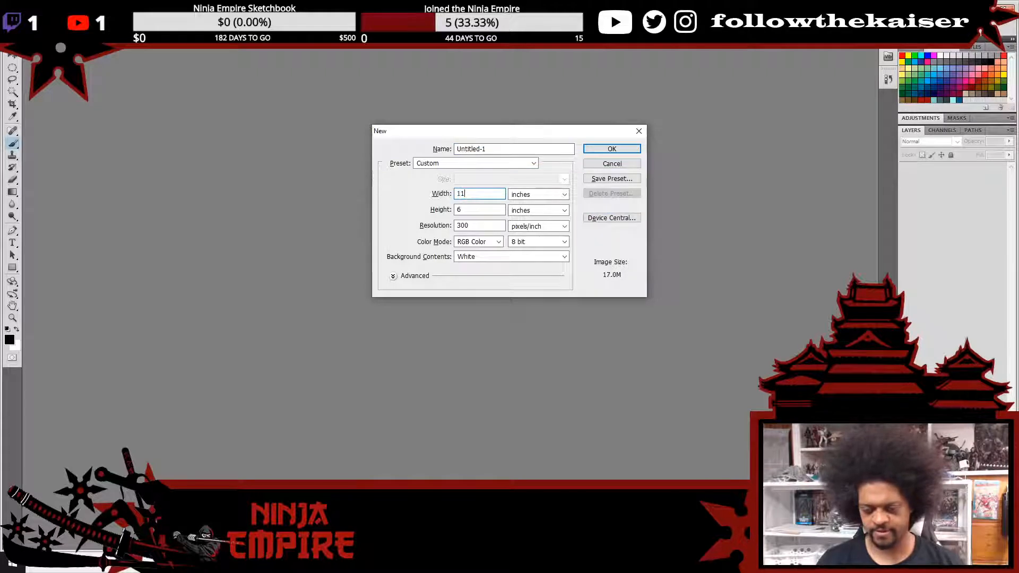
- Create an 11 × 17 inch RGB document at 300 pixels/inch and rotate the canvas 90° clockwise
key(Tab)
text(1)
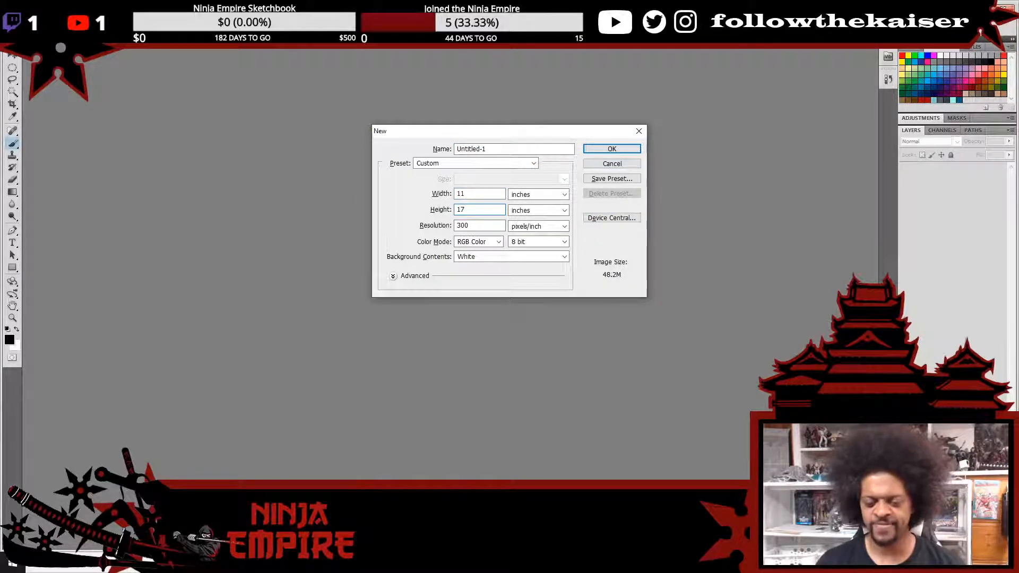
key(Escape)
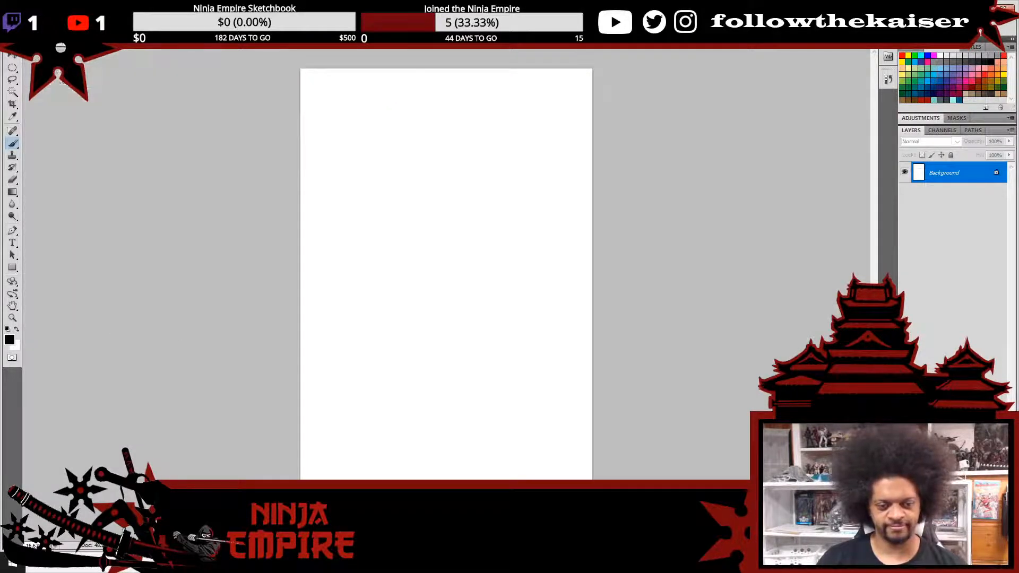
click(69, 44)
mouse_move(117, 109)
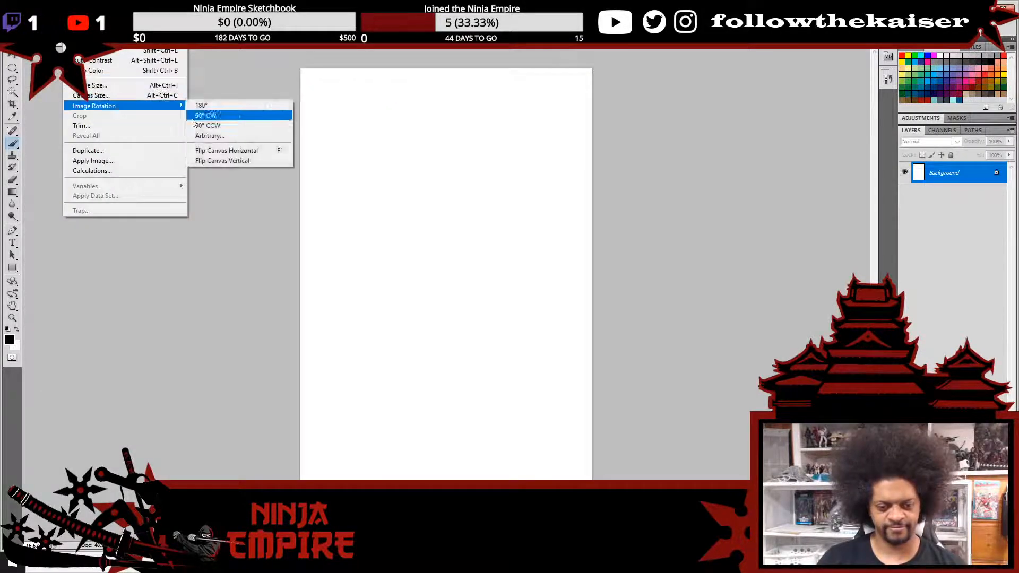
click(213, 116)
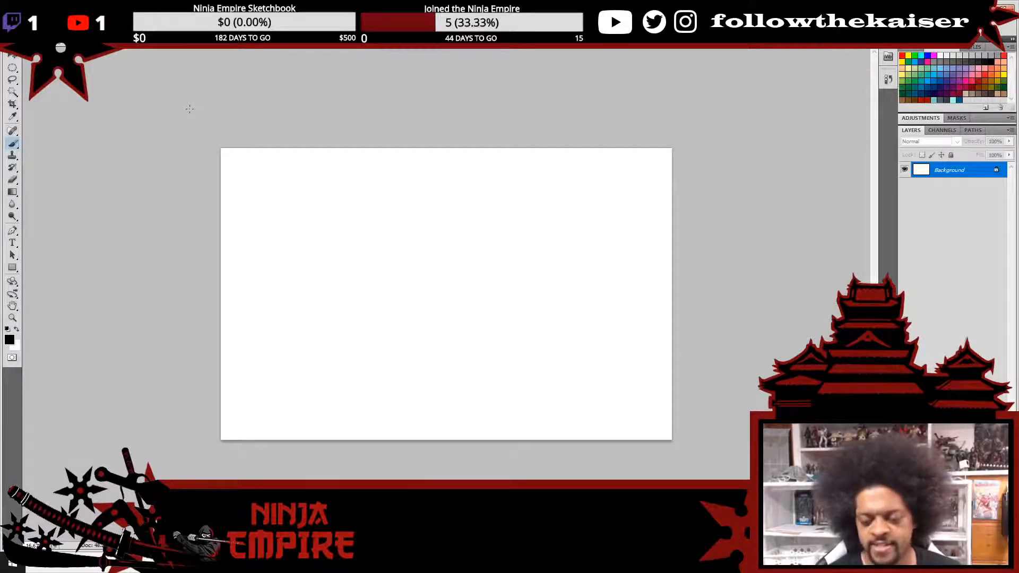
- Open Ninja Empire Banner 300.jpg from the desktop as a reference and return to the blank landscape document
ctrl+click(480, 277)
ctrl+click(479, 277)
drag(463, 298, 736, 228)
mouse_move(527, 236)
mouse_down()
mouse_move(546, 325)
mouse_move(545, 300)
mouse_up()
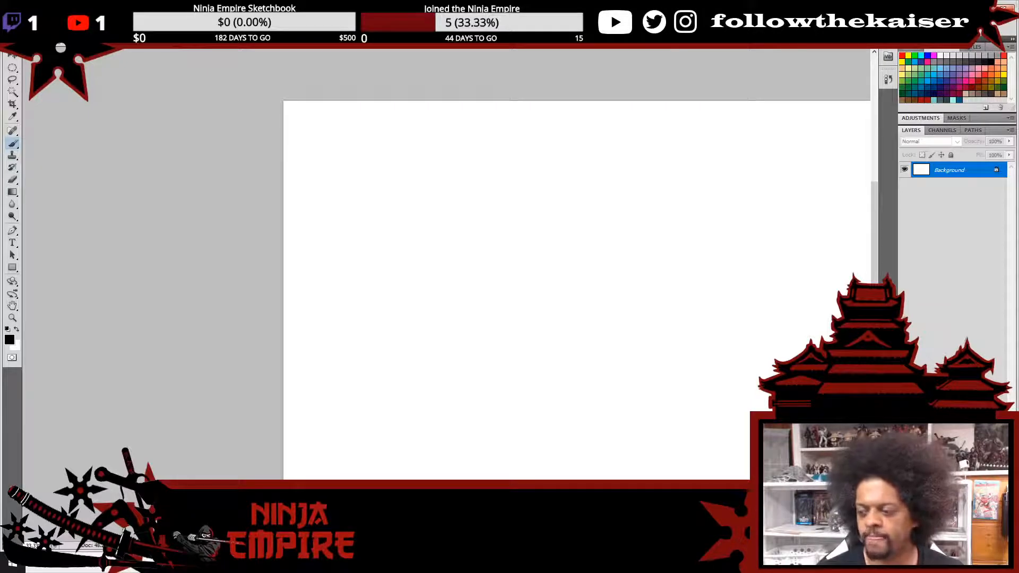
key(super+d)
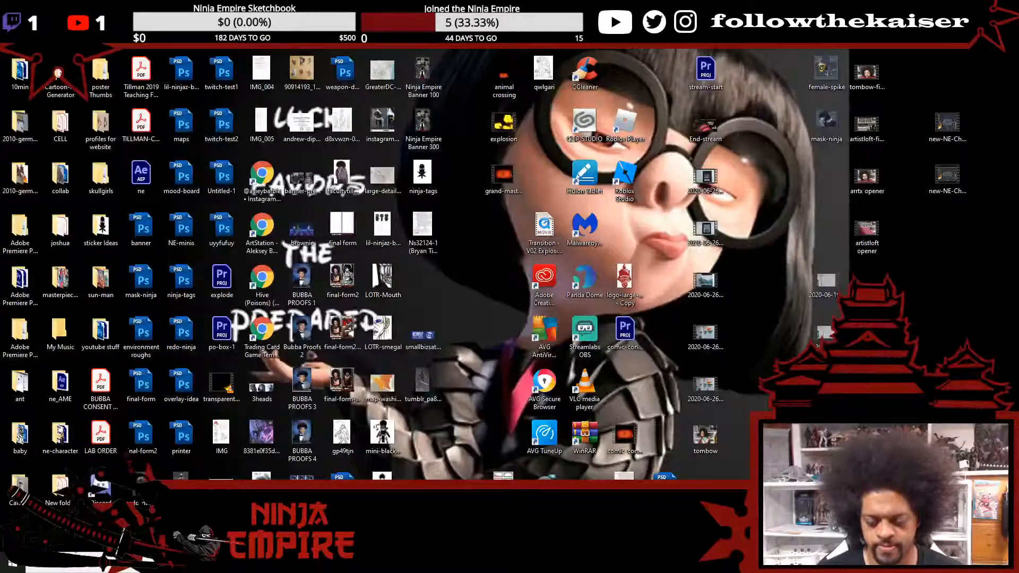
key(super+d)
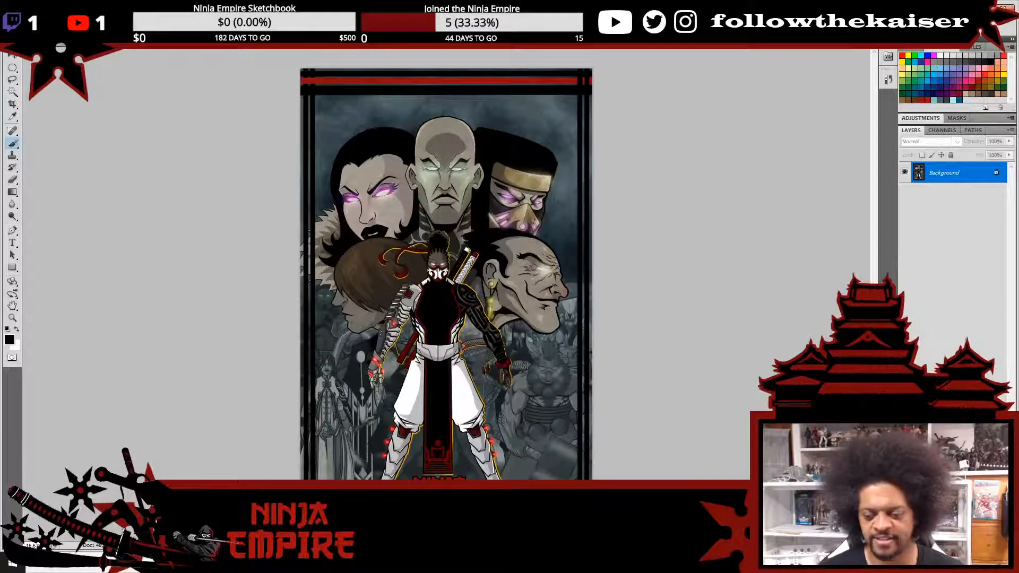
key(ctrl+Tab)
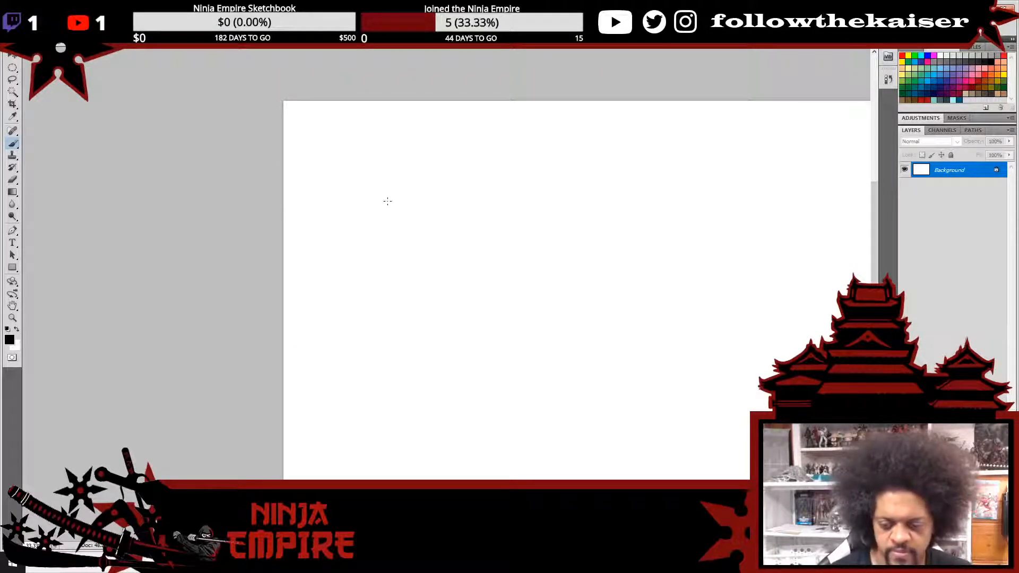
- Add a new layer above the background and choose light cyan as the sketching colour, undoing the black test strokes
drag(372, 188, 380, 263)
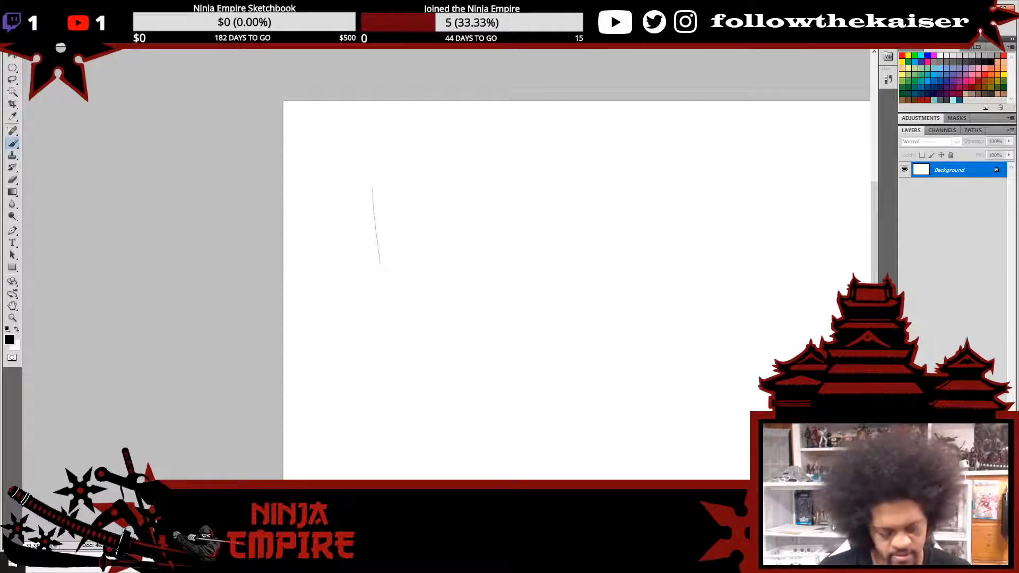
key(ctrl+z)
key(ctrl+shift+alt+n)
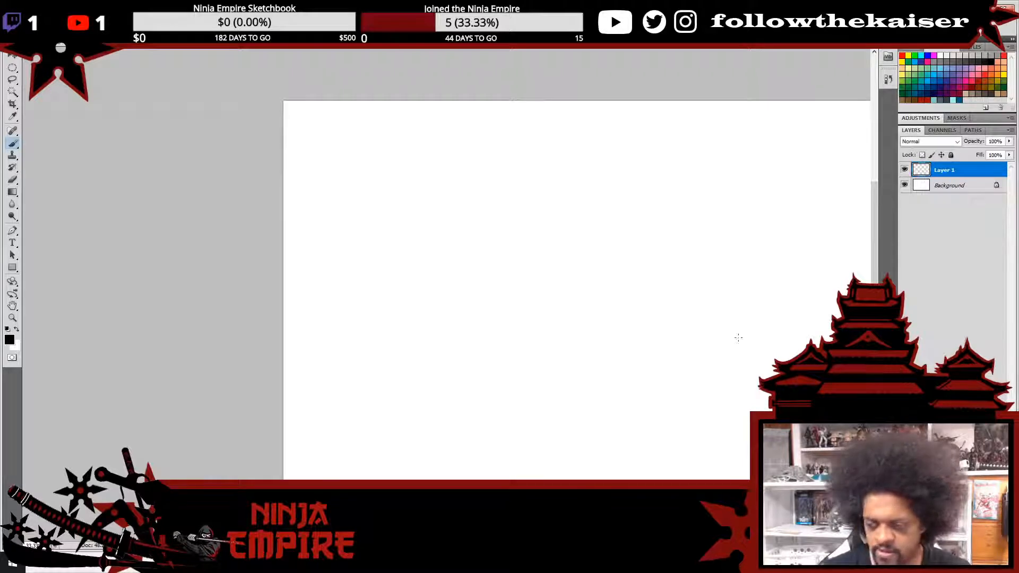
drag(372, 191, 373, 296)
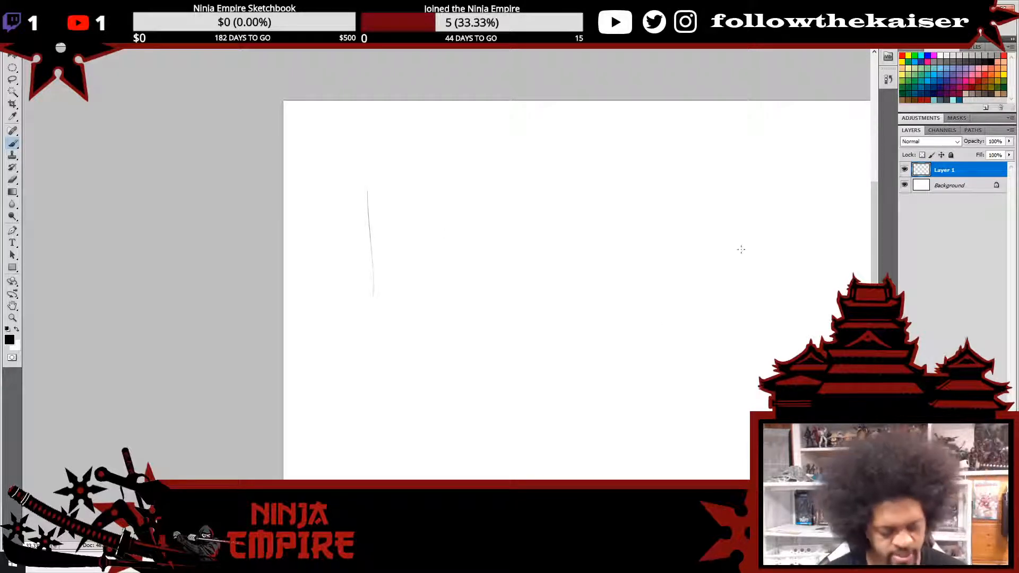
key(ctrl+z)
click(953, 100)
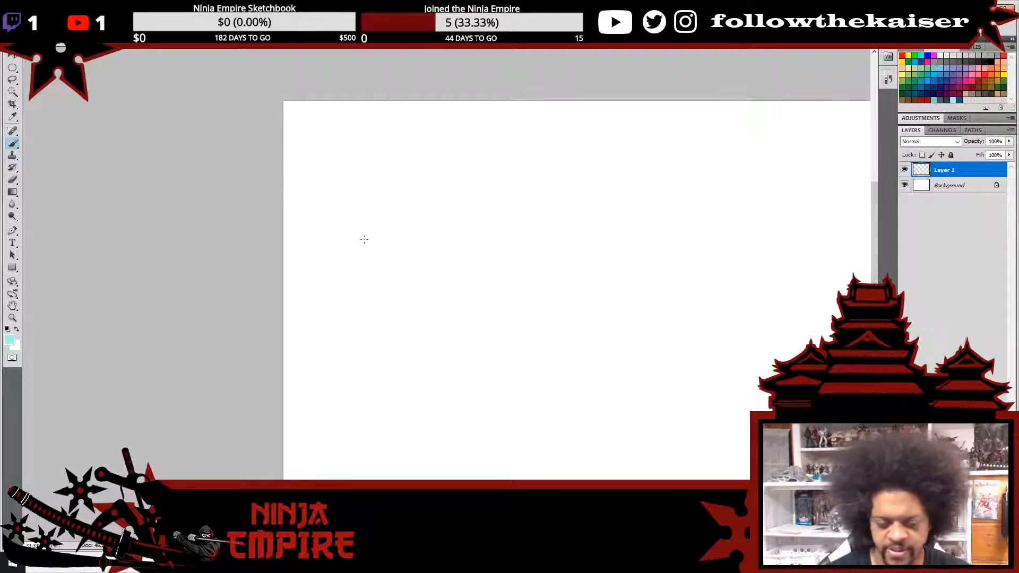
- Sketch an elongated head in light cyan on the canvas's upper left, with straight sides, a tapered jaw and a flat chin
drag(361, 220, 365, 301)
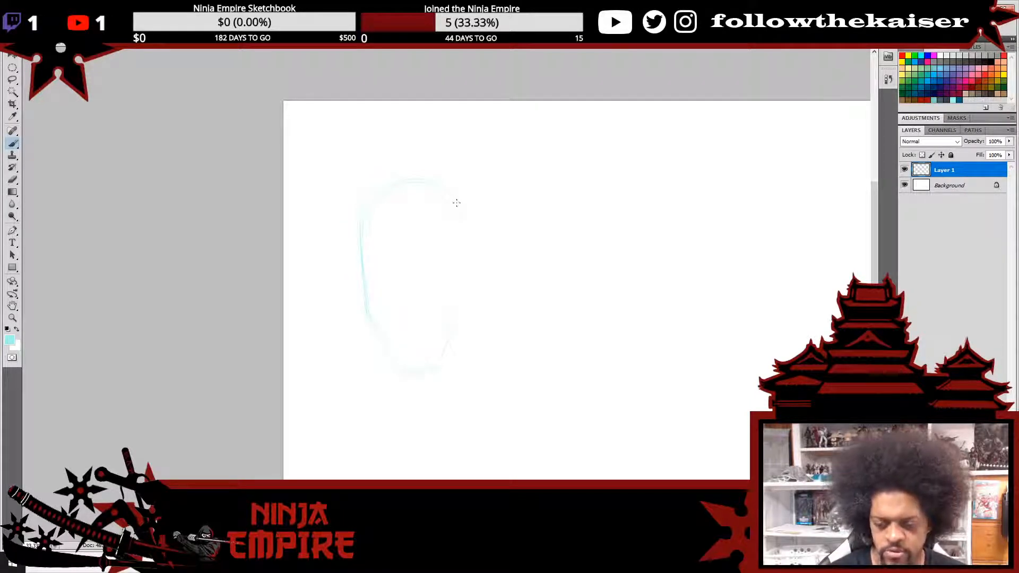
mouse_move(457, 202)
mouse_down()
mouse_move(462, 292)
mouse_move(467, 216)
mouse_move(461, 315)
mouse_up()
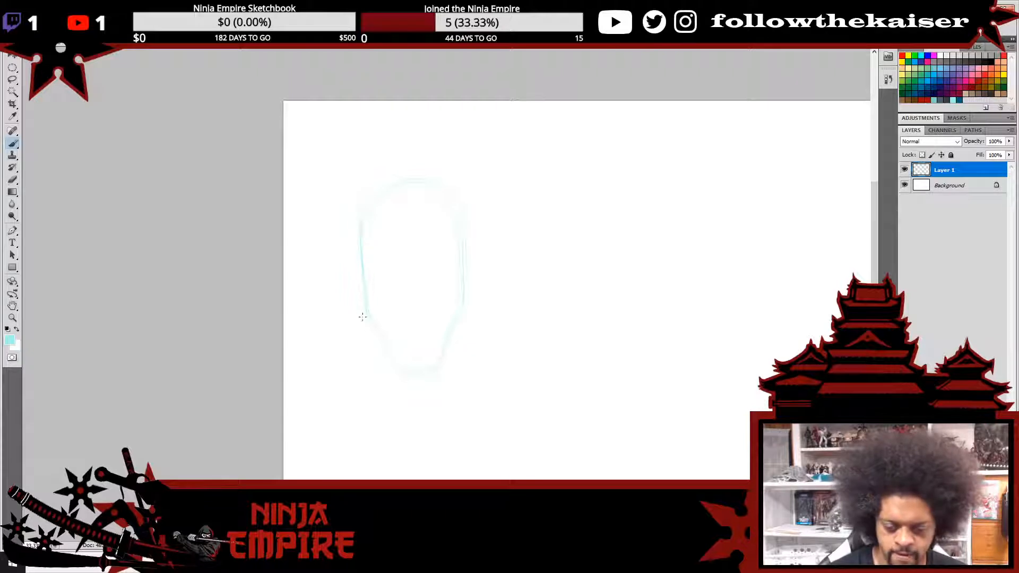
drag(362, 289, 372, 378)
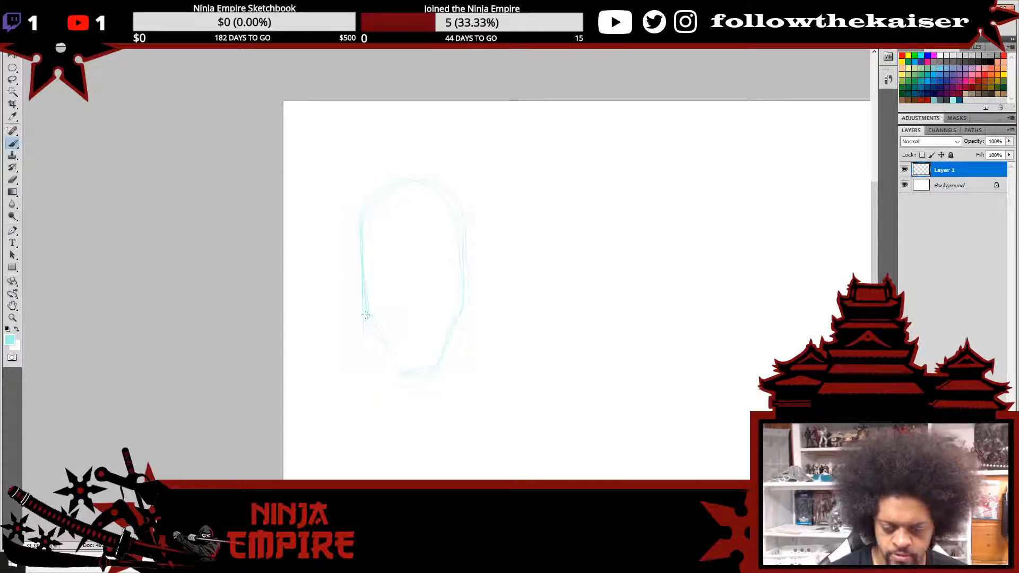
drag(365, 316, 371, 381)
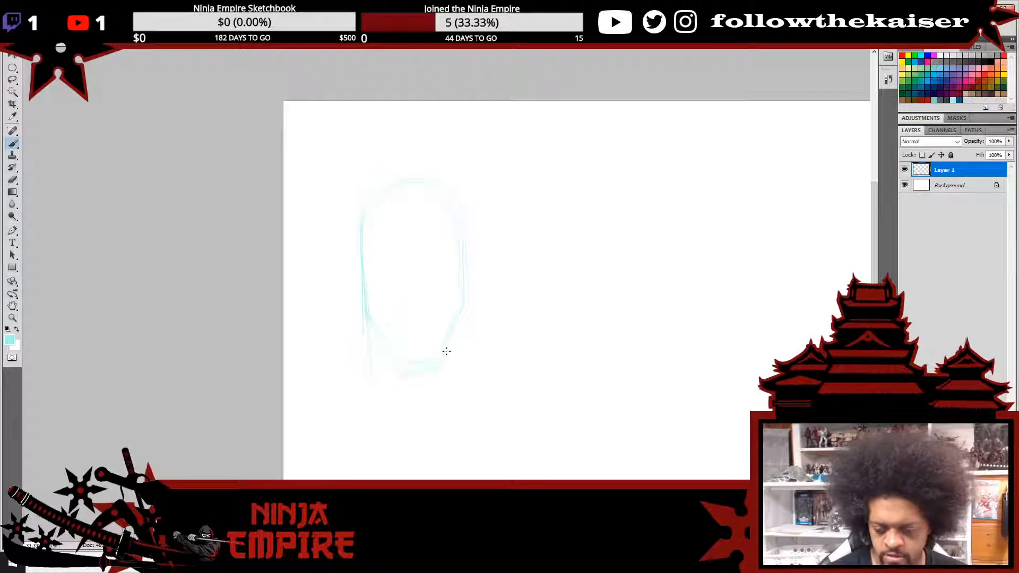
drag(463, 307, 438, 362)
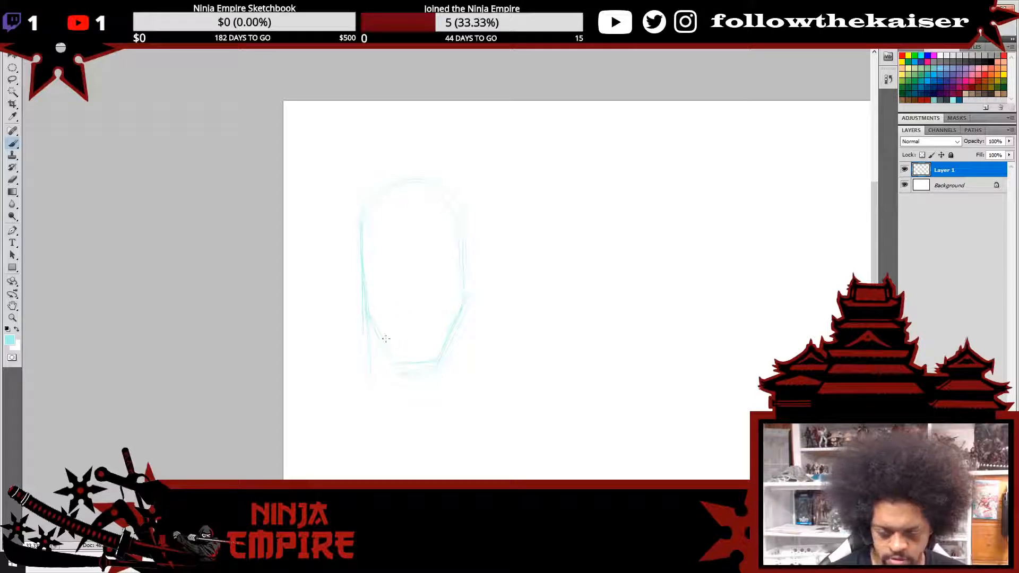
drag(385, 338, 393, 363)
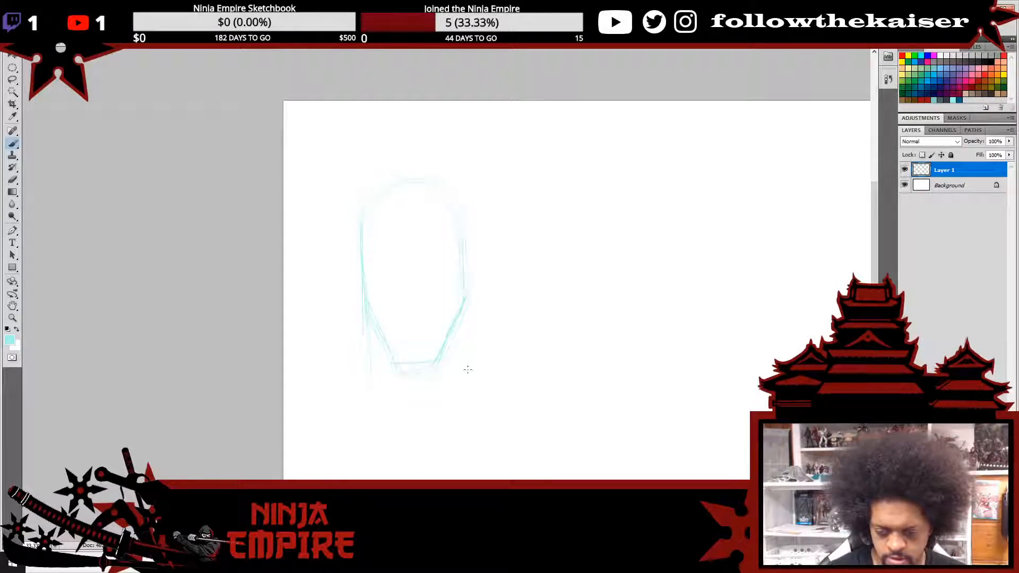
- Sketch the neck, sloping shoulders and pointed neckline below the head, and reinforce the rounded top of the skull
mouse_move(460, 206)
mouse_down()
mouse_move(468, 366)
mouse_move(461, 357)
mouse_up()
mouse_move(382, 380)
mouse_down()
mouse_move(377, 339)
mouse_move(378, 384)
mouse_move(341, 402)
mouse_move(424, 421)
mouse_move(467, 398)
mouse_up()
drag(438, 366, 393, 365)
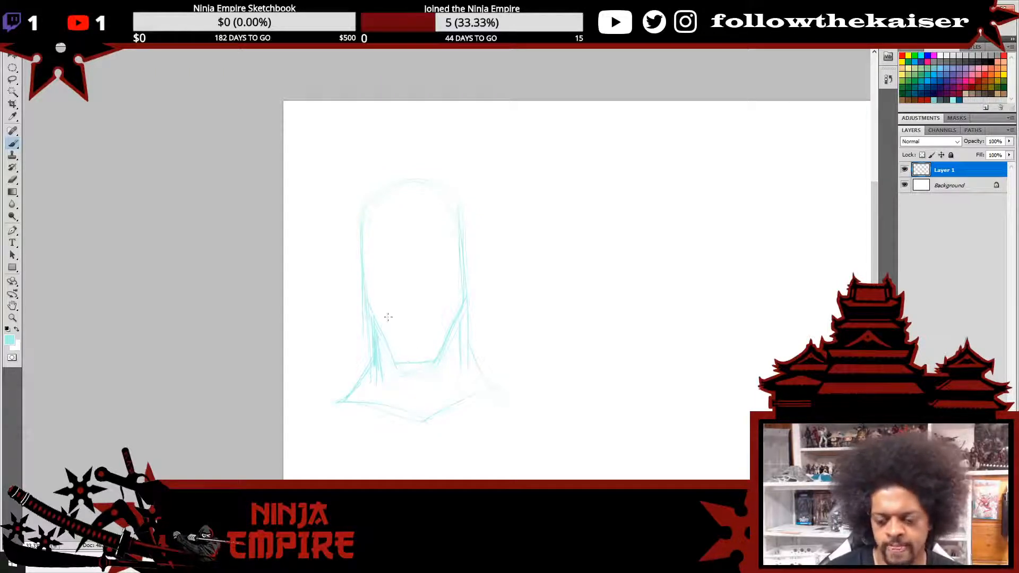
drag(363, 203, 362, 239)
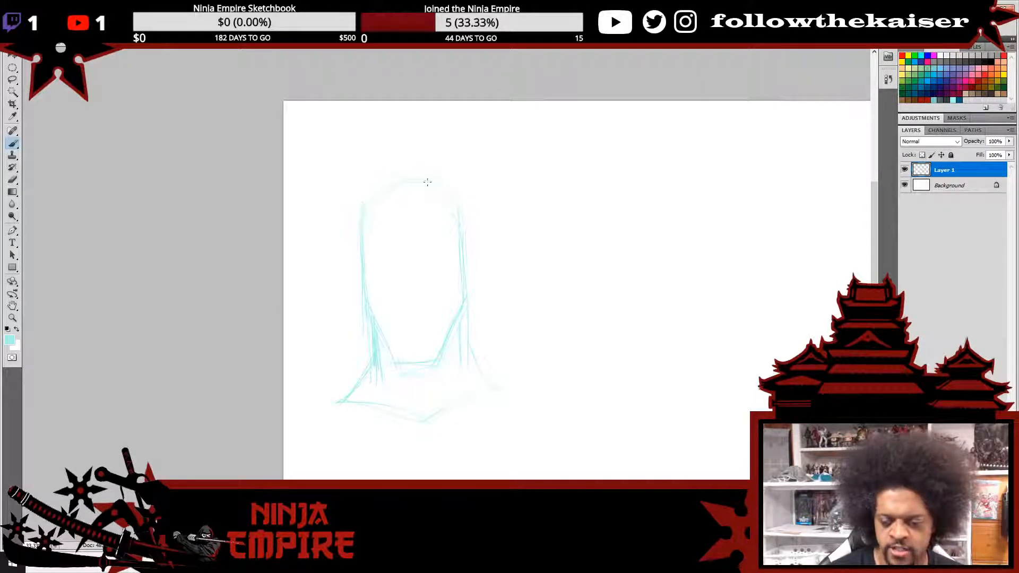
drag(369, 194, 458, 201)
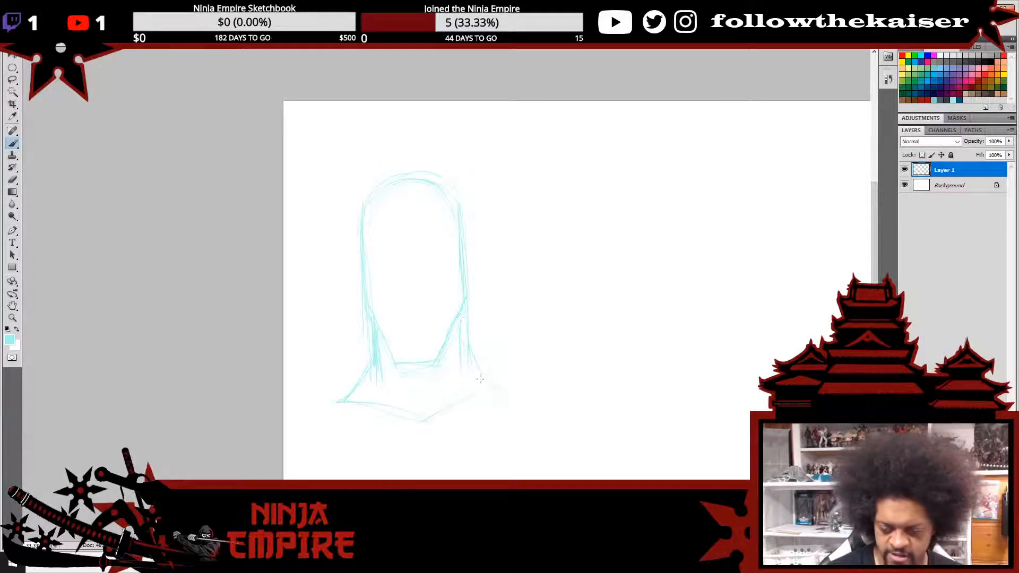
drag(466, 357, 505, 390)
drag(326, 403, 366, 372)
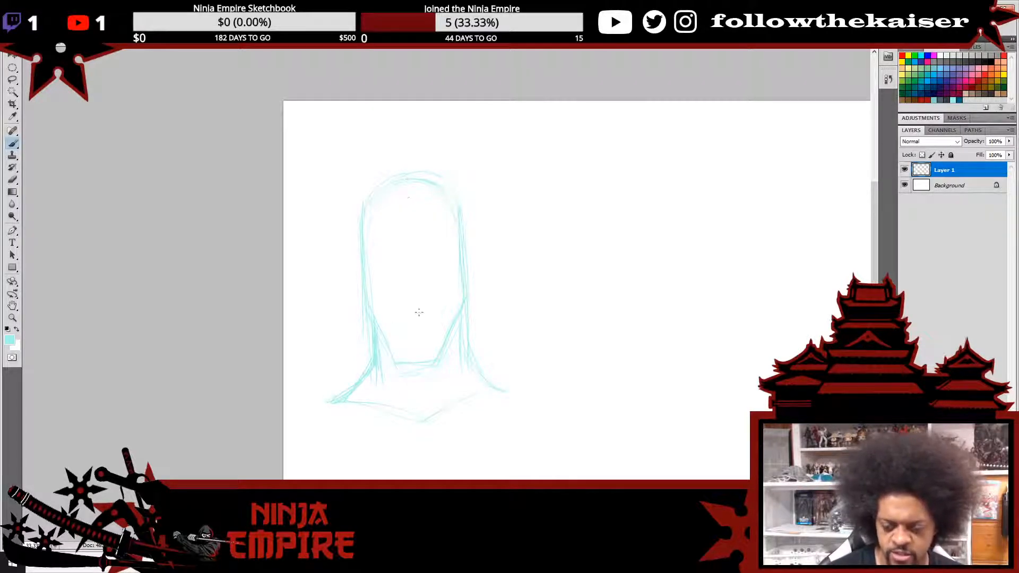
- Add a vertical centre line and a curved horizontal eye line across the face as guides
drag(418, 366, 409, 164)
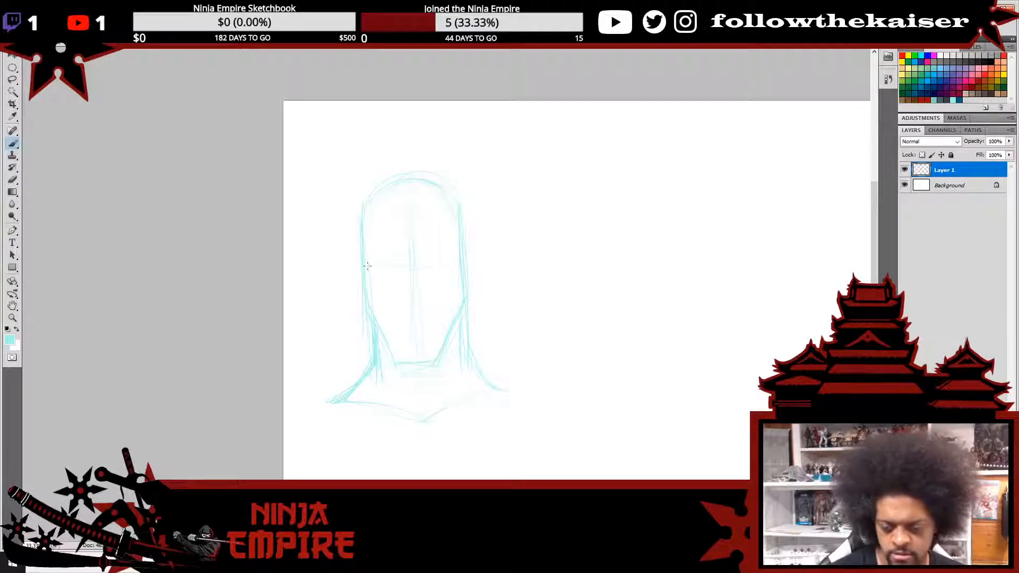
drag(367, 266, 461, 260)
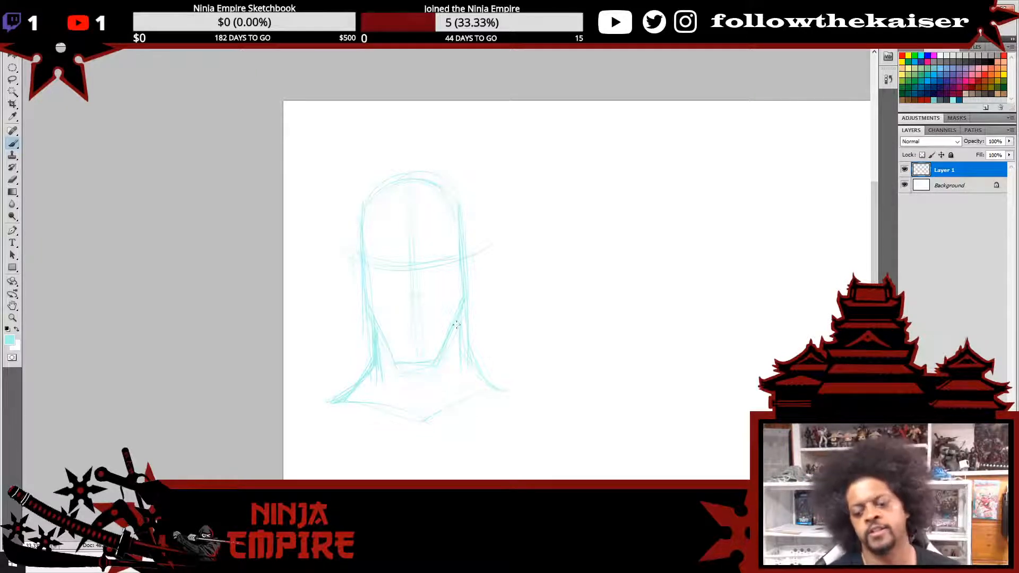
- Strengthen the outline of the head with more strokes along the crown and both sides of the face
ctrl+alt+click(476, 349)
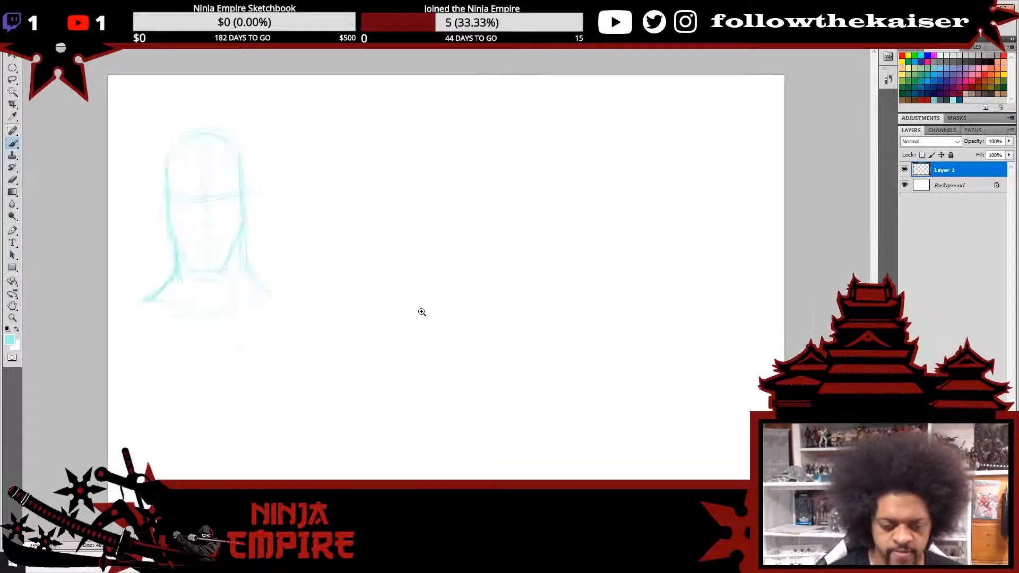
ctrl+click(306, 273)
drag(321, 288, 726, 346)
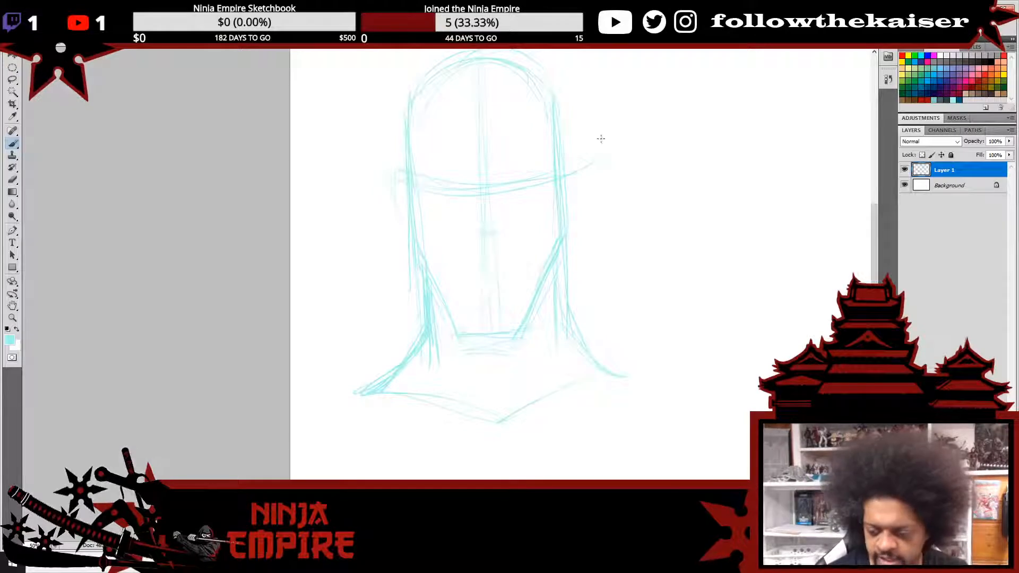
mouse_move(411, 131)
mouse_down()
mouse_move(416, 87)
mouse_move(514, 78)
mouse_move(460, 58)
mouse_move(542, 108)
mouse_move(506, 53)
mouse_up()
mouse_move(551, 99)
mouse_down()
mouse_move(522, 63)
mouse_move(552, 112)
mouse_up()
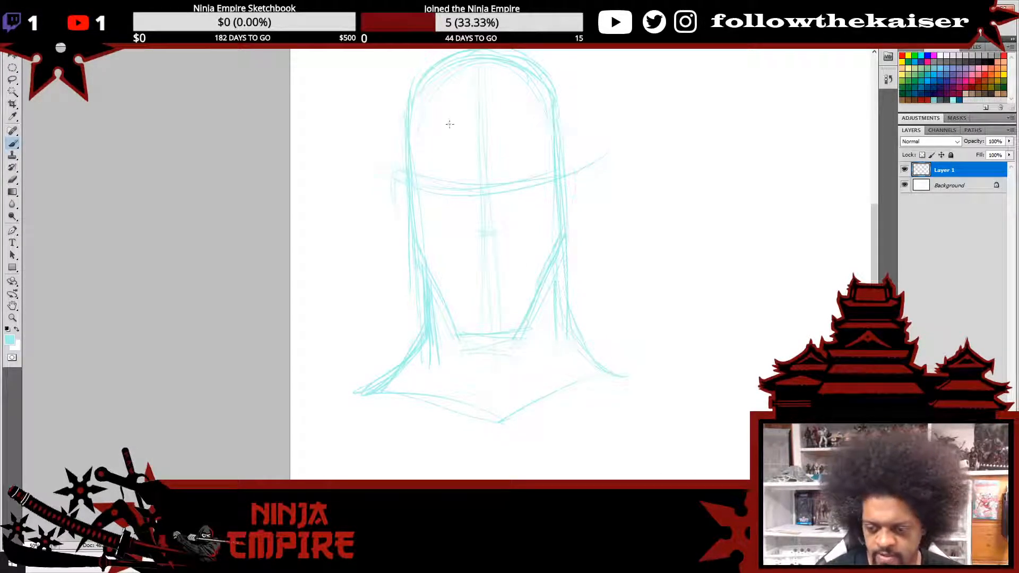
drag(413, 100, 417, 252)
drag(411, 159, 417, 253)
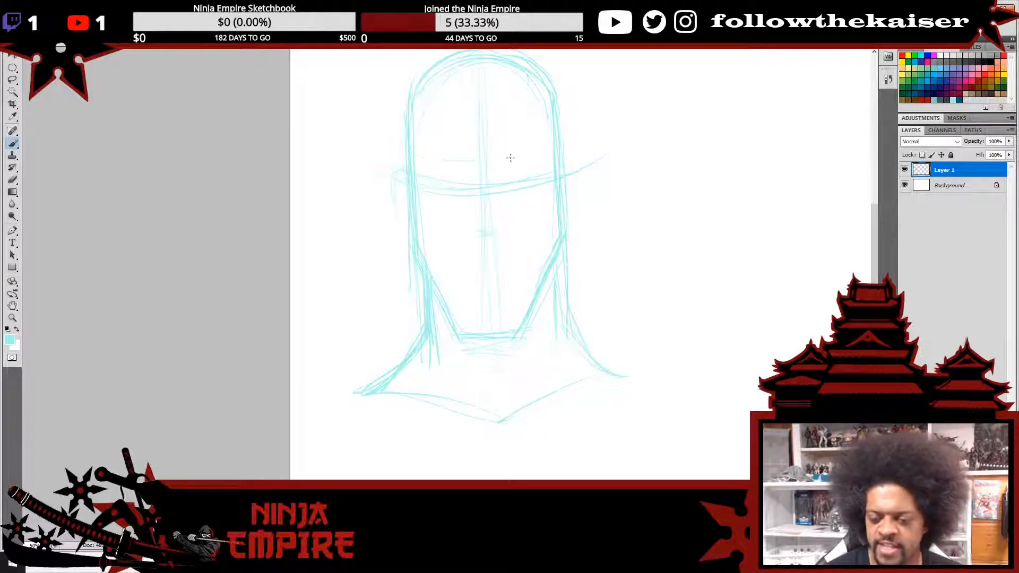
- Draw a curved band across the forehead and long inner lines down both sides of the face
drag(439, 161, 549, 153)
mouse_move(546, 114)
mouse_down()
mouse_move(408, 110)
mouse_move(493, 118)
mouse_move(544, 108)
mouse_move(545, 151)
mouse_up()
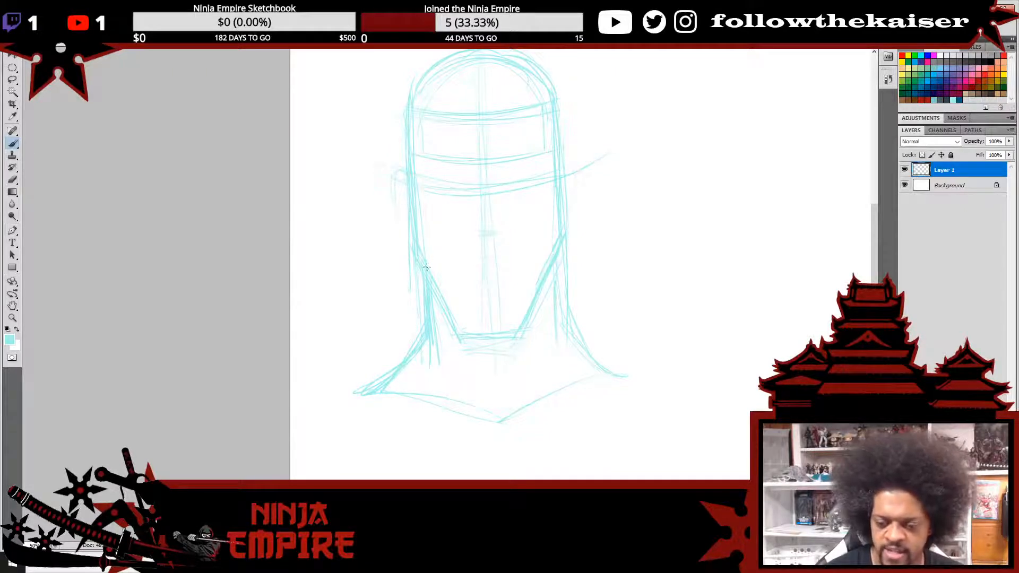
drag(417, 129, 427, 304)
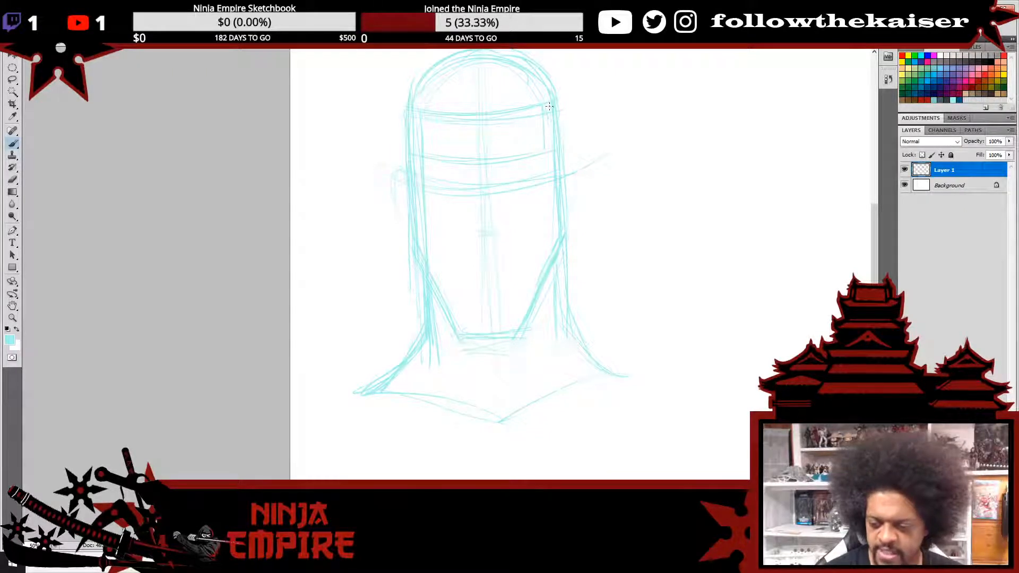
drag(546, 114, 551, 284)
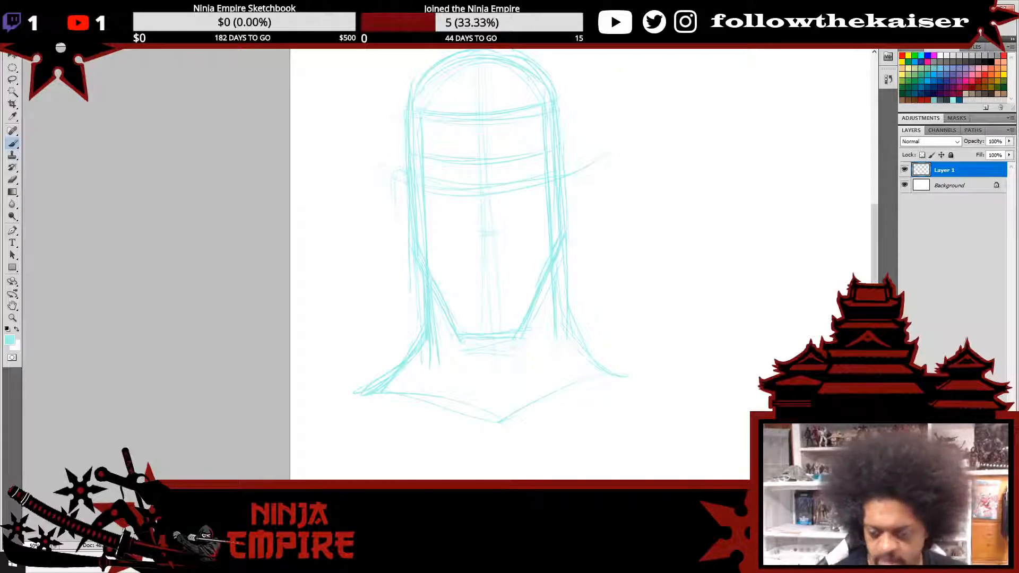
- Place the Ninja Empire banner reference beside the head sketch so that both are fully visible
mouse_move(224, 42)
mouse_down()
mouse_move(168, 59)
mouse_move(130, 56)
mouse_move(111, 36)
mouse_move(114, 55)
mouse_move(125, 43)
mouse_up()
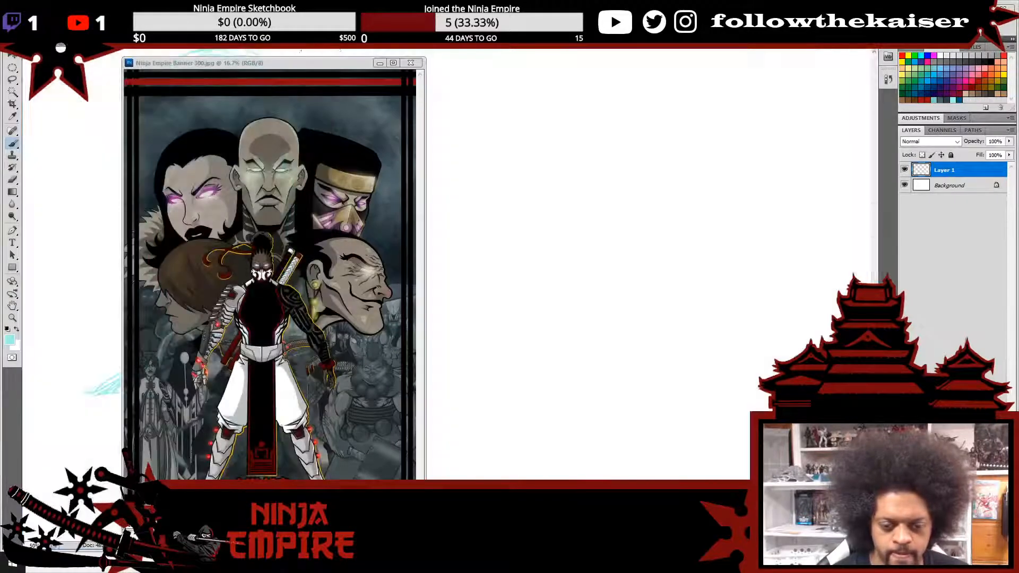
drag(305, 68, 231, 81)
drag(218, 72, 217, 73)
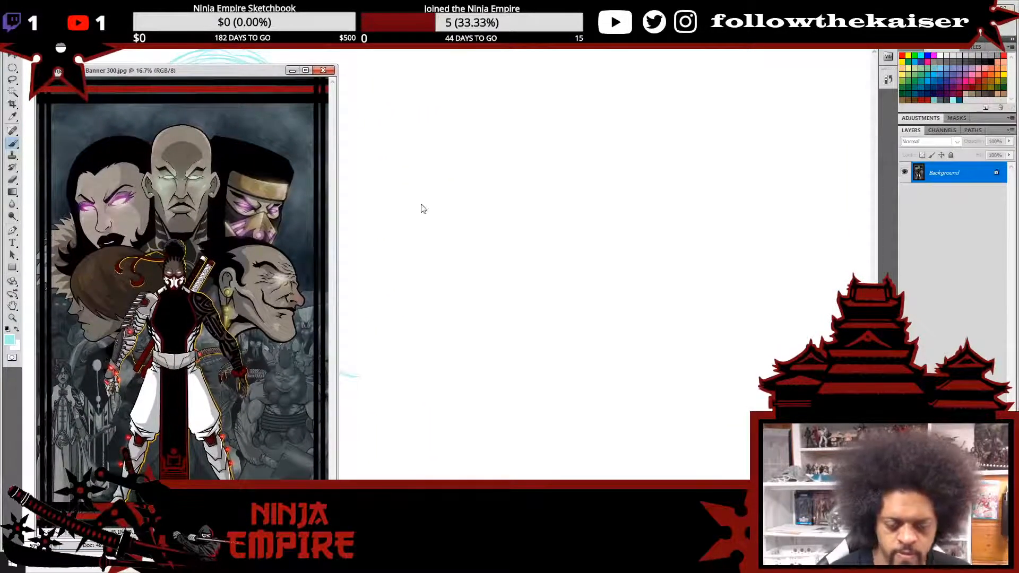
click(423, 208)
drag(566, 266, 711, 281)
alt+click(611, 256)
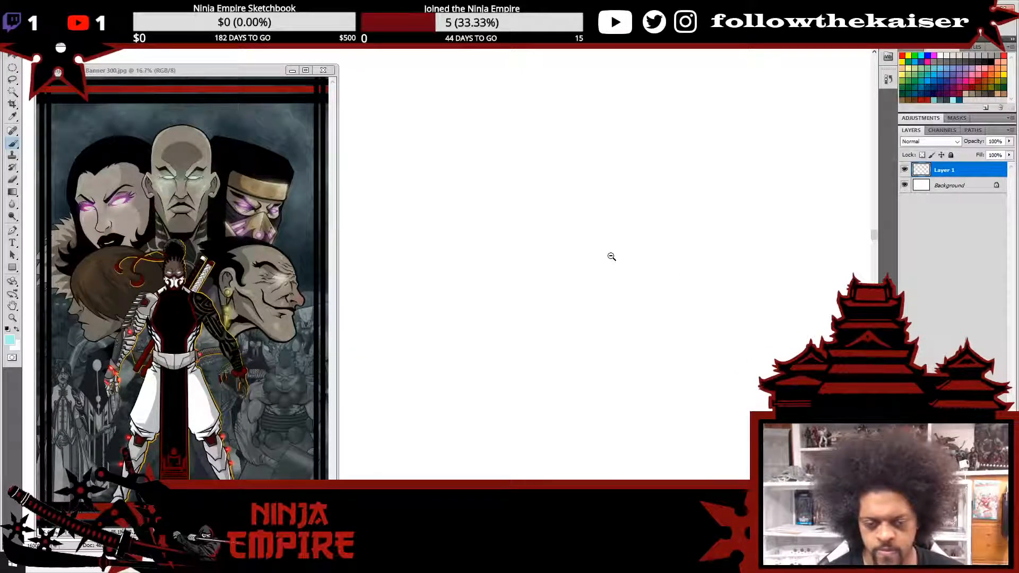
alt+click(590, 291)
alt+click(591, 290)
alt+click(585, 299)
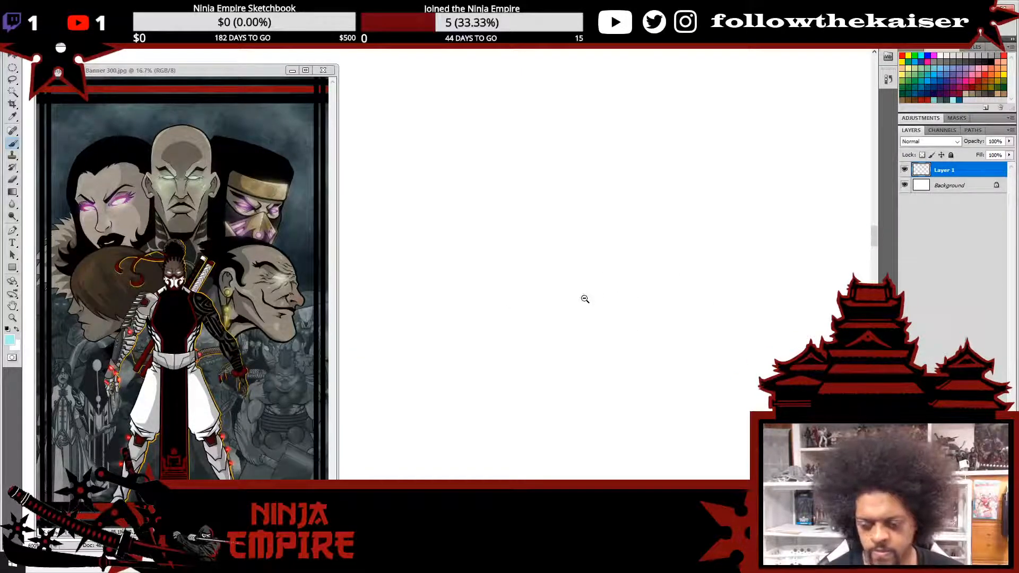
alt+click(585, 299)
alt+click(585, 299)
alt+click(585, 299)
alt+click(586, 298)
alt+click(584, 297)
mouse_move(489, 273)
mouse_down()
mouse_move(484, 305)
mouse_move(596, 309)
mouse_up()
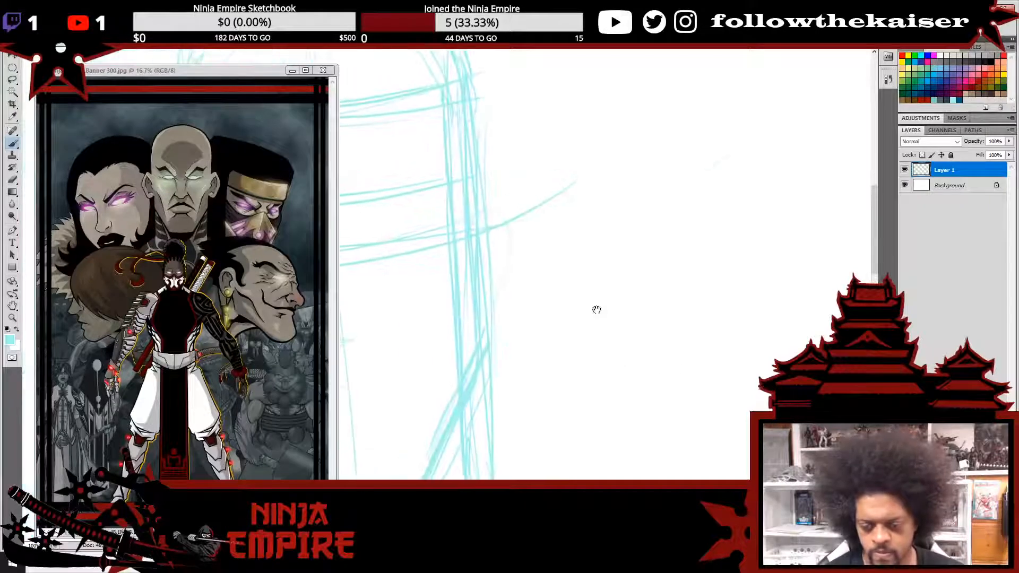
drag(459, 314, 607, 290)
alt+click(608, 288)
alt+click(611, 282)
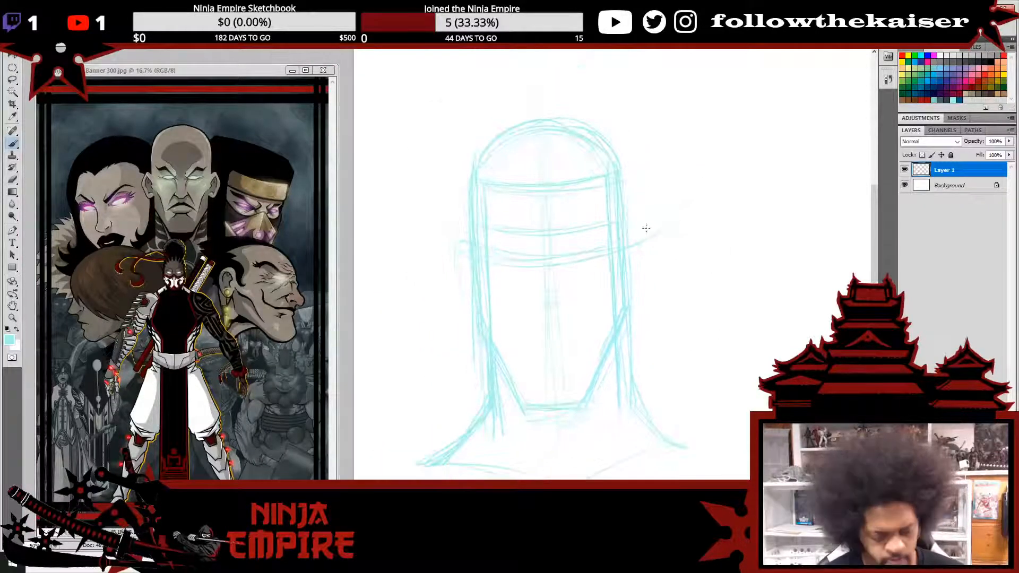
- Select the whole head sketch with the Lasso, rotate it slightly clockwise with Free Transform, and deselect it
key(l)
mouse_move(759, 269)
mouse_down()
mouse_move(382, 425)
mouse_move(741, 260)
mouse_move(753, 304)
mouse_up()
key(ctrl+t)
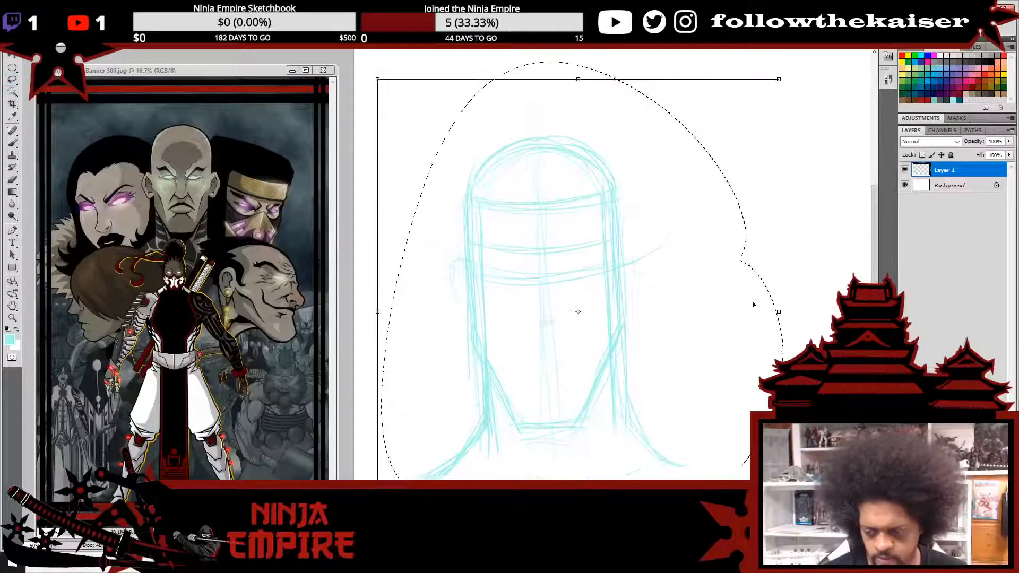
drag(811, 285, 811, 299)
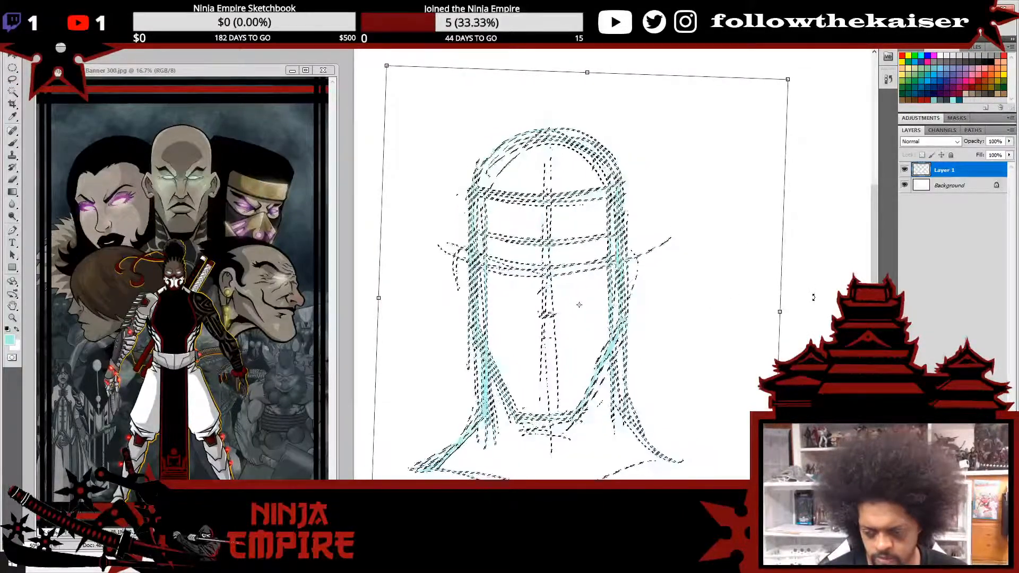
key(Return)
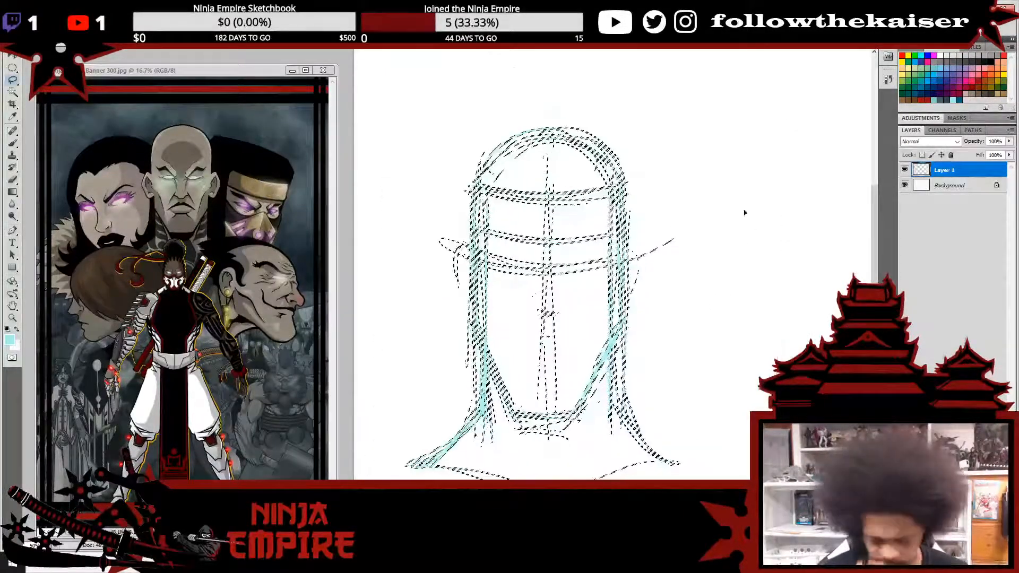
key(ctrl+d)
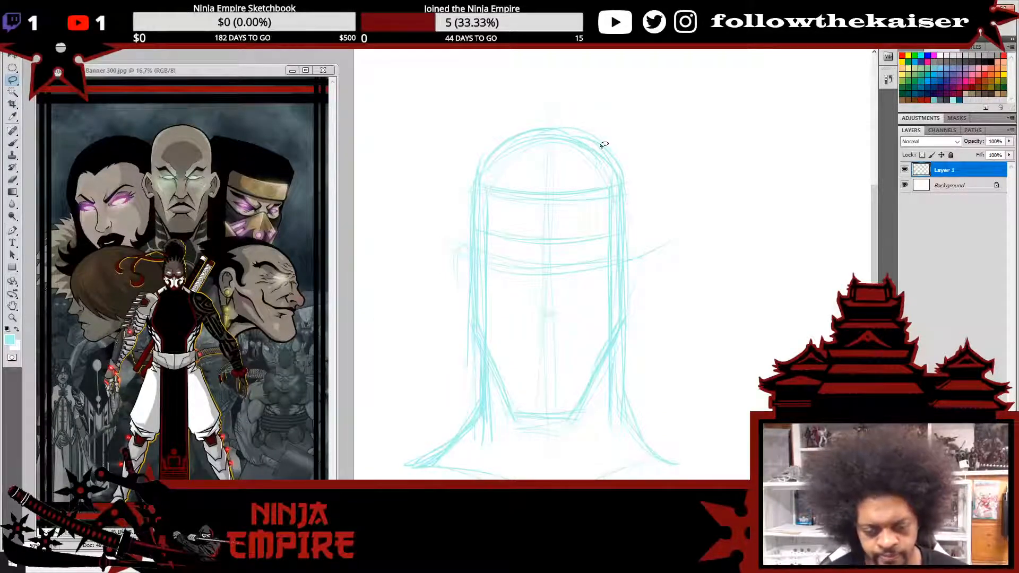
- Sketch a narrow angry eye and brow on one side of the face and mirror a copy onto the other side on a new layer
key(b)
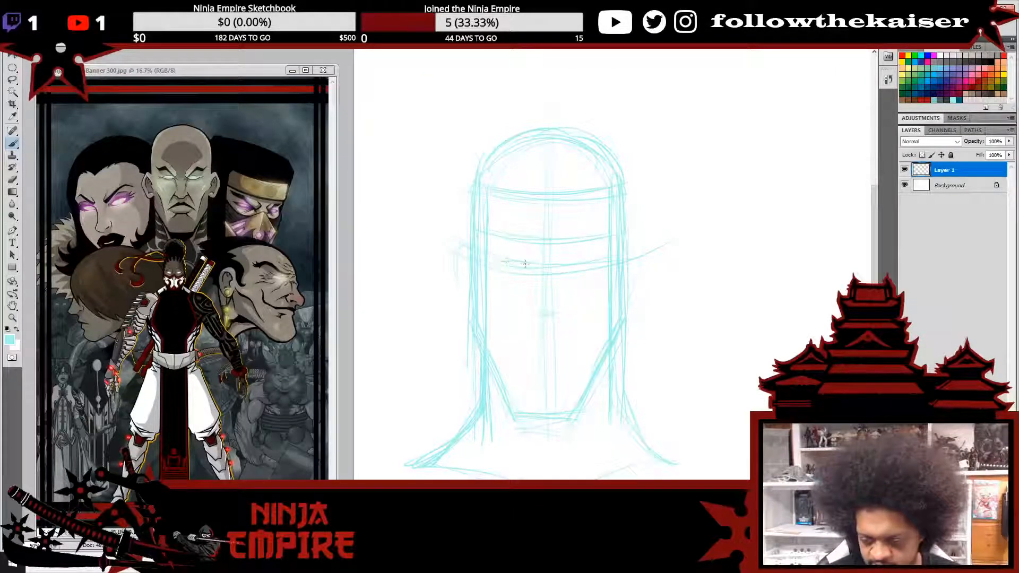
mouse_move(521, 262)
mouse_down()
mouse_move(496, 263)
mouse_move(532, 269)
mouse_move(493, 246)
mouse_move(535, 264)
mouse_up()
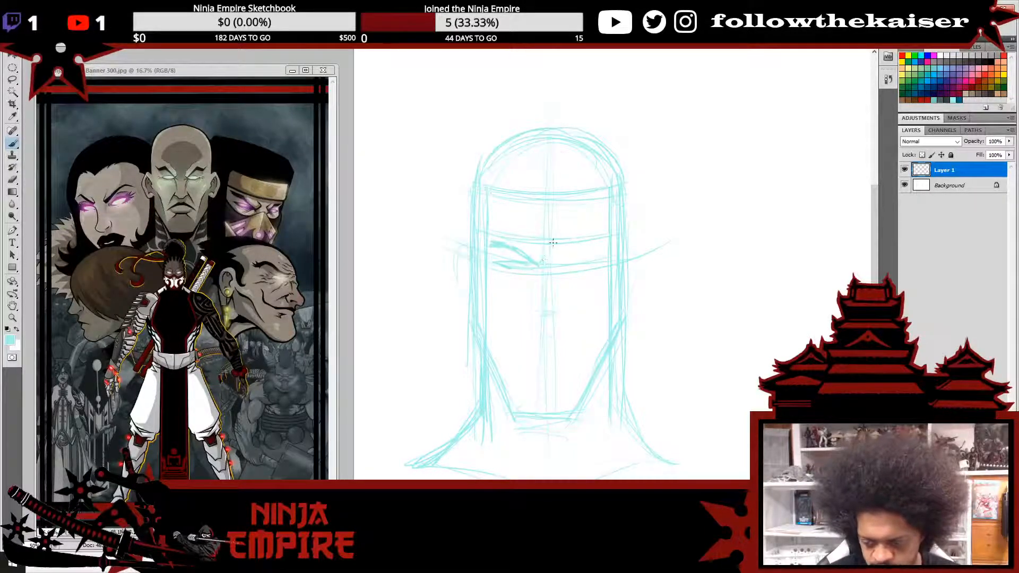
key(l)
mouse_move(556, 255)
mouse_down()
mouse_move(504, 284)
mouse_move(501, 235)
mouse_move(557, 260)
mouse_move(525, 263)
mouse_up()
key(ctrl+j)
key(v)
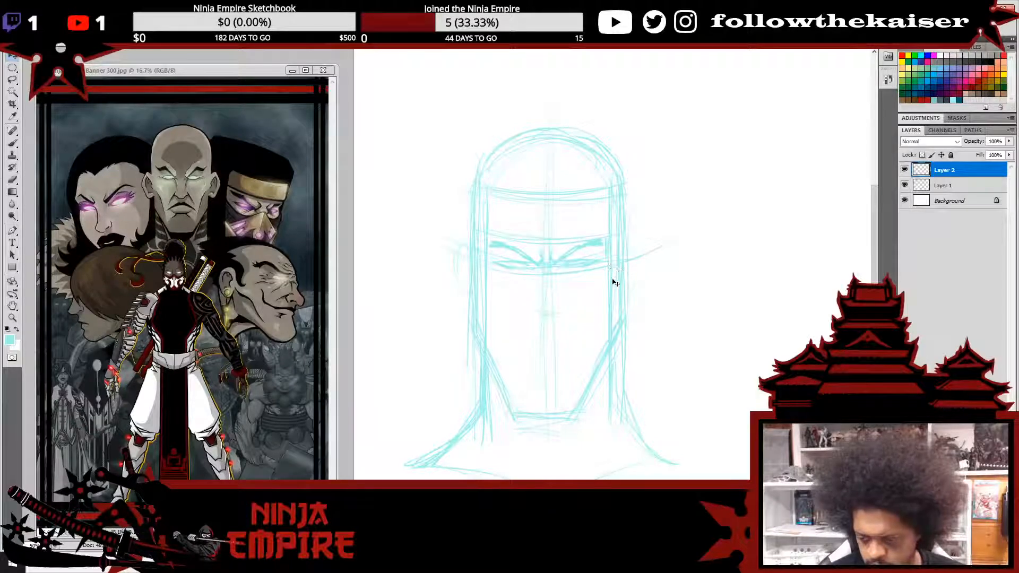
key(ctrl+z)
drag(585, 263, 585, 266)
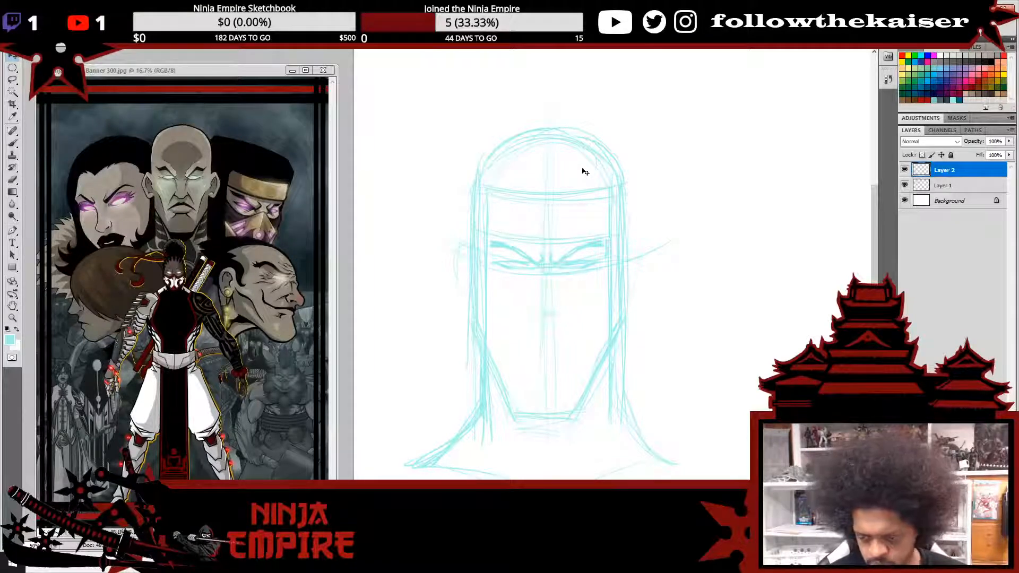
- Draw diagonal lines fanning out below the inner eyes and slanted cheek lines running inward on both sides of the face
key(b)
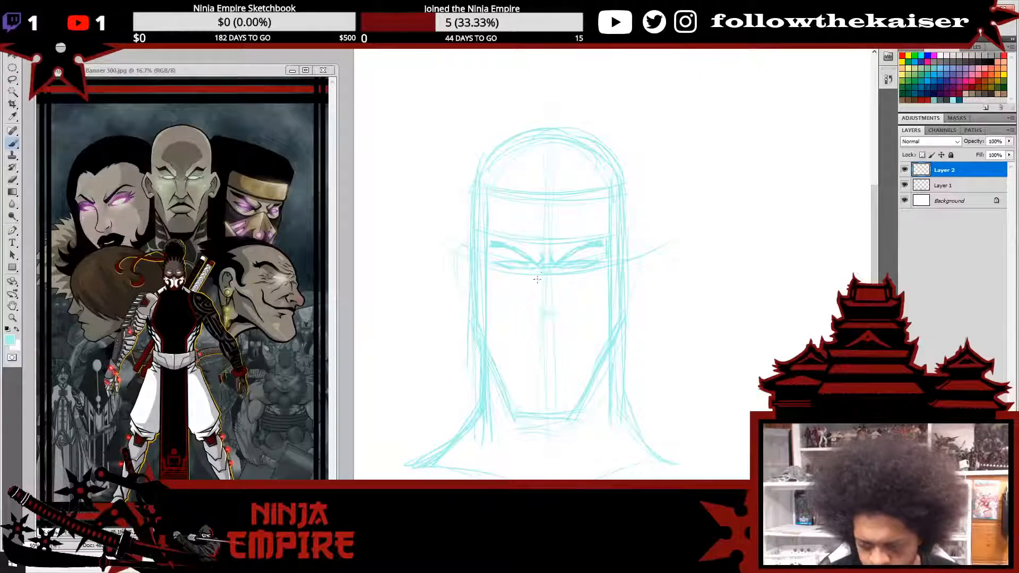
mouse_move(542, 272)
mouse_down()
mouse_move(519, 297)
mouse_move(567, 288)
mouse_move(579, 307)
mouse_up()
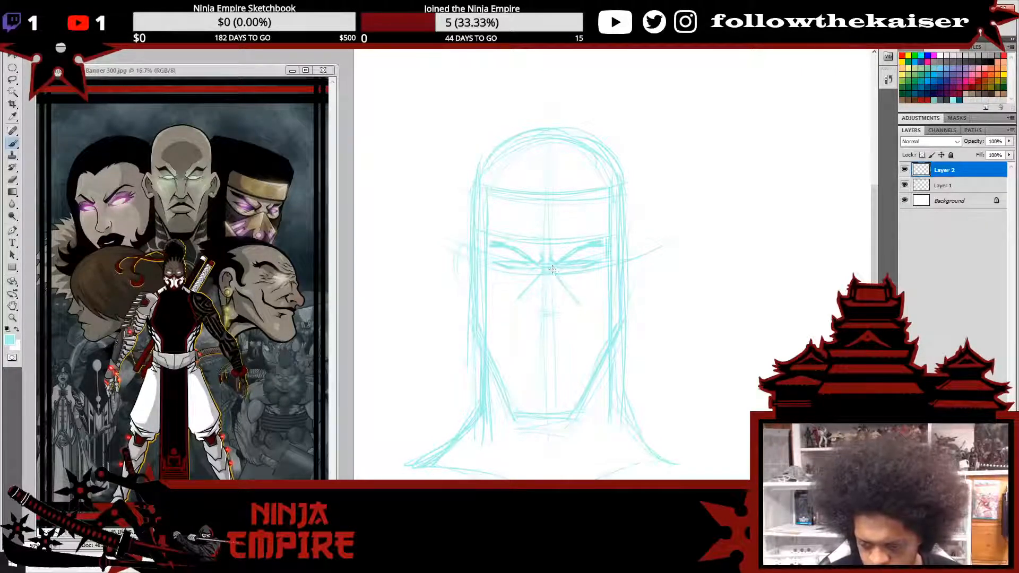
mouse_move(560, 273)
mouse_down()
mouse_move(509, 302)
mouse_move(531, 287)
mouse_move(511, 302)
mouse_up()
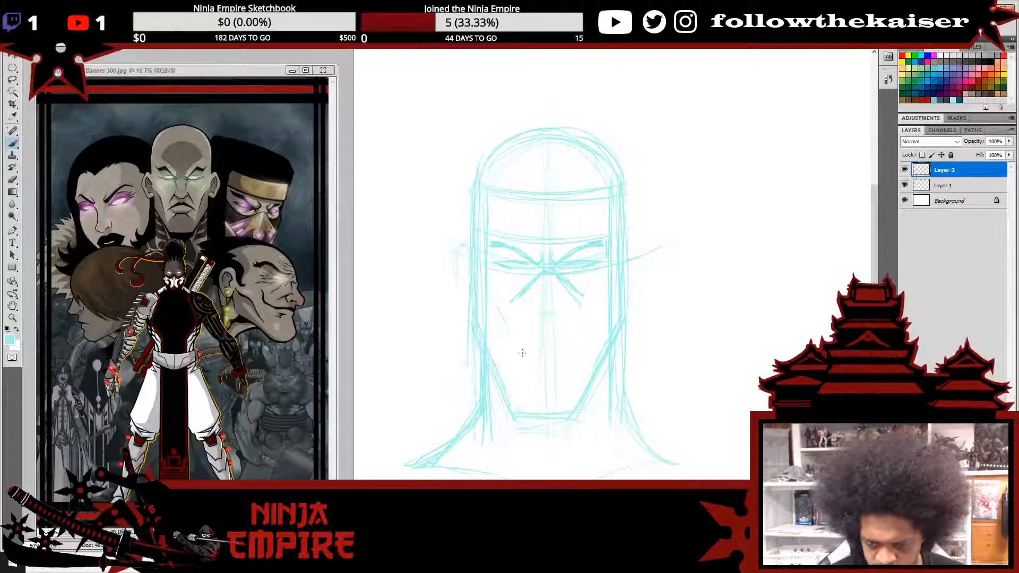
mouse_move(592, 317)
mouse_down()
mouse_move(576, 329)
mouse_move(615, 287)
mouse_move(578, 335)
mouse_up()
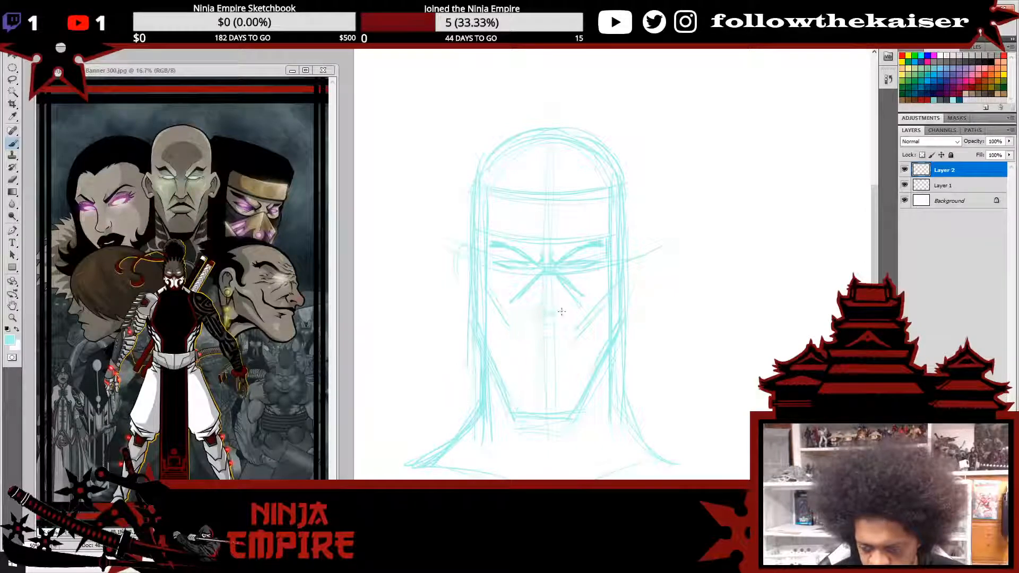
- Sketch the rounded nose tip with curved folds on both sides, and strengthen the slanted cheek lines
mouse_move(561, 303)
mouse_down()
mouse_move(537, 301)
mouse_move(570, 321)
mouse_move(567, 312)
mouse_move(517, 327)
mouse_move(532, 311)
mouse_move(561, 310)
mouse_up()
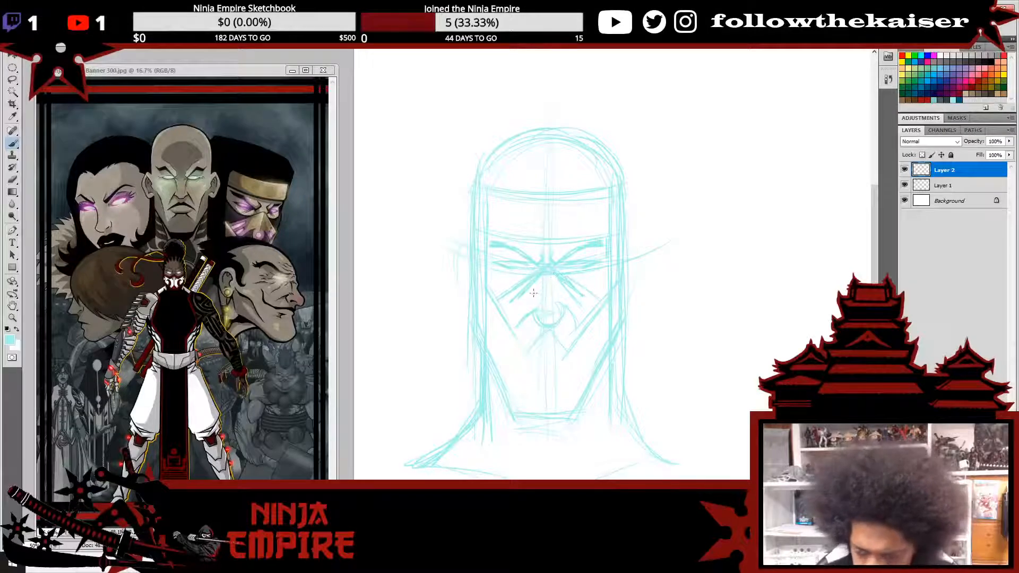
drag(605, 299, 568, 353)
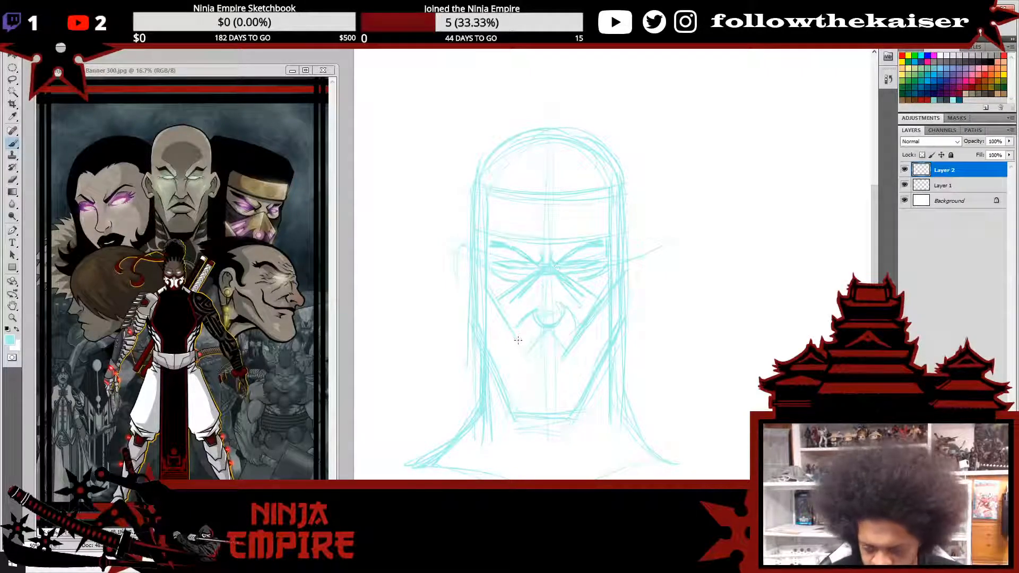
drag(517, 331, 539, 306)
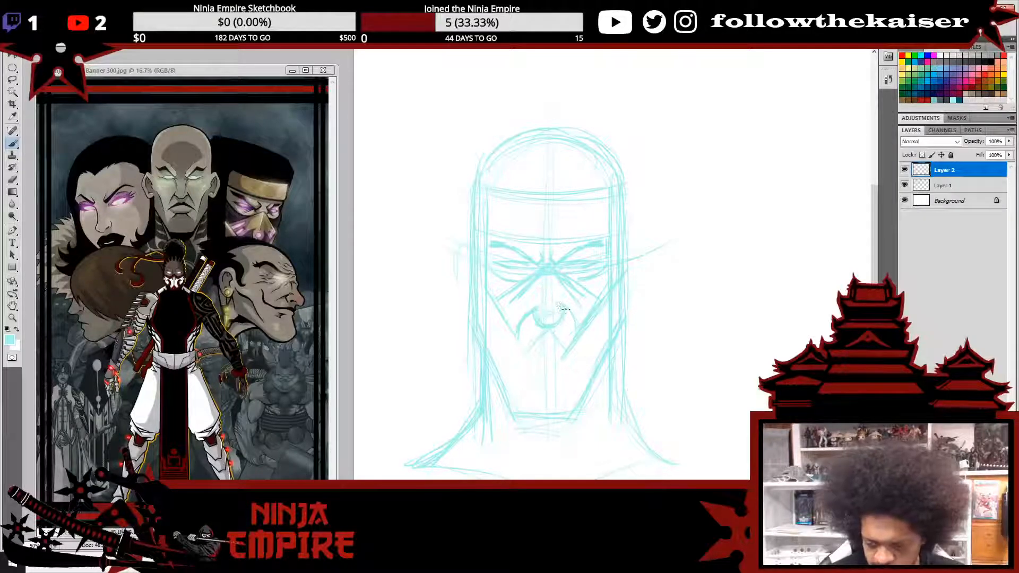
drag(565, 308, 576, 336)
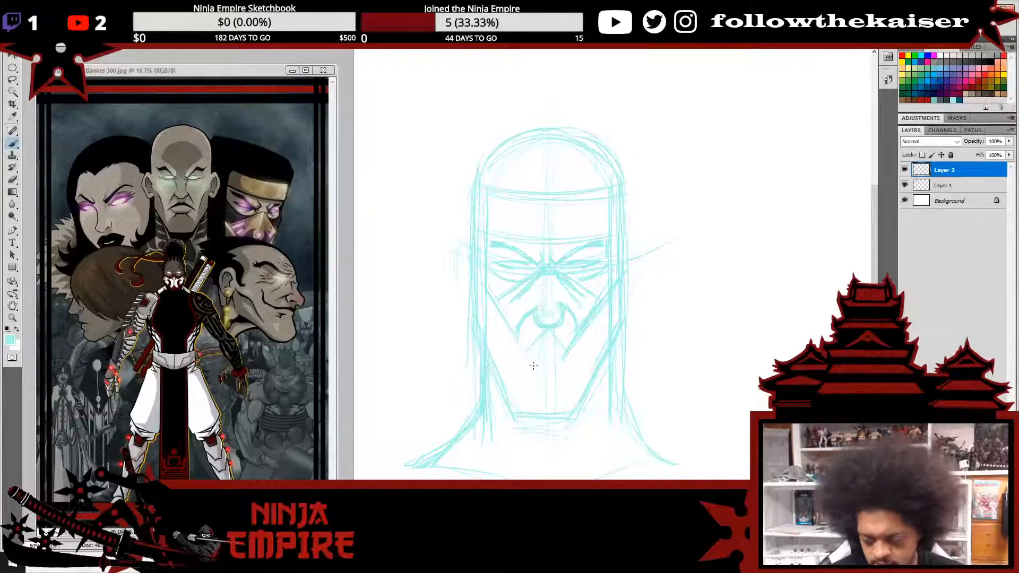
drag(534, 367, 546, 388)
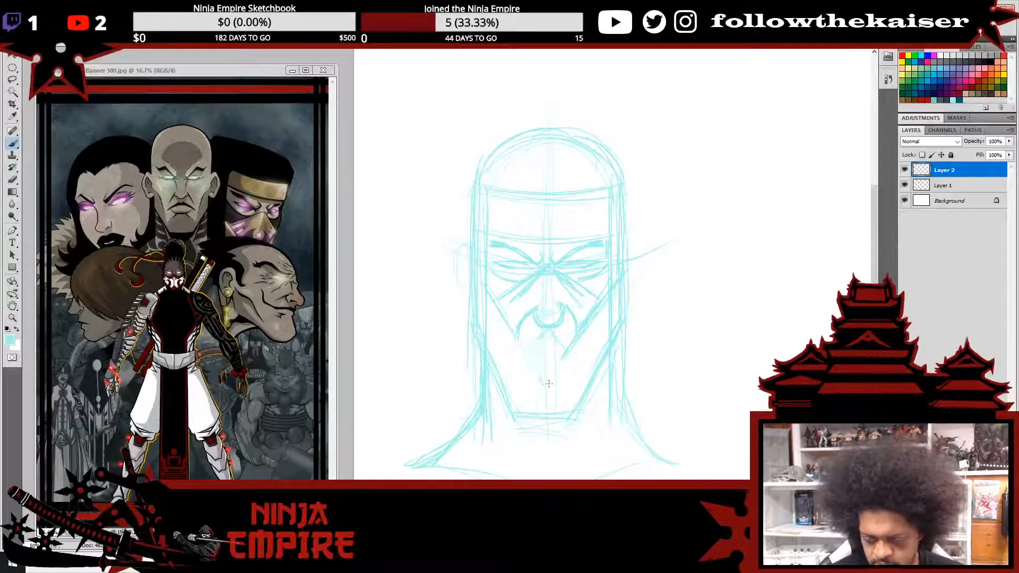
drag(568, 351, 551, 390)
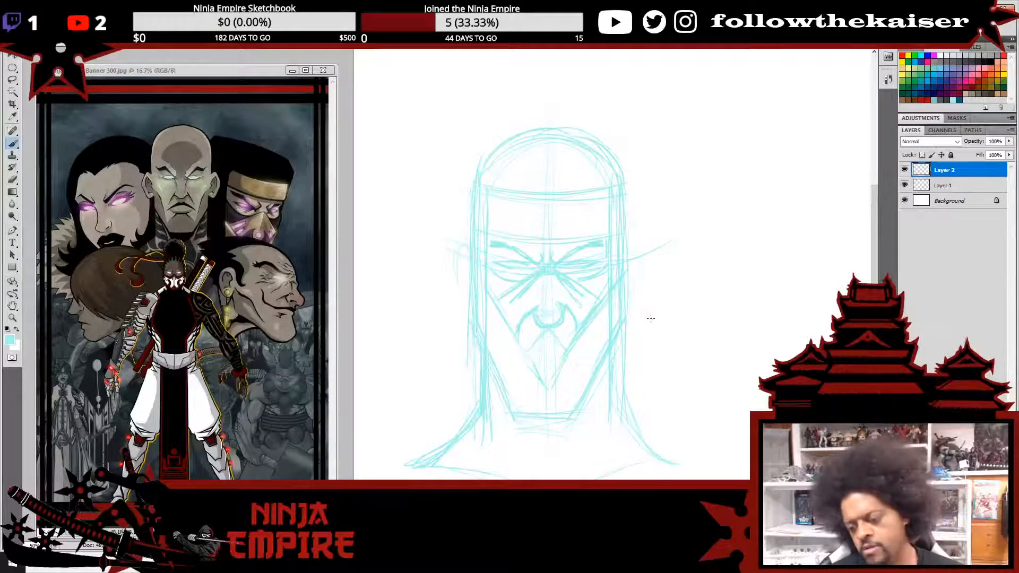
key(e)
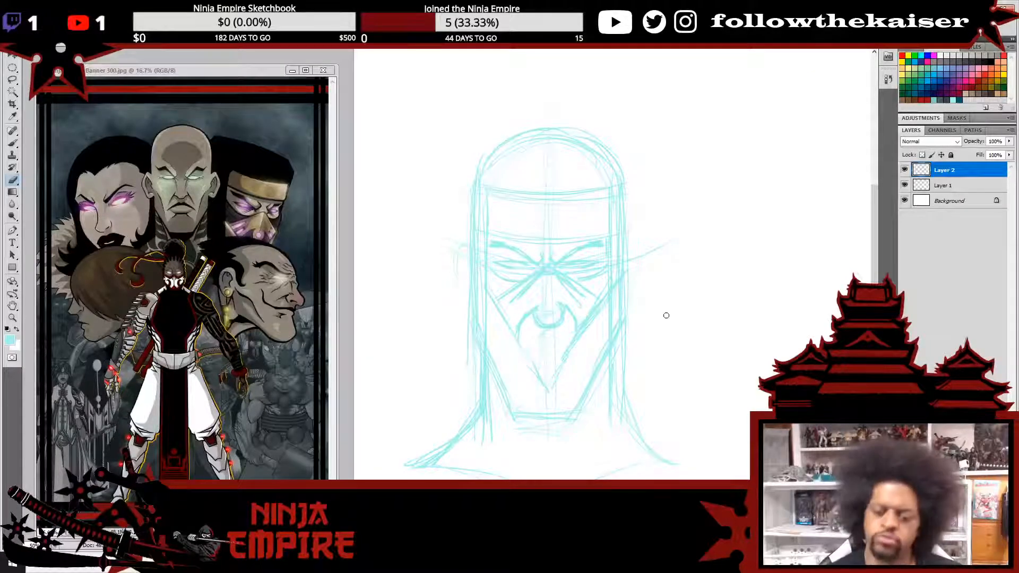
drag(552, 388, 567, 350)
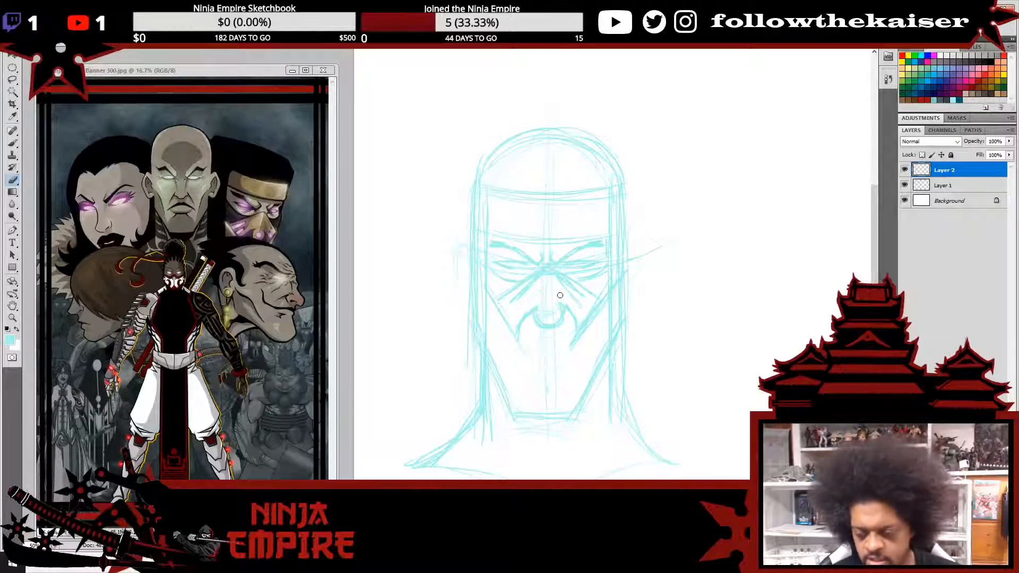
- Draw long contour lines from the cheeks down towards the chin on both sides of the mouth area
key(b)
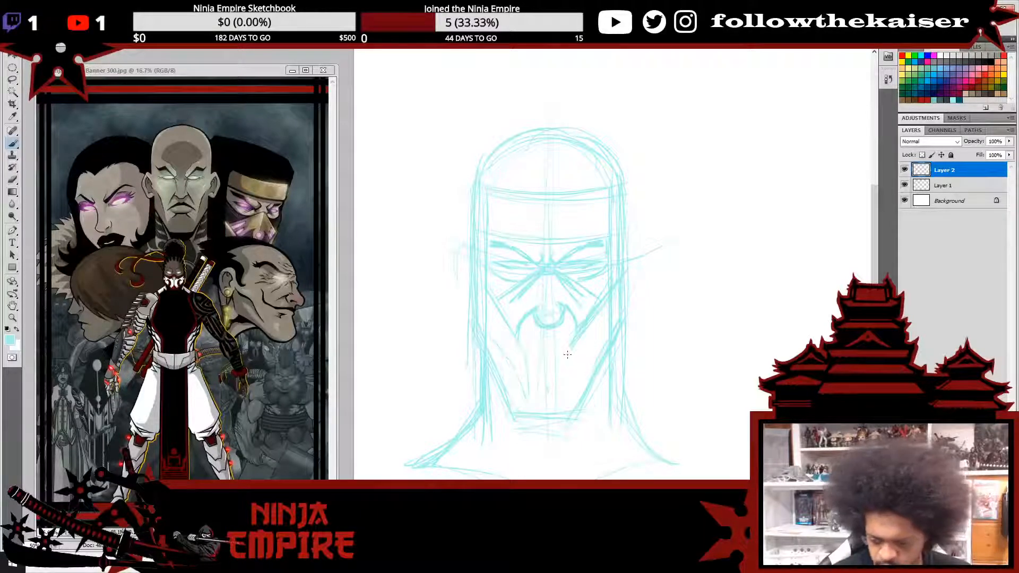
mouse_move(567, 393)
mouse_down()
mouse_move(570, 369)
mouse_move(566, 392)
mouse_move(619, 315)
mouse_up()
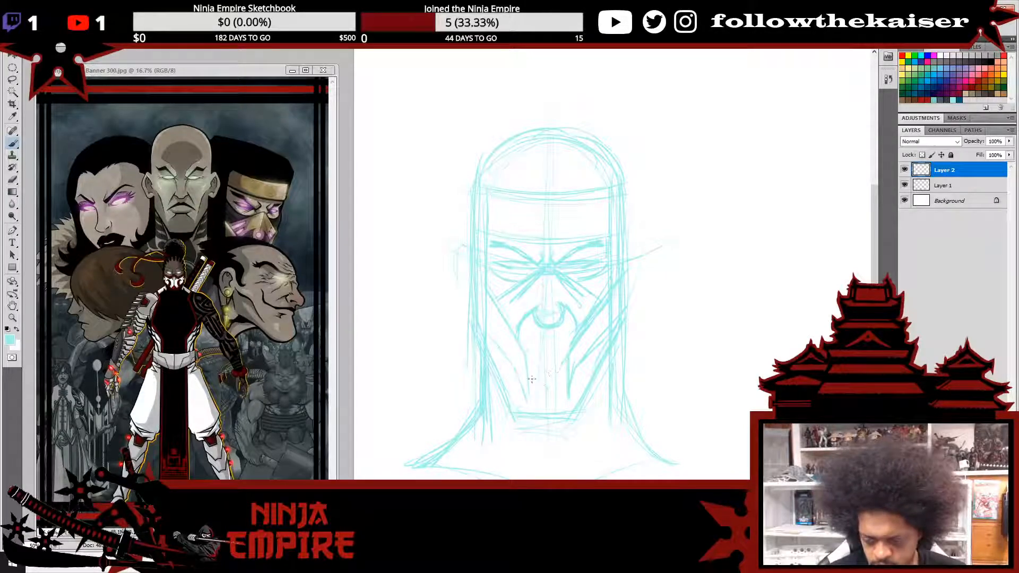
mouse_move(561, 370)
mouse_down()
mouse_move(537, 373)
mouse_move(565, 375)
mouse_up()
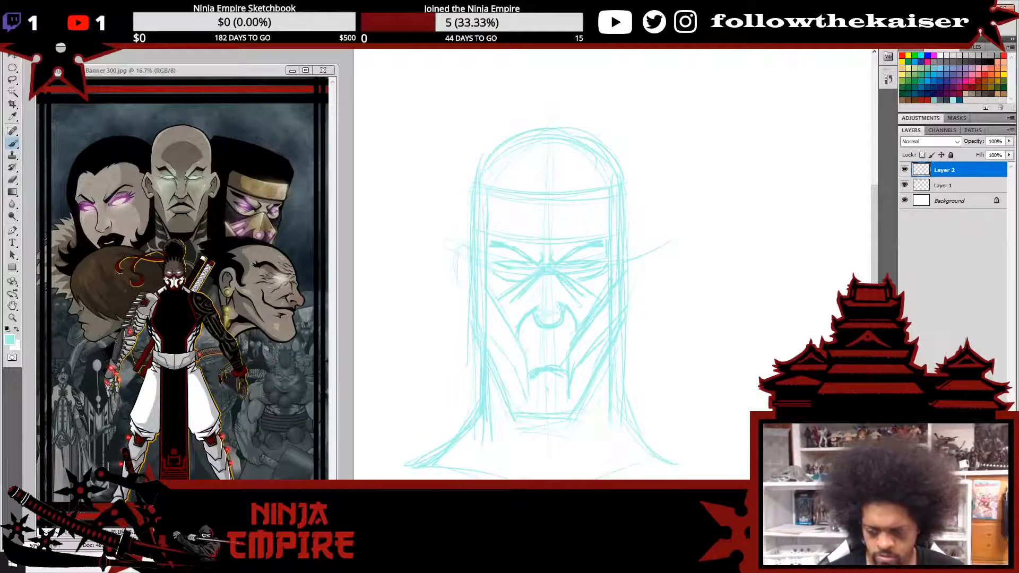
key(r)
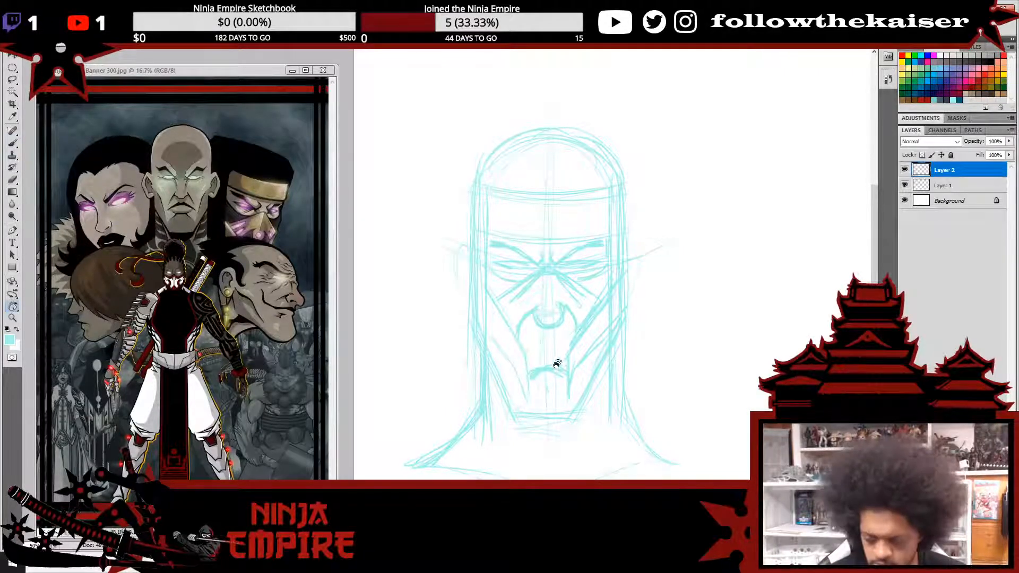
key(b)
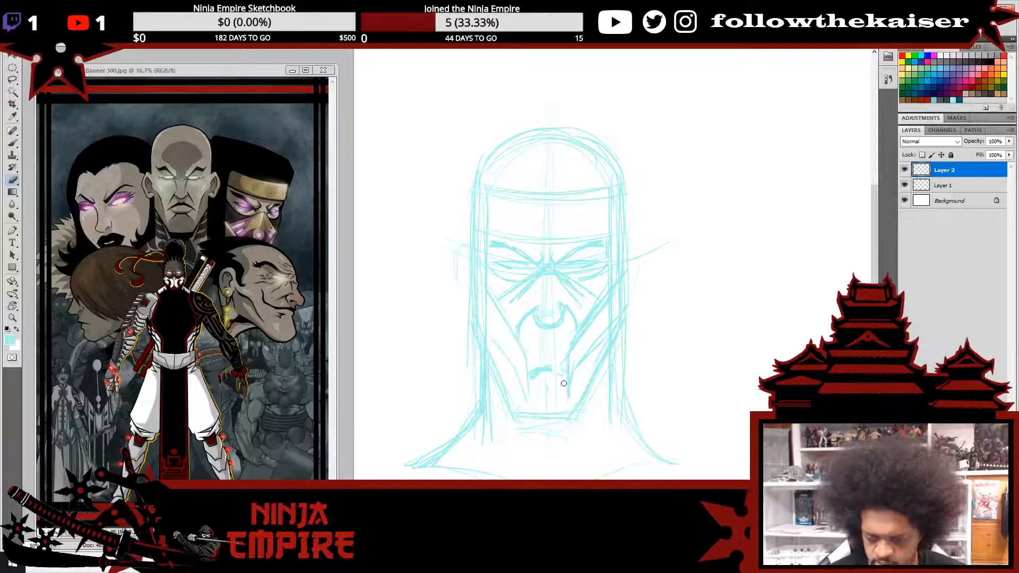
mouse_move(563, 383)
mouse_down()
mouse_move(539, 352)
mouse_move(531, 392)
mouse_move(553, 351)
mouse_up()
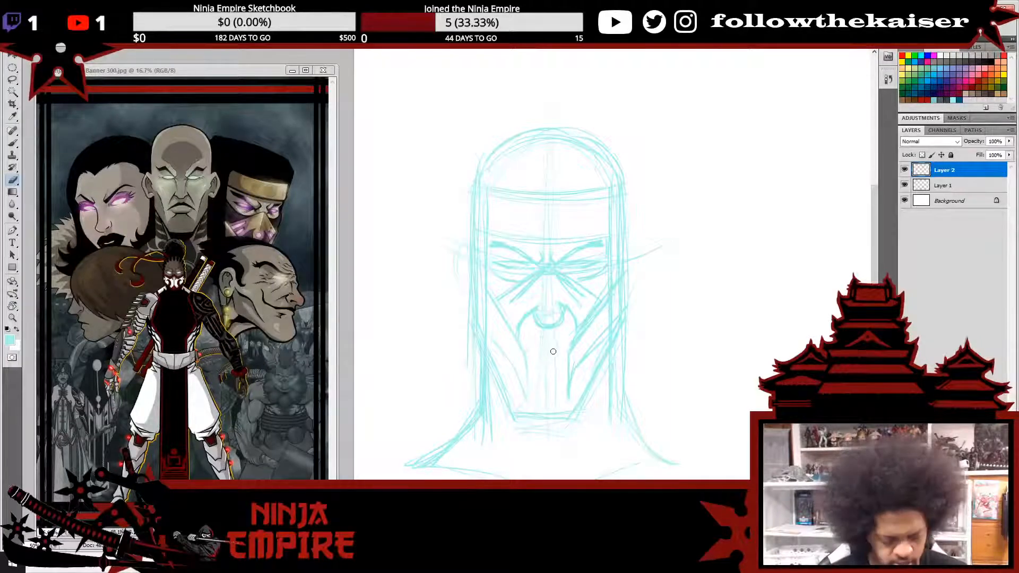
- Draw a vertical centre seam from the nose to the chin, add a small circle on the nose tip, and reinforce the lines around it
key(b)
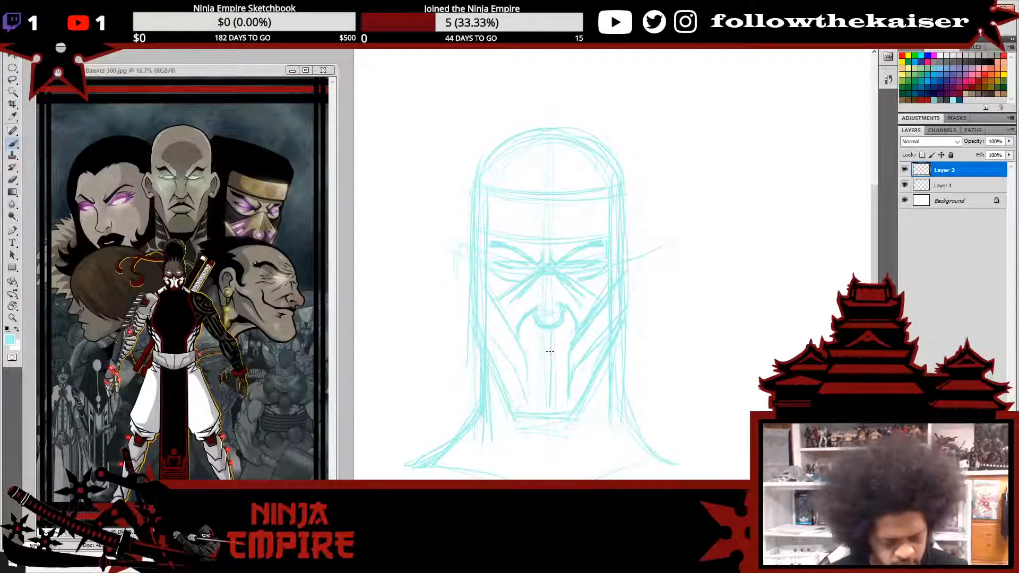
key(ctrl+z)
drag(548, 328, 547, 420)
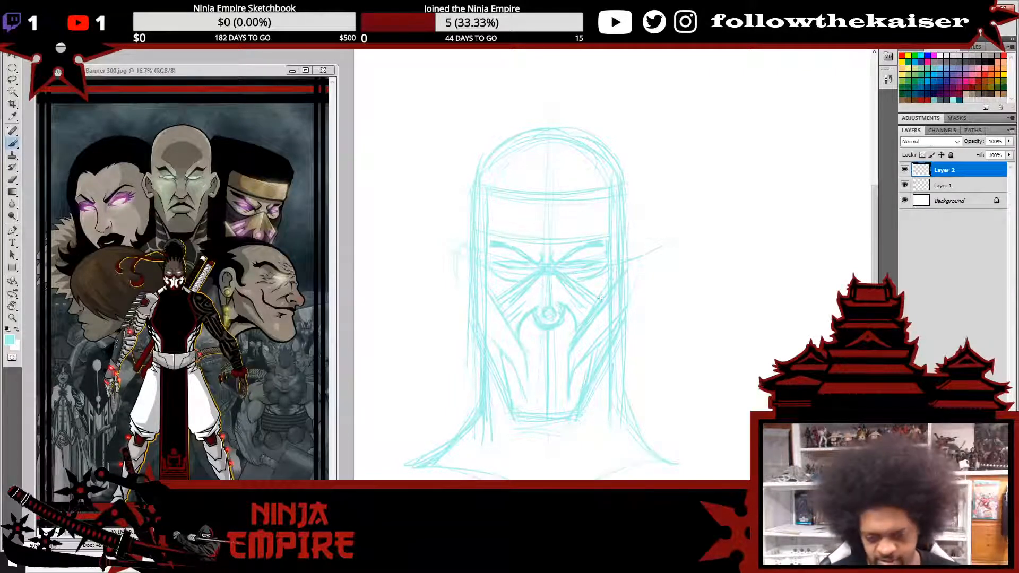
drag(600, 298, 592, 212)
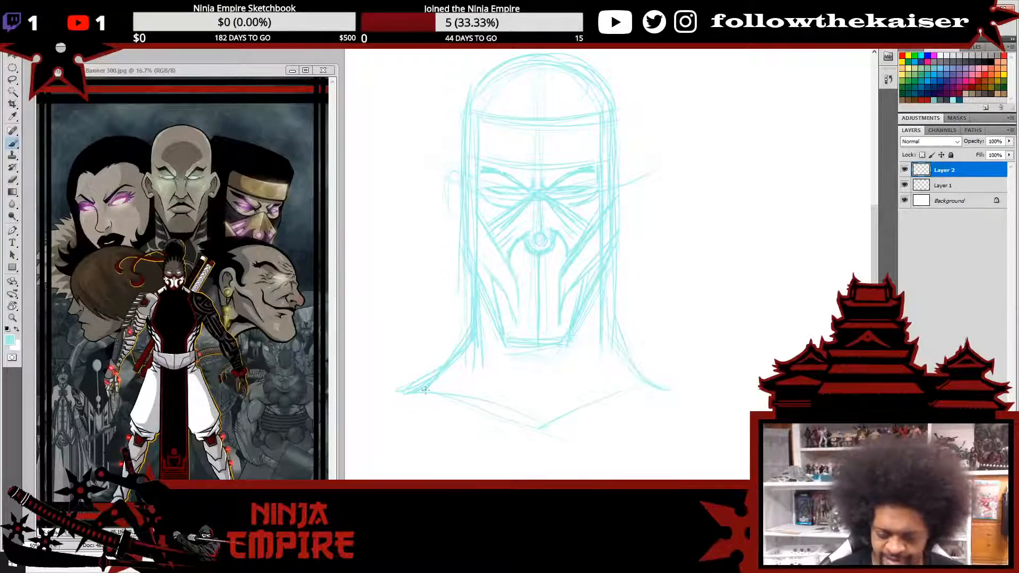
- Square off the top of the hood with angular upper corners and reinforce its edge running down into the neck line
scroll(552, 255, up, 3)
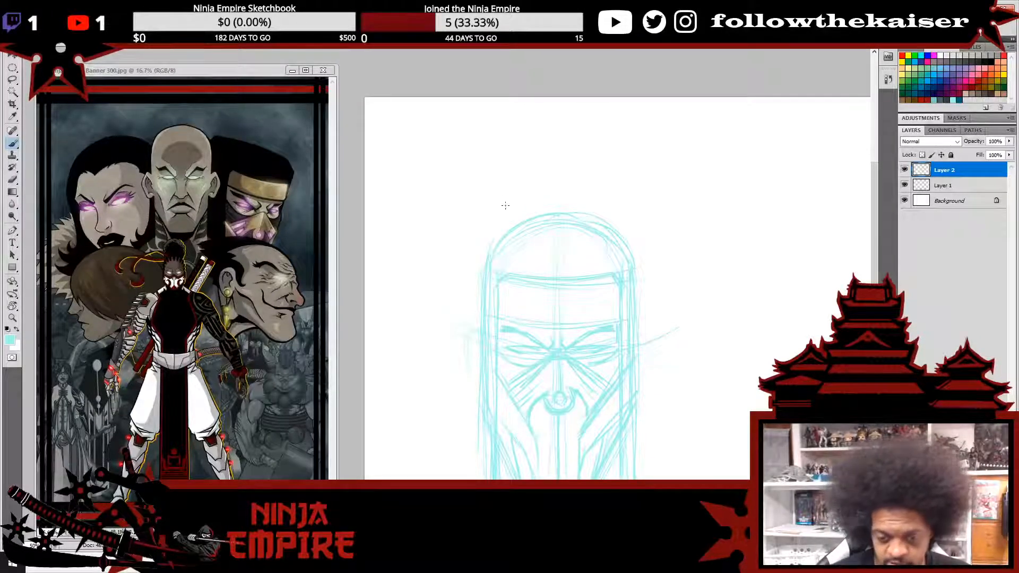
key(e)
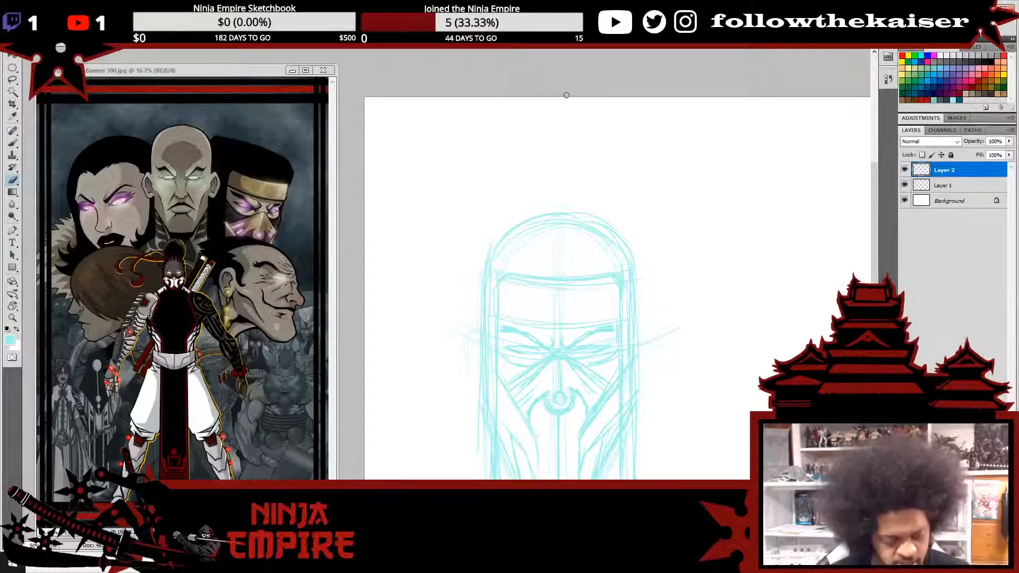
key(b)
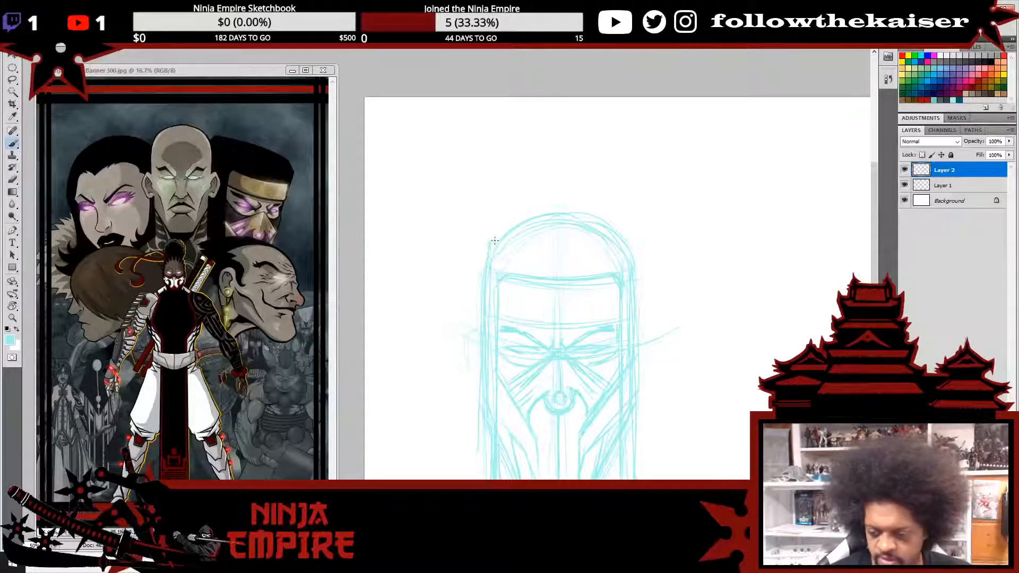
mouse_move(487, 243)
mouse_down()
mouse_move(543, 222)
mouse_move(616, 235)
mouse_move(608, 228)
mouse_move(631, 258)
mouse_move(633, 241)
mouse_move(634, 270)
mouse_up()
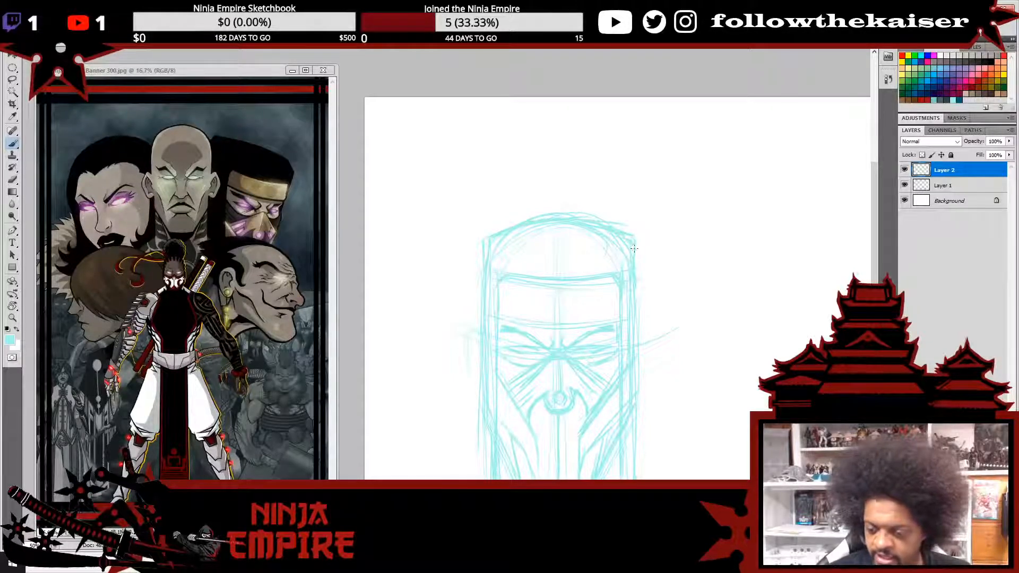
drag(649, 270, 635, 110)
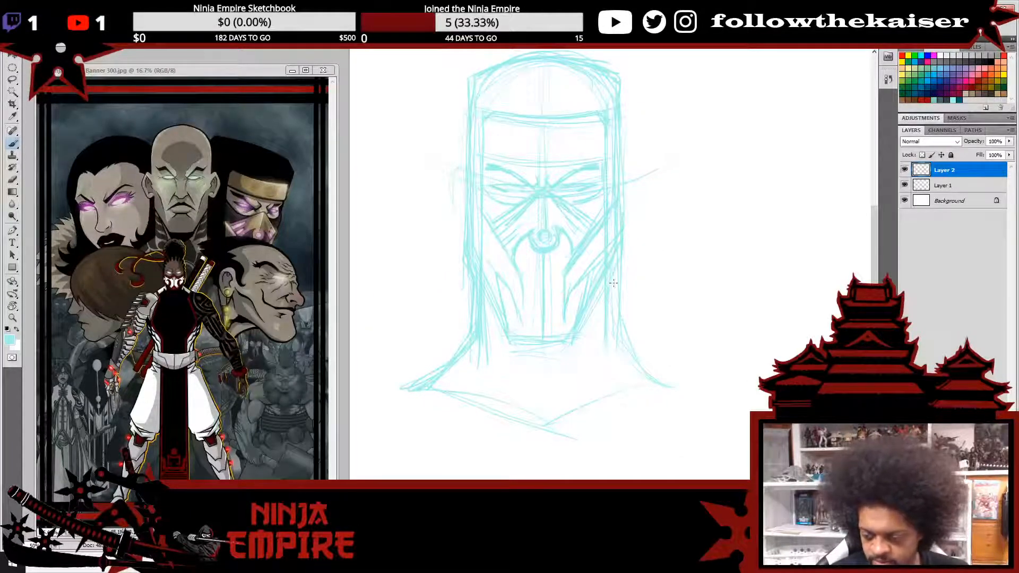
mouse_move(614, 268)
mouse_down()
mouse_move(616, 341)
mouse_move(639, 370)
mouse_up()
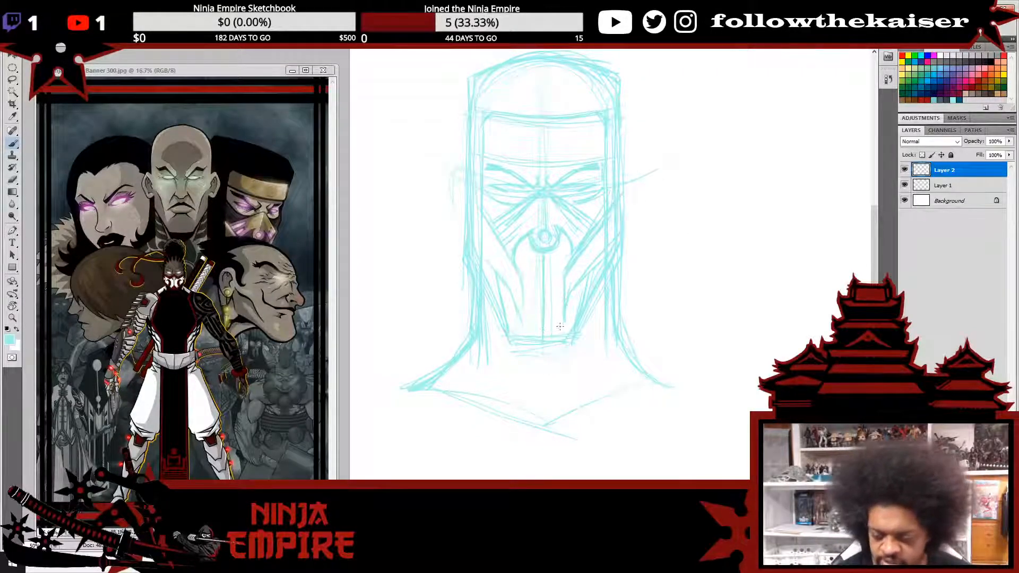
- Draw an inverted V at the lower end of the mask's centre seam, spreading to both sides of the chin
ctrl+alt+click(562, 363)
ctrl+alt+click(563, 362)
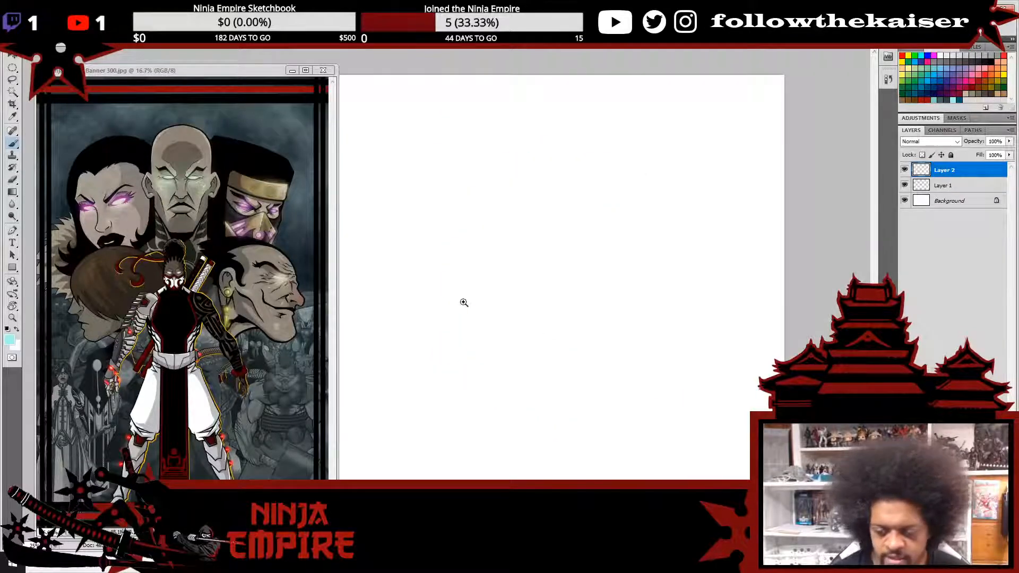
ctrl+click(497, 260)
mouse_move(498, 275)
mouse_down()
mouse_move(676, 264)
mouse_move(685, 308)
mouse_move(631, 317)
mouse_up()
ctrl+click(534, 306)
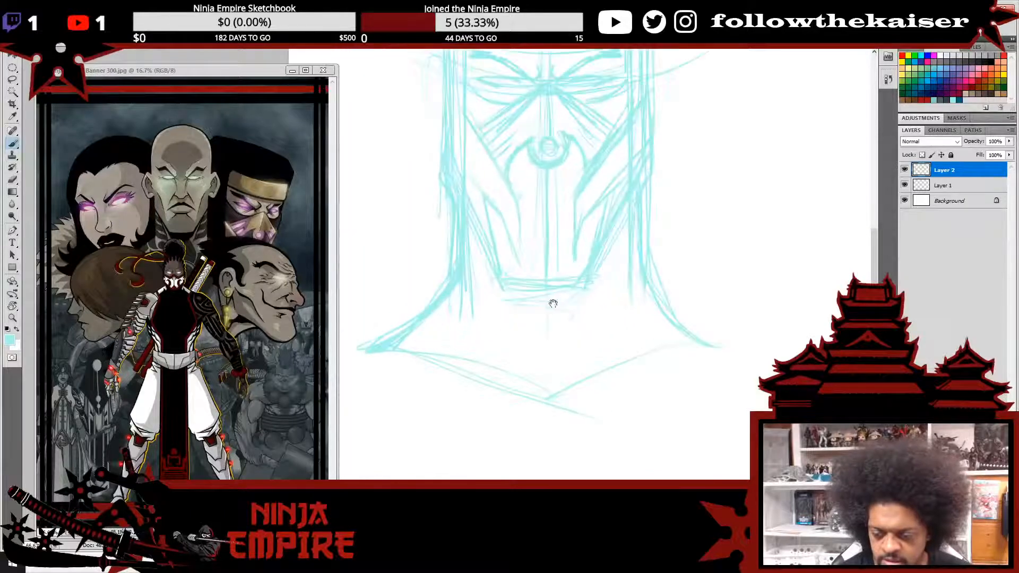
ctrl+click(550, 301)
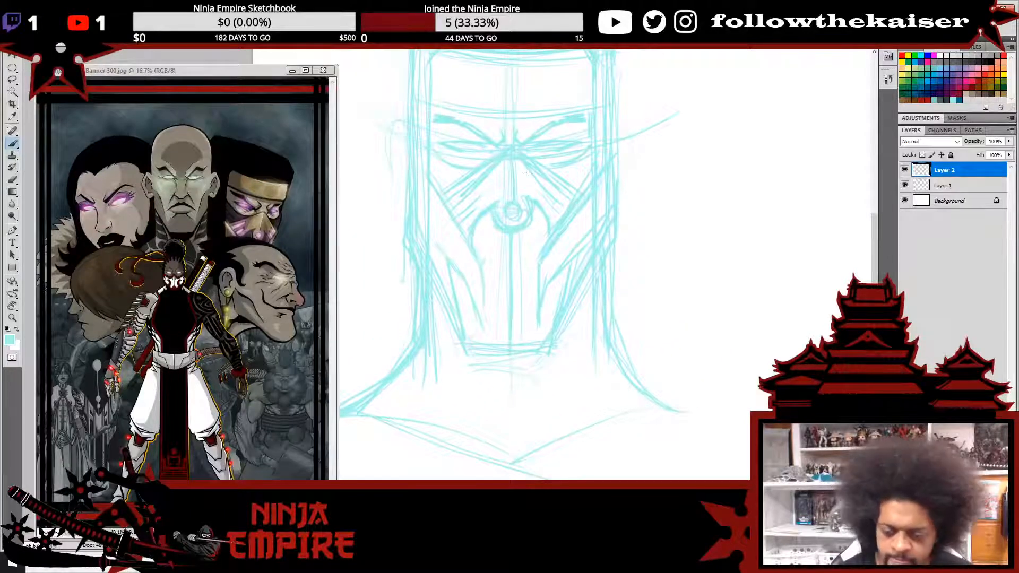
mouse_move(446, 268)
mouse_down()
mouse_move(477, 268)
mouse_move(493, 297)
mouse_move(503, 284)
mouse_up()
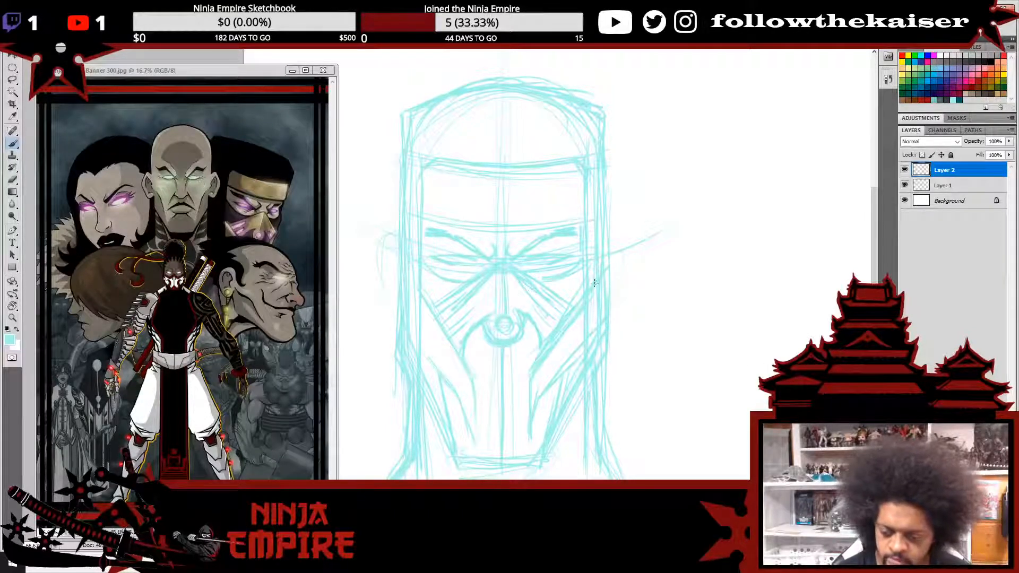
scroll(536, 319, down, 3)
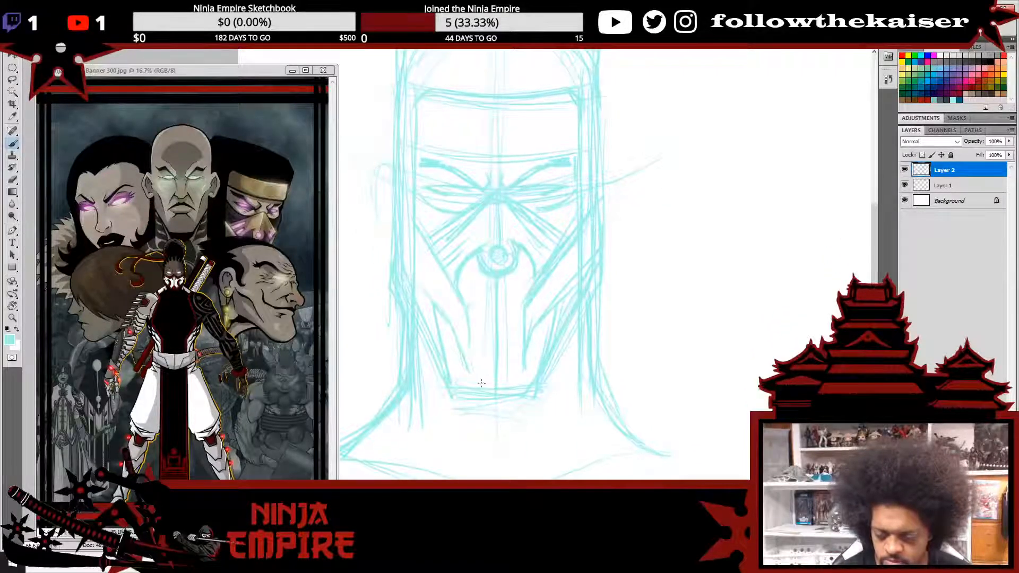
mouse_move(473, 391)
mouse_down()
mouse_move(494, 353)
mouse_move(520, 387)
mouse_up()
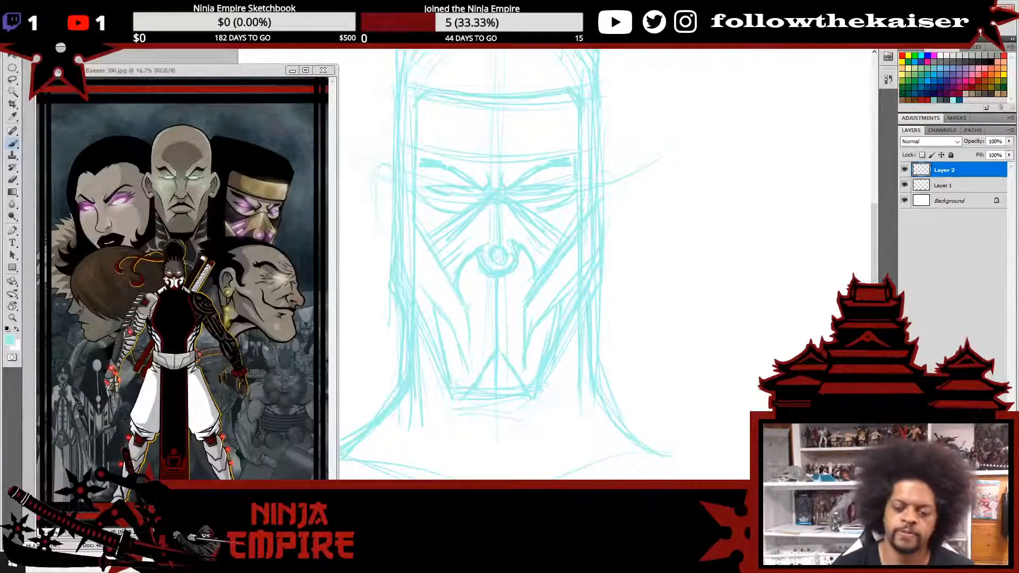
scroll(577, 272, down, 2)
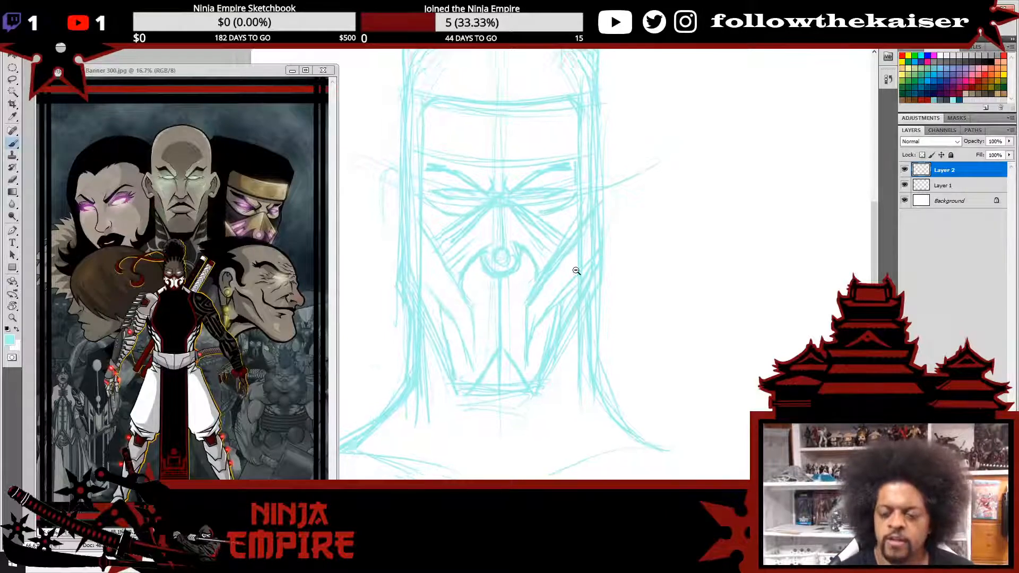
scroll(588, 259, up, 1)
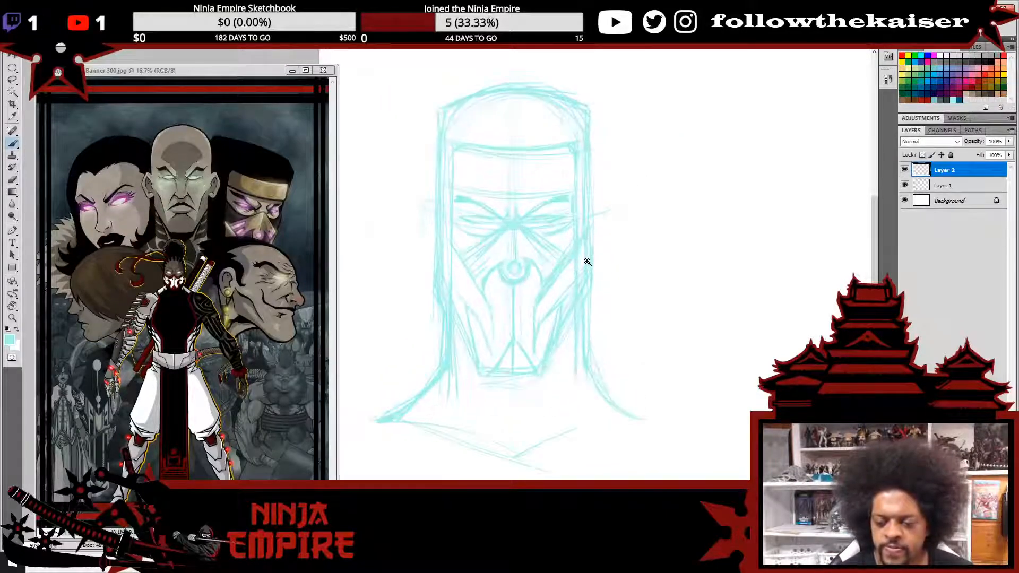
drag(594, 218, 588, 249)
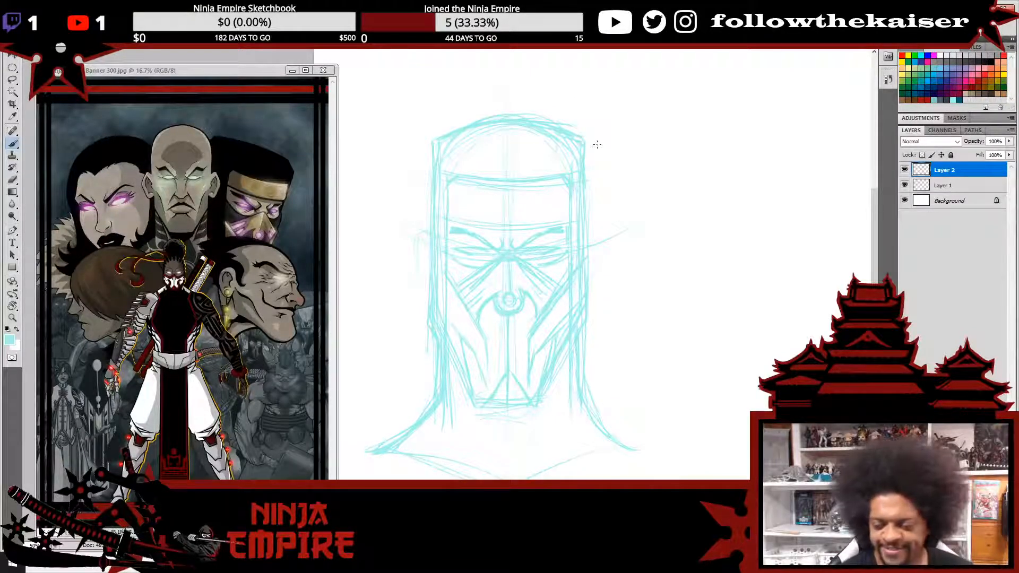
- Reset the colour to black and ink the thick outer section of the left-hand eyebrow, trimming its end to a slanted point
ctrl+click(497, 258)
ctrl+click(500, 259)
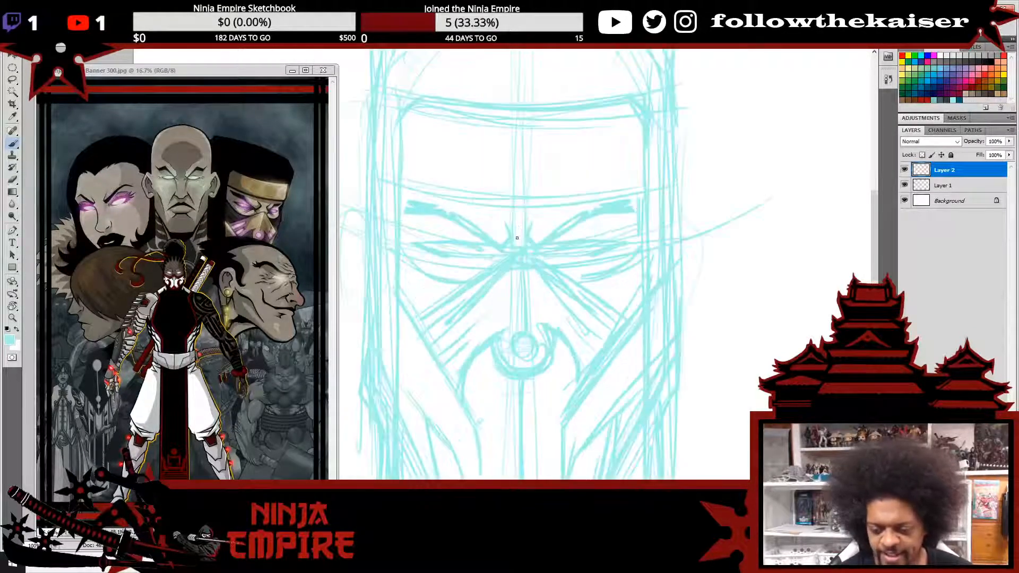
ctrl+click(511, 270)
drag(405, 285, 483, 336)
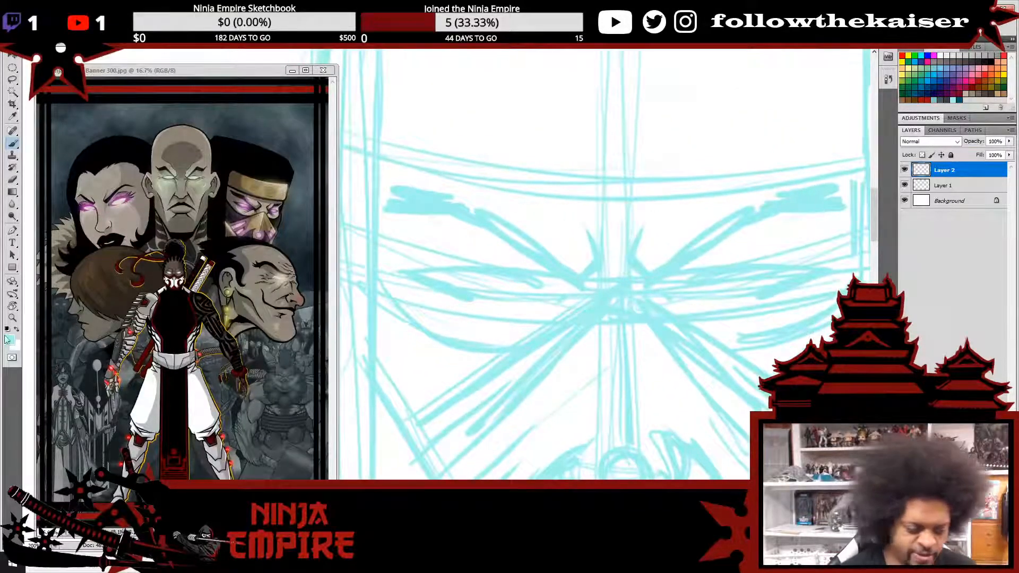
key(d)
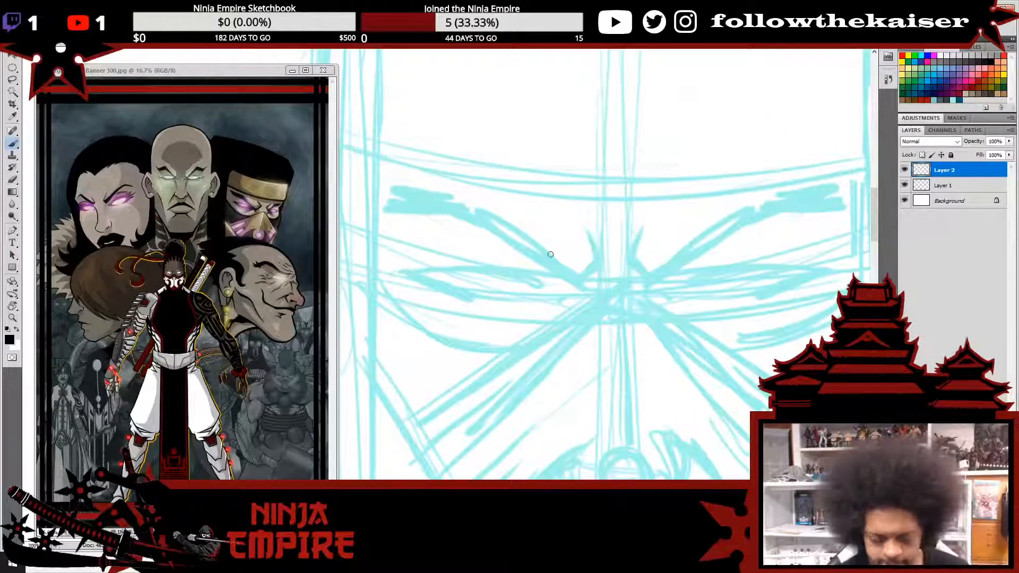
key(r)
drag(601, 221, 535, 155)
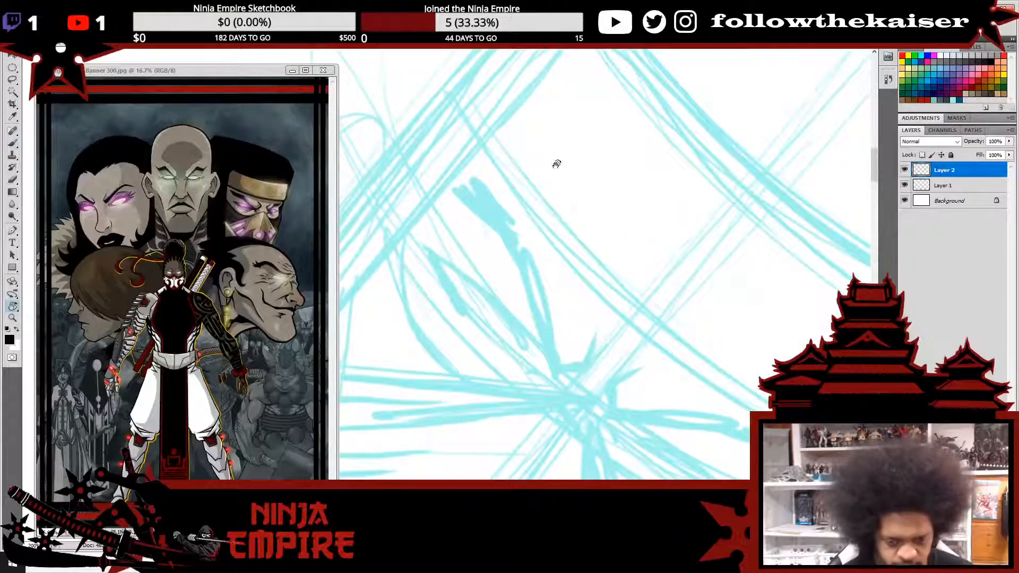
key(b)
drag(477, 180, 532, 250)
drag(462, 196, 520, 262)
drag(471, 200, 521, 247)
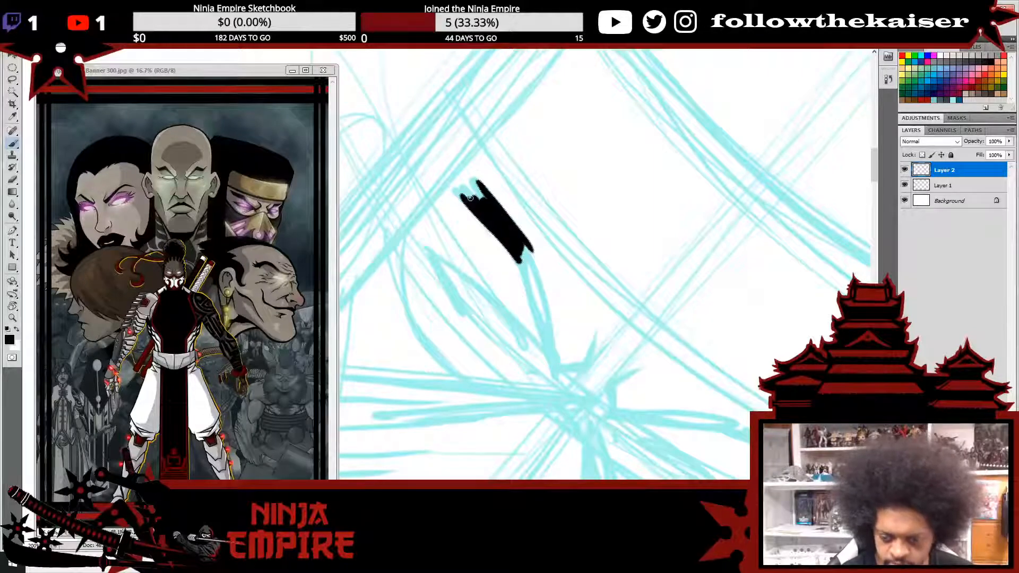
mouse_move(470, 198)
mouse_down()
mouse_move(471, 172)
mouse_move(496, 204)
mouse_move(475, 185)
mouse_move(474, 204)
mouse_move(460, 183)
mouse_up()
key(e)
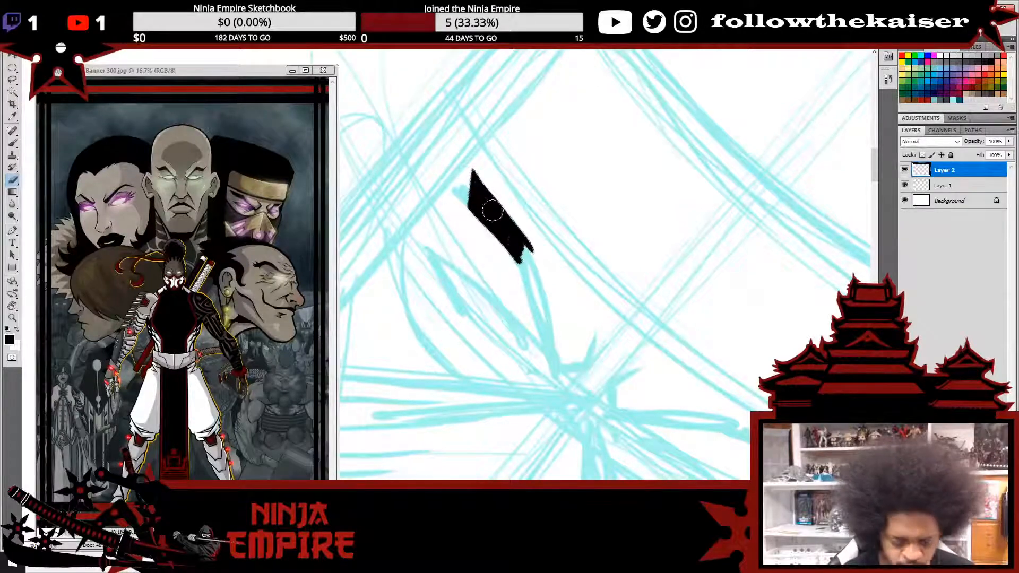
- Ink the inner section of the eyebrow tapering towards the nose bridge and fill it solid black
key(b)
drag(519, 238, 554, 354)
drag(542, 289, 556, 368)
drag(517, 256, 555, 369)
drag(531, 273, 538, 312)
drag(522, 253, 533, 268)
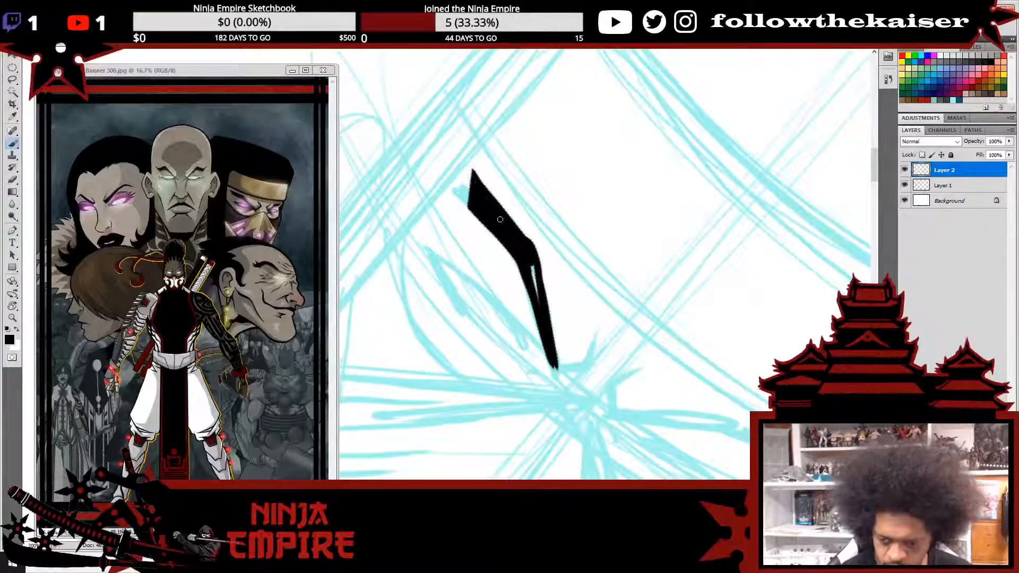
key(e)
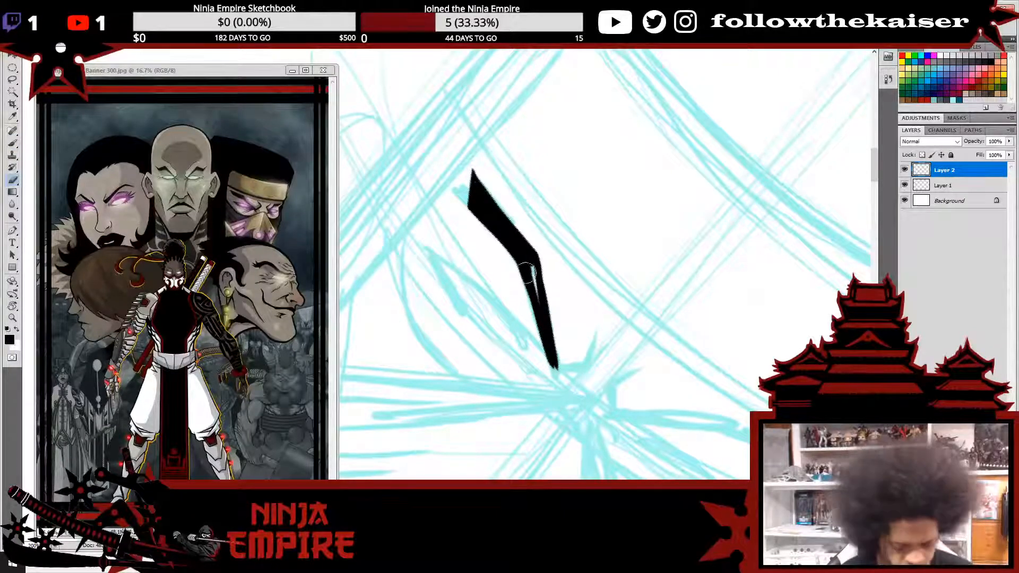
key(b)
drag(535, 277, 551, 335)
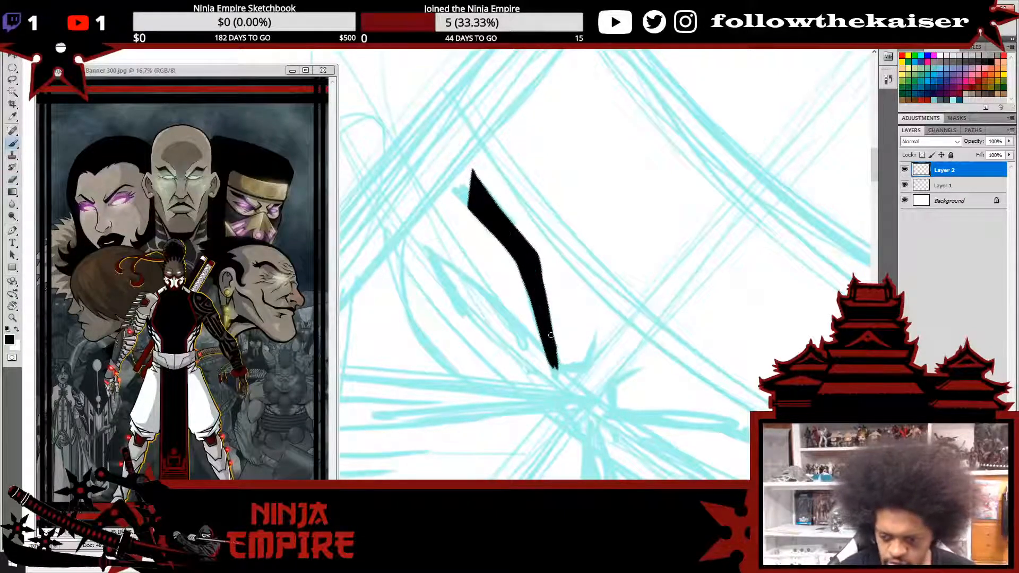
- Add a short hook with a sharp upward tip to the eyebrow's inner end and clean its edges with the eraser
key(r)
mouse_move(626, 313)
mouse_down()
mouse_move(596, 182)
mouse_move(597, 139)
mouse_up()
mouse_move(574, 251)
mouse_down()
mouse_move(589, 226)
mouse_move(555, 318)
mouse_up()
key(r)
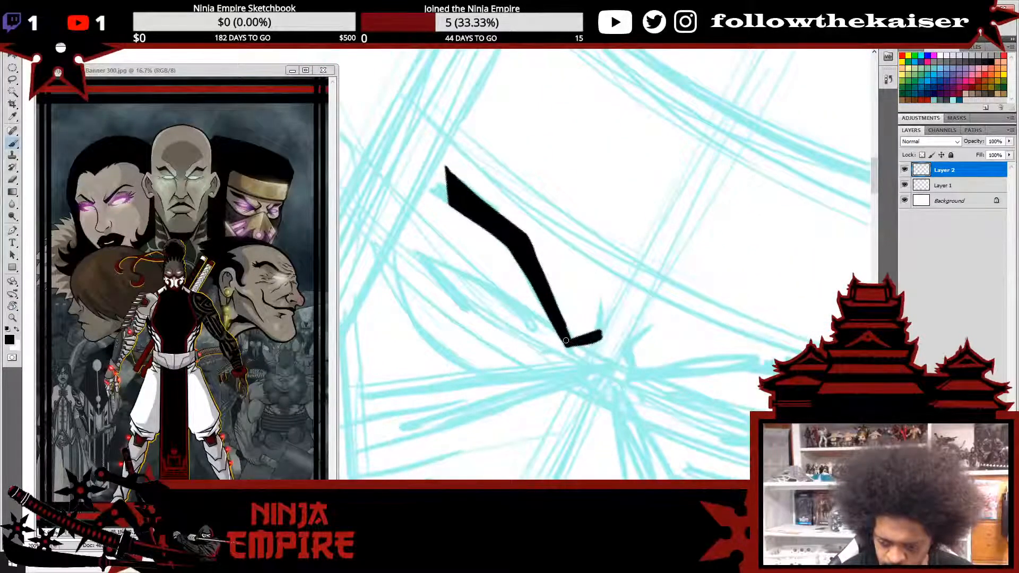
drag(602, 331, 598, 289)
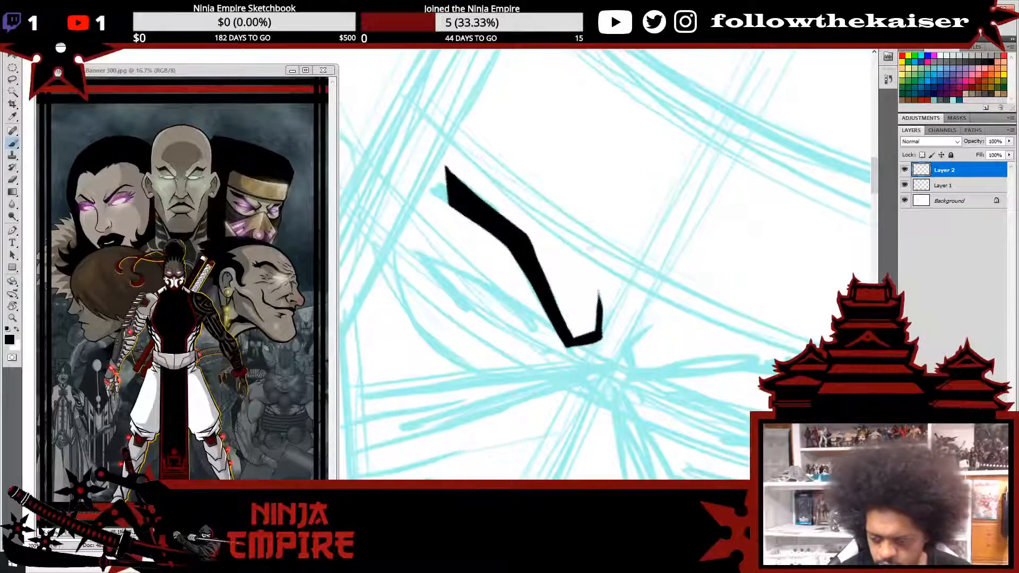
drag(592, 332, 597, 306)
key(e)
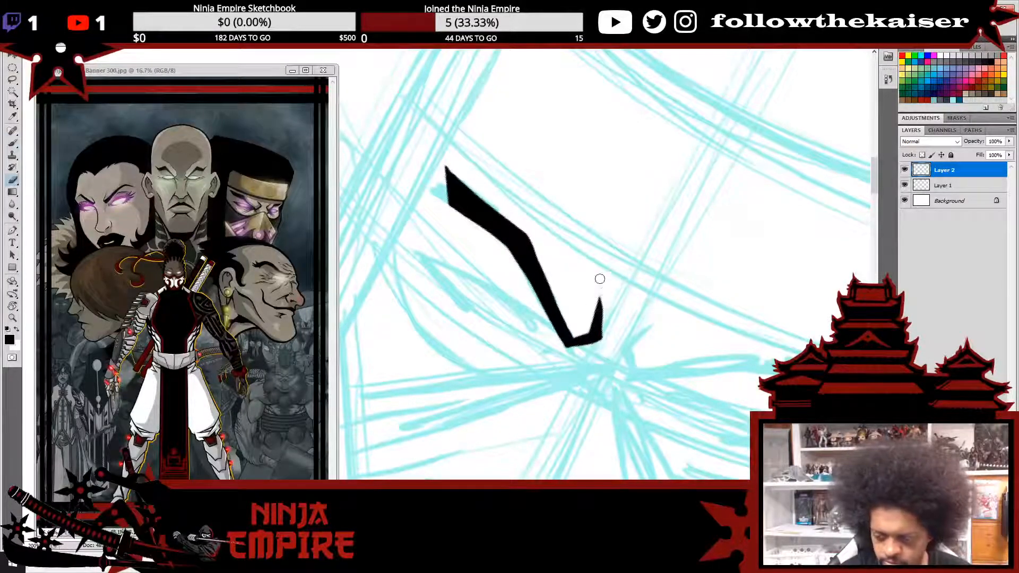
mouse_move(598, 281)
mouse_down()
mouse_move(585, 326)
mouse_move(607, 335)
mouse_up()
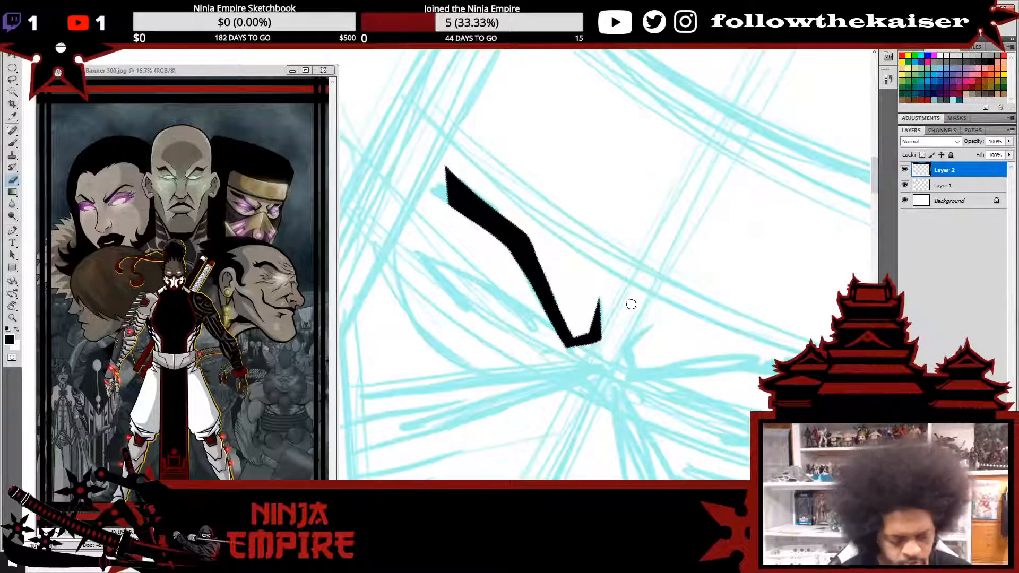
key(r)
drag(685, 268, 560, 207)
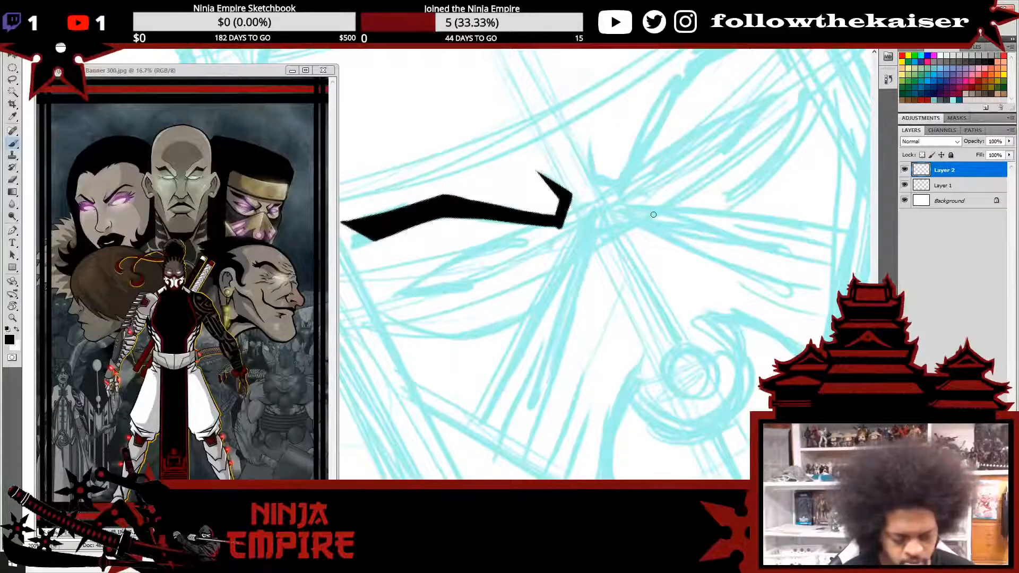
key(r)
mouse_move(653, 215)
mouse_down()
mouse_move(551, 375)
mouse_move(555, 366)
mouse_up()
key(e)
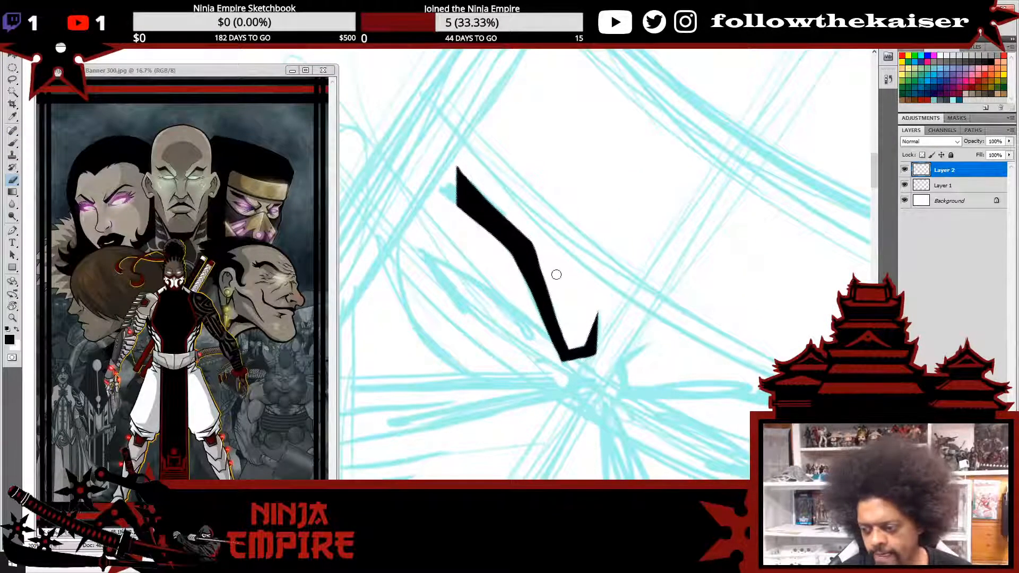
- Select the inked eyebrow shape and contract the selection by 10 pixels
key(w)
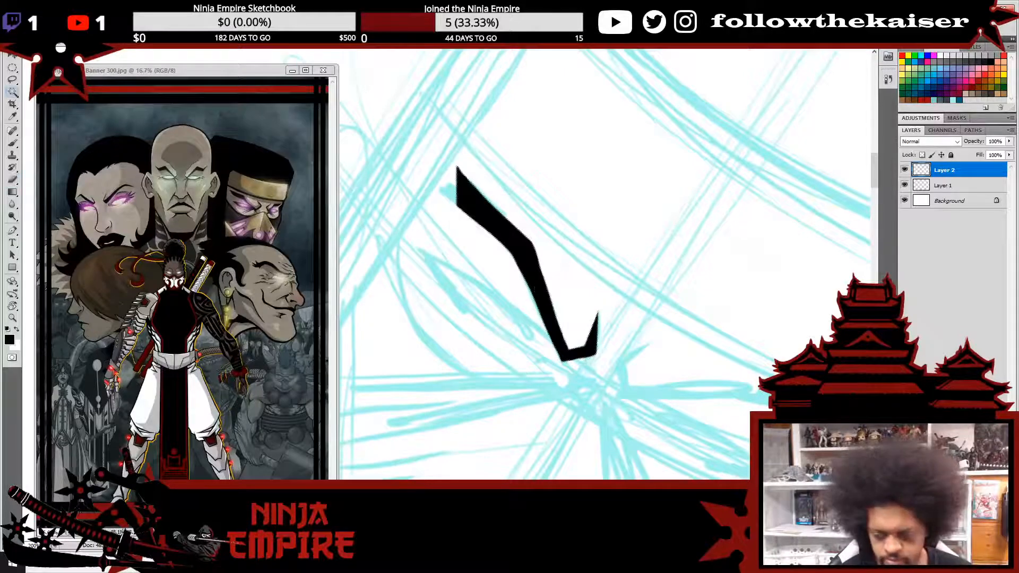
click(559, 290)
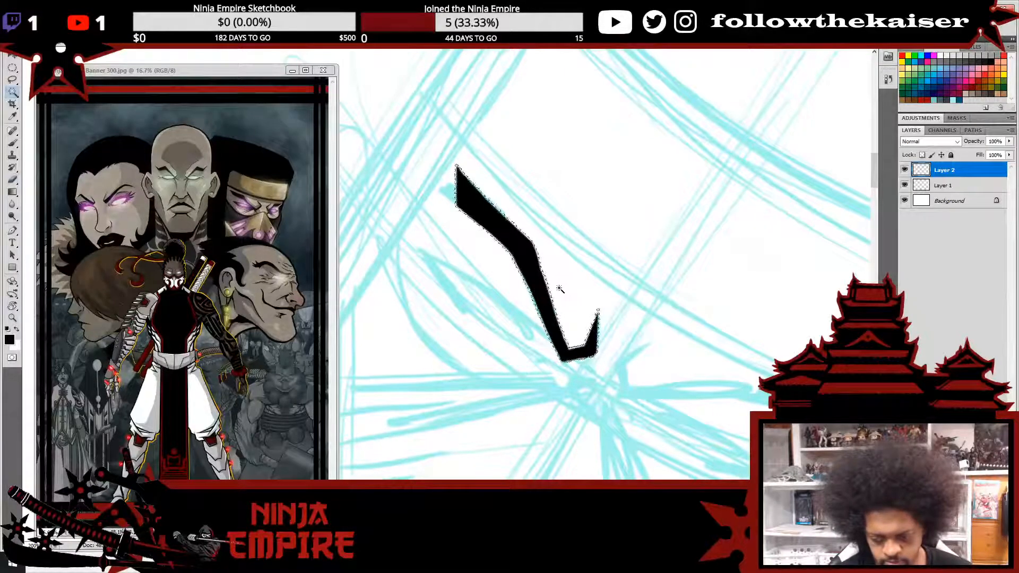
click(124, 9)
mouse_move(190, 125)
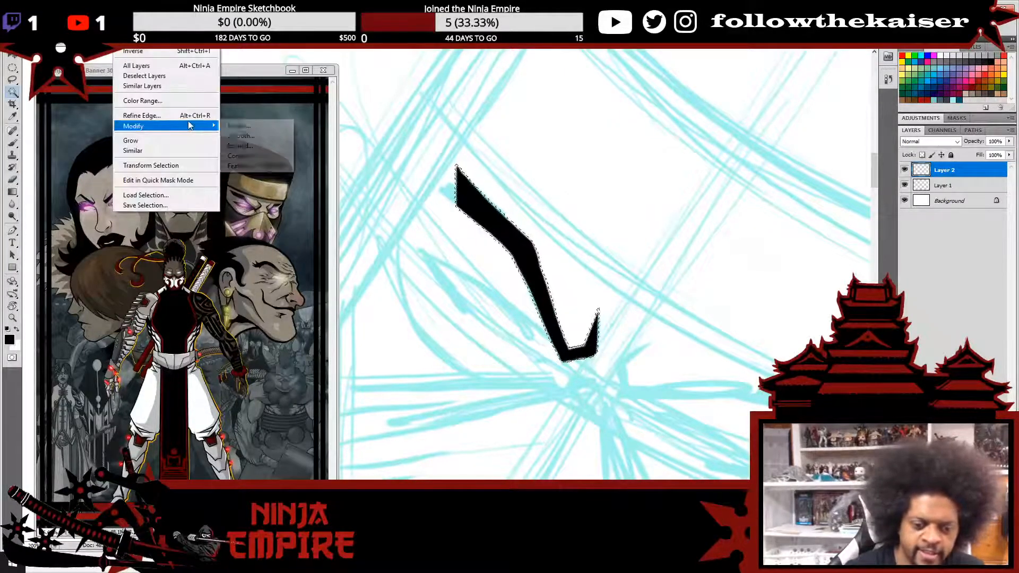
click(266, 153)
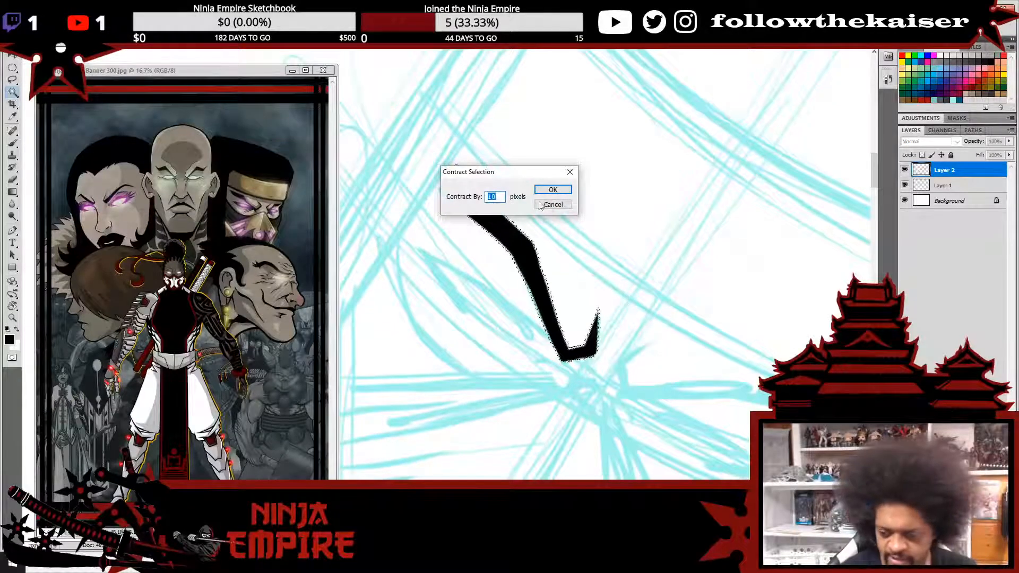
click(553, 190)
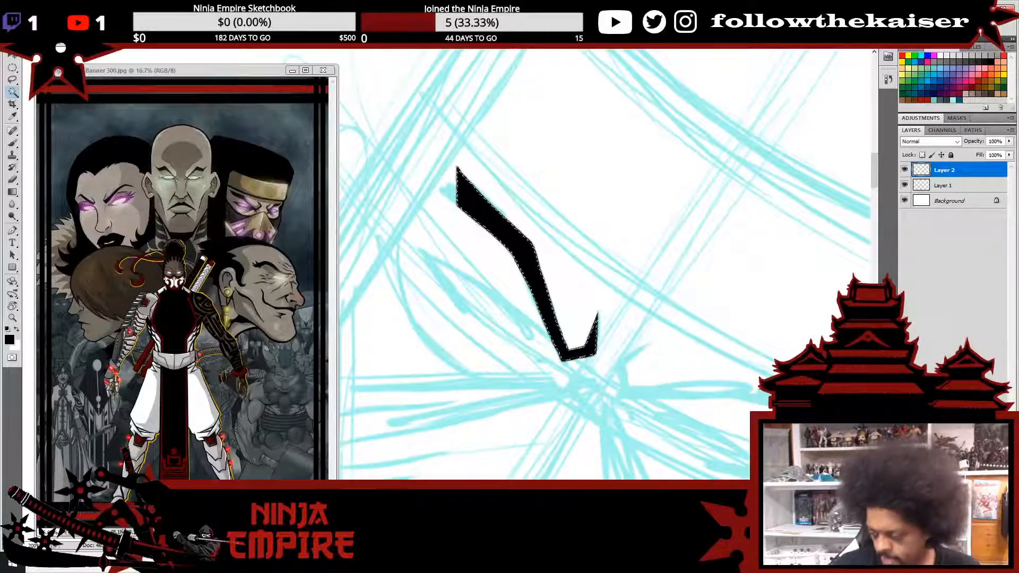
- Place the eyebrow's black fill on a new layer, clear the selection, and merge Layer 2 down into Layer 1
key(ctrl+shift+alt+n)
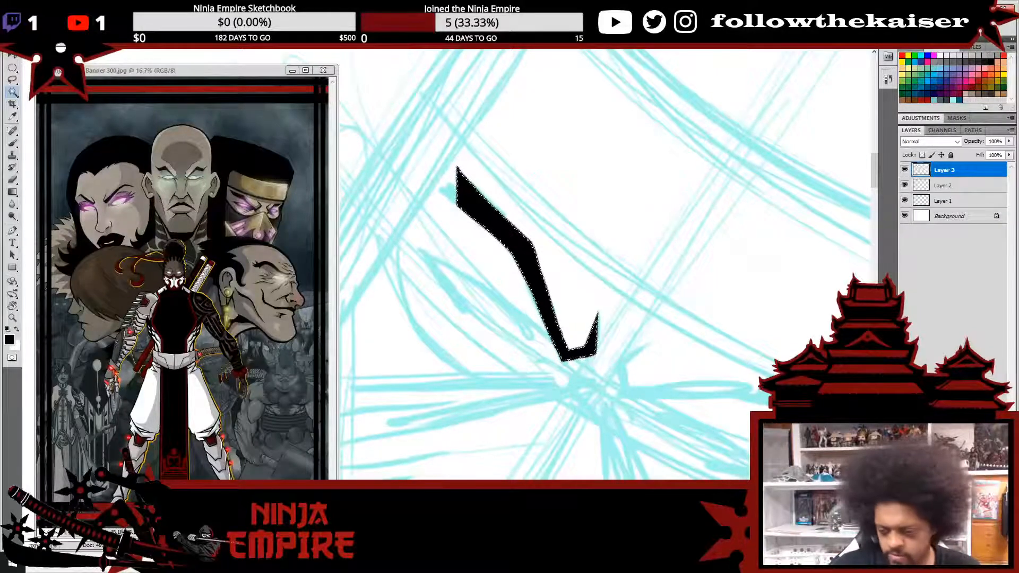
key(ctrl+d)
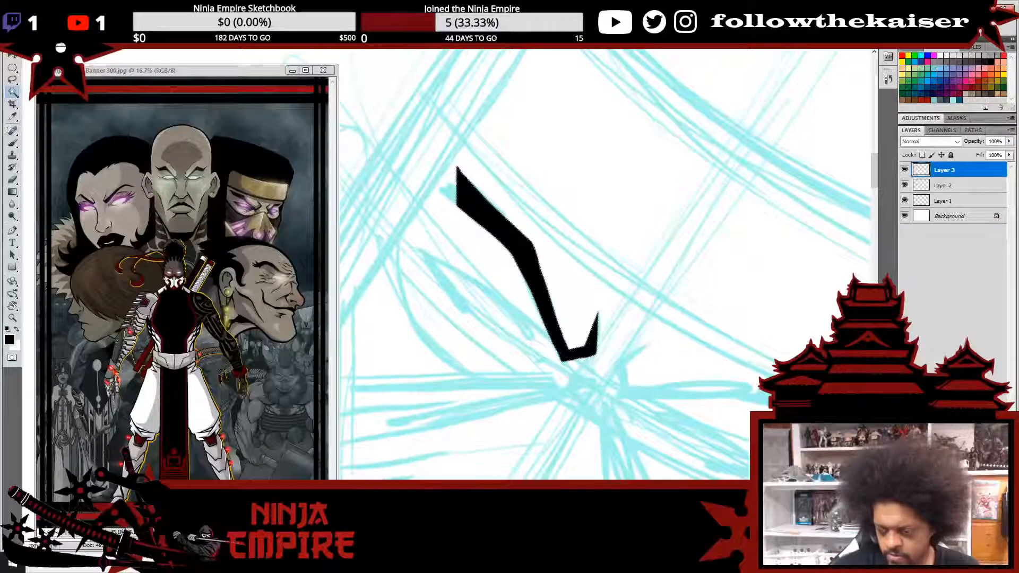
click(950, 188)
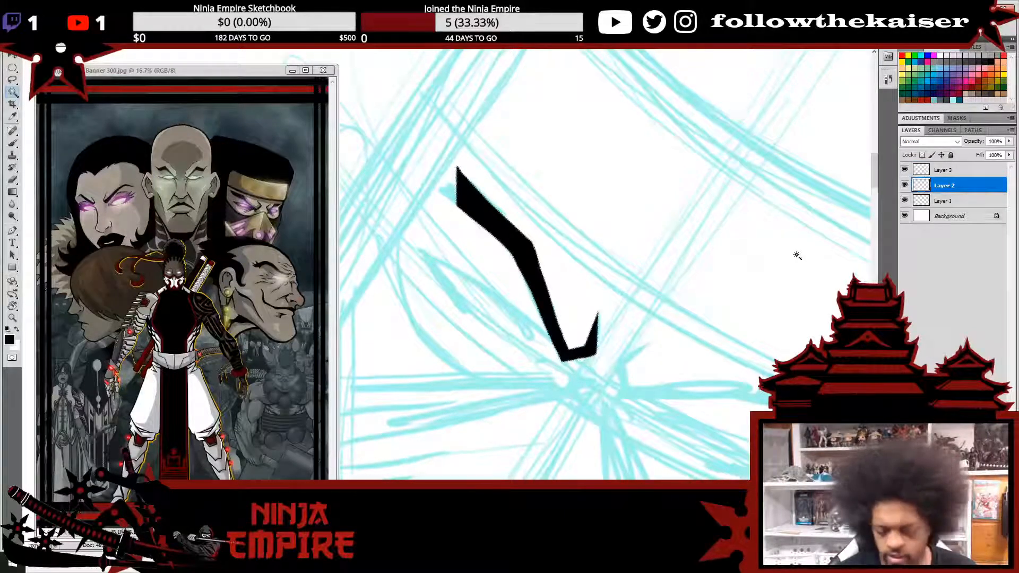
key(ctrl+e)
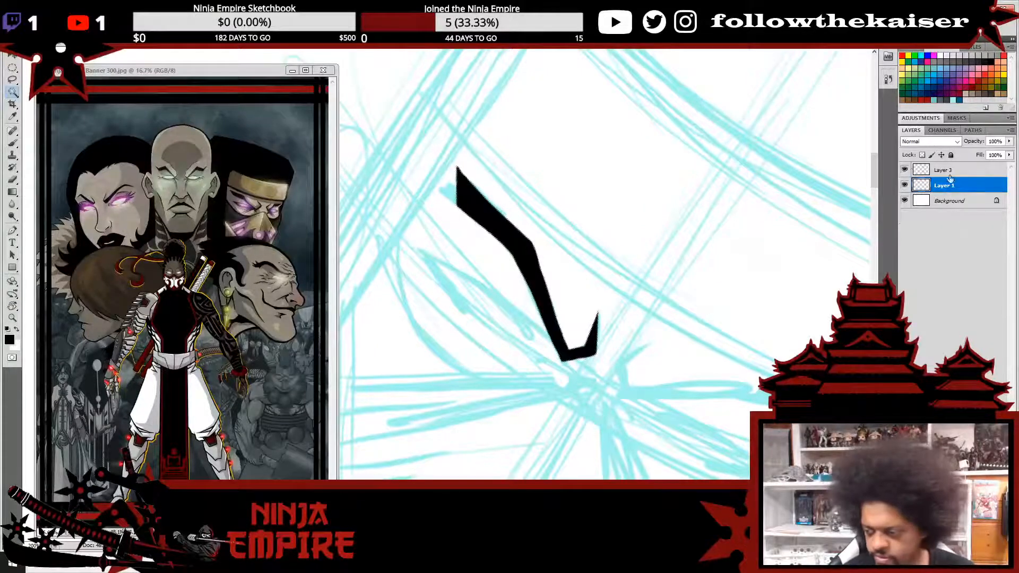
- Hide Layer 1 and smooth the eyebrow's jagged lower edge on Layer 3 with black brush strokes
click(904, 186)
click(905, 185)
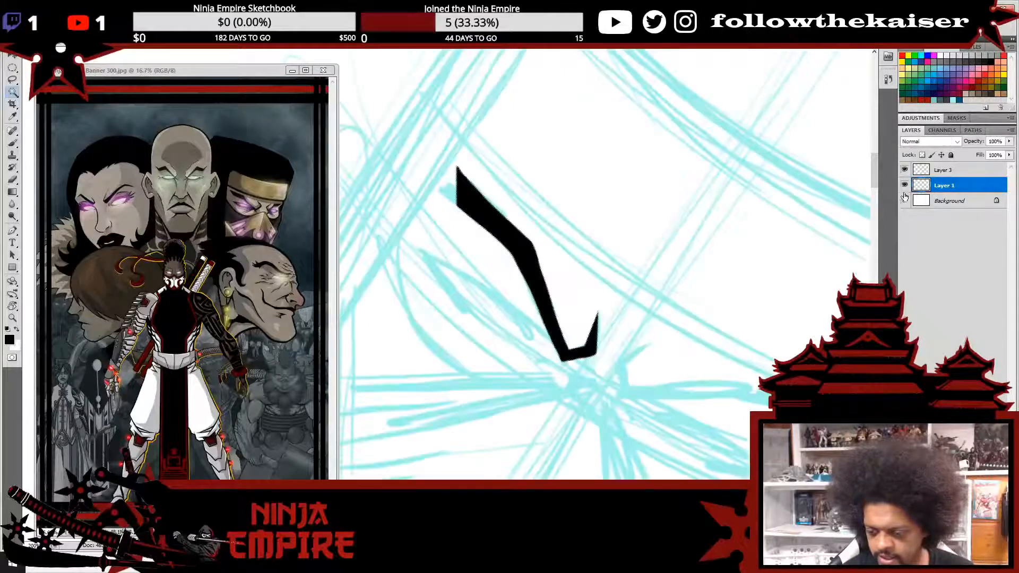
click(903, 189)
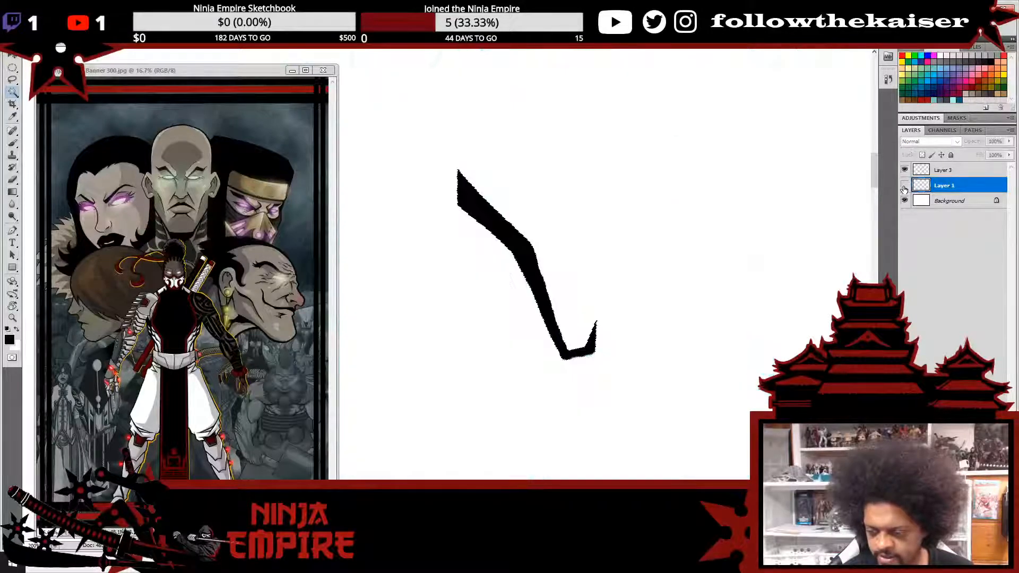
key(b)
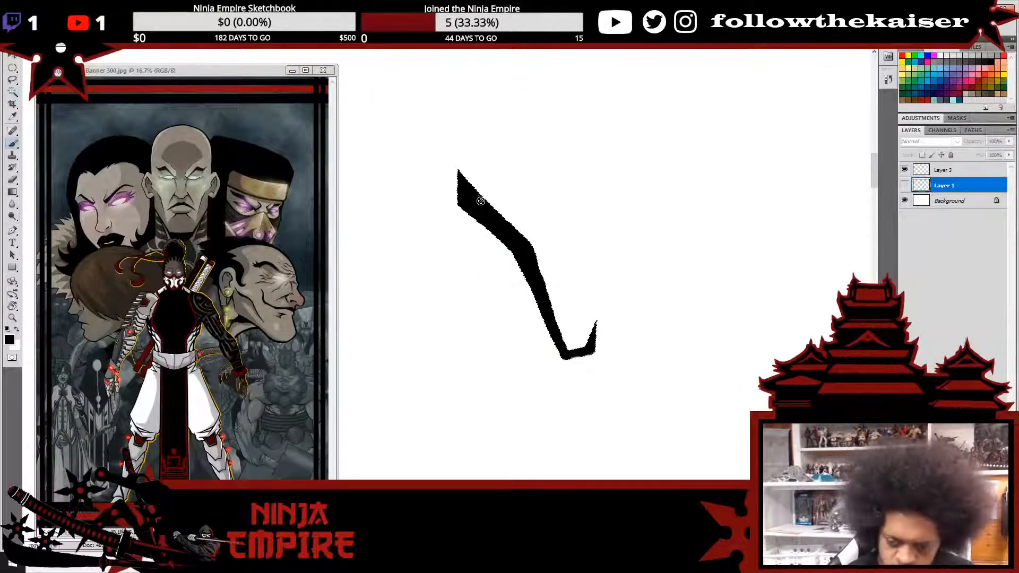
click(940, 171)
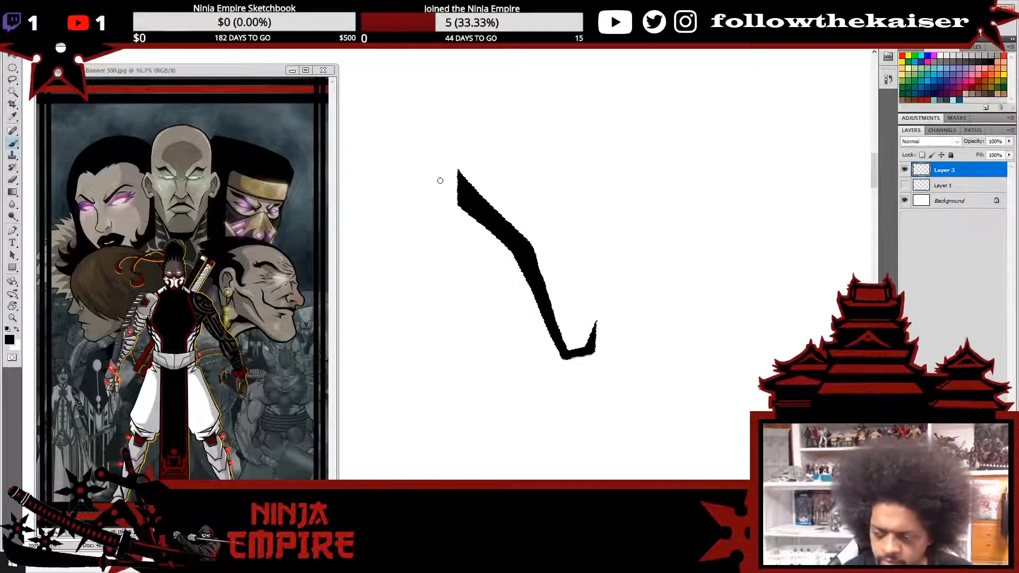
mouse_move(463, 208)
mouse_down()
mouse_move(508, 243)
mouse_move(564, 360)
mouse_up()
drag(530, 253, 553, 314)
drag(537, 273, 560, 338)
- Choose the hard round brush preset and smooth the eyebrow's upper edge and slanted outer end in black
click(55, 27)
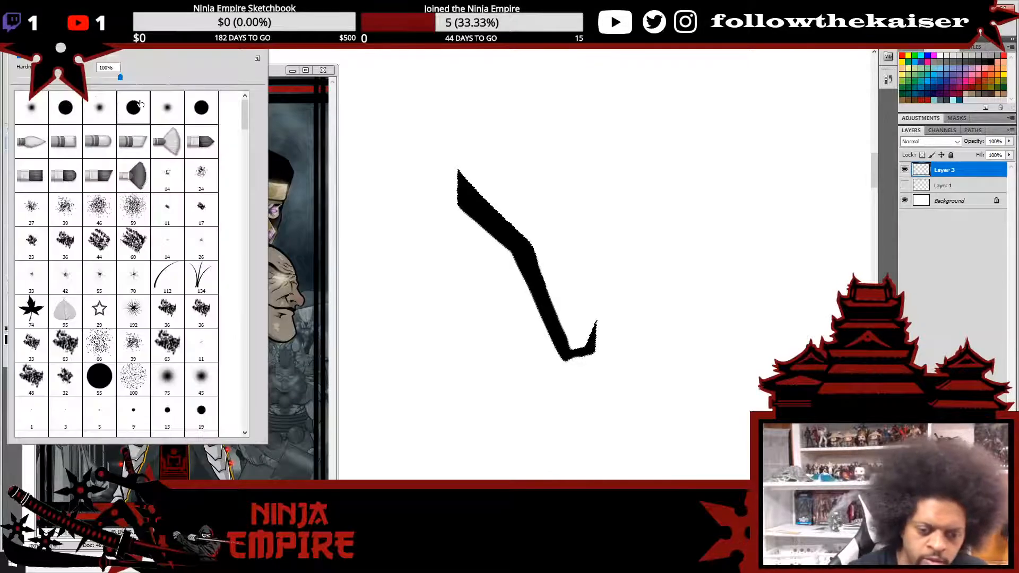
double_click(138, 105)
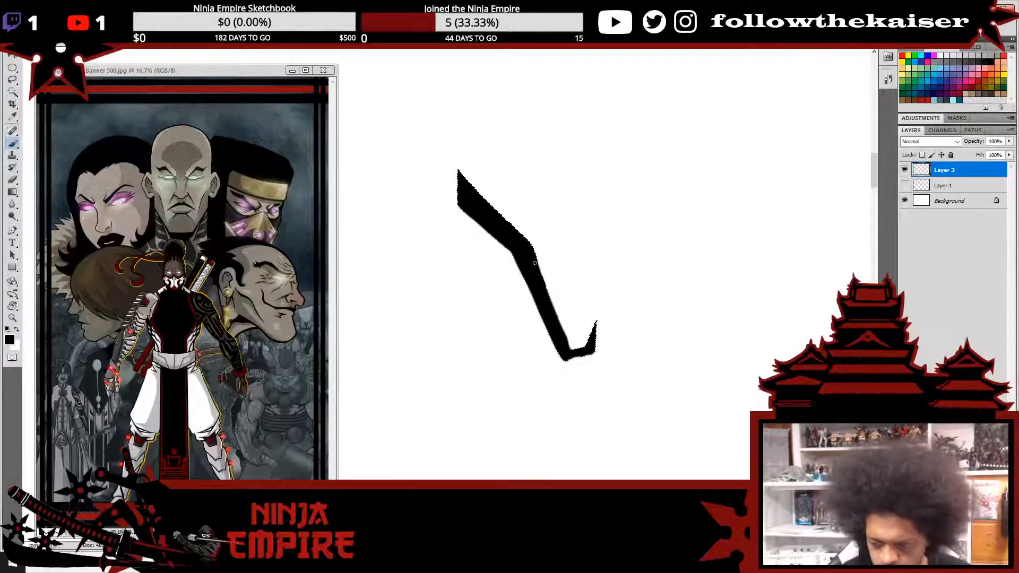
drag(532, 253, 569, 349)
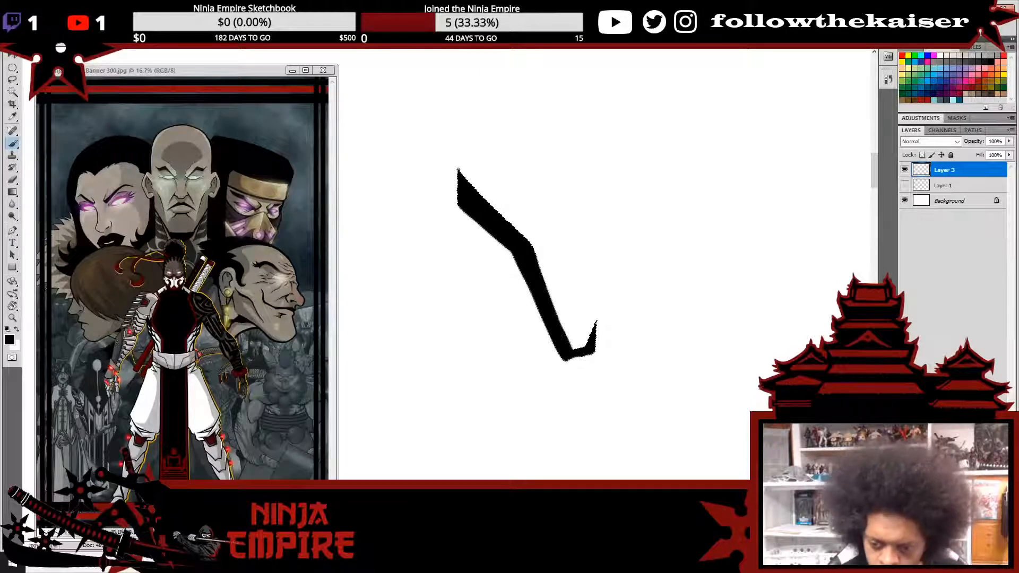
drag(460, 174, 527, 240)
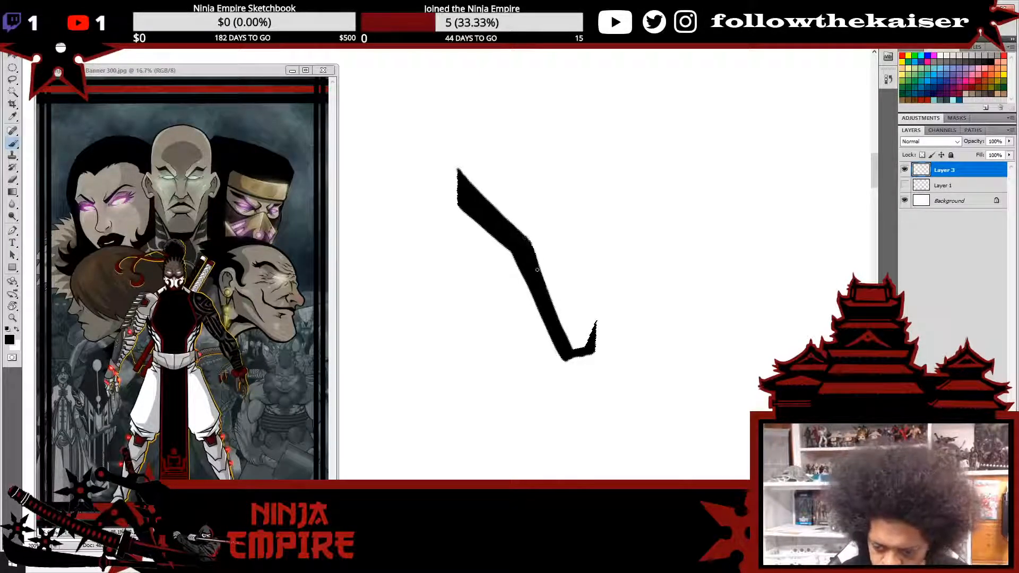
drag(458, 175, 459, 205)
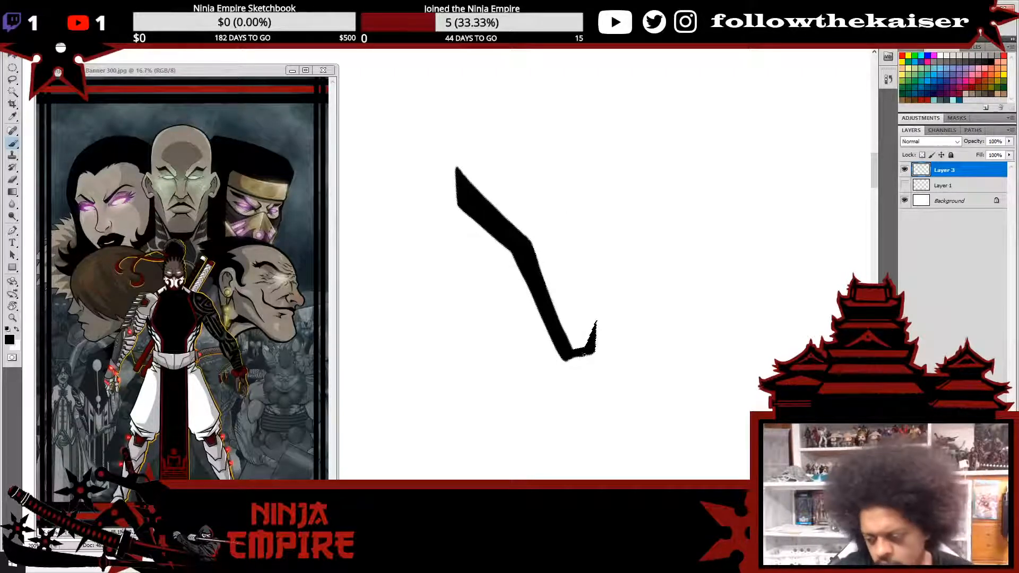
- Smooth the hook at the eyebrow's inner end in black and trim its tip with the eraser
drag(586, 352, 591, 355)
drag(578, 356, 579, 354)
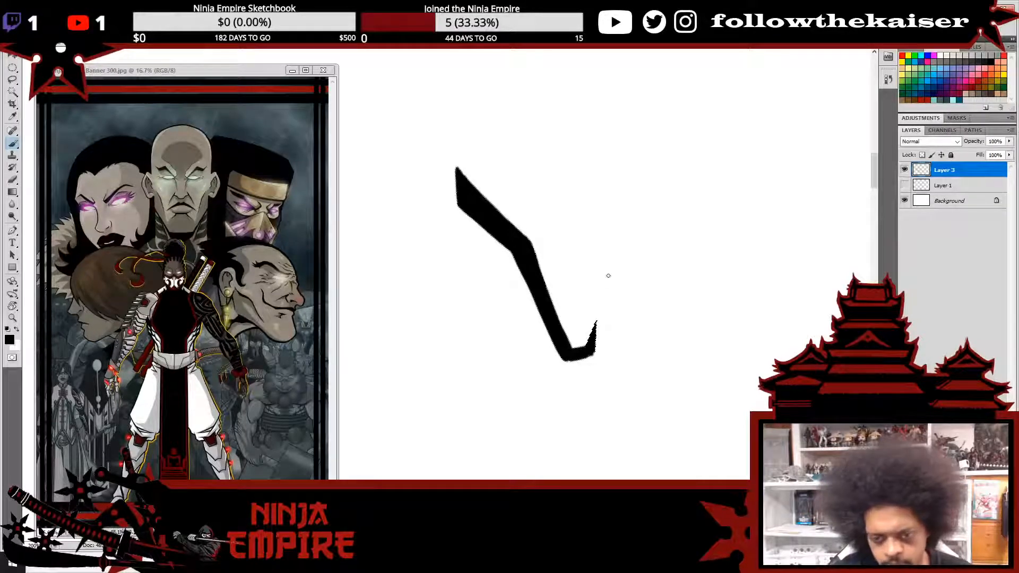
mouse_move(592, 333)
mouse_down()
mouse_move(587, 344)
mouse_move(596, 320)
mouse_move(594, 354)
mouse_move(567, 362)
mouse_up()
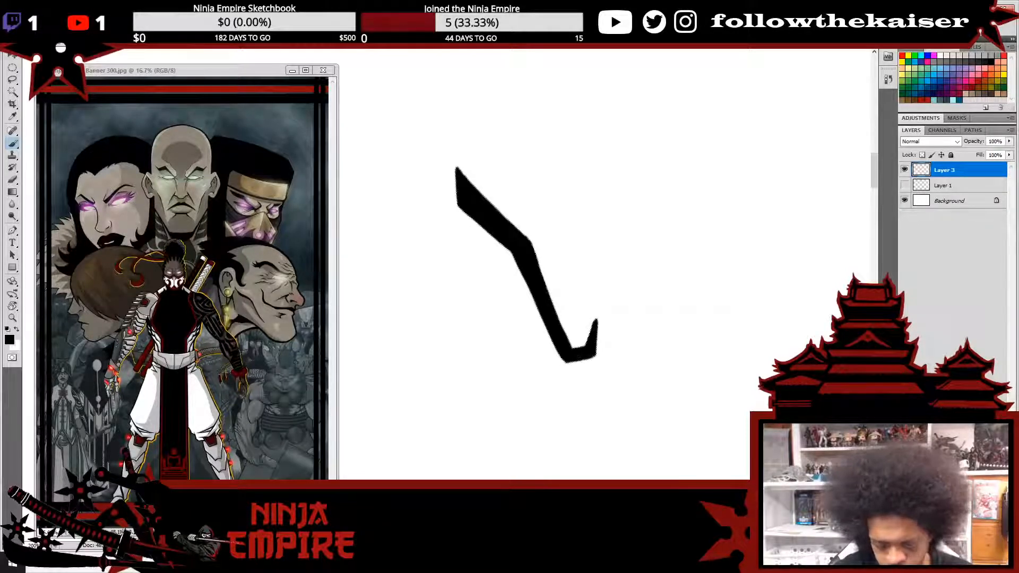
key(e)
mouse_move(600, 318)
mouse_down()
mouse_move(600, 365)
mouse_move(593, 336)
mouse_up()
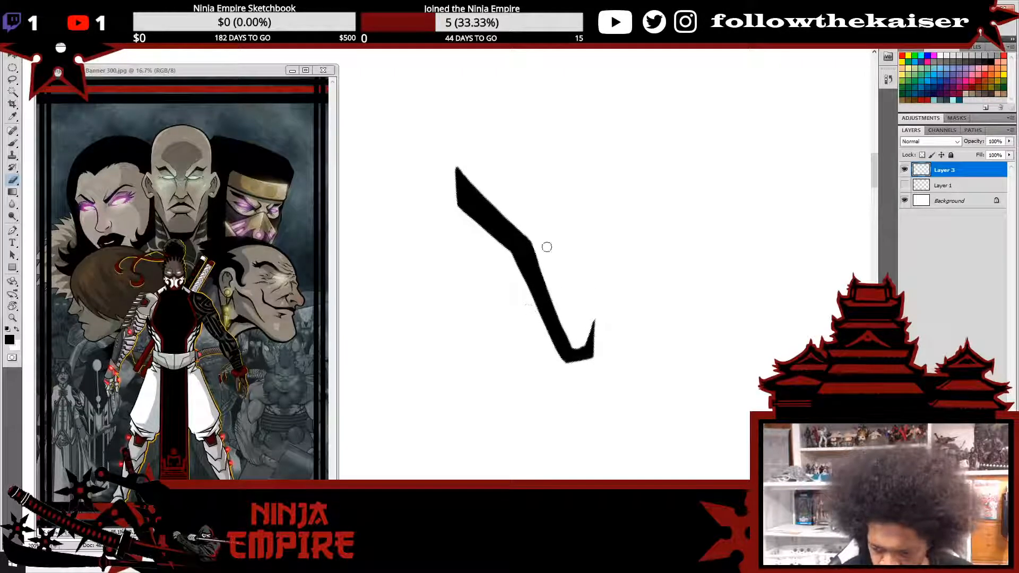
- Show Layer 1 again and erase its leftover ink and sketch lines around the eyebrow
click(904, 185)
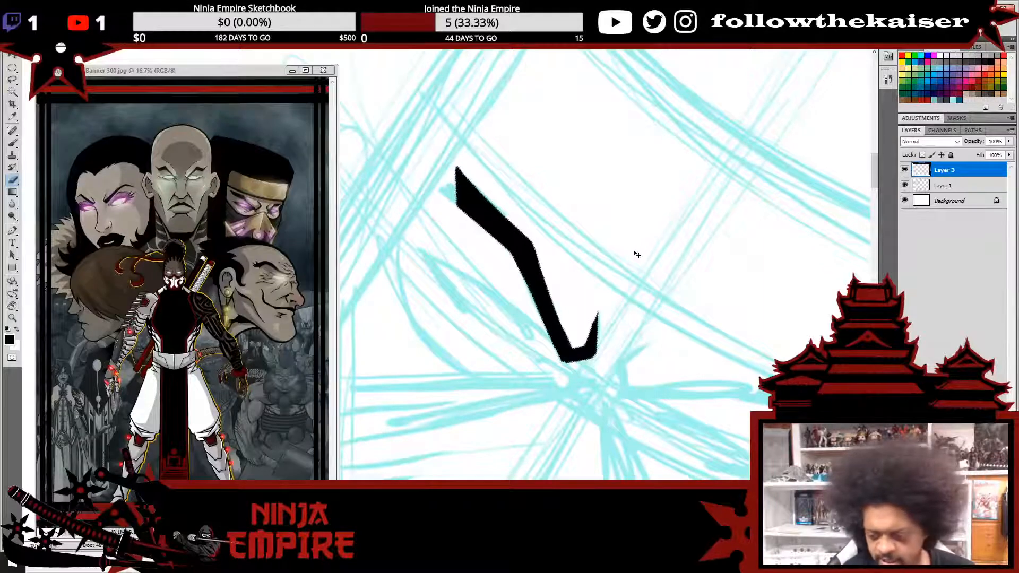
click(948, 191)
mouse_move(596, 307)
mouse_down()
mouse_move(586, 361)
mouse_move(576, 362)
mouse_move(566, 332)
mouse_move(556, 349)
mouse_move(523, 246)
mouse_move(534, 276)
mouse_move(499, 208)
mouse_up()
drag(496, 245, 488, 236)
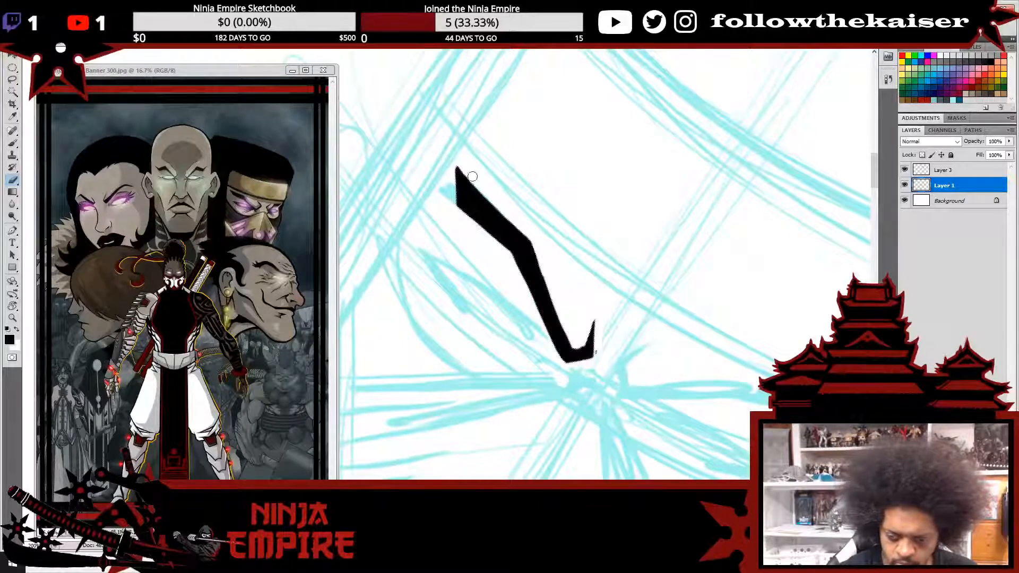
mouse_move(474, 180)
mouse_down()
mouse_move(457, 172)
mouse_move(462, 207)
mouse_move(498, 243)
mouse_up()
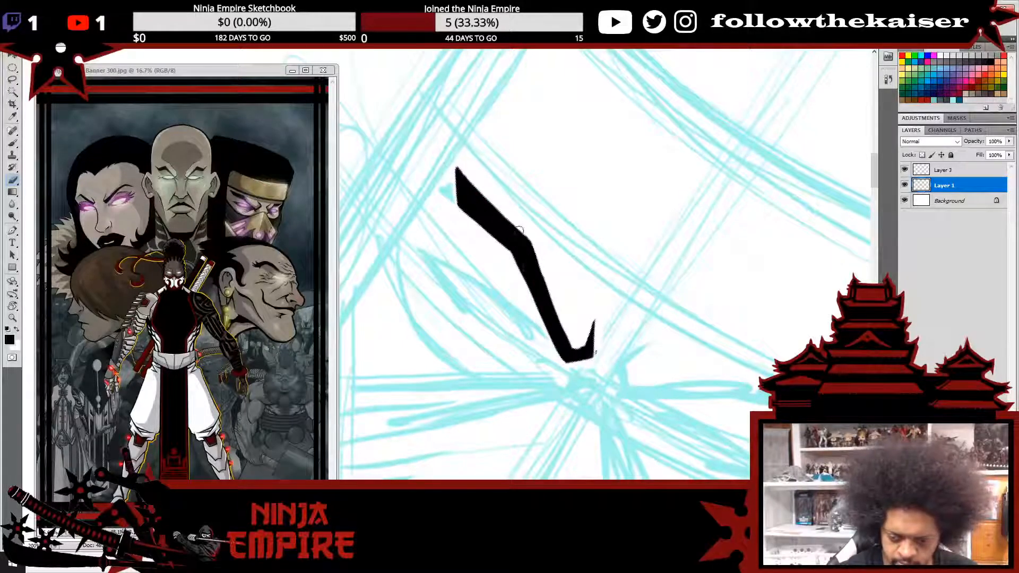
- Touch up the corner of the eyebrow's hook on Layer 3 and erase the stray speck beside it
click(944, 170)
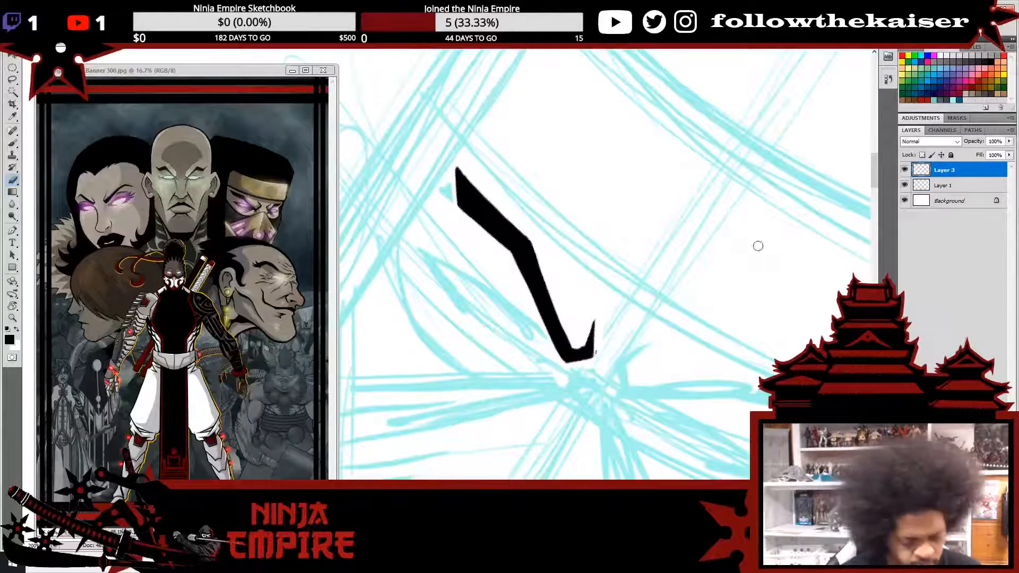
key(r)
mouse_move(717, 170)
mouse_down()
mouse_move(635, 85)
mouse_move(580, 109)
mouse_up()
key(b)
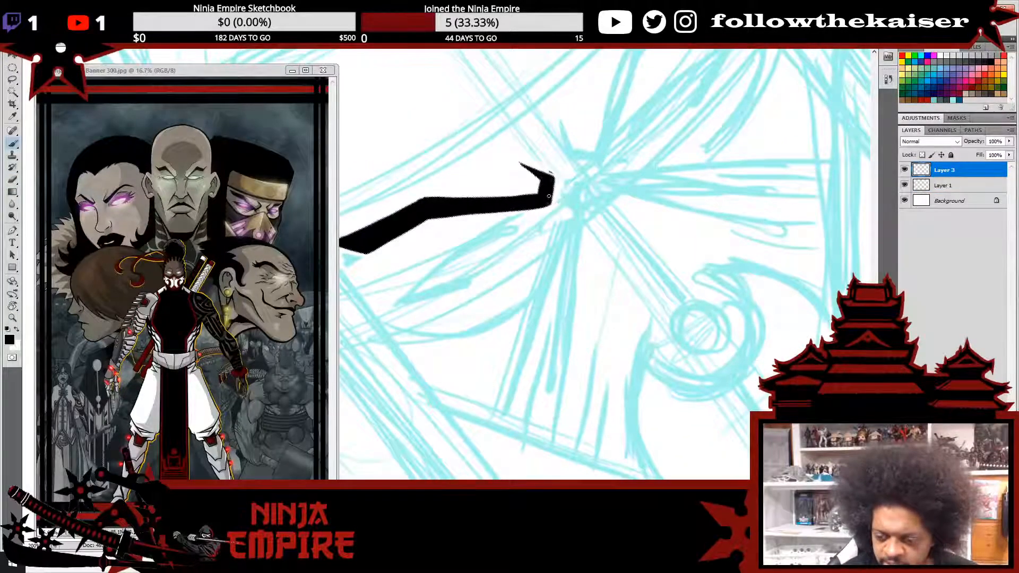
key(r)
mouse_move(578, 239)
mouse_down()
mouse_move(591, 295)
mouse_move(616, 230)
mouse_move(598, 296)
mouse_up()
key(b)
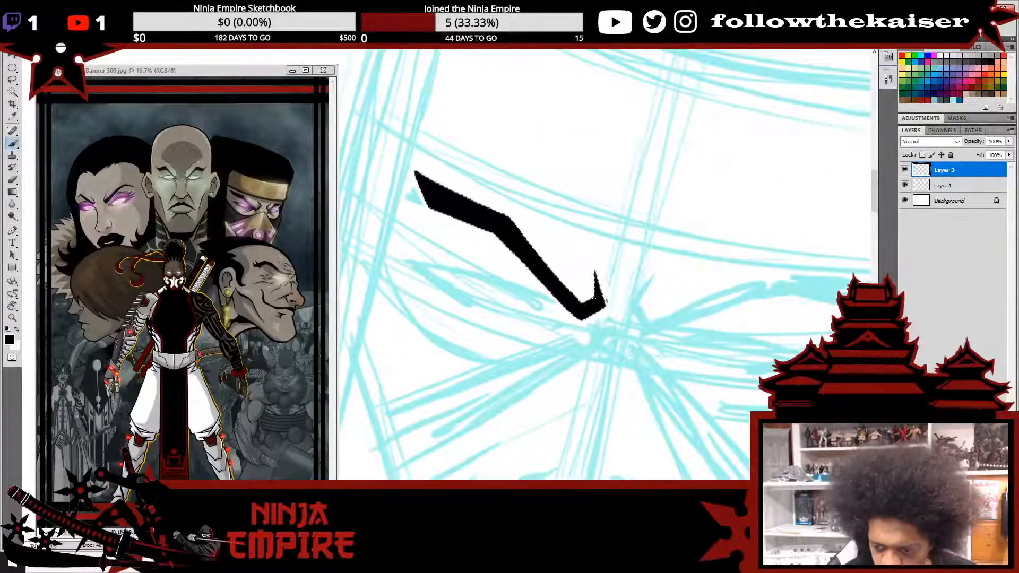
key(e)
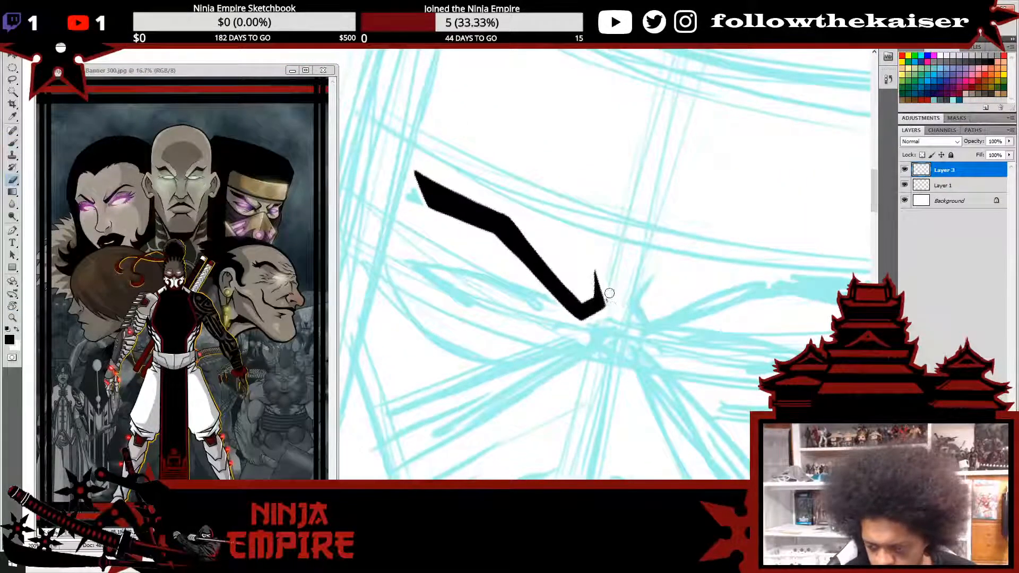
click(937, 187)
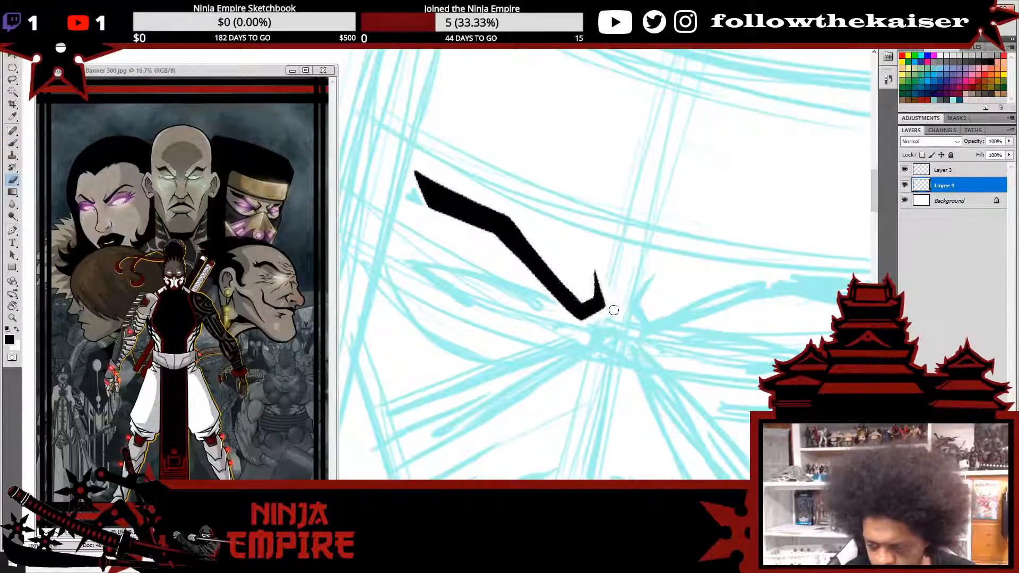
key(b)
click(928, 170)
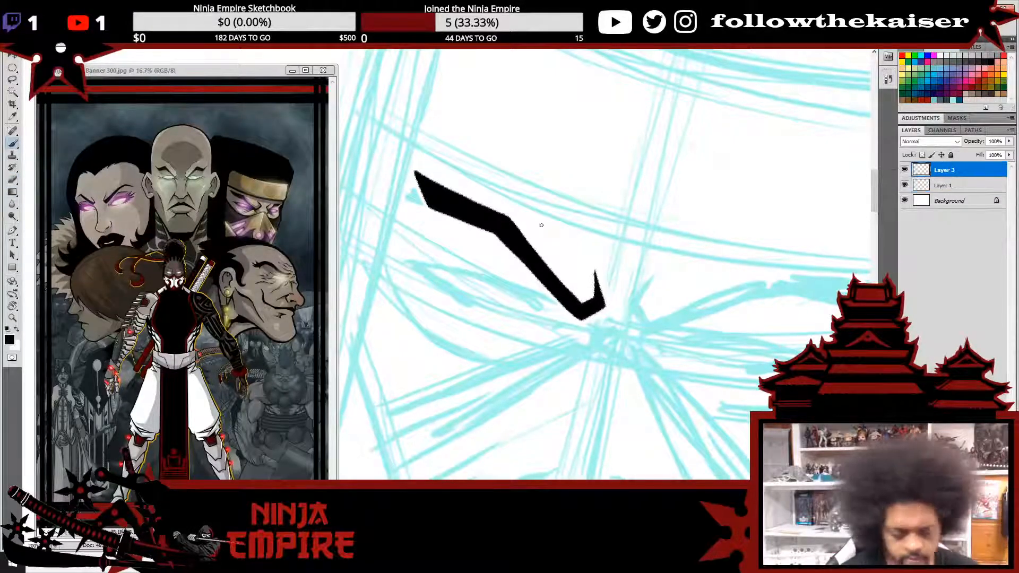
- On Layer 3, ink the narrow eye's upper edge as a long curve running outward from the eyebrow's inner end
key(r)
key(e)
key(r)
mouse_move(594, 420)
mouse_down()
mouse_move(559, 181)
mouse_move(493, 142)
mouse_up()
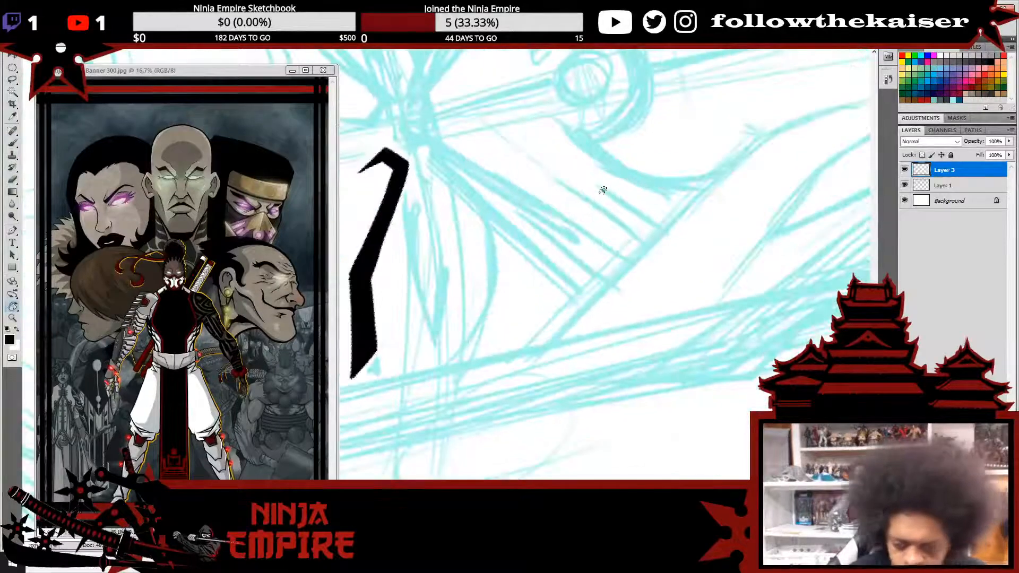
drag(582, 207, 538, 197)
key(b)
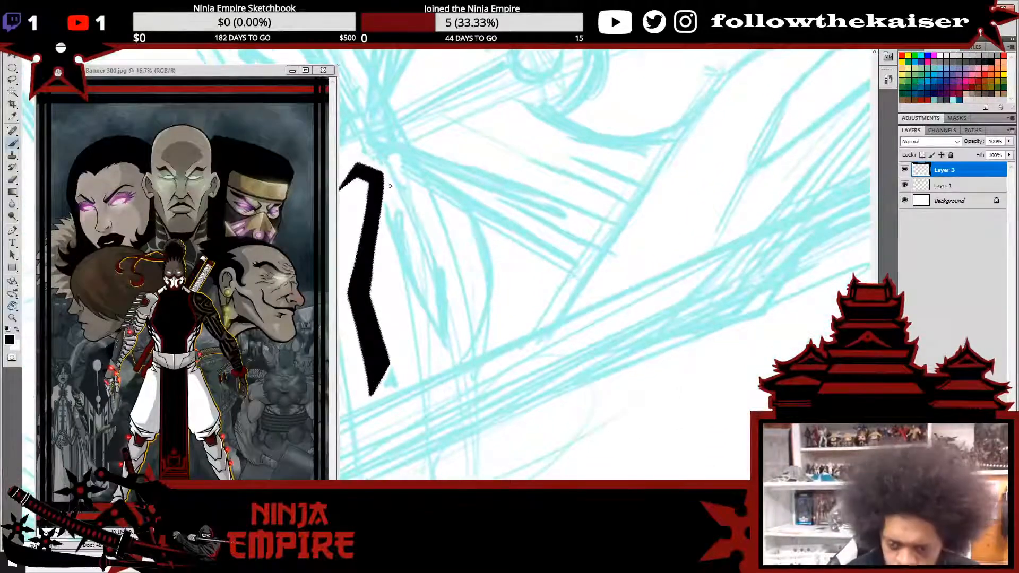
drag(386, 193, 428, 308)
drag(398, 247, 438, 324)
drag(412, 275, 441, 330)
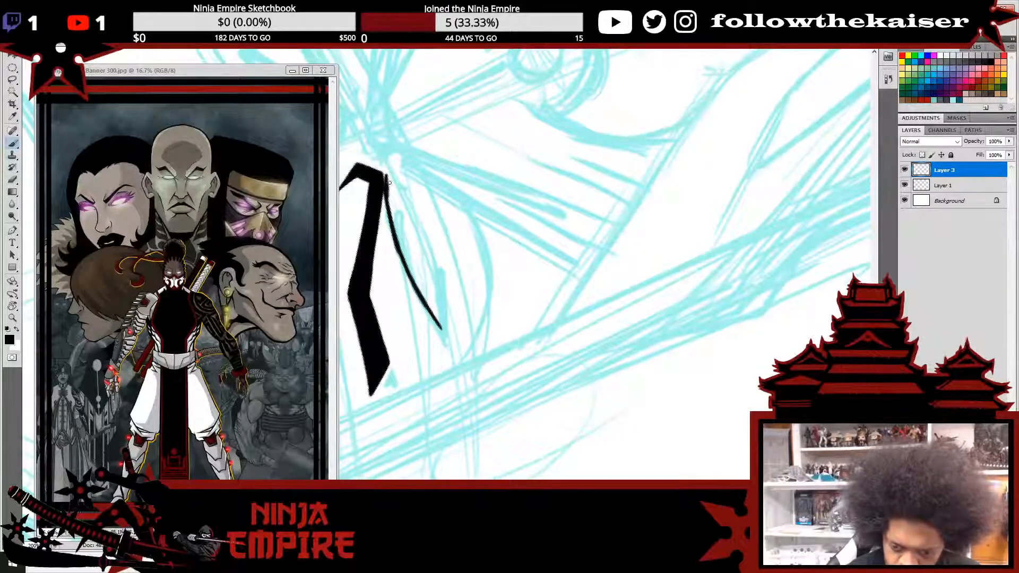
- Ink the narrow eye's bowed lower edge in black, closing the leaf shape at its outer point
drag(388, 180, 422, 241)
drag(398, 205, 435, 269)
drag(416, 228, 441, 312)
drag(425, 257, 443, 327)
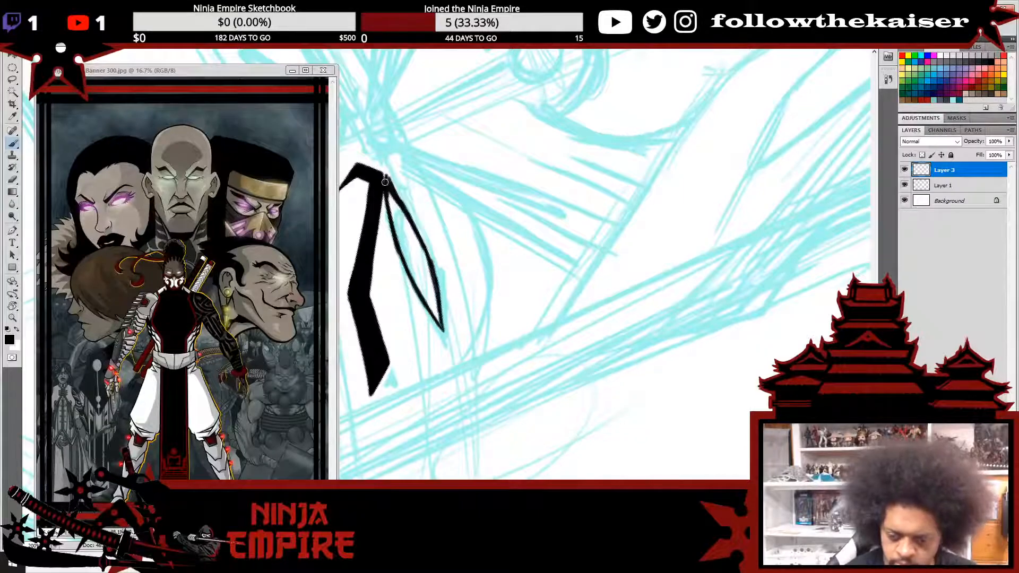
- Thicken both edges of the eye outline, making the lower edge heavier and extending the outer corner to a point
mouse_move(386, 205)
mouse_down()
mouse_move(409, 273)
mouse_move(388, 209)
mouse_move(431, 312)
mouse_up()
drag(401, 251, 442, 326)
drag(382, 175, 431, 265)
drag(406, 201, 442, 305)
drag(424, 237, 444, 326)
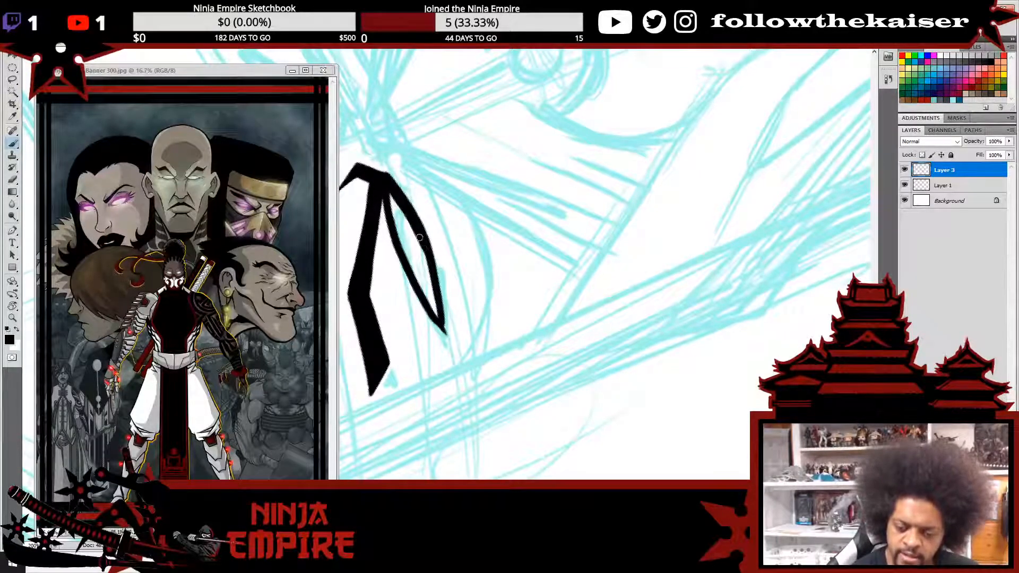
drag(422, 235, 444, 328)
drag(433, 265, 447, 332)
drag(439, 296, 449, 337)
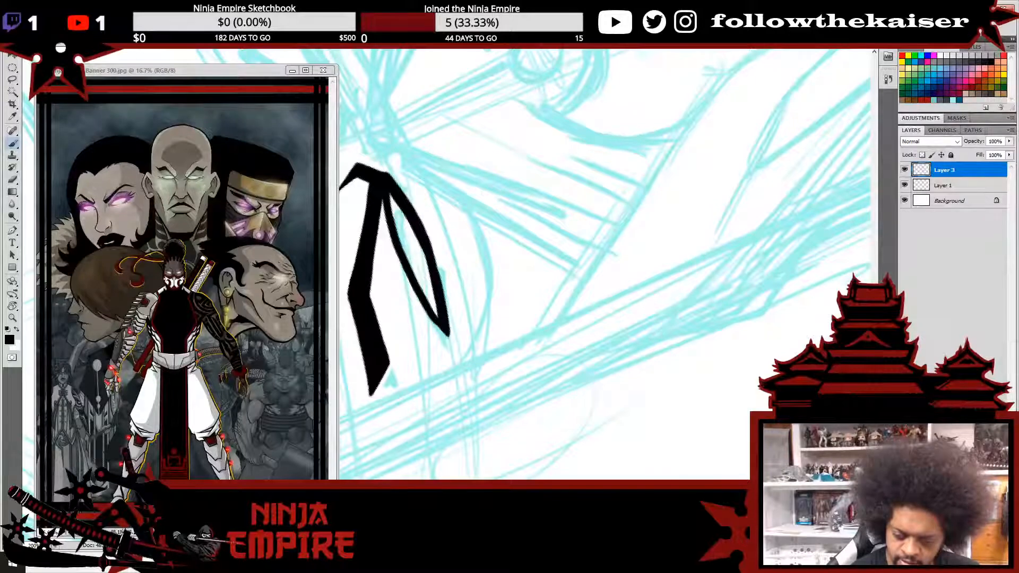
- Even out the eye outline's lower edge and sharpen its outer corner with short black strokes
key(e)
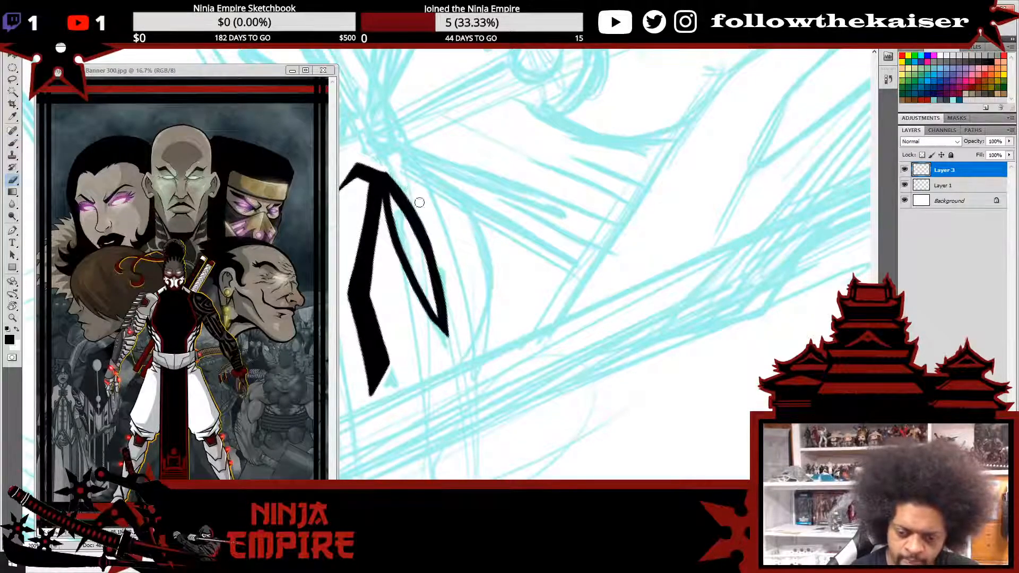
key(b)
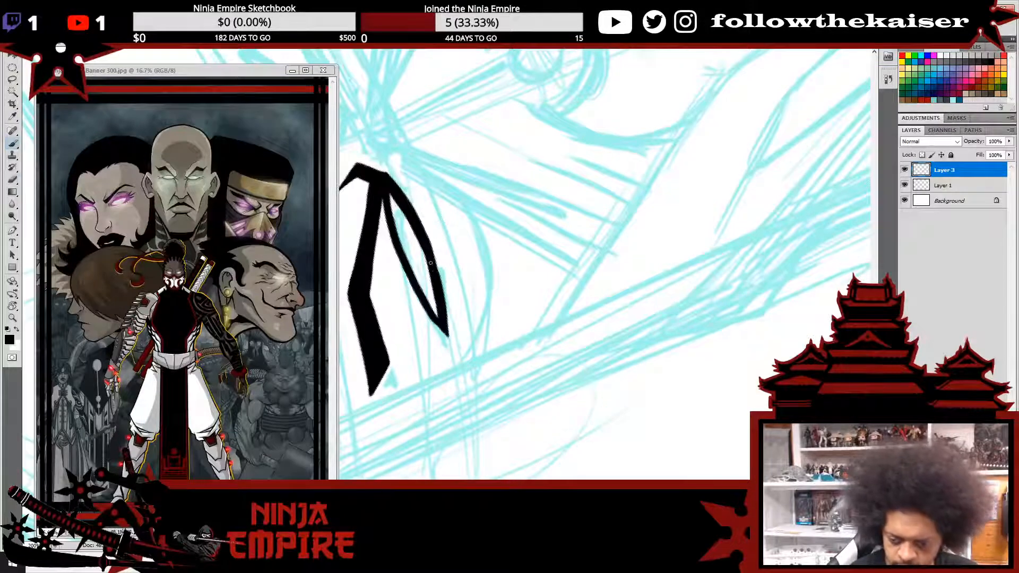
mouse_move(427, 242)
mouse_down()
mouse_move(442, 288)
mouse_move(440, 274)
mouse_up()
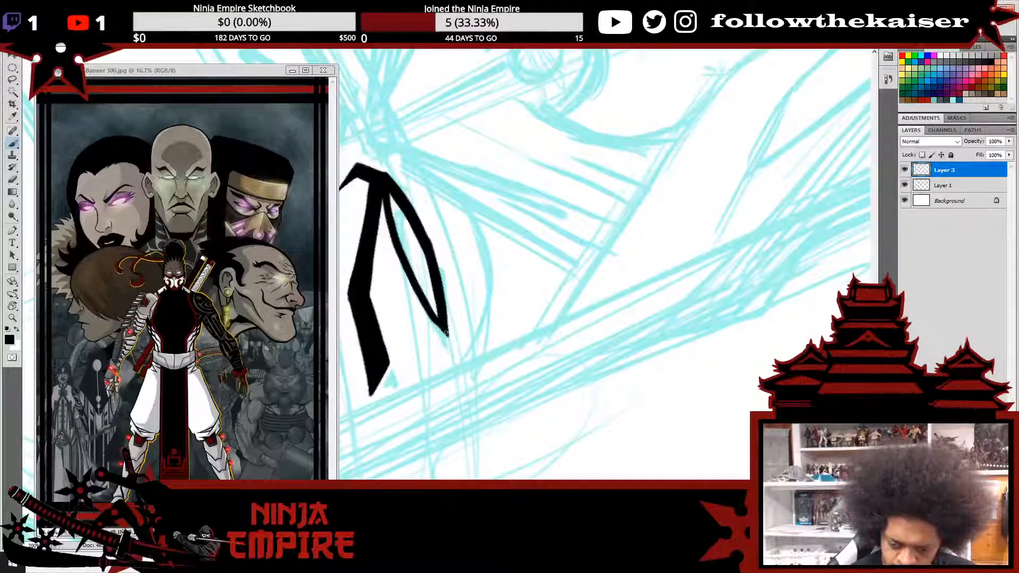
drag(425, 309, 443, 329)
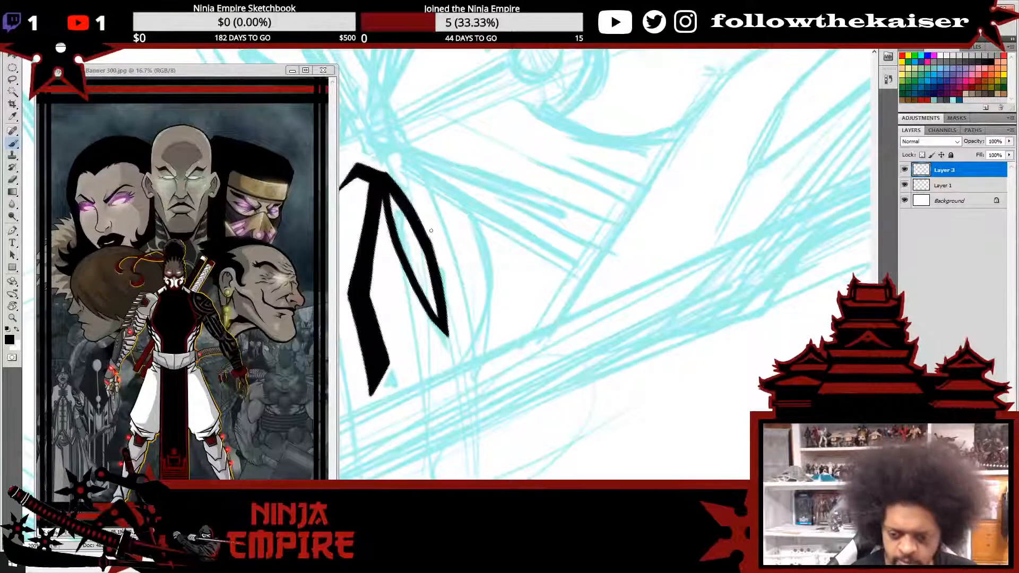
- Ink two short tapering black crease strokes fanning out beneath the eye's inner corner
key(e)
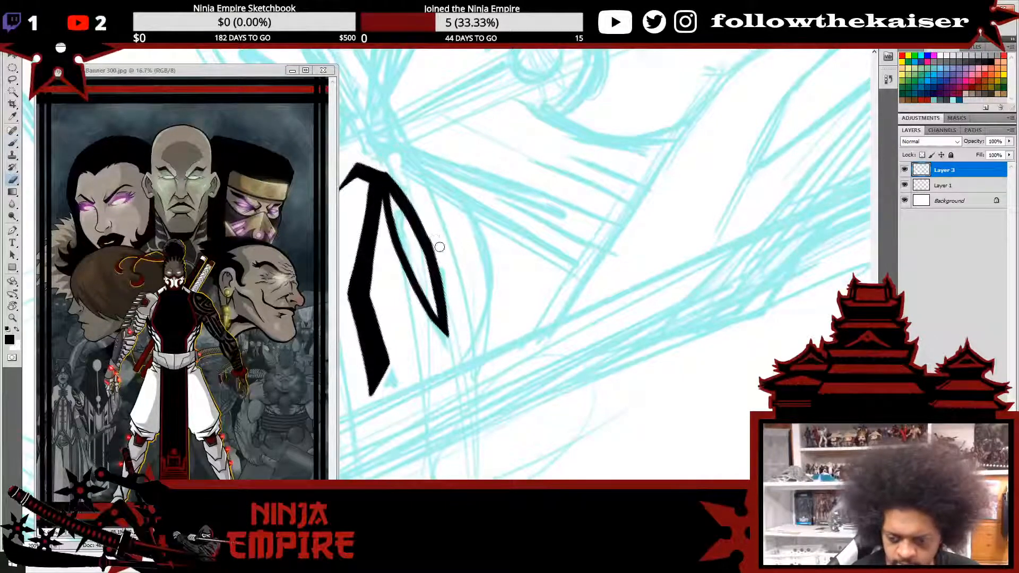
key(r)
mouse_move(564, 250)
mouse_down()
mouse_move(466, 405)
mouse_move(603, 289)
mouse_move(626, 106)
mouse_up()
drag(669, 204, 568, 109)
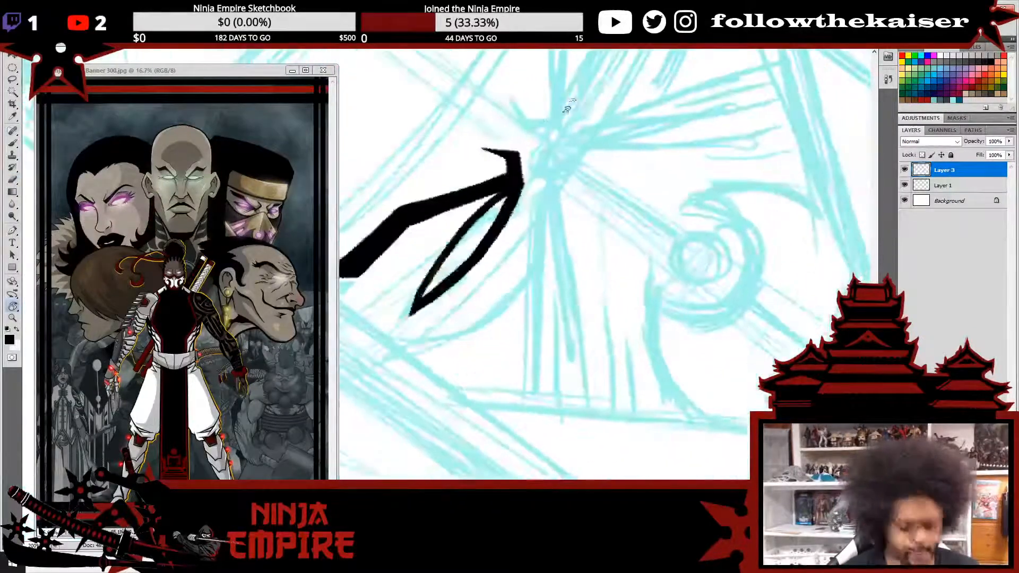
key(b)
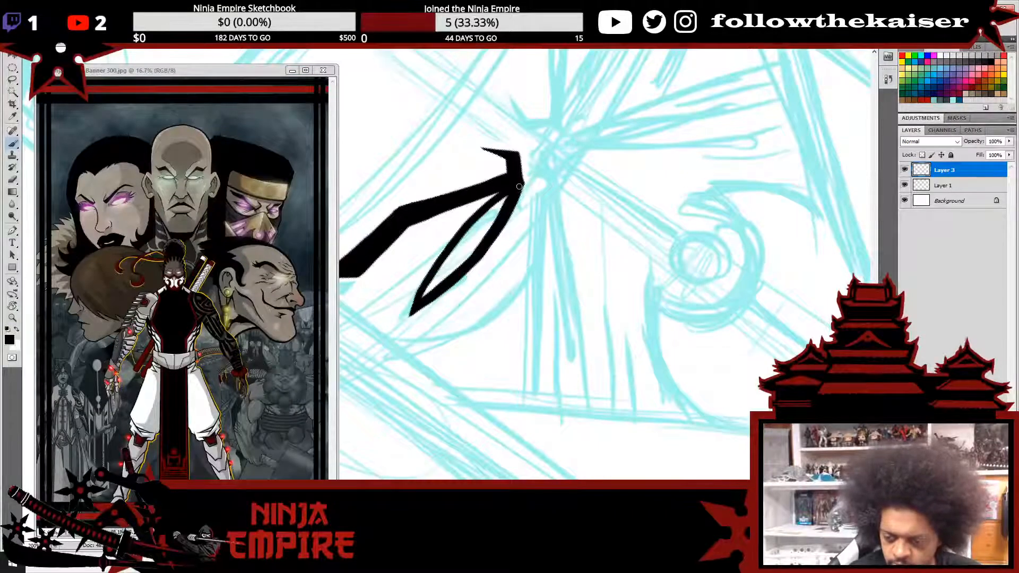
drag(522, 183, 518, 244)
drag(513, 202, 510, 256)
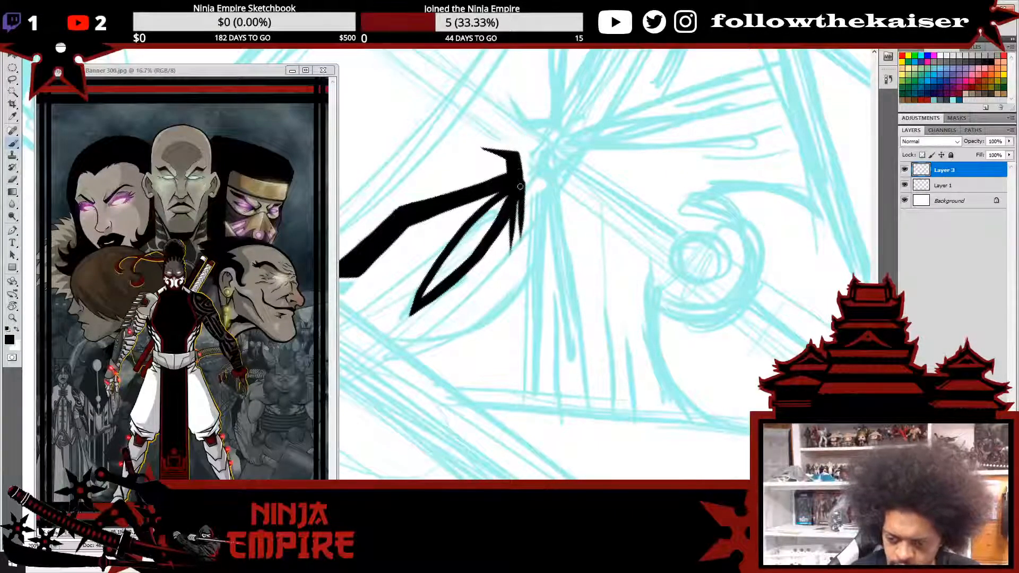
- Ink a thick straight diagonal line from the nose bridge down to the outer cheek as the mask's upper edge
key(r)
mouse_move(596, 189)
mouse_down()
mouse_move(597, 297)
mouse_move(575, 201)
mouse_up()
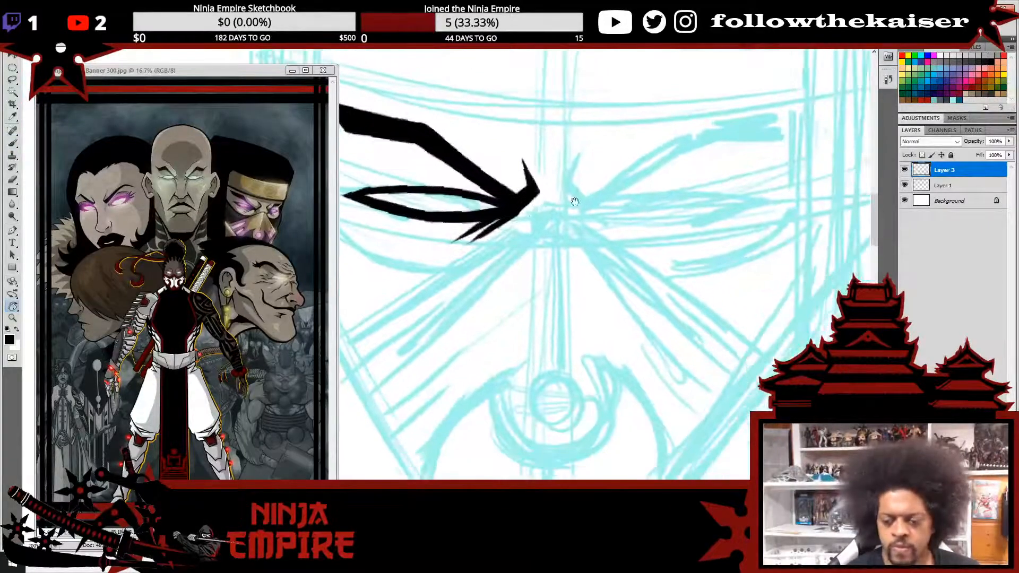
drag(604, 242, 635, 200)
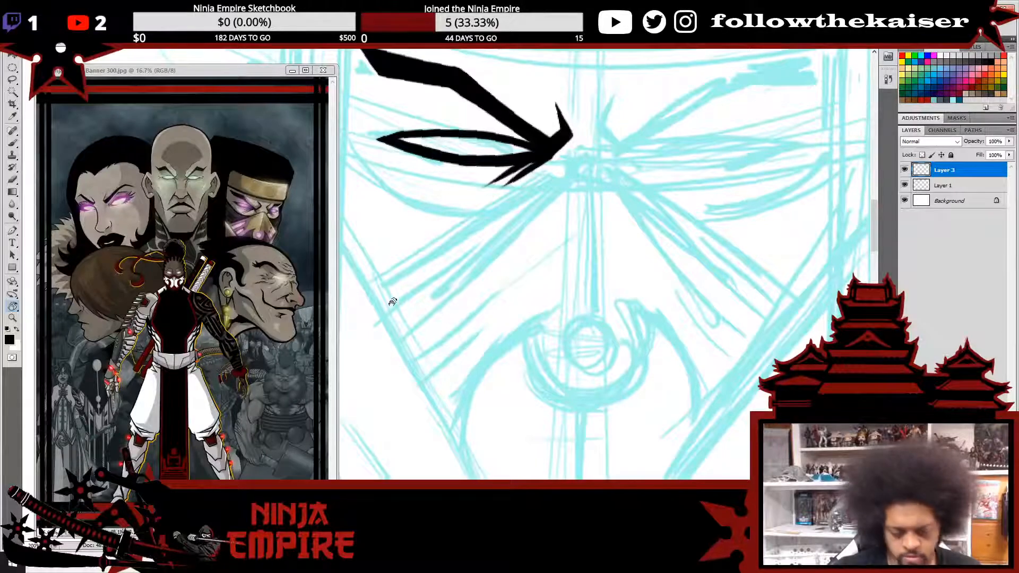
key(b)
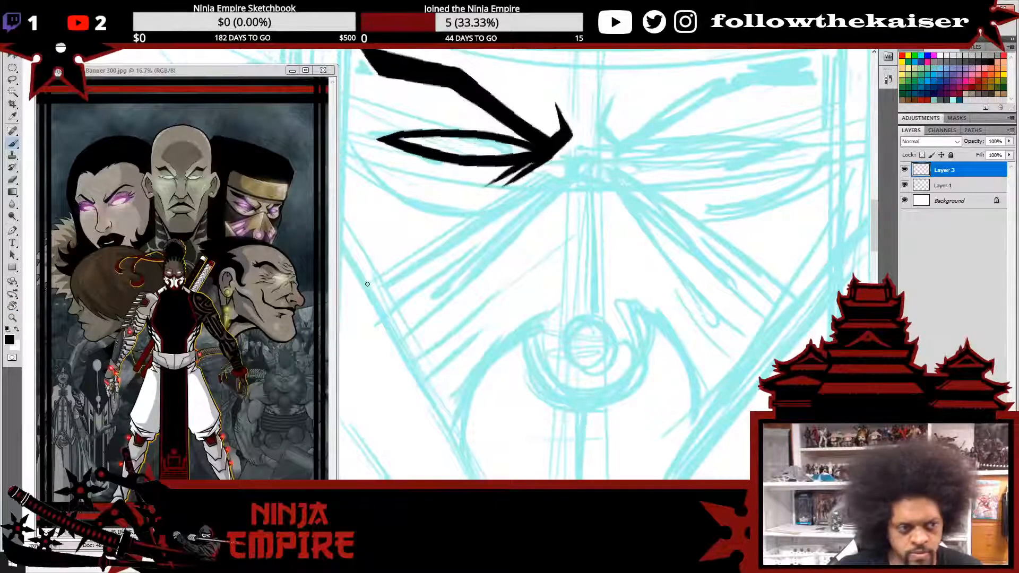
shift+click(586, 157)
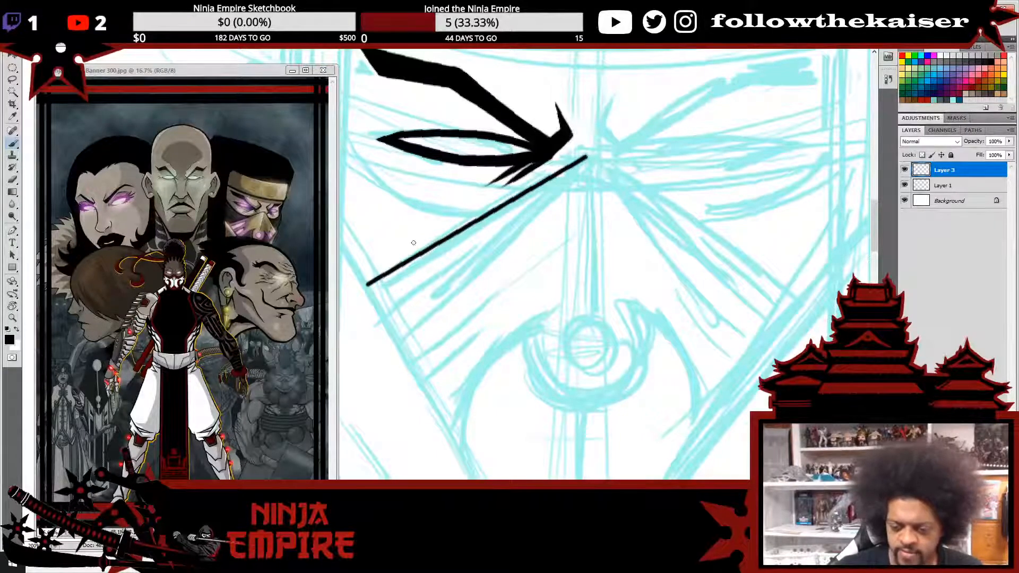
shift+click(368, 285)
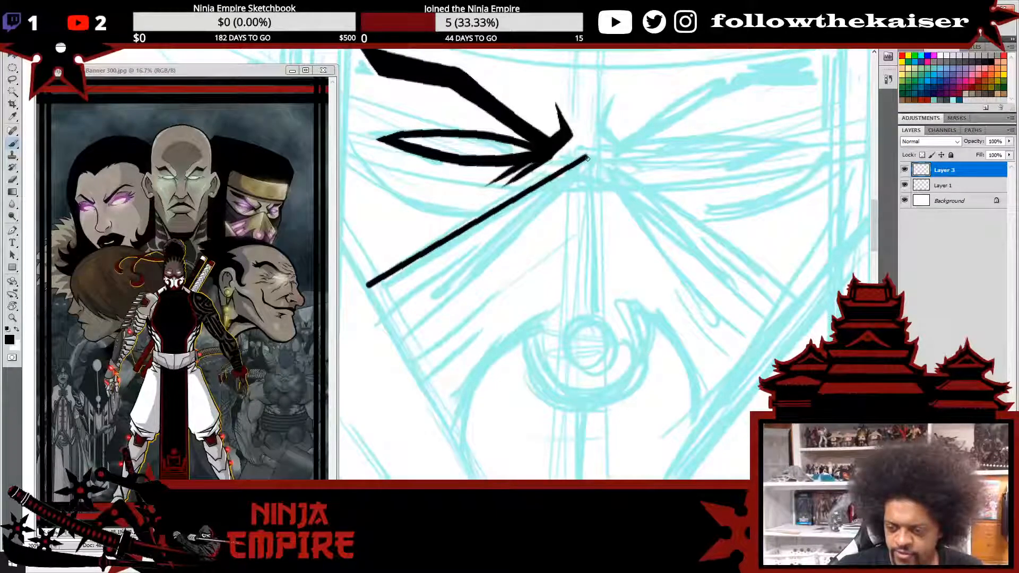
shift+click(371, 287)
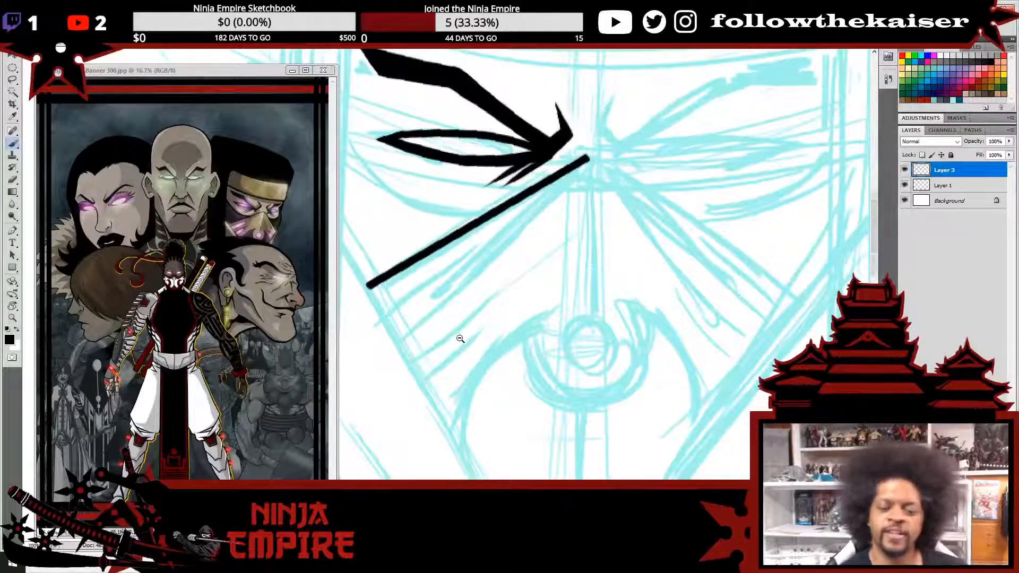
- Ink a long straight line down the hood's inner edge beside the inked eye, from the headband's top to the neck
scroll(462, 337, down, 3)
click(530, 291)
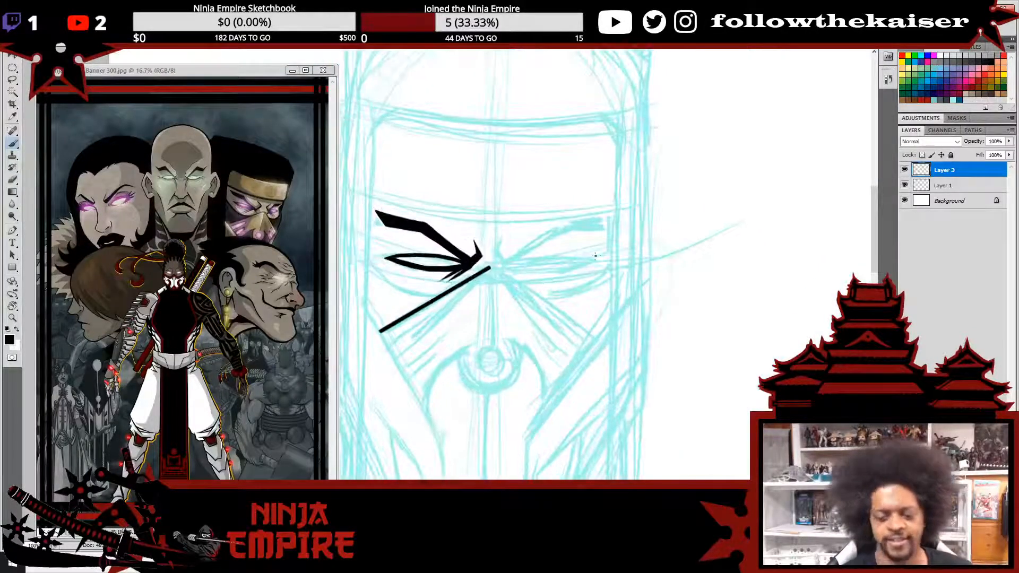
key(r)
click(143, 26)
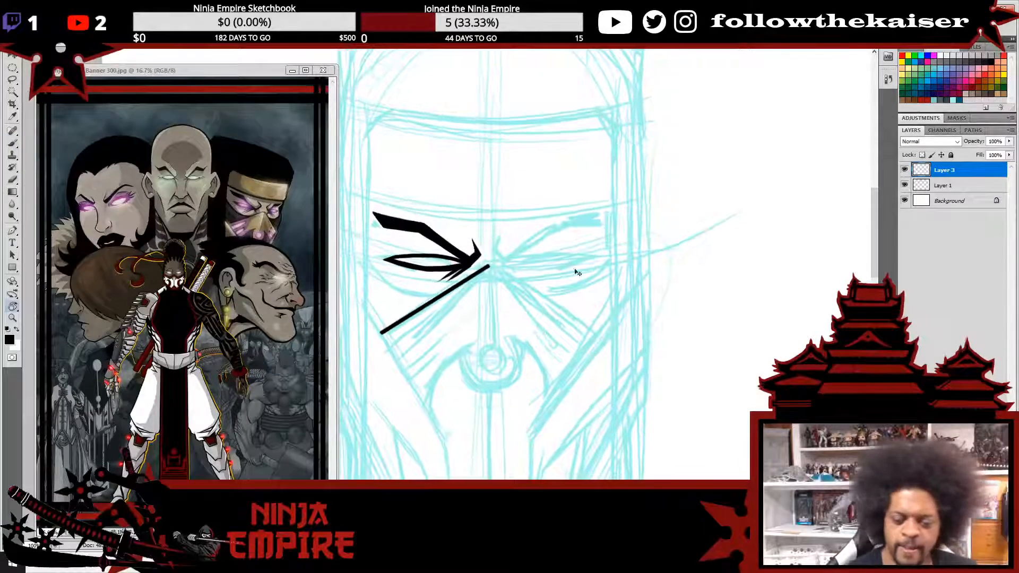
scroll(577, 272, down, 2)
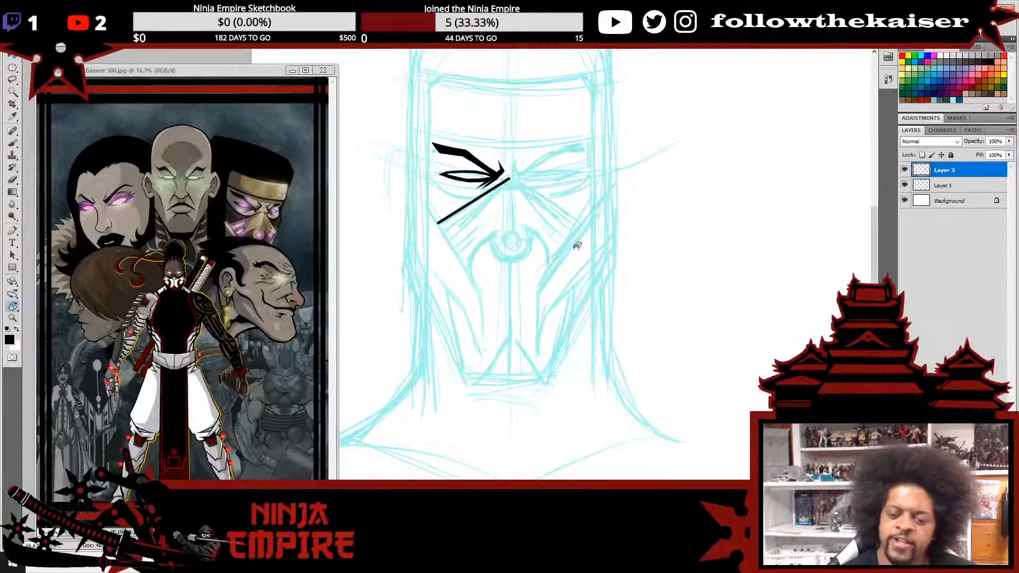
click(518, 259)
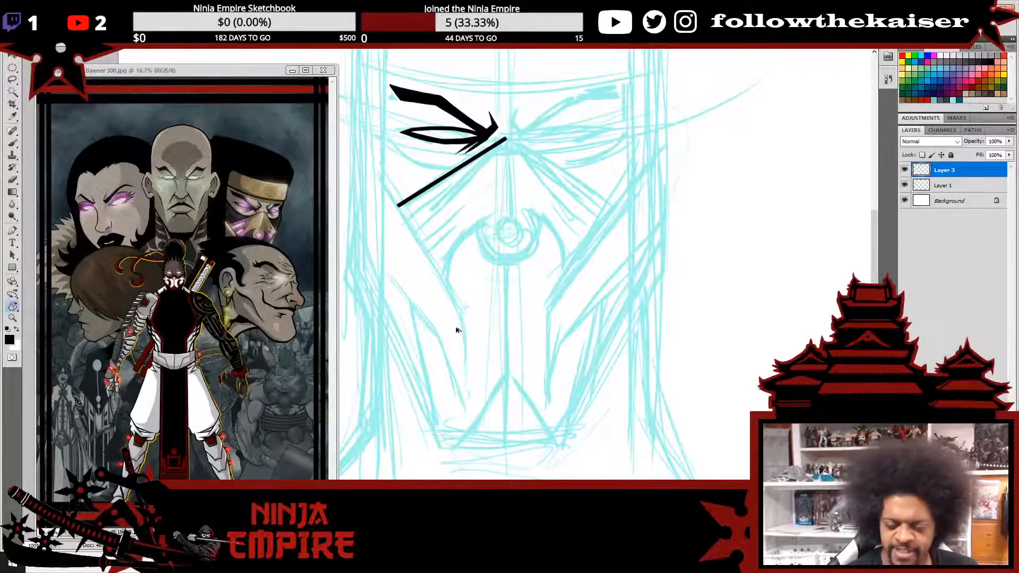
scroll(458, 330, down, 2)
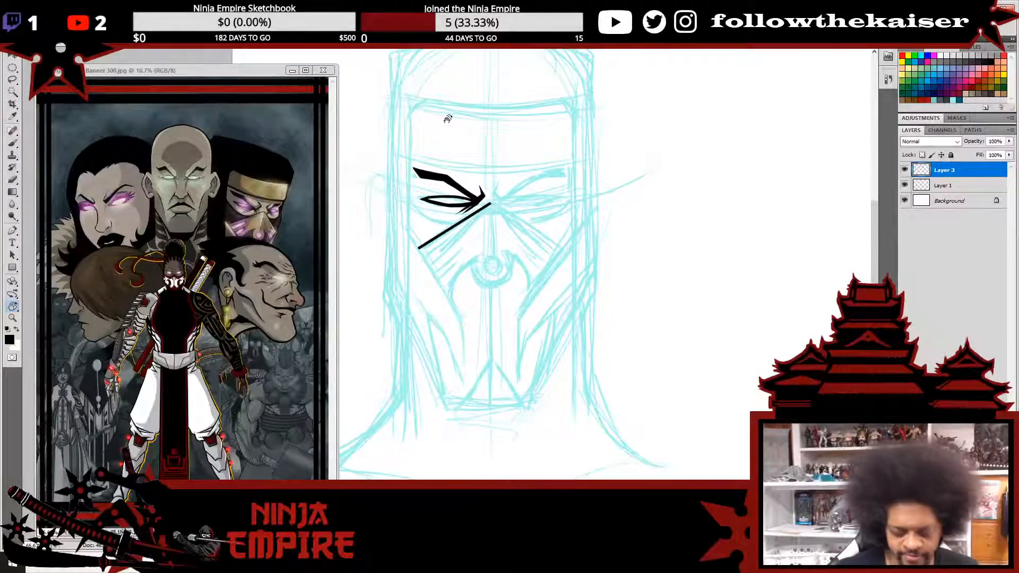
key(b)
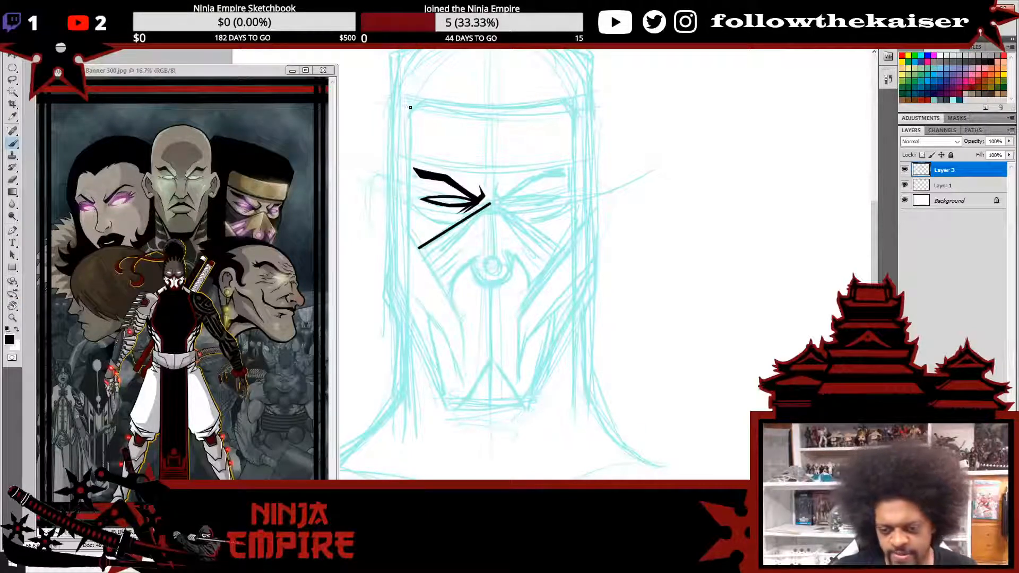
shift+click(407, 405)
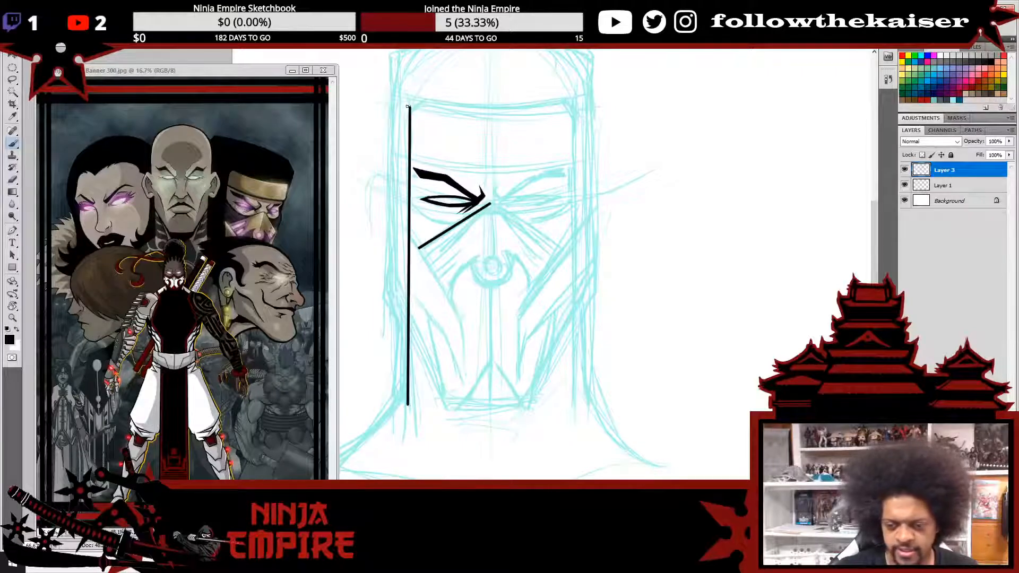
- Ink the hood's outer side as a long straight line, with an angled notch at jaw level and lines down to the neck
shift+click(386, 299)
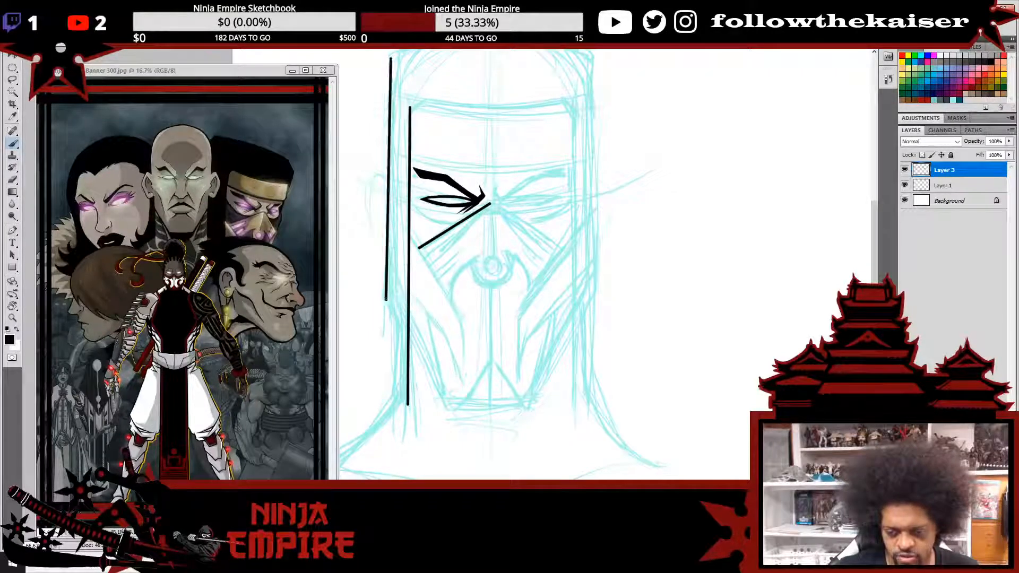
shift+click(401, 323)
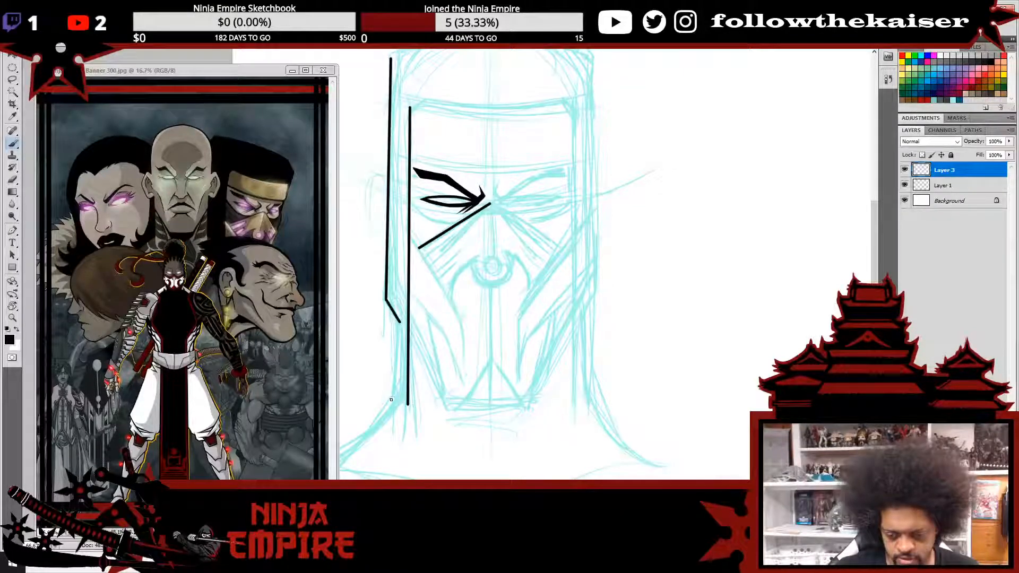
shift+click(393, 401)
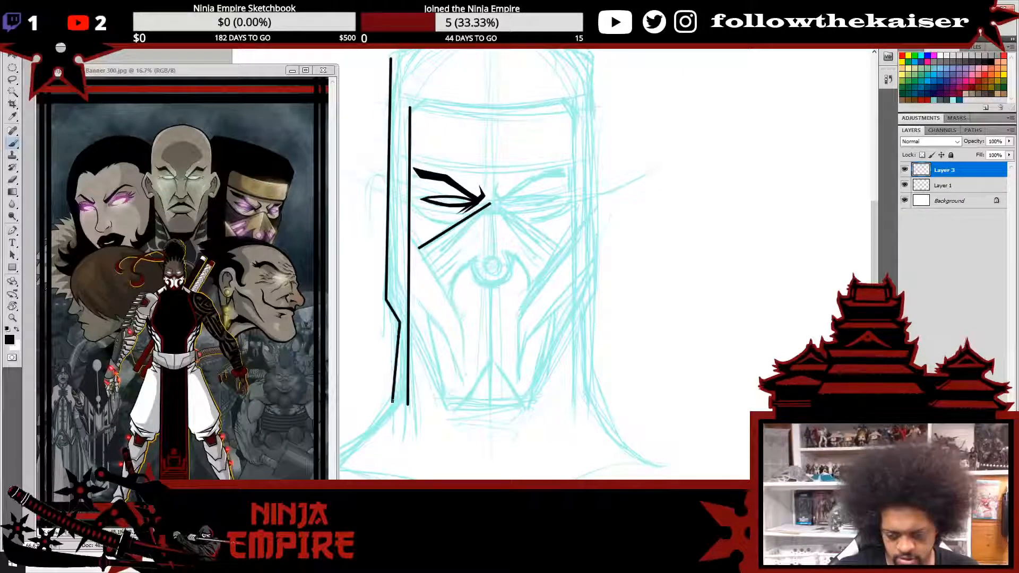
shift+click(394, 300)
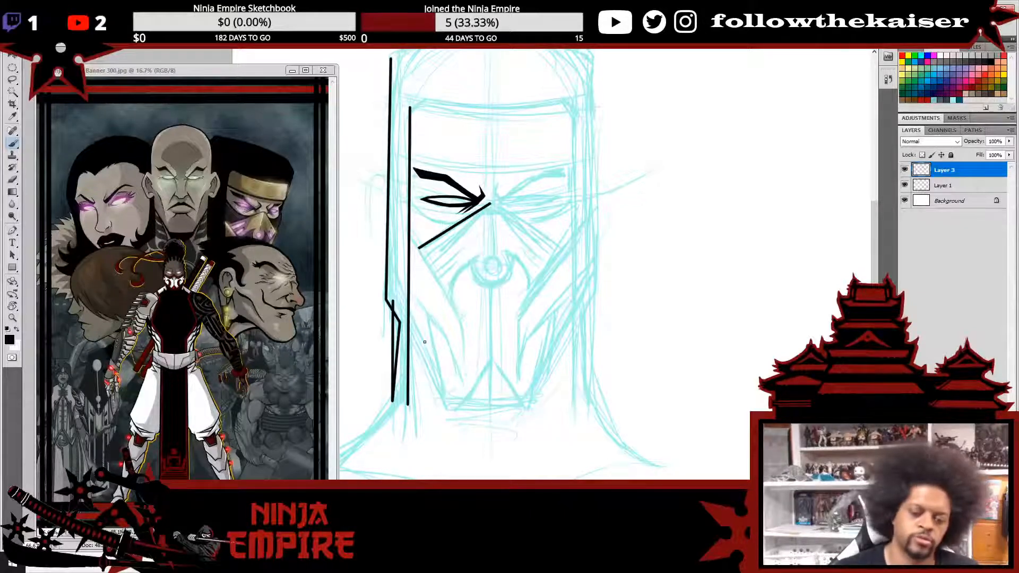
- Ink the curve from neck to shoulder and fill the hood's narrow strip below the jaw notch with solid black
drag(498, 245, 590, 123)
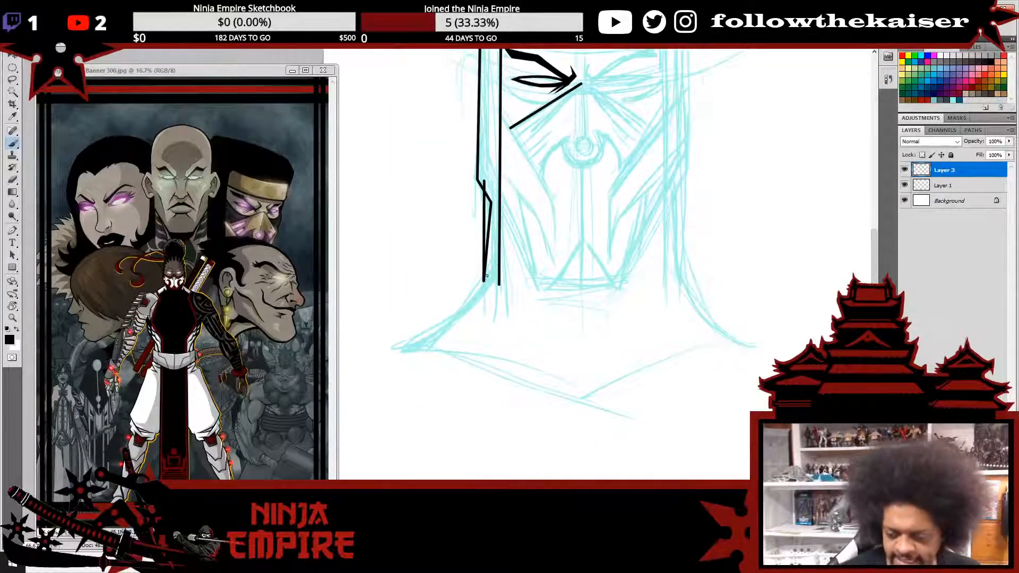
mouse_move(484, 278)
mouse_down()
mouse_move(471, 307)
mouse_move(485, 276)
mouse_move(478, 298)
mouse_move(413, 351)
mouse_move(489, 289)
mouse_up()
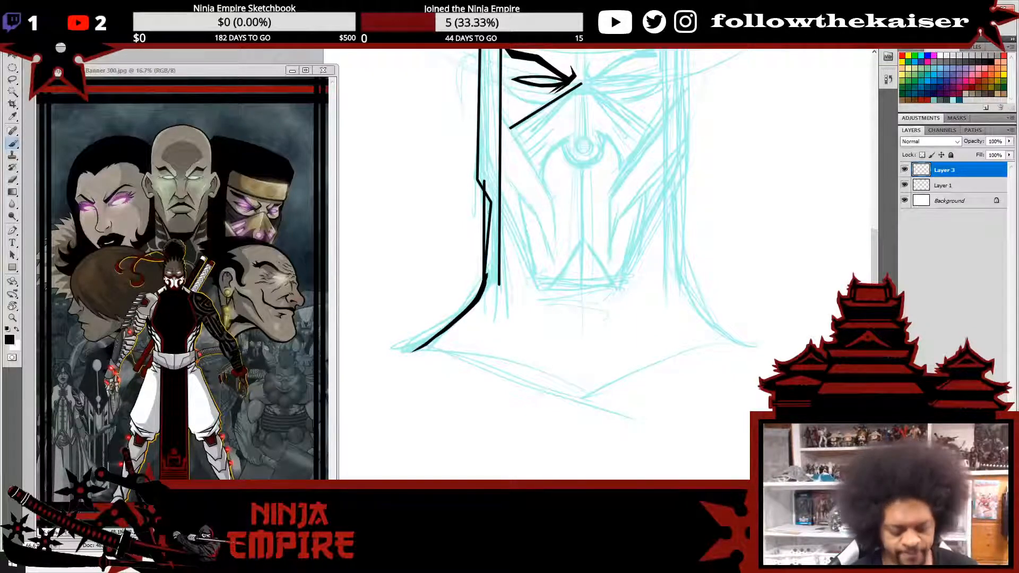
mouse_move(488, 194)
mouse_down()
mouse_move(491, 290)
mouse_move(497, 271)
mouse_up()
drag(495, 199, 497, 176)
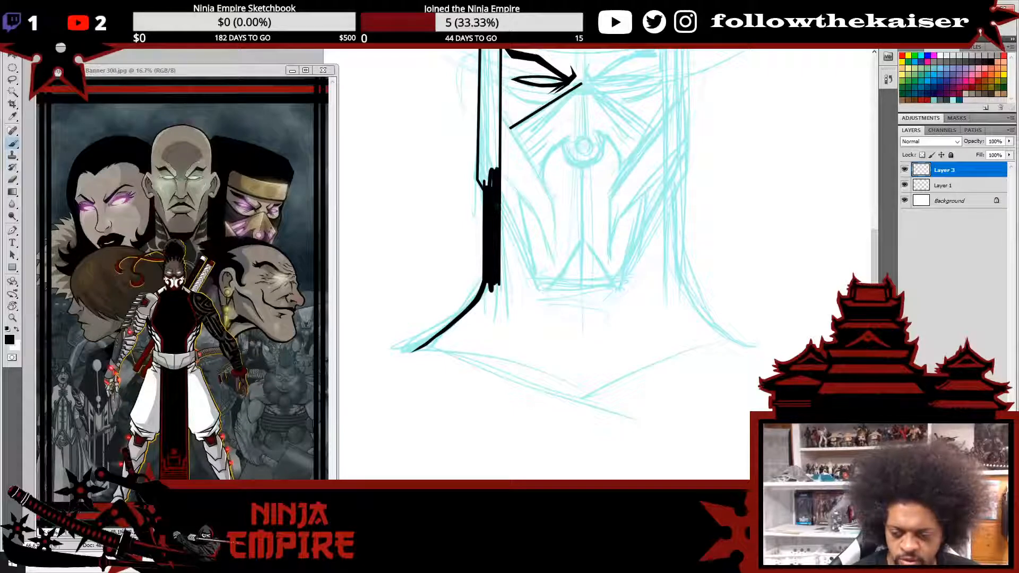
- Round the top of the hood's inner edge and ink the headband's upper edge as a thick curve across the forehead
scroll(510, 203, up, 5)
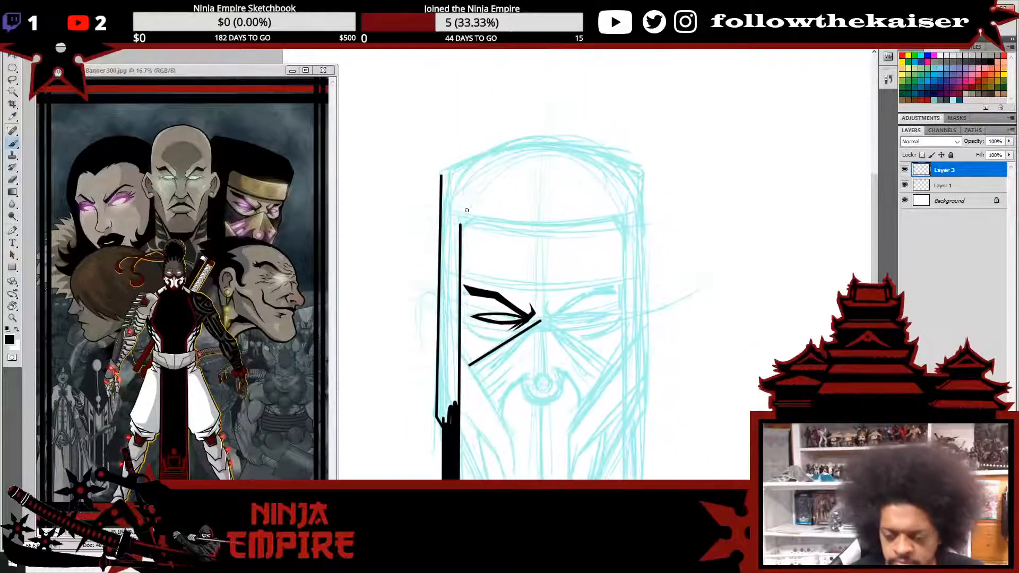
mouse_move(459, 234)
mouse_down()
mouse_move(482, 209)
mouse_move(455, 257)
mouse_move(549, 350)
mouse_move(625, 228)
mouse_move(644, 118)
mouse_move(562, 275)
mouse_up()
key(r)
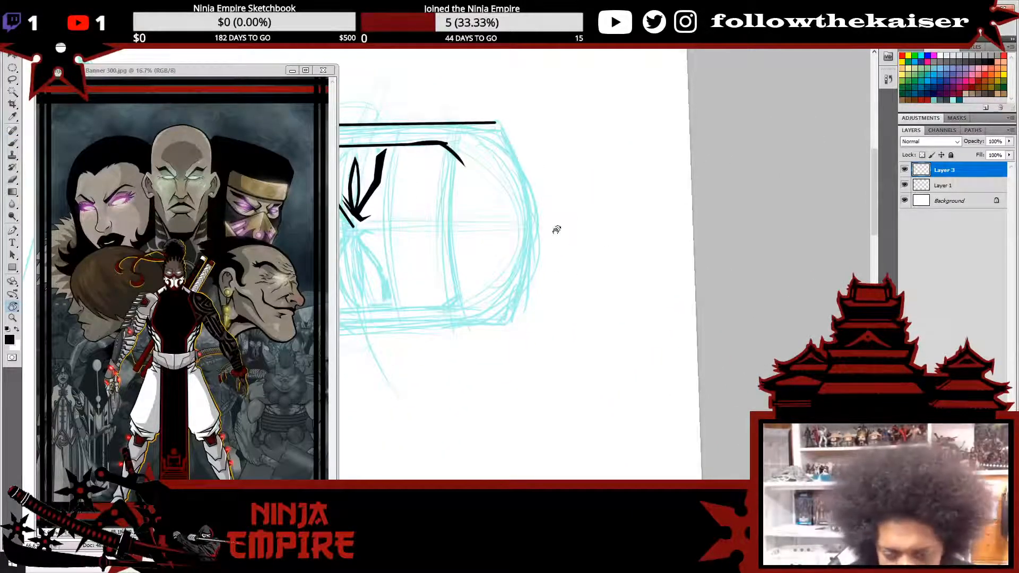
key(b)
mouse_move(451, 208)
mouse_down()
mouse_move(455, 152)
mouse_move(470, 318)
mouse_up()
key(ctrl+z)
drag(454, 147, 450, 267)
drag(450, 207, 459, 295)
mouse_move(450, 231)
mouse_down()
mouse_move(462, 306)
mouse_move(453, 157)
mouse_up()
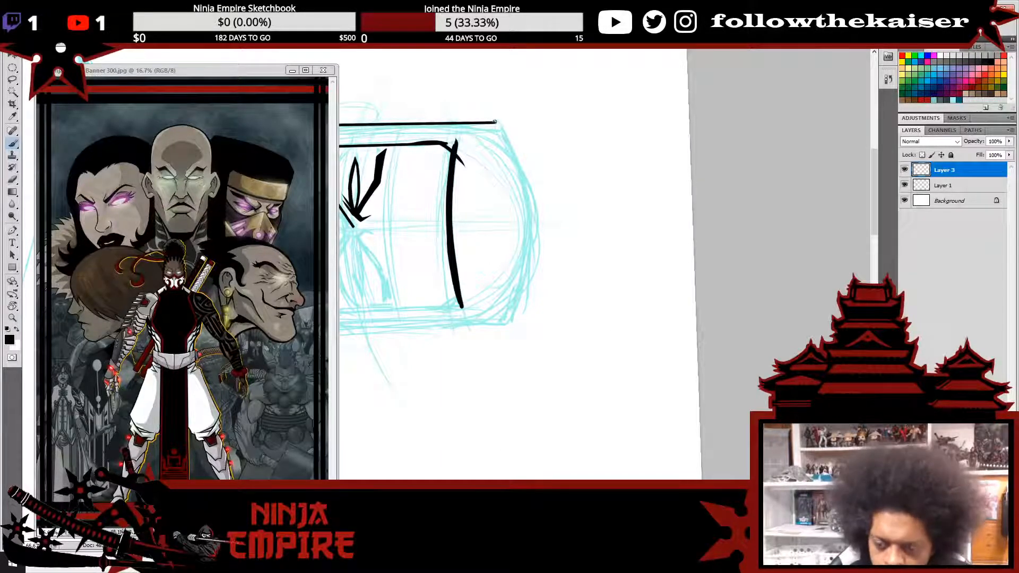
- Ink the hood's crown as a thickened arc and add tapering black shadow strokes down from its outer corner
mouse_move(497, 122)
mouse_down()
mouse_move(512, 151)
mouse_move(519, 290)
mouse_up()
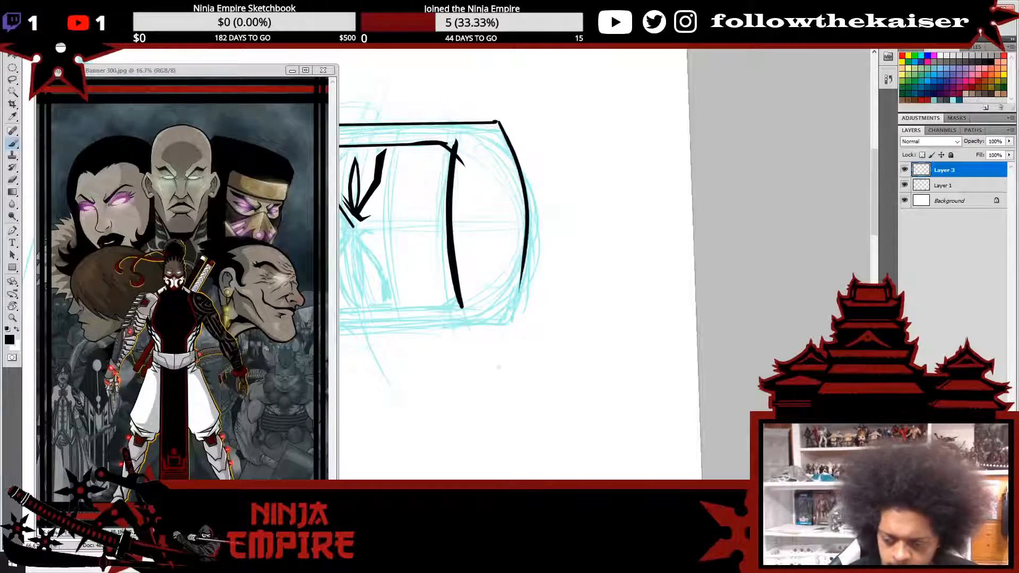
drag(513, 164, 525, 208)
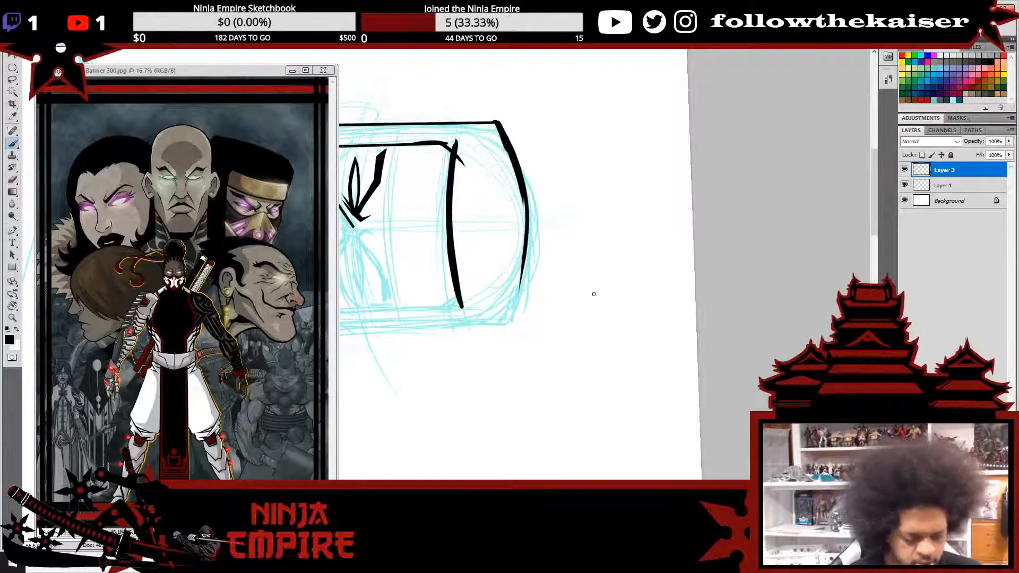
key(r)
mouse_move(595, 290)
mouse_down()
mouse_move(638, 89)
mouse_move(462, 164)
mouse_move(795, 276)
mouse_move(869, 266)
mouse_up()
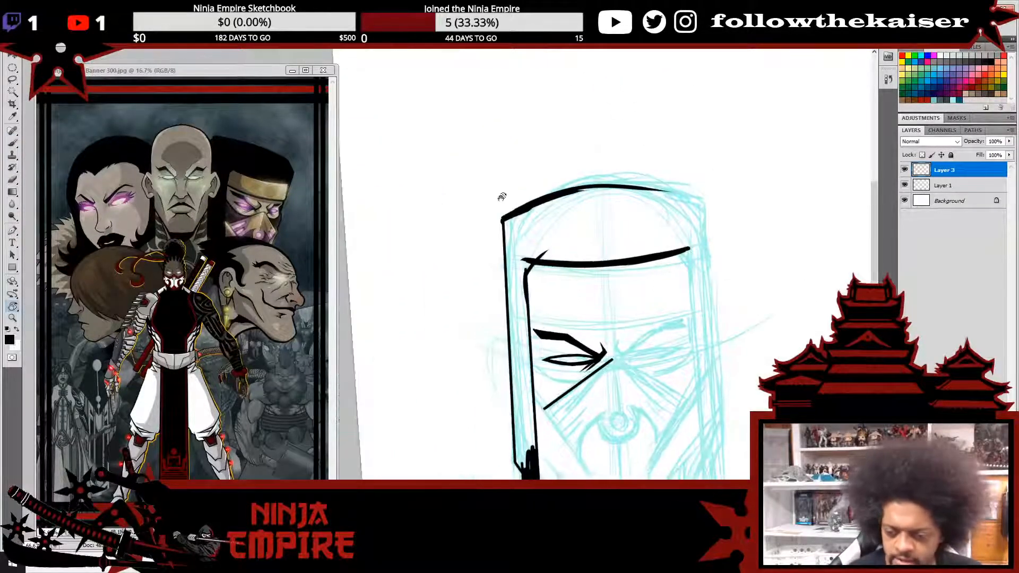
key(b)
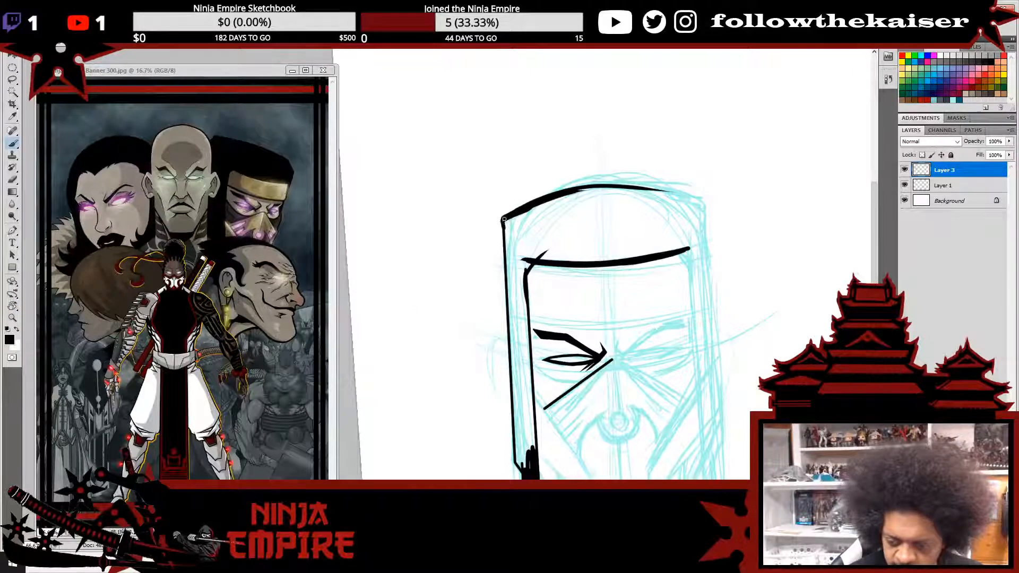
drag(503, 219, 507, 248)
drag(507, 221, 512, 259)
drag(517, 235, 515, 292)
- Ink the headband's lower edge as a black curve above the inked eye, running from the hood's inner edge past the face's centre
mouse_move(744, 300)
mouse_down()
mouse_move(685, 191)
mouse_move(686, 334)
mouse_move(626, 339)
mouse_up()
key(space)
key(r)
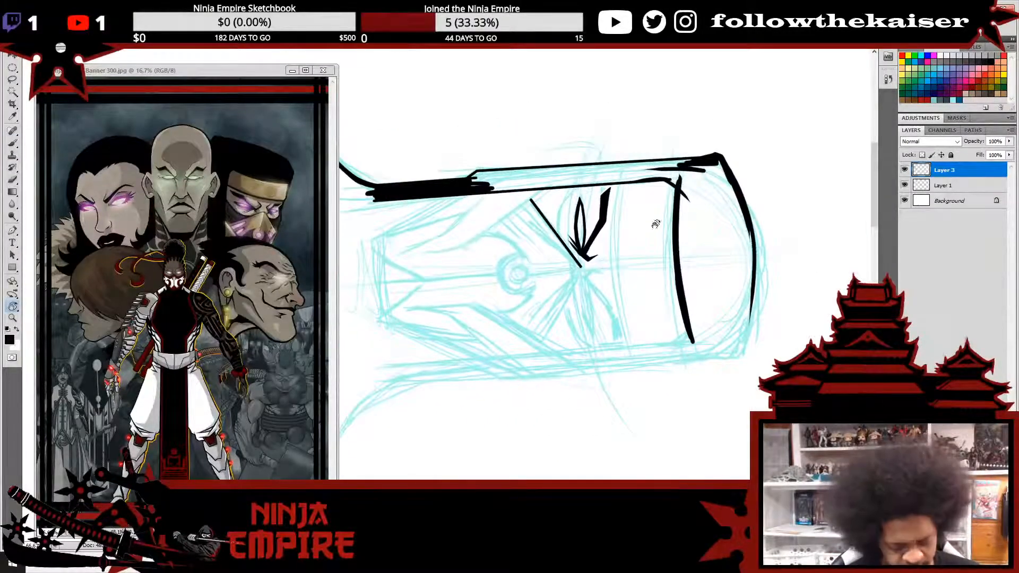
key(b)
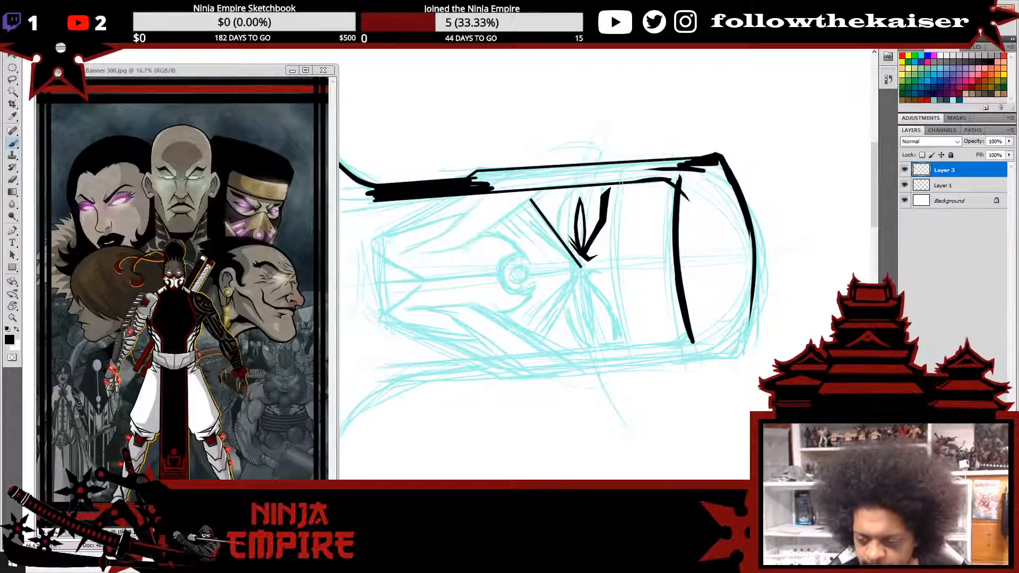
mouse_move(621, 182)
mouse_down()
mouse_move(611, 226)
mouse_move(622, 325)
mouse_up()
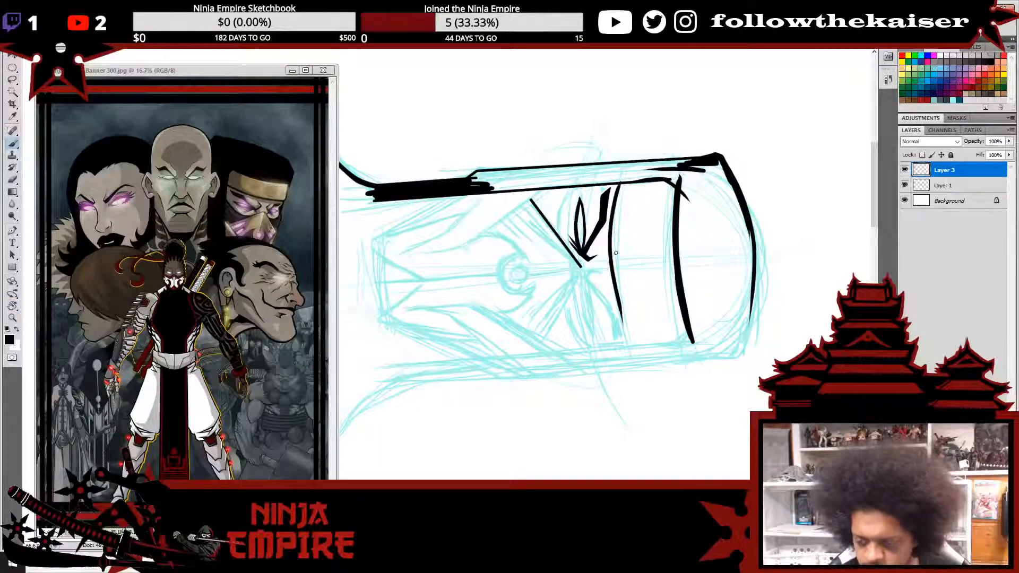
key(ctrl+z)
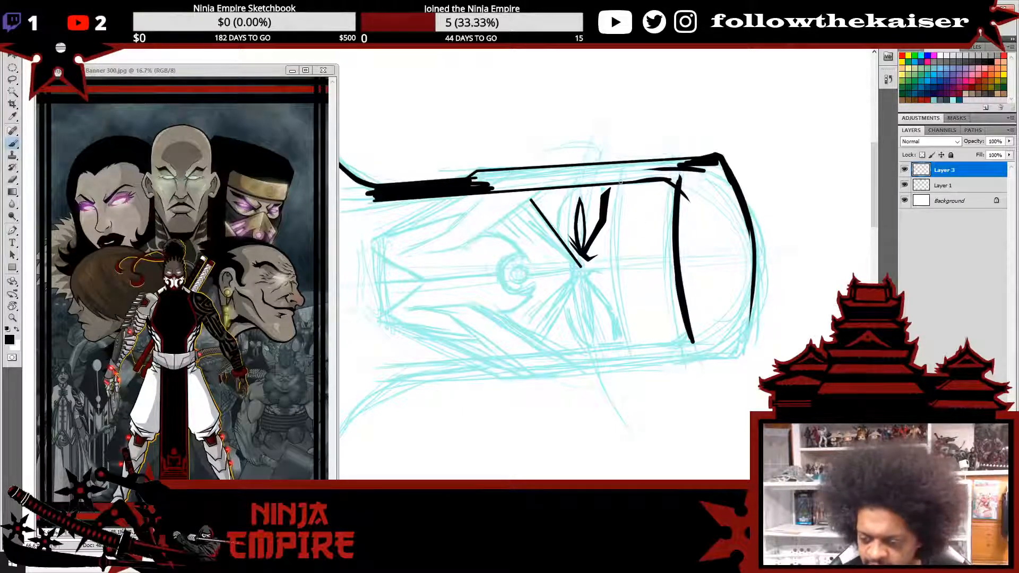
drag(620, 182, 614, 273)
drag(619, 182, 614, 270)
drag(617, 210, 616, 286)
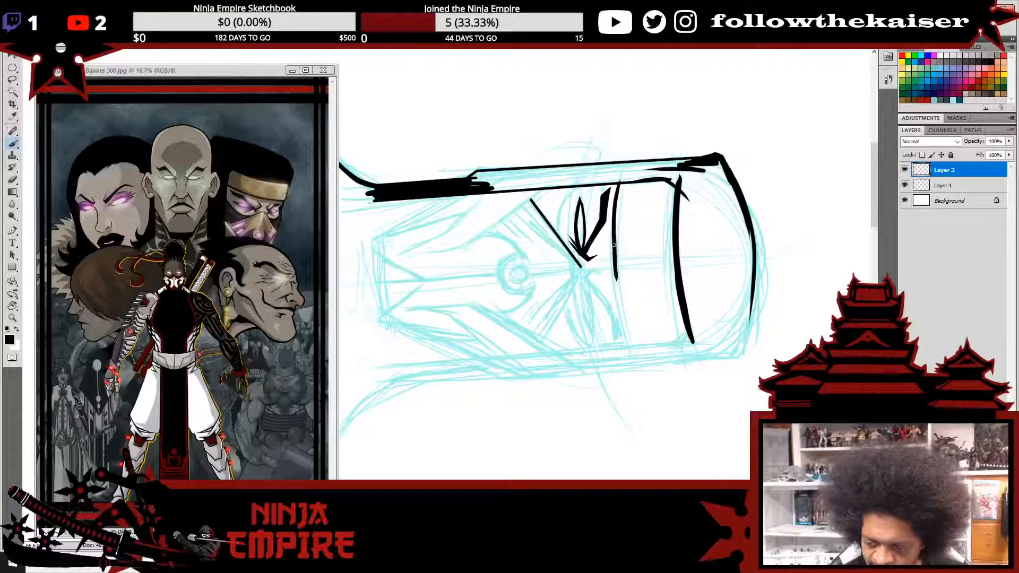
drag(620, 179, 615, 215)
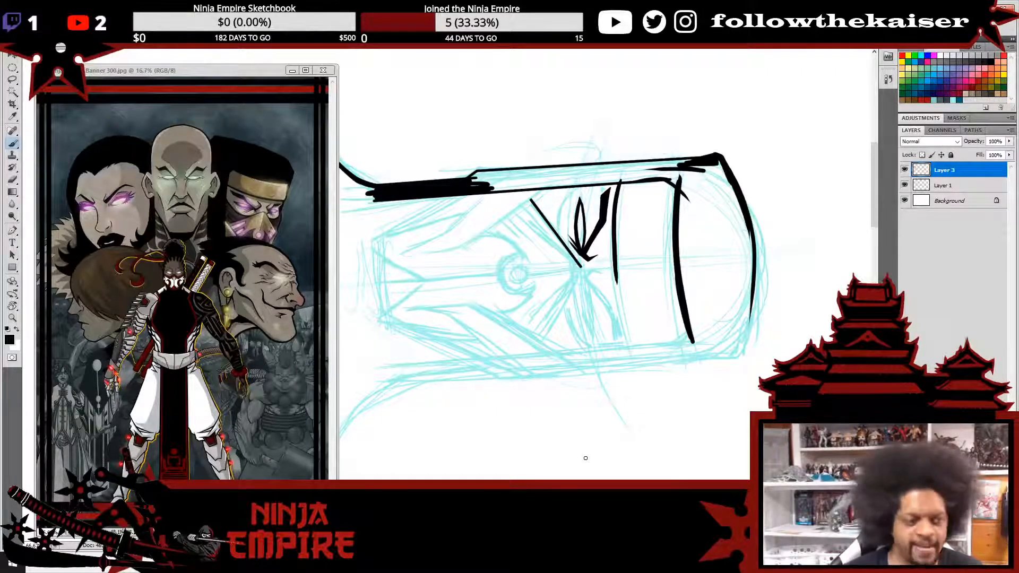
- Ink the mask's jaw side as a straight slanted line from the hood's notch down to the chin corner
key(r)
mouse_move(585, 457)
mouse_down()
mouse_move(711, 118)
mouse_move(677, 175)
mouse_move(528, 297)
mouse_move(715, 145)
mouse_move(644, 323)
mouse_move(664, 262)
mouse_up()
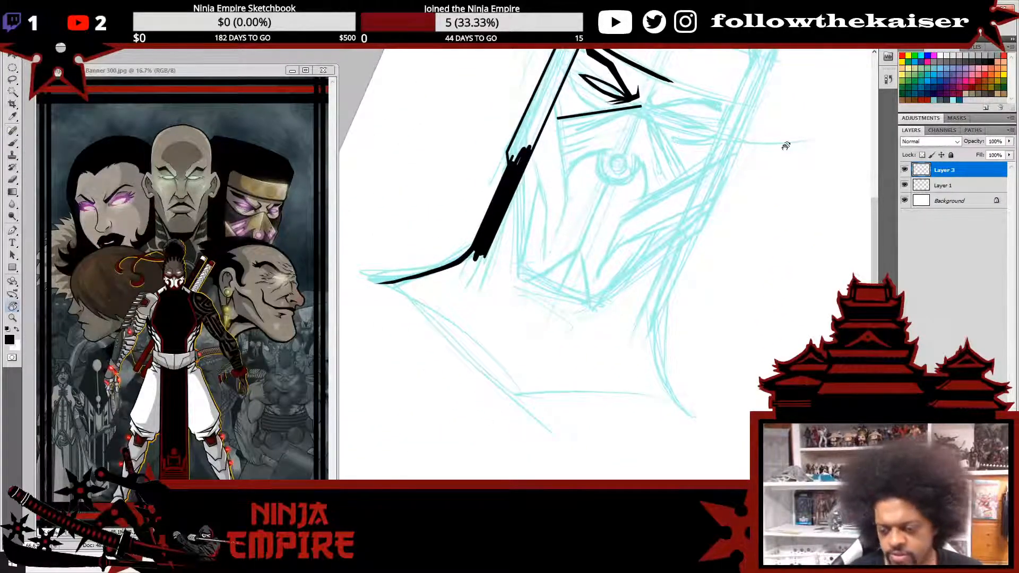
key(b)
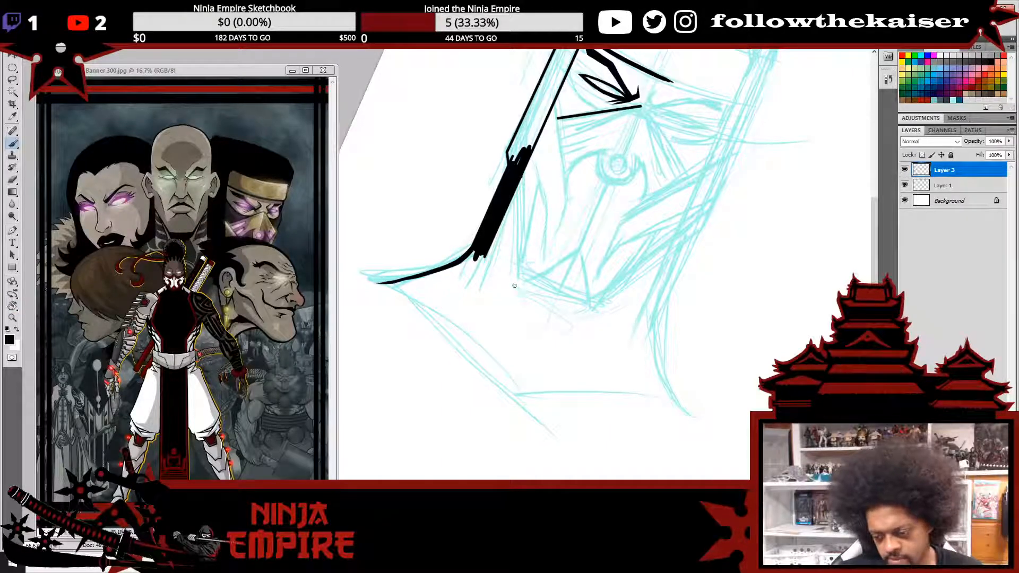
drag(515, 287, 523, 177)
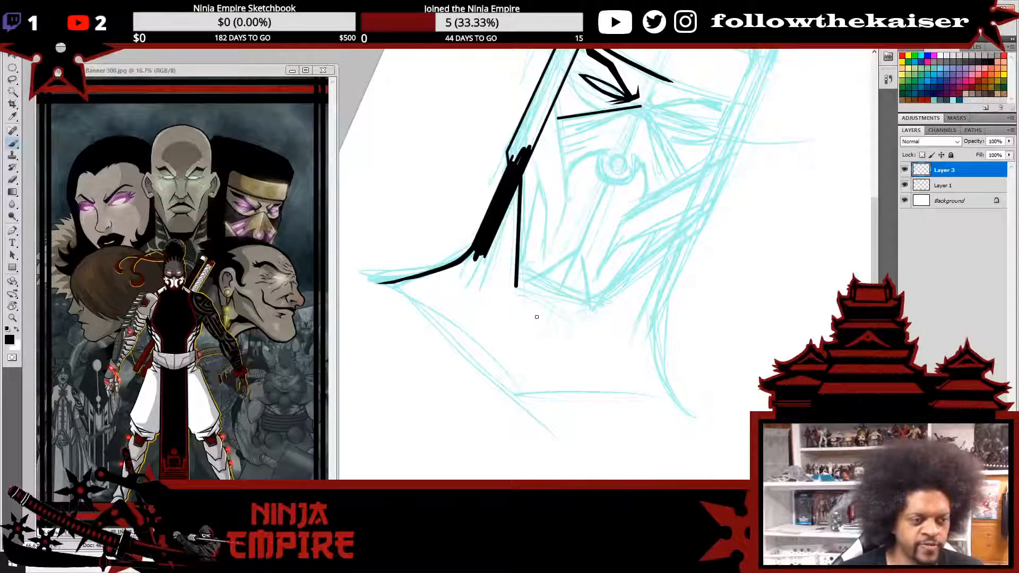
- Ink the mask's chin edge as a thick black curve across the bottom of the face, building it up with overlapping strokes
key(r)
mouse_move(632, 236)
mouse_down()
mouse_move(615, 310)
mouse_move(546, 325)
mouse_move(495, 141)
mouse_up()
key(b)
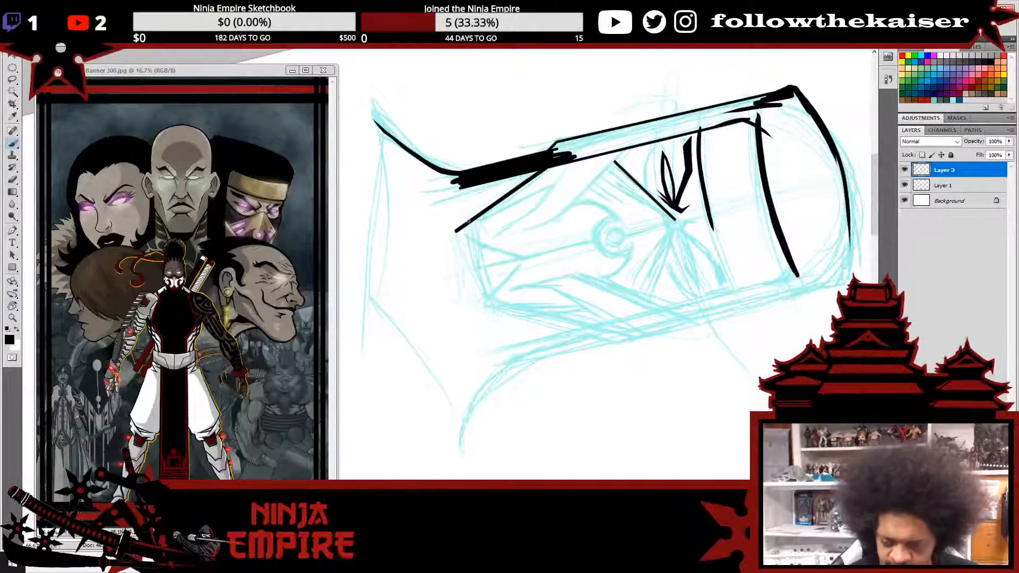
drag(467, 219, 491, 313)
mouse_move(470, 213)
mouse_down()
mouse_move(475, 282)
mouse_move(490, 313)
mouse_up()
mouse_move(469, 207)
mouse_down()
mouse_move(471, 260)
mouse_move(502, 332)
mouse_move(466, 223)
mouse_move(499, 331)
mouse_up()
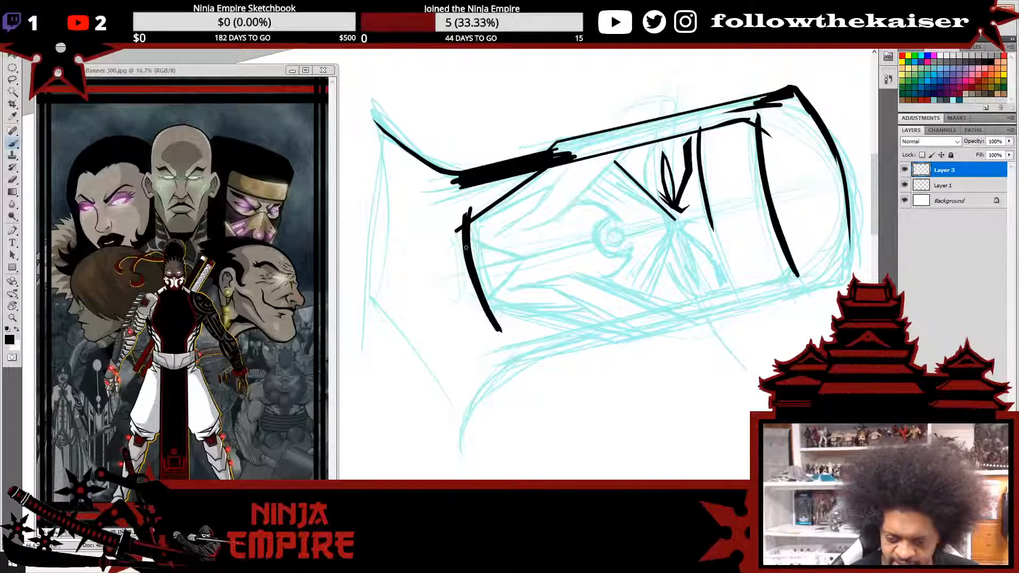
drag(478, 294, 501, 337)
drag(467, 234, 501, 336)
key(space)
mouse_move(681, 247)
mouse_down()
mouse_move(645, 244)
mouse_move(683, 250)
mouse_move(697, 266)
mouse_move(694, 232)
mouse_move(627, 125)
mouse_move(546, 153)
mouse_up()
key(b)
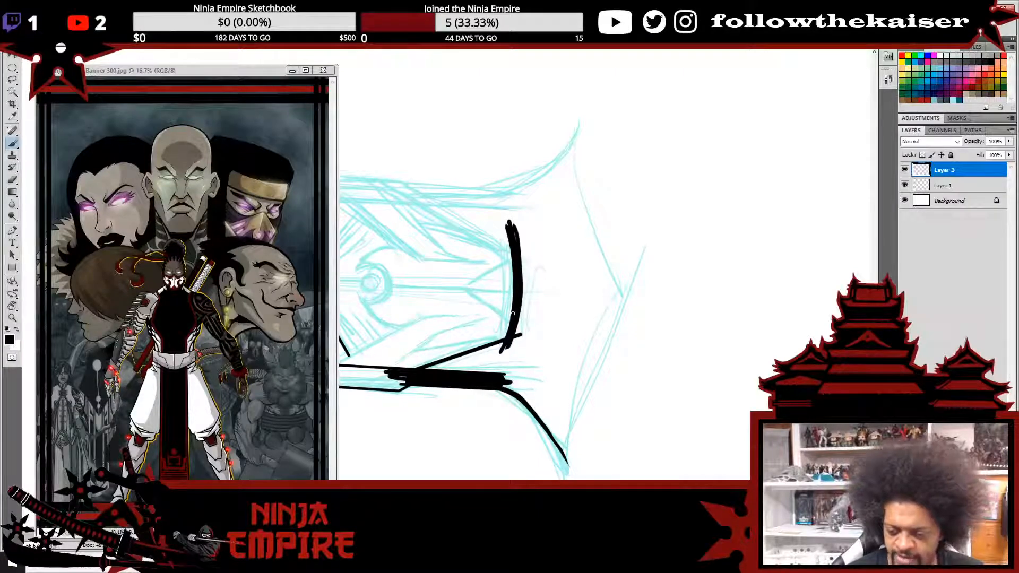
- Ink a second straight line just inside the mask's jaw side, slanting down to the chin edge
key(r)
drag(617, 228, 596, 366)
drag(619, 265, 600, 362)
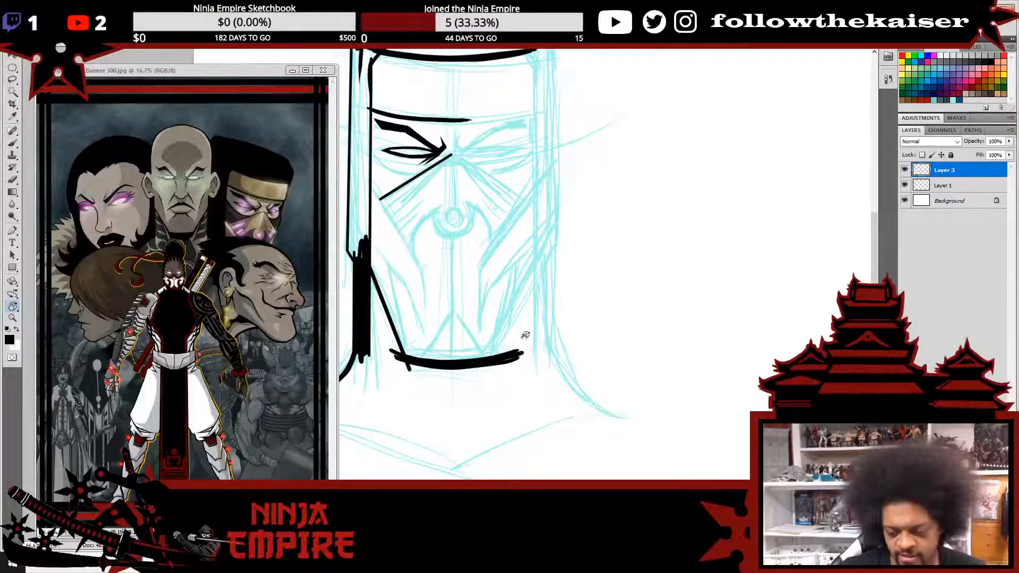
key(b)
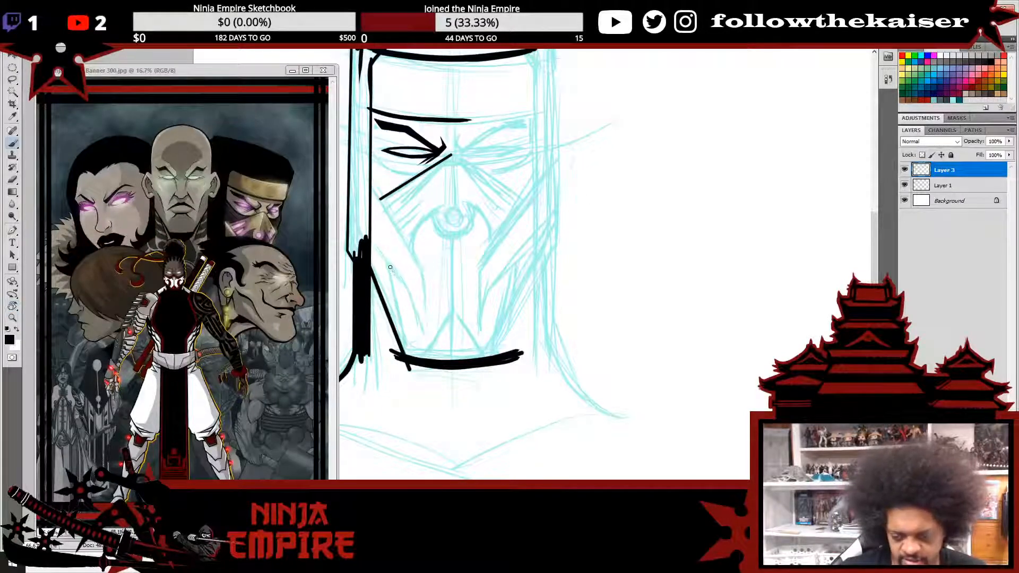
click(389, 268)
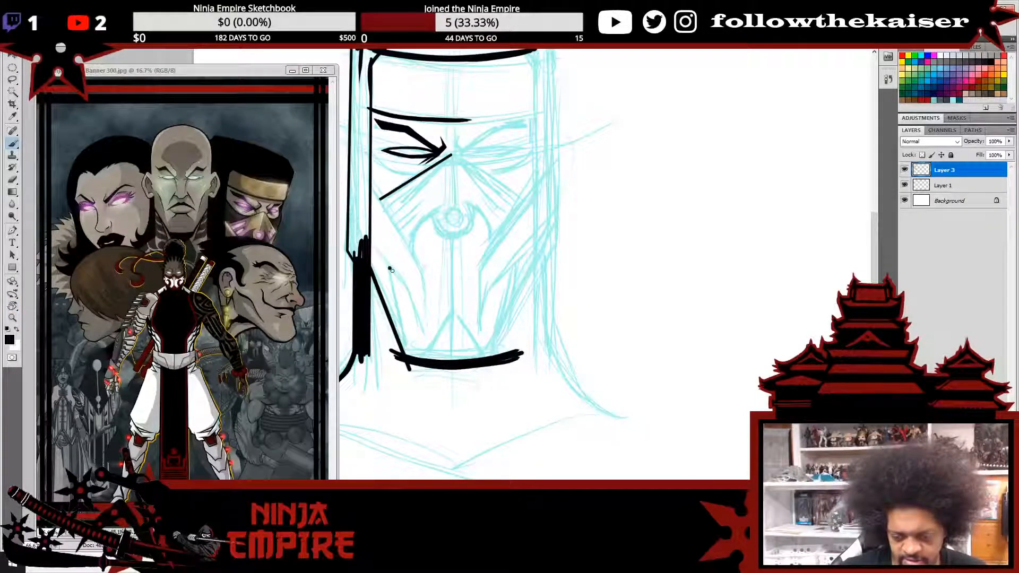
shift+click(411, 360)
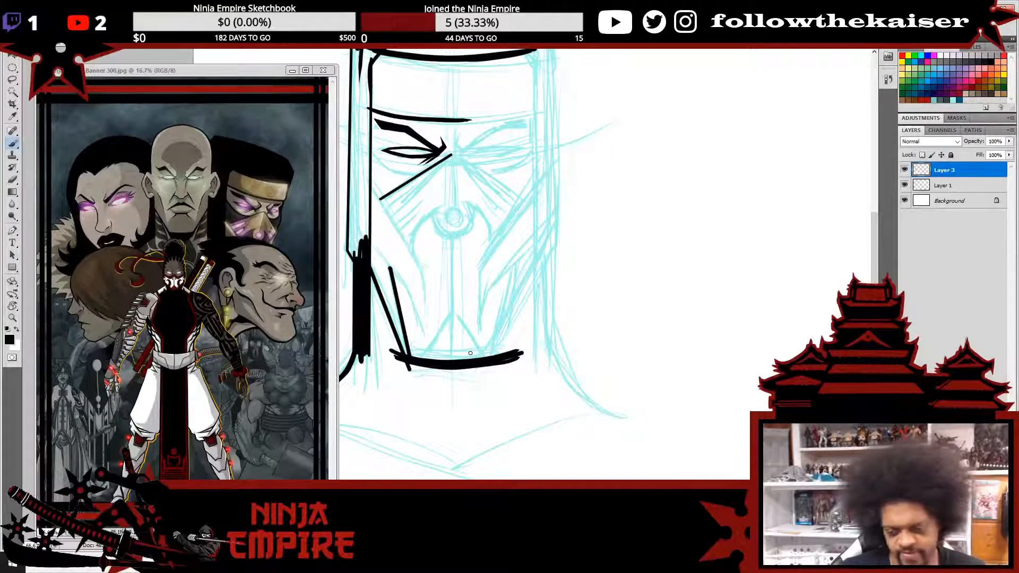
key(ctrl+z)
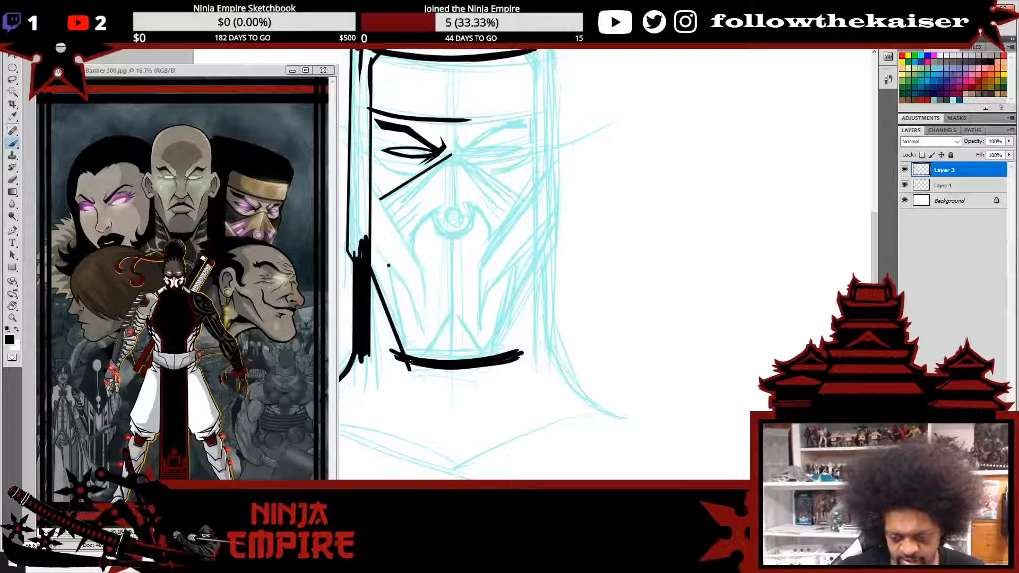
drag(388, 265, 409, 357)
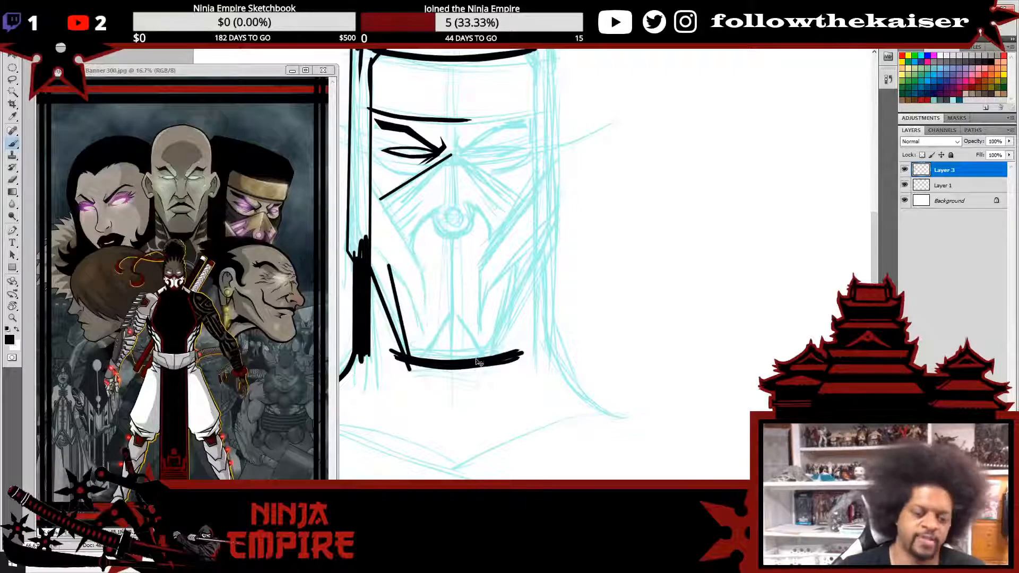
key(ctrl+z)
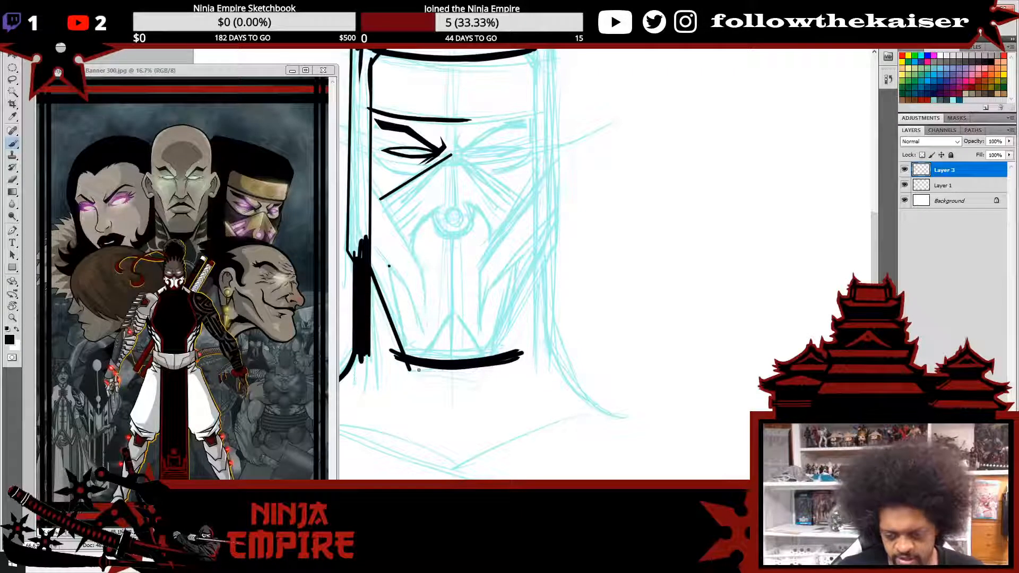
drag(389, 265, 410, 357)
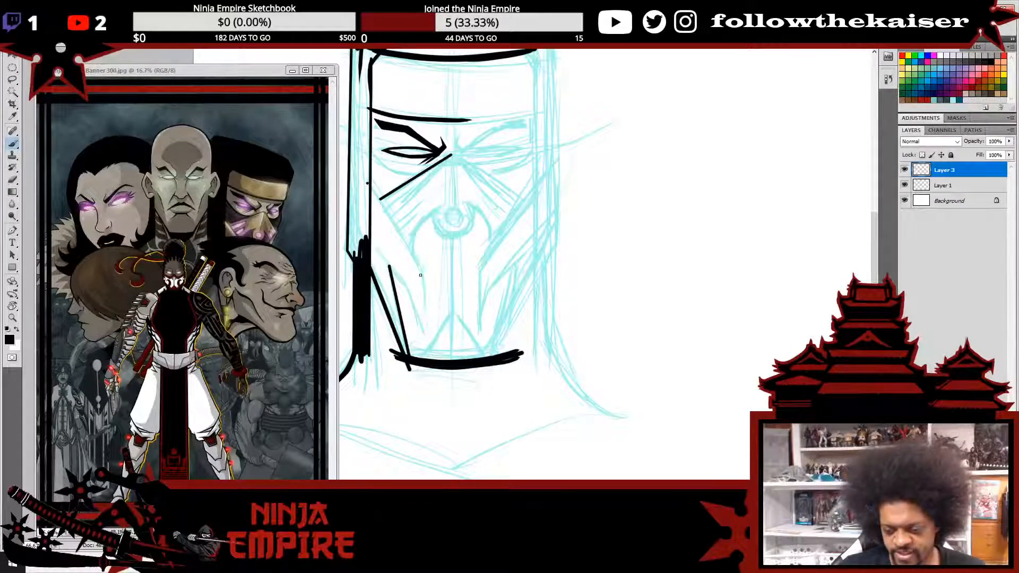
- Ink the mask's cheek contour diagonally from the hood's inner edge below the eye, bending it down toward the chin
drag(371, 184, 423, 273)
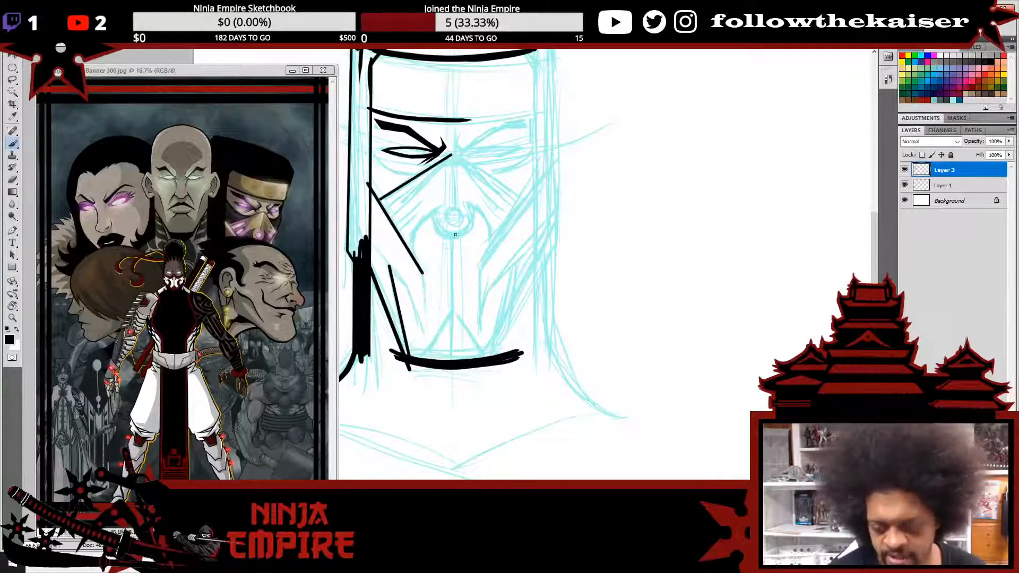
drag(452, 276, 470, 216)
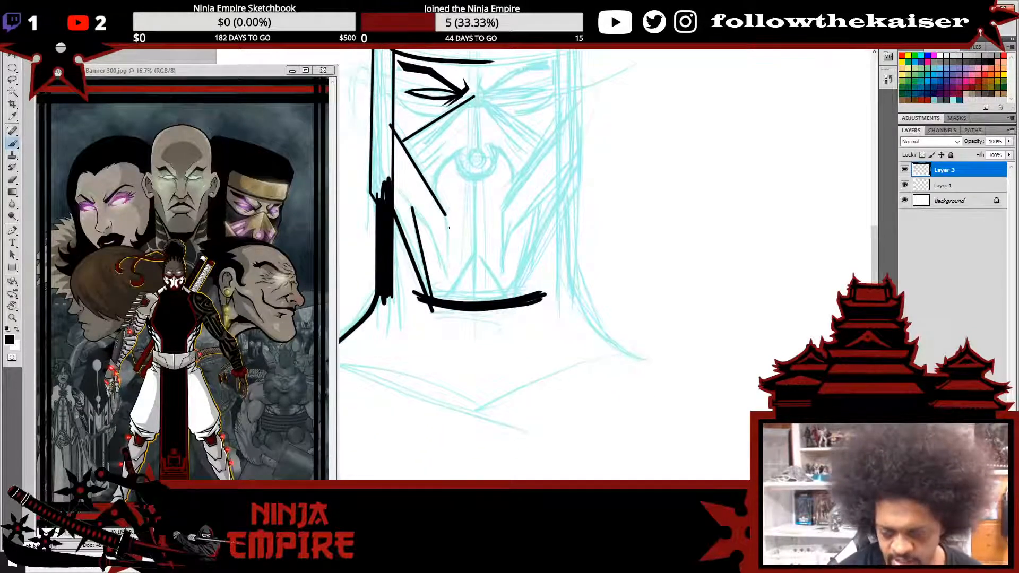
scroll(448, 227, up, 1)
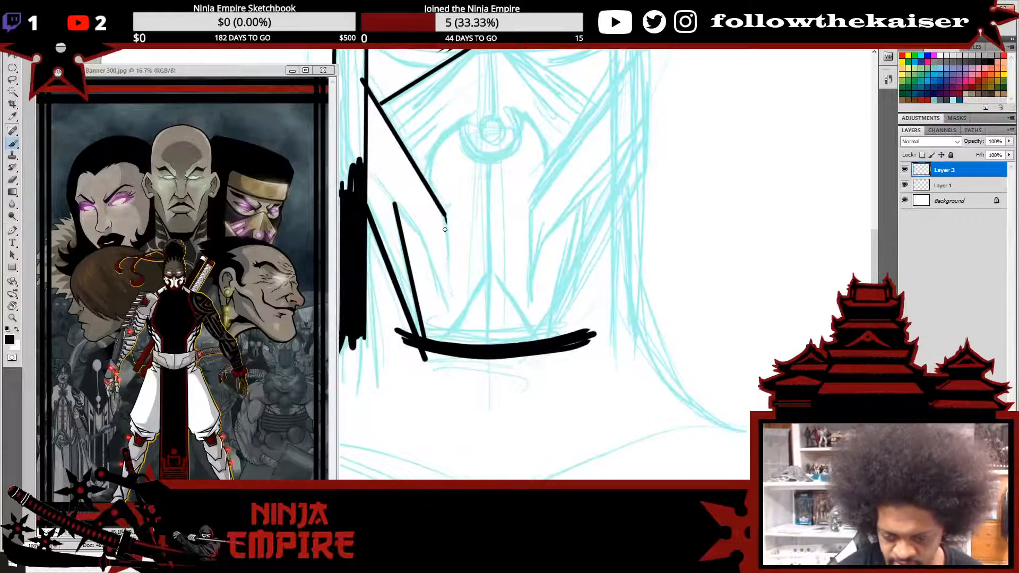
drag(445, 212, 443, 306)
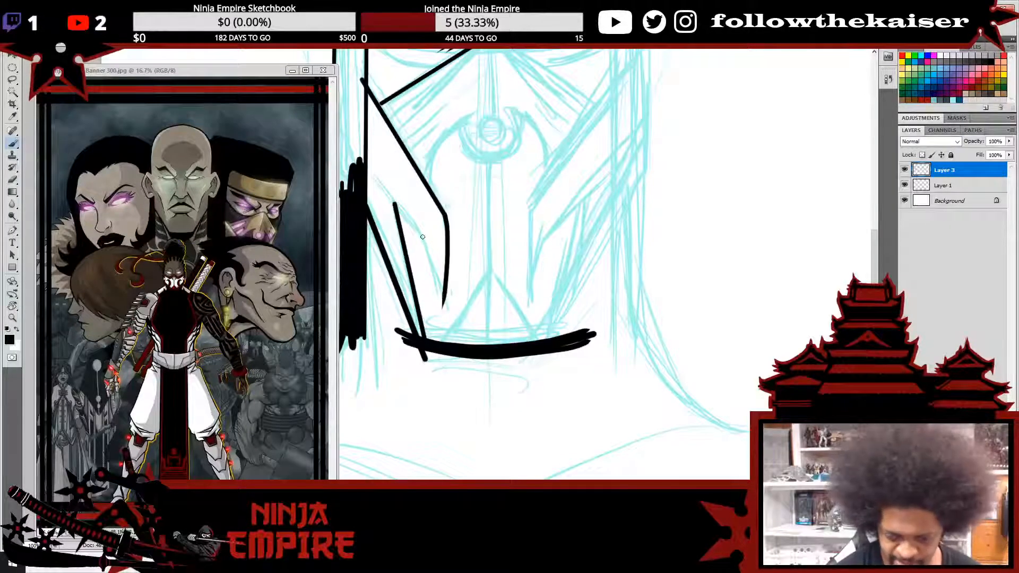
- Ink the cheek flap's inner side from its lower point up to the inner jaw line, and erase the excess at the point
drag(424, 246, 442, 309)
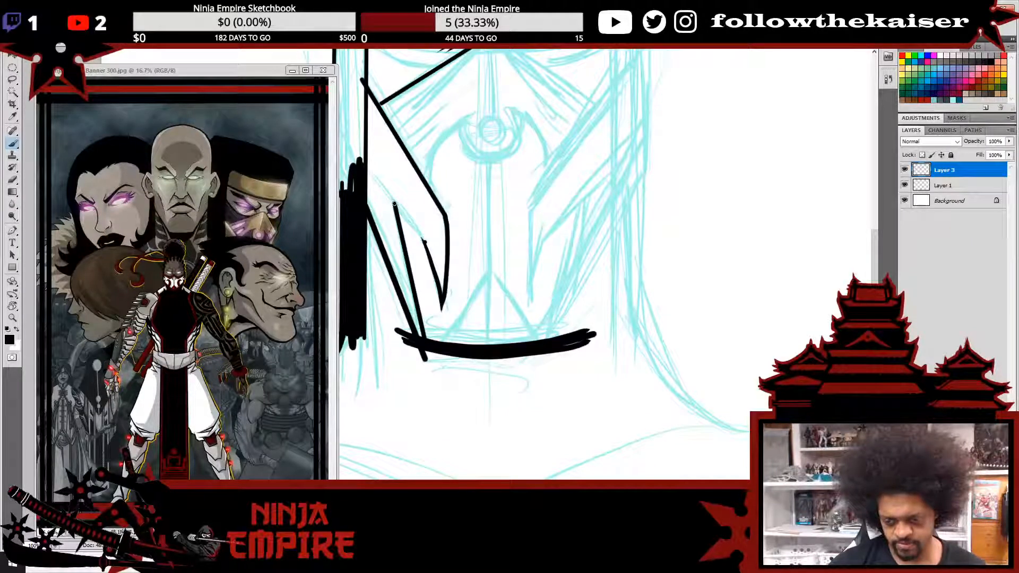
mouse_move(394, 204)
mouse_down()
mouse_move(425, 242)
mouse_move(442, 291)
mouse_up()
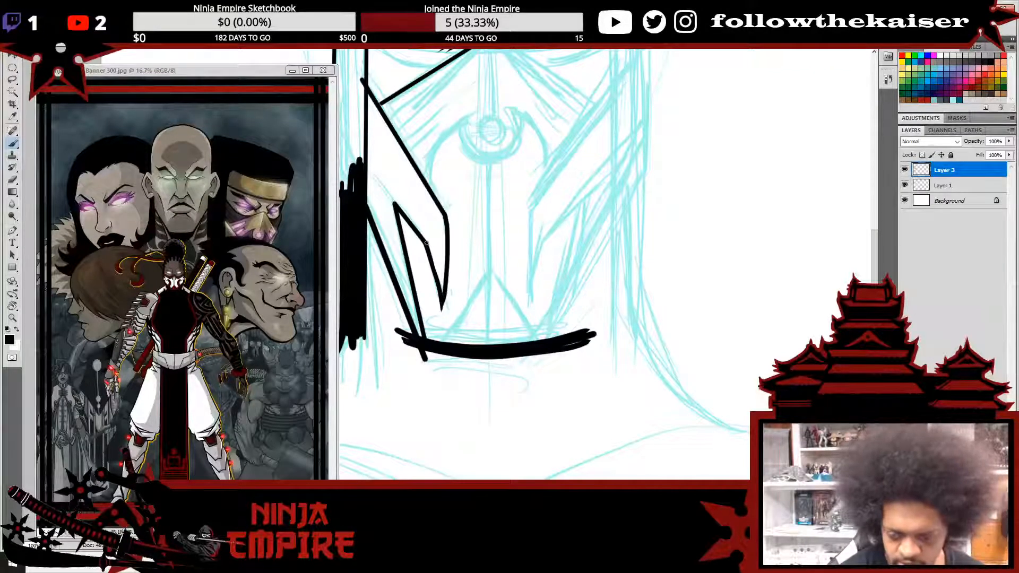
mouse_move(425, 240)
mouse_down()
mouse_move(442, 292)
mouse_move(440, 277)
mouse_up()
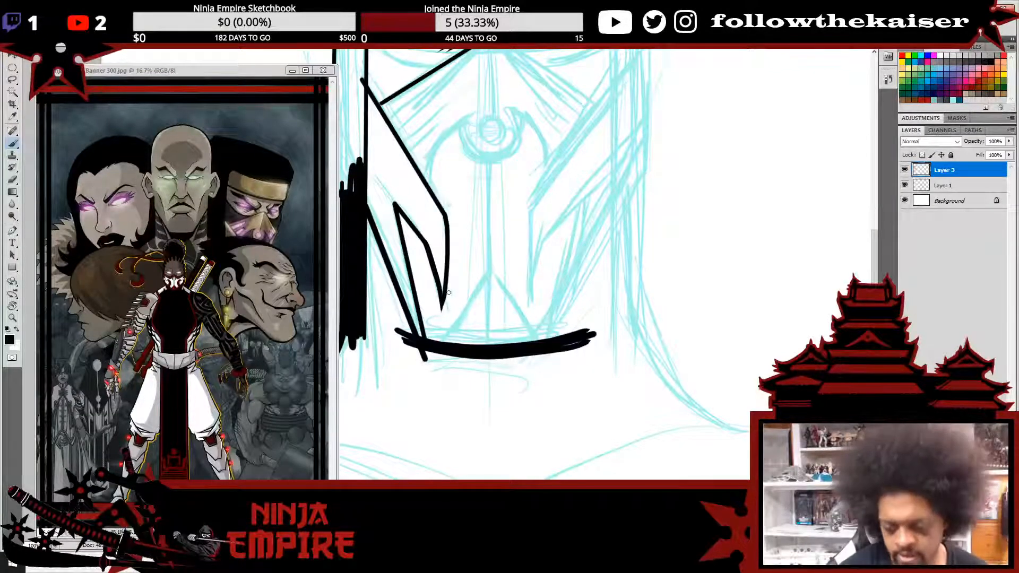
key(e)
drag(447, 302, 444, 309)
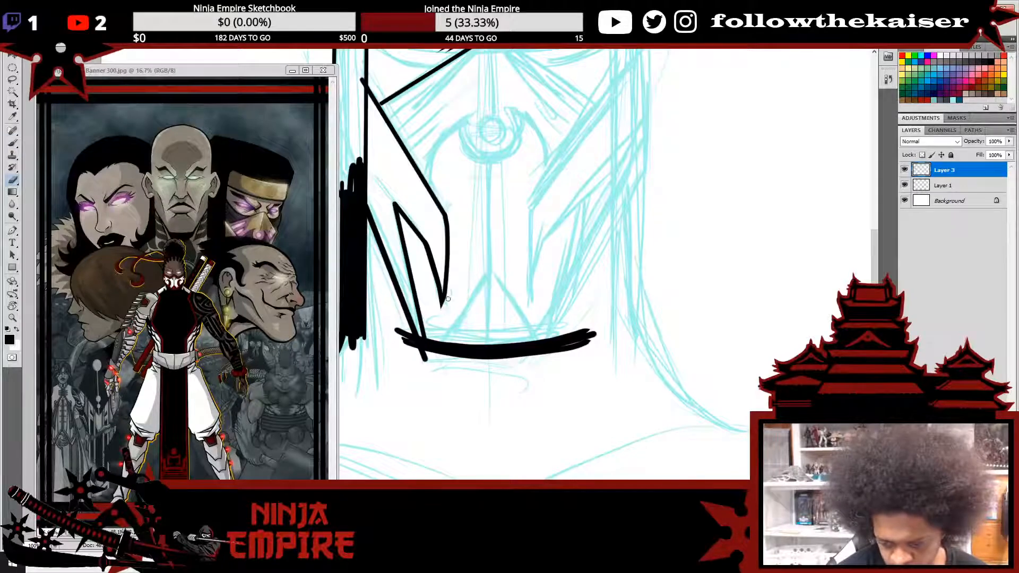
- Select a circle over the sketched round nose piece of the mask and fill it with black
drag(537, 163, 496, 285)
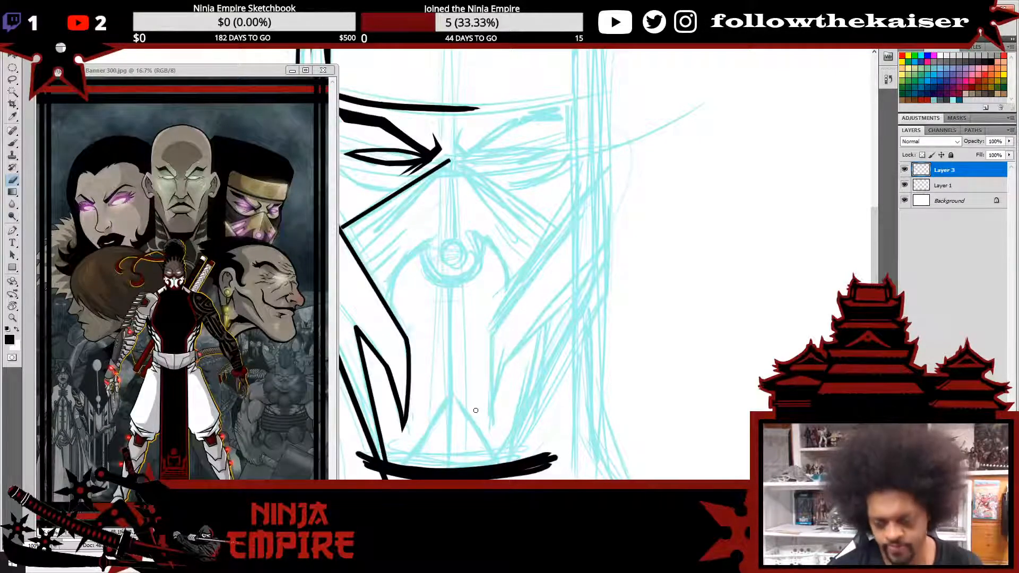
key(b)
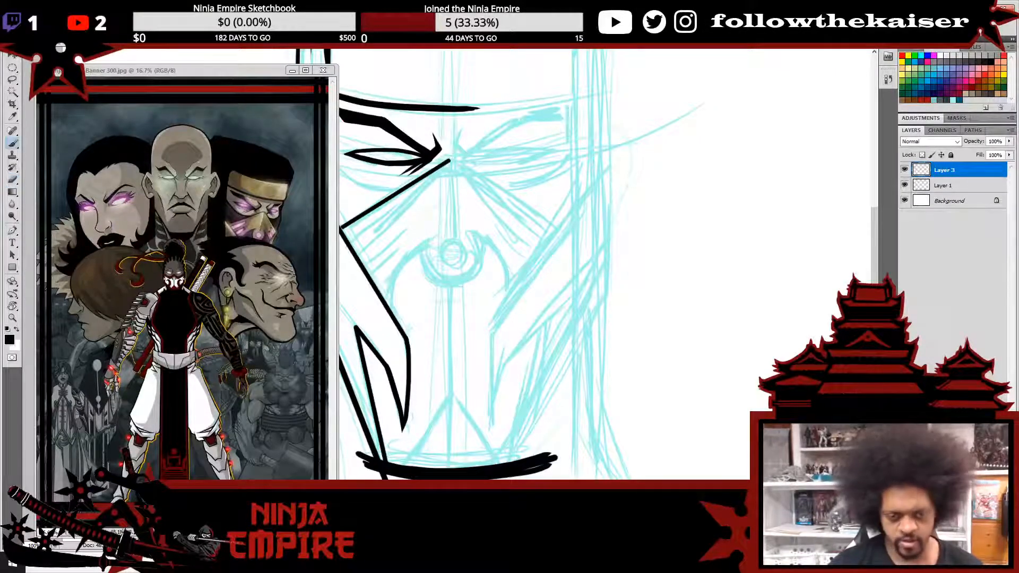
key(m)
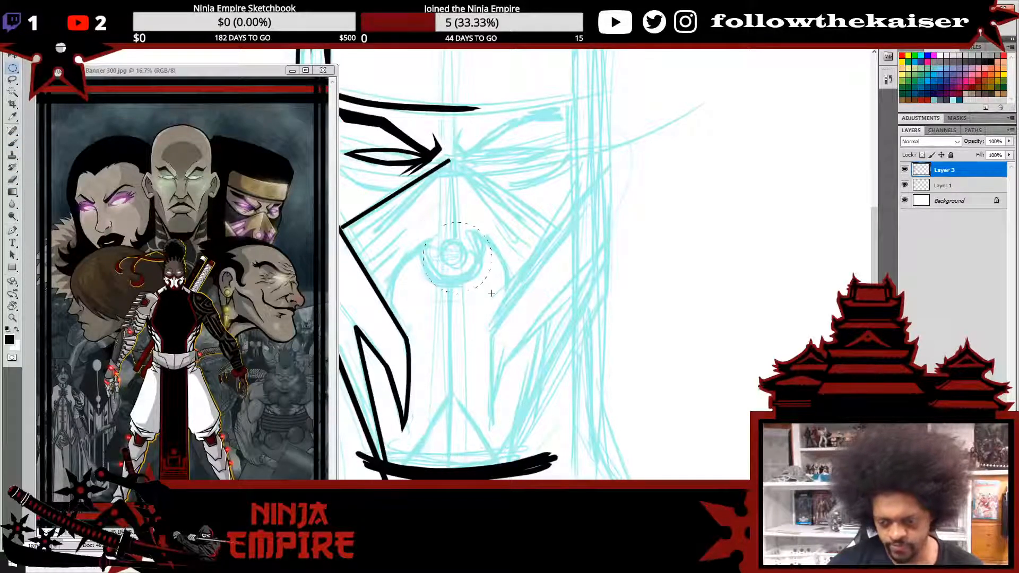
drag(492, 293, 484, 286)
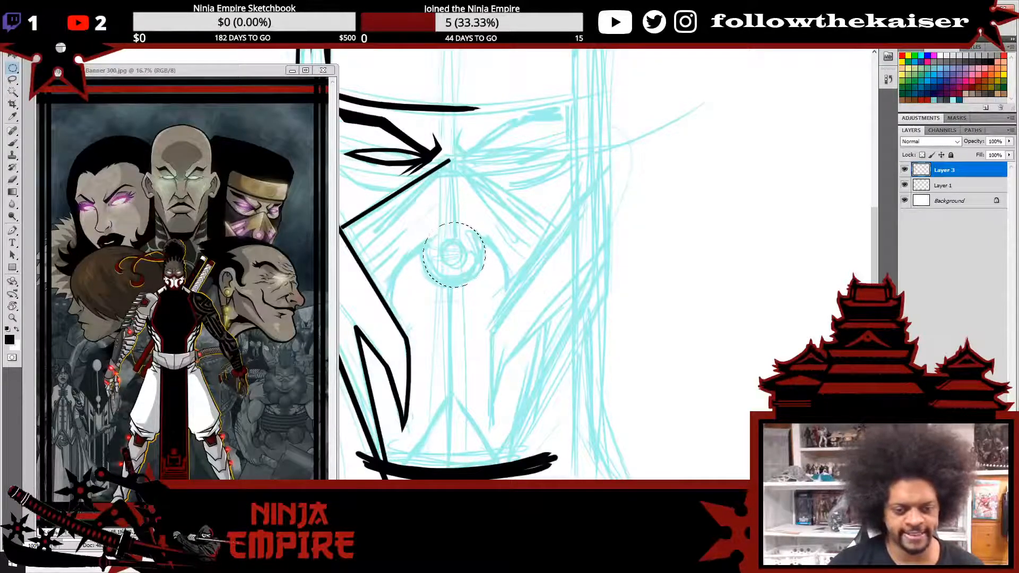
key(alt+BackSpace)
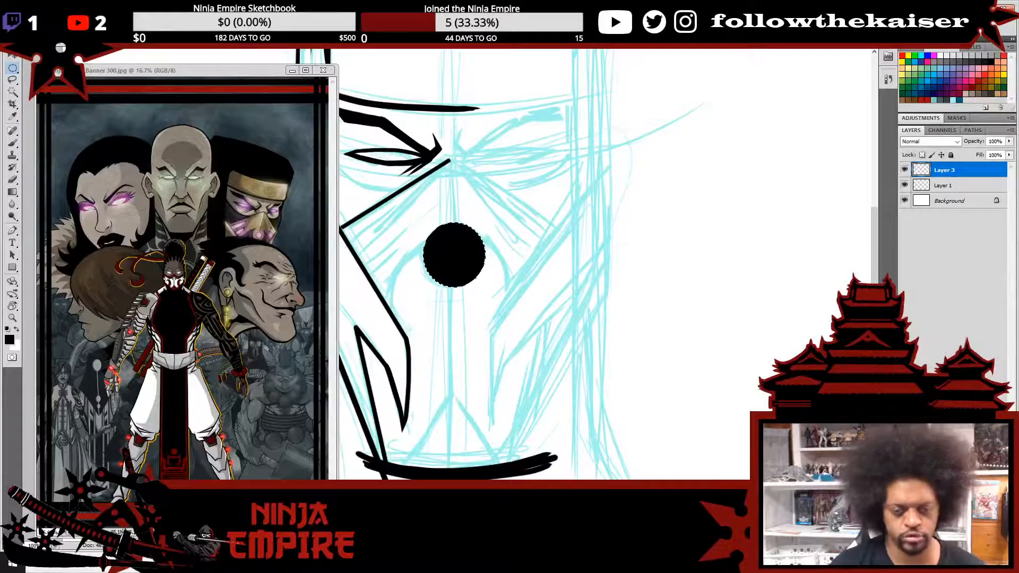
- Try to hollow the black nose circle by contracting its selection by 10 pixels and clearing the inside
click(124, 10)
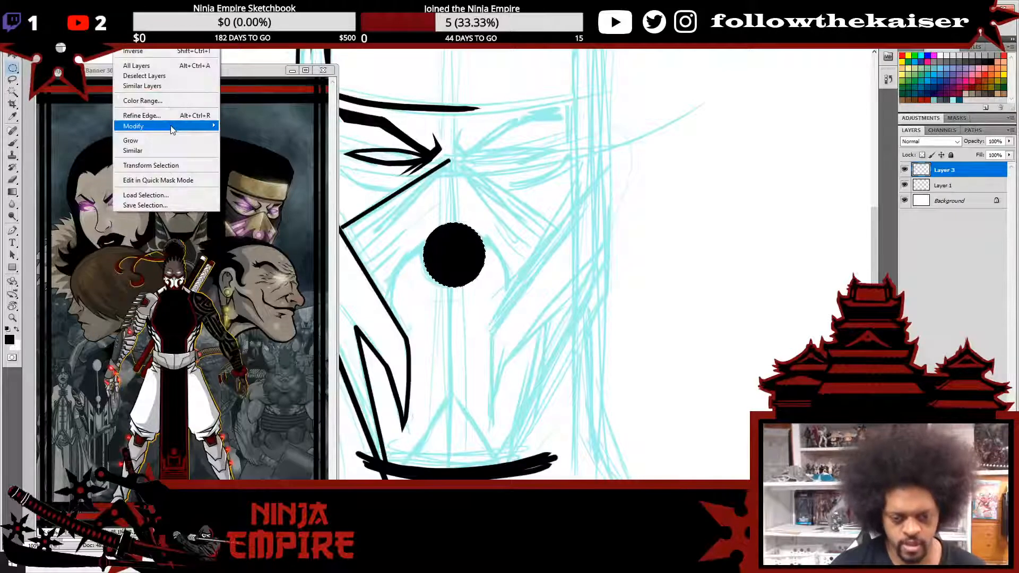
mouse_move(170, 126)
click(260, 153)
text(10)
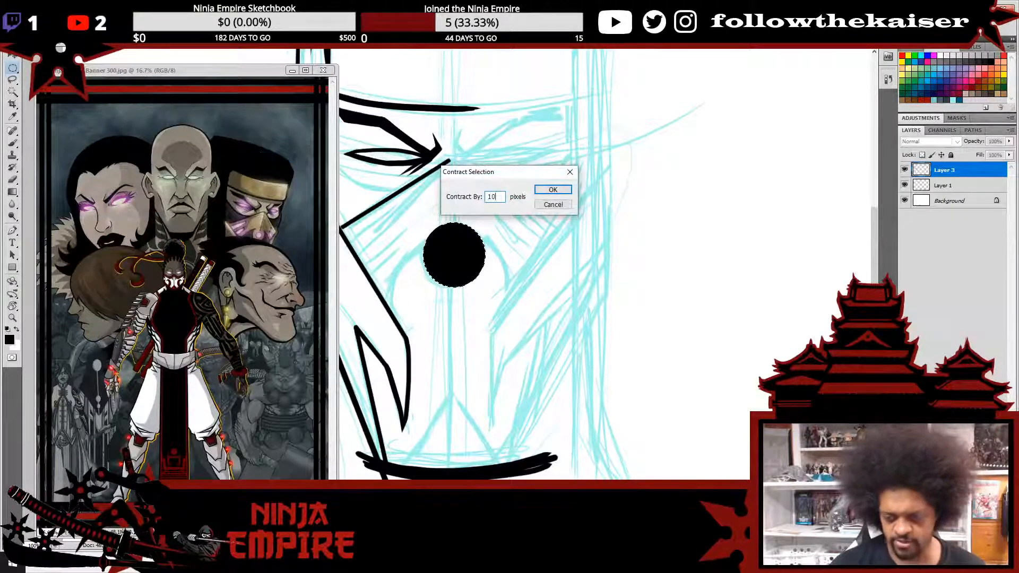
key(Return)
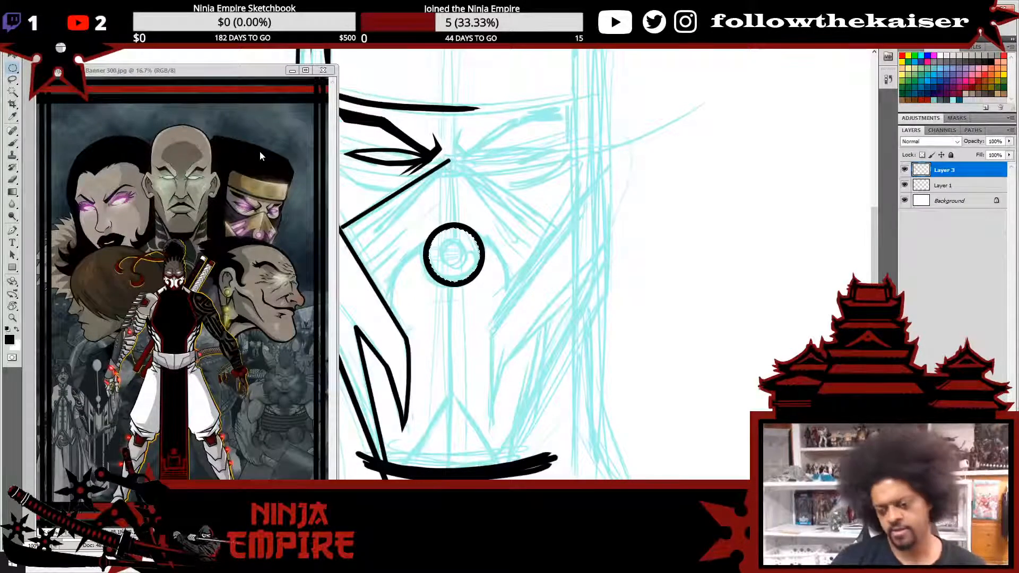
key(ctrl+z)
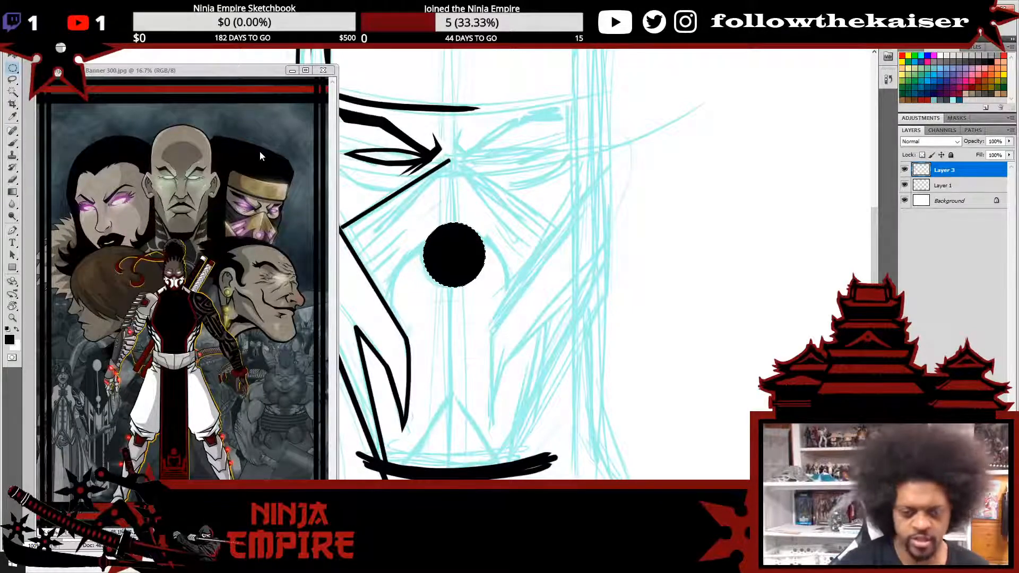
- Contract the nose circle's selection by 7 pixels and clear the inside to leave a black ring
click(124, 10)
mouse_move(194, 125)
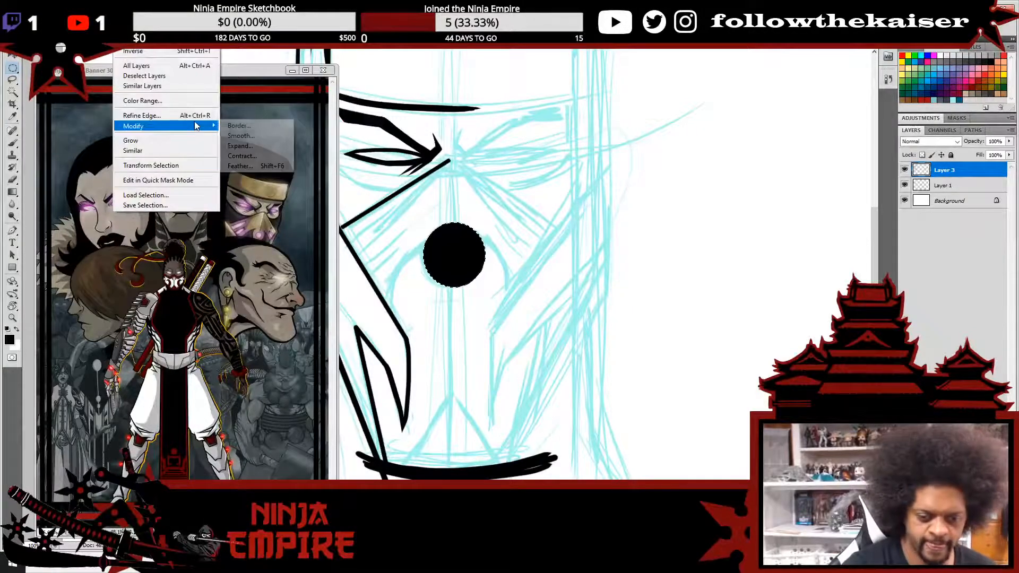
click(242, 156)
text(7)
key(Return)
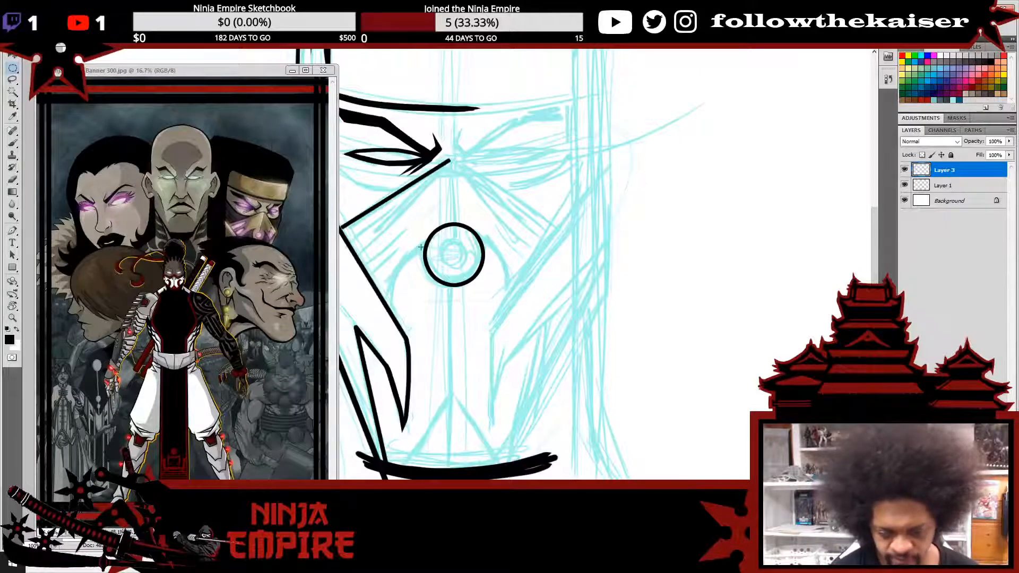
- Add a new layer and ink a curve from the upper side of the nose ring down across the cheek contour
key(b)
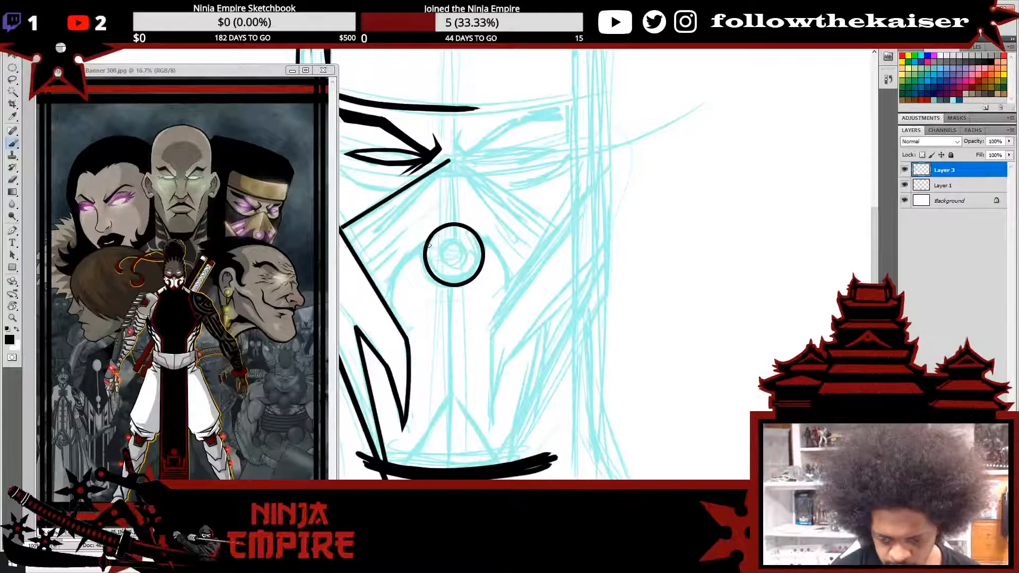
key(ctrl+shift+alt+n)
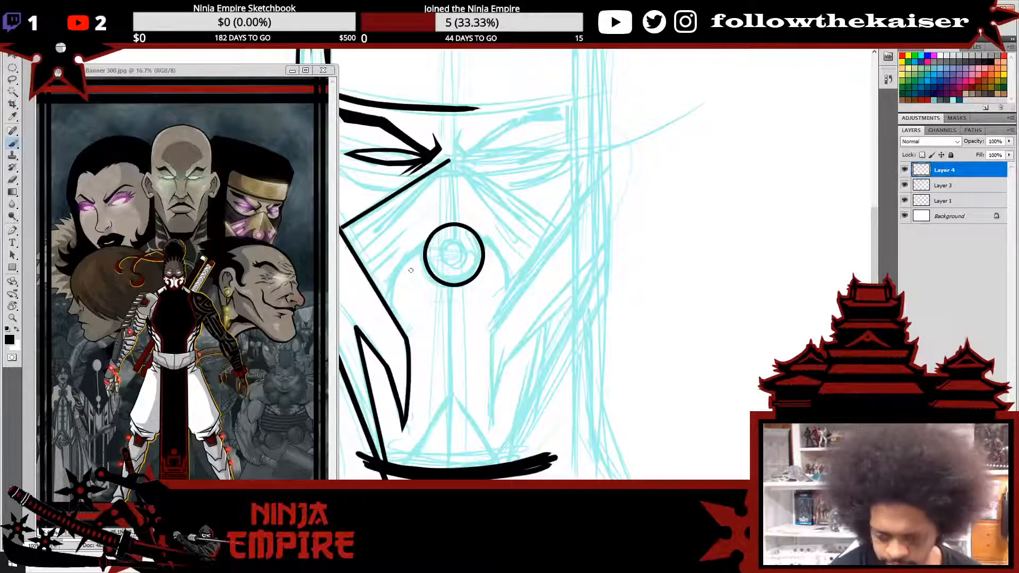
drag(428, 243, 390, 358)
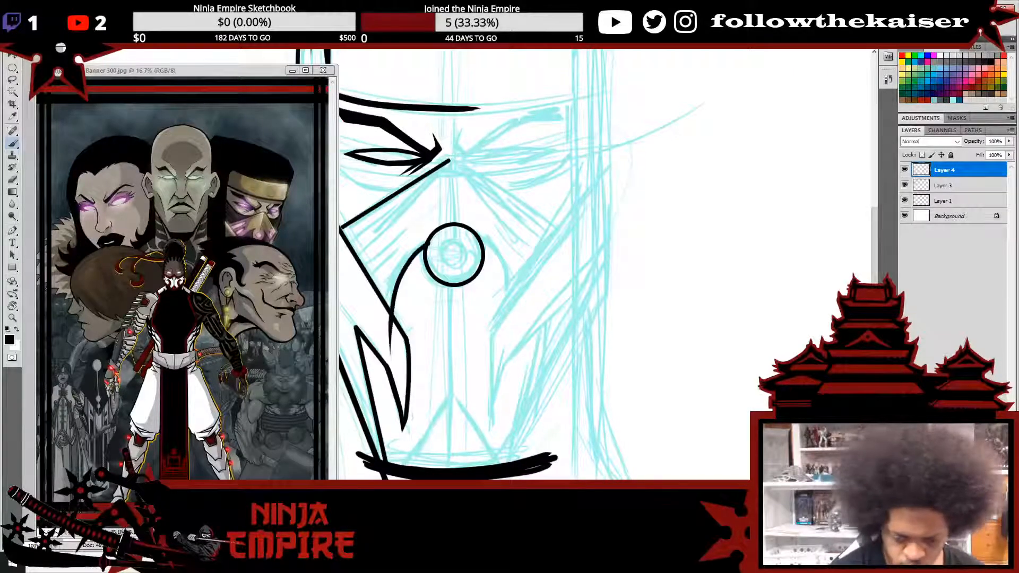
key(ctrl+z)
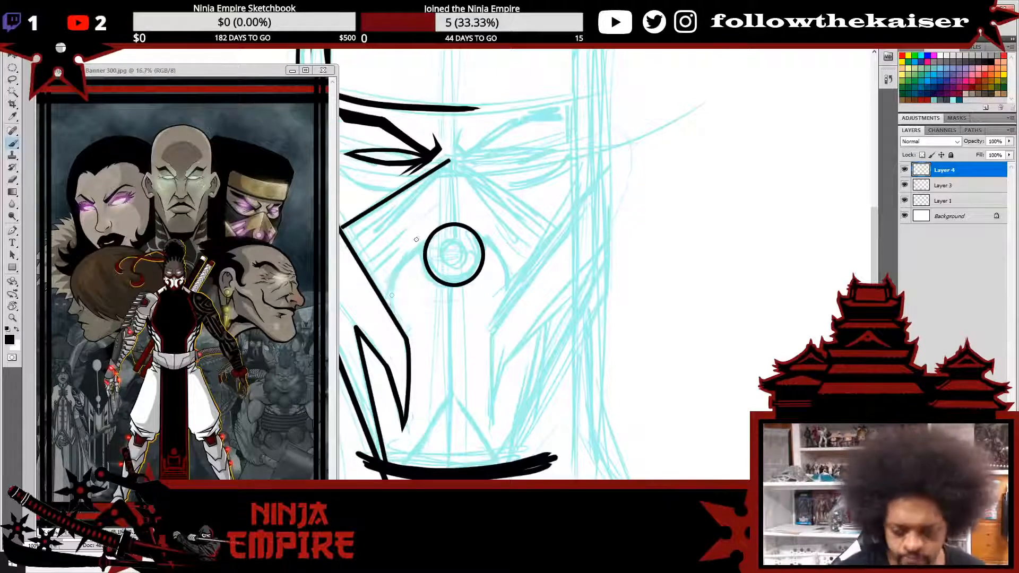
drag(430, 239, 380, 333)
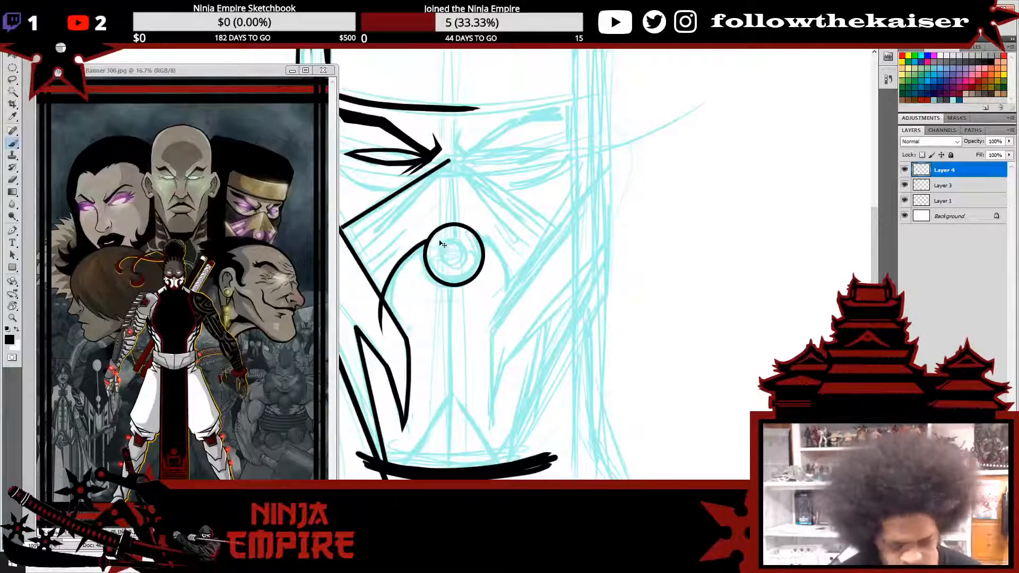
key(ctrl+z)
mouse_move(432, 238)
mouse_down()
mouse_move(398, 271)
mouse_move(382, 350)
mouse_move(454, 227)
mouse_up()
key(ctrl+z)
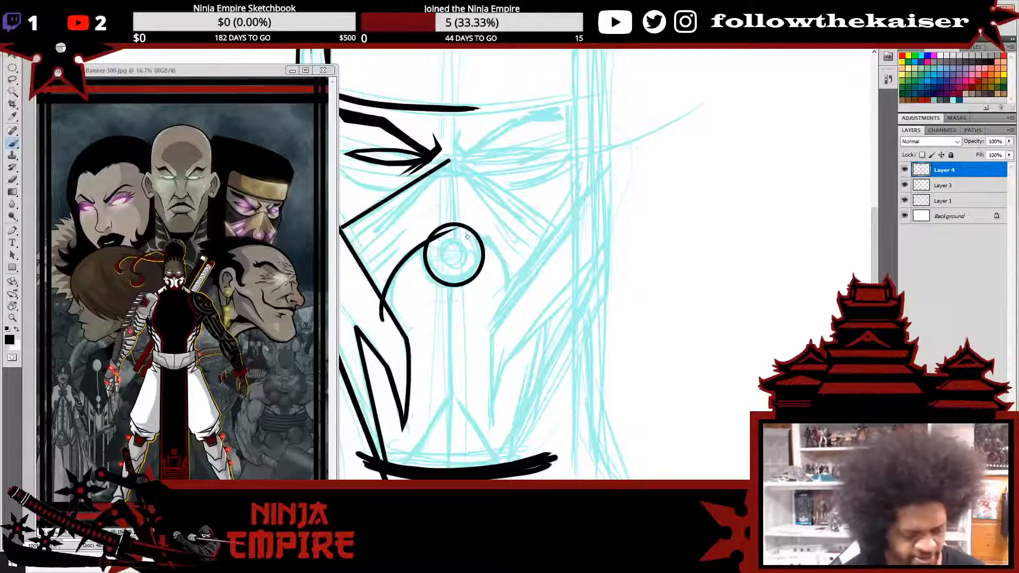
- Erase the curve's overlap inside the nose ring and its excess end beyond the cheek contour
key(e)
drag(443, 231, 431, 255)
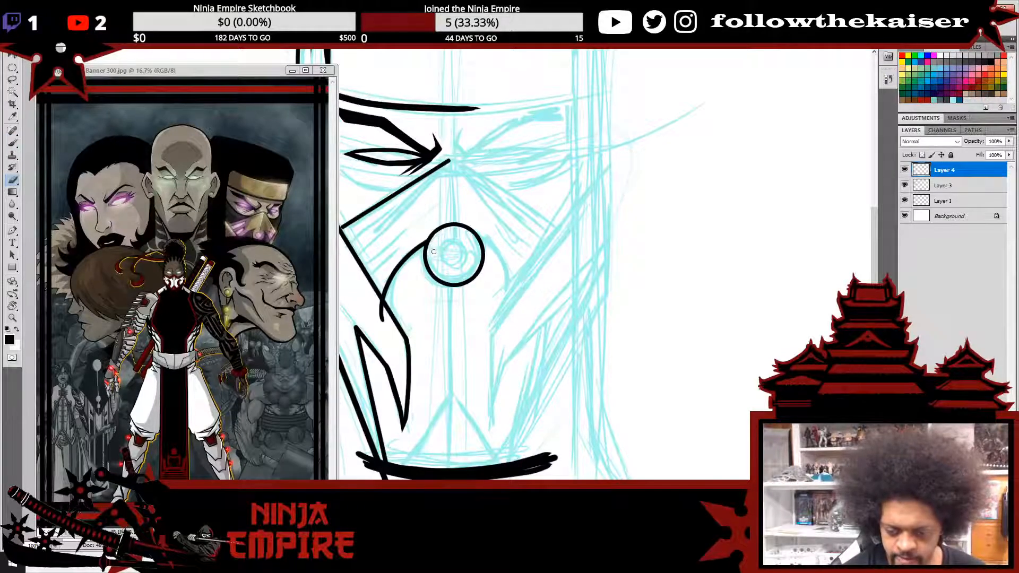
drag(372, 298, 389, 325)
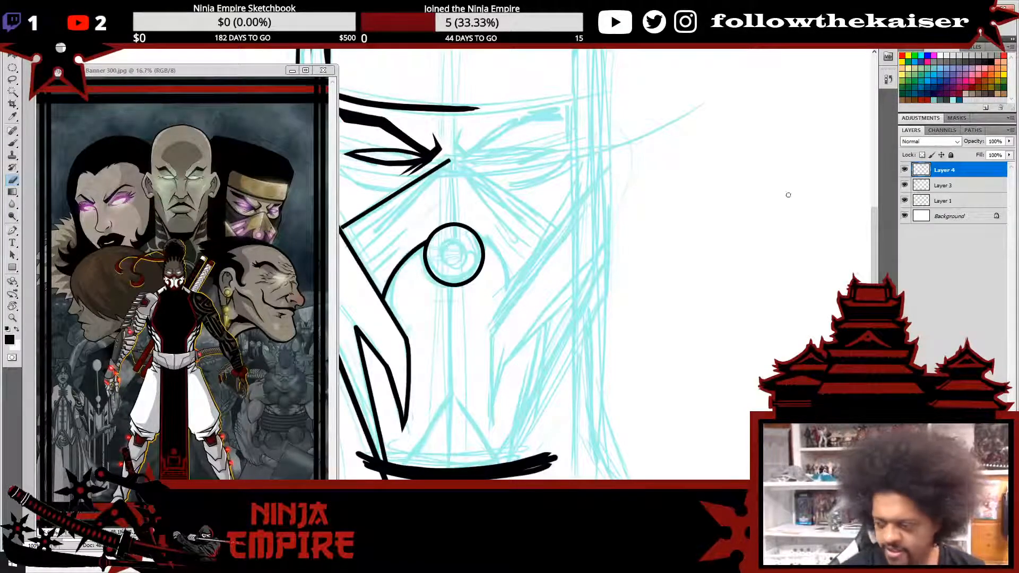
- On Layer 3, erase the upper arc of the nose ring, leaving an open U that meets the curved line
key(alt+bracketleft)
mouse_move(458, 229)
mouse_down()
mouse_move(462, 210)
mouse_move(455, 247)
mouse_move(439, 221)
mouse_move(396, 281)
mouse_up()
key(r)
key(e)
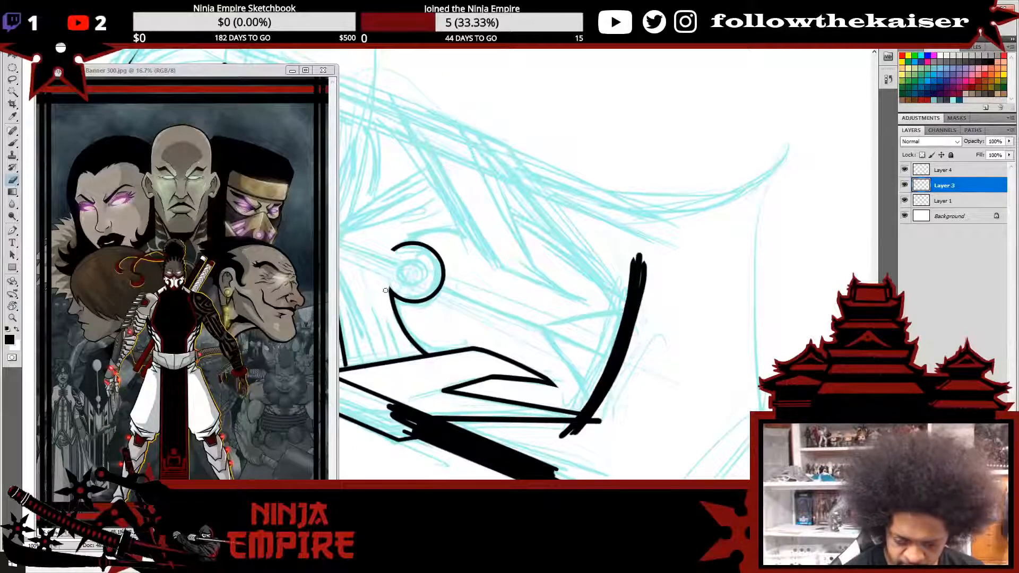
mouse_move(394, 302)
mouse_down()
mouse_move(391, 277)
mouse_move(386, 292)
mouse_up()
key(b)
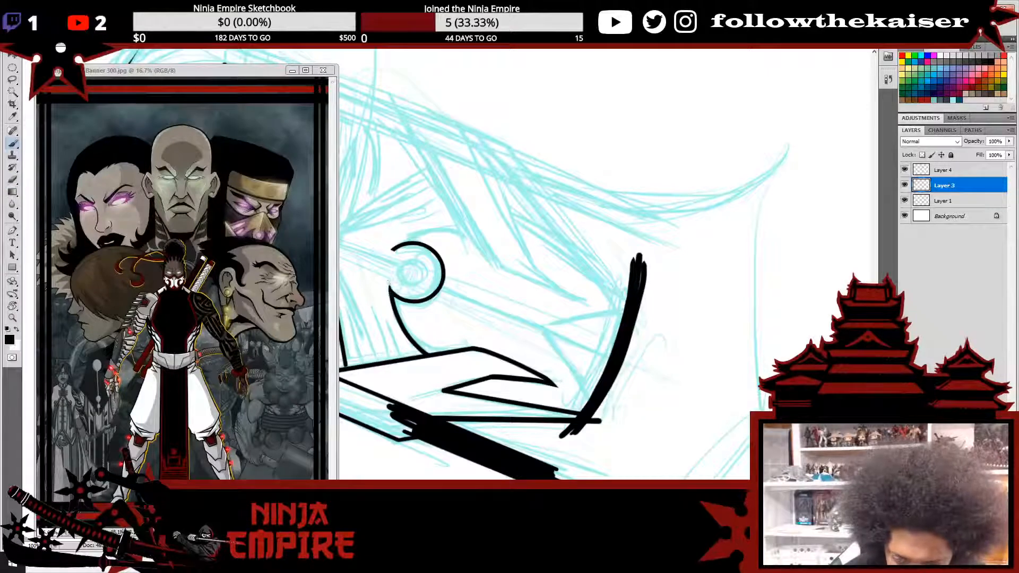
key(e)
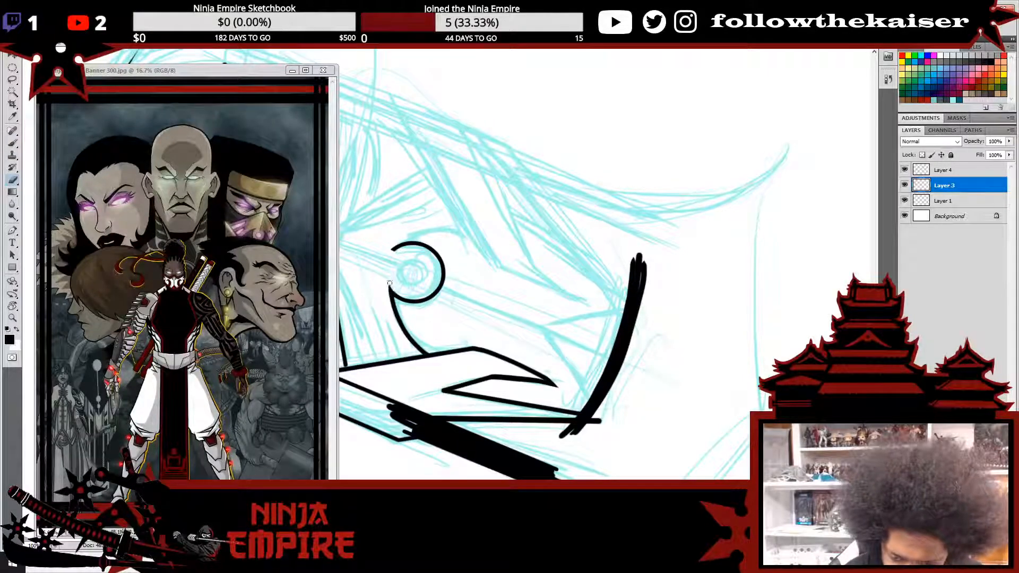
key(r)
drag(452, 270, 639, 218)
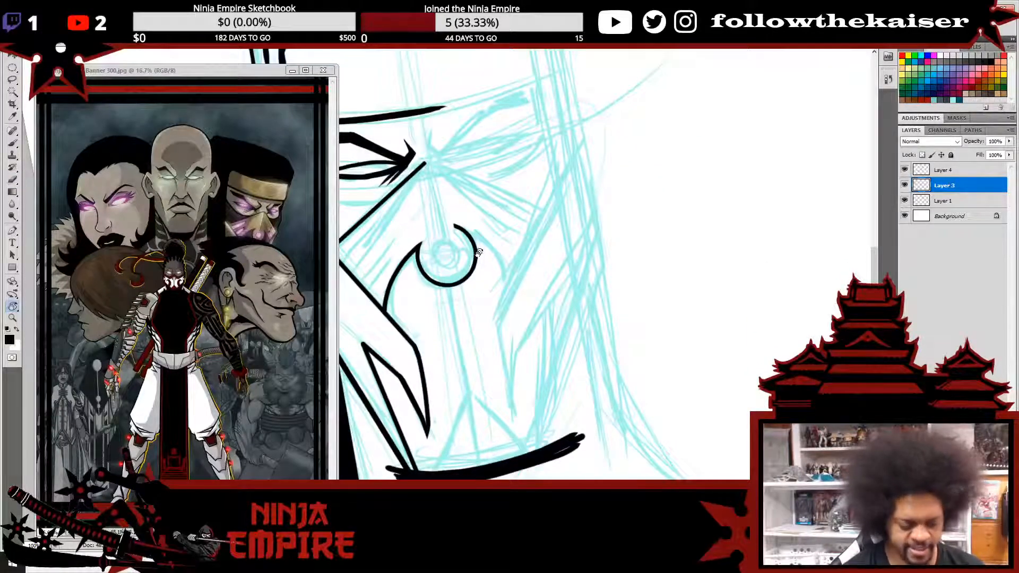
key(e)
mouse_move(454, 226)
mouse_down()
mouse_move(452, 248)
mouse_move(472, 206)
mouse_move(457, 247)
mouse_move(488, 225)
mouse_move(476, 254)
mouse_up()
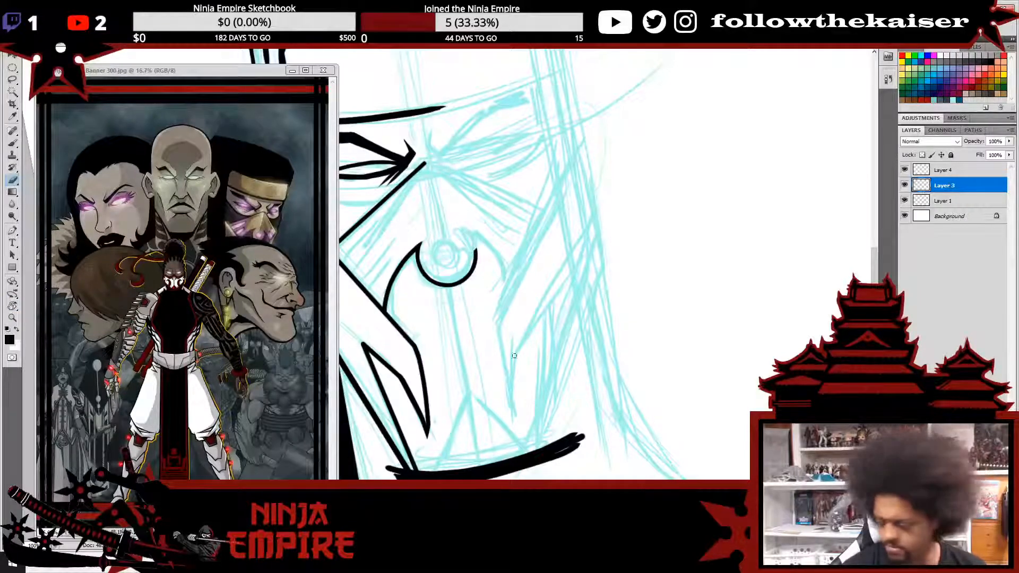
- Ink a straight diagonal from the sketched peak on the mask's centre line down to the chin edge
key(r)
mouse_move(519, 345)
mouse_down()
mouse_move(630, 232)
mouse_move(611, 244)
mouse_up()
drag(678, 259, 655, 234)
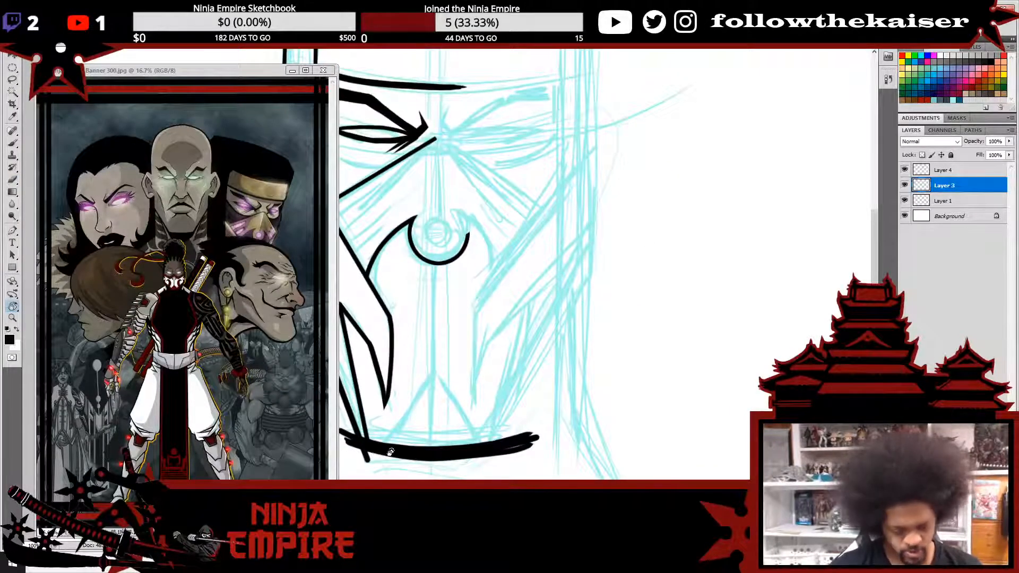
key(b)
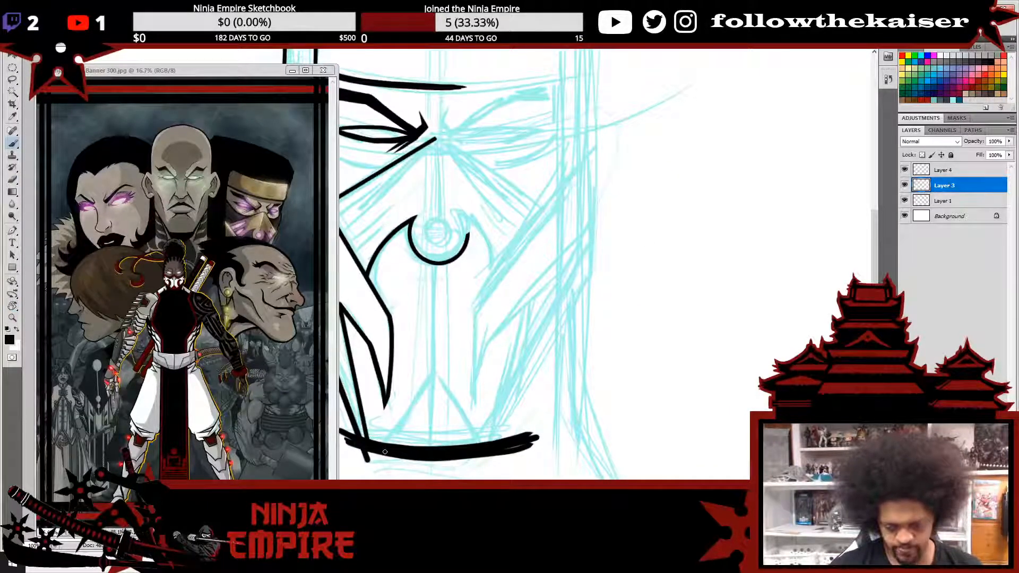
drag(435, 373, 390, 443)
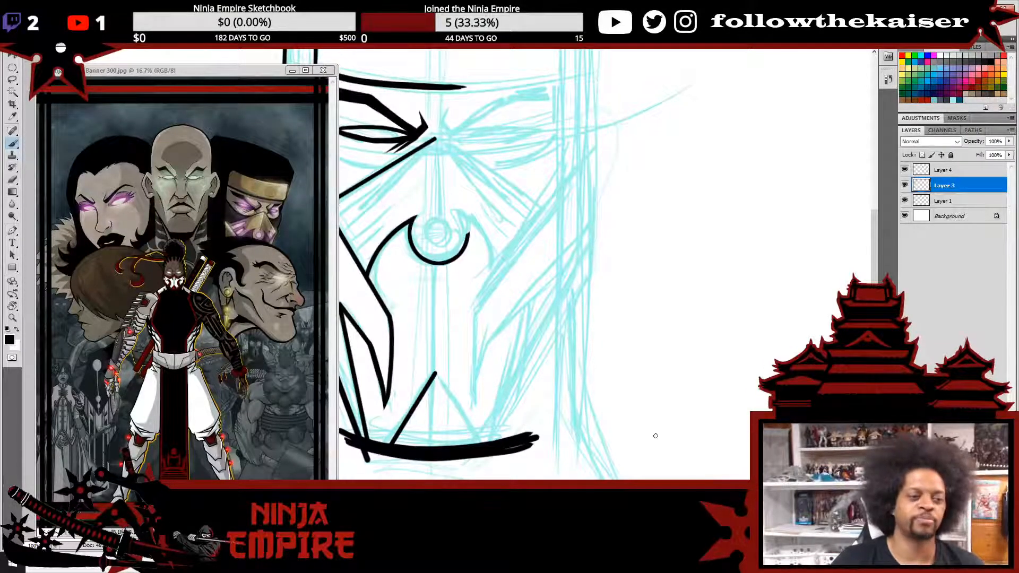
- Fill a small circular selection inside the nose piece with black, contract it by 7 pixels and clear its inside to form a ring
drag(589, 357, 660, 359)
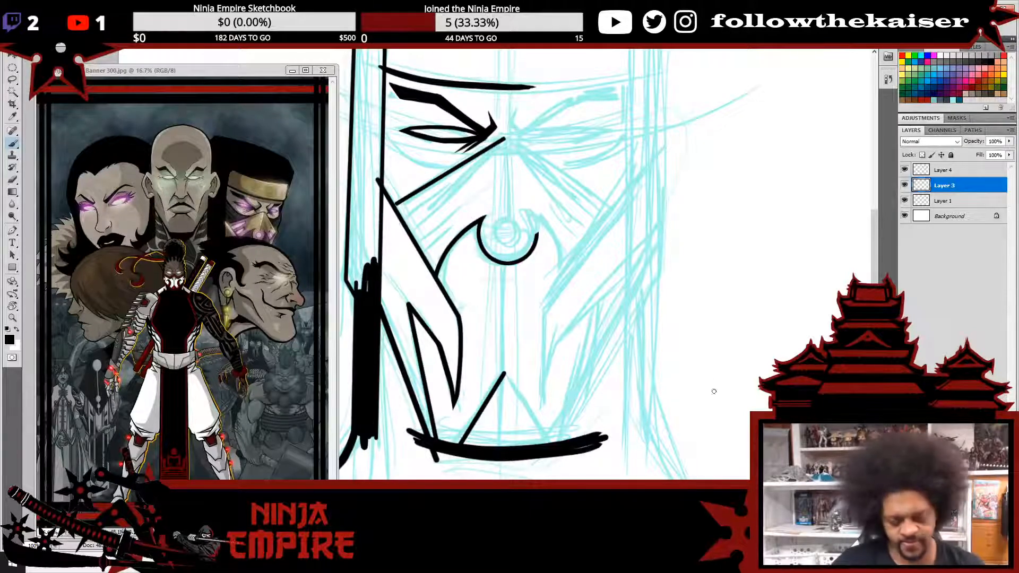
key(m)
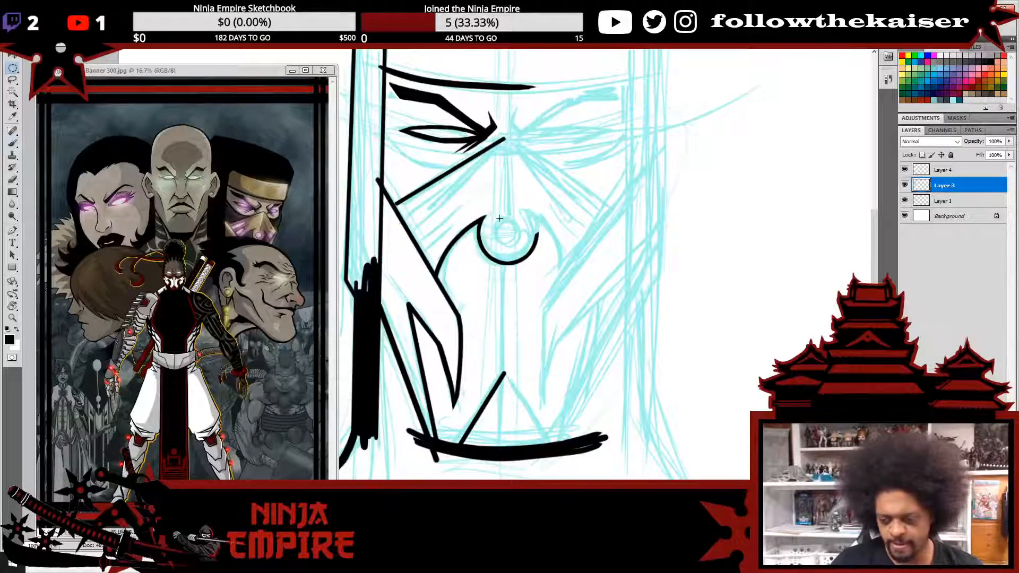
drag(520, 250, 523, 254)
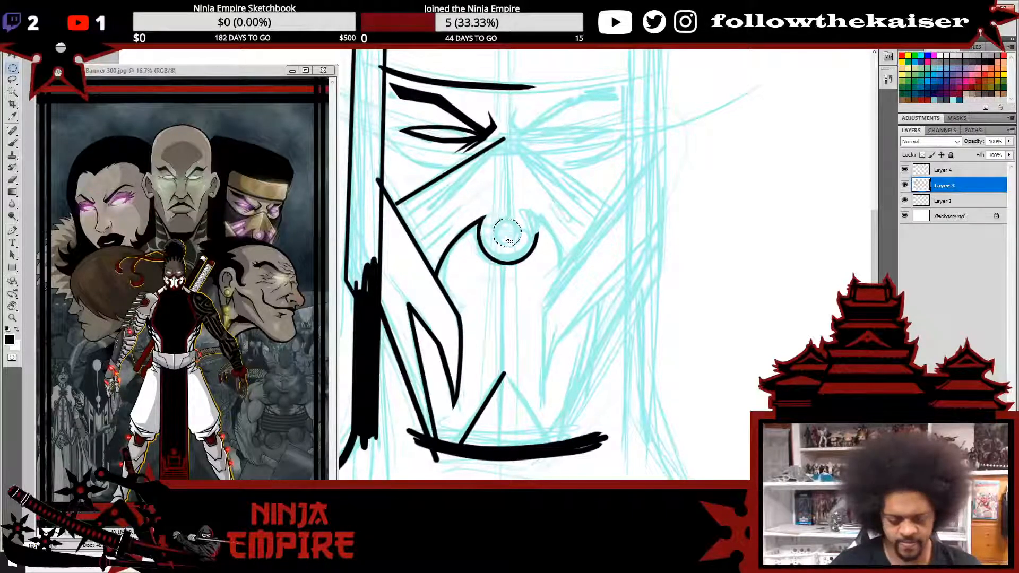
click(123, 9)
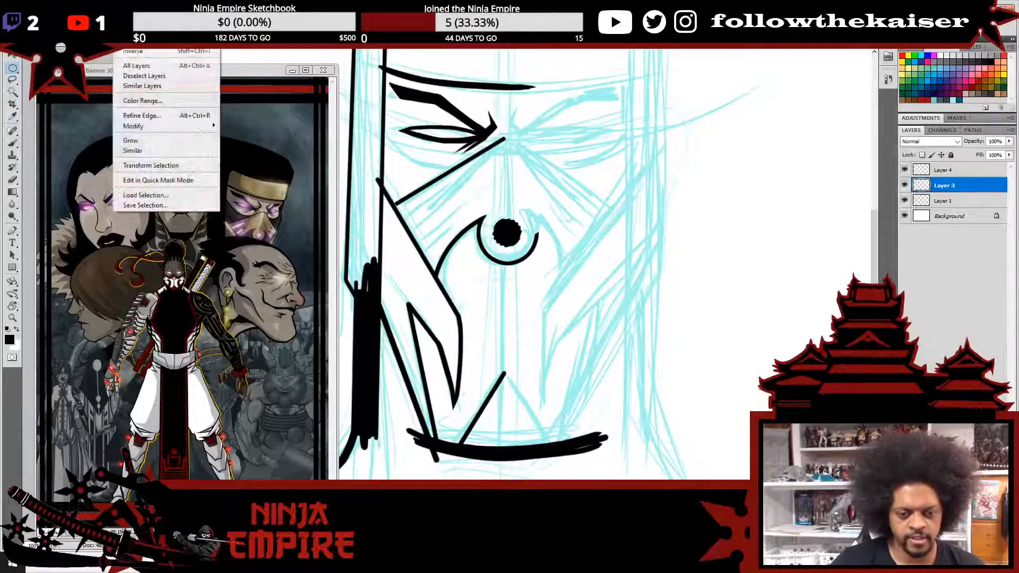
mouse_move(163, 128)
click(273, 158)
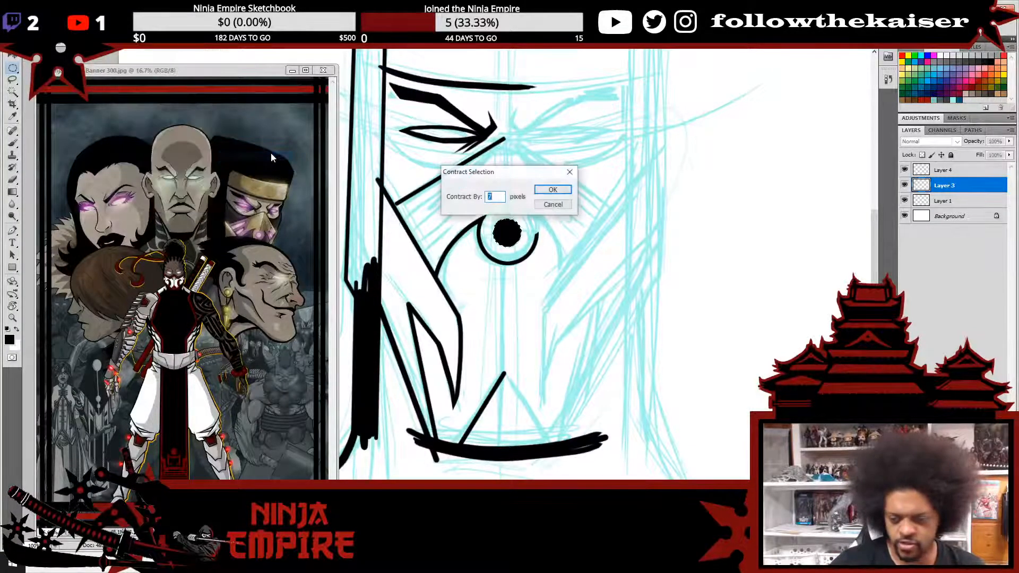
text(10)
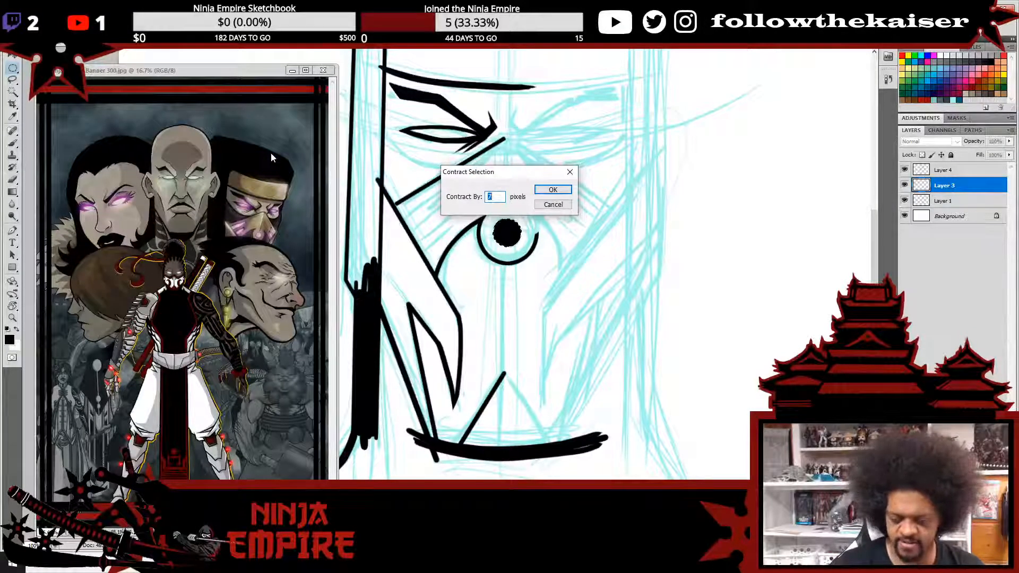
key(Return)
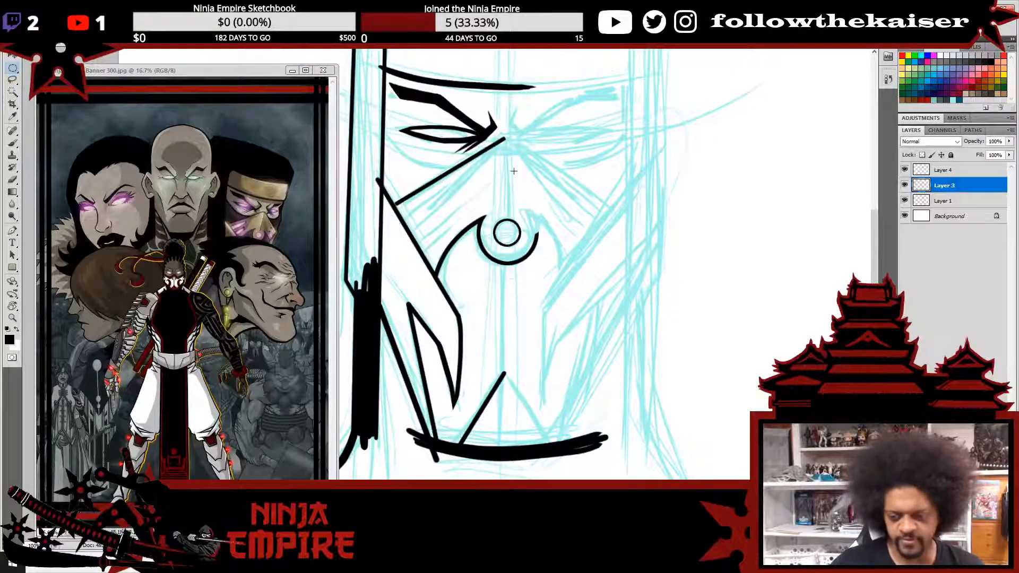
- Ink a curved line beneath the eye, from the mask's diagonal upper edge out past the hood's inner edge
scroll(507, 182, down, 2)
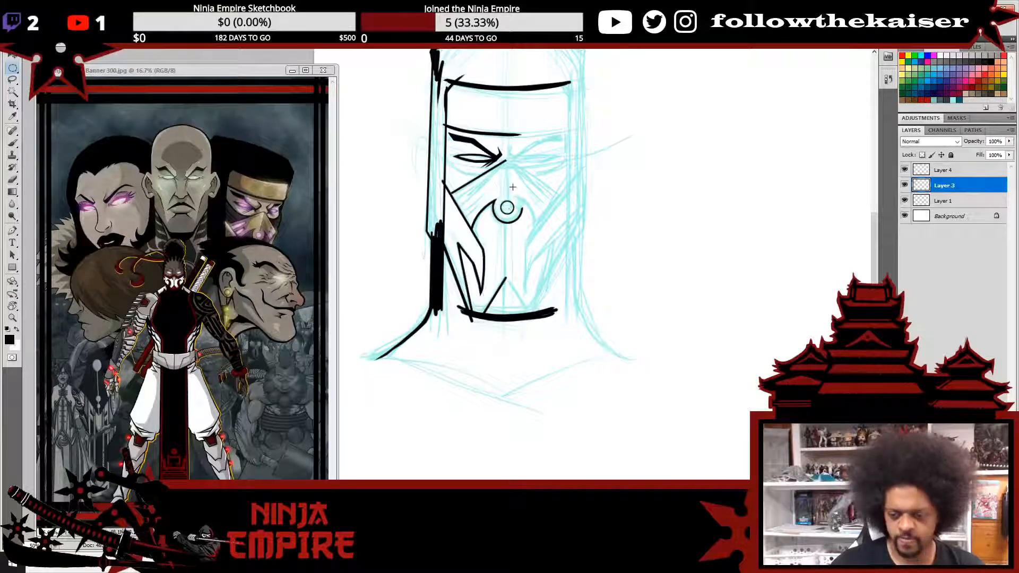
scroll(513, 187, up, 4)
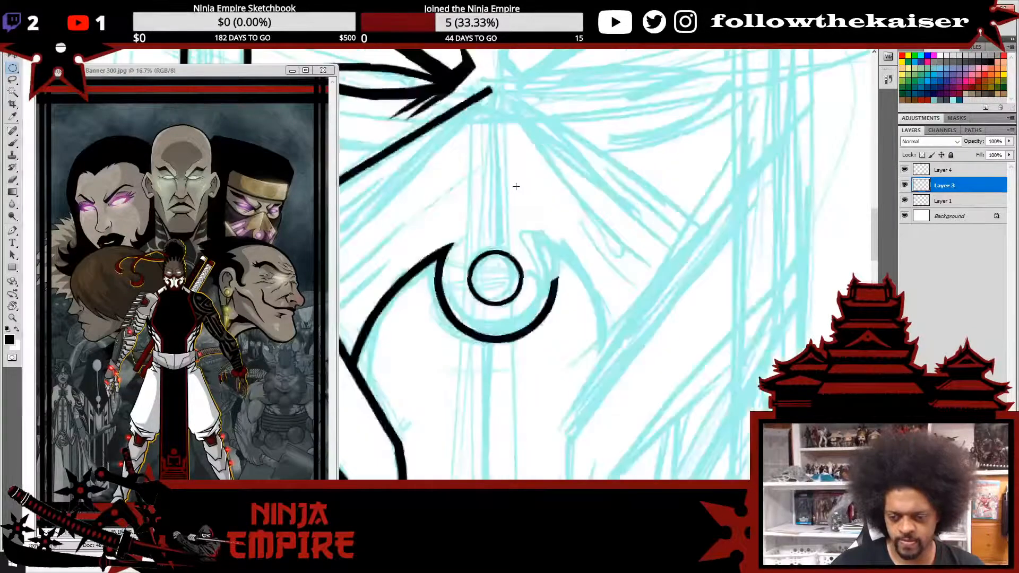
mouse_move(488, 182)
mouse_down()
mouse_move(735, 287)
mouse_move(530, 451)
mouse_move(546, 442)
mouse_move(485, 211)
mouse_up()
key(h)
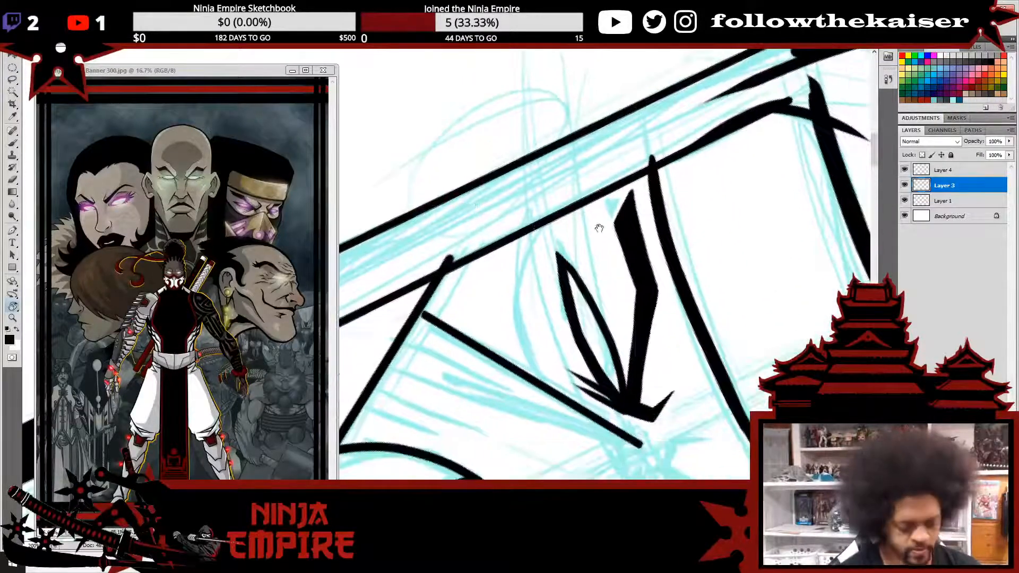
drag(598, 225, 670, 279)
key(b)
drag(605, 314, 568, 200)
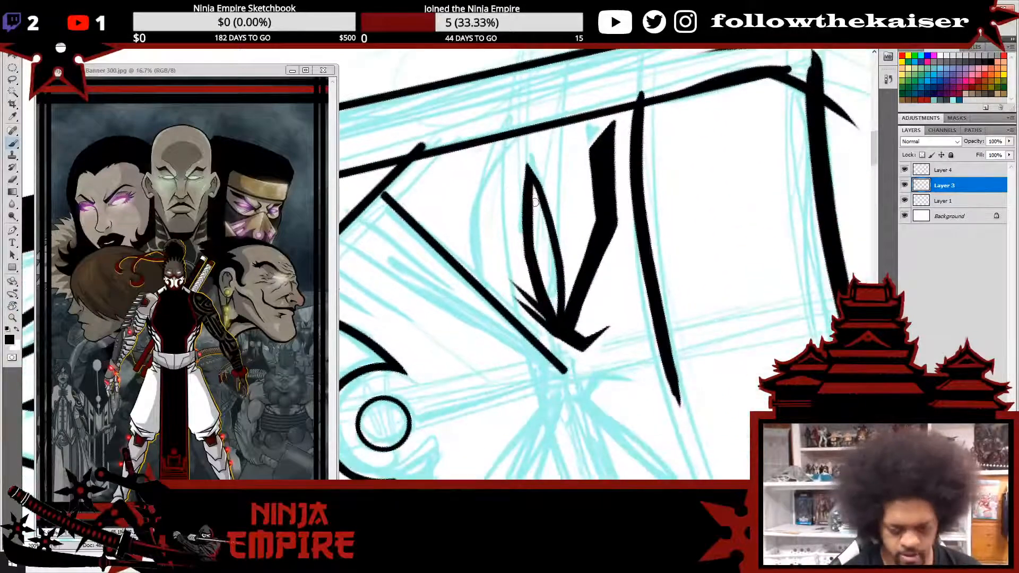
mouse_move(494, 298)
mouse_down()
mouse_move(475, 210)
mouse_move(557, 79)
mouse_up()
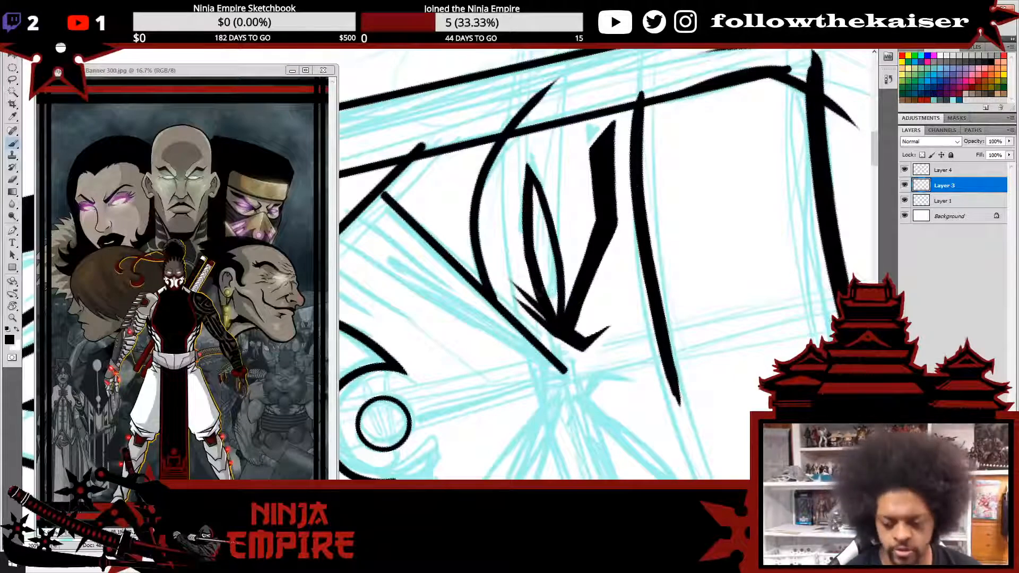
key(r)
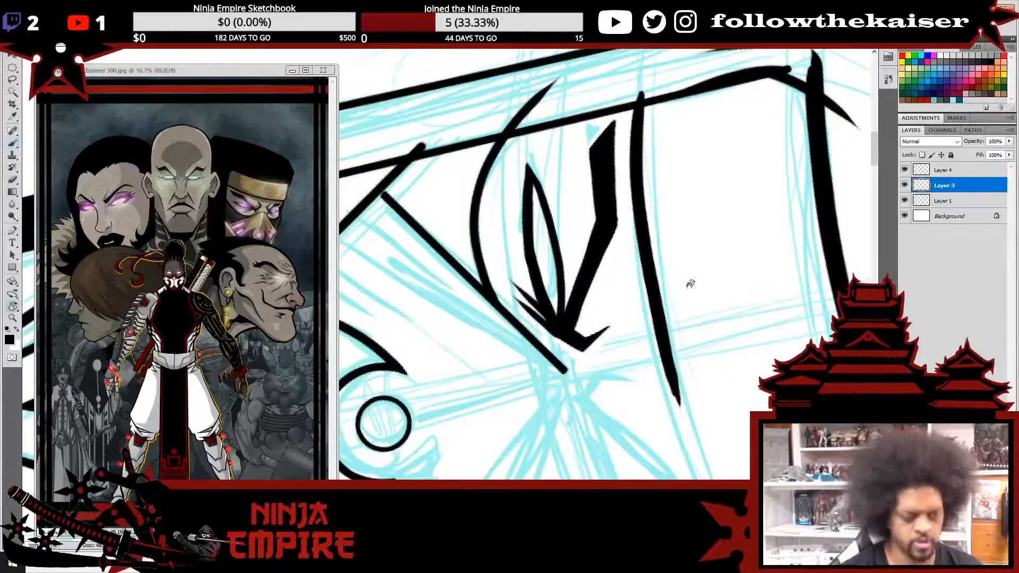
- Ink a narrow slanted bar below the mask's upper diagonal edge, closing its inner end with a short angled stroke
drag(690, 284, 413, 95)
drag(702, 254, 596, 333)
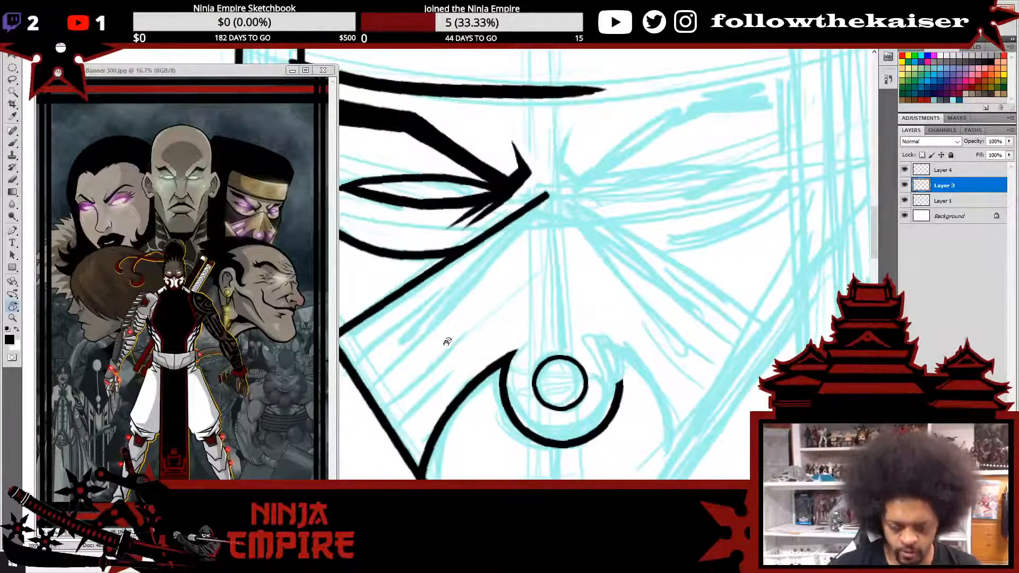
key(b)
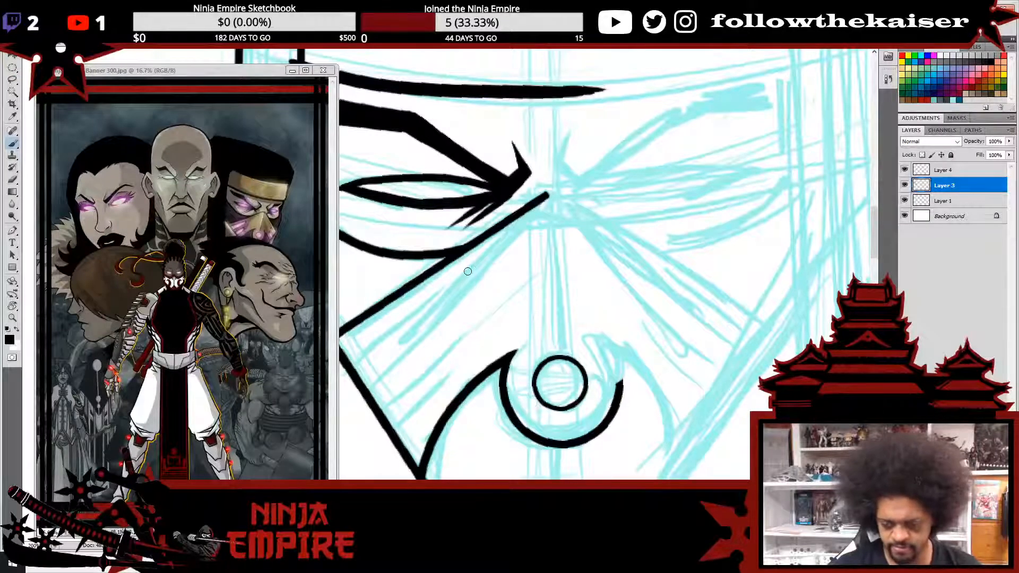
mouse_move(473, 271)
mouse_down()
mouse_move(350, 365)
mouse_move(431, 342)
mouse_move(462, 317)
mouse_move(473, 276)
mouse_move(460, 317)
mouse_up()
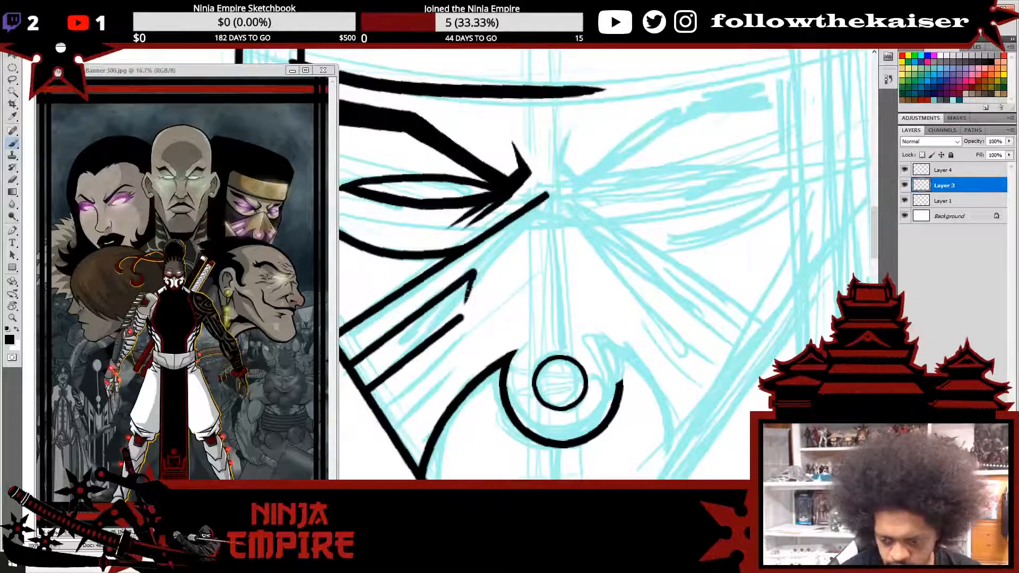
drag(471, 280, 461, 317)
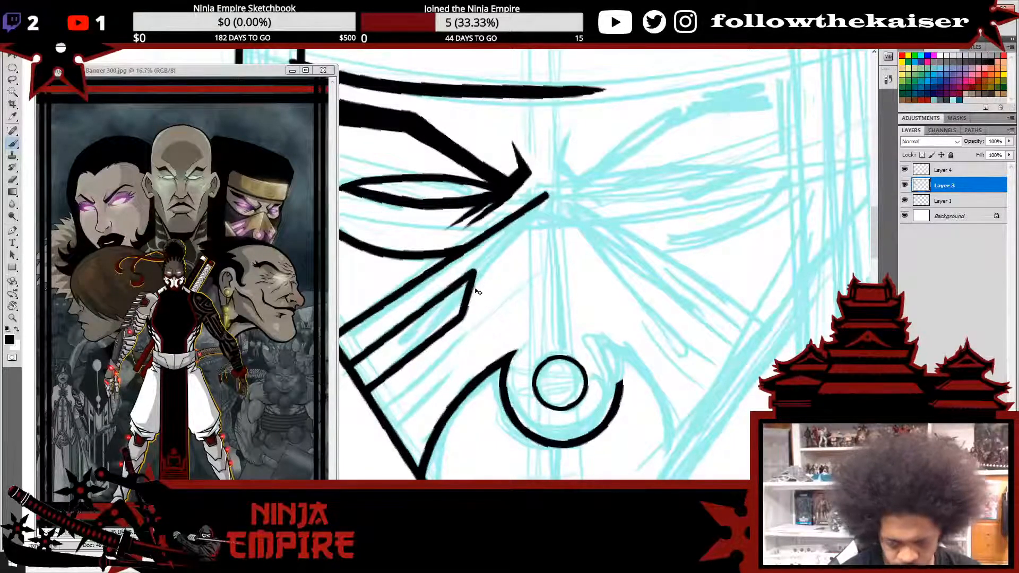
key(ctrl+z)
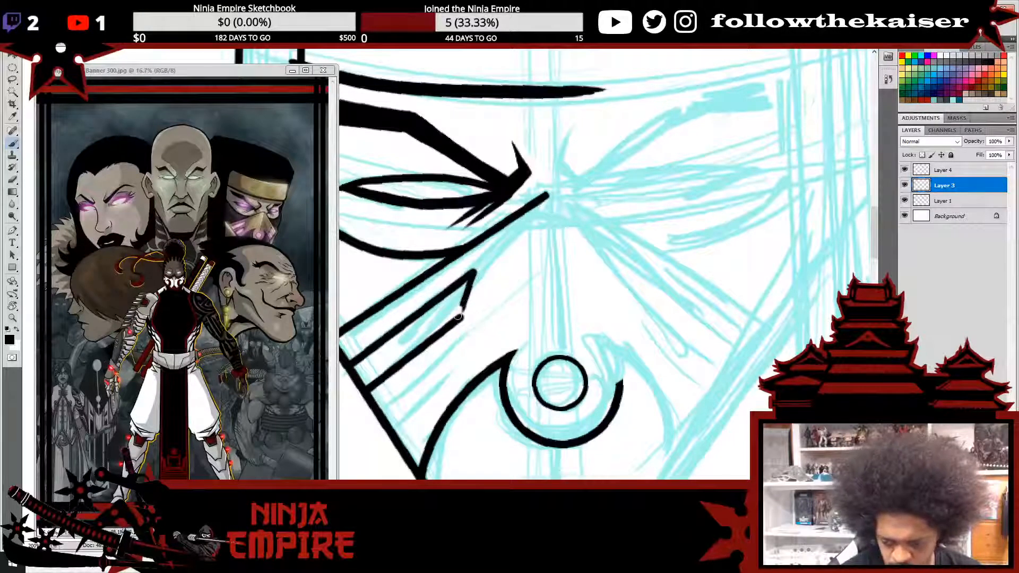
drag(458, 317, 466, 305)
key(e)
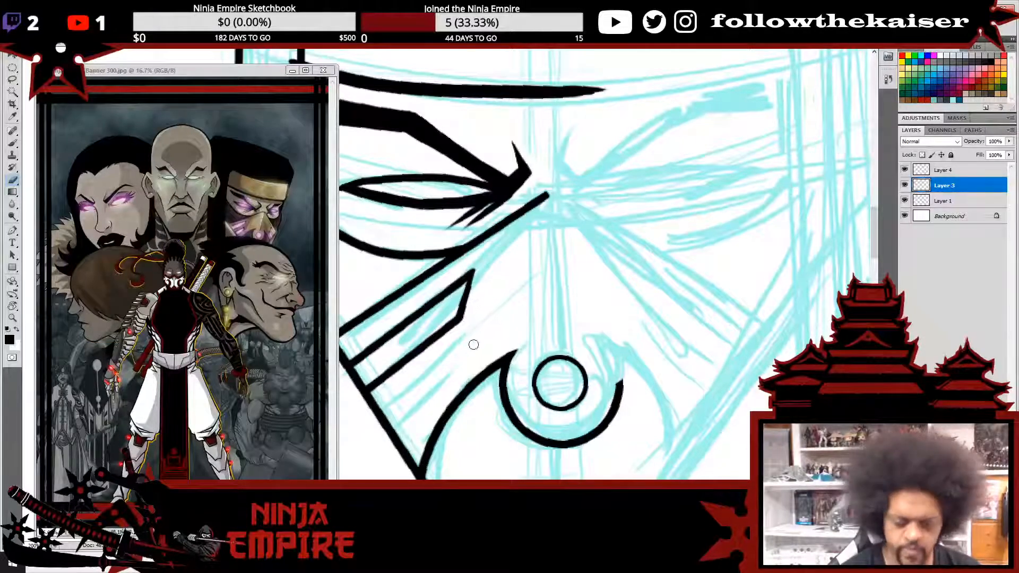
- Duplicate the slanted bar onto its own layer, scale the copy smaller and place it directly beneath the original
key(l)
mouse_move(478, 311)
mouse_down()
mouse_move(390, 398)
mouse_move(345, 372)
mouse_move(375, 324)
mouse_move(478, 248)
mouse_move(455, 365)
mouse_up()
key(ctrl+j)
key(v)
key(ctrl+t)
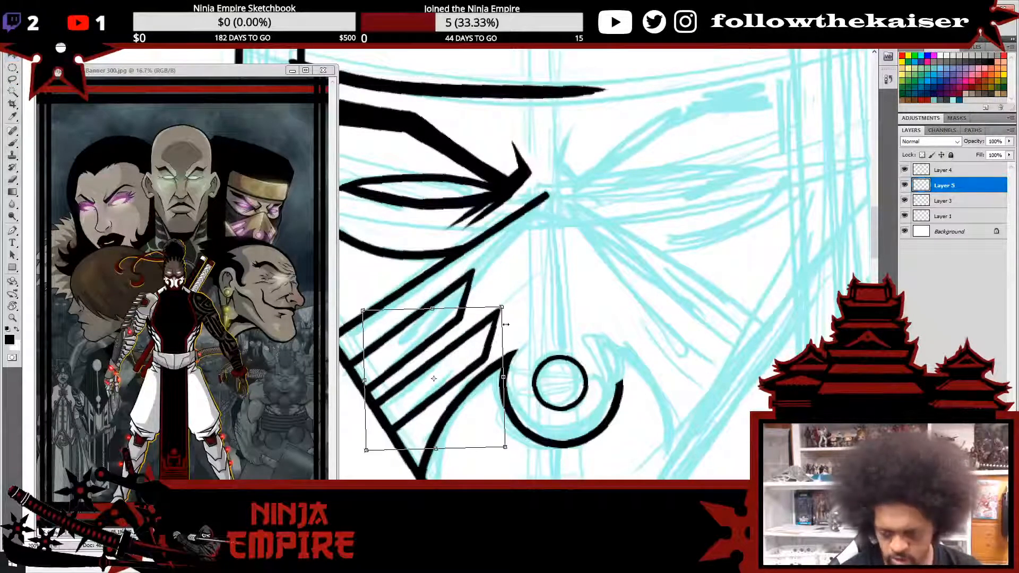
drag(505, 391, 463, 395)
drag(406, 308, 412, 336)
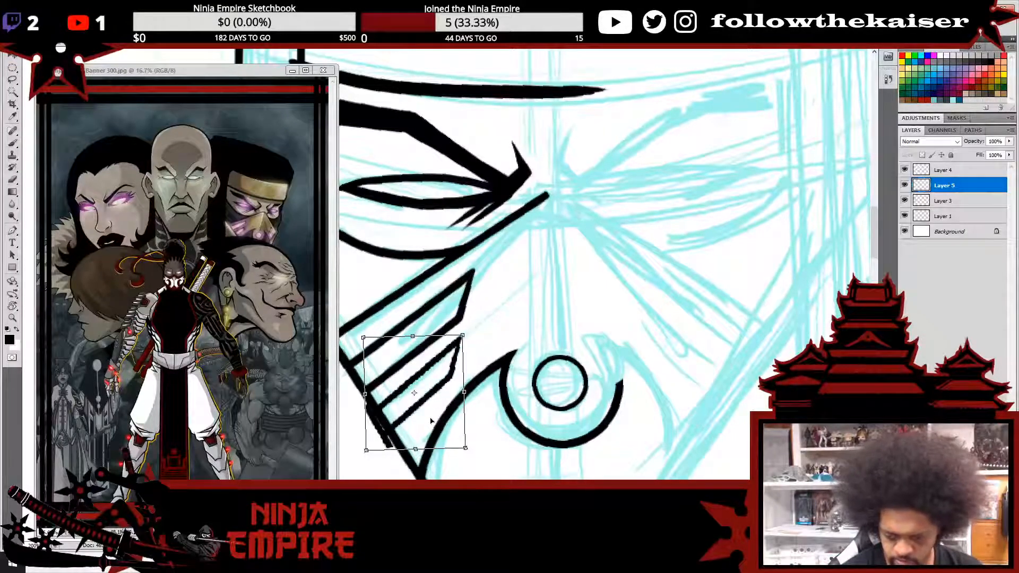
drag(447, 403, 450, 407)
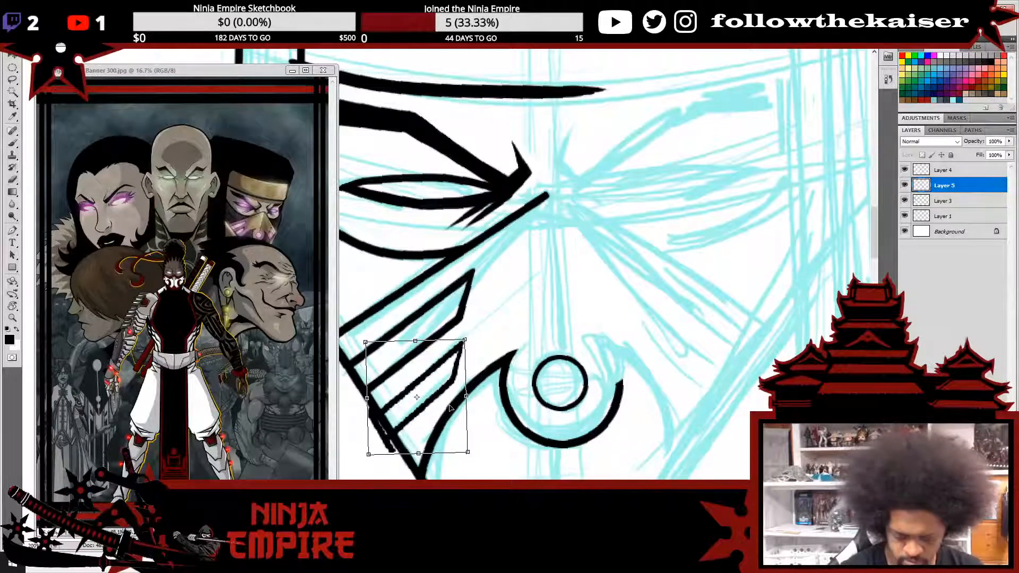
key(Return)
key(b)
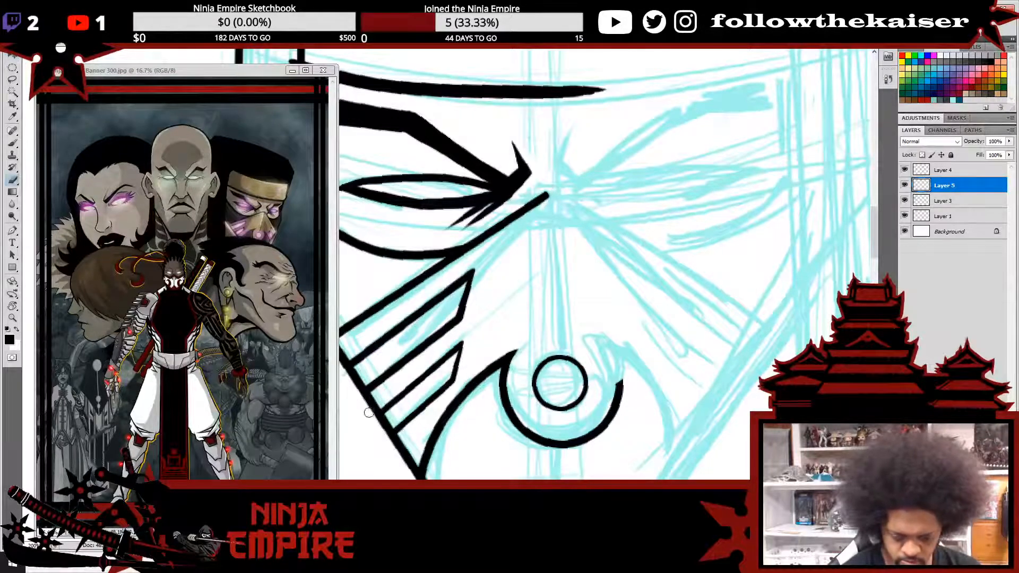
- Merge the separate ink layers down into a single Layer 3 above the cyan sketch and check it by toggling its visibility
alt+click(526, 314)
alt+click(528, 313)
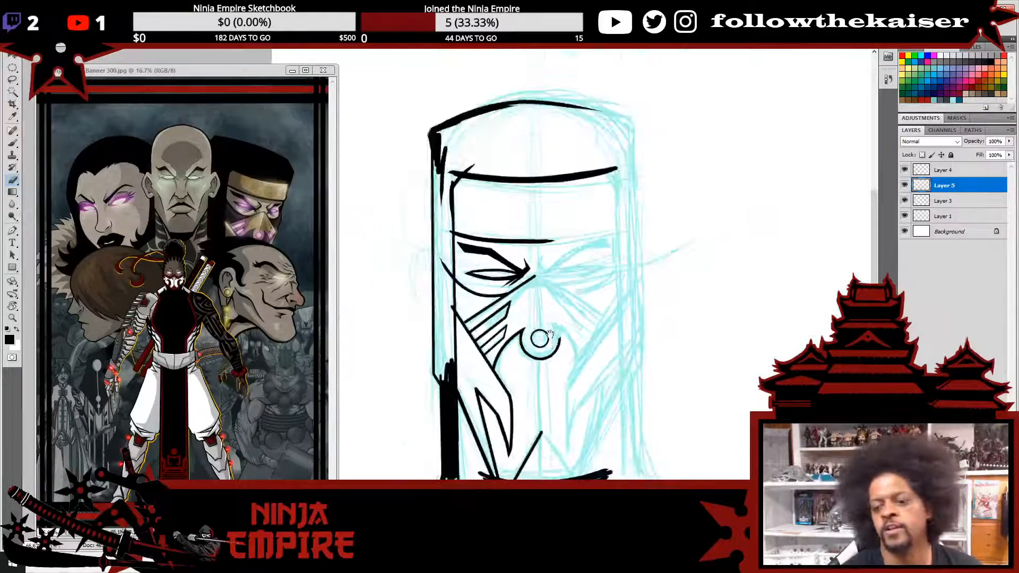
drag(597, 330, 587, 266)
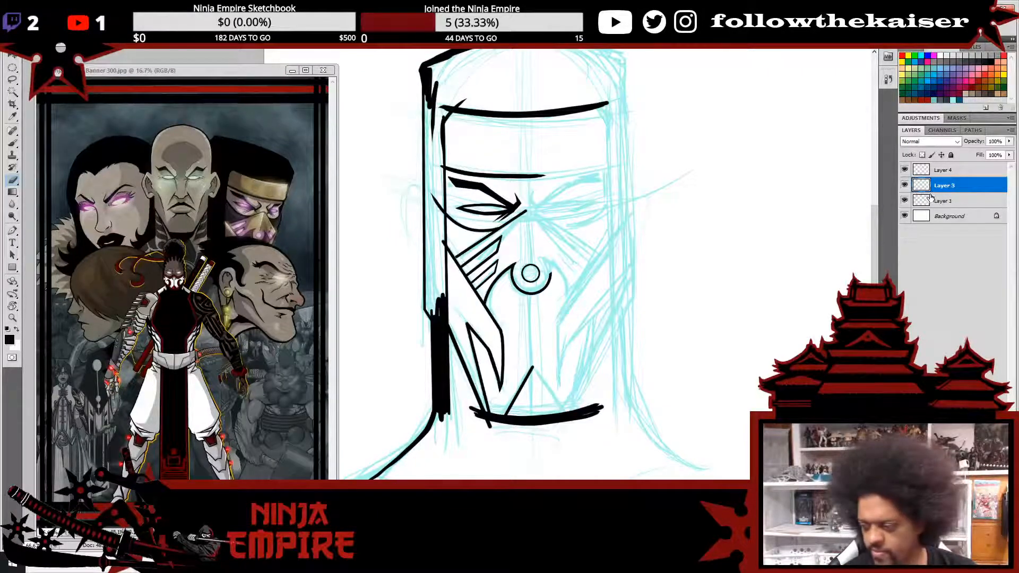
click(938, 173)
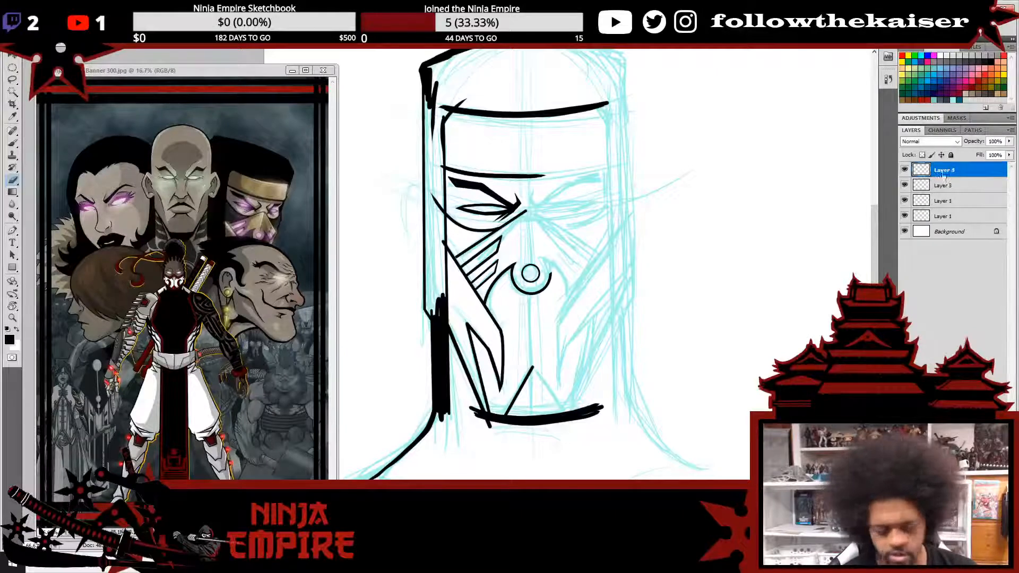
key(ctrl+e)
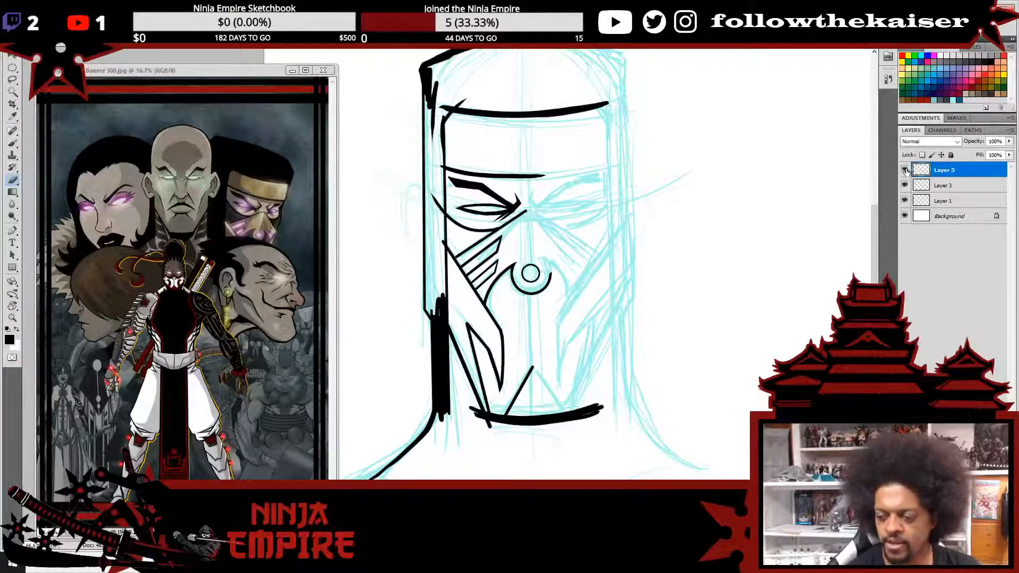
key(ctrl+e)
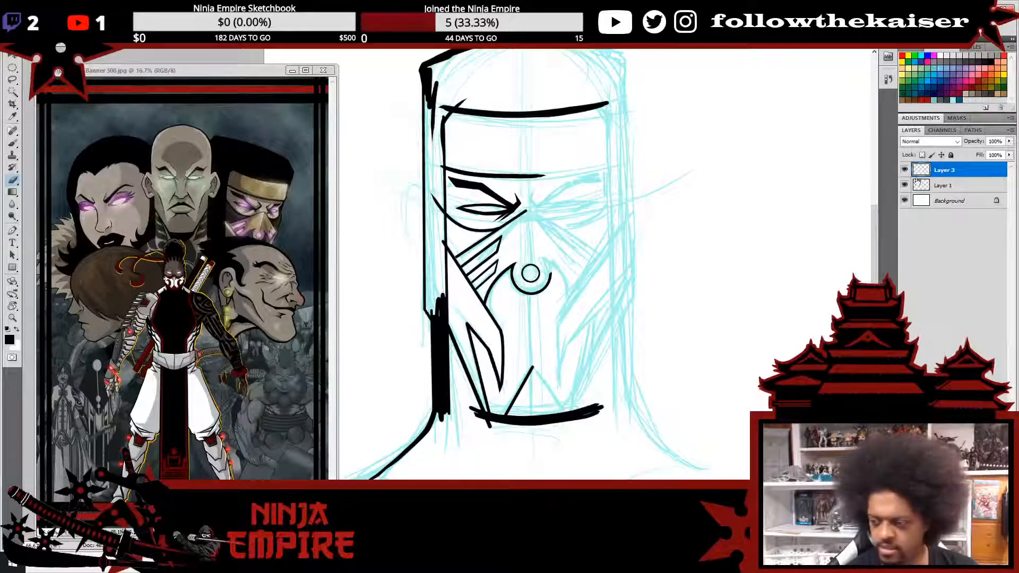
click(905, 170)
click(905, 170)
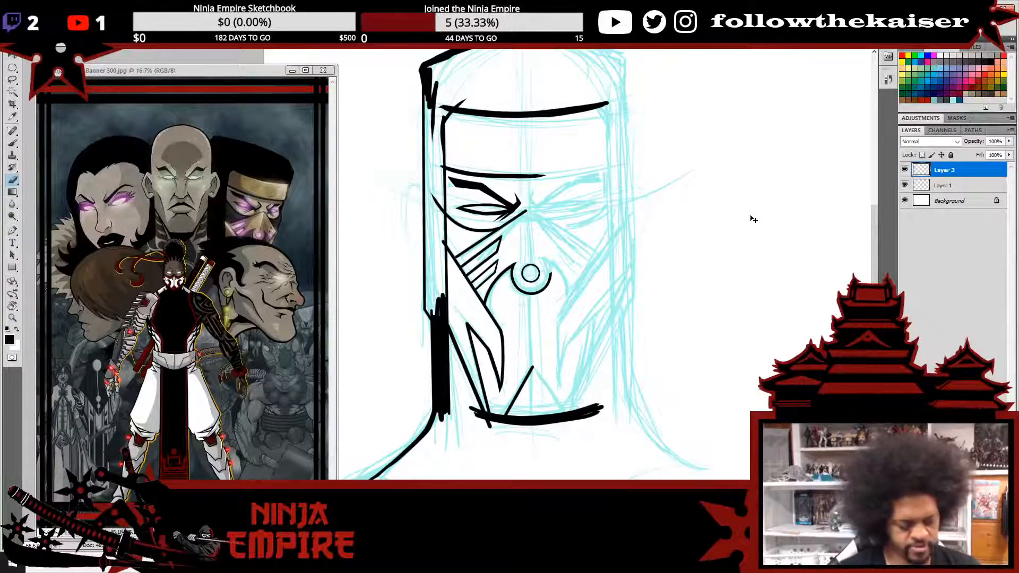
- Add a new layer above Layer 3 and try to flip it horizontally
key(ctrl+shift+alt+n)
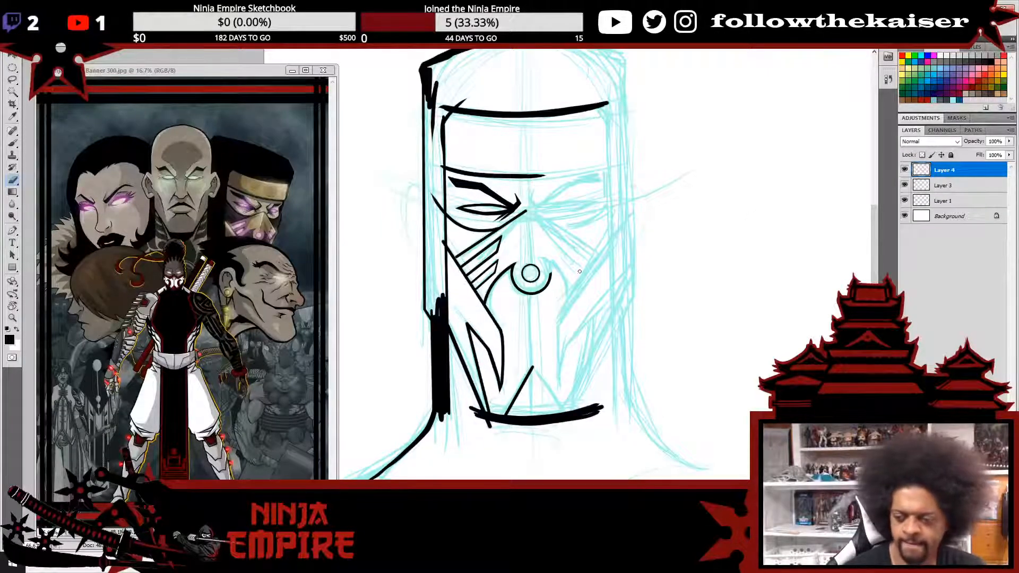
click(70, 10)
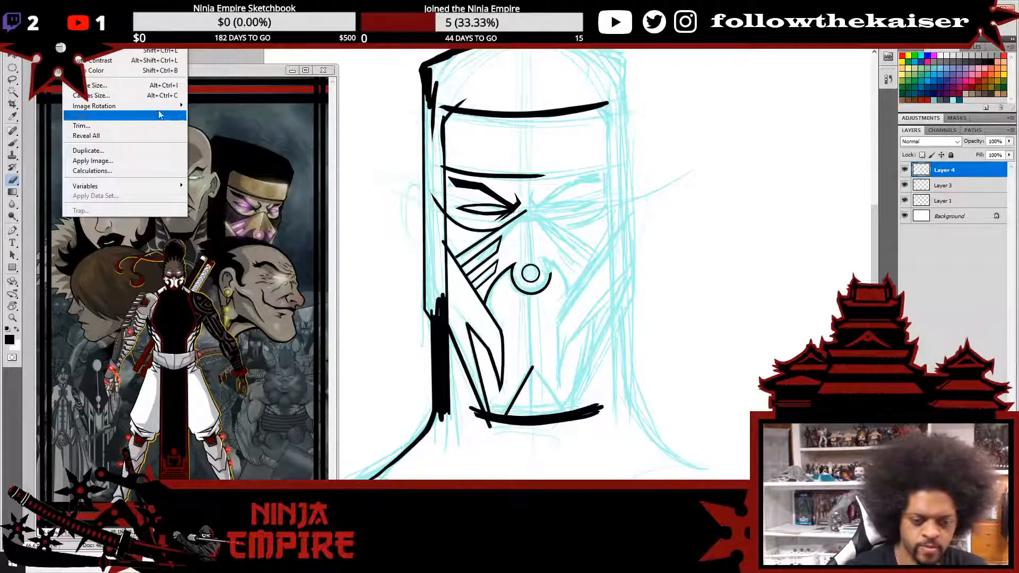
mouse_move(51, 10)
mouse_move(139, 218)
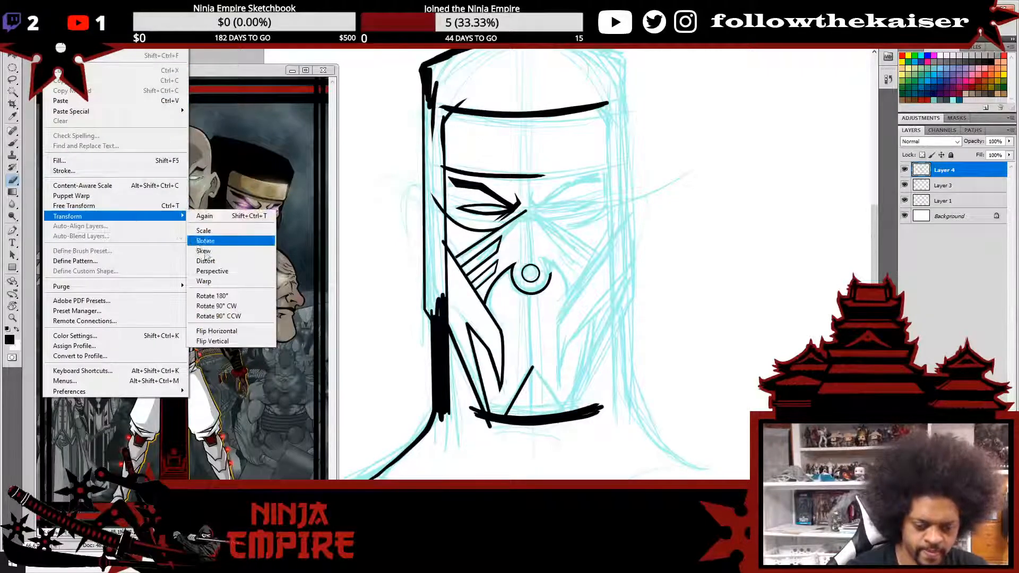
click(231, 329)
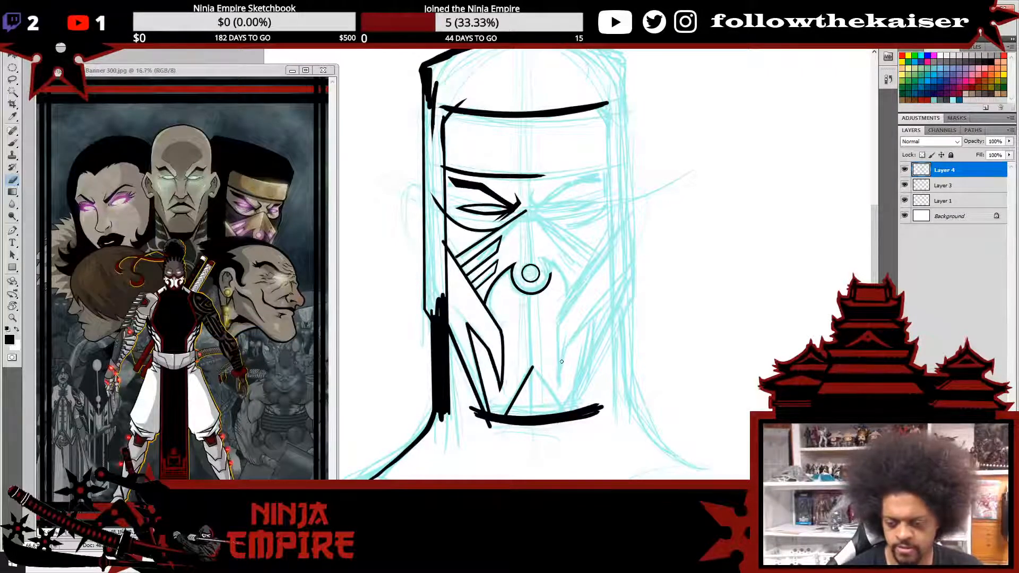
key(v)
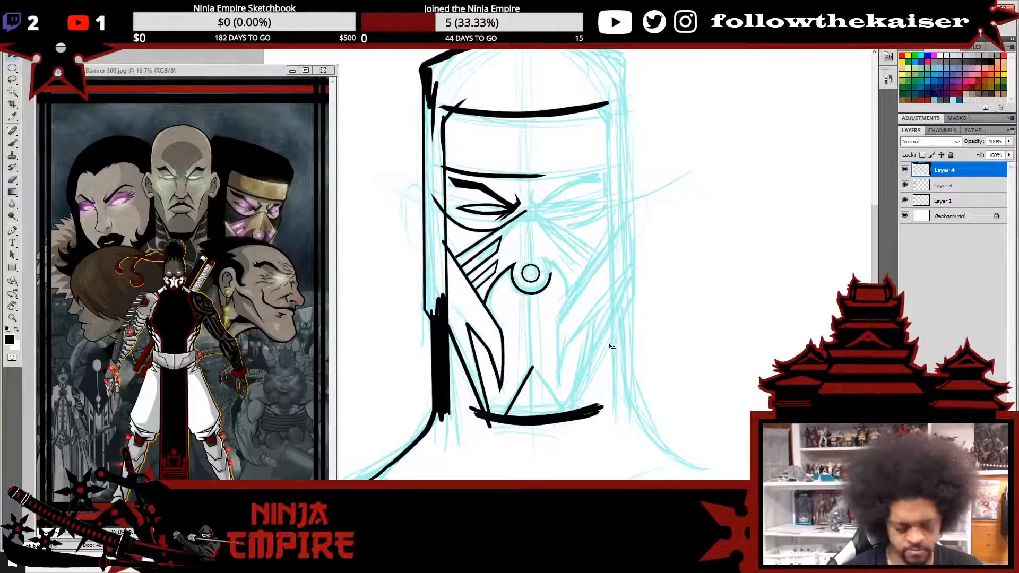
scroll(611, 349, down, 1)
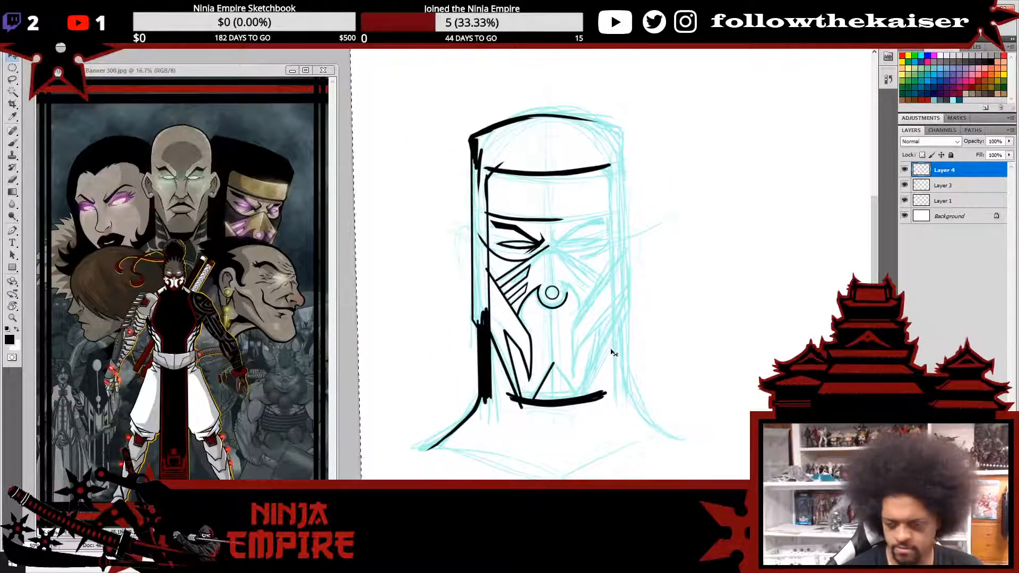
click(904, 170)
click(904, 170)
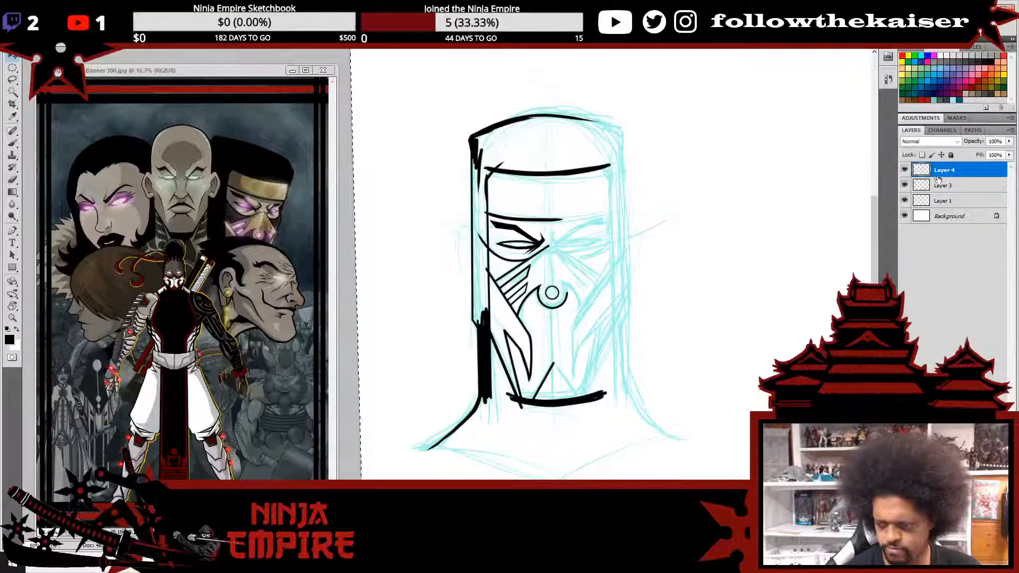
click(904, 185)
click(904, 185)
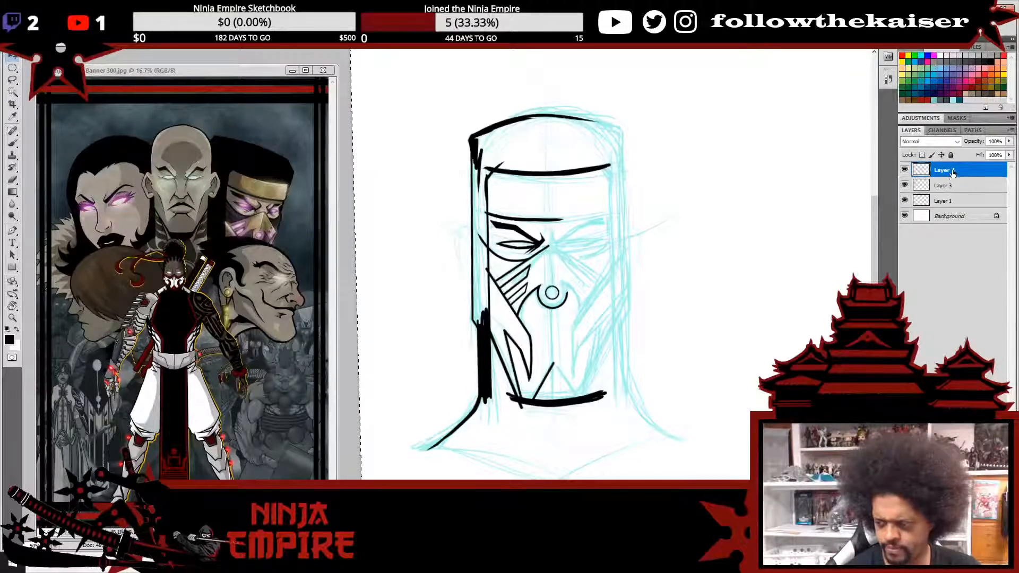
key(Delete)
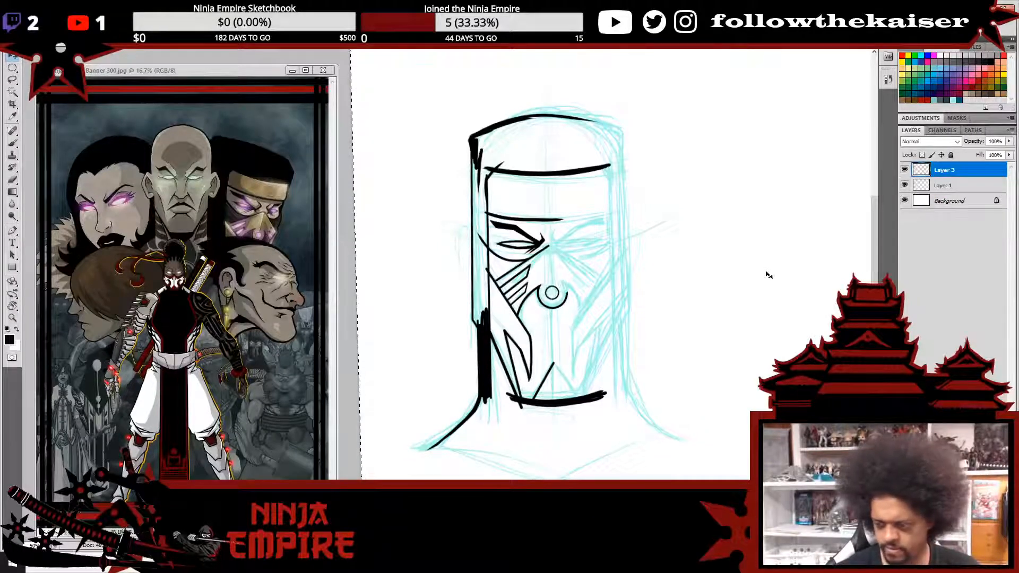
key(ctrl+z)
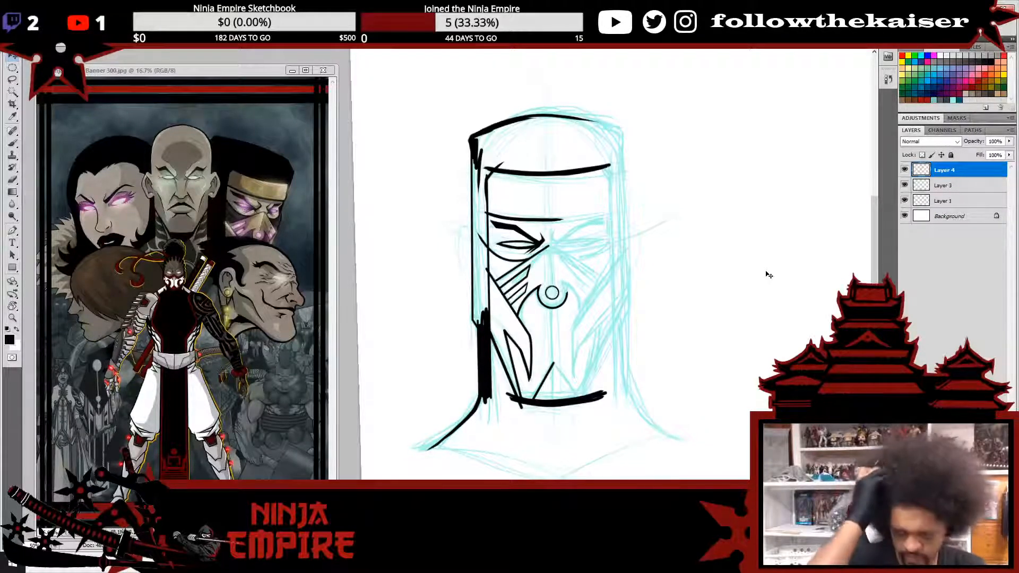
- Try once more to flip Layer 4 horizontally
click(68, 7)
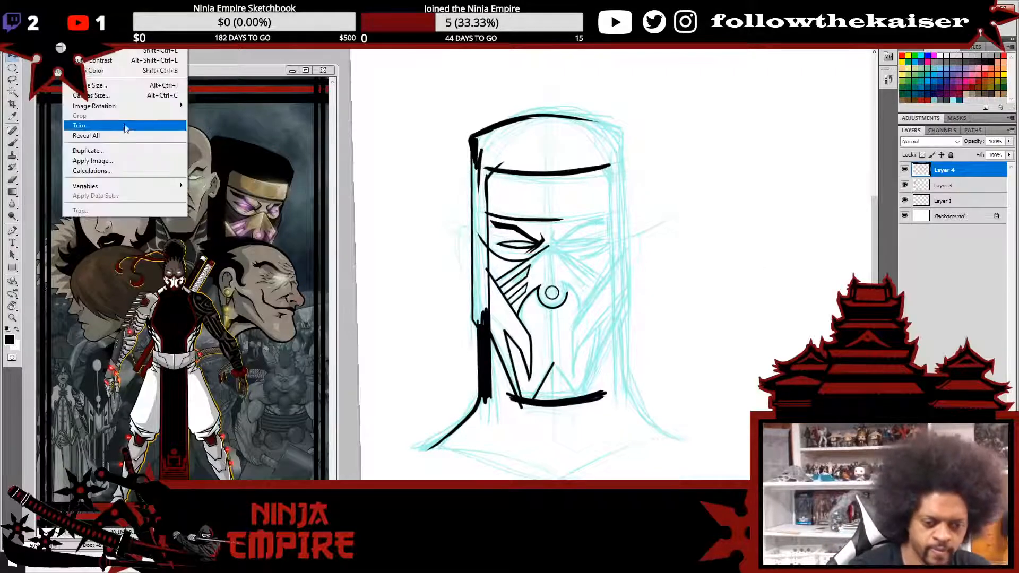
mouse_move(50, 8)
mouse_move(166, 218)
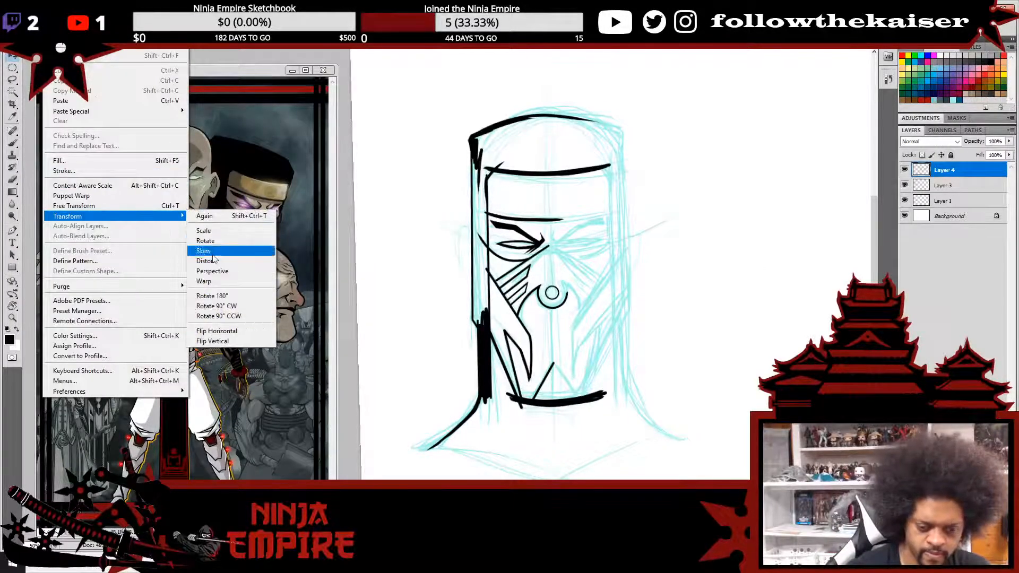
click(237, 332)
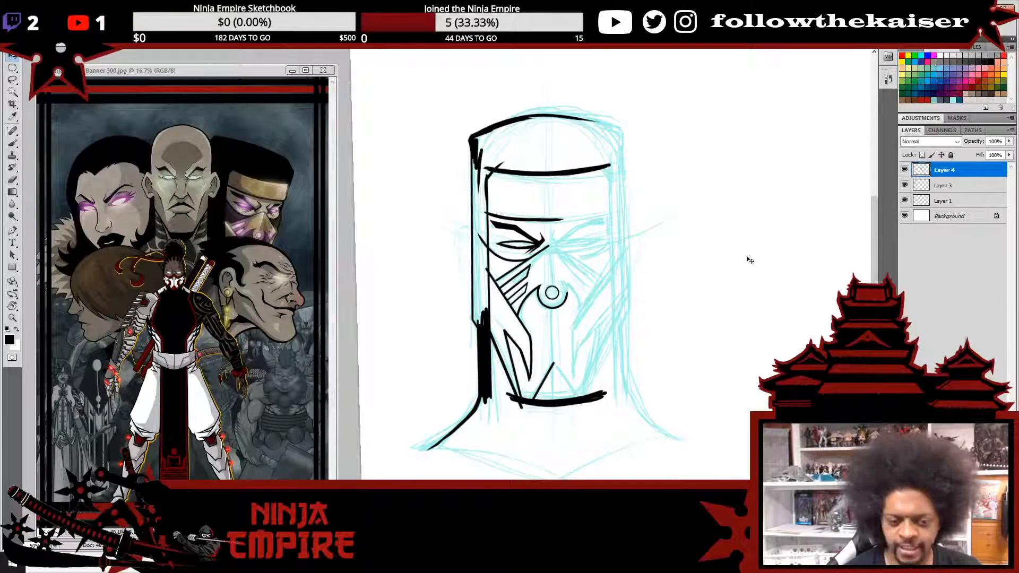
- Hide Layer 4 and copy the entire contents of Layer 3 onto a new layer
click(904, 170)
click(904, 185)
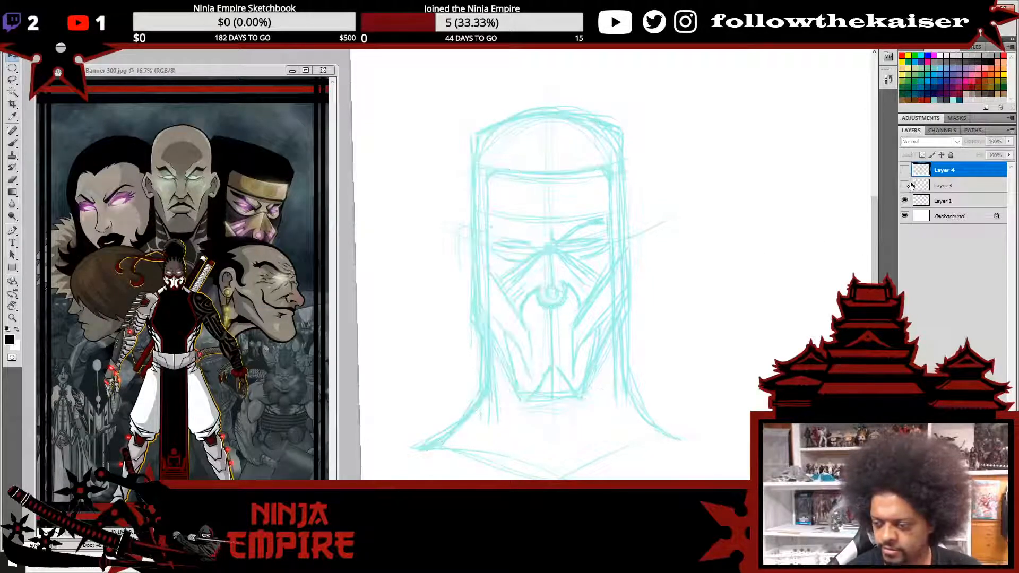
click(905, 186)
click(952, 186)
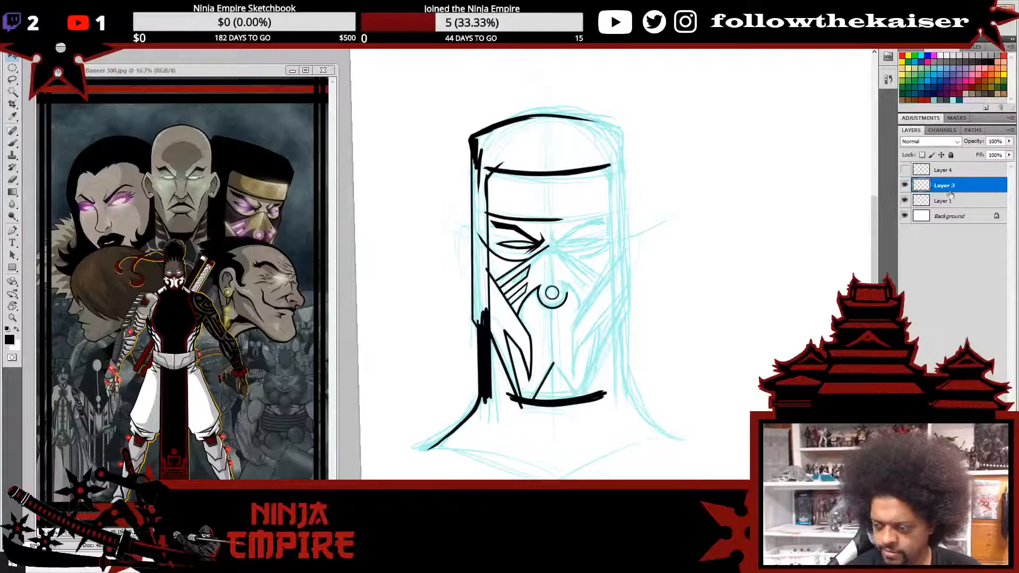
key(ctrl+a)
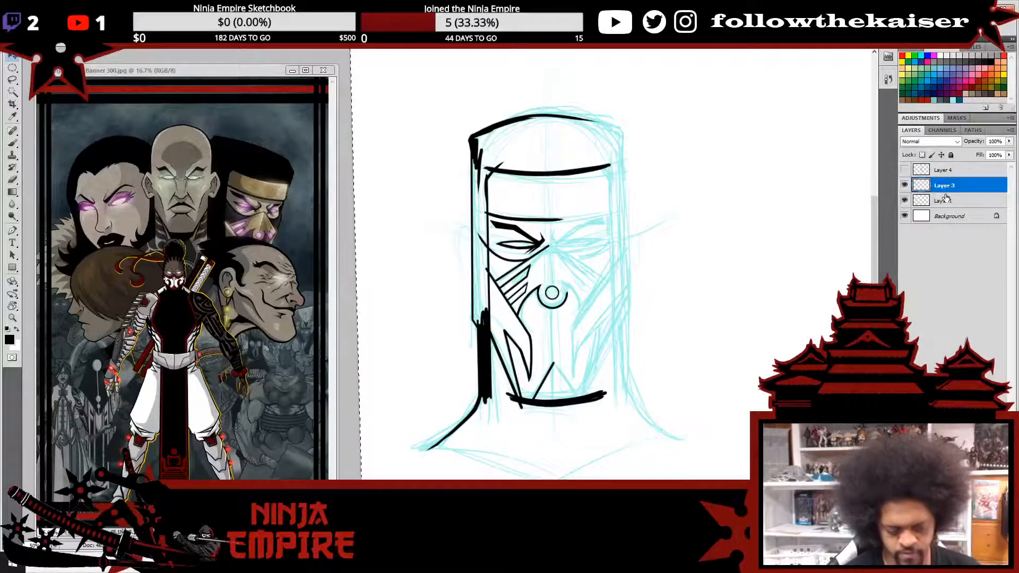
key(ctrl+j)
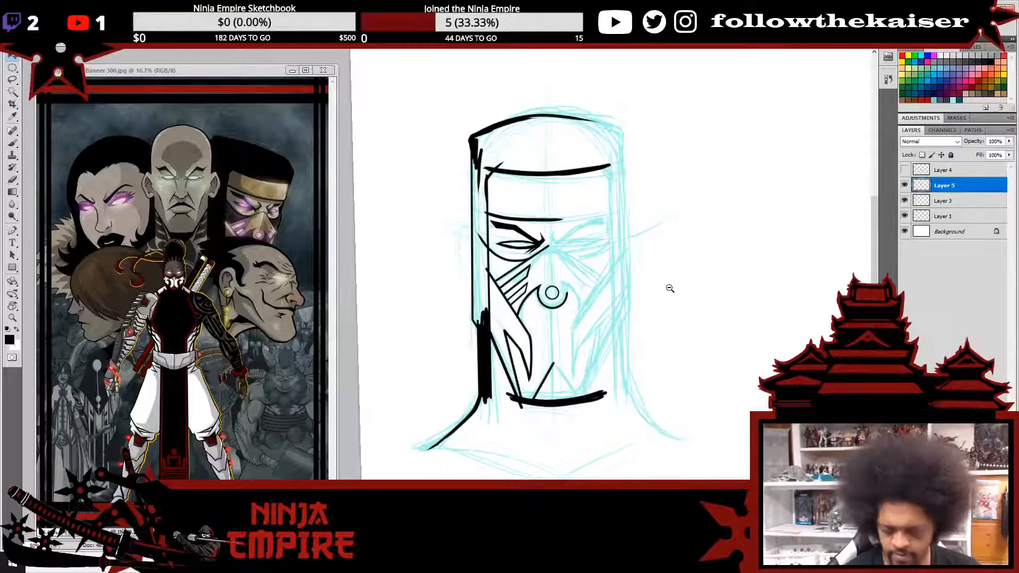
- Hide the duplicated ink layer, Layer 3 and Layer 1 so that only the Background is shown
key(ctrl+minus)
key(ctrl+minus)
key(ctrl+minus)
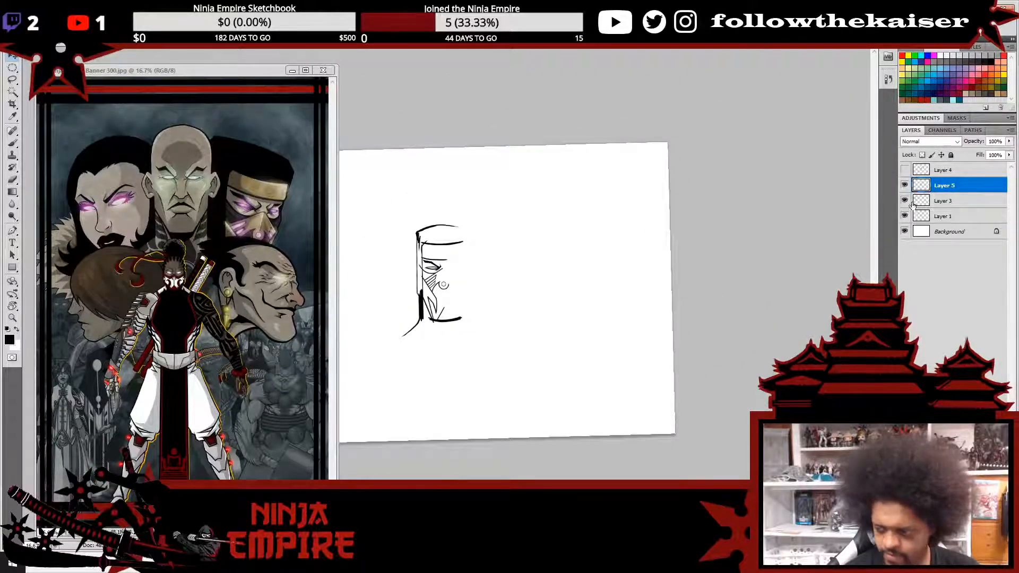
click(905, 200)
click(904, 184)
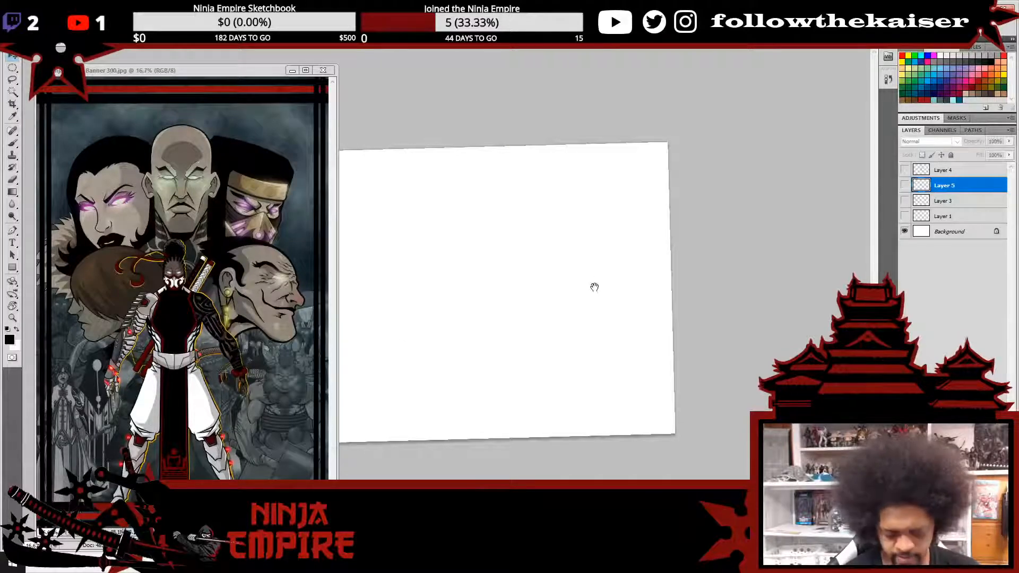
- Toggle the visibility of Layers 1, 3, 5 and 4 to compare what each contains
click(904, 216)
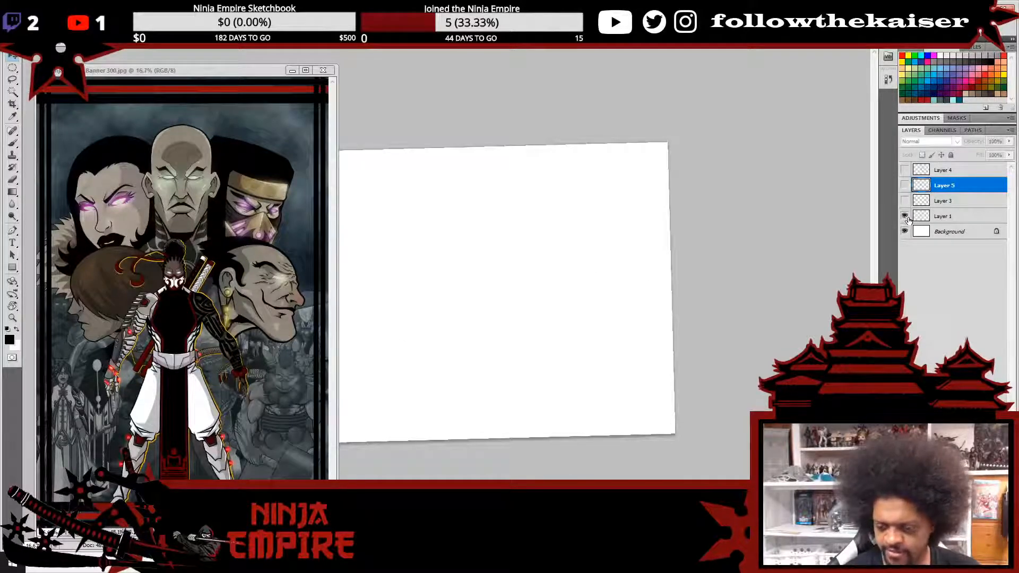
click(905, 200)
click(905, 185)
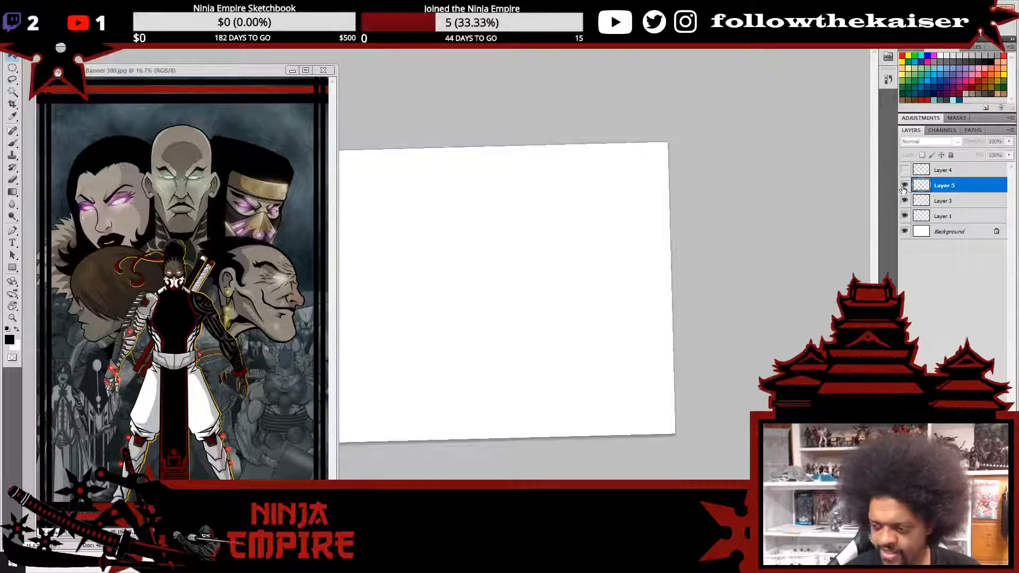
click(904, 170)
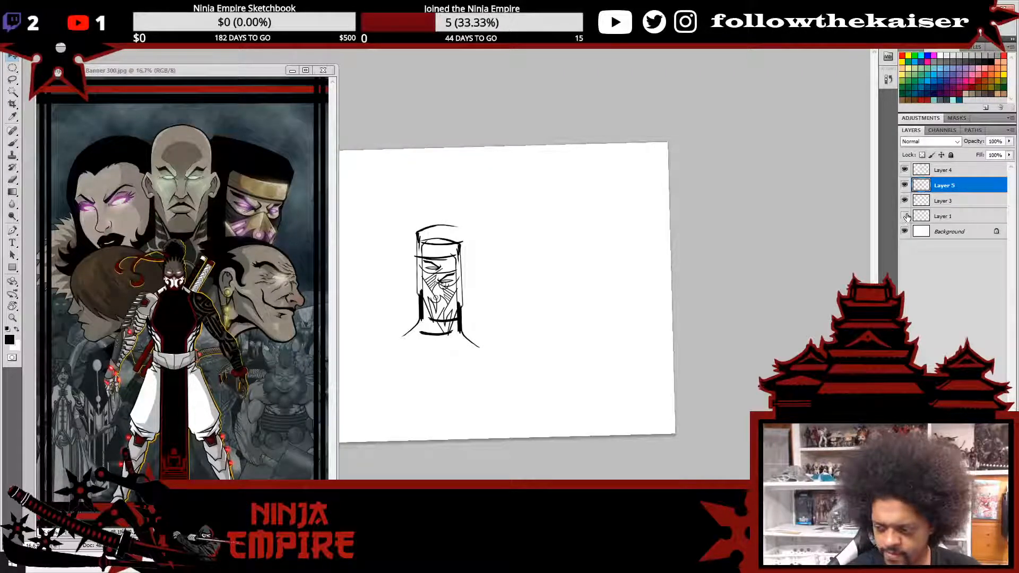
drag(905, 200, 904, 170)
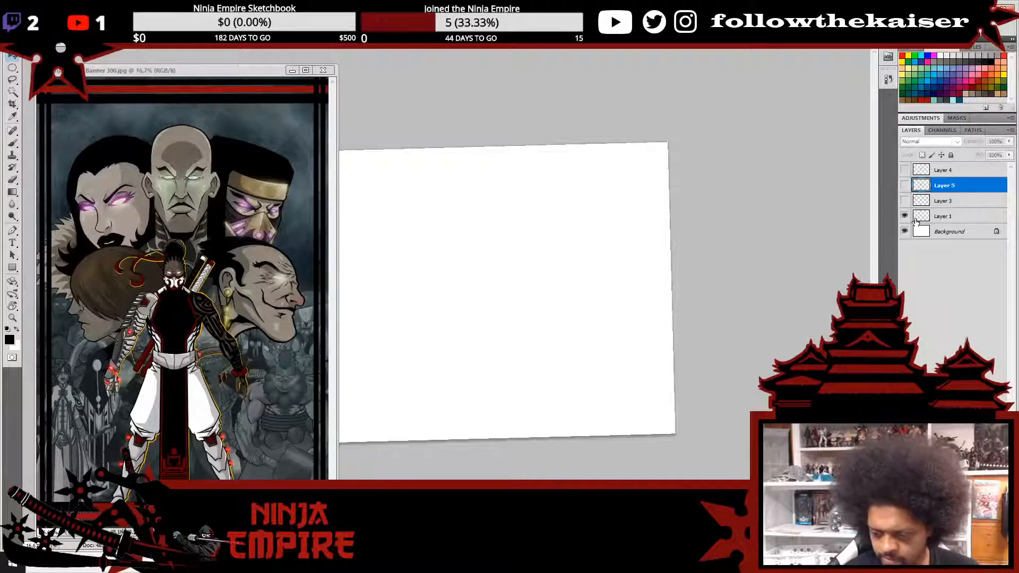
- Step back through the layer visibility changes and the duplication of Layer 3
key(ctrl+alt+z)
key(ctrl+alt+z)
key(ctrl+alt+z)
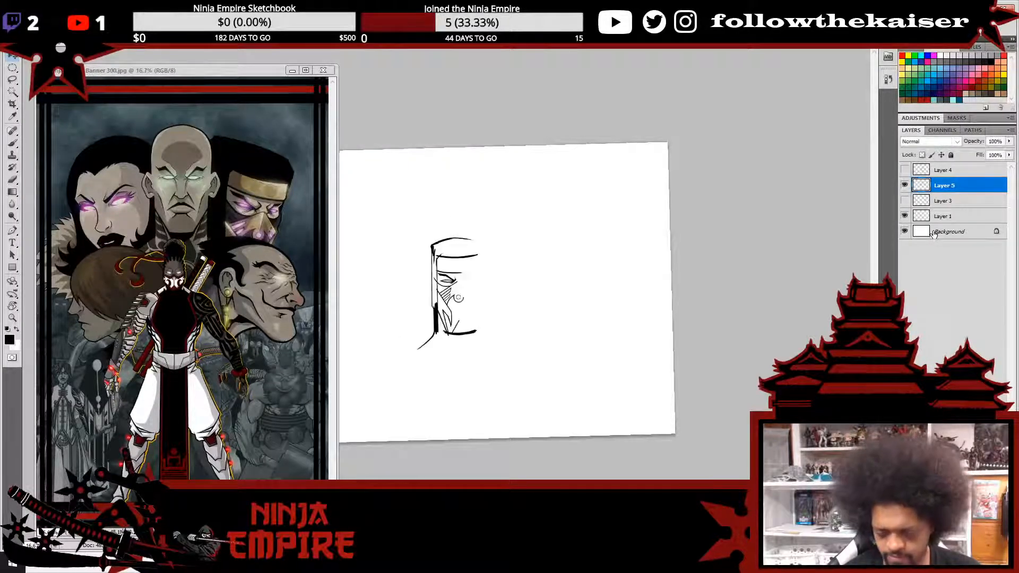
key(ctrl+alt+z)
key(ctrl+alt+z)
key(ctrl+alt+z)
key(ctrl+alt+z)
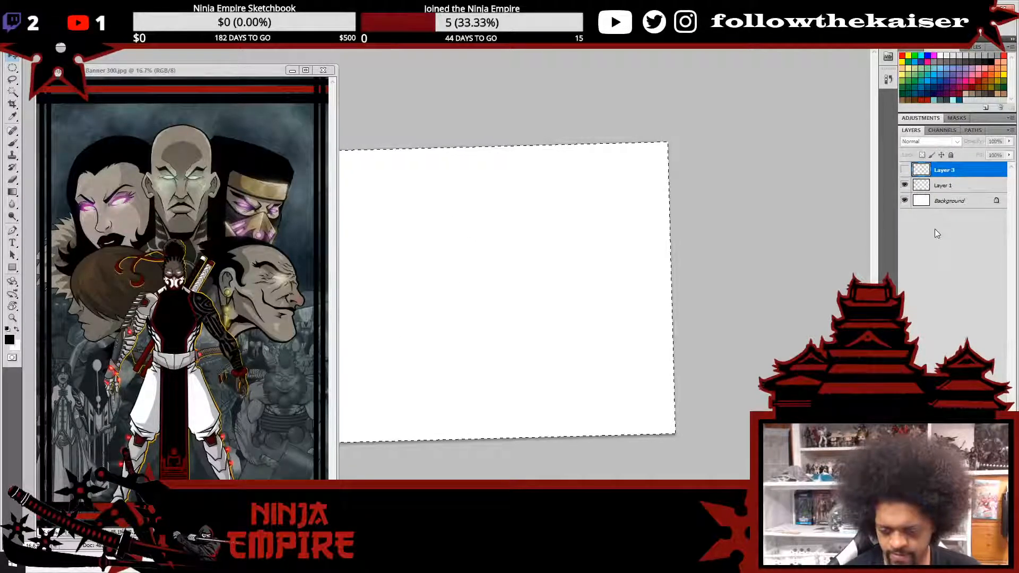
key(ctrl+alt+z)
key(ctrl+alt+z)
key(ctrl+alt+z)
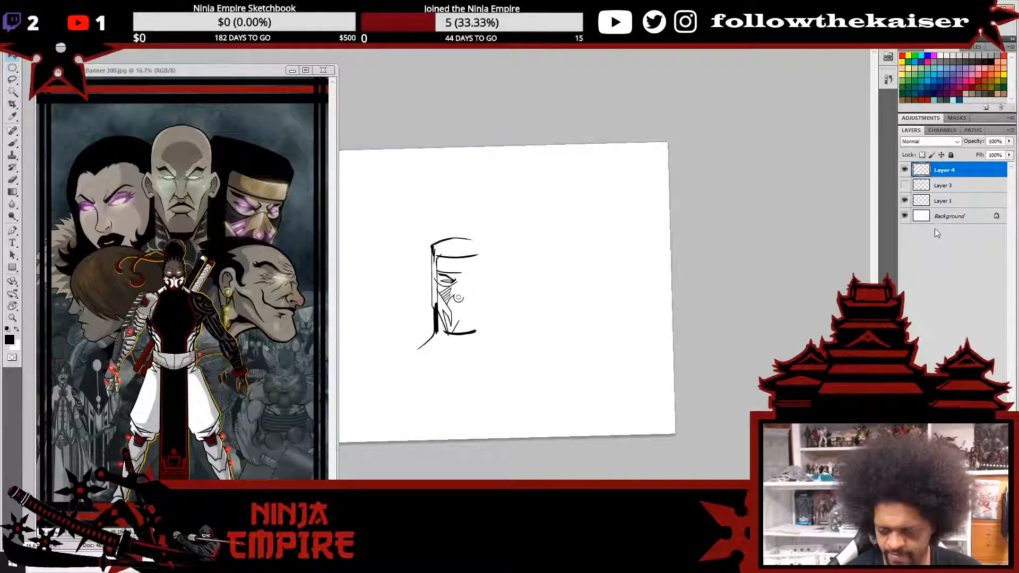
- Redo the undone layer edits and toggle the visibility of Layer 5, Layer 3 and Layer 1
key(ctrl+shift+z)
key(ctrl+shift+z)
key(ctrl+shift+z)
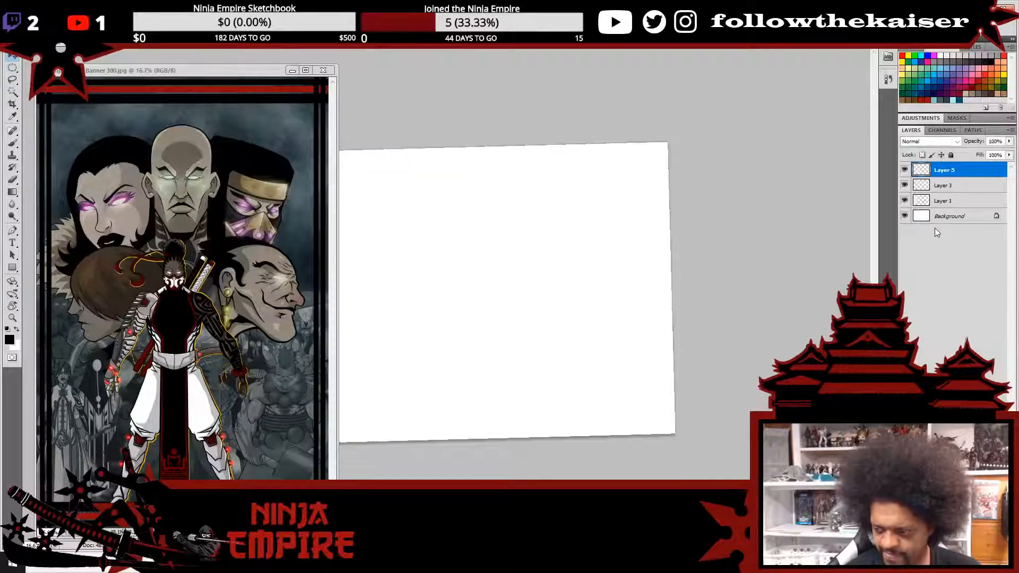
click(907, 200)
drag(906, 185, 906, 170)
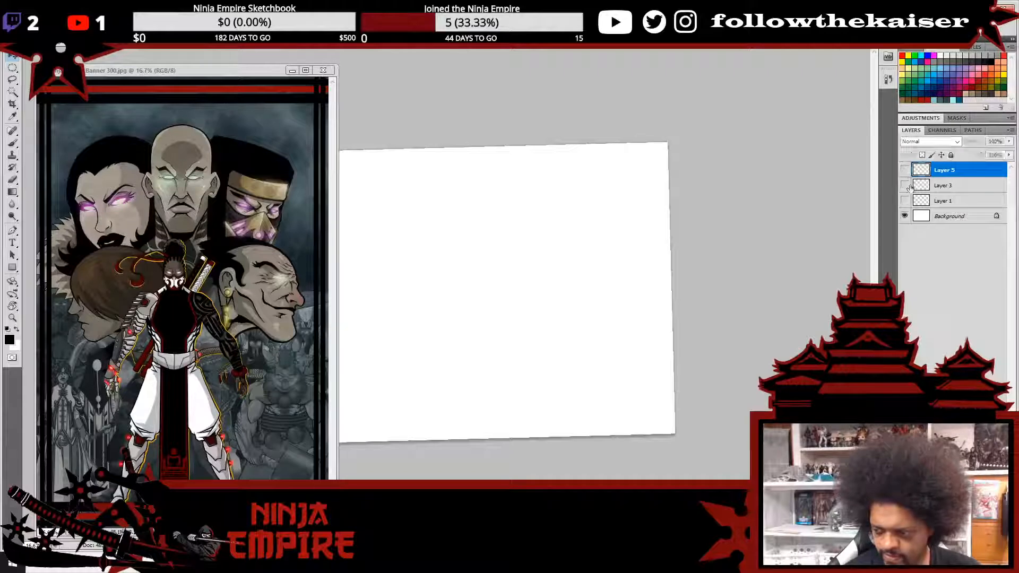
key(ctrl+shift+z)
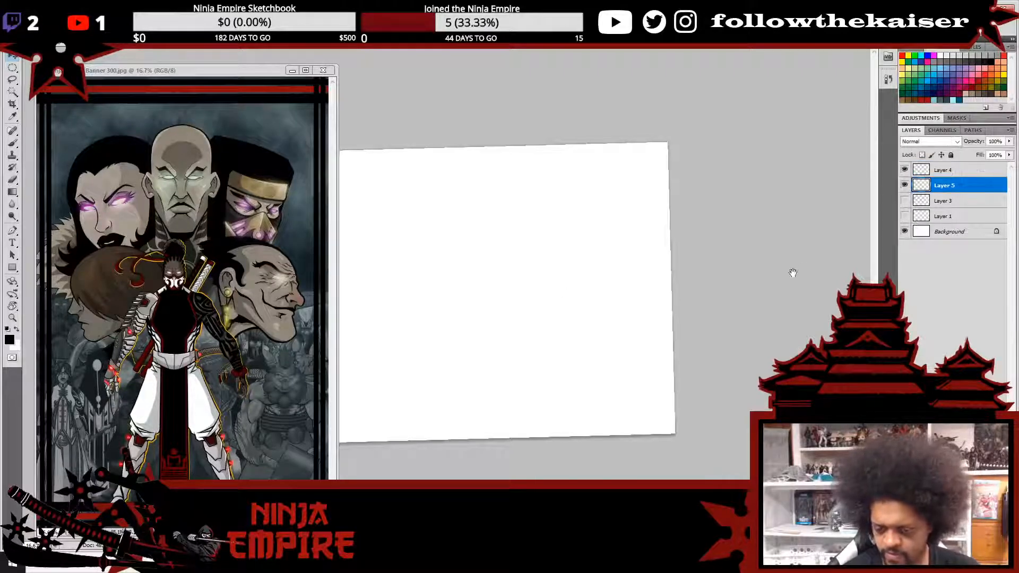
- Minimize the reference banner image and show Layer 3 and Layer 1, with the head enlarged in view
click(285, 72)
click(292, 74)
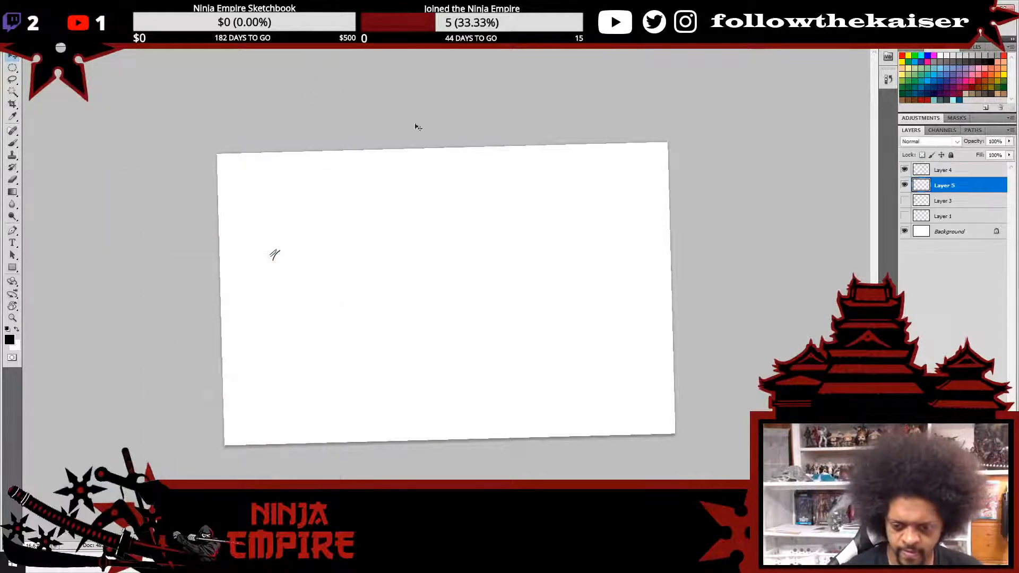
click(905, 202)
click(905, 216)
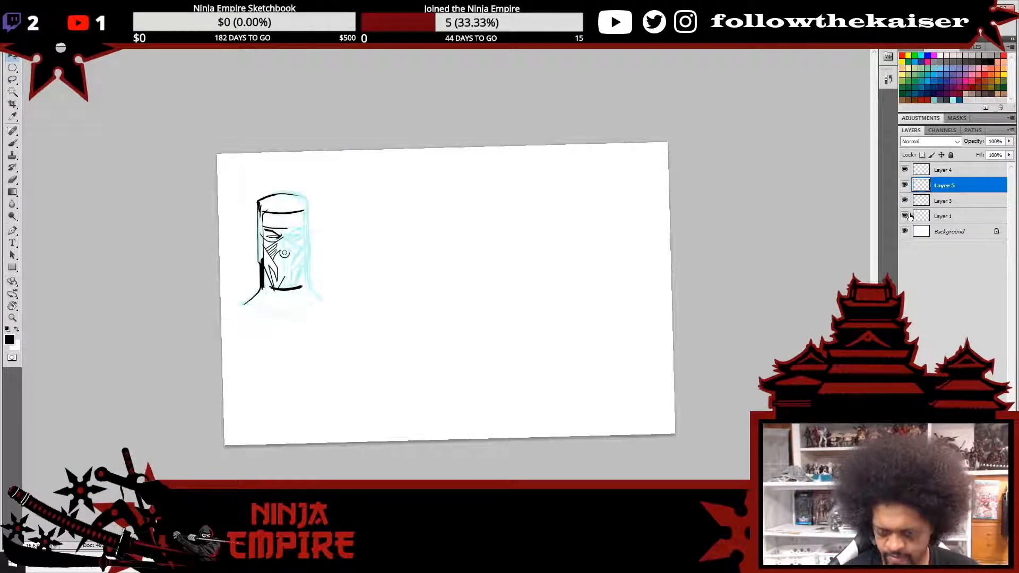
ctrl+click(331, 266)
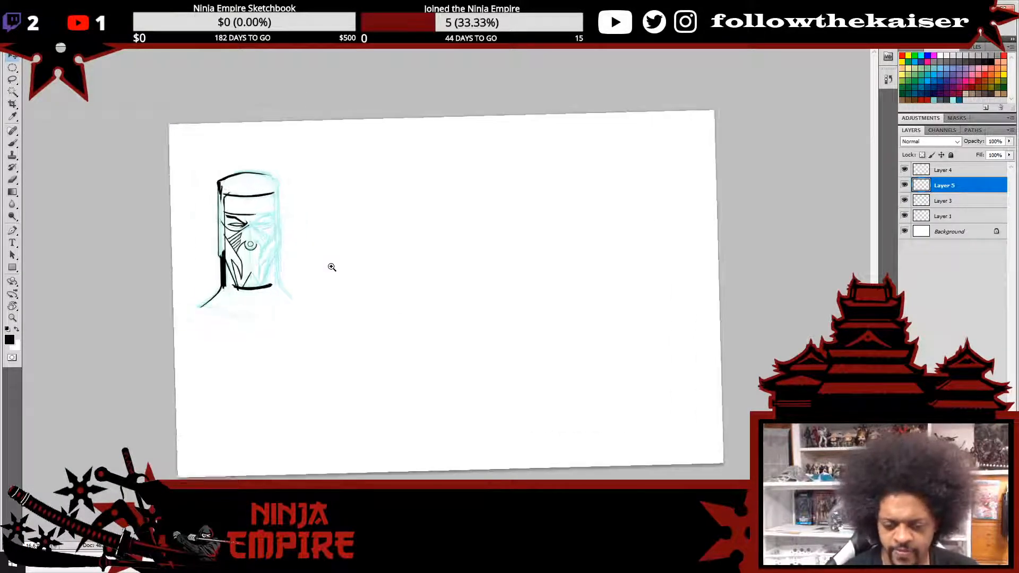
alt+click(349, 253)
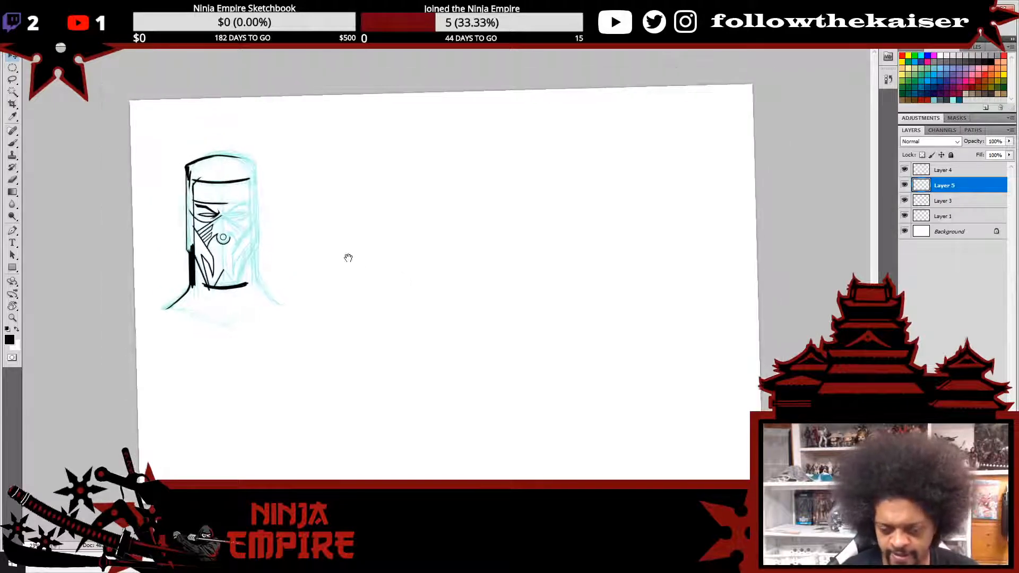
alt+click(326, 238)
ctrl+click(323, 236)
drag(273, 228, 578, 281)
- Check the two unneeded ink layers by toggling visibility, and delete Layer 4 and Layer 5
click(903, 172)
click(904, 170)
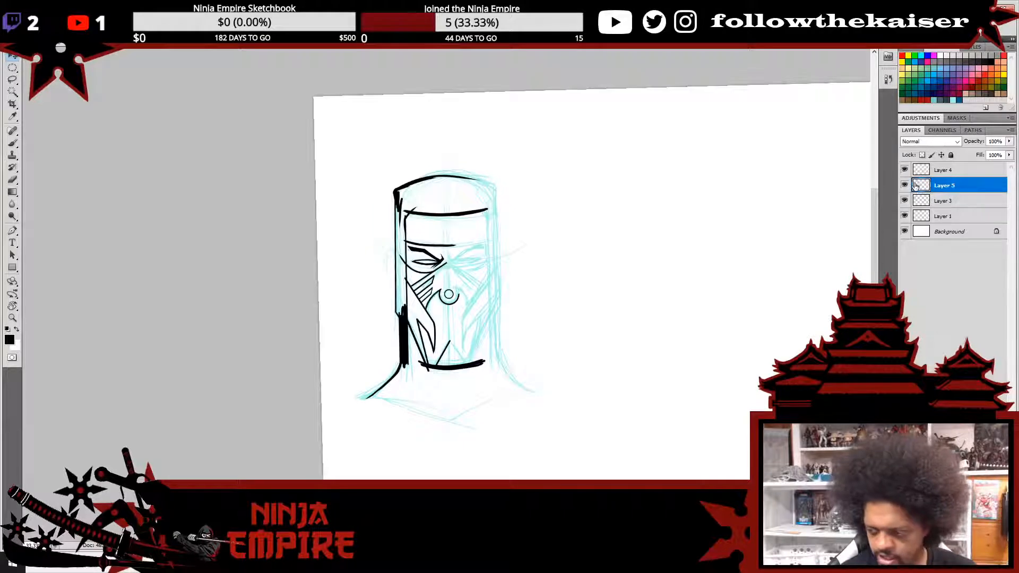
click(905, 171)
click(905, 171)
click(939, 174)
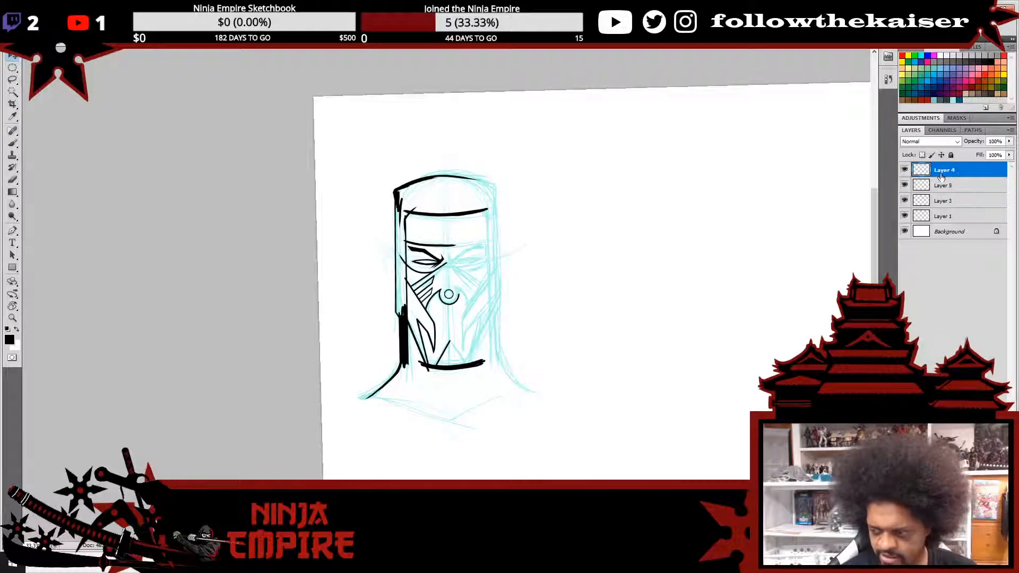
key(Delete)
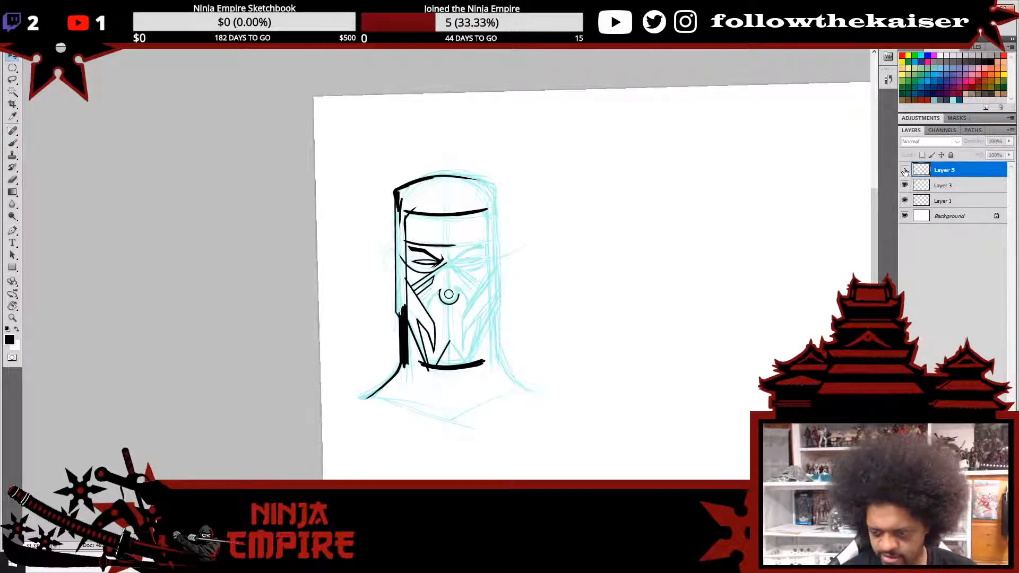
click(904, 201)
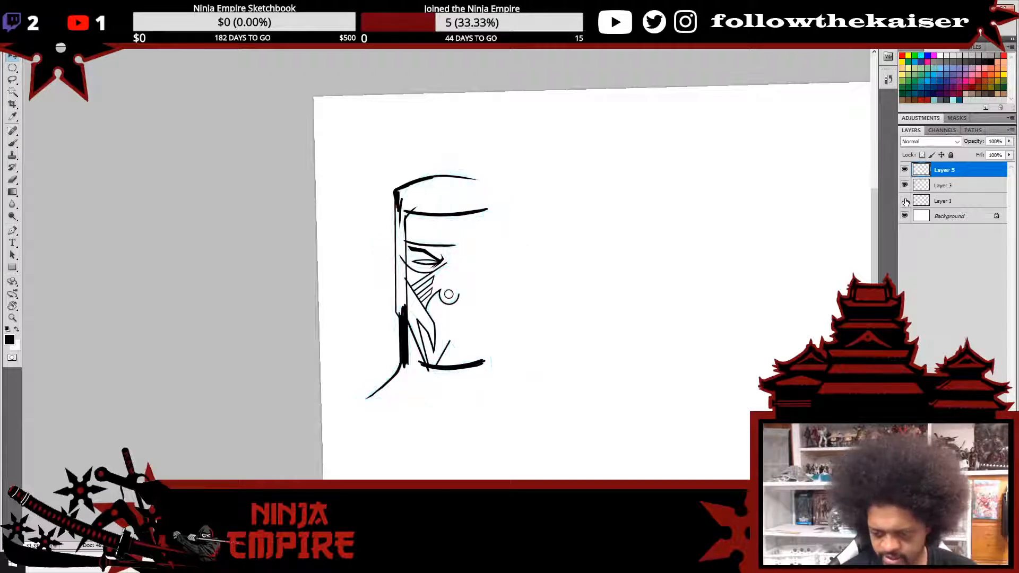
click(905, 201)
key(Delete)
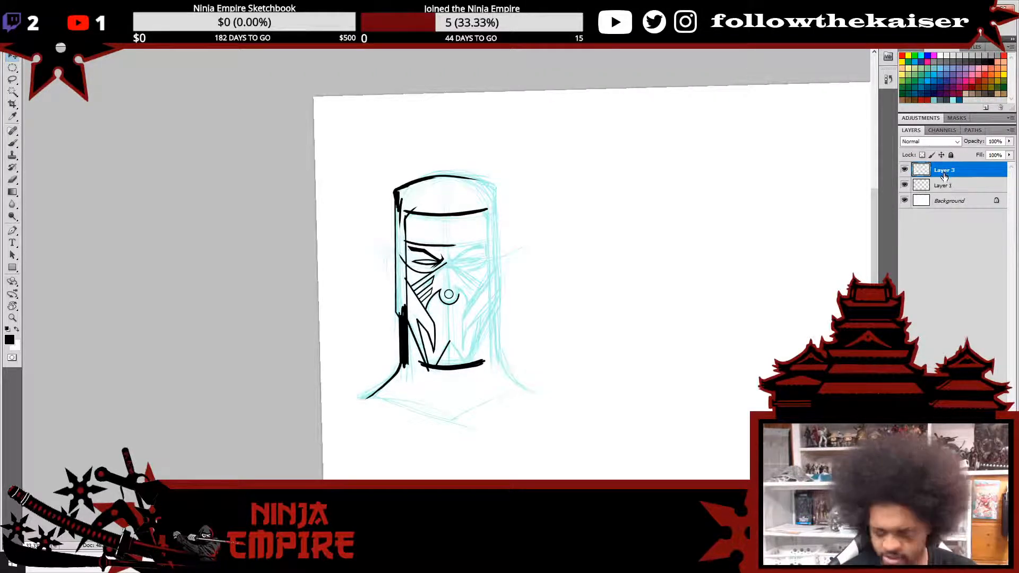
- Copy the entire contents of Layer 3 and paste them onto a new layer
click(904, 170)
click(905, 170)
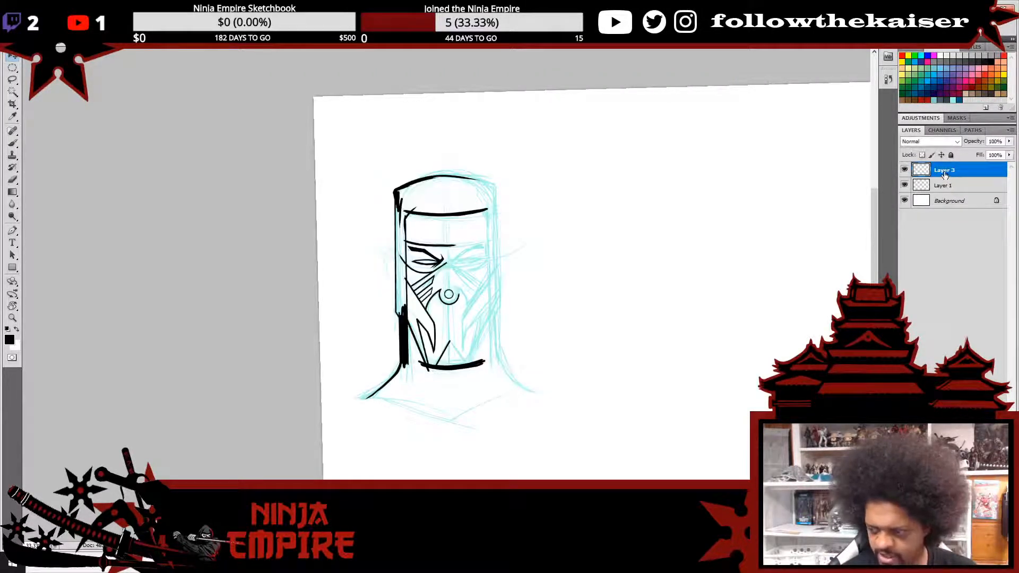
key(ctrl+a)
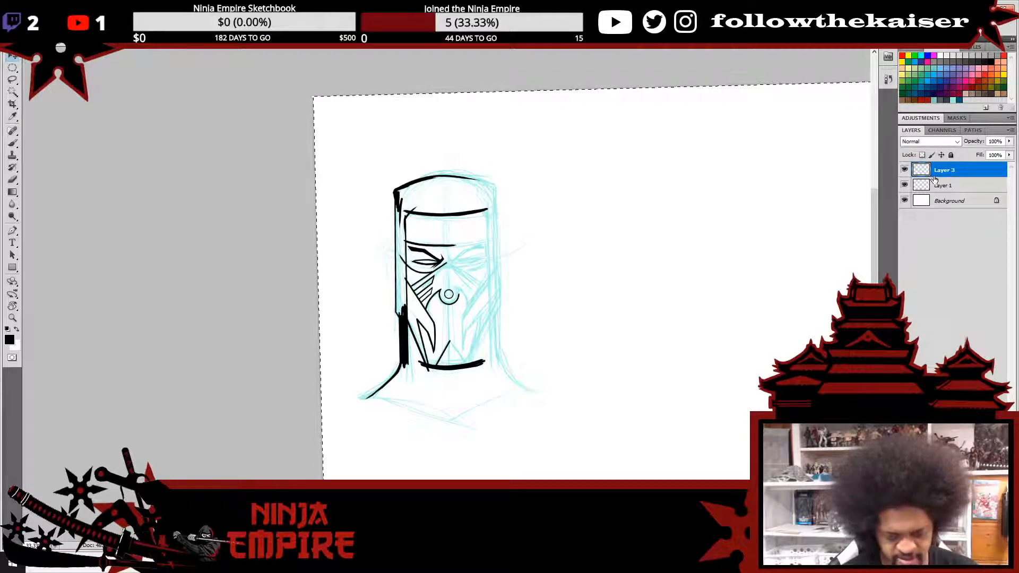
key(ctrl+c)
key(ctrl+v)
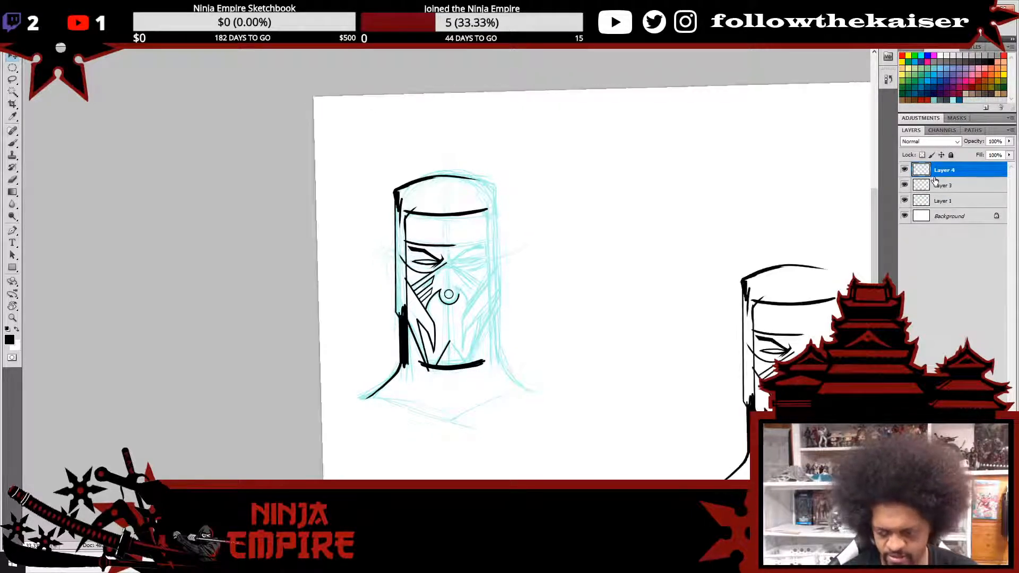
- Flip the pasted half-face horizontally and move it over the uninked right half of the cyan sketch
click(51, 43)
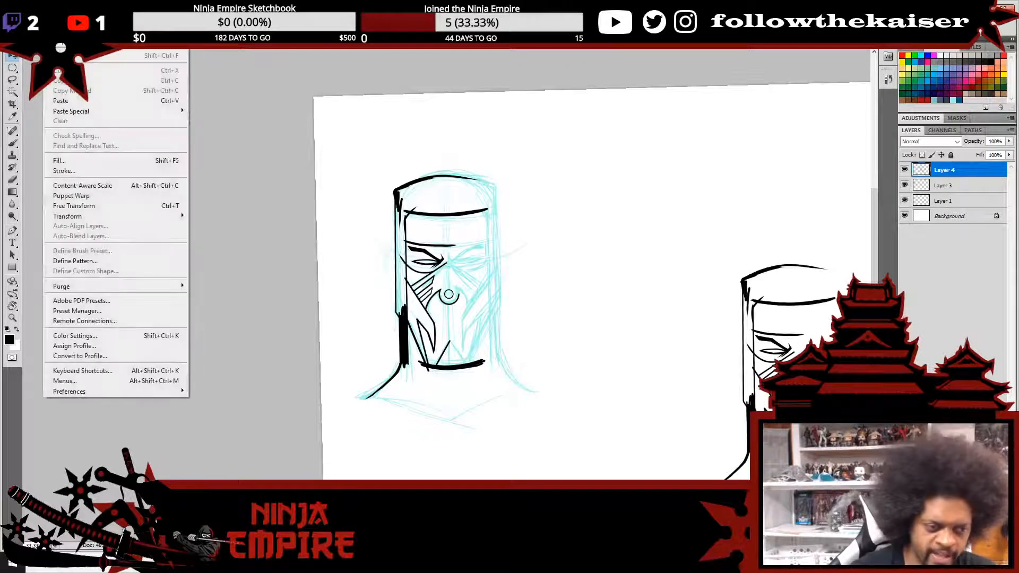
mouse_move(141, 222)
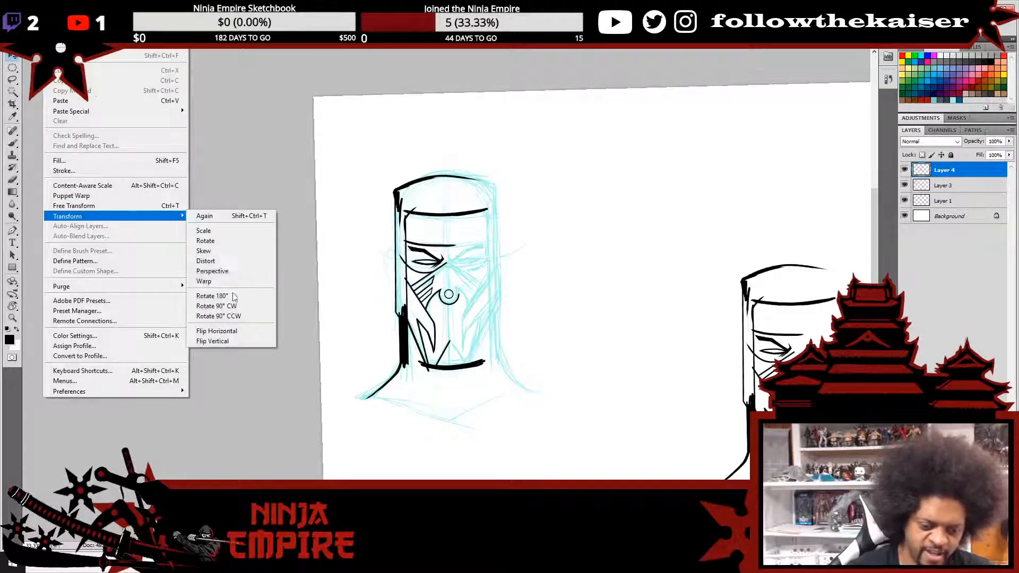
click(249, 330)
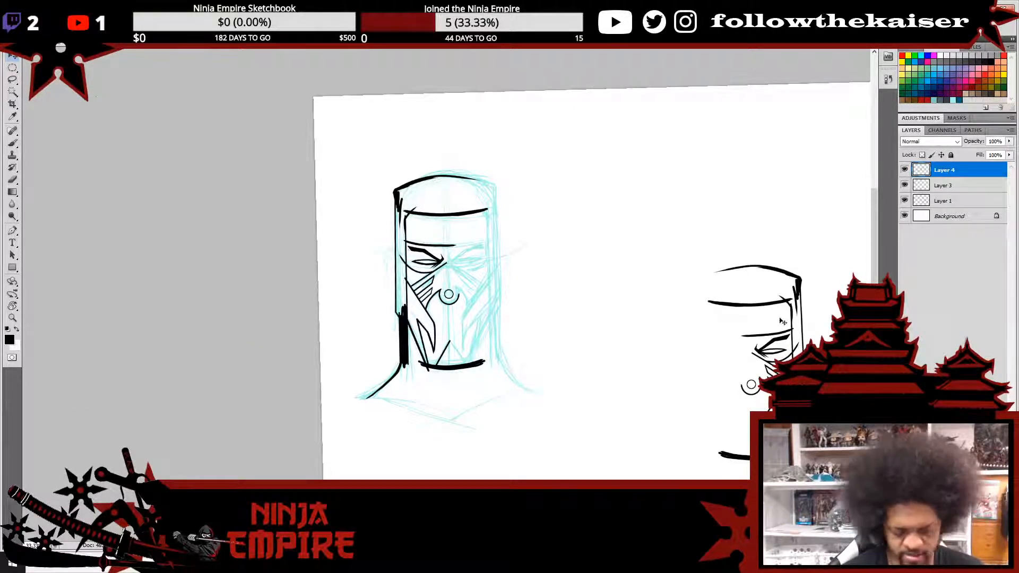
mouse_move(775, 346)
mouse_down()
mouse_move(489, 239)
mouse_move(472, 264)
mouse_move(470, 255)
mouse_up()
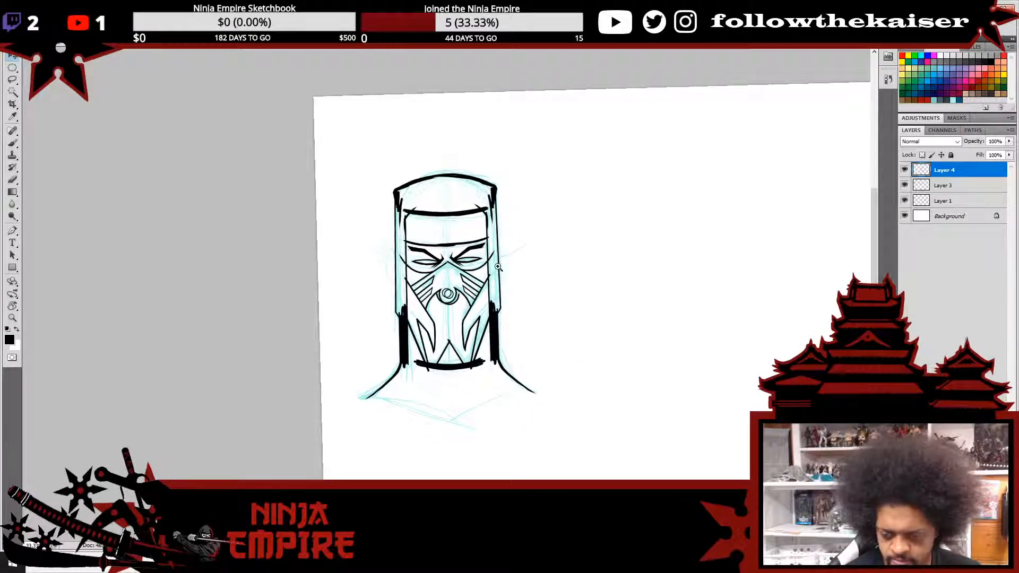
- Nudge the mirrored half on Layer 4 so its lines meet the original half along the face's centre
key(ctrl+plus)
key(ctrl+plus)
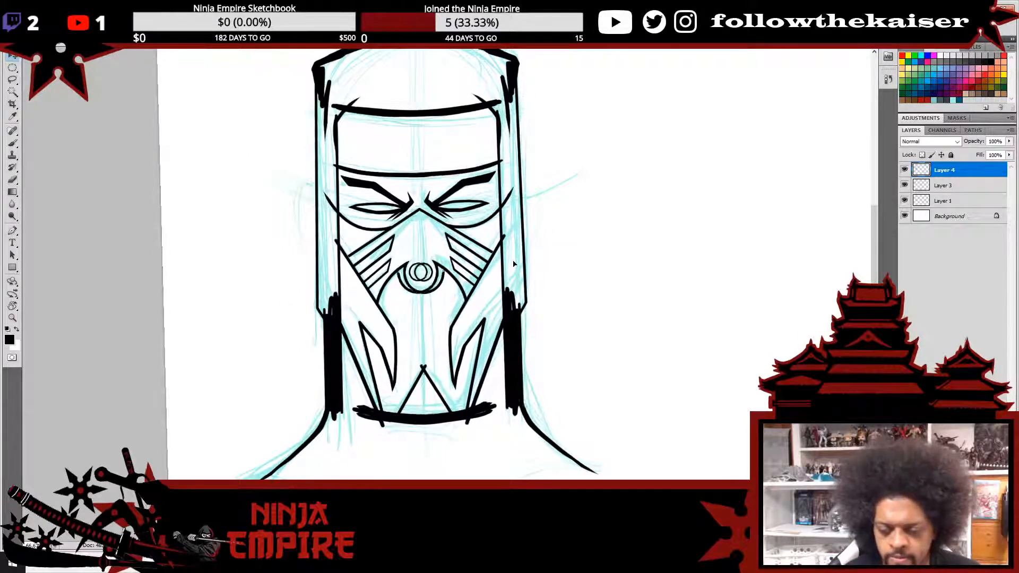
drag(525, 255, 532, 250)
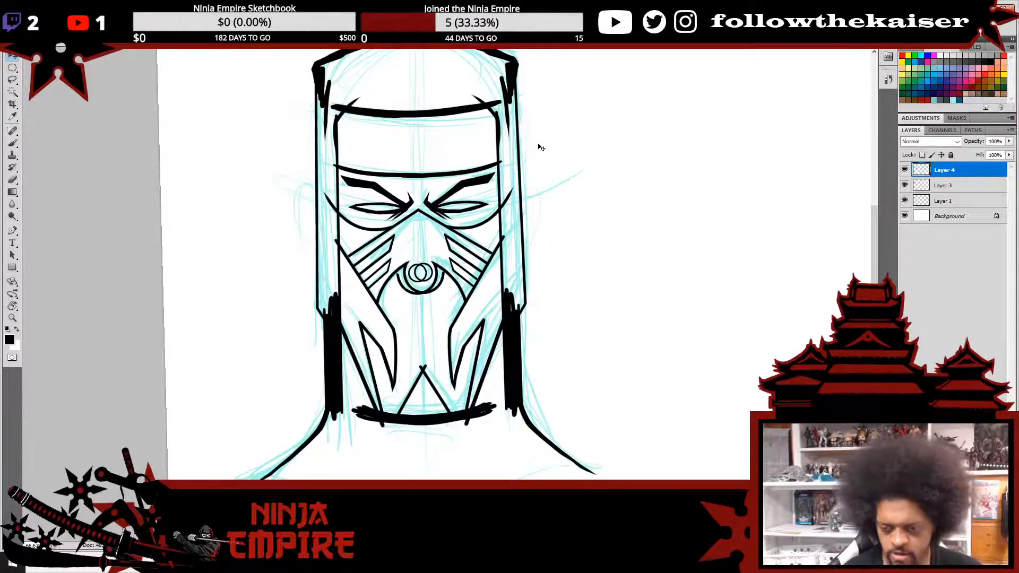
key(Up)
key(Up)
key(Up)
key(Up)
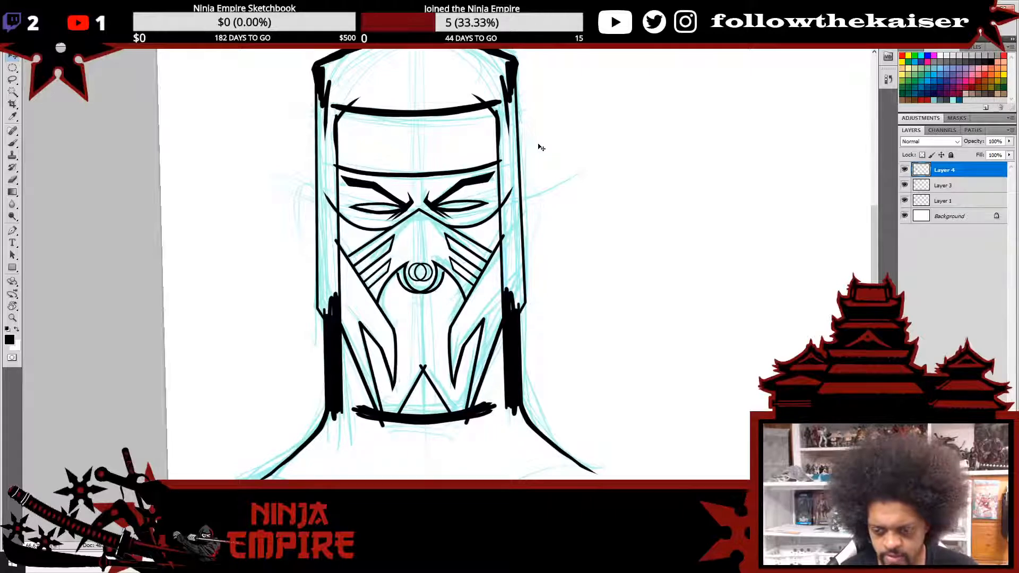
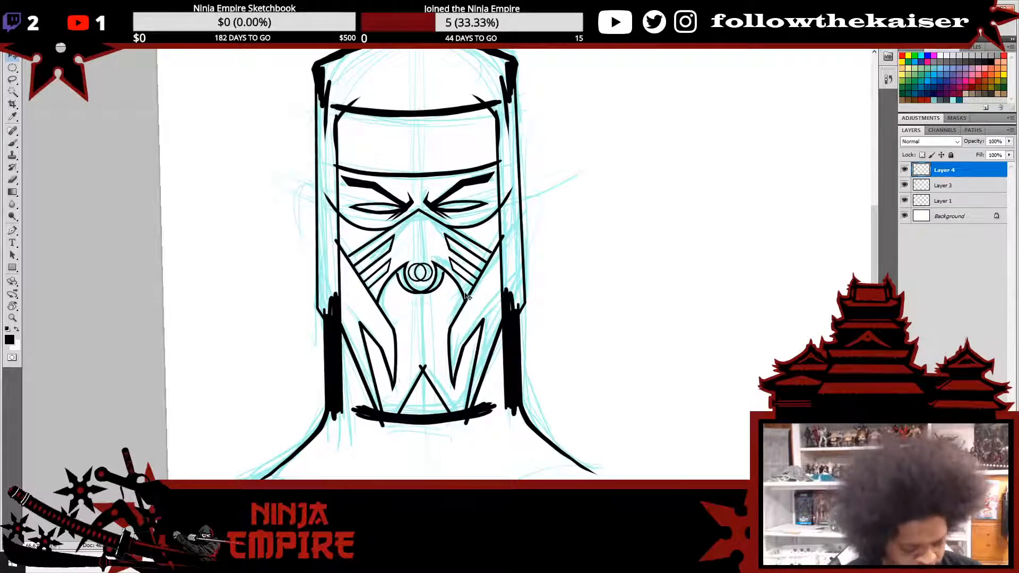
- Erase the mirrored half's overlapping circle lines at the centre of the mask, and make Layer 3 active
key(e)
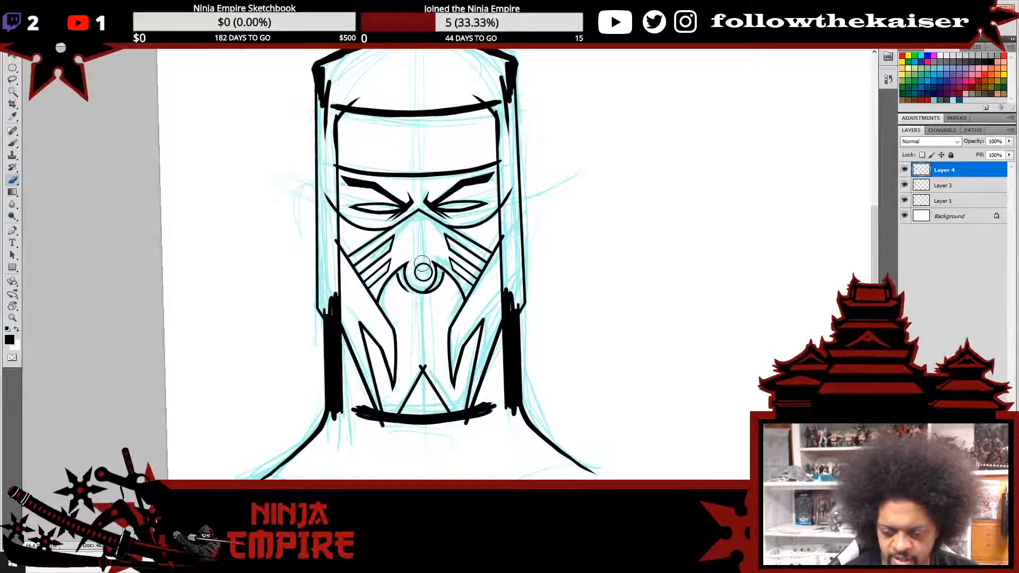
mouse_move(394, 274)
mouse_down()
mouse_move(403, 290)
mouse_move(433, 269)
mouse_up()
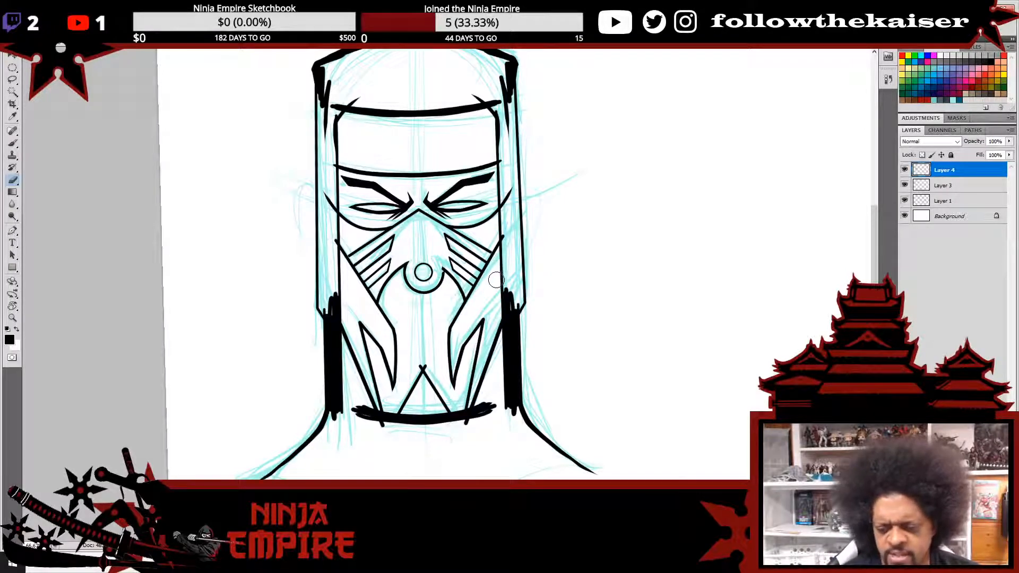
key(ctrl+z)
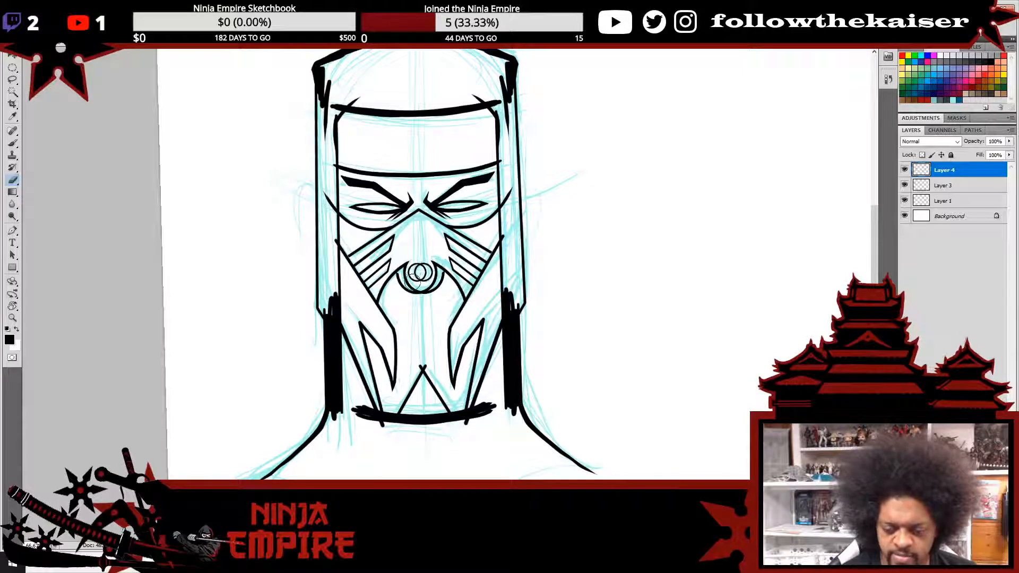
drag(404, 280, 423, 273)
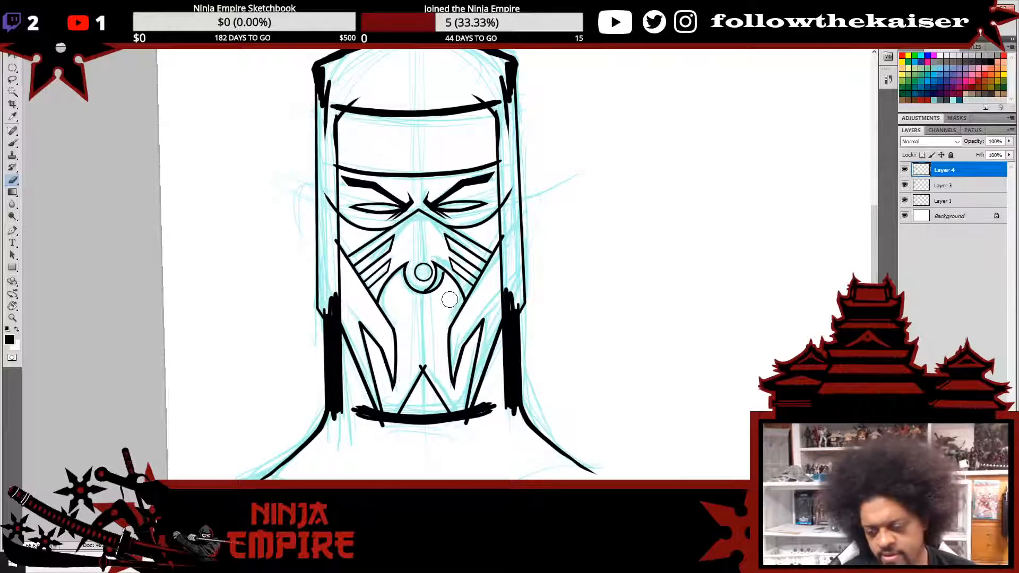
click(909, 184)
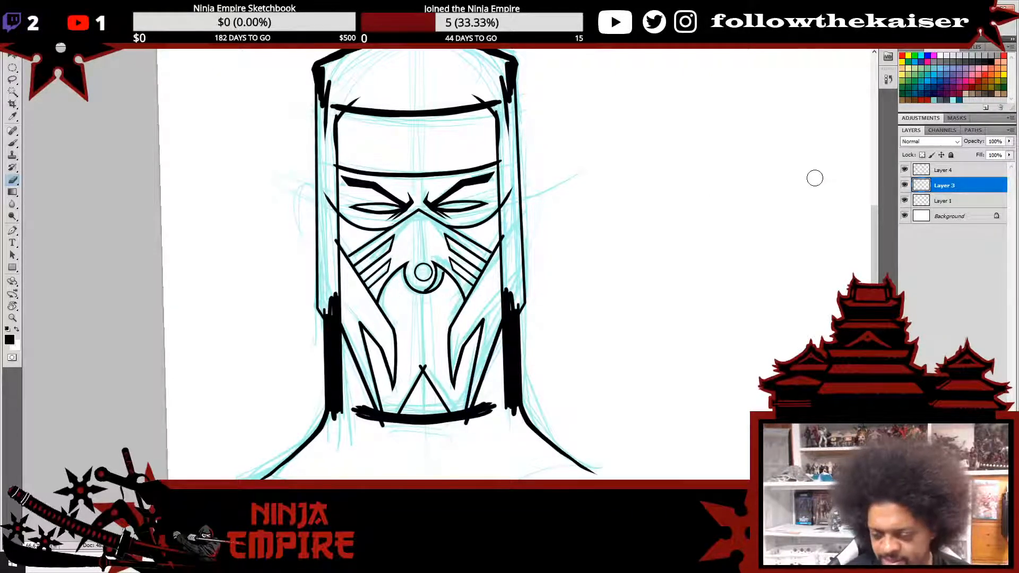
- Shift the mirrored half on Layer 4 slightly to the right so the nose-ring arc and chin peak line up with Layer 3
click(949, 171)
key(v)
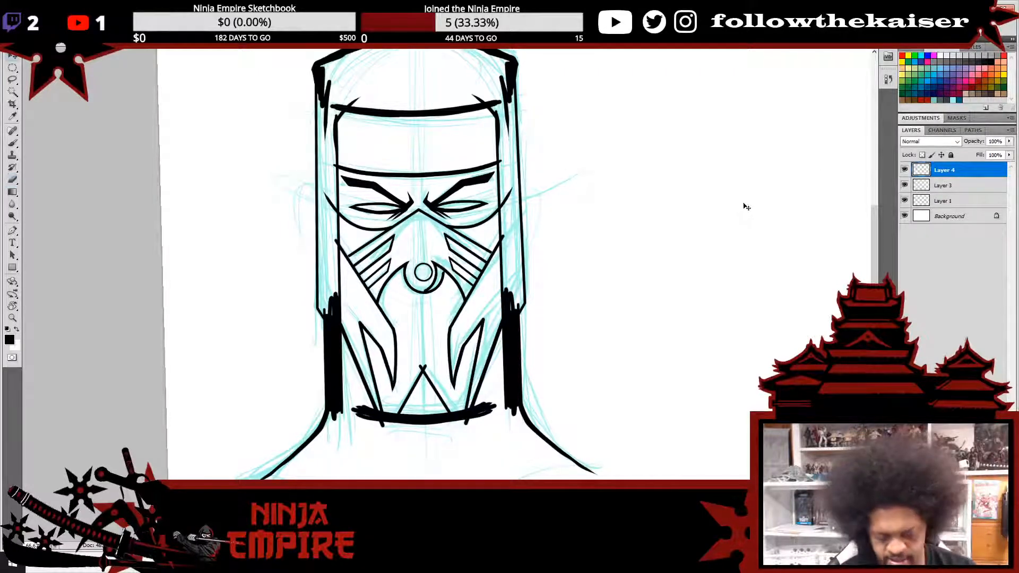
key(Right)
key(Right)
key(Right)
key(Right)
key(Right)
key(Right)
key(Right)
key(Right)
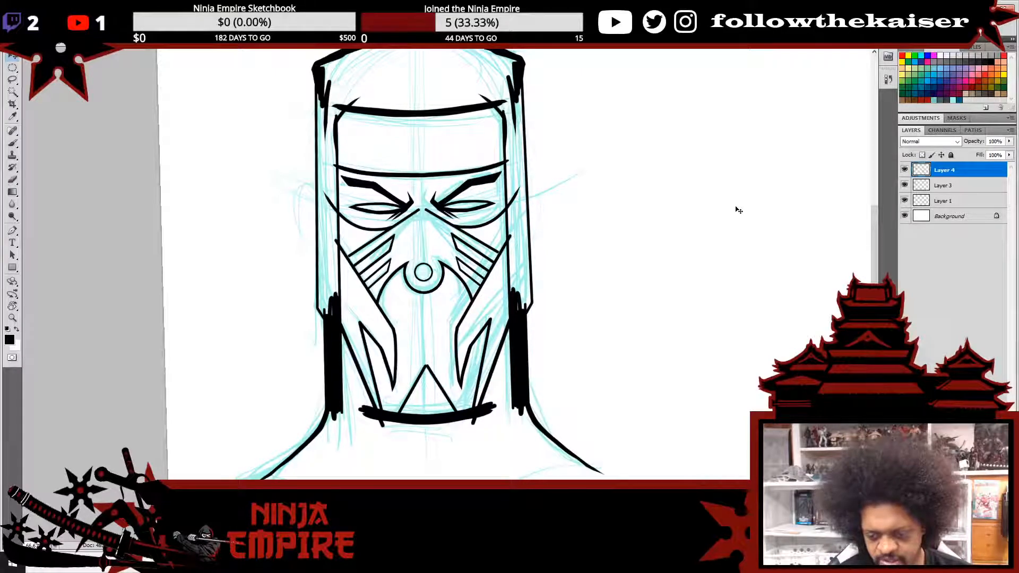
key(Right)
key(Right)
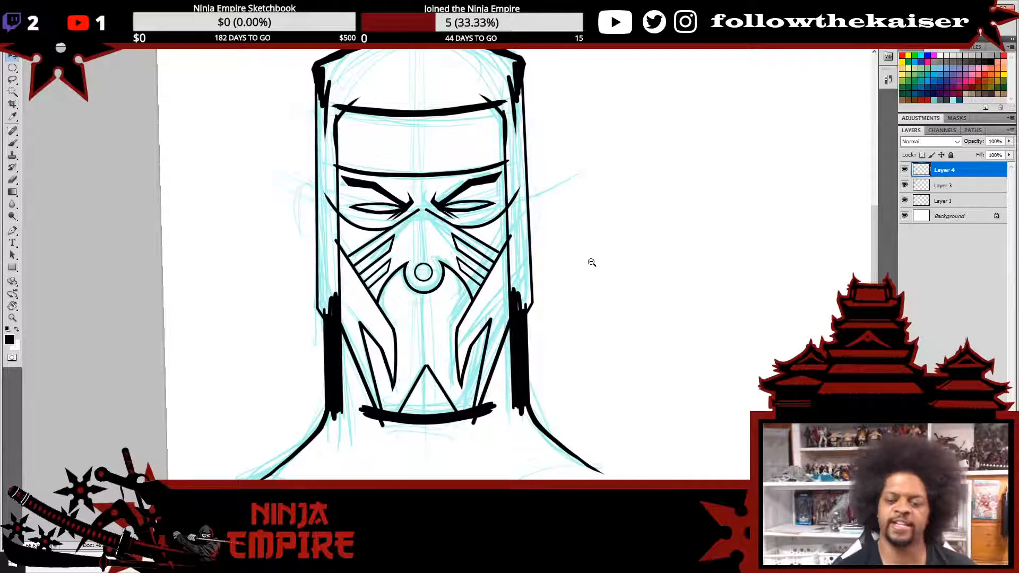
ctrl+alt+click(602, 325)
ctrl+alt+click(605, 332)
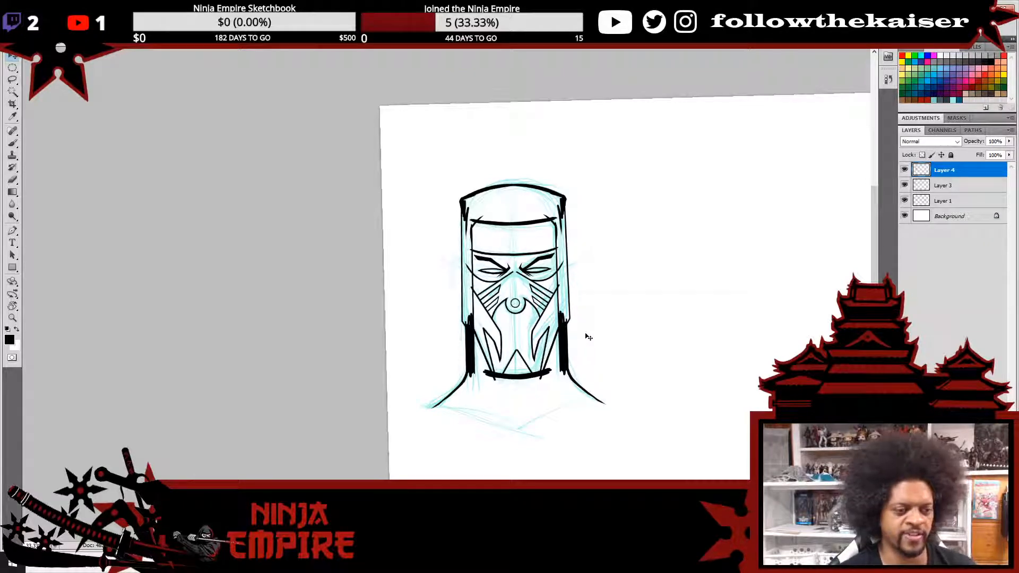
- Touch up the mirrored half's pointed tip beside the mask's central circle with the black brush
ctrl+click(589, 318)
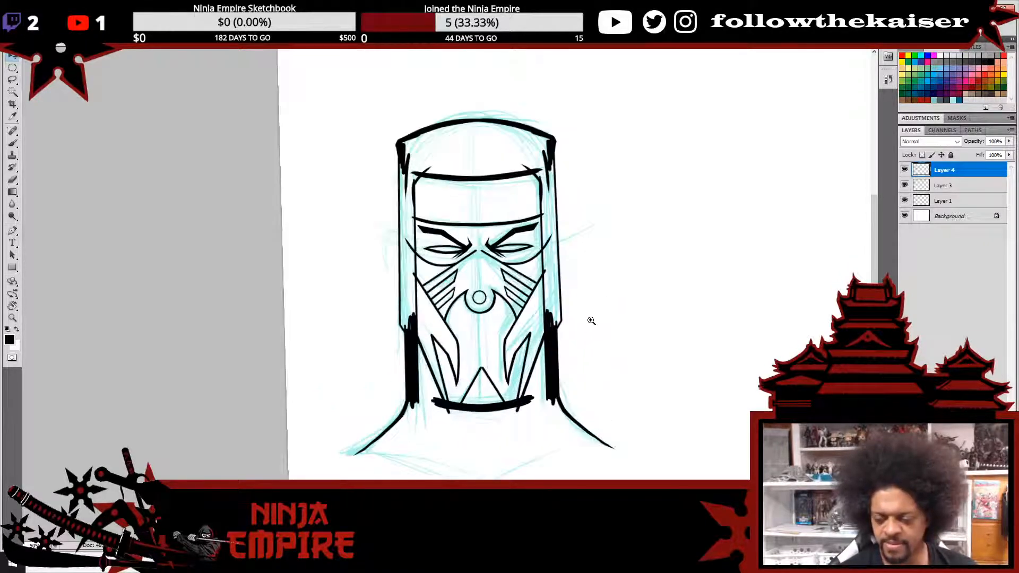
ctrl+click(587, 321)
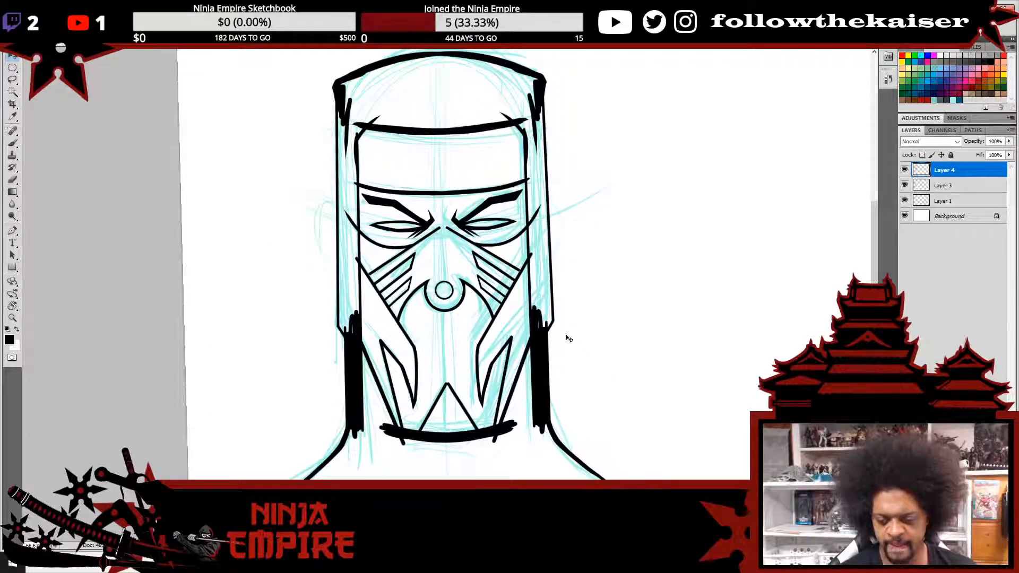
ctrl+click(485, 317)
ctrl+click(478, 311)
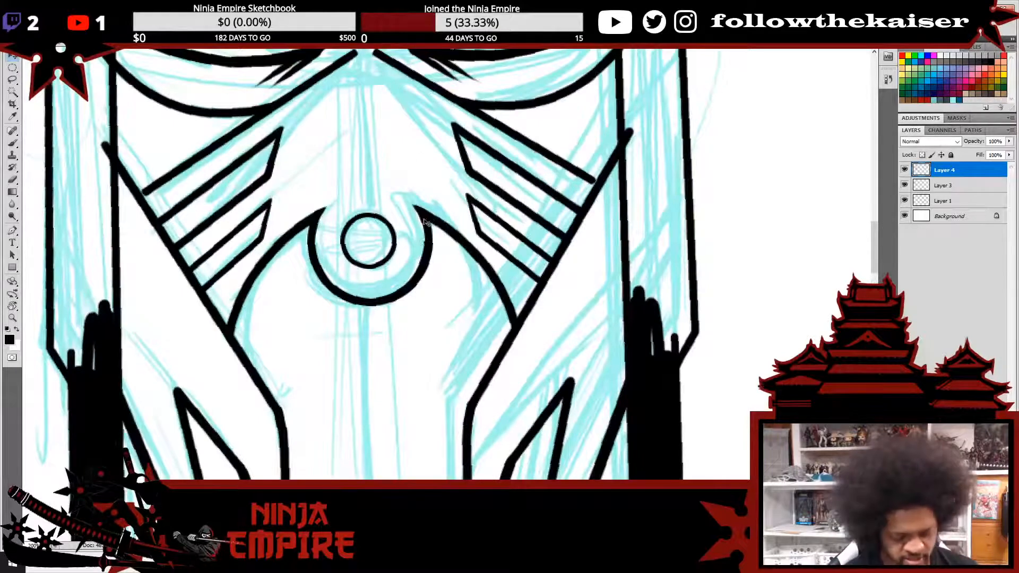
key(b)
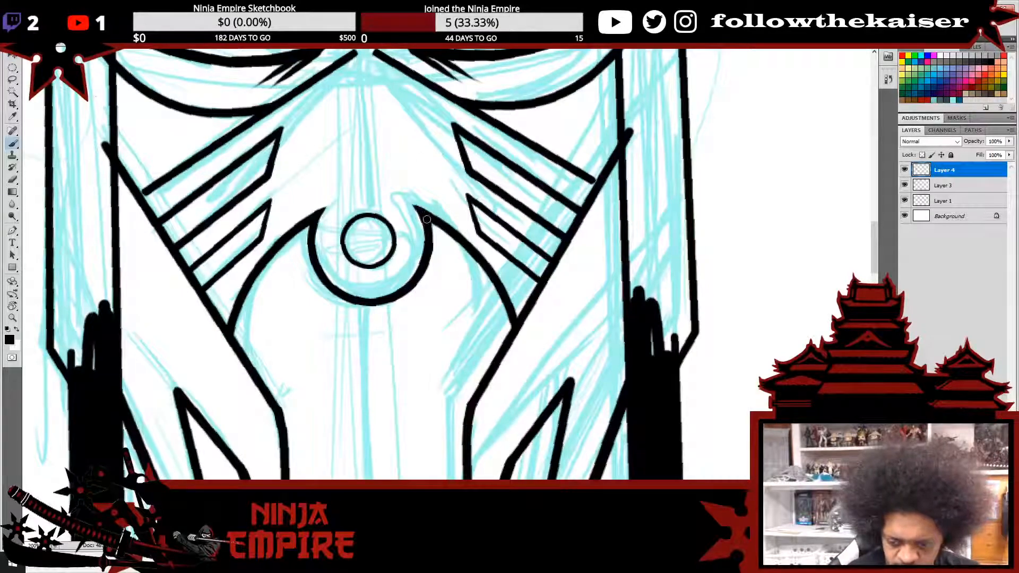
drag(426, 219, 418, 277)
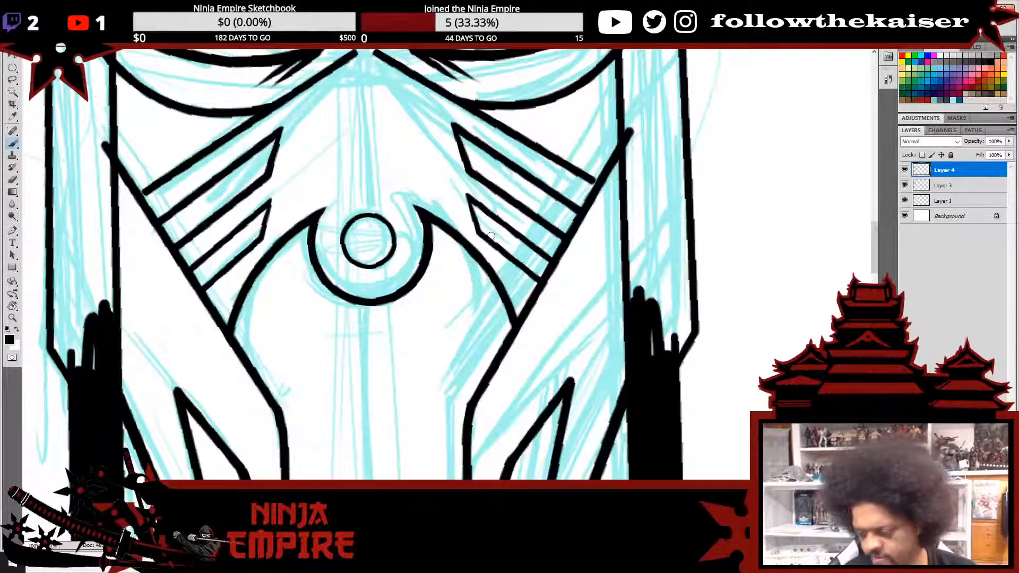
- Join the two mask lines between the eyes into one clean peak at the nose bridge
drag(539, 224, 520, 307)
drag(554, 157, 561, 270)
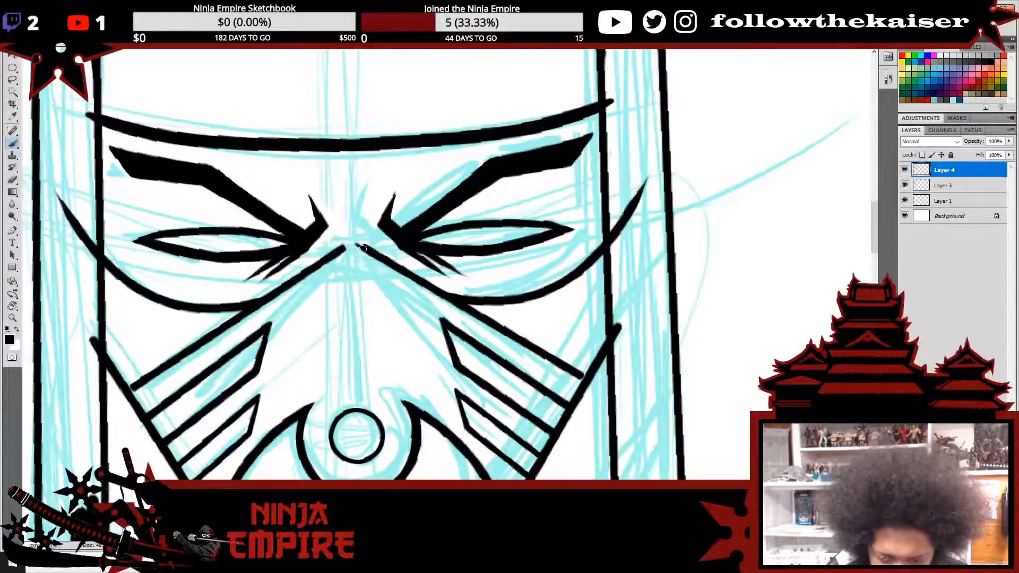
drag(365, 247, 358, 244)
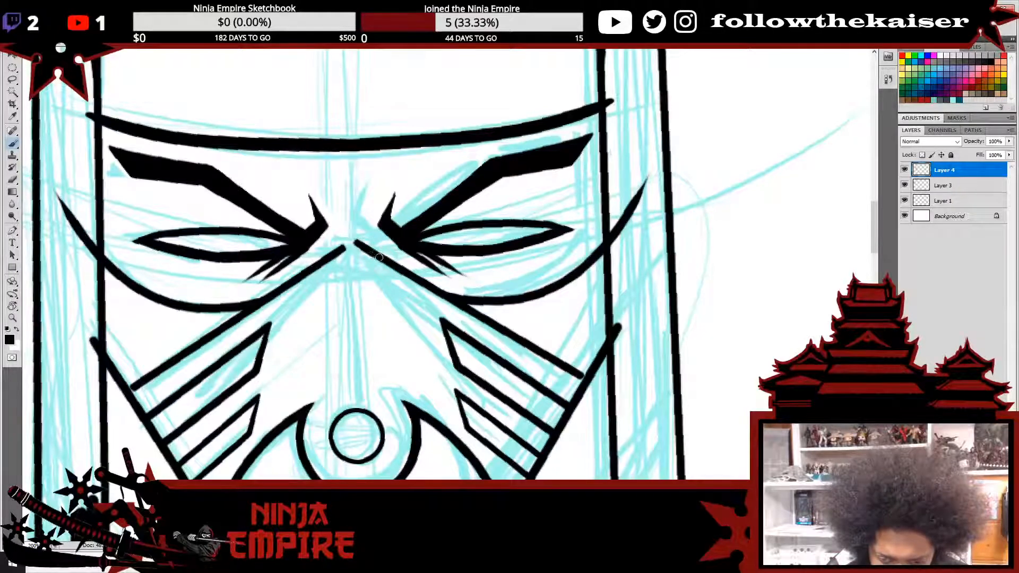
drag(338, 254, 347, 245)
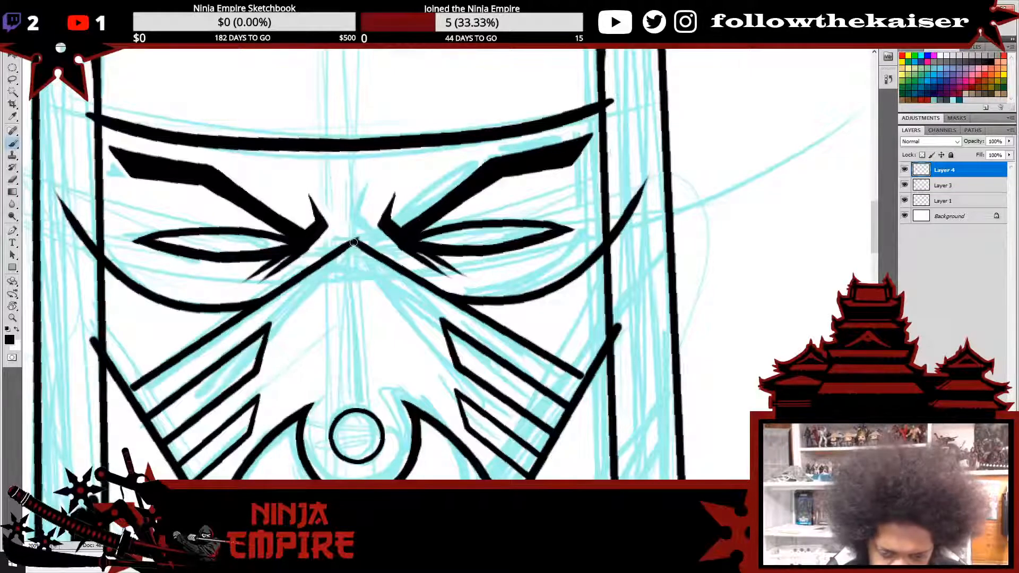
key(e)
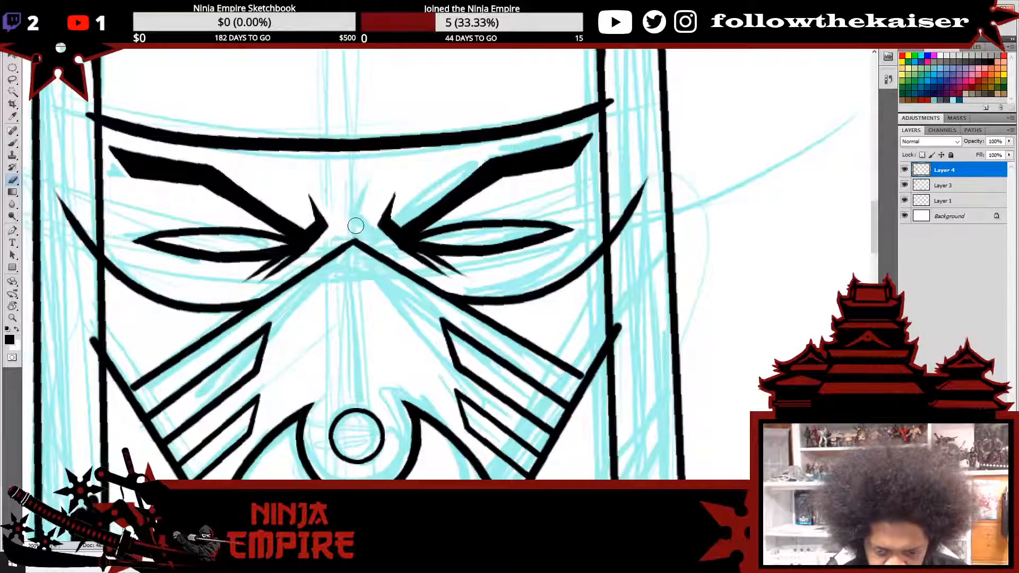
key(b)
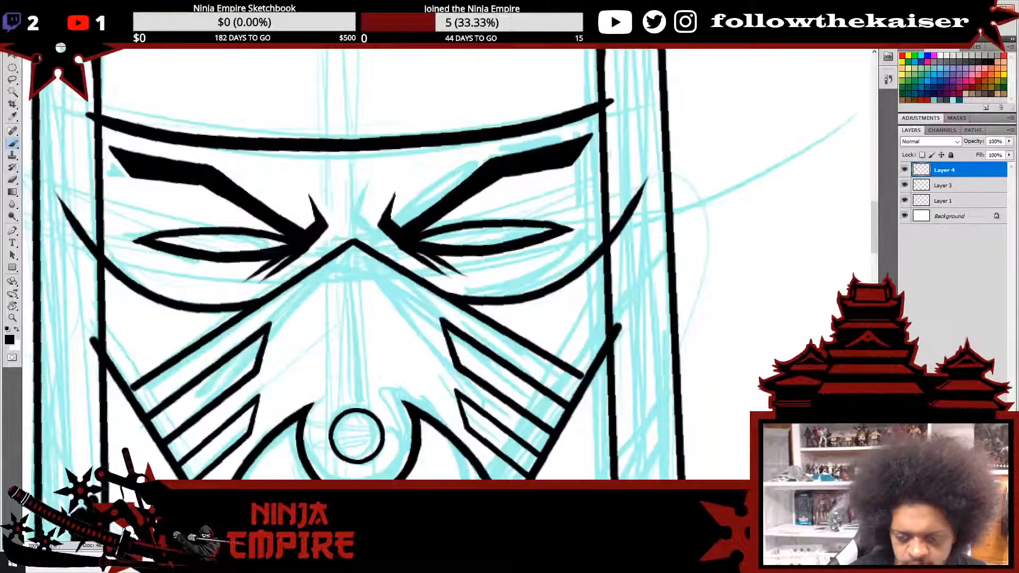
- Join and trim the tip of the triangle on the mask's chin into a sharp point
drag(611, 306, 579, 218)
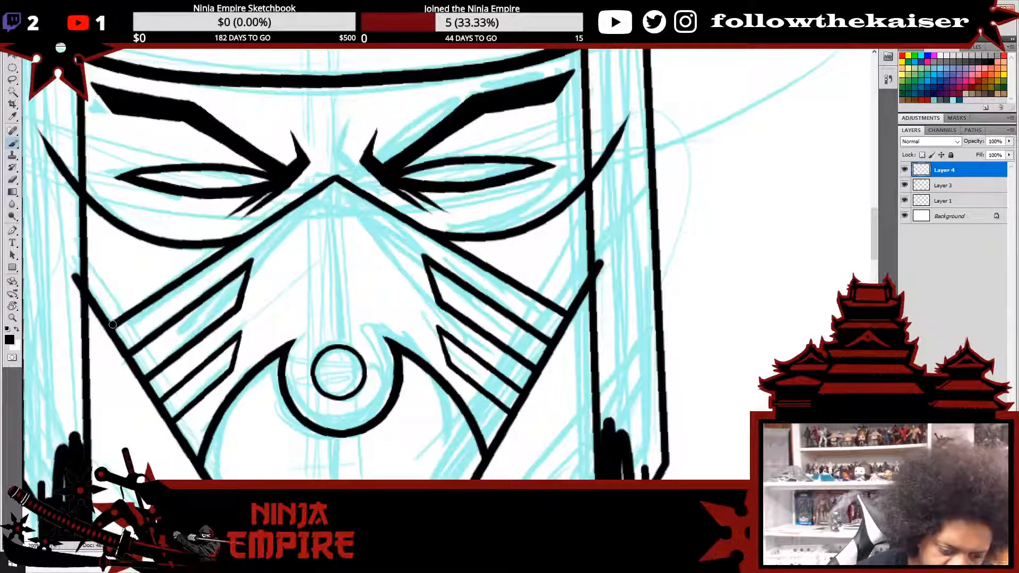
drag(550, 415, 549, 242)
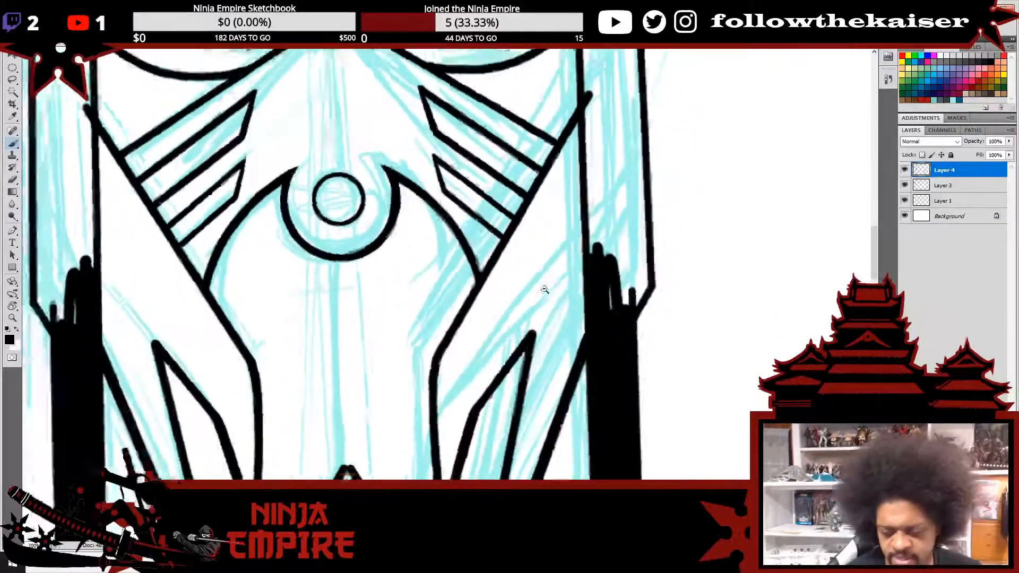
ctrl+alt+click(542, 289)
ctrl+click(459, 374)
ctrl+click(419, 298)
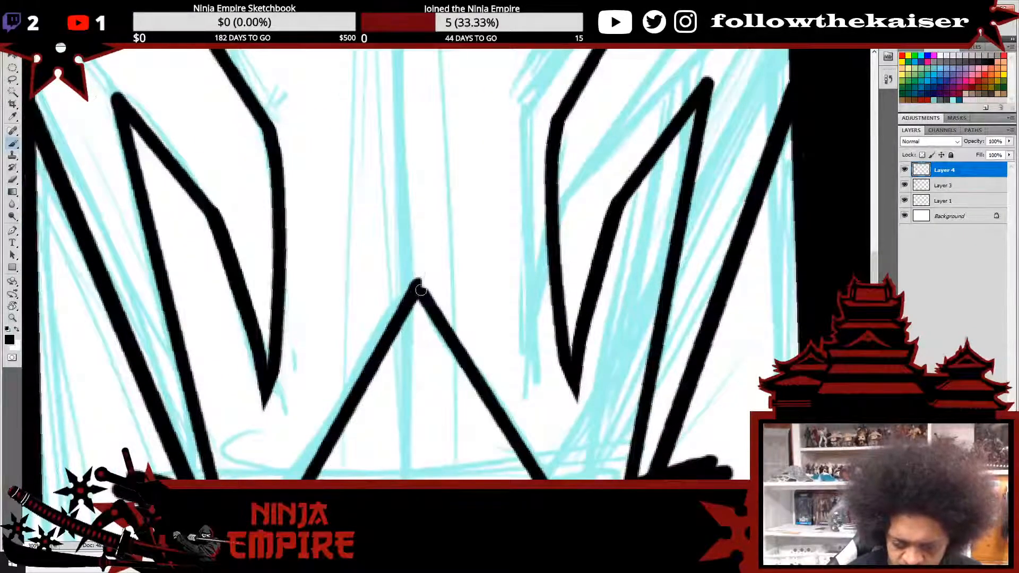
key(e)
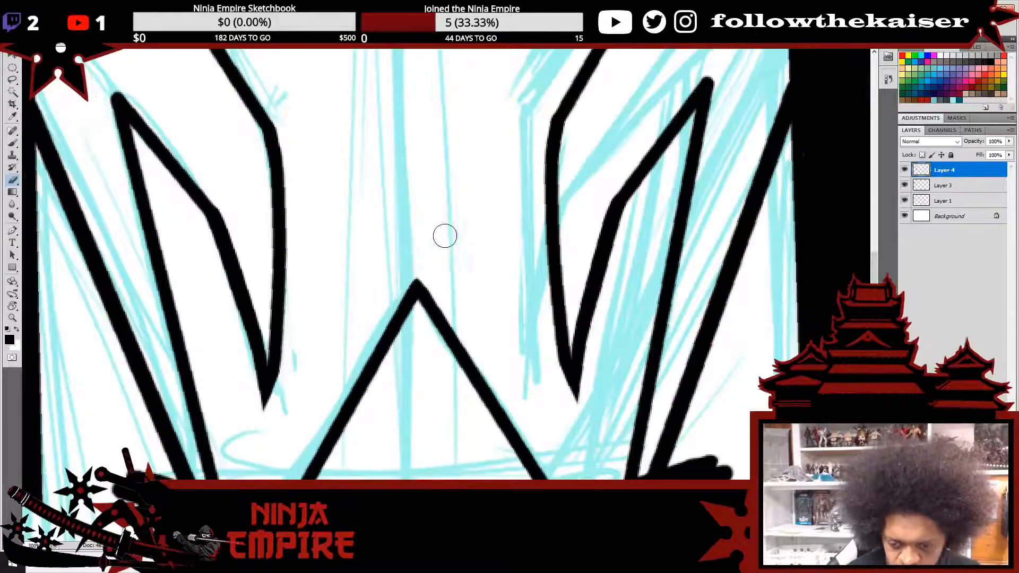
- Merge Layer 4 down into Layer 3
click(543, 310)
click(544, 310)
click(544, 310)
drag(624, 300, 582, 321)
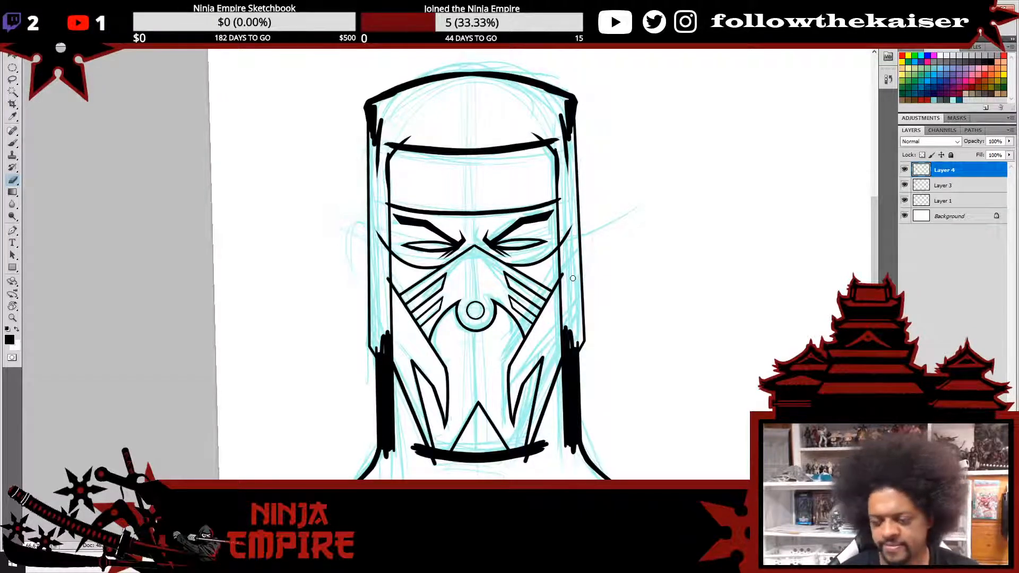
key(ctrl+z)
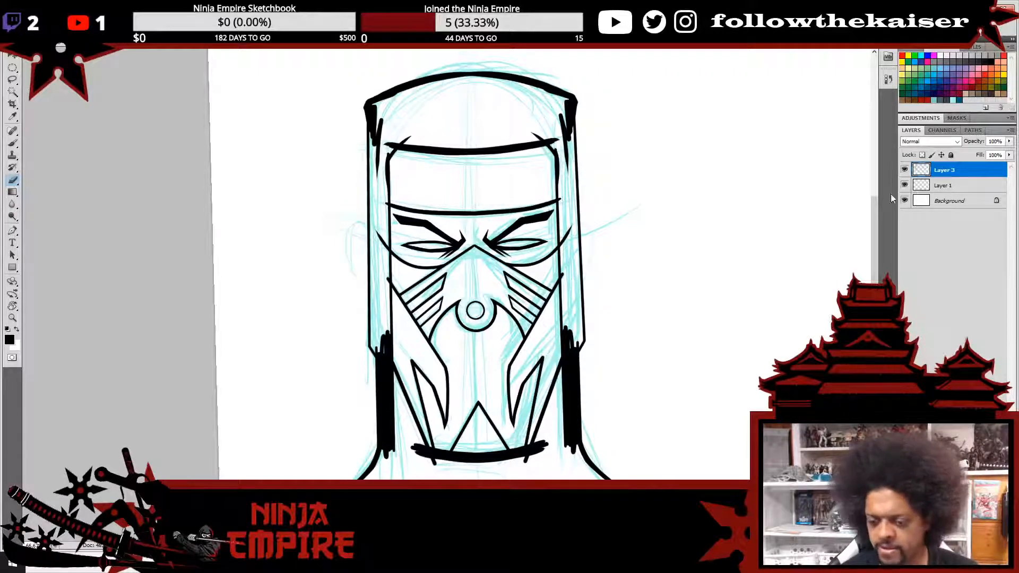
- Ink a short downward spike at the inner corner of each eye on Layer 3
scroll(462, 228, up, 3)
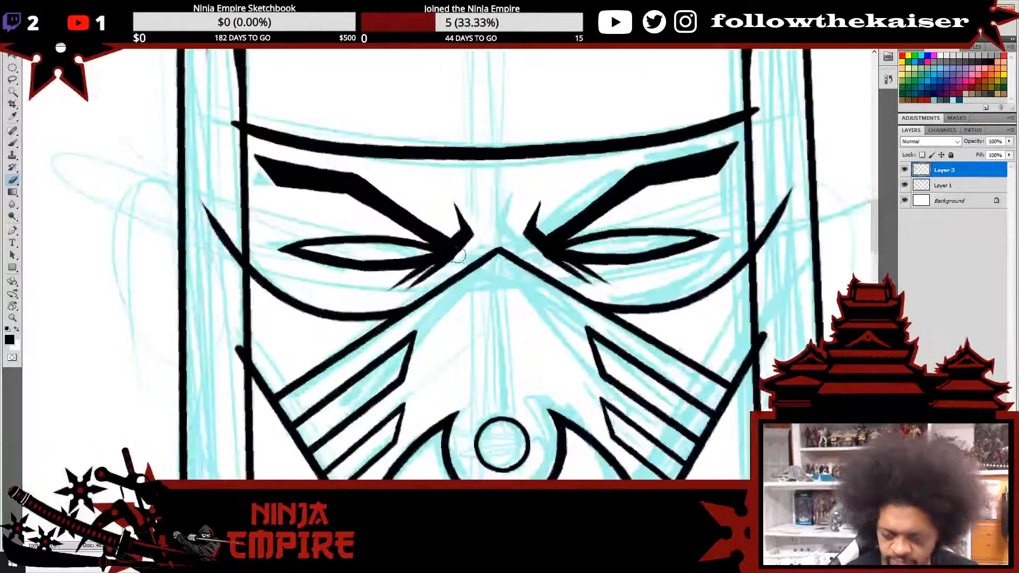
key(b)
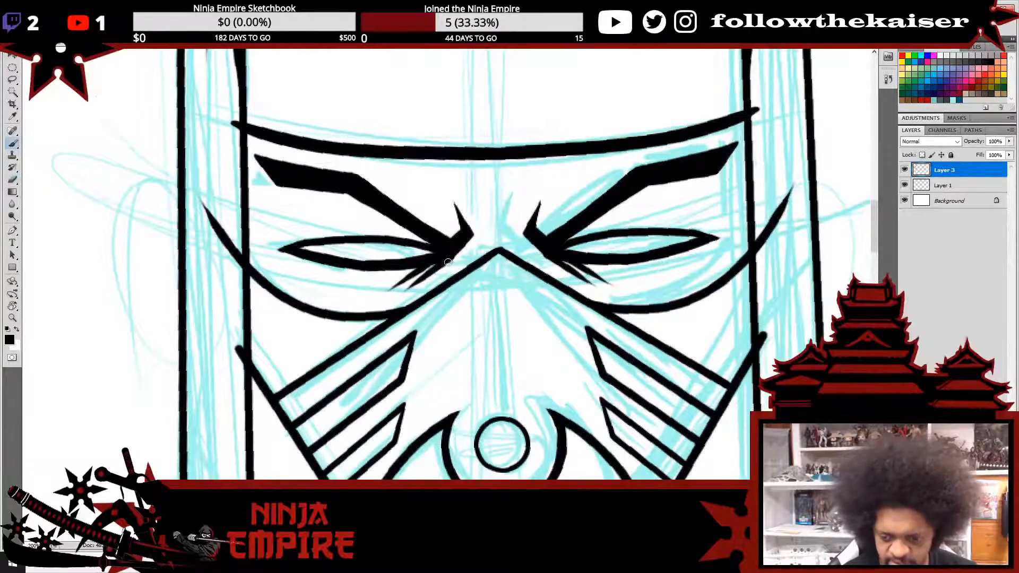
drag(447, 258, 457, 278)
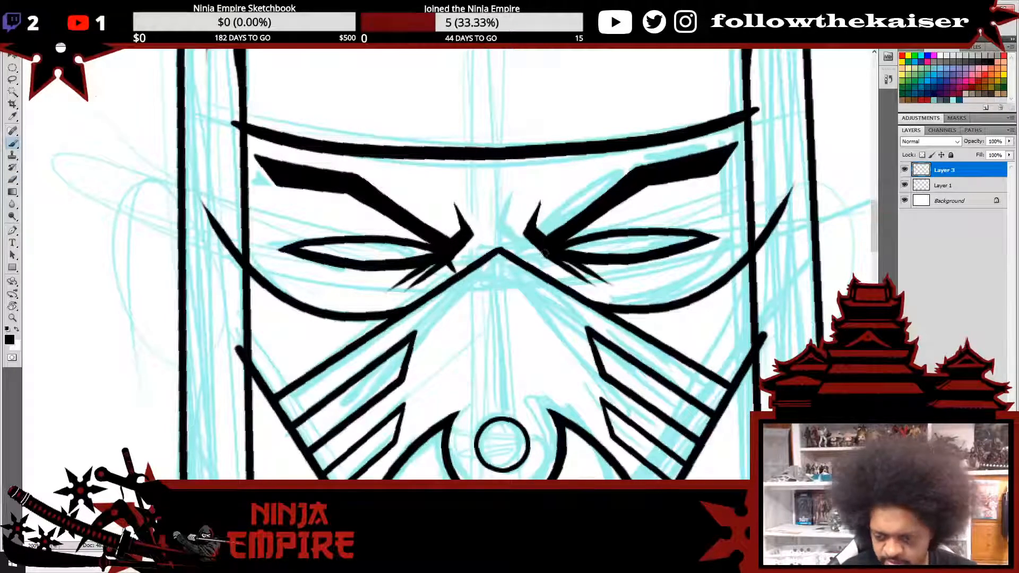
drag(544, 254, 543, 260)
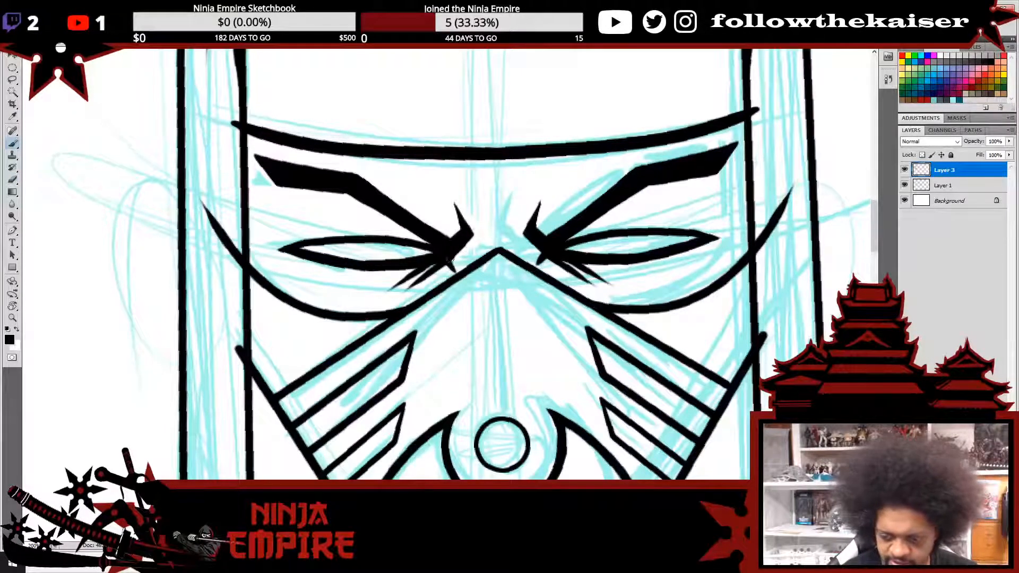
drag(449, 258, 455, 271)
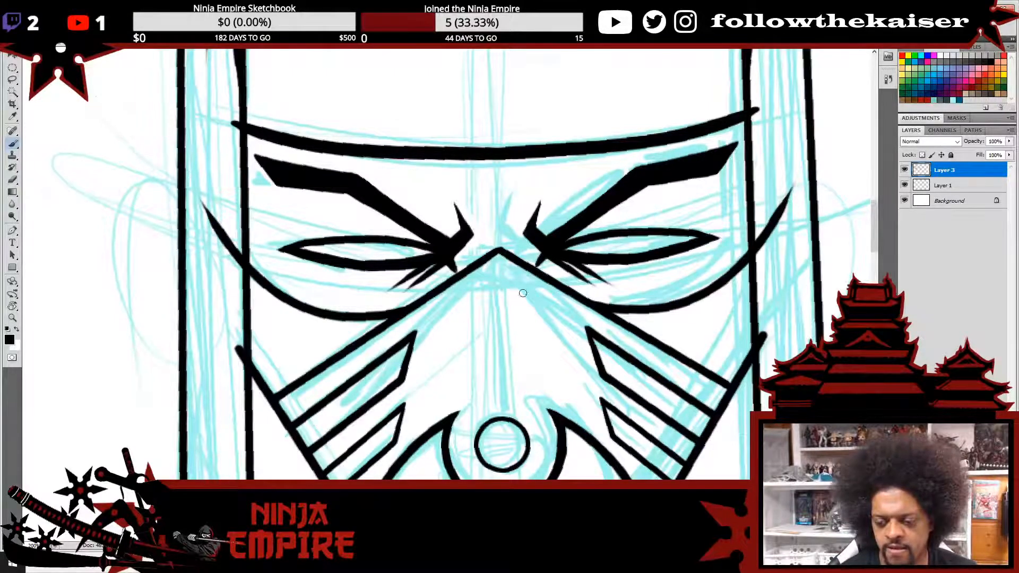
- Hide the cyan sketch on Layer 1
alt+click(581, 290)
alt+click(582, 291)
drag(728, 271, 622, 262)
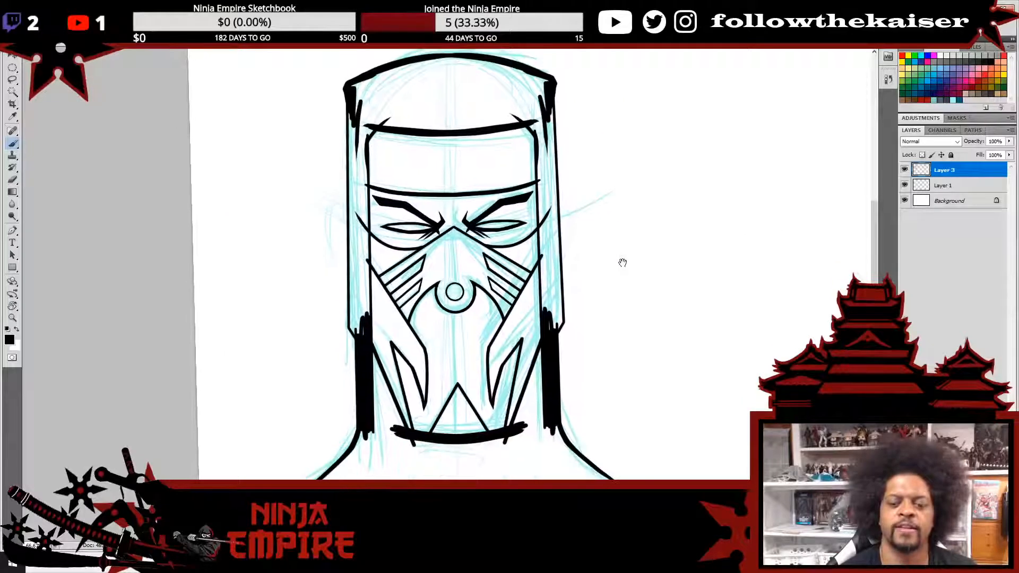
click(904, 185)
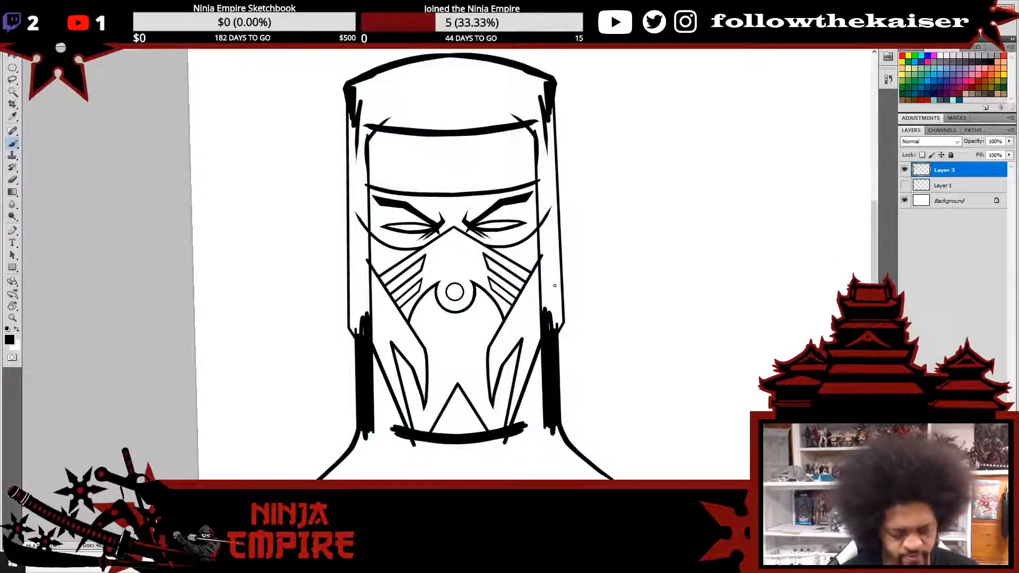
- Select the blank top and side bands of the head covering around the face and expand the selection
key(w)
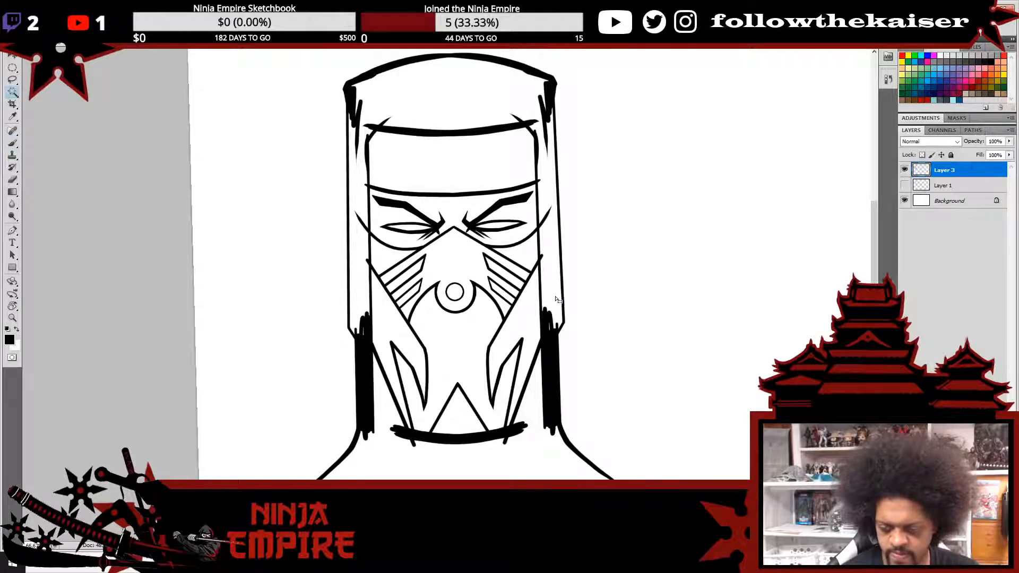
click(482, 346)
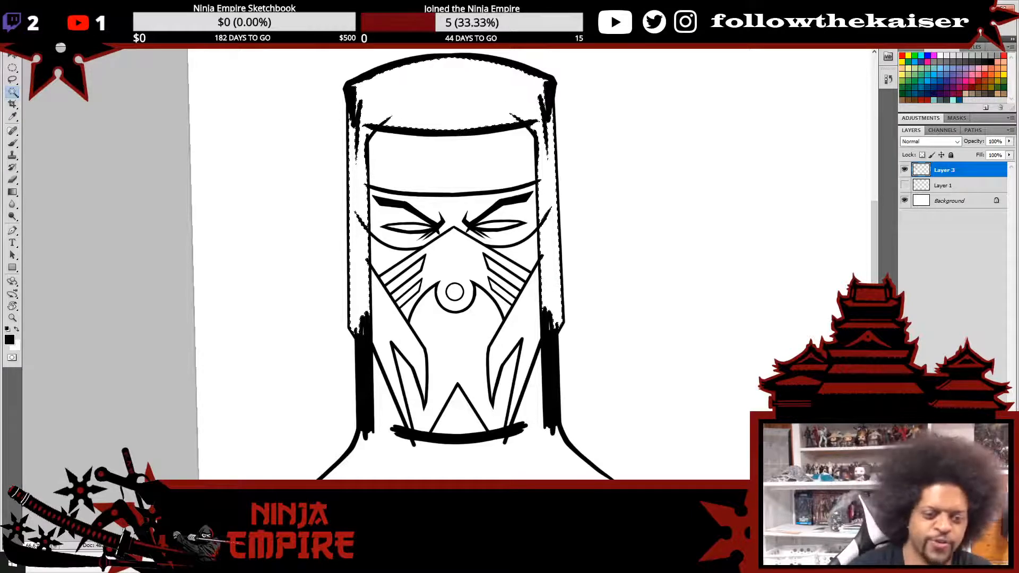
click(125, 6)
mouse_move(175, 126)
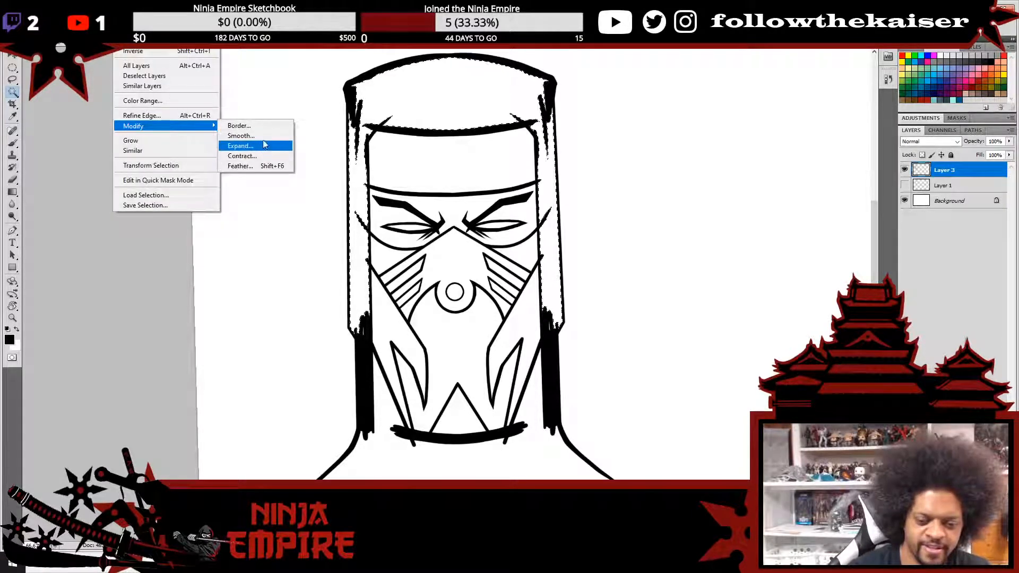
click(261, 145)
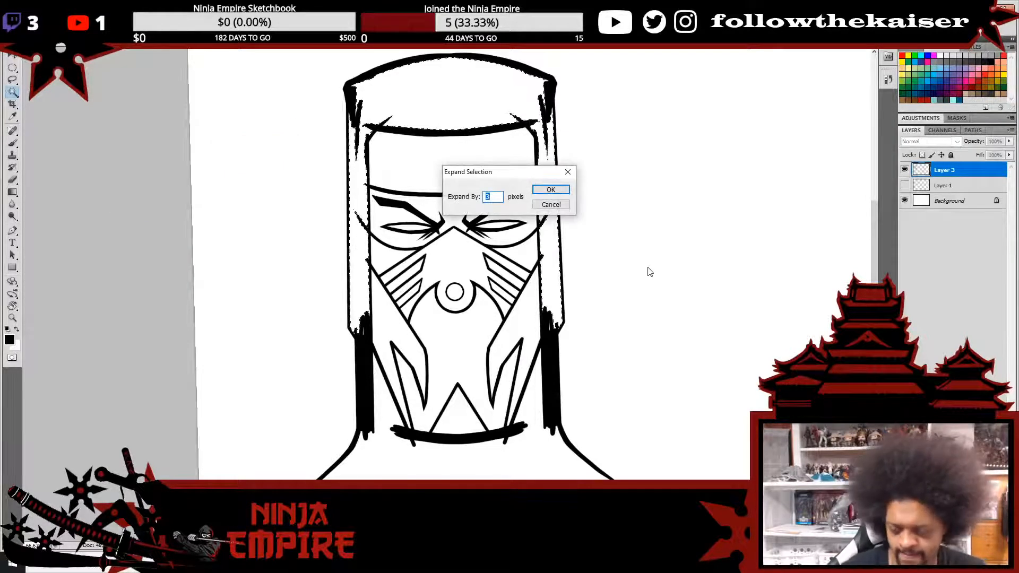
key(Return)
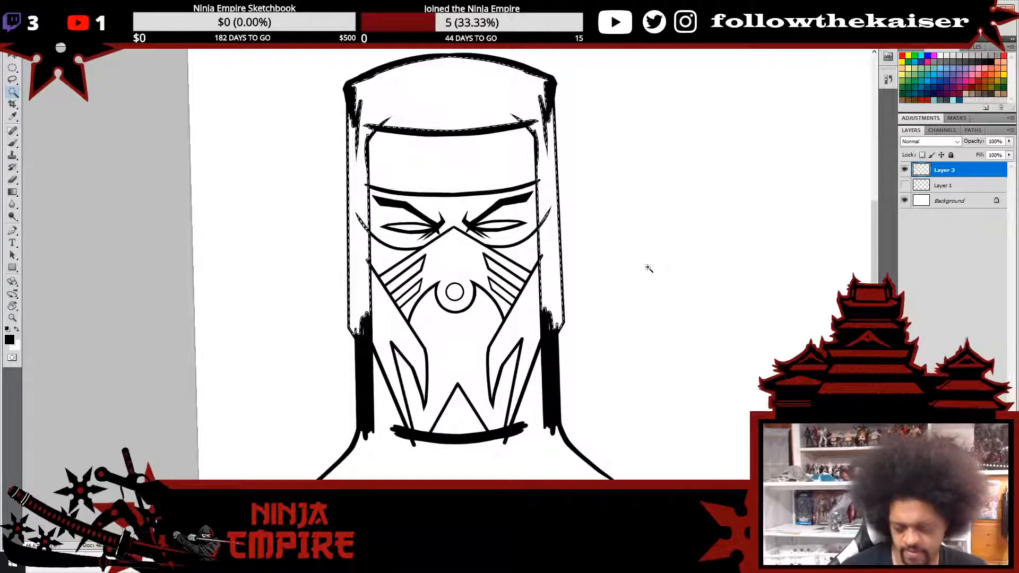
- Fill the selected head covering with black and paint over the leftover white specks
key(alt+BackSpace)
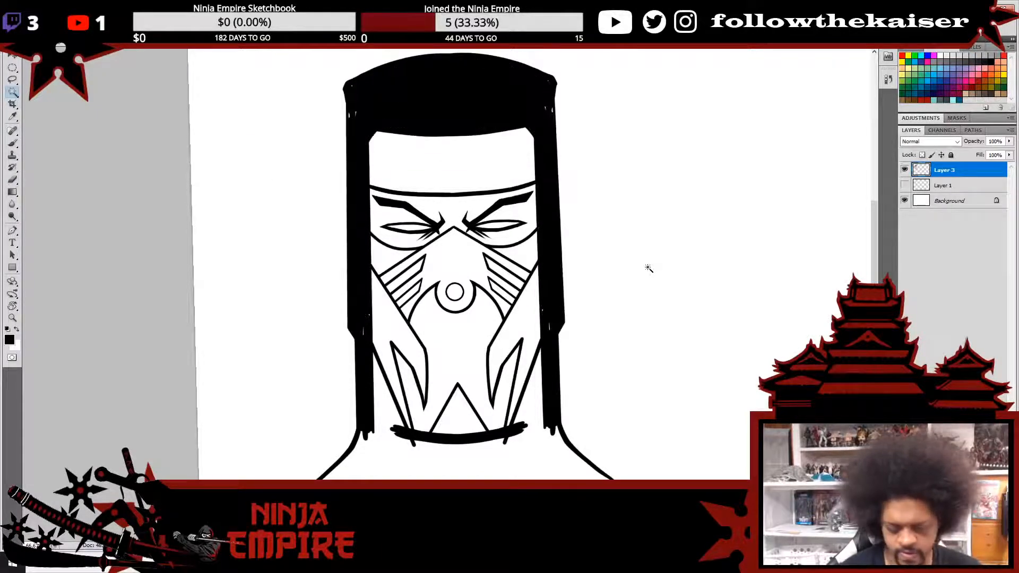
key(b)
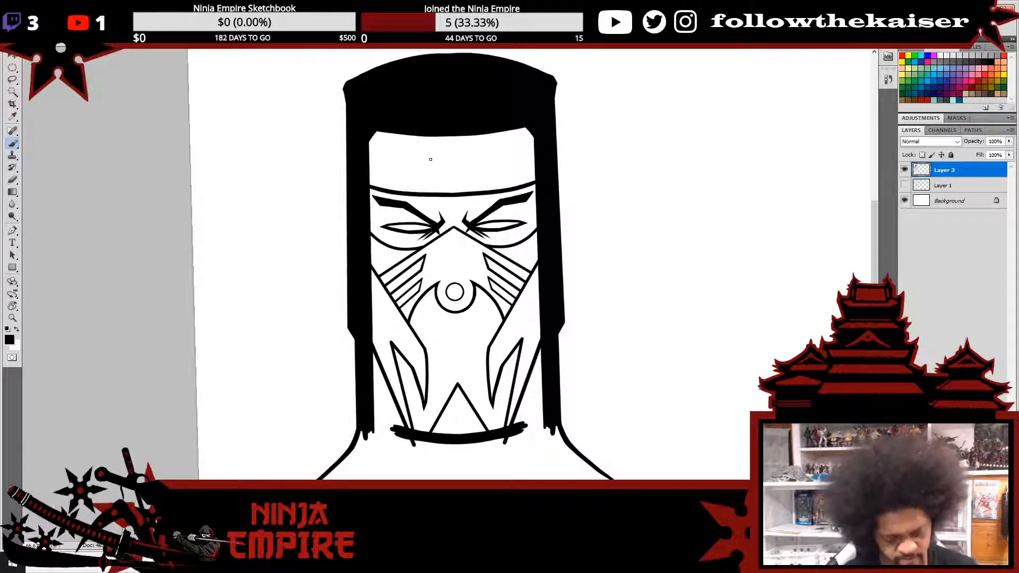
scroll(460, 242, down, 3)
alt+click(397, 367)
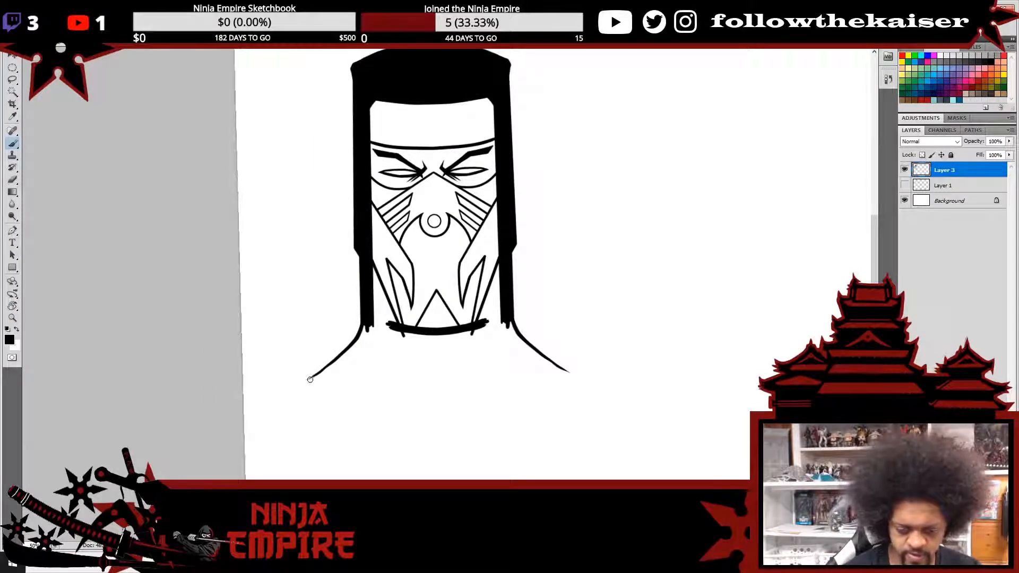
- Ink the V-shaped lower edge of the neck covering and thicken both neck-to-shoulder lines on Layer 3
mouse_move(310, 379)
mouse_down()
mouse_move(506, 445)
mouse_move(591, 360)
mouse_up()
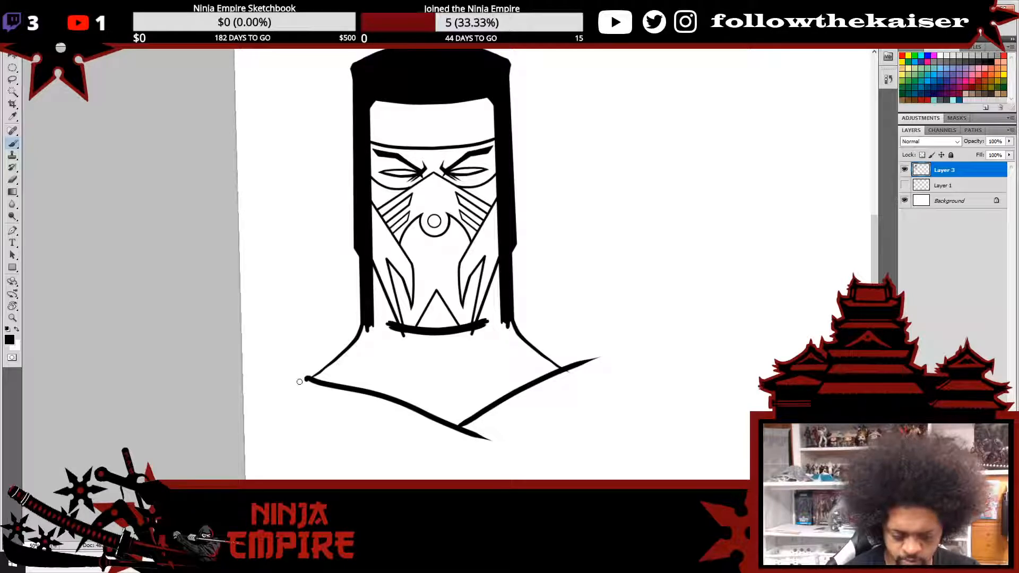
drag(299, 381, 371, 331)
drag(300, 381, 370, 333)
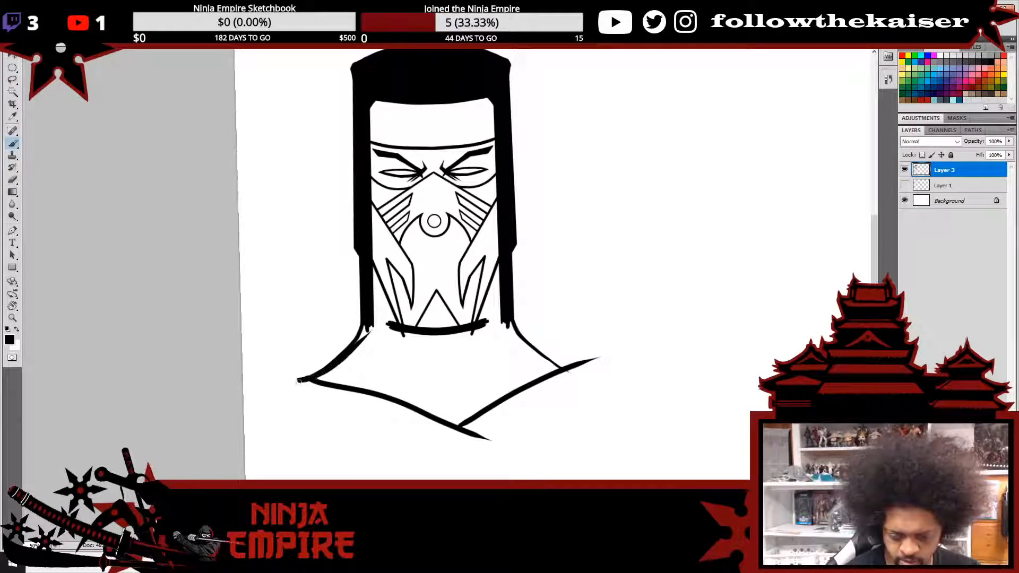
drag(298, 380, 364, 332)
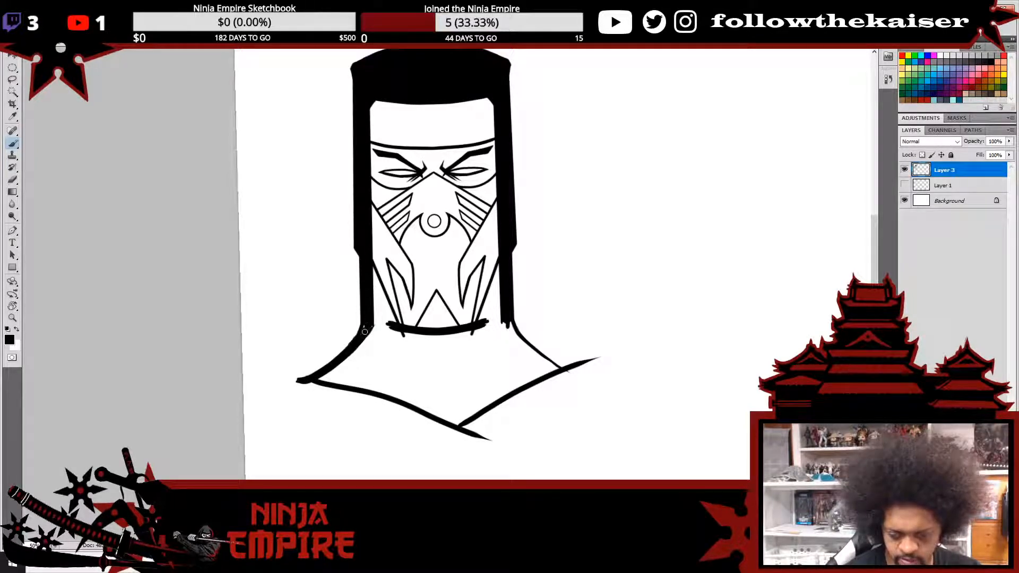
mouse_move(373, 291)
mouse_down()
mouse_move(361, 340)
mouse_move(361, 317)
mouse_up()
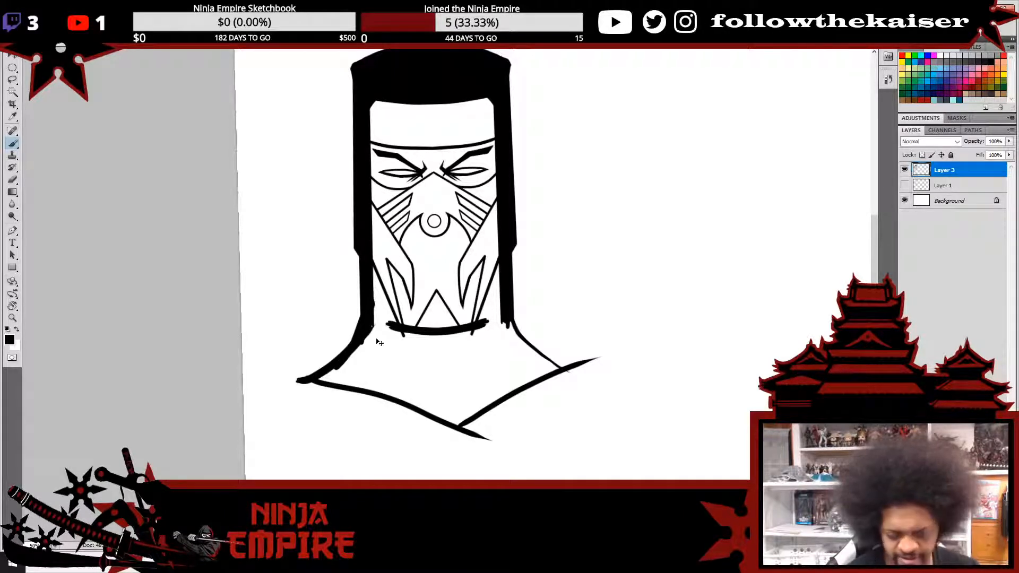
key(ctrl+alt+z)
key(ctrl+alt+z)
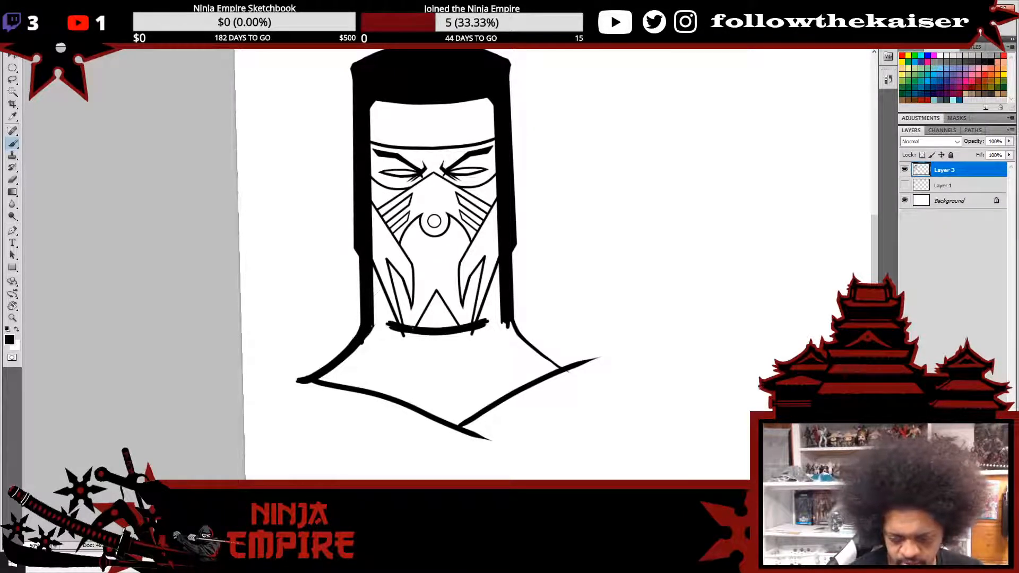
drag(508, 320, 535, 361)
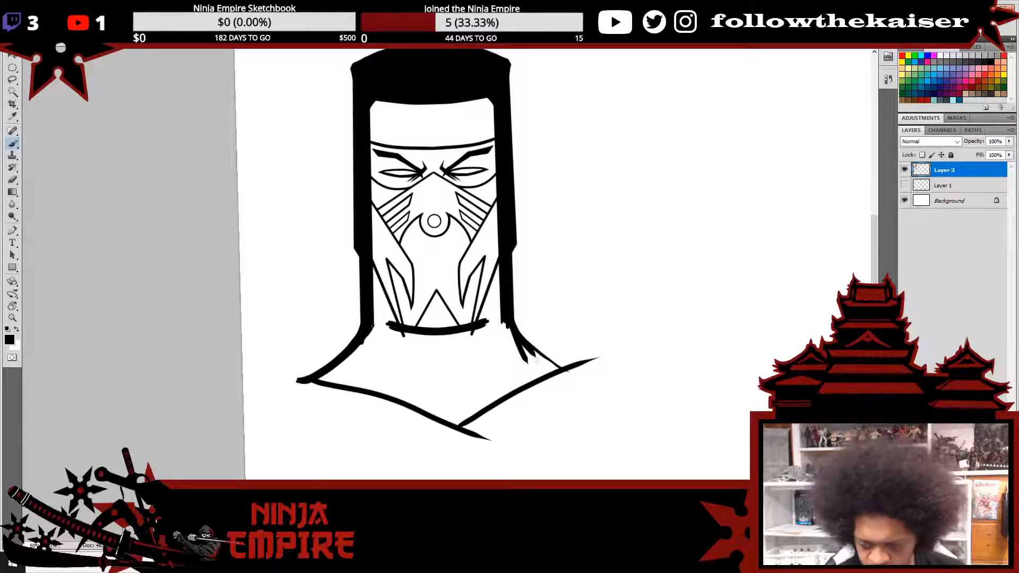
mouse_move(511, 318)
mouse_down()
mouse_move(554, 368)
mouse_move(505, 282)
mouse_move(512, 311)
mouse_move(520, 245)
mouse_up()
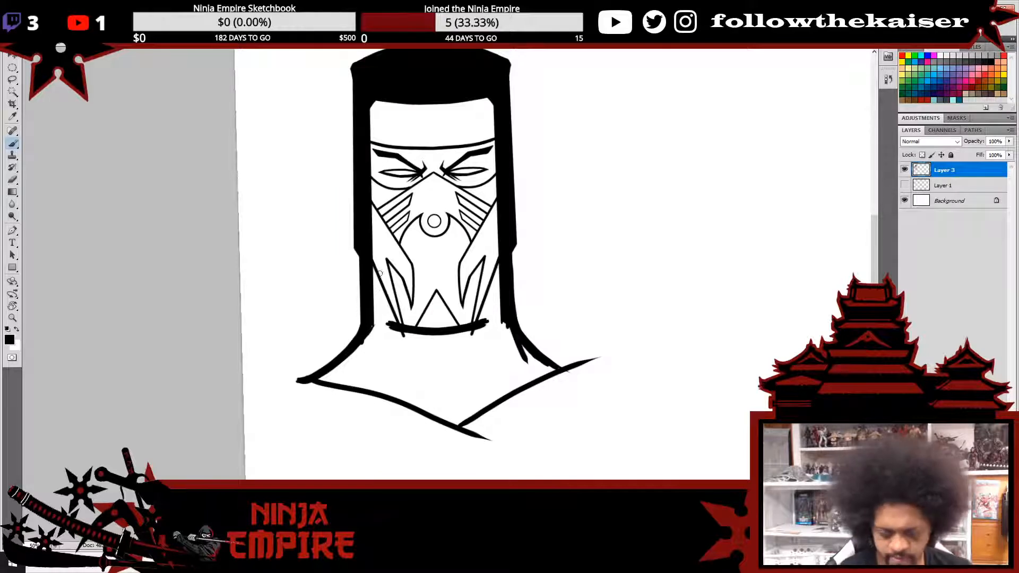
- Fill the gaps beside the jaw and the whole neck covering down to its V-shaped edge with black
drag(371, 268, 397, 337)
drag(374, 289, 392, 350)
drag(371, 308, 387, 361)
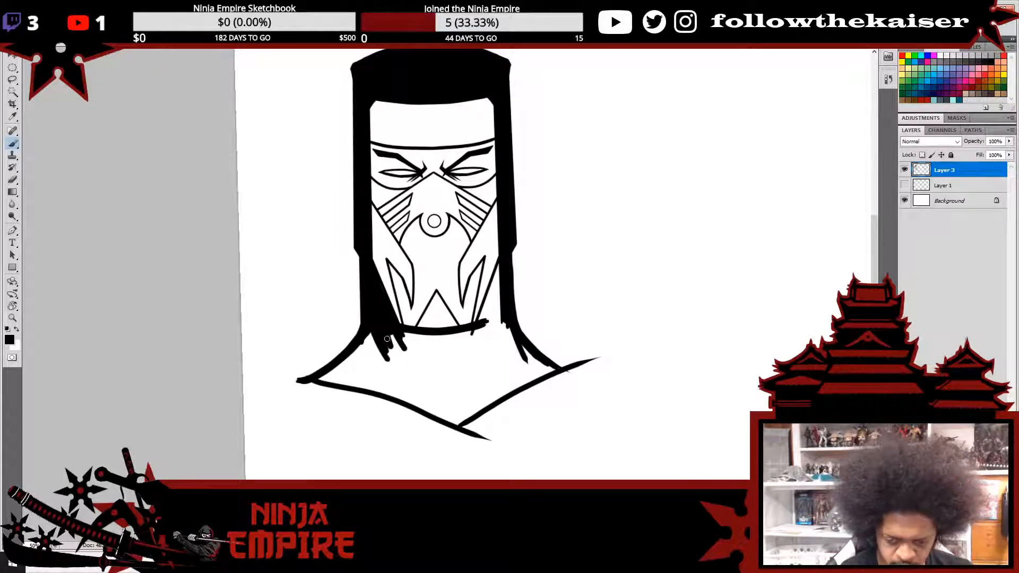
mouse_move(500, 279)
mouse_down()
mouse_move(477, 331)
mouse_move(501, 269)
mouse_move(488, 307)
mouse_up()
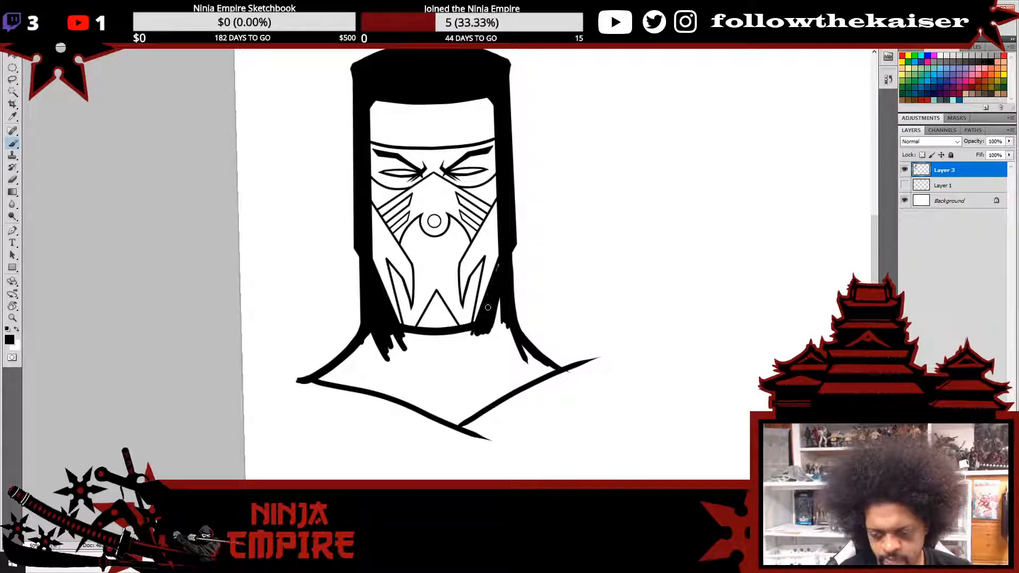
drag(503, 258, 498, 334)
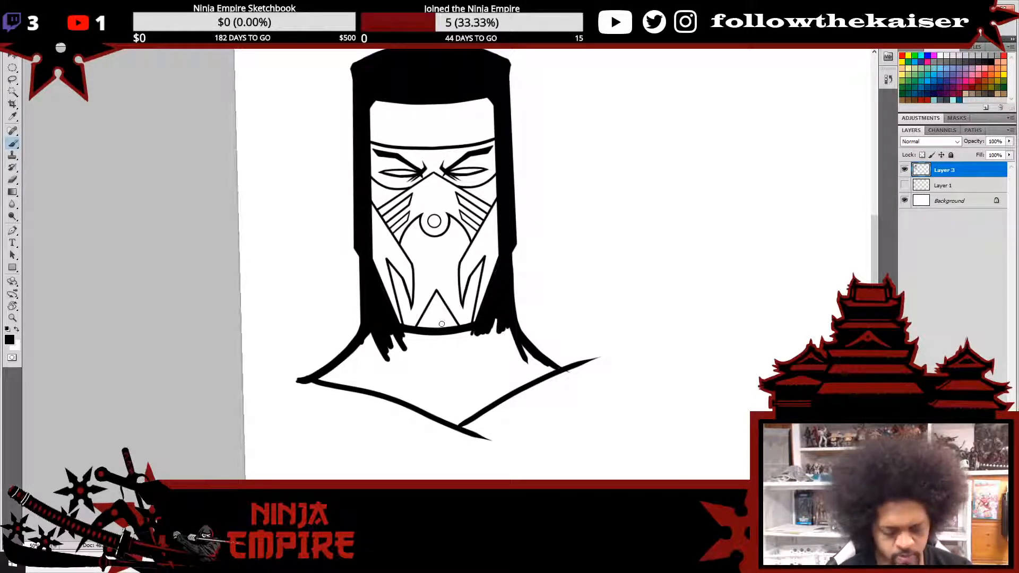
mouse_move(437, 360)
mouse_down()
mouse_move(422, 371)
mouse_move(364, 352)
mouse_move(321, 379)
mouse_move(376, 381)
mouse_move(348, 380)
mouse_move(362, 375)
mouse_move(438, 399)
mouse_move(403, 383)
mouse_move(395, 342)
mouse_move(451, 341)
mouse_move(496, 323)
mouse_move(488, 360)
mouse_move(436, 395)
mouse_move(424, 385)
mouse_move(461, 393)
mouse_move(451, 419)
mouse_move(493, 392)
mouse_move(469, 380)
mouse_move(487, 372)
mouse_move(504, 335)
mouse_move(549, 370)
mouse_move(531, 375)
mouse_move(567, 373)
mouse_up()
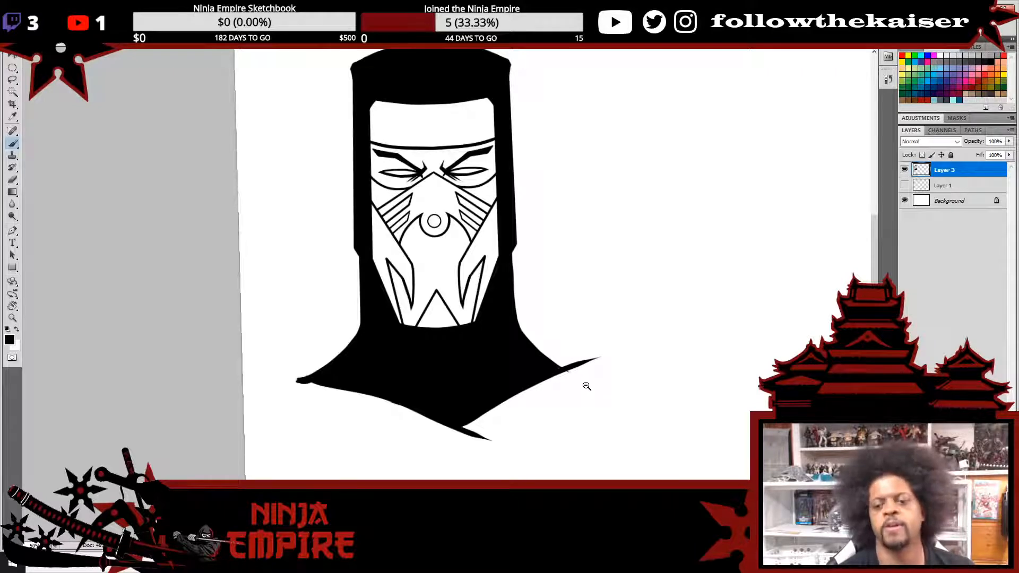
- Erase the overshooting line tip beyond the right shoulder point of the neck covering
key(ctrl+minus)
key(ctrl+minus)
key(ctrl+plus)
key(ctrl+plus)
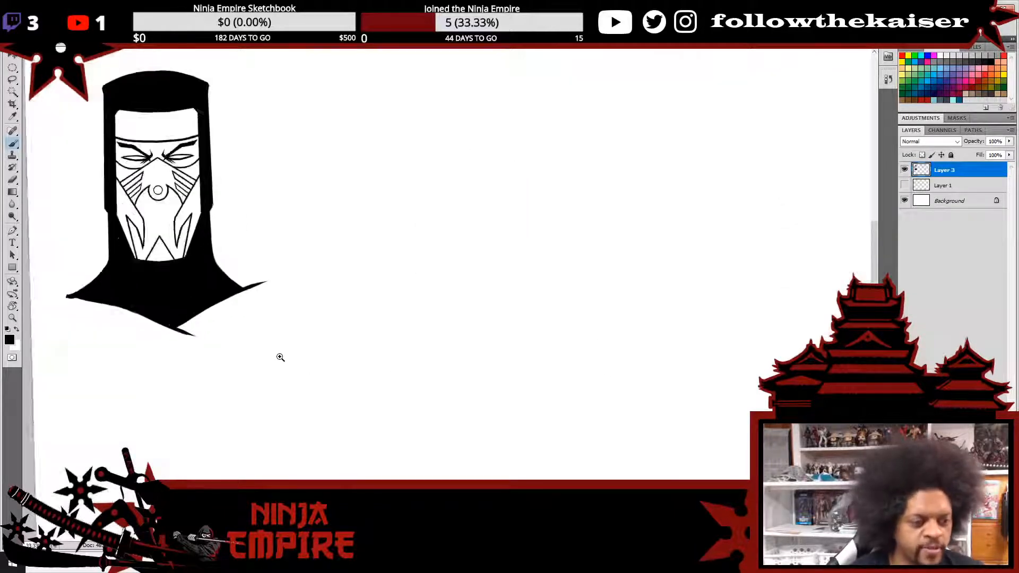
mouse_move(332, 351)
mouse_down()
mouse_move(463, 316)
mouse_move(433, 302)
mouse_up()
key(e)
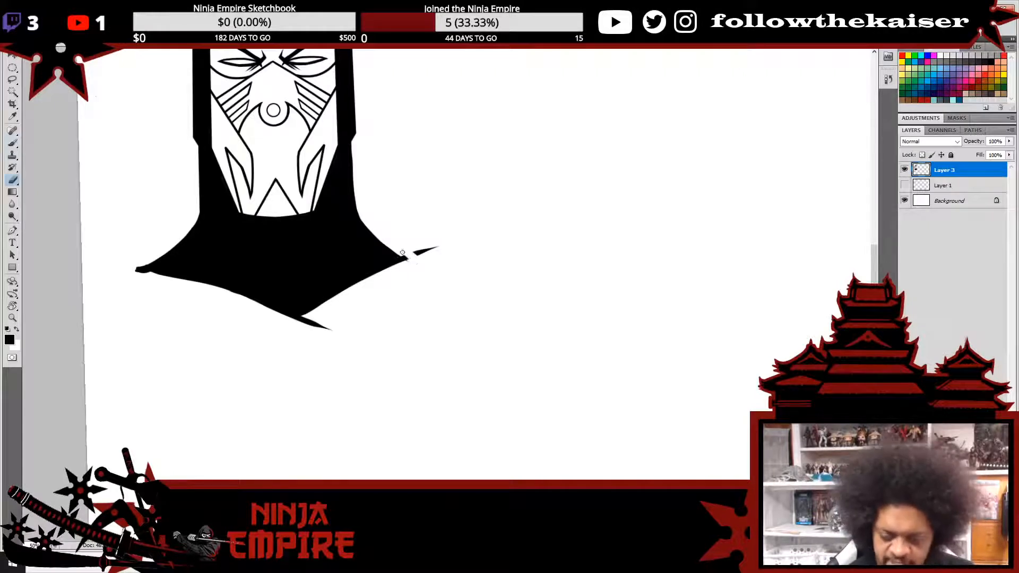
drag(402, 252, 389, 245)
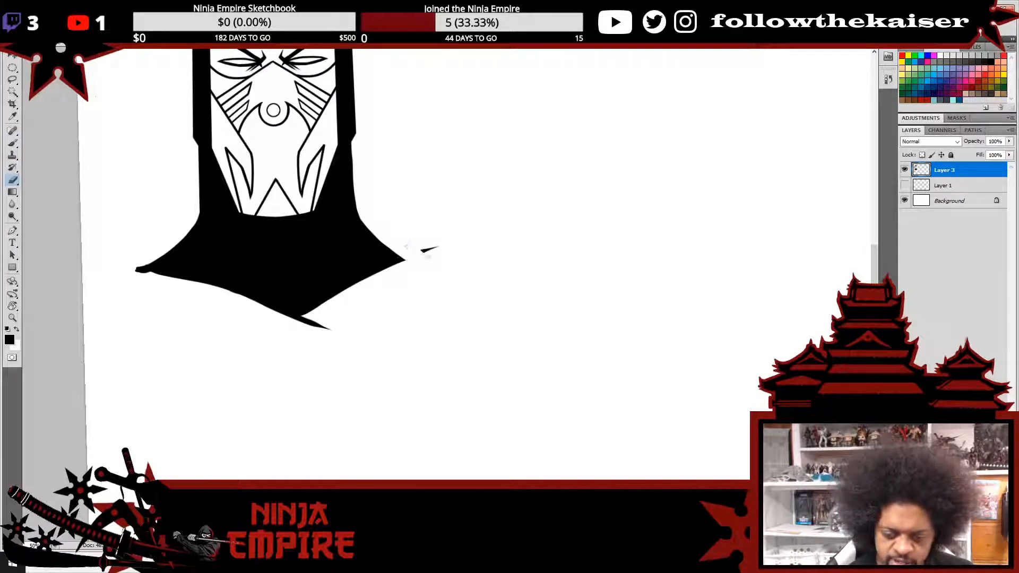
key(b)
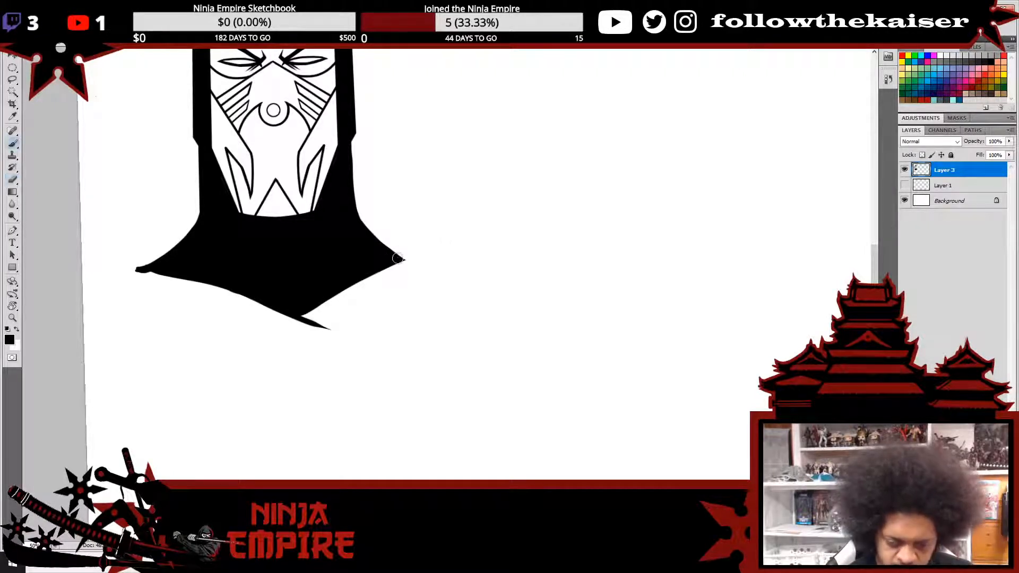
- Rotate the canvas and erase the overshoot at the neck covering's lowest point, smoothing the adjoining right edge
key(r)
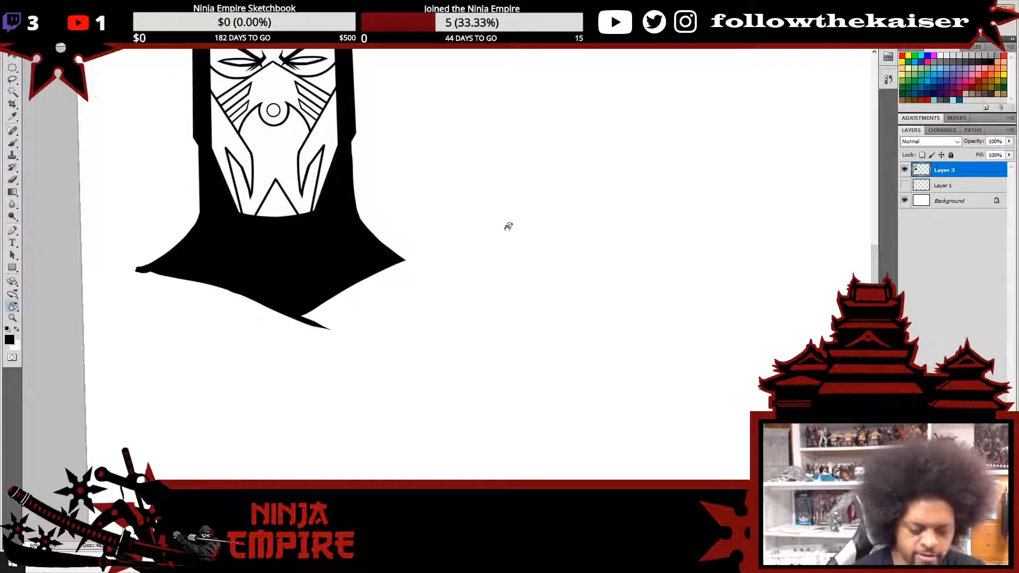
mouse_move(582, 218)
mouse_down()
mouse_move(451, 150)
mouse_move(541, 120)
mouse_up()
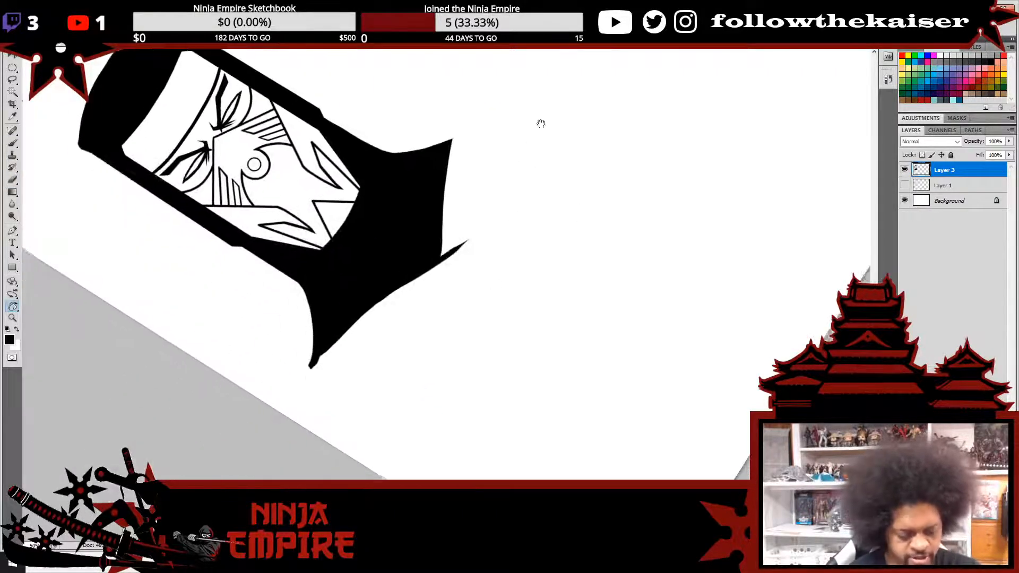
key(b)
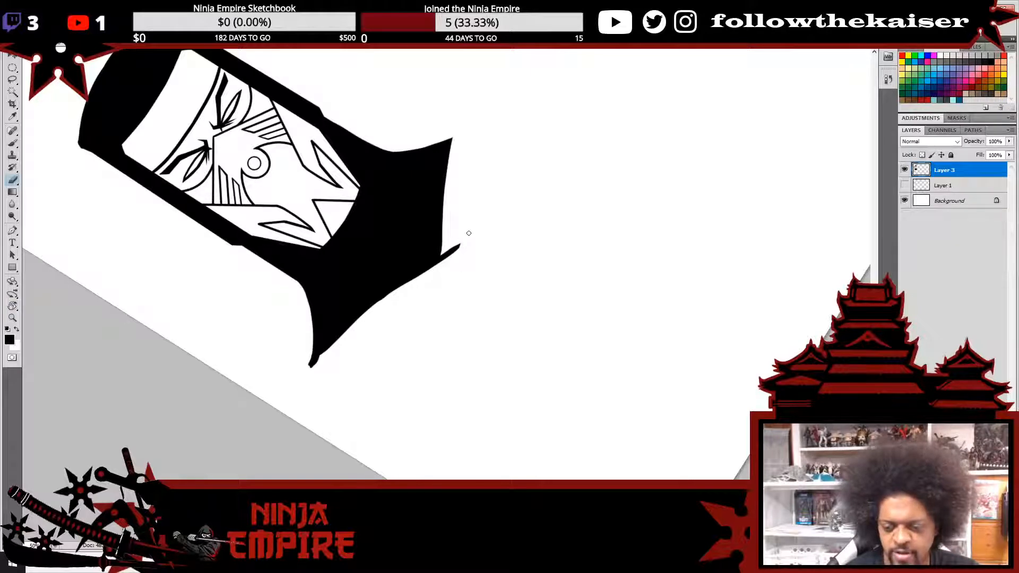
key(ctrl+z)
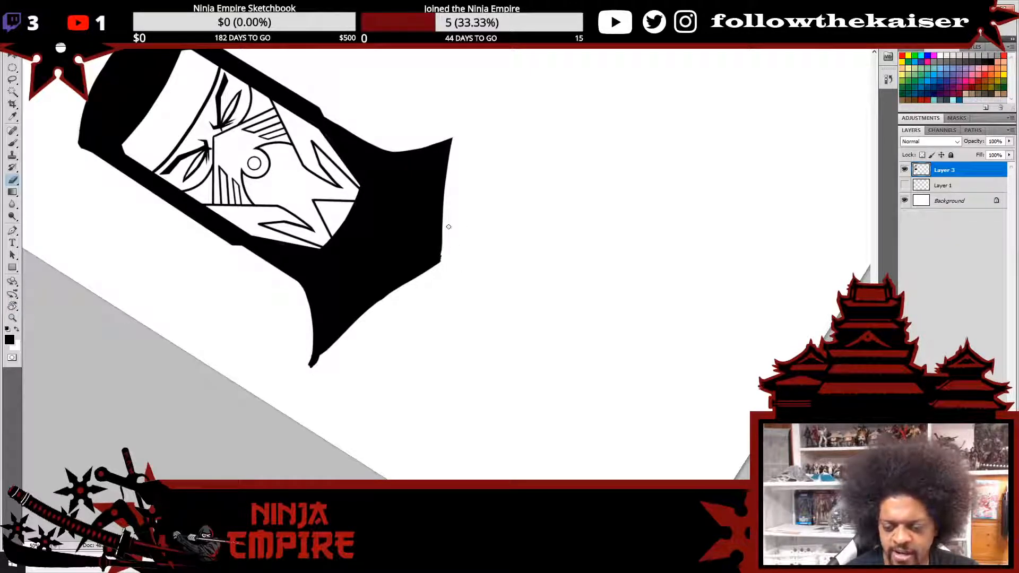
drag(457, 136, 442, 272)
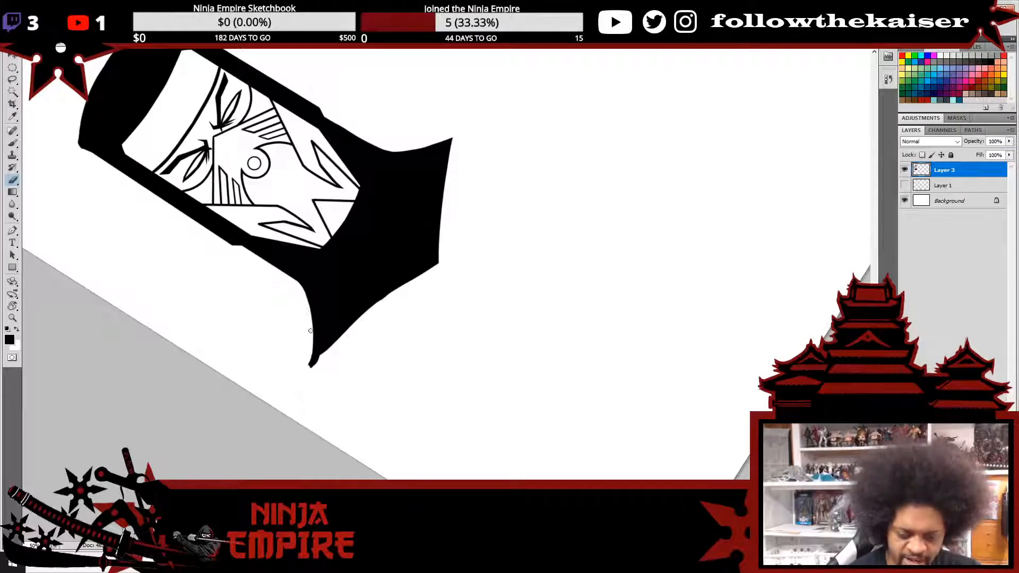
- Trim the left shoulder tip to a sharp point and clean up the lower left edge with the Eraser
drag(310, 330, 312, 365)
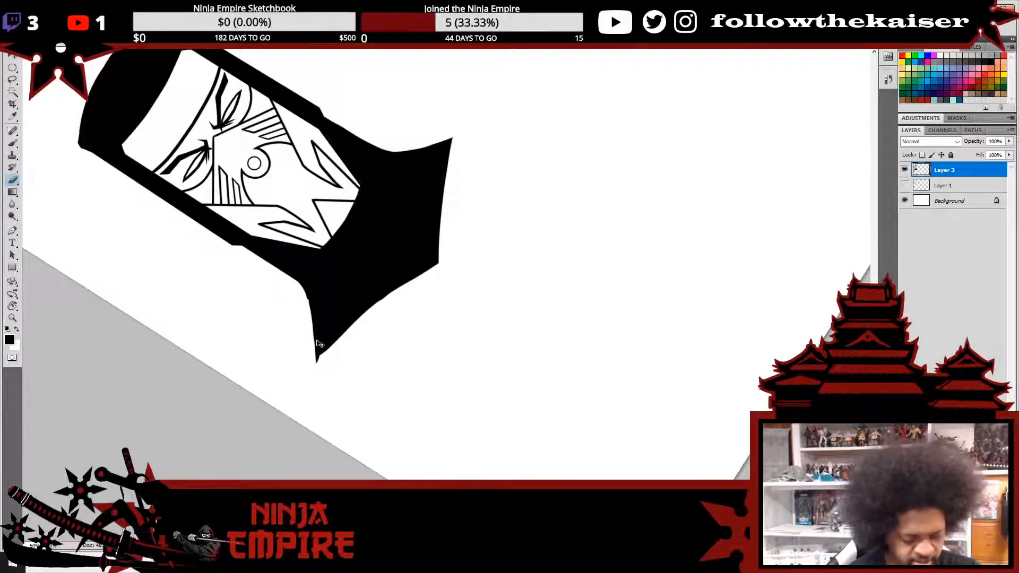
key(ctrl+z)
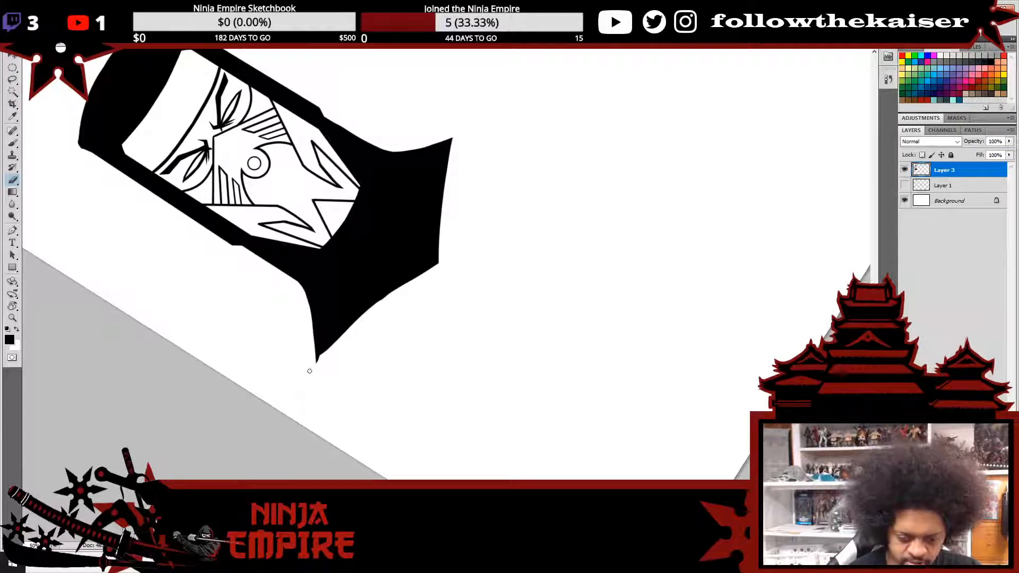
drag(316, 360, 439, 261)
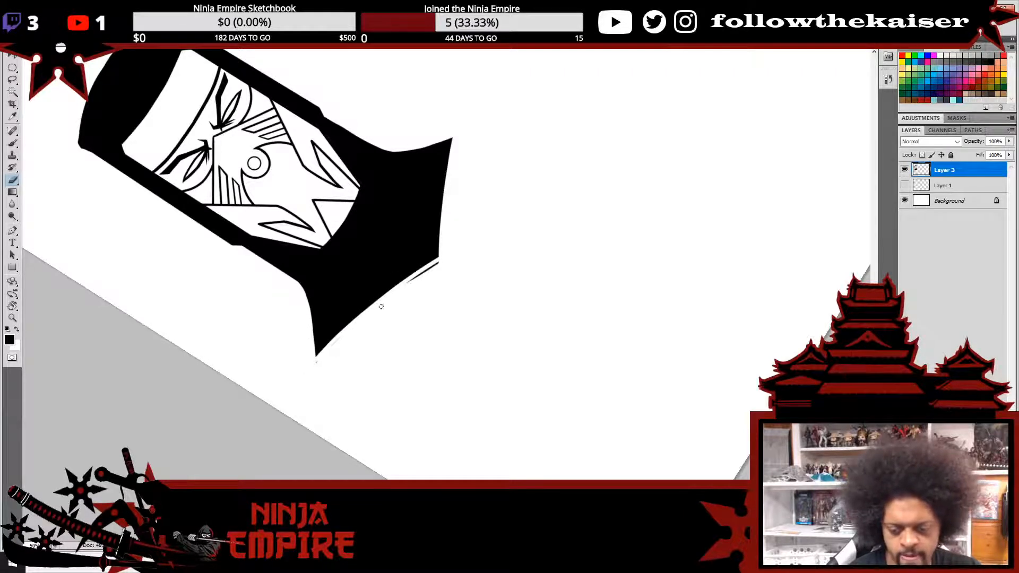
- Erase the stray marks along the lower edge of the ninja head's black collar
drag(316, 364, 405, 293)
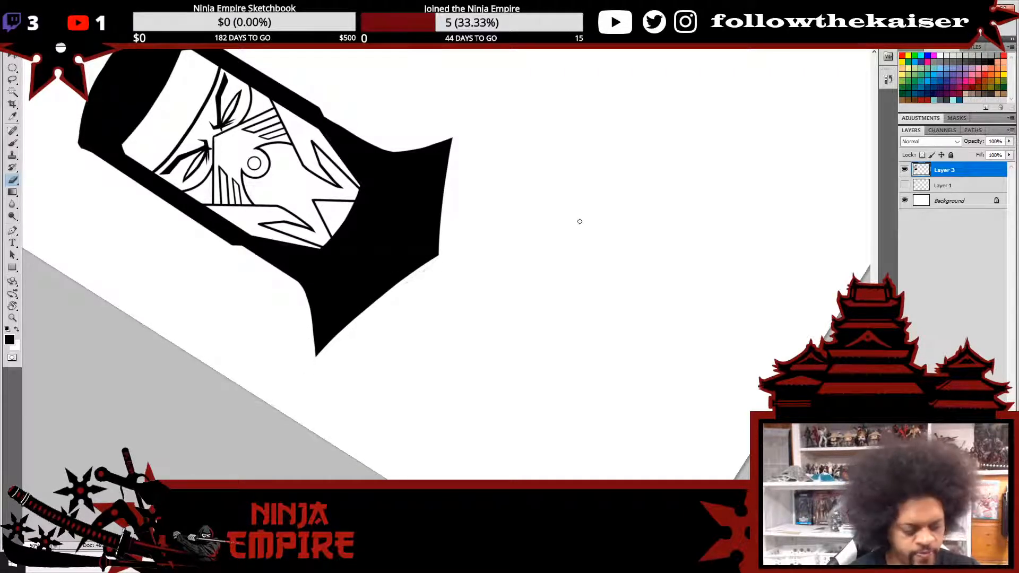
key(r)
drag(579, 221, 648, 239)
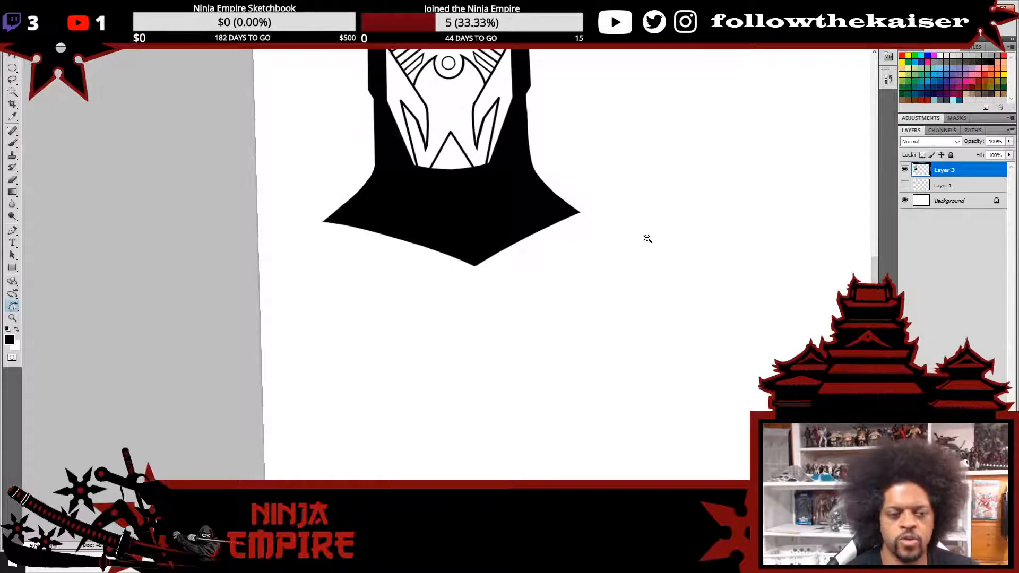
alt+click(647, 239)
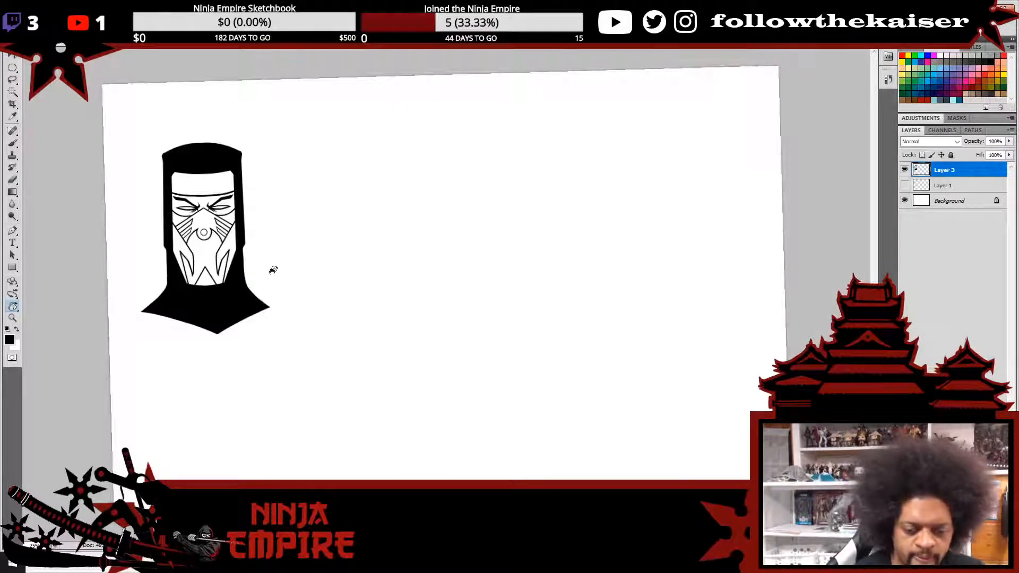
ctrl+click(250, 249)
mouse_move(227, 258)
mouse_down()
mouse_move(493, 279)
mouse_move(498, 262)
mouse_up()
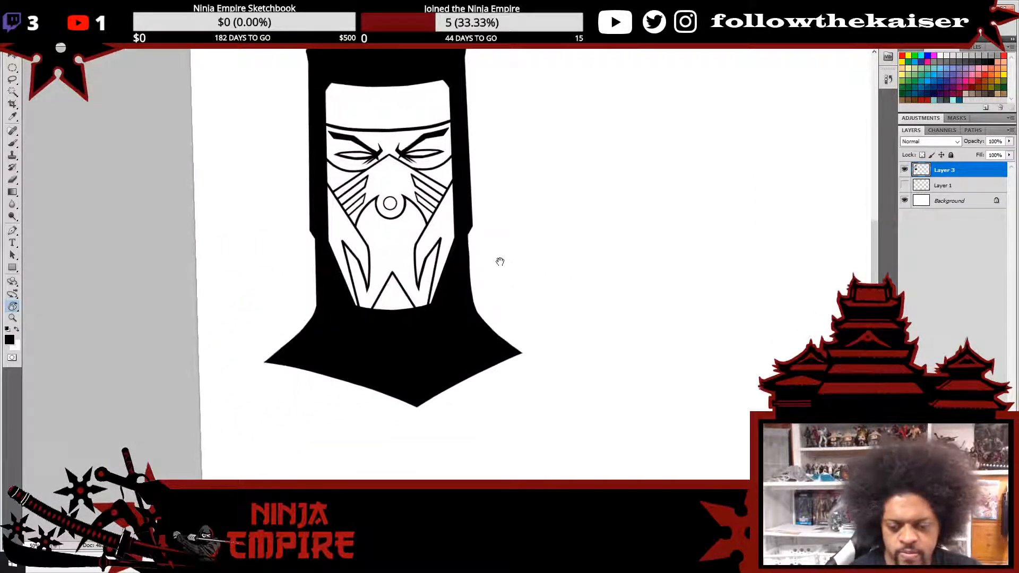
alt+click(498, 268)
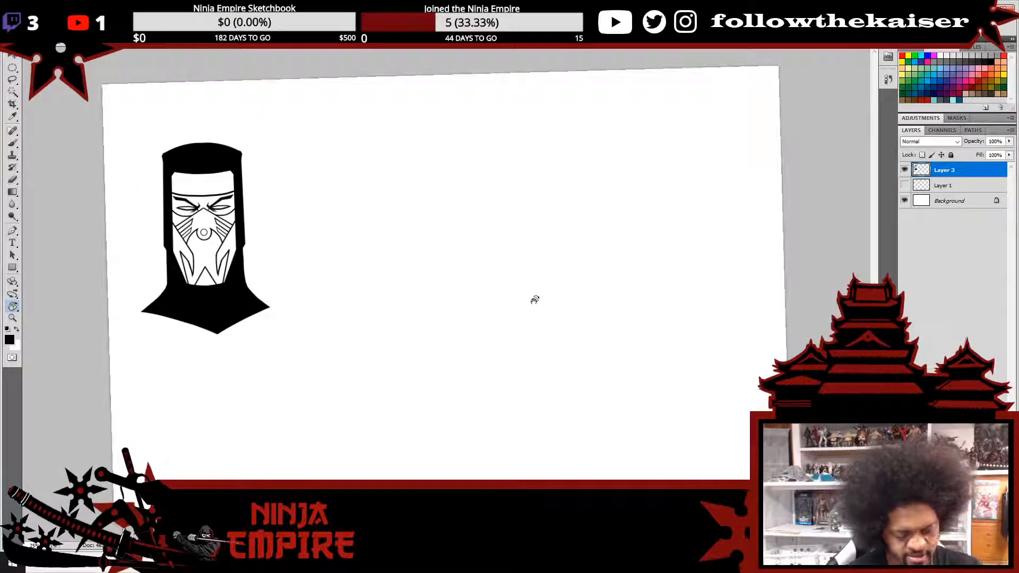
- Lasso the whole ninja head and scale it down toward the upper-left corner of the canvas
key(l)
mouse_move(317, 326)
mouse_down()
mouse_move(136, 295)
mouse_move(272, 376)
mouse_move(260, 387)
mouse_up()
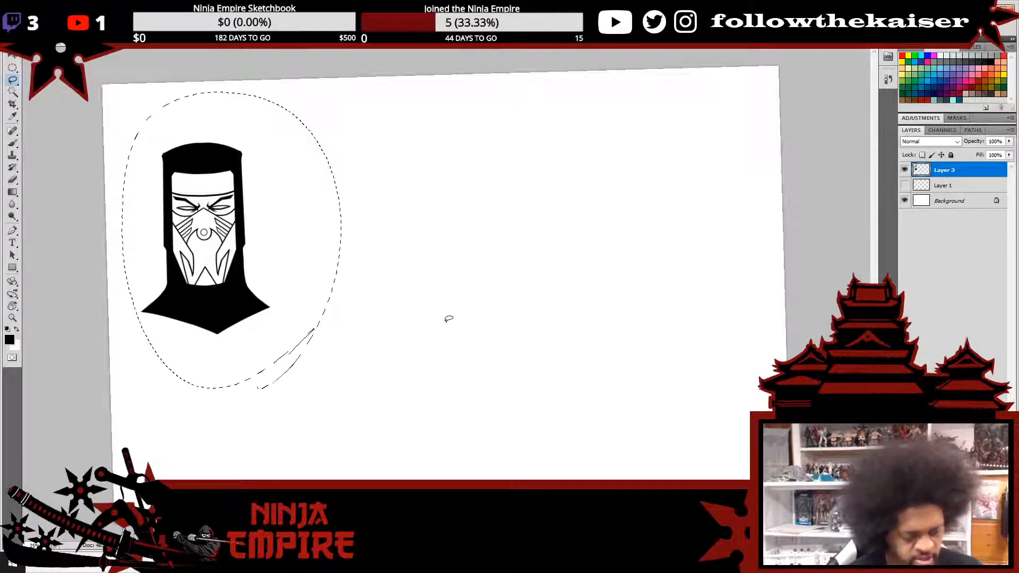
key(ctrl+t)
mouse_move(339, 389)
mouse_down()
mouse_move(245, 296)
mouse_move(242, 265)
mouse_up()
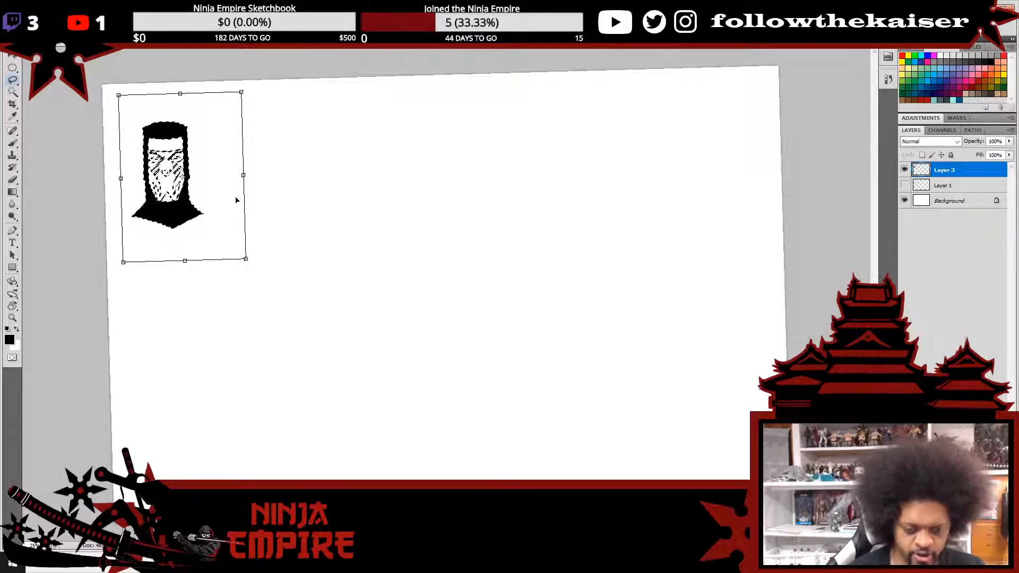
key(Return)
- Turn the canvas upright around the ninja head and bring up the reference banner image beside it
ctrl+click(190, 207)
ctrl+click(190, 206)
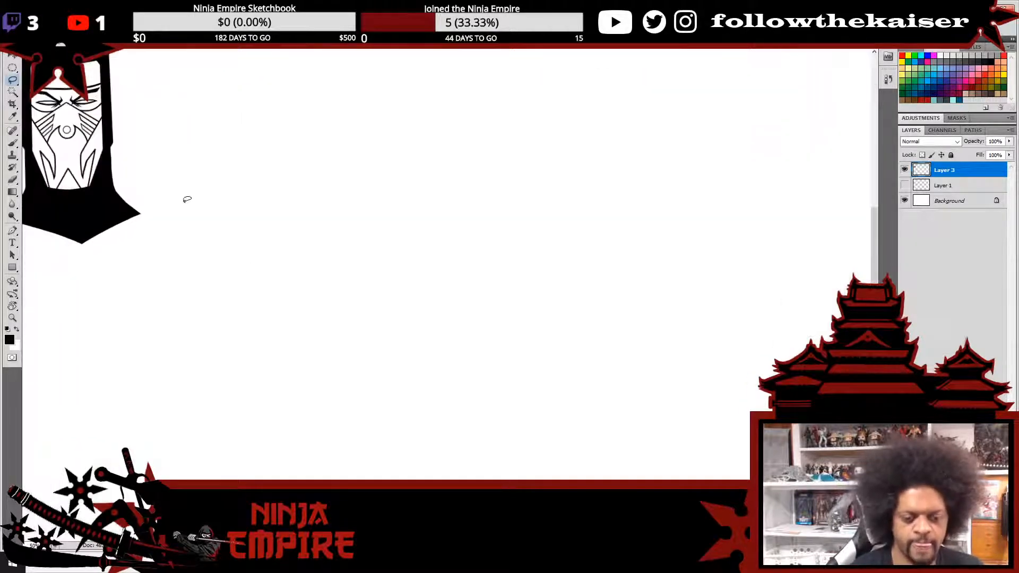
drag(184, 204, 668, 355)
ctrl+click(566, 307)
key(r)
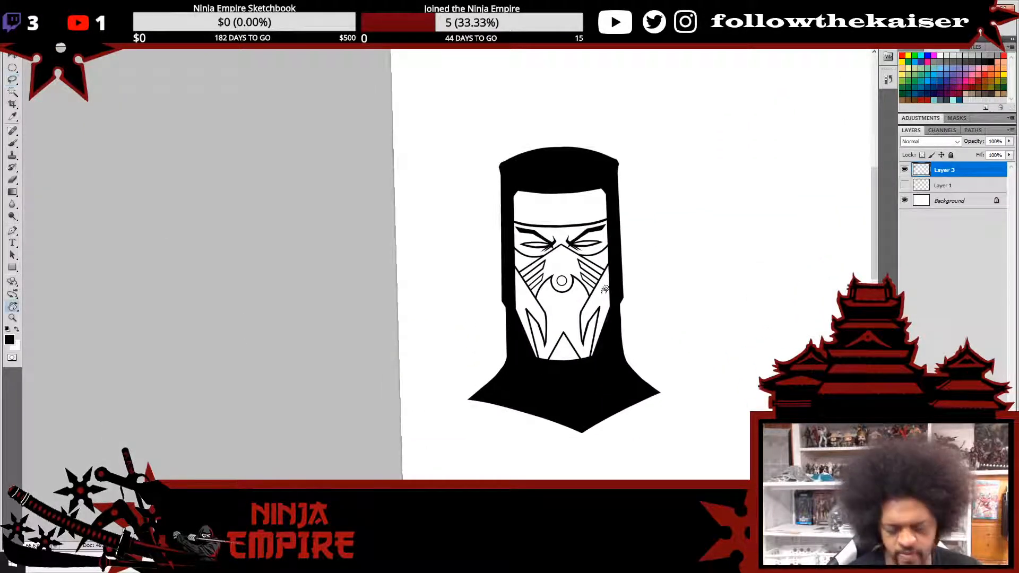
mouse_move(671, 268)
mouse_down()
mouse_move(676, 284)
mouse_move(680, 266)
mouse_up()
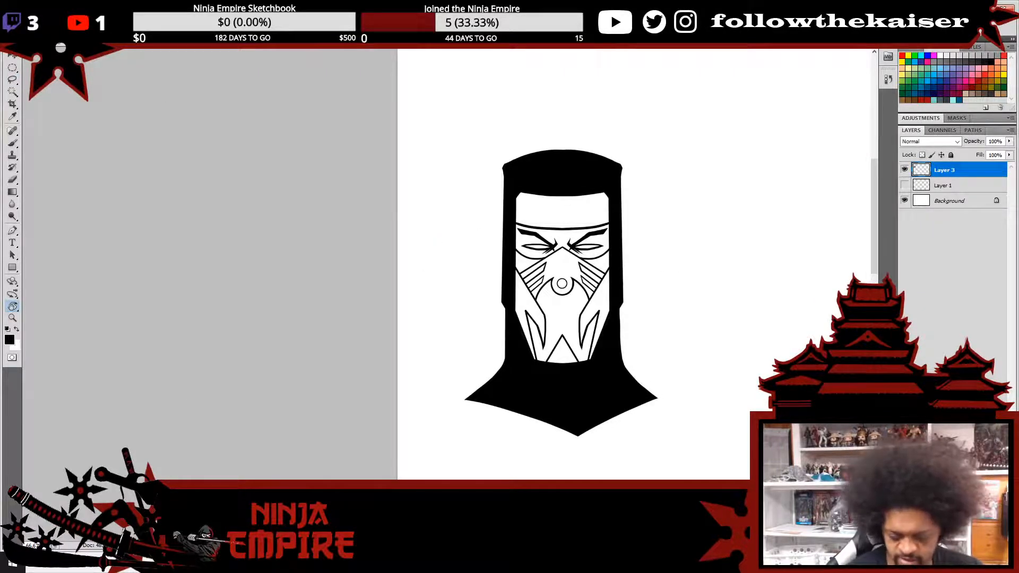
mouse_move(353, 563)
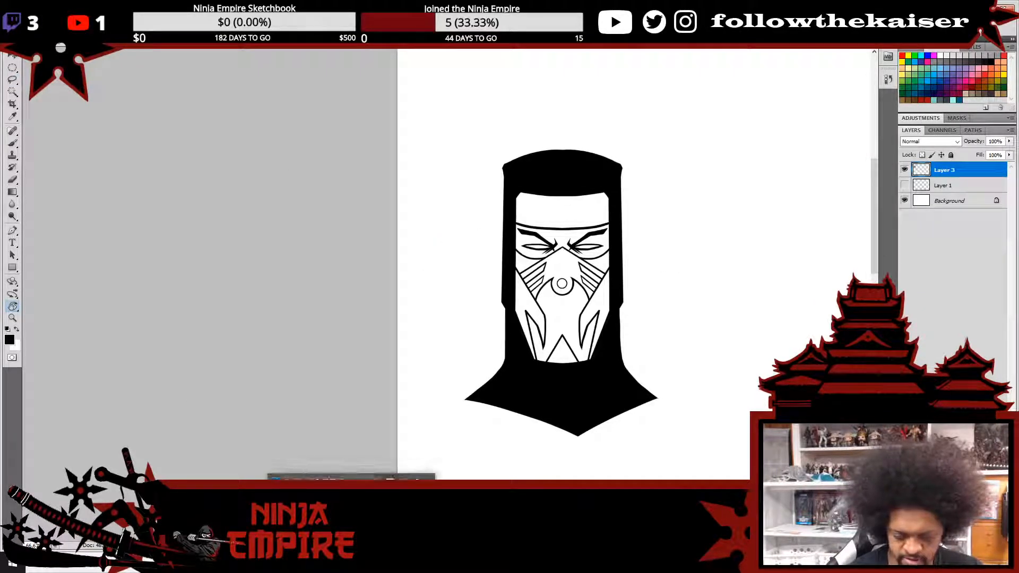
click(394, 514)
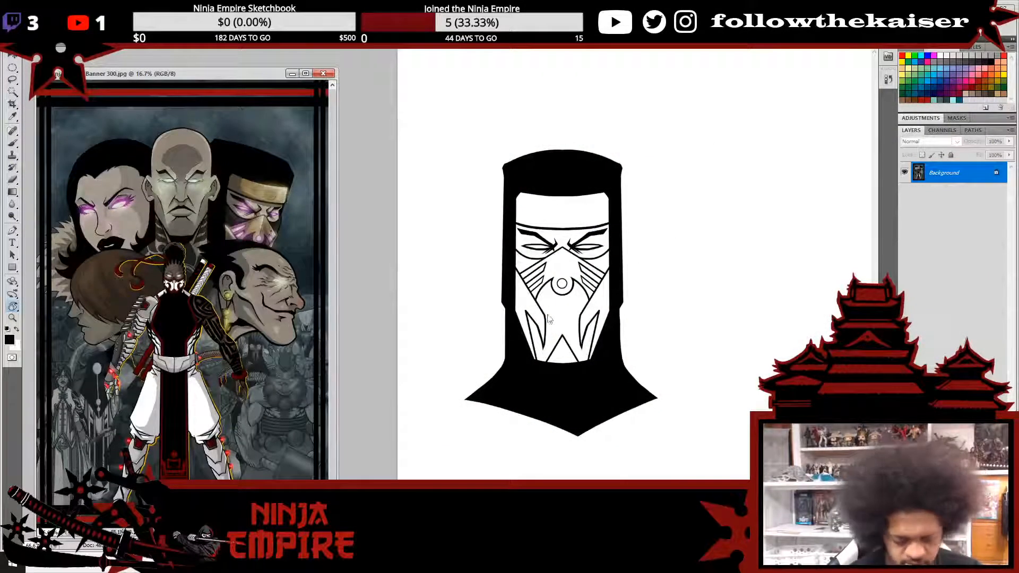
- Sample the headband's gold from the reference banner and make it a more saturated foreground color, about H 39, S 72, B 73
key(b)
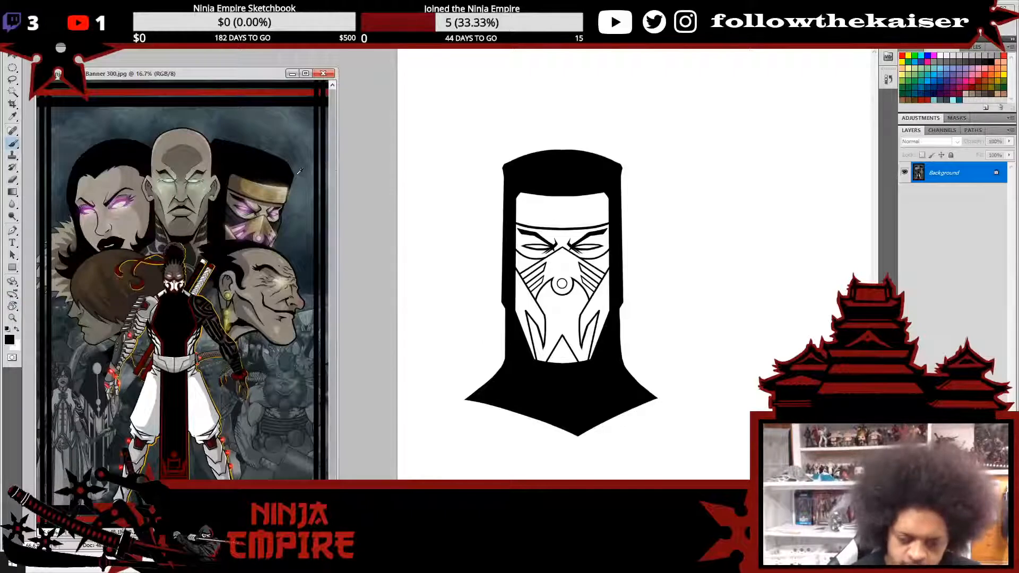
alt+click(264, 183)
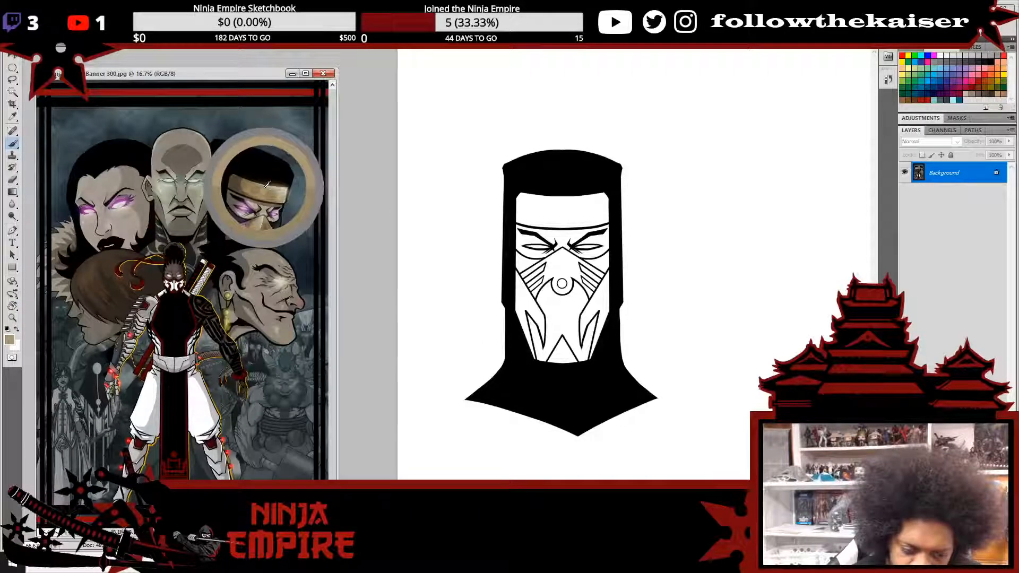
drag(267, 184, 249, 179)
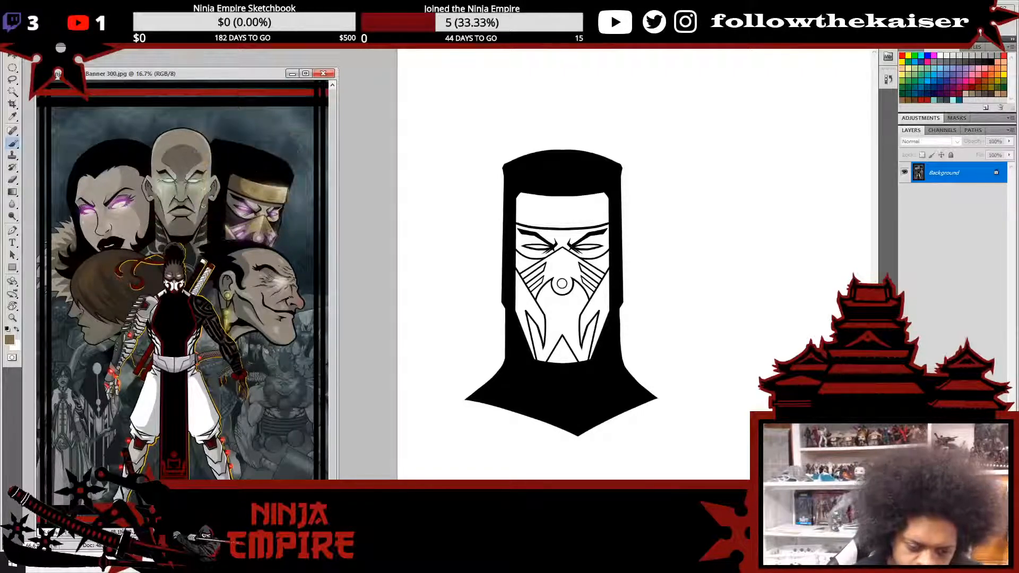
click(11, 341)
click(687, 270)
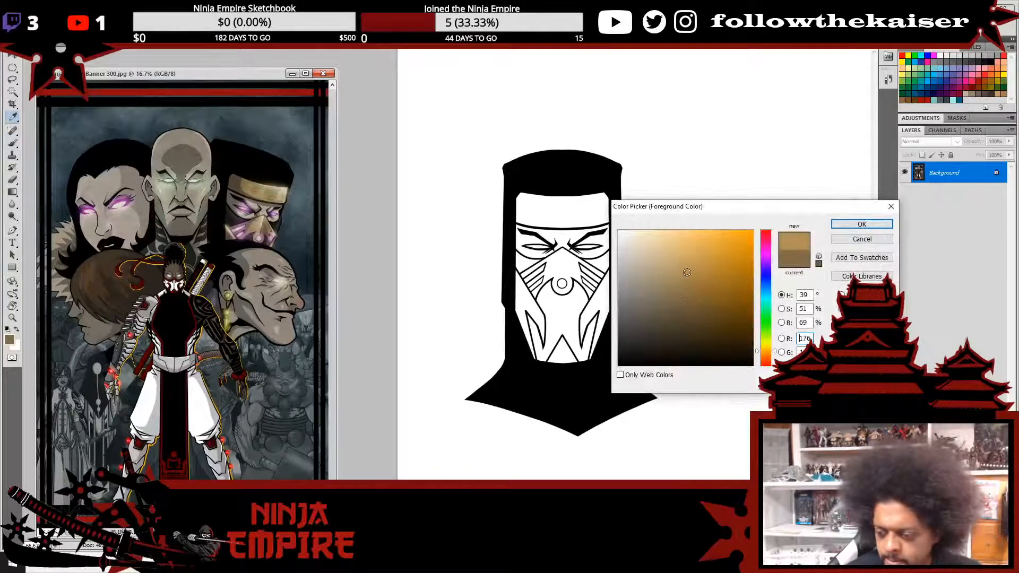
drag(689, 268, 715, 266)
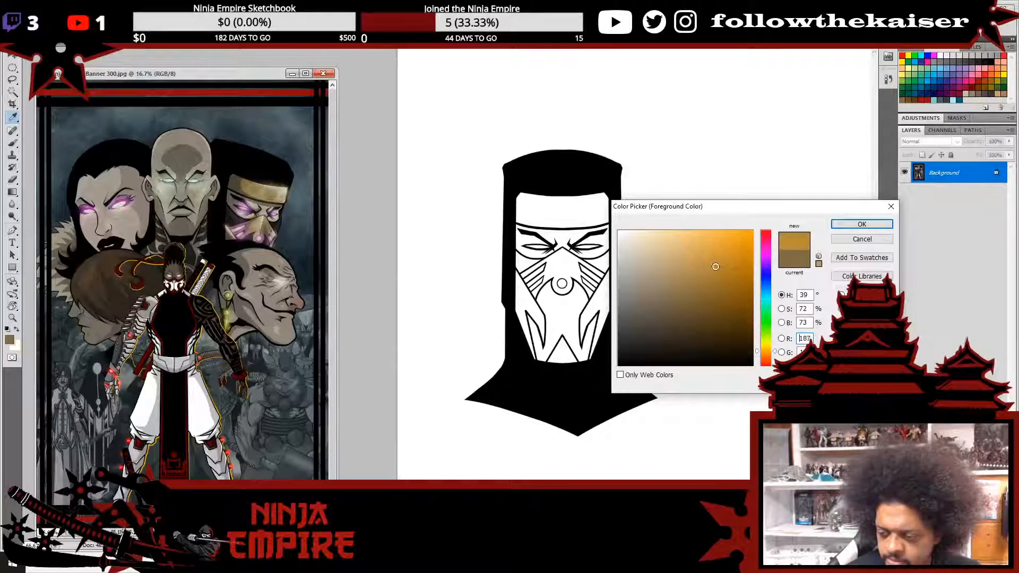
click(841, 225)
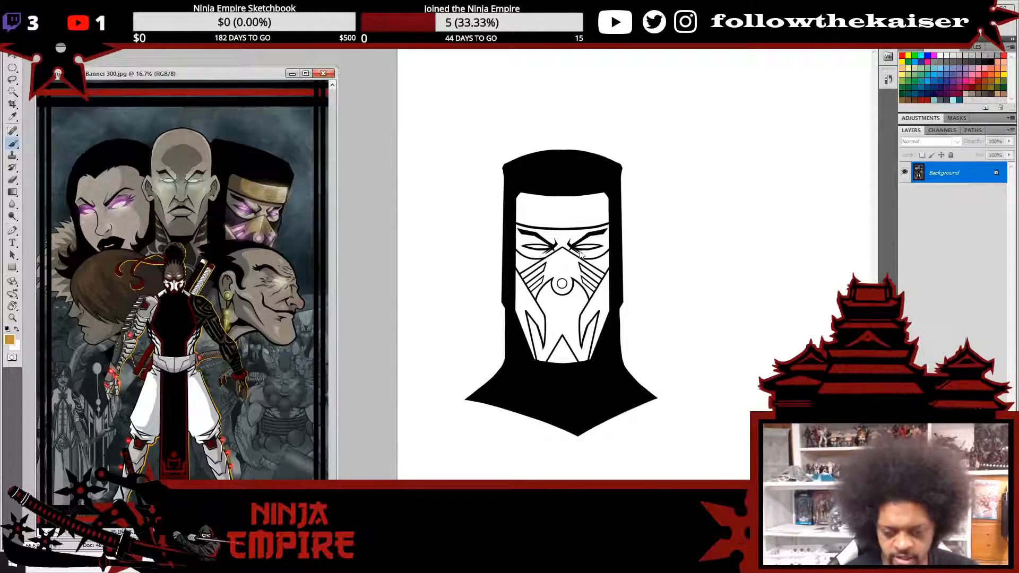
- Add a new layer beneath the line art in the ninja head drawing and set the line art layer to Multiply
key(x)
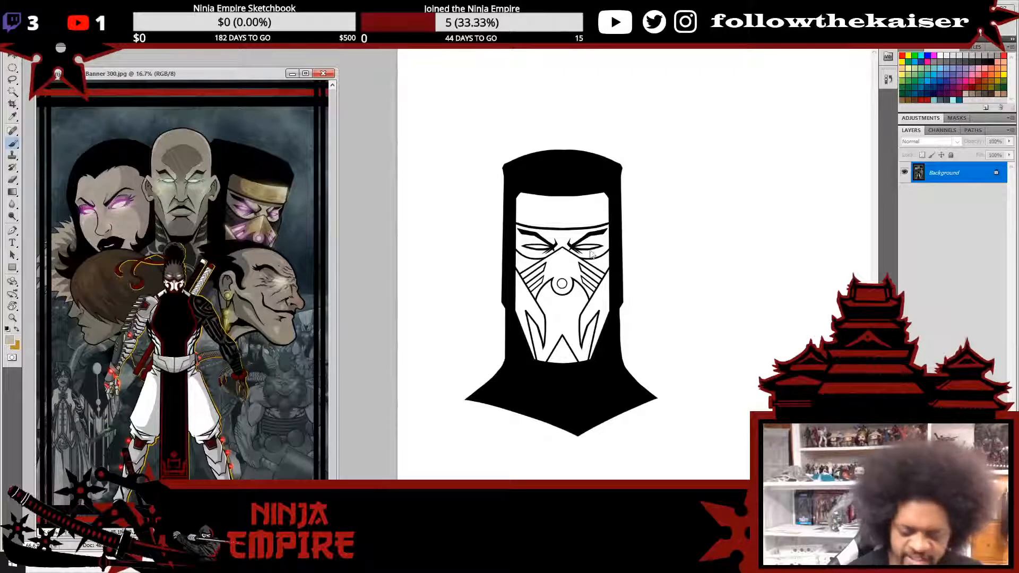
key(ctrl+Tab)
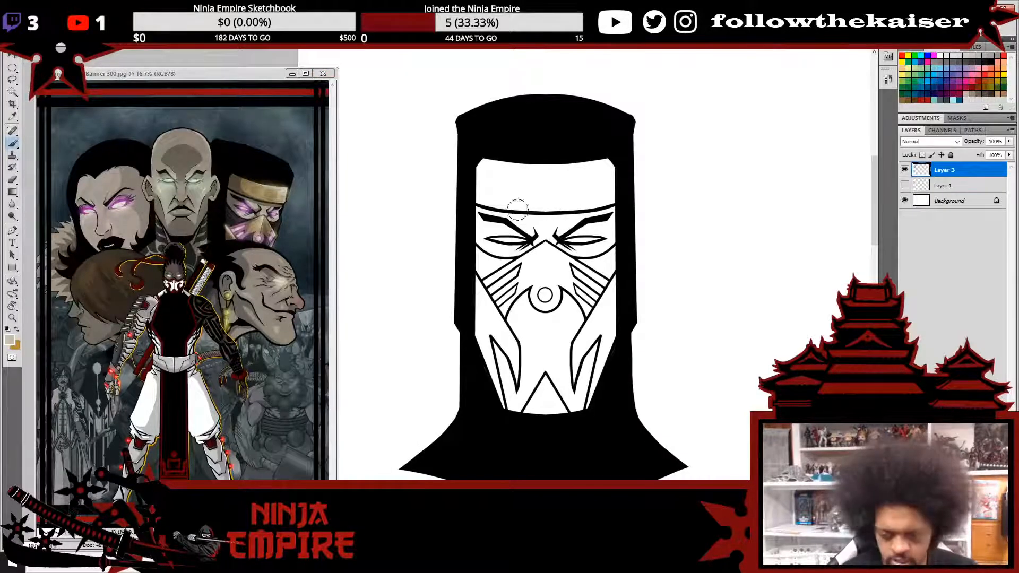
mouse_move(501, 188)
mouse_down()
mouse_move(489, 220)
mouse_move(480, 199)
mouse_up()
key(ctrl+z)
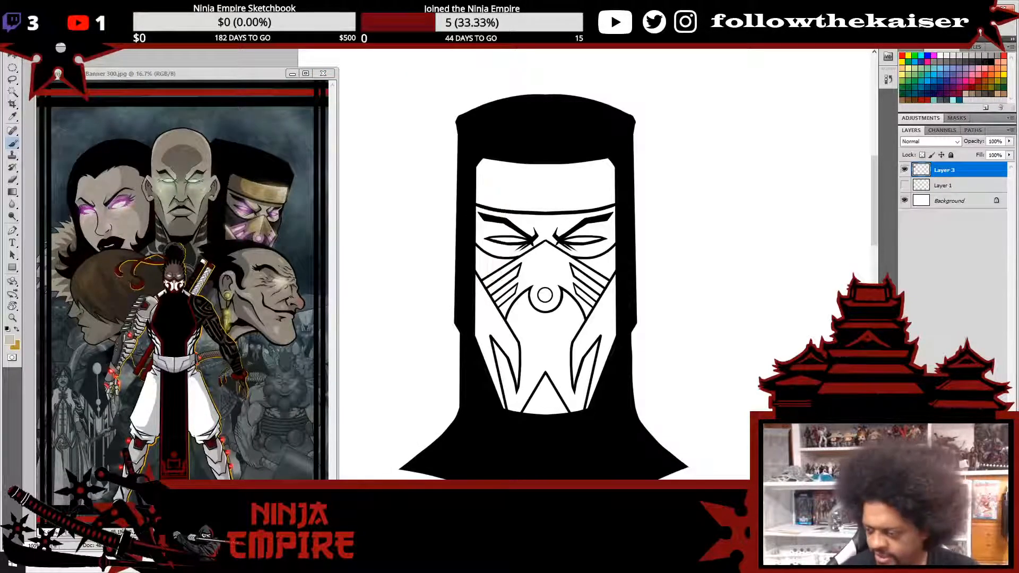
key(ctrl+shift+alt+n)
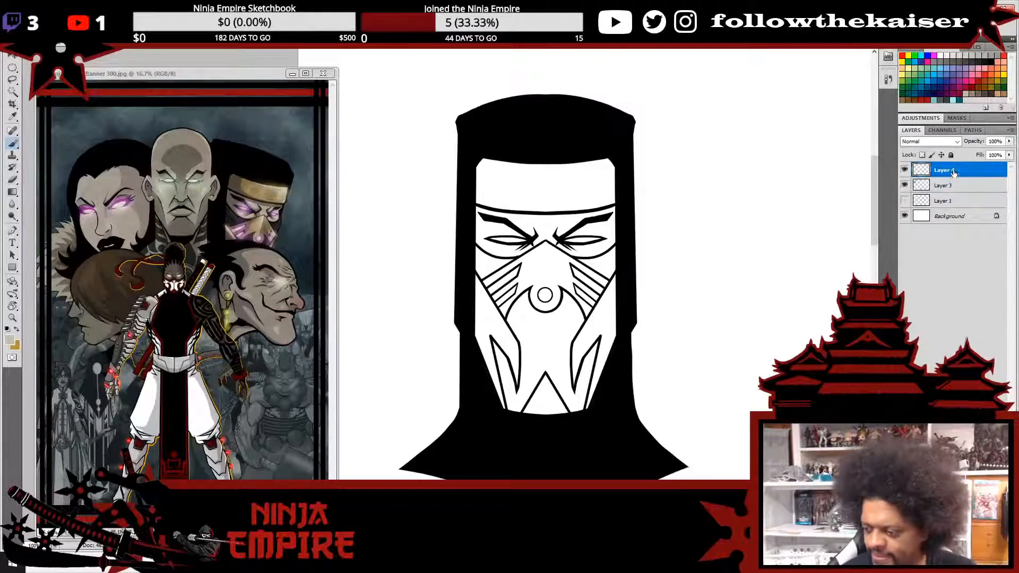
drag(952, 180, 945, 165)
click(933, 143)
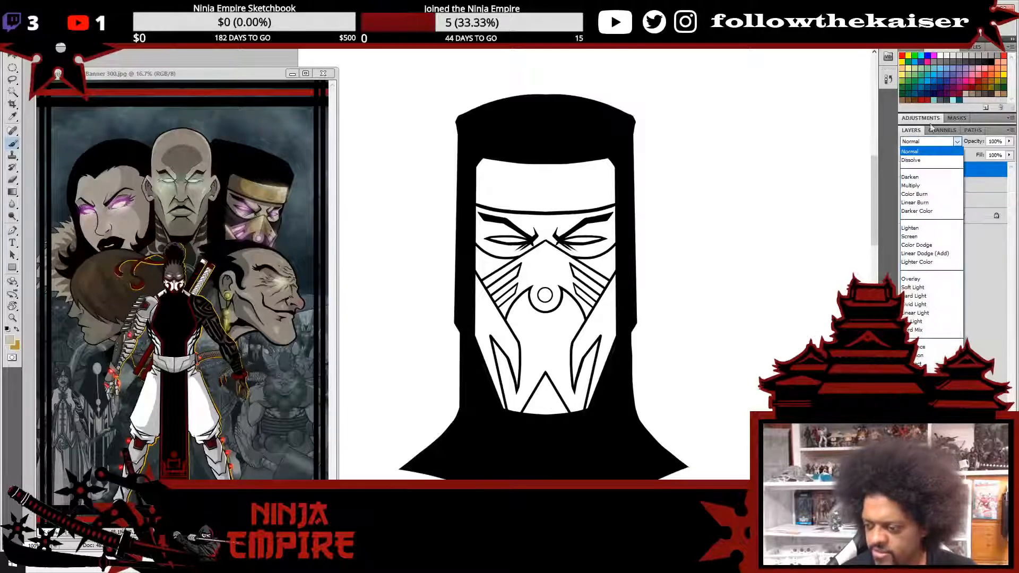
click(934, 185)
click(927, 186)
- Paint the skin around the eyes beige and the headband gold on the new layer
mouse_move(483, 204)
mouse_down()
mouse_move(503, 248)
mouse_move(524, 206)
mouse_move(539, 253)
mouse_move(558, 212)
mouse_move(569, 260)
mouse_move(597, 213)
mouse_move(610, 234)
mouse_up()
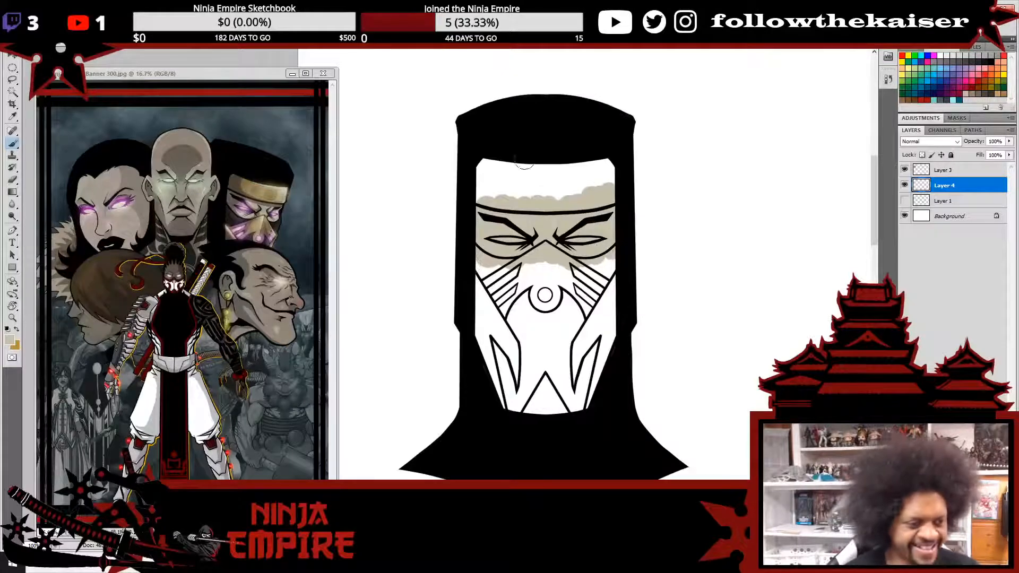
mouse_move(494, 160)
mouse_down()
mouse_move(487, 179)
mouse_move(507, 164)
mouse_move(563, 193)
mouse_move(549, 174)
mouse_move(466, 181)
mouse_move(511, 175)
mouse_move(515, 188)
mouse_move(485, 162)
mouse_move(497, 179)
mouse_move(580, 169)
mouse_move(603, 181)
mouse_move(601, 189)
mouse_move(494, 190)
mouse_move(516, 201)
mouse_move(502, 199)
mouse_move(558, 196)
mouse_up()
key(x)
key(ctrl+z)
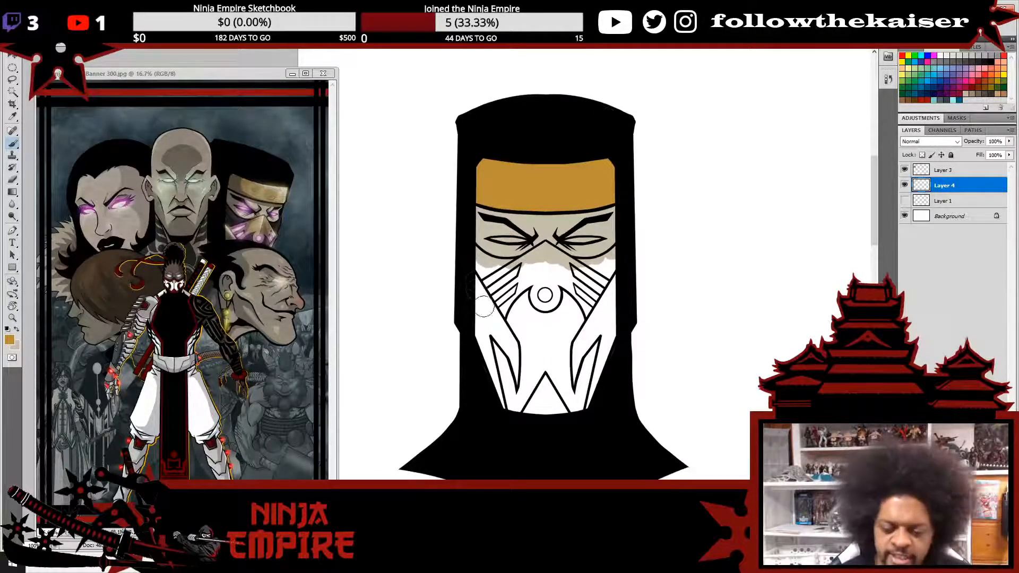
- Paint the sides, chin and nose area of the face mask gold, touching up its upper edge with a smaller brush
mouse_move(477, 261)
mouse_down()
mouse_move(517, 359)
mouse_move(485, 298)
mouse_move(482, 318)
mouse_move(519, 407)
mouse_move(536, 377)
mouse_move(561, 398)
mouse_up()
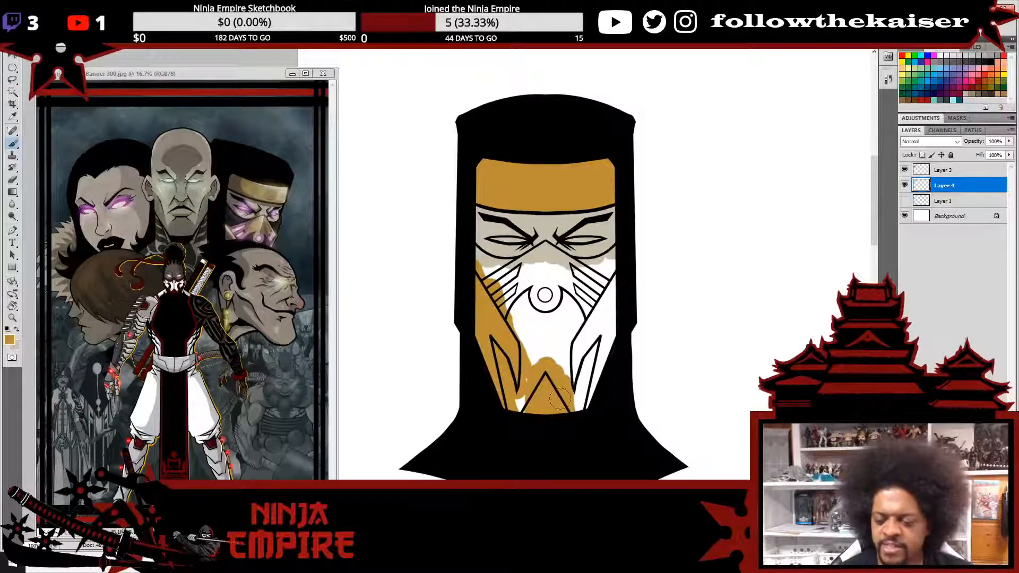
mouse_move(595, 347)
mouse_down()
mouse_move(578, 416)
mouse_move(606, 358)
mouse_move(606, 321)
mouse_move(586, 347)
mouse_up()
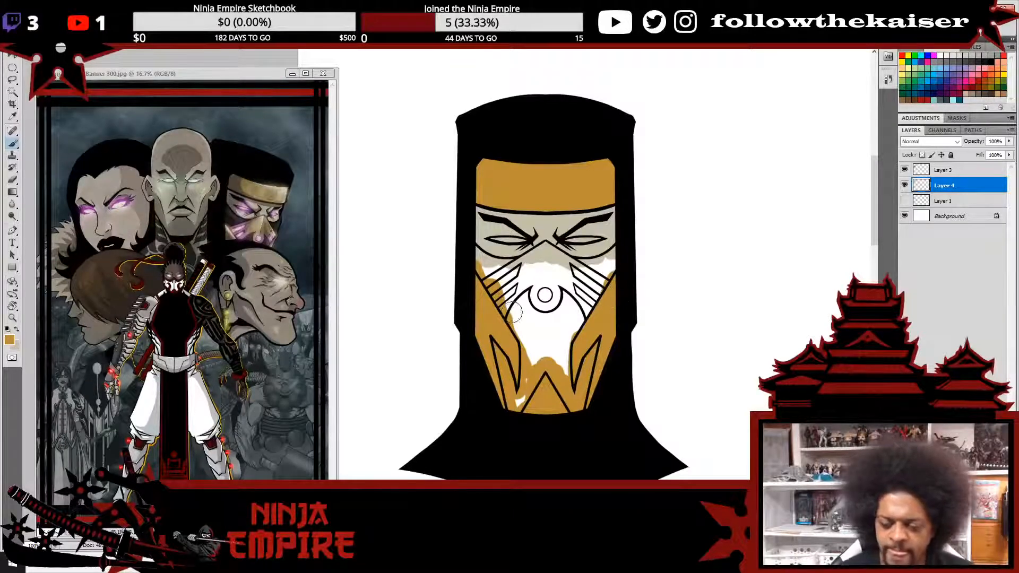
mouse_move(496, 336)
mouse_down()
mouse_move(537, 280)
mouse_move(490, 318)
mouse_move(487, 302)
mouse_move(543, 255)
mouse_move(550, 312)
mouse_move(570, 276)
mouse_move(591, 309)
mouse_up()
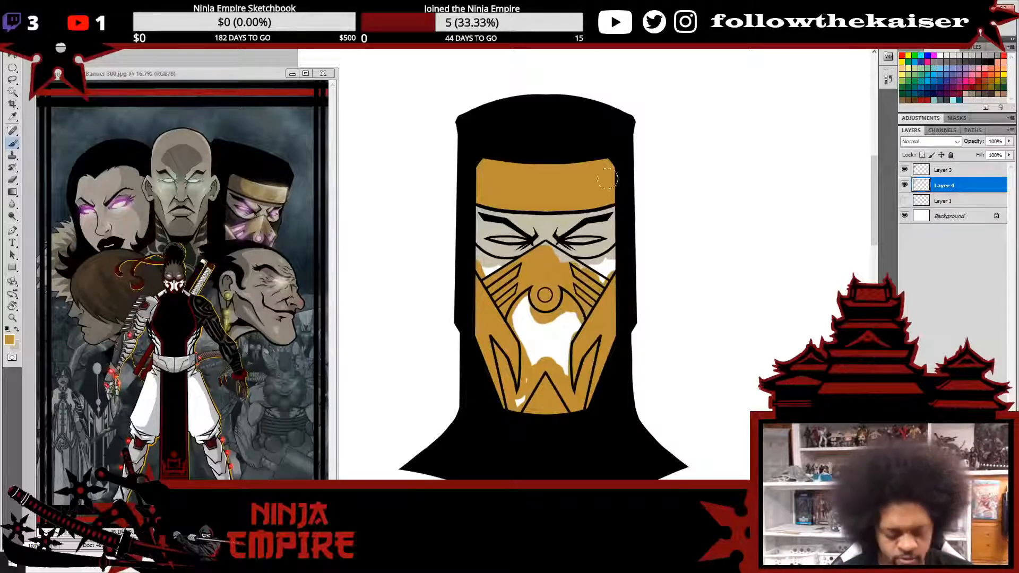
key(bracketleft)
key(bracketleft)
drag(573, 264, 551, 250)
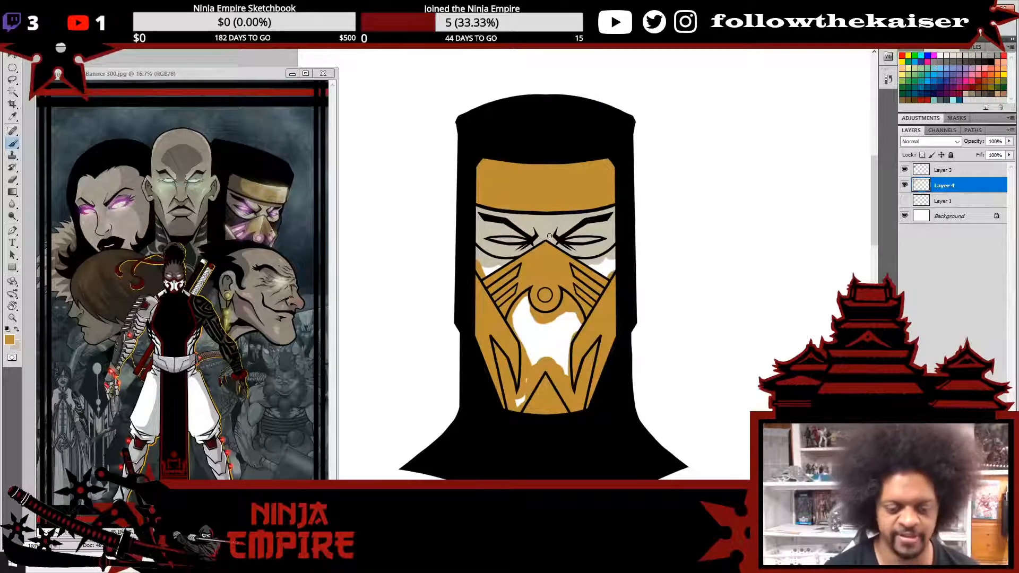
- Sample the purple eye glow from the reference banner and brighten it to a vivid magenta foreground color with hue 303
click(245, 210)
scroll(256, 197, up, 2)
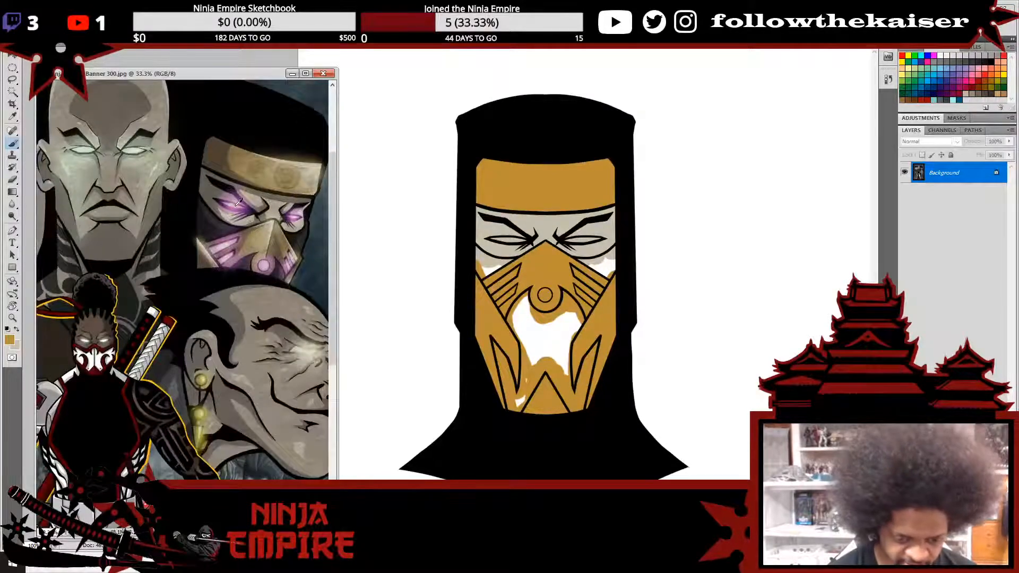
drag(238, 202, 260, 192)
click(9, 340)
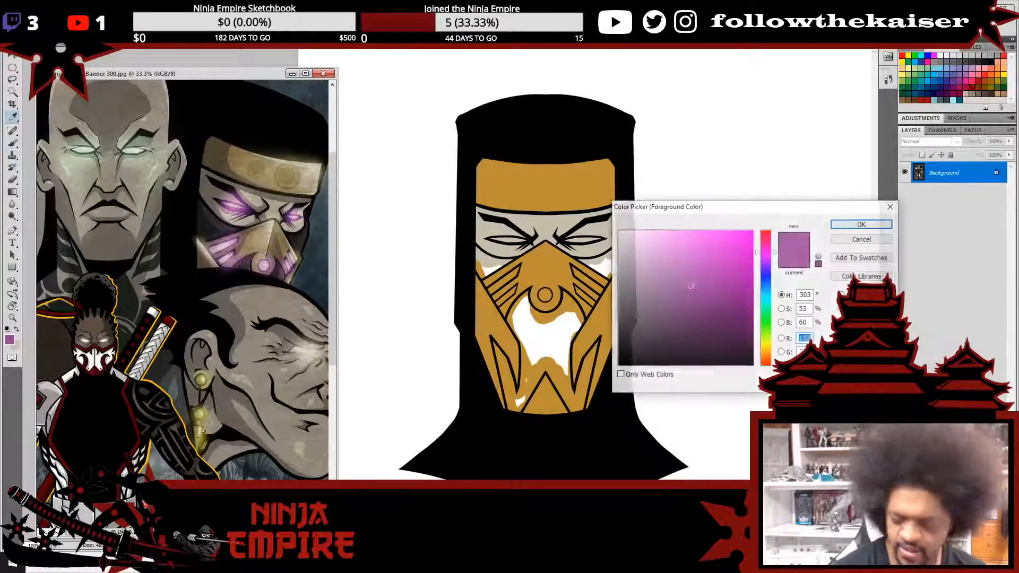
click(736, 232)
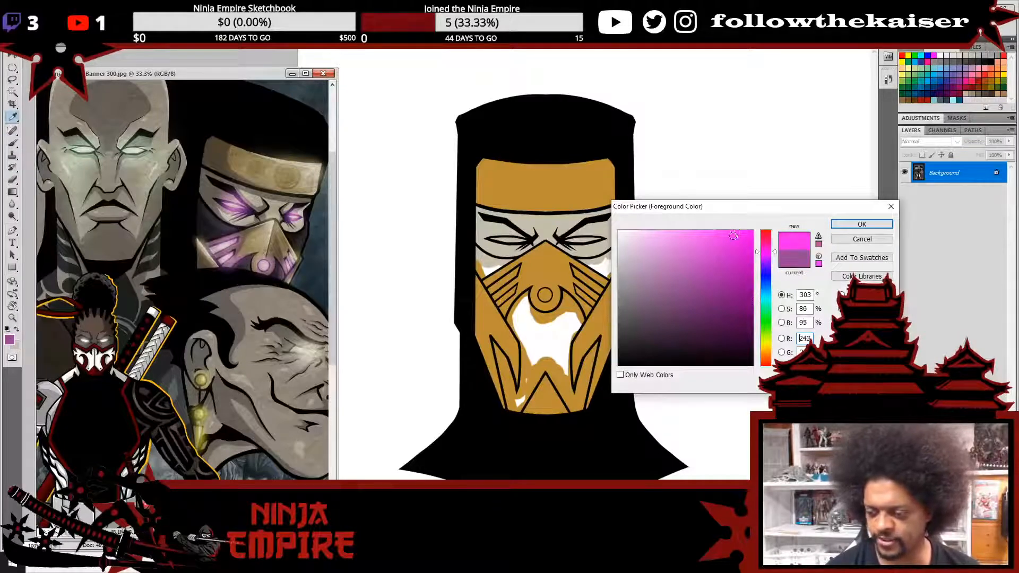
drag(733, 235, 726, 232)
click(853, 225)
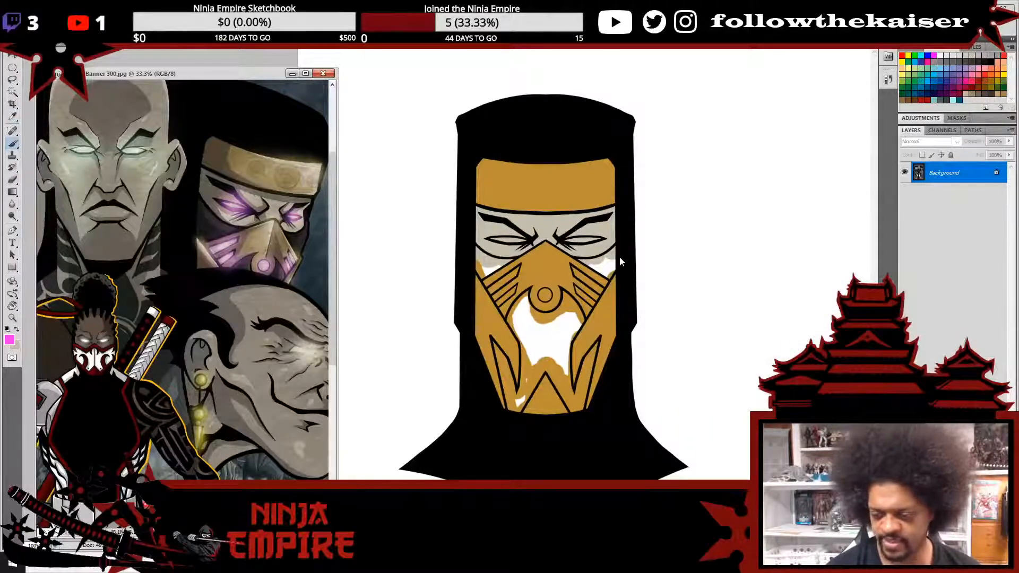
- Paint the inside of both of the ninja's eyes magenta on the color layer
ctrl+click(587, 243)
ctrl+click(587, 242)
drag(533, 238, 614, 232)
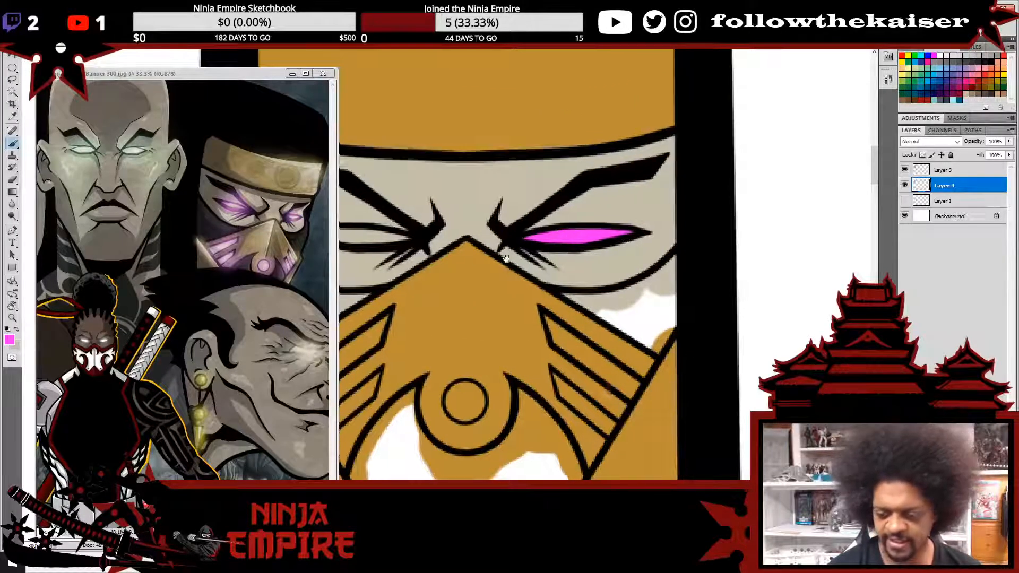
drag(504, 257, 711, 243)
drag(522, 220, 565, 222)
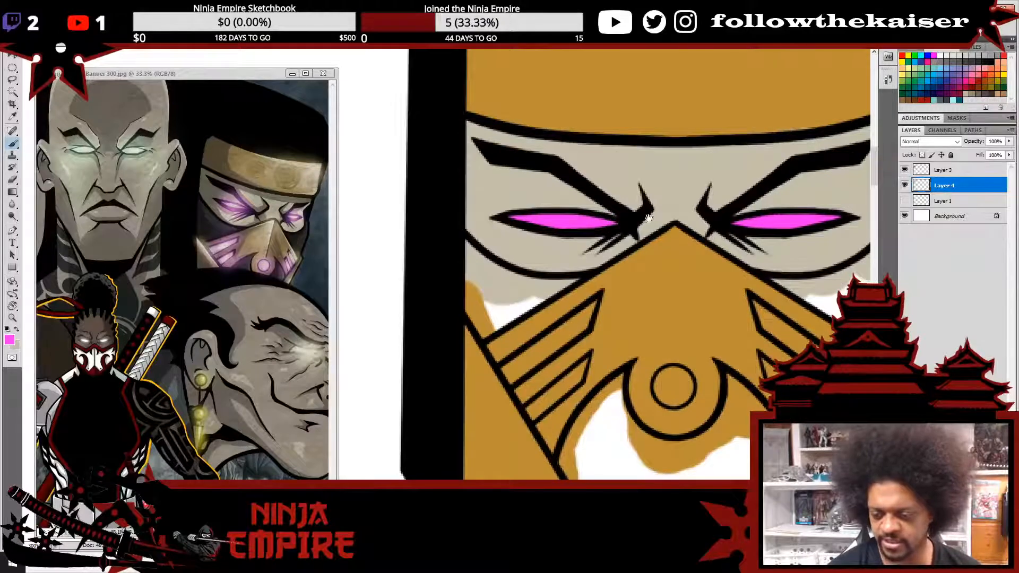
- Set the foreground color to a pale blue with hue 208, saturation 11% and brightness 98% for the brush
drag(777, 148, 703, 77)
alt+click(628, 166)
drag(639, 253, 668, 180)
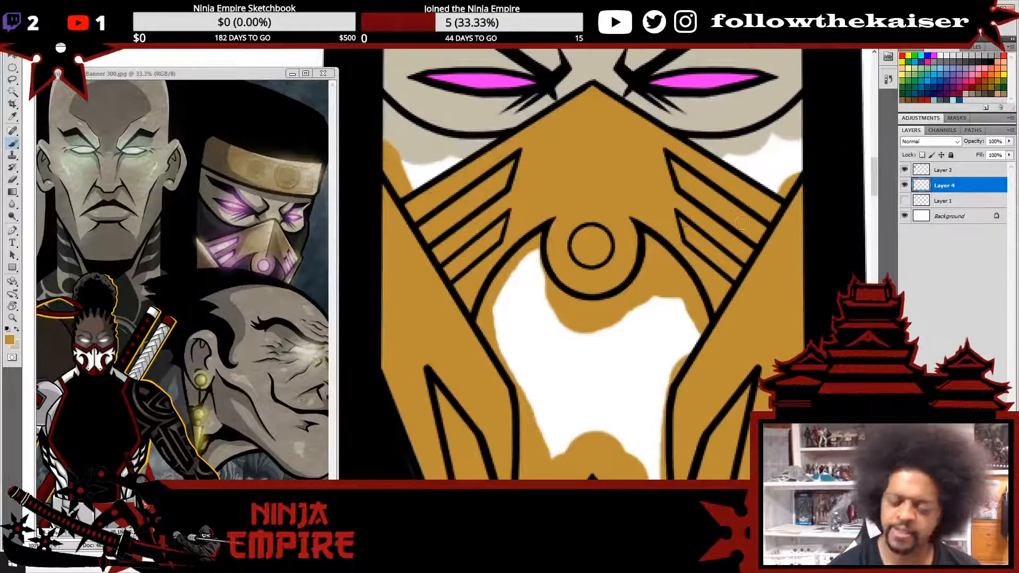
drag(666, 336, 616, 239)
alt+click(603, 310)
alt+click(603, 309)
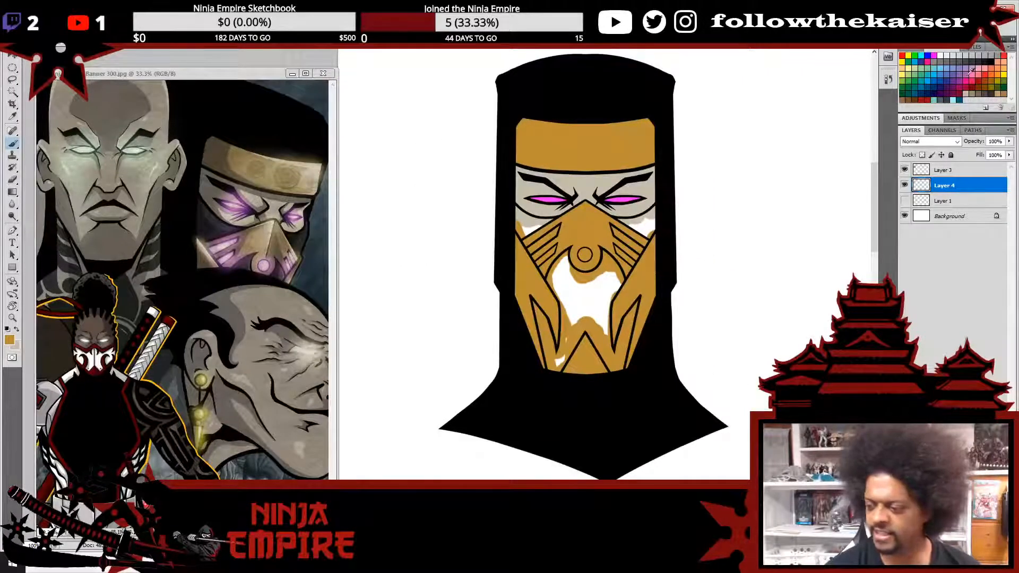
click(939, 55)
click(10, 341)
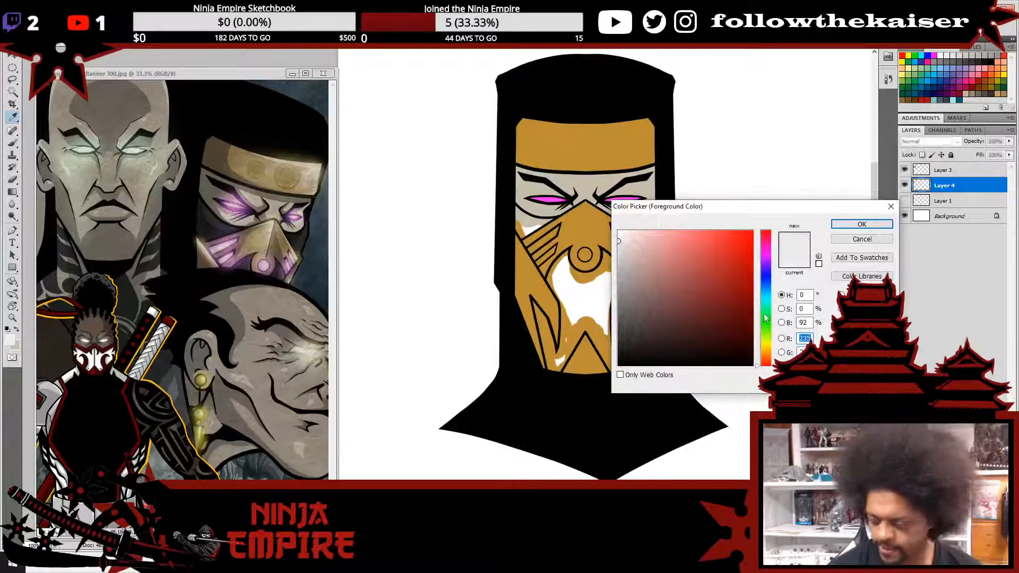
drag(768, 305, 770, 292)
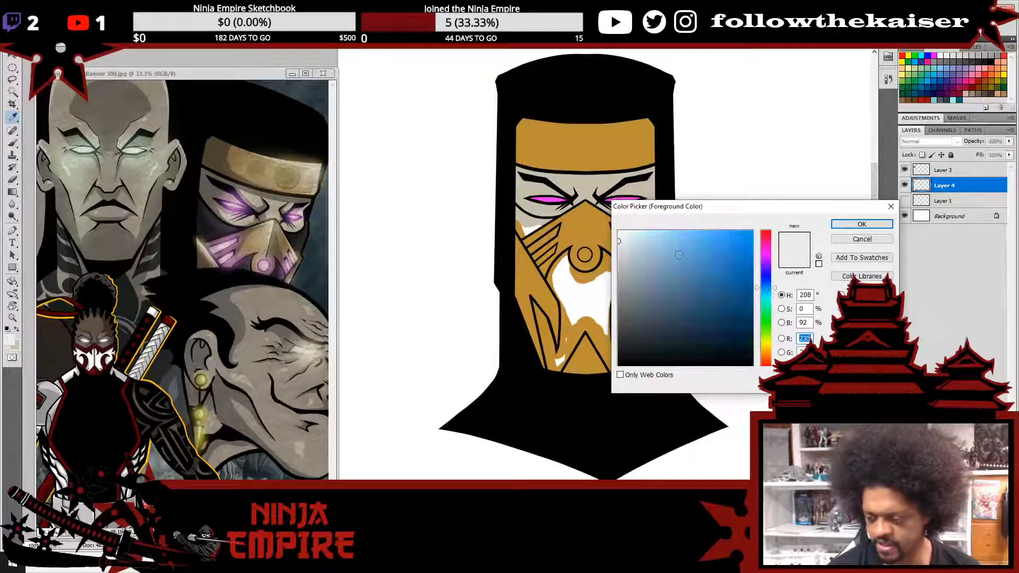
click(633, 237)
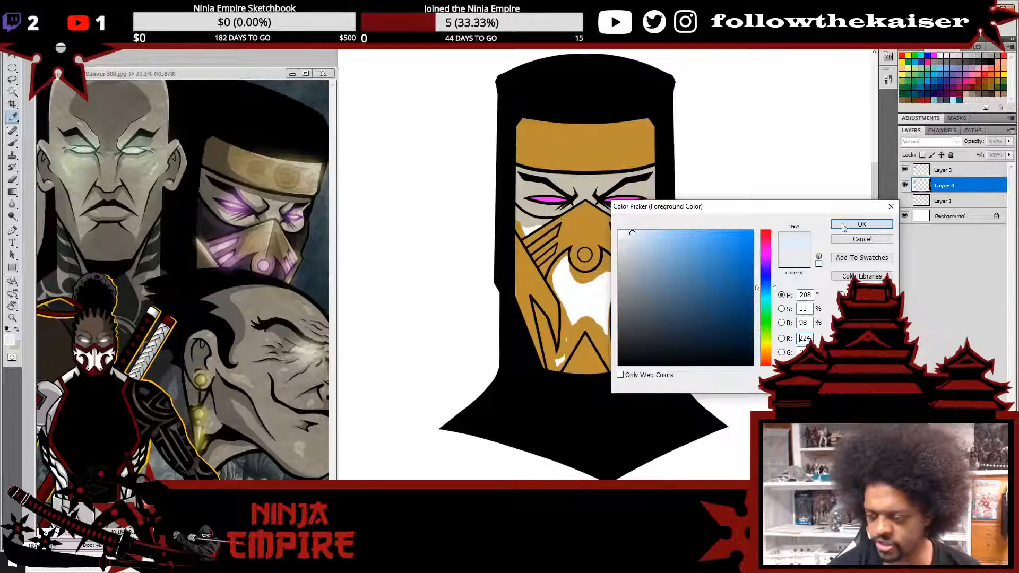
click(860, 224)
key(b)
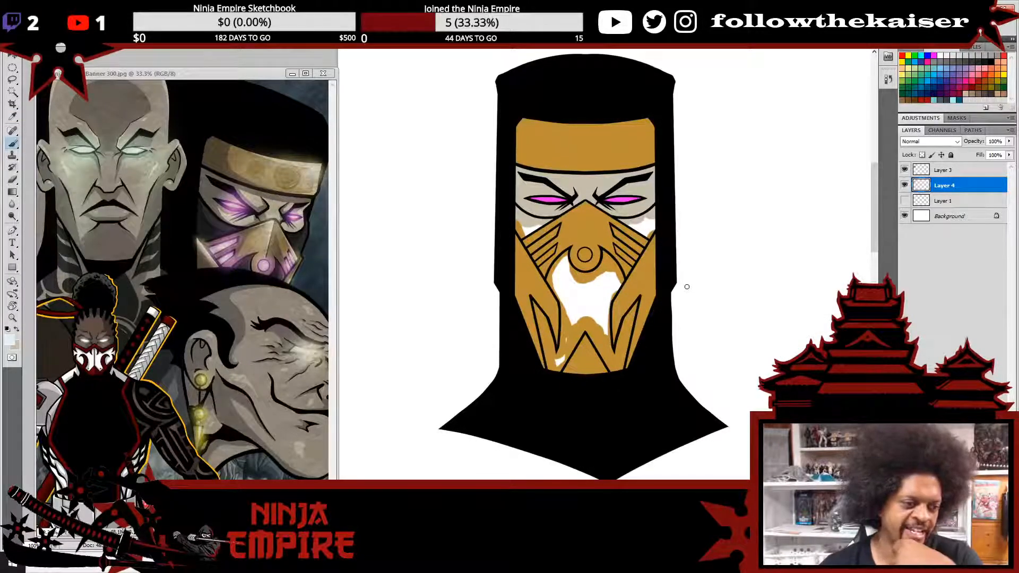
- Paint the narrow side slots and the lower center of the face mask around the chin triangle pale blue
ctrl+click(572, 332)
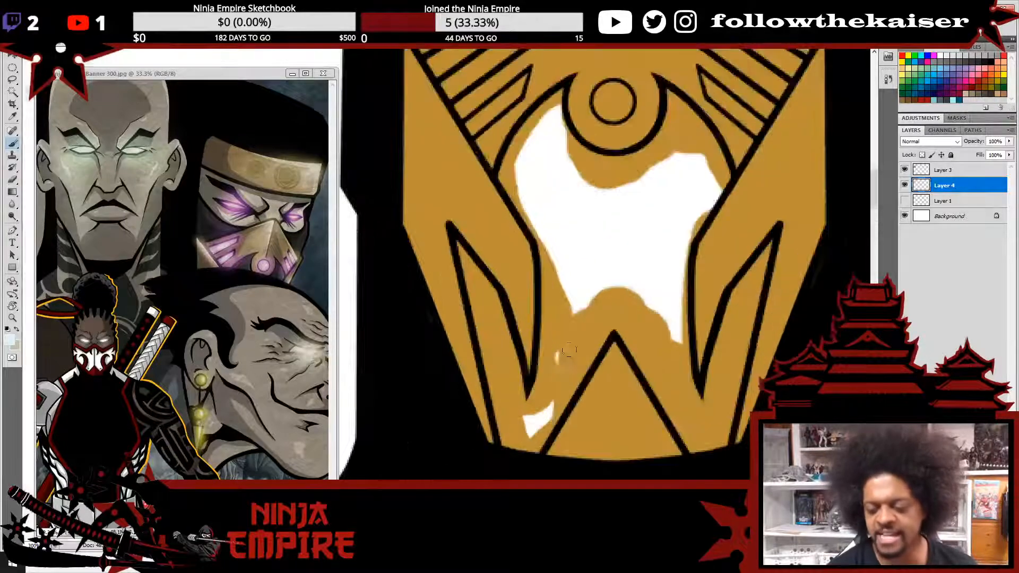
mouse_move(459, 249)
mouse_down()
mouse_move(494, 305)
mouse_move(486, 287)
mouse_move(491, 295)
mouse_move(516, 391)
mouse_move(511, 356)
mouse_move(510, 374)
mouse_move(478, 280)
mouse_move(509, 465)
mouse_move(532, 439)
mouse_move(527, 457)
mouse_move(511, 416)
mouse_move(564, 346)
mouse_move(525, 448)
mouse_move(539, 442)
mouse_move(627, 294)
mouse_up()
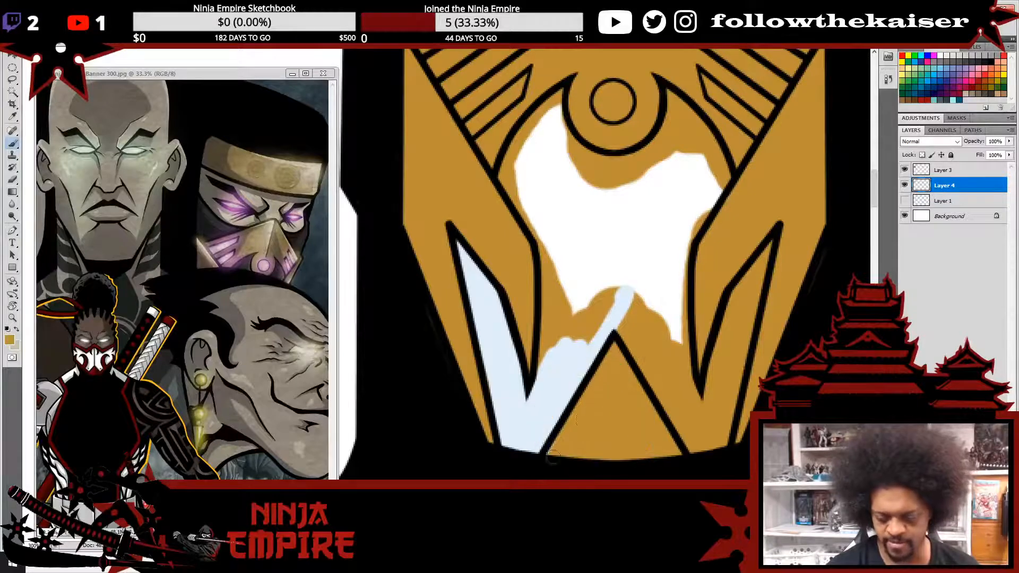
alt+click(543, 413)
mouse_move(586, 342)
mouse_down()
mouse_move(570, 312)
mouse_move(551, 342)
mouse_move(555, 311)
mouse_move(550, 333)
mouse_move(548, 228)
mouse_move(552, 356)
mouse_move(545, 237)
mouse_move(568, 268)
mouse_move(602, 249)
mouse_move(613, 260)
mouse_move(634, 339)
mouse_move(620, 326)
mouse_move(694, 443)
mouse_move(656, 385)
mouse_move(673, 391)
mouse_move(645, 325)
mouse_move(630, 337)
mouse_move(657, 327)
mouse_move(684, 240)
mouse_move(692, 423)
mouse_move(675, 302)
mouse_move(694, 439)
mouse_move(684, 379)
mouse_move(689, 392)
mouse_move(716, 402)
mouse_move(718, 354)
mouse_move(735, 327)
mouse_move(742, 339)
mouse_move(726, 434)
mouse_move(750, 305)
mouse_move(718, 354)
mouse_move(768, 248)
mouse_up()
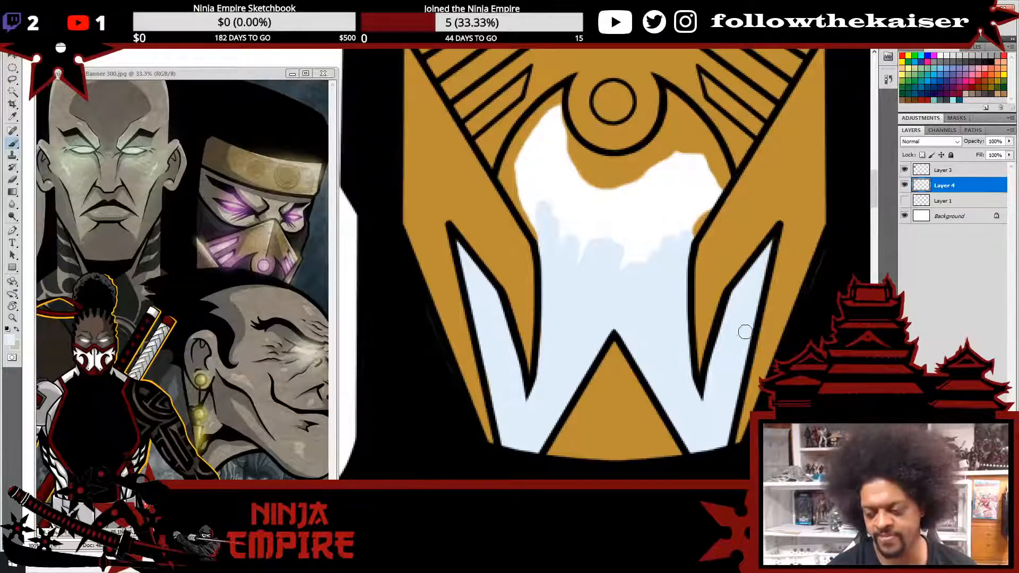
alt+click(791, 248)
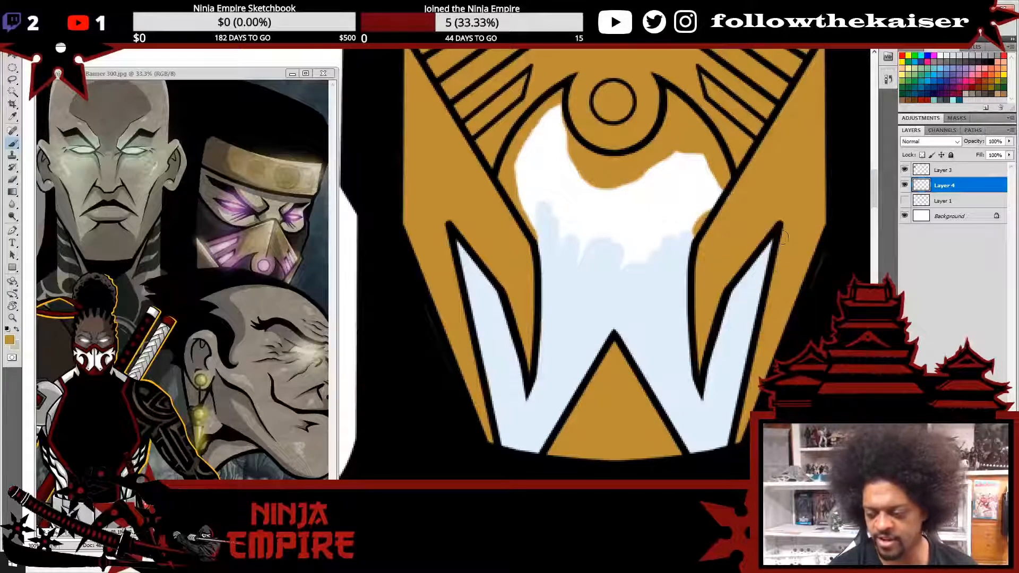
alt+click(751, 320)
- Fill the remaining upper part of the mask's central panel, up to the nose circle's outline, with pale blue
mouse_move(613, 210)
mouse_down()
mouse_move(572, 195)
mouse_move(543, 239)
mouse_move(506, 186)
mouse_move(517, 144)
mouse_up()
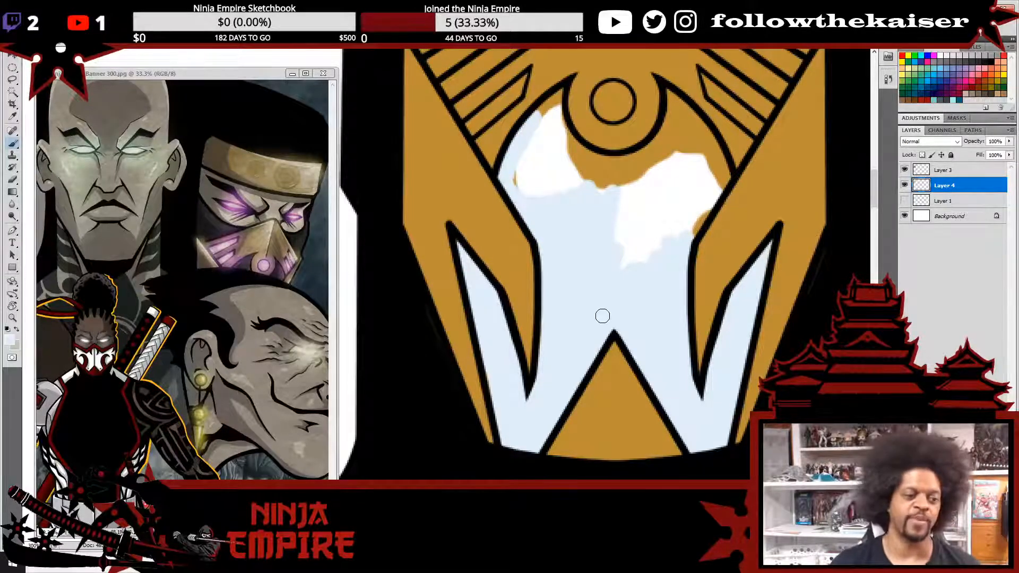
mouse_move(539, 125)
mouse_down()
mouse_move(555, 99)
mouse_move(532, 167)
mouse_up()
mouse_move(557, 203)
mouse_down()
mouse_move(552, 153)
mouse_move(523, 174)
mouse_move(560, 134)
mouse_move(573, 153)
mouse_move(567, 140)
mouse_move(626, 169)
mouse_move(558, 182)
mouse_move(552, 156)
mouse_up()
mouse_move(565, 209)
mouse_down()
mouse_move(625, 160)
mouse_move(617, 256)
mouse_move(648, 257)
mouse_move(680, 187)
mouse_move(715, 180)
mouse_move(709, 201)
mouse_move(690, 151)
mouse_move(637, 160)
mouse_move(665, 130)
mouse_move(669, 93)
mouse_move(714, 155)
mouse_move(694, 143)
mouse_move(664, 163)
mouse_up()
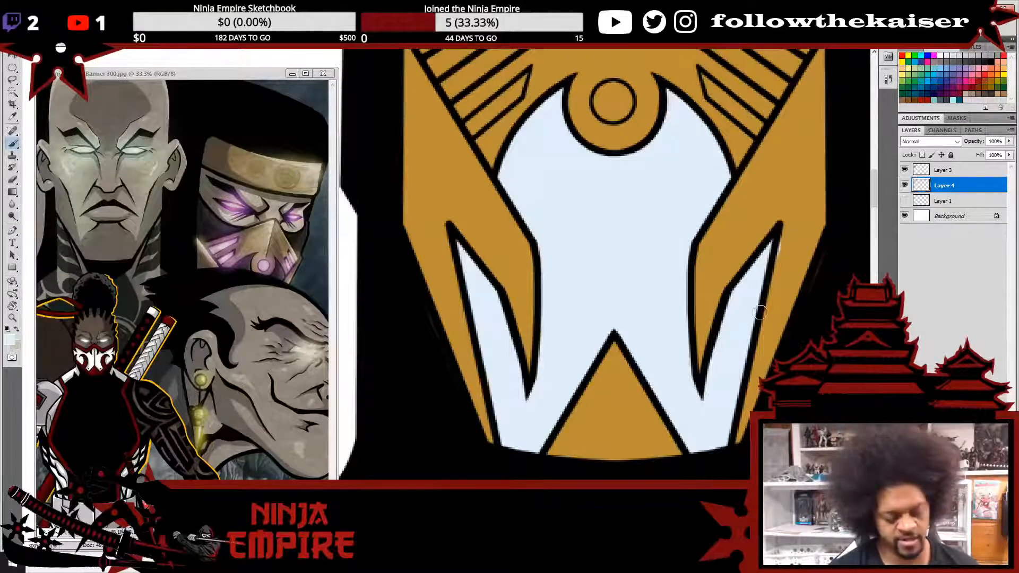
- Paint the triangular cheek gaps beneath both eyes pale blue
alt+click(687, 326)
click(722, 227)
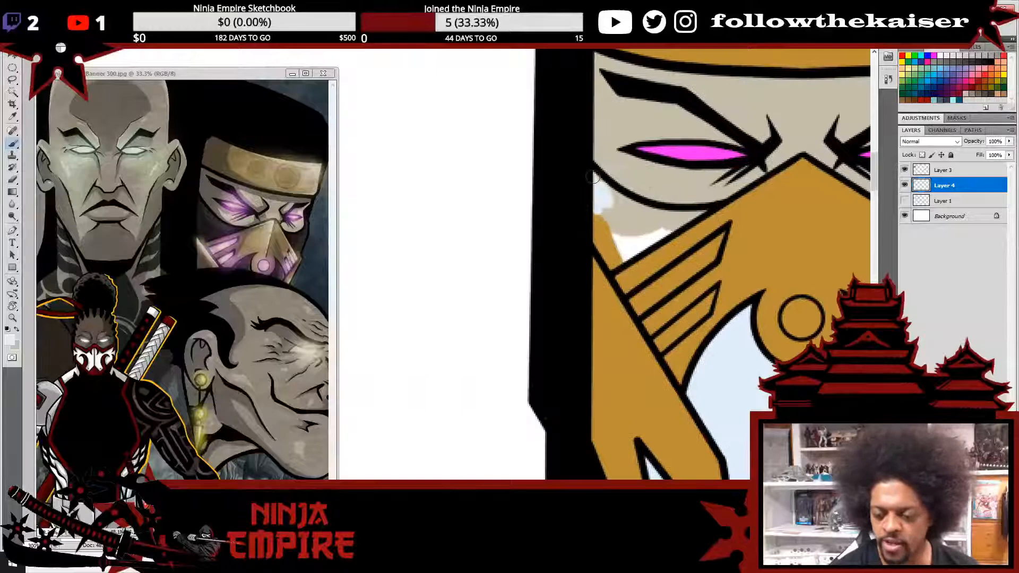
mouse_move(593, 176)
mouse_down()
mouse_move(612, 201)
mouse_move(594, 219)
mouse_move(612, 262)
mouse_move(664, 229)
mouse_move(631, 211)
mouse_move(674, 218)
mouse_move(665, 226)
mouse_move(702, 211)
mouse_move(603, 246)
mouse_up()
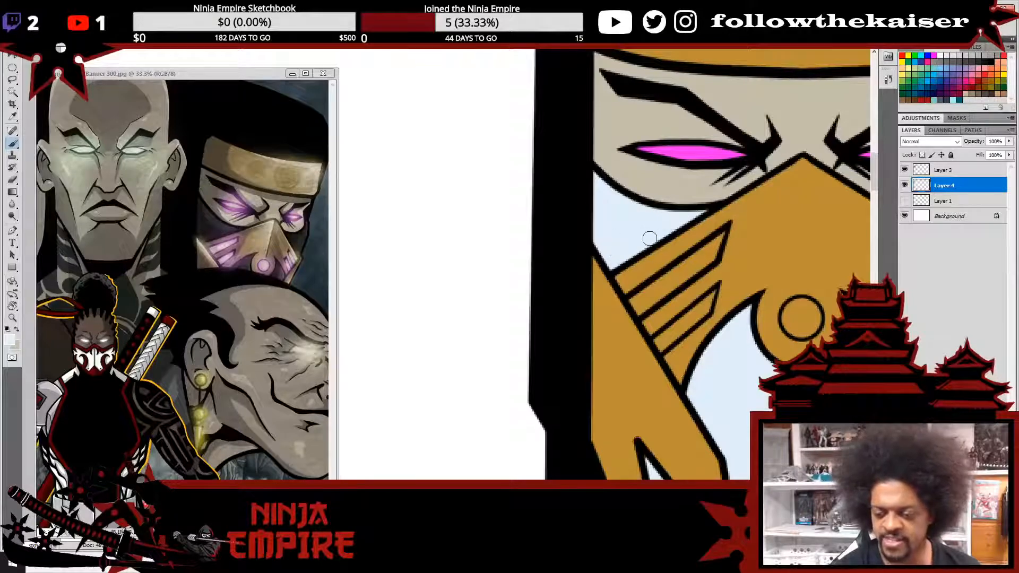
alt+click(693, 234)
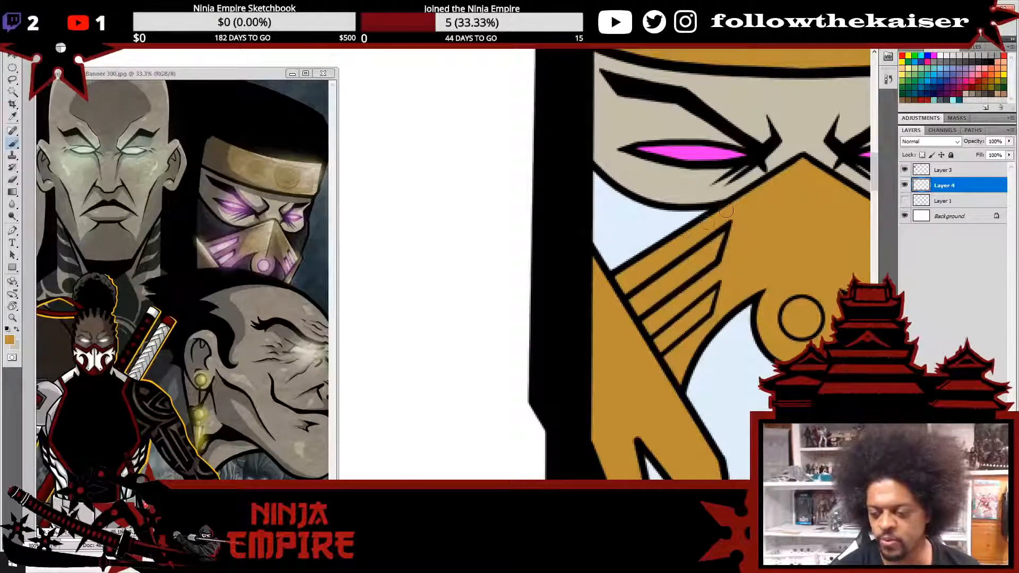
alt+click(657, 227)
drag(740, 224, 421, 255)
mouse_move(593, 245)
mouse_down()
mouse_move(642, 261)
mouse_move(653, 275)
mouse_move(637, 270)
mouse_move(672, 294)
mouse_move(695, 211)
mouse_move(659, 241)
mouse_up()
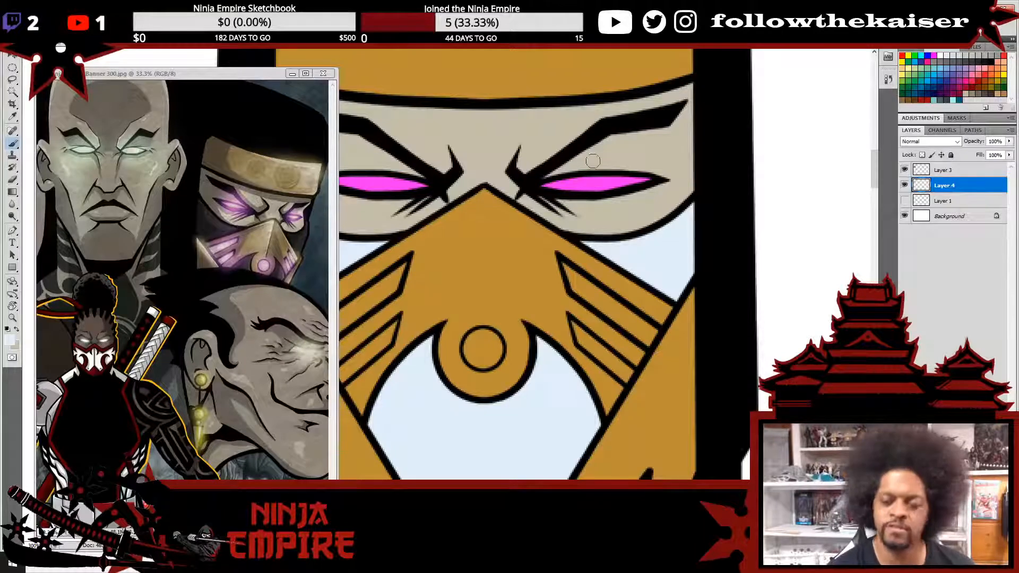
- Sample the magenta from the eye and paint the mask's center circle and the left cheek stripes with it
alt+click(584, 184)
mouse_move(486, 339)
mouse_down()
mouse_move(477, 361)
mouse_move(602, 285)
mouse_up()
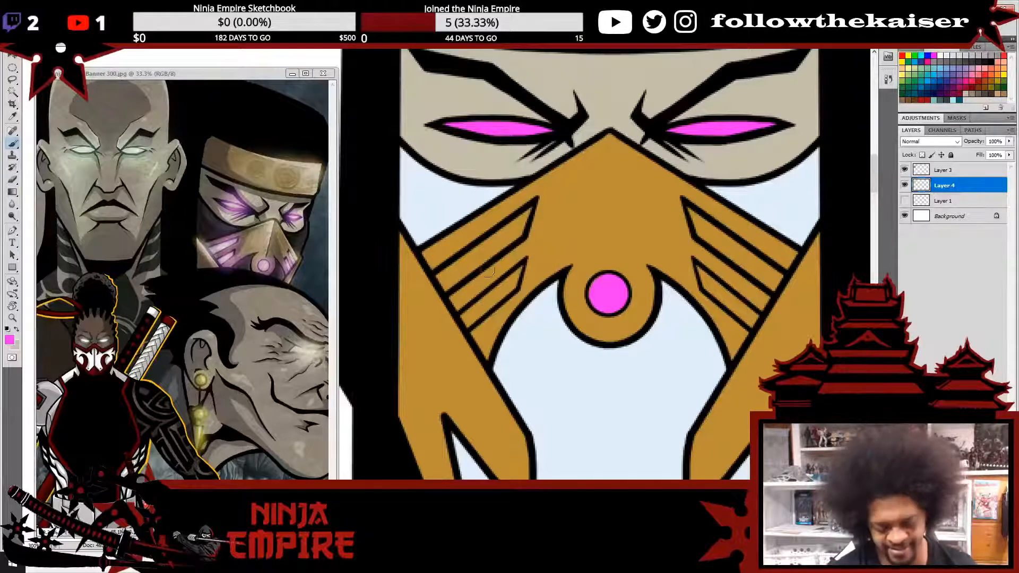
drag(487, 299, 477, 307)
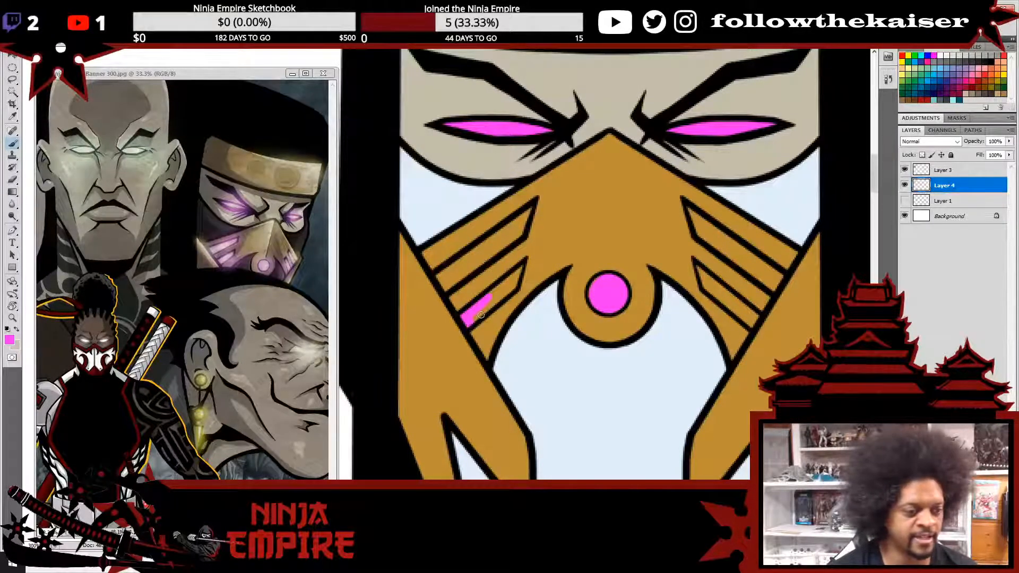
drag(487, 305, 513, 287)
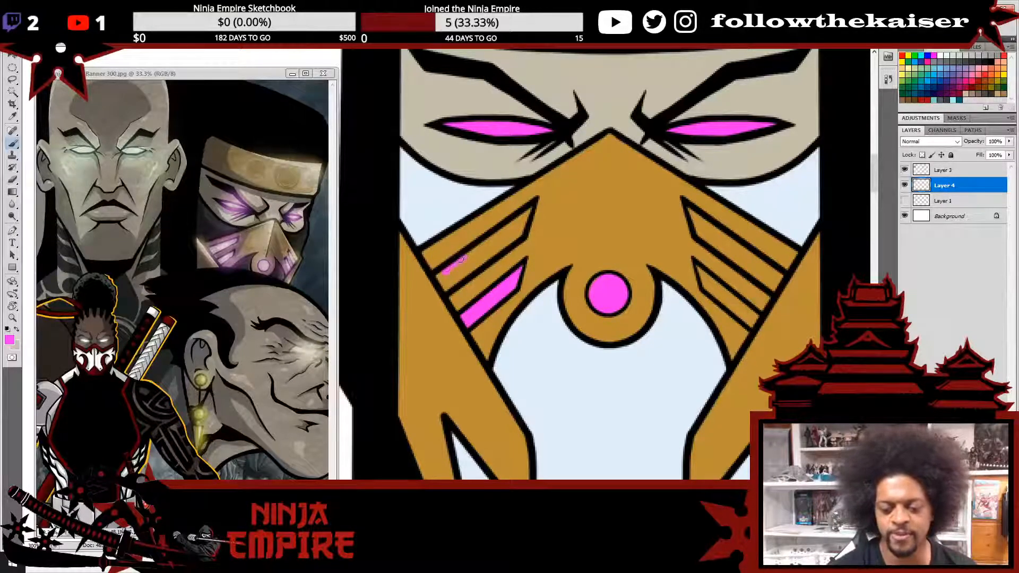
mouse_move(461, 259)
mouse_down()
mouse_move(444, 275)
mouse_move(447, 288)
mouse_move(497, 248)
mouse_move(476, 256)
mouse_move(515, 236)
mouse_up()
- Paint the two stripes on the mask's right cheek magenta
scroll(706, 177, right, 5)
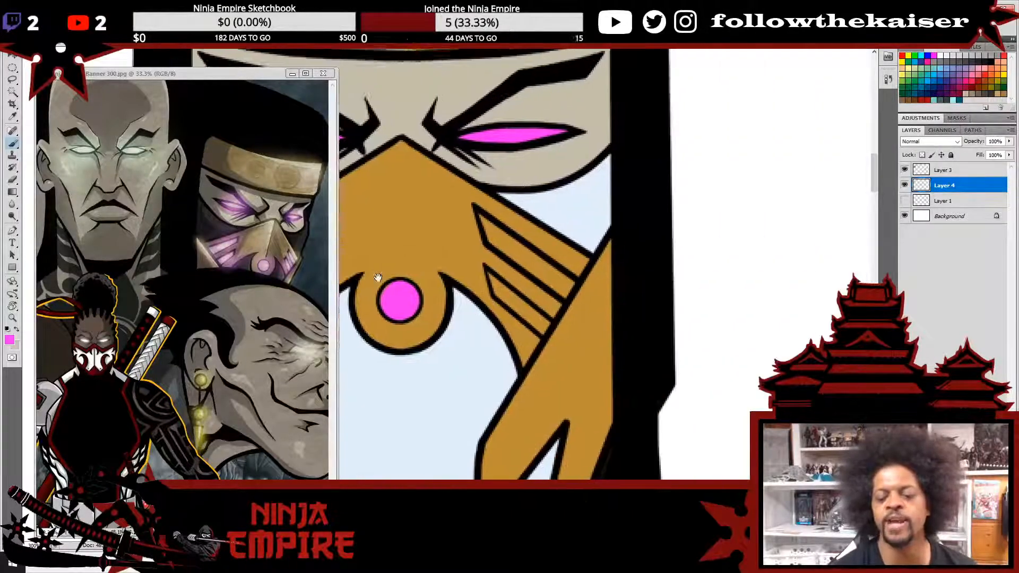
drag(460, 293, 503, 322)
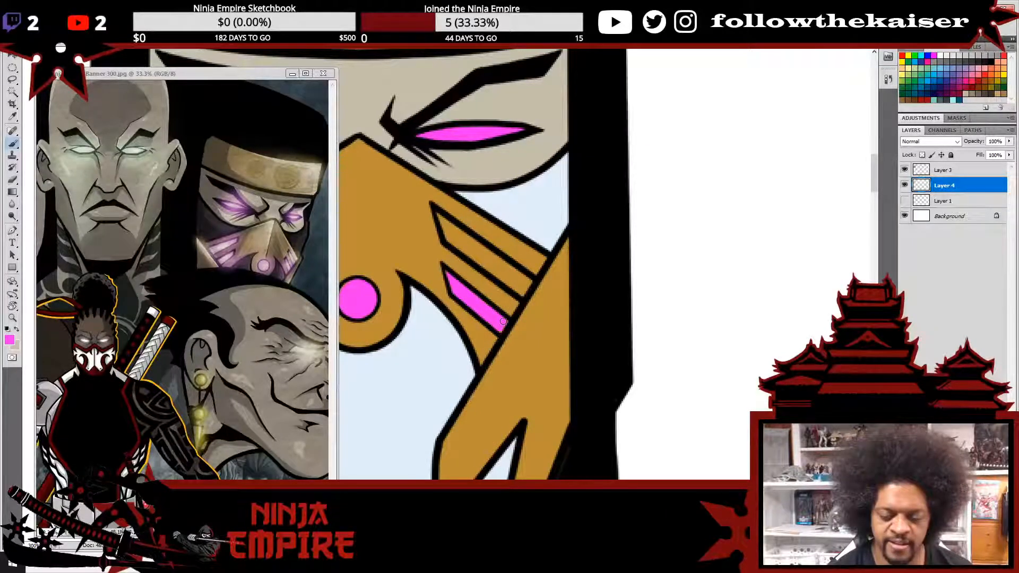
mouse_move(451, 239)
mouse_down()
mouse_move(441, 218)
mouse_move(498, 267)
mouse_move(497, 248)
mouse_up()
alt+click(547, 373)
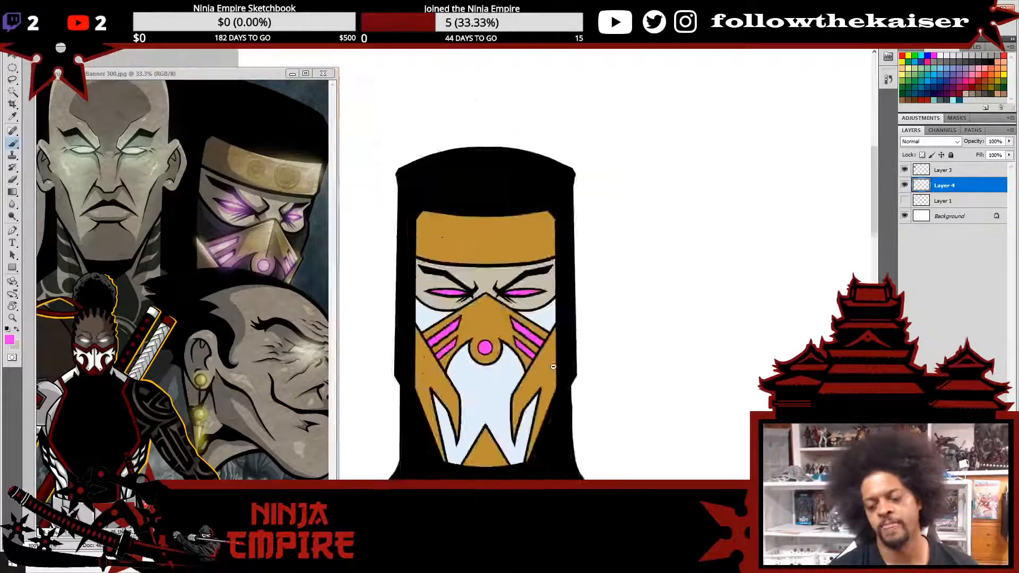
alt+click(567, 375)
drag(566, 375, 572, 324)
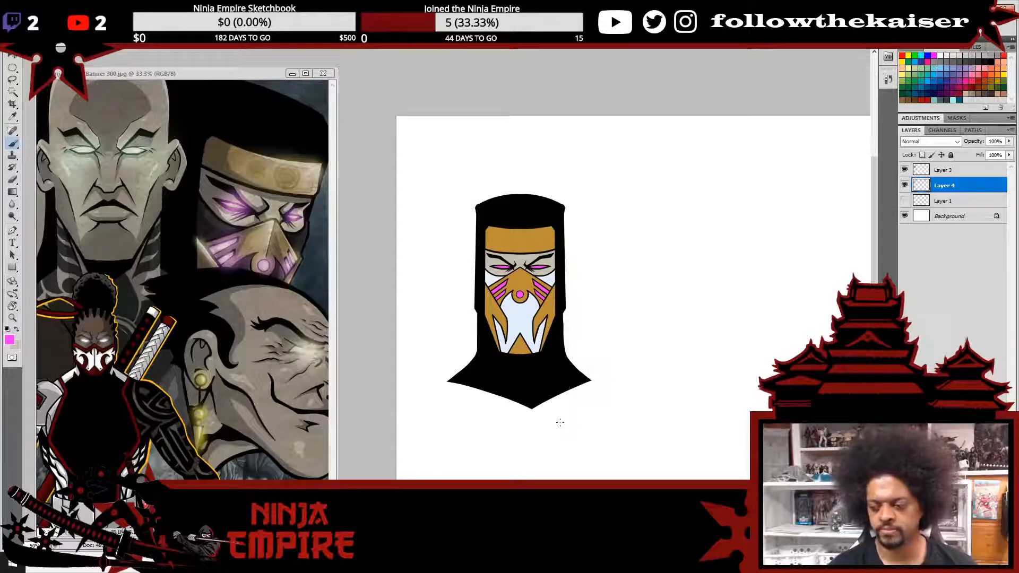
- Lasso the head's line art on Layer 3, duplicate it onto a new layer and place the copy to the right of the original
key(alt+bracketright)
key(l)
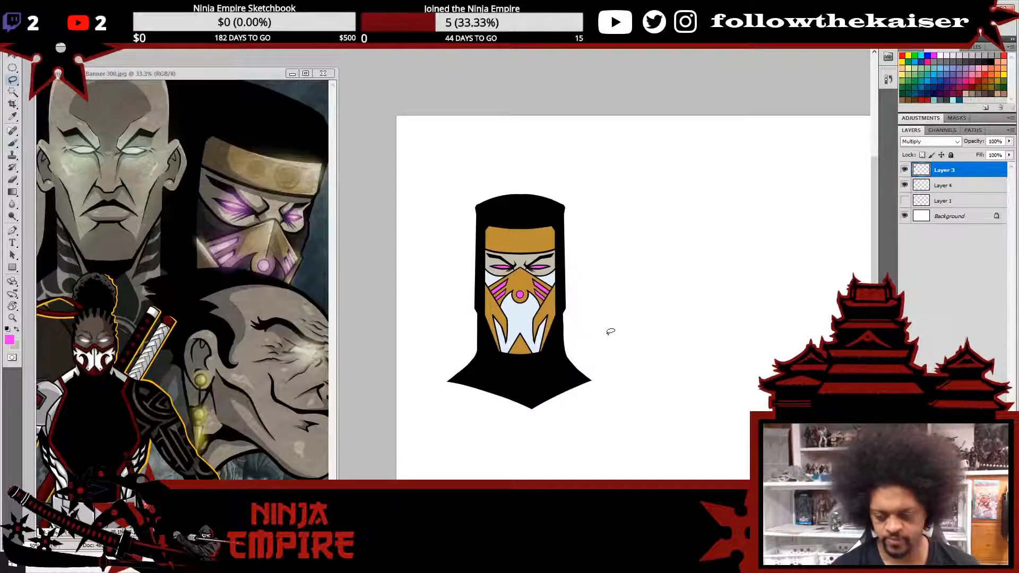
mouse_move(609, 334)
mouse_down()
mouse_move(425, 250)
mouse_move(631, 340)
mouse_move(632, 393)
mouse_up()
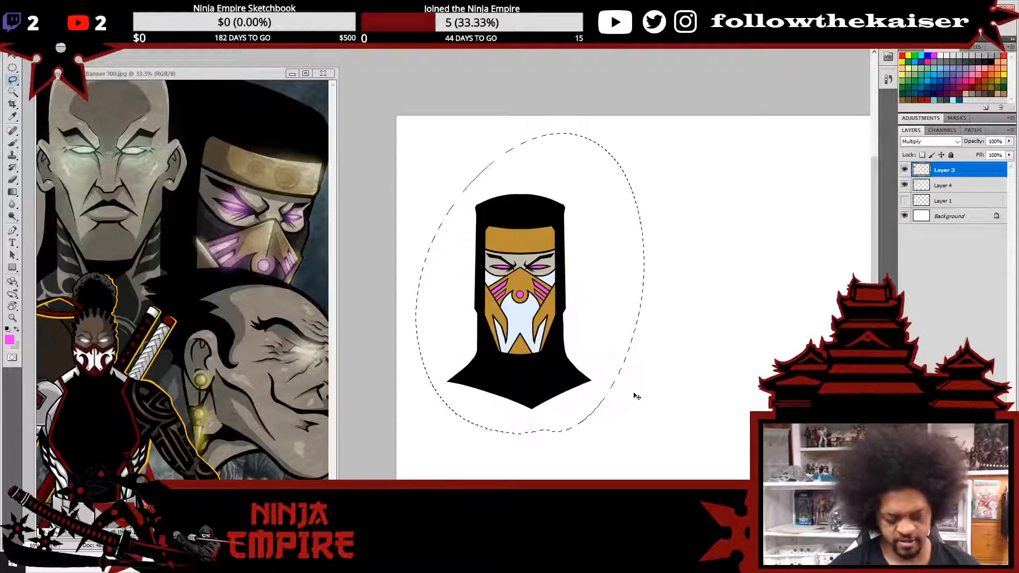
key(ctrl+c)
key(ctrl+v)
key(v)
drag(536, 352, 691, 347)
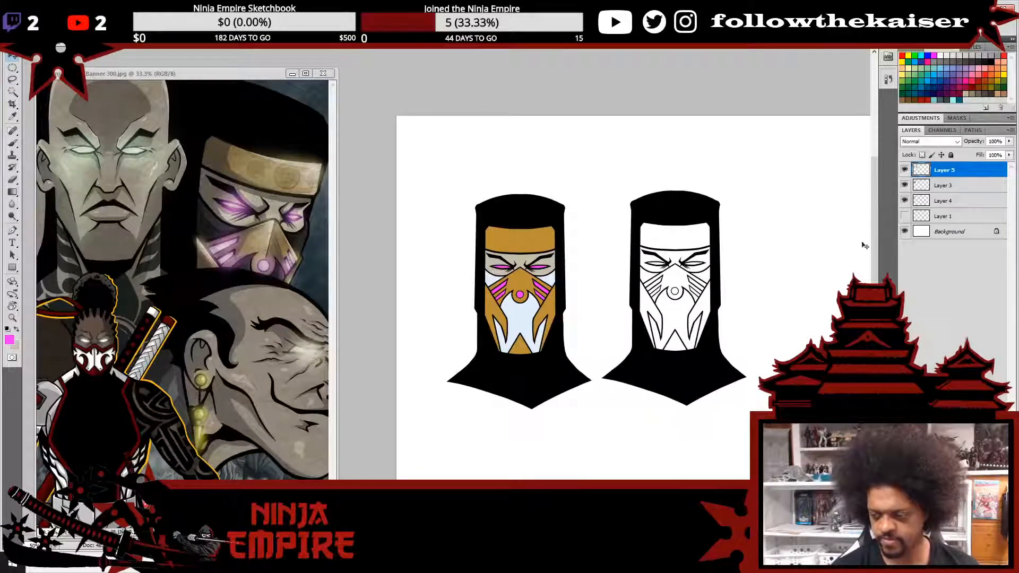
click(944, 186)
drag(592, 208, 589, 340)
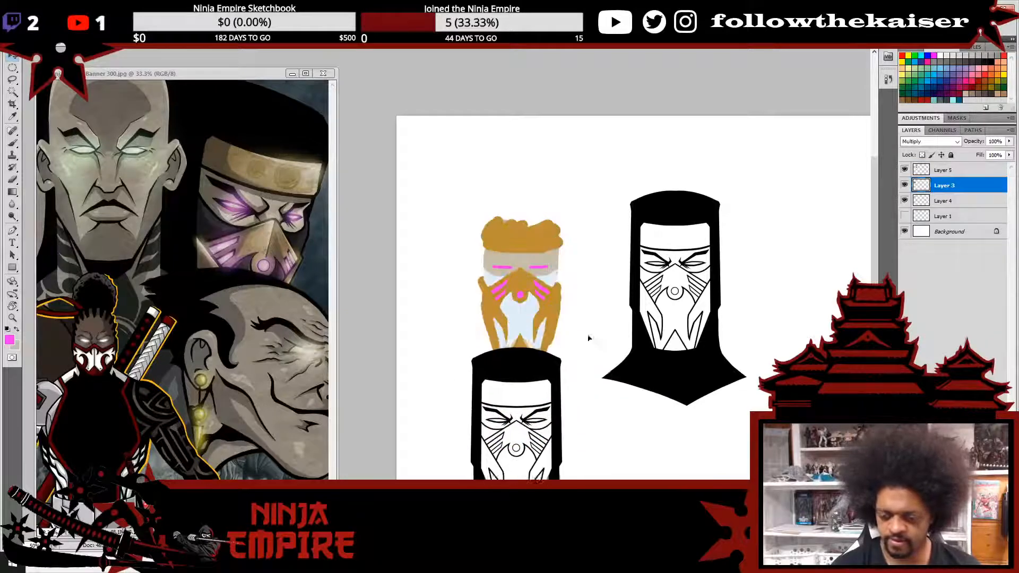
key(ctrl+z)
- Check which head each line art layer holds and merge the duplicated line art down into Layer 3
click(905, 185)
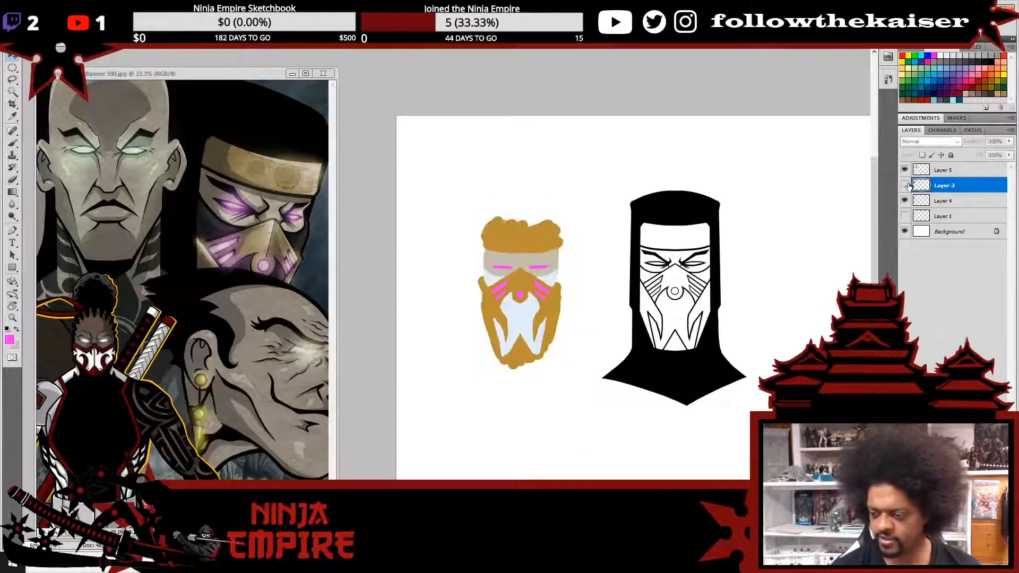
click(904, 185)
click(904, 170)
click(904, 169)
click(944, 171)
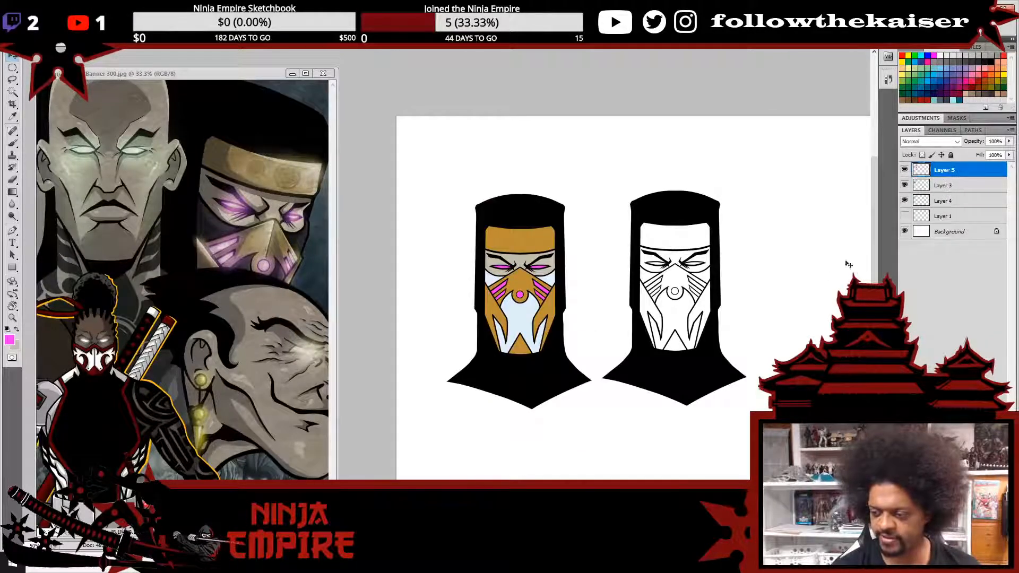
key(Delete)
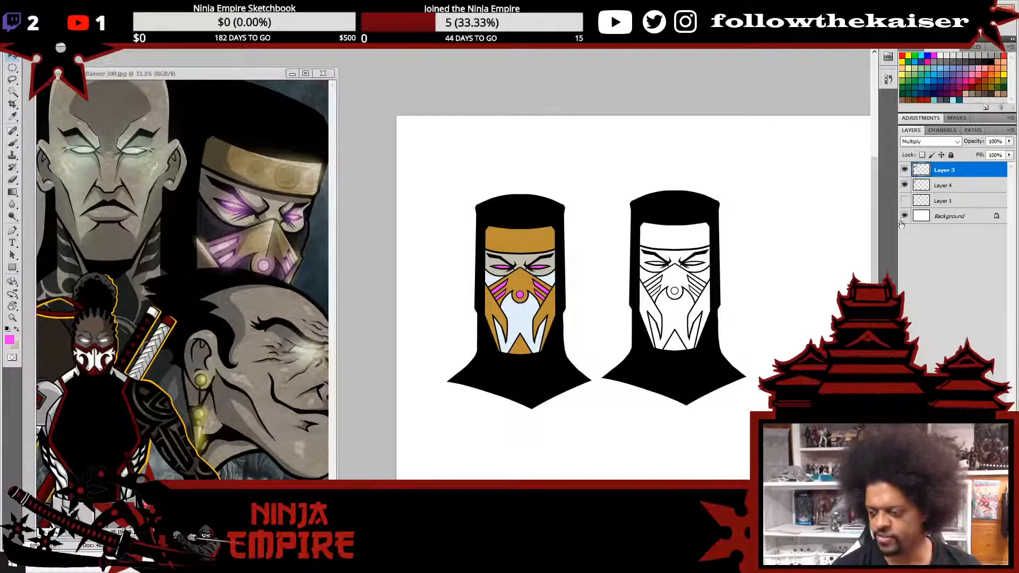
- Duplicate the head's colors from Layer 4 onto a new layer and align them beneath the second head's line art
click(904, 184)
click(904, 185)
click(944, 185)
key(l)
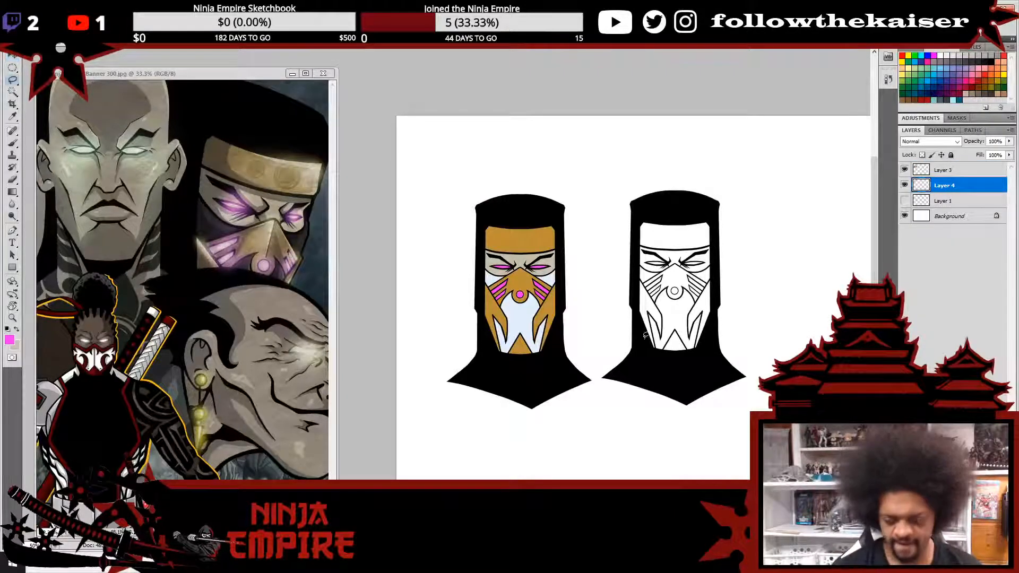
mouse_move(595, 328)
mouse_down()
mouse_move(594, 374)
mouse_move(576, 422)
mouse_move(445, 372)
mouse_move(507, 146)
mouse_move(592, 260)
mouse_move(600, 311)
mouse_move(594, 366)
mouse_up()
key(ctrl+c)
key(ctrl+v)
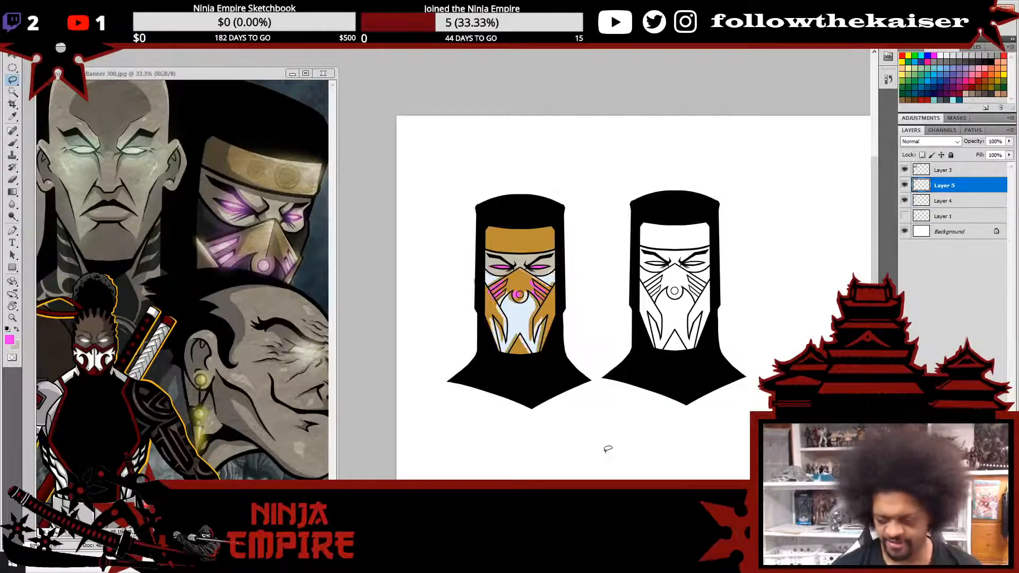
key(v)
drag(529, 309, 685, 320)
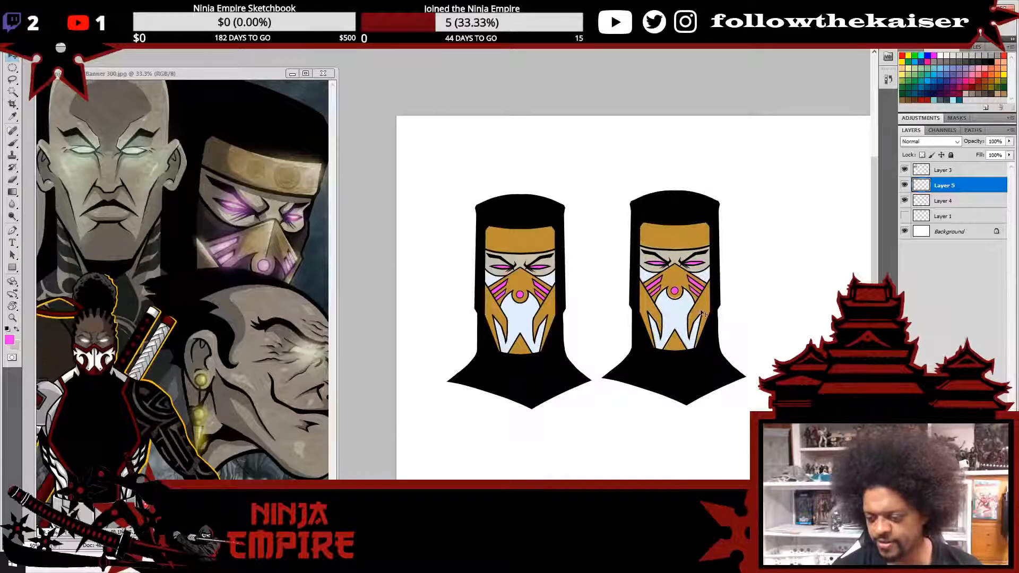
- Select all the pale blue areas of the second head's mask, including the cheek triangles, on Layer 5
ctrl+click(710, 307)
ctrl+click(711, 307)
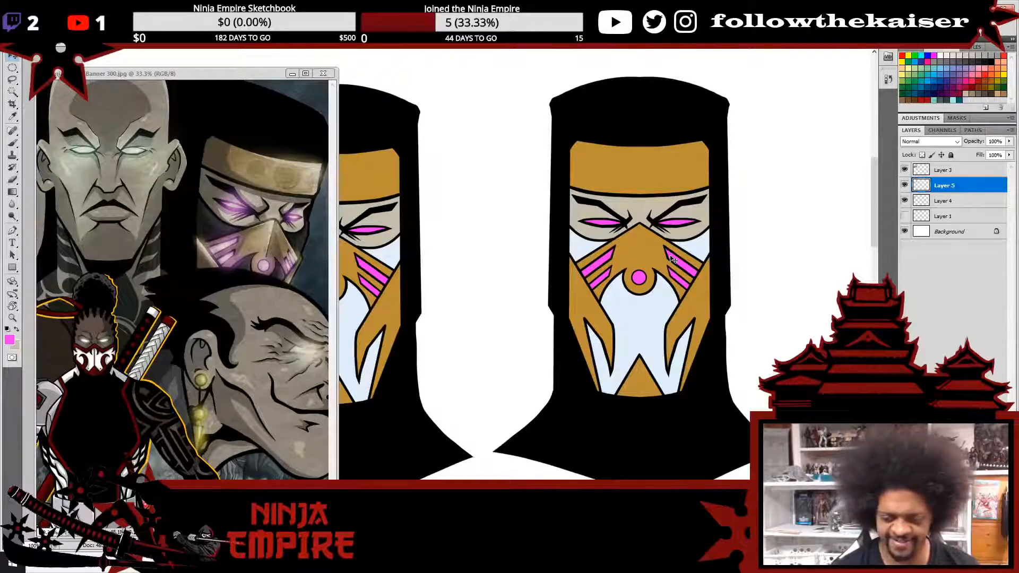
key(w)
click(646, 320)
shift+click(582, 248)
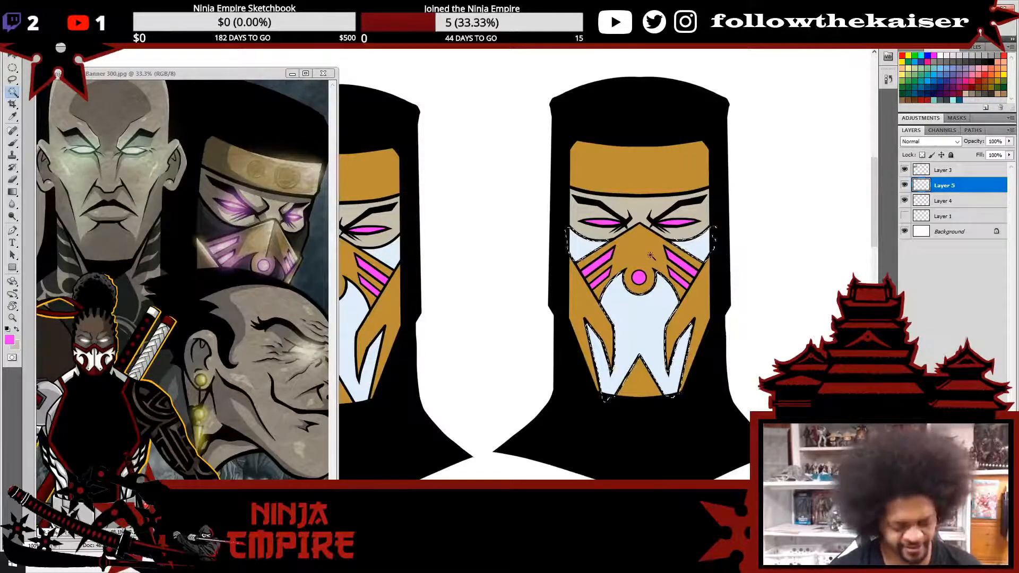
- Fill the selected mask areas of the second head with a sampled dark charcoal gray and clear the selection
key(i)
click(643, 426)
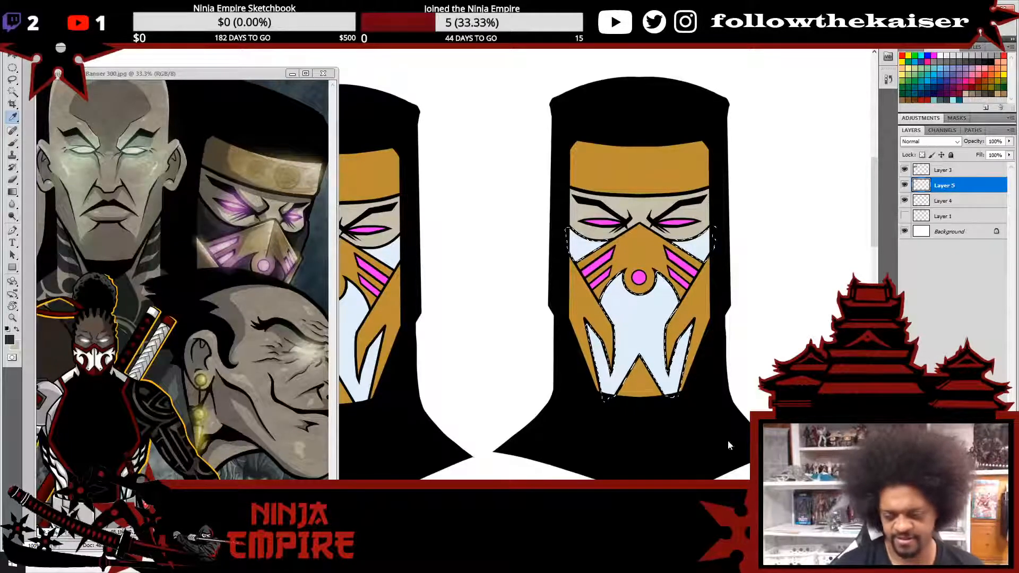
key(alt+BackSpace)
key(ctrl+d)
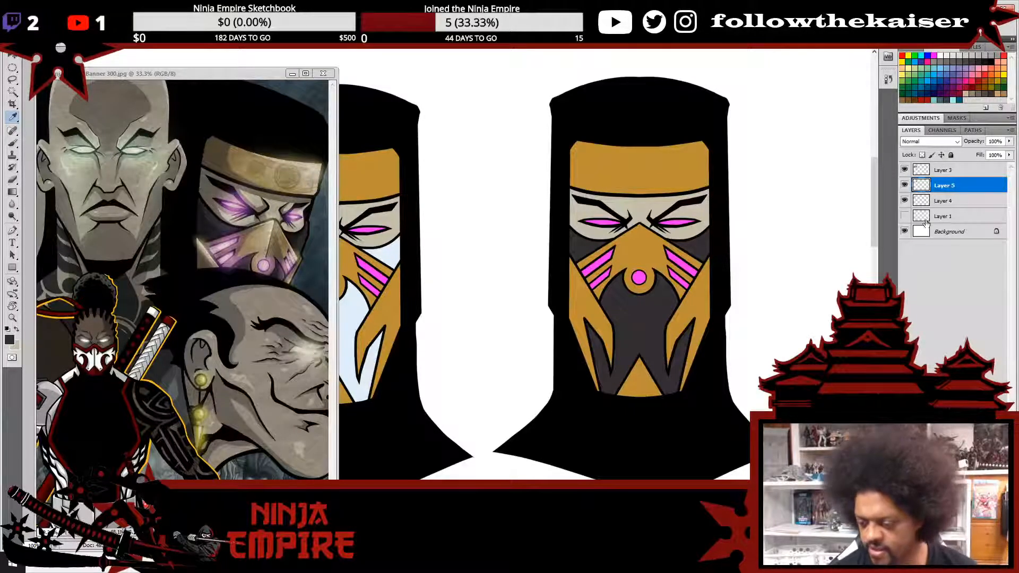
- Brush dark charcoal gray over the leftover pale slivers along the line art of the second head's mask on Layer 5
key(ctrl+plus)
key(ctrl+plus)
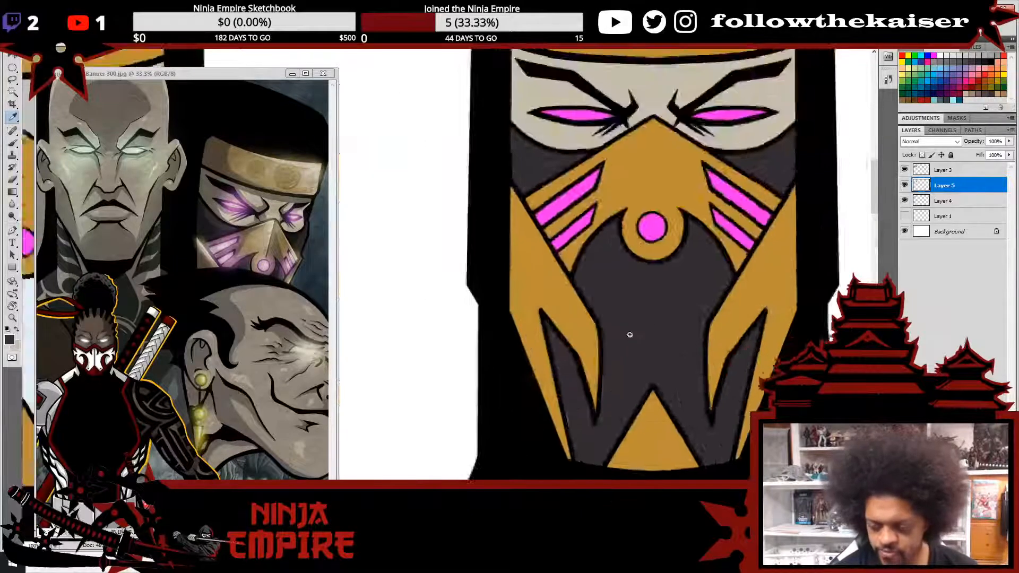
key(b)
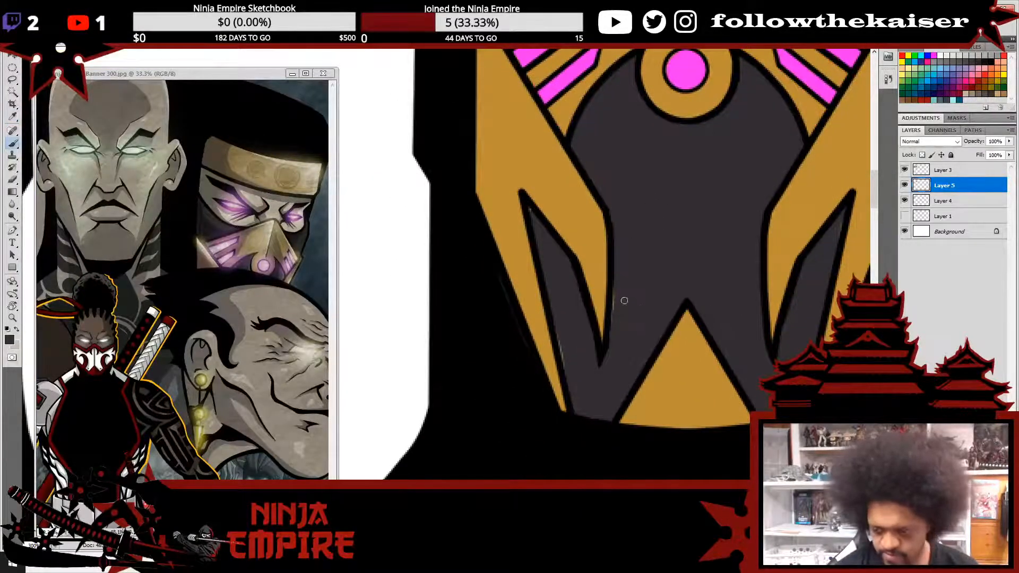
drag(556, 322, 572, 405)
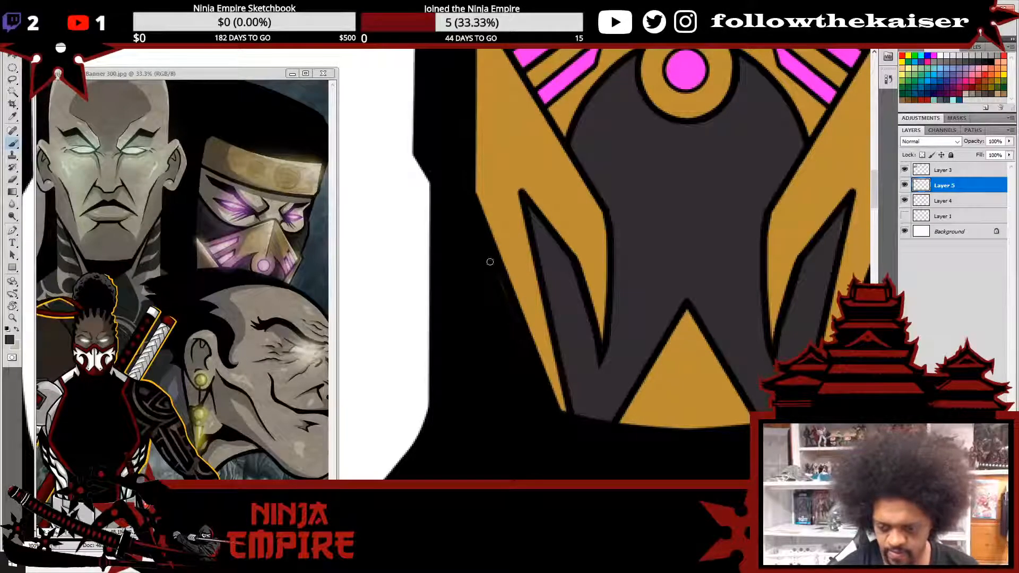
drag(721, 371, 560, 416)
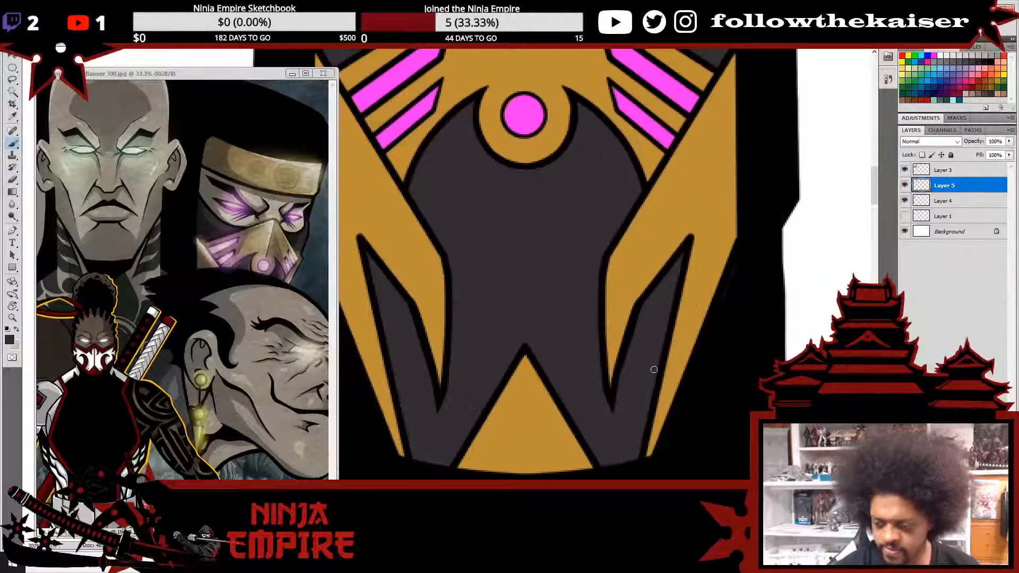
drag(594, 314, 580, 363)
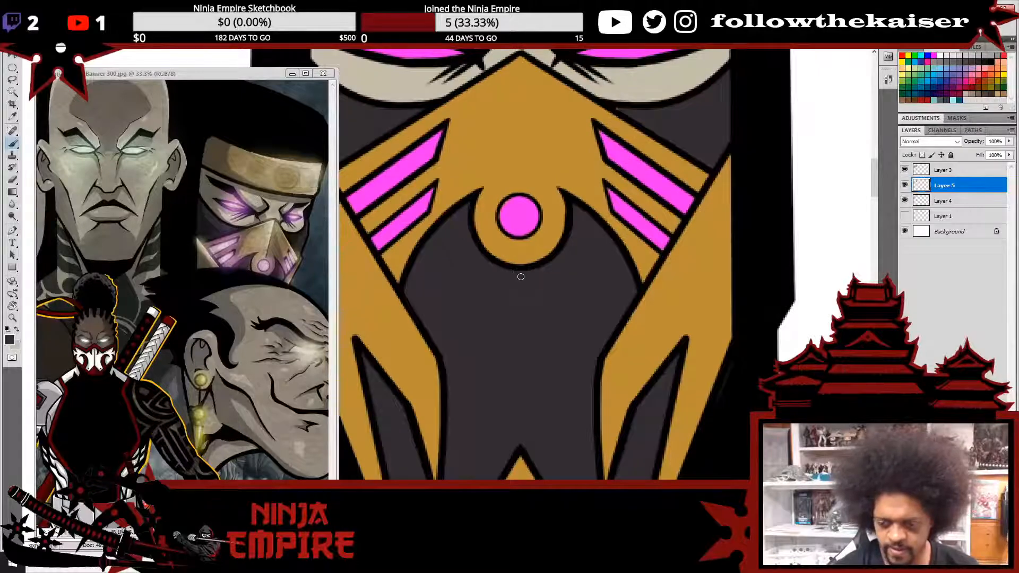
drag(457, 244, 515, 389)
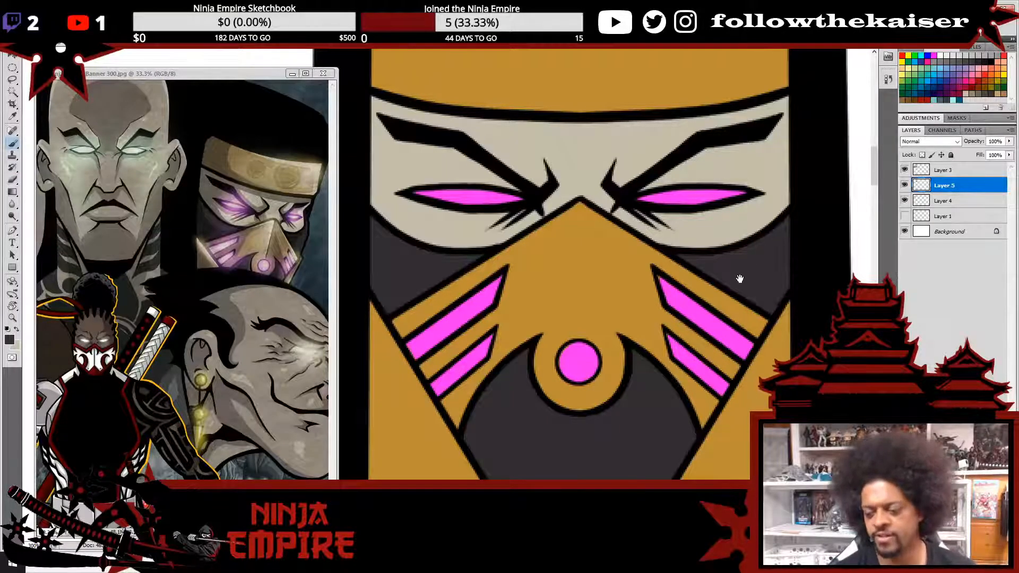
drag(631, 302, 607, 320)
drag(491, 321, 643, 267)
scroll(683, 306, down, 3)
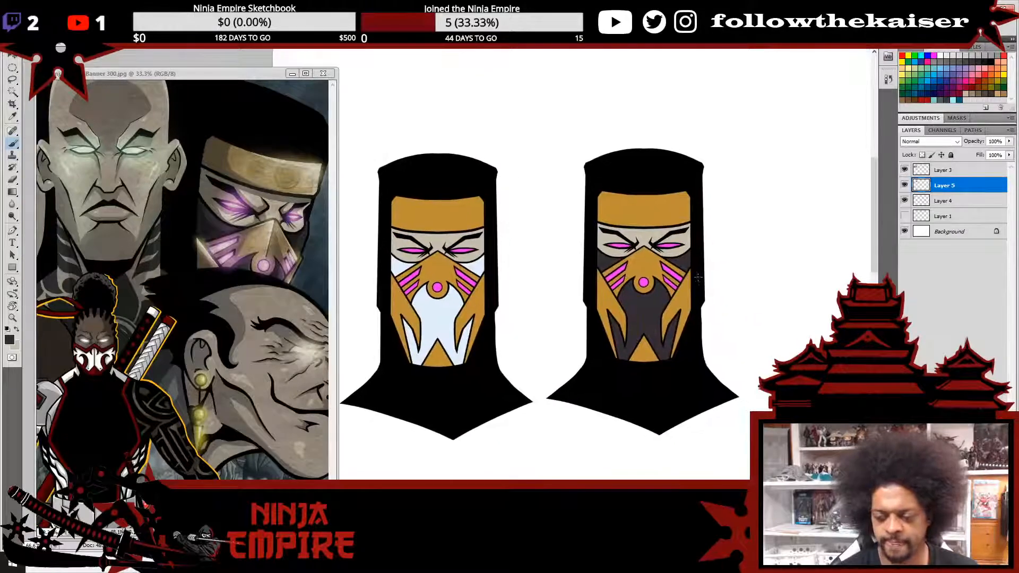
key(l)
mouse_move(778, 342)
mouse_down()
mouse_move(711, 427)
mouse_move(578, 430)
mouse_move(534, 387)
mouse_move(536, 255)
mouse_move(635, 107)
mouse_move(764, 194)
mouse_move(774, 338)
mouse_up()
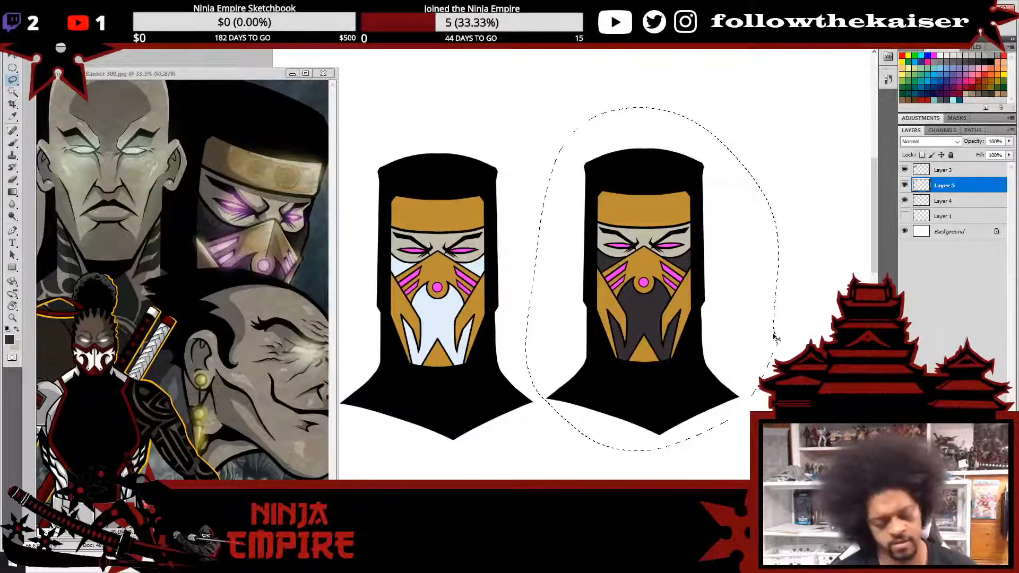
key(ctrl+d)
- Paste the copied colors of the pale blue masked head onto a new layer above Layer 5
scroll(771, 334, down, 3)
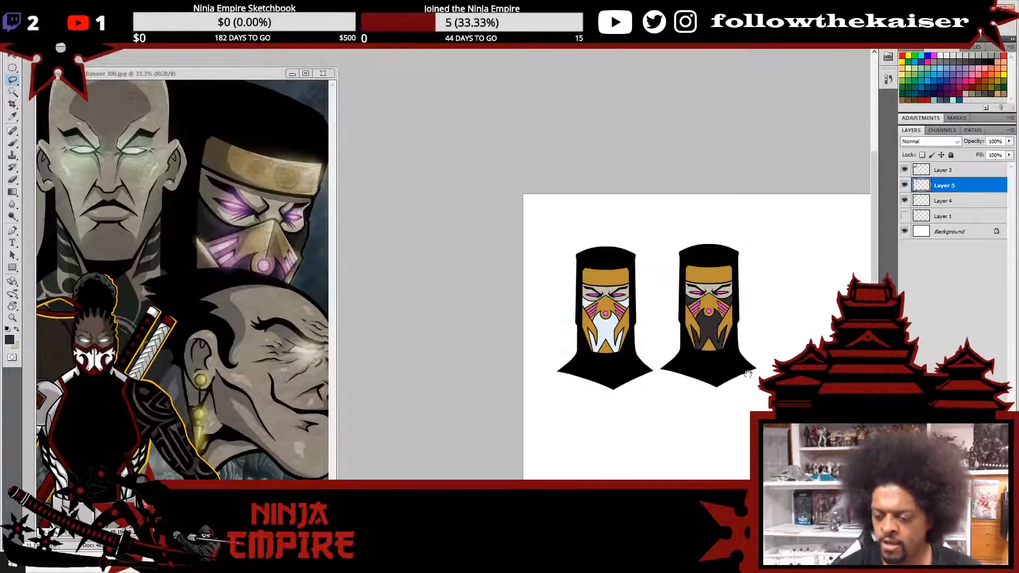
drag(743, 374, 625, 321)
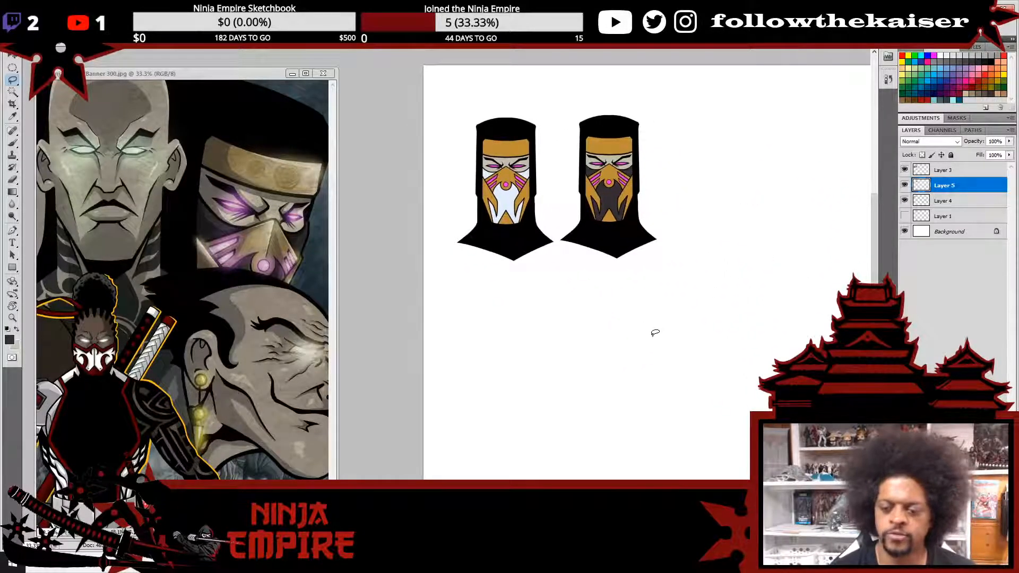
key(ctrl+v)
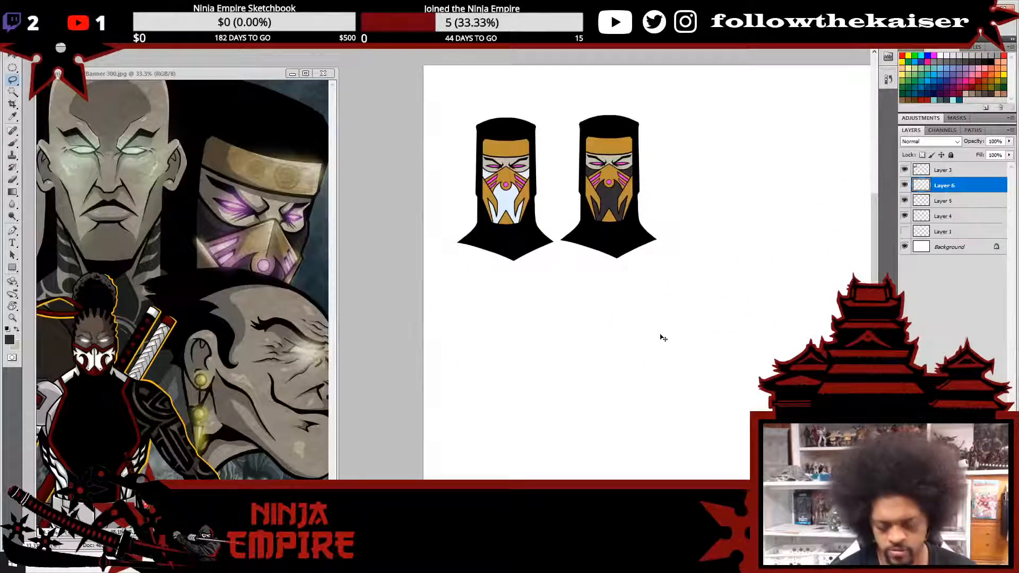
- Lasso the second head's line art on Layer 3, duplicate it onto a new layer and place the copy below the second head
click(934, 172)
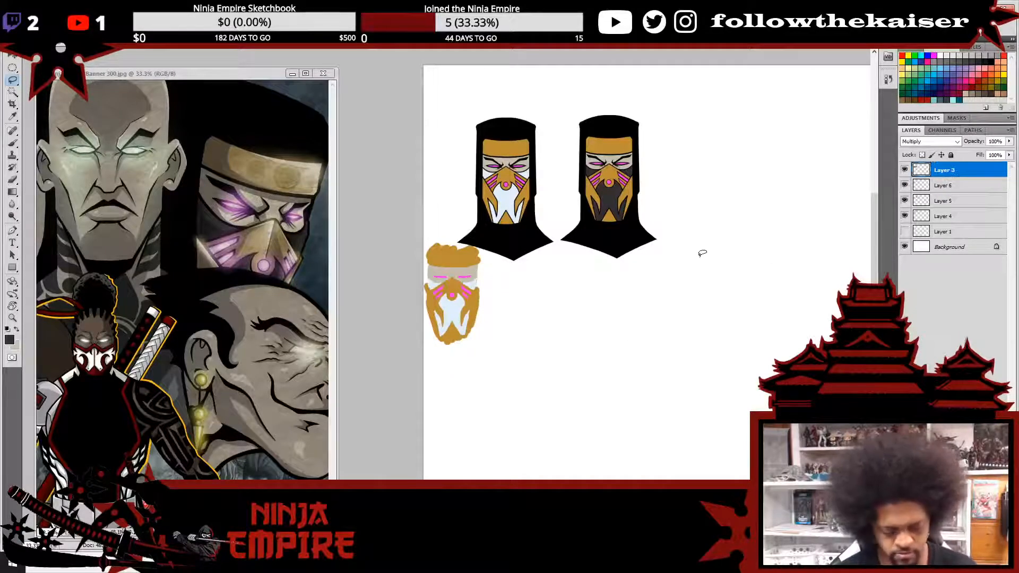
mouse_move(705, 225)
mouse_down()
mouse_move(576, 249)
mouse_move(566, 125)
mouse_move(699, 226)
mouse_up()
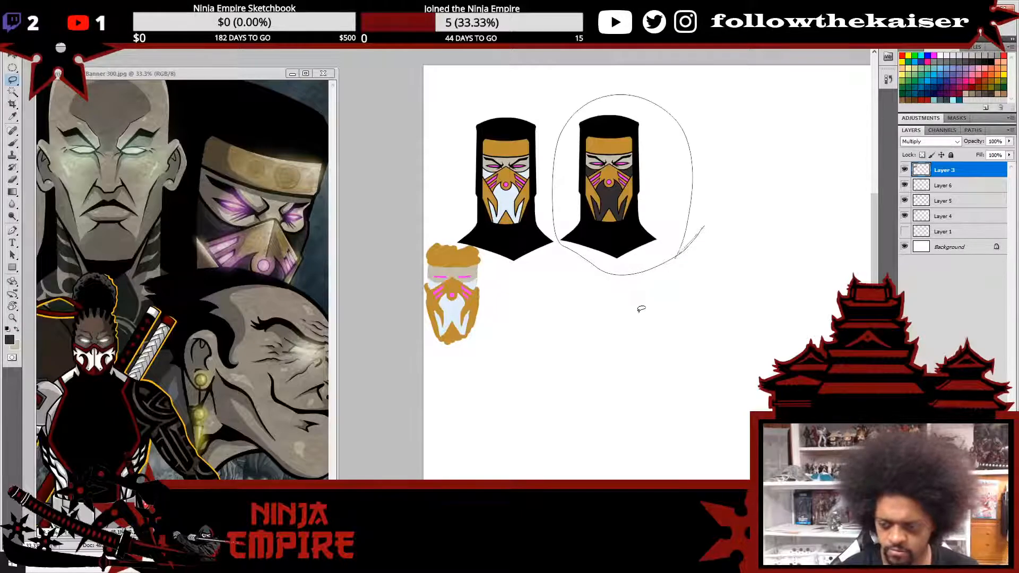
key(ctrl+v)
key(v)
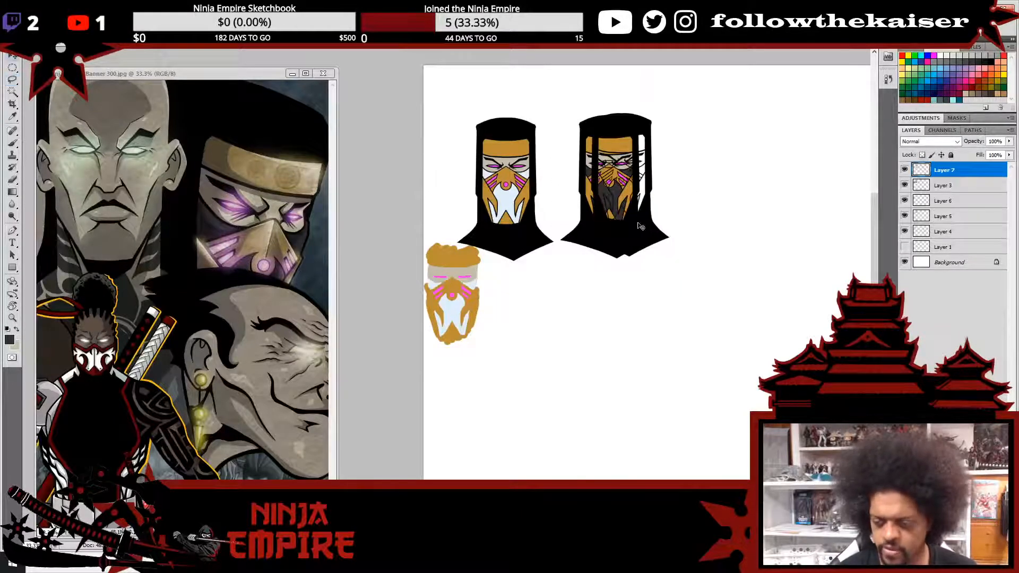
mouse_move(627, 226)
mouse_down()
mouse_move(698, 224)
mouse_move(612, 391)
mouse_move(622, 376)
mouse_up()
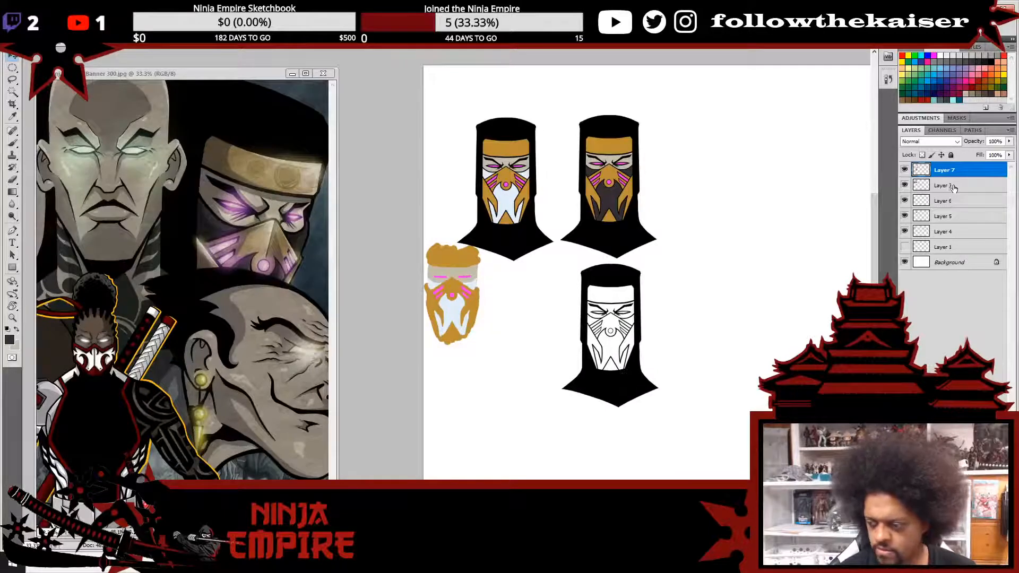
- Merge the third head's line art down into Layer 3, checking layer contents by toggling their visibility
click(905, 186)
click(905, 185)
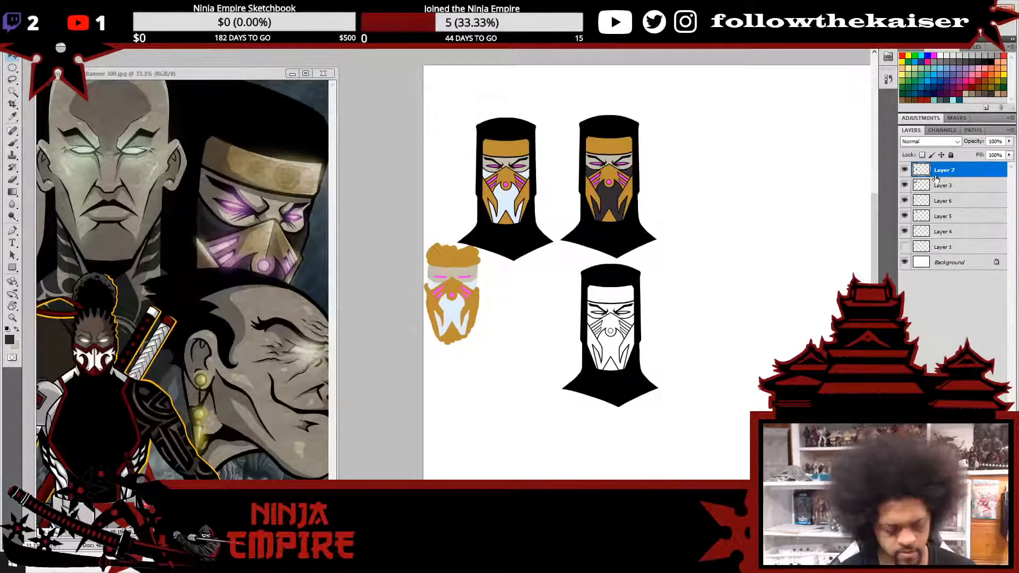
key(ctrl+e)
click(905, 185)
click(904, 185)
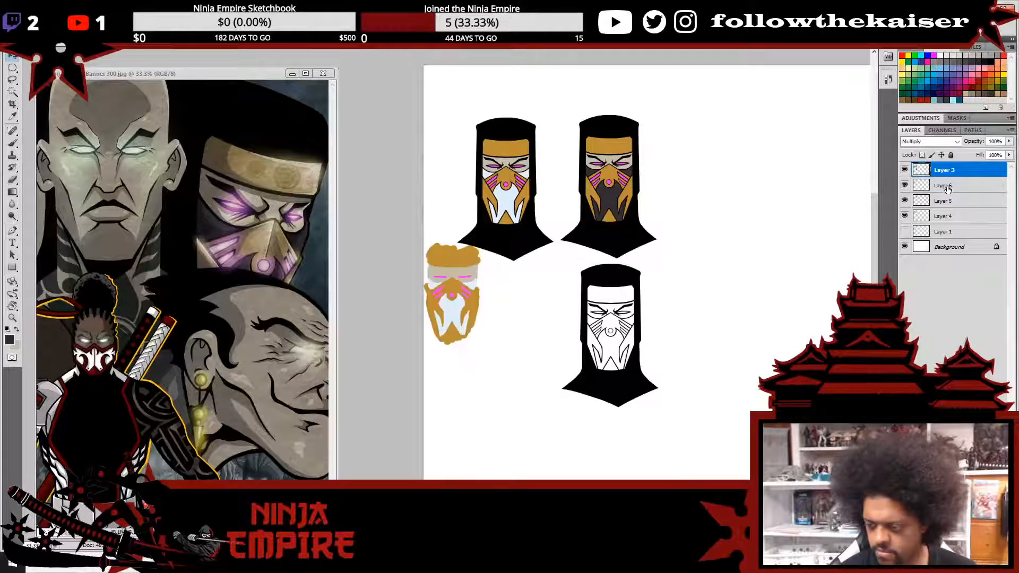
- Move the pasted head colors on Layer 6 into alignment beneath the third head's line art
click(946, 185)
drag(471, 312, 622, 329)
scroll(624, 333, up, 3)
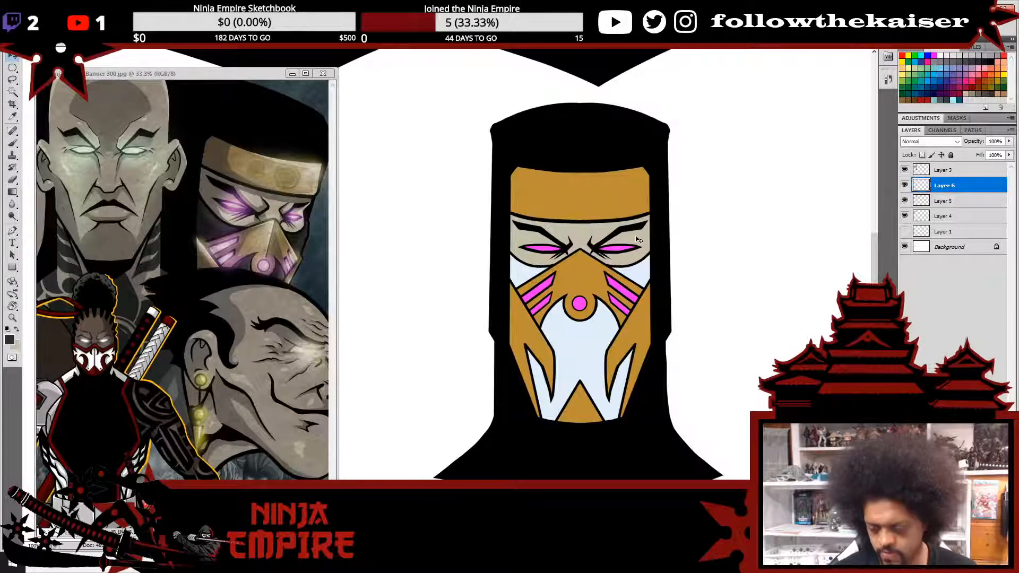
- Select all the pale blue areas of the third head's mask, including both cheek triangles, on Layer 6
scroll(597, 308, up, 1)
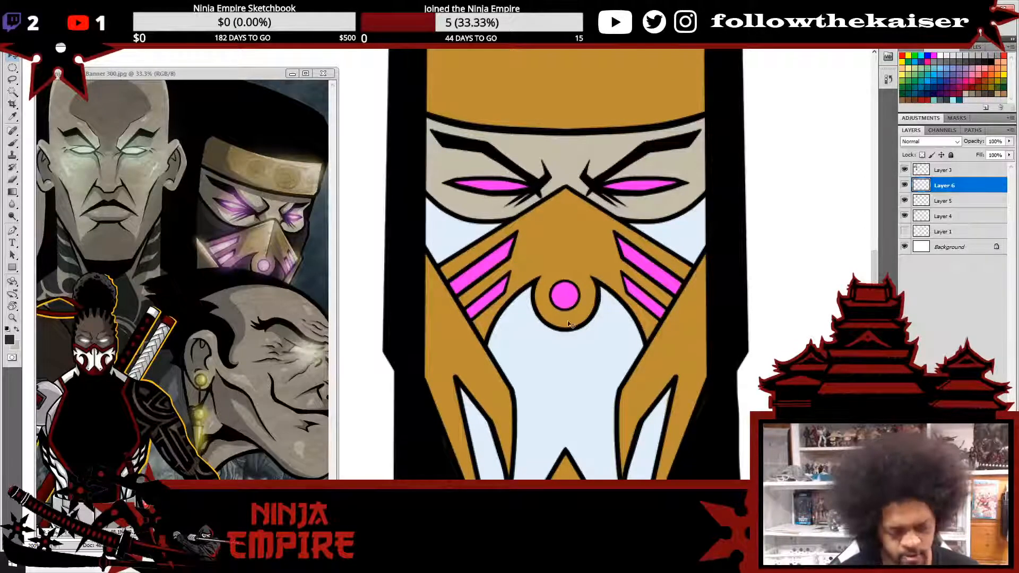
key(w)
click(583, 360)
shift+click(676, 234)
shift+click(466, 236)
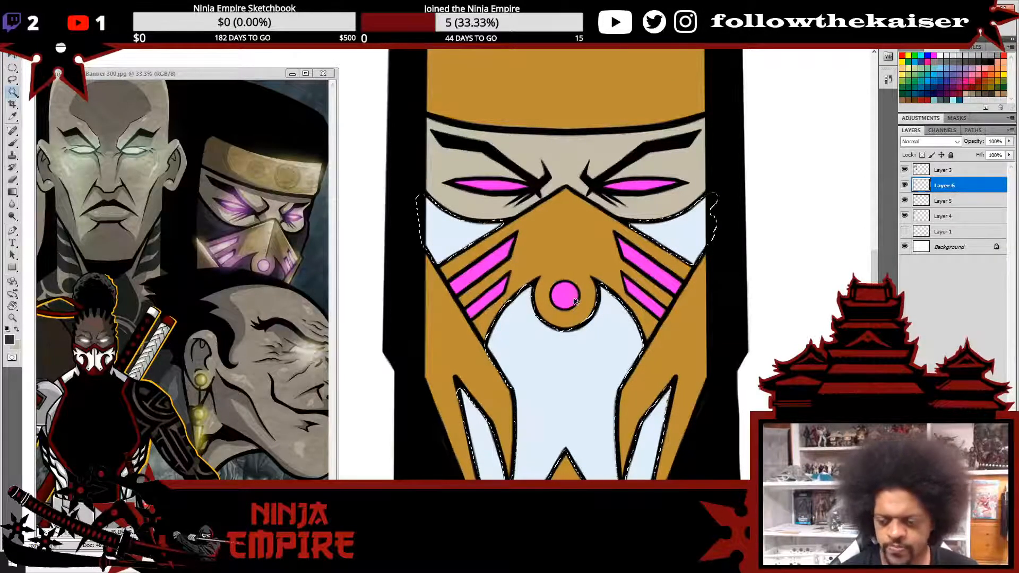
- Fill the third head's selected mask areas with a dark blue of hue 207, saturation 51 and brightness 27
scroll(581, 303, down, 2)
scroll(603, 290, down, 1)
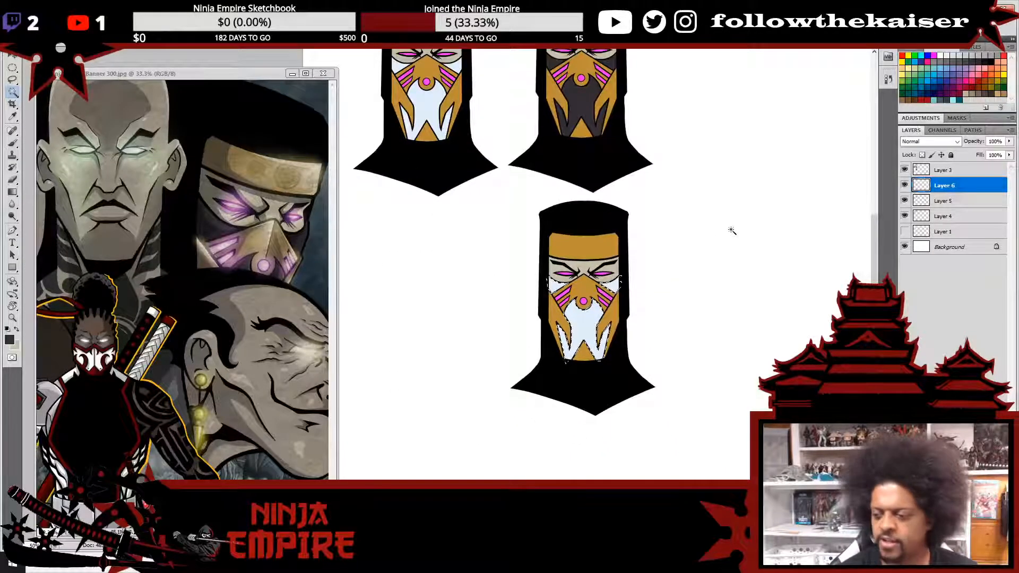
scroll(639, 275, down, 1)
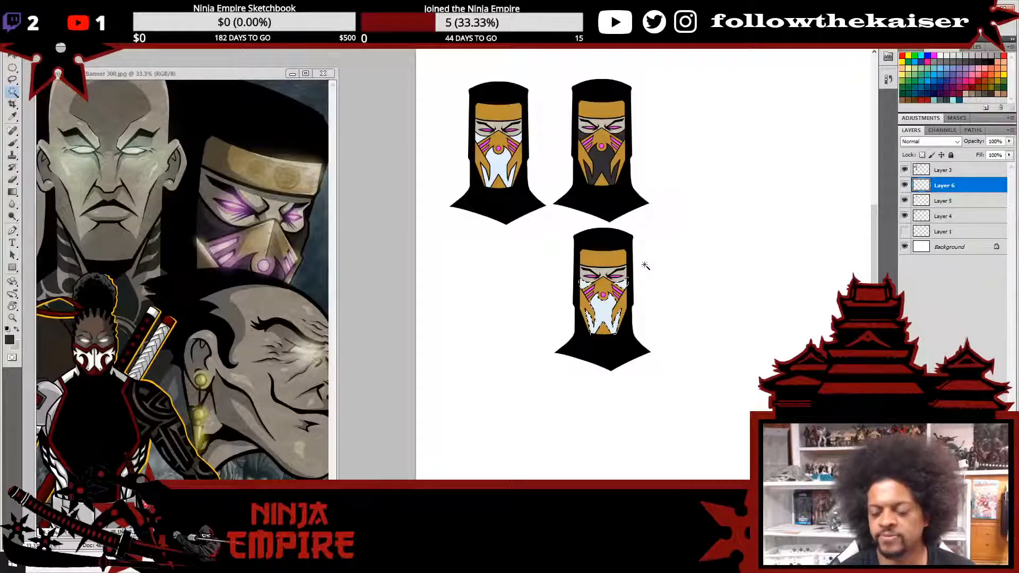
click(921, 93)
click(10, 339)
mouse_move(690, 311)
mouse_down()
mouse_move(660, 315)
mouse_move(658, 336)
mouse_move(712, 326)
mouse_move(703, 327)
mouse_up()
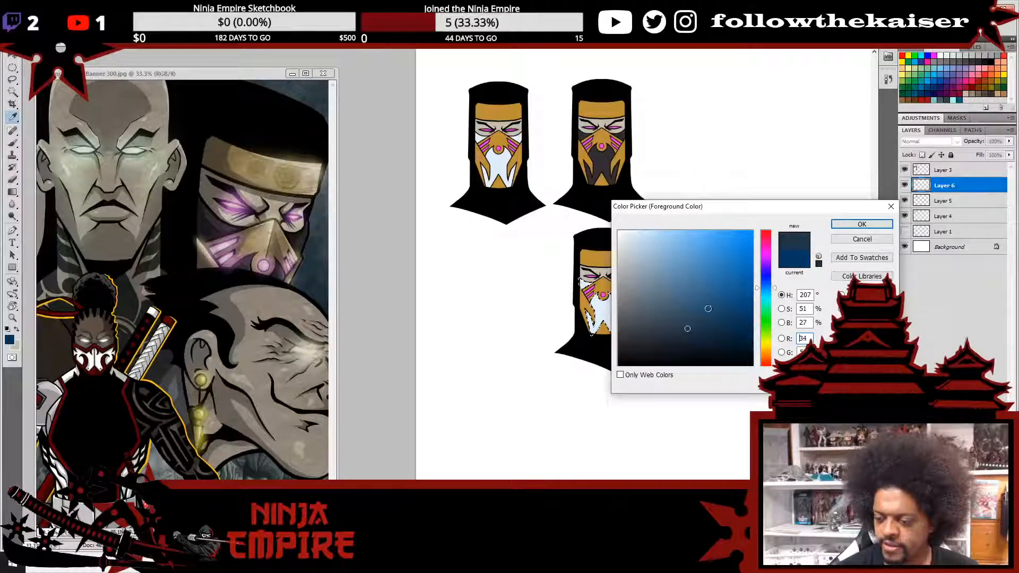
click(861, 224)
key(w)
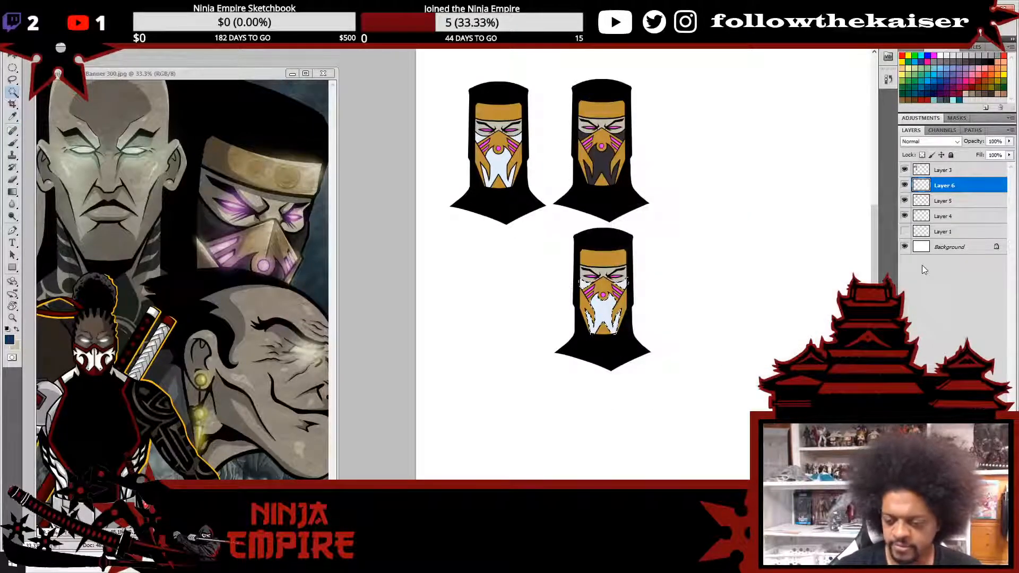
key(alt+BackSpace)
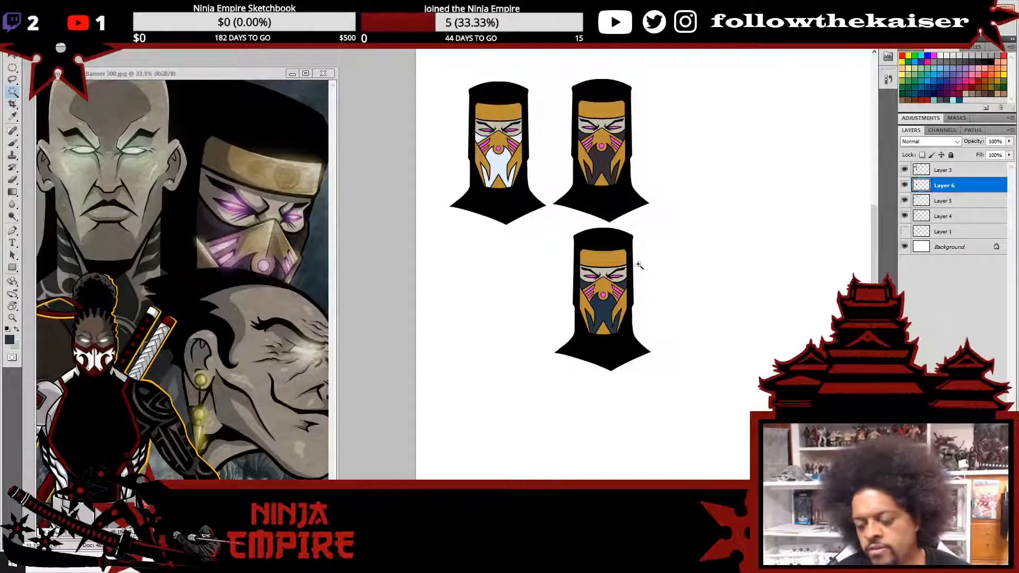
- Refill the third head's selected mask areas with a lighter slate blue, undoing the accidental whole-layer fill, and clear the selection
click(10, 340)
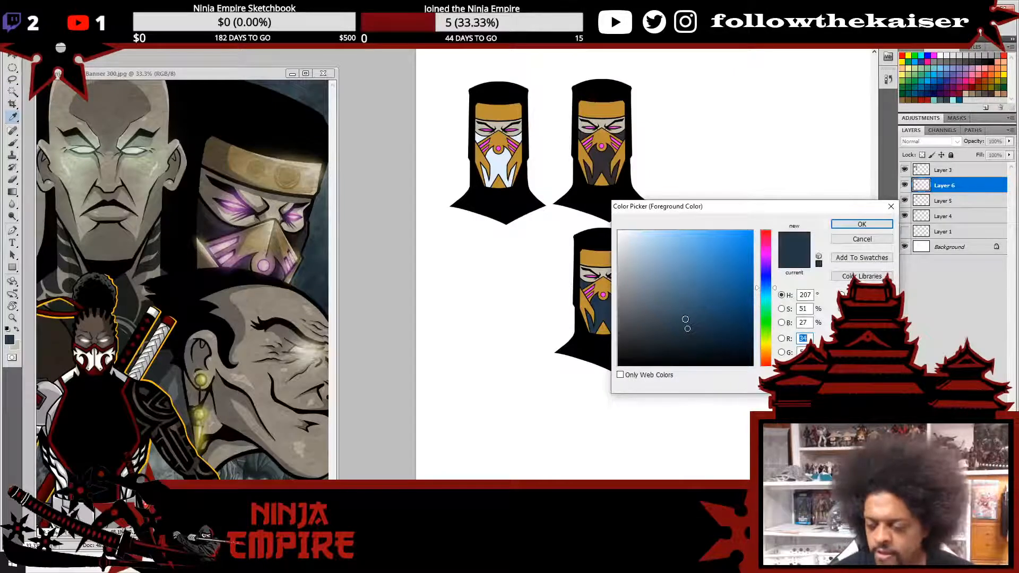
click(837, 226)
key(alt+BackSpace)
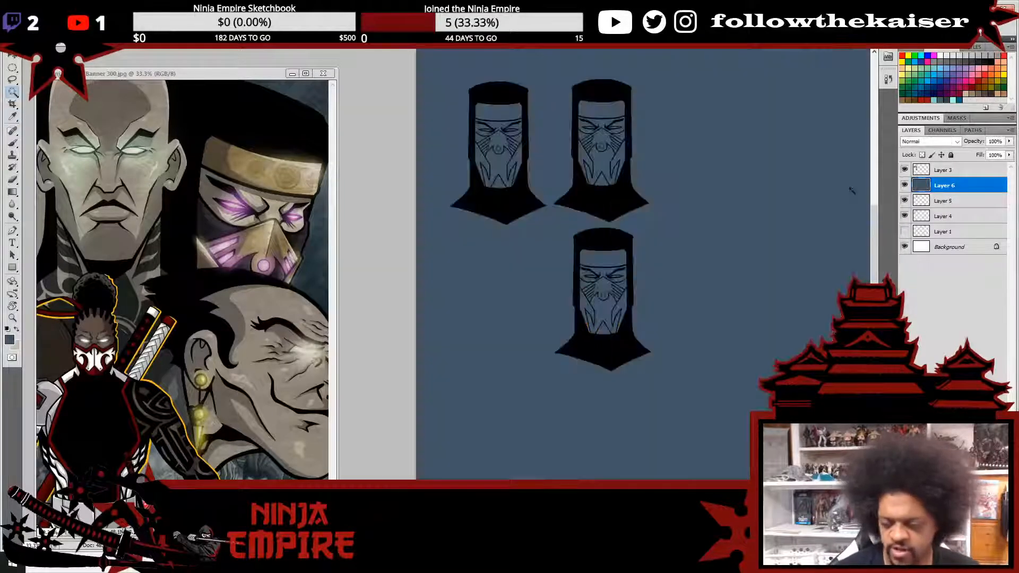
key(ctrl+z)
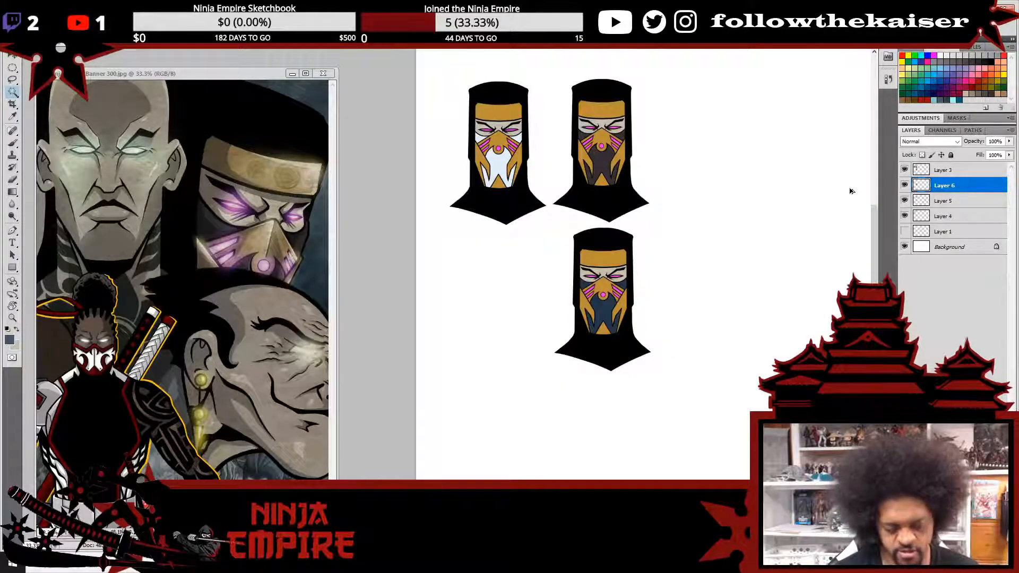
key(alt+BackSpace)
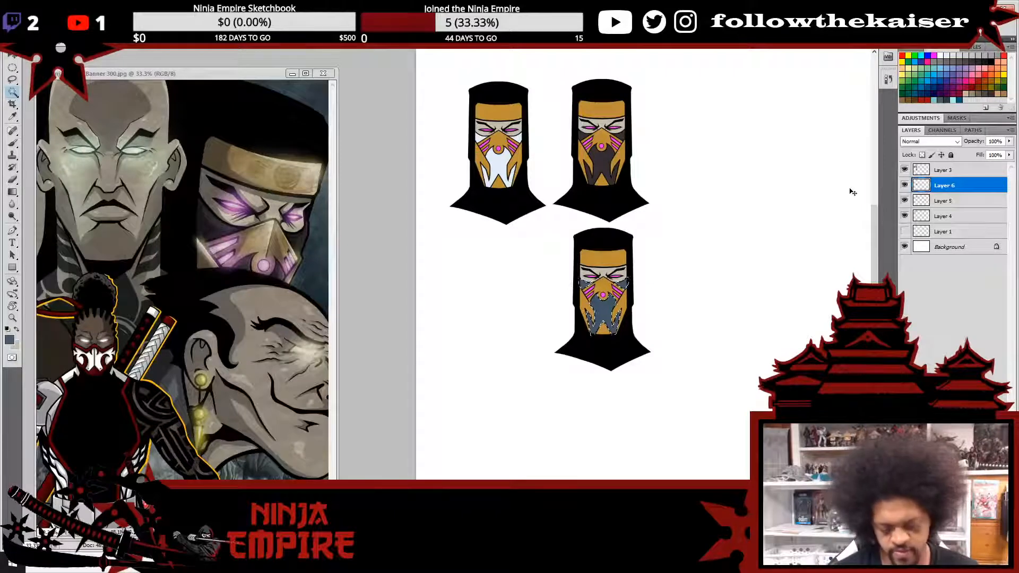
key(ctrl+d)
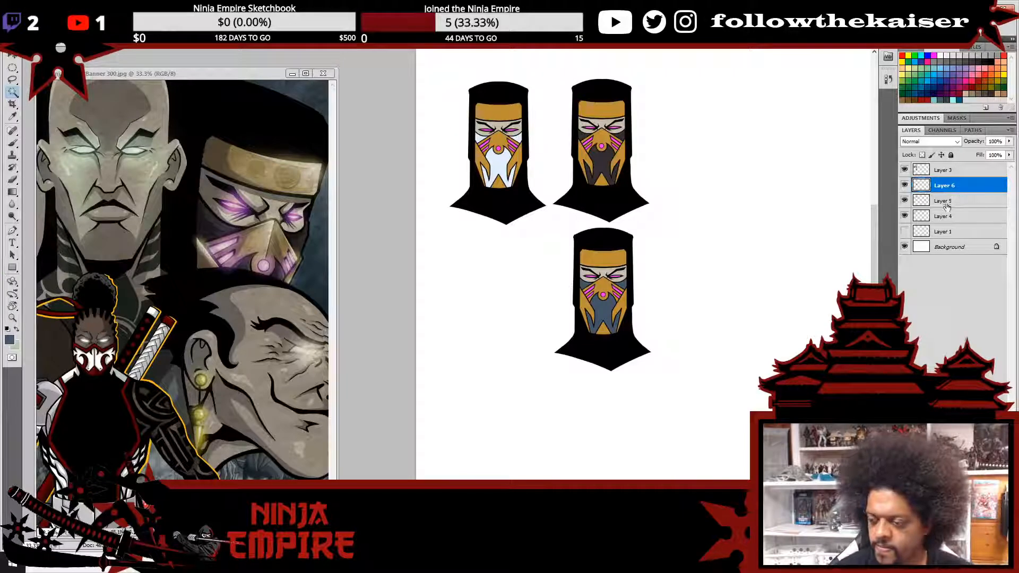
- Duplicate the third head's line art from Layer 3, place the copy beside it as a fourth head, and merge it back into Layer 3
key(l)
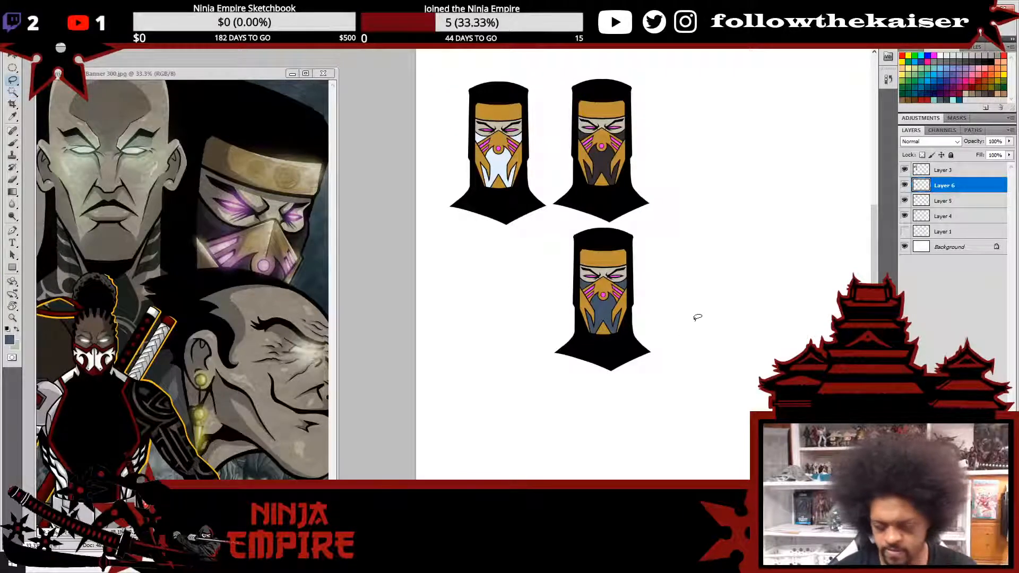
mouse_move(697, 318)
mouse_down()
mouse_move(518, 321)
mouse_move(589, 220)
mouse_move(677, 318)
mouse_move(683, 351)
mouse_up()
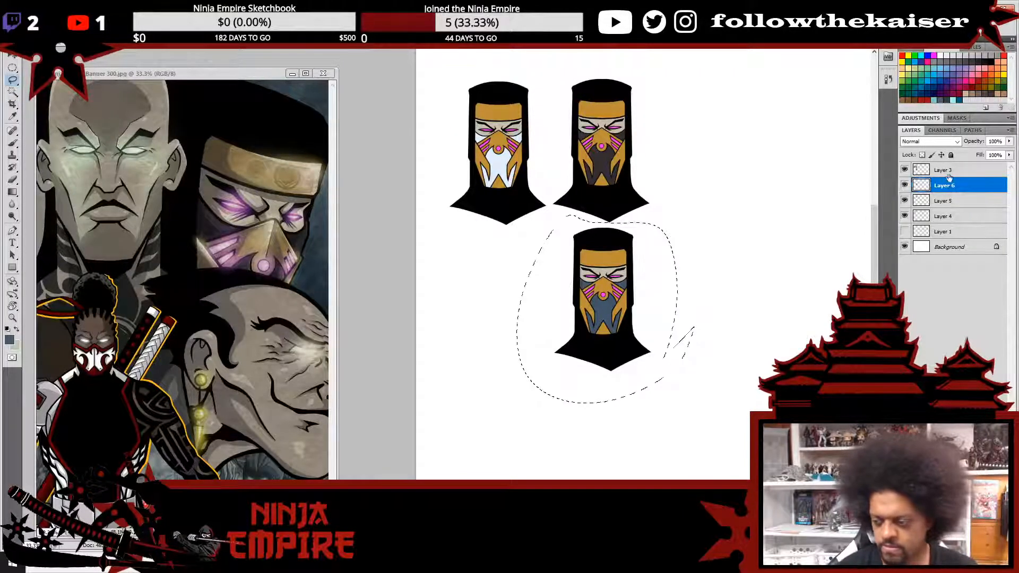
shift+click(948, 171)
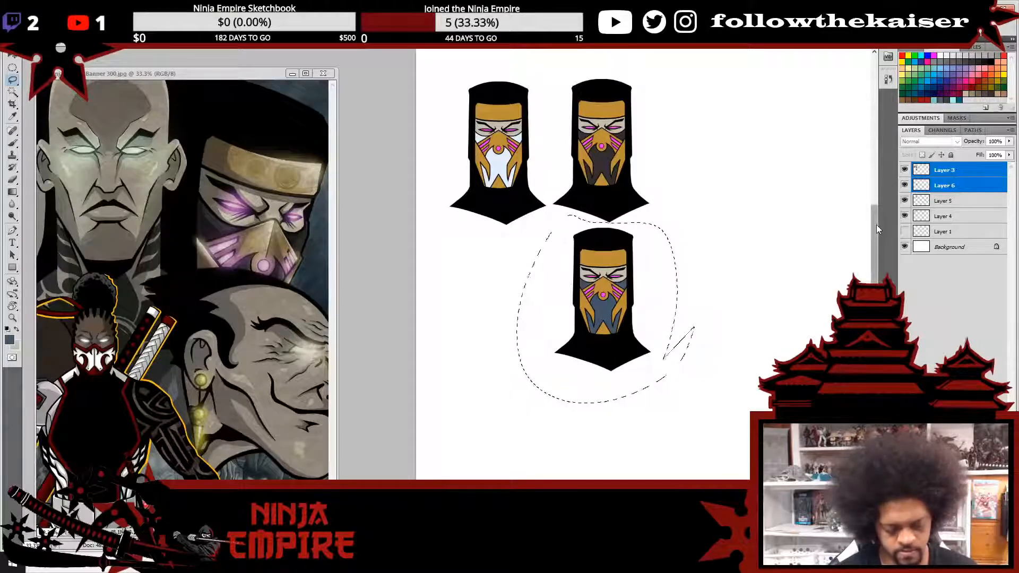
key(ctrl+v)
key(v)
drag(616, 325, 515, 328)
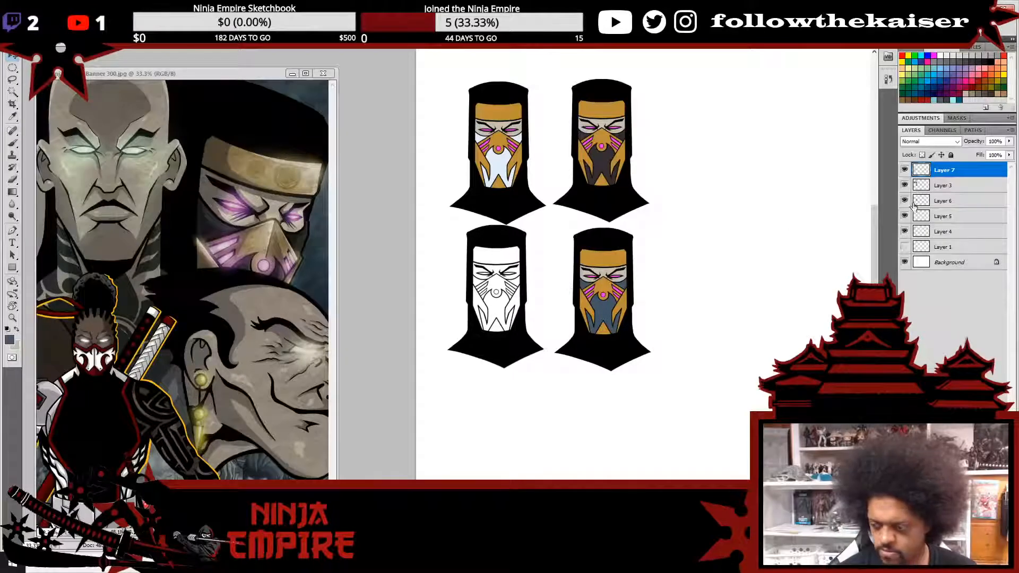
click(904, 170)
click(904, 170)
key(ctrl+e)
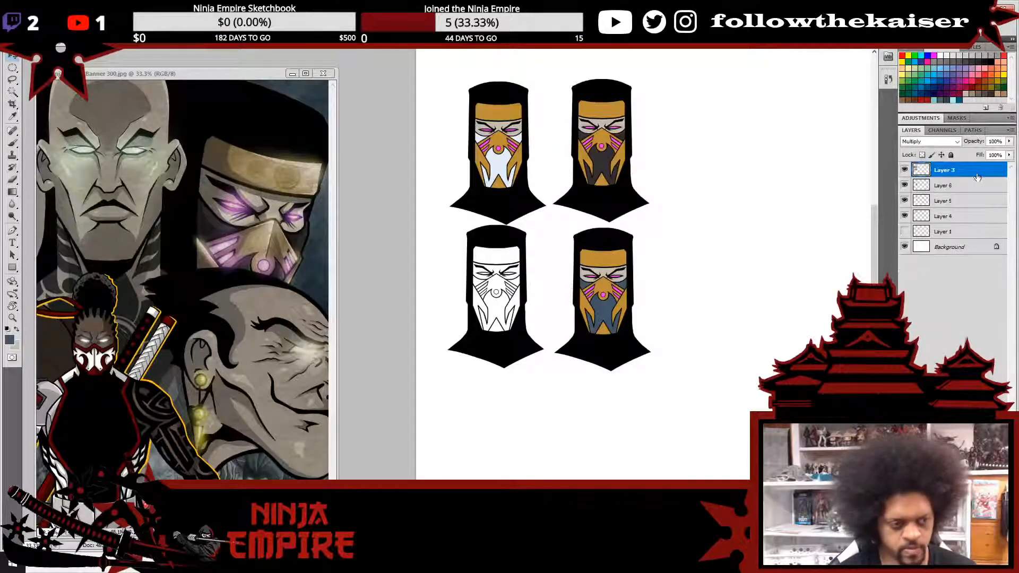
- Examine which head's colors each of Layers 4, 5 and 6 holds by hiding and showing them, and select Layer 6
click(905, 185)
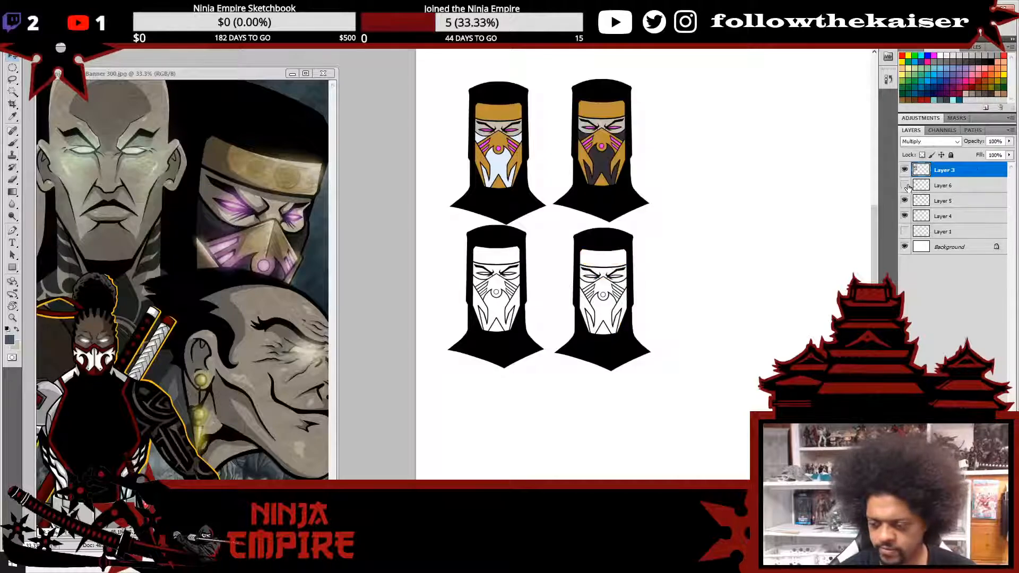
click(906, 185)
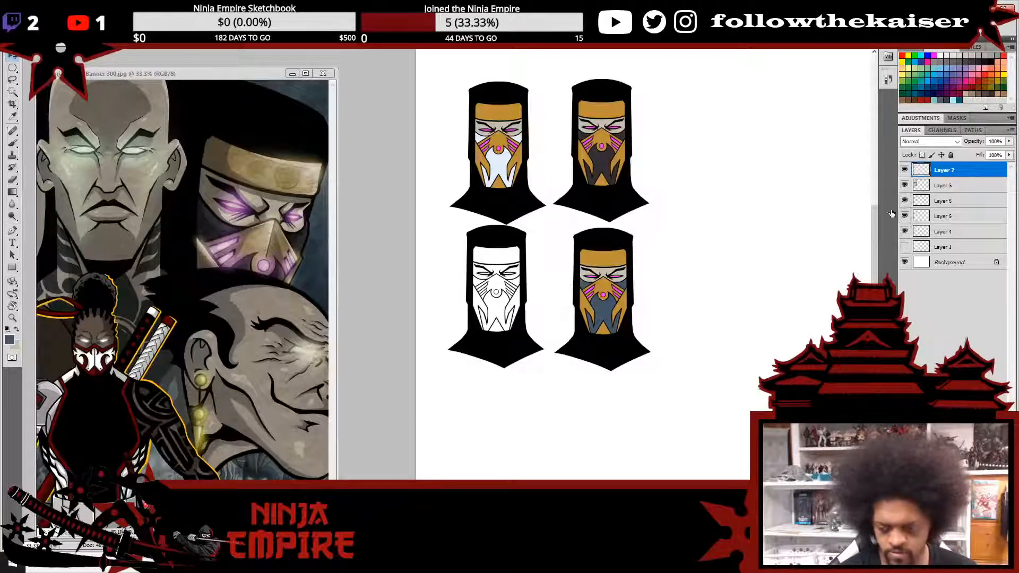
click(904, 231)
click(904, 232)
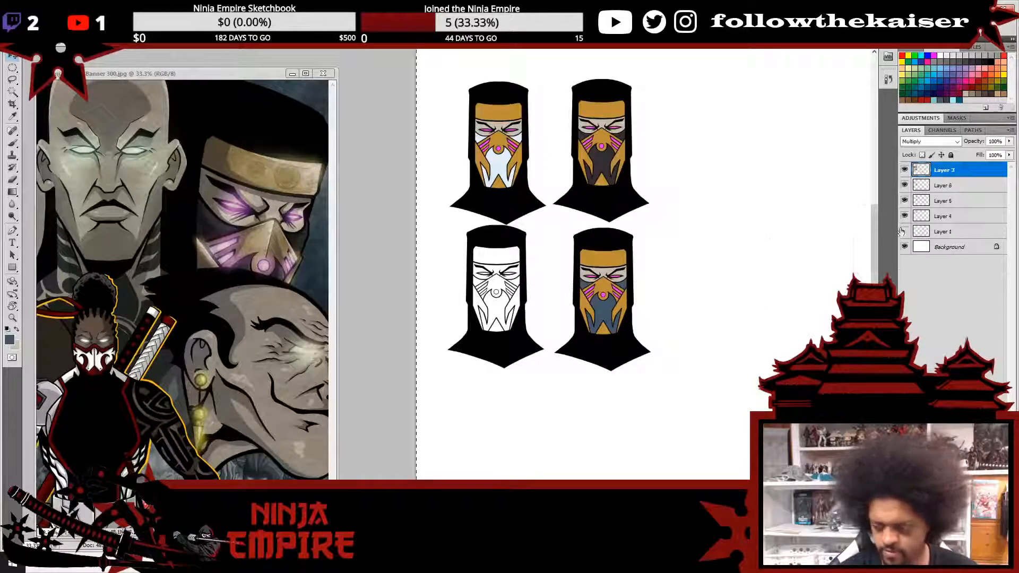
click(944, 186)
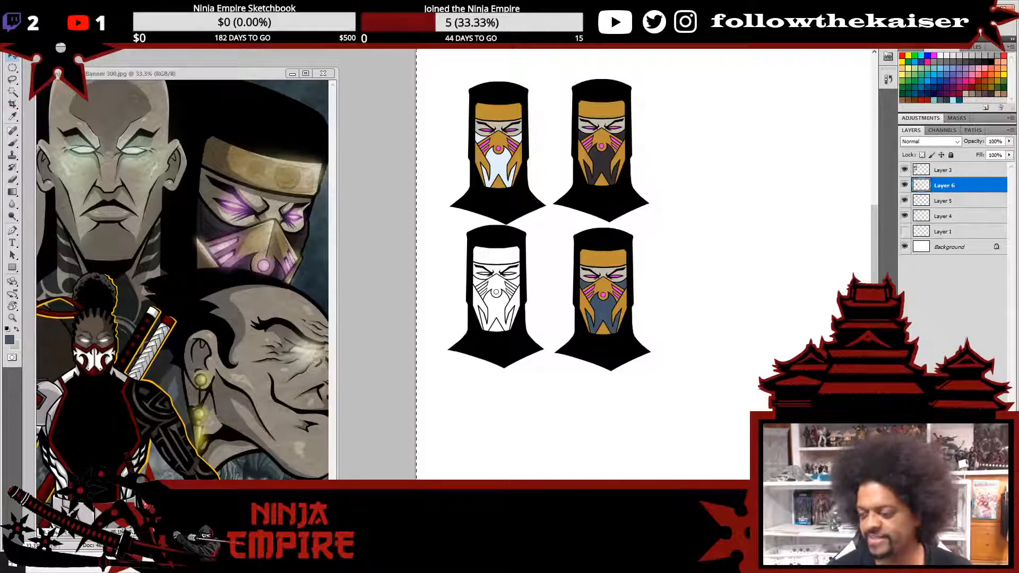
click(904, 200)
click(905, 200)
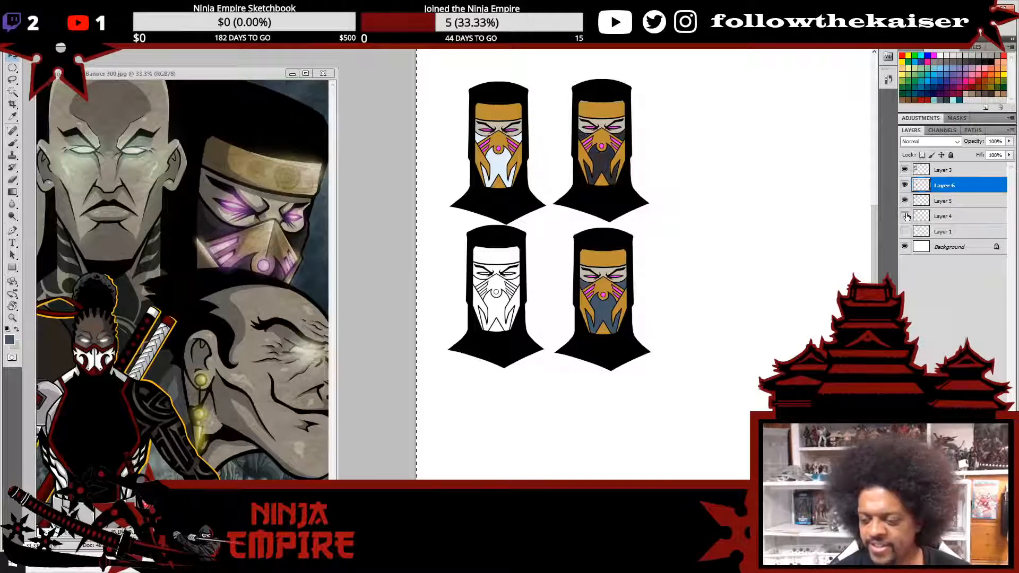
click(905, 216)
click(904, 216)
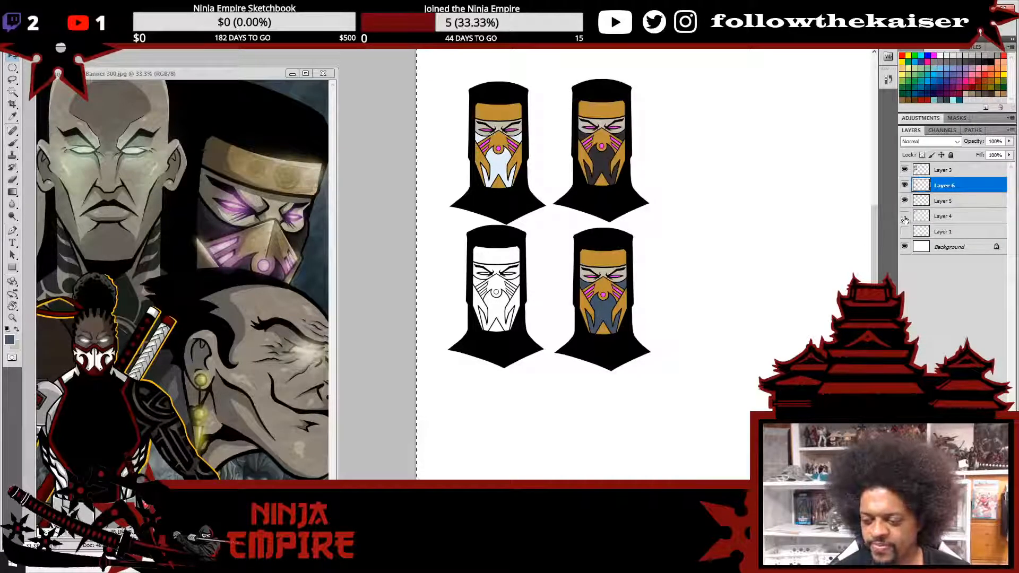
click(905, 216)
click(905, 216)
click(904, 185)
click(904, 185)
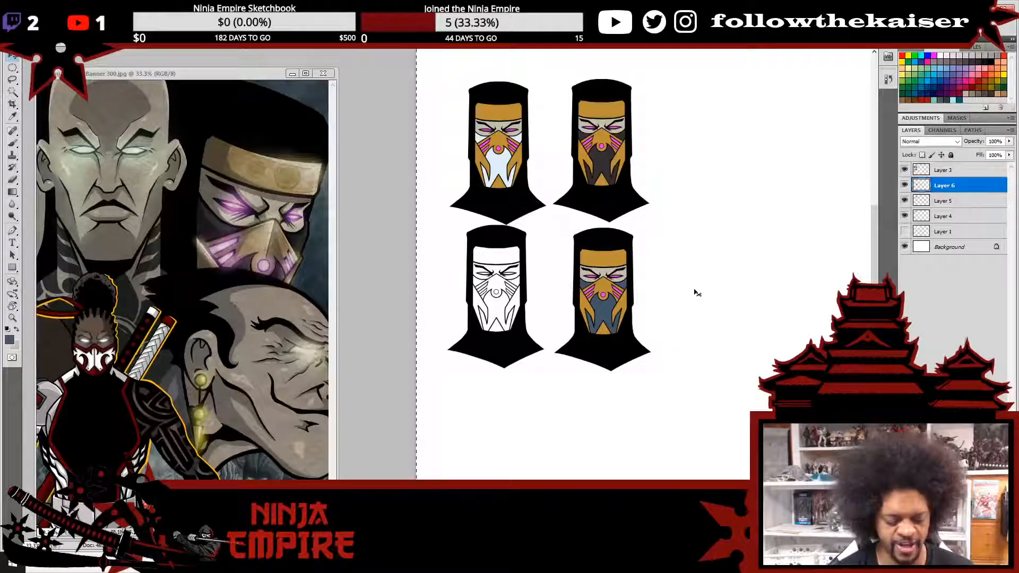
- Paste a copy of Layer 6's head colors onto a new layer and align it beneath the fourth head's line art
key(ctrl+shift+alt+n)
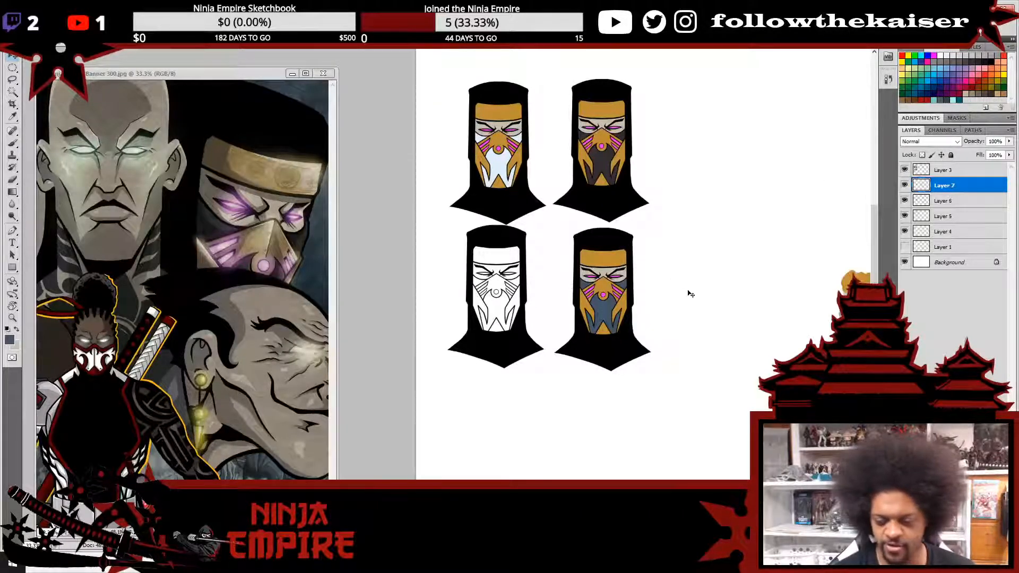
drag(875, 329, 501, 310)
ctrl+click(512, 306)
ctrl+click(511, 306)
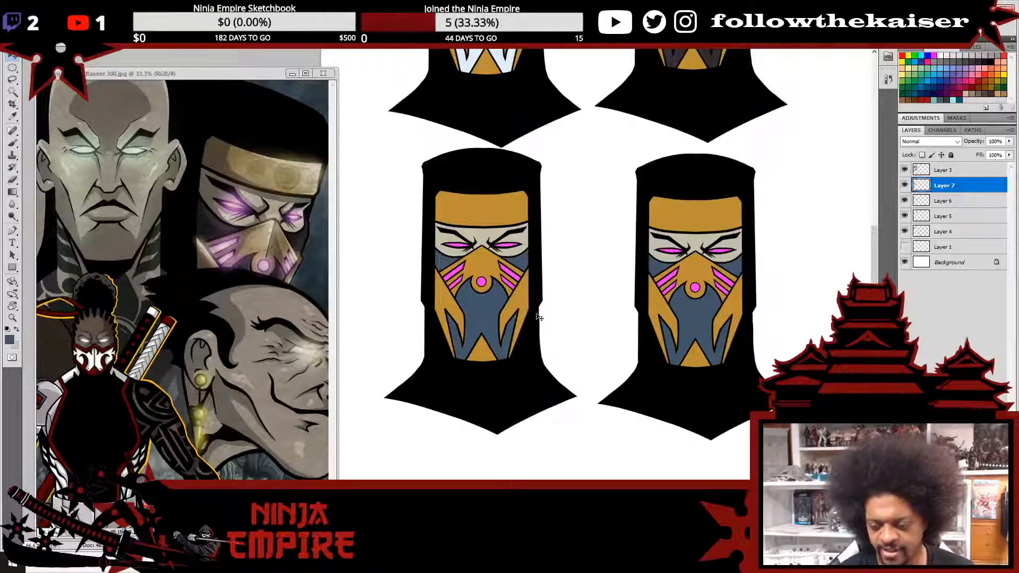
ctrl+click(525, 300)
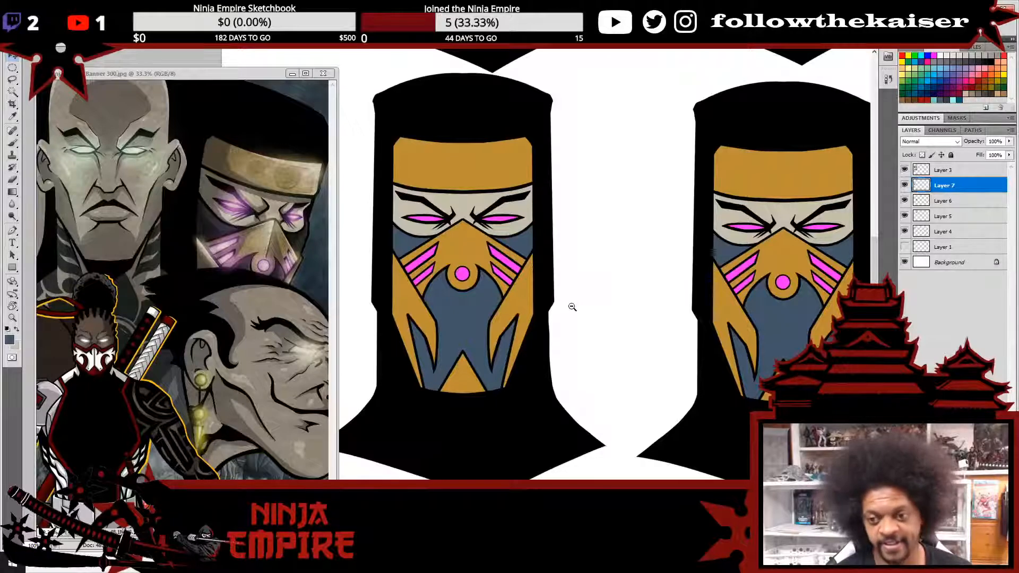
- Select all the slate blue areas of the fourth head's mask, including both cheek triangles, on Layer 7
scroll(577, 297, down, 2)
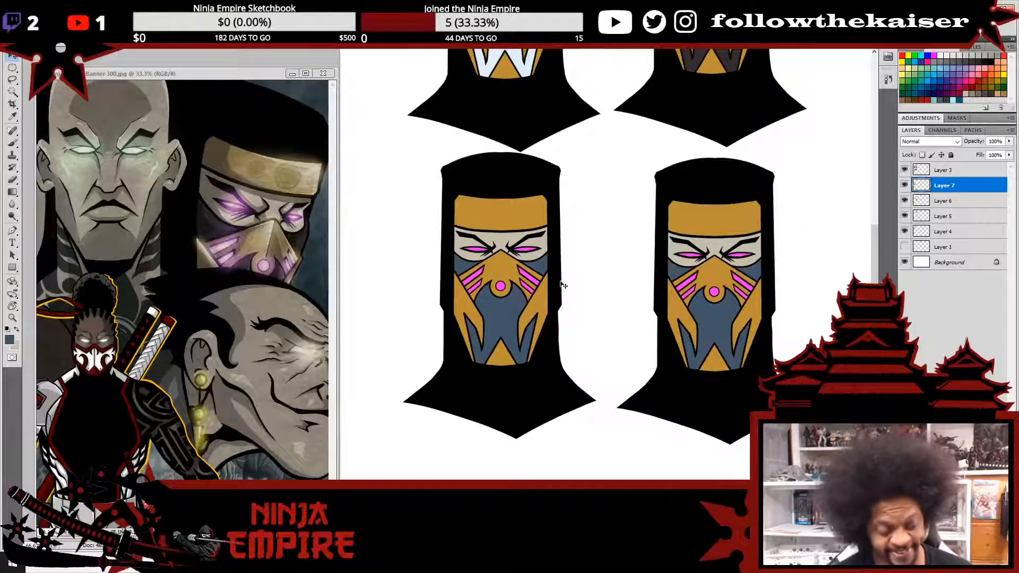
key(w)
click(538, 267)
shift+click(539, 267)
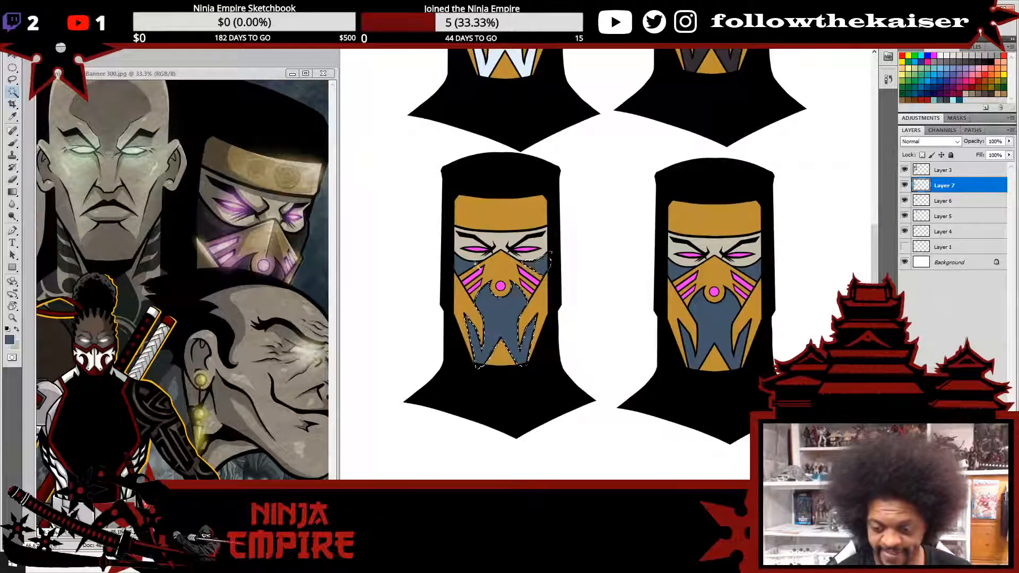
shift+click(466, 266)
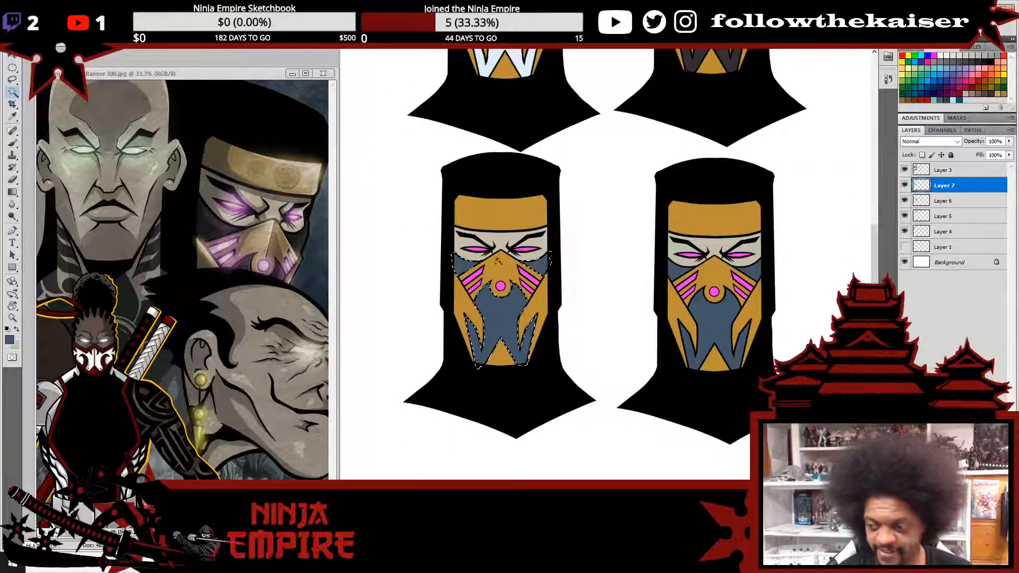
- Fill the fourth head's selected mask areas with a dark red of hue 0, saturation 75 and brightness 20, and clear the selection
click(974, 84)
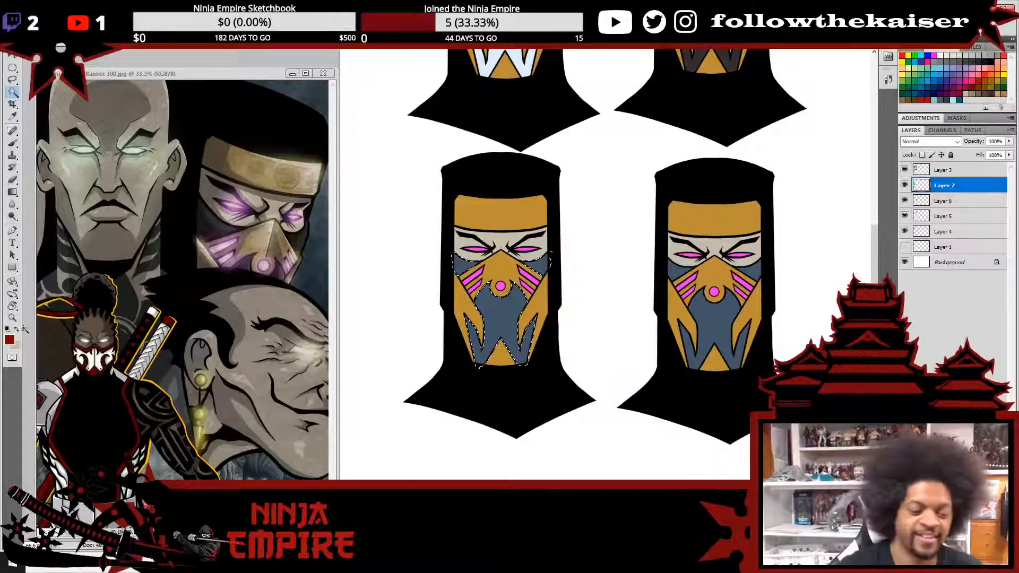
click(11, 341)
mouse_move(704, 310)
mouse_down()
mouse_move(657, 320)
mouse_move(725, 325)
mouse_move(719, 338)
mouse_up()
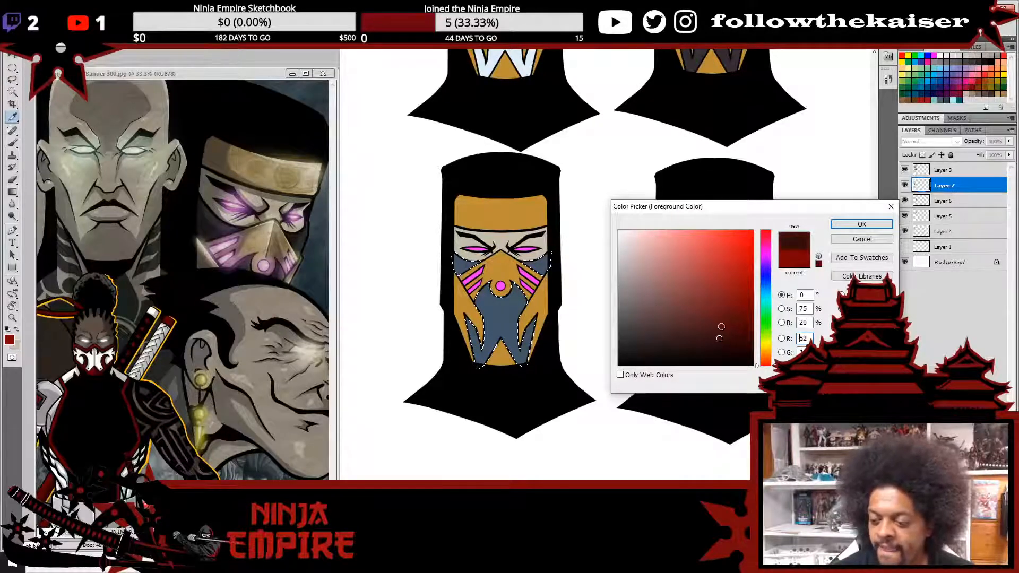
click(861, 224)
key(alt+BackSpace)
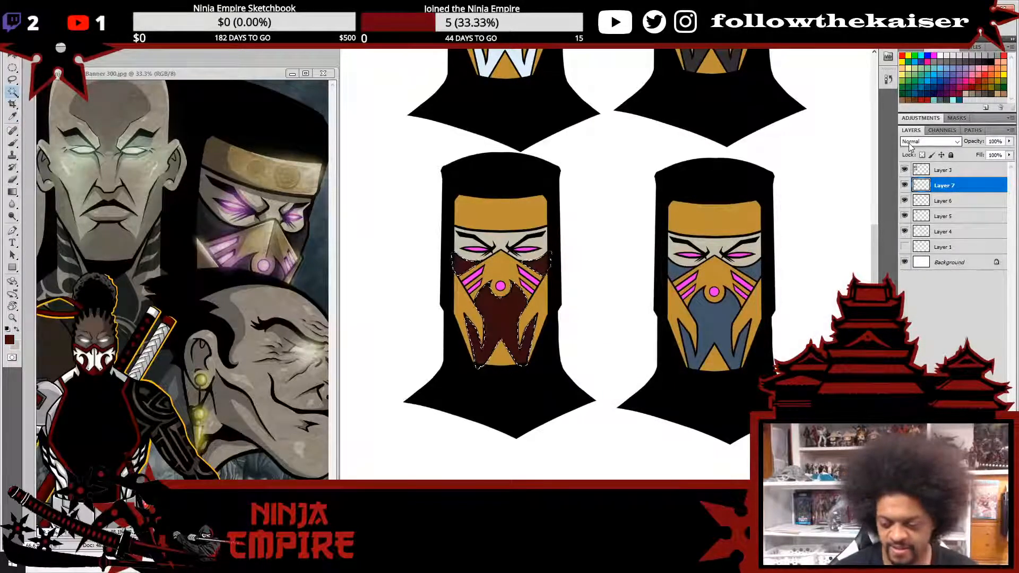
key(ctrl+d)
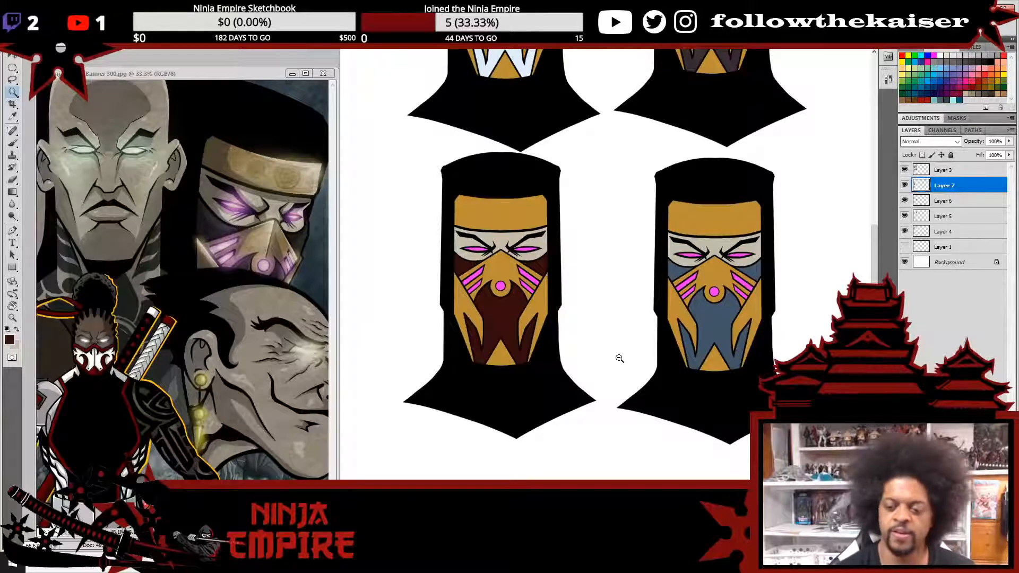
- Compare the mask colors of the four heads with one another, both close up and as a whole group
key(ctrl+minus)
key(ctrl+minus)
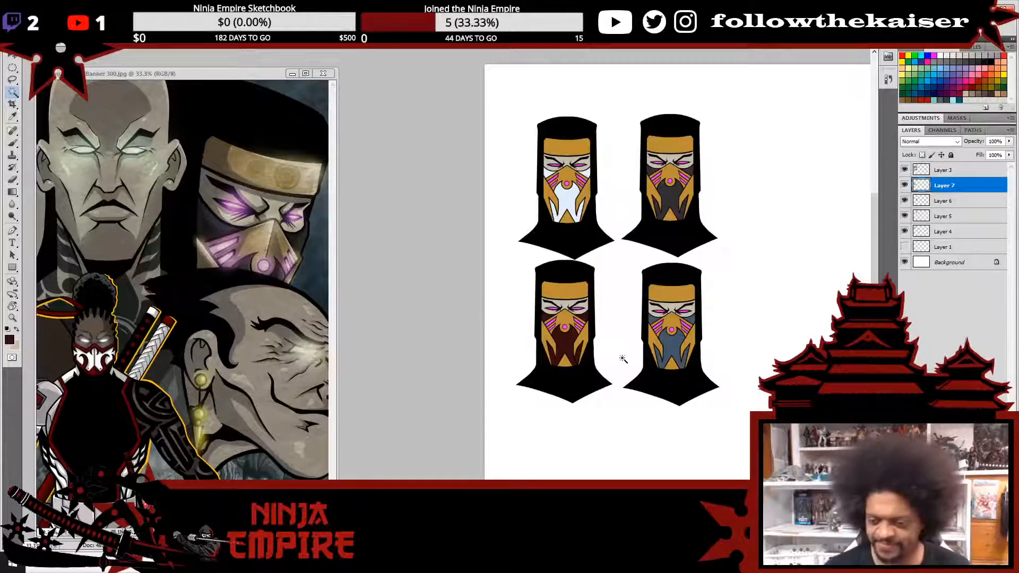
drag(690, 295, 684, 296)
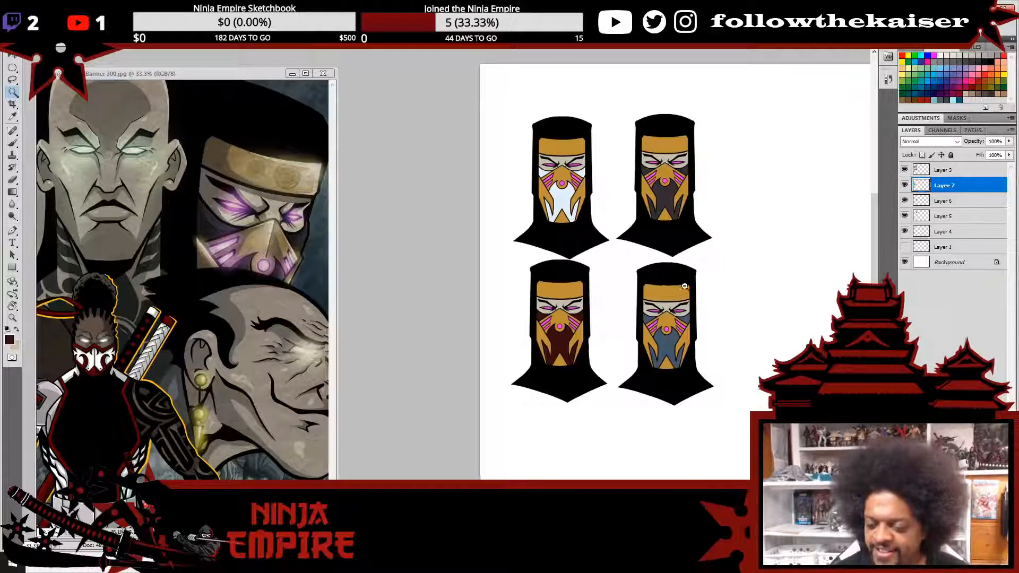
key(ctrl+minus)
key(ctrl+minus)
key(ctrl+plus)
key(ctrl+plus)
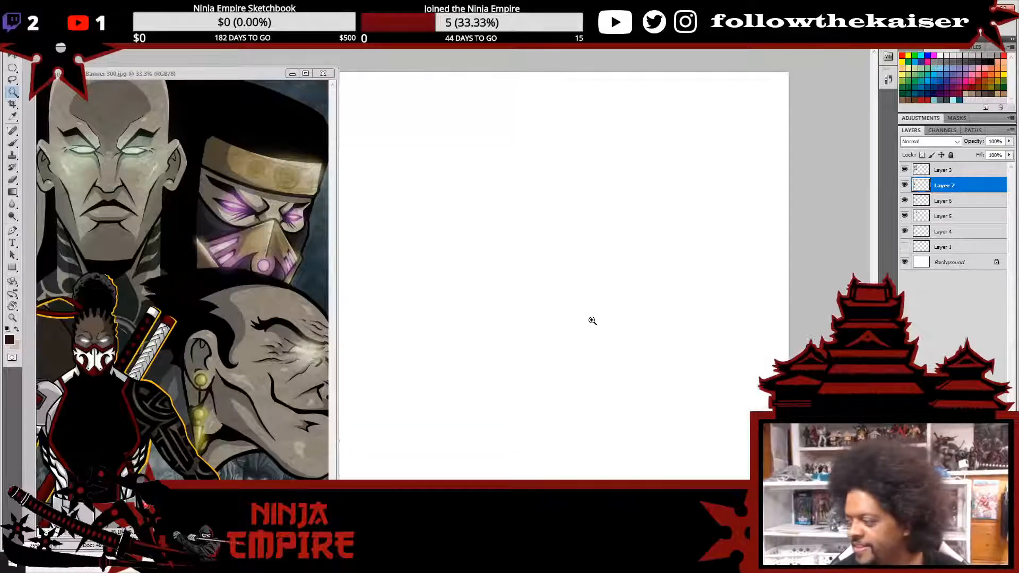
drag(586, 303, 638, 311)
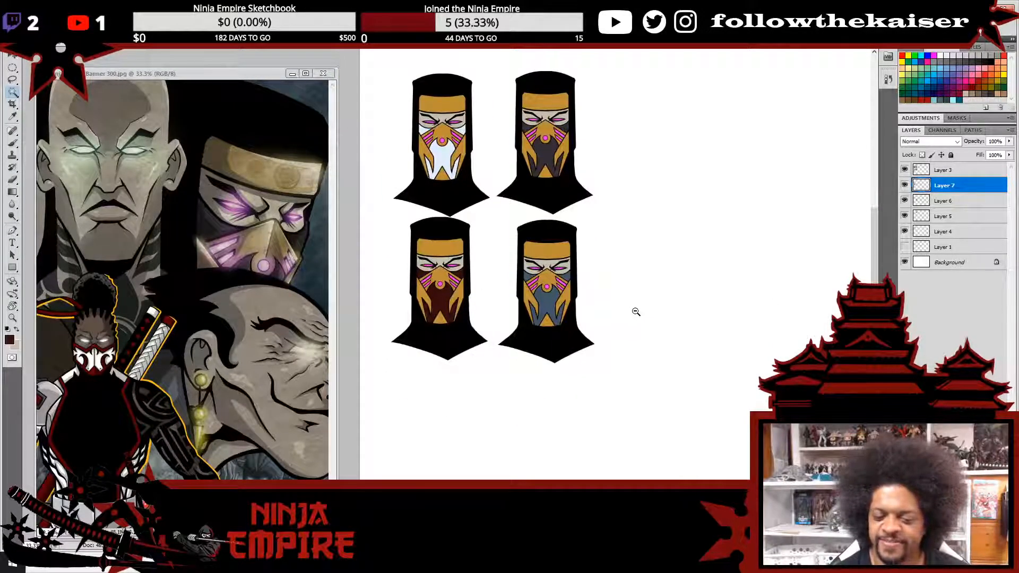
alt+click(635, 312)
ctrl+click(559, 326)
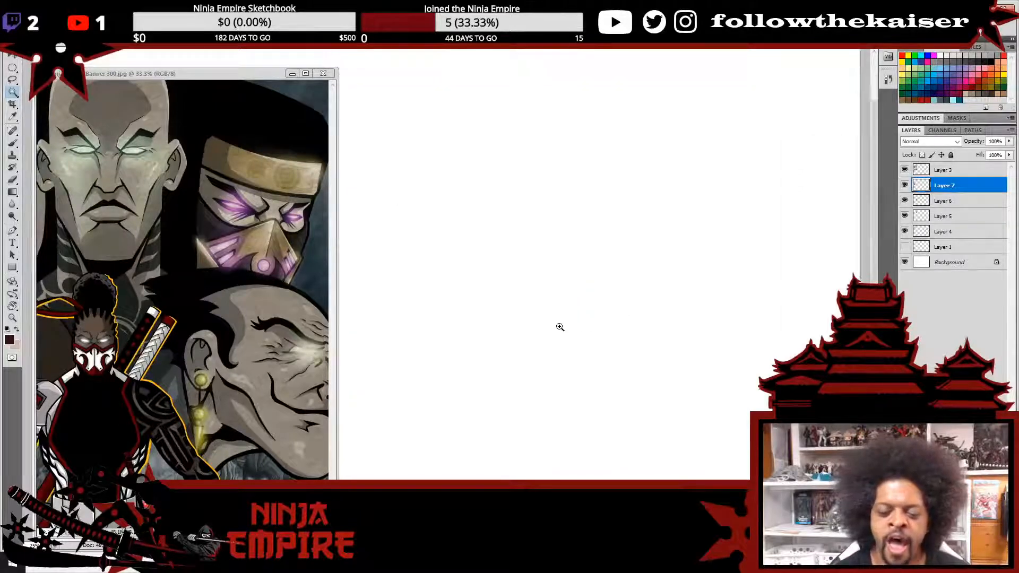
ctrl+click(558, 326)
drag(503, 340, 648, 387)
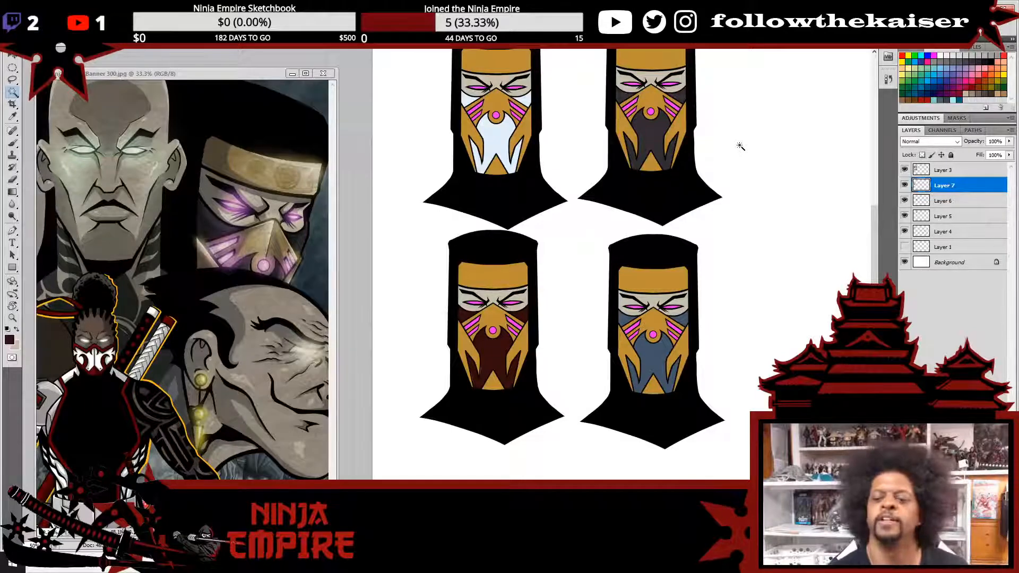
alt+click(658, 233)
alt+click(681, 233)
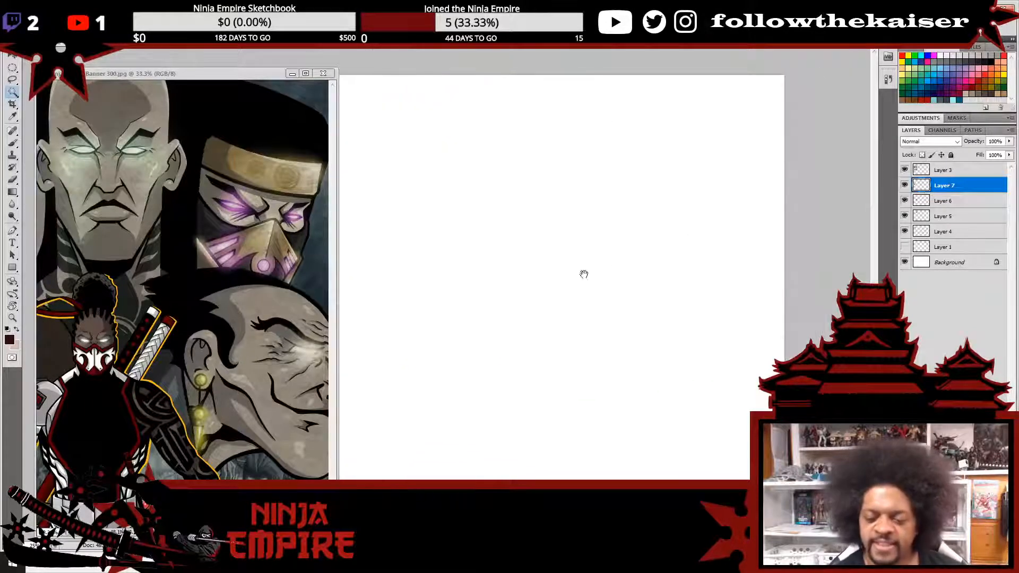
alt+click(540, 304)
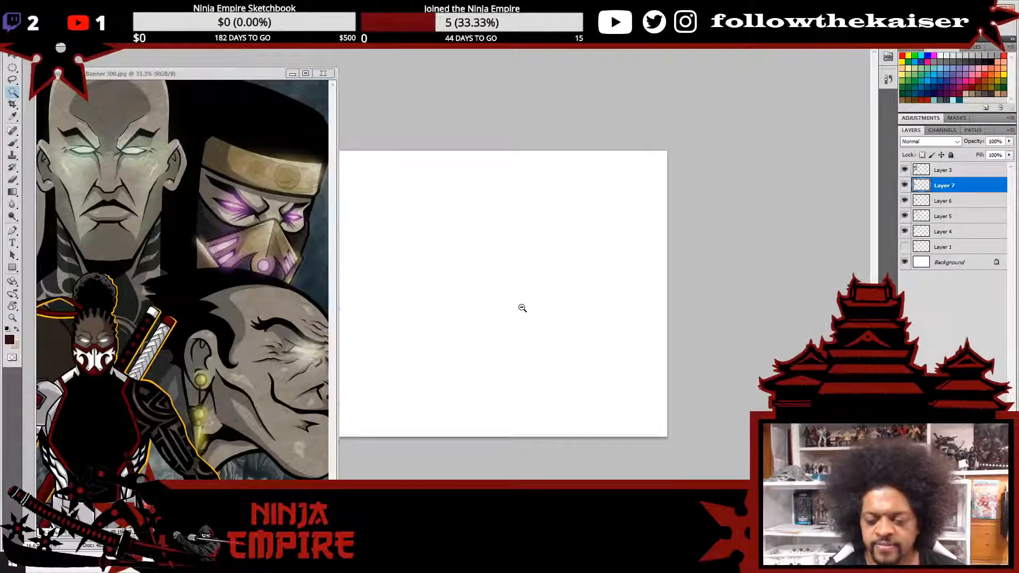
click(622, 315)
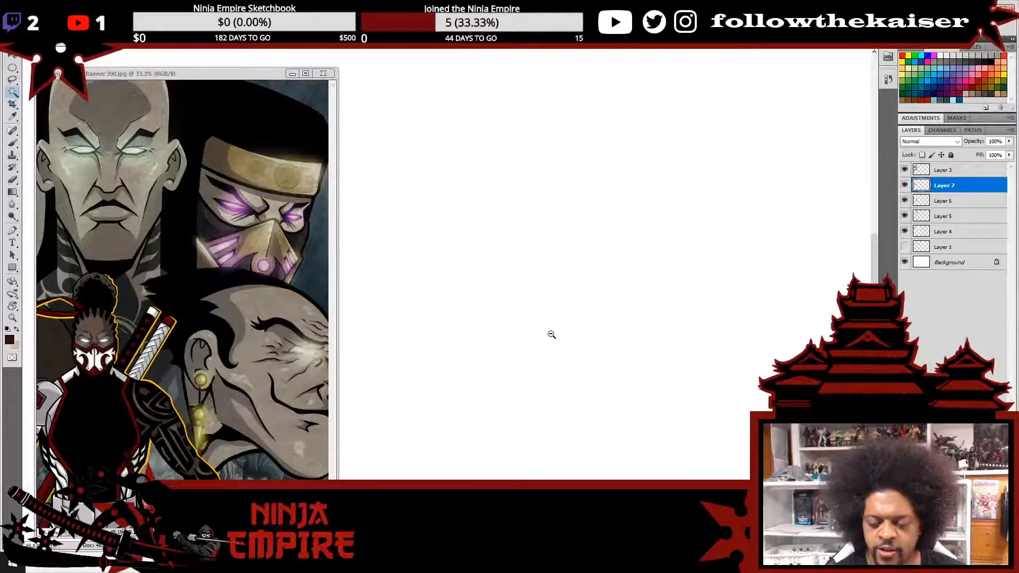
alt+click(552, 332)
alt+click(543, 333)
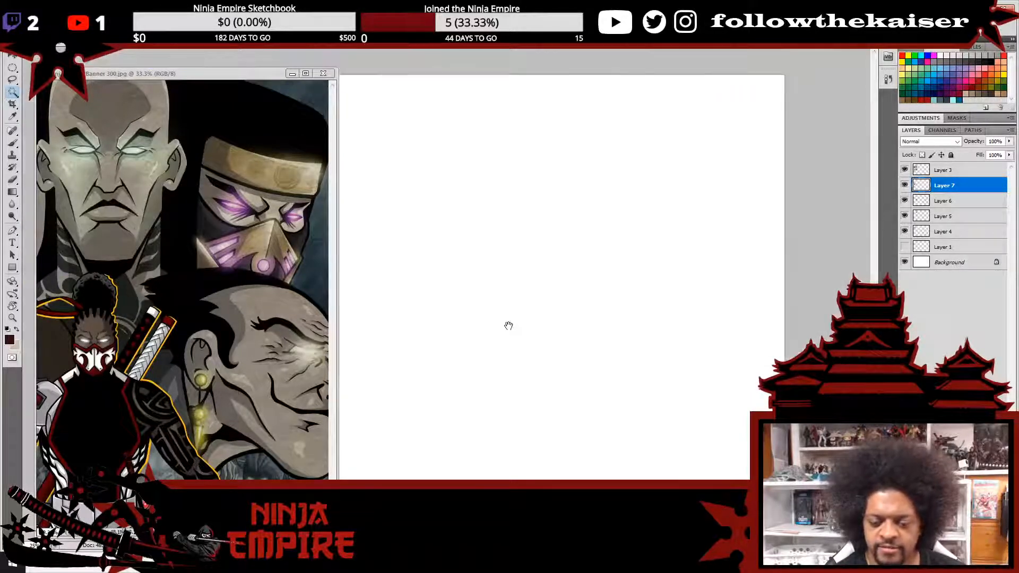
alt+click(532, 319)
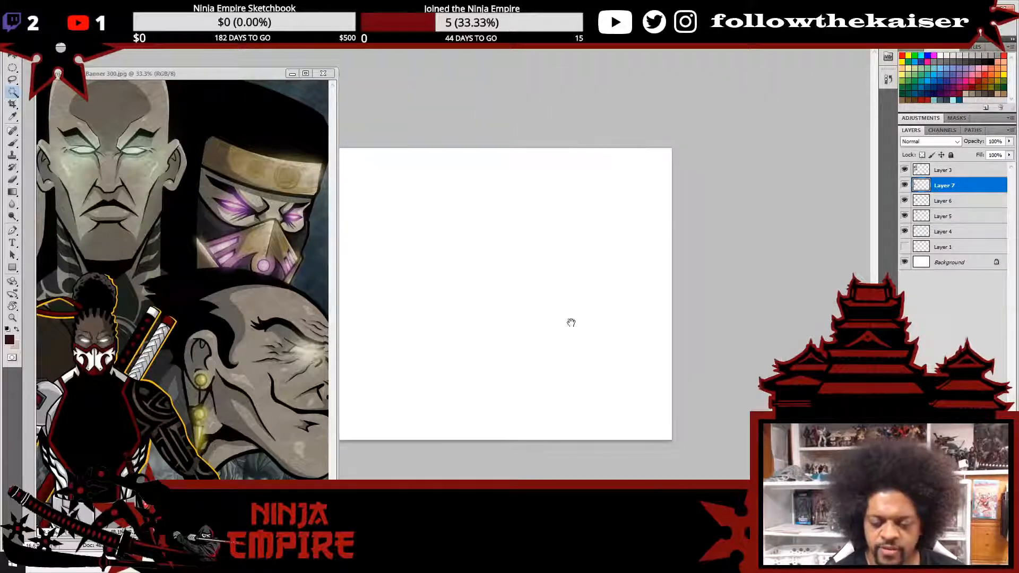
ctrl+click(539, 312)
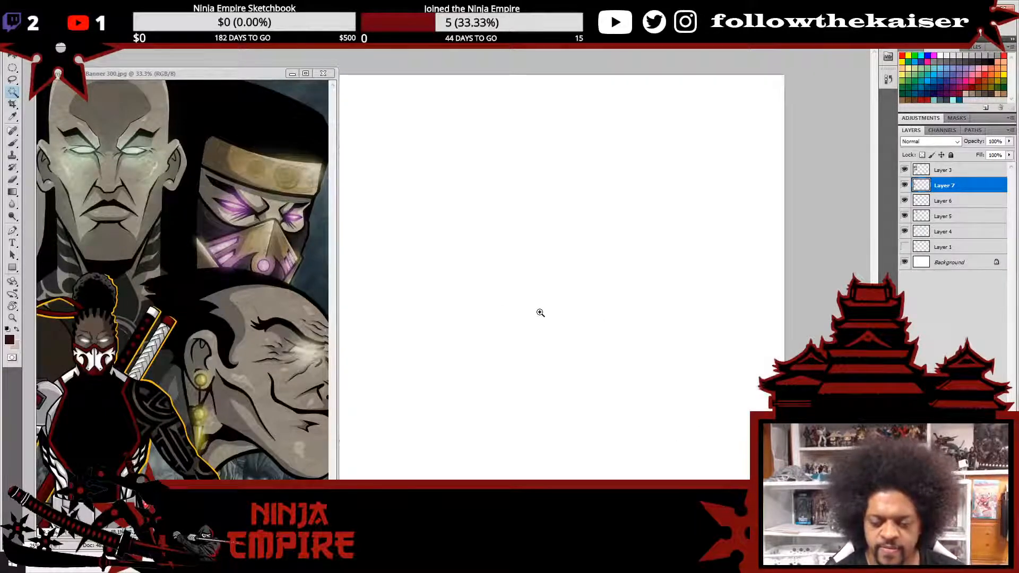
ctrl+click(540, 312)
drag(551, 310, 643, 351)
drag(652, 340, 648, 335)
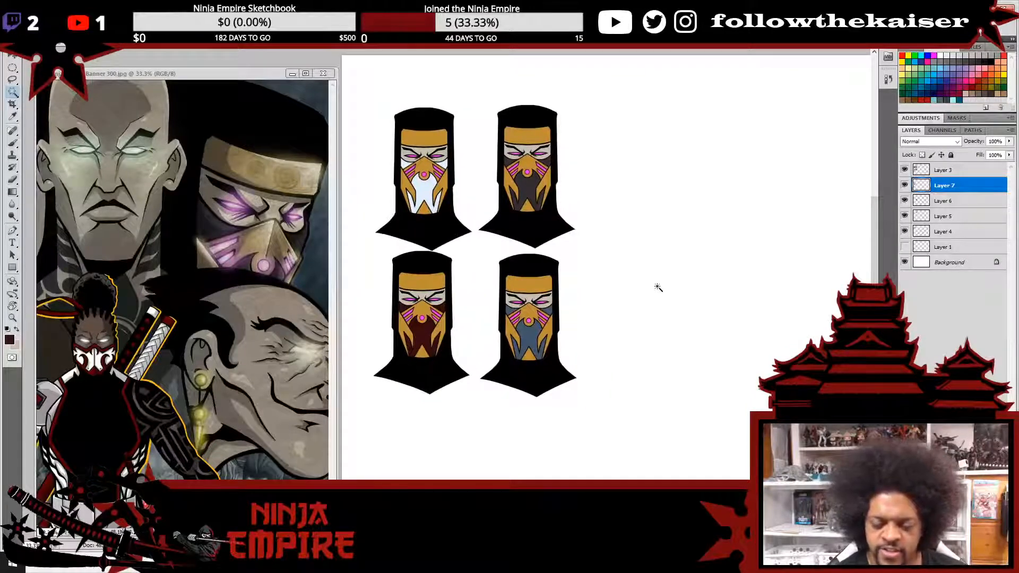
- Minimize the banner reference image and bring the full canvas with the four ninja heads into view
click(292, 74)
drag(661, 273, 389, 266)
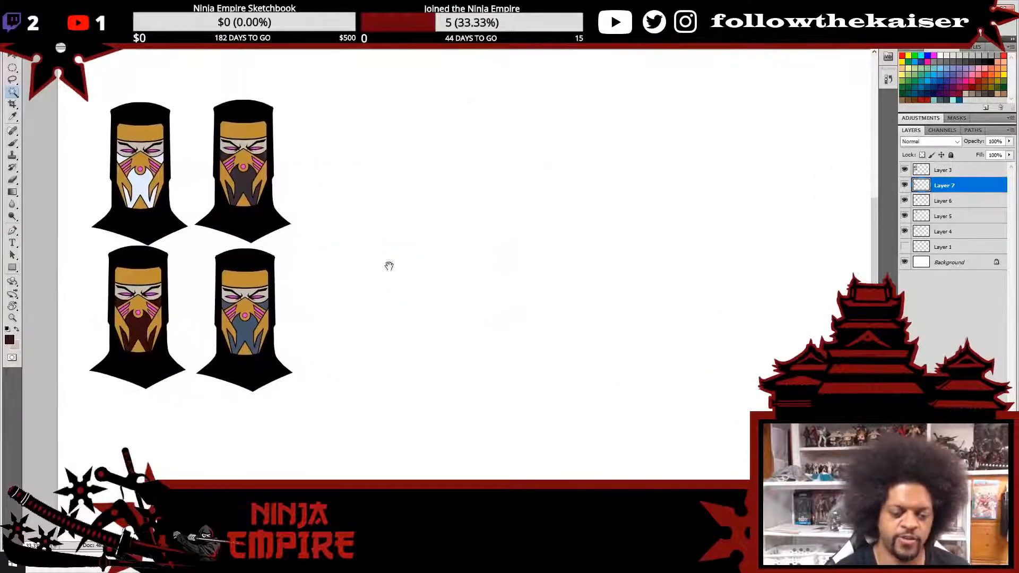
key(ctrl+minus)
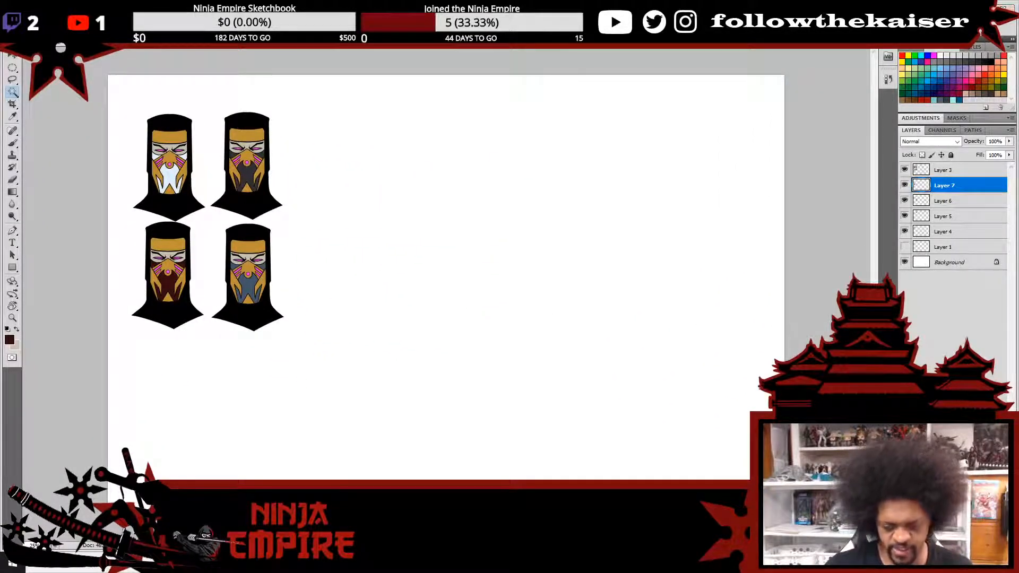
- Find the male-comps figure sheet on the KAISER NEW (E:) drive in File Explorer and open it in Photoshop
key(super+e)
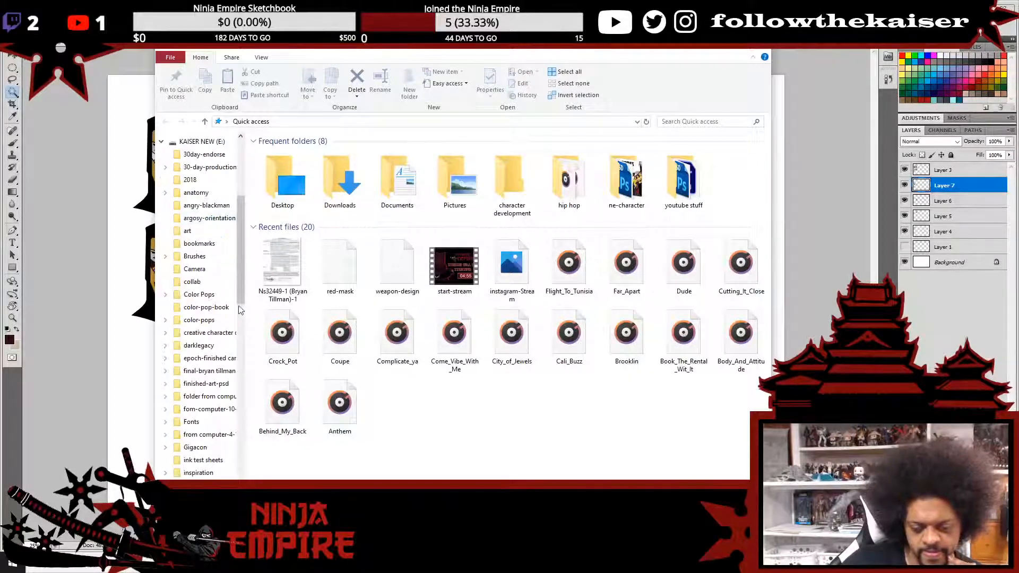
scroll(196, 244, up, 2)
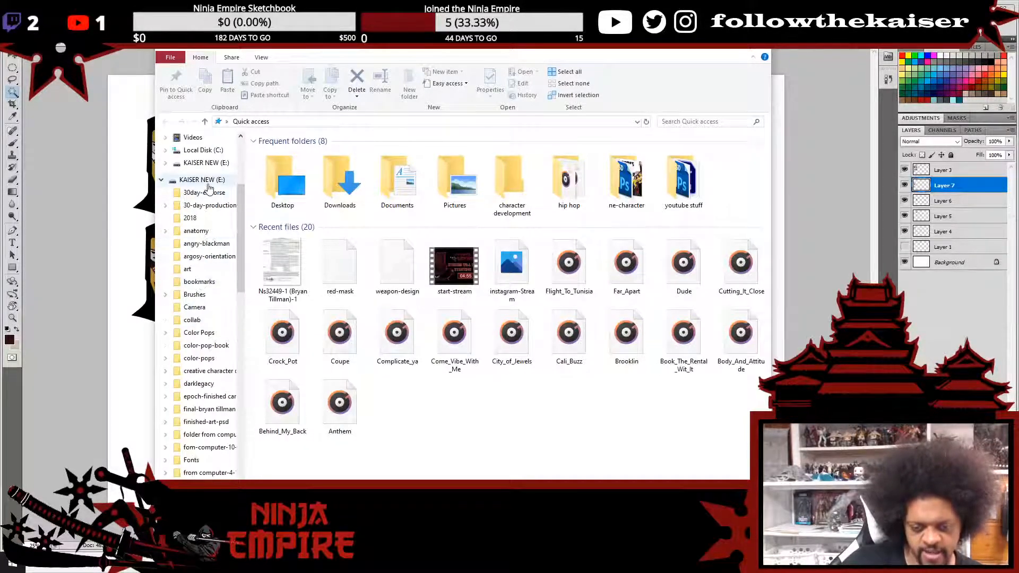
click(204, 182)
scroll(491, 255, down, 5)
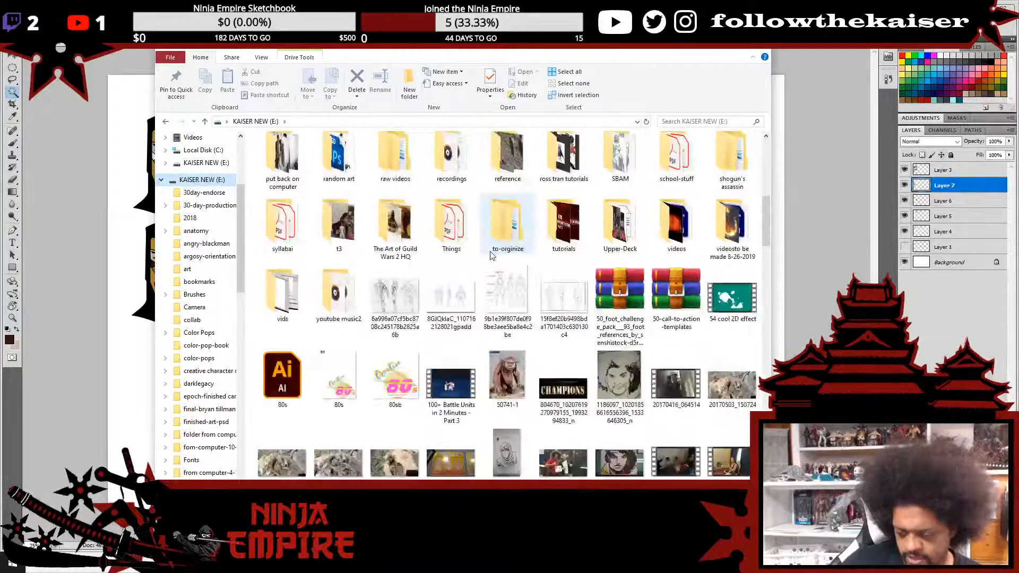
scroll(491, 256, down, 10)
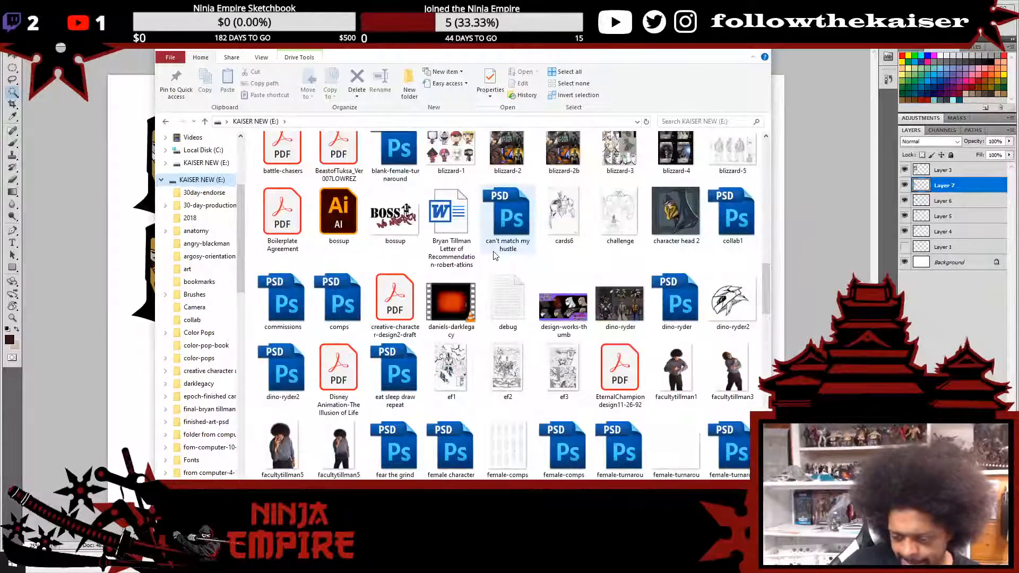
scroll(644, 348, down, 4)
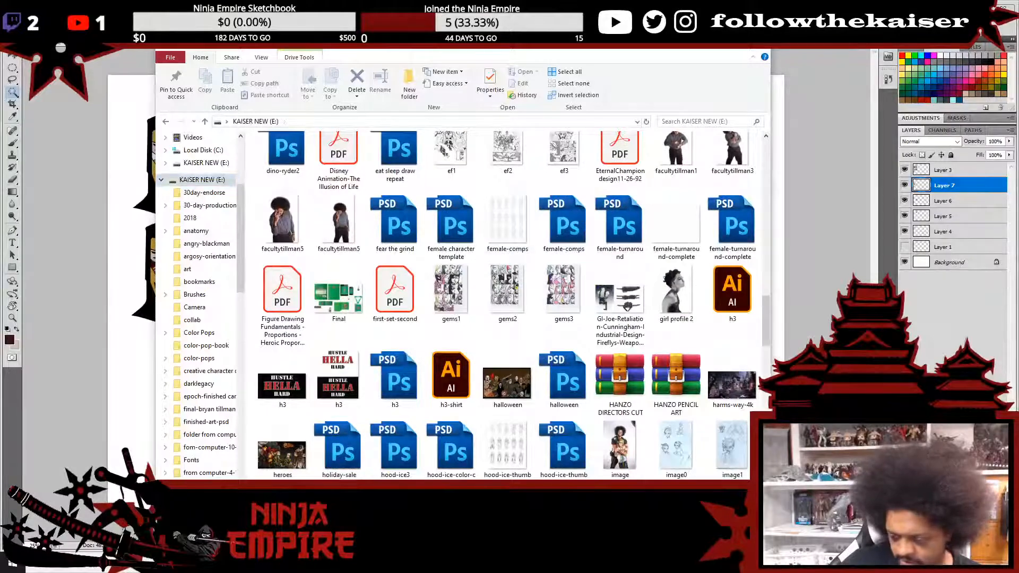
scroll(592, 339, down, 8)
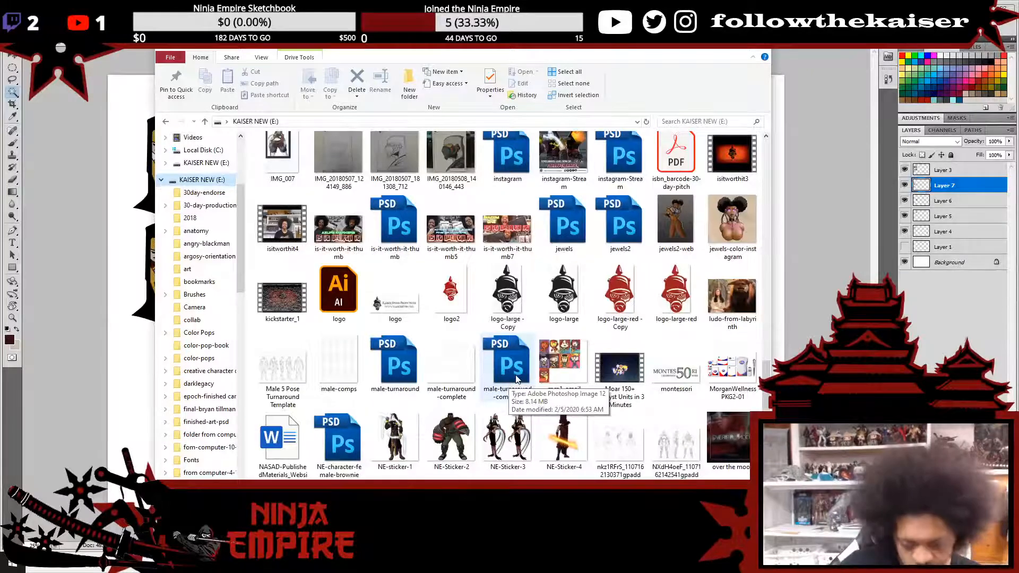
scroll(511, 382, down, 3)
scroll(510, 381, up, 2)
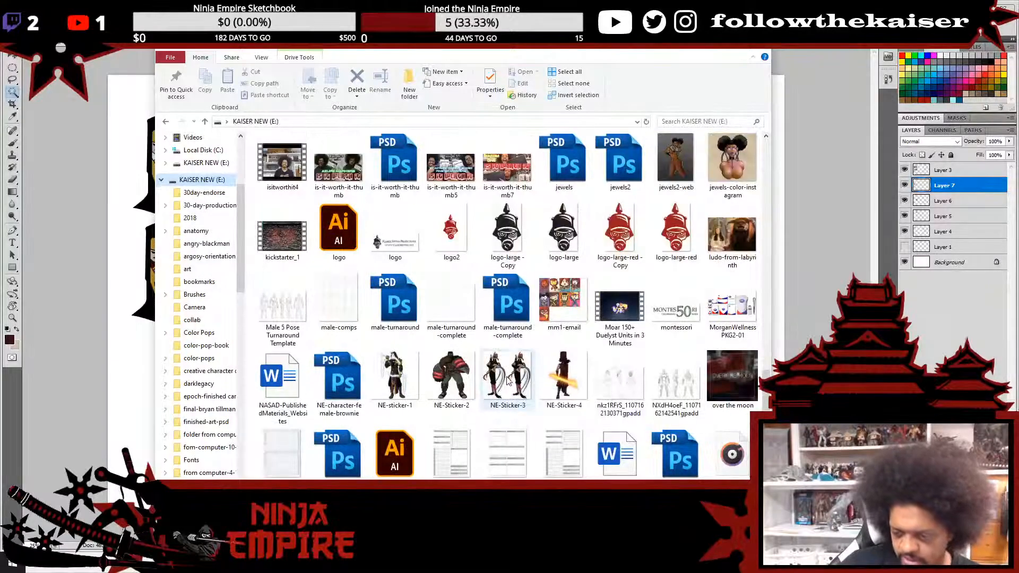
click(343, 317)
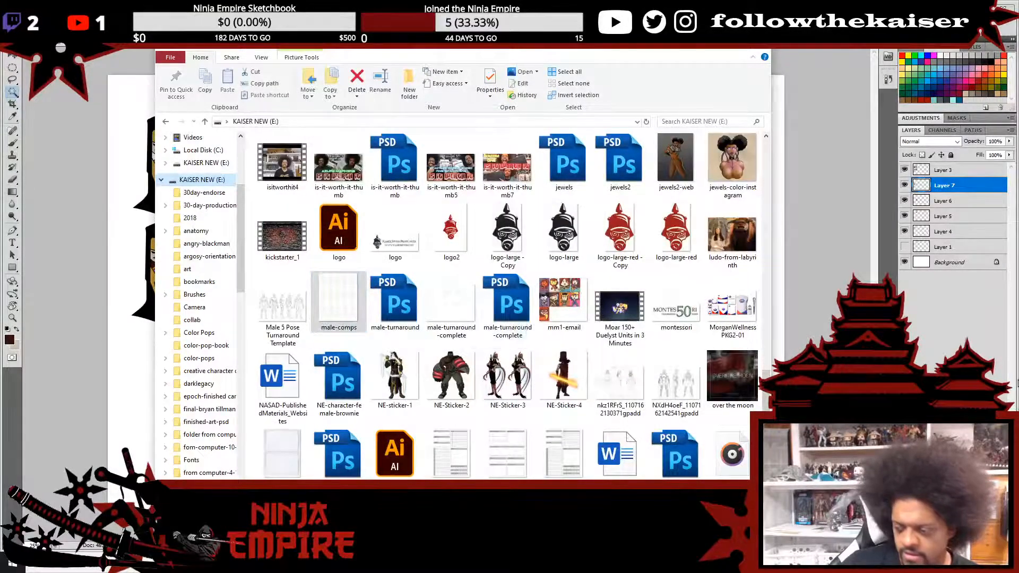
key(Return)
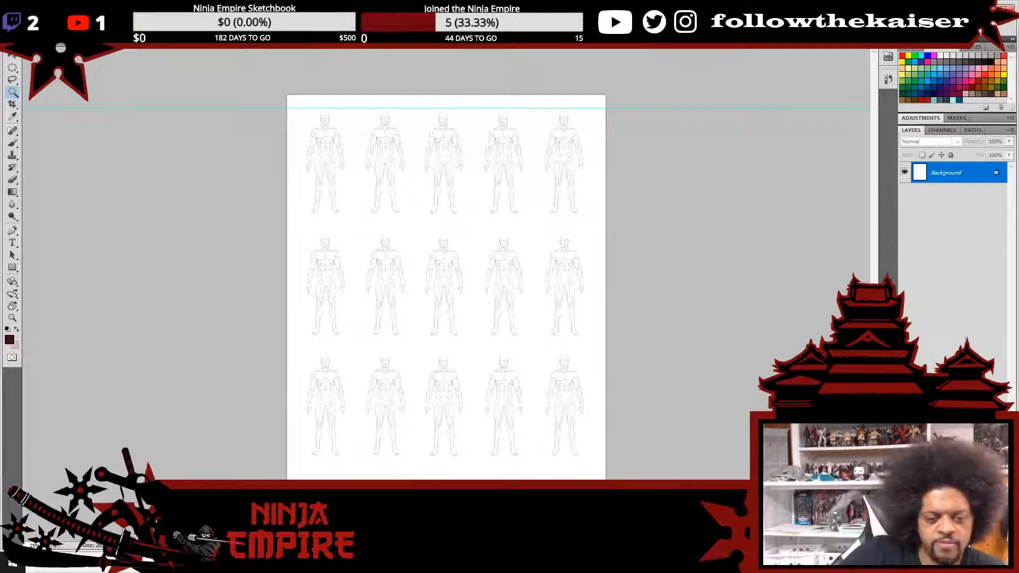
key(ctrl+Tab)
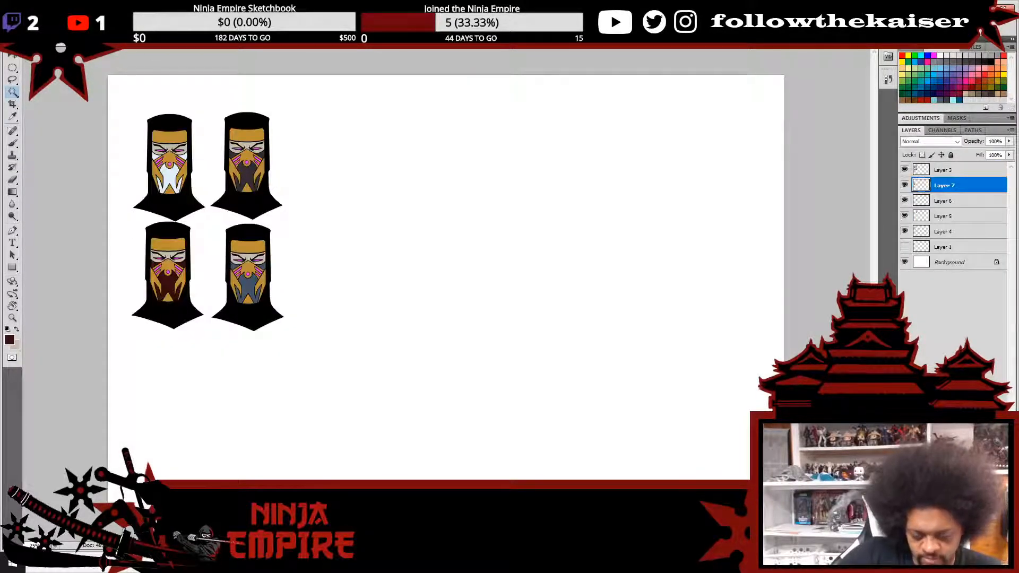
click(49, 17)
mouse_move(32, 18)
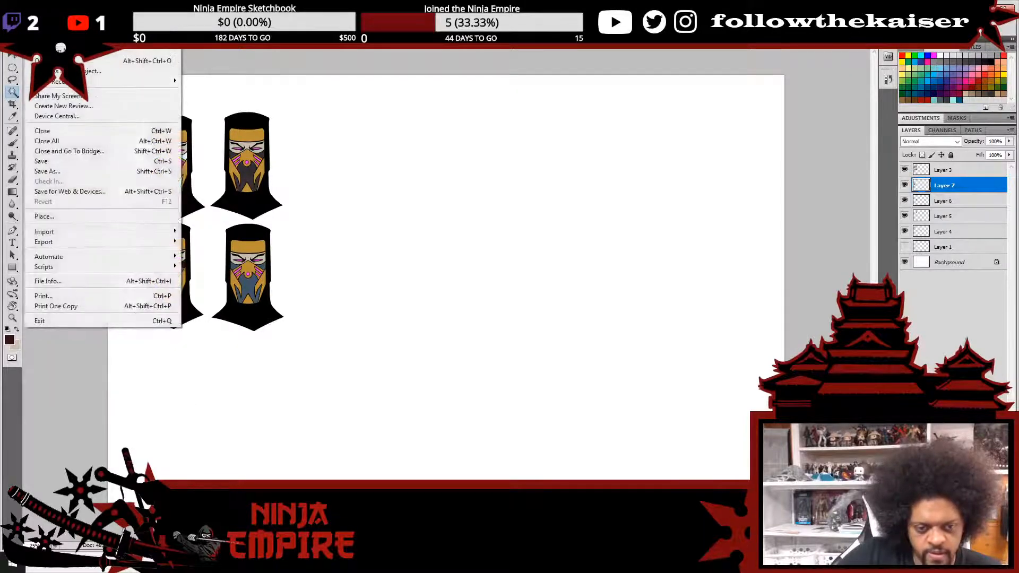
key(ctrl+o)
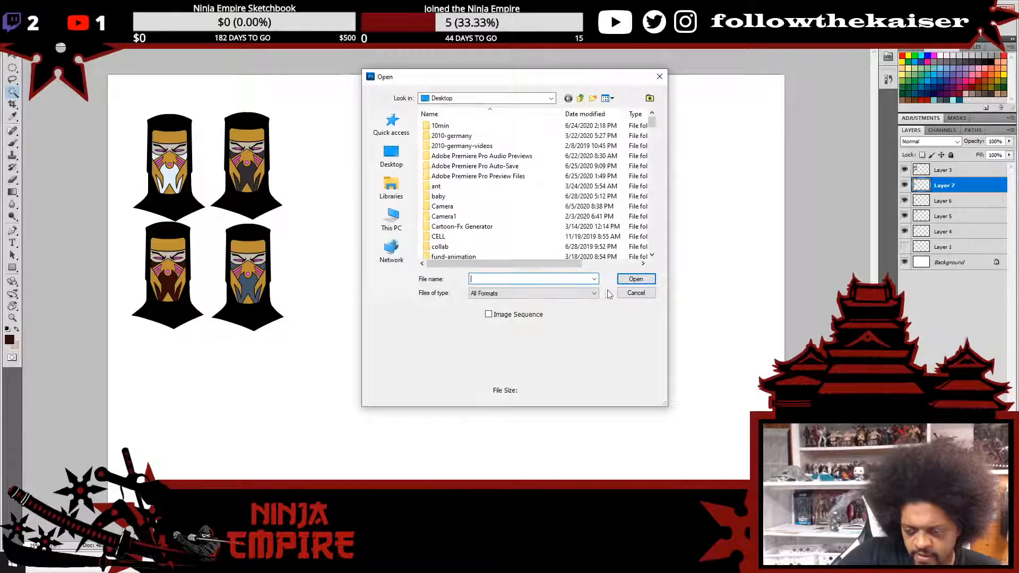
click(636, 292)
- Open the comps Photoshop file from the KAISER NEW (E:) drive in File Explorer
click(350, 564)
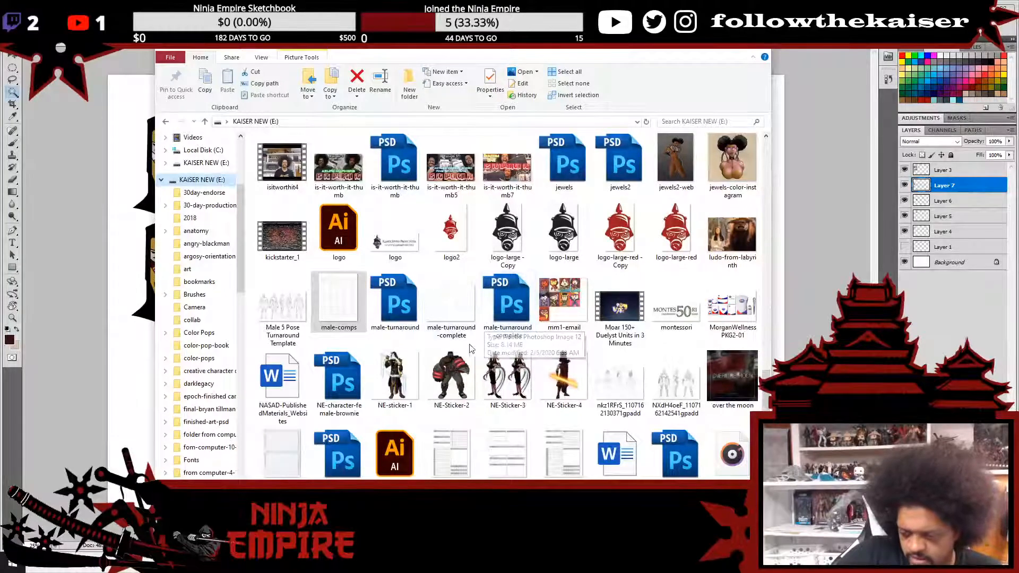
scroll(485, 326, up, 5)
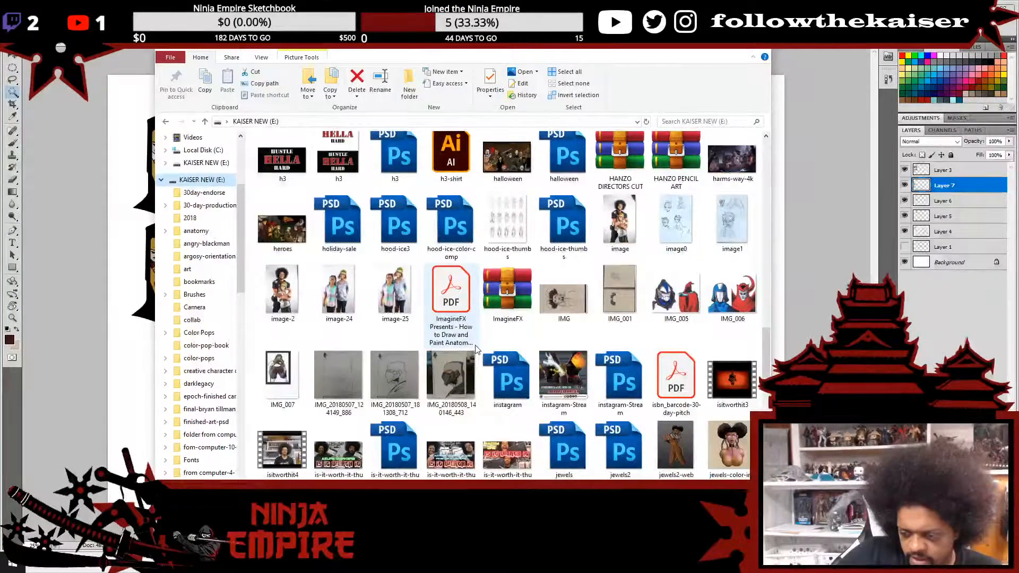
scroll(475, 349, up, 8)
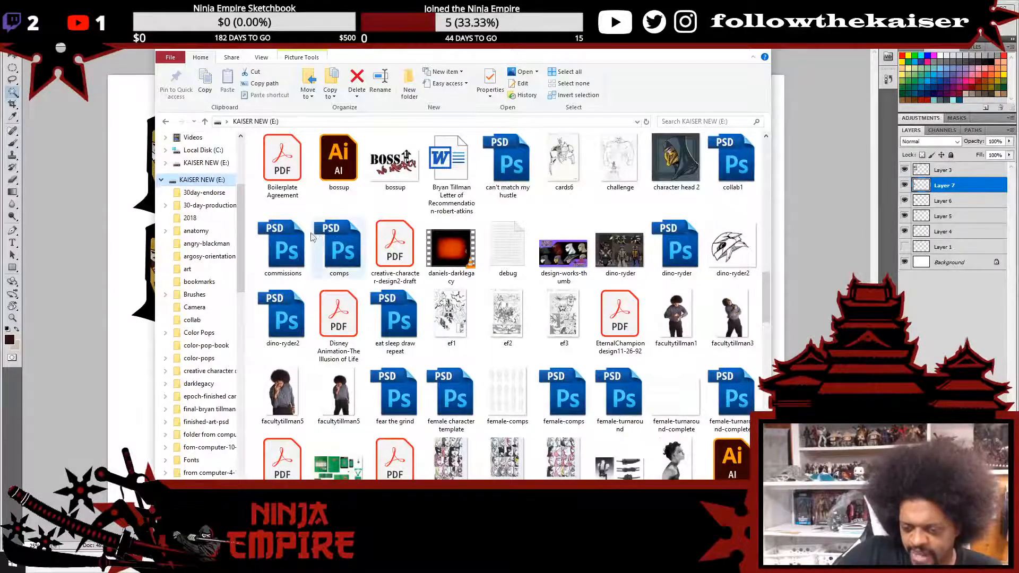
double_click(336, 248)
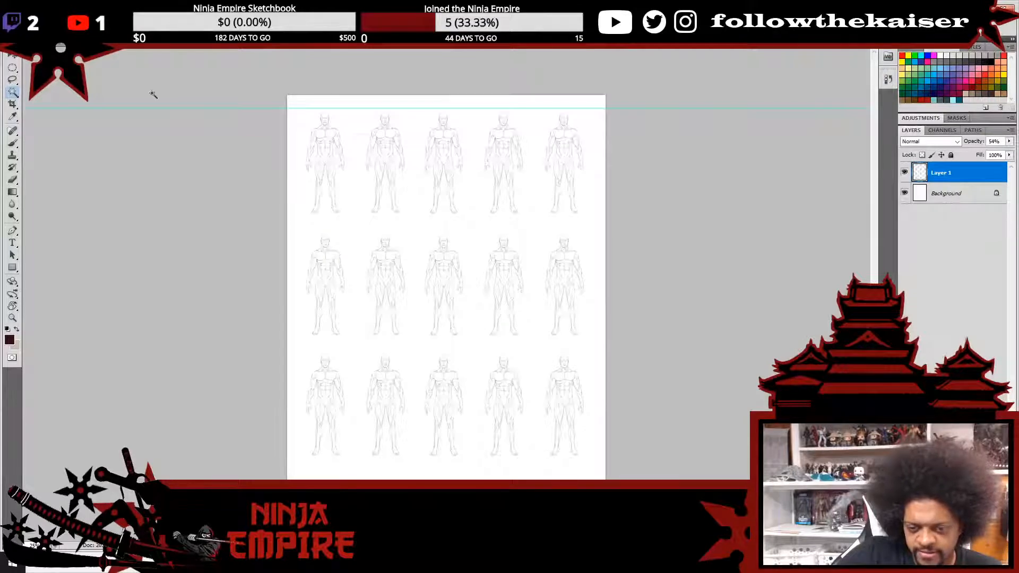
- Try merging the comps figure layer into the background, undo it, and return to the ninja heads document
key(ctrl+e)
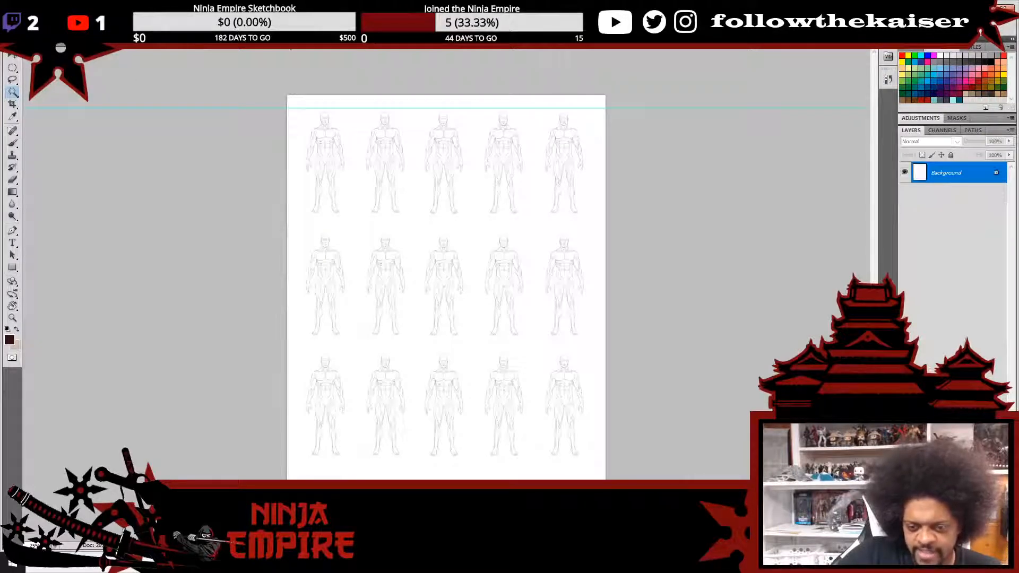
key(ctrl+z)
key(ctrl+Tab)
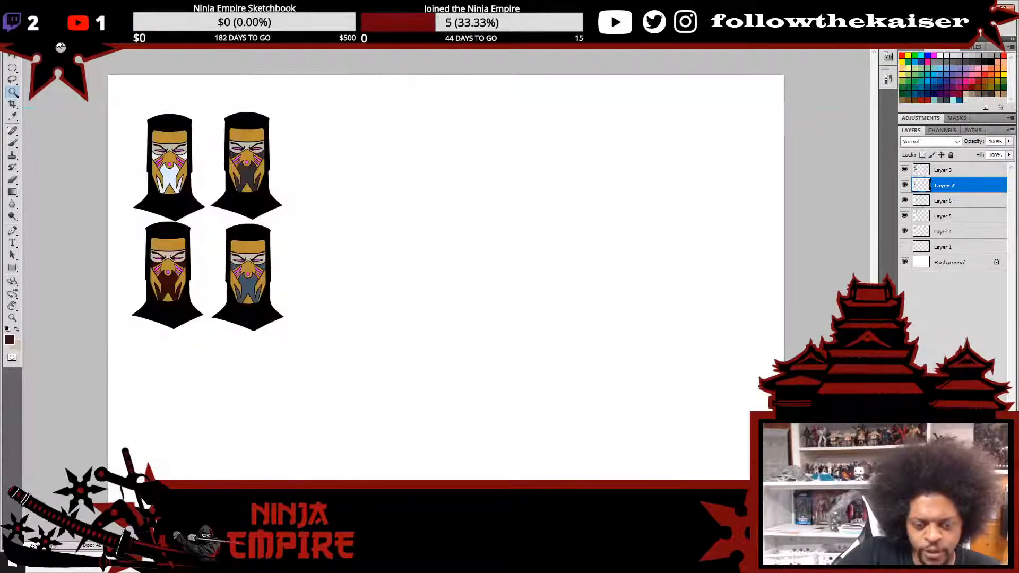
- Find the male-turnaround-complete Photoshop file on the KAISER NEW (E:) drive and open it with its layers kept
key(alt+Tab)
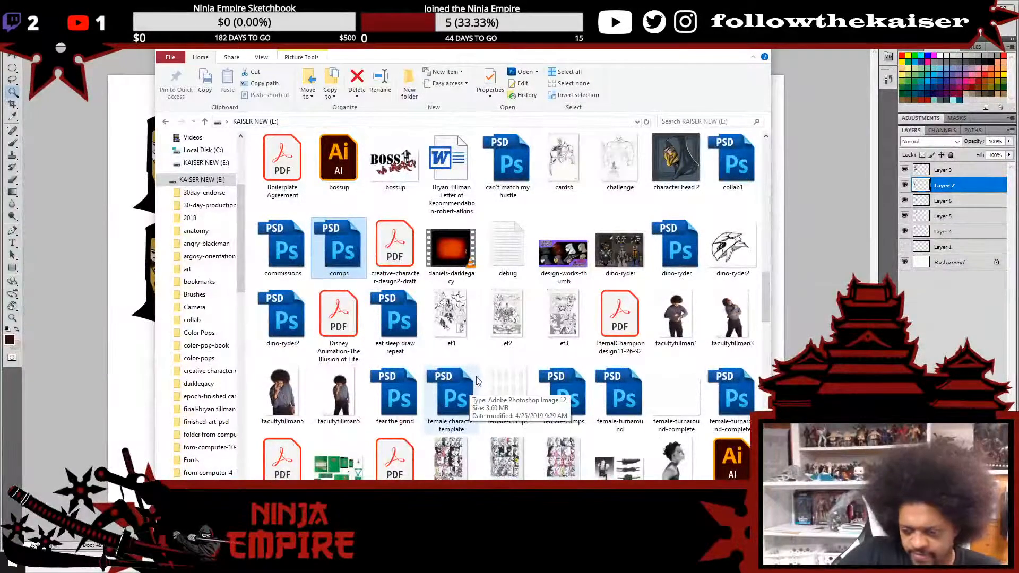
scroll(468, 376, up, 3)
scroll(468, 375, up, 3)
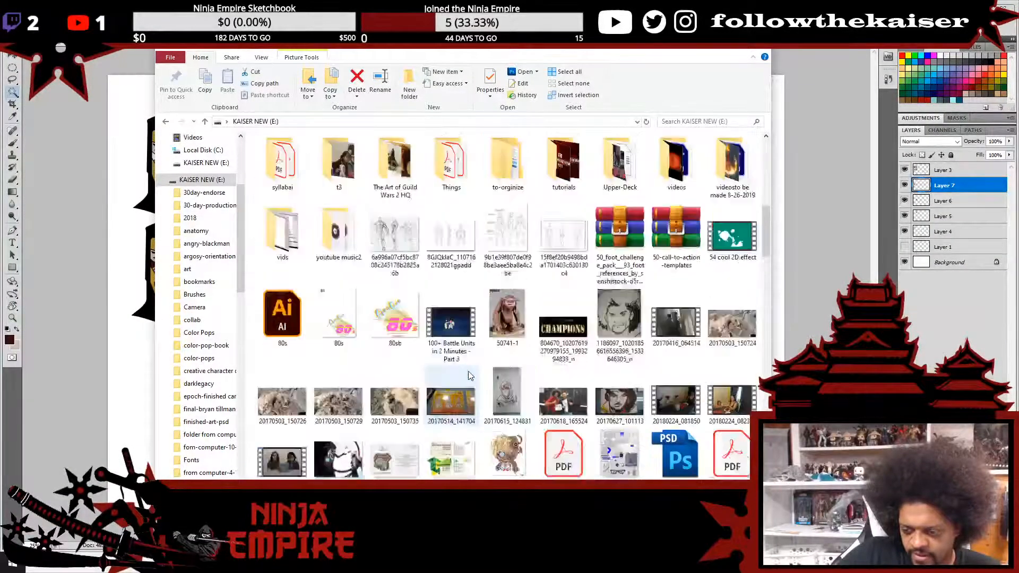
scroll(468, 376, down, 6)
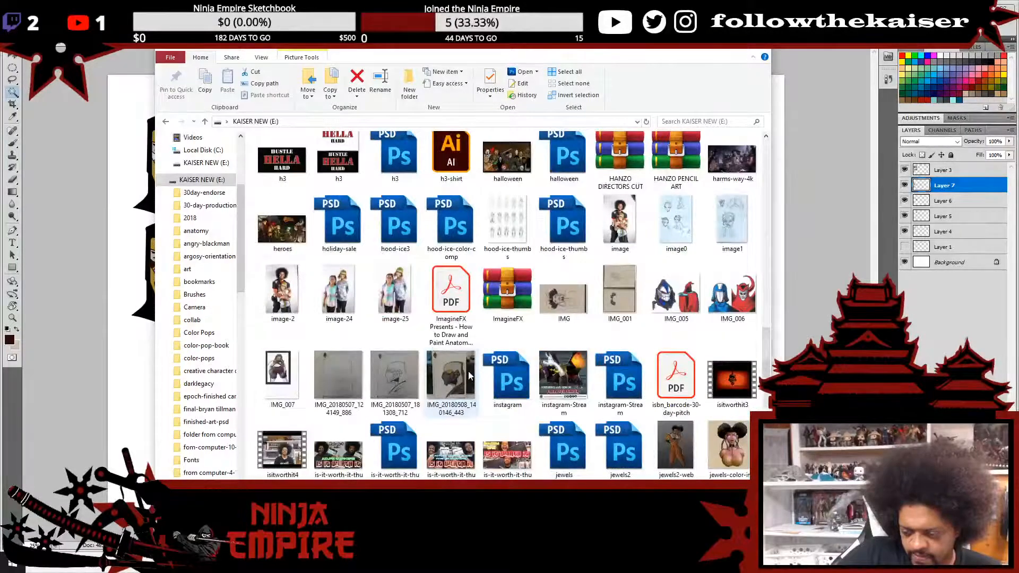
scroll(468, 375, down, 3)
scroll(470, 376, down, 3)
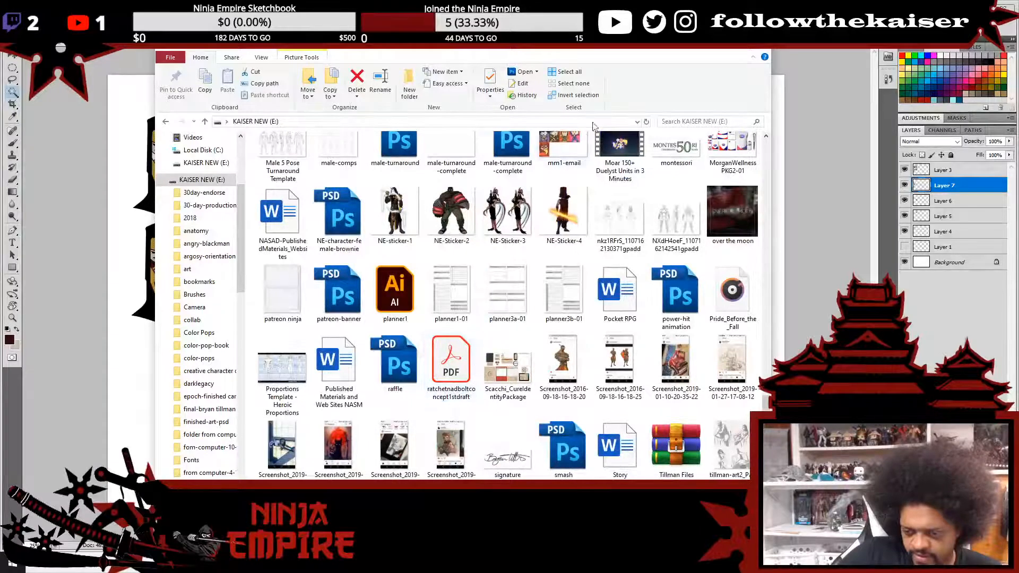
double_click(517, 142)
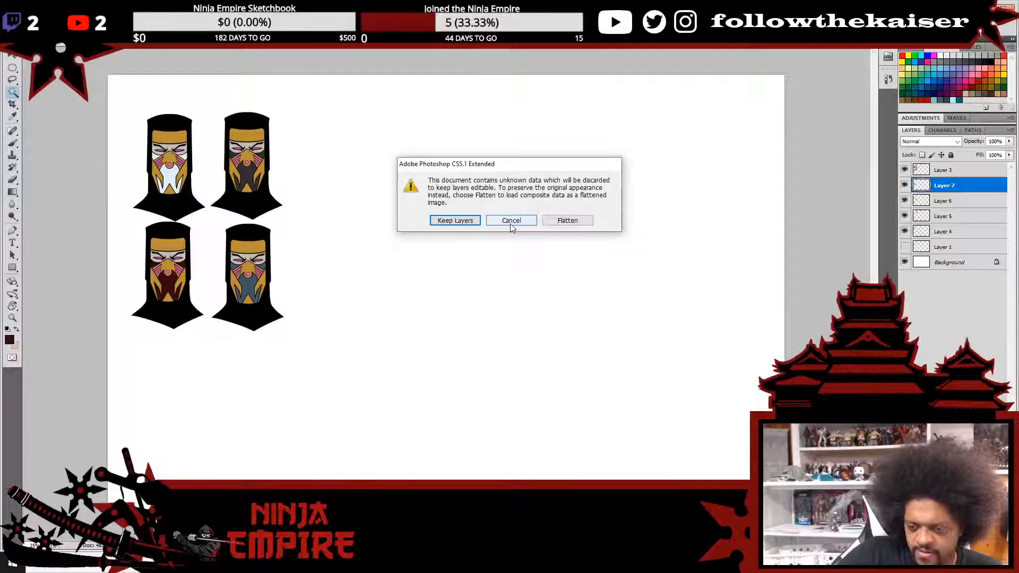
click(454, 220)
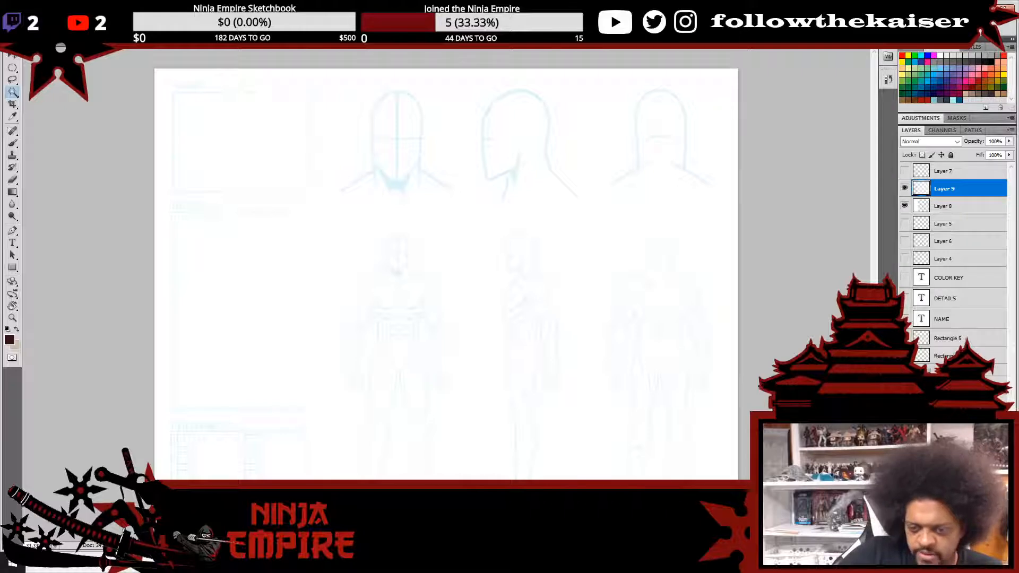
- Close the turnaround template, select the entire male figure comps sheet, and return to the ninja heads document
click(529, 49)
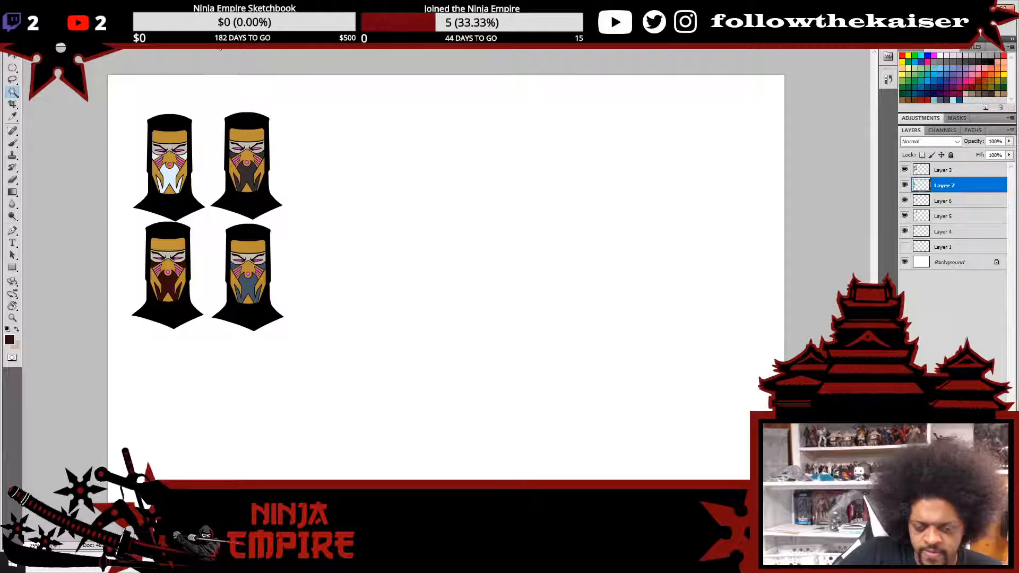
click(216, 41)
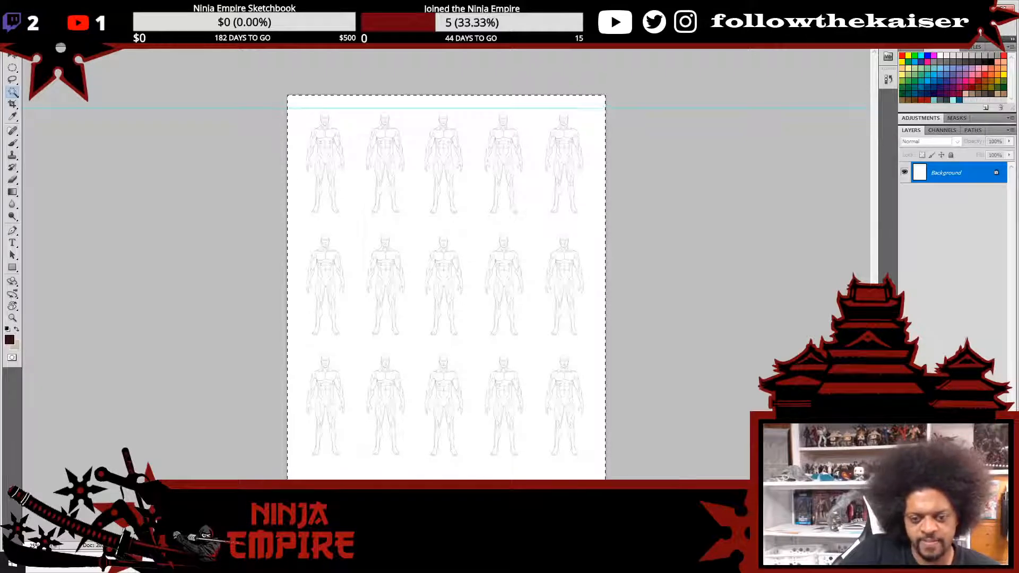
key(ctrl+Tab)
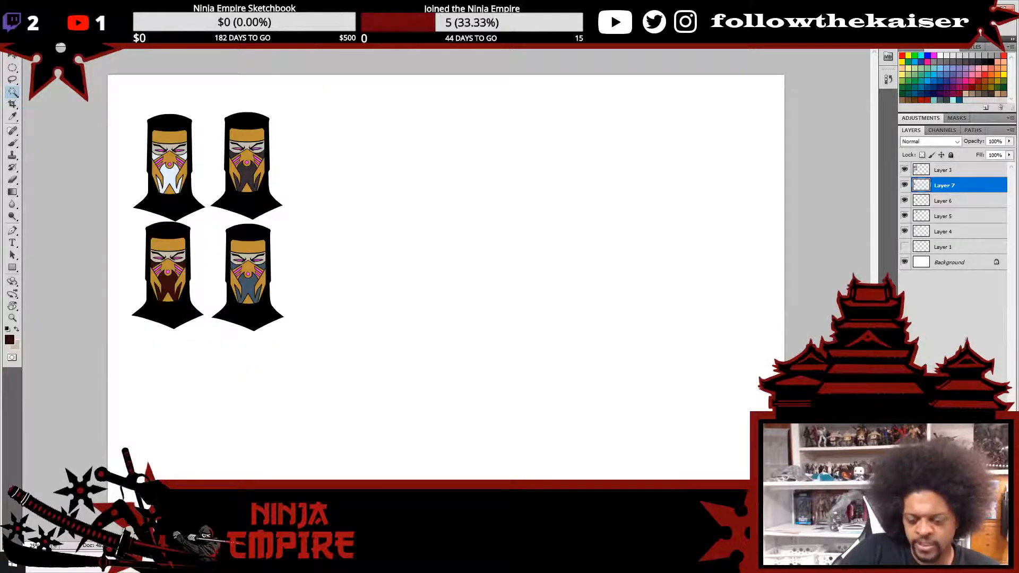
- Reopen the male-turnaround-complete file from File Explorer, keeping its layers editable
key(alt+Tab)
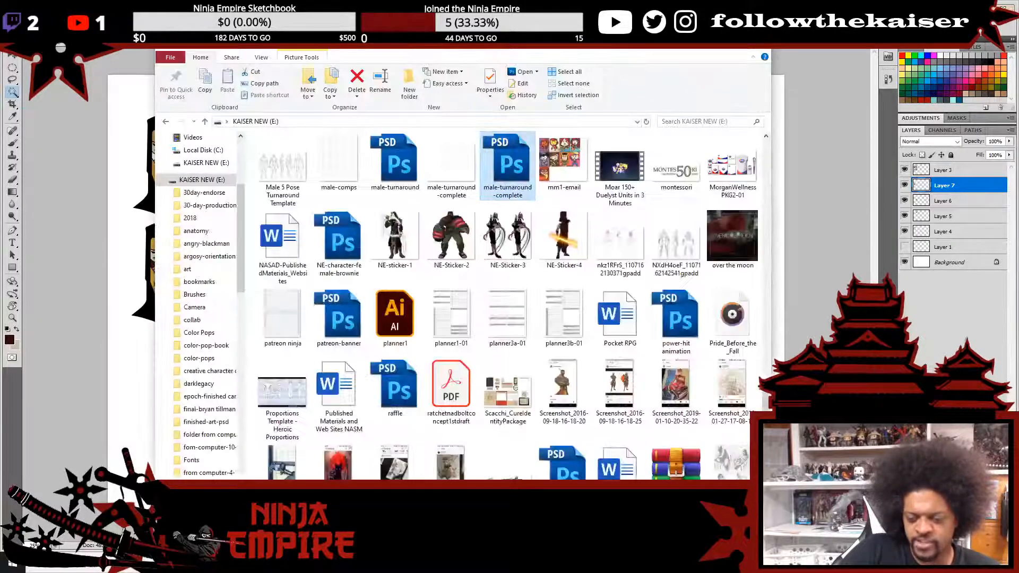
double_click(509, 178)
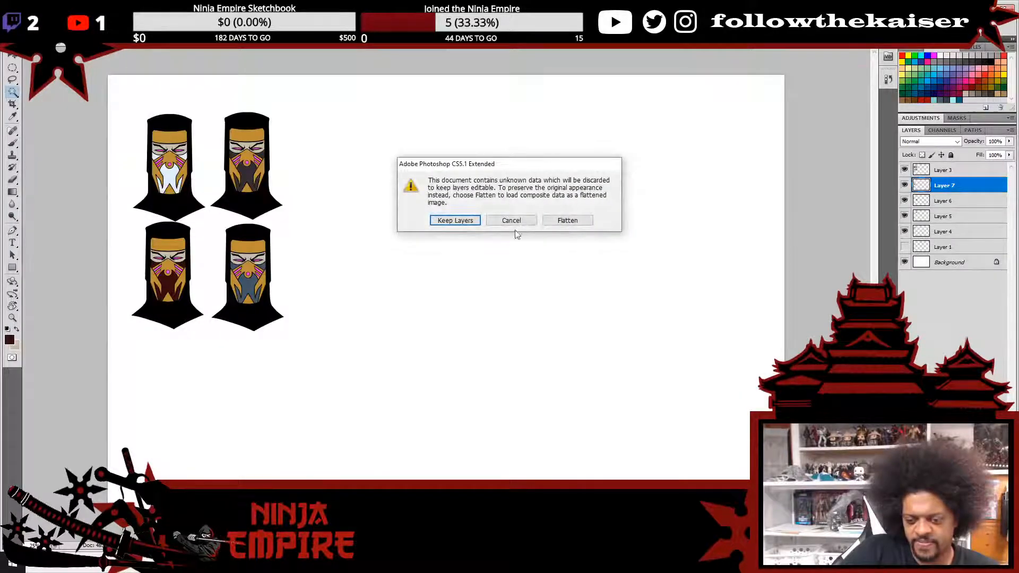
click(474, 221)
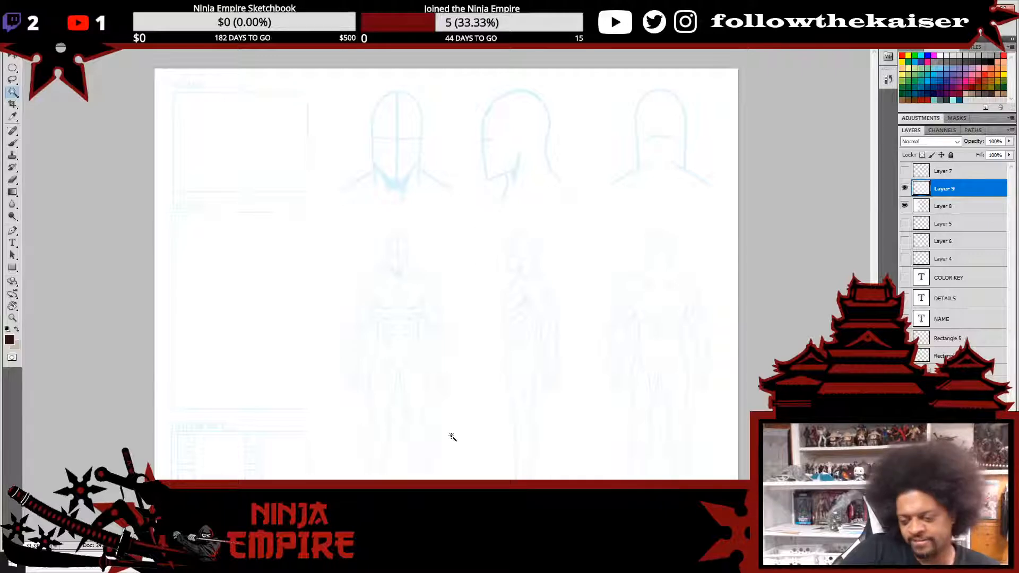
- Check what Layer 9 contains by toggling its visibility, and lasso around the front-view full-body figure
key(l)
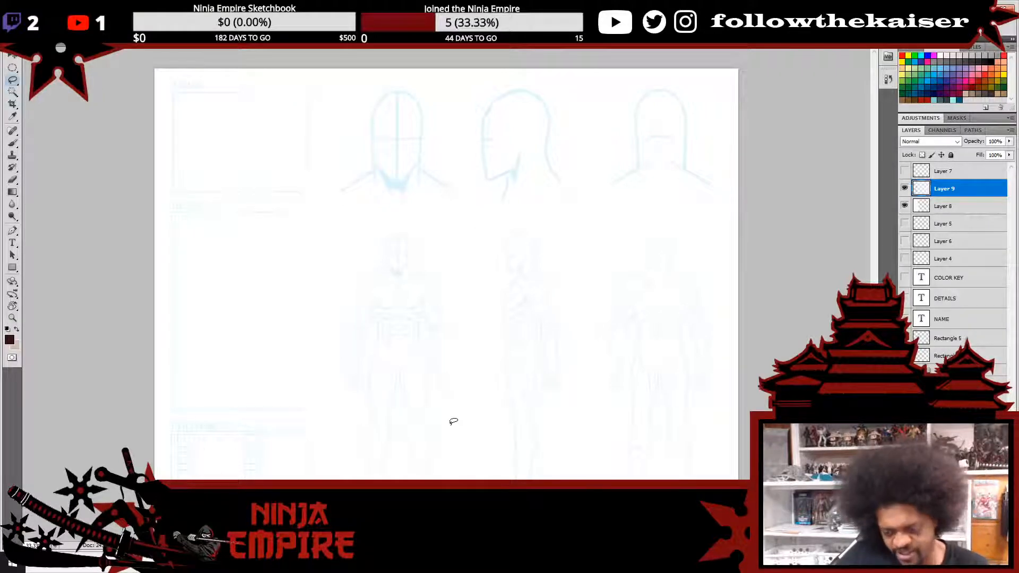
click(905, 187)
click(904, 188)
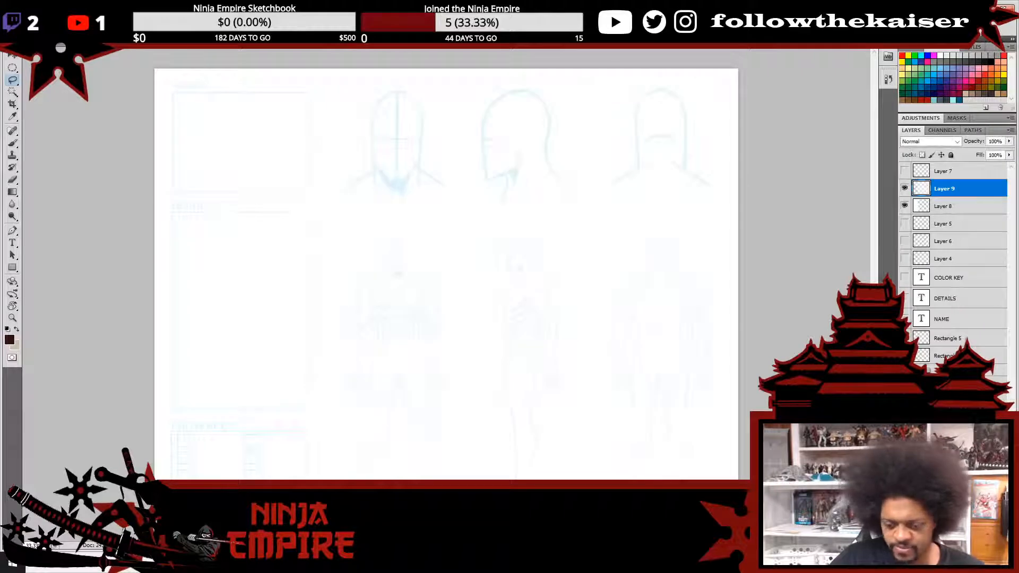
mouse_move(328, 478)
mouse_down()
mouse_move(326, 386)
mouse_move(346, 227)
mouse_move(455, 225)
mouse_move(468, 477)
mouse_up()
mouse_move(548, 417)
mouse_down()
mouse_move(521, 407)
mouse_move(480, 284)
mouse_move(474, 229)
mouse_move(536, 305)
mouse_move(536, 348)
mouse_up()
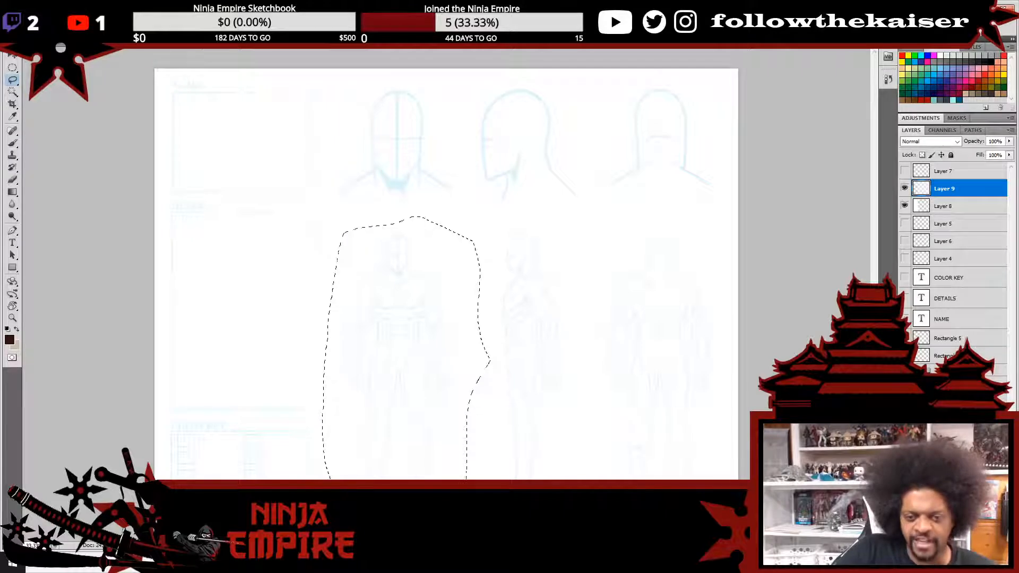
- Paste the front-view body figure twice into the ninja heads document and align the second copy exactly over the first
key(ctrl+Tab)
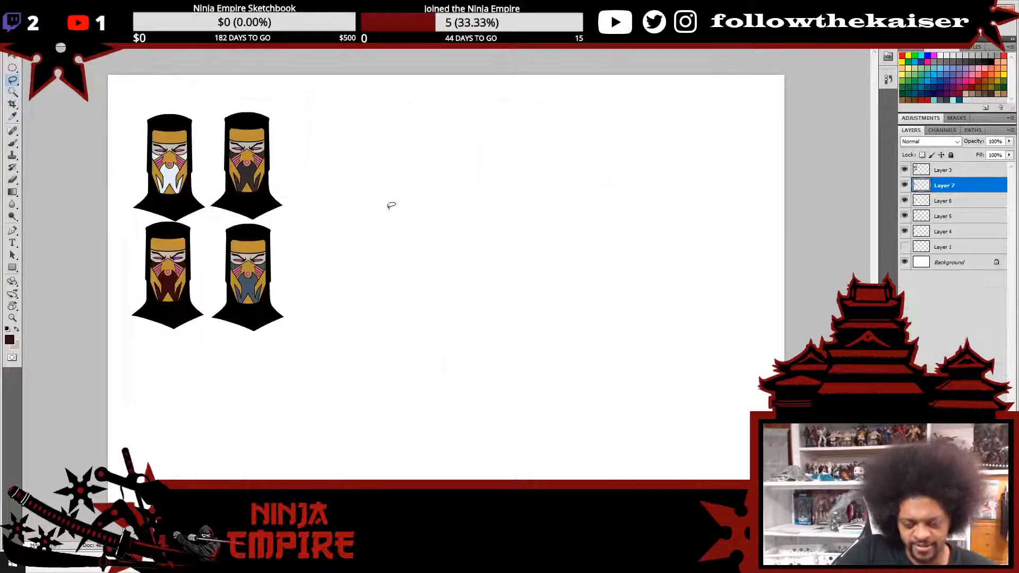
key(ctrl+v)
ctrl+click(446, 282)
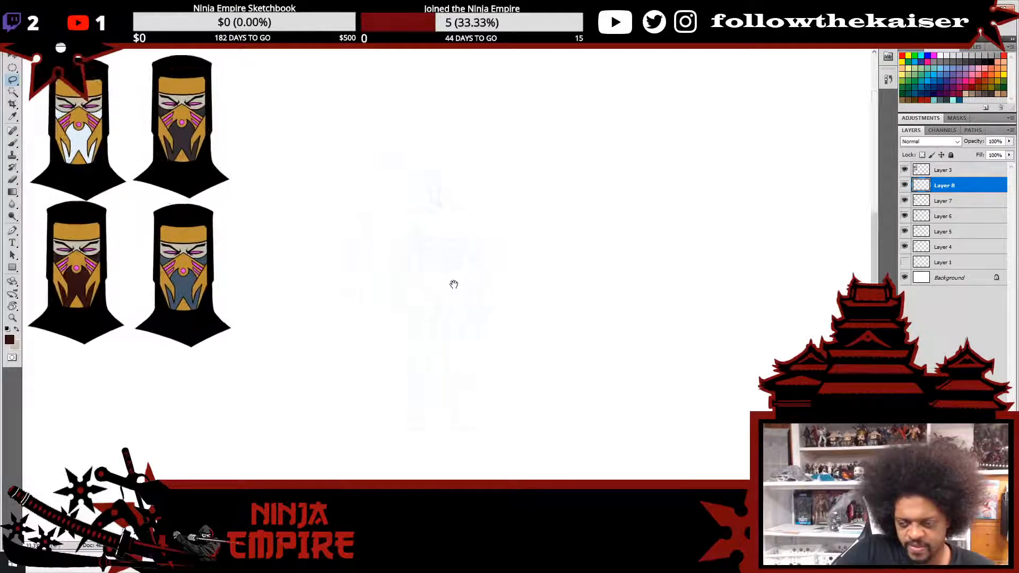
drag(453, 284, 402, 273)
key(ctrl+v)
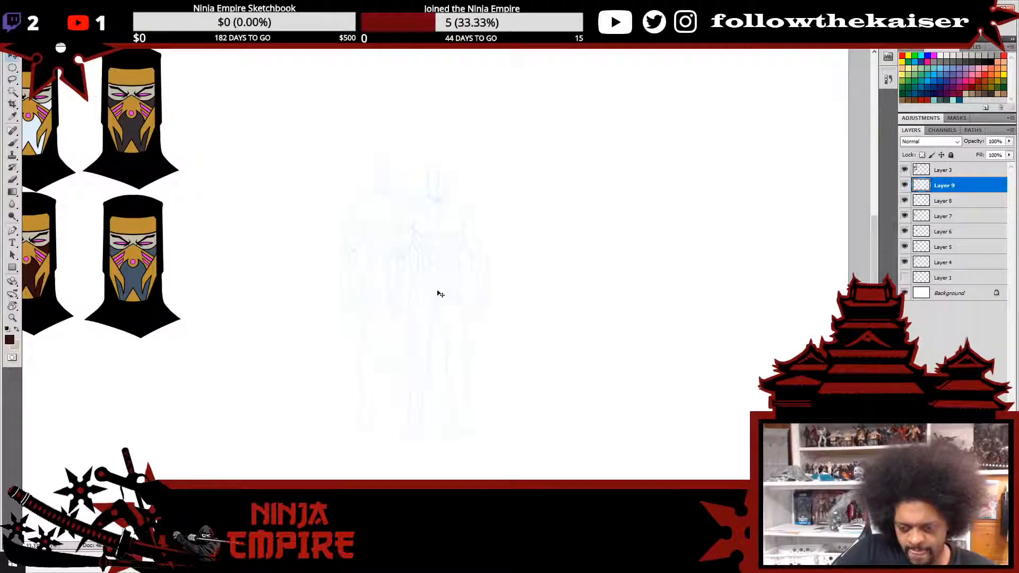
drag(439, 291, 388, 288)
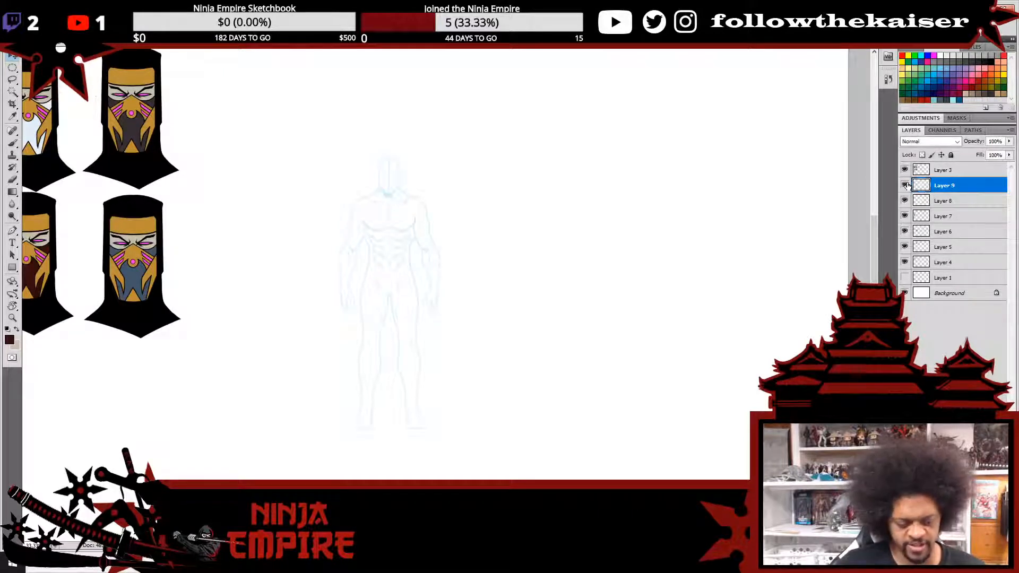
- Merge the two aligned figure copies into Layer 8 and move it above Layer 3
key(Delete)
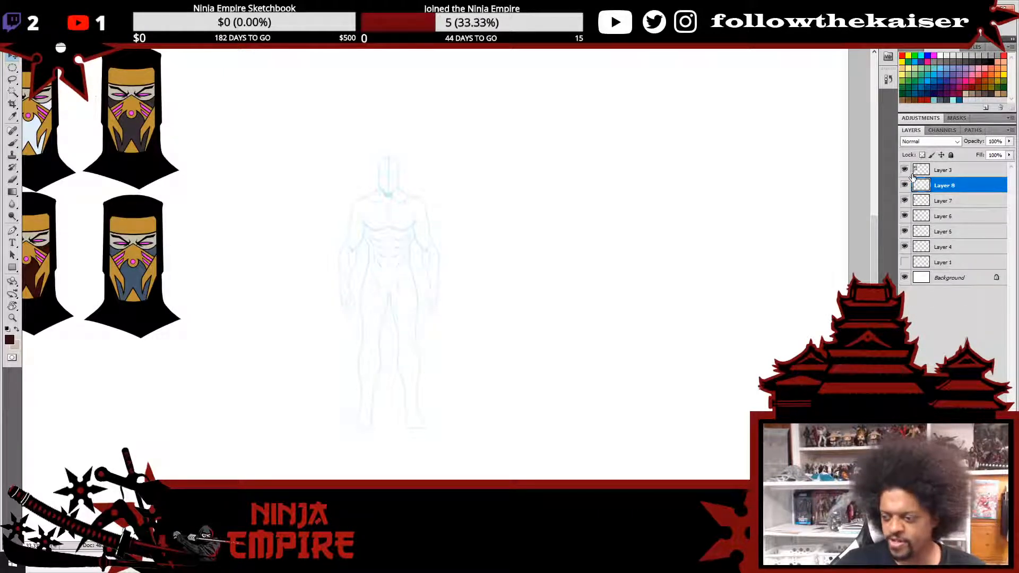
drag(949, 186, 948, 164)
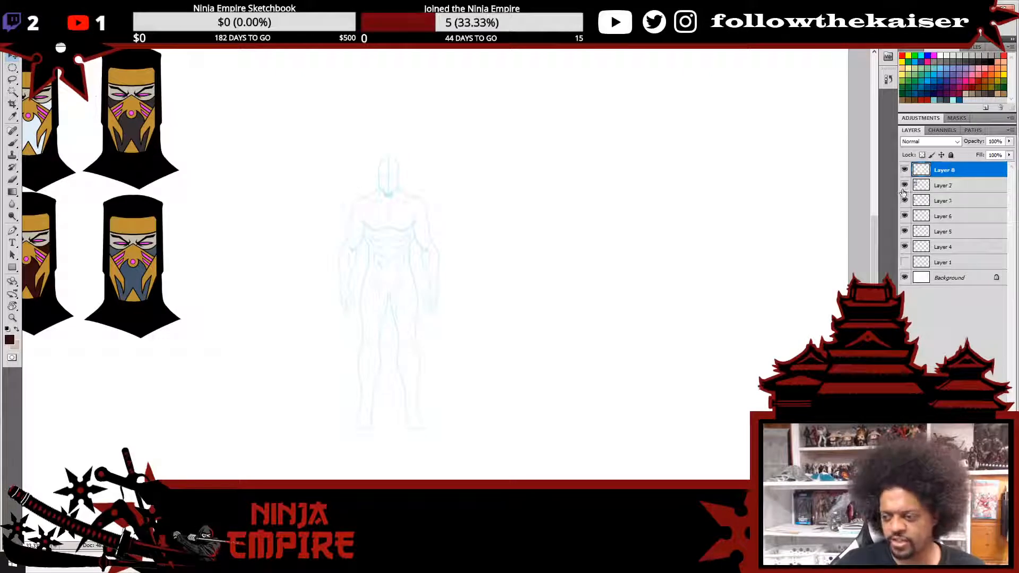
- Merge the mask color layers, Layer 7, Layer 6 and Layer 5, down into Layer 4
click(937, 202)
key(Delete)
key(Delete)
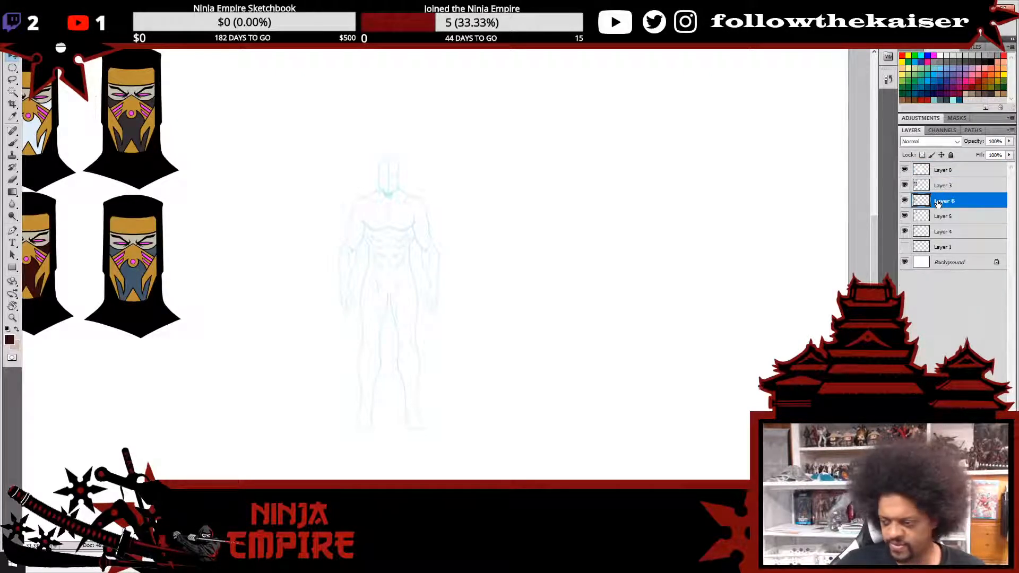
click(905, 216)
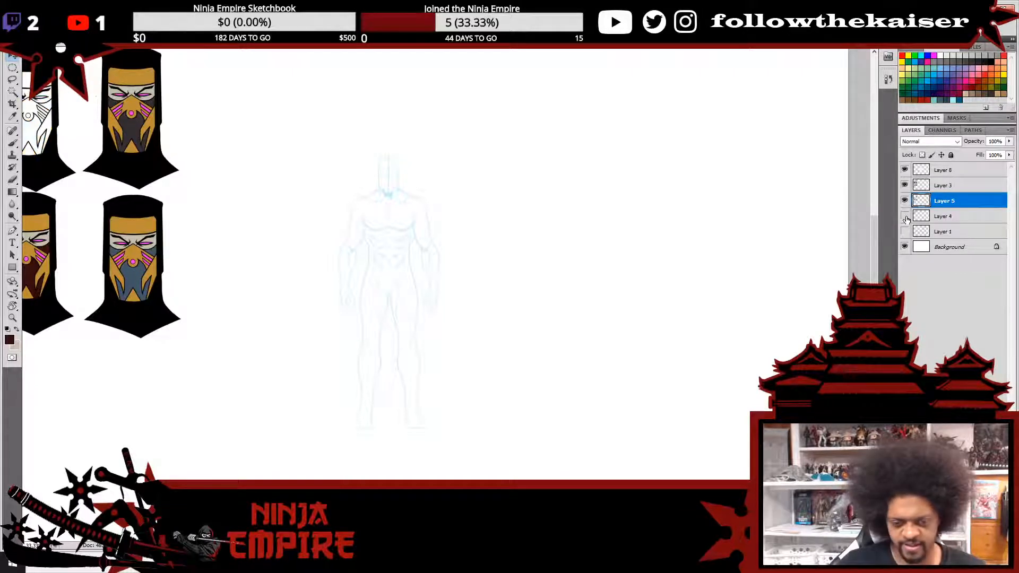
key(Delete)
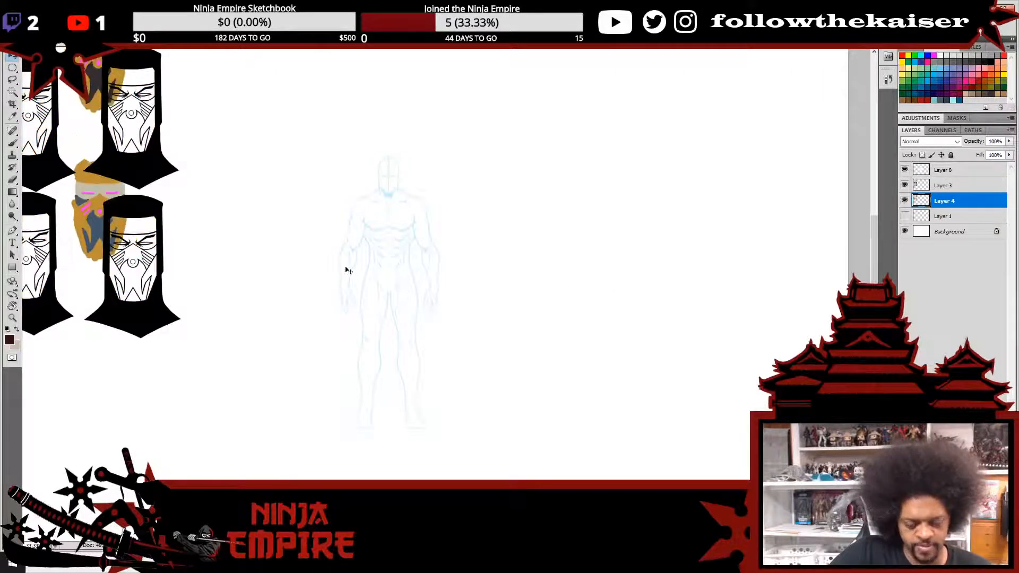
- Scale the body figure on Layer 8 down to about two-thirds size and place it beside the upper row of heads
click(961, 177)
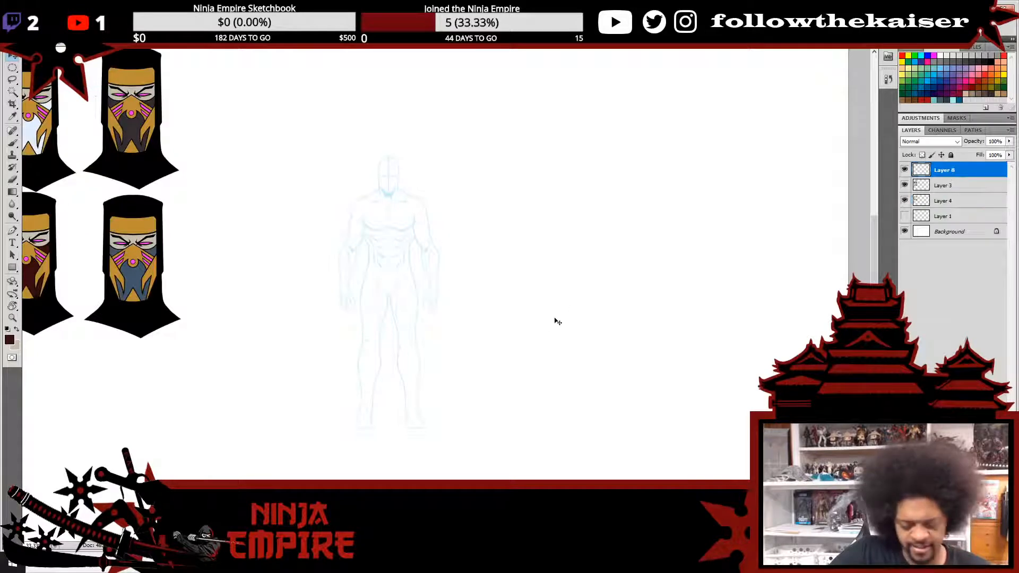
drag(425, 249, 331, 209)
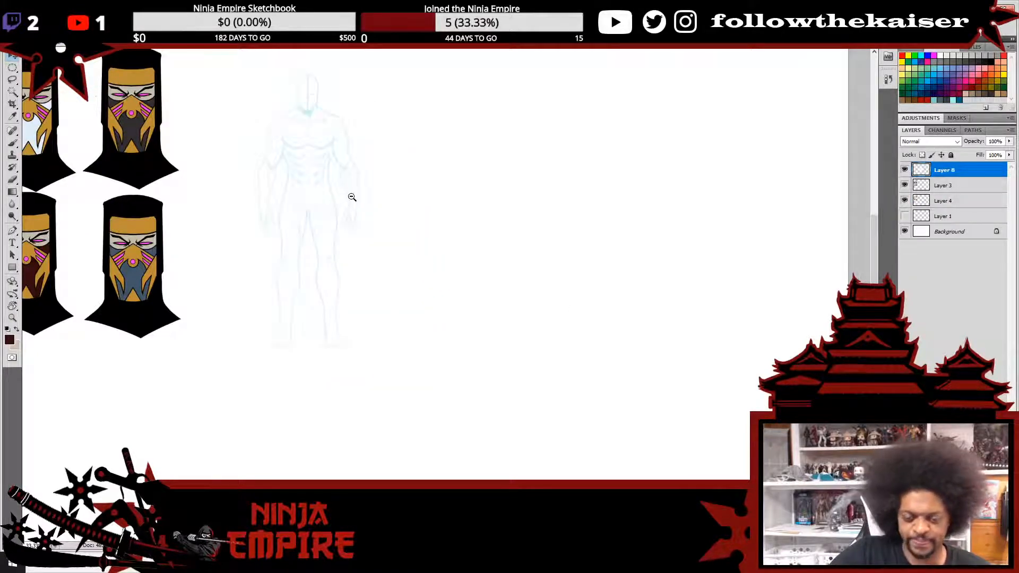
key(ctrl+minus)
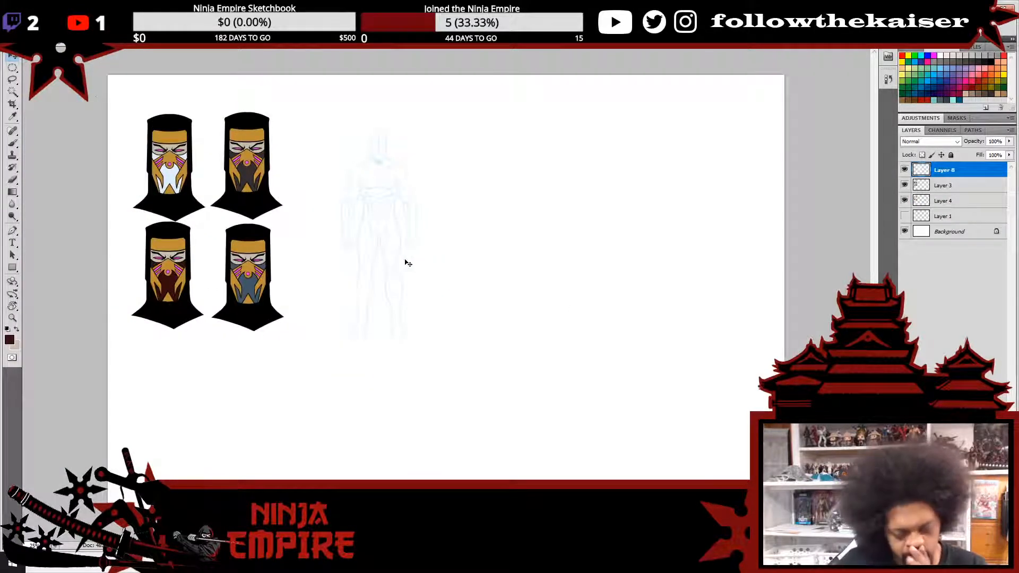
key(ctrl+t)
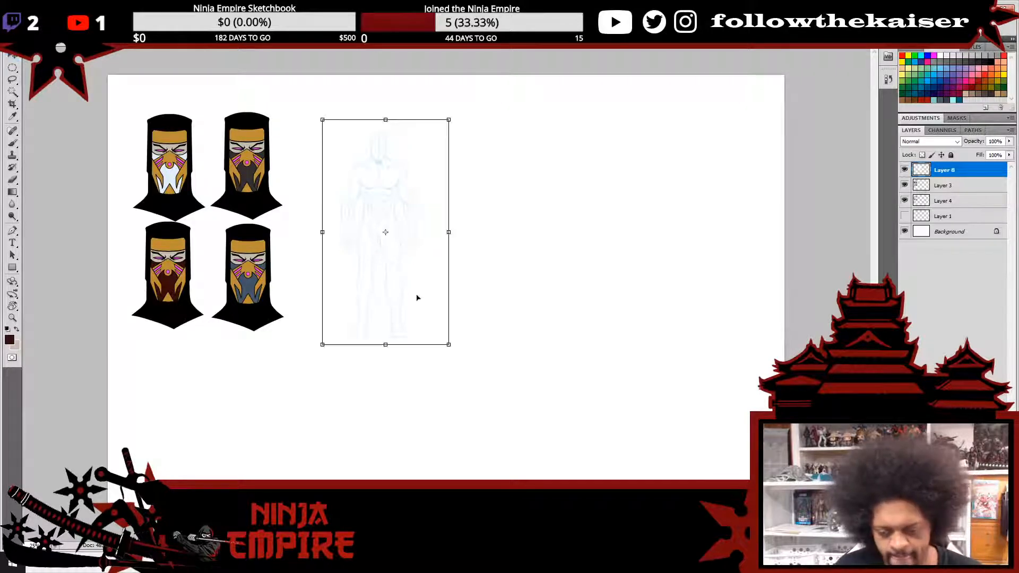
drag(449, 345, 369, 281)
drag(366, 258, 357, 242)
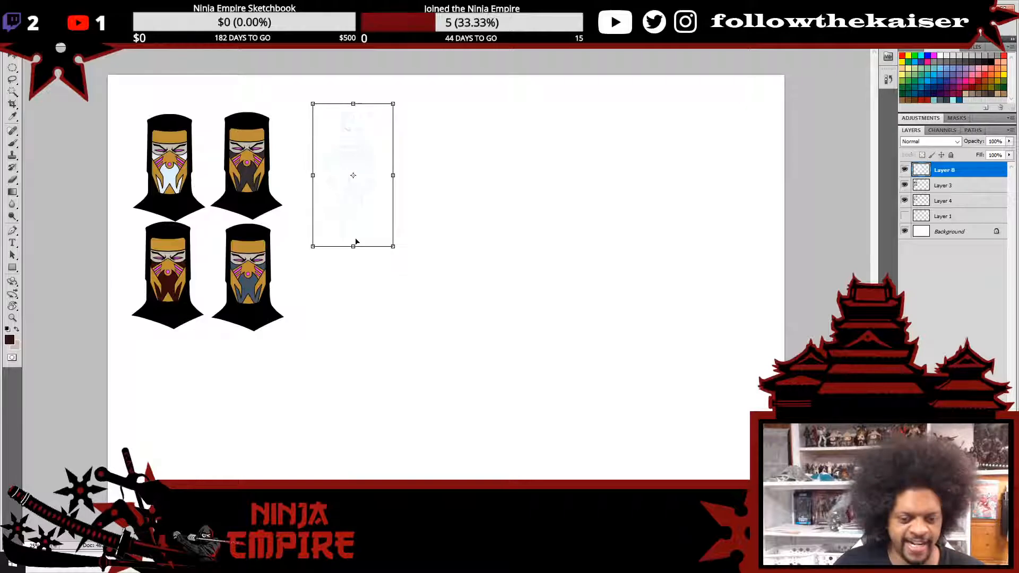
key(Return)
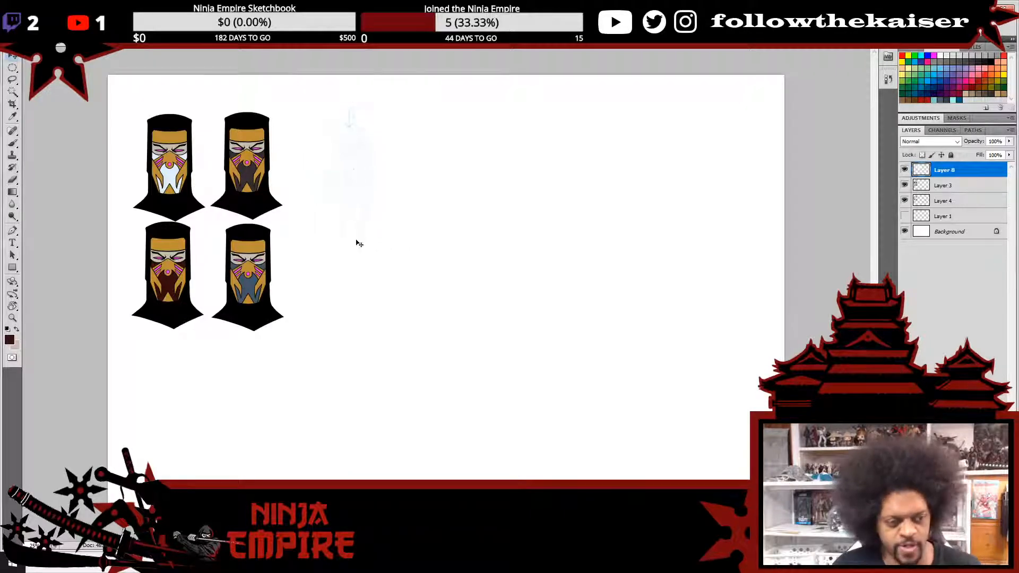
- Shift the reduced body figure slightly away from the heads and move Layer 8 beneath Layer 3
scroll(349, 210, up, 2)
scroll(346, 227, up, 2)
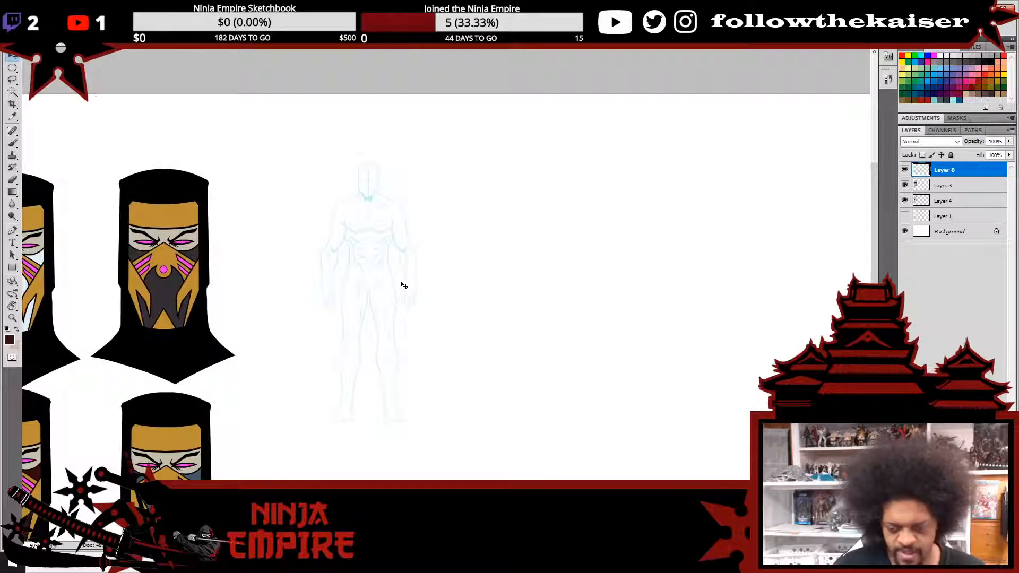
mouse_move(400, 284)
mouse_down()
mouse_move(390, 298)
mouse_move(403, 302)
mouse_up()
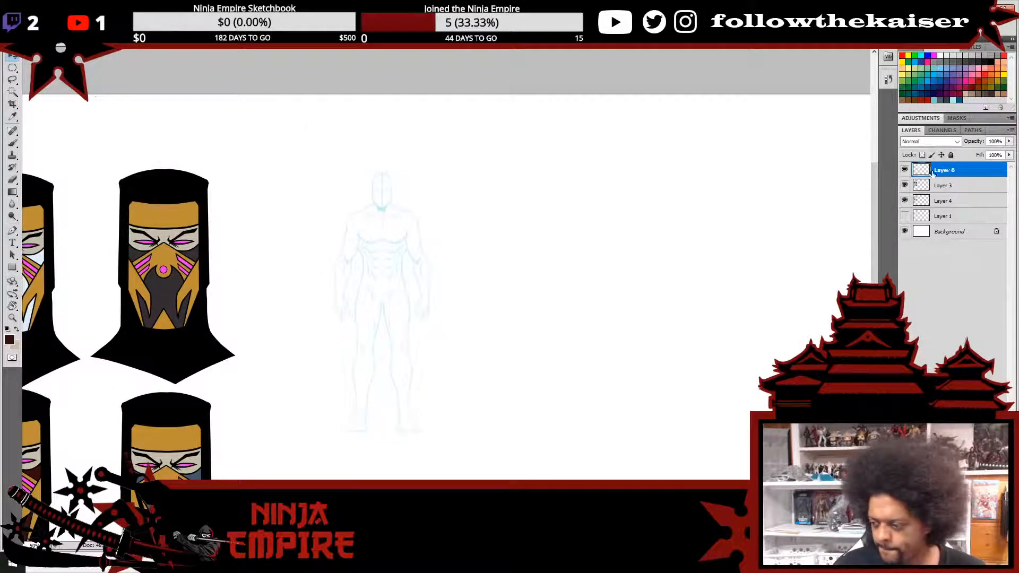
drag(948, 171, 948, 196)
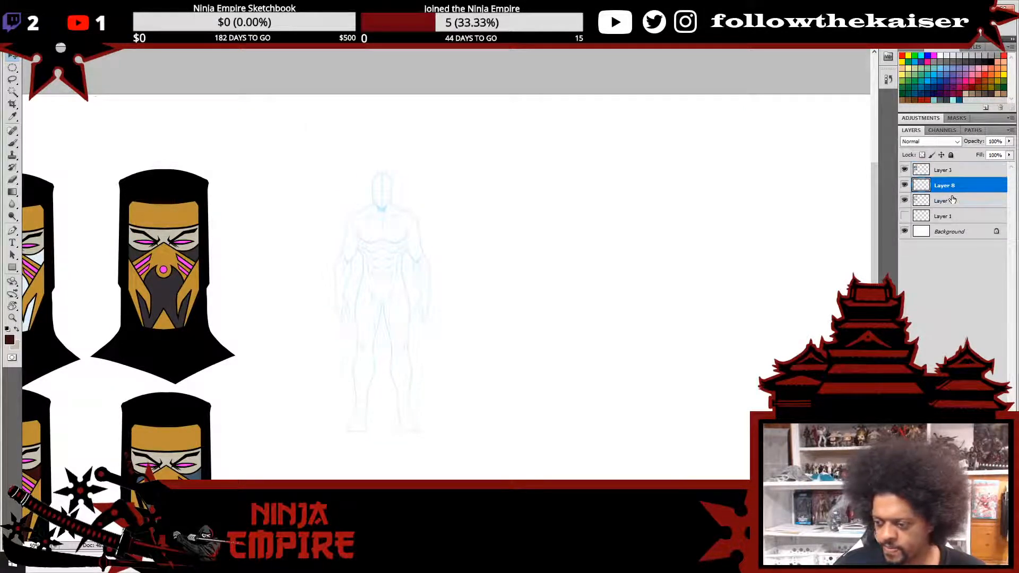
- Select Layer 3 and ready the Brush with black as the foreground color
click(952, 170)
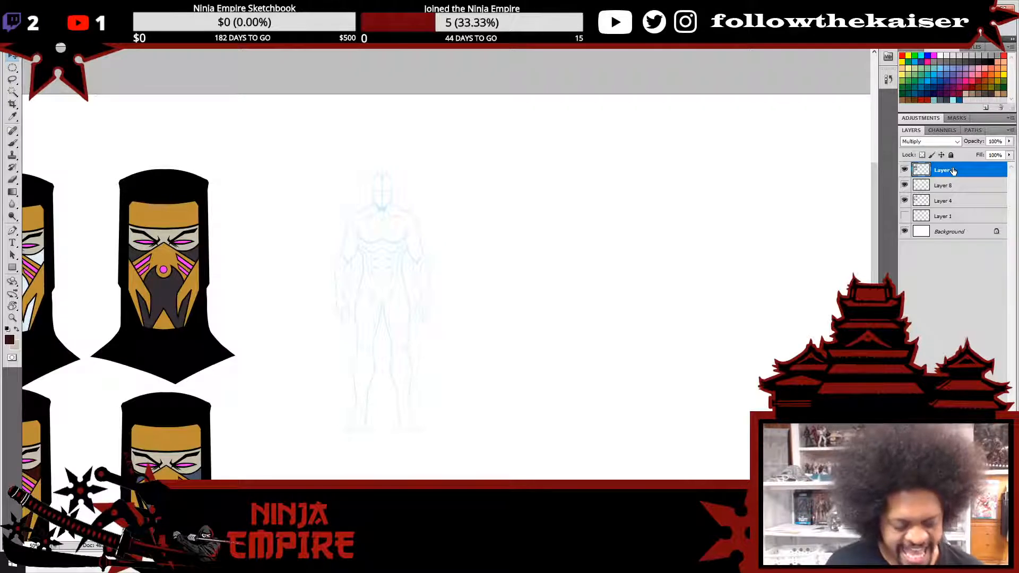
key(b)
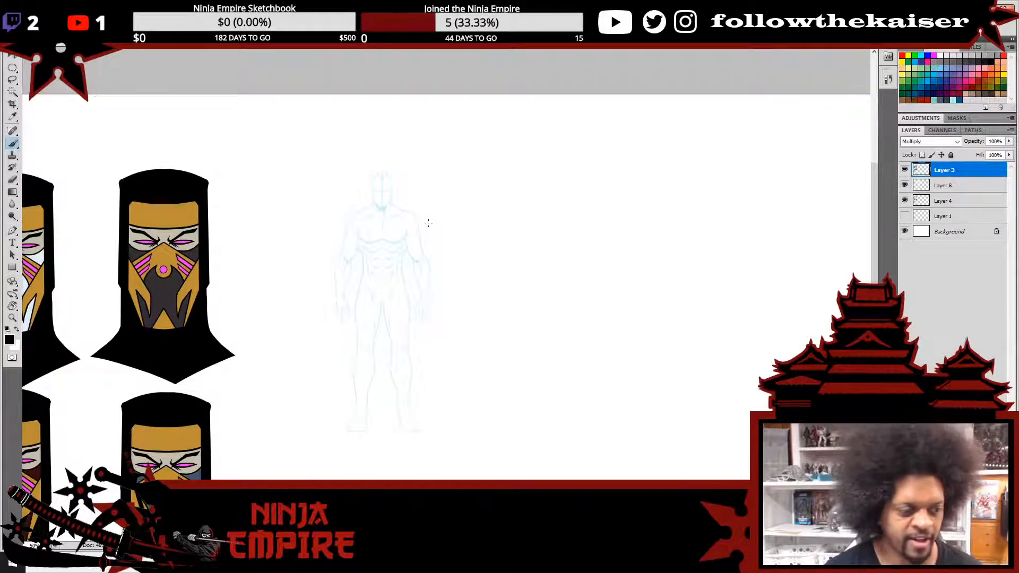
scroll(398, 269, up, 1)
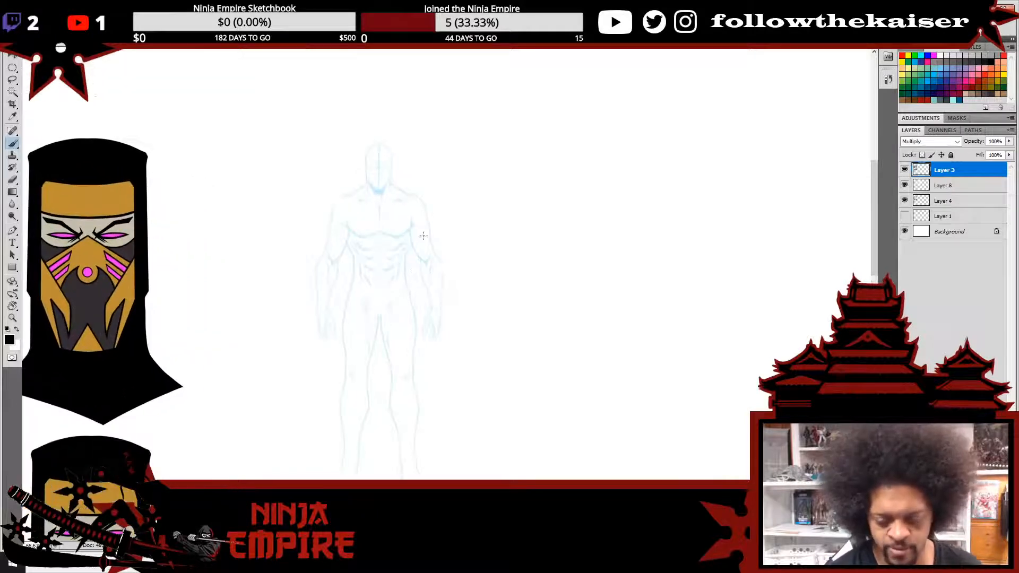
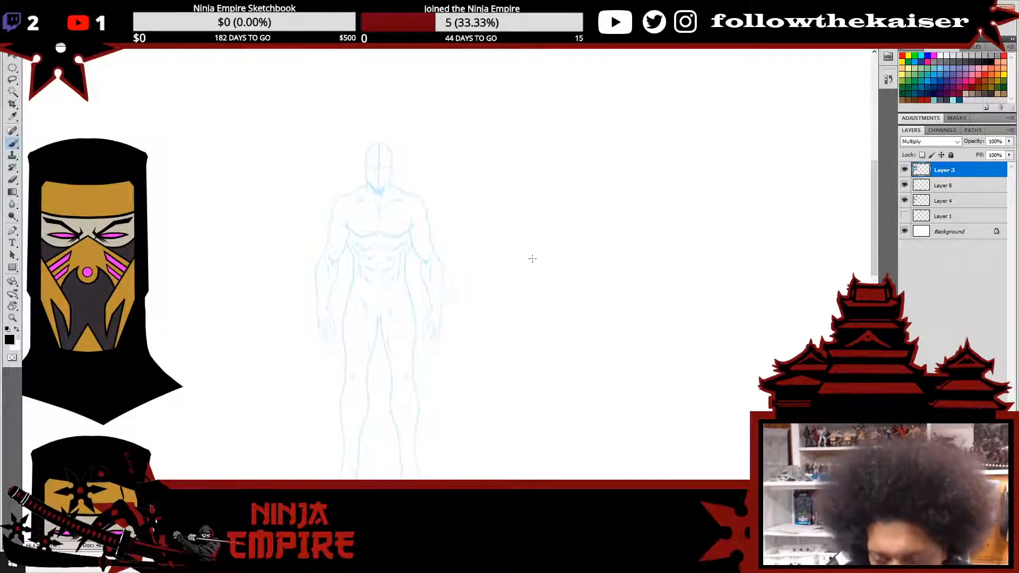
- Undo the body figure's resizing and repositioning, together with the move of Layer 8 beneath Layer 3
key(ctrl+alt+z)
key(ctrl+alt+z)
key(ctrl+alt+z)
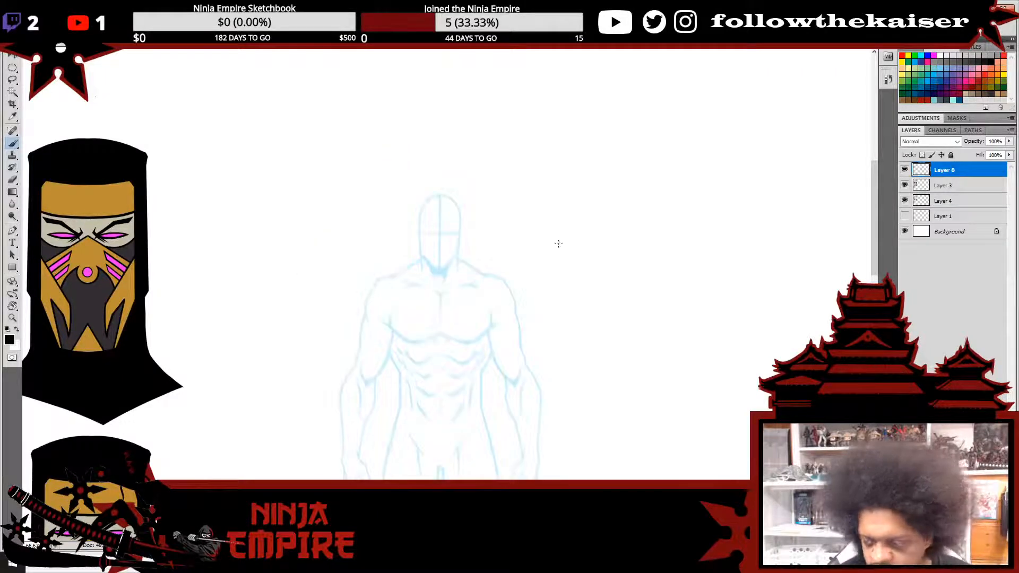
key(ctrl+alt+z)
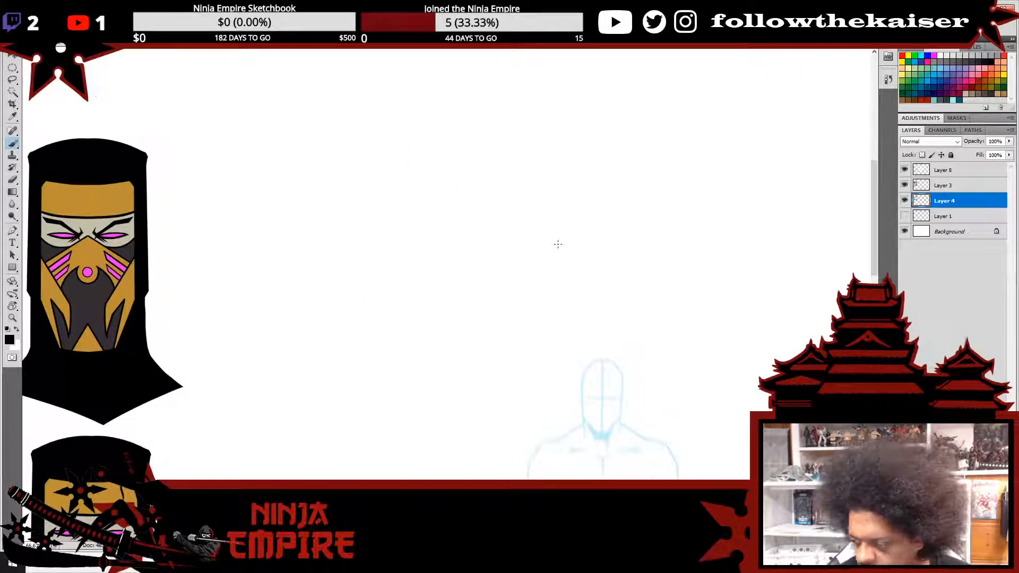
- Step back through the layer merges and reordering until the color layers and both figure copies are separate again, checking the figure layers' visibility
key(ctrl+shift+alt+n)
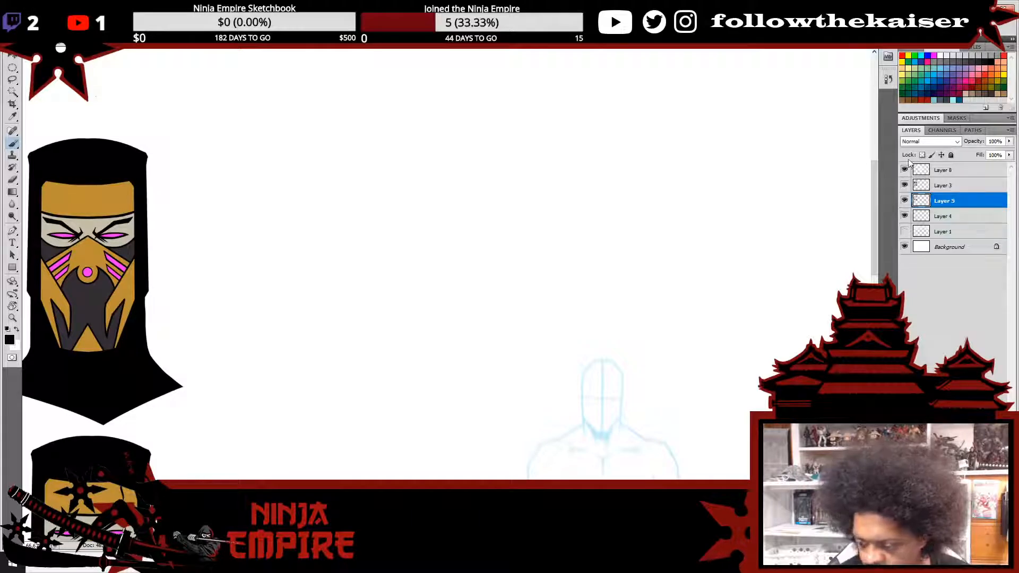
click(905, 170)
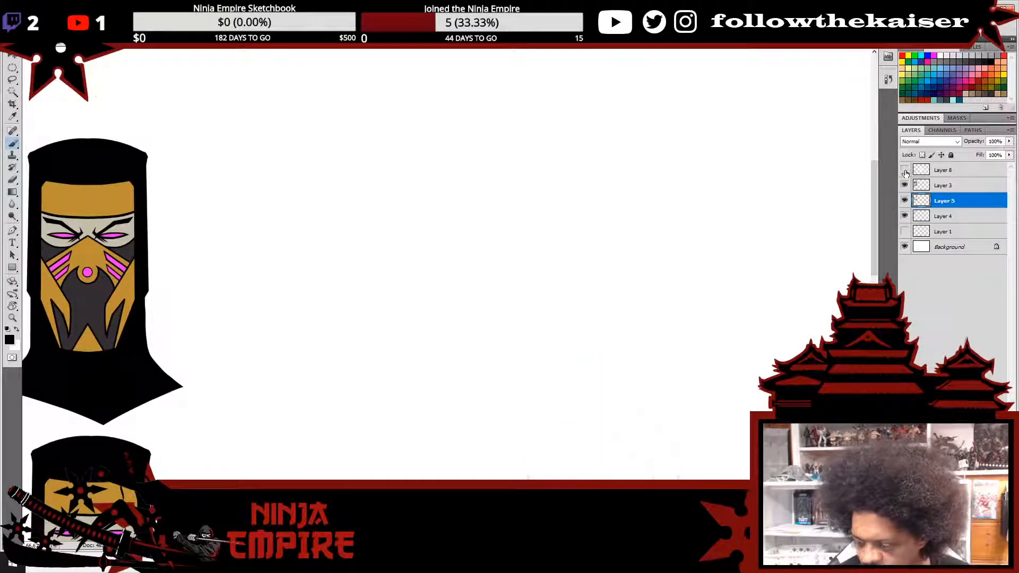
click(905, 172)
key(ctrl+shift+alt+n)
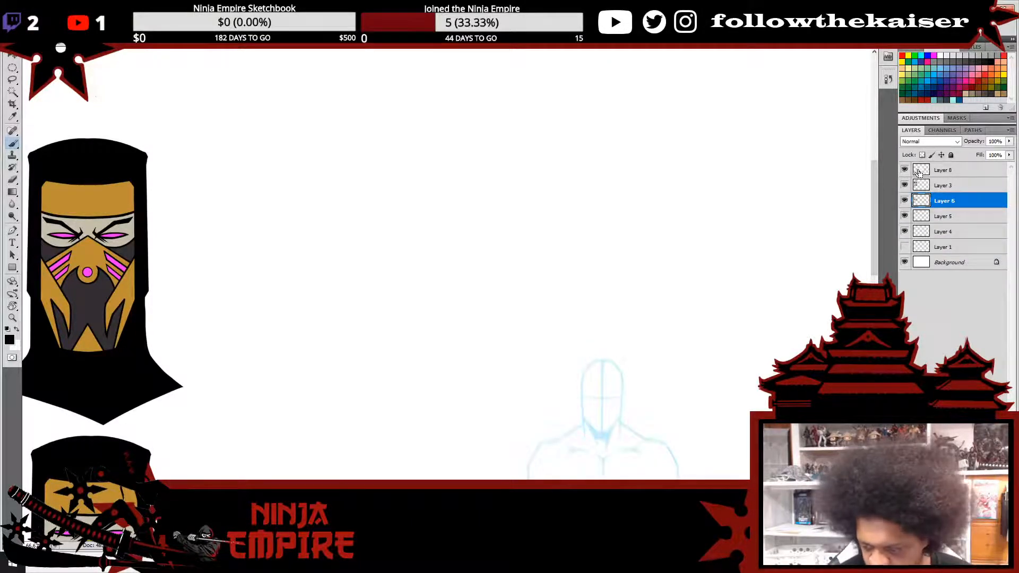
click(905, 170)
click(905, 171)
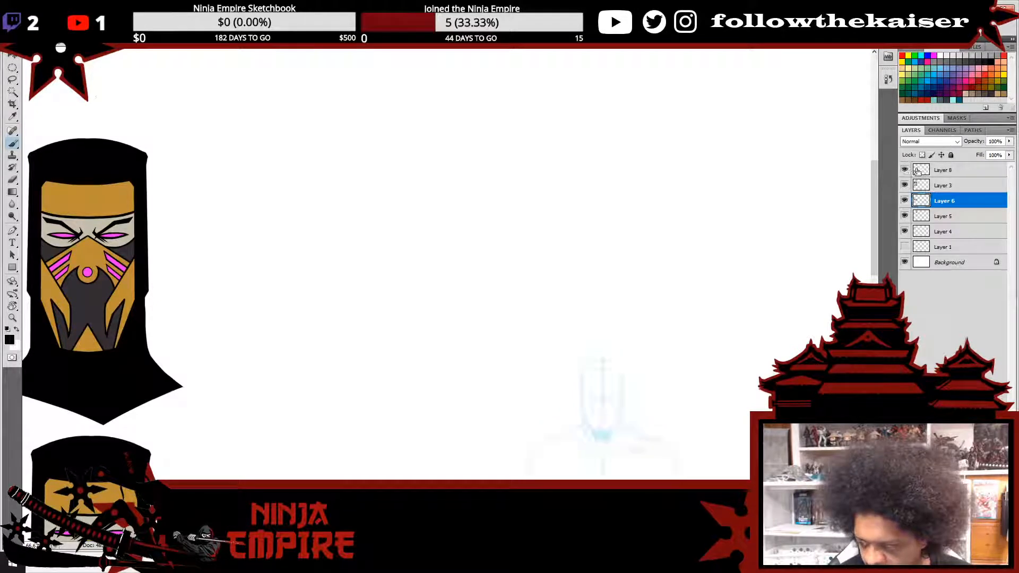
key(ctrl+alt+z)
key(ctrl+alt+z)
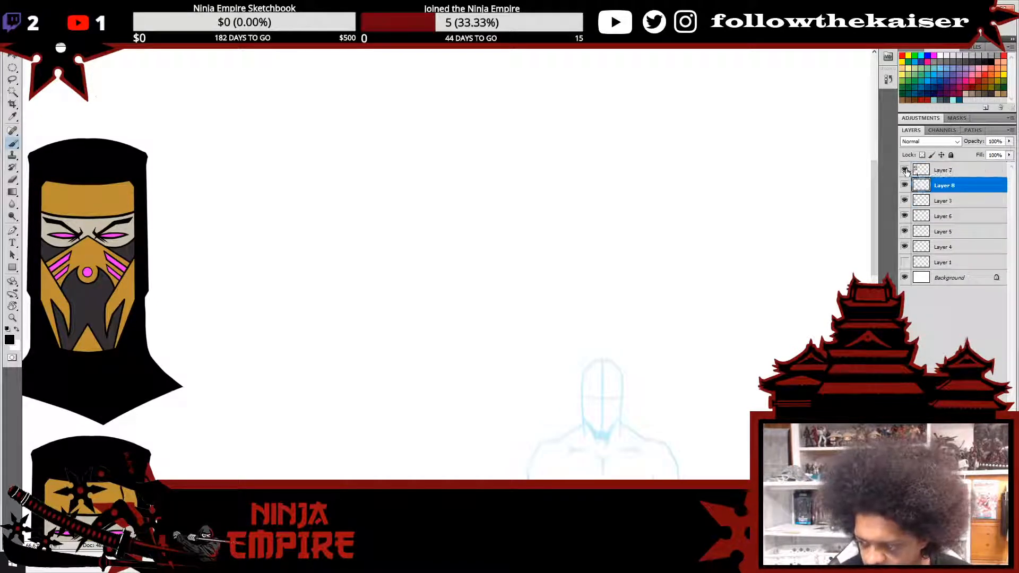
click(905, 172)
click(905, 170)
click(904, 185)
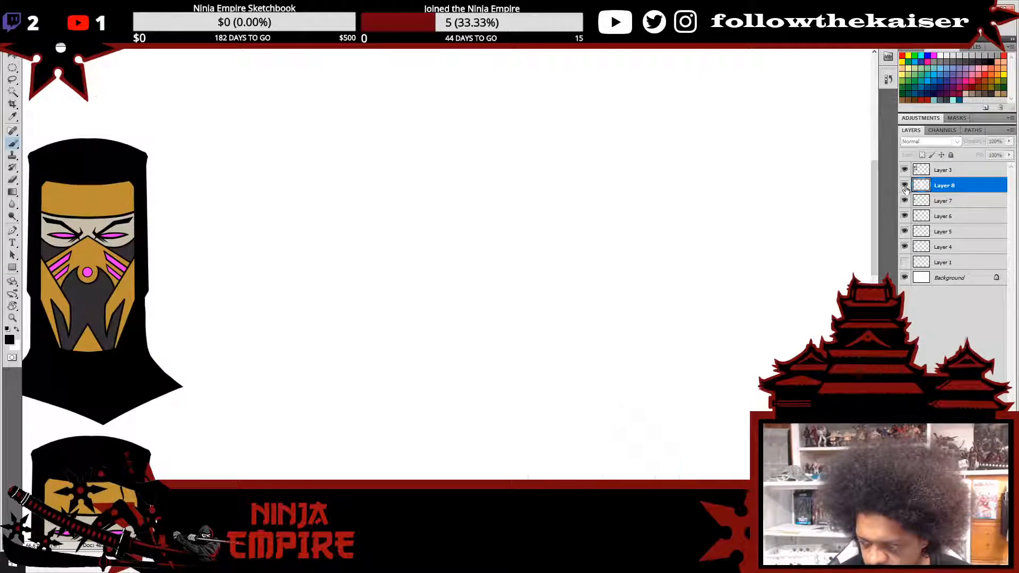
click(905, 184)
key(ctrl+shift+alt+n)
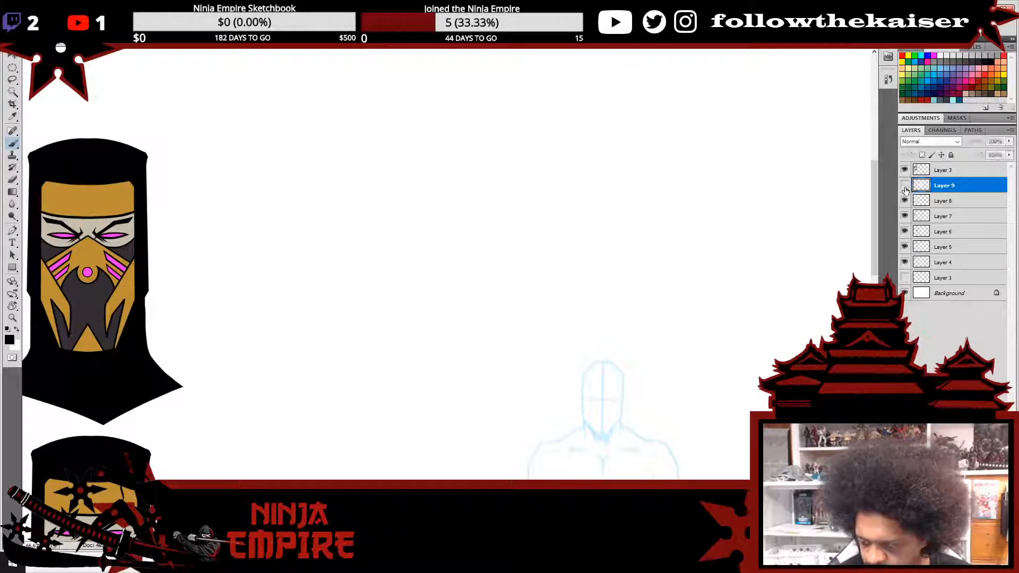
click(905, 186)
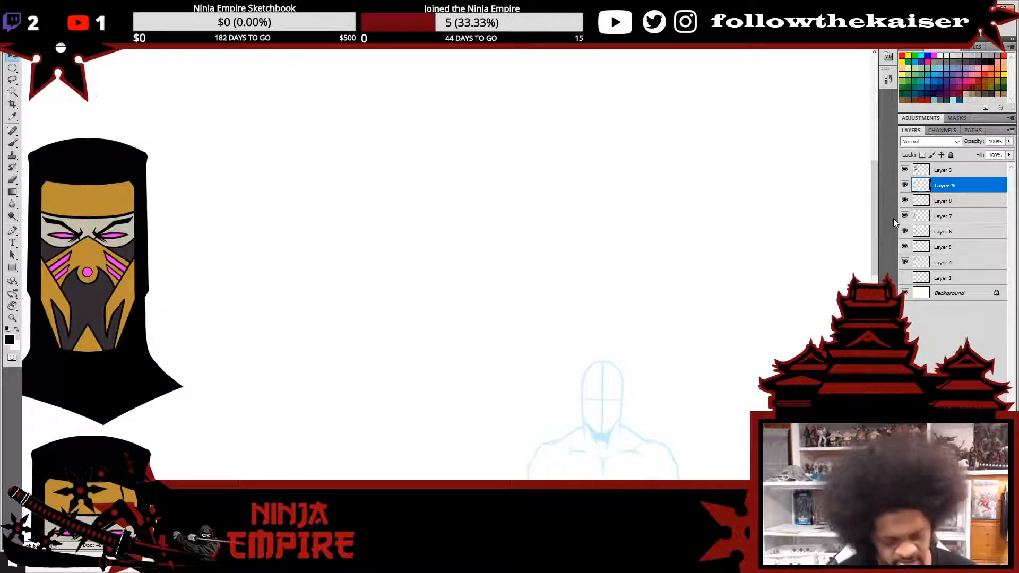
- Merge the two figure copies into Layer 8, combine Layers 7 and 6 into Layer 5, and leave Layer 3 selected
key(Delete)
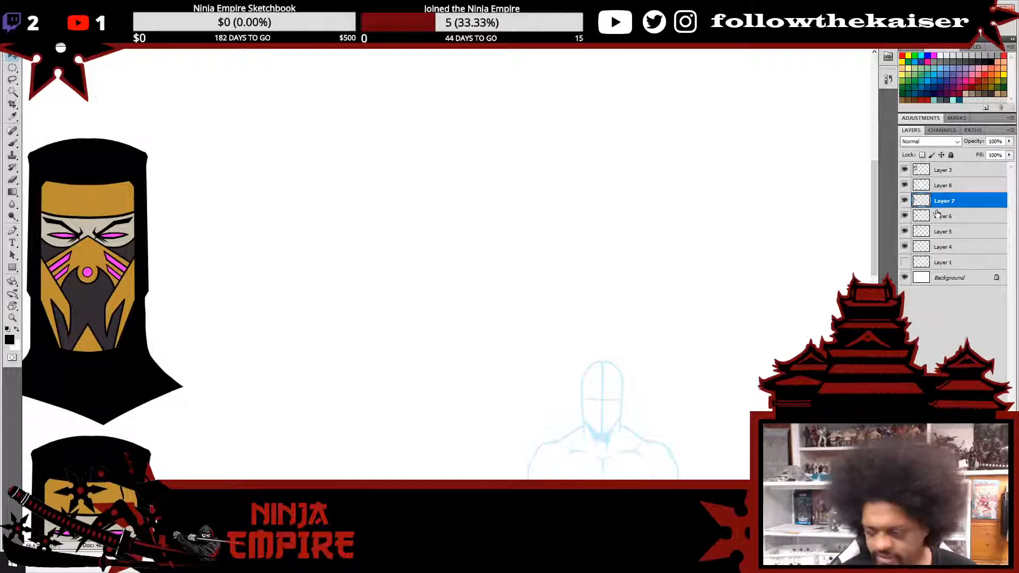
key(ctrl+e)
key(ctrl+e)
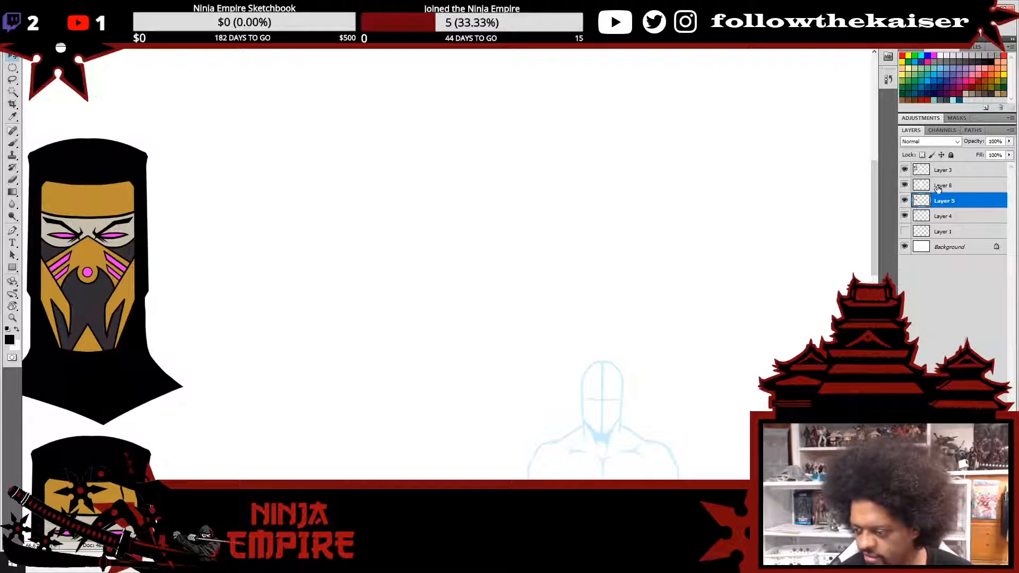
click(937, 187)
click(942, 171)
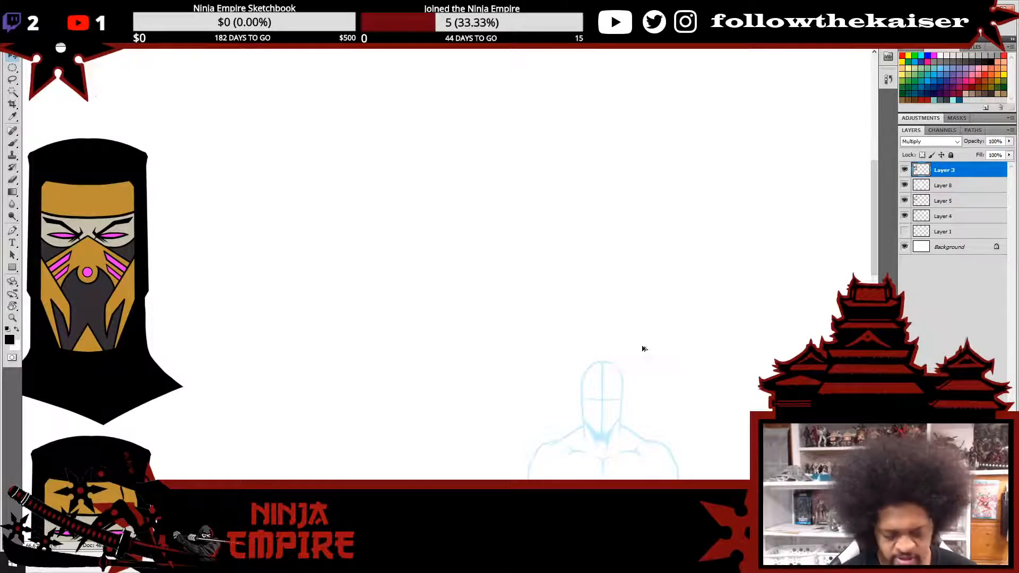
- Scale down the body figure on Layer 8 proportionally and place it beside the colored ninja heads
alt+scroll(641, 350, down, 1)
drag(641, 364, 611, 250)
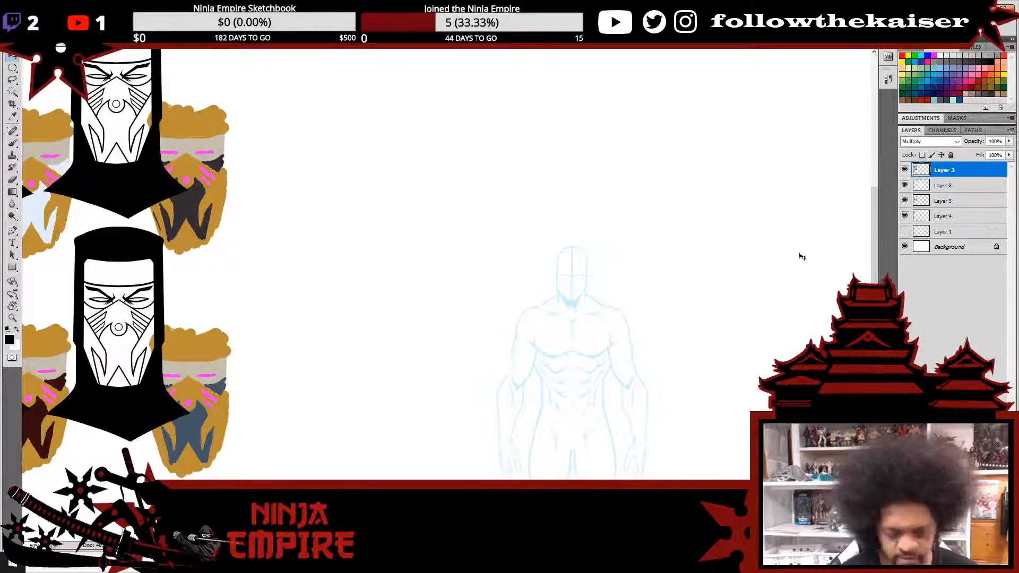
click(945, 186)
drag(671, 343, 530, 170)
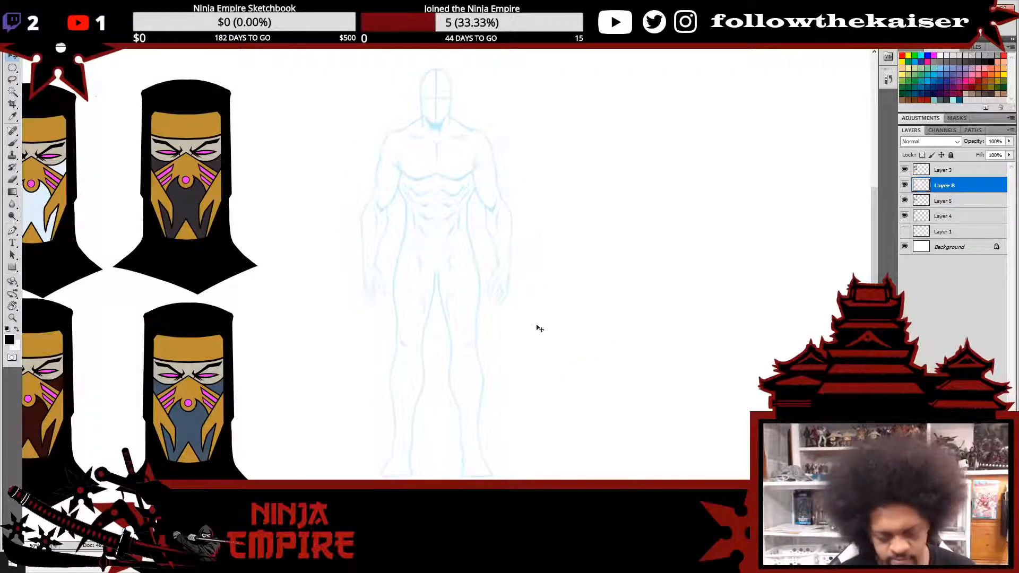
key(ctrl+t)
drag(552, 455, 478, 336)
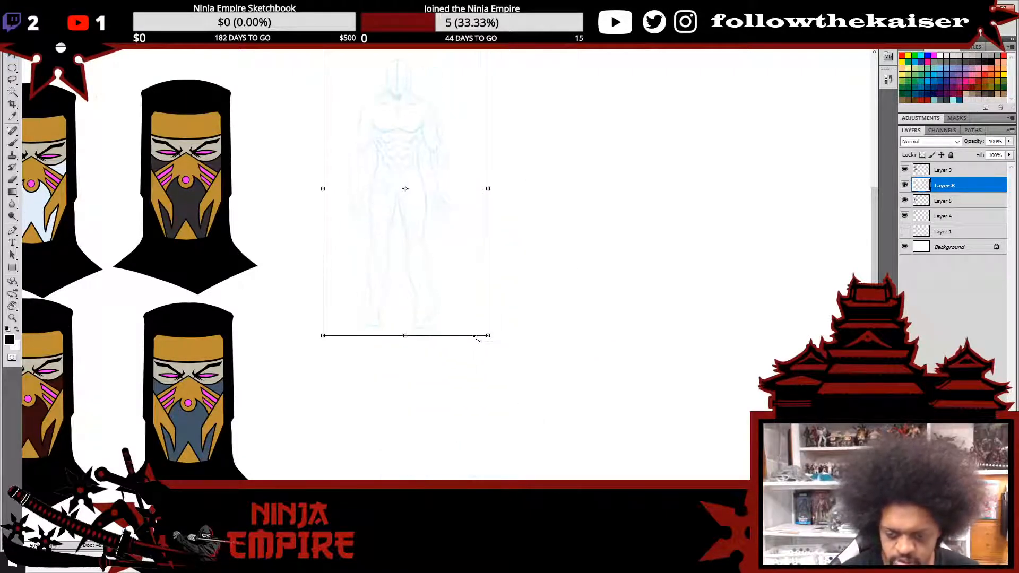
mouse_move(425, 227)
mouse_down()
mouse_move(432, 295)
mouse_move(426, 264)
mouse_up()
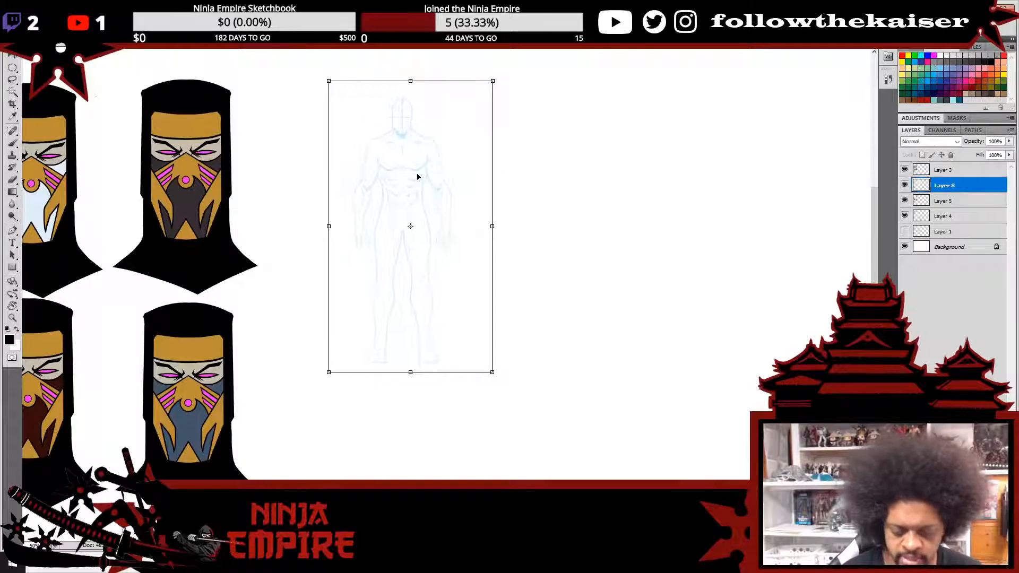
key(Return)
- Brush a rough outline of a pointed shoulder cowl on Layer 3, from the figure's neck past both shoulders and across the chest
click(947, 171)
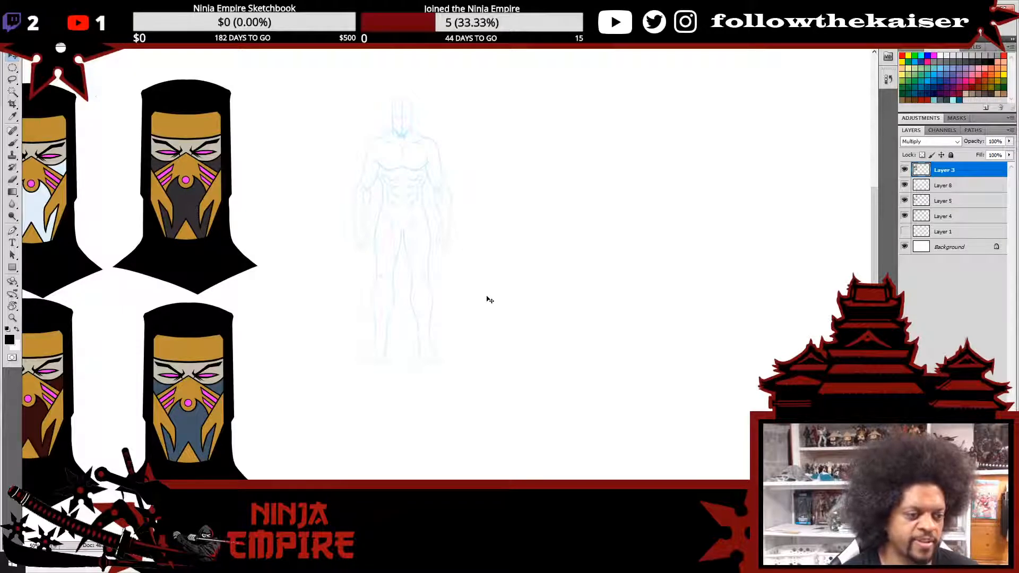
scroll(485, 268, up, 1)
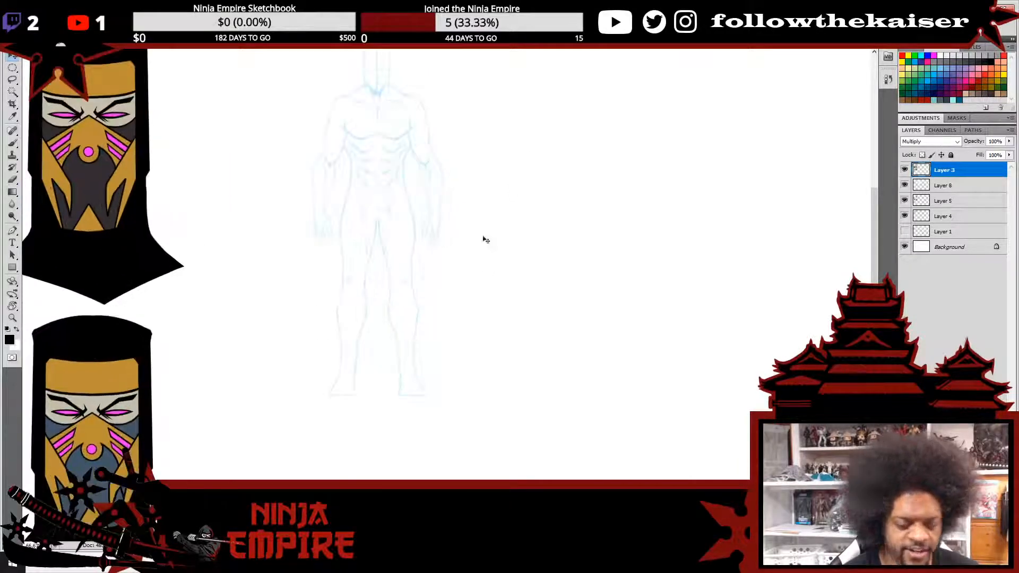
scroll(485, 239, up, 2)
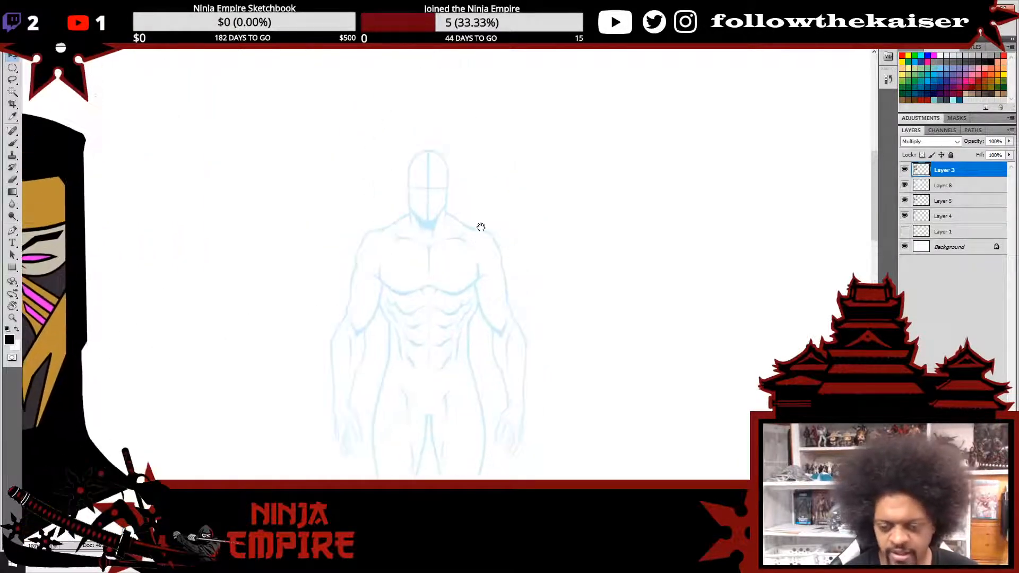
drag(481, 227, 550, 233)
key(b)
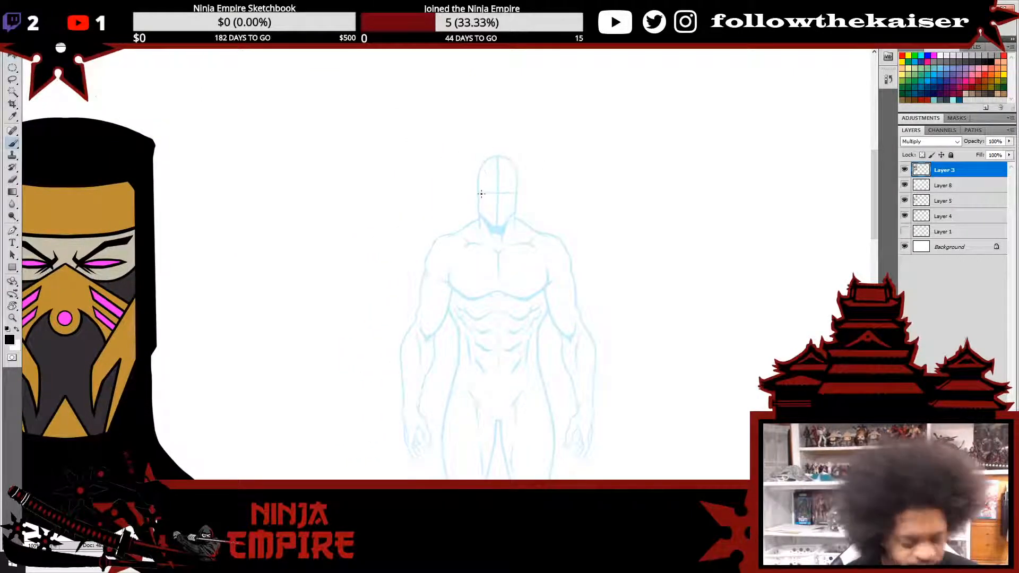
mouse_move(477, 199)
mouse_down()
mouse_move(474, 224)
mouse_move(422, 242)
mouse_move(447, 270)
mouse_move(420, 259)
mouse_move(437, 238)
mouse_move(409, 246)
mouse_up()
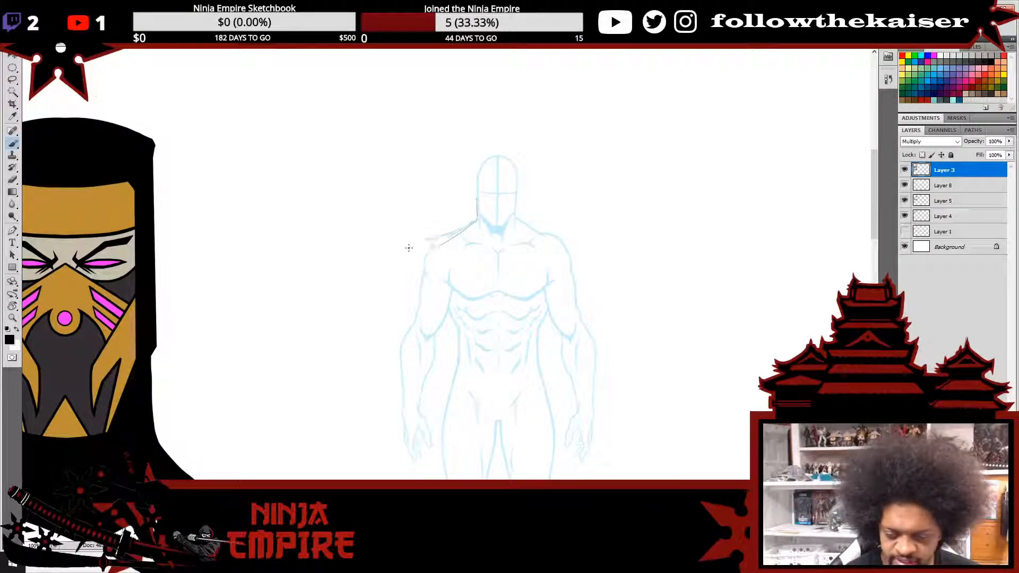
drag(528, 220, 583, 239)
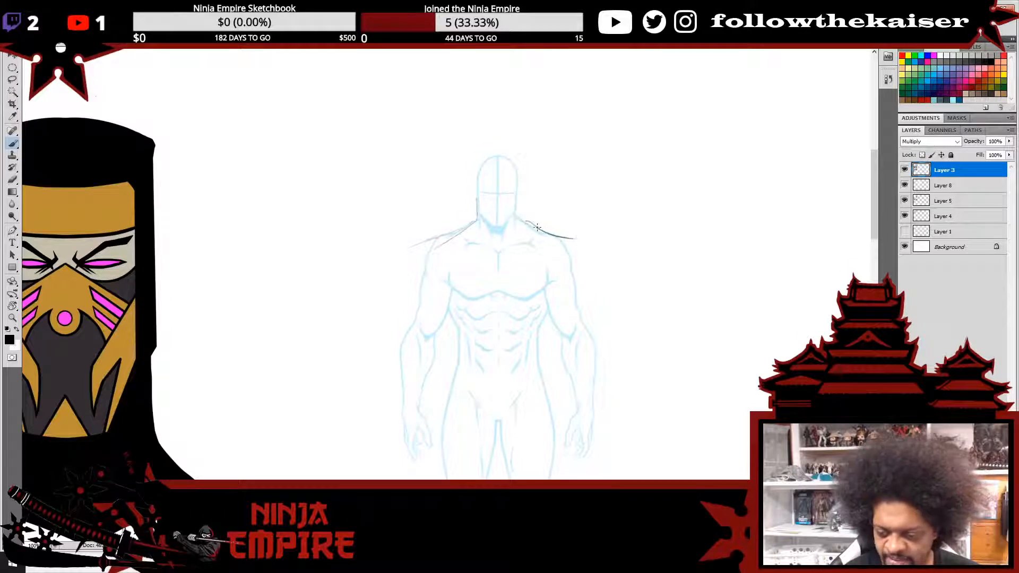
drag(517, 217, 563, 238)
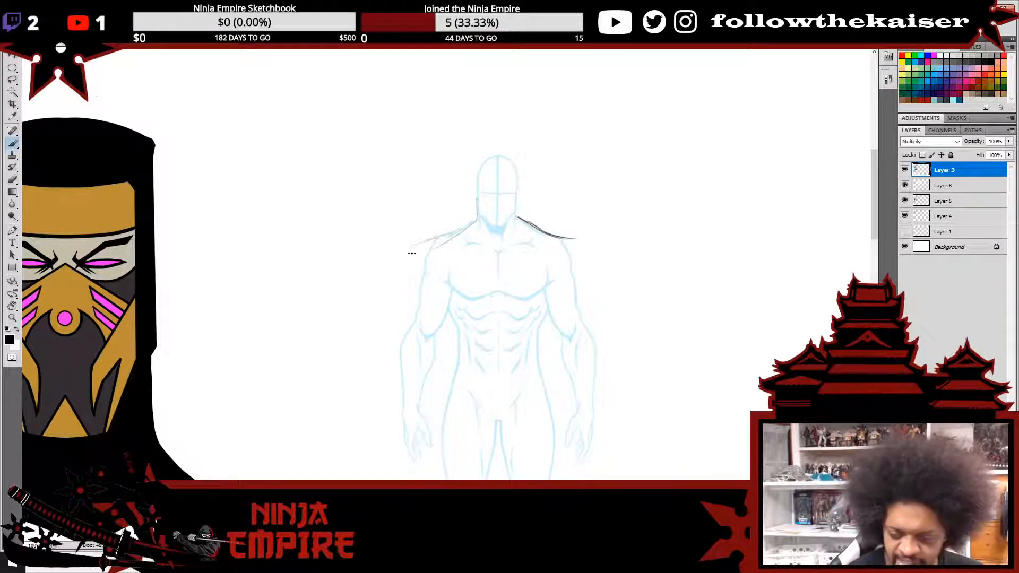
drag(407, 247, 455, 269)
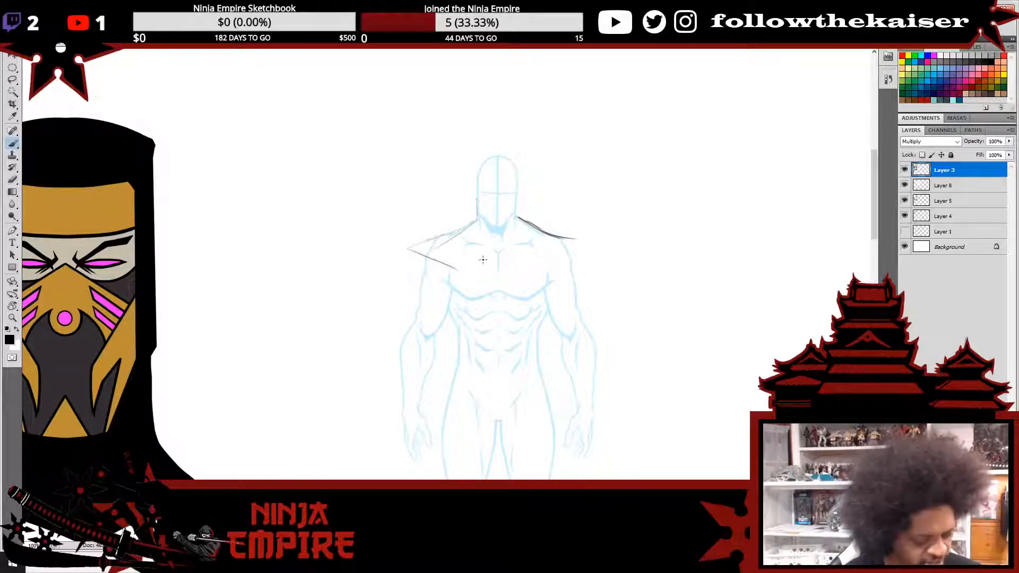
mouse_move(456, 275)
mouse_down()
mouse_move(567, 268)
mouse_move(579, 244)
mouse_move(601, 239)
mouse_up()
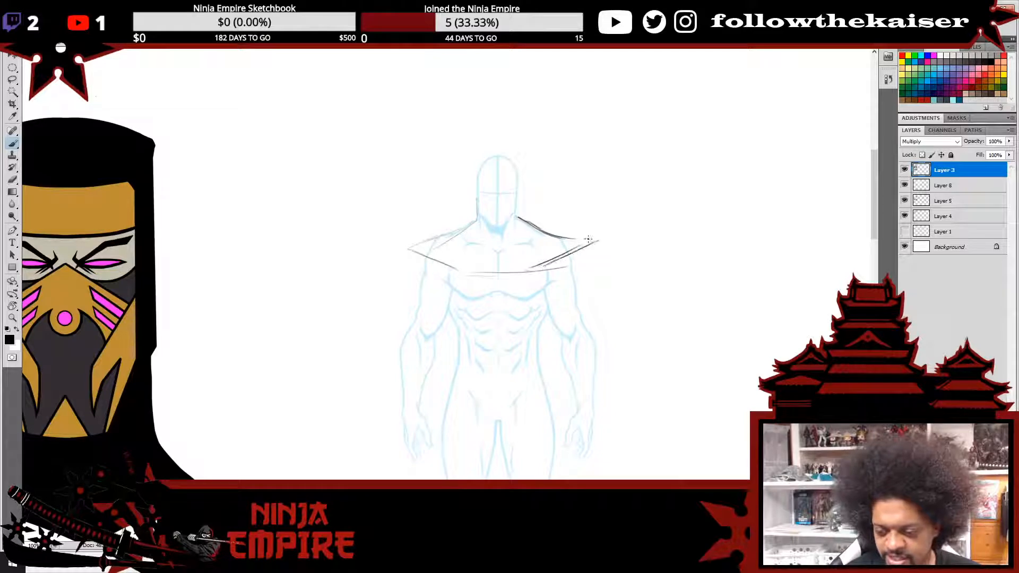
- Darken the cowl's shoulder lines, erase the strokes overshooting both shoulder tips, and redraw the right-hand shoulder edge
mouse_move(420, 242)
mouse_down()
mouse_move(462, 227)
mouse_move(403, 247)
mouse_move(531, 273)
mouse_move(479, 271)
mouse_move(589, 250)
mouse_up()
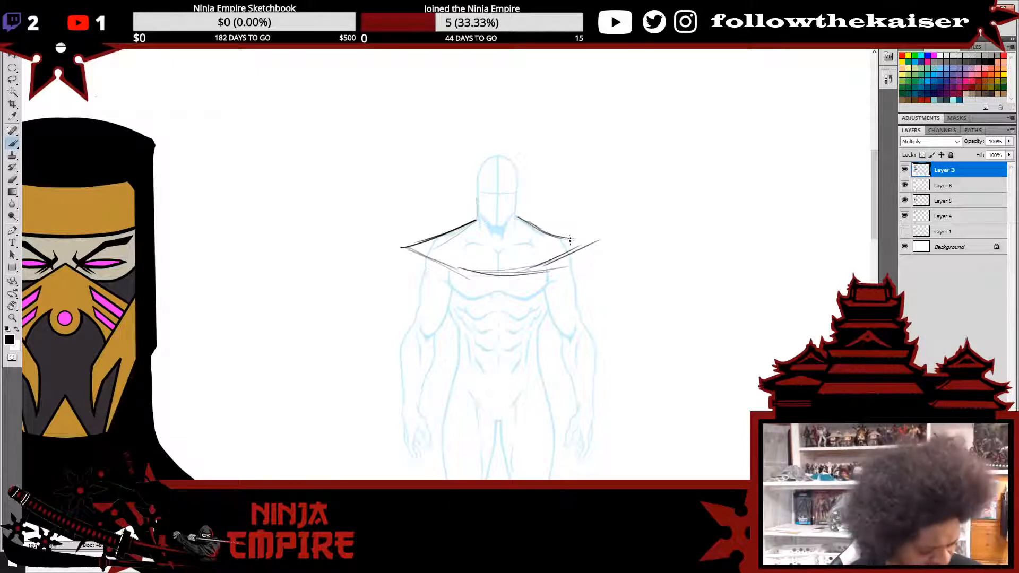
drag(520, 218, 595, 254)
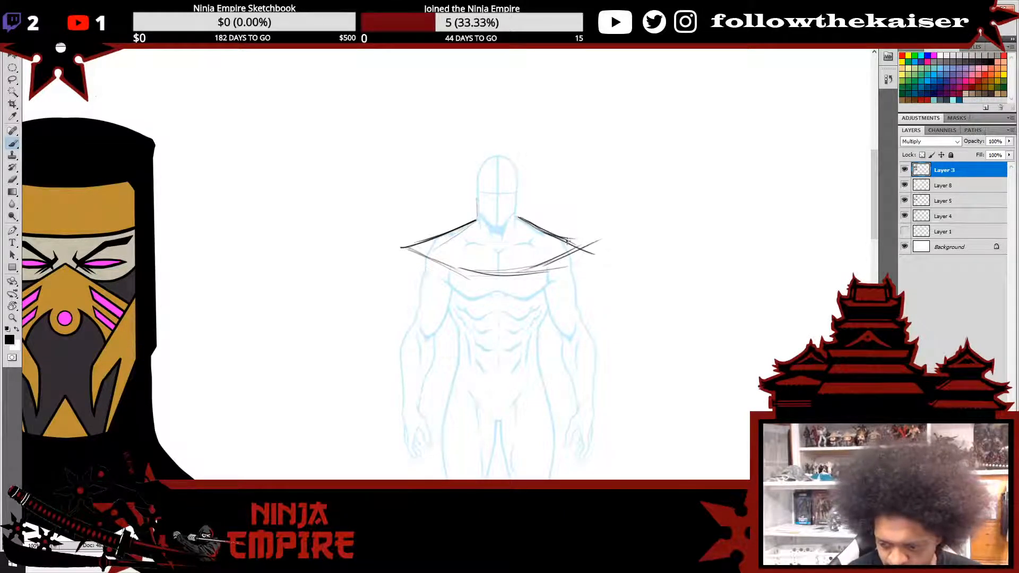
drag(407, 251, 466, 222)
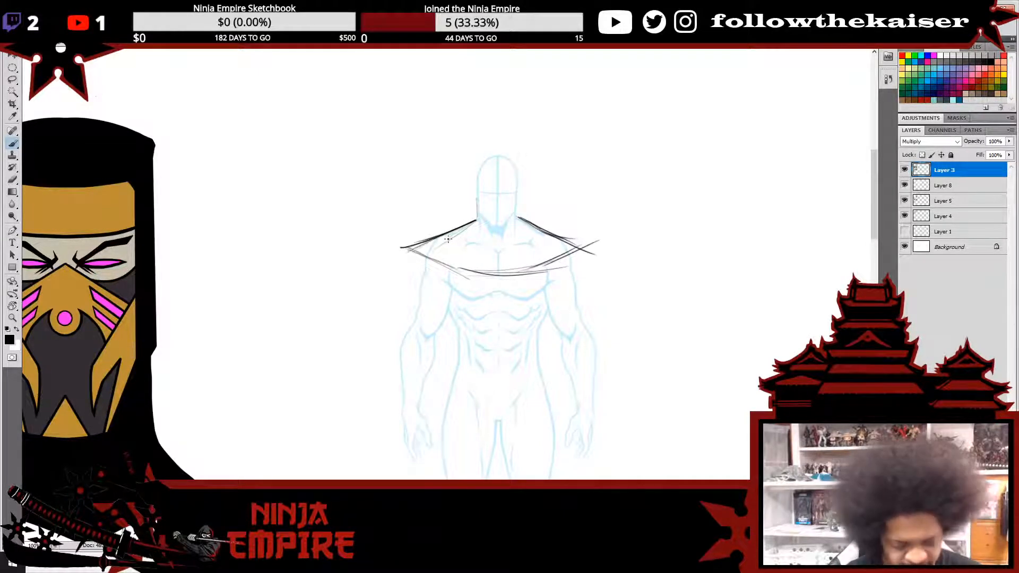
key(e)
drag(392, 253, 434, 238)
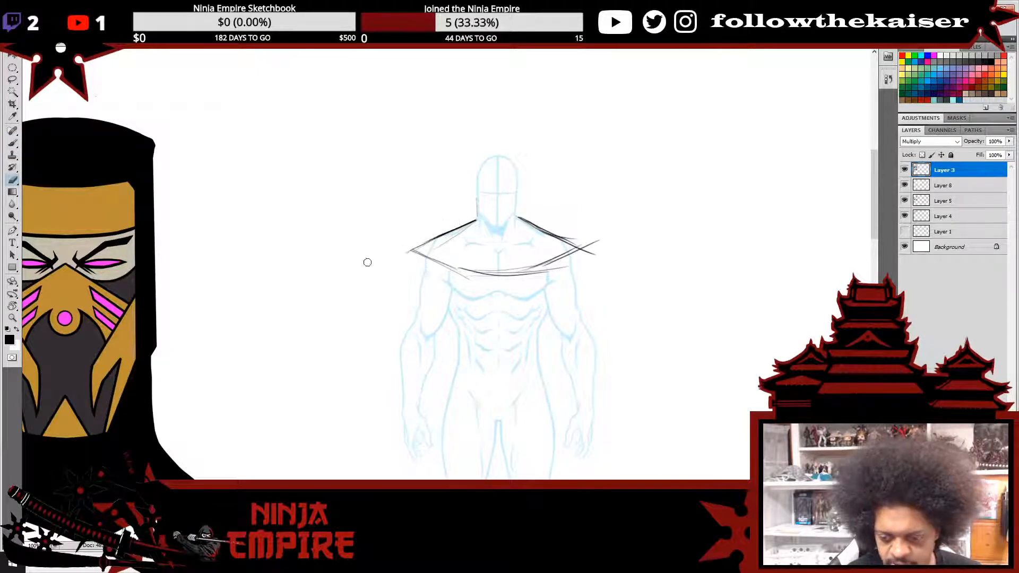
drag(579, 238, 629, 264)
key(b)
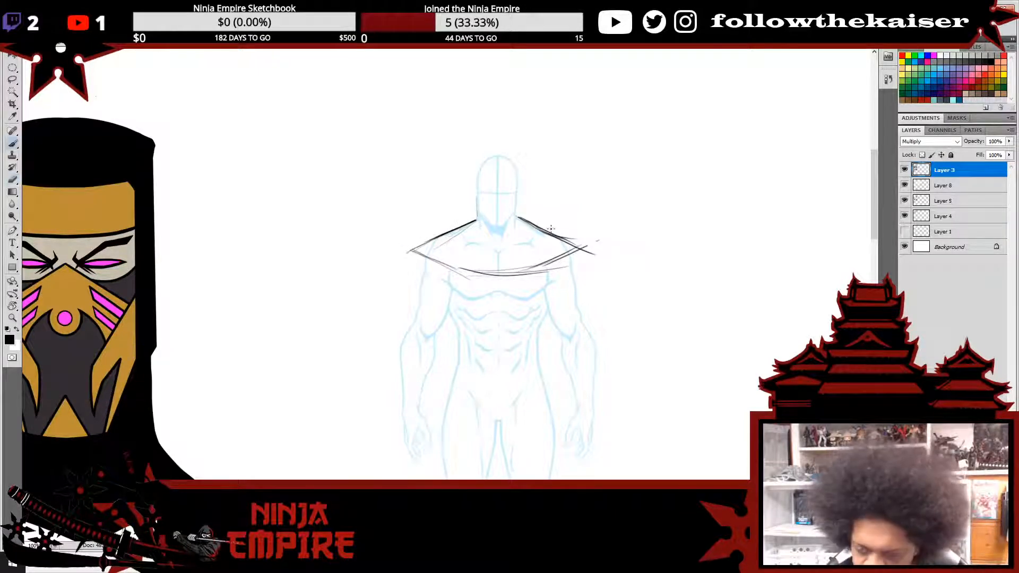
drag(541, 228, 588, 247)
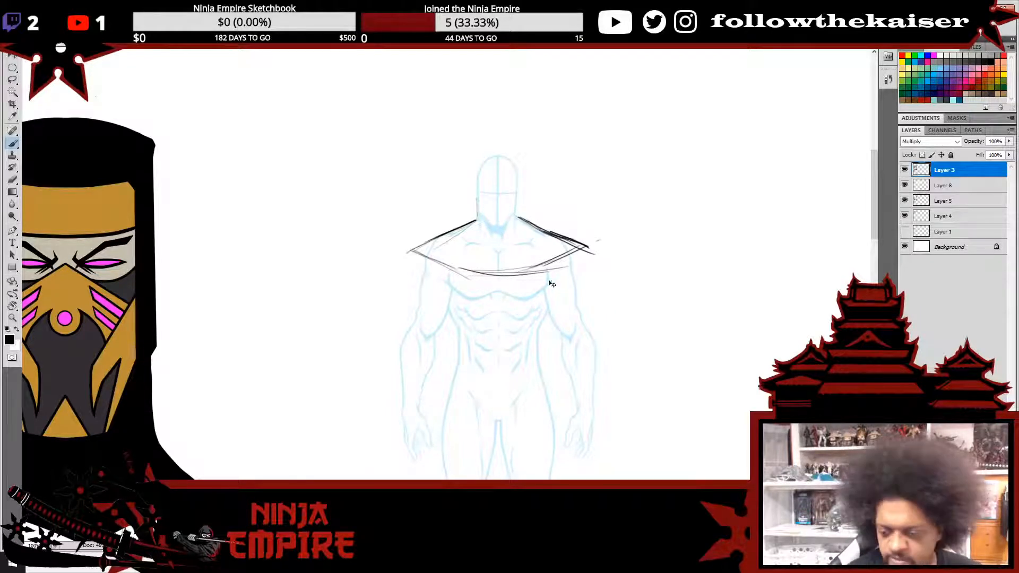
- Sketch the neck edge and the slanted and vertical fold lines on the left-hand side of the cowl
scroll(540, 293, down, 2)
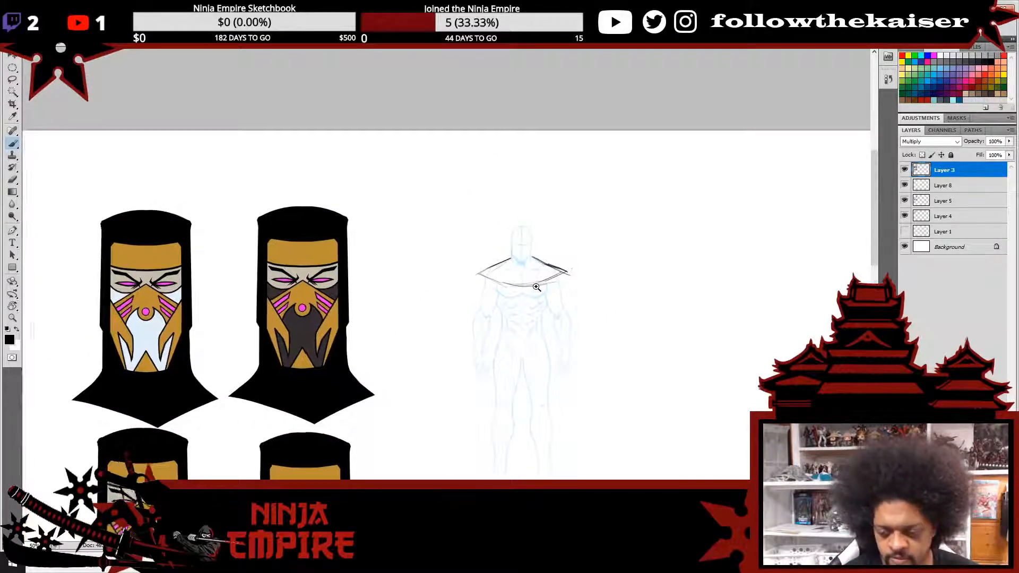
scroll(541, 284, up, 2)
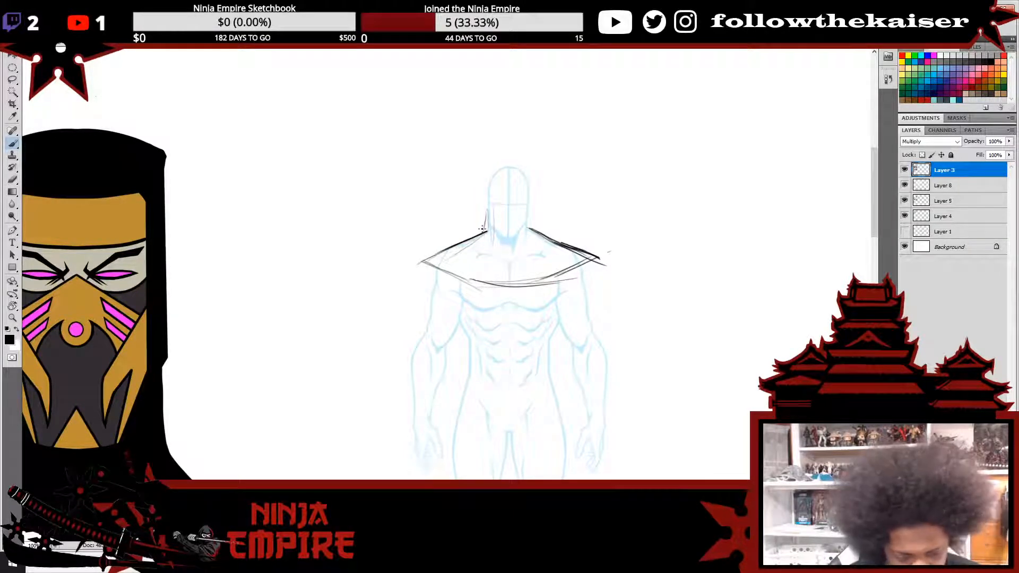
mouse_move(484, 229)
mouse_down()
mouse_move(461, 242)
mouse_move(480, 280)
mouse_up()
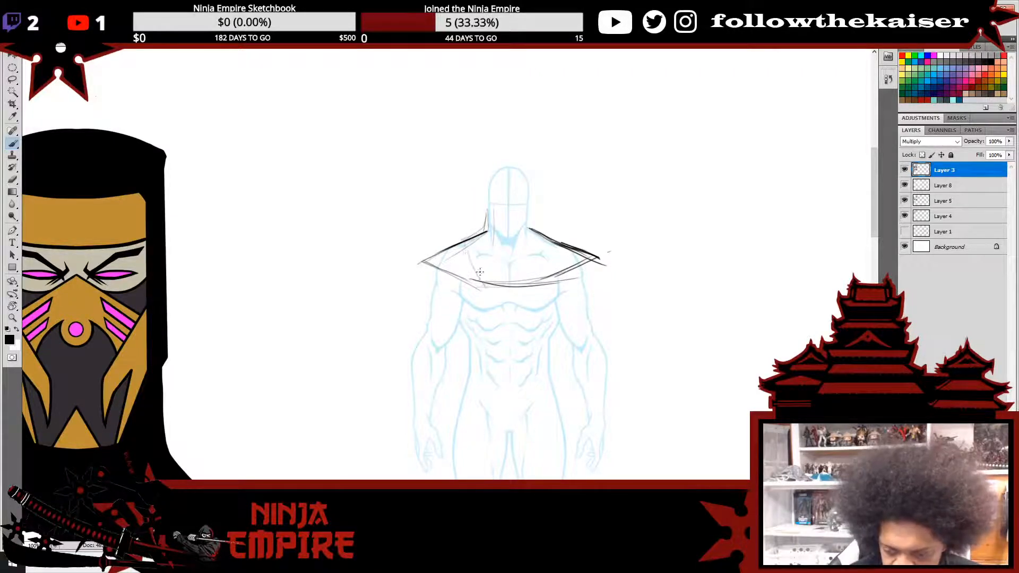
drag(461, 246, 489, 288)
drag(495, 240, 495, 292)
mouse_move(461, 248)
mouse_down()
mouse_move(483, 290)
mouse_move(481, 280)
mouse_move(494, 290)
mouse_move(493, 208)
mouse_move(457, 242)
mouse_move(486, 230)
mouse_up()
drag(487, 212, 484, 231)
- Sketch matching neck and fold lines on the cowl's right-hand side, add inner collar folds, and erase the excess lines over the chest
drag(524, 205, 522, 287)
drag(524, 223, 521, 291)
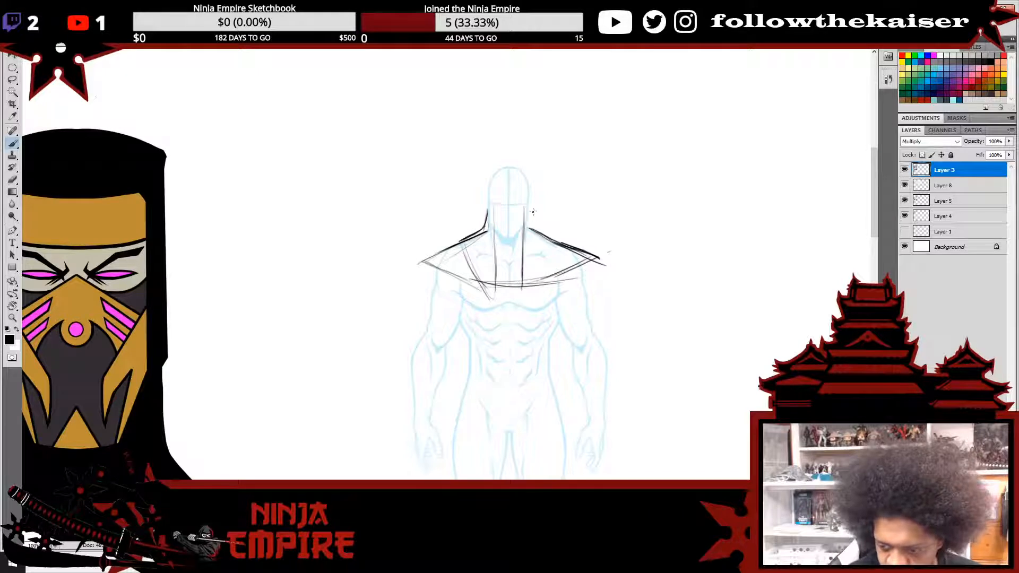
mouse_move(531, 204)
mouse_down()
mouse_move(530, 230)
mouse_move(552, 245)
mouse_move(523, 289)
mouse_up()
drag(549, 243, 526, 282)
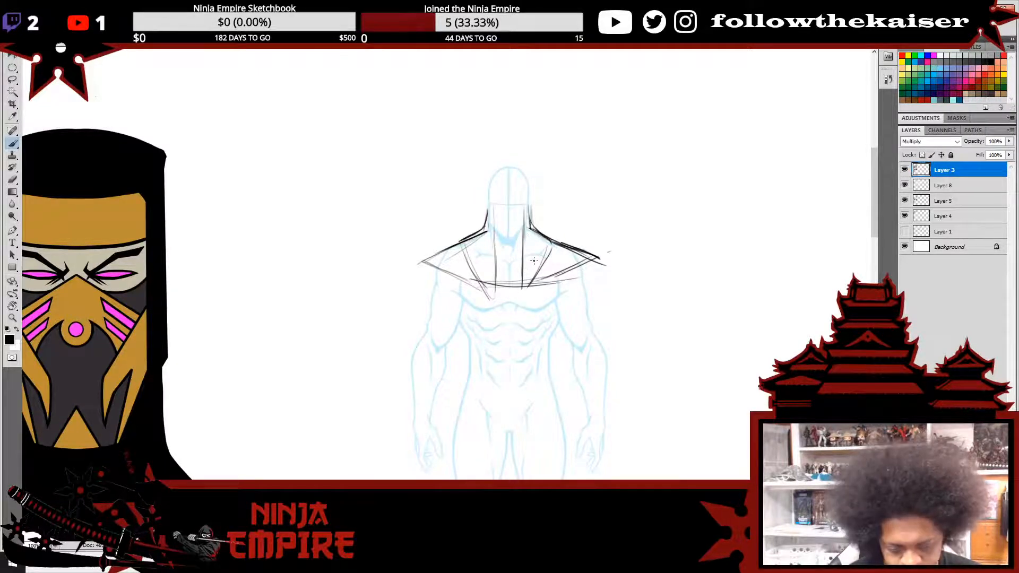
mouse_move(523, 244)
mouse_down()
mouse_move(530, 263)
mouse_move(554, 243)
mouse_move(535, 260)
mouse_up()
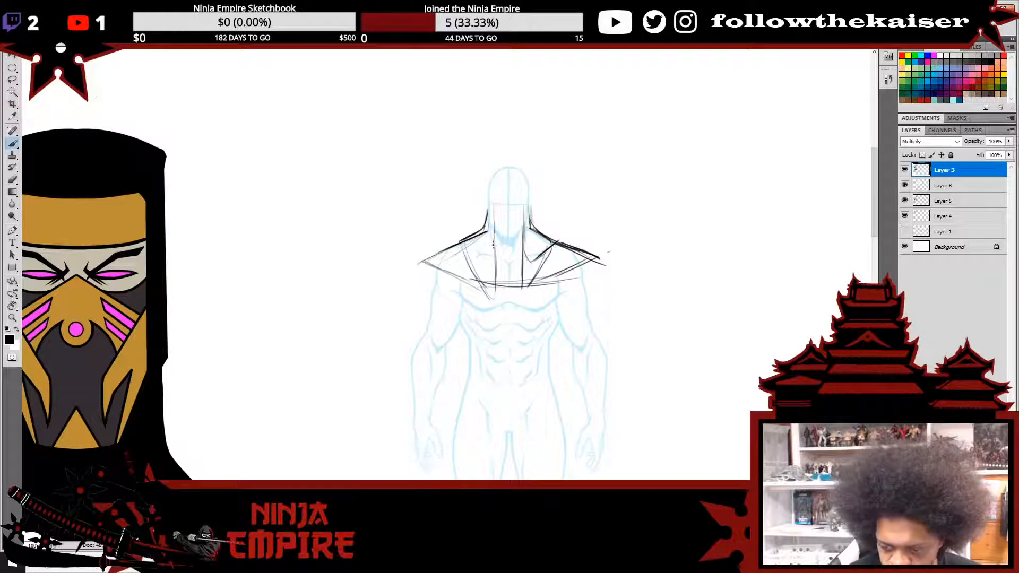
mouse_move(494, 234)
mouse_down()
mouse_move(483, 257)
mouse_move(456, 239)
mouse_move(503, 276)
mouse_move(490, 236)
mouse_move(480, 253)
mouse_move(462, 256)
mouse_move(485, 297)
mouse_move(497, 254)
mouse_move(519, 257)
mouse_move(534, 273)
mouse_up()
key(e)
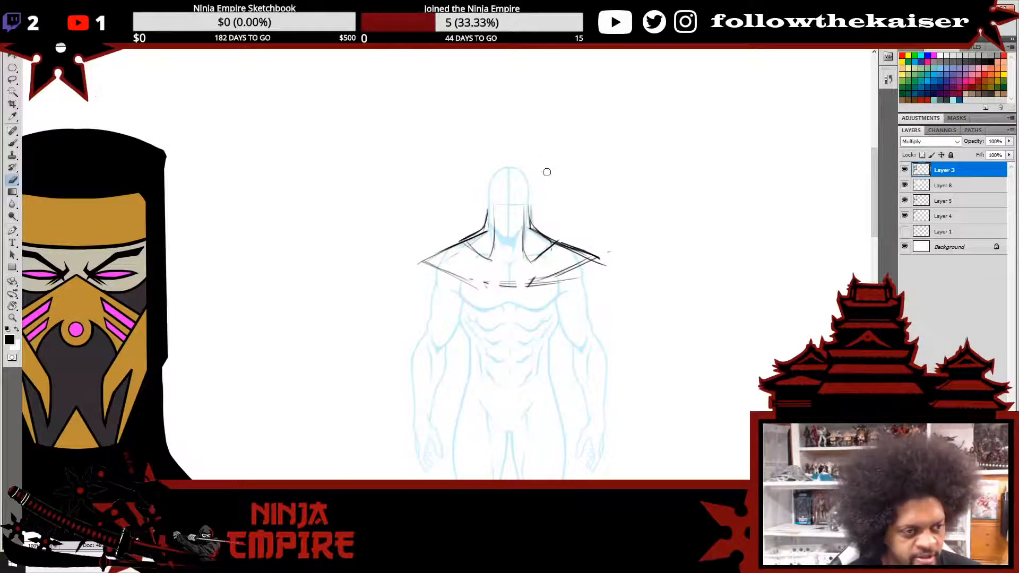
- Draw the hood around the head with its face opening, shade beneath the chin, and darken the left-hand collar fold
key(b)
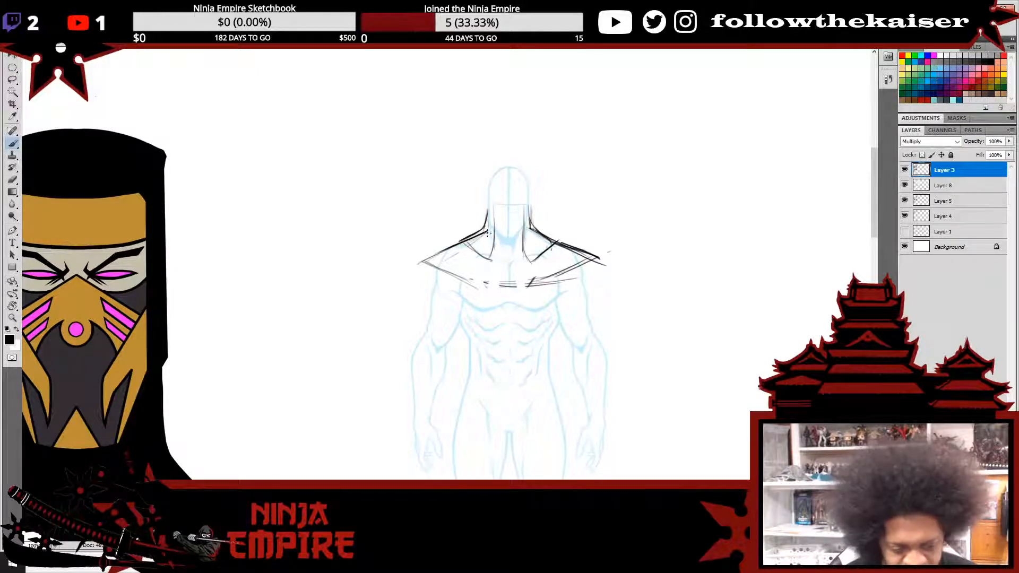
mouse_move(487, 212)
mouse_down()
mouse_move(497, 170)
mouse_move(513, 166)
mouse_move(528, 181)
mouse_move(529, 231)
mouse_up()
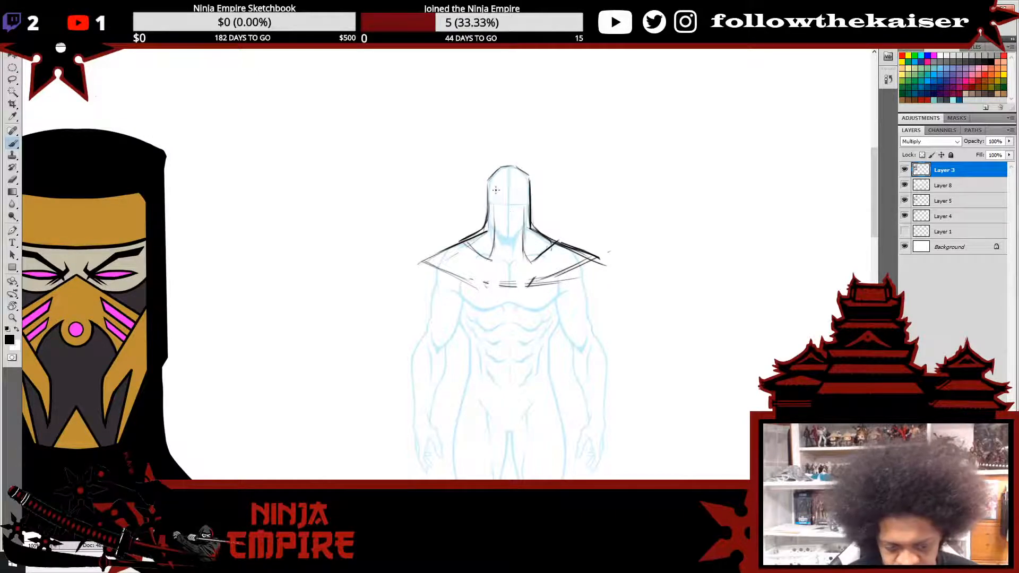
mouse_move(493, 191)
mouse_down()
mouse_move(495, 234)
mouse_move(507, 197)
mouse_move(529, 192)
mouse_move(522, 229)
mouse_move(495, 239)
mouse_move(516, 233)
mouse_move(511, 250)
mouse_up()
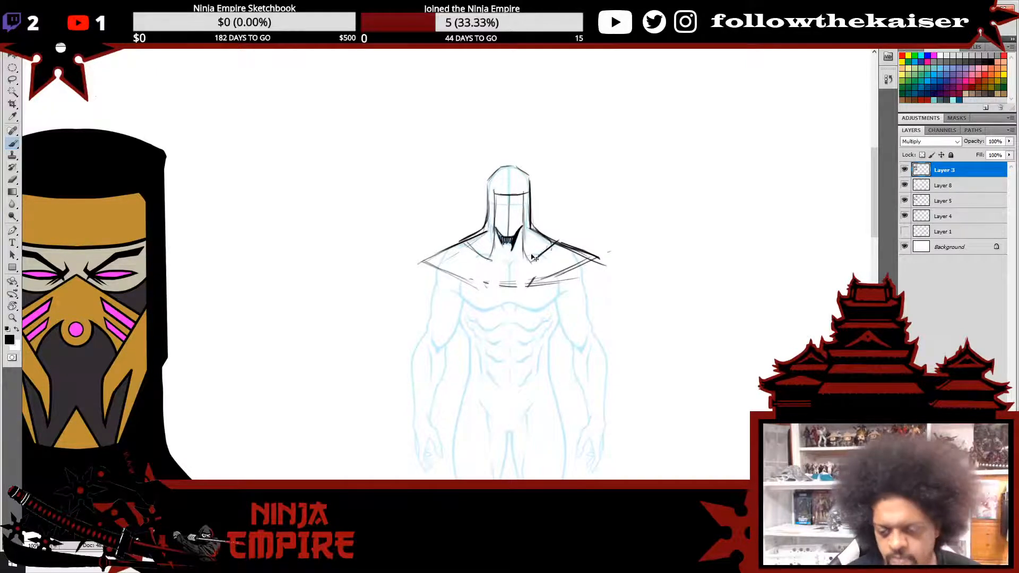
scroll(539, 261, down, 3)
scroll(538, 240, up, 2)
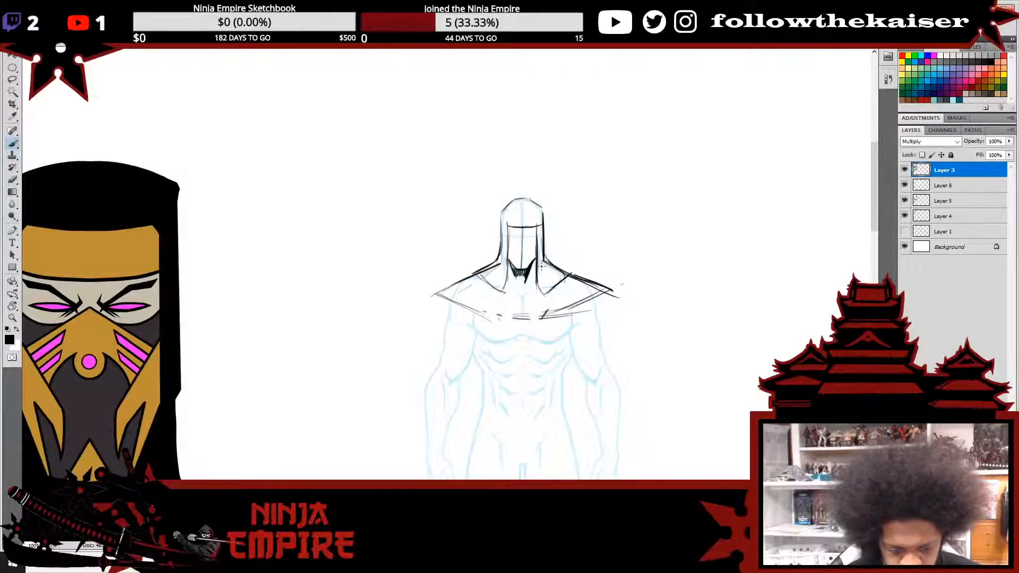
drag(478, 274, 501, 294)
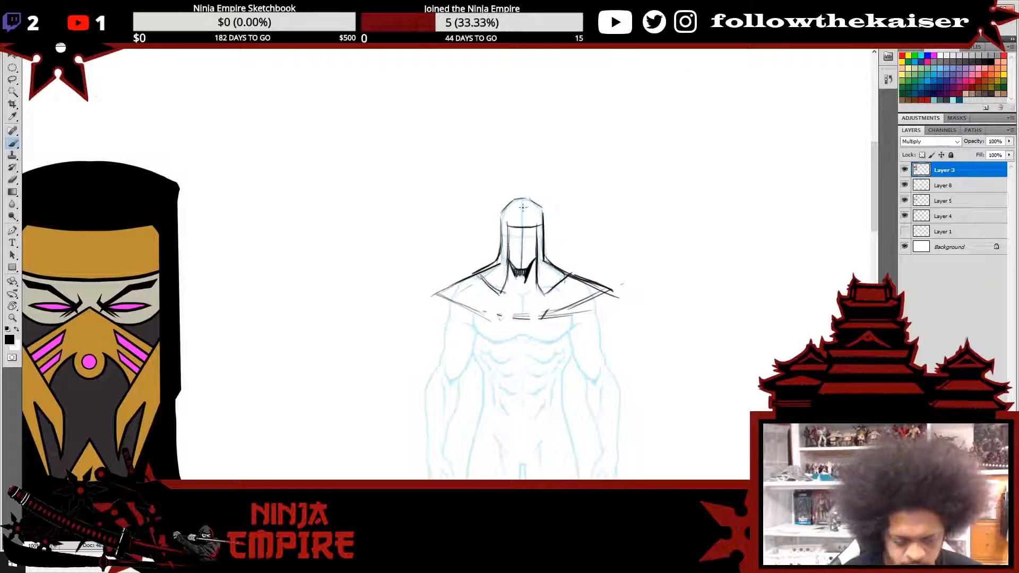
- Draw a center seam down the cowl, firm up its lower edge between the shoulder tips, and reinforce the left-hand collar fold
scroll(548, 289, down, 3)
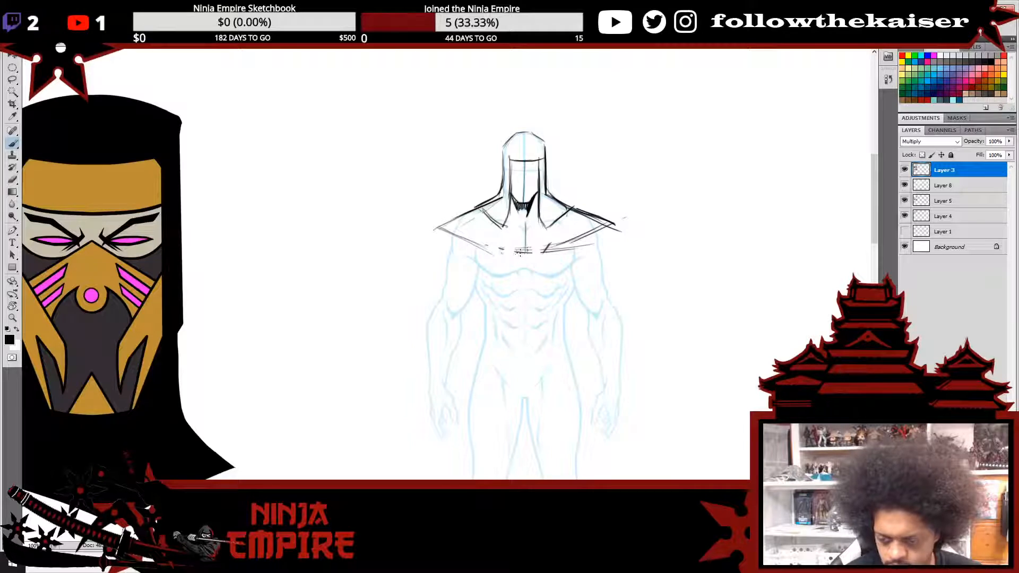
drag(522, 253, 526, 244)
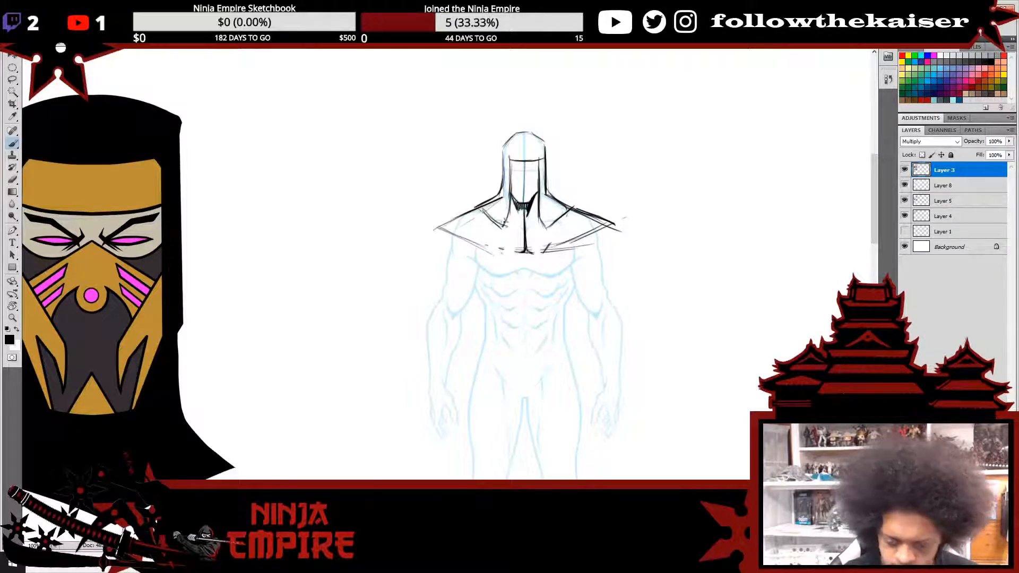
mouse_move(437, 228)
mouse_down()
mouse_move(502, 250)
mouse_move(489, 252)
mouse_move(569, 218)
mouse_move(541, 251)
mouse_move(624, 225)
mouse_up()
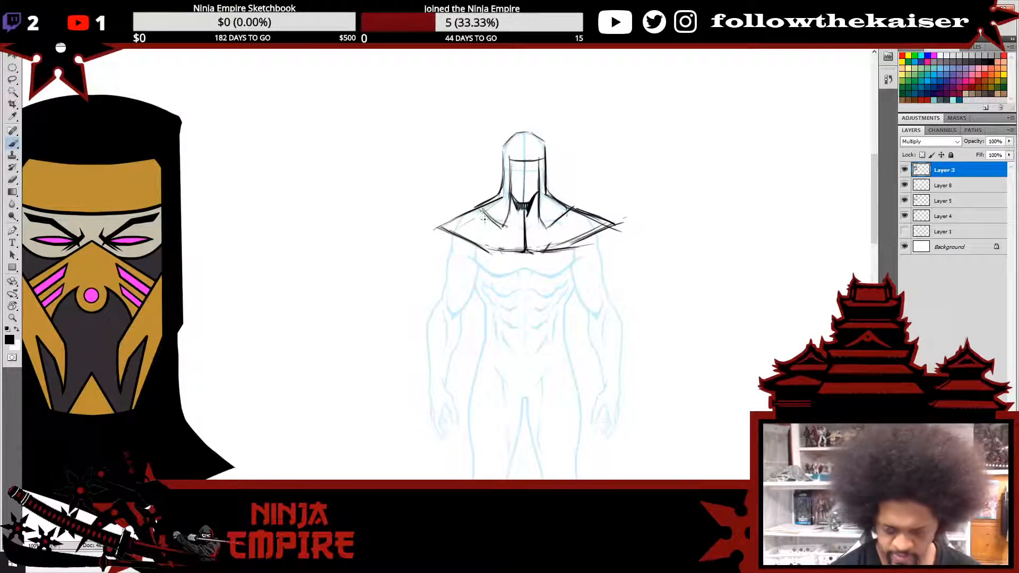
drag(478, 209, 503, 223)
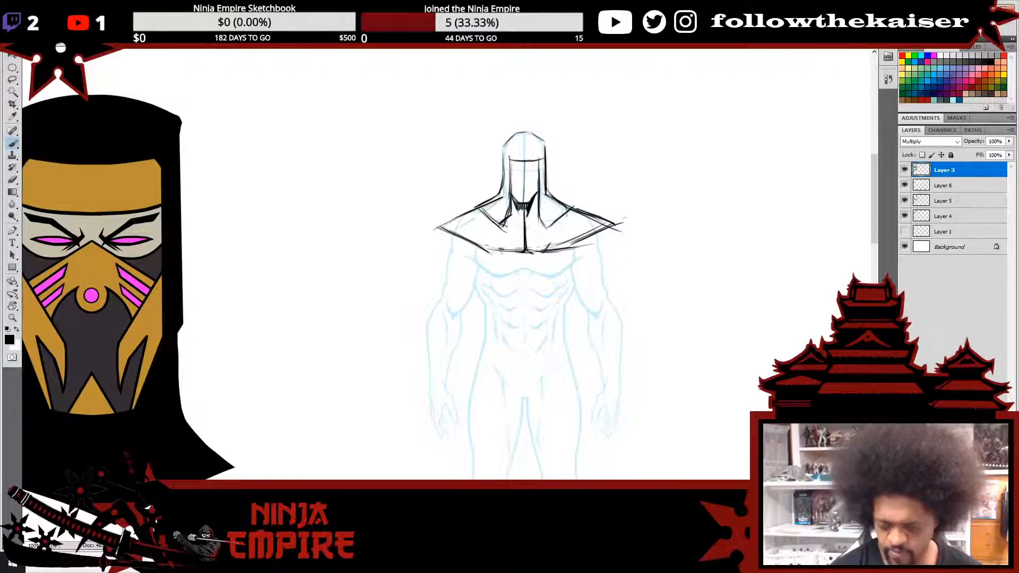
- Sketch the tunic below the cowl with side edges, a waist sash across the abdomen, and two vertical lines down the chest
scroll(582, 224, down, 2)
scroll(574, 281, down, 2)
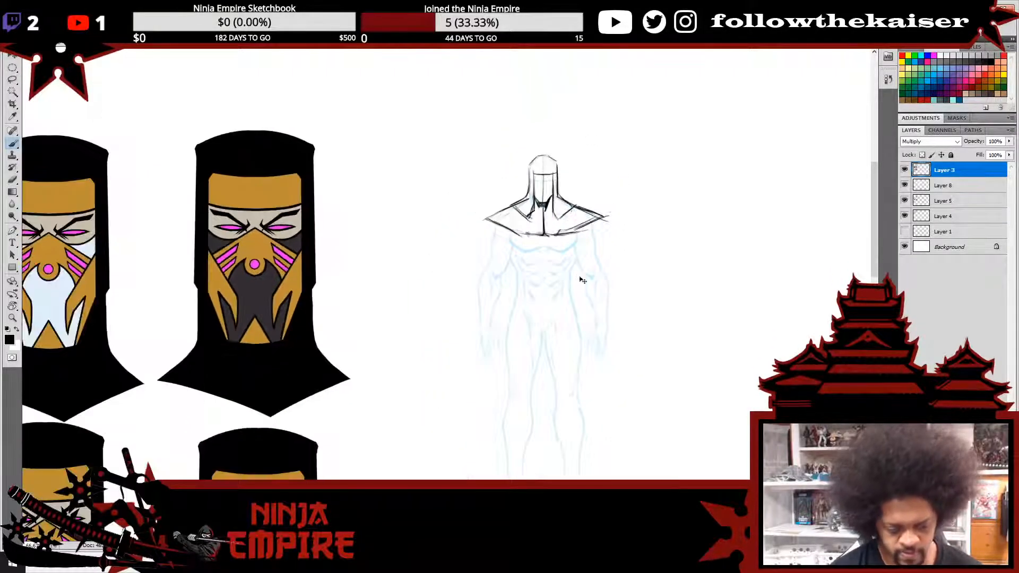
scroll(554, 260, down, 1)
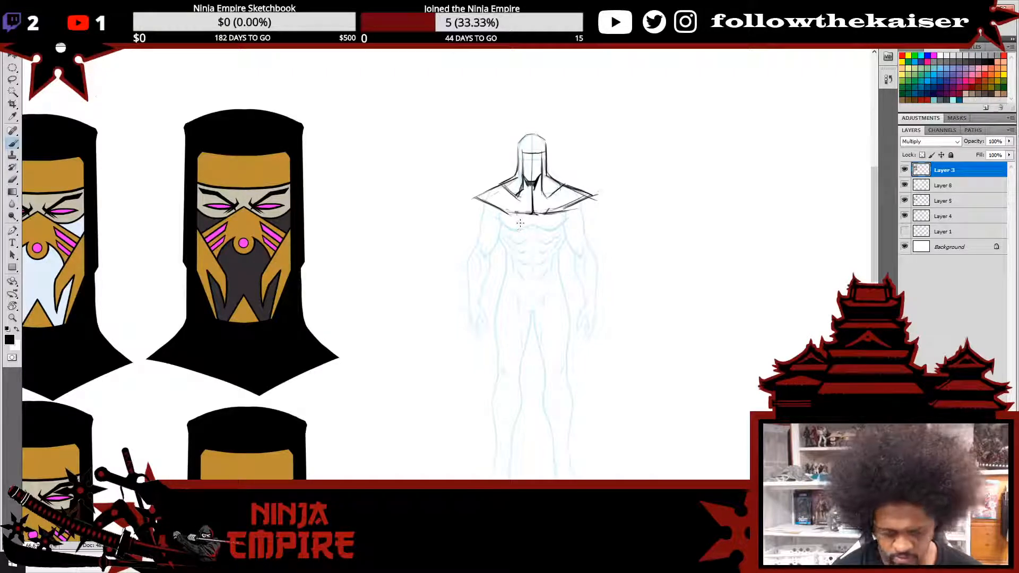
mouse_move(521, 249)
mouse_down()
mouse_move(521, 227)
mouse_move(500, 248)
mouse_up()
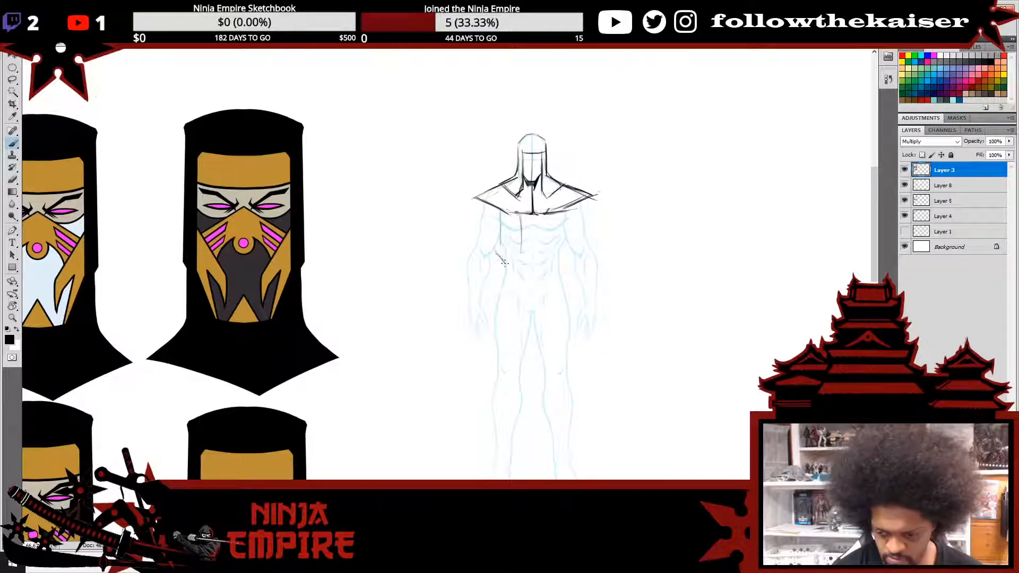
mouse_move(496, 248)
mouse_down()
mouse_move(505, 263)
mouse_move(562, 258)
mouse_move(568, 243)
mouse_up()
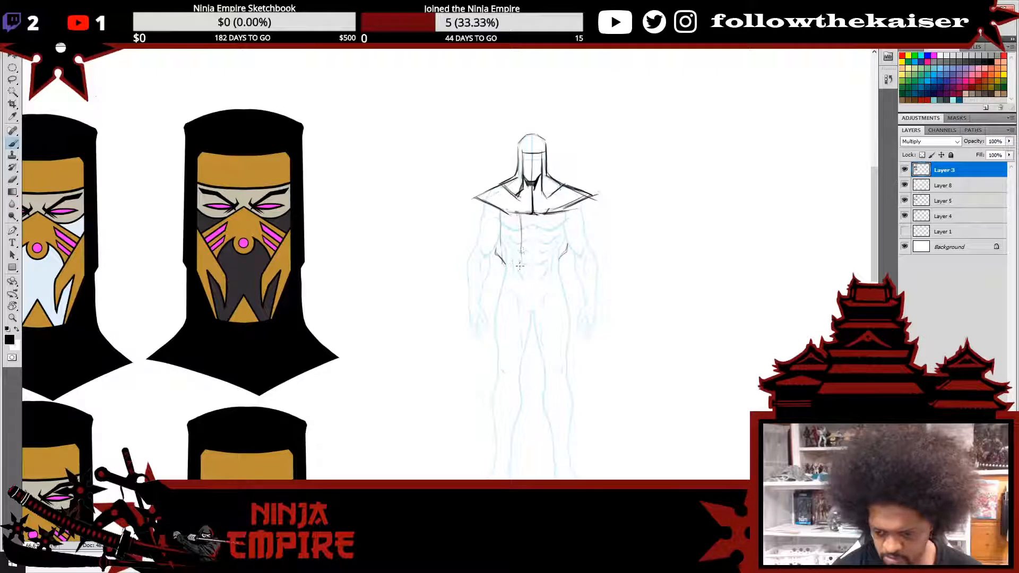
mouse_move(503, 265)
mouse_down()
mouse_move(566, 261)
mouse_move(513, 264)
mouse_move(508, 274)
mouse_move(545, 284)
mouse_move(562, 268)
mouse_move(505, 282)
mouse_up()
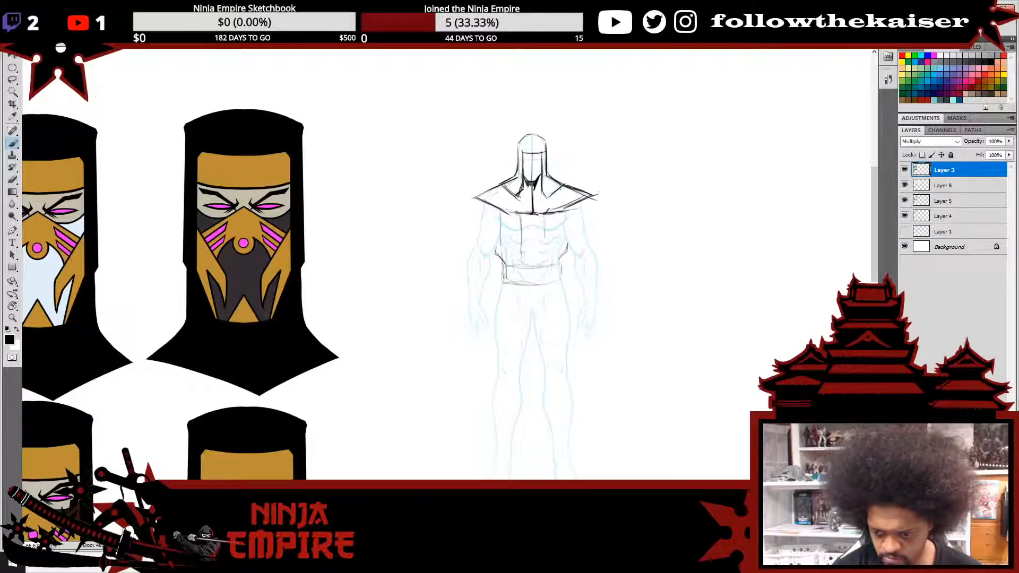
drag(543, 215, 545, 255)
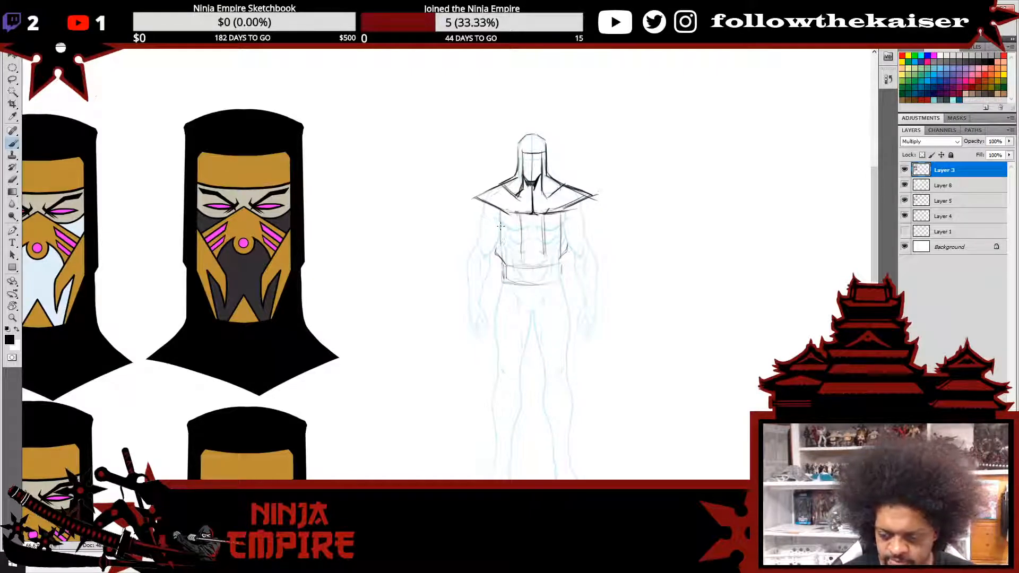
- Extend the tunic into two long front panels reaching the upper thighs with angled hems, and darken their vertical edges
mouse_move(502, 263)
mouse_down()
mouse_move(503, 332)
mouse_move(502, 315)
mouse_move(519, 331)
mouse_up()
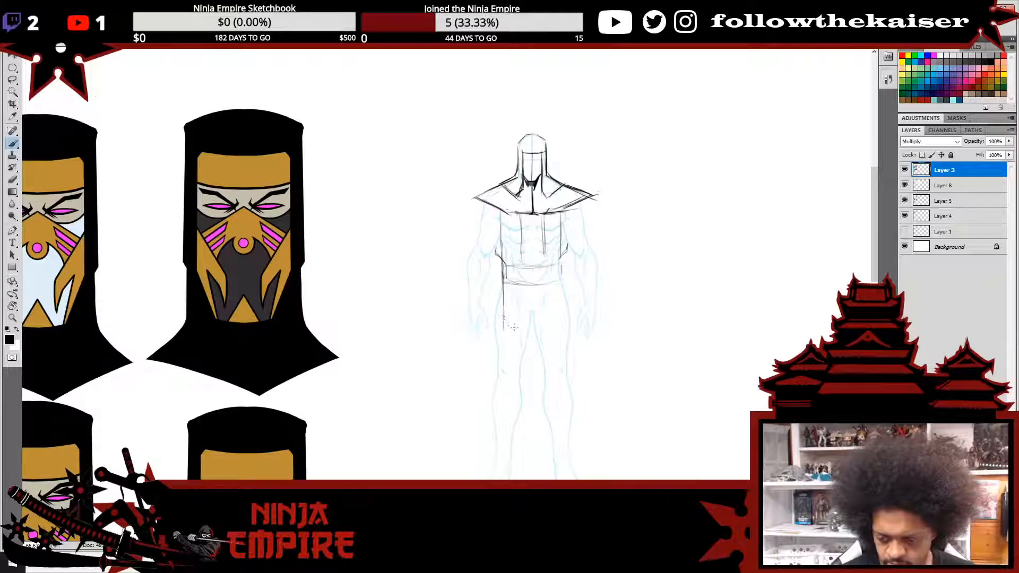
drag(523, 215, 523, 310)
drag(523, 254, 523, 326)
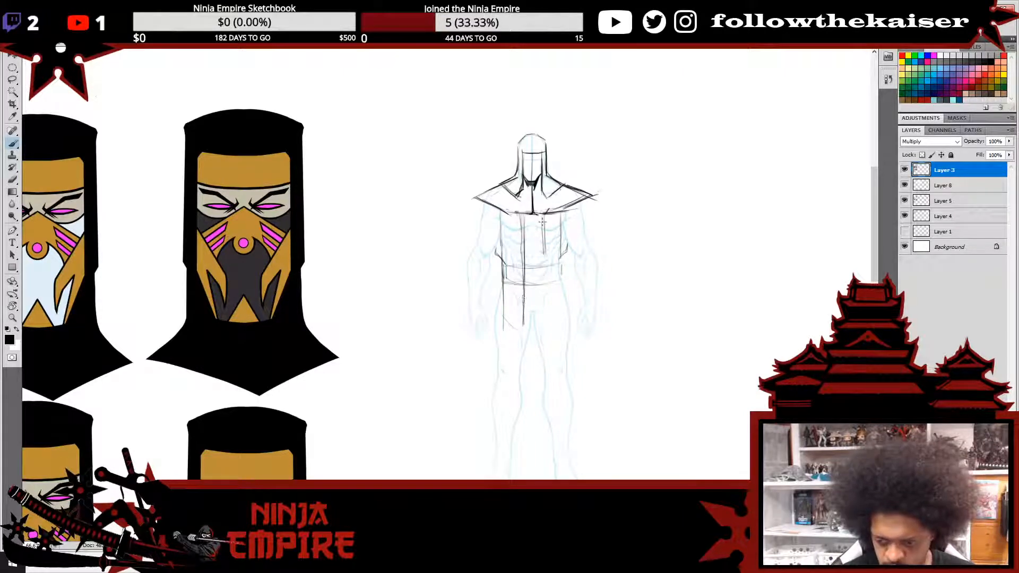
drag(542, 226, 543, 315)
drag(543, 249, 543, 328)
drag(562, 215, 560, 288)
drag(560, 242, 560, 320)
mouse_move(561, 260)
mouse_down()
mouse_move(562, 314)
mouse_move(546, 328)
mouse_move(541, 303)
mouse_move(546, 327)
mouse_move(556, 318)
mouse_move(504, 314)
mouse_move(518, 331)
mouse_up()
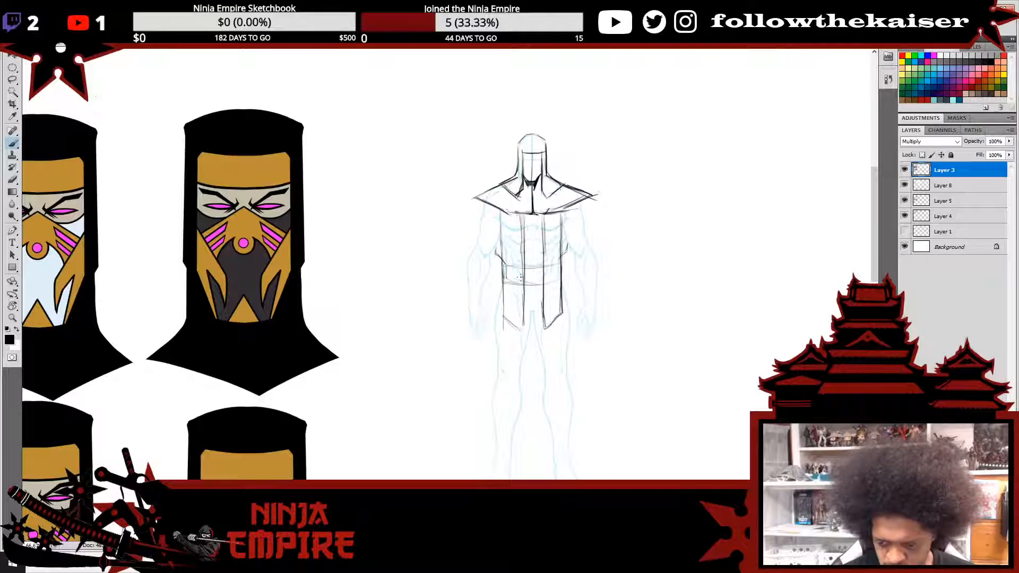
mouse_move(523, 211)
mouse_down()
mouse_move(523, 297)
mouse_move(546, 297)
mouse_up()
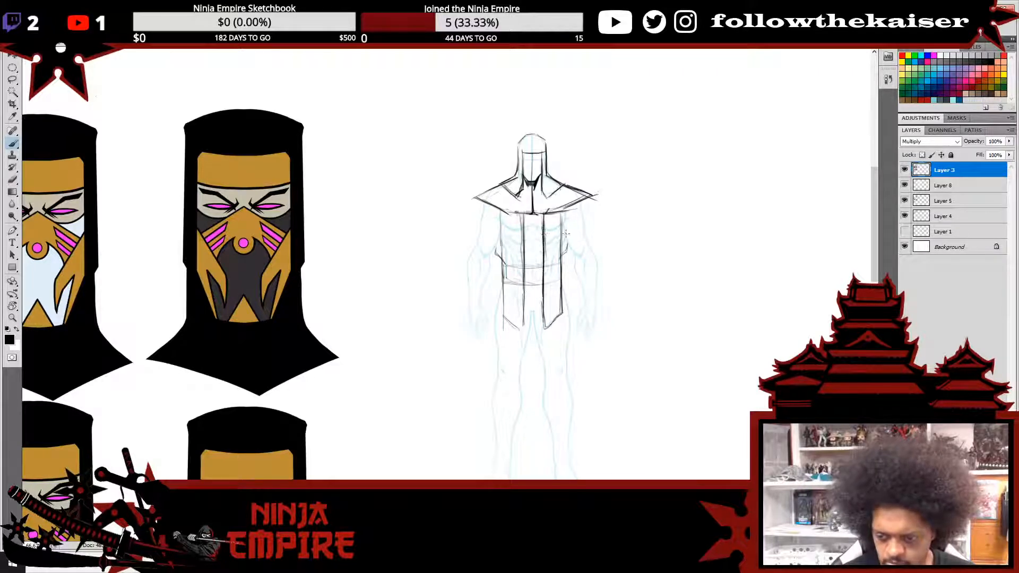
drag(563, 212, 561, 323)
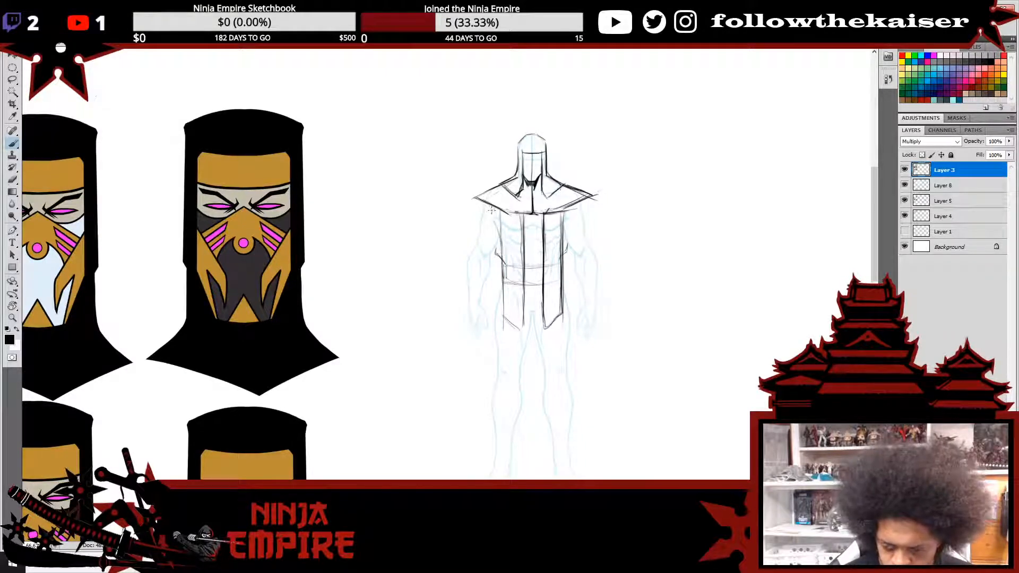
- Sketch slanted armhole lines from both shoulder tips of the cowl down to the sides of the tunic
drag(489, 200, 500, 232)
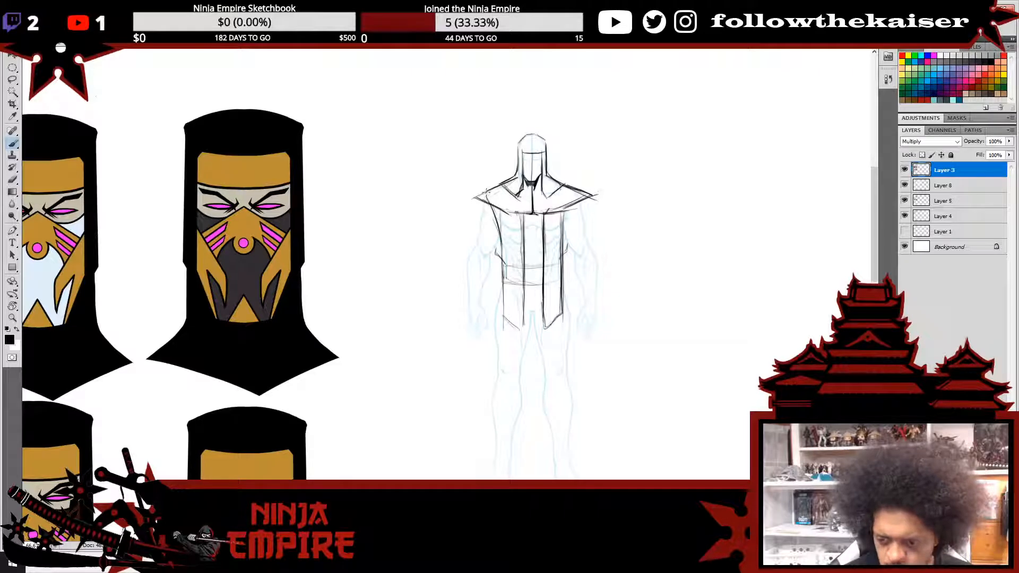
drag(484, 195, 498, 220)
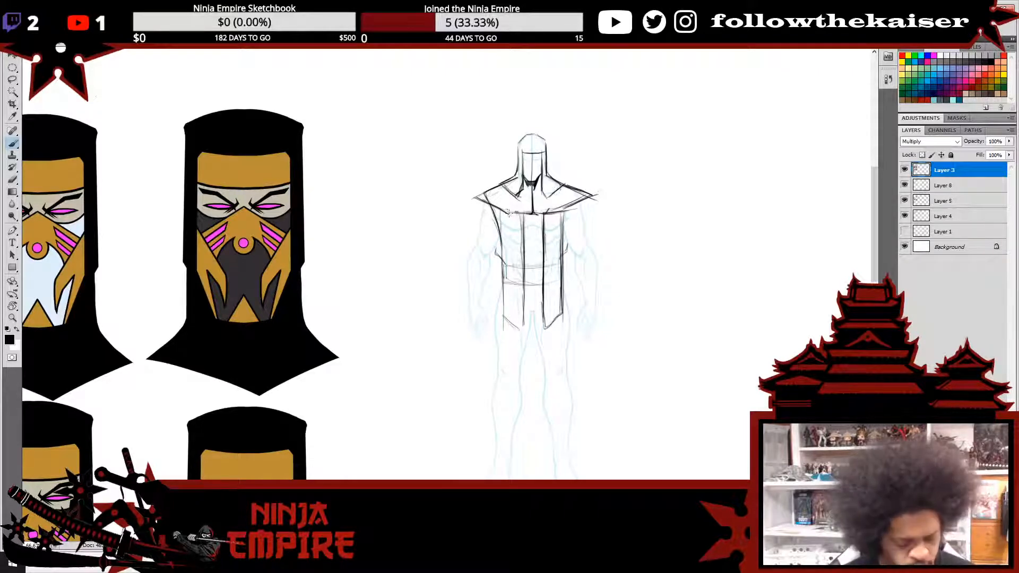
mouse_move(572, 198)
mouse_down()
mouse_move(562, 230)
mouse_move(566, 211)
mouse_up()
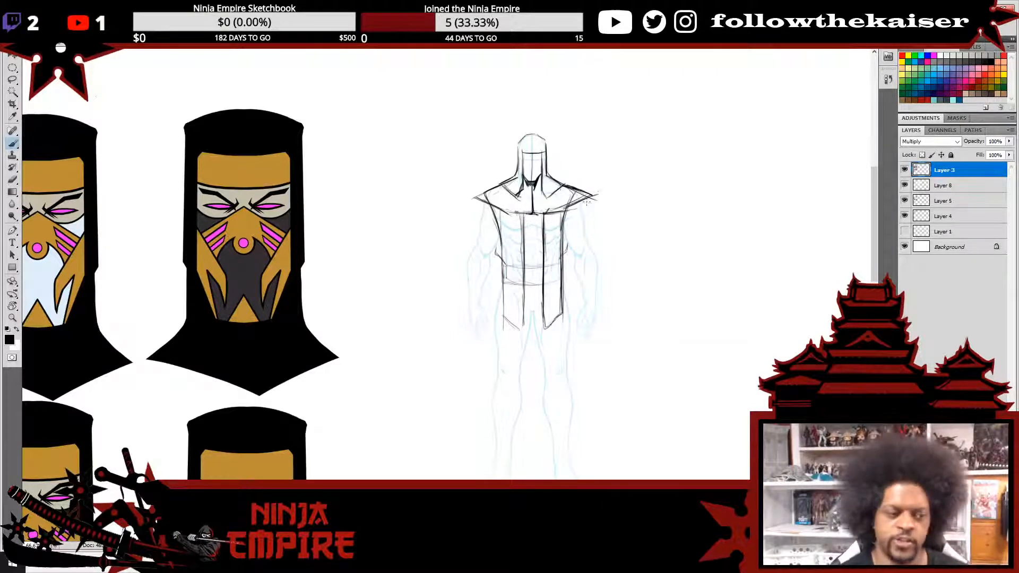
- Erase the cowl's lower edge and center seam across the chest, and trim its pointed tips beyond both shoulders
scroll(546, 249, down, 1)
scroll(550, 252, up, 2)
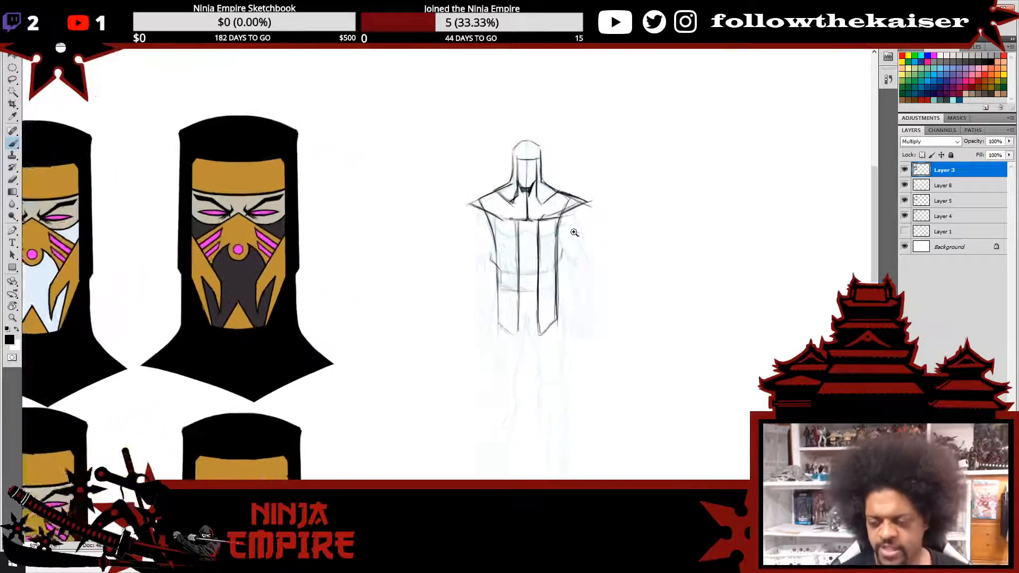
drag(549, 251, 545, 213)
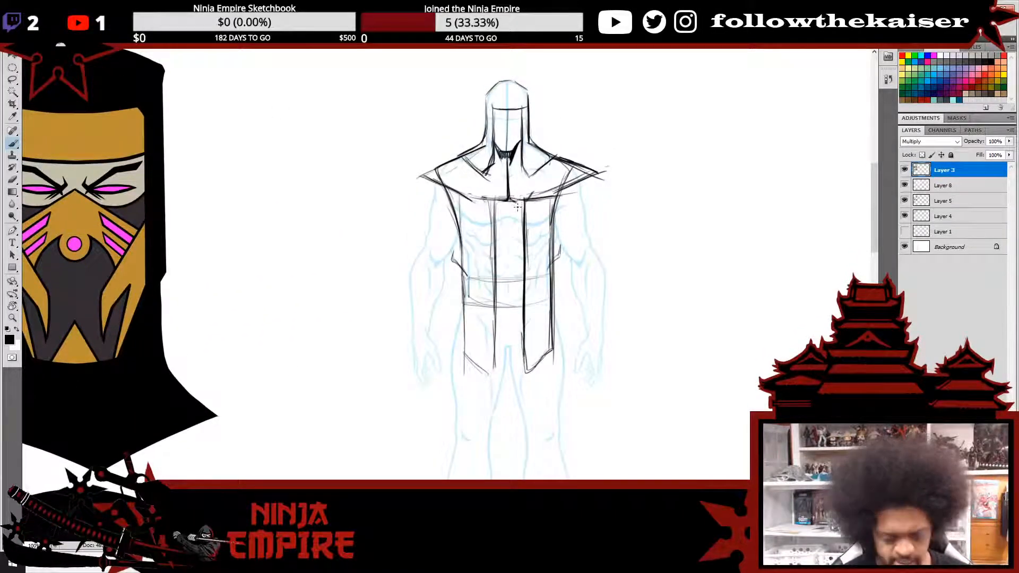
key(e)
mouse_move(511, 204)
mouse_down()
mouse_move(507, 185)
mouse_move(500, 198)
mouse_move(514, 209)
mouse_move(518, 203)
mouse_move(457, 189)
mouse_move(463, 205)
mouse_up()
mouse_move(530, 187)
mouse_down()
mouse_move(536, 208)
mouse_move(573, 171)
mouse_move(555, 185)
mouse_move(539, 233)
mouse_move(559, 173)
mouse_up()
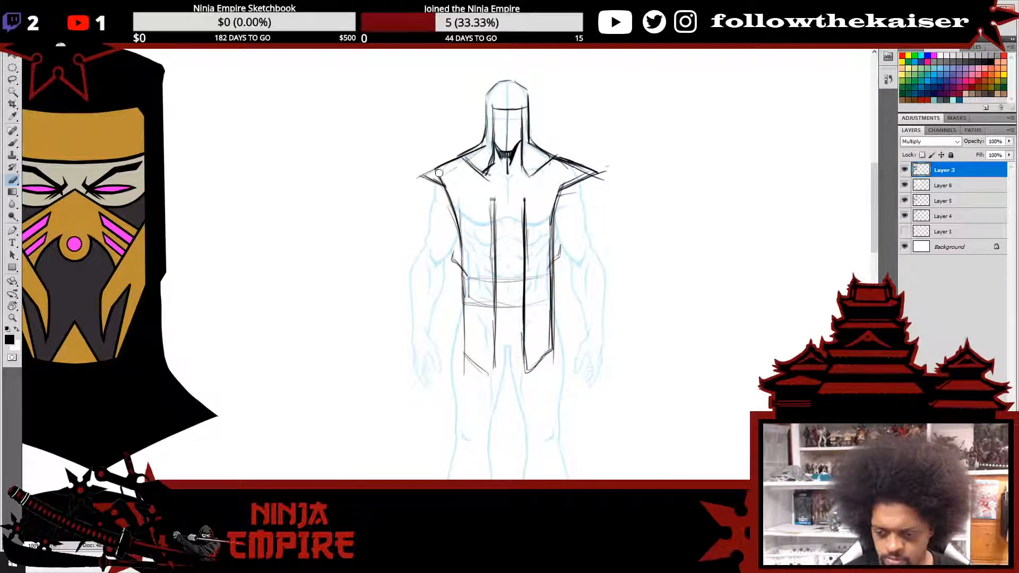
key(ctrl+alt+z)
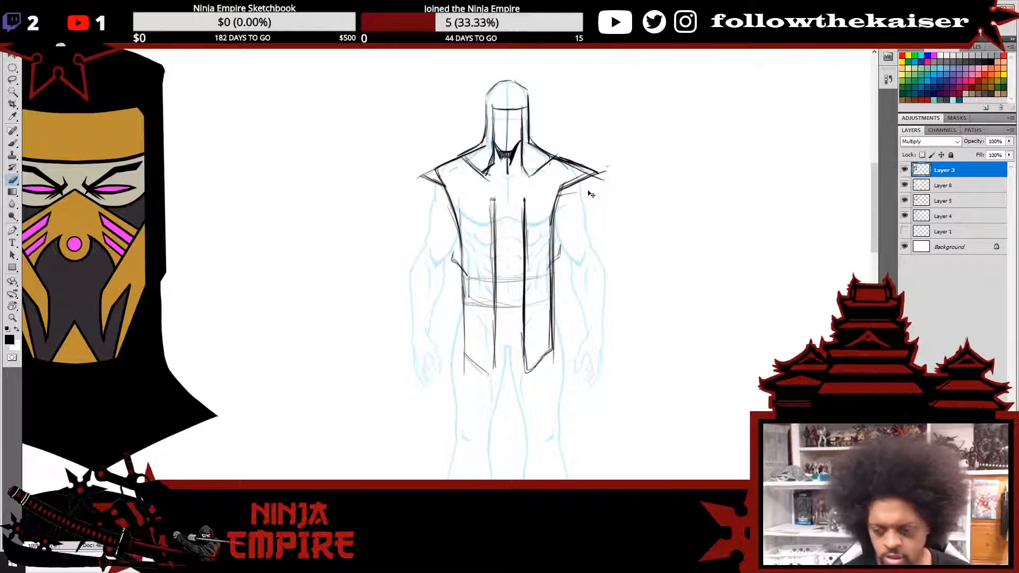
key(ctrl+alt+z)
drag(591, 167, 562, 193)
drag(429, 183, 430, 184)
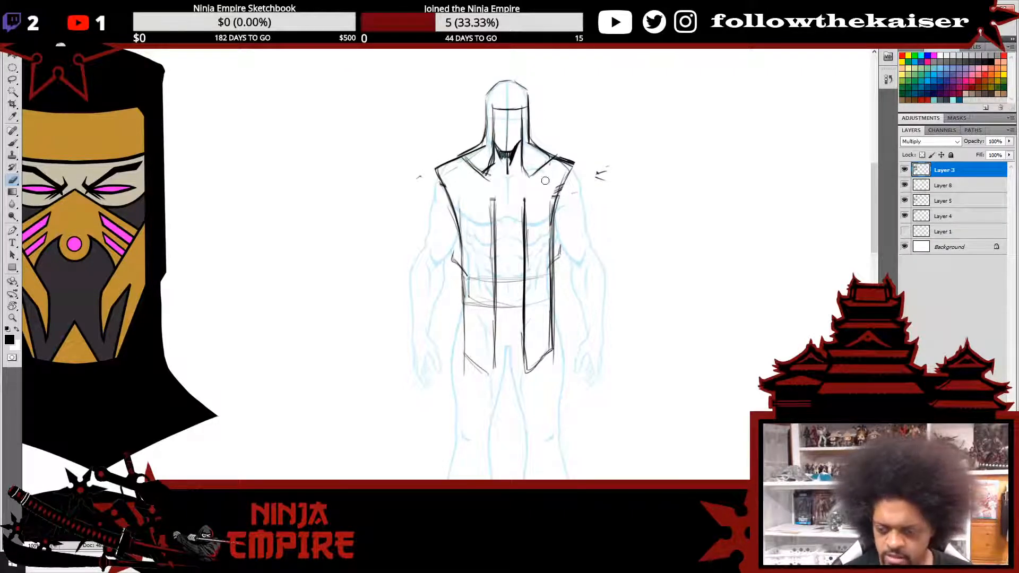
- Redraw the shoulder corners and upper armhole edges on both sides of the sleeveless vest
key(b)
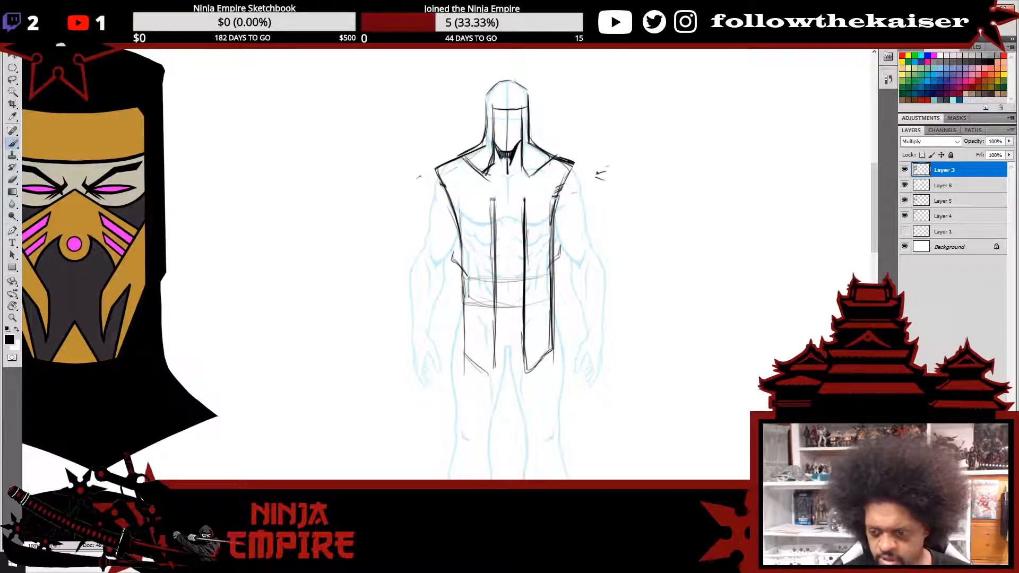
drag(557, 196, 576, 174)
drag(571, 181, 575, 163)
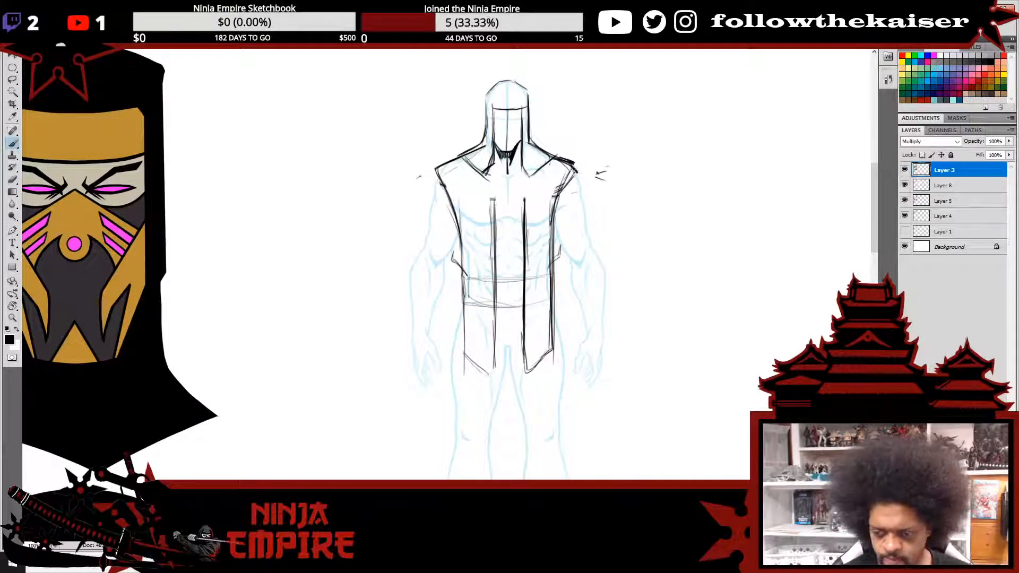
drag(435, 169, 448, 195)
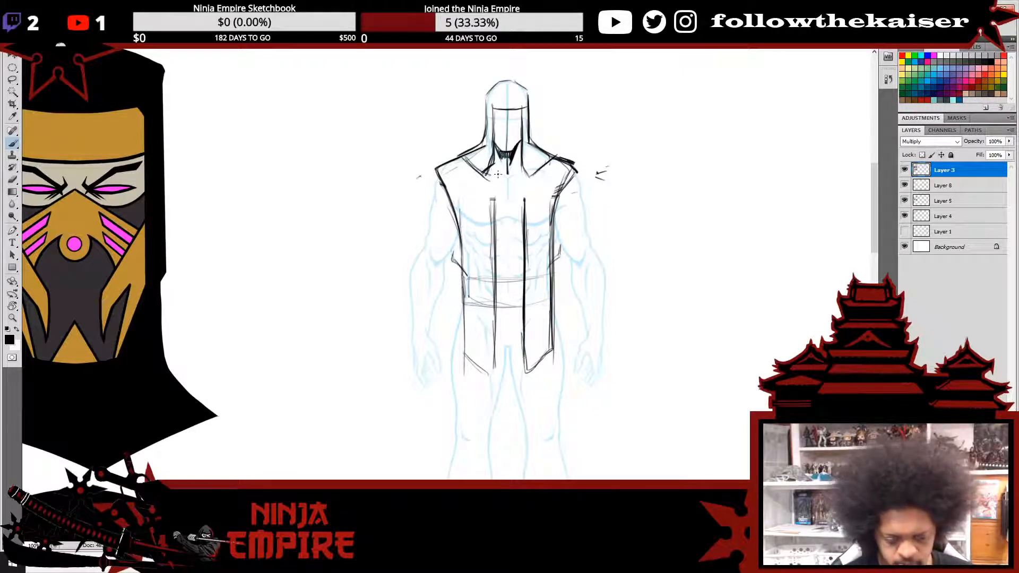
- Extend the vest's inner front edges up to the collar, and darken the inner and outer edges of the right-hand panel
drag(487, 169, 493, 217)
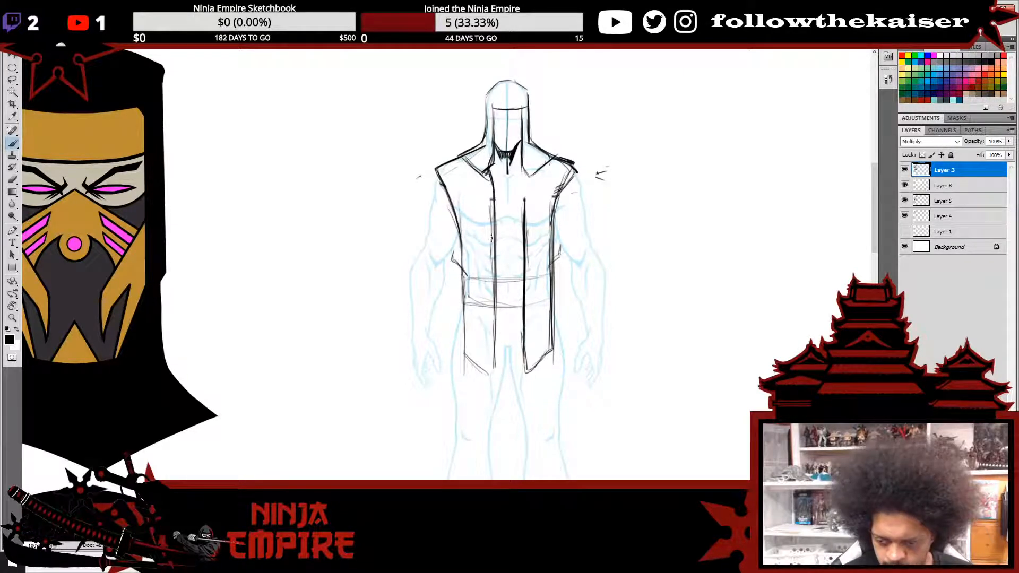
drag(523, 167, 526, 225)
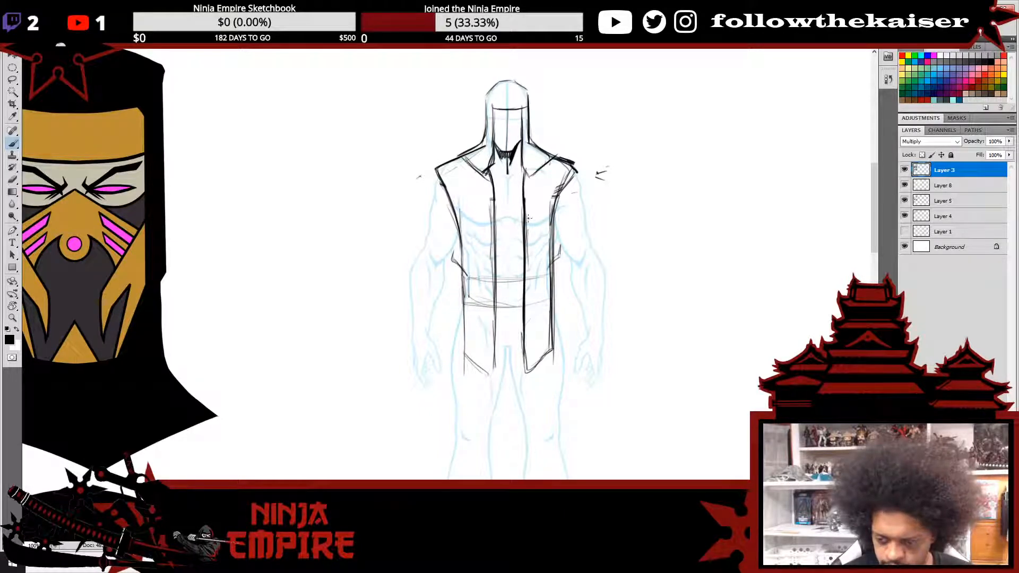
drag(520, 164, 523, 251)
drag(520, 202, 523, 306)
drag(557, 194, 554, 264)
drag(556, 220, 552, 347)
drag(554, 255, 552, 285)
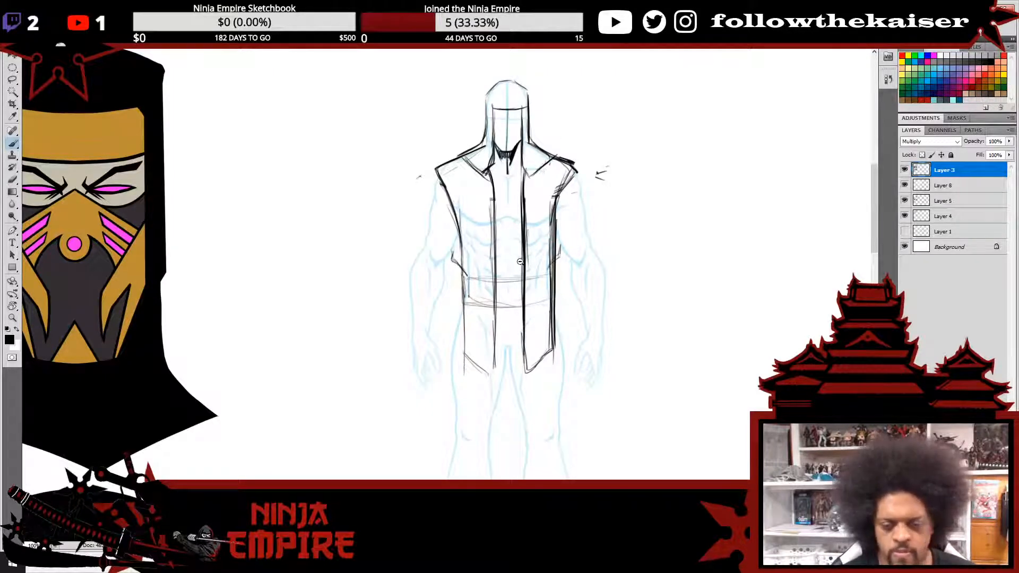
- Reinforce the angled hems at the lower ends of both front panels
scroll(525, 257, down, 3)
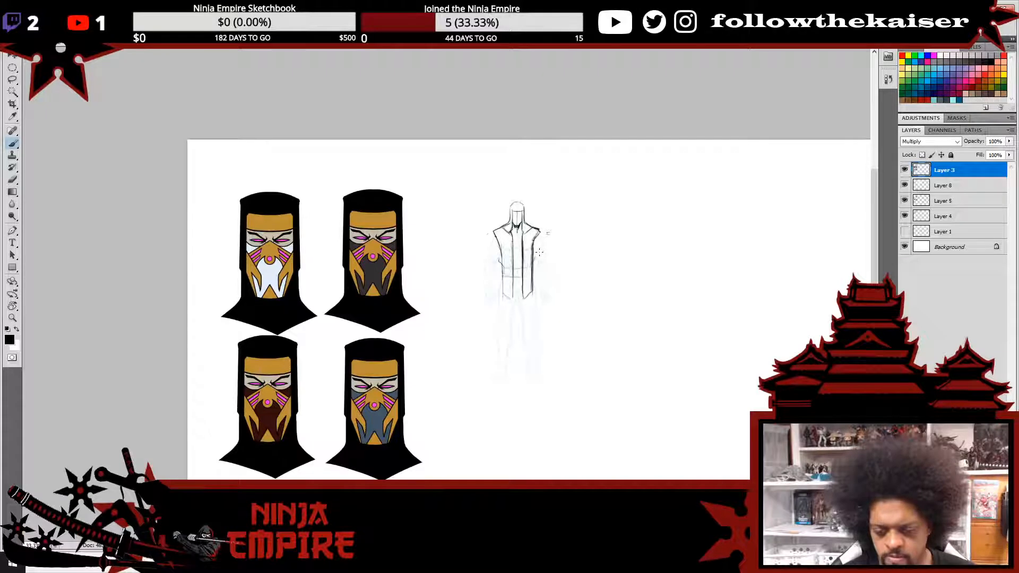
scroll(528, 252, up, 3)
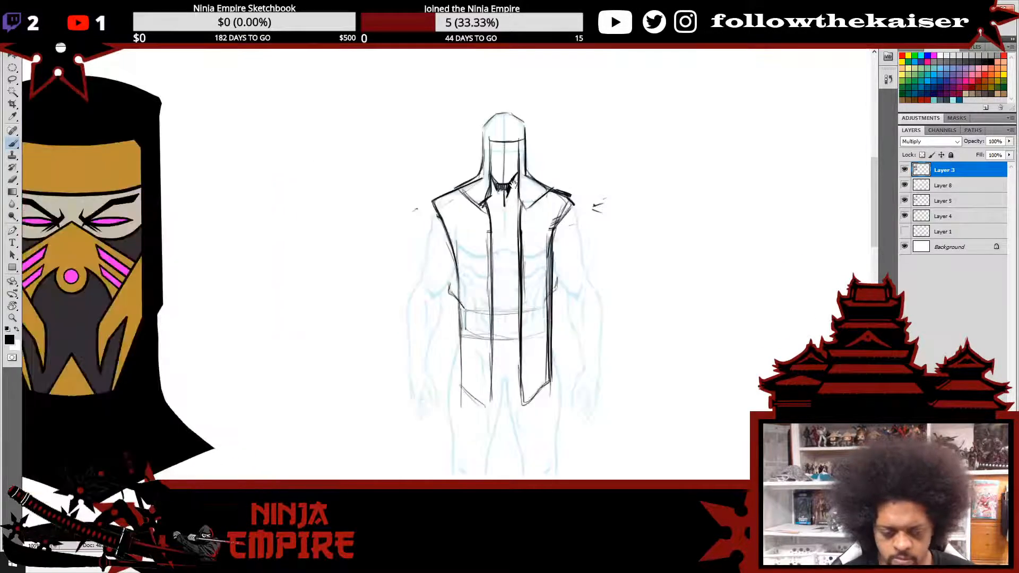
scroll(513, 183, down, 3)
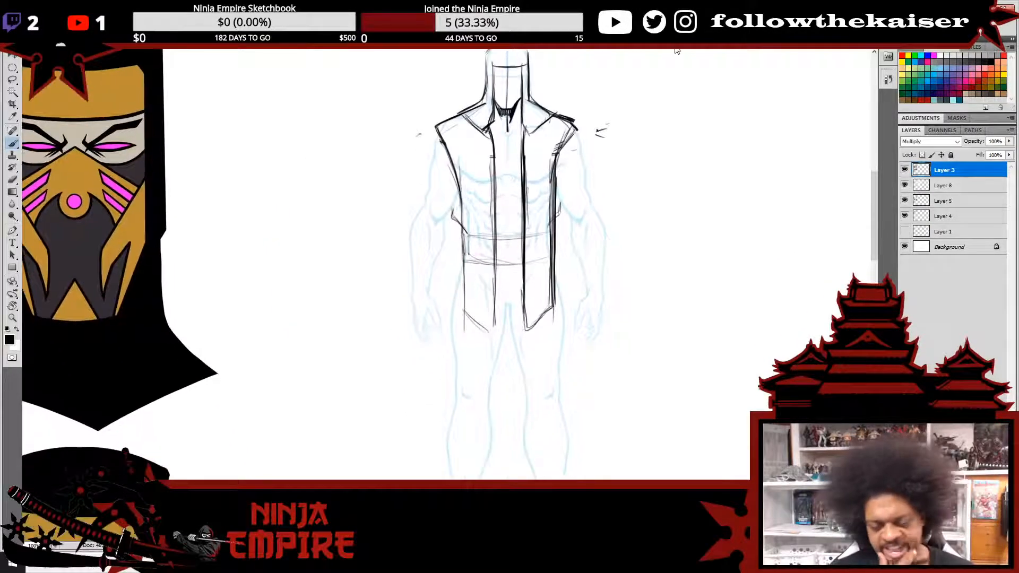
drag(528, 280, 542, 183)
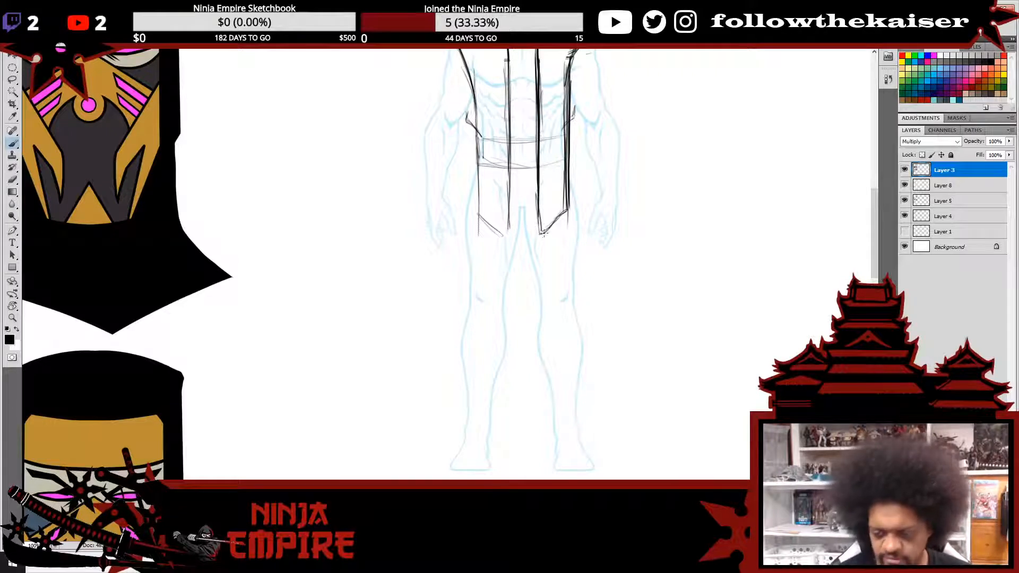
drag(541, 233, 572, 211)
drag(479, 214, 507, 235)
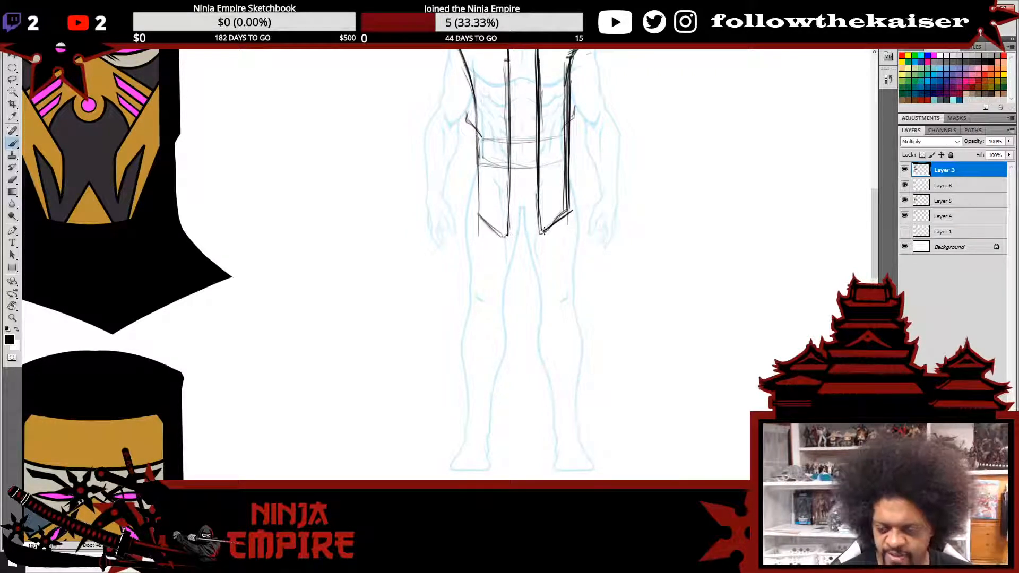
- Sketch pointed coattail flaps behind the front panels at the outer side of each thigh, and add a short line near the crotch
alt+click(516, 257)
alt+click(529, 253)
ctrl+click(523, 240)
ctrl+click(524, 241)
scroll(524, 240, up, 3)
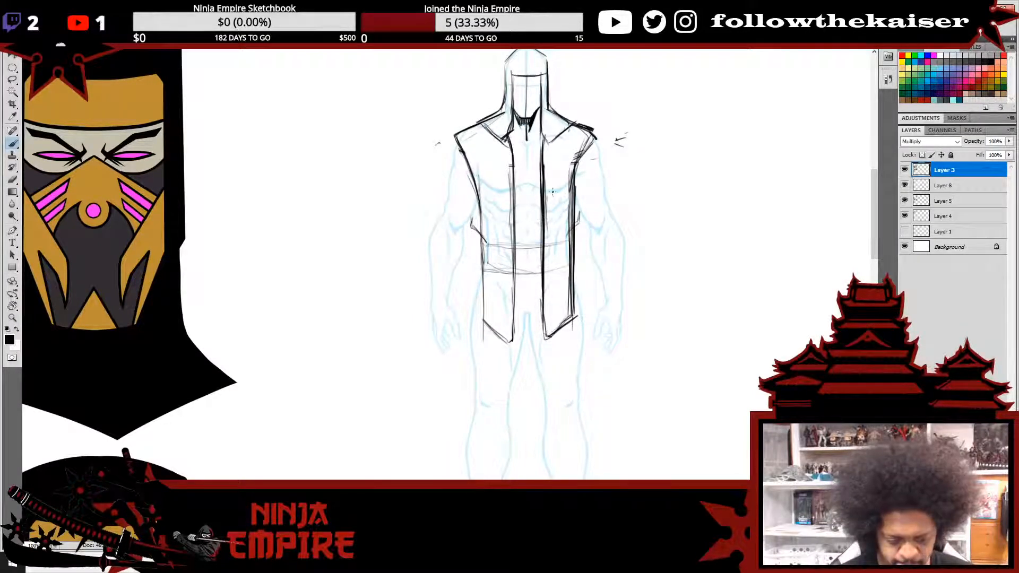
scroll(534, 238, down, 3)
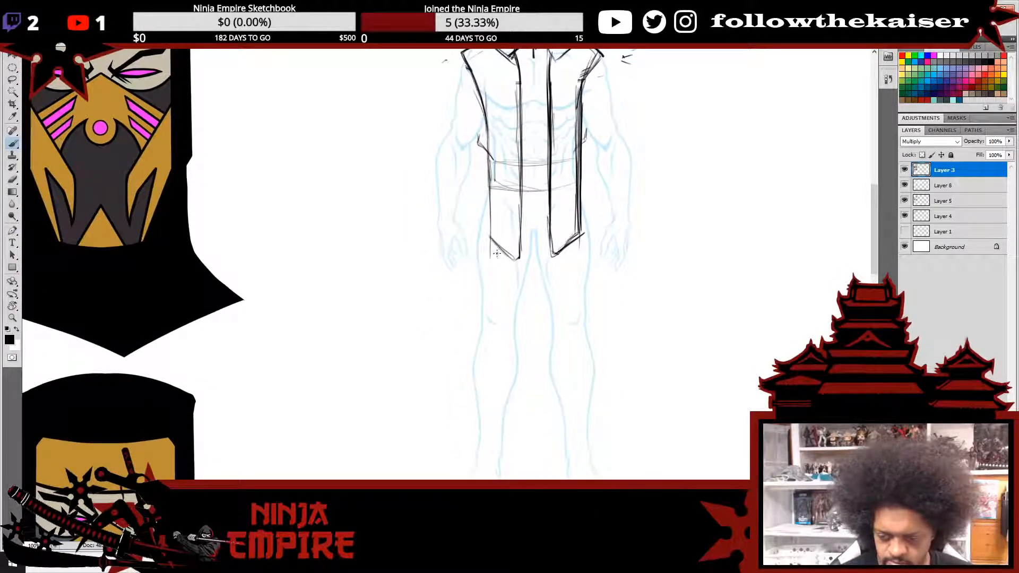
drag(496, 255, 479, 271)
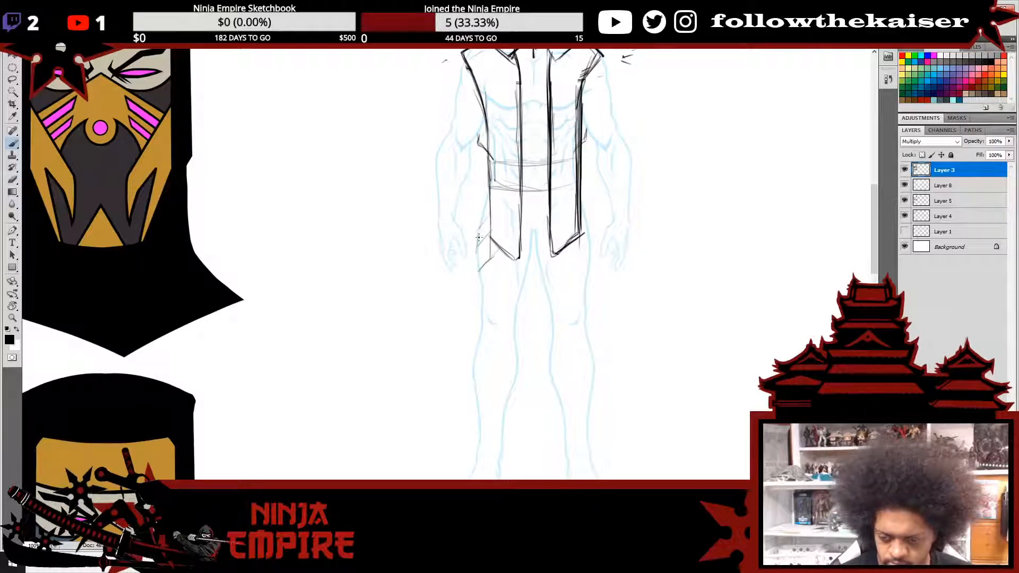
drag(478, 237, 473, 274)
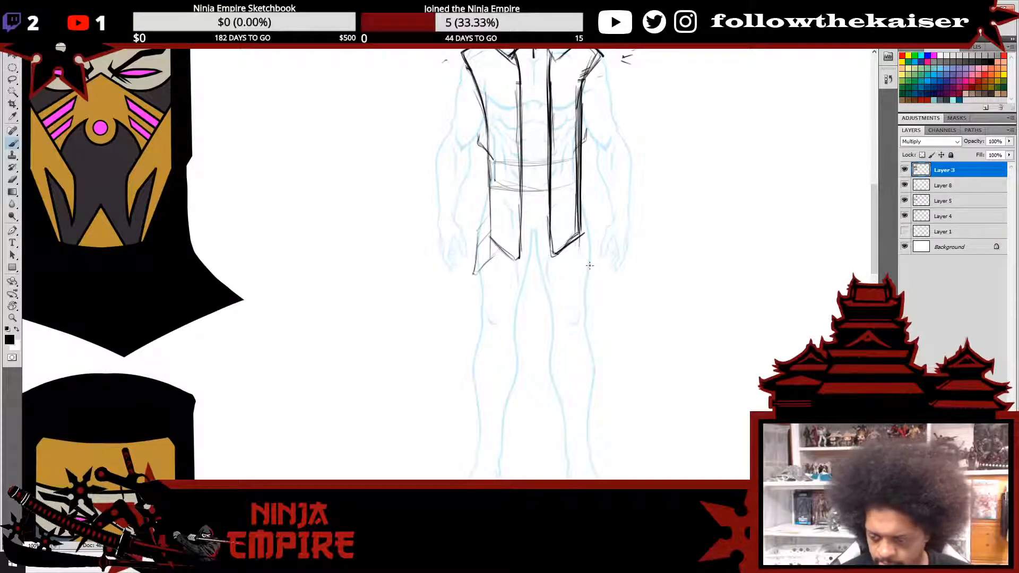
mouse_move(581, 231)
mouse_down()
mouse_move(577, 257)
mouse_move(595, 249)
mouse_move(592, 271)
mouse_up()
drag(518, 228, 513, 249)
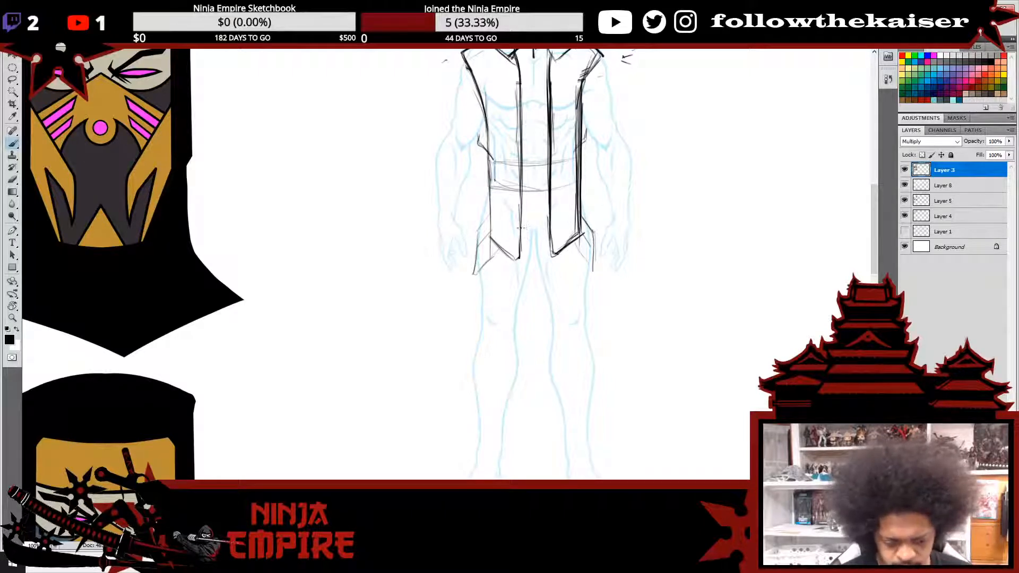
- Sketch crossed folds at the crotch between the front panels and a baggy trouser contour outside the left-hand leg, tapering in below the knee
mouse_move(518, 231)
mouse_down()
mouse_move(548, 205)
mouse_move(547, 226)
mouse_move(523, 204)
mouse_up()
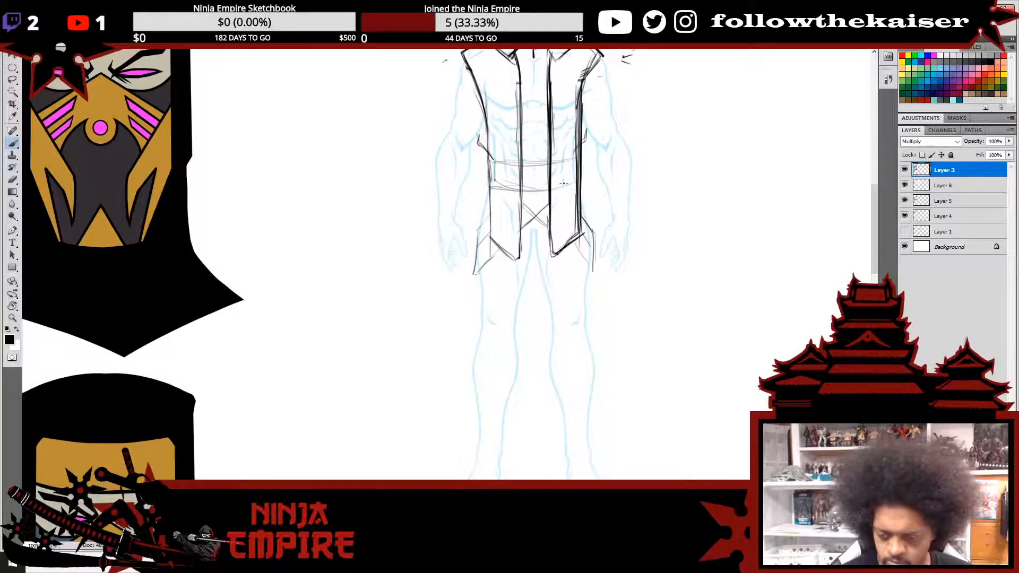
drag(477, 276, 474, 306)
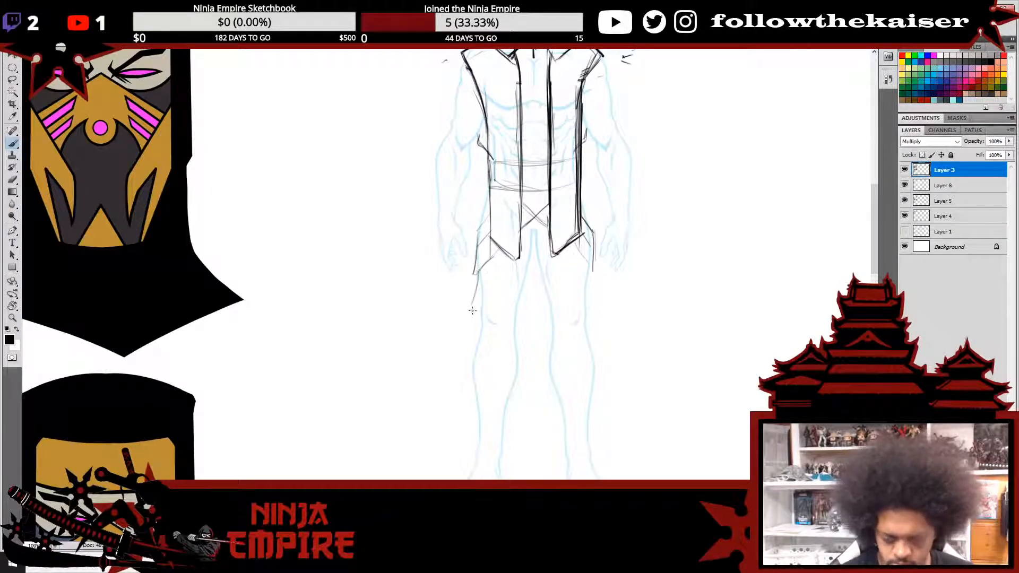
scroll(478, 298, down, 2)
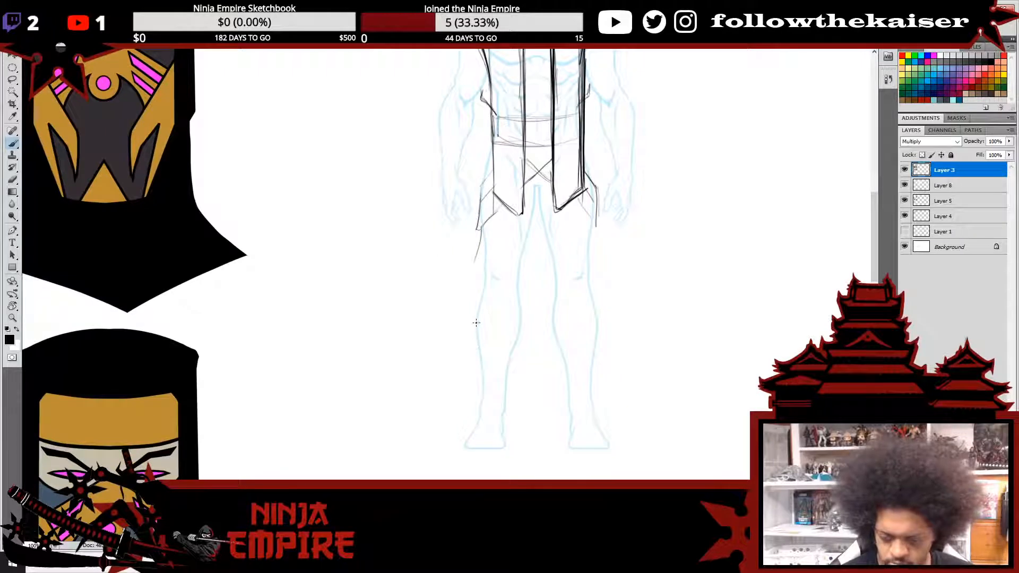
drag(475, 316, 461, 297)
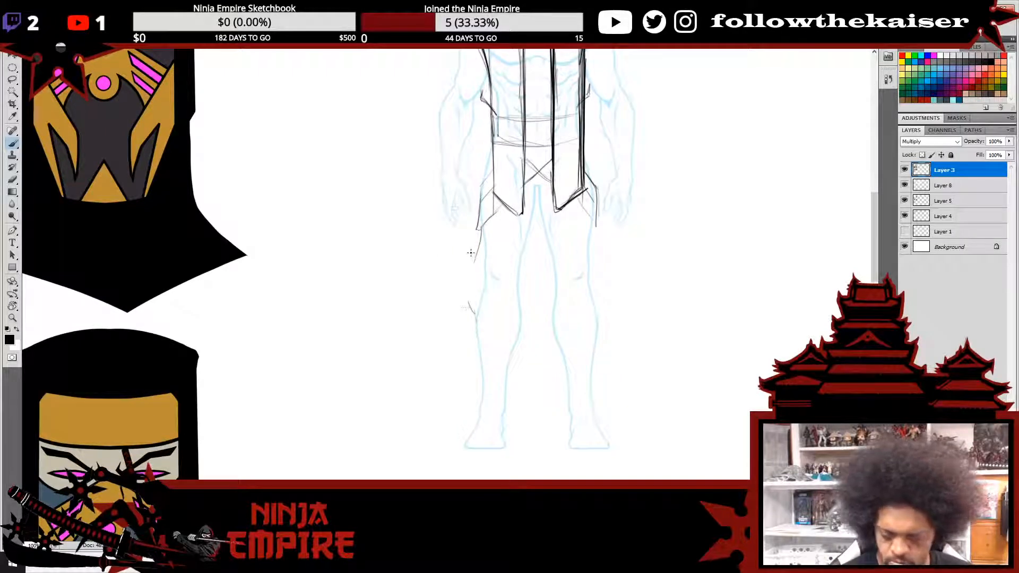
mouse_move(480, 230)
mouse_down()
mouse_move(456, 283)
mouse_move(477, 320)
mouse_up()
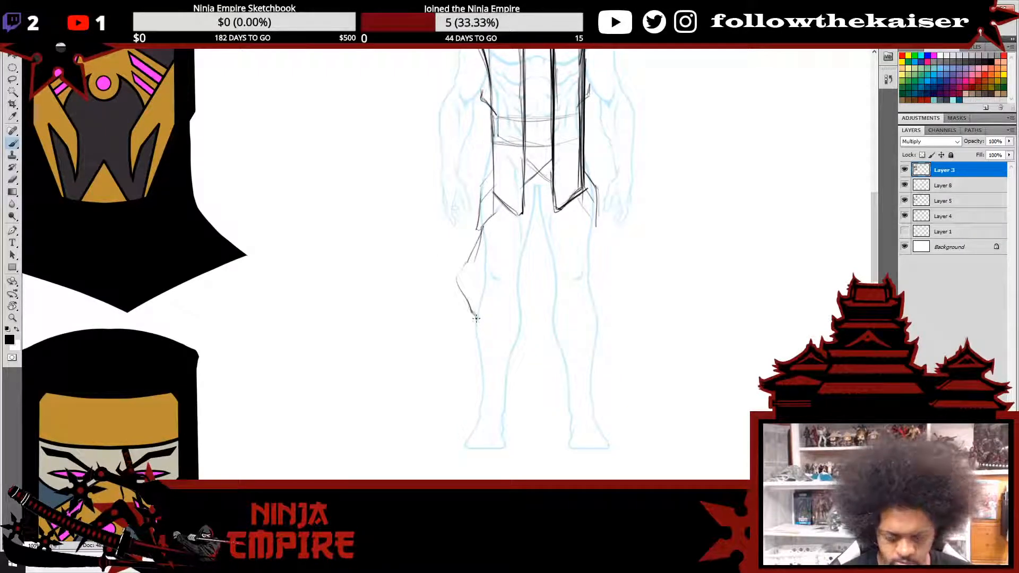
- Sketch the matching baggy trouser contour on the right-hand leg, mark the inner cuffs between the knees, and reinforce both outer contours
mouse_move(600, 312)
mouse_down()
mouse_move(593, 224)
mouse_move(605, 268)
mouse_move(583, 272)
mouse_up()
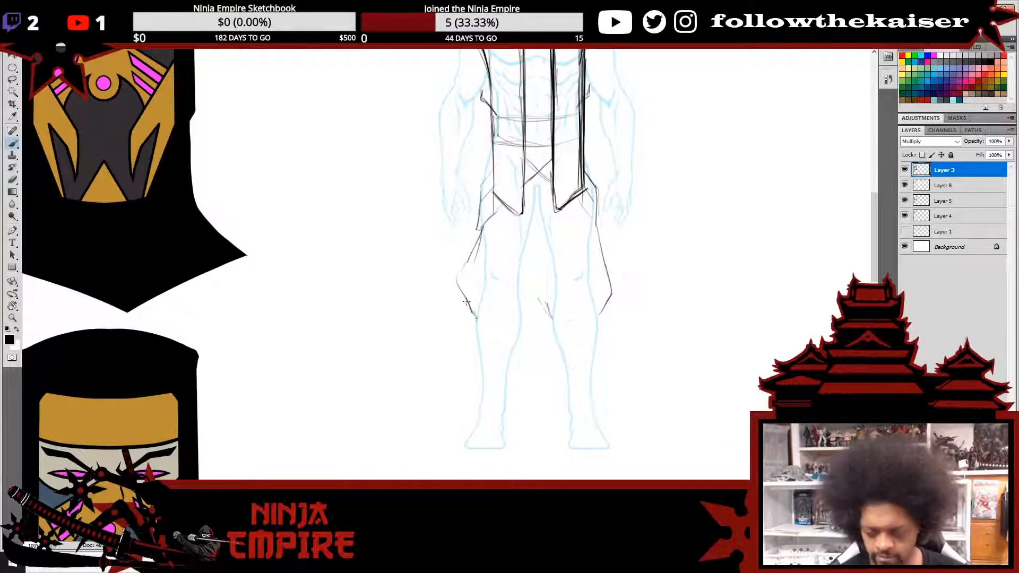
mouse_move(466, 302)
mouse_down()
mouse_move(523, 321)
mouse_move(540, 305)
mouse_move(548, 319)
mouse_move(609, 304)
mouse_up()
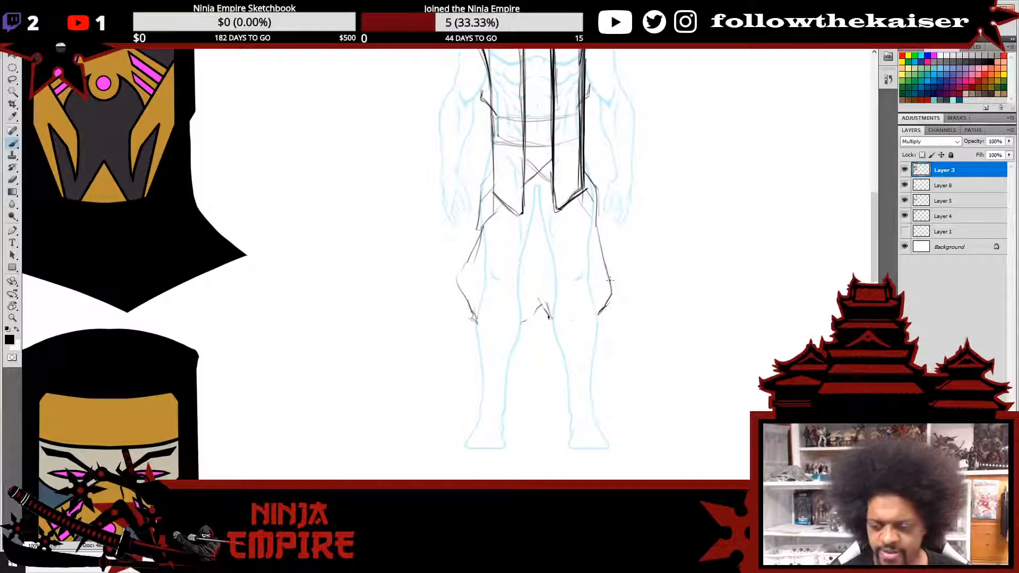
drag(596, 222, 609, 295)
mouse_move(482, 228)
mouse_down()
mouse_move(457, 273)
mouse_move(476, 321)
mouse_up()
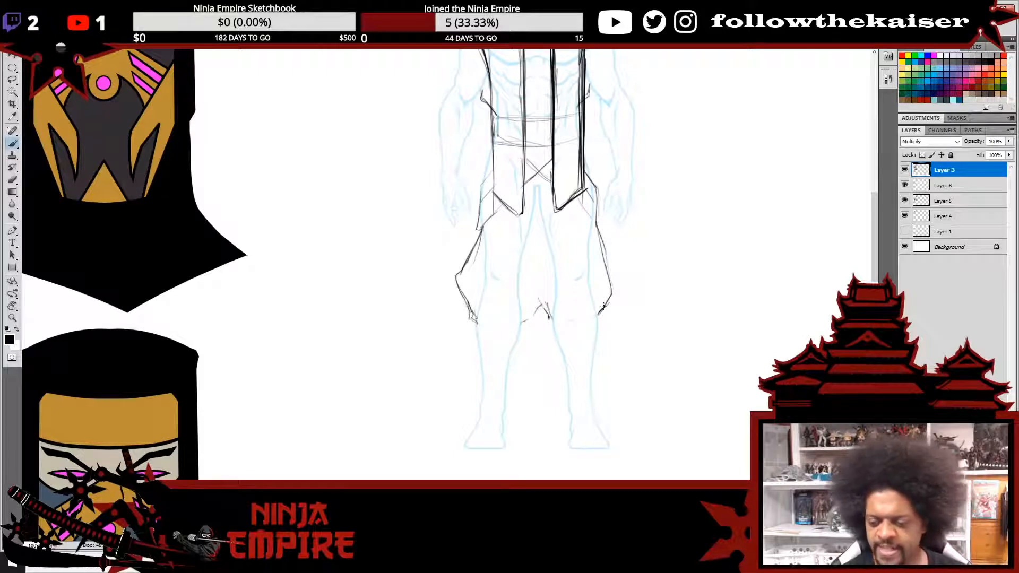
- Close both trouser legs with curved hems below the knees, joining them at the inner cuffs and darkening the right-hand outer contour
ctrl+alt+click(582, 306)
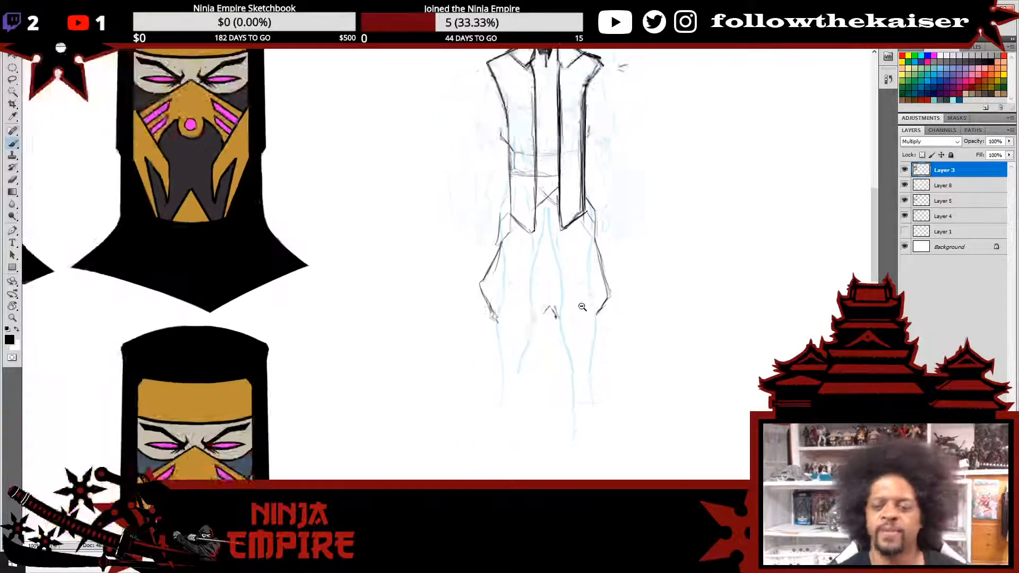
ctrl+alt+click(582, 307)
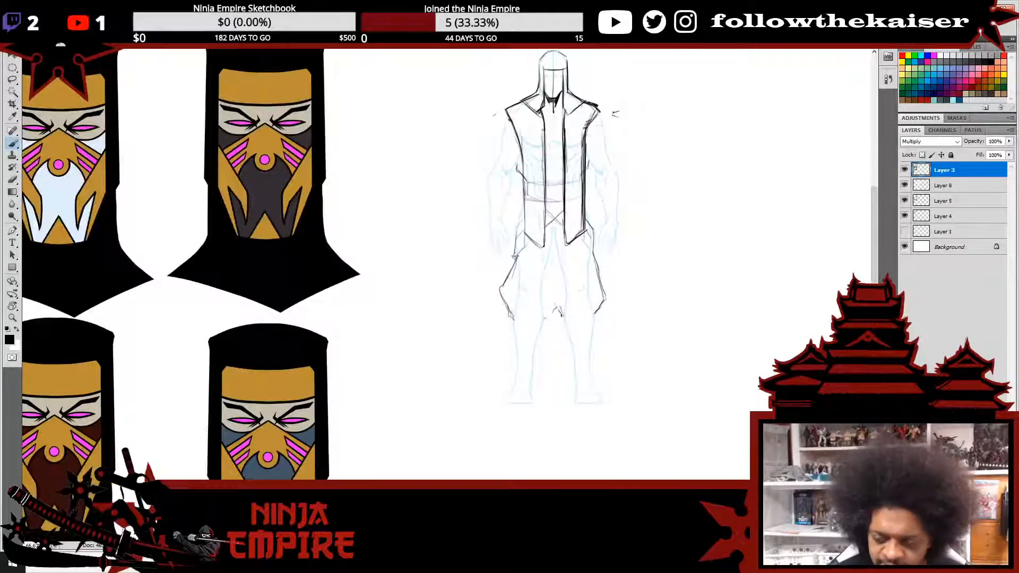
drag(515, 256, 502, 287)
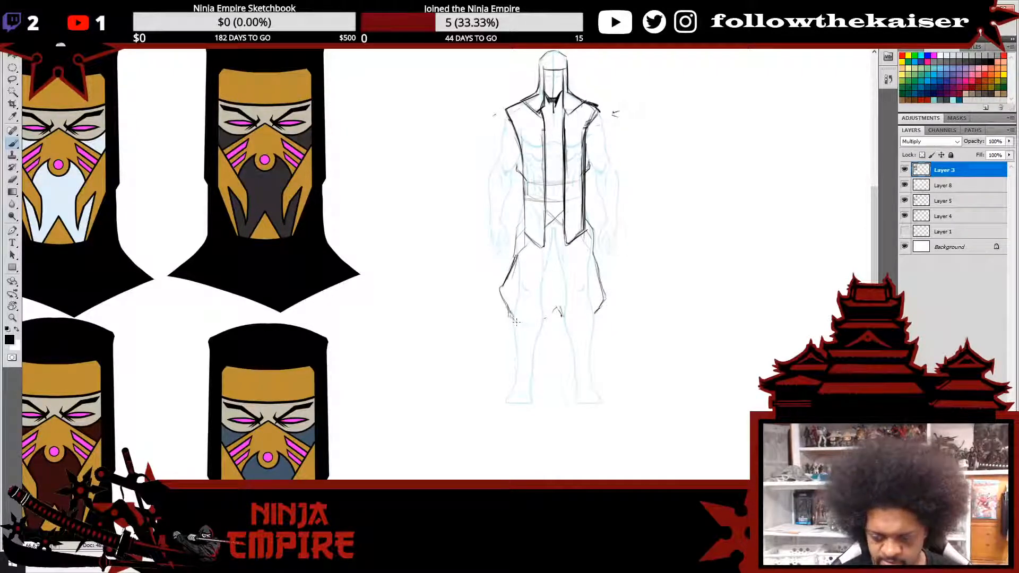
drag(518, 323, 540, 324)
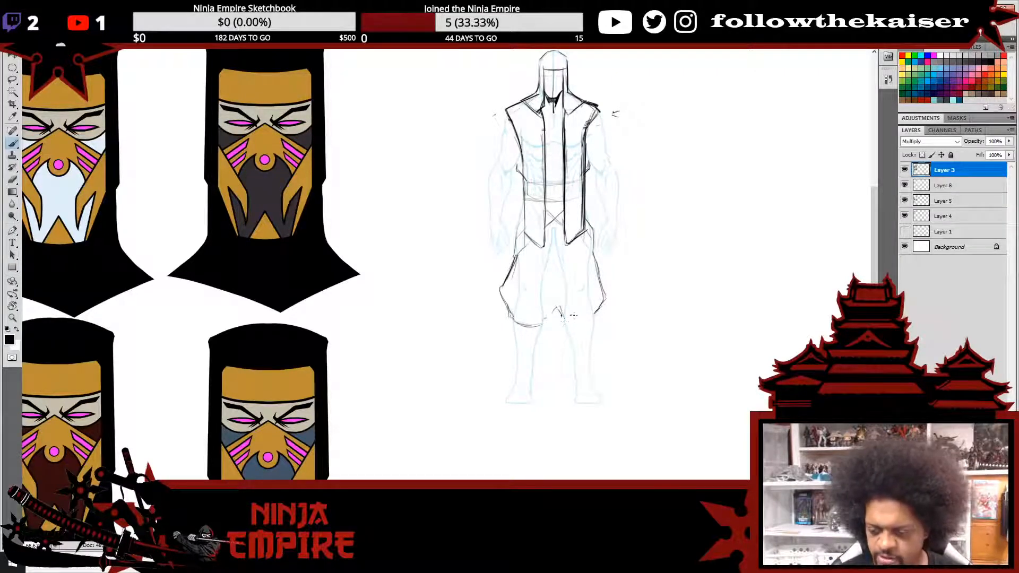
mouse_move(574, 315)
mouse_down()
mouse_move(603, 314)
mouse_move(610, 300)
mouse_up()
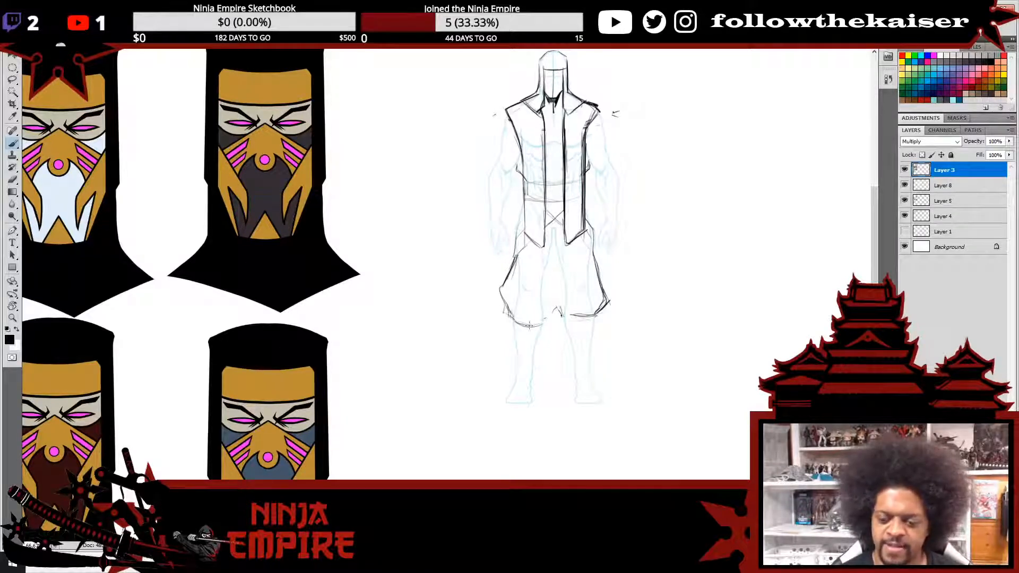
mouse_move(598, 273)
mouse_down()
mouse_move(608, 305)
mouse_move(560, 318)
mouse_up()
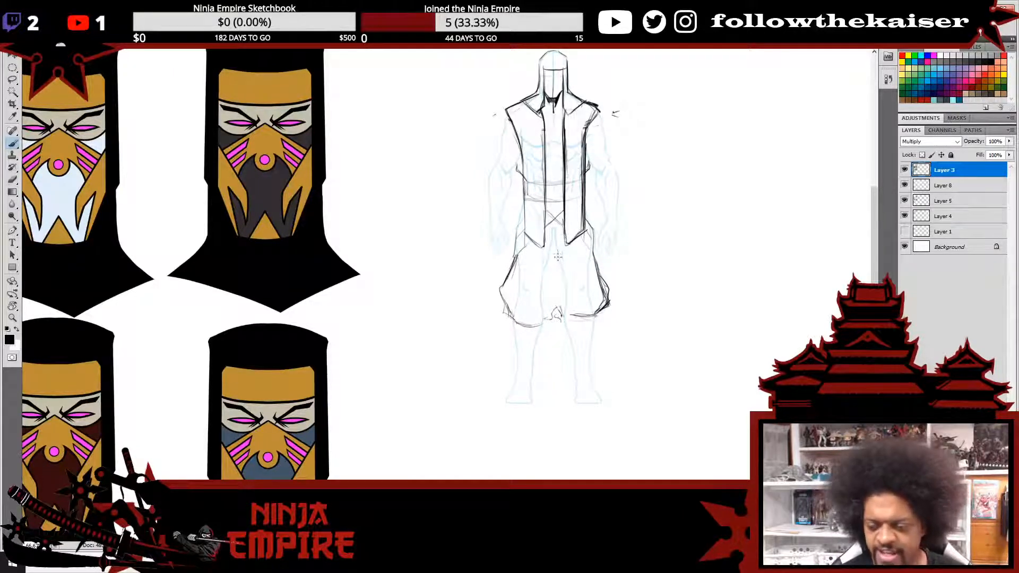
- Sketch a long loincloth flap hanging between the thighs from behind the front panels, ending in a central point above the knees
mouse_move(536, 247)
mouse_down()
mouse_move(541, 289)
mouse_move(557, 301)
mouse_up()
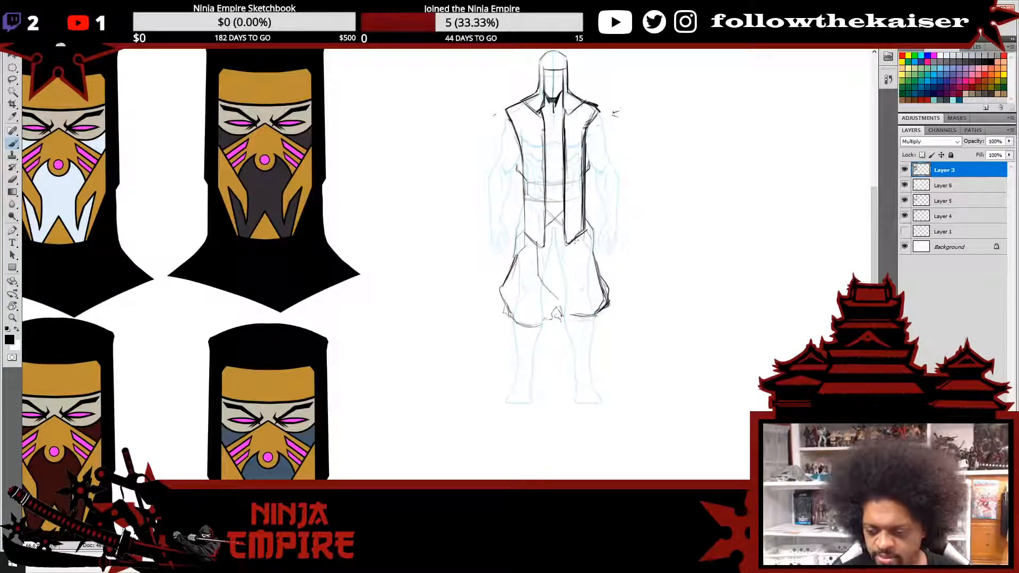
mouse_move(575, 240)
mouse_down()
mouse_move(572, 281)
mouse_move(557, 298)
mouse_up()
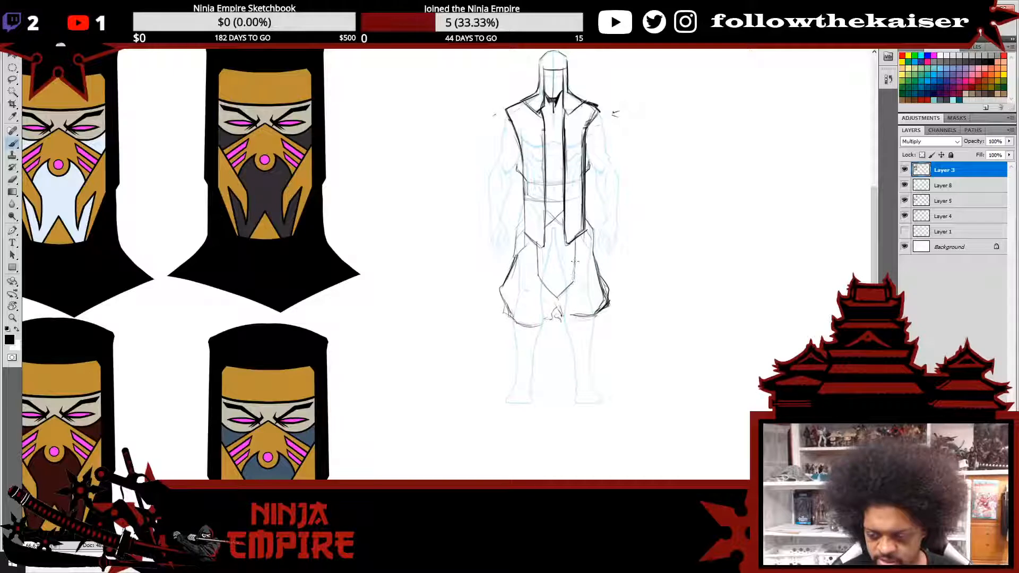
drag(575, 244, 573, 279)
mouse_move(536, 244)
mouse_down()
mouse_move(555, 297)
mouse_move(563, 290)
mouse_up()
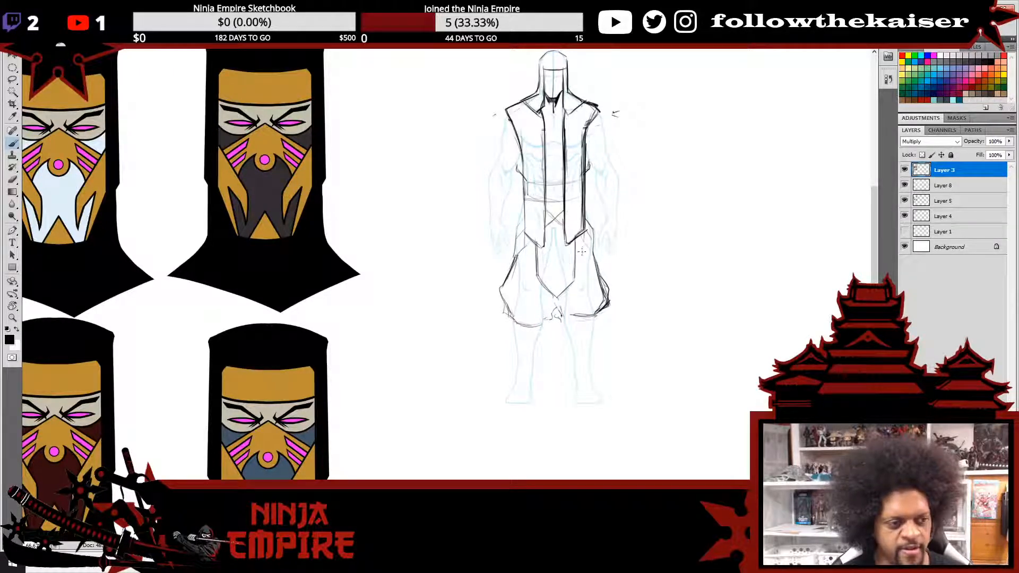
- Touch up the collar and hood opening, and sketch the narrowed eyes and angular face mask inside the hood
key(ctrl+minus)
key(ctrl+minus)
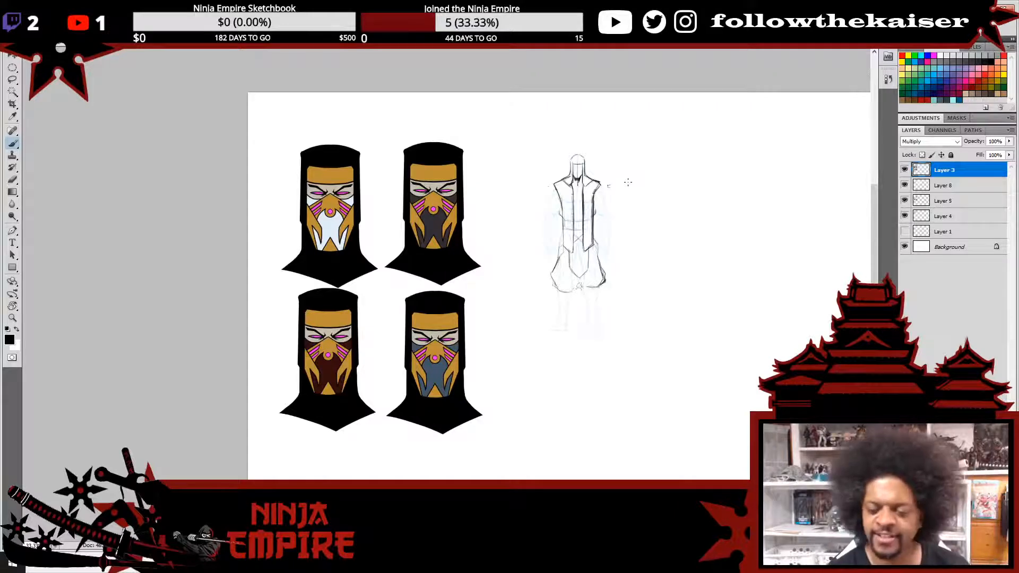
scroll(605, 191, up, 6)
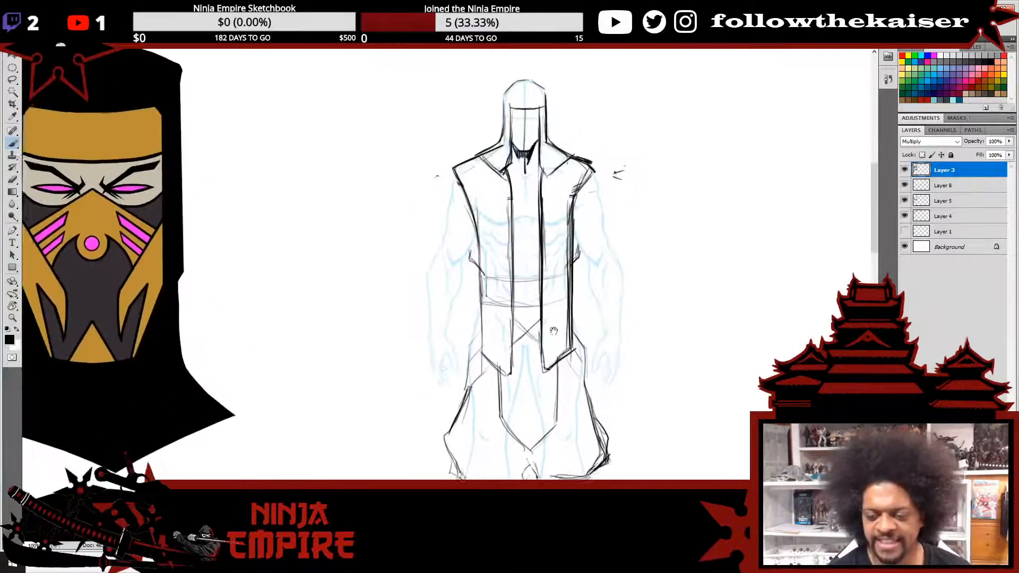
drag(563, 277, 552, 317)
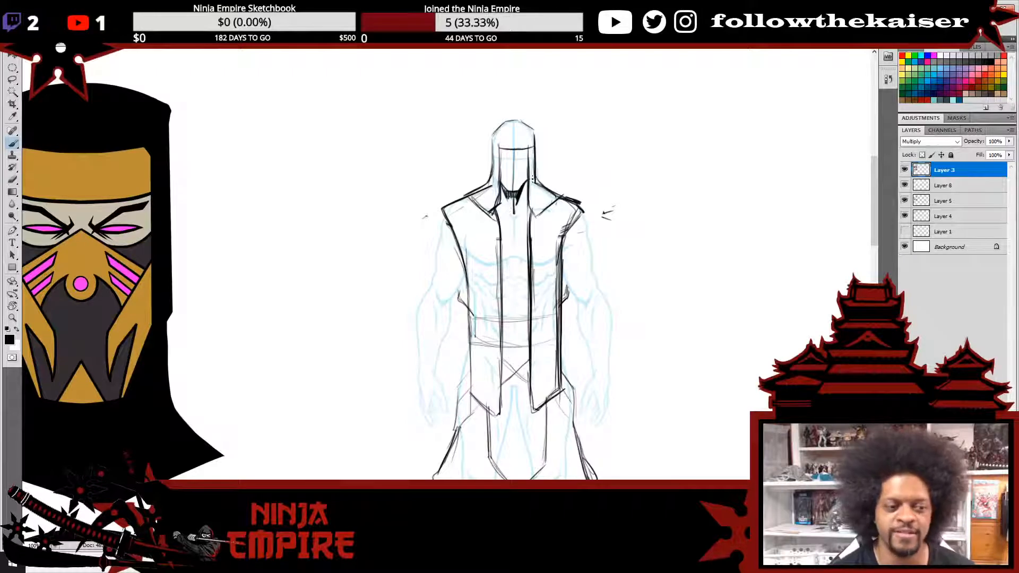
drag(595, 271, 598, 230)
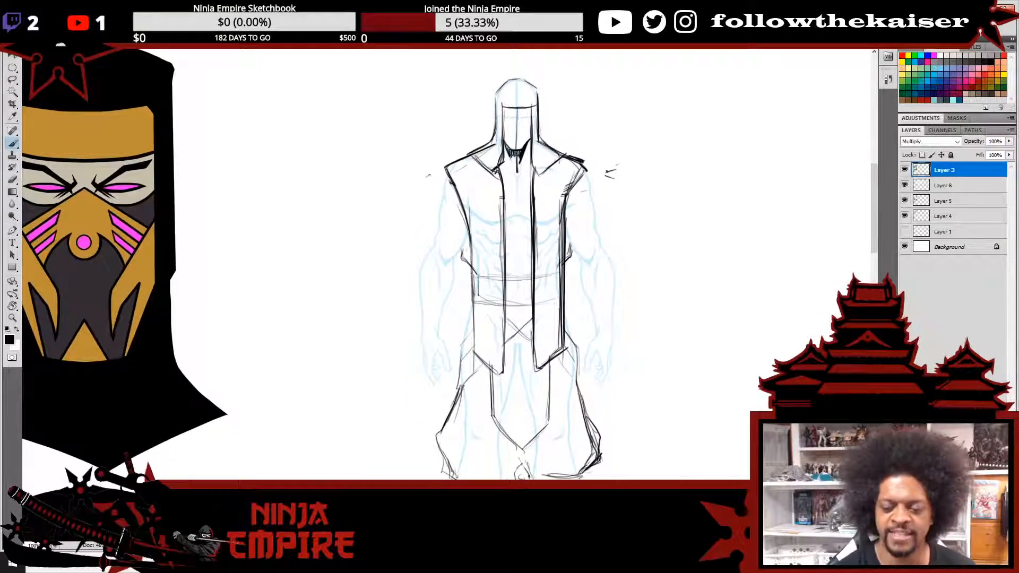
drag(468, 155, 497, 173)
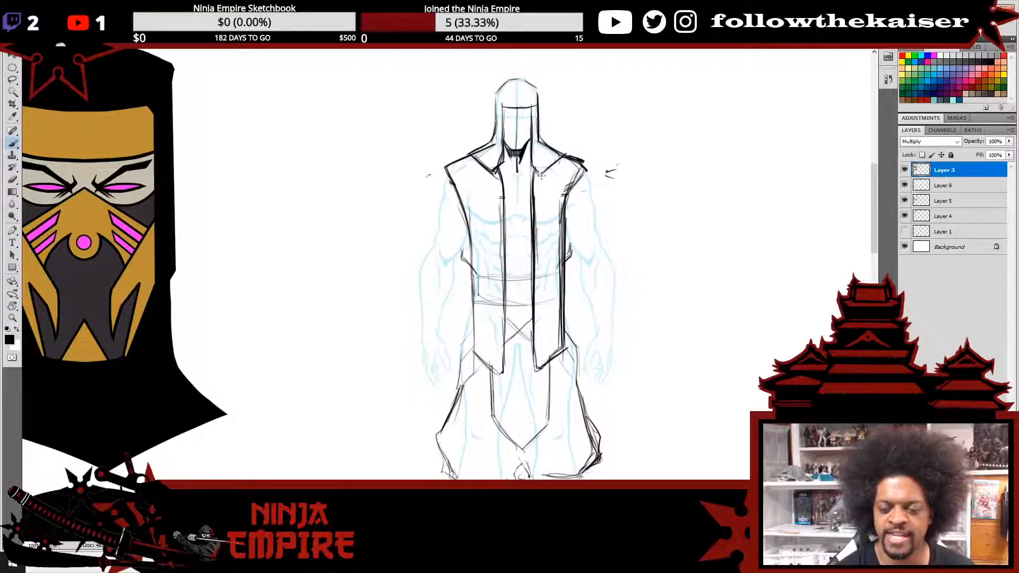
drag(504, 106, 503, 162)
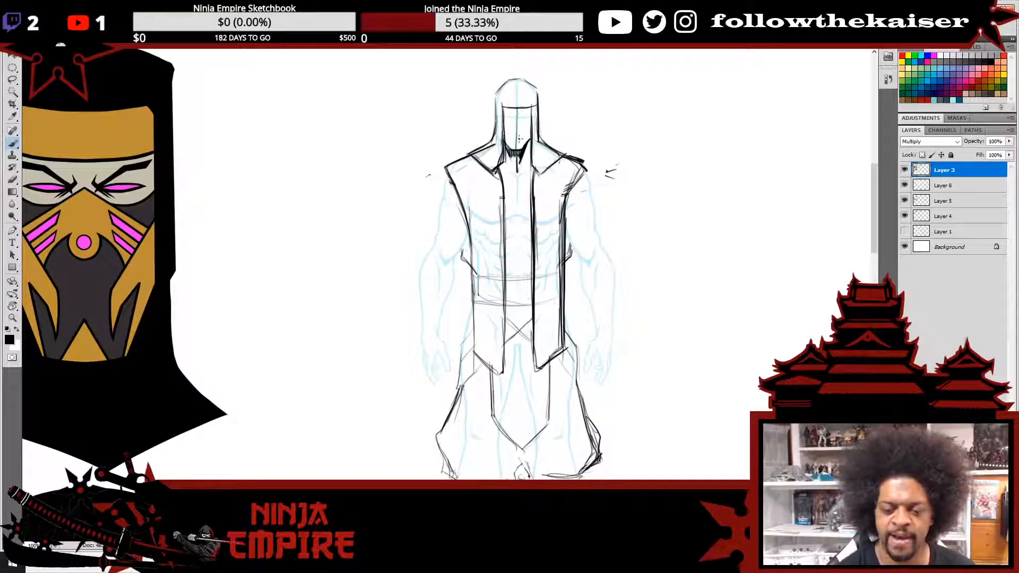
mouse_move(507, 123)
mouse_down()
mouse_move(526, 128)
mouse_move(518, 116)
mouse_up()
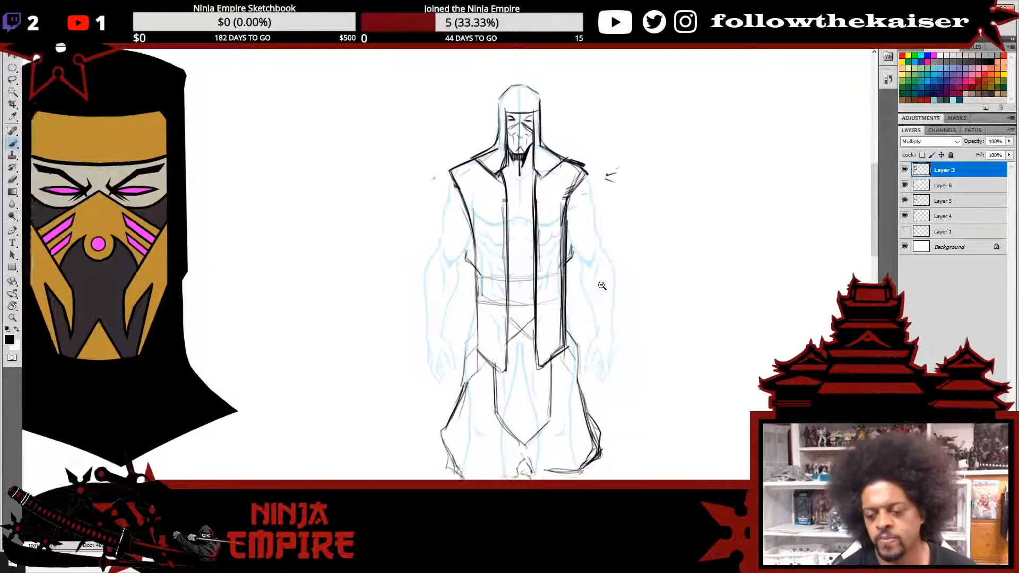
- Draw border lines parallel to the outer, inner and lower edges of the vest's front panels
scroll(600, 281, down, 2)
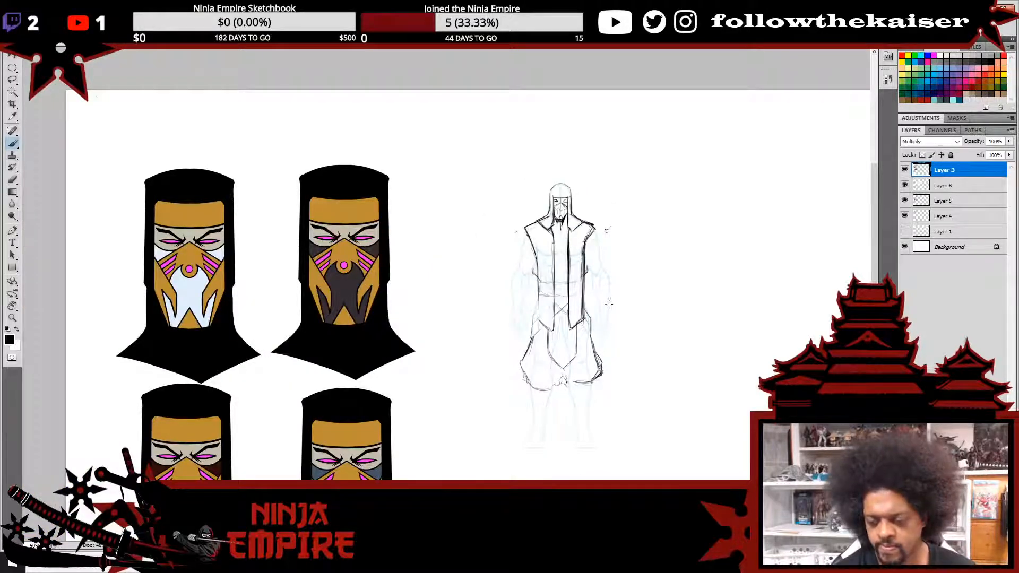
scroll(608, 291, up, 2)
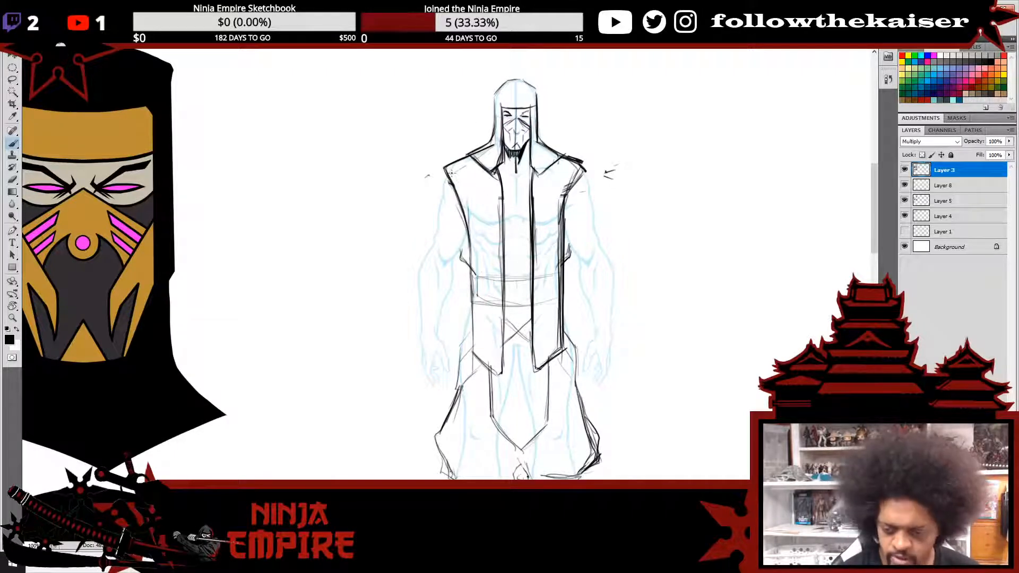
mouse_move(461, 196)
mouse_down()
mouse_move(475, 295)
mouse_move(476, 247)
mouse_move(475, 314)
mouse_move(476, 285)
mouse_move(501, 373)
mouse_up()
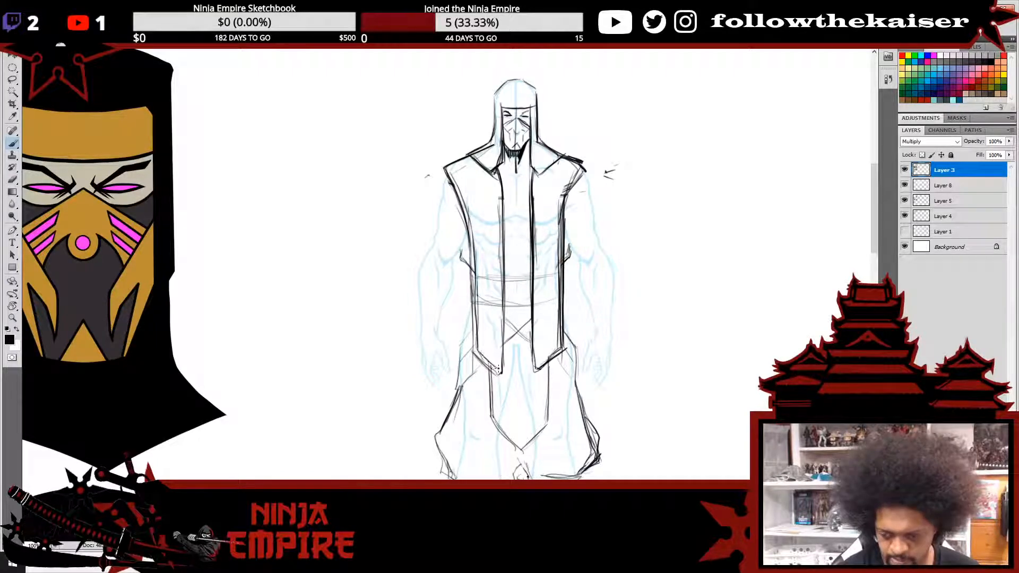
drag(498, 201, 500, 372)
drag(536, 186, 537, 366)
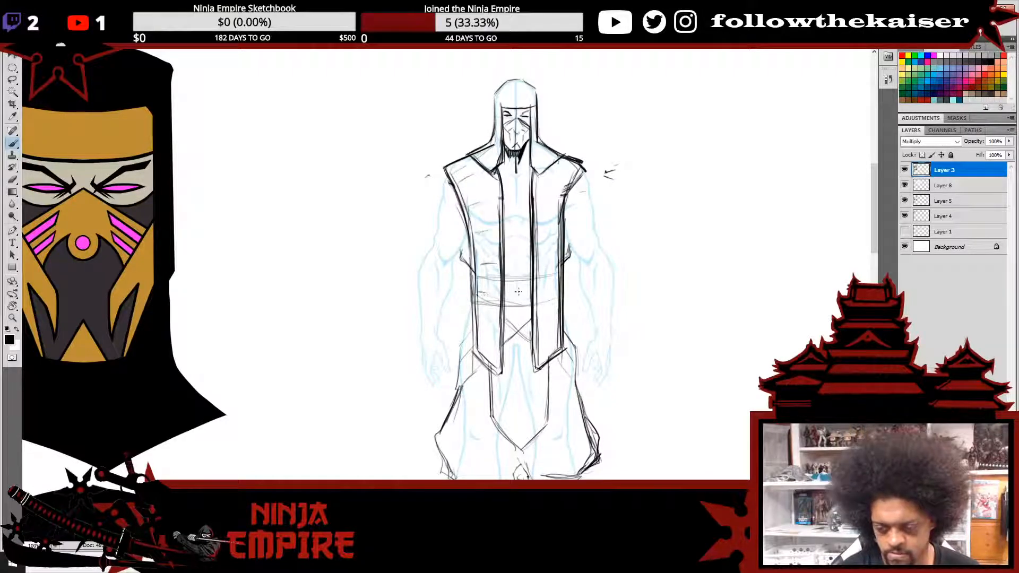
- Fill both front panels with short horizontal and vertical dashes suggesting a staggered, brick-like plate pattern from shoulders to hem
drag(480, 322, 491, 321)
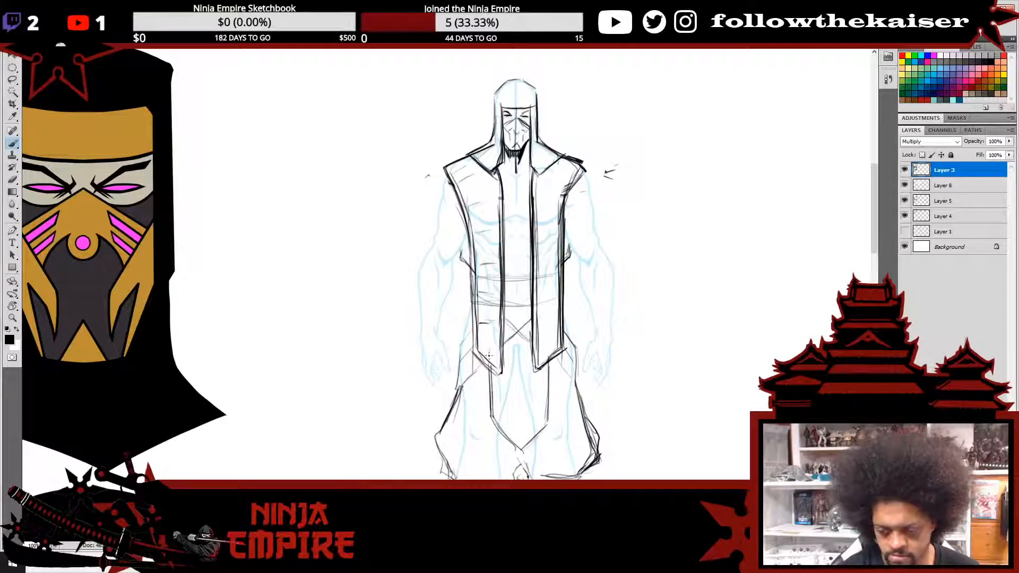
drag(489, 312, 488, 325)
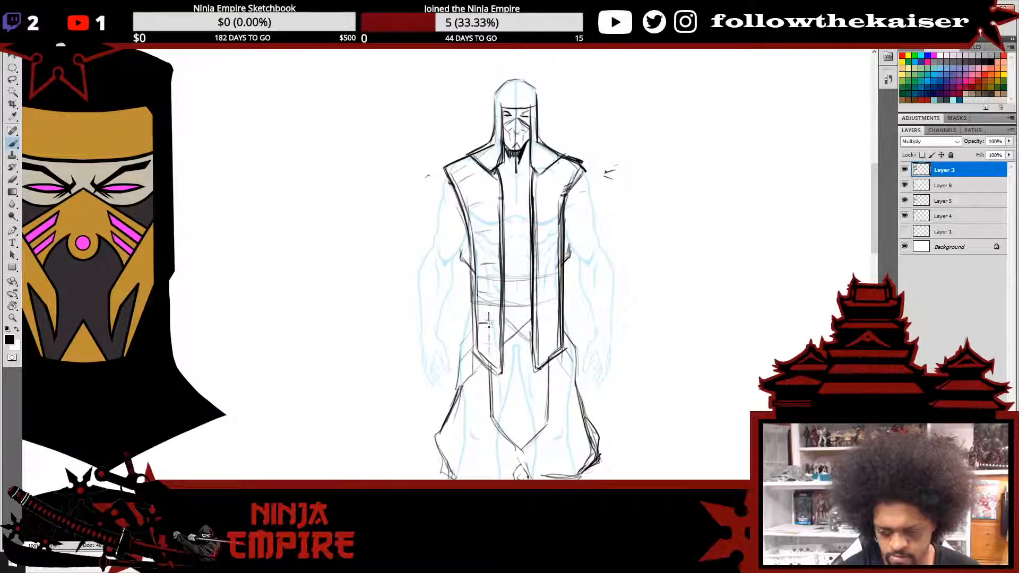
drag(488, 284, 489, 296)
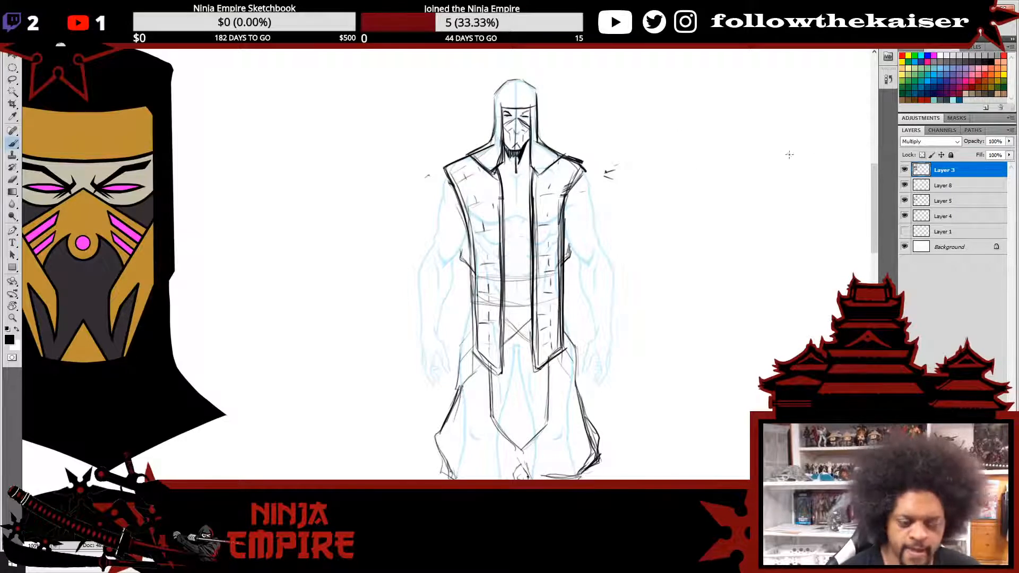
- Darken the crossed folds at the crotch, extend them past the panels to both outer thighs, and outline the left-hand hip below the belt
drag(584, 292, 586, 188)
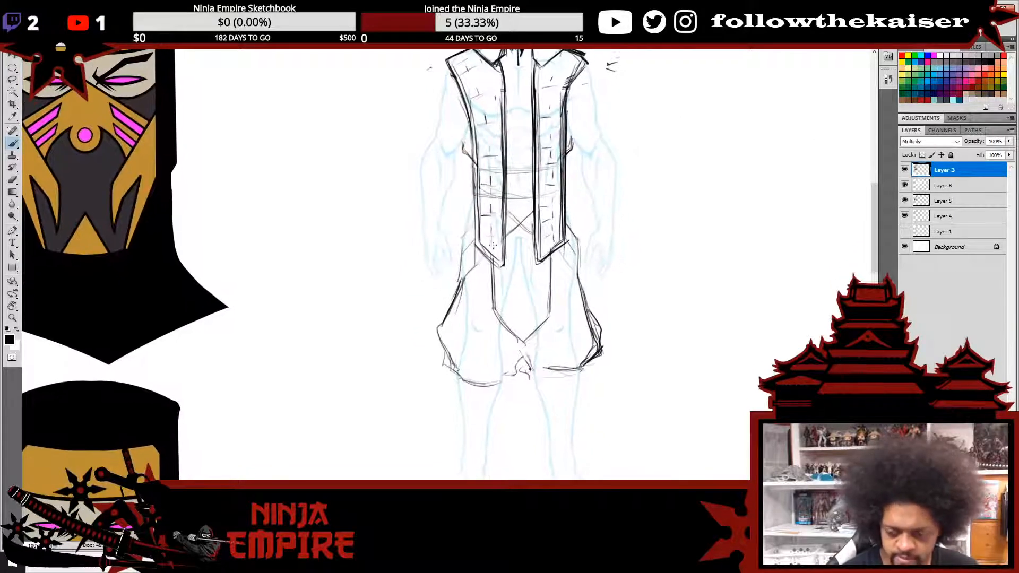
mouse_move(461, 279)
mouse_down()
mouse_move(534, 210)
mouse_move(523, 221)
mouse_up()
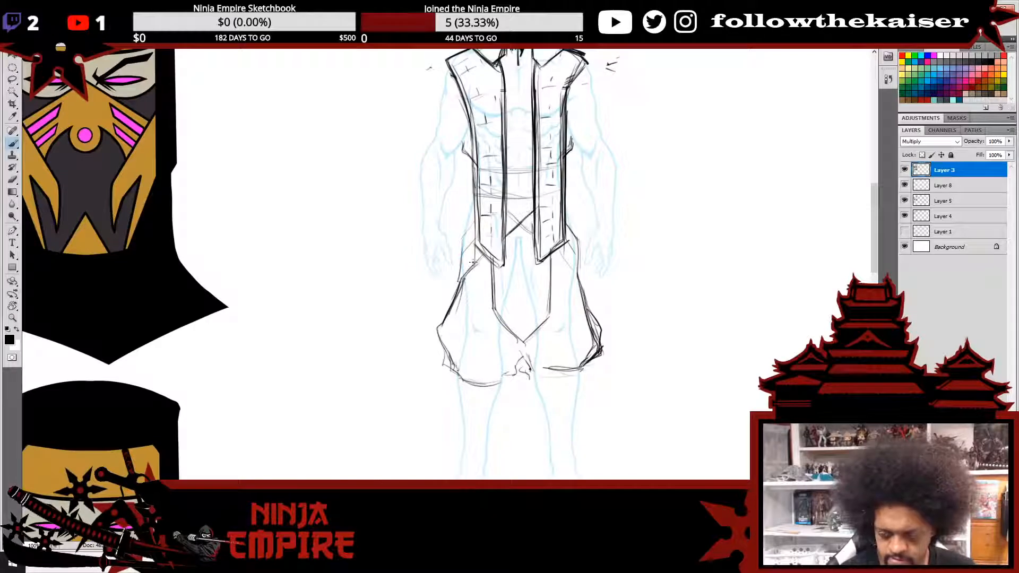
mouse_move(461, 279)
mouse_down()
mouse_move(533, 210)
mouse_move(534, 234)
mouse_move(573, 268)
mouse_up()
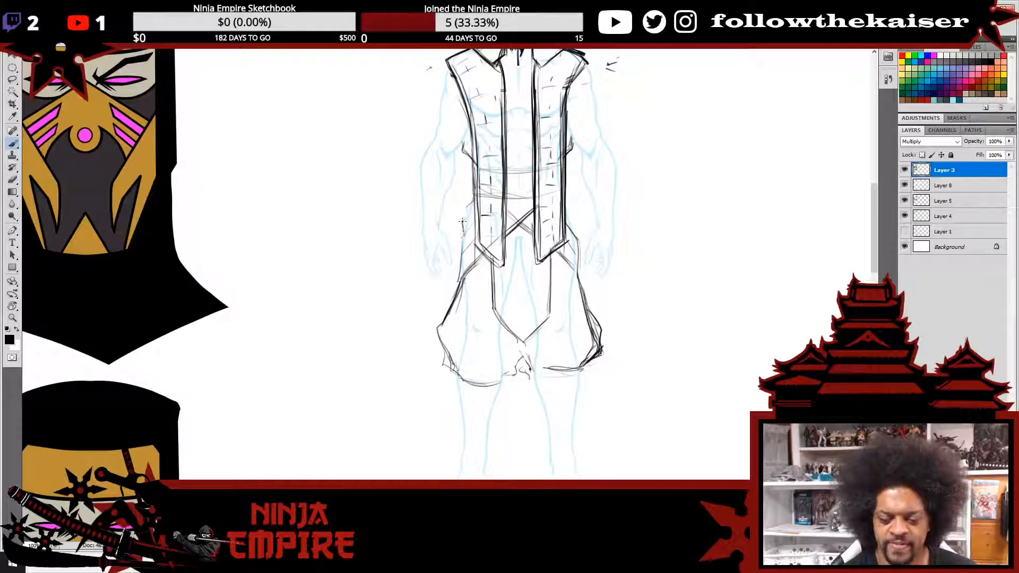
mouse_move(462, 222)
mouse_down()
mouse_move(471, 200)
mouse_move(465, 215)
mouse_up()
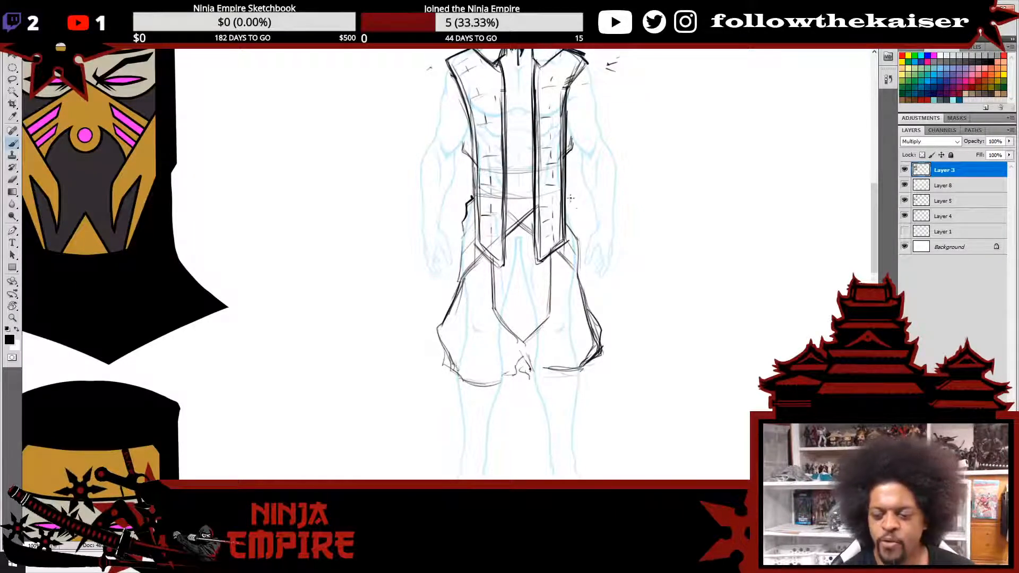
- Outline the right-hand hip below the belt and draw layered fold lines over both outer thighs beside the vest's lower corners
drag(567, 194, 573, 220)
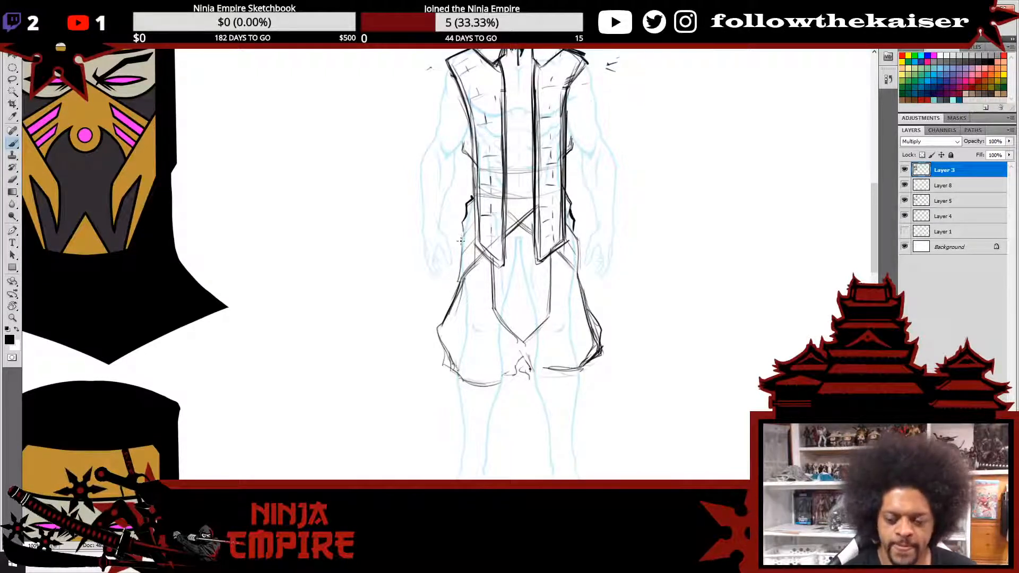
drag(470, 244, 455, 279)
drag(475, 242, 459, 259)
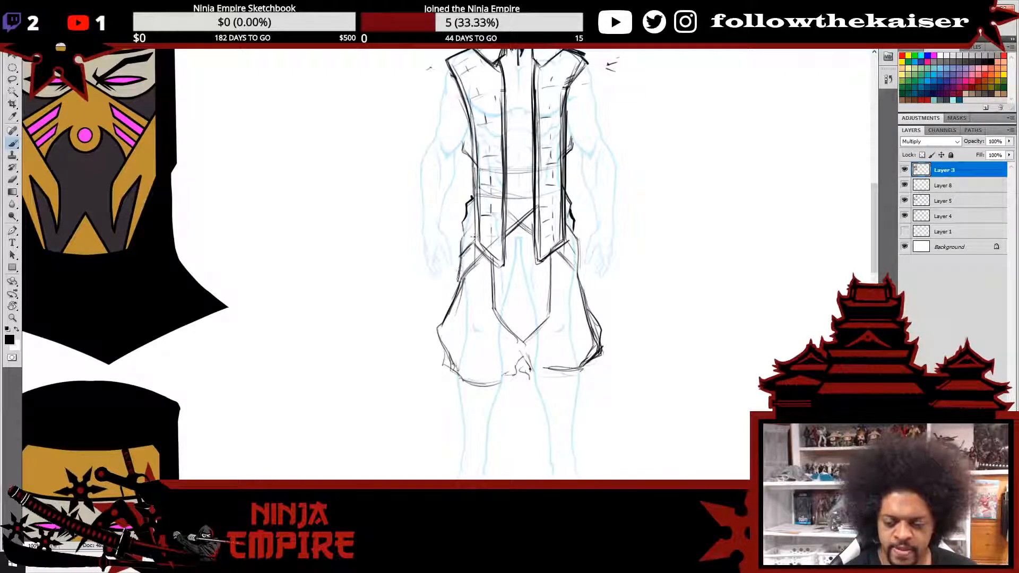
drag(474, 224, 461, 239)
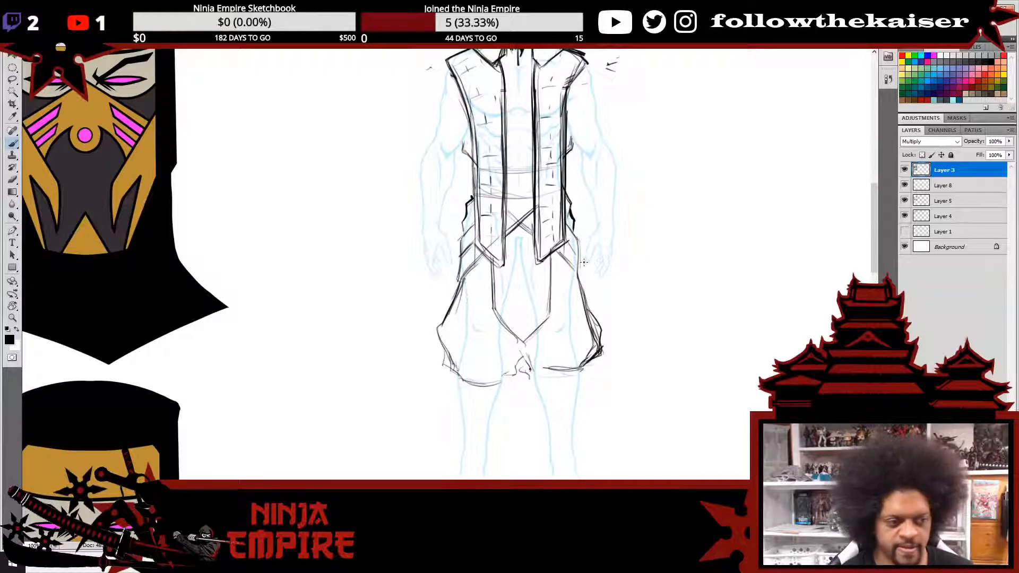
mouse_move(567, 220)
mouse_down()
mouse_move(580, 240)
mouse_move(577, 282)
mouse_move(576, 268)
mouse_up()
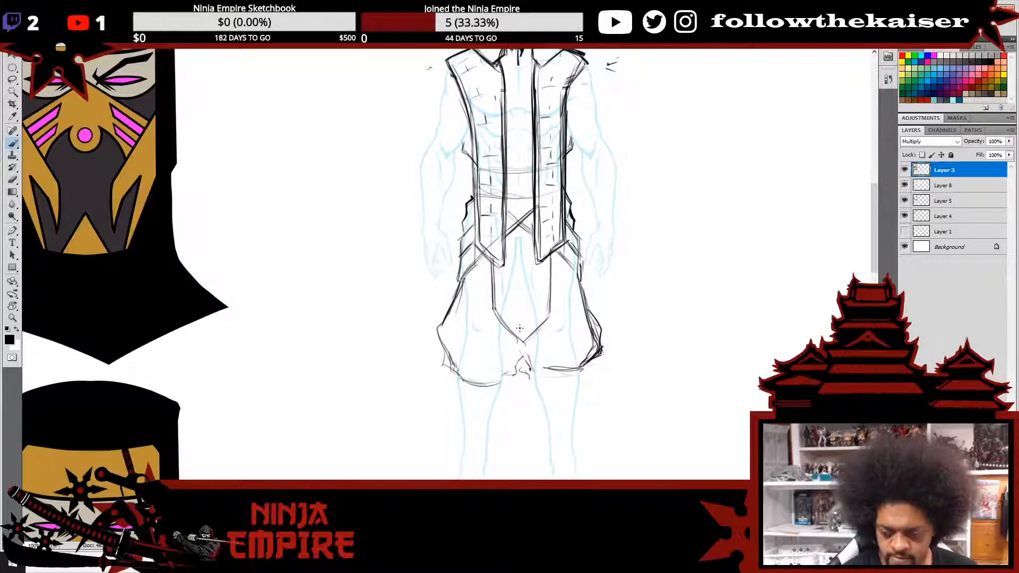
- Draw an inner border along the loincloth's pointed lower edge and a small circle framed by crescents above its tip
drag(523, 337, 539, 320)
mouse_move(526, 338)
mouse_down()
mouse_move(545, 310)
mouse_move(547, 260)
mouse_move(545, 313)
mouse_move(520, 332)
mouse_move(493, 312)
mouse_move(521, 336)
mouse_up()
key(ctrl+z)
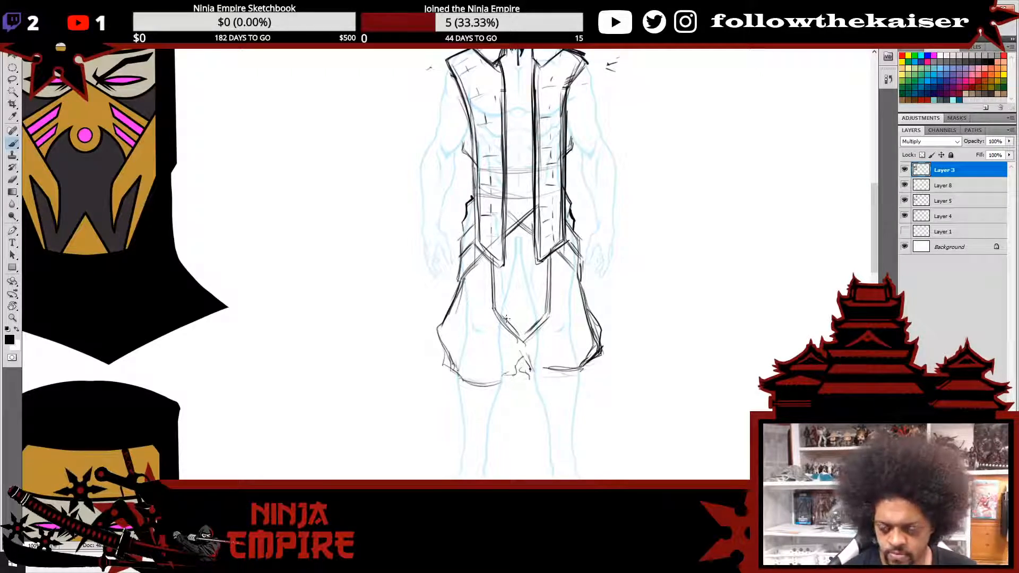
mouse_move(504, 317)
mouse_down()
mouse_move(516, 299)
mouse_move(516, 318)
mouse_move(523, 301)
mouse_move(534, 316)
mouse_move(523, 308)
mouse_up()
key(ctrl+z)
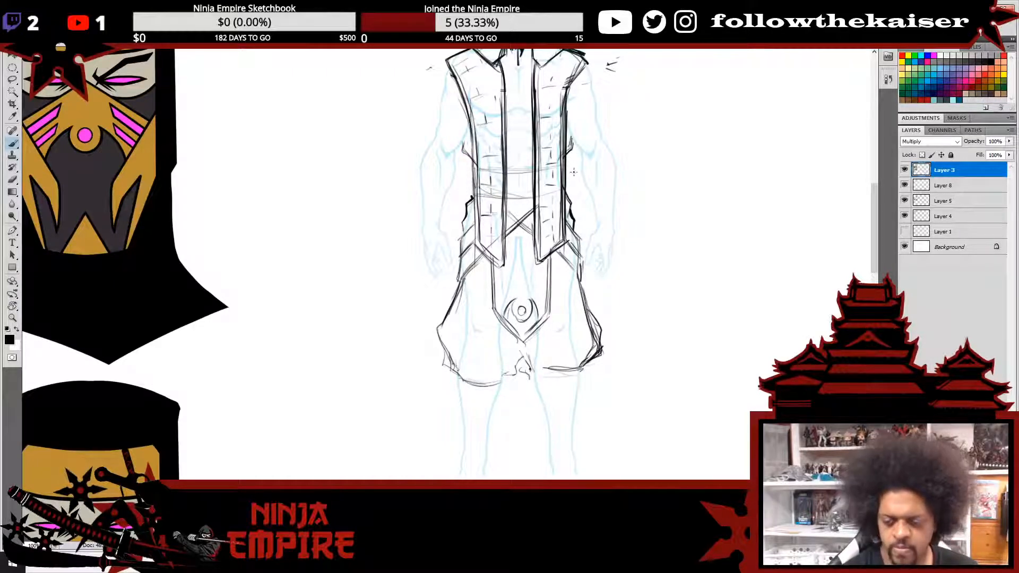
- Draw the headband line across the forehead and firm up the hood's opening around the face
key(ctrl+minus)
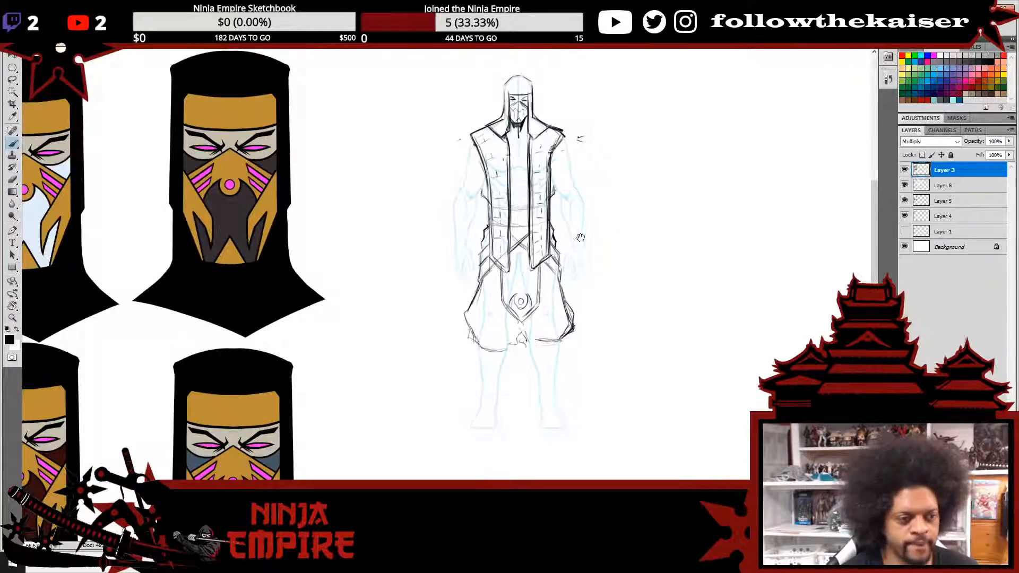
mouse_move(568, 256)
mouse_down()
mouse_move(548, 298)
mouse_move(554, 248)
mouse_up()
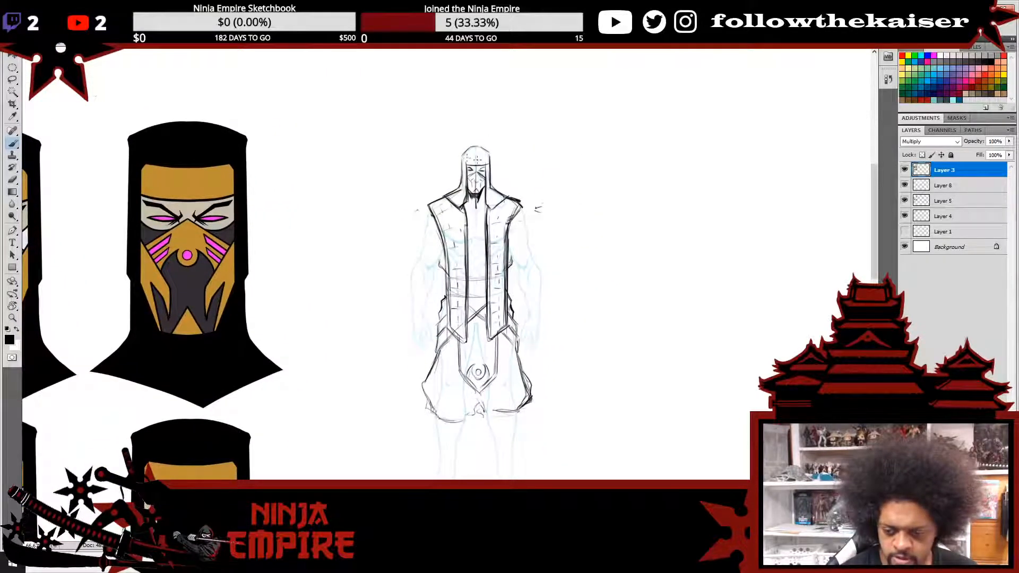
mouse_move(466, 157)
mouse_down()
mouse_move(487, 154)
mouse_move(484, 177)
mouse_up()
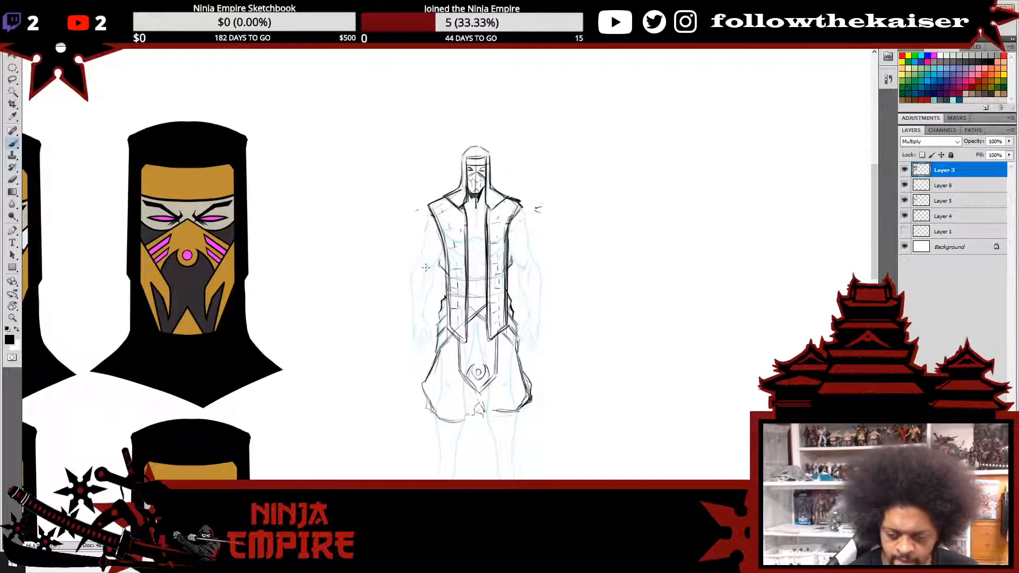
- Sketch short sleeves on both upper arms, fill them with a diagonal cross-hatched mesh, and outline their edges
drag(419, 260, 433, 269)
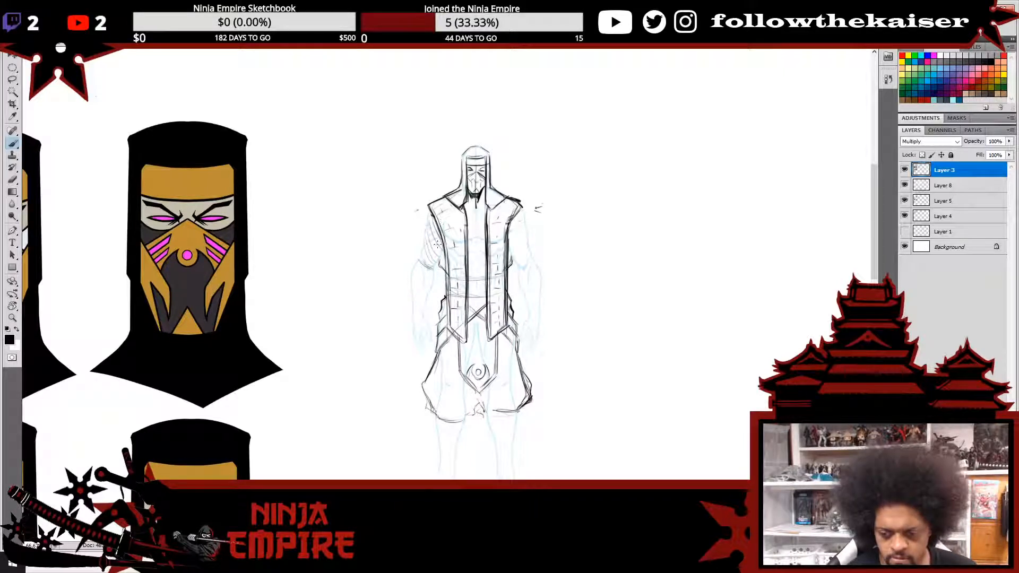
drag(438, 244, 433, 264)
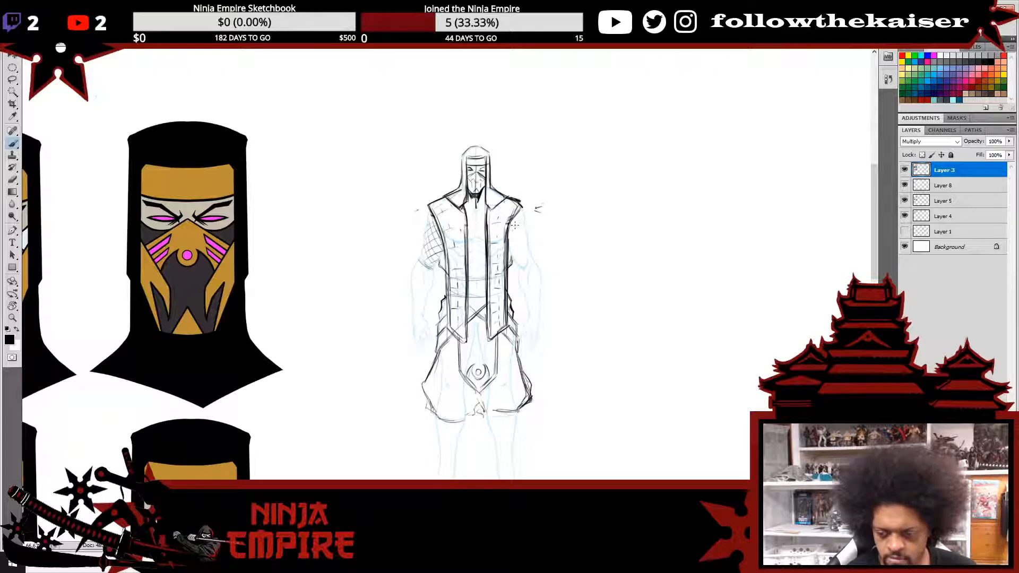
mouse_move(511, 219)
mouse_down()
mouse_move(527, 234)
mouse_move(515, 268)
mouse_up()
mouse_move(525, 218)
mouse_down()
mouse_move(510, 252)
mouse_move(519, 263)
mouse_move(528, 226)
mouse_move(532, 253)
mouse_move(507, 267)
mouse_up()
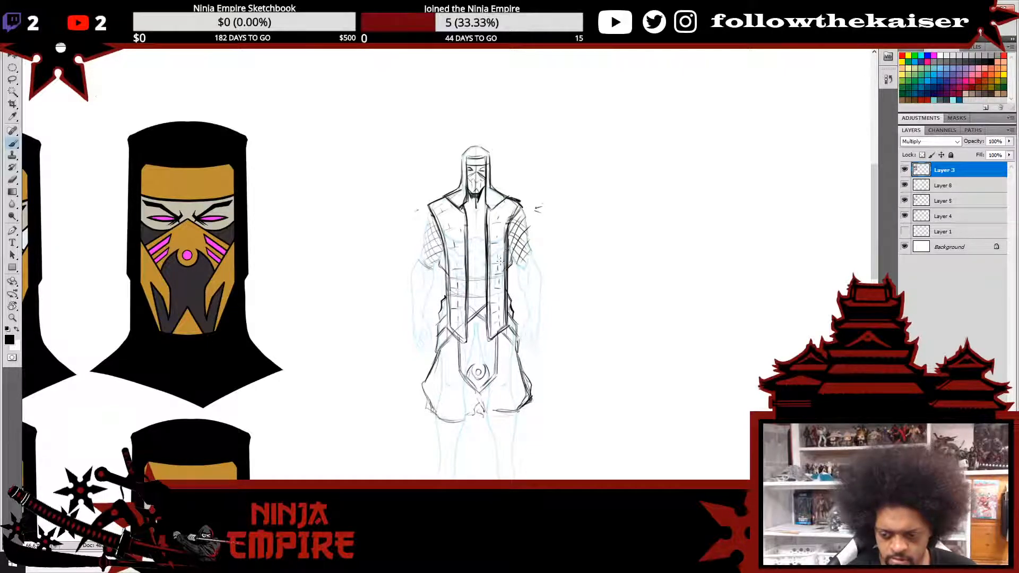
drag(432, 262, 438, 260)
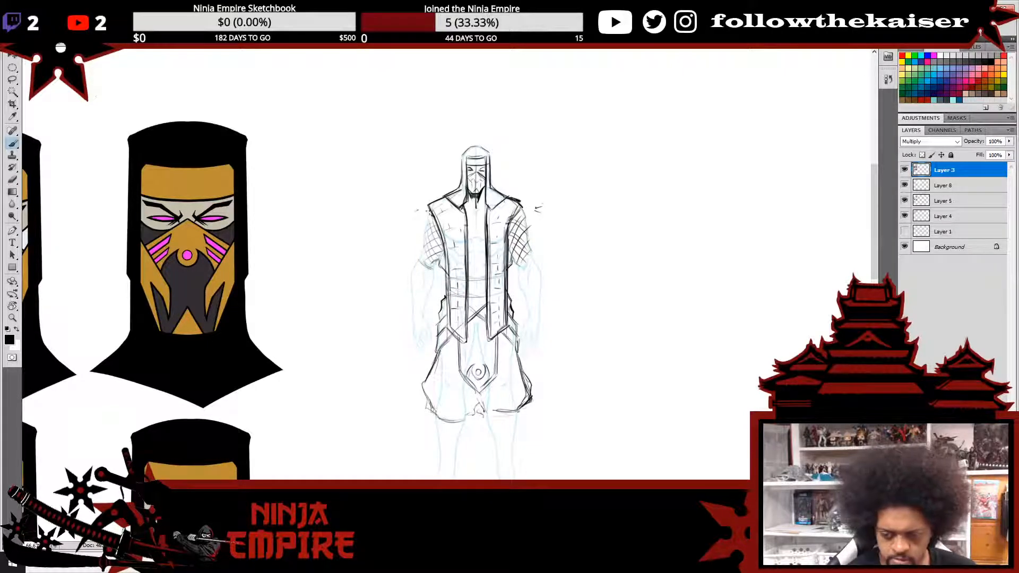
mouse_move(427, 211)
mouse_down()
mouse_move(419, 262)
mouse_move(437, 262)
mouse_up()
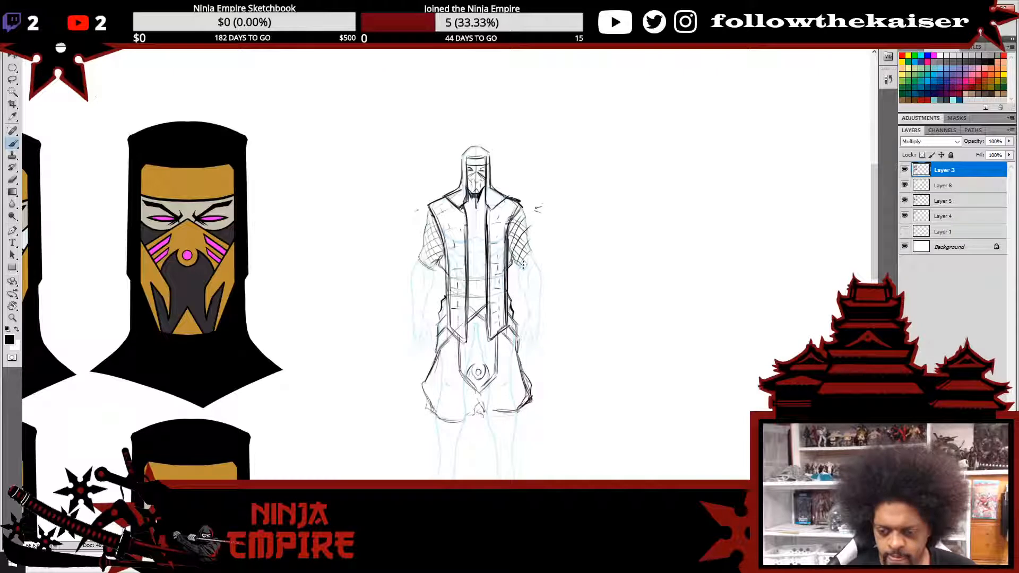
mouse_move(525, 221)
mouse_down()
mouse_move(532, 251)
mouse_move(527, 228)
mouse_up()
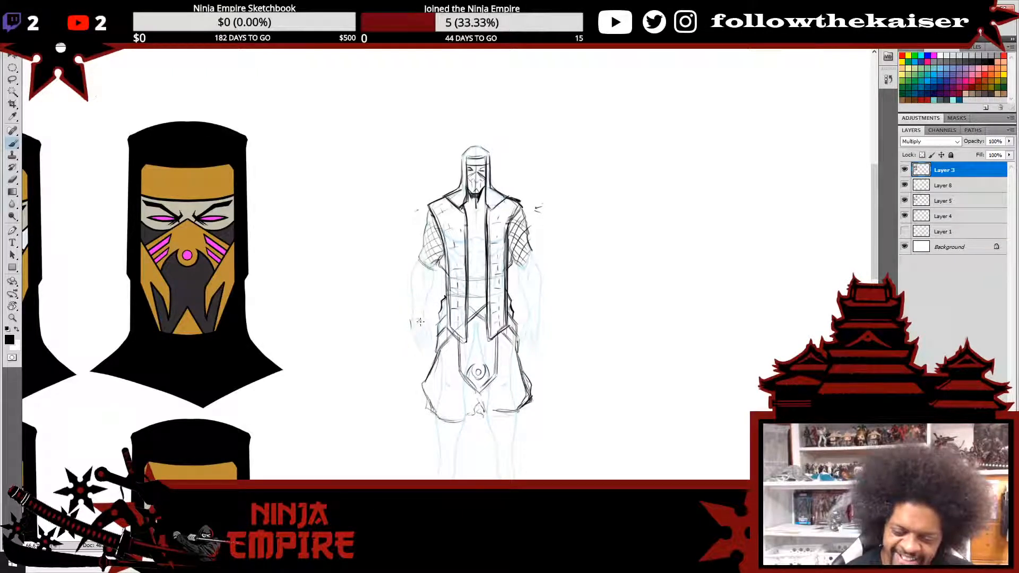
- Sketch small angular cuffs around both wrists, with pointed edges reaching onto the backs of the hands
drag(419, 319, 413, 328)
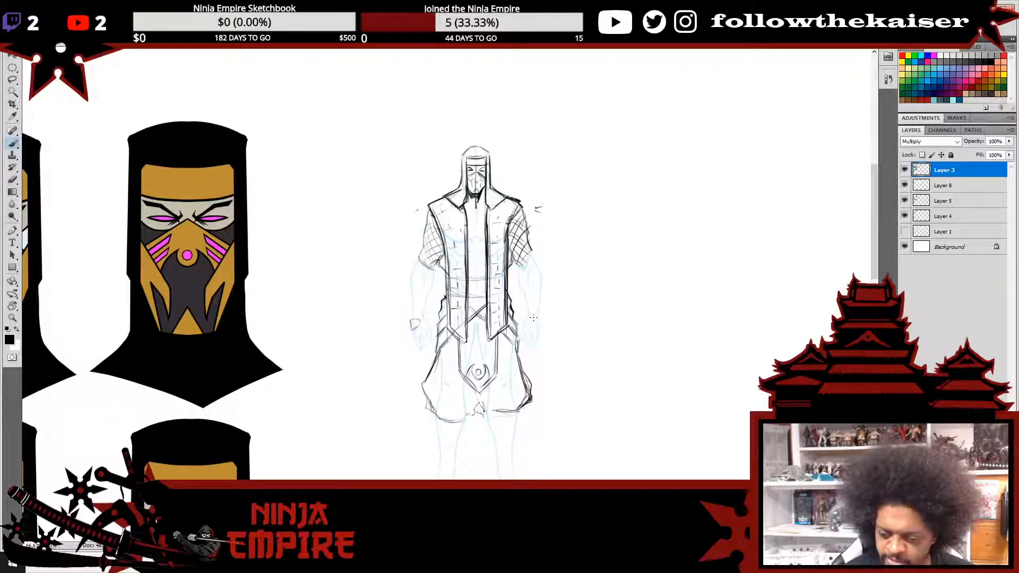
drag(533, 317, 542, 322)
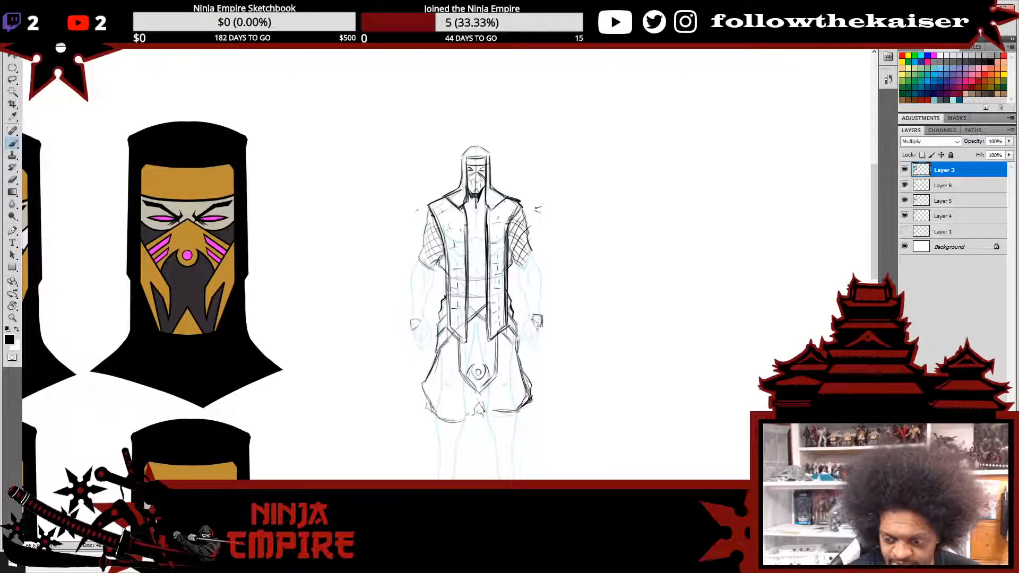
drag(530, 320, 538, 333)
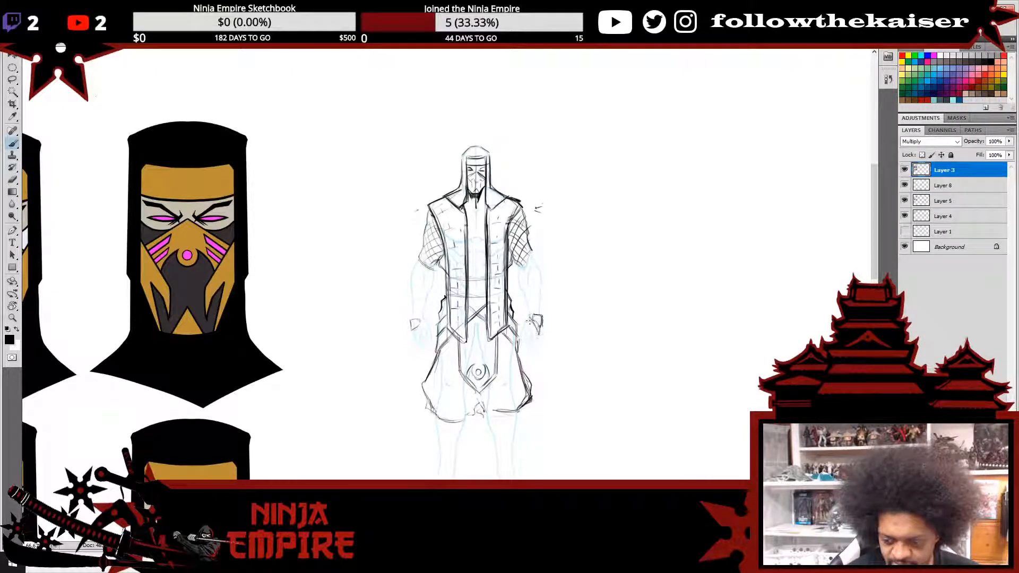
mouse_move(424, 322)
mouse_down()
mouse_move(415, 334)
mouse_move(423, 323)
mouse_up()
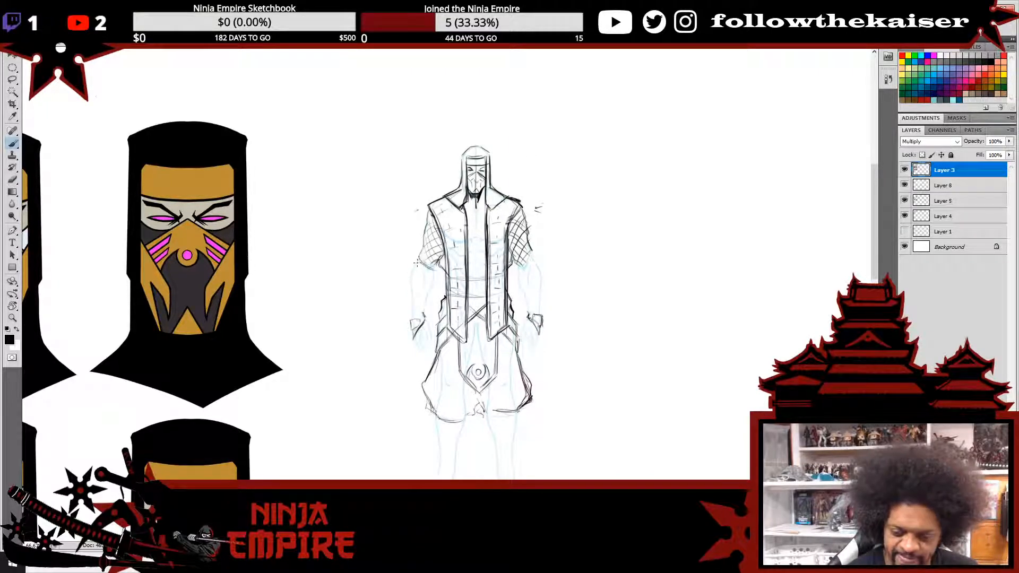
- Outline both forearms from the elbows to the wrist cuffs and darken the outer edge of the right-hand mesh sleeve
mouse_move(418, 260)
mouse_down()
mouse_move(410, 322)
mouse_move(413, 274)
mouse_move(436, 276)
mouse_move(424, 317)
mouse_move(433, 273)
mouse_up()
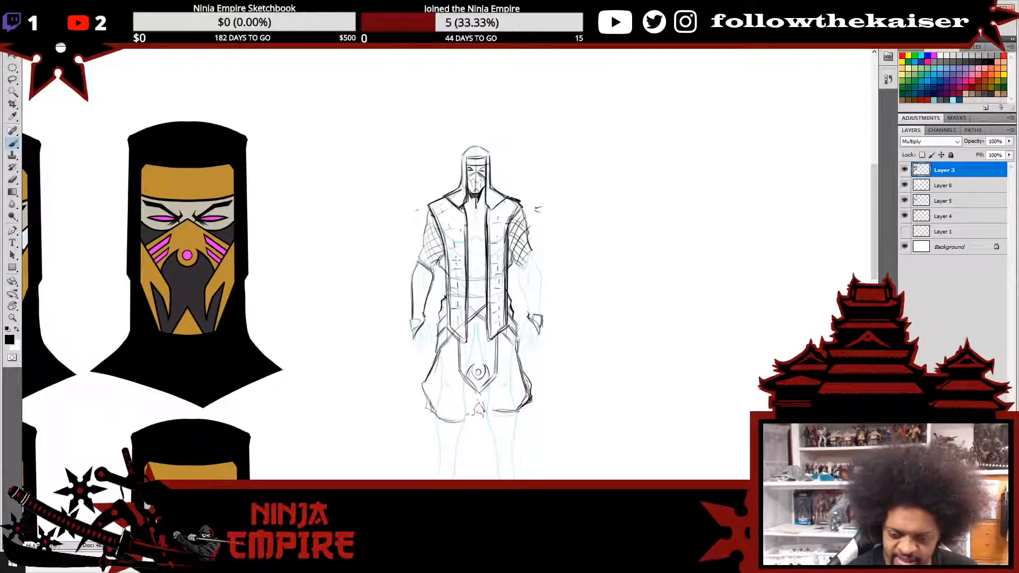
mouse_move(532, 254)
mouse_down()
mouse_move(516, 270)
mouse_move(520, 284)
mouse_move(534, 258)
mouse_move(520, 285)
mouse_move(529, 316)
mouse_move(541, 284)
mouse_move(541, 319)
mouse_up()
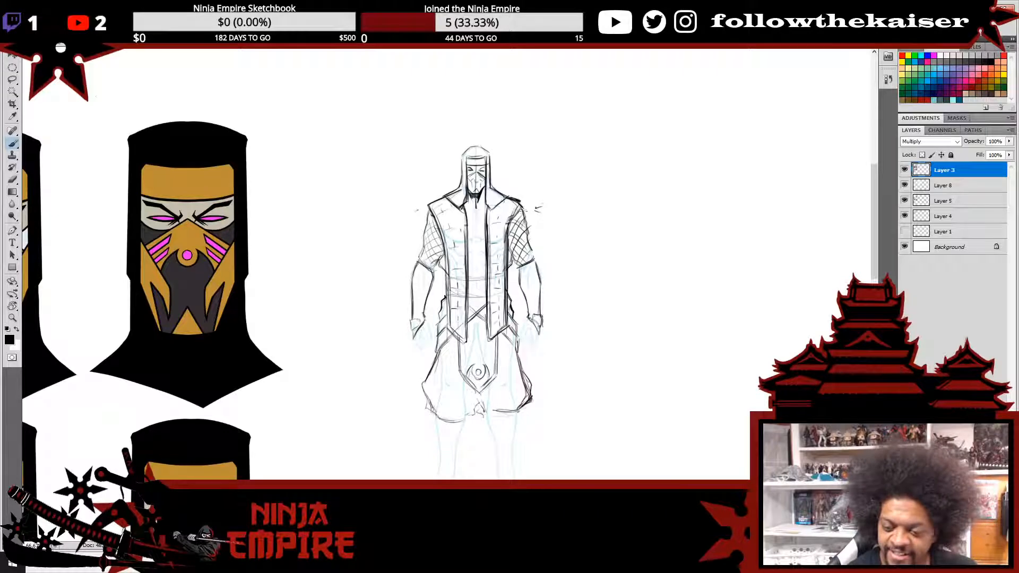
mouse_move(522, 209)
mouse_down()
mouse_move(532, 259)
mouse_move(512, 261)
mouse_move(524, 295)
mouse_up()
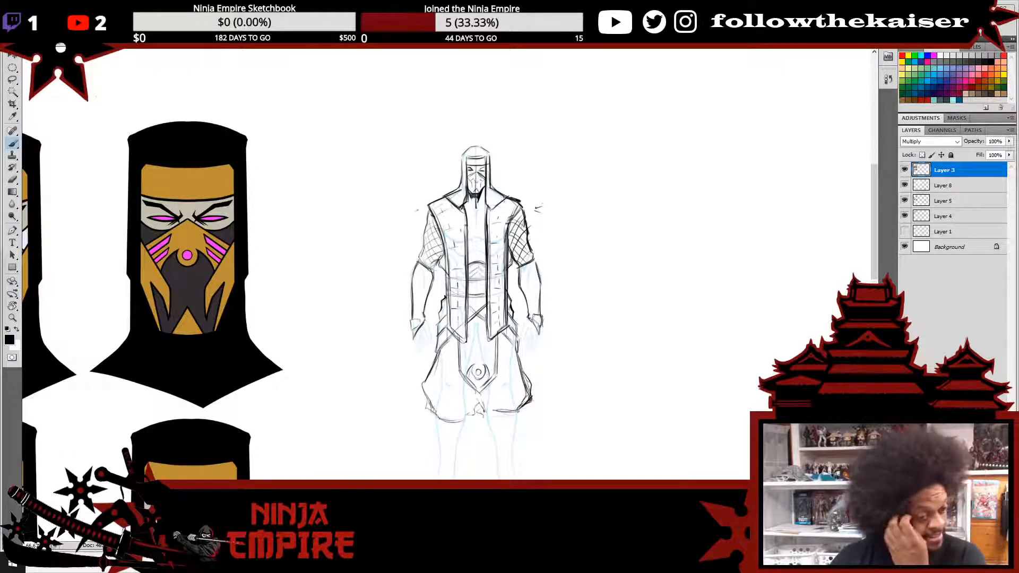
- Switch to Pinterest in the browser, maximize its window, and open the profile's "ninja empire stuff" board
drag(1, 268, 211, 107)
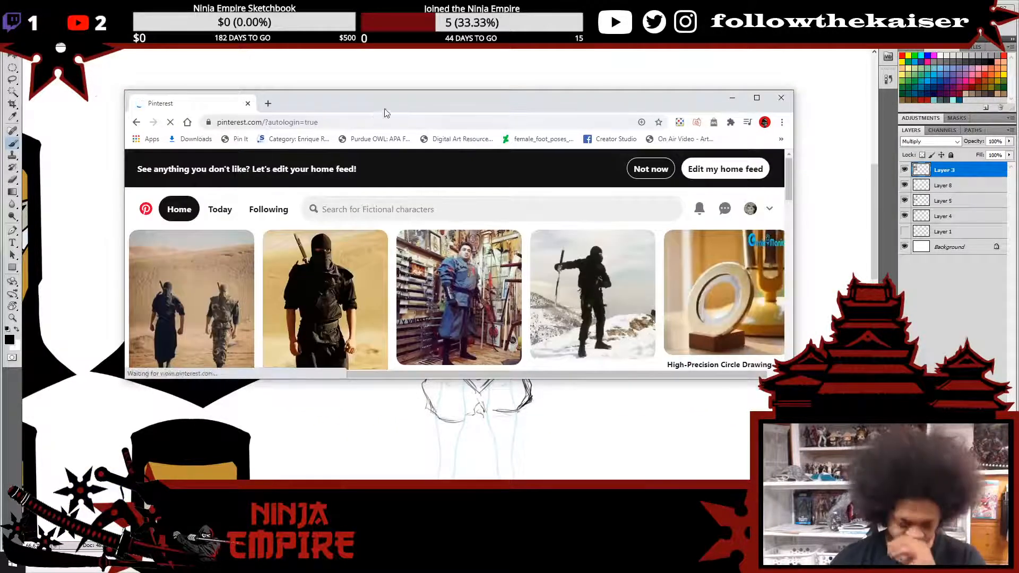
double_click(385, 113)
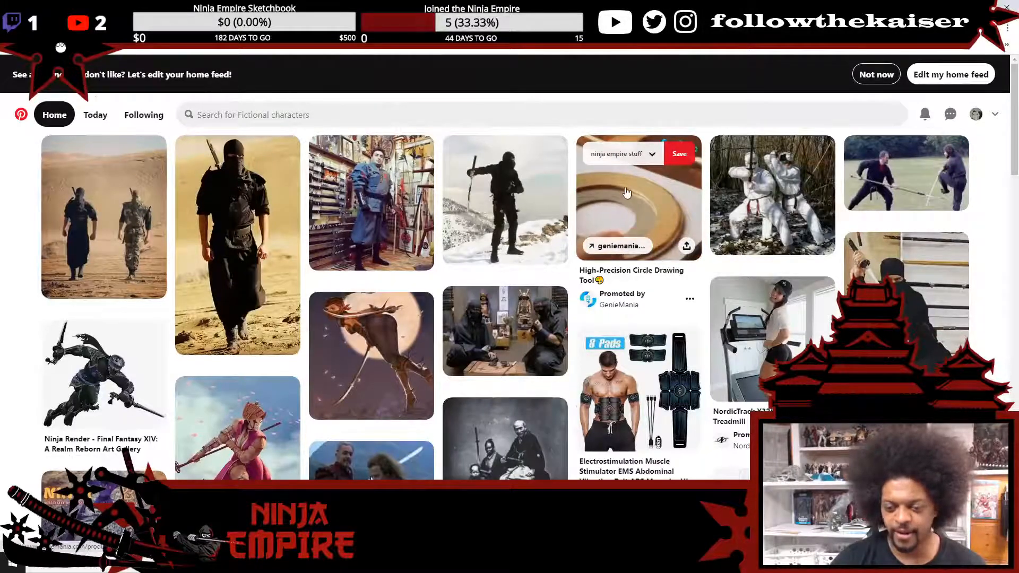
scroll(629, 191, down, 2)
scroll(628, 191, up, 2)
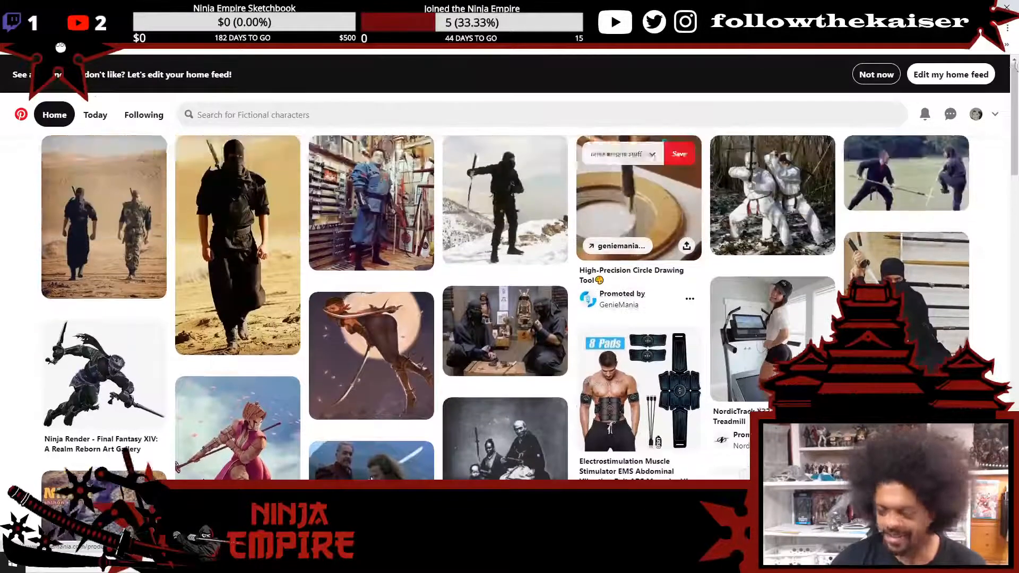
click(976, 115)
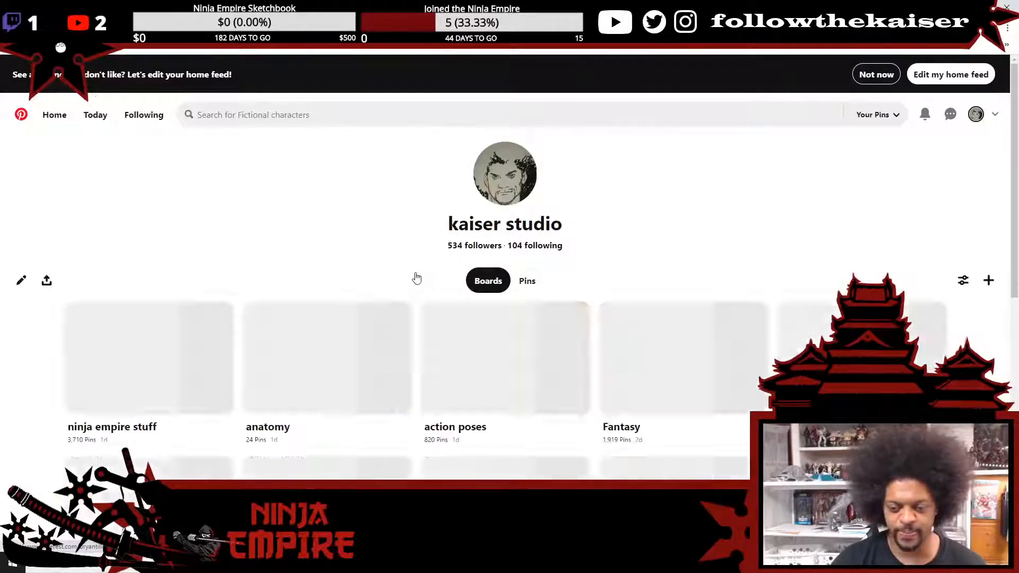
click(225, 371)
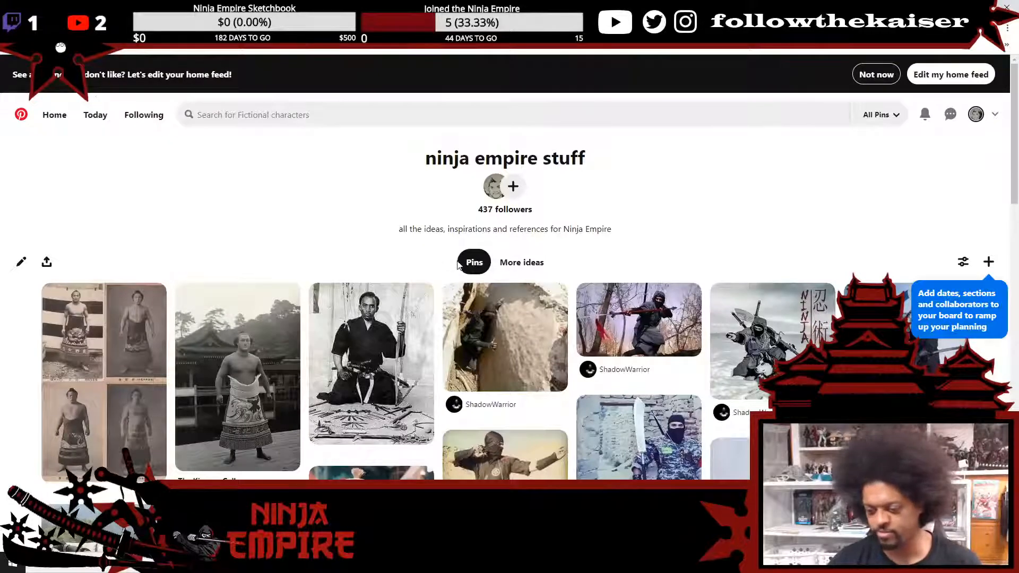
- Browse the pins on the "ninja empire stuff" board for ninja outfit and pose references
scroll(593, 313, down, 10)
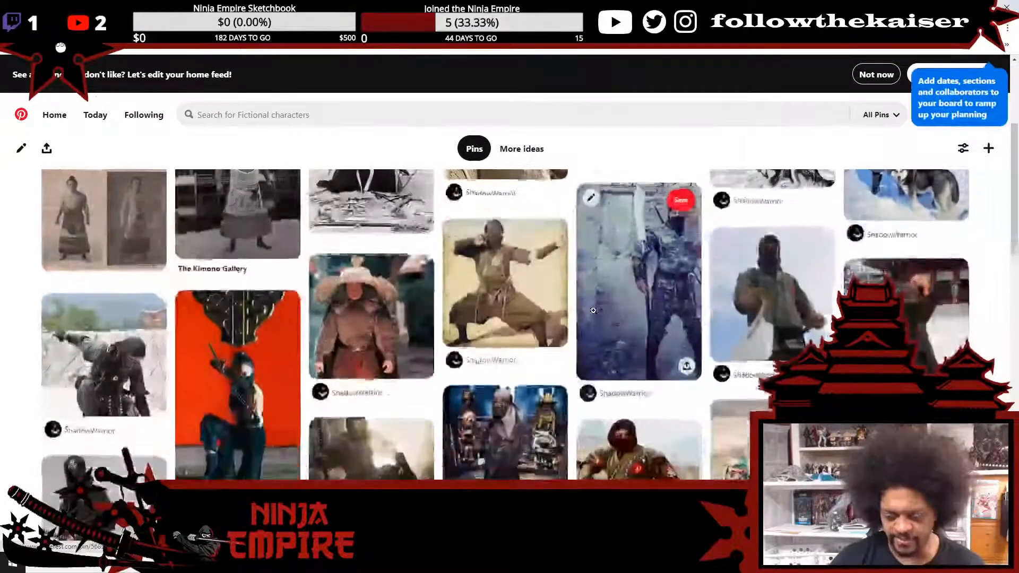
scroll(593, 313, up, 2)
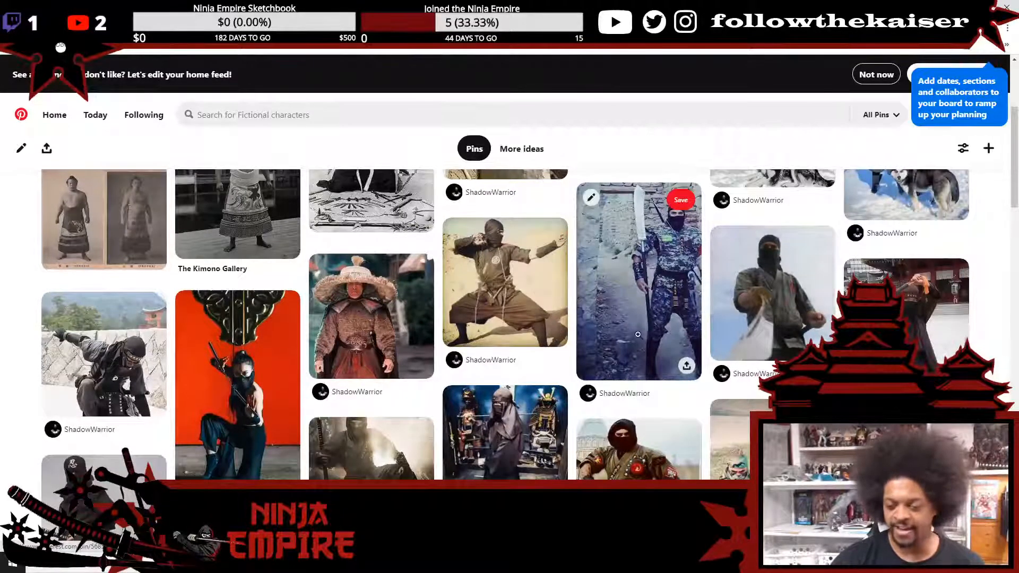
scroll(490, 338, down, 4)
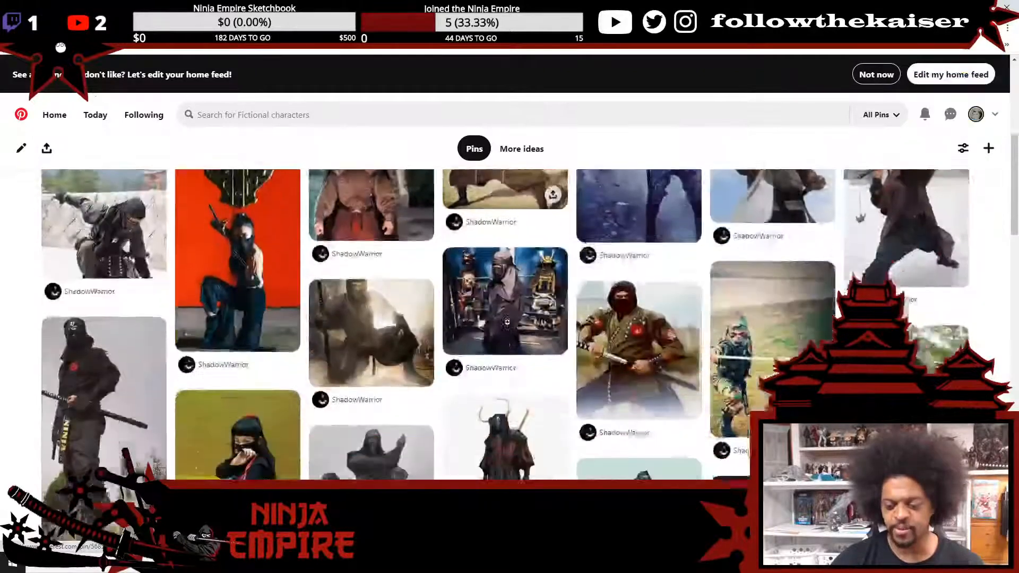
scroll(507, 324, down, 5)
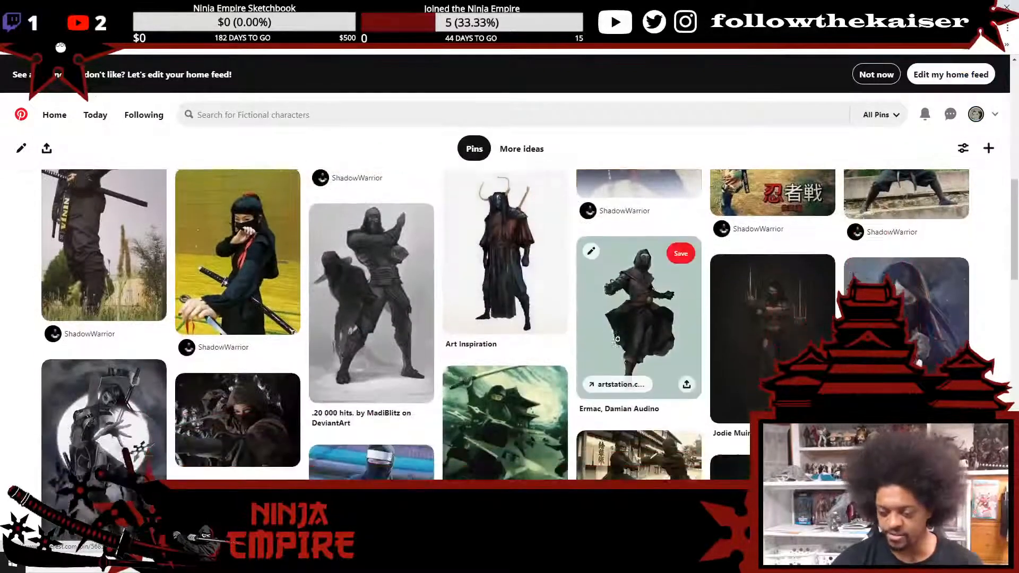
scroll(617, 337, up, 10)
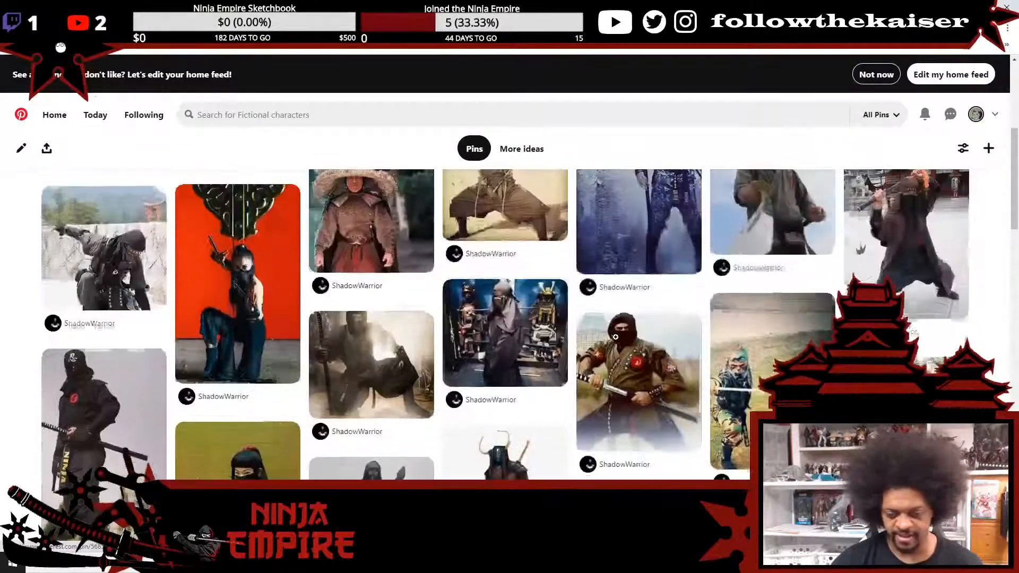
scroll(616, 338, up, 2)
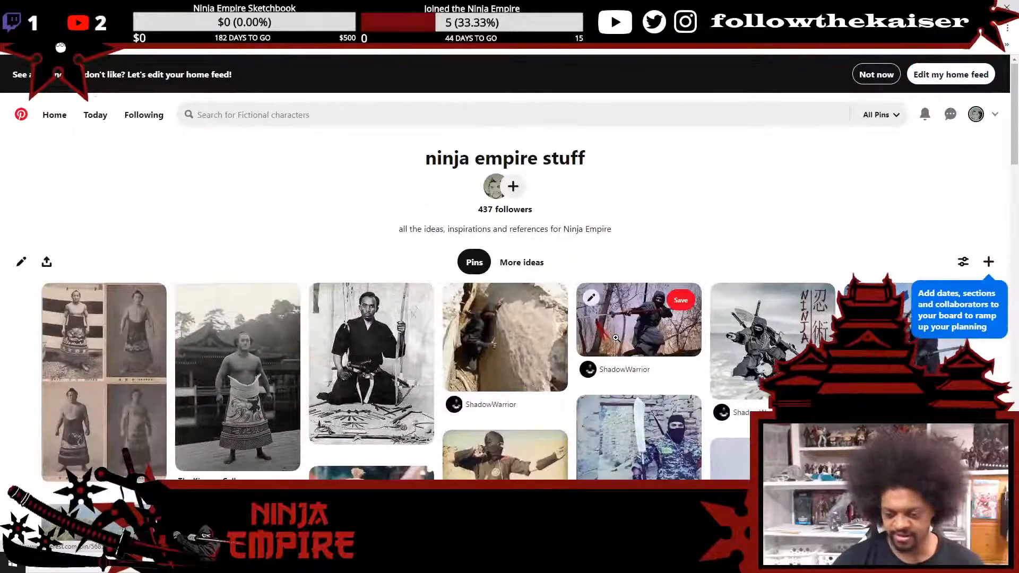
scroll(616, 340, down, 1)
scroll(614, 339, down, 5)
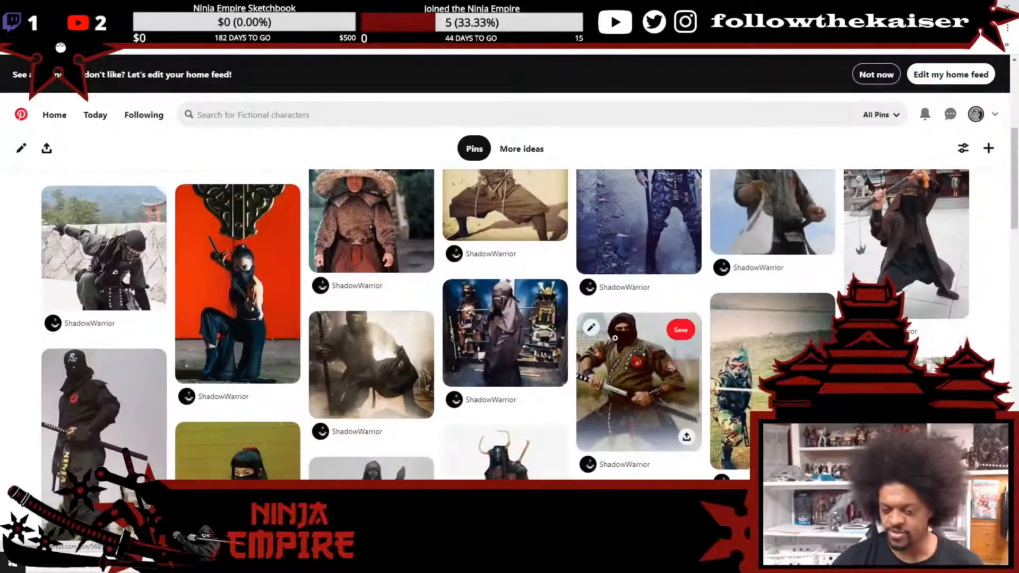
scroll(615, 338, down, 5)
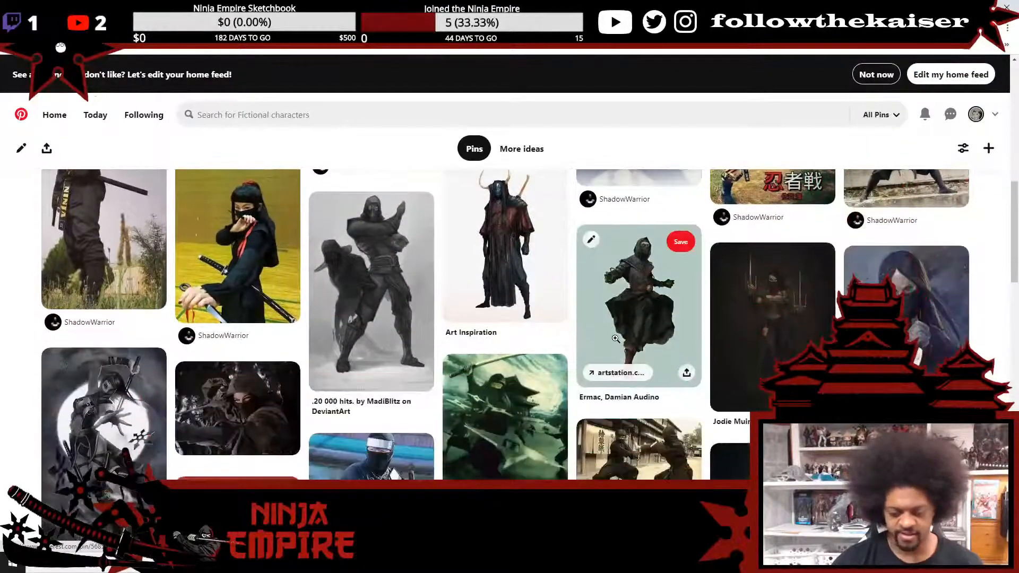
scroll(615, 341, down, 10)
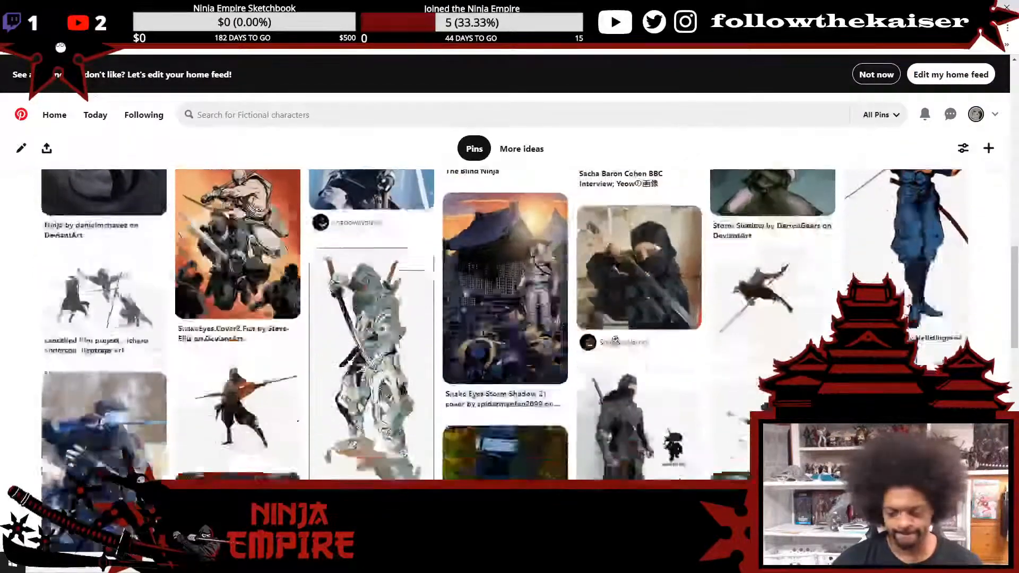
scroll(615, 339, down, 3)
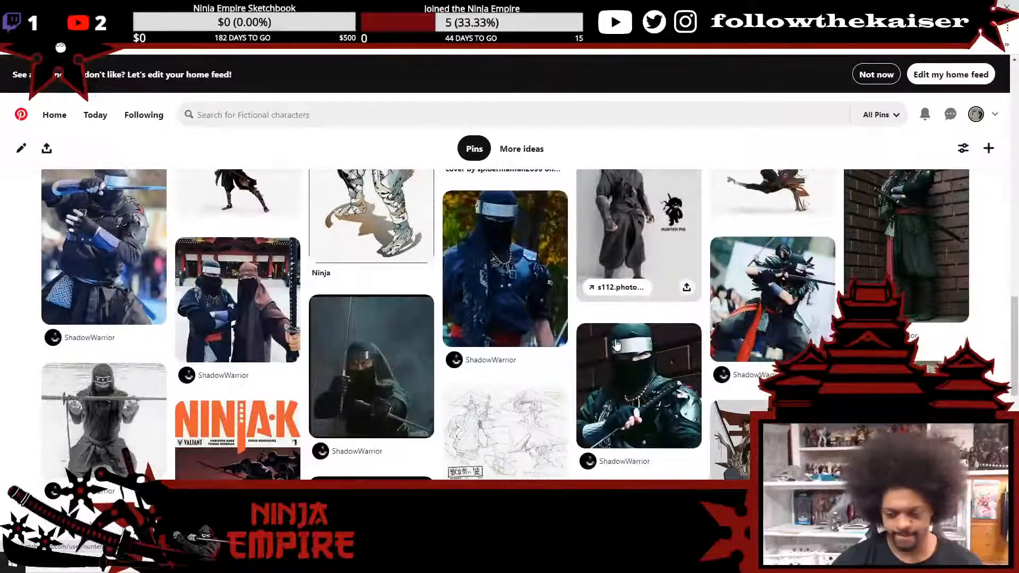
scroll(615, 338, down, 1)
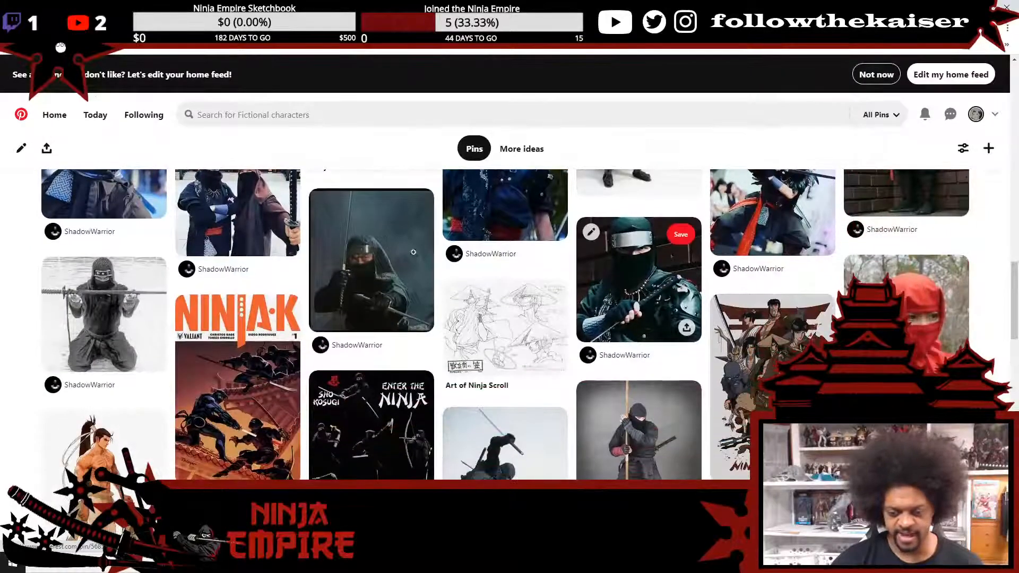
- View the pin of the hooded ninja in a metal headband holding up a sword, and return to the board
click(392, 250)
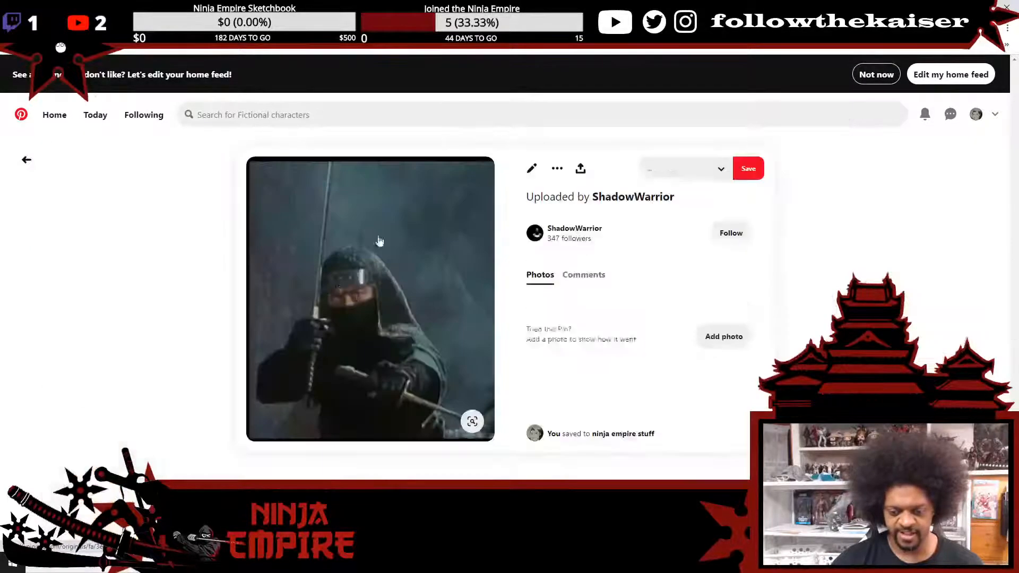
scroll(410, 278, down, 1)
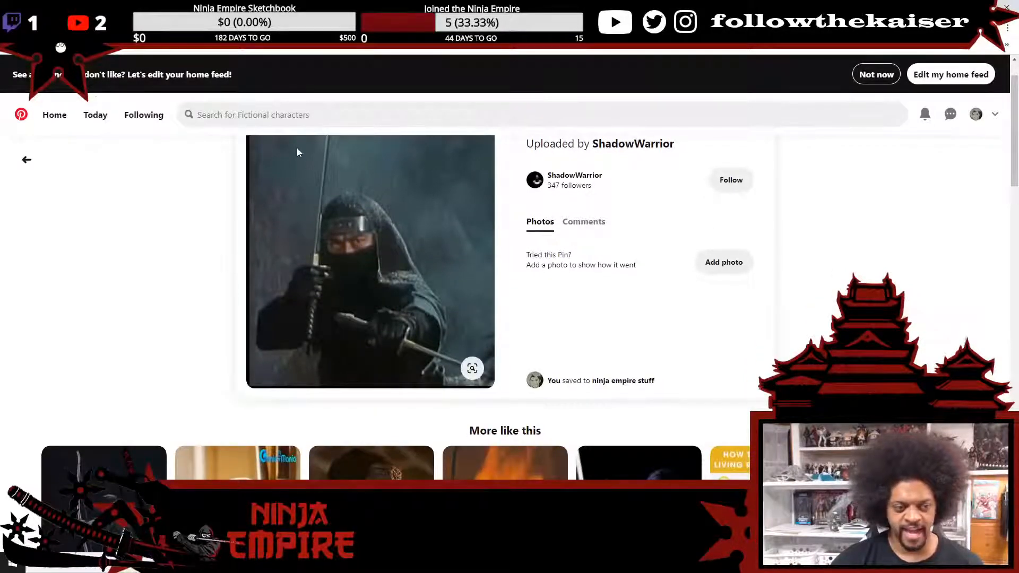
key(alt+Left)
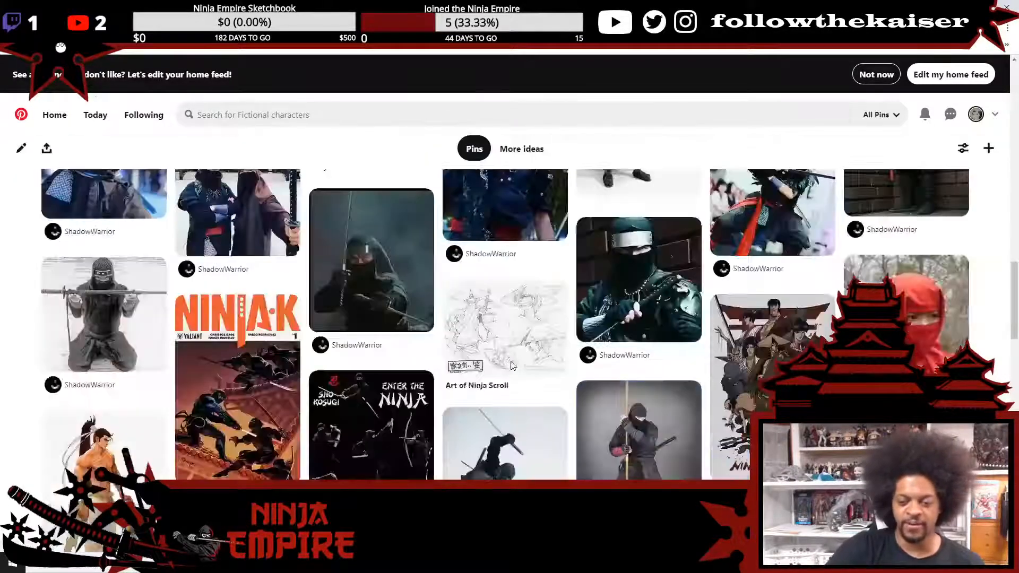
- Find and view the pin of the ninja with a black fan and plated vest, check its related pins, and return to the board
scroll(502, 358, down, 3)
scroll(502, 358, down, 3)
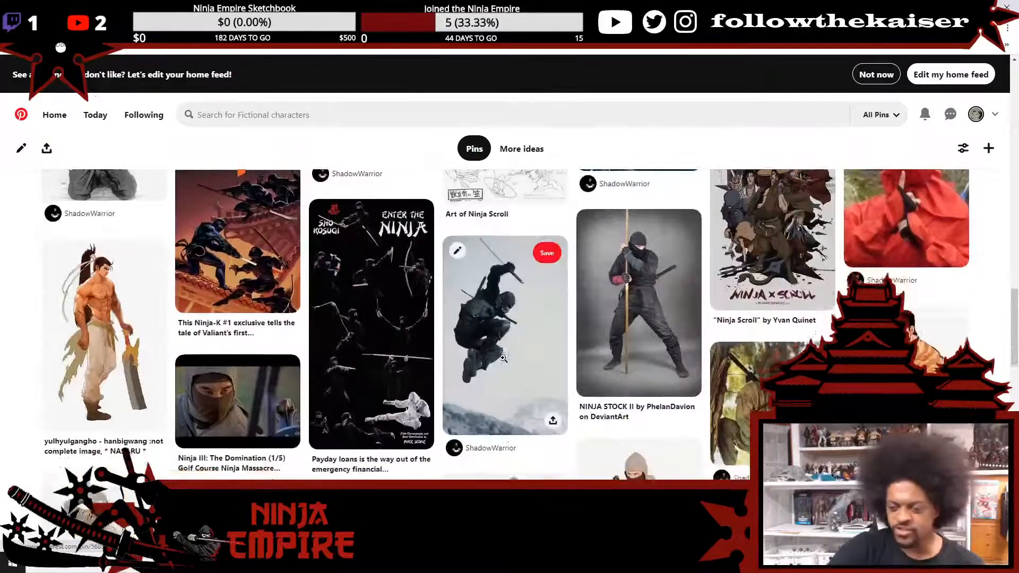
scroll(504, 360, down, 3)
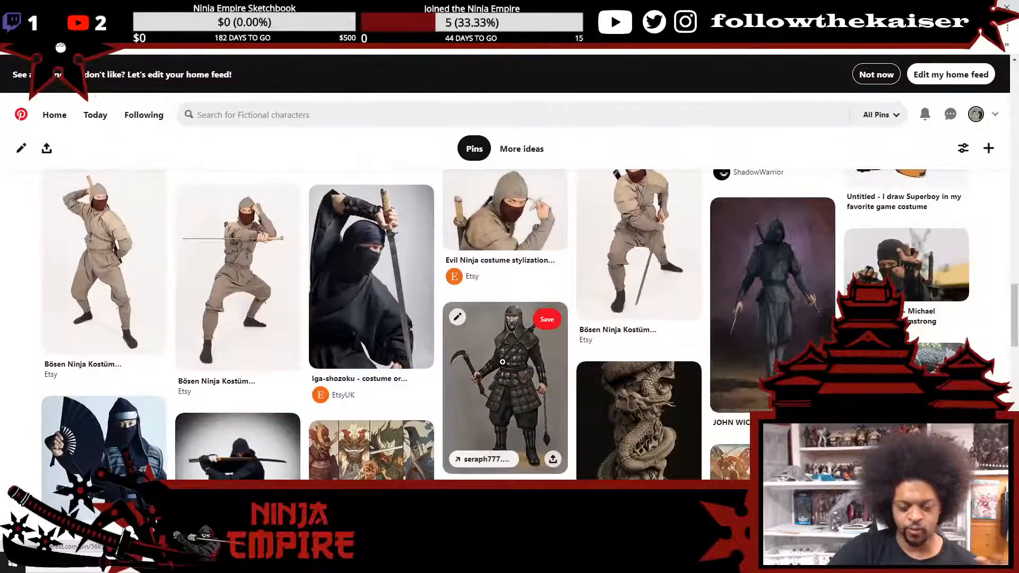
click(115, 455)
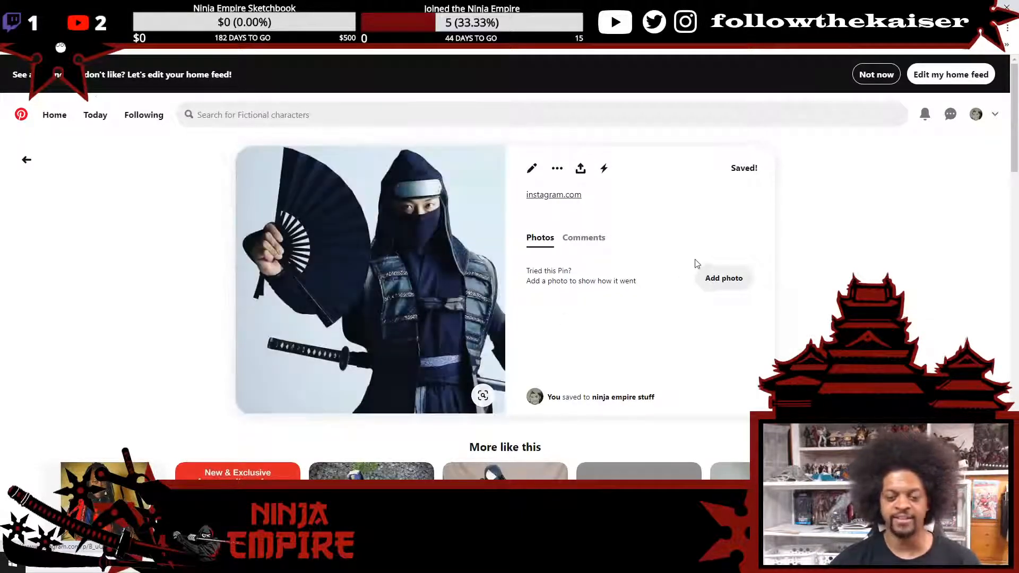
scroll(965, 286, down, 2)
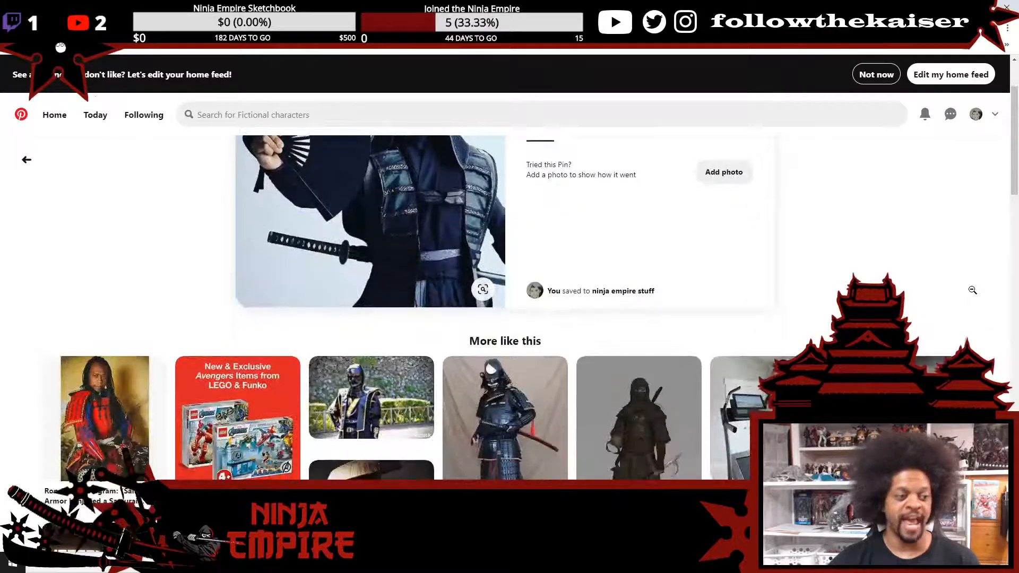
scroll(972, 290, down, 4)
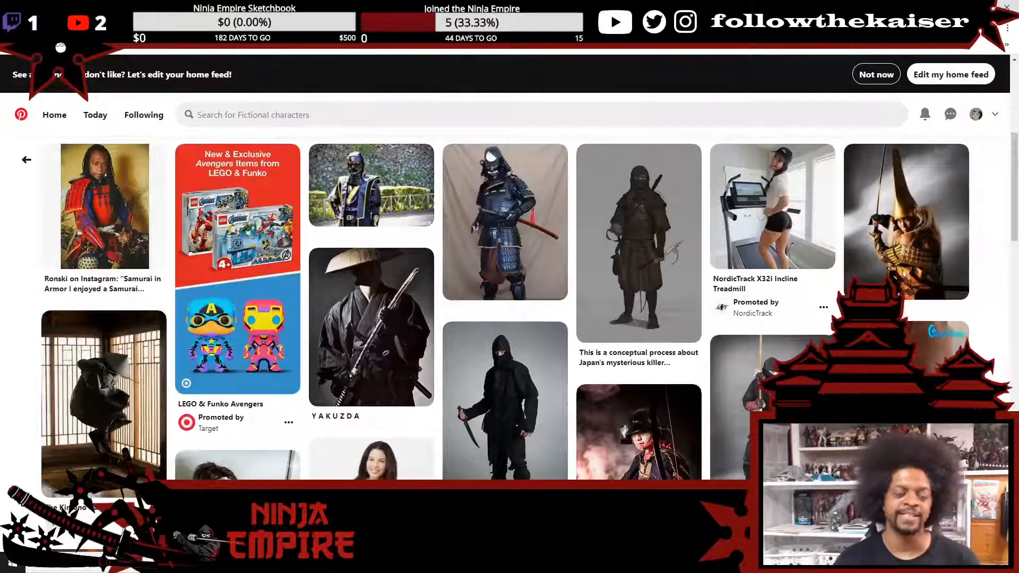
key(alt+Left)
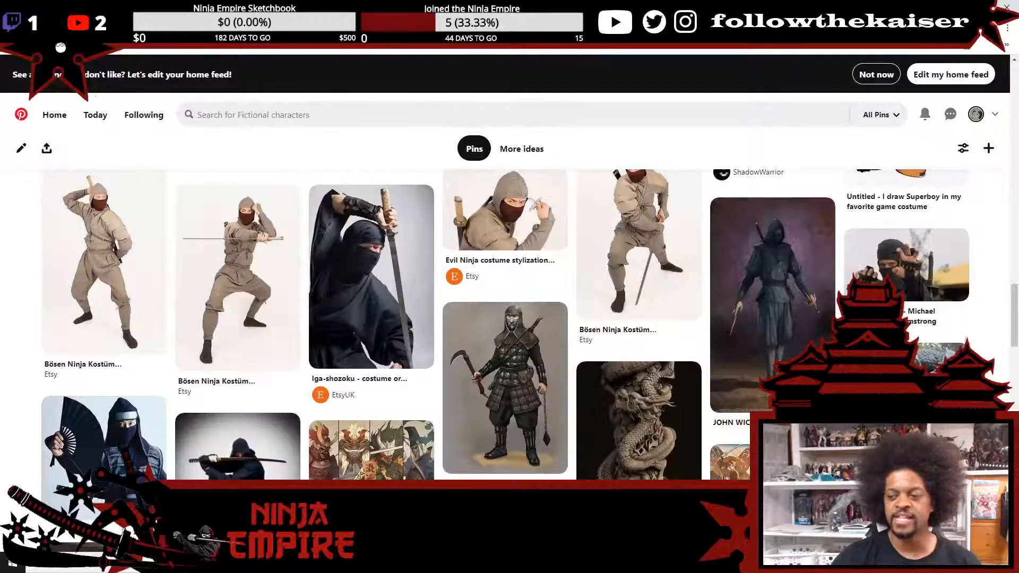
- Shrink the browser window and move it aside, switch back to the Photoshop drawing, and hide Layer 3
click(982, 7)
drag(579, 103, 0, 79)
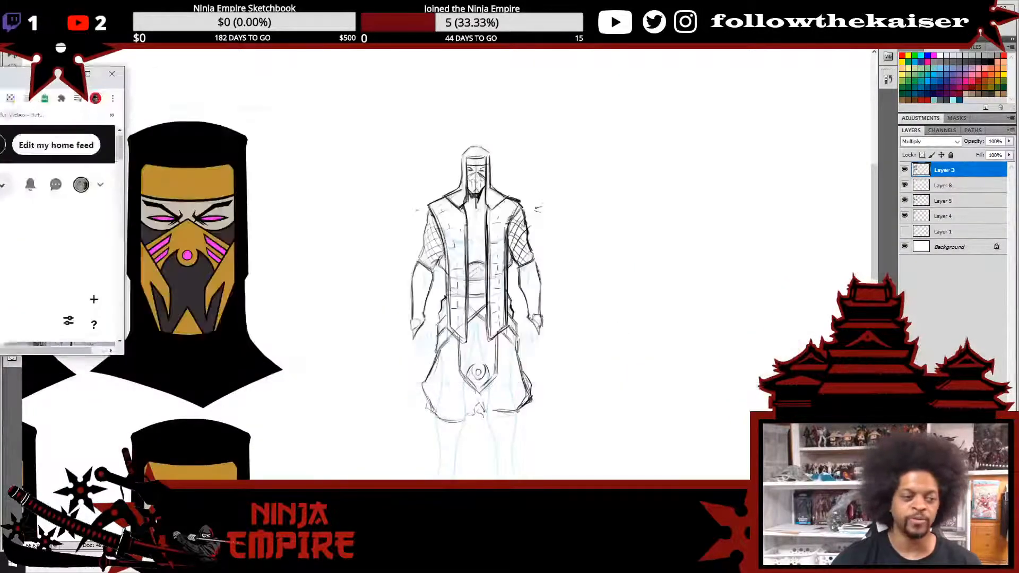
click(96, 198)
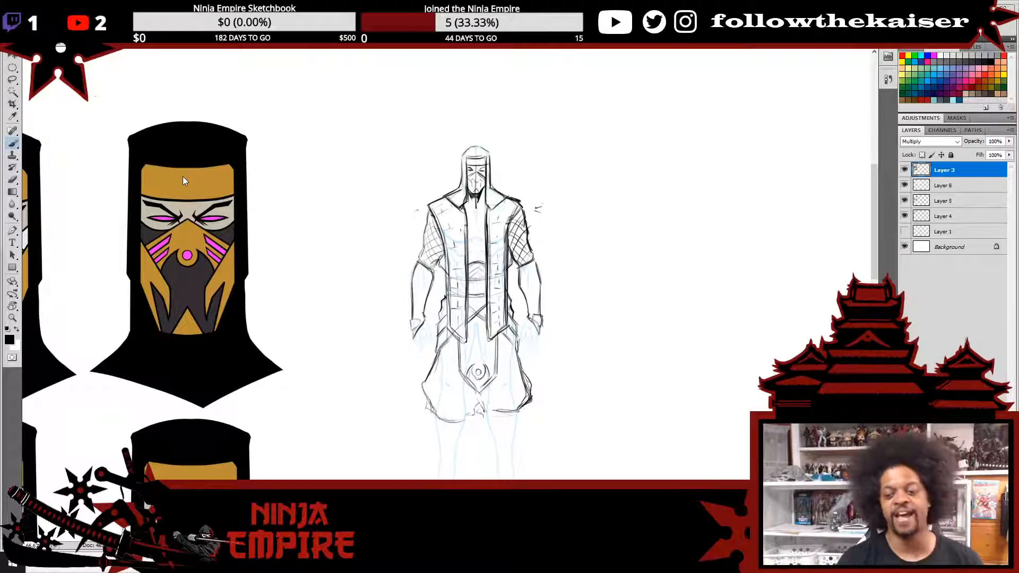
click(905, 170)
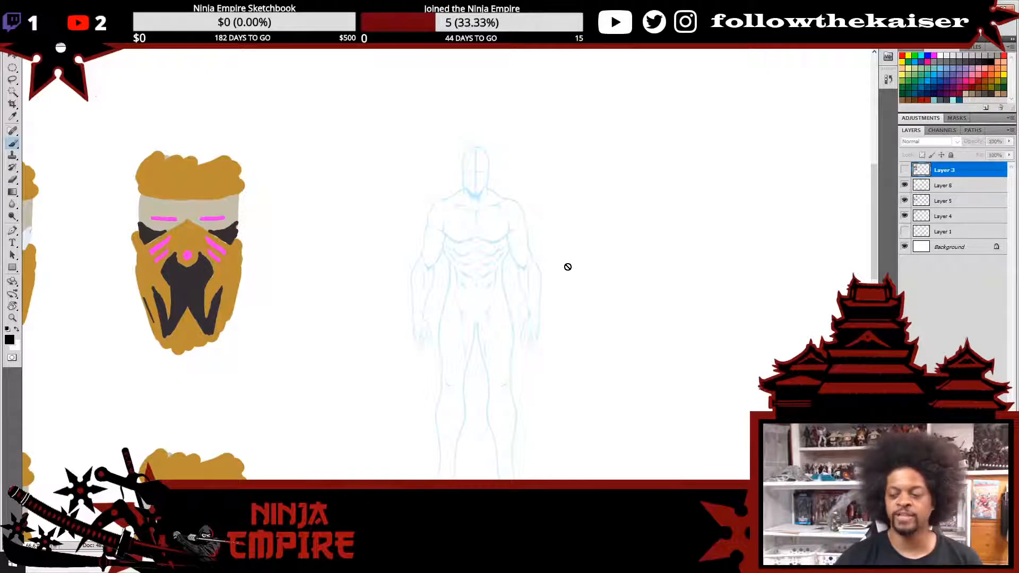
- Show Layer 3 and sketch the undershirt's neckline across the upper chest between the vest's front edges
click(905, 170)
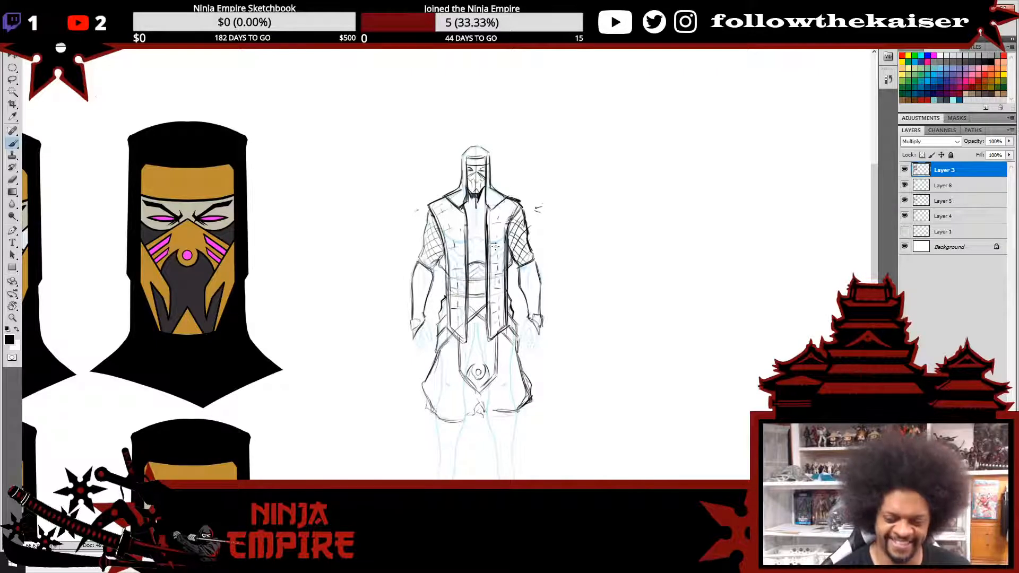
mouse_move(335, 286)
mouse_down()
mouse_move(504, 224)
mouse_move(451, 267)
mouse_up()
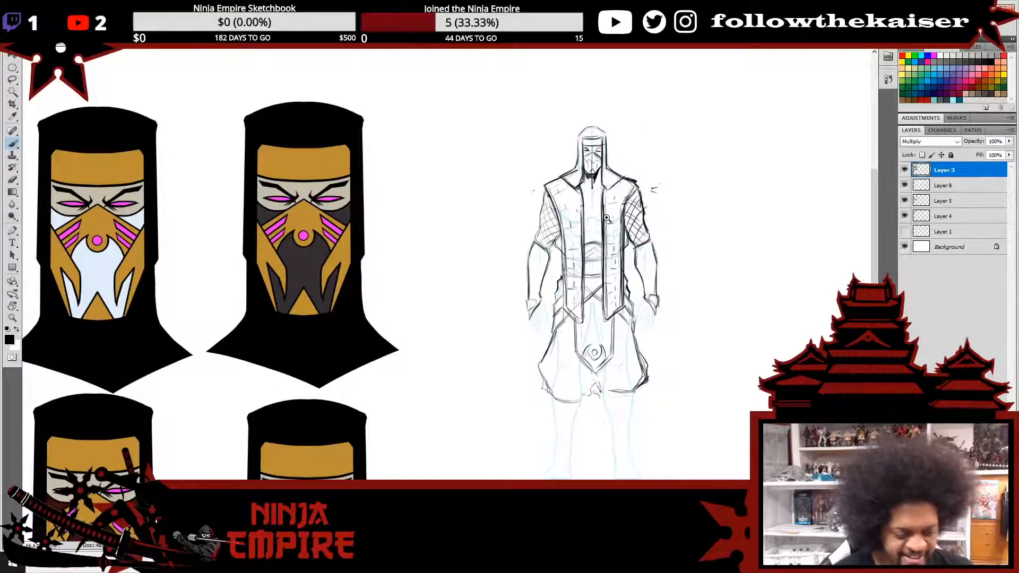
scroll(606, 218, up, 5)
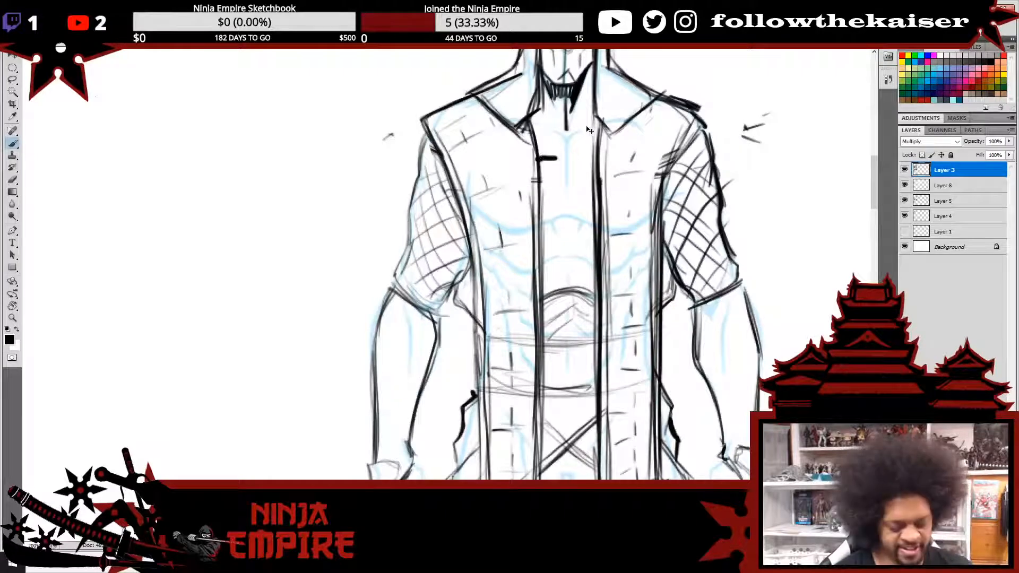
mouse_move(541, 161)
mouse_down()
mouse_move(596, 156)
mouse_move(567, 168)
mouse_up()
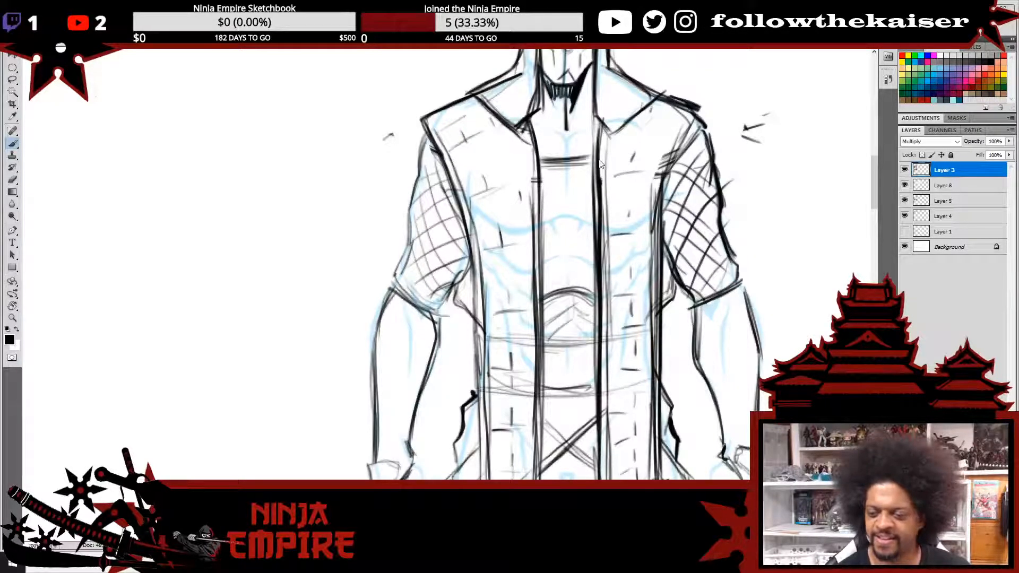
- Try sketching a vertical centre line and diagonal folds on the undershirt between the vest edges
mouse_move(591, 170)
mouse_down()
mouse_move(561, 210)
mouse_move(560, 296)
mouse_up()
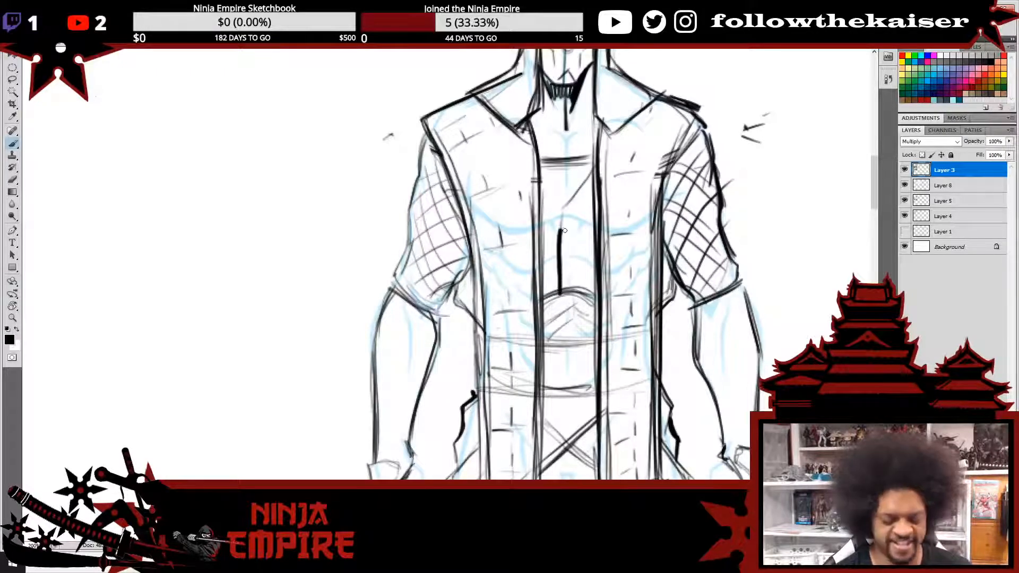
key(ctrl+z)
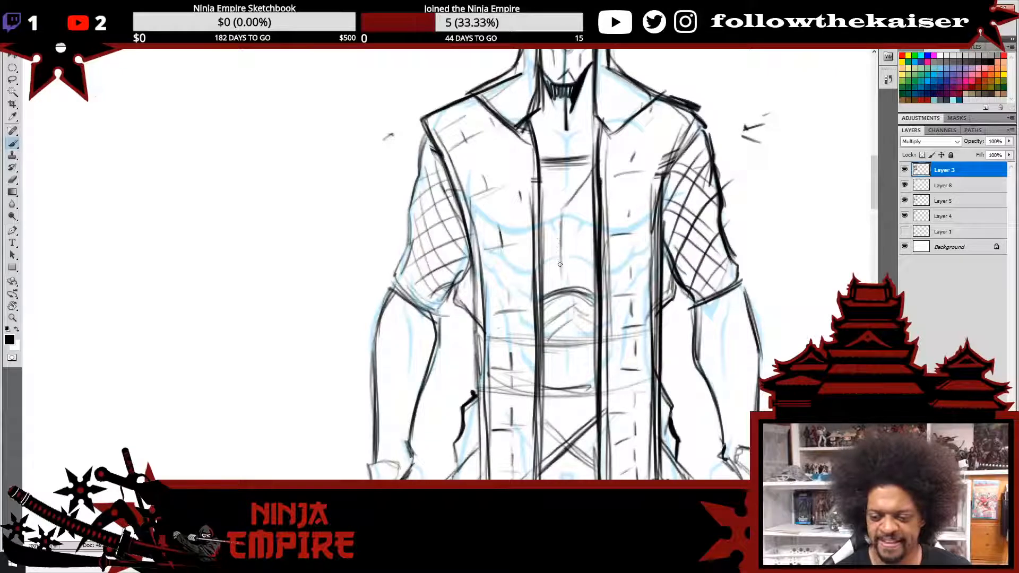
drag(560, 265, 560, 284)
mouse_move(592, 169)
mouse_down()
mouse_move(563, 192)
mouse_move(559, 274)
mouse_move(582, 187)
mouse_up()
key(e)
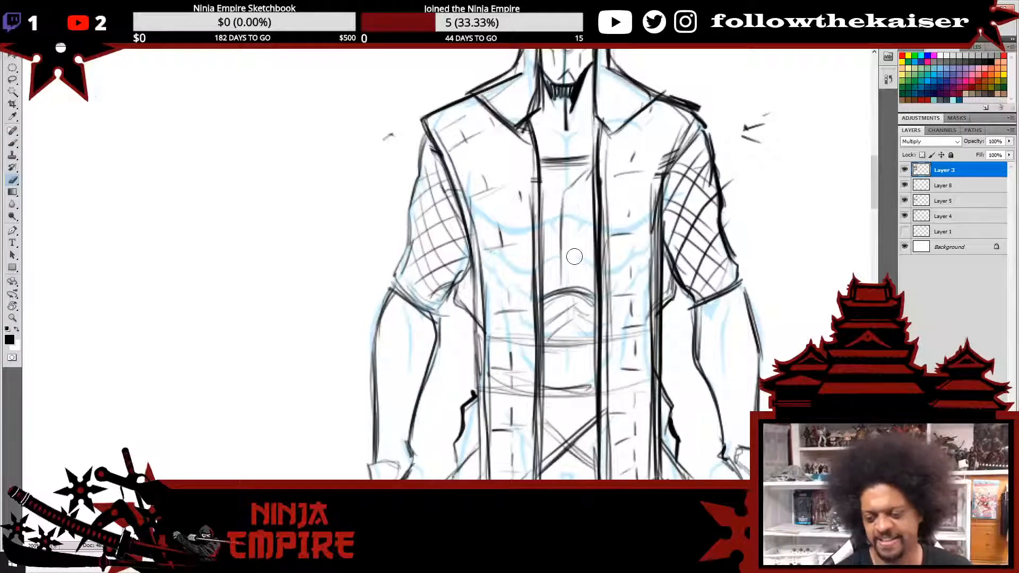
alt+click(586, 228)
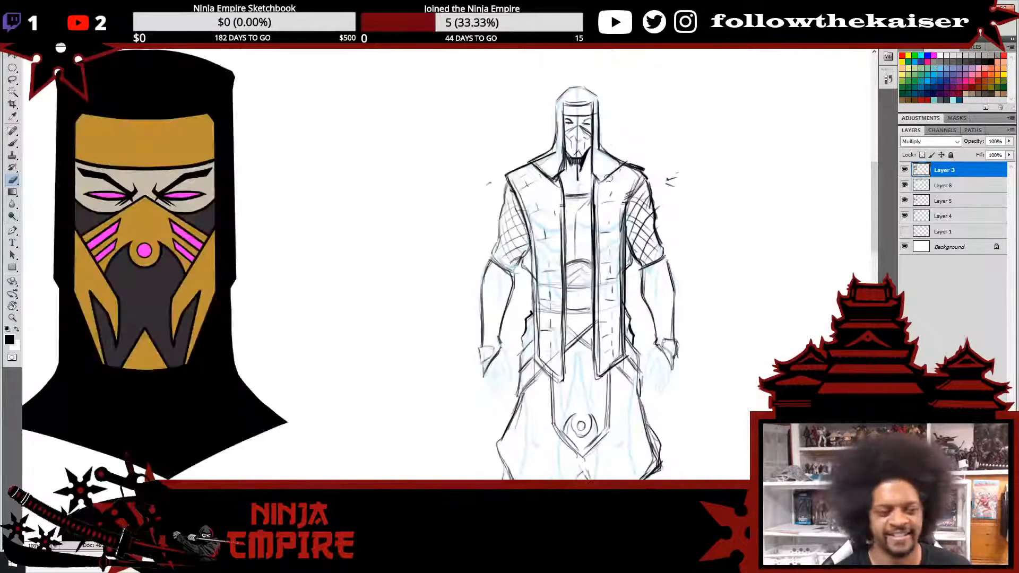
click(595, 215)
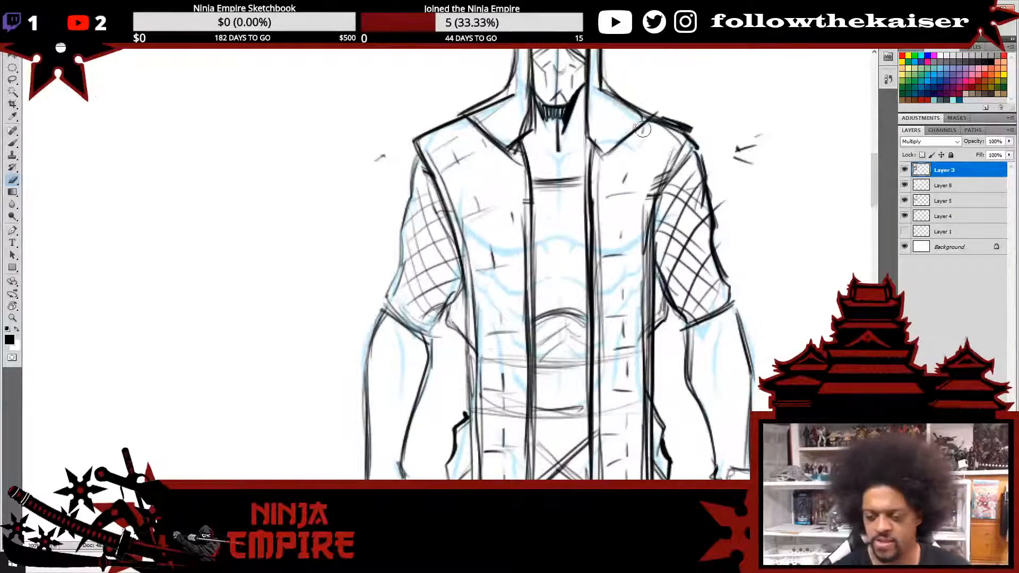
- Try sketching short wrinkle strokes and a long diagonal fold on the undershirt above the belt's arched emblem
key(b)
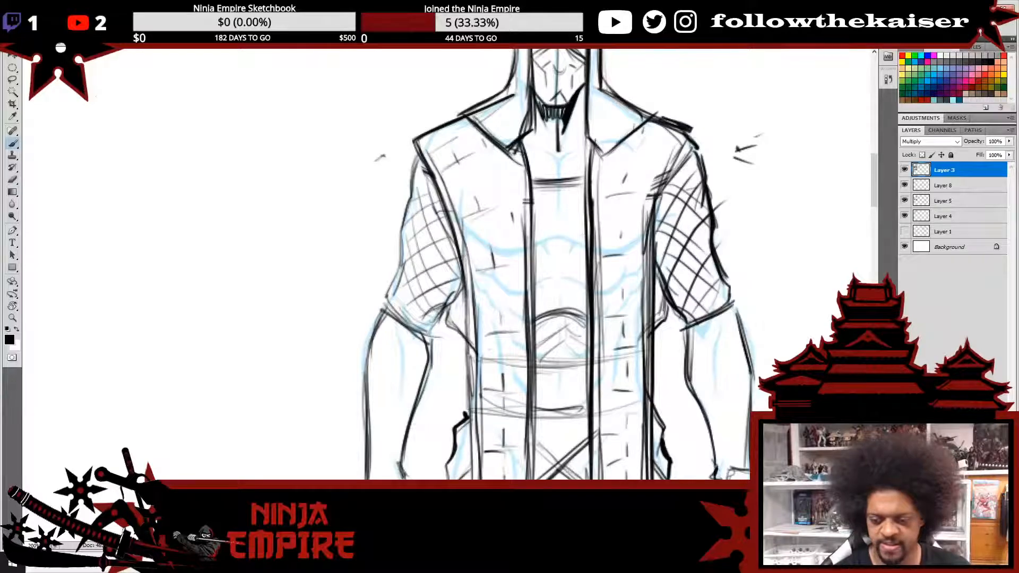
mouse_move(555, 282)
mouse_down()
mouse_move(568, 274)
mouse_move(537, 296)
mouse_move(570, 273)
mouse_move(577, 301)
mouse_move(541, 296)
mouse_move(572, 299)
mouse_move(575, 264)
mouse_up()
key(e)
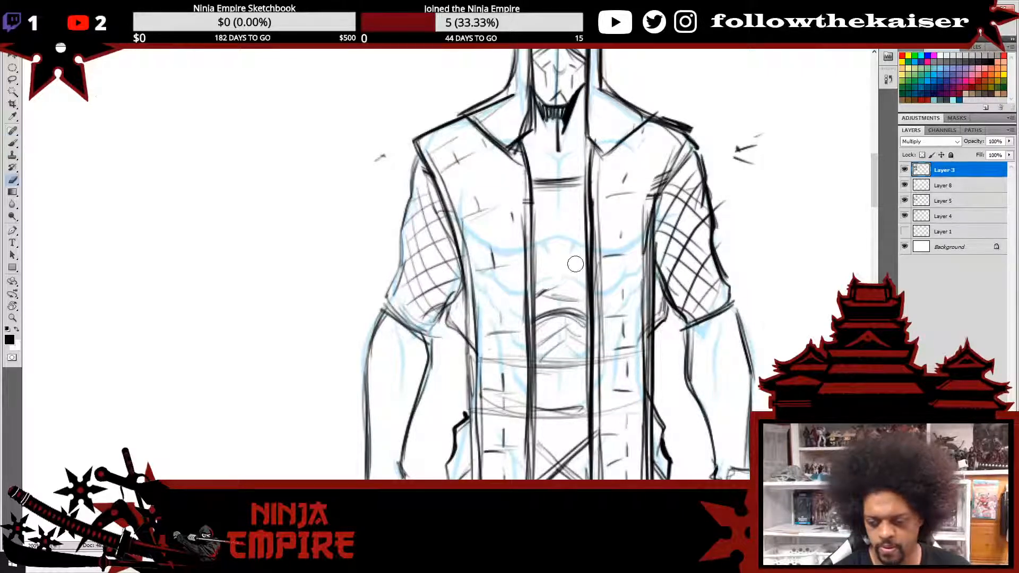
key(b)
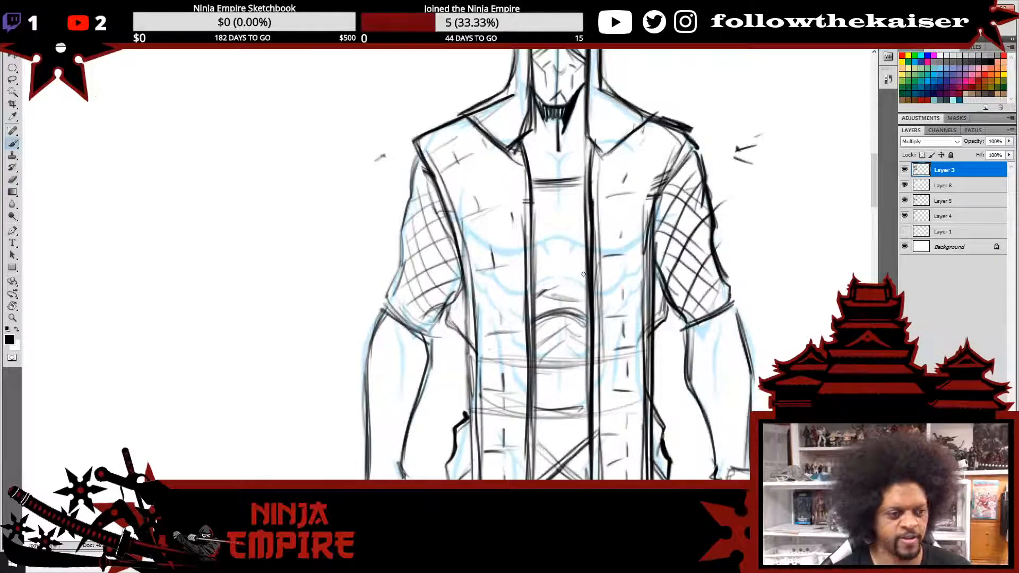
mouse_move(538, 295)
mouse_down()
mouse_move(590, 269)
mouse_move(558, 285)
mouse_up()
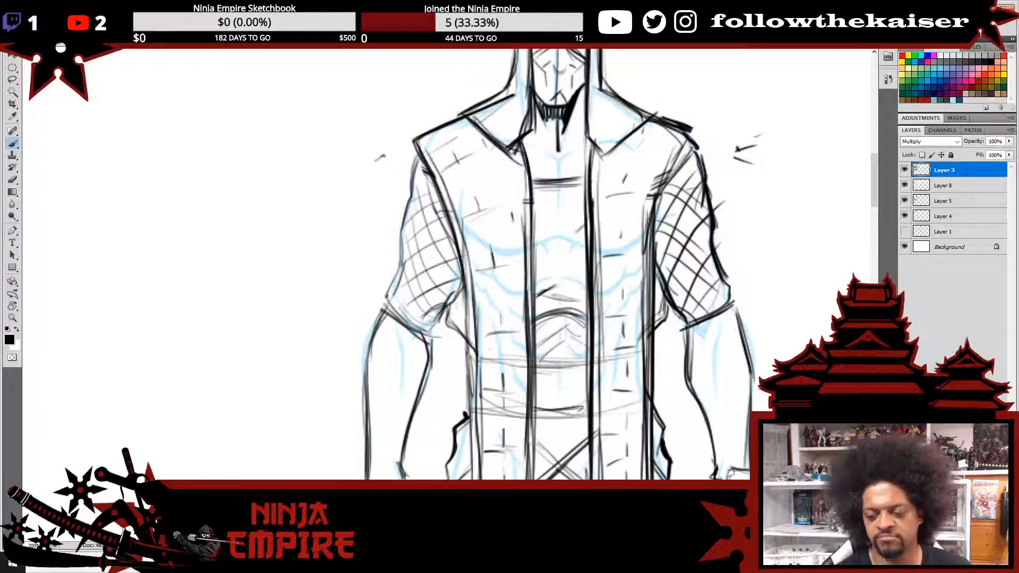
drag(583, 227, 535, 268)
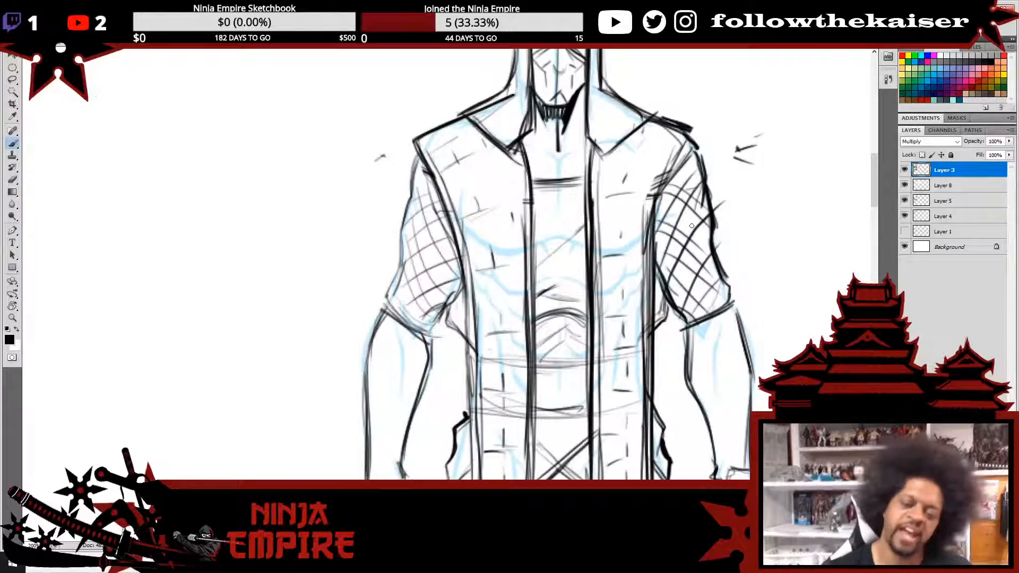
- Undo the wrinkle and fold strokes on the undershirt
key(ctrl+z)
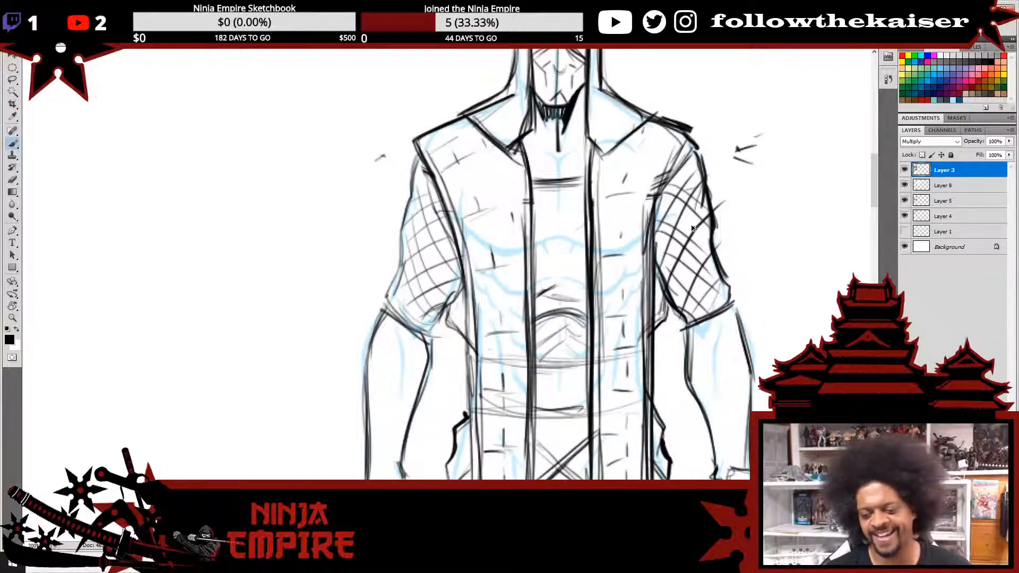
key(ctrl+alt+z)
key(ctrl+alt+z)
key(ctrl+alt+z)
key(ctrl+alt+z)
key(ctrl+alt+z)
key(ctrl+alt+z)
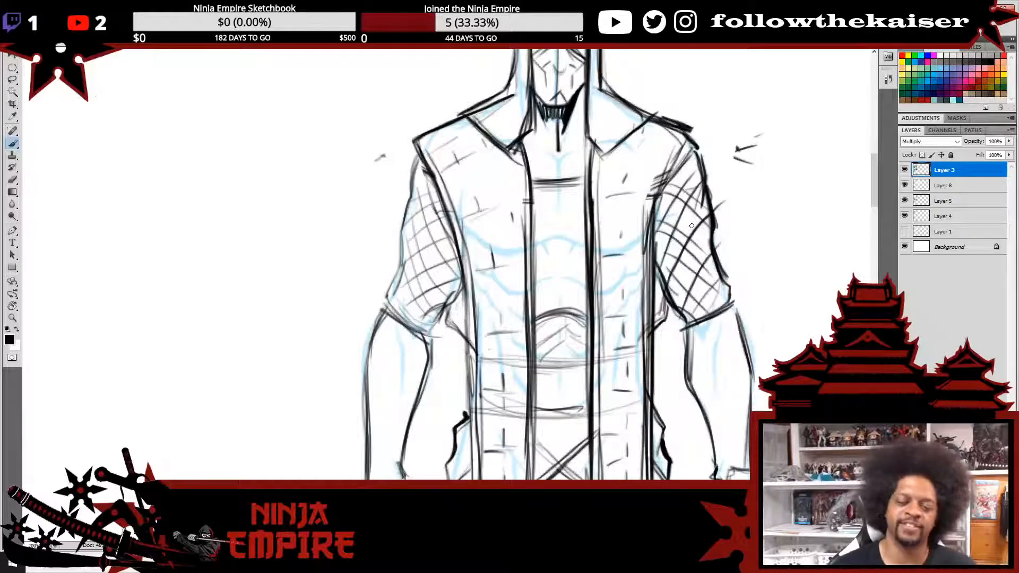
- Erase the stray arrow-like marks outside the shoulder on the drawing's right side
key(e)
drag(753, 149, 743, 130)
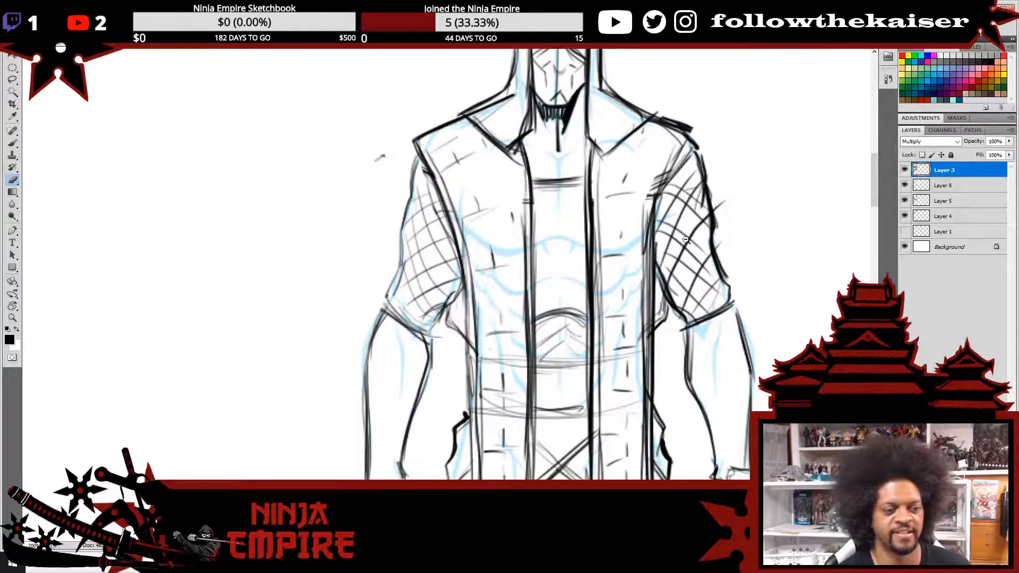
- Ink the outer contour of the lower leg on the drawing's left side, from the trouser hem to the ankle
alt+click(675, 253)
alt+click(675, 253)
drag(711, 328, 660, 246)
ctrl+click(622, 267)
ctrl+click(613, 284)
drag(602, 303, 636, 57)
key(b)
drag(438, 245, 448, 347)
drag(442, 268, 448, 419)
drag(450, 374, 441, 438)
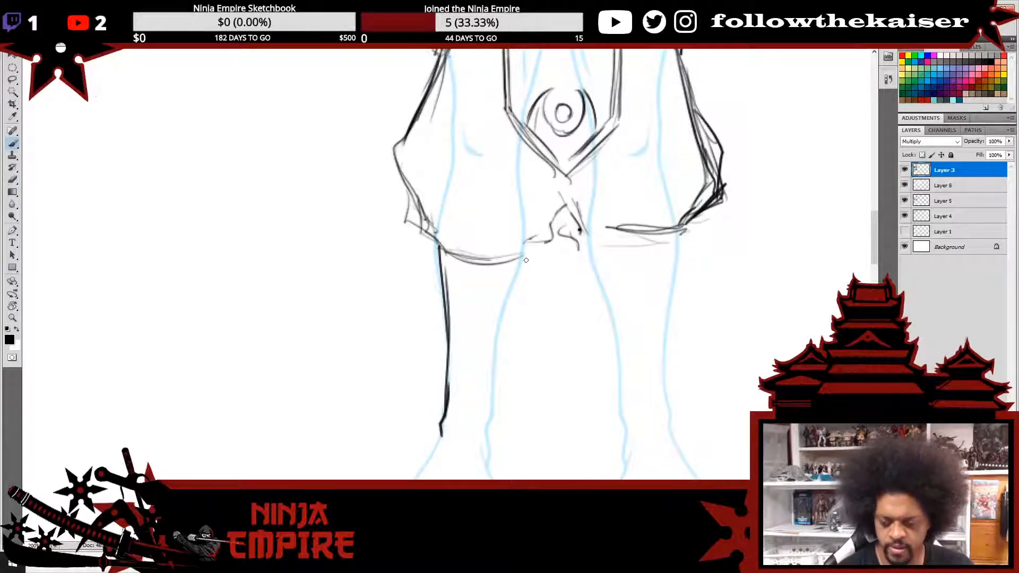
- Draw the same leg's inner contour from hem to ankle and extend both sides into the foot
drag(523, 255, 489, 416)
drag(495, 378, 488, 466)
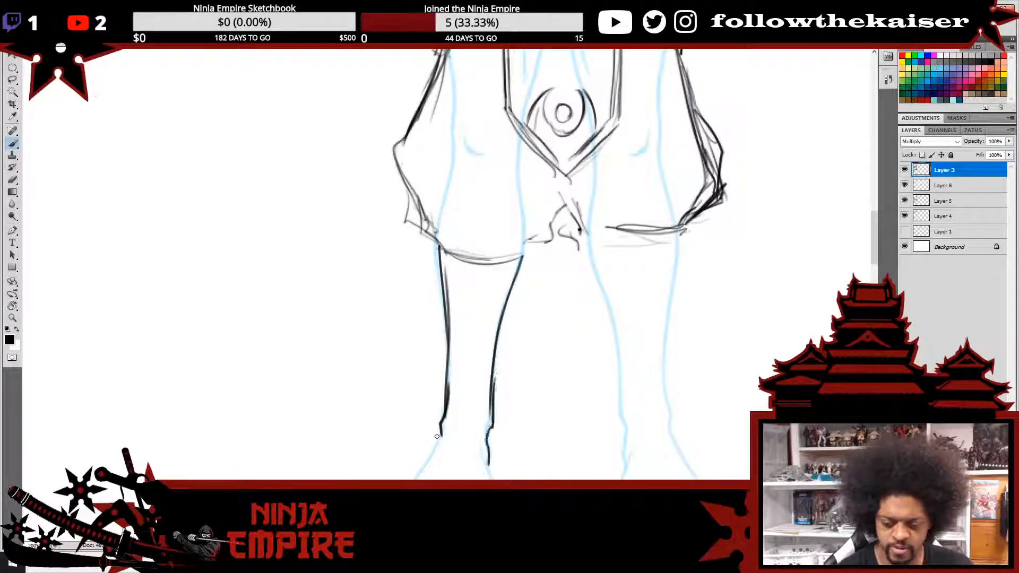
drag(442, 438, 421, 479)
drag(486, 463, 489, 479)
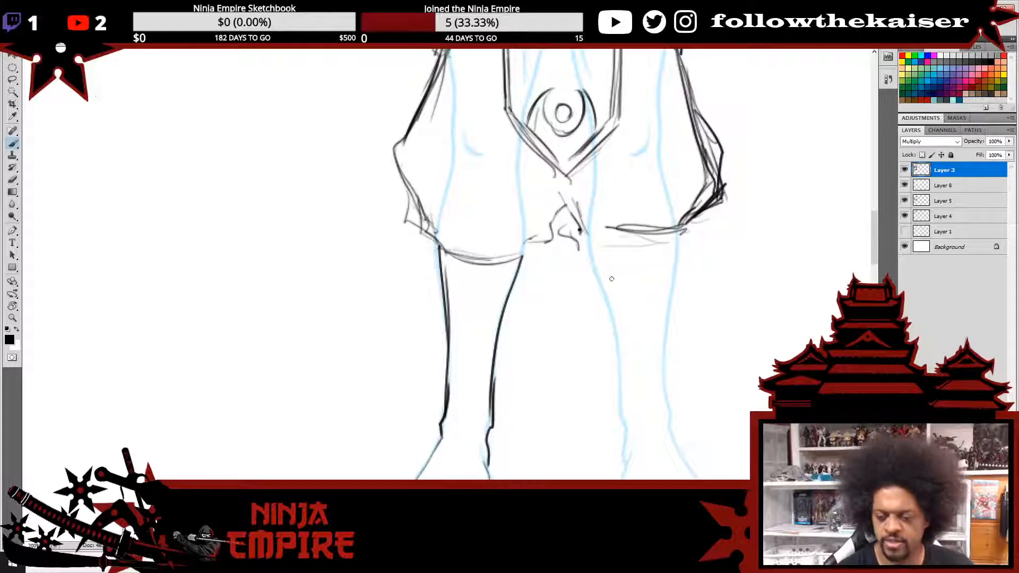
- Draw both contours of the other lower leg from the trouser hem down to the foot, following the blue guide
drag(588, 247, 605, 308)
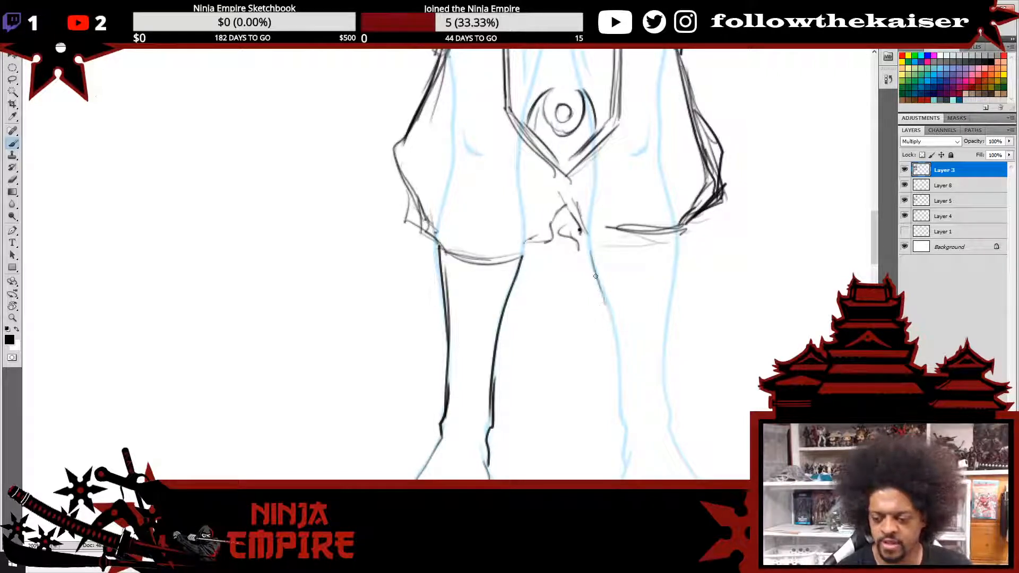
drag(594, 273, 615, 427)
key(ctrl+z)
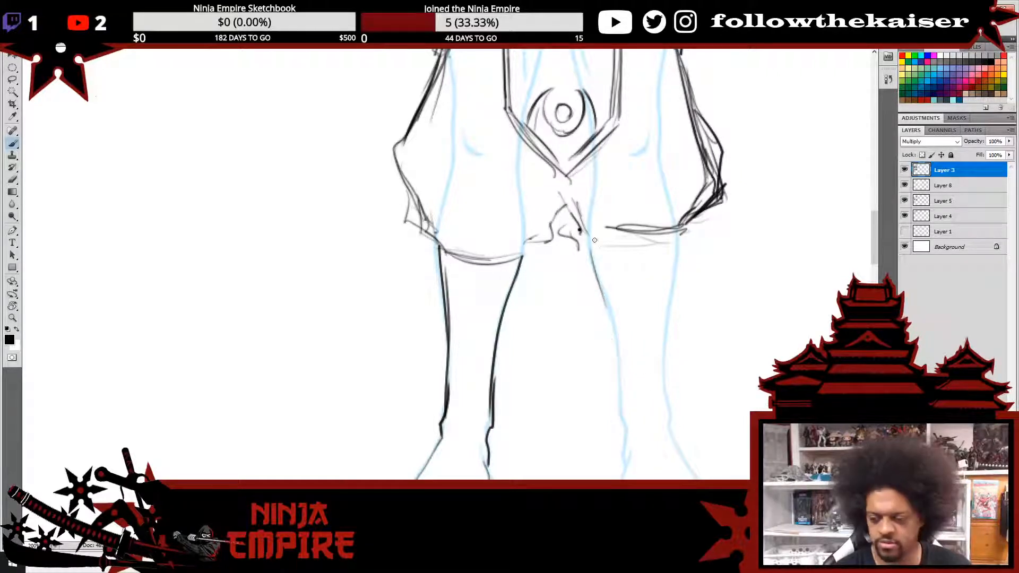
mouse_move(590, 254)
mouse_down()
mouse_move(616, 339)
mouse_move(623, 470)
mouse_up()
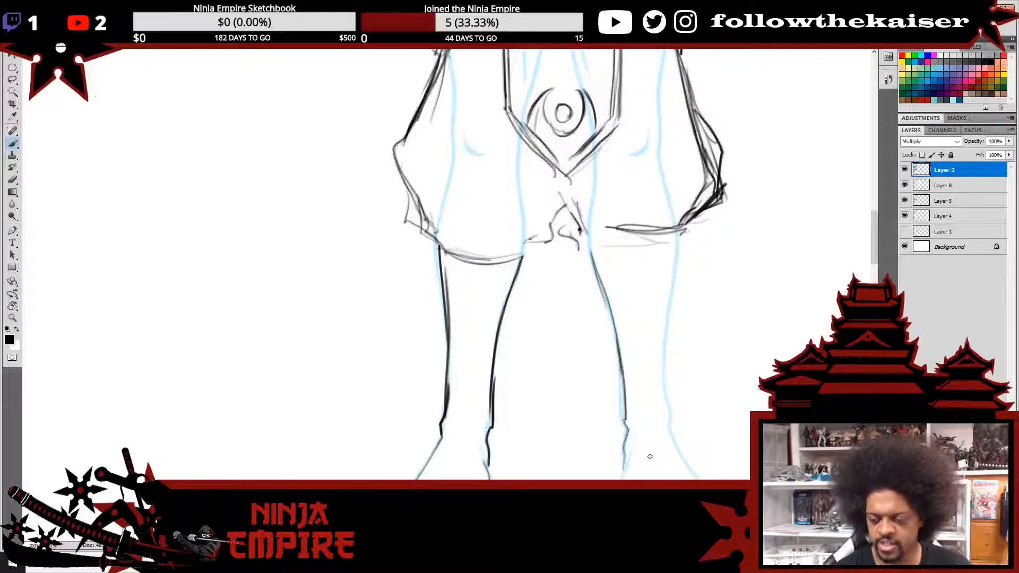
mouse_move(680, 237)
mouse_down()
mouse_move(666, 411)
mouse_move(690, 477)
mouse_up()
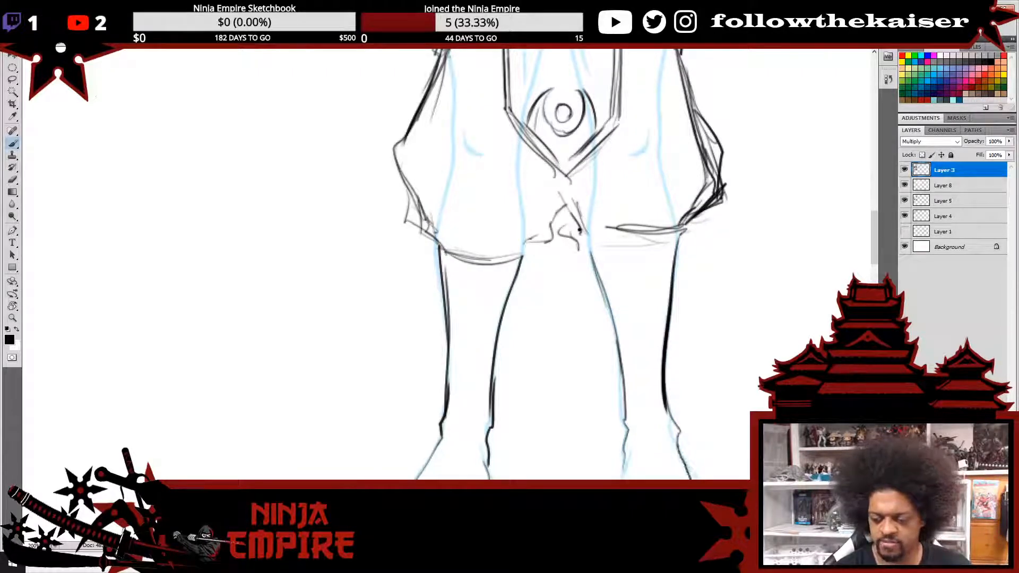
drag(625, 459, 619, 480)
- Bring up the Banner 300.jpg reference image over the design sheet and examine the masked ninja's head
alt+click(679, 419)
alt+click(680, 420)
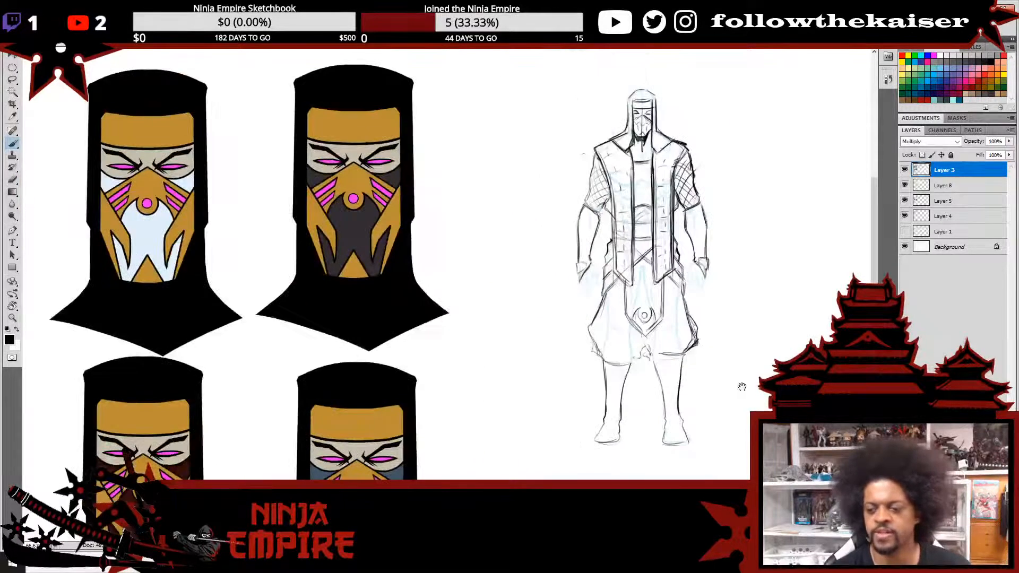
drag(776, 374, 662, 423)
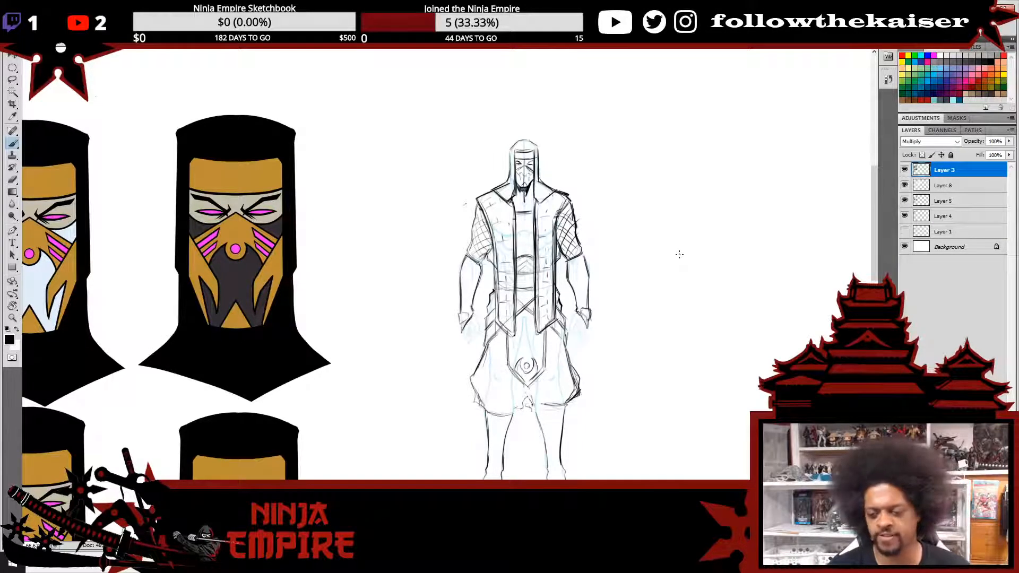
scroll(635, 375, down, 2)
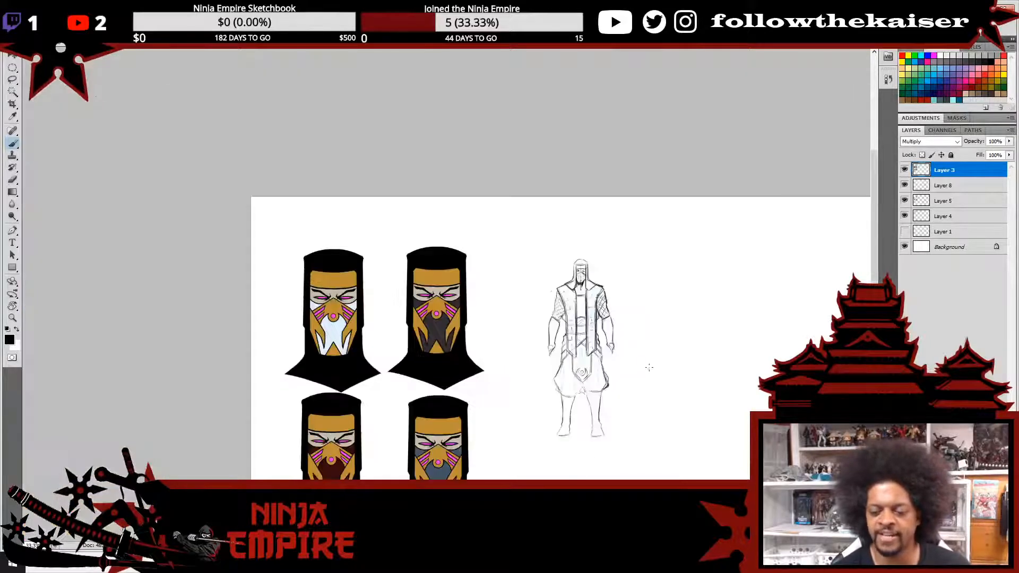
drag(541, 300, 540, 214)
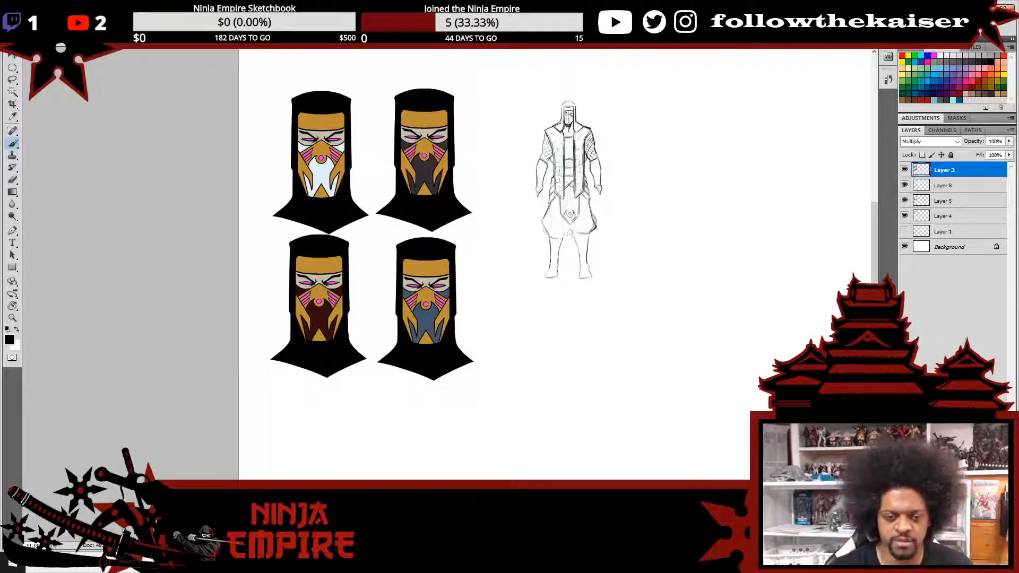
mouse_move(354, 563)
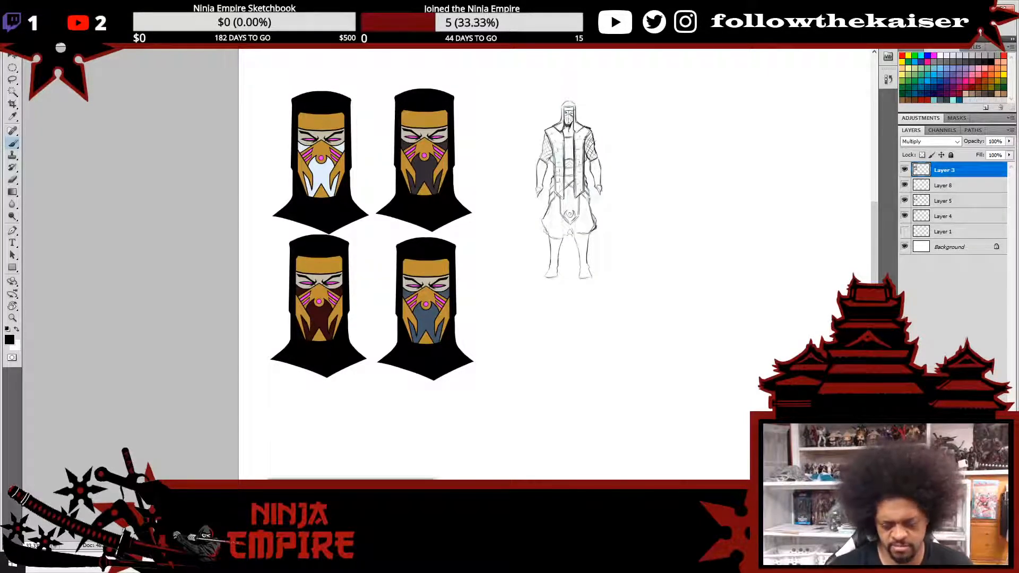
click(398, 512)
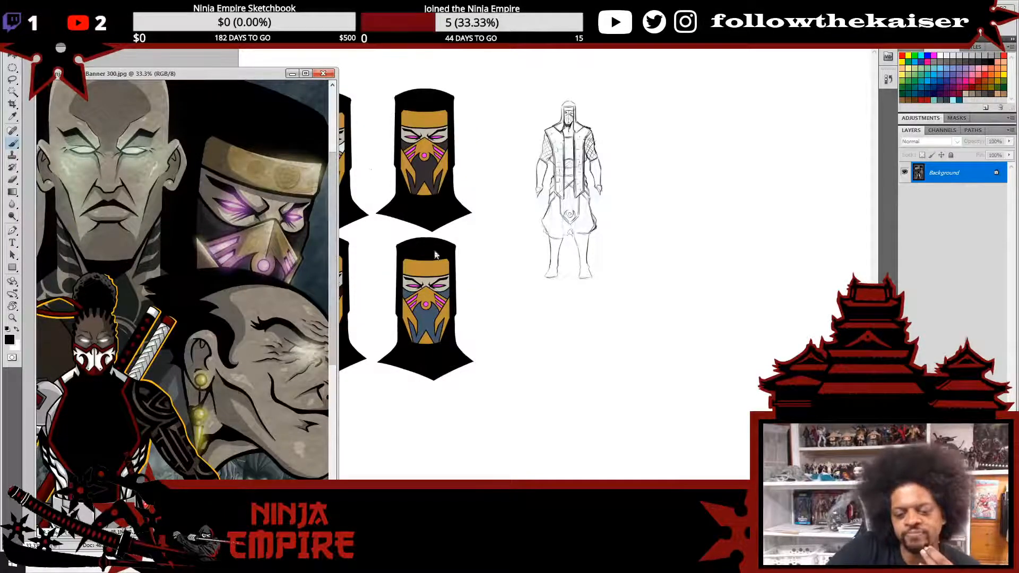
drag(250, 183, 221, 267)
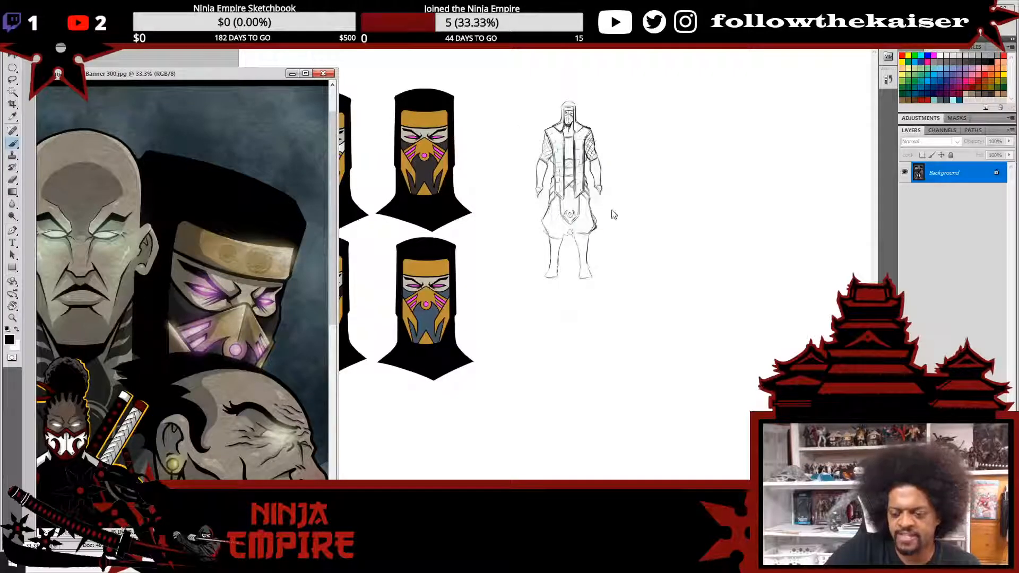
- Return to the design sheet and place the four mask variants and the full-body sketch in view beside the reference
click(530, 367)
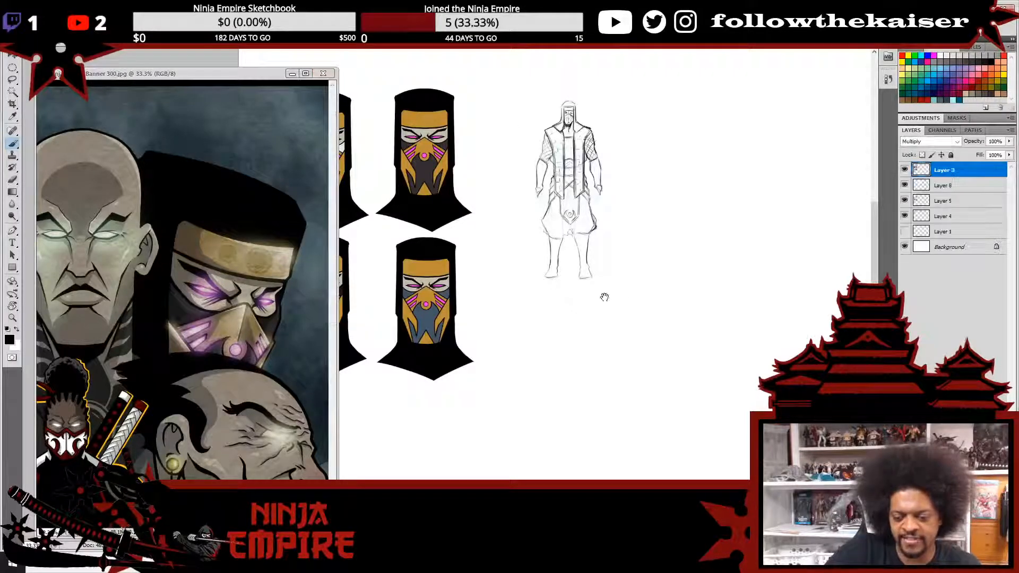
click(228, 348)
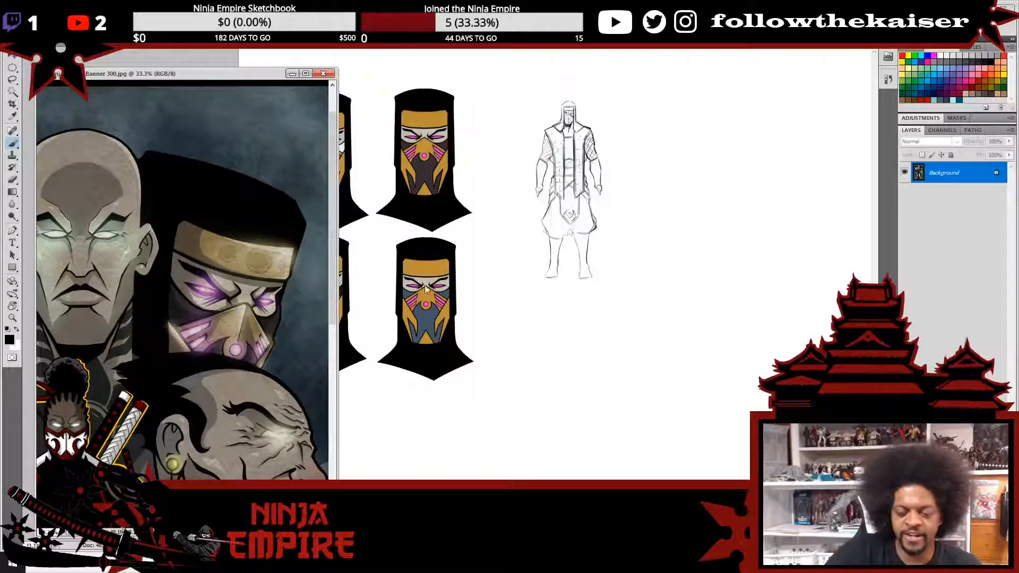
click(497, 232)
drag(466, 227, 583, 250)
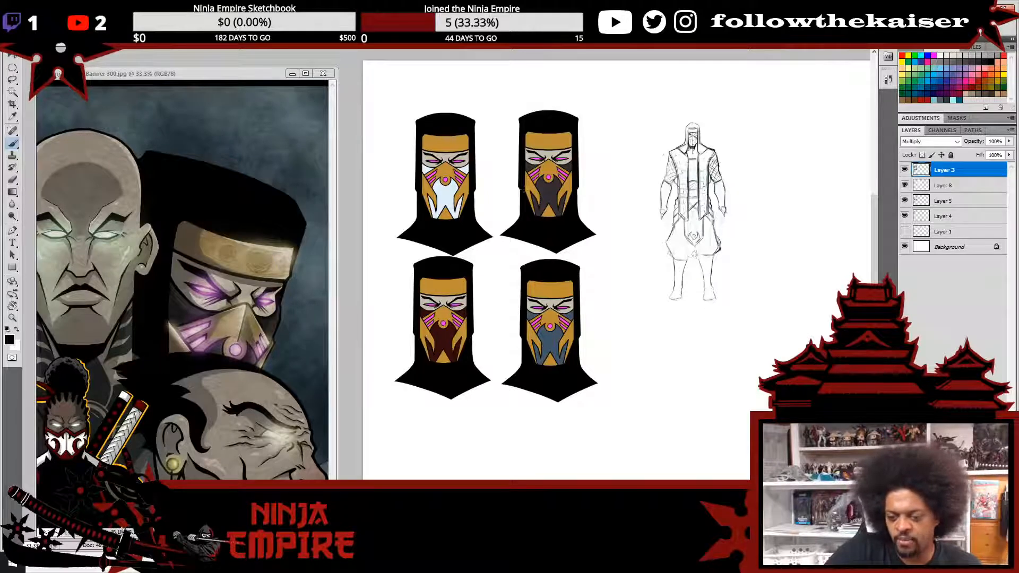
drag(599, 262, 557, 278)
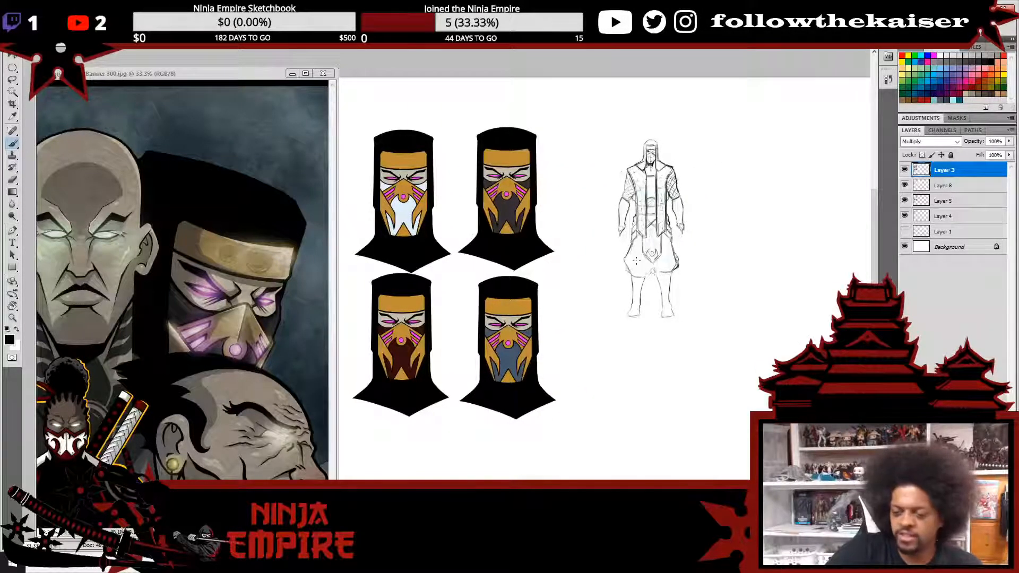
drag(636, 260, 566, 279)
scroll(555, 326, up, 3)
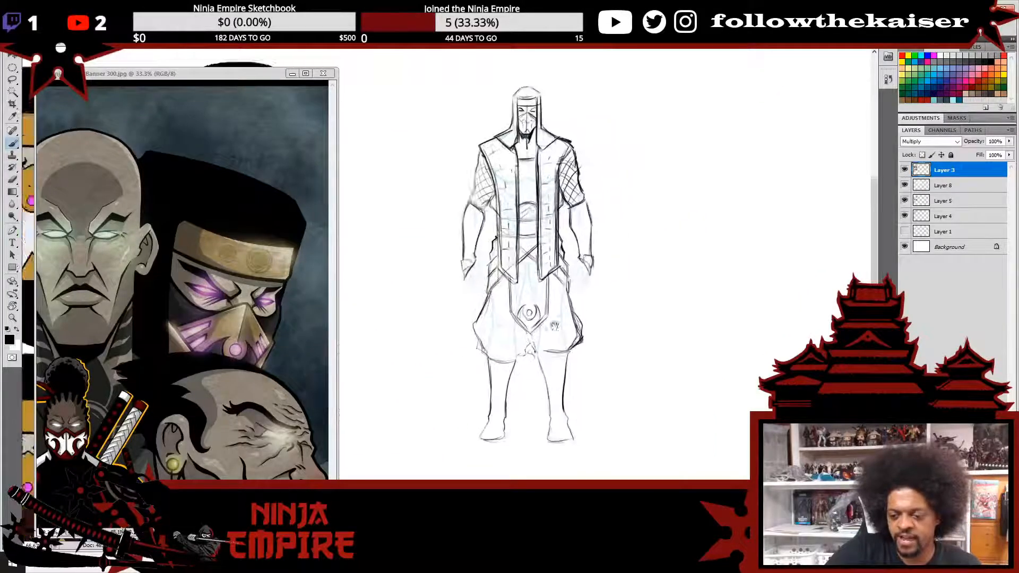
drag(554, 326, 525, 336)
drag(571, 242, 564, 282)
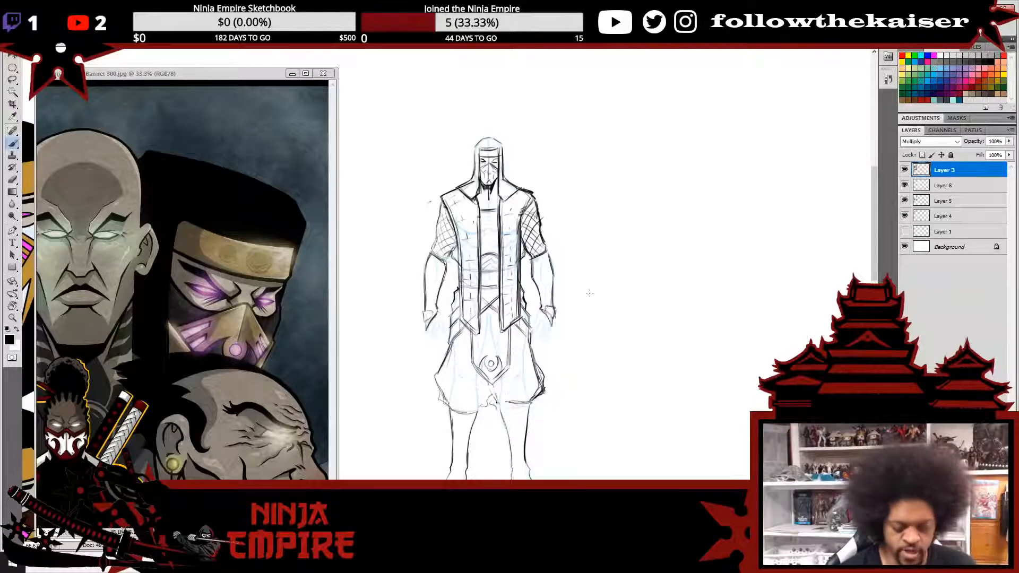
mouse_move(505, 405)
mouse_down()
mouse_move(531, 407)
mouse_move(544, 390)
mouse_up()
mouse_move(646, 355)
mouse_down()
mouse_move(596, 389)
mouse_move(657, 375)
mouse_move(649, 370)
mouse_up()
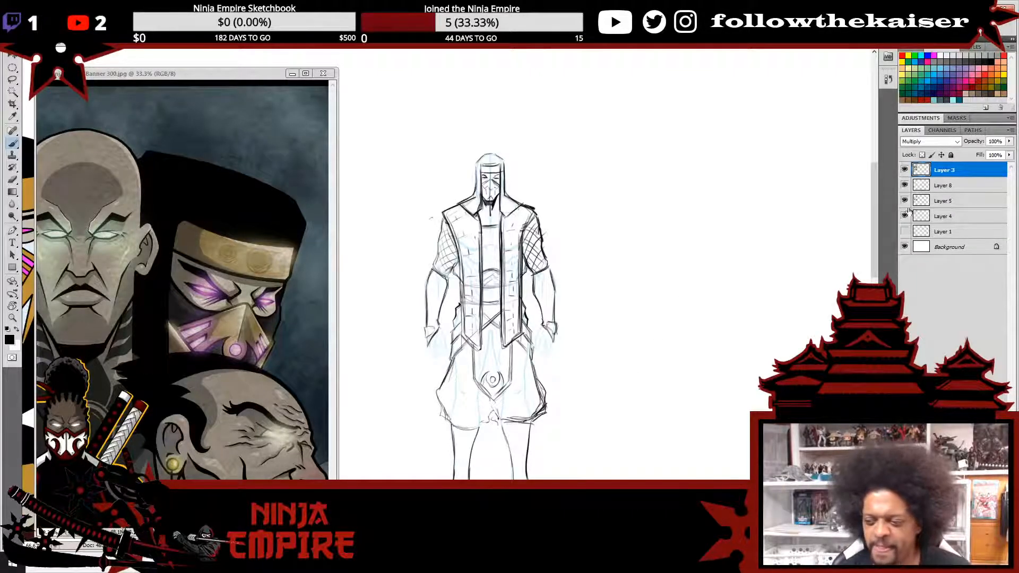
- Copy the blue anatomy guide from Layer 8 onto a new layer and place the copy beside the finished costume sketch
click(904, 185)
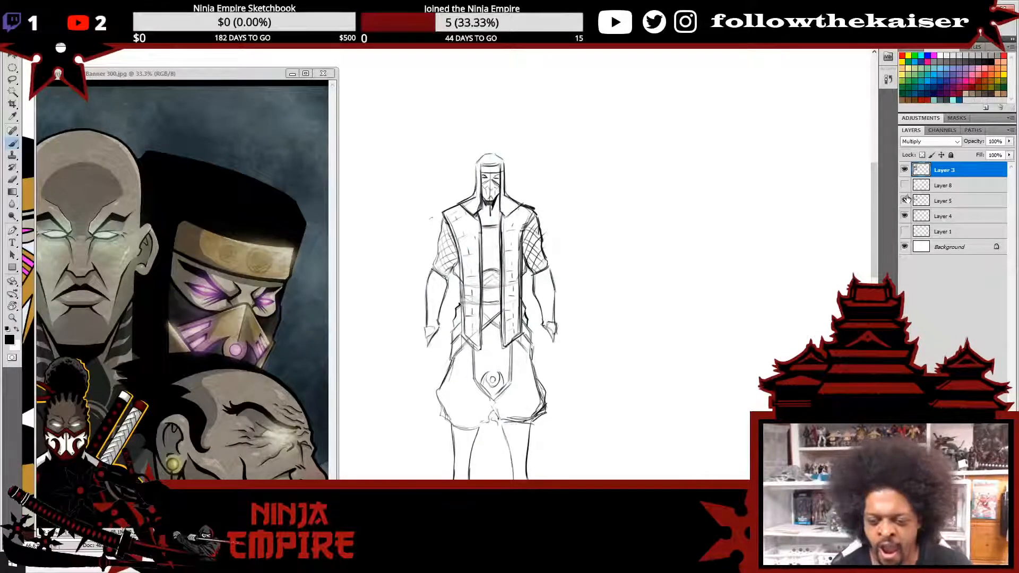
click(904, 185)
click(936, 187)
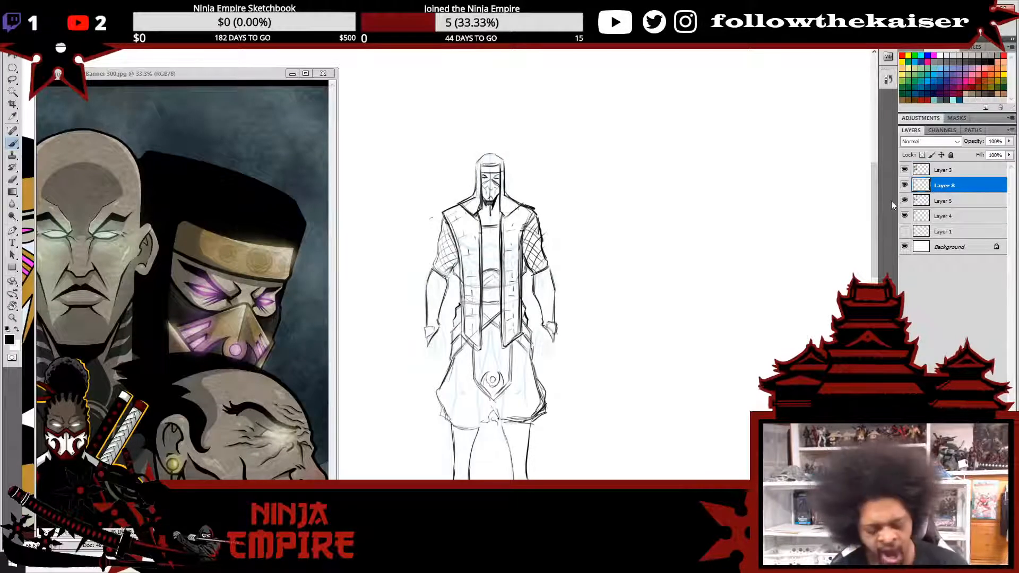
key(ctrl+shift+alt+n)
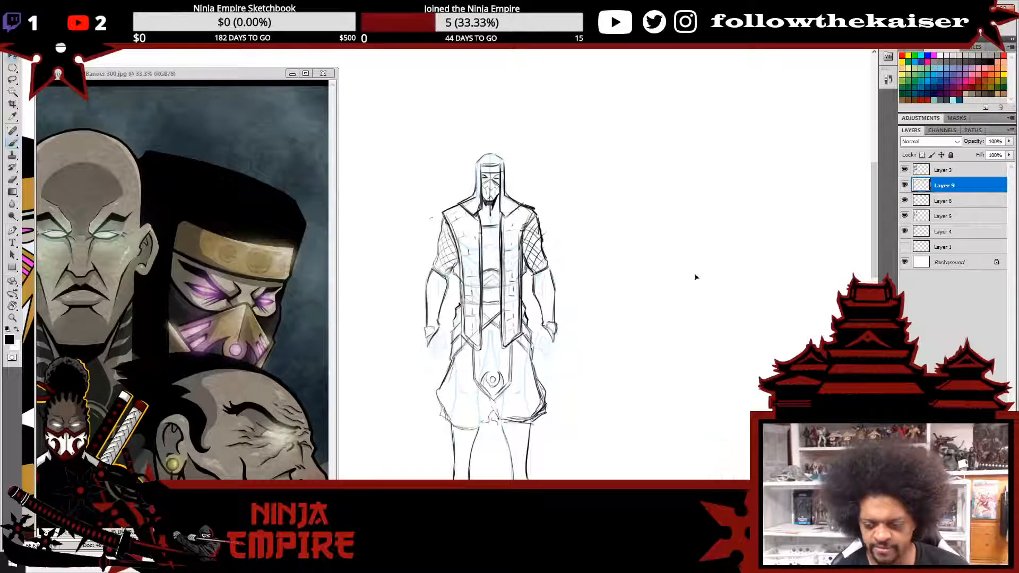
scroll(637, 321, down, 1)
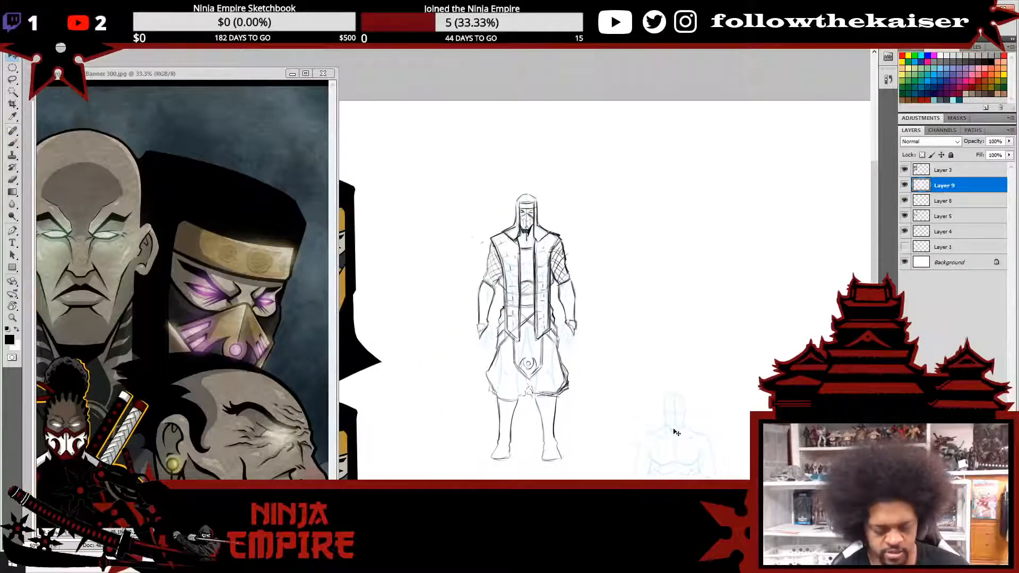
mouse_move(674, 339)
mouse_down()
mouse_move(704, 248)
mouse_move(682, 227)
mouse_up()
click(680, 284)
drag(683, 344, 670, 342)
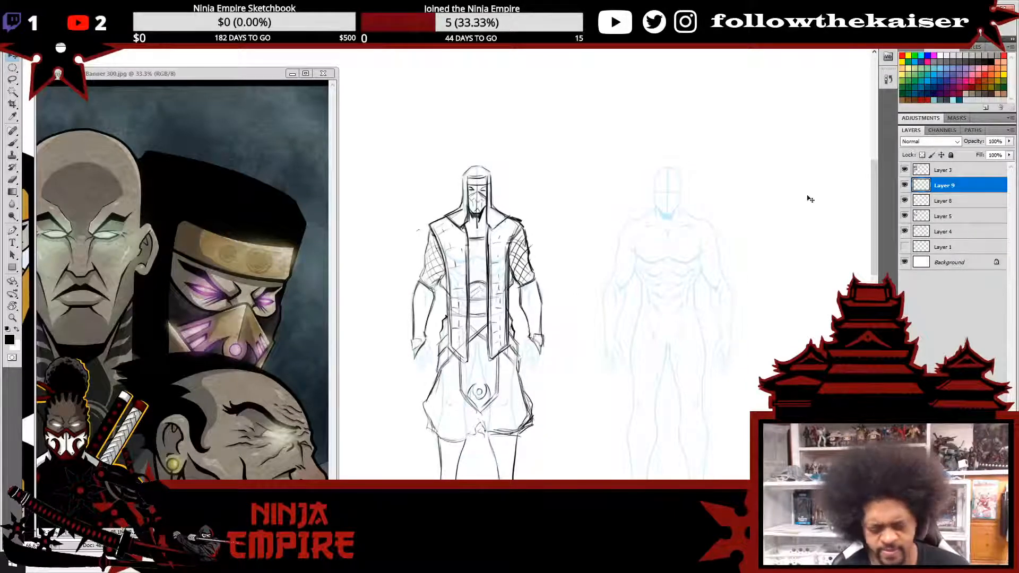
- On Layer 3, brush the hood's outer outline over the second guide's head, flaring both sides out onto the shoulders
key(b)
click(952, 170)
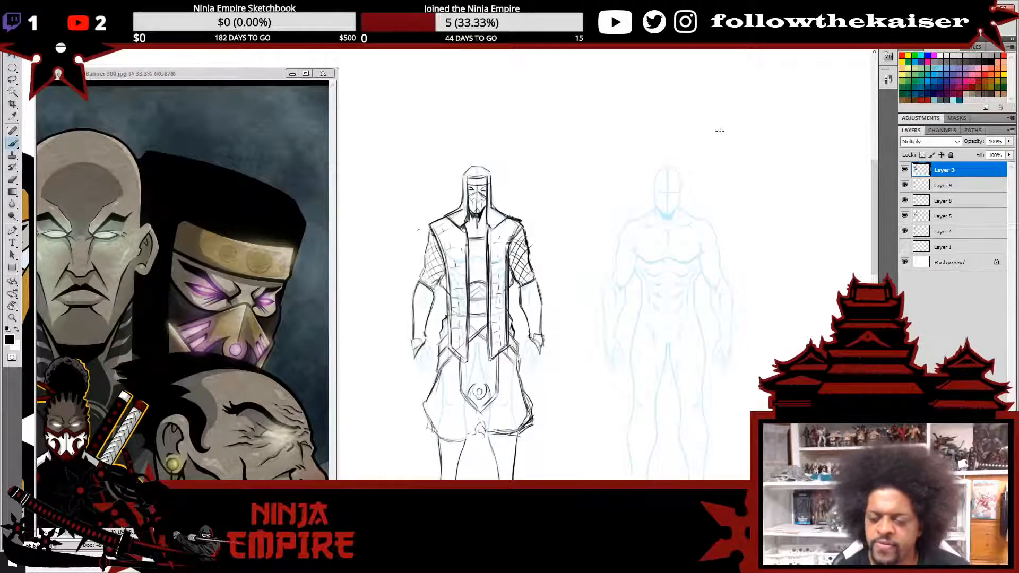
scroll(673, 222, up, 1)
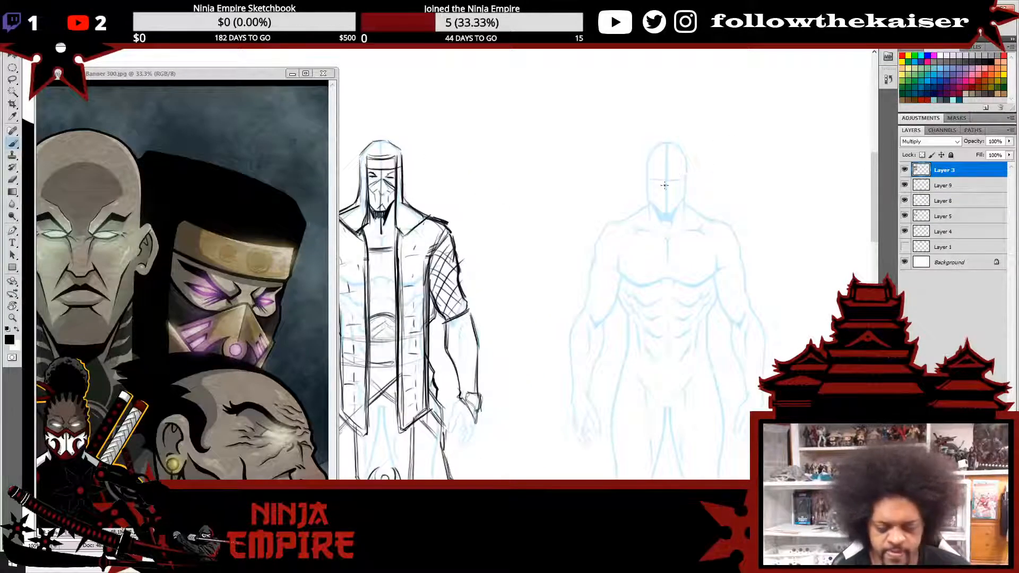
mouse_move(650, 164)
mouse_down()
mouse_move(651, 227)
mouse_move(652, 213)
mouse_move(645, 235)
mouse_move(618, 219)
mouse_move(640, 231)
mouse_move(638, 208)
mouse_move(626, 212)
mouse_move(643, 200)
mouse_move(645, 152)
mouse_move(676, 142)
mouse_move(661, 142)
mouse_move(684, 140)
mouse_move(700, 214)
mouse_up()
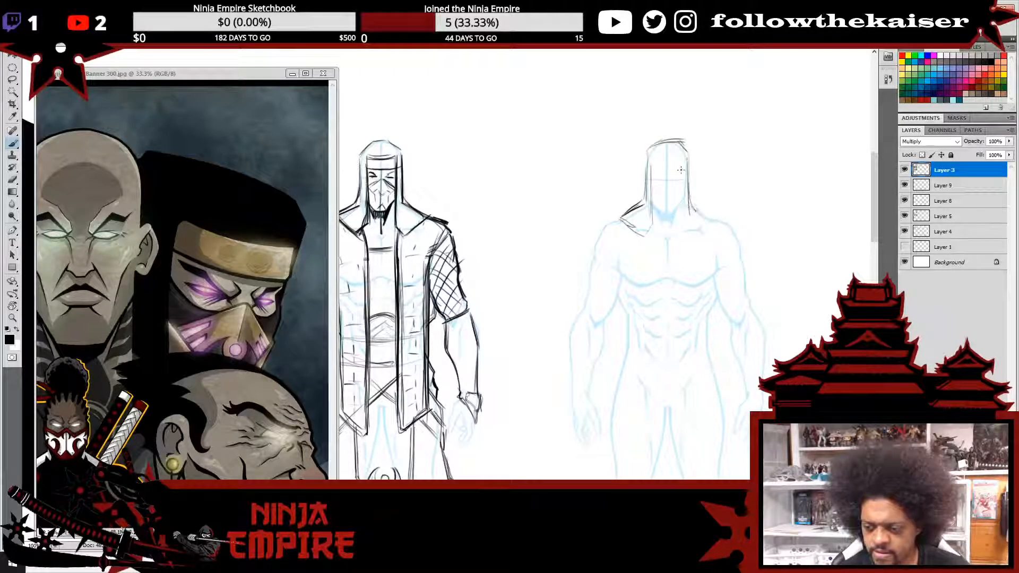
mouse_move(685, 175)
mouse_down()
mouse_move(683, 217)
mouse_move(696, 232)
mouse_up()
drag(696, 232, 715, 221)
drag(689, 167, 692, 207)
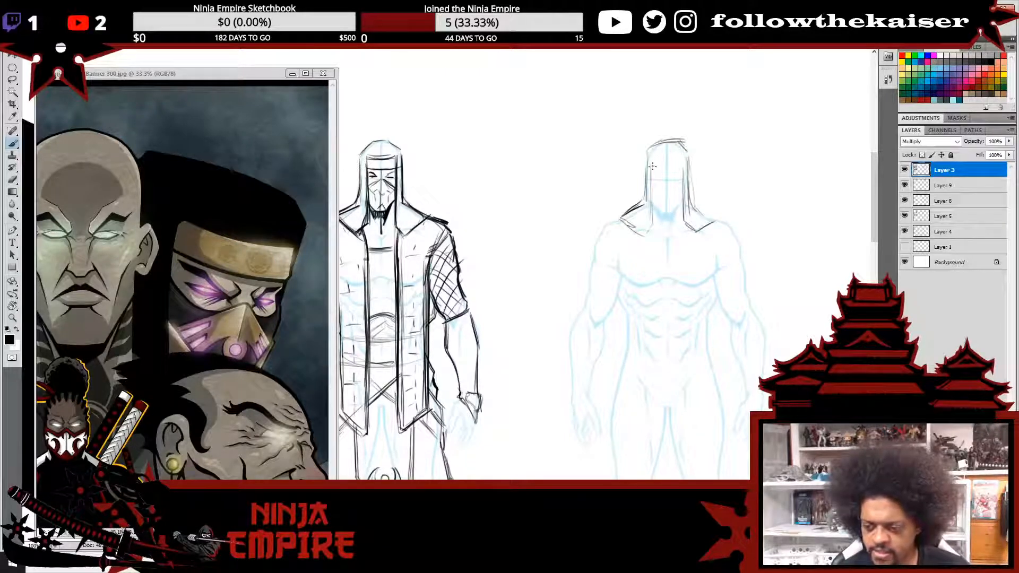
- Draw the hood's inner edges, the headband lines, the chin line and a straight neckline across the upper chest
mouse_move(652, 169)
mouse_down()
mouse_move(680, 169)
mouse_move(657, 172)
mouse_move(683, 159)
mouse_move(654, 159)
mouse_move(651, 233)
mouse_up()
mouse_move(682, 157)
mouse_down()
mouse_move(692, 212)
mouse_move(688, 172)
mouse_move(704, 216)
mouse_move(703, 206)
mouse_move(717, 223)
mouse_up()
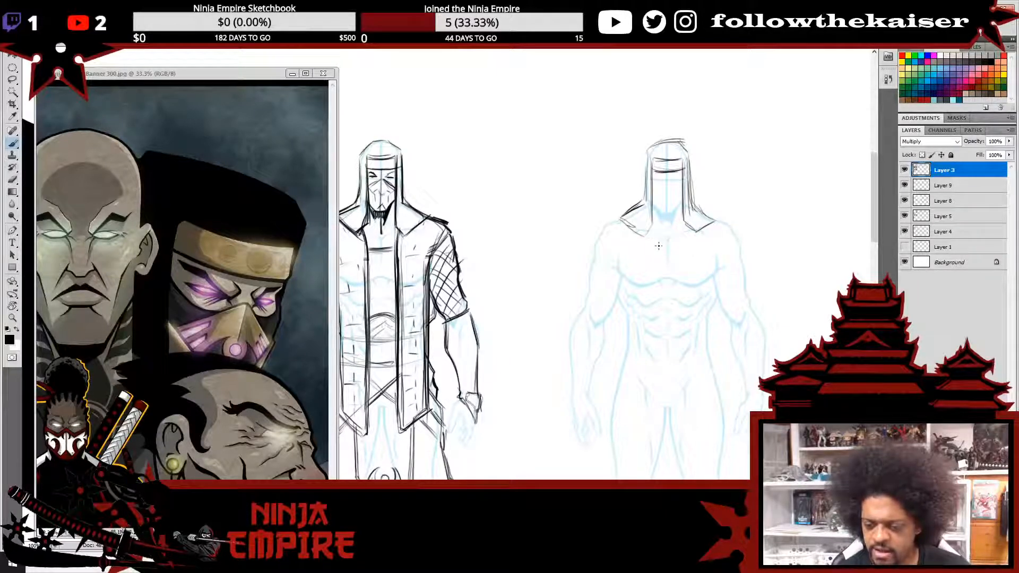
drag(647, 249, 688, 247)
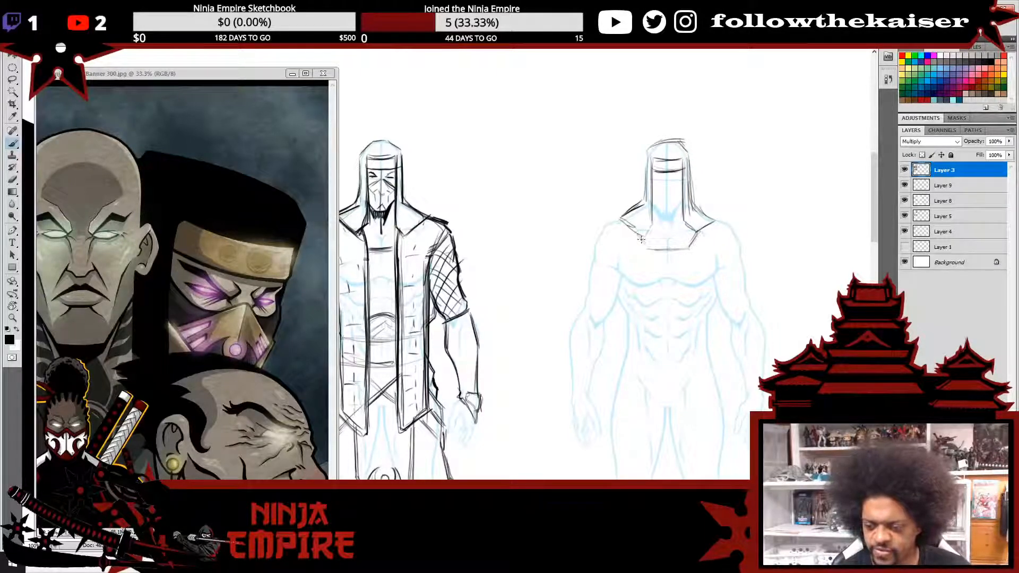
mouse_move(663, 220)
mouse_down()
mouse_move(650, 205)
mouse_move(658, 216)
mouse_move(681, 206)
mouse_move(658, 215)
mouse_up()
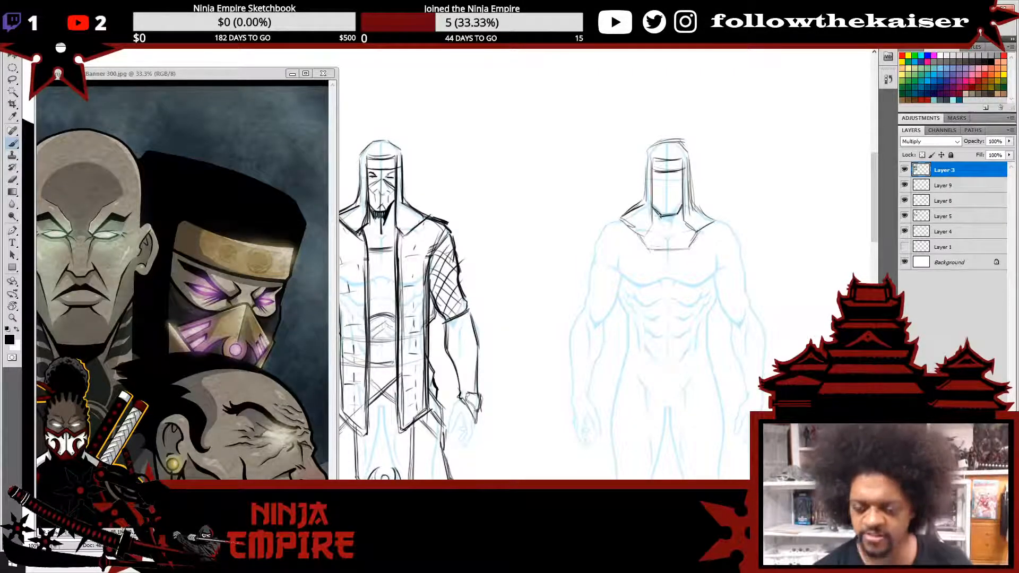
- Extend the tunic's shoulder lines outward from the hood on both sides and draw the first armhole seam
alt+click(686, 326)
alt+click(703, 352)
drag(672, 348, 565, 260)
drag(633, 267, 662, 278)
ctrl+click(625, 247)
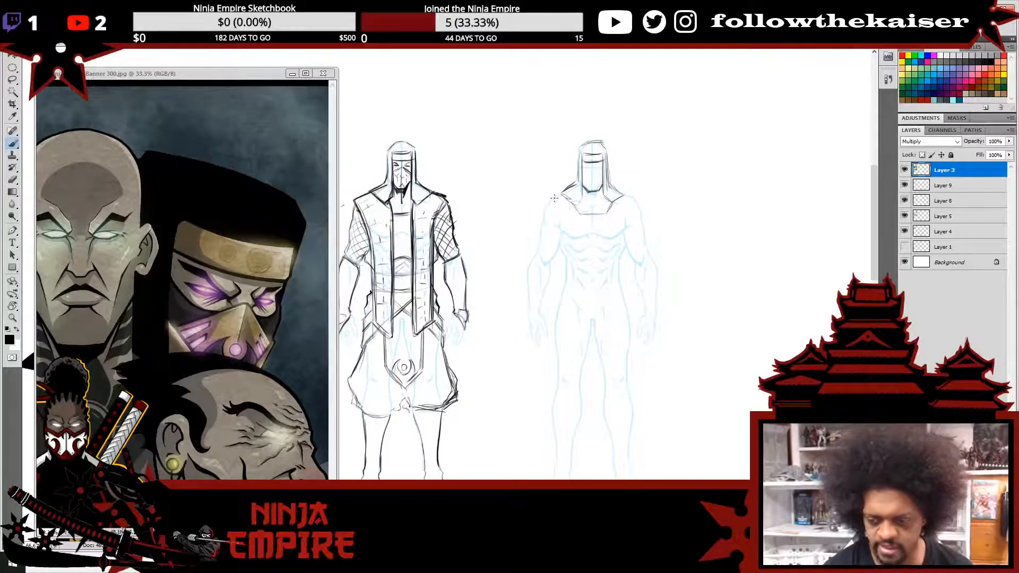
mouse_move(560, 209)
mouse_down()
mouse_move(561, 218)
mouse_move(558, 195)
mouse_move(563, 208)
mouse_move(636, 199)
mouse_up()
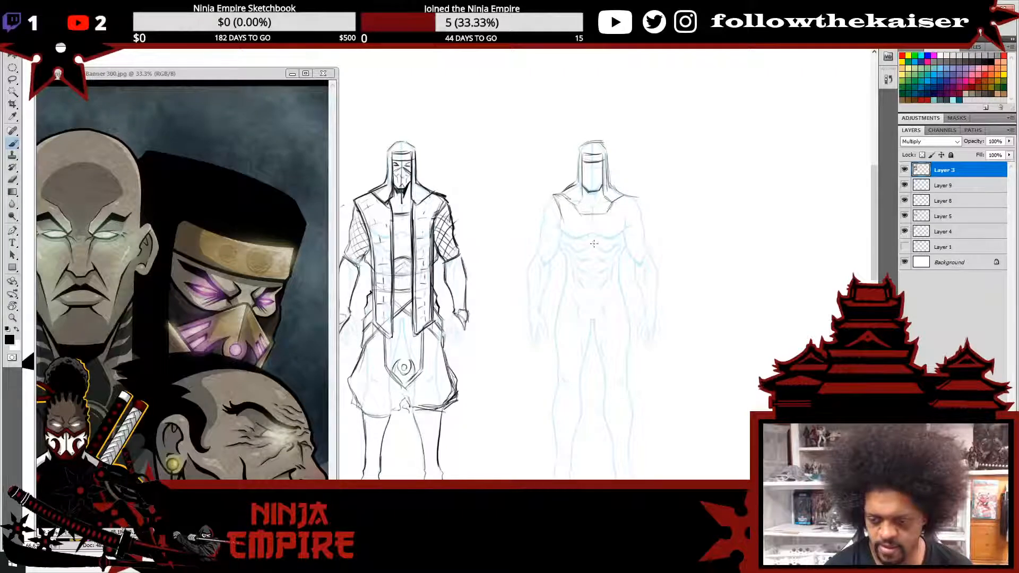
- Draw a flared short sleeve with a curved hem on the first arm, undoing the heavy hem stroke
scroll(530, 268, down, 1)
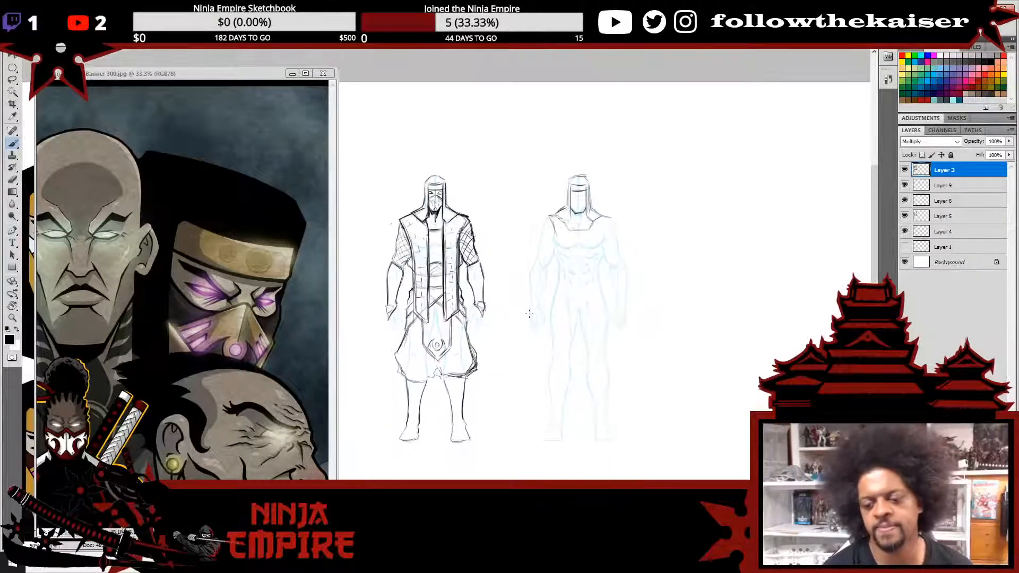
ctrl+click(507, 292)
ctrl+click(506, 295)
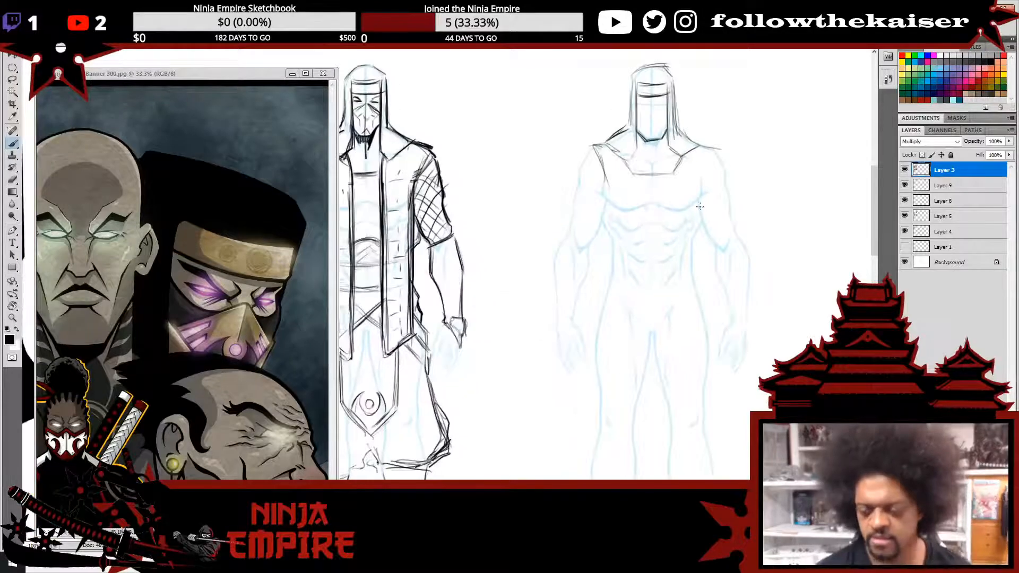
drag(655, 237, 527, 283)
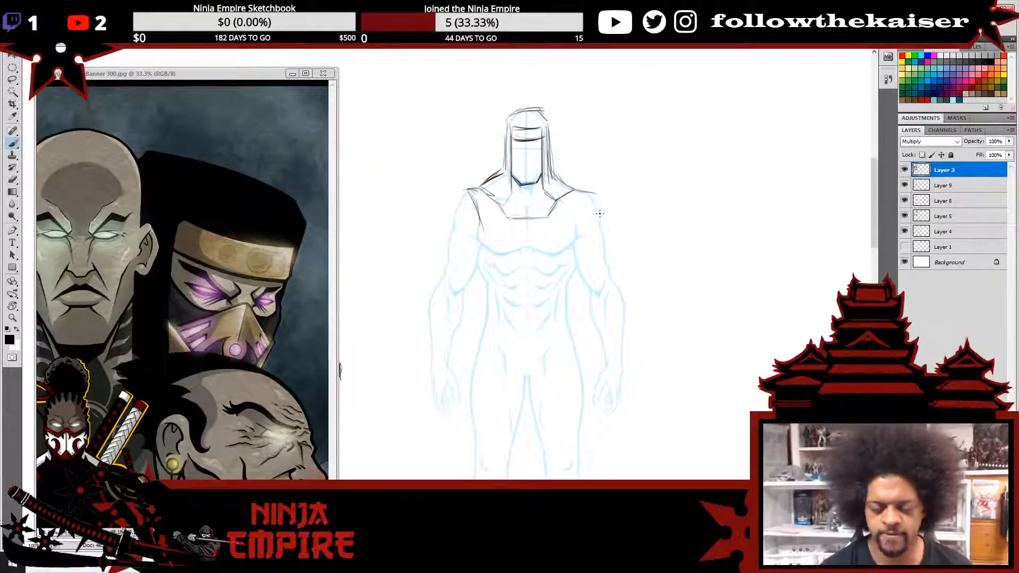
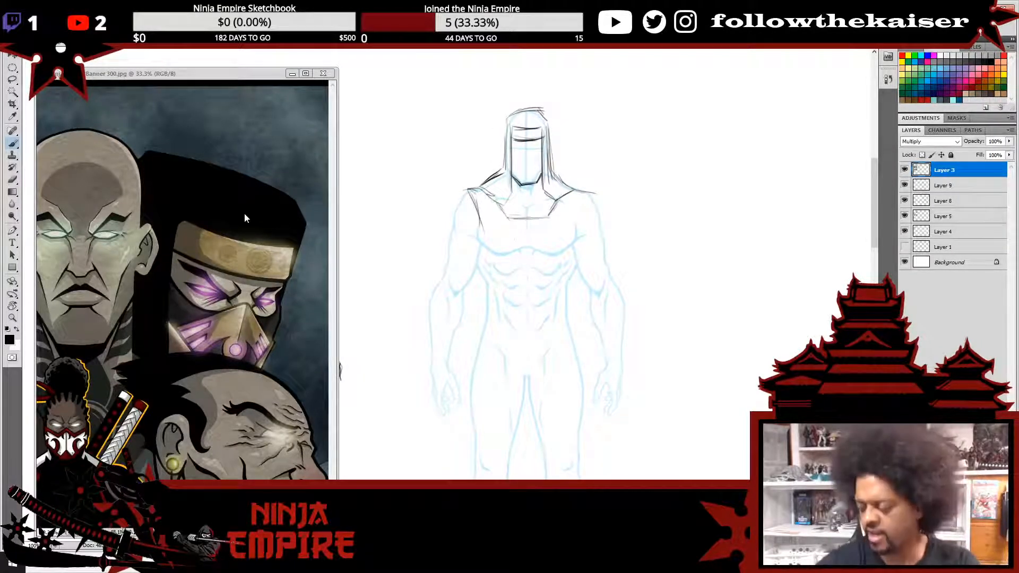
mouse_move(442, 289)
mouse_down()
mouse_move(655, 273)
mouse_move(623, 298)
mouse_move(473, 298)
mouse_up()
drag(524, 171, 508, 203)
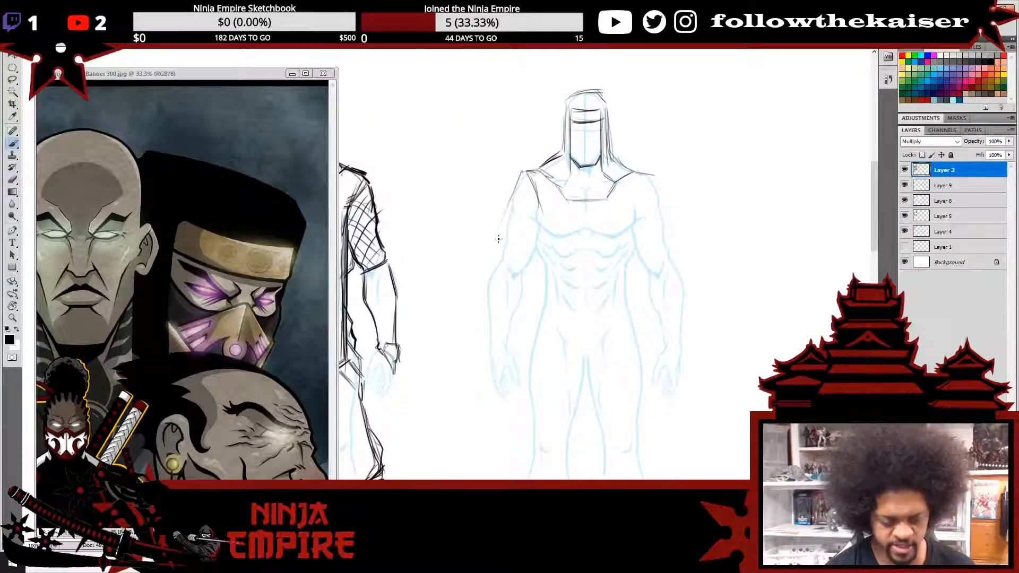
mouse_move(496, 246)
mouse_down()
mouse_move(500, 222)
mouse_move(493, 249)
mouse_move(517, 268)
mouse_move(532, 264)
mouse_move(539, 242)
mouse_move(533, 262)
mouse_move(493, 256)
mouse_move(525, 271)
mouse_up()
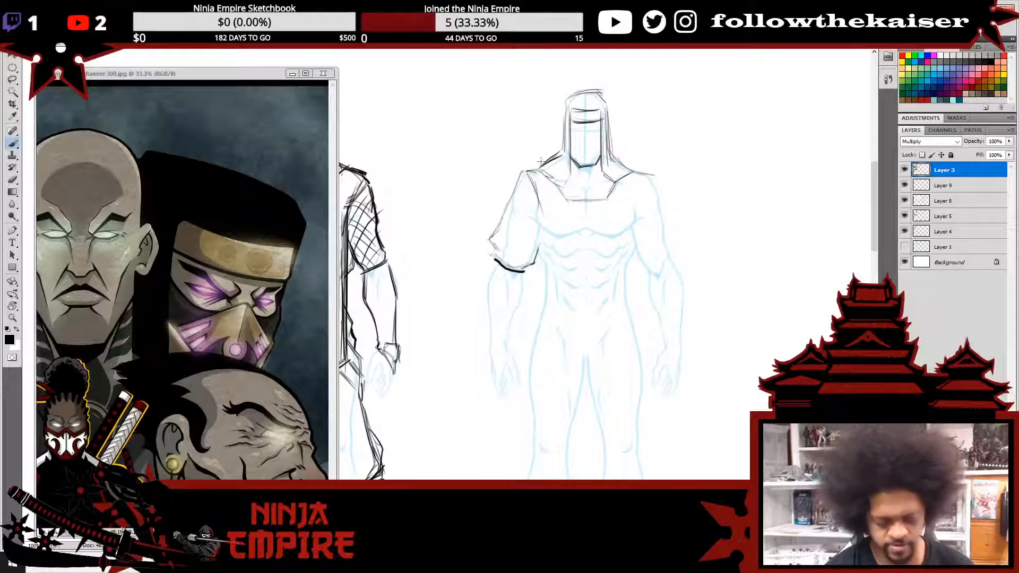
key(ctrl+z)
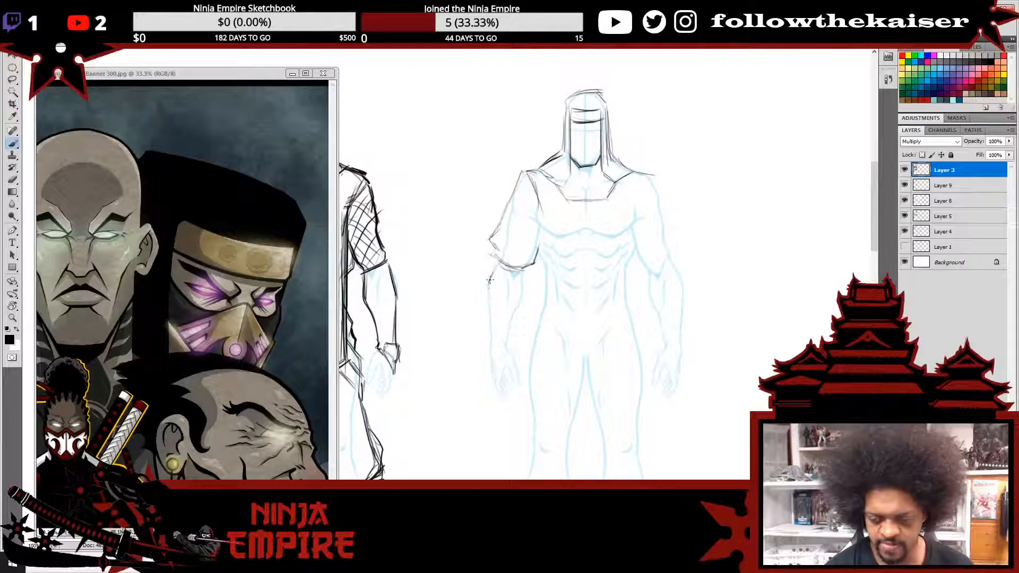
- Draw both contours of the first forearm from the sleeve hem to a pointed cuff at the wrist
mouse_move(491, 268)
mouse_down()
mouse_move(485, 328)
mouse_move(492, 272)
mouse_move(490, 337)
mouse_up()
mouse_move(488, 367)
mouse_down()
mouse_move(520, 267)
mouse_move(508, 328)
mouse_move(520, 272)
mouse_move(498, 267)
mouse_move(485, 289)
mouse_move(494, 366)
mouse_up()
drag(511, 316, 507, 356)
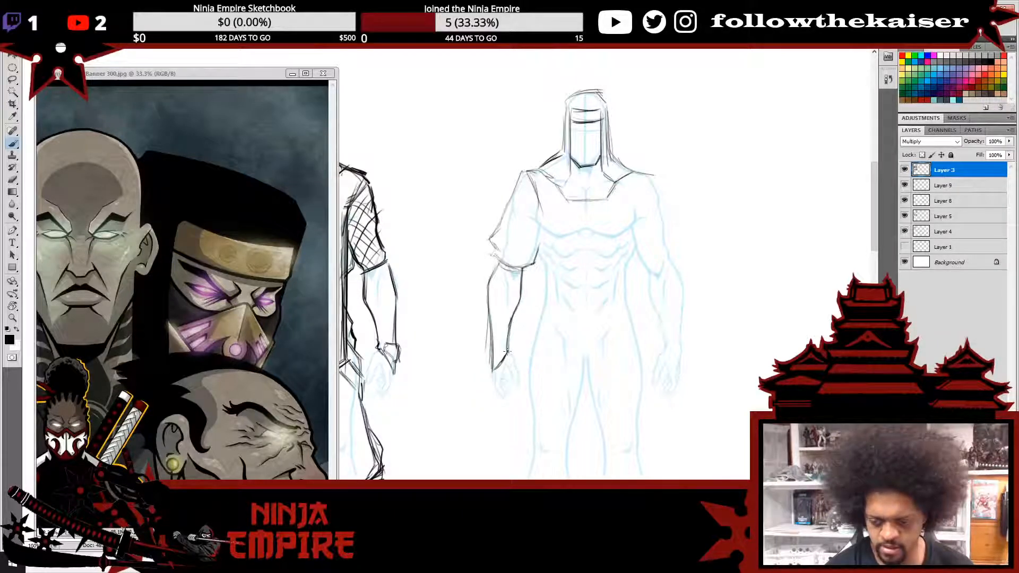
- Draw the opposite arm's flared short sleeve and its forearm down to a pointed cuff, matching the first arm
drag(608, 301, 525, 331)
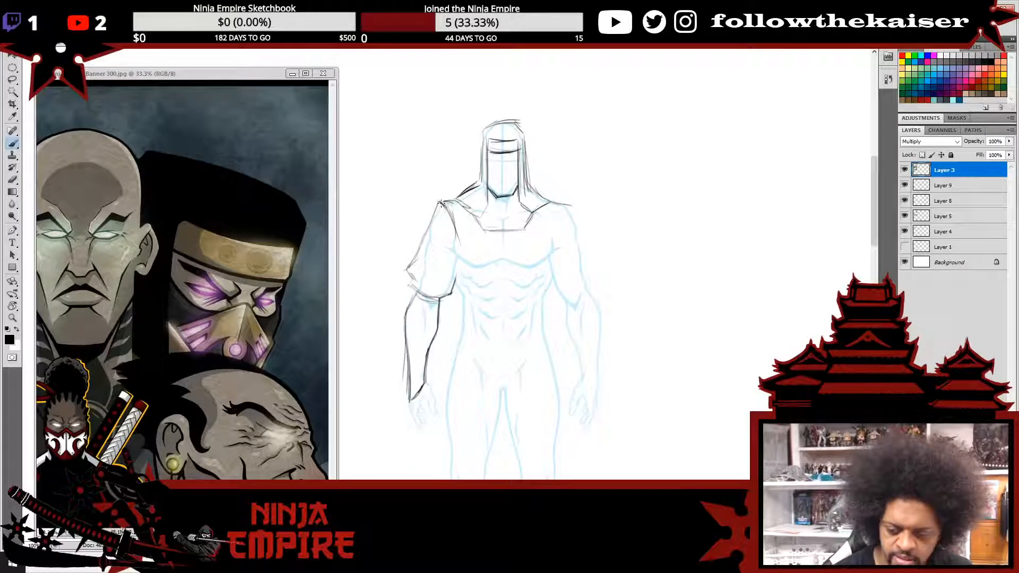
drag(440, 201, 452, 197)
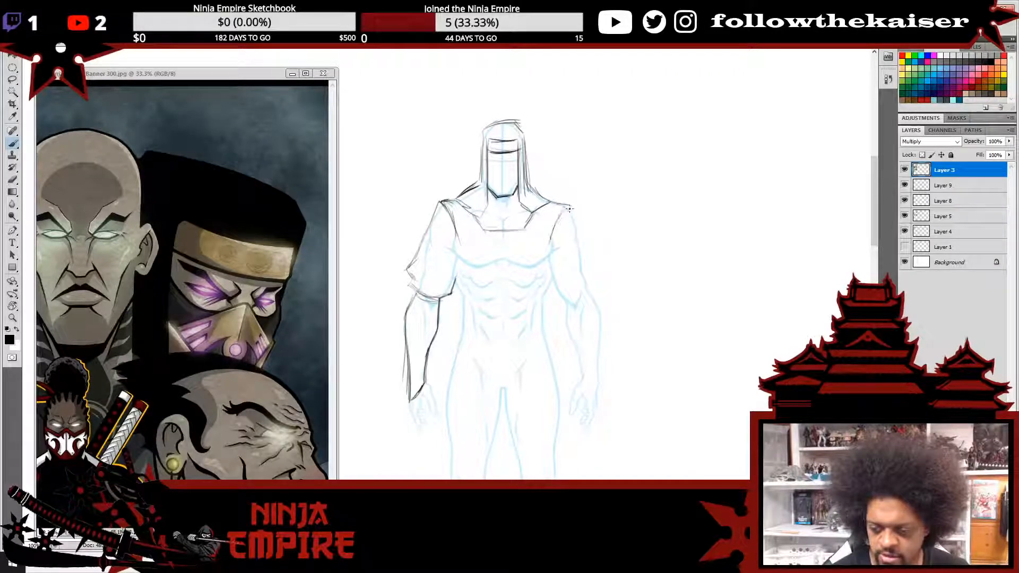
mouse_move(570, 206)
mouse_down()
mouse_move(592, 263)
mouse_move(585, 277)
mouse_move(596, 269)
mouse_move(573, 294)
mouse_move(595, 288)
mouse_up()
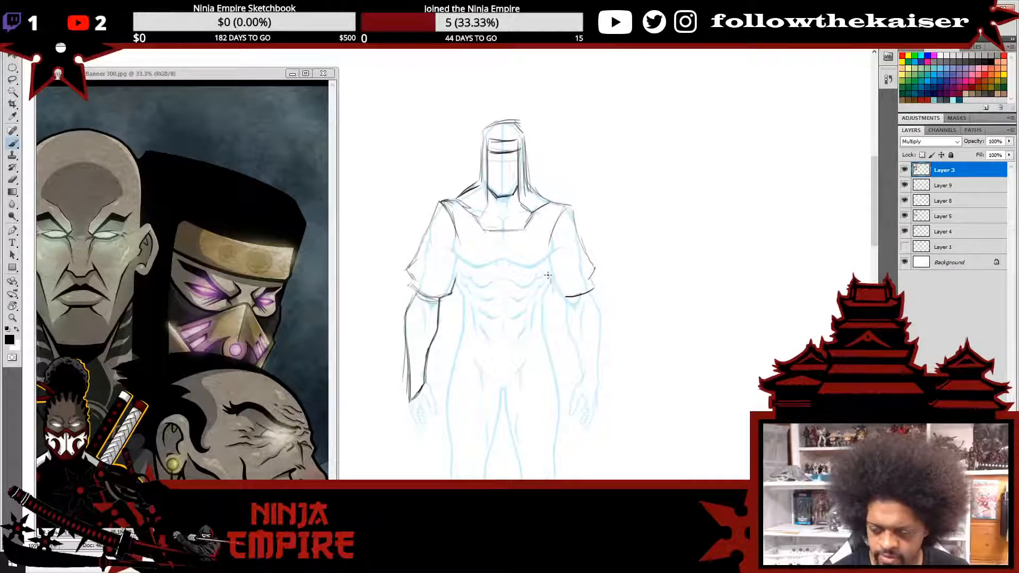
mouse_move(547, 271)
mouse_down()
mouse_move(553, 294)
mouse_move(595, 291)
mouse_move(559, 296)
mouse_move(594, 258)
mouse_up()
drag(572, 208, 594, 260)
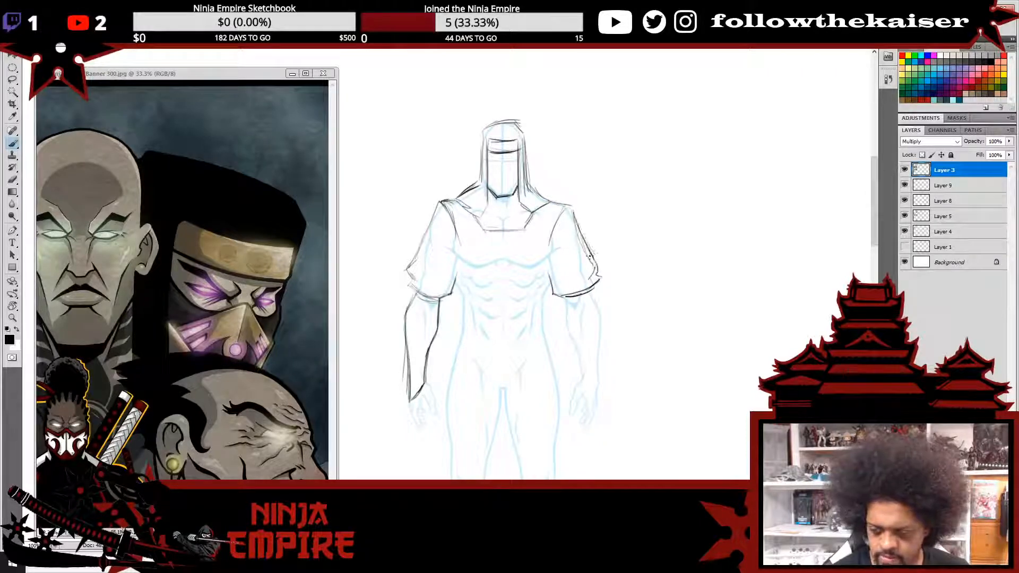
mouse_move(562, 298)
mouse_down()
mouse_move(587, 295)
mouse_move(568, 301)
mouse_move(566, 316)
mouse_move(583, 373)
mouse_up()
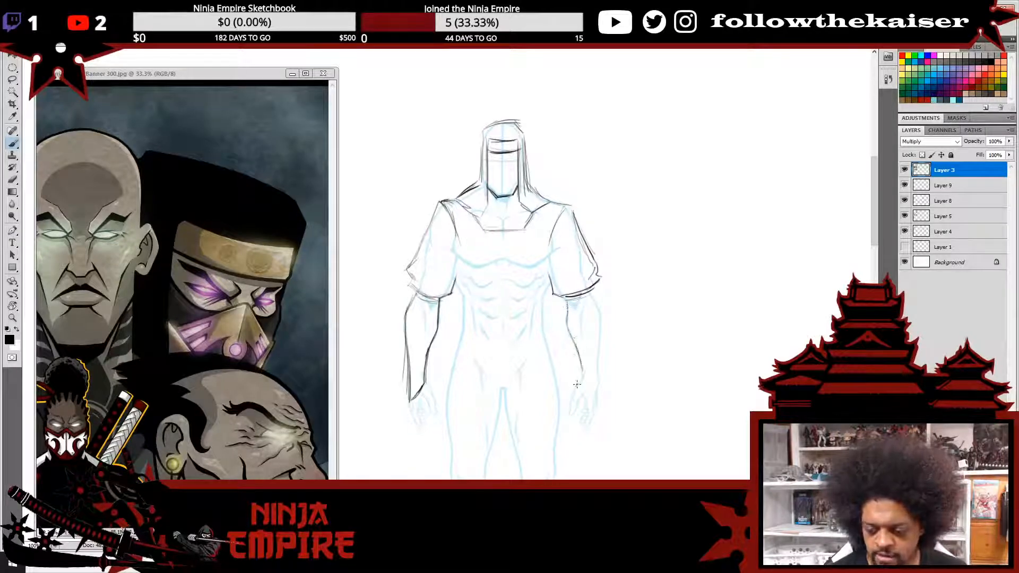
mouse_move(595, 302)
mouse_down()
mouse_move(595, 405)
mouse_move(581, 387)
mouse_move(595, 408)
mouse_move(573, 351)
mouse_move(581, 378)
mouse_up()
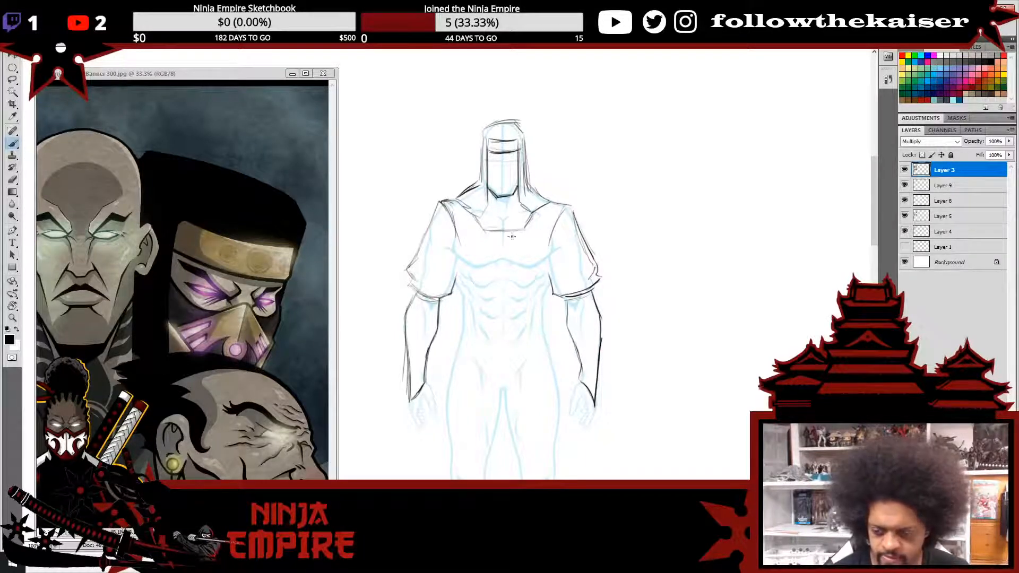
mouse_move(509, 234)
mouse_down()
mouse_move(488, 259)
mouse_move(488, 310)
mouse_move(488, 256)
mouse_move(505, 233)
mouse_move(490, 253)
mouse_up()
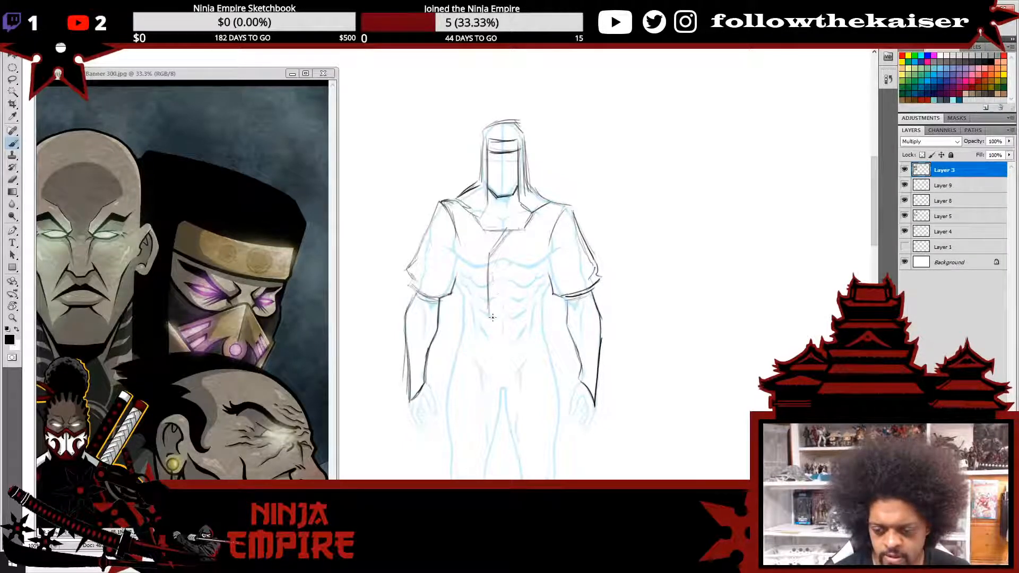
drag(489, 254, 493, 321)
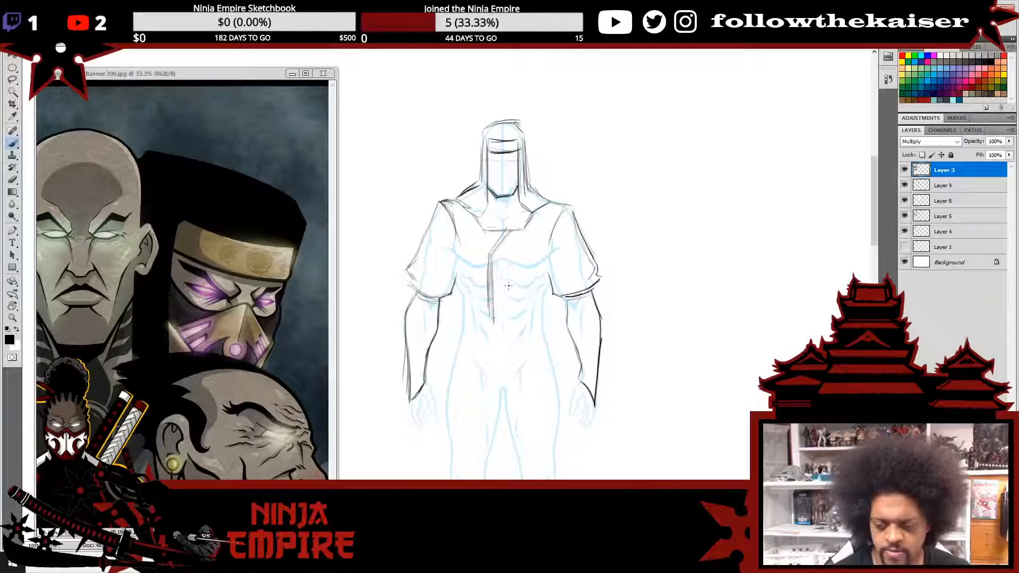
alt+click(539, 282)
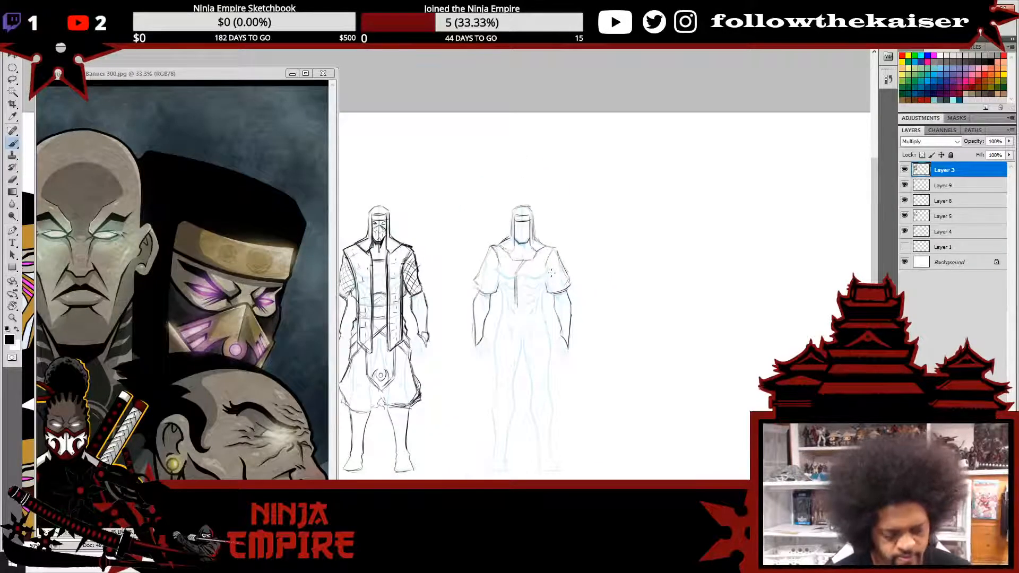
click(539, 277)
key(e)
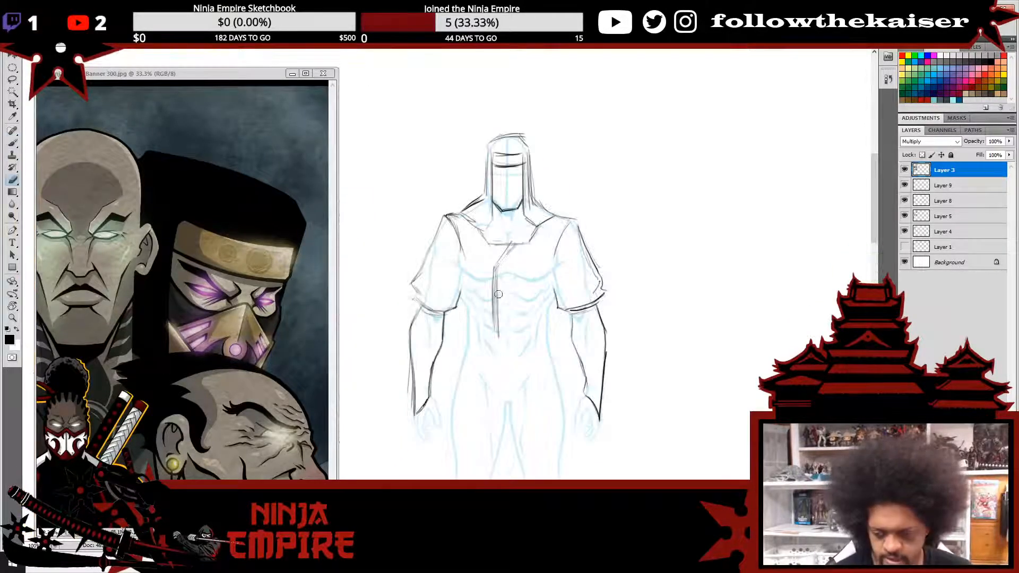
drag(498, 295, 494, 344)
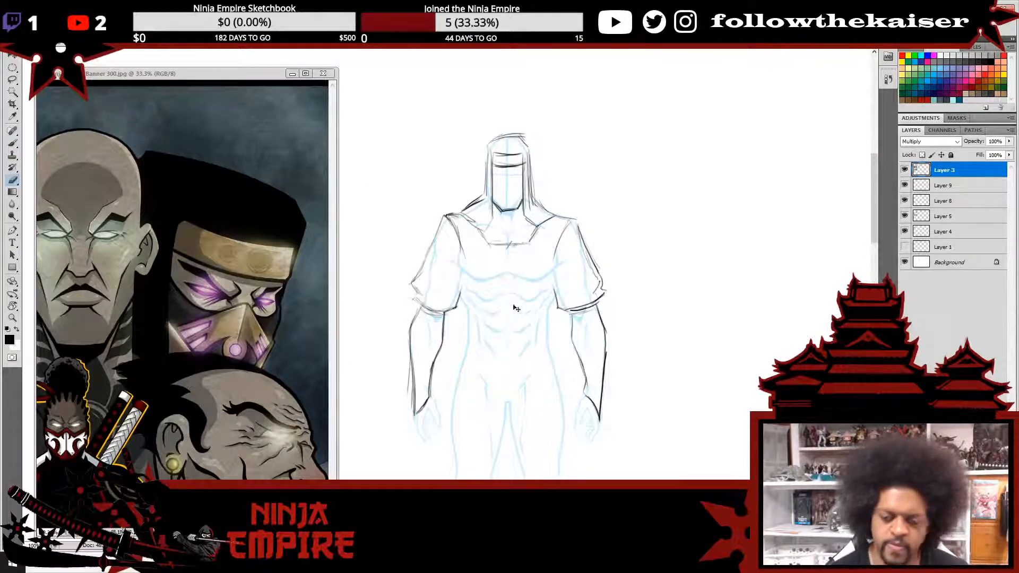
alt+click(530, 298)
alt+click(531, 298)
ctrl+click(531, 298)
ctrl+click(531, 298)
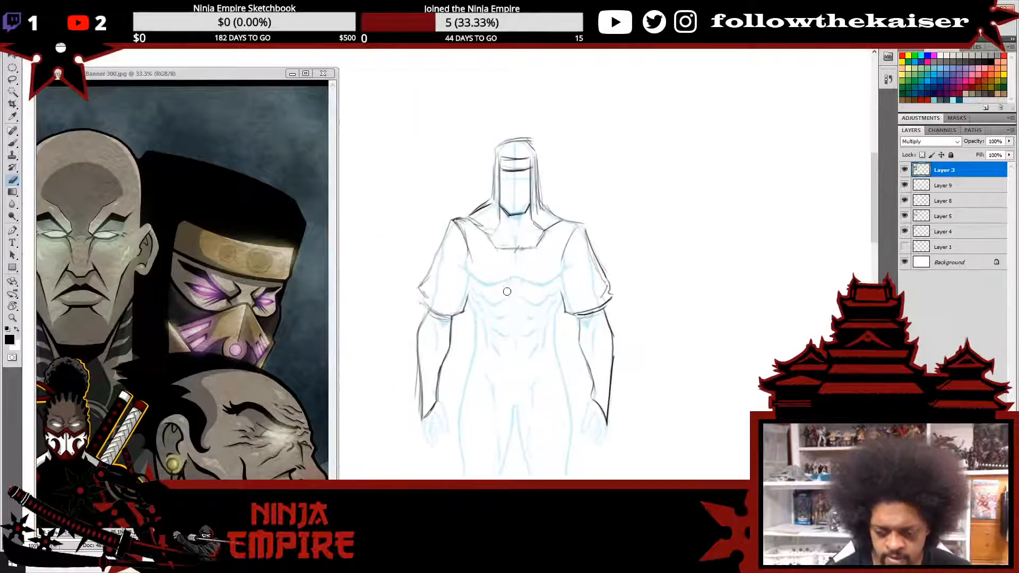
- Draw the torso sides below both sleeves and a wide waist sash with curved upper and lower edges
key(b)
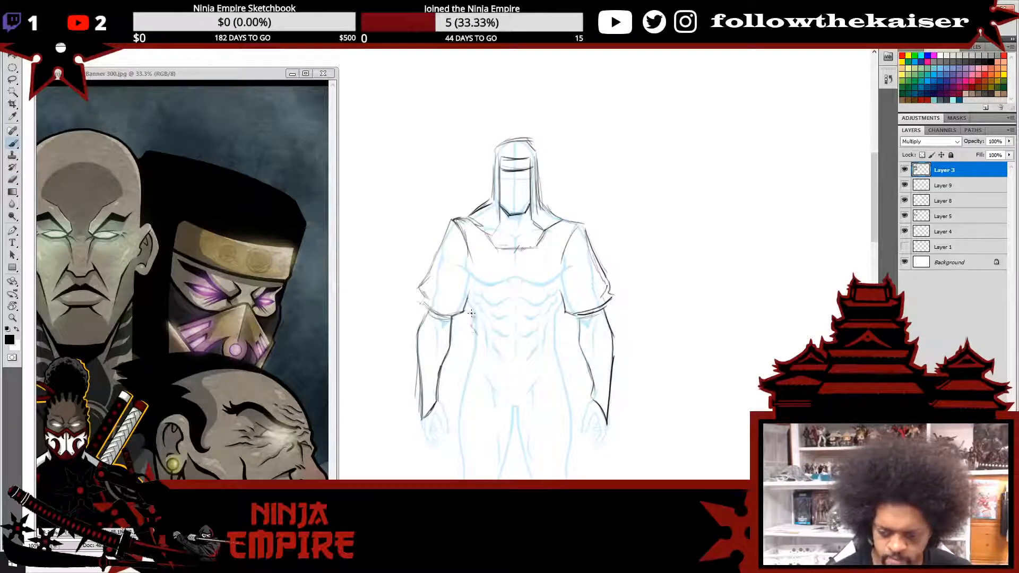
drag(464, 297, 473, 315)
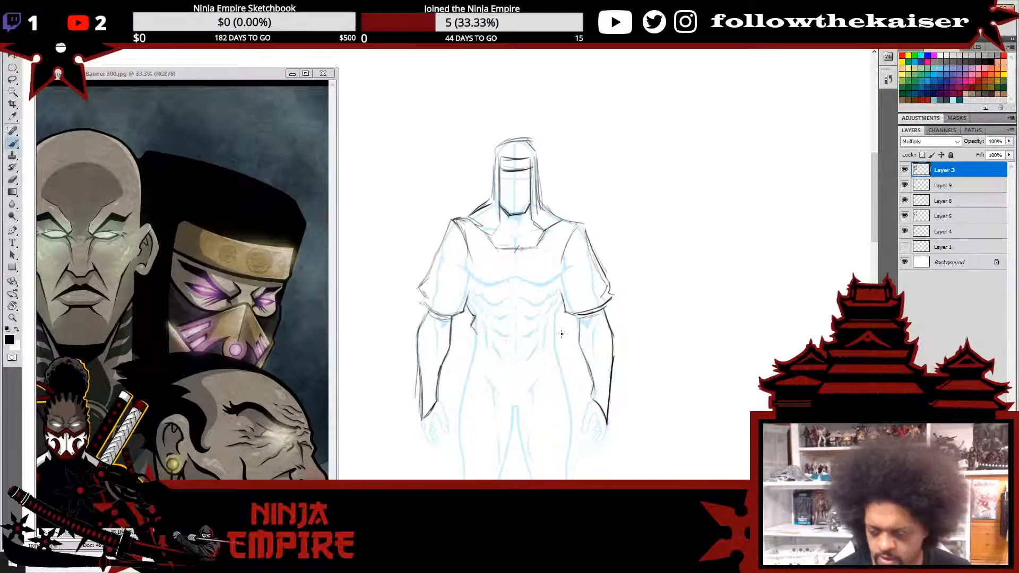
drag(563, 296, 558, 326)
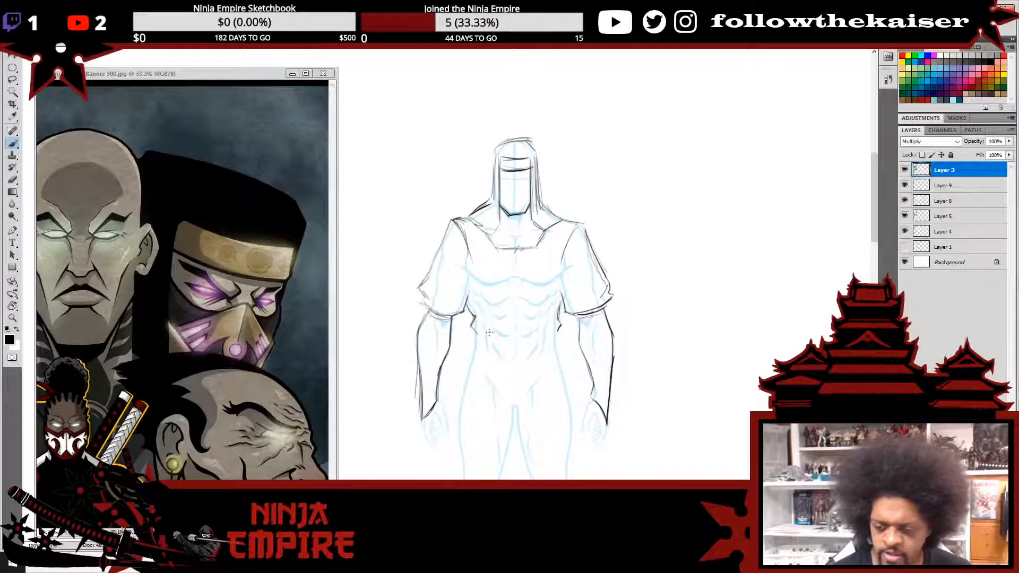
mouse_move(467, 338)
mouse_down()
mouse_move(541, 341)
mouse_move(557, 331)
mouse_up()
mouse_move(468, 370)
mouse_down()
mouse_move(568, 361)
mouse_move(548, 363)
mouse_move(556, 358)
mouse_up()
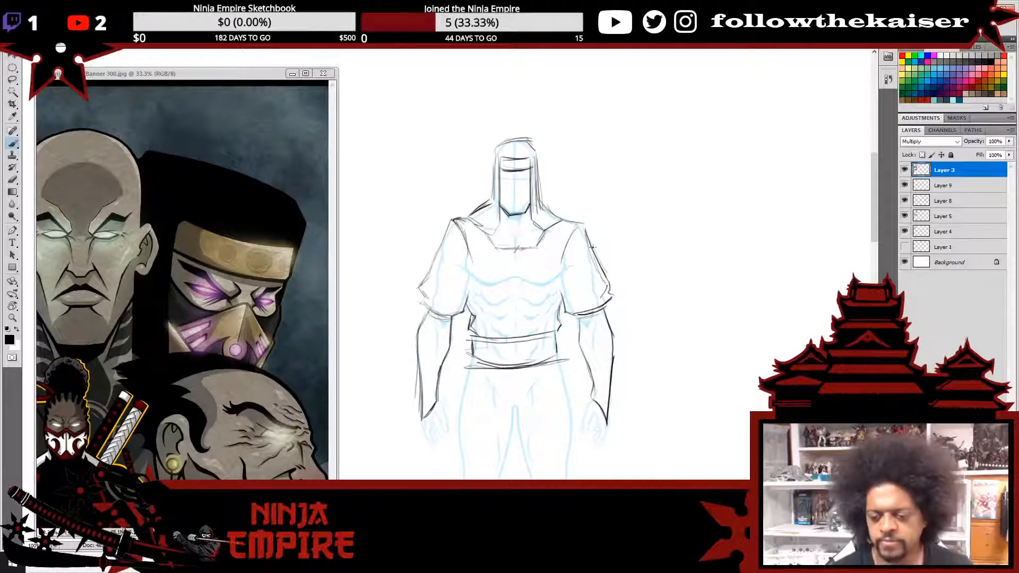
- Draw a large V-shaped collar running from both shoulder points down to the middle of the chest
alt+click(626, 285)
alt+click(626, 285)
mouse_move(632, 284)
mouse_down()
mouse_move(622, 292)
mouse_move(625, 277)
mouse_up()
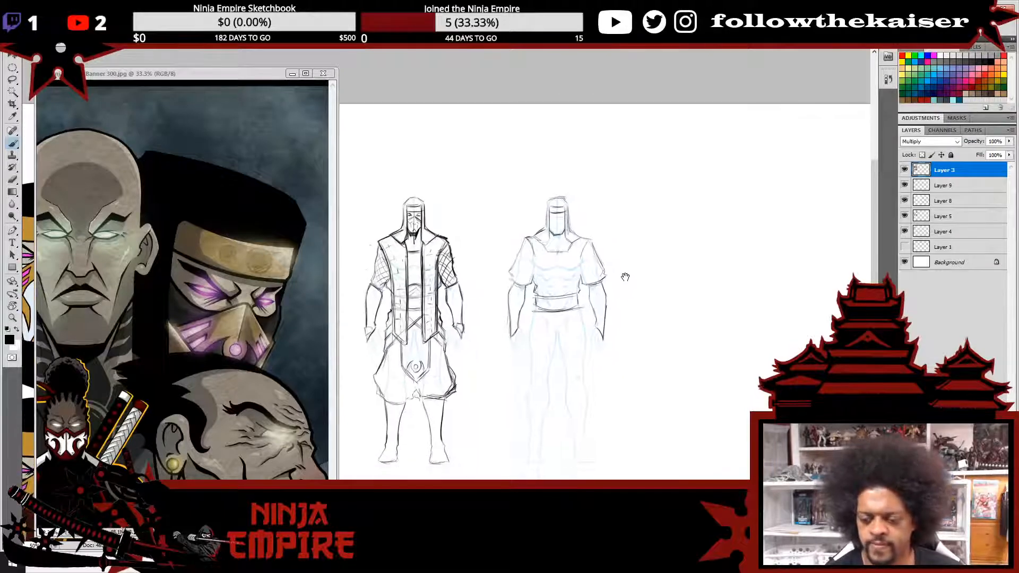
ctrl+click(591, 270)
ctrl+click(591, 270)
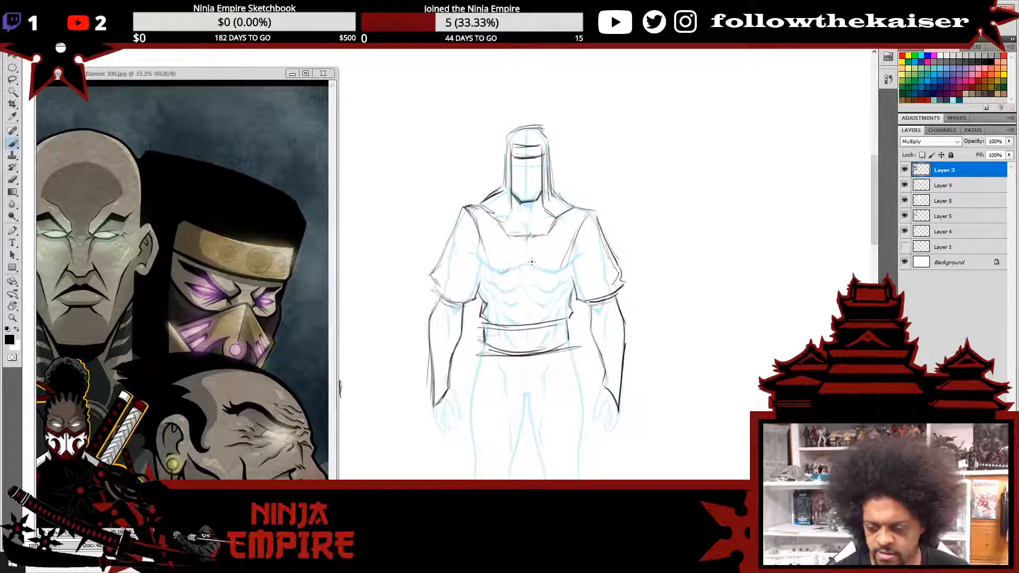
drag(499, 273, 535, 246)
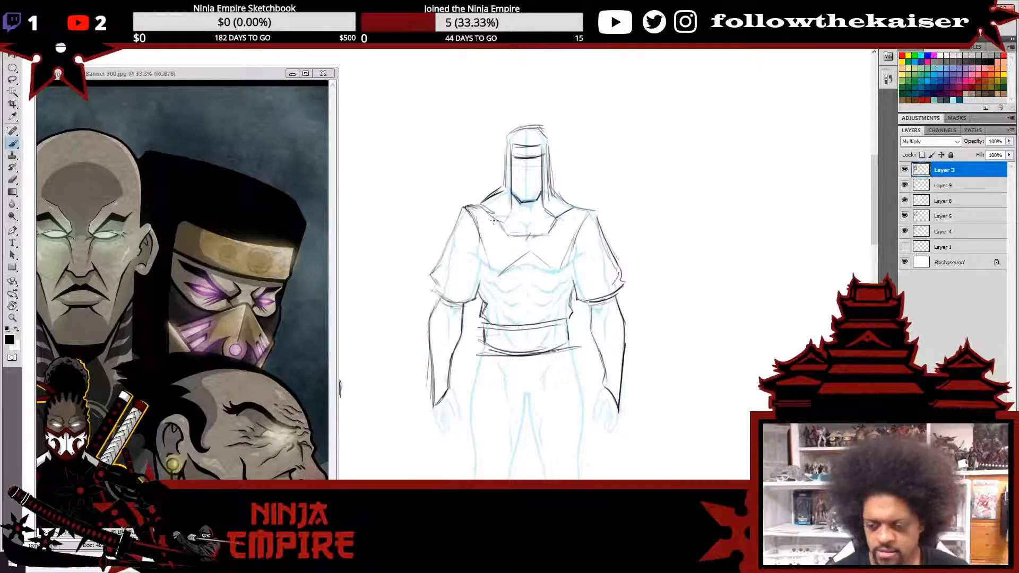
drag(479, 231, 520, 282)
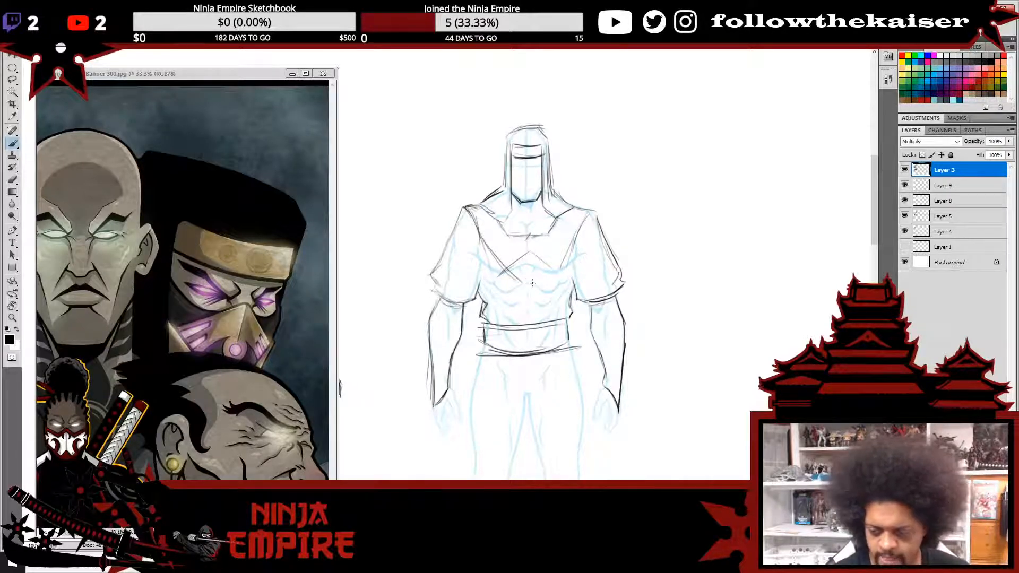
mouse_move(589, 215)
mouse_down()
mouse_move(538, 279)
mouse_move(580, 229)
mouse_move(544, 274)
mouse_move(519, 270)
mouse_move(479, 224)
mouse_move(494, 258)
mouse_move(534, 283)
mouse_up()
mouse_move(501, 263)
mouse_down()
mouse_move(529, 284)
mouse_move(567, 255)
mouse_move(534, 282)
mouse_move(586, 220)
mouse_up()
mouse_move(591, 209)
mouse_down()
mouse_move(563, 247)
mouse_move(538, 242)
mouse_move(528, 252)
mouse_move(547, 260)
mouse_up()
- Reinforce the V-shaped collar's outer ends where they meet the shoulder points on both sides
key(e)
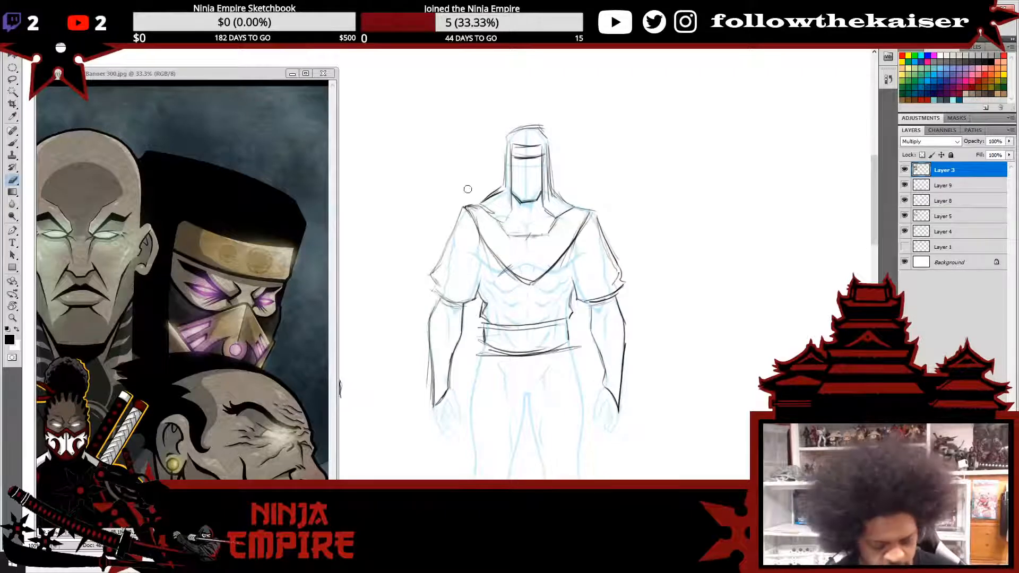
key(b)
mouse_move(462, 207)
mouse_down()
mouse_move(510, 271)
mouse_move(486, 240)
mouse_up()
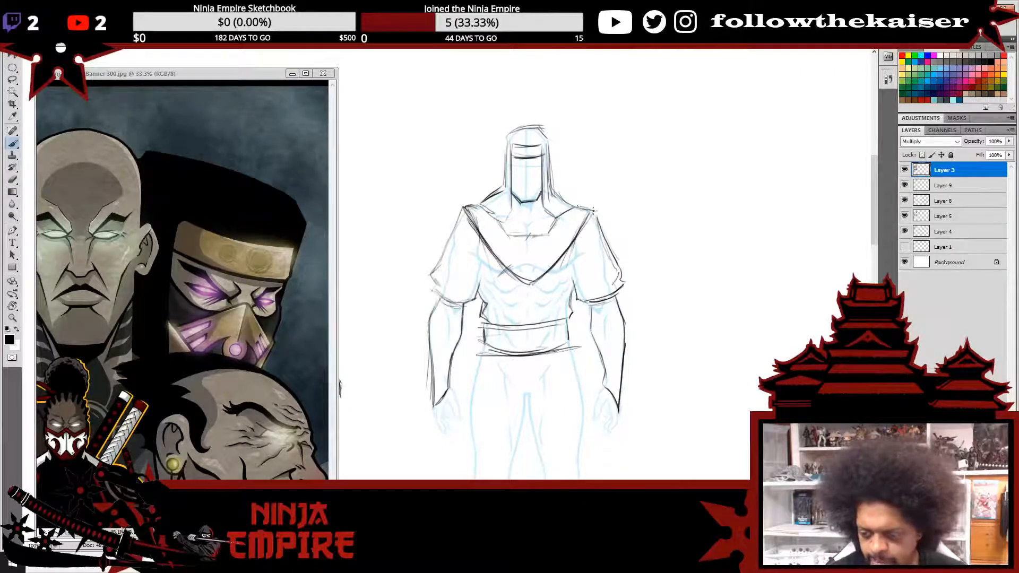
drag(595, 209, 587, 227)
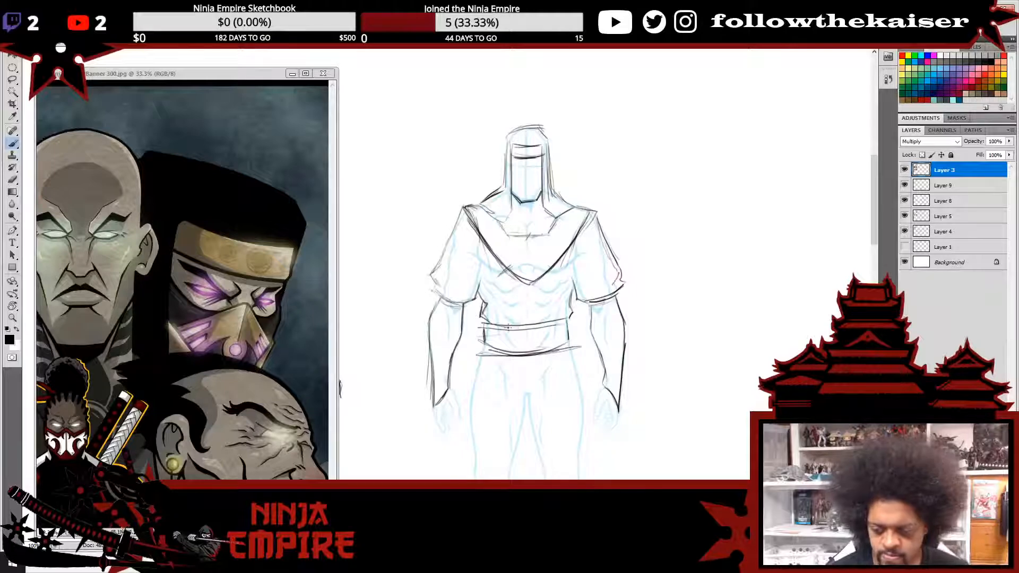
- Draw a long front tabard hanging from the V collar over the sash to a pointed end between the thighs
drag(503, 283, 510, 372)
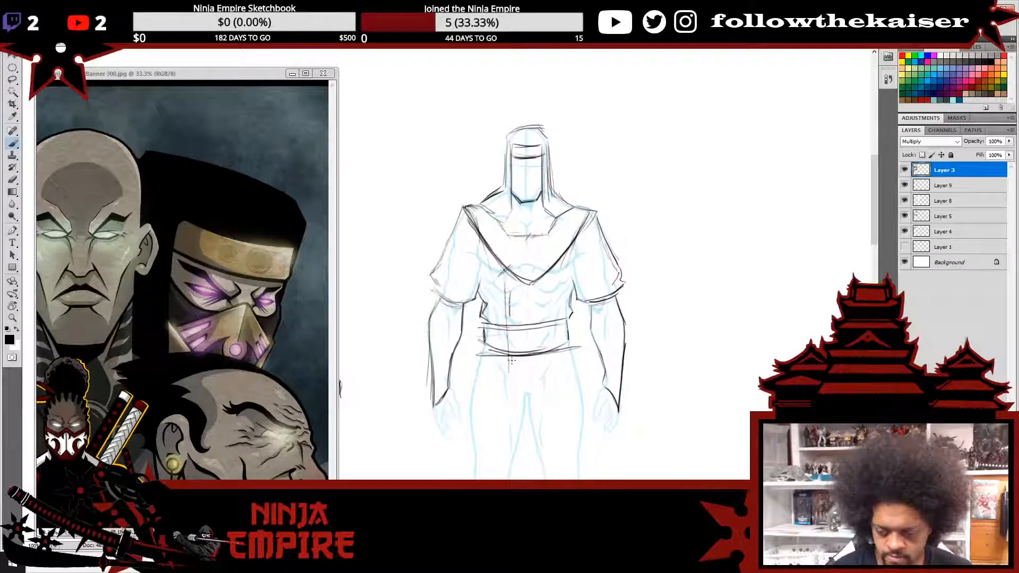
drag(507, 315, 514, 424)
drag(511, 390, 514, 424)
drag(552, 268, 550, 408)
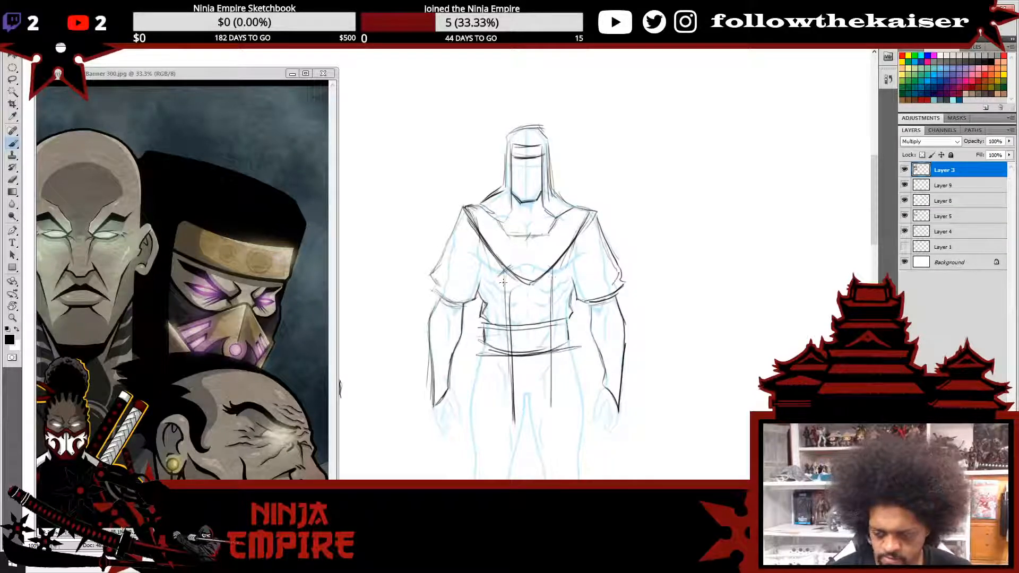
drag(504, 272, 508, 387)
drag(502, 316, 511, 427)
mouse_move(503, 382)
mouse_down()
mouse_move(521, 440)
mouse_move(530, 443)
mouse_move(559, 415)
mouse_up()
drag(552, 273, 554, 387)
drag(507, 268, 501, 365)
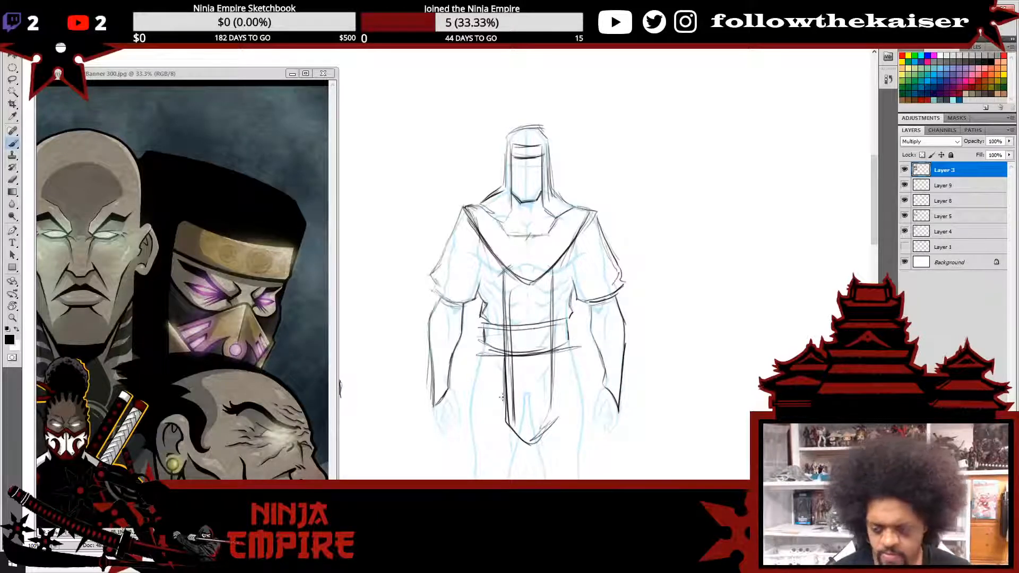
- Draw narrowed eyes in the second figure's mask opening and erase the sash lines crossing the tabard
scroll(626, 322, down, 2)
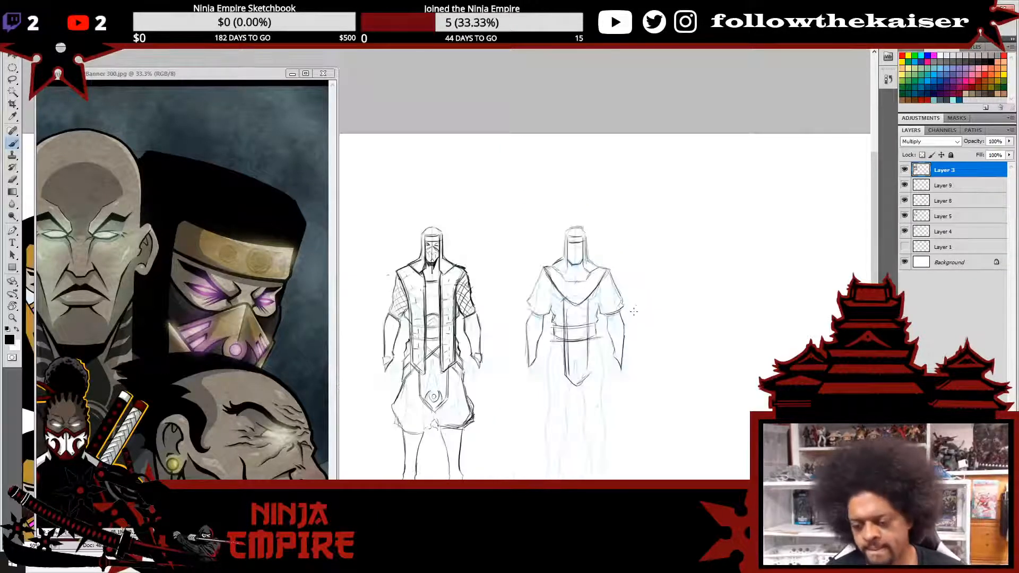
scroll(579, 248, up, 2)
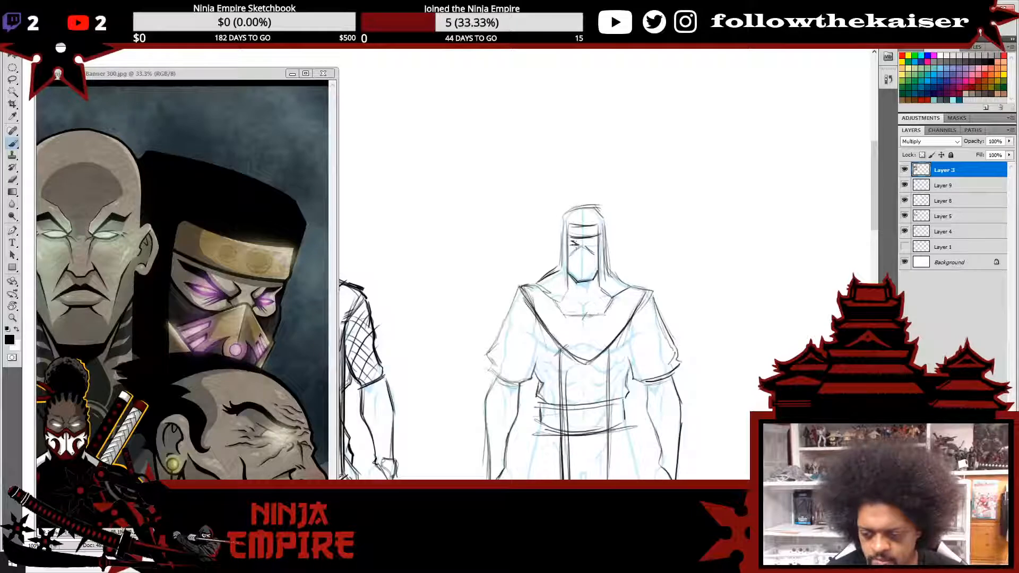
drag(588, 244, 596, 244)
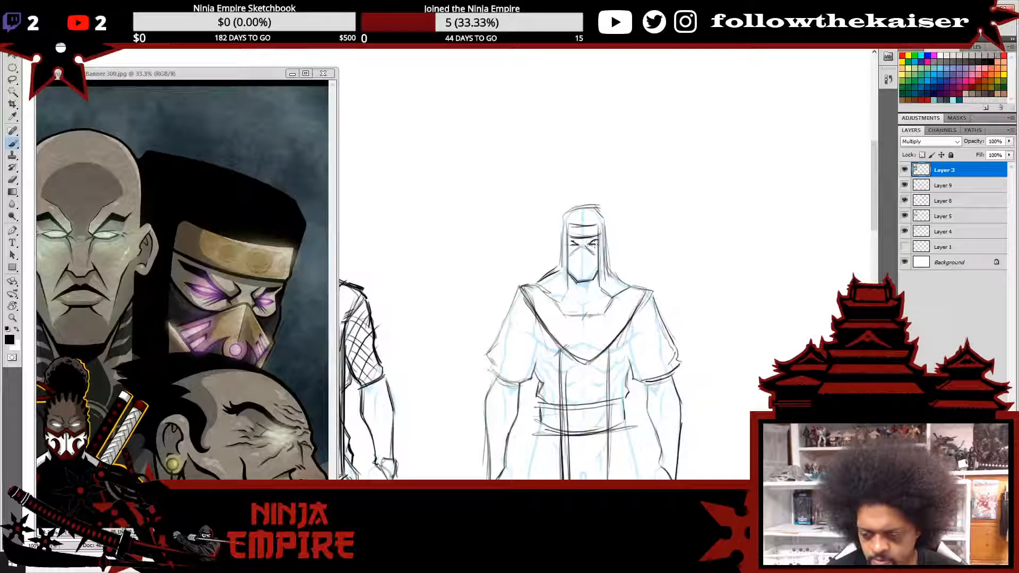
alt+click(602, 298)
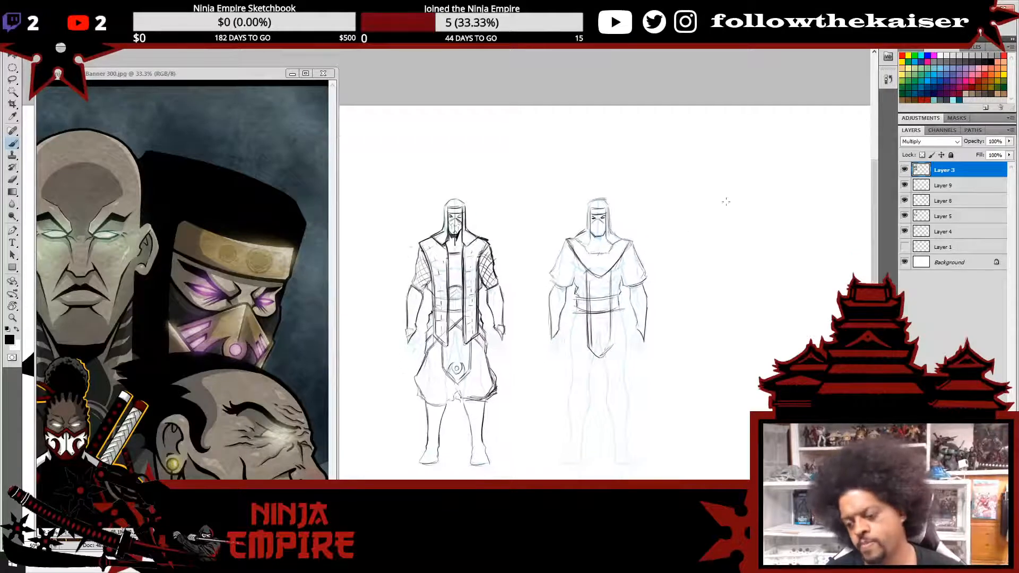
key(e)
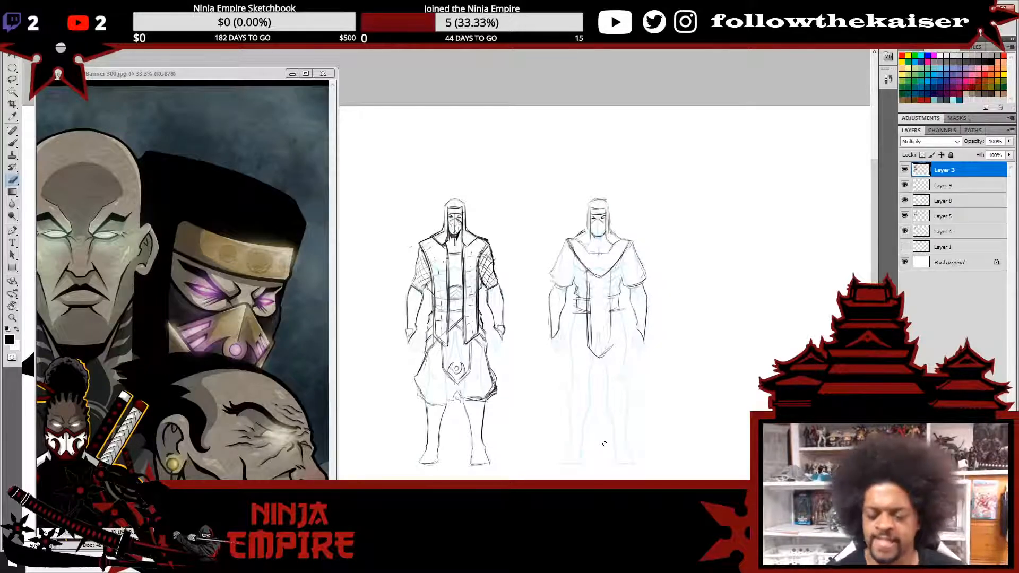
- Draw baggy trousers flaring from the sash to the lower legs, with angled hems and a peaked gap between the legs
key(b)
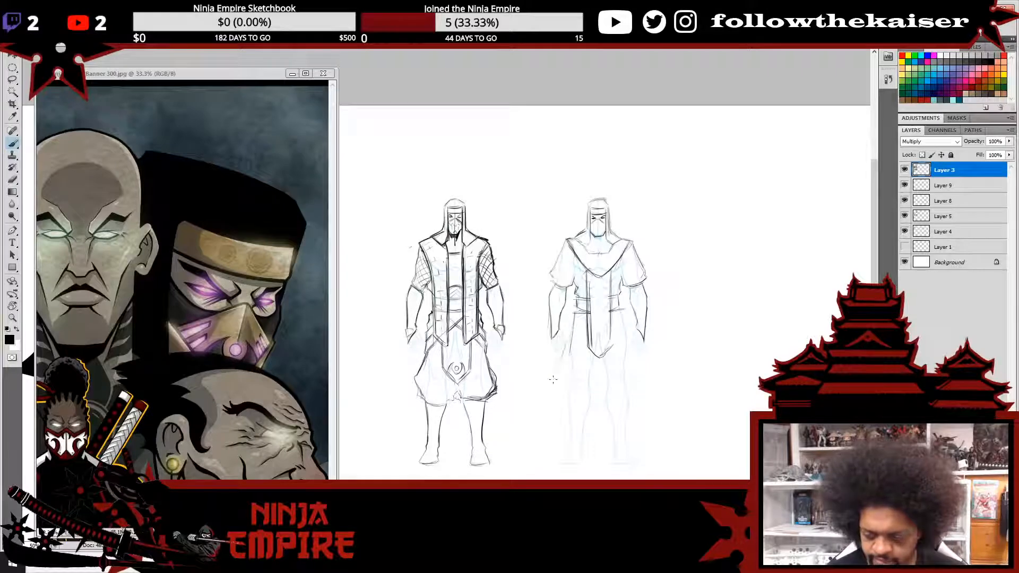
drag(564, 345, 547, 408)
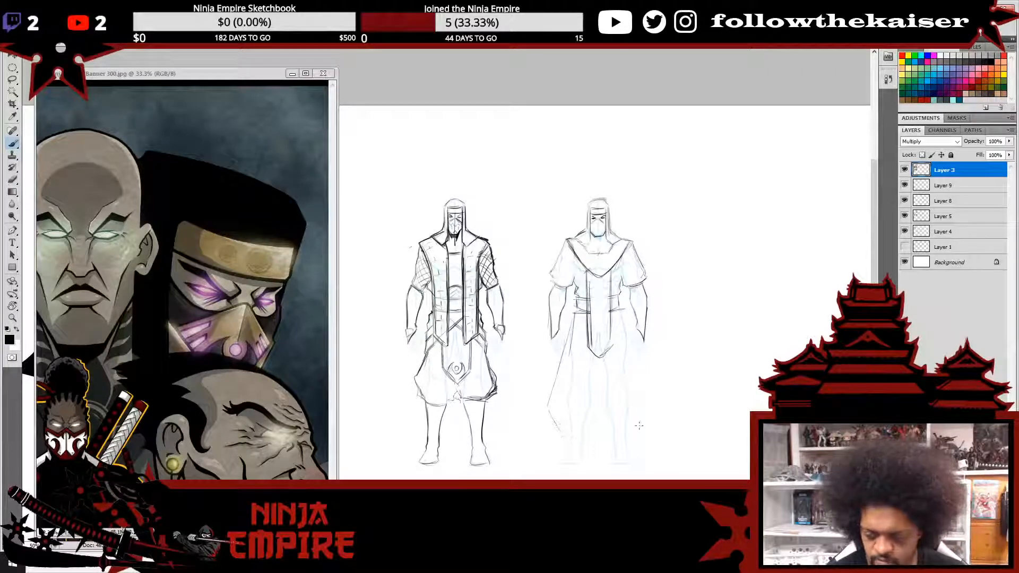
mouse_move(620, 315)
mouse_down()
mouse_move(645, 410)
mouse_move(630, 441)
mouse_up()
mouse_move(553, 409)
mouse_down()
mouse_move(575, 444)
mouse_move(620, 438)
mouse_move(576, 443)
mouse_move(594, 424)
mouse_move(590, 433)
mouse_move(600, 425)
mouse_move(612, 441)
mouse_move(602, 426)
mouse_move(583, 440)
mouse_up()
mouse_move(557, 408)
mouse_down()
mouse_move(575, 444)
mouse_move(592, 423)
mouse_move(619, 437)
mouse_up()
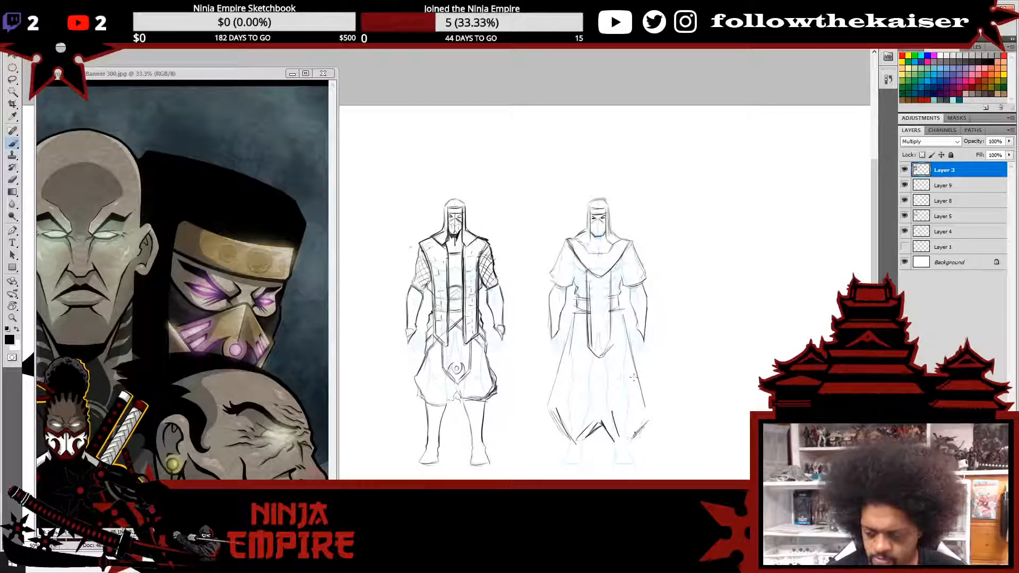
drag(633, 377, 649, 424)
drag(626, 316, 635, 374)
drag(556, 331, 548, 406)
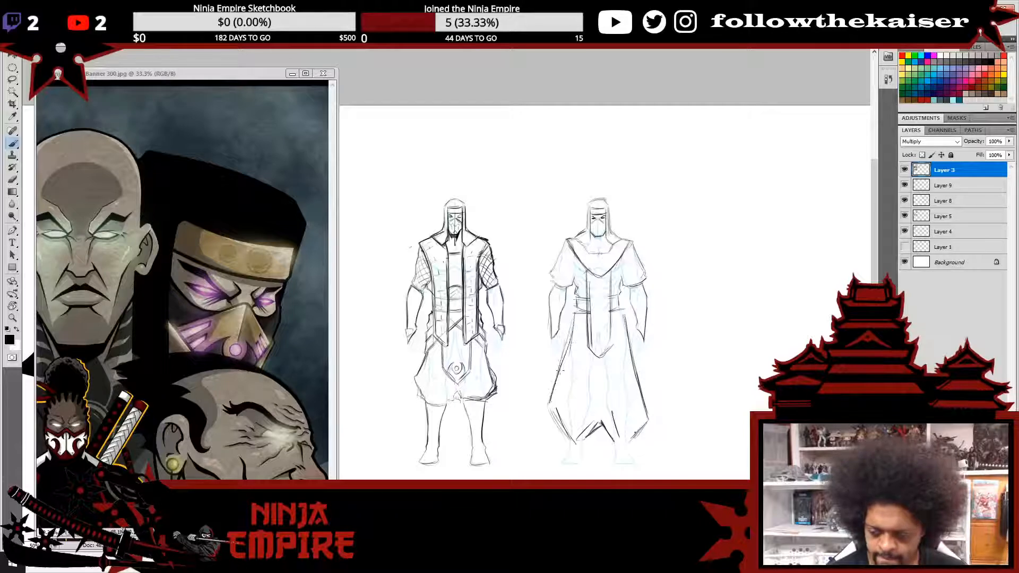
- Darken the trouser outline and sketch the ankles and feet beneath the hems, undoing a stray foot stroke
mouse_move(551, 366)
mouse_down()
mouse_move(552, 418)
mouse_move(567, 440)
mouse_move(633, 439)
mouse_up()
mouse_move(573, 450)
mouse_down()
mouse_move(562, 462)
mouse_move(588, 464)
mouse_move(571, 464)
mouse_up()
key(ctrl+z)
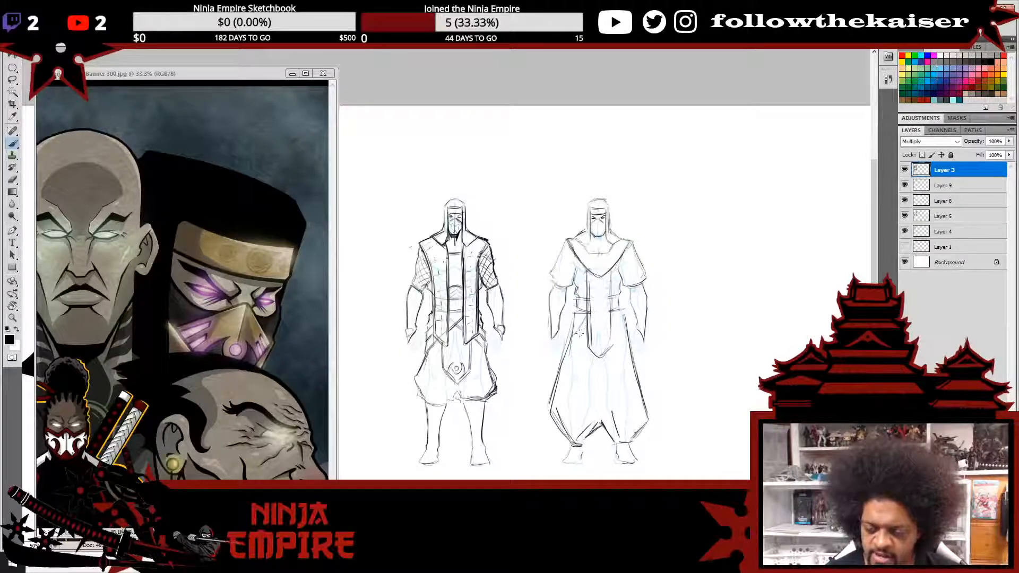
- Draw diagonal cloth panels sweeping outward from the sash over both hips of the trousers
drag(583, 328, 555, 354)
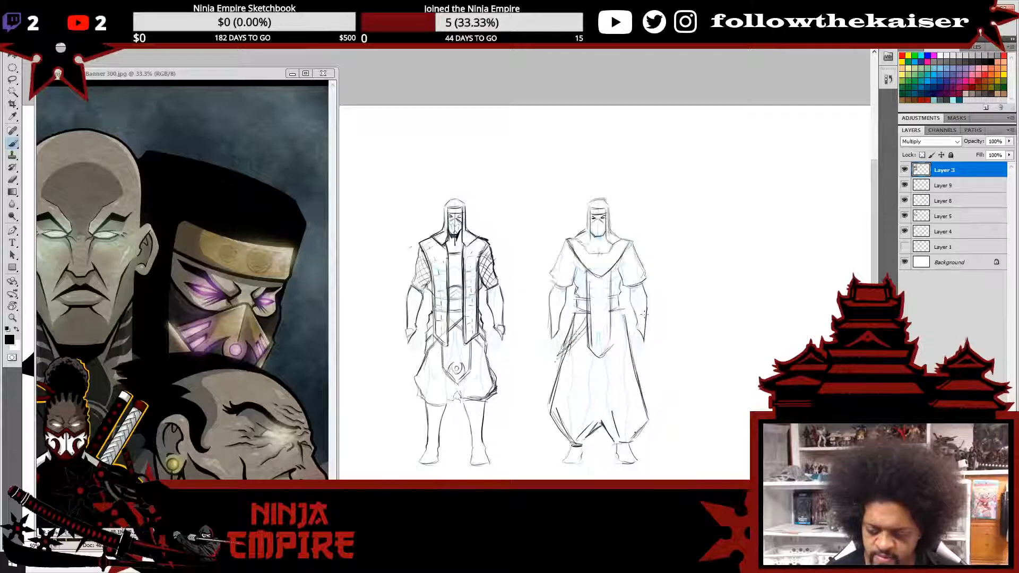
drag(610, 325, 632, 349)
drag(619, 308, 635, 354)
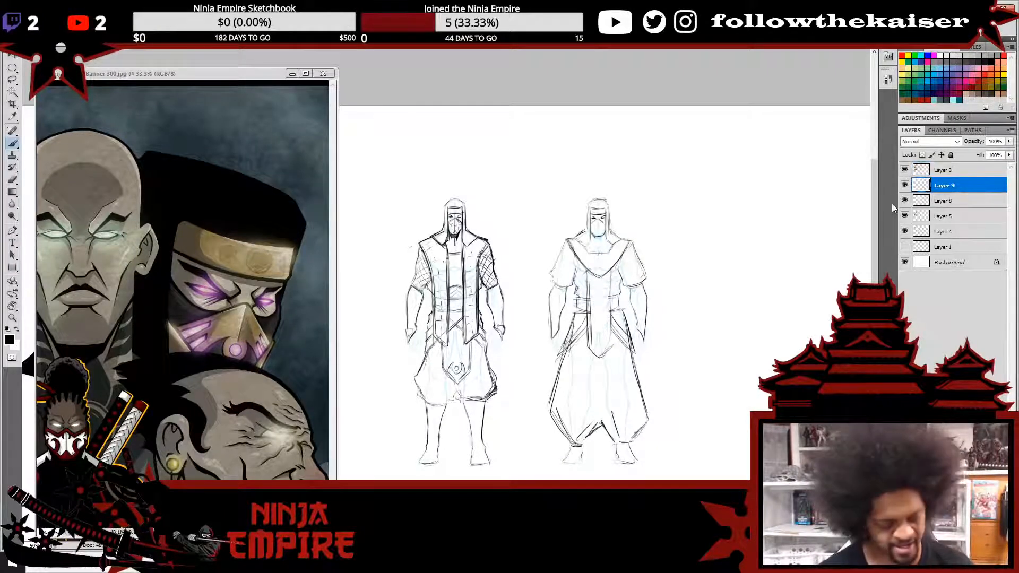
- Copy the Layer 9 anatomy guide into the empty space beside the second figure and merge the guides into Layer 8
key(ctrl+a)
key(ctrl+c)
key(ctrl+v)
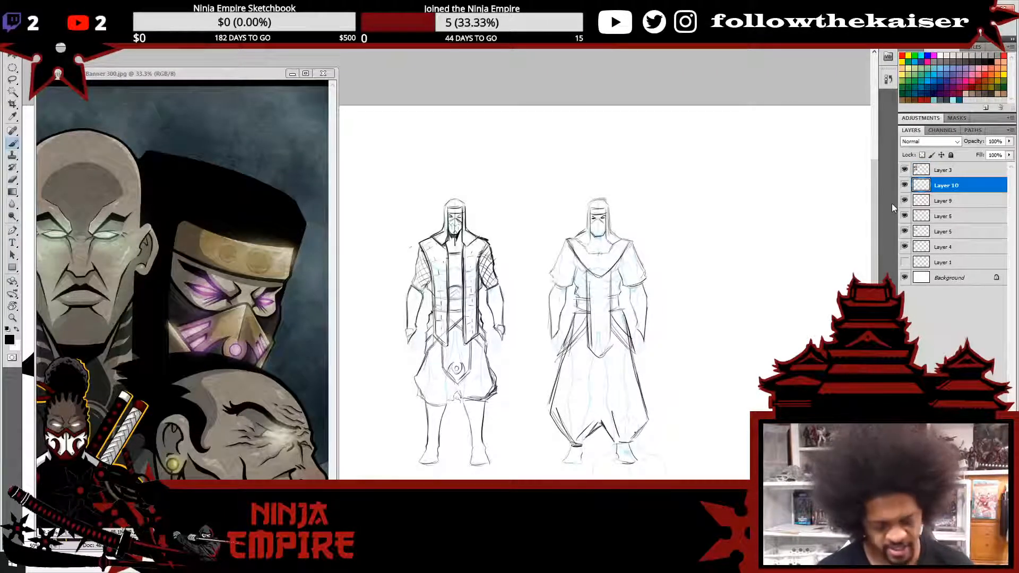
key(v)
mouse_move(610, 263)
mouse_down()
mouse_move(735, 264)
mouse_move(738, 275)
mouse_move(769, 269)
mouse_move(761, 264)
mouse_up()
scroll(664, 329, right, 4)
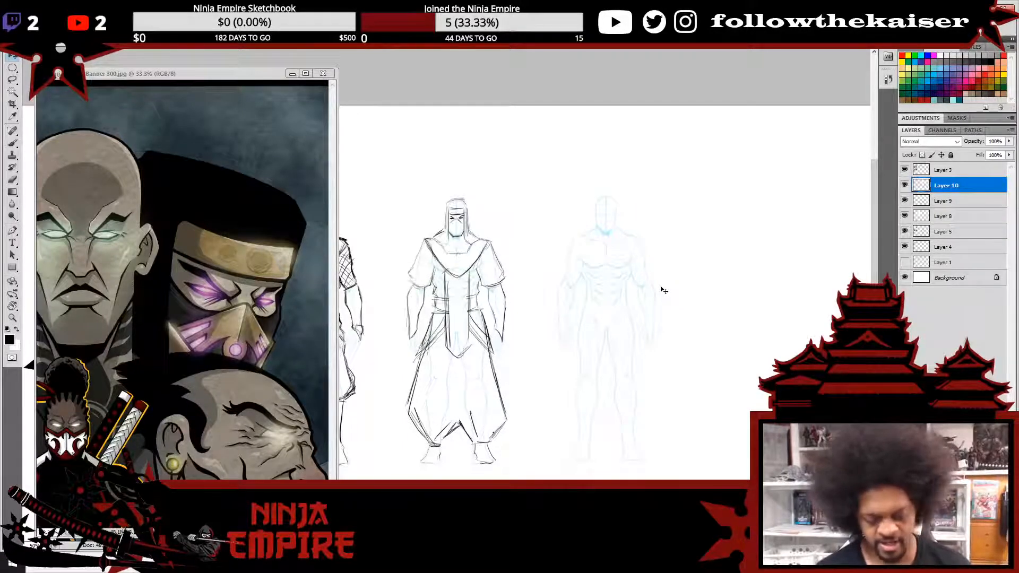
key(ctrl+e)
key(ctrl+e)
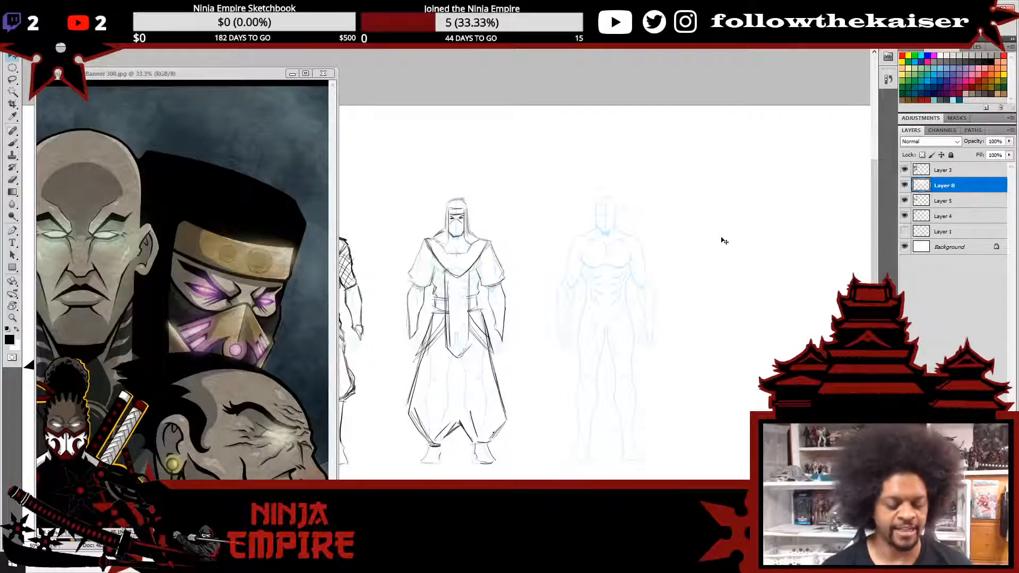
- Copy the first figure's costume line art from Layer 3 and place it over the third anatomy guide
alt+click(496, 362)
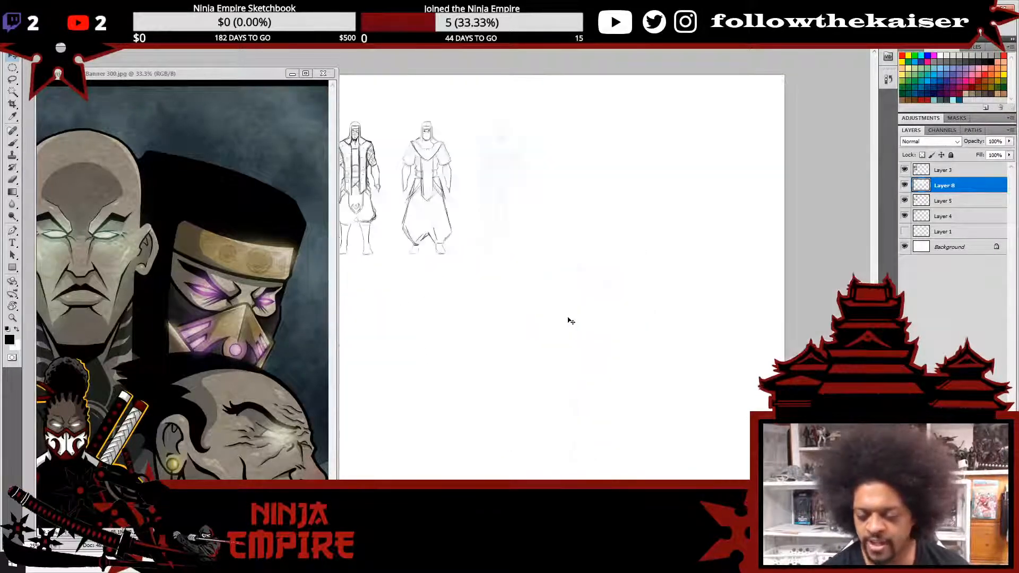
click(544, 280)
drag(533, 290, 606, 315)
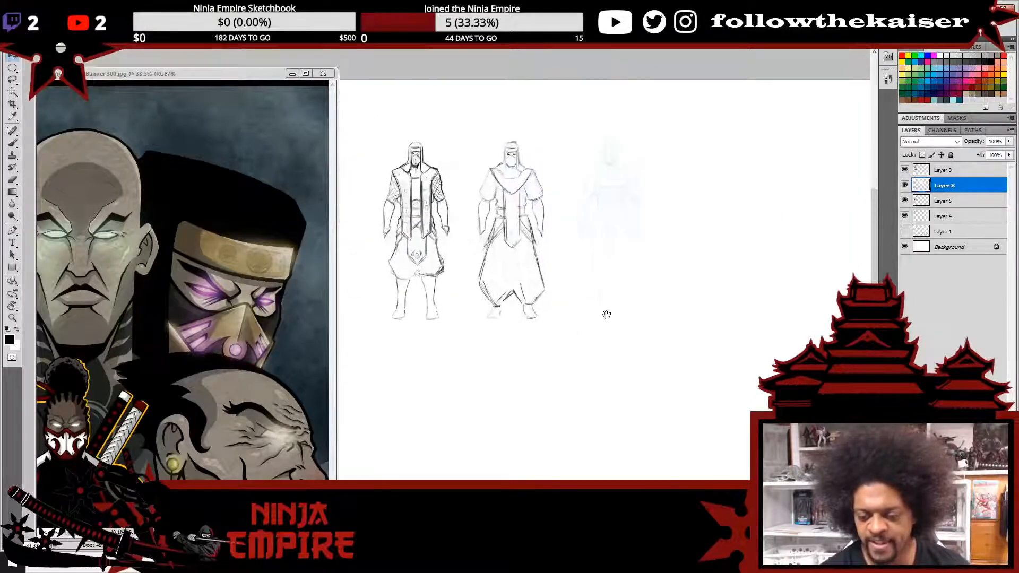
click(612, 277)
mouse_move(573, 273)
mouse_down()
mouse_move(627, 309)
mouse_move(702, 298)
mouse_up()
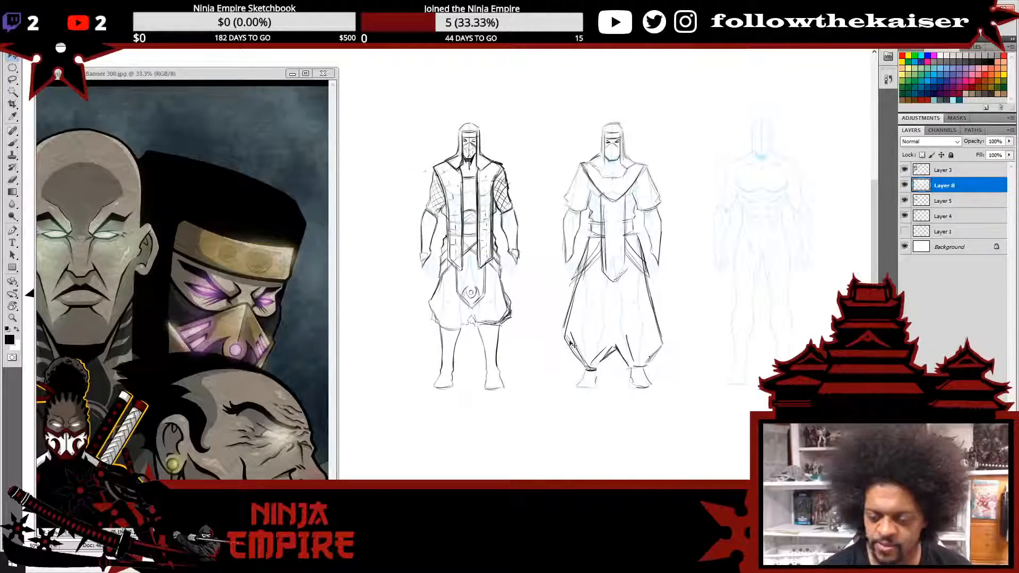
key(l)
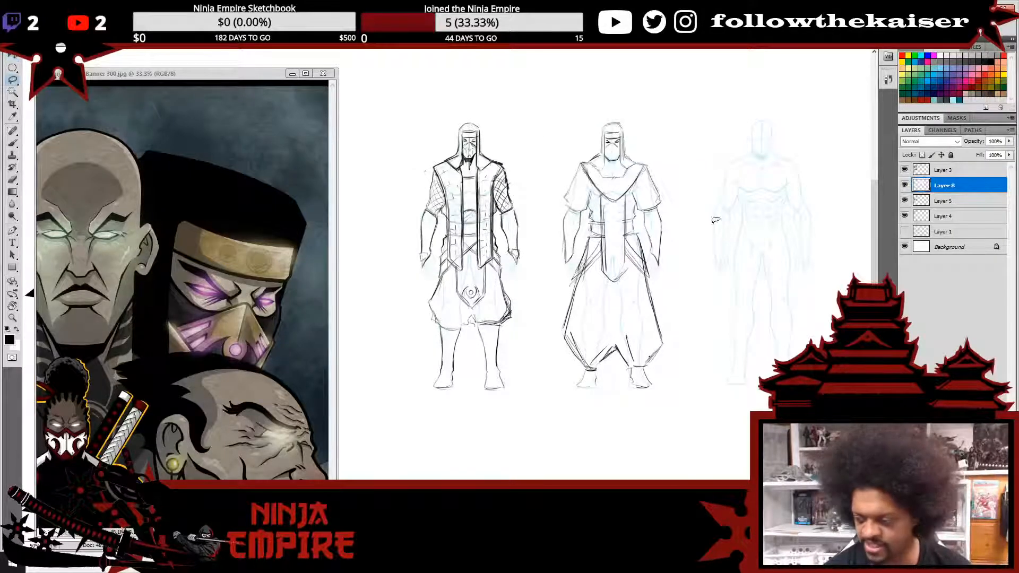
key(alt+bracketright)
mouse_move(514, 397)
mouse_down()
mouse_move(475, 91)
mouse_move(527, 234)
mouse_move(515, 390)
mouse_move(390, 346)
mouse_move(440, 105)
mouse_move(528, 232)
mouse_move(531, 395)
mouse_up()
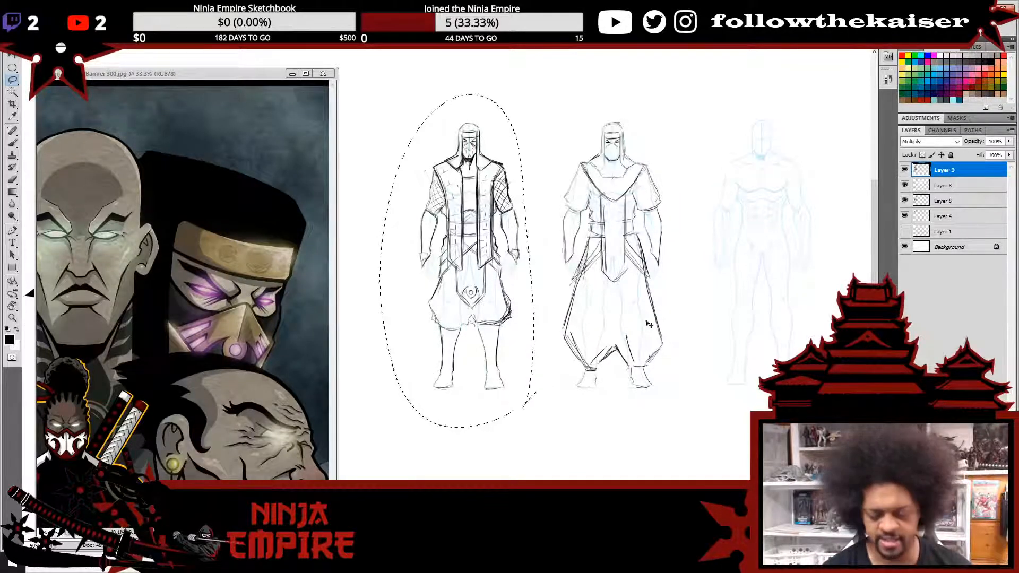
key(ctrl+c)
key(ctrl+v)
key(v)
mouse_move(510, 326)
mouse_down()
mouse_move(770, 301)
mouse_move(799, 319)
mouse_move(660, 365)
mouse_move(662, 314)
mouse_up()
ctrl+click(778, 301)
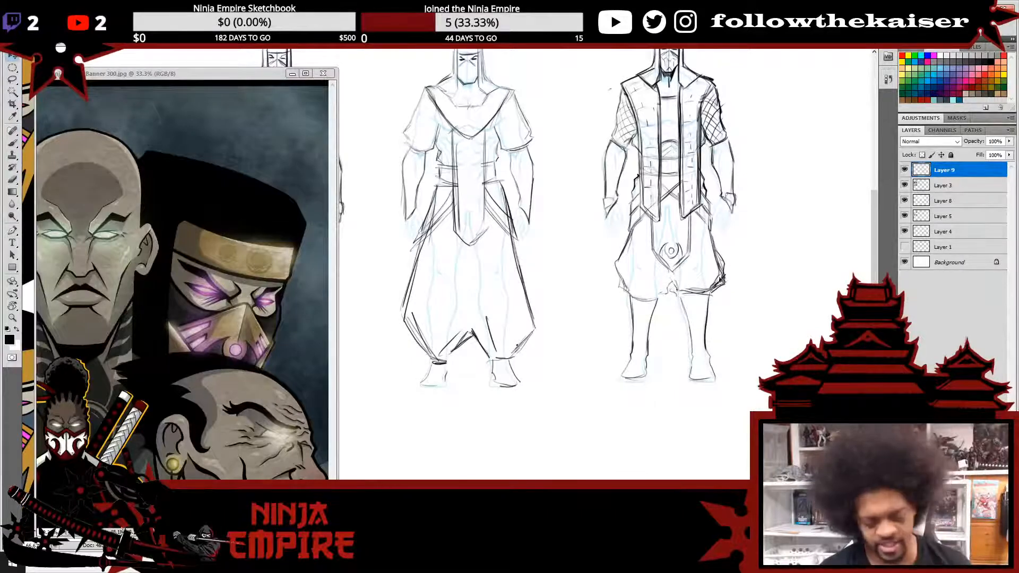
- Erase the short trousers and leg lines from the copied costume, then merge it into Layer 3
key(b)
mouse_move(627, 244)
mouse_down()
mouse_move(625, 332)
mouse_move(657, 288)
mouse_move(652, 331)
mouse_move(639, 274)
mouse_move(631, 301)
mouse_move(623, 287)
mouse_move(631, 346)
mouse_move(682, 332)
mouse_move(671, 339)
mouse_move(693, 341)
mouse_move(693, 352)
mouse_move(656, 295)
mouse_move(693, 304)
mouse_move(711, 269)
mouse_move(716, 241)
mouse_up()
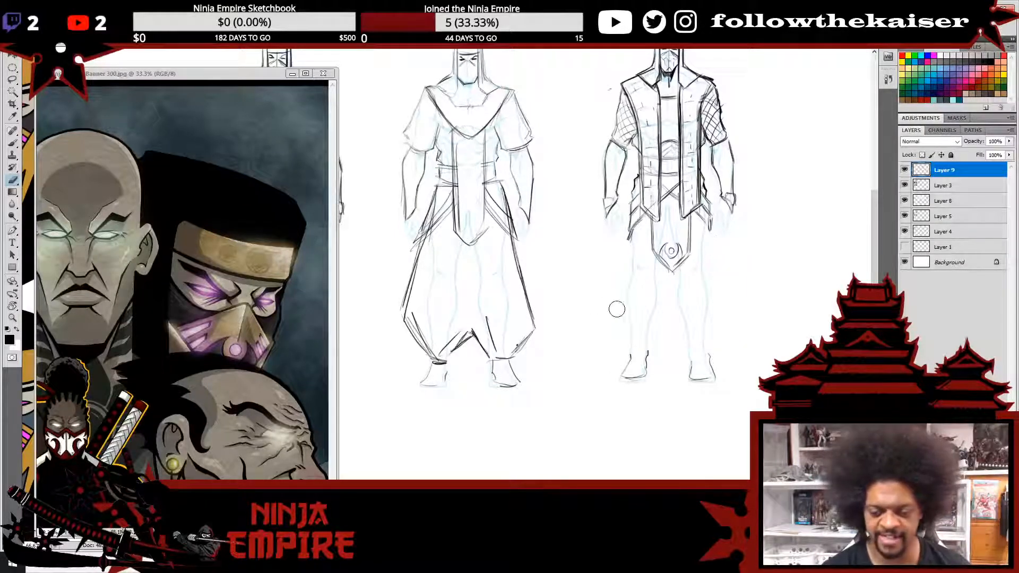
click(905, 169)
click(905, 170)
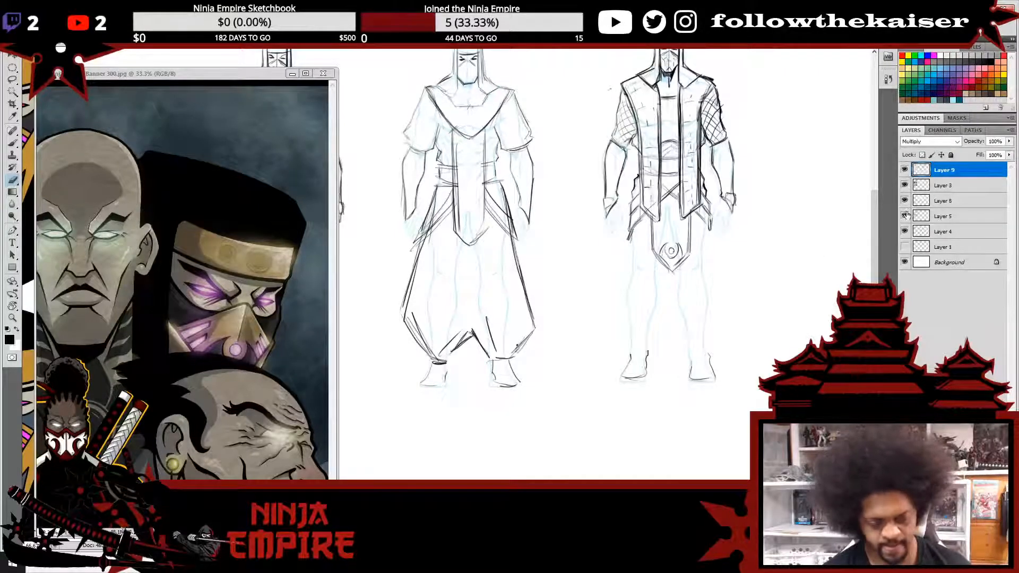
key(ctrl+e)
- Copy the second figure's baggy trousers onto a new layer and position them over the third figure's legs
key(l)
mouse_move(556, 307)
mouse_down()
mouse_move(539, 353)
mouse_move(495, 362)
mouse_move(403, 350)
mouse_move(393, 277)
mouse_move(436, 194)
mouse_move(446, 238)
mouse_move(486, 246)
mouse_move(508, 198)
mouse_move(556, 312)
mouse_move(703, 314)
mouse_move(706, 298)
mouse_move(692, 318)
mouse_up()
key(ctrl+j)
key(v)
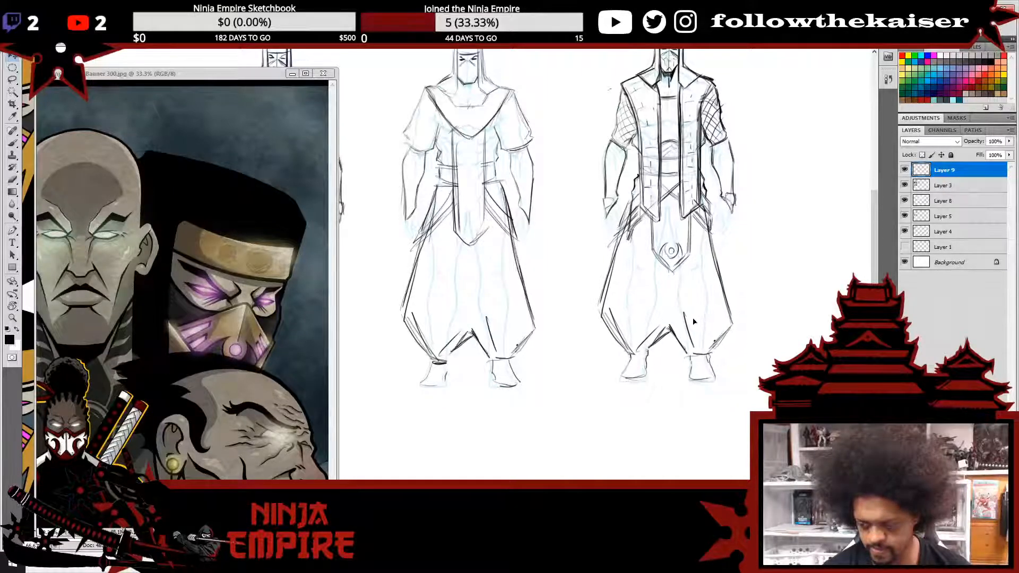
- Erase the overlapping hip panels and upper side lines of the trousers copied onto the third figure
key(e)
drag(631, 206, 582, 341)
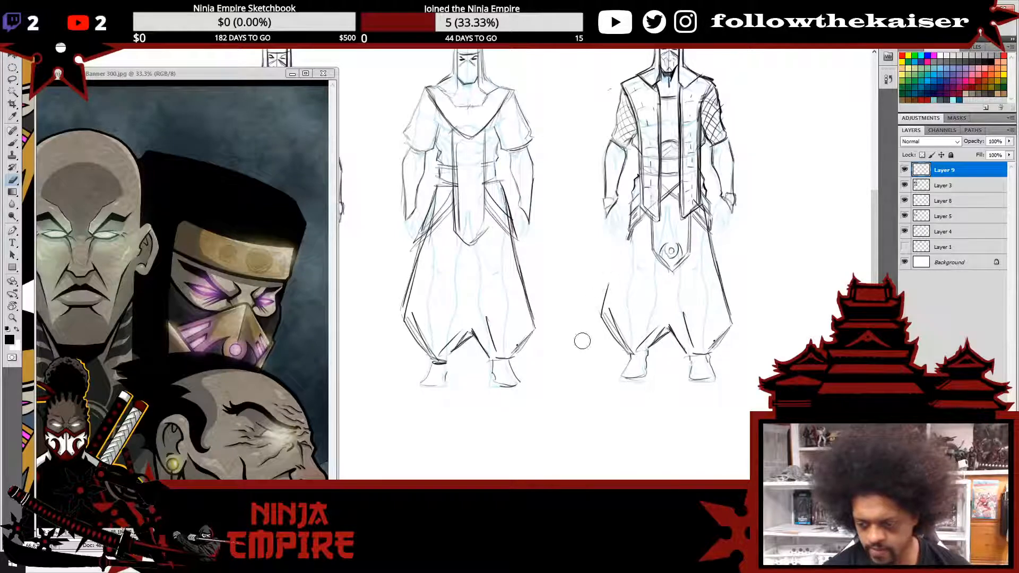
drag(713, 197, 702, 248)
- Redraw the third figure's trouser sides from the hips to the hems and curve the gap between the legs
key(b)
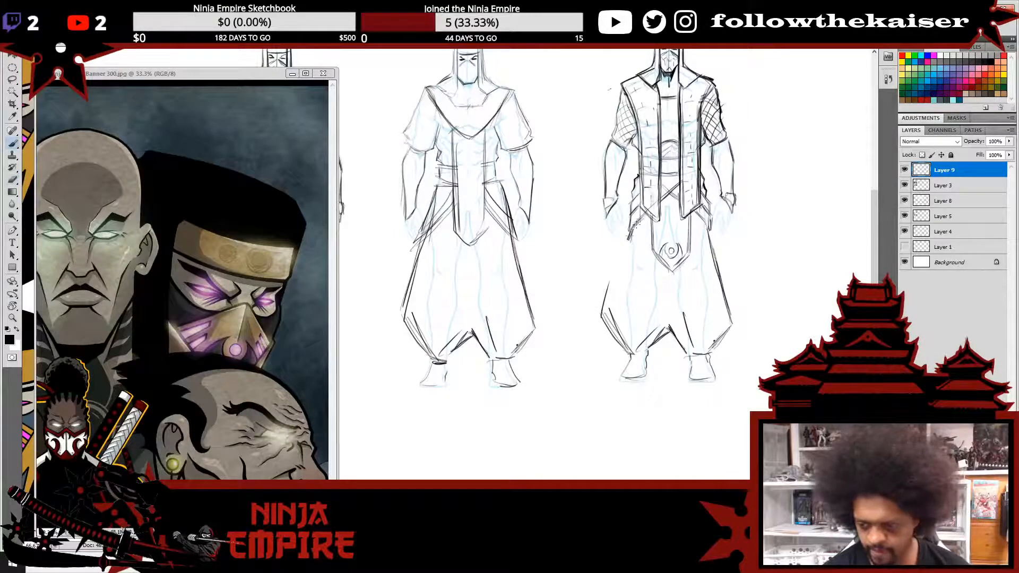
drag(636, 217, 608, 302)
mouse_move(630, 234)
mouse_down()
mouse_move(601, 327)
mouse_move(635, 355)
mouse_up()
drag(637, 346, 728, 339)
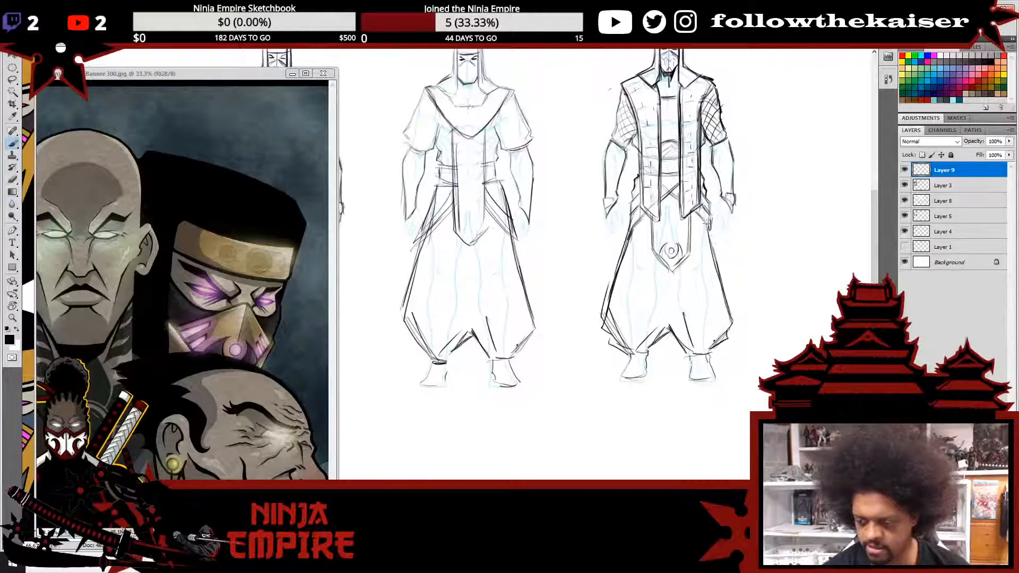
drag(707, 228, 726, 303)
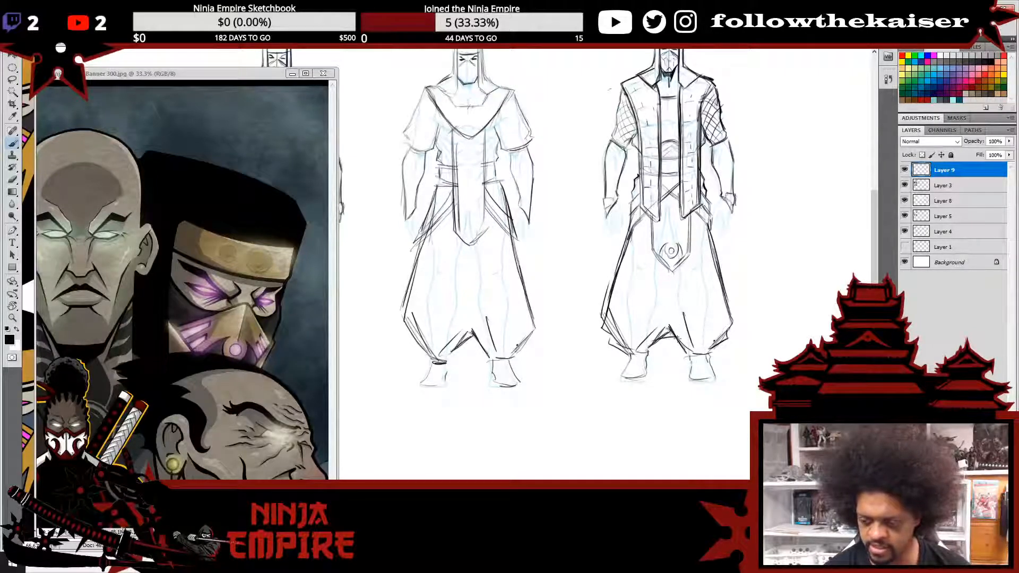
drag(682, 334, 664, 343)
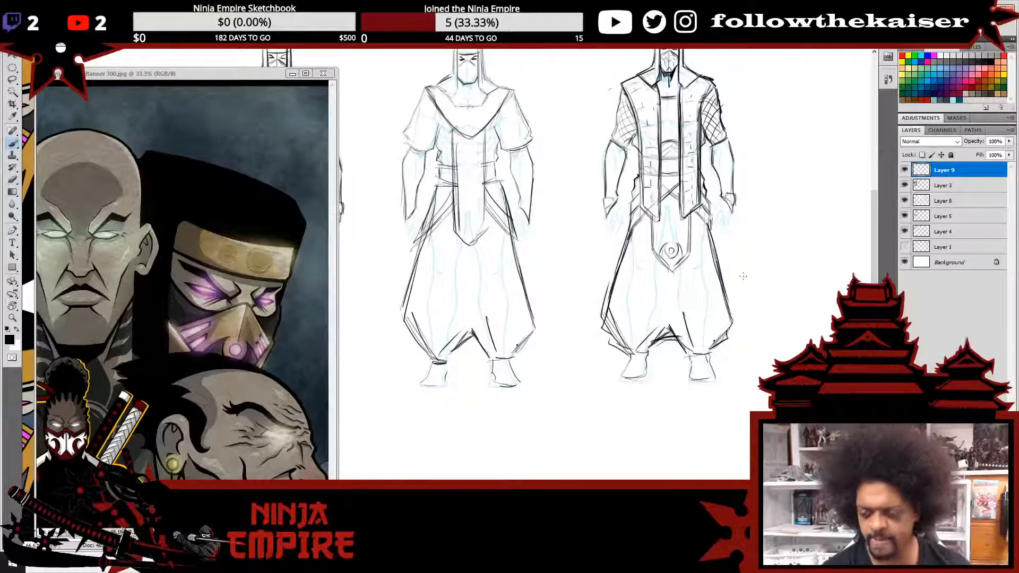
- Merge the trouser layer into Layer 3 and erase the crosshatching from both sleeves of the third figure
alt+click(733, 341)
alt+click(733, 341)
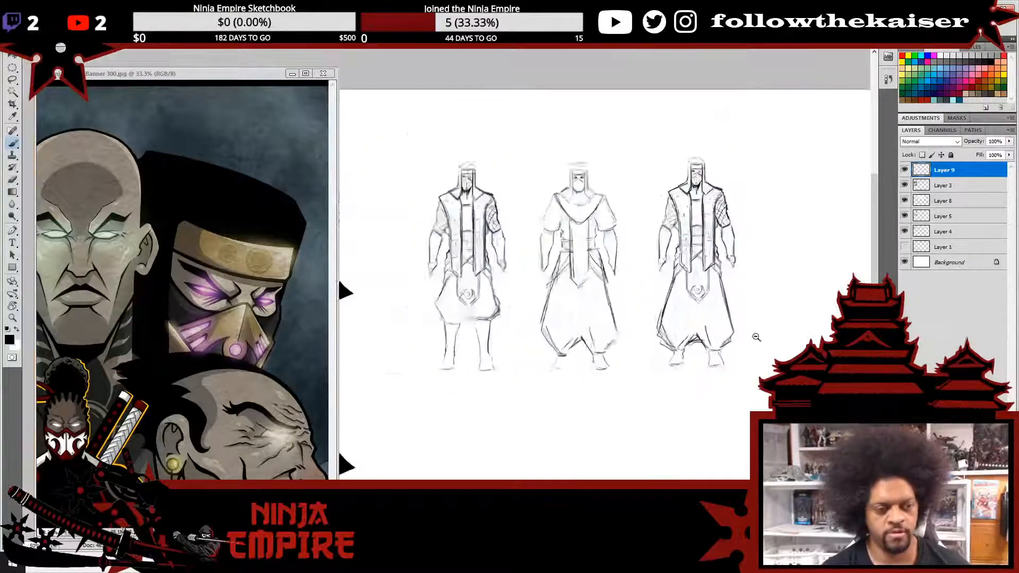
drag(764, 356, 692, 385)
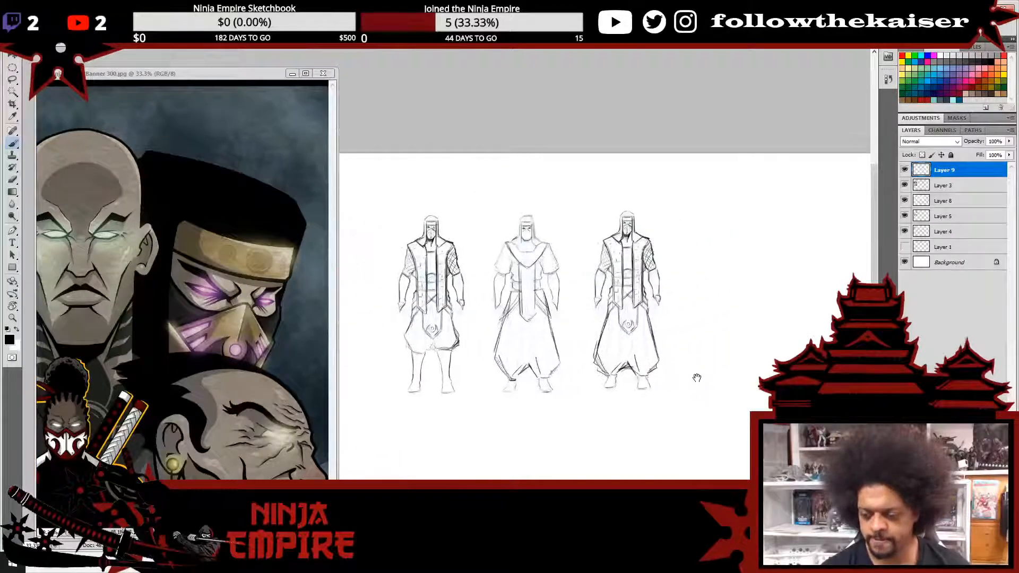
click(656, 276)
click(621, 246)
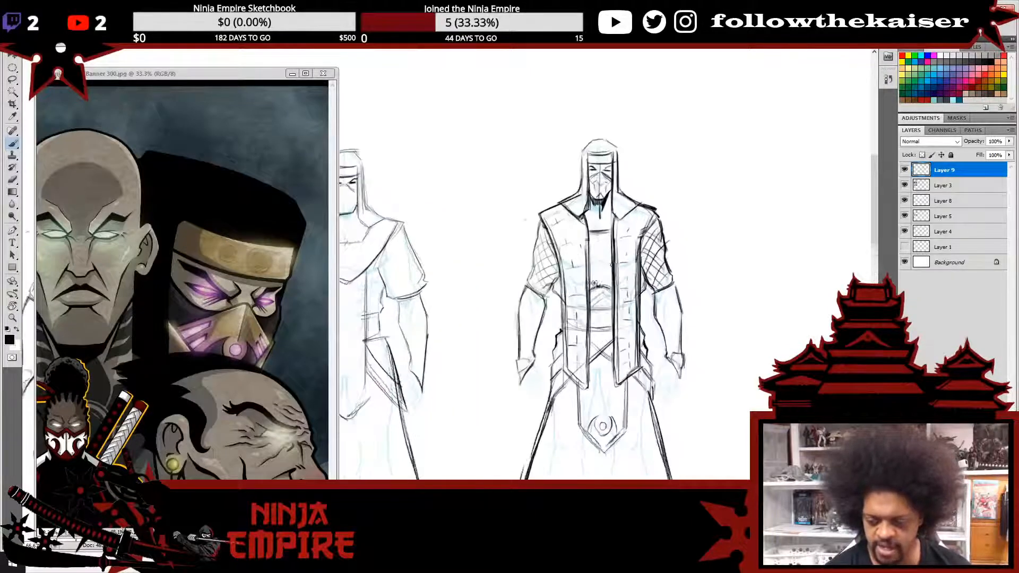
key(e)
mouse_move(528, 265)
mouse_down()
mouse_move(527, 227)
mouse_move(522, 294)
mouse_move(518, 273)
mouse_move(520, 292)
mouse_move(533, 284)
mouse_move(526, 233)
mouse_move(519, 257)
mouse_up()
key(ctrl+e)
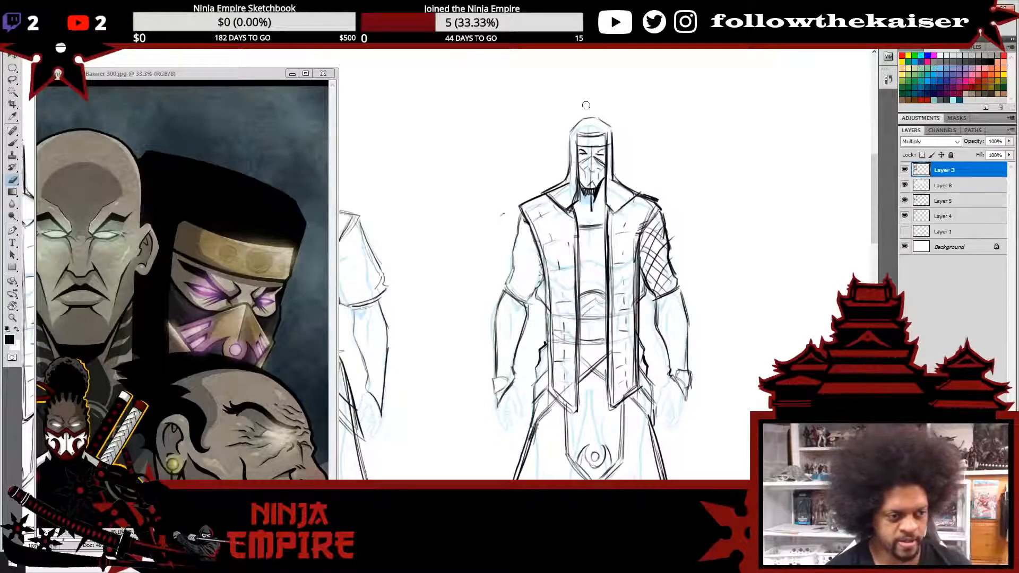
key(b)
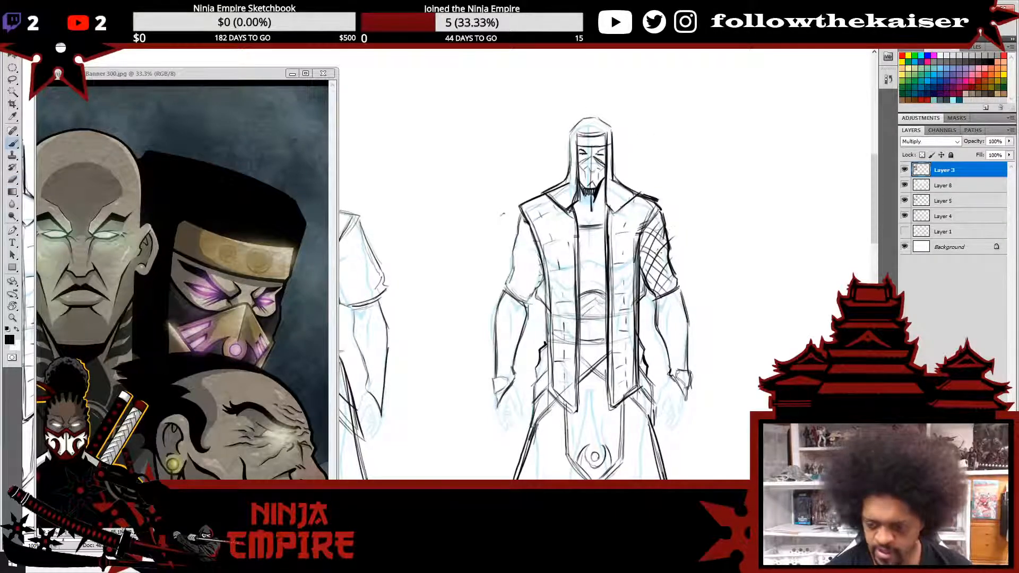
key(e)
drag(646, 245, 665, 280)
drag(649, 234, 657, 228)
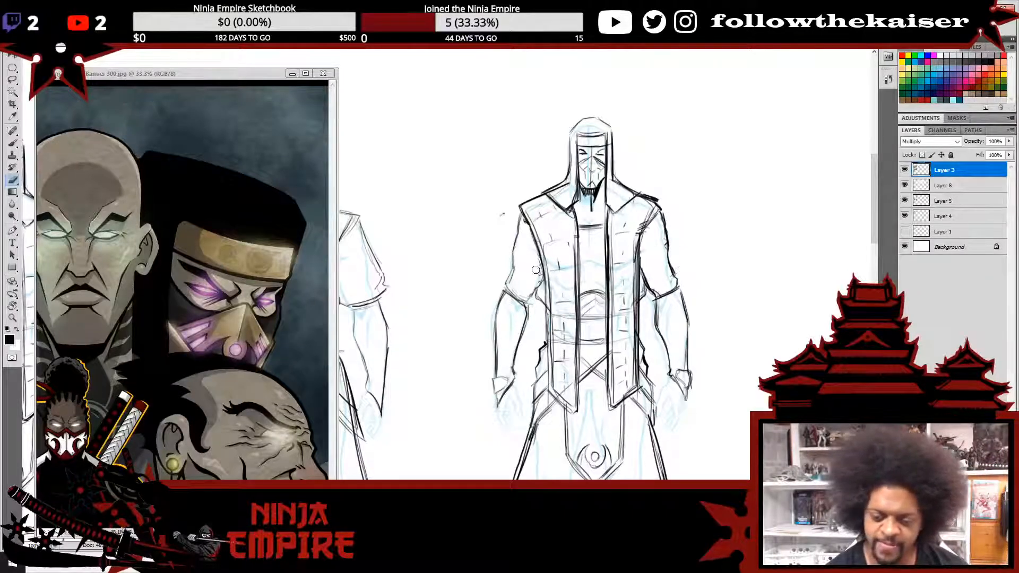
- Strengthen the outer hip line of the third figure's trousers below the hand with a brush stroke
alt+click(671, 336)
alt+click(674, 334)
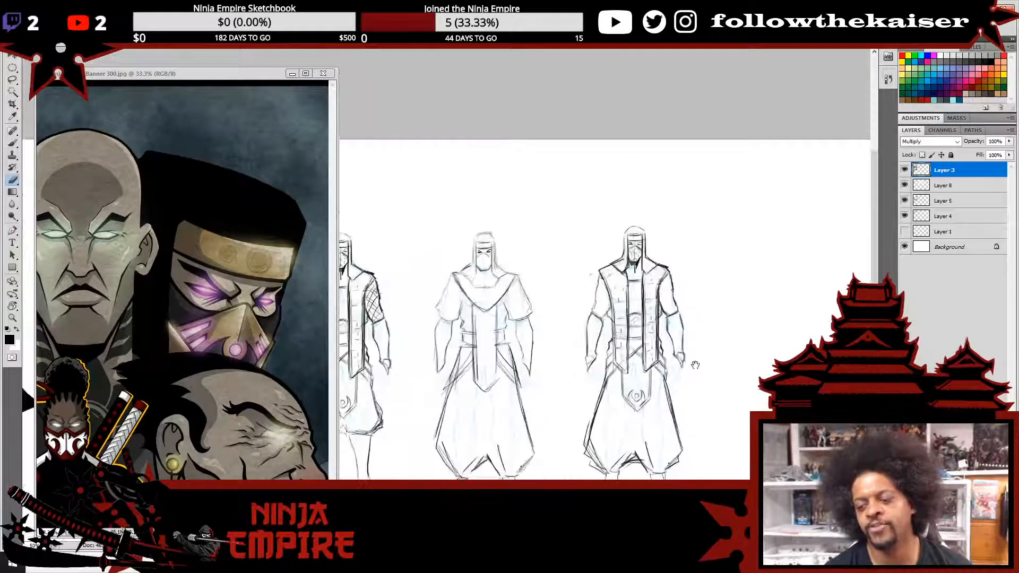
drag(764, 397, 684, 315)
alt+click(669, 333)
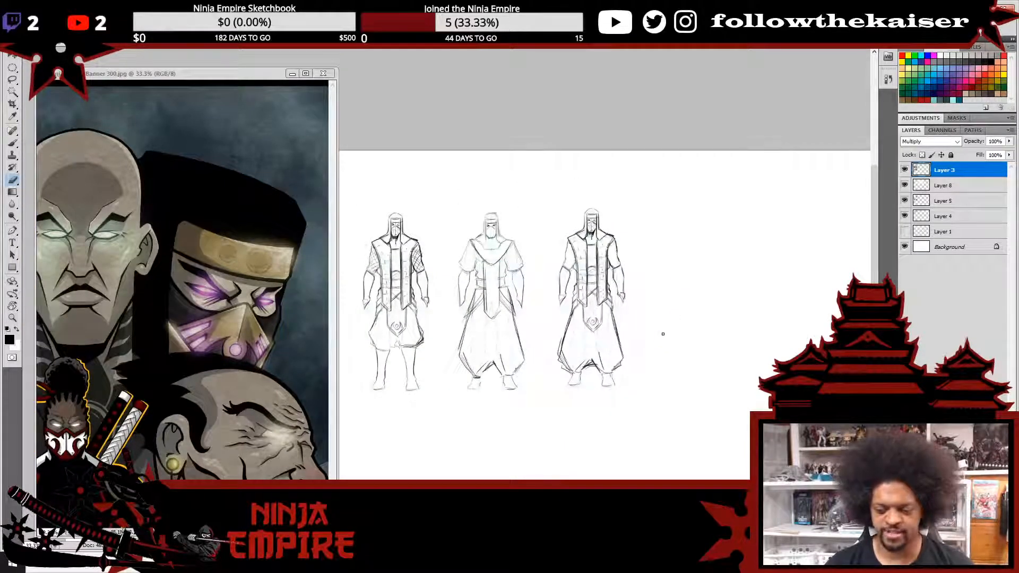
click(588, 307)
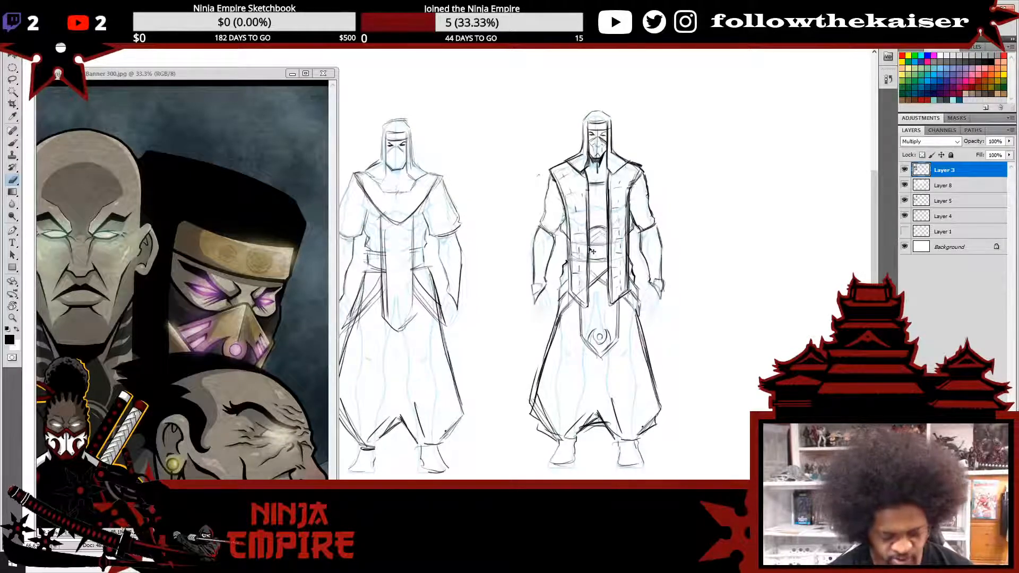
key(ctrl+b)
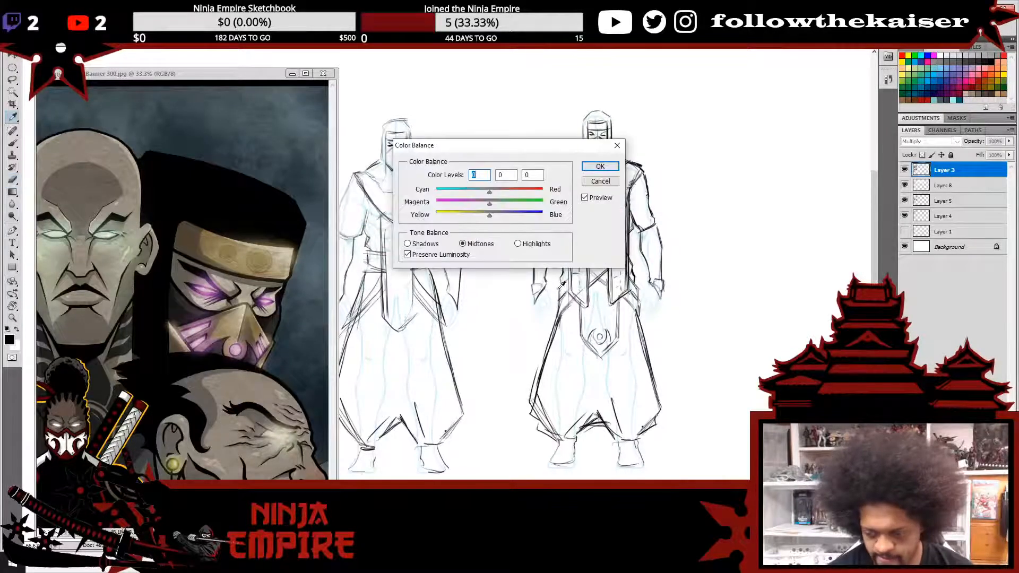
click(601, 185)
key(b)
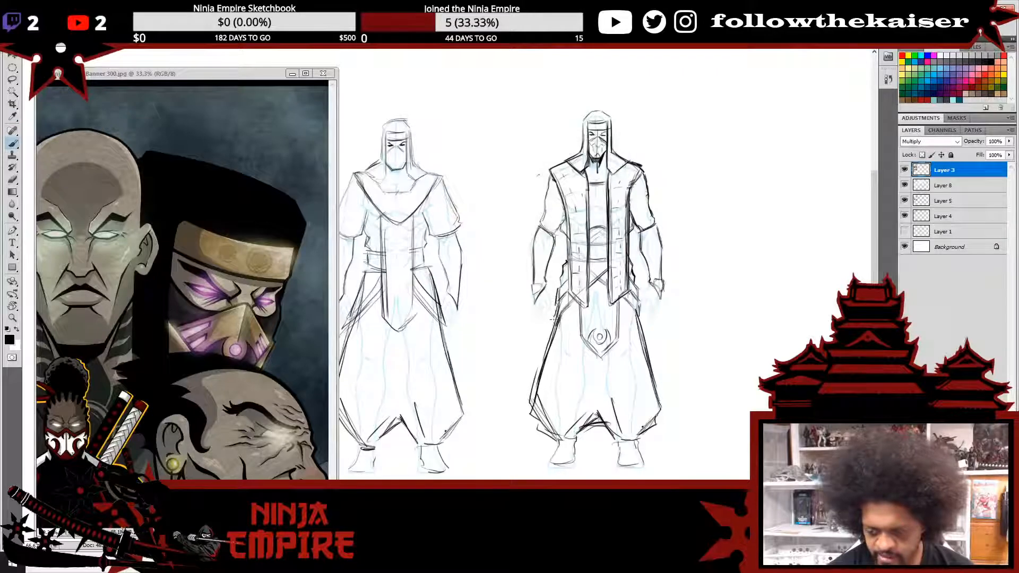
drag(558, 315, 538, 367)
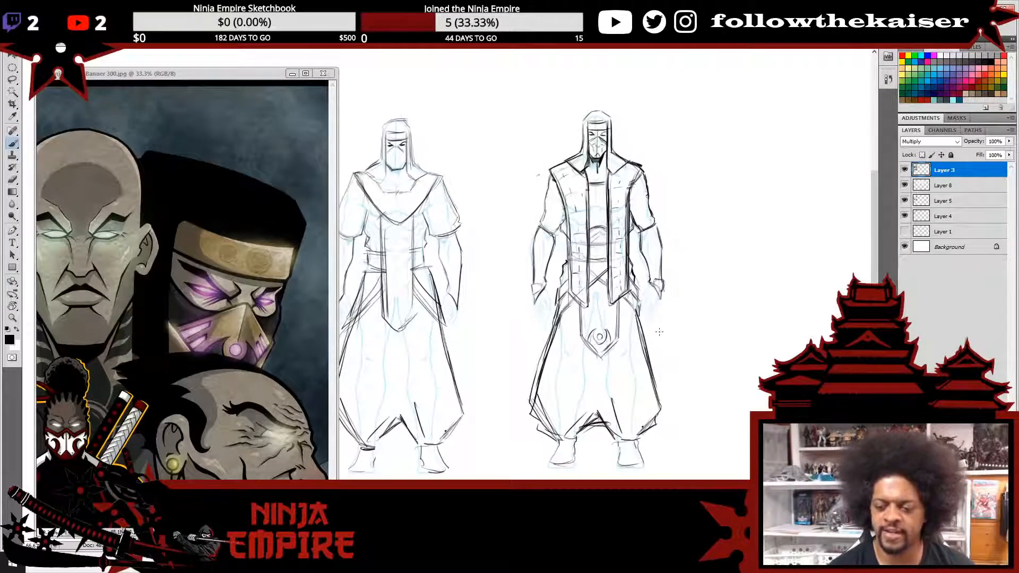
- Duplicate the three anatomy guides from Layer 8 into a second row below the figures and merge them back
scroll(643, 360, down, 2)
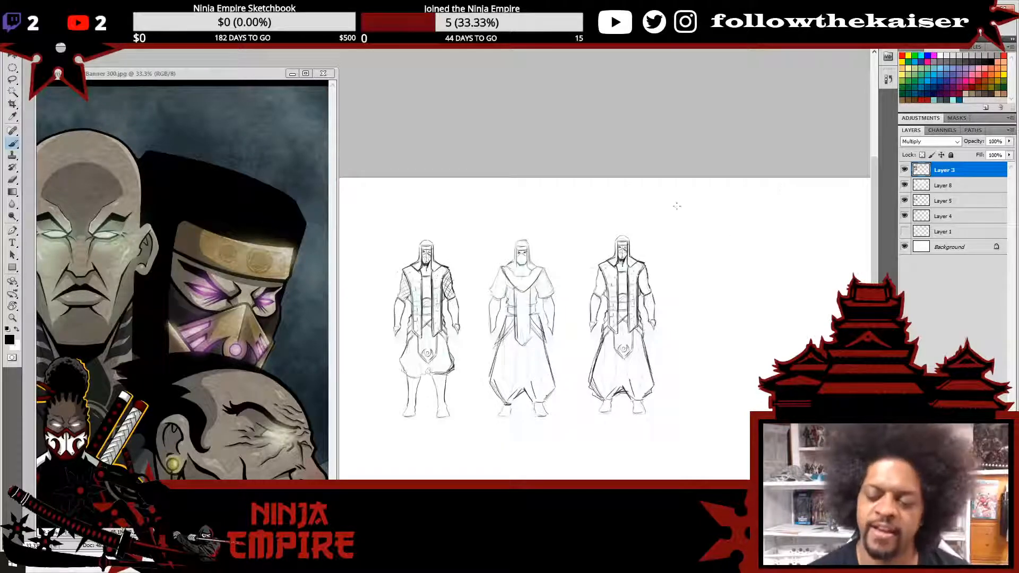
drag(673, 340, 645, 327)
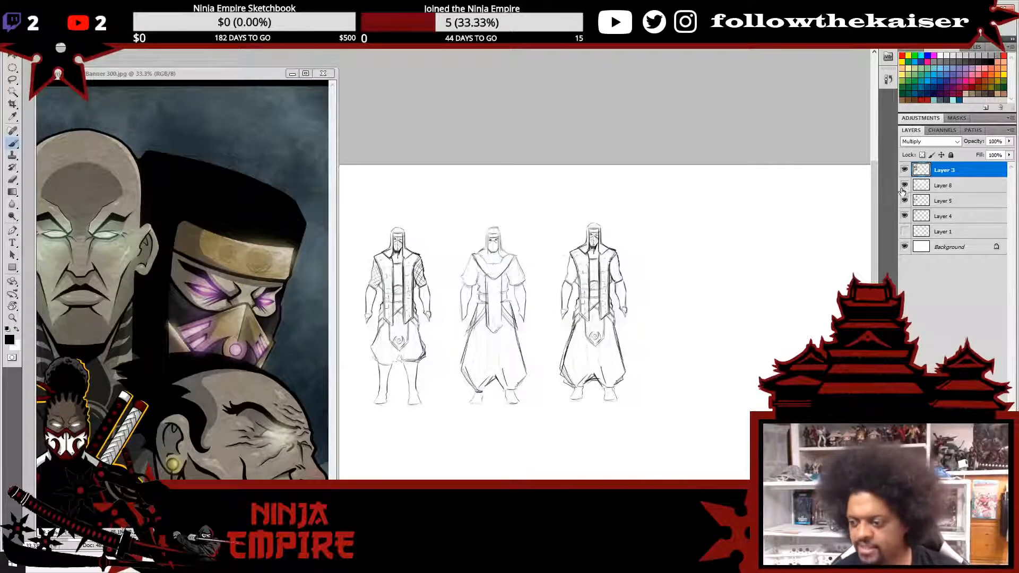
click(942, 187)
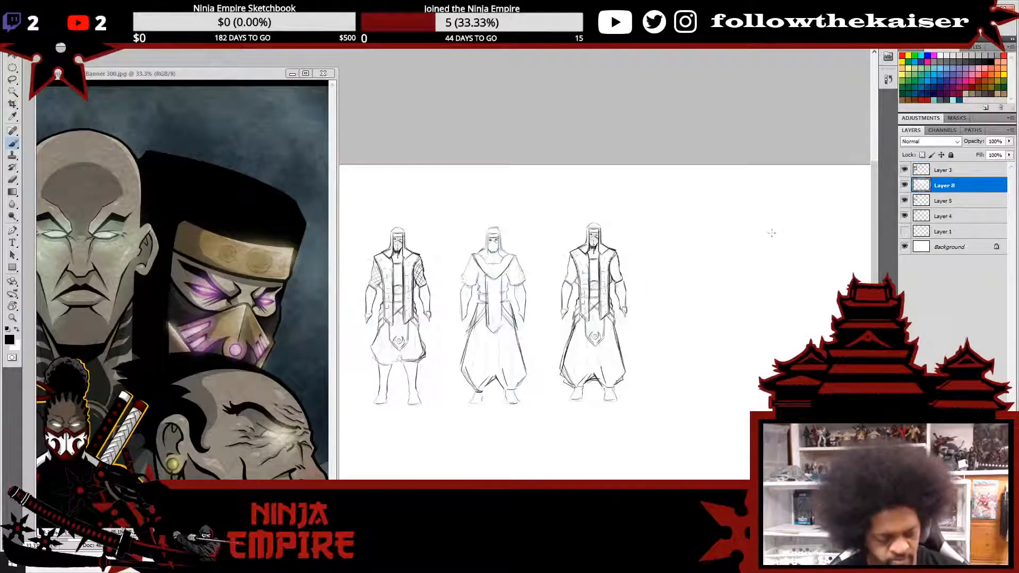
key(ctrl+j)
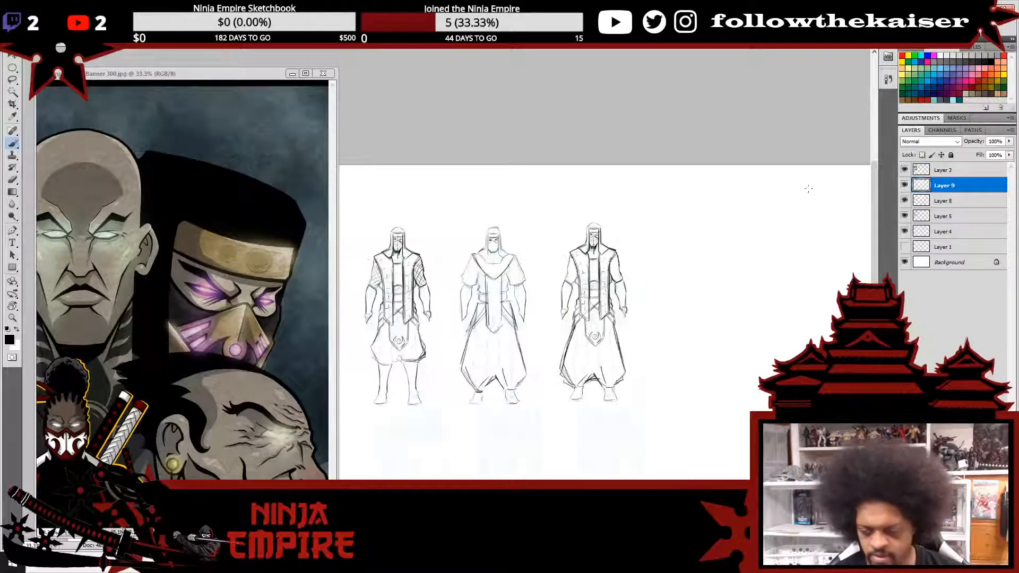
drag(695, 341, 733, 175)
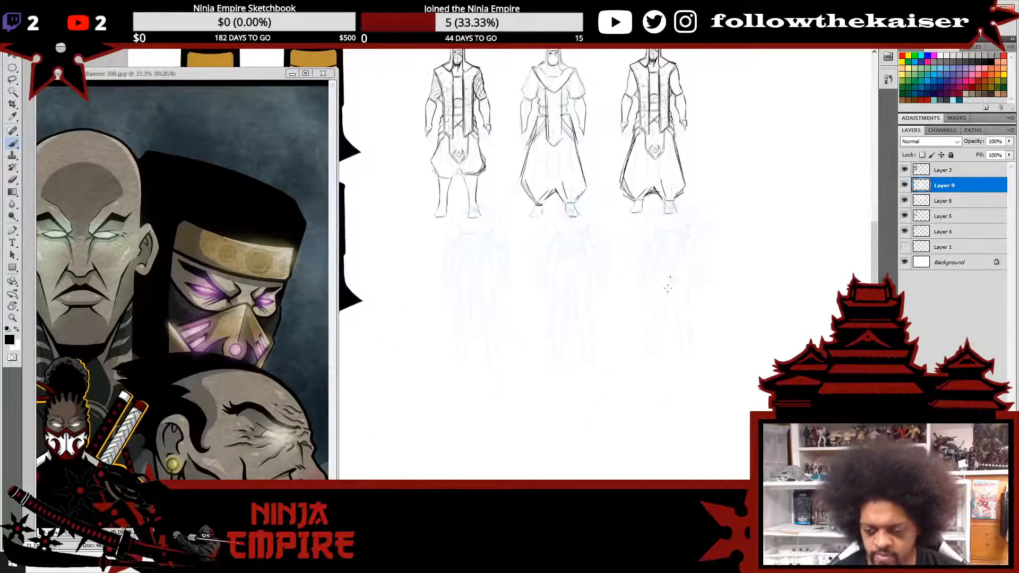
drag(669, 277, 647, 333)
key(ctrl+z)
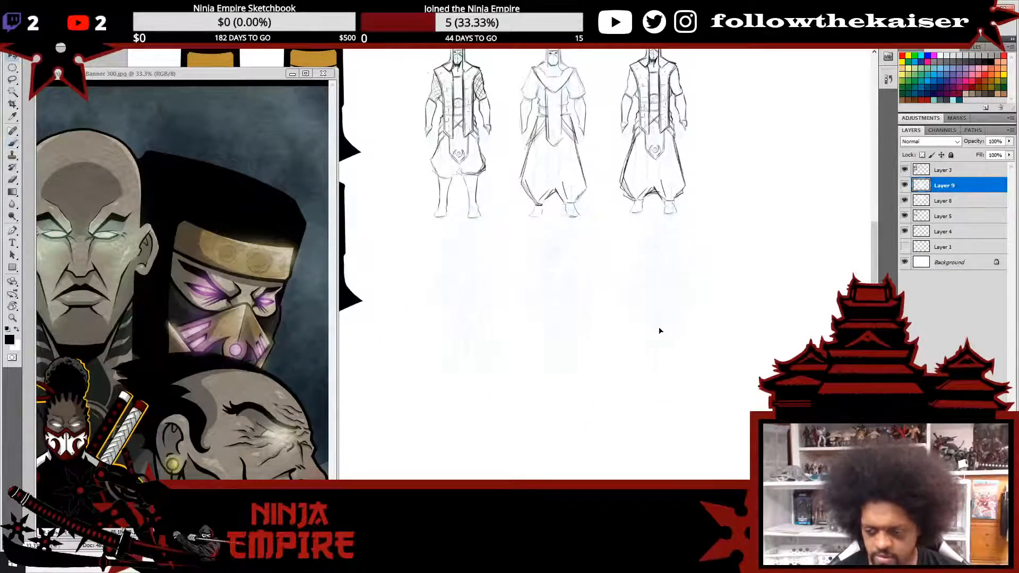
key(v)
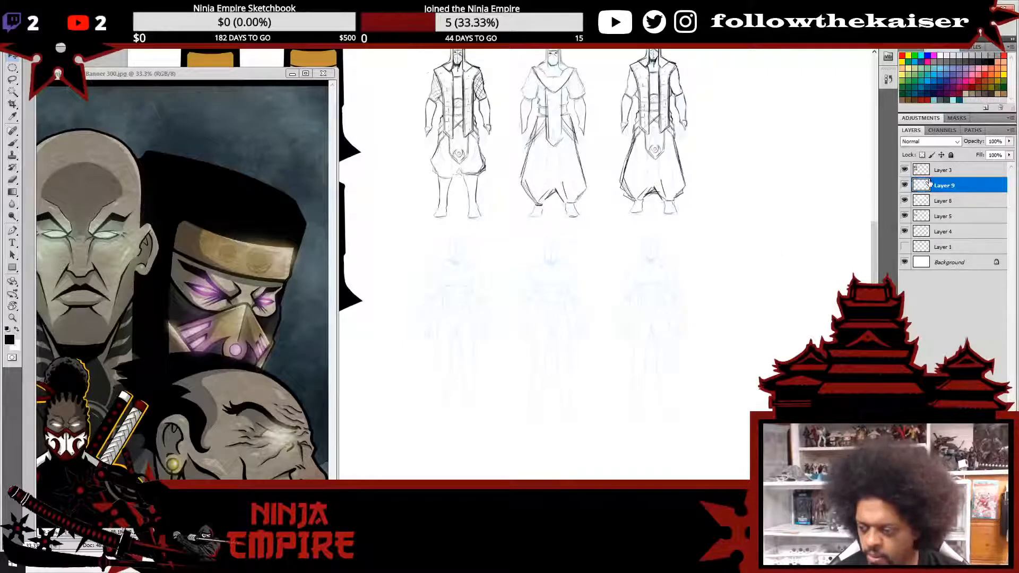
key(Delete)
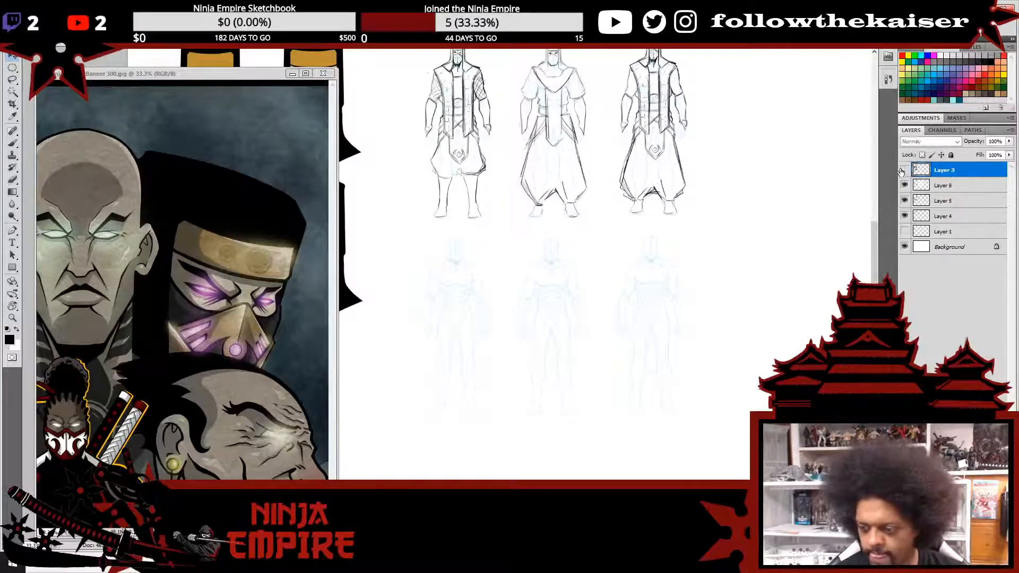
- Copy the third costumed figure from Layer 3 and place the duplicate over the first anatomy guide in the second row
click(903, 170)
key(l)
mouse_move(723, 184)
mouse_down()
mouse_move(632, 217)
mouse_move(615, 73)
mouse_move(653, 51)
mouse_move(722, 175)
mouse_move(719, 227)
mouse_up()
scroll(721, 233, up, 2)
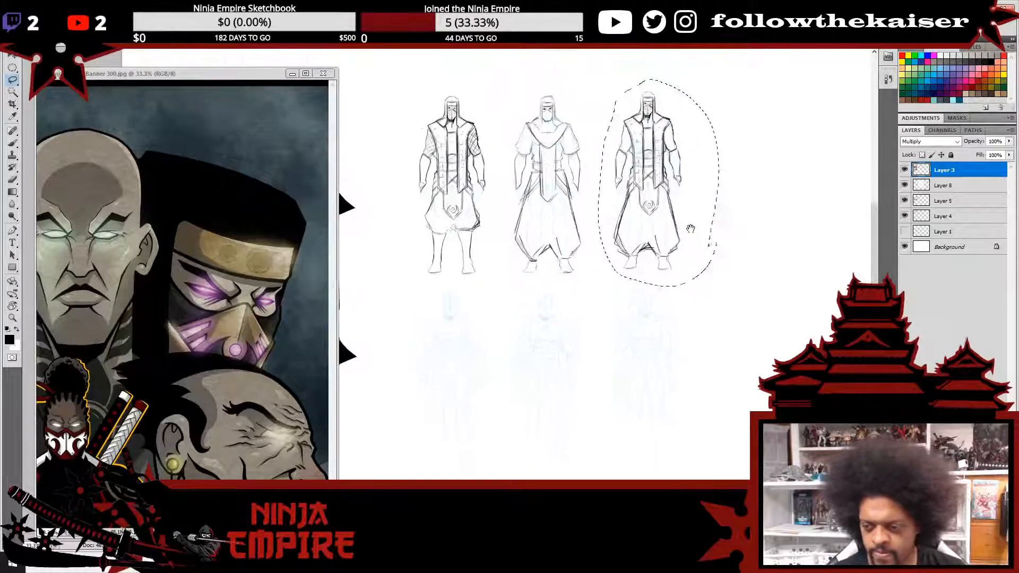
key(ctrl+c)
key(ctrl+v)
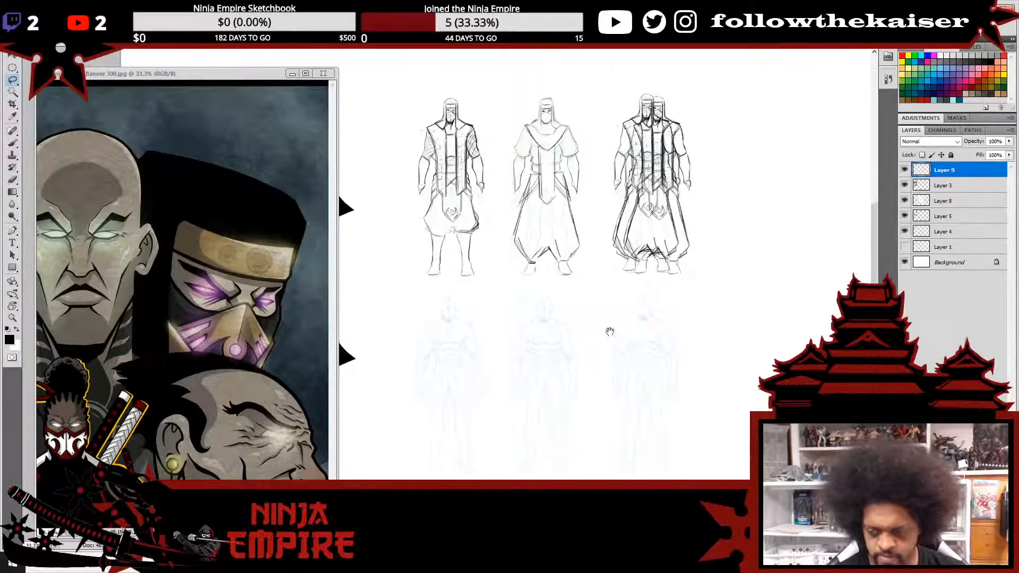
drag(609, 330, 665, 274)
key(v)
mouse_move(720, 163)
mouse_down()
mouse_move(521, 352)
mouse_move(595, 308)
mouse_move(573, 328)
mouse_move(583, 314)
mouse_up()
scroll(552, 346, up, 1)
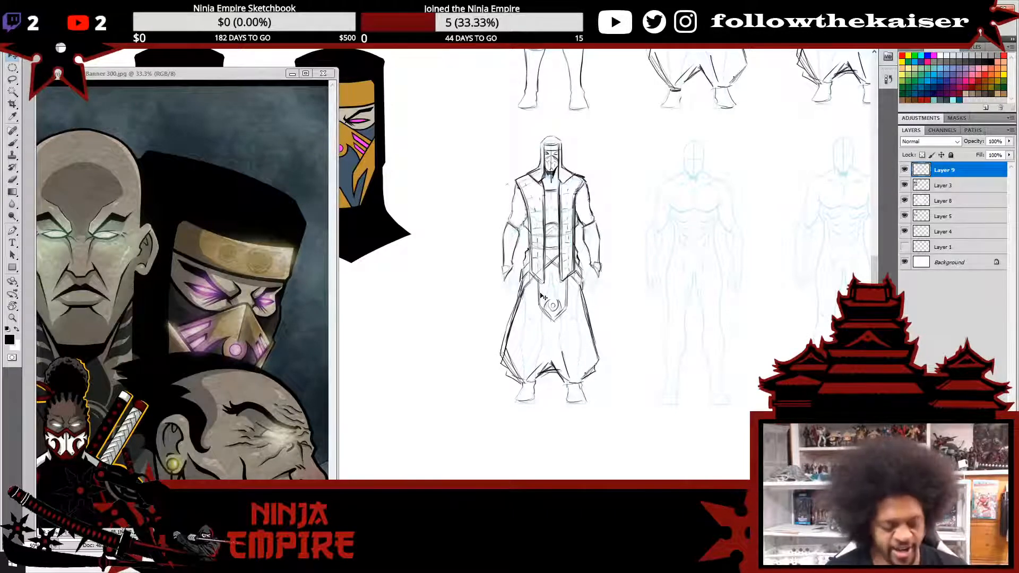
- Erase the elbow band lines on the second row's first figure and redraw the outer contours of both arms
alt+click(643, 296)
alt+click(723, 289)
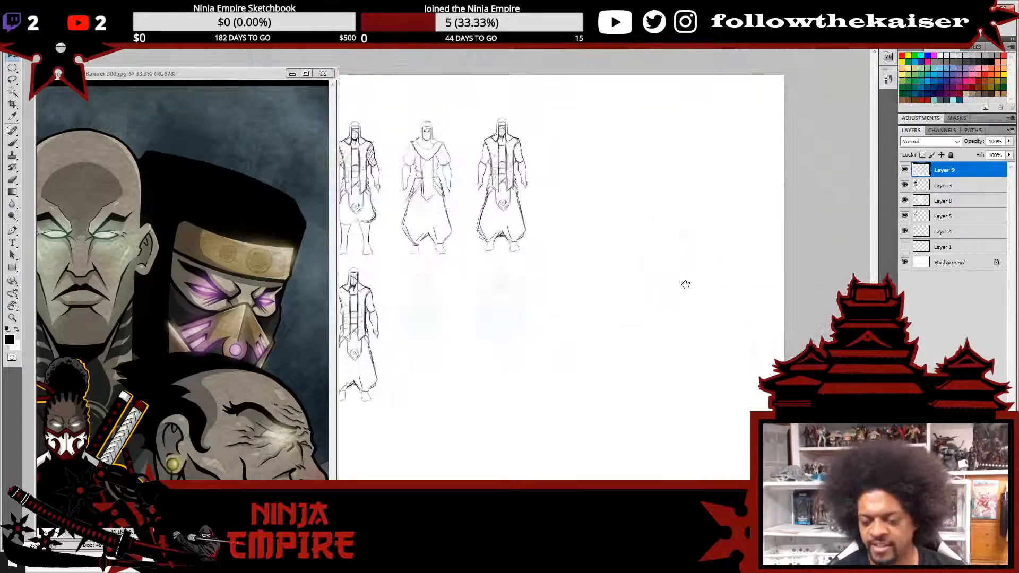
scroll(494, 338, up, 1)
drag(476, 346, 616, 315)
scroll(567, 330, up, 1)
scroll(590, 314, up, 1)
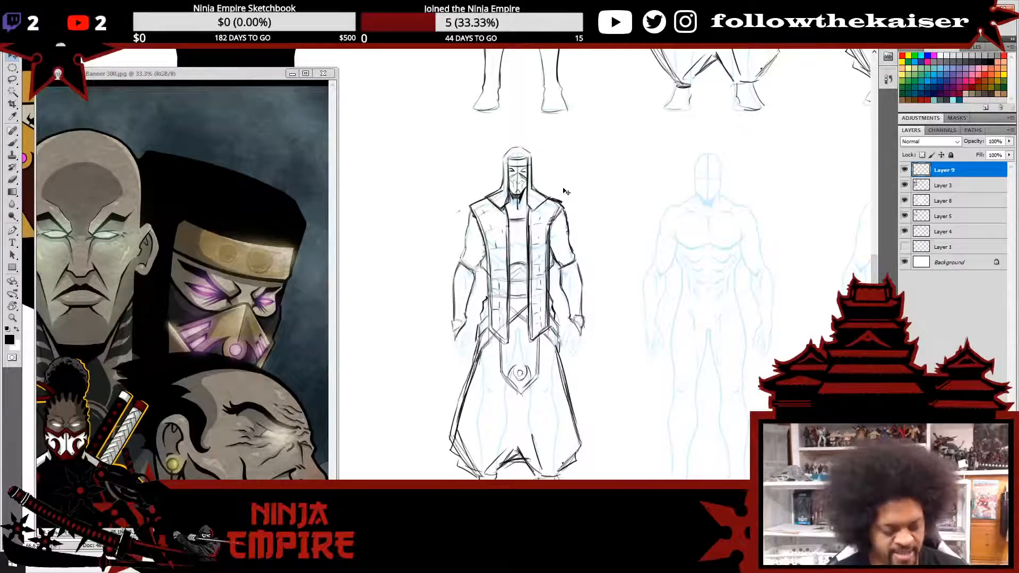
key(b)
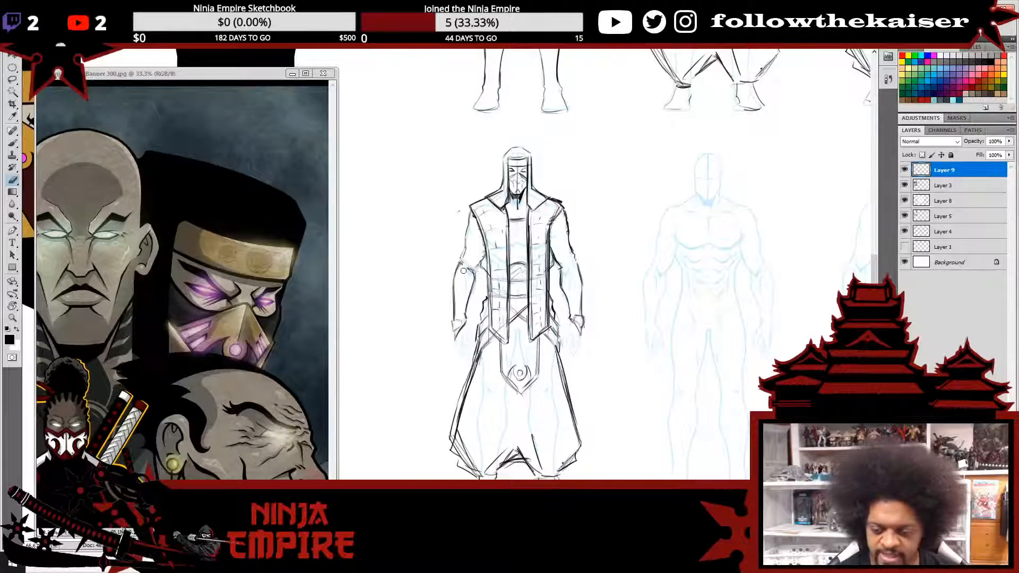
key(b)
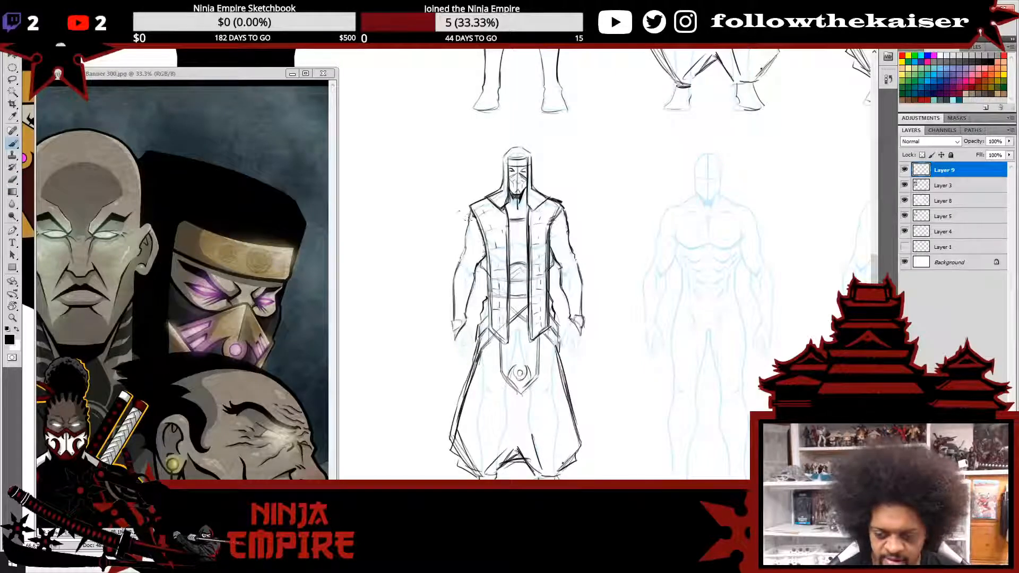
drag(470, 214, 455, 275)
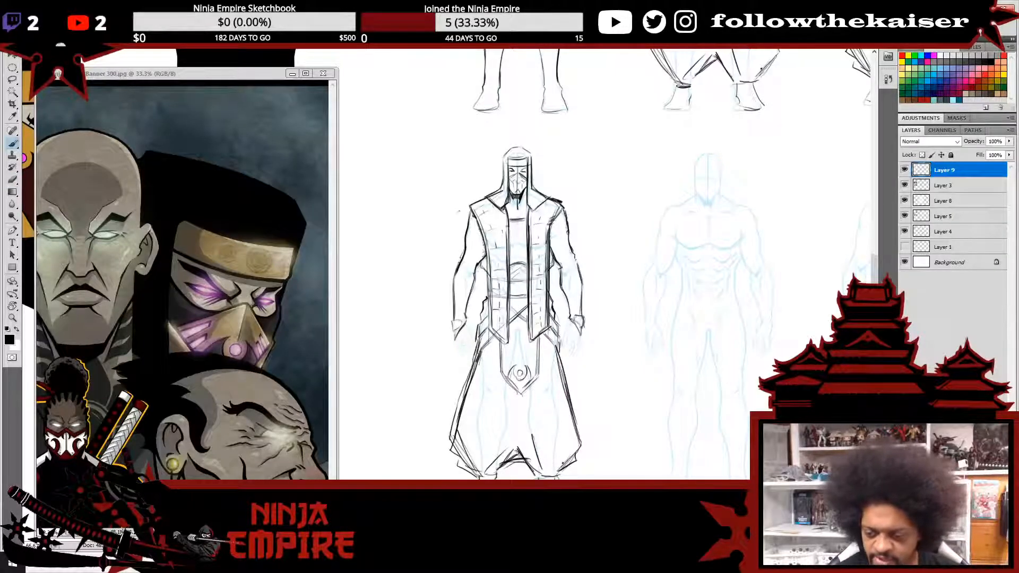
drag(565, 213, 568, 235)
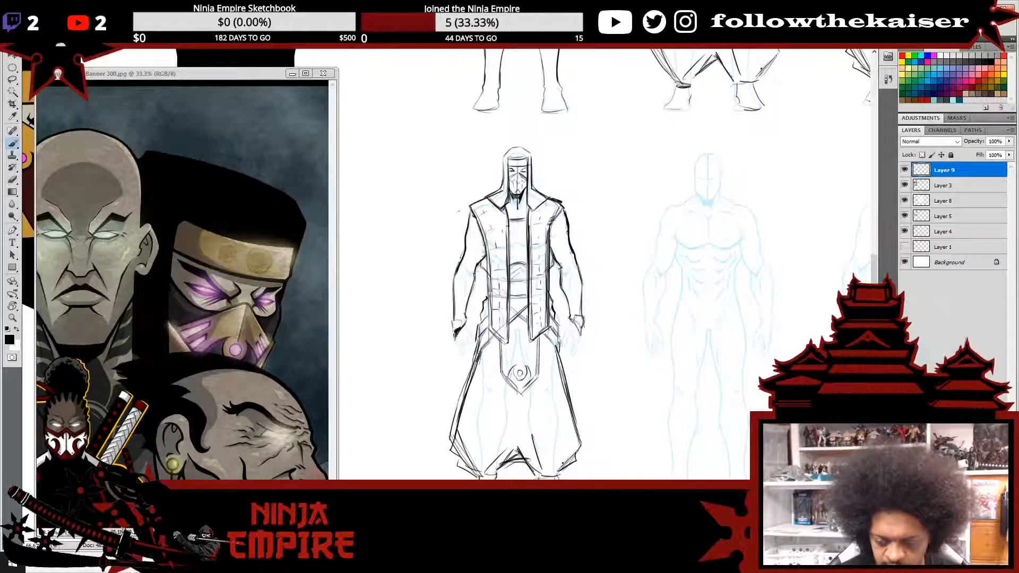
- Paint both full-length sleeves of the second row's first figure solid black from shoulders to hands
mouse_move(464, 325)
mouse_down()
mouse_move(457, 272)
mouse_move(466, 310)
mouse_move(475, 228)
mouse_move(470, 262)
mouse_move(482, 250)
mouse_up()
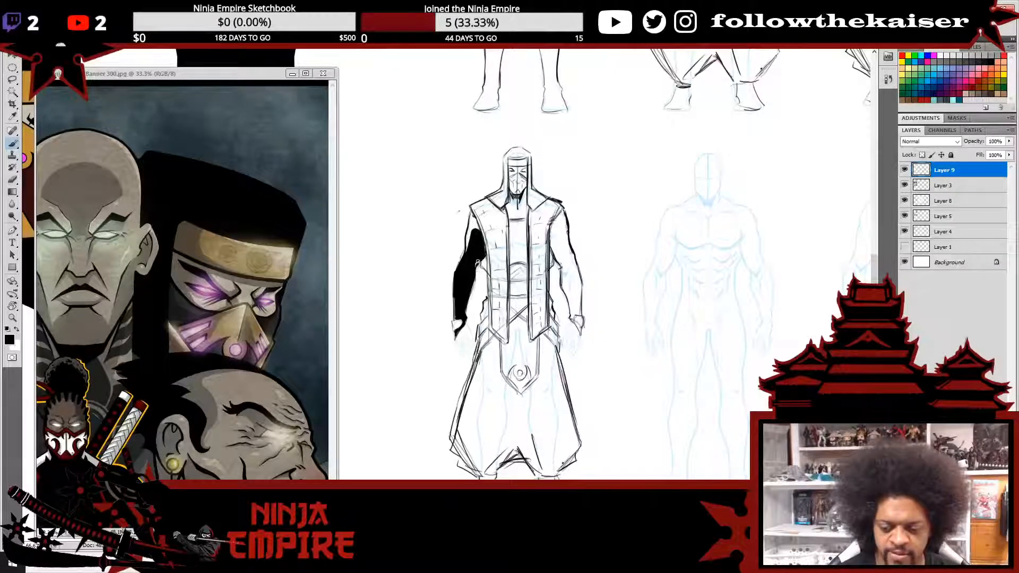
drag(468, 240, 475, 221)
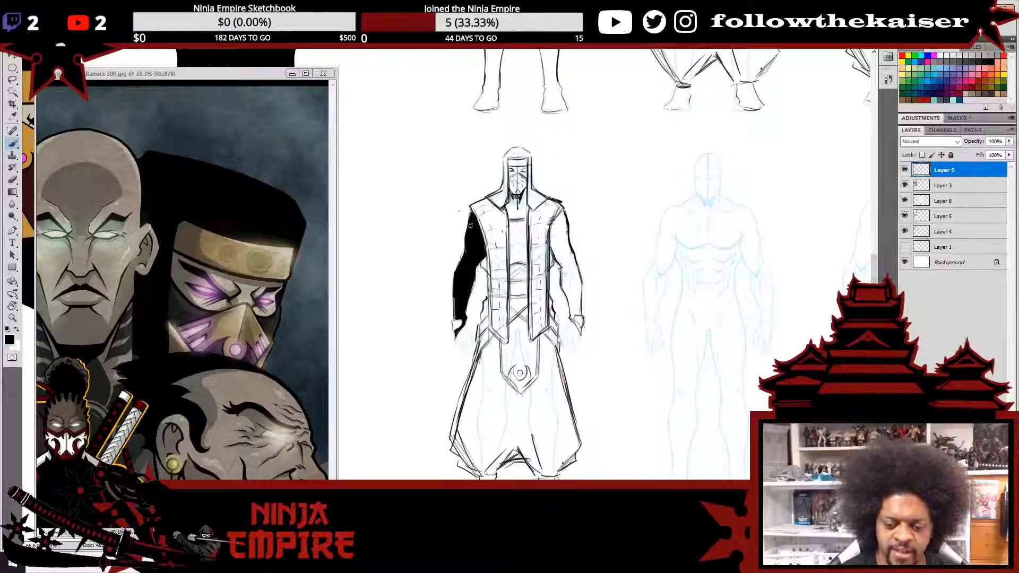
drag(596, 297, 571, 286)
mouse_move(535, 212)
mouse_down()
mouse_move(534, 239)
mouse_move(527, 207)
mouse_move(529, 245)
mouse_move(543, 248)
mouse_up()
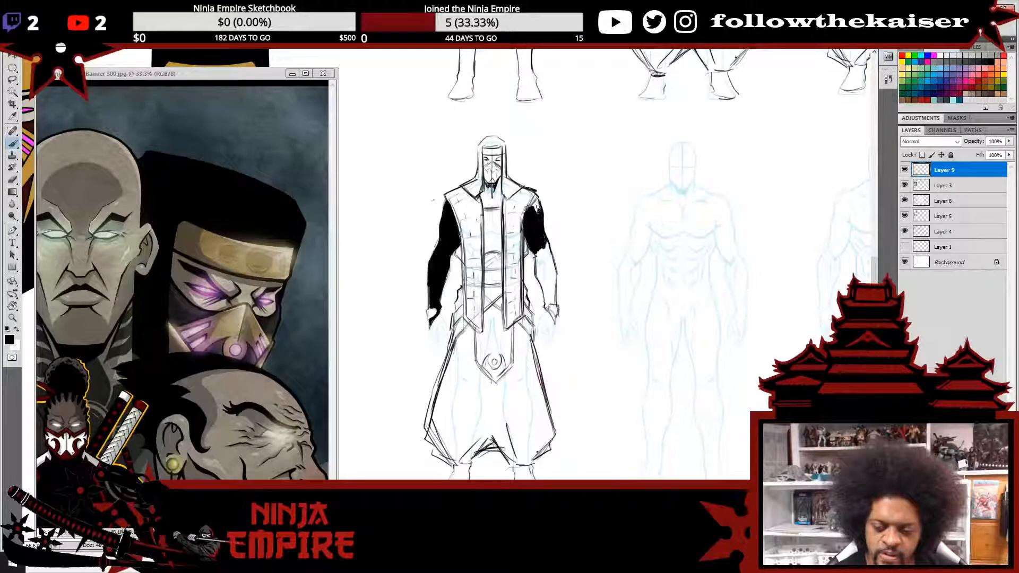
mouse_move(537, 207)
mouse_down()
mouse_move(538, 266)
mouse_move(547, 285)
mouse_move(548, 247)
mouse_move(554, 279)
mouse_move(552, 299)
mouse_move(543, 285)
mouse_move(555, 325)
mouse_up()
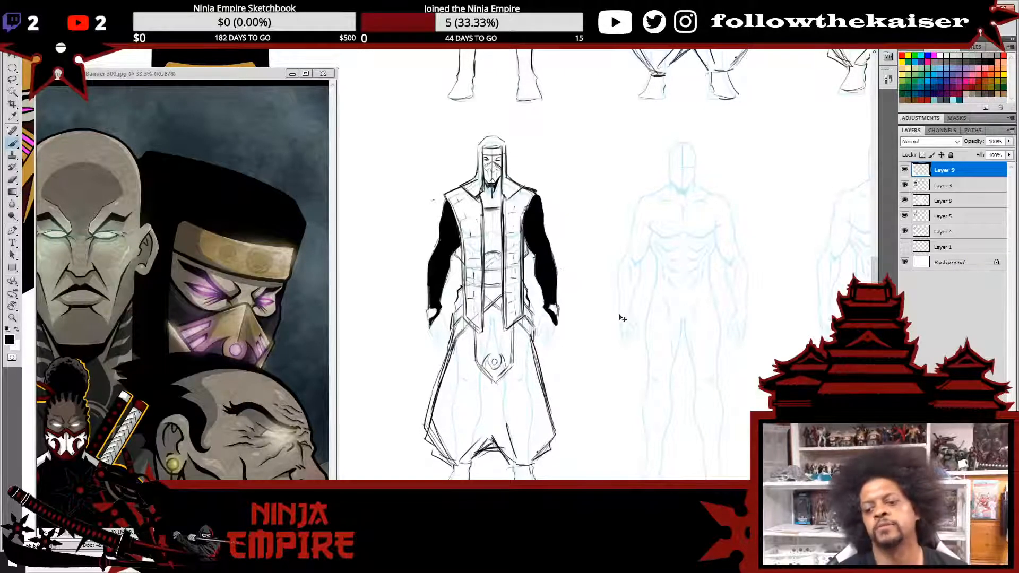
- Paste another copy of the costumed figure and place it over the second anatomy guide in the lower row
scroll(610, 348, down, 2)
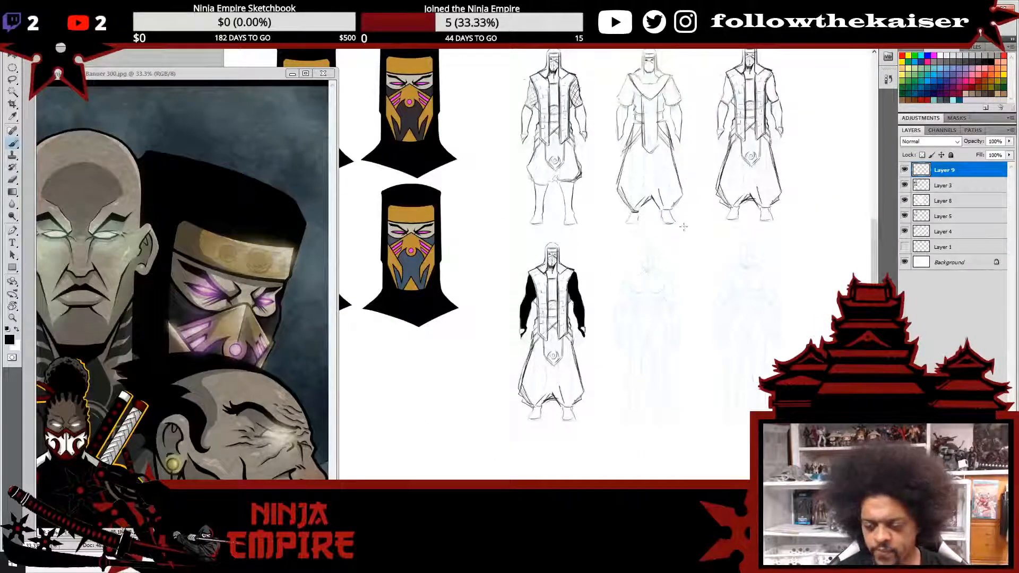
mouse_move(634, 317)
mouse_down()
mouse_move(594, 313)
mouse_move(634, 331)
mouse_up()
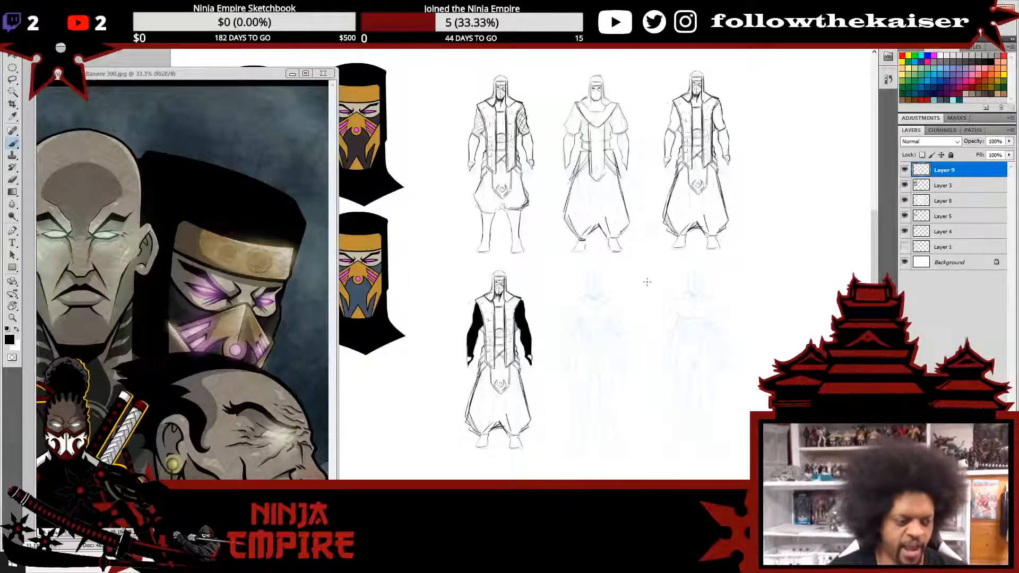
key(ctrl+v)
mouse_move(456, 295)
mouse_down()
mouse_move(609, 324)
mouse_move(616, 368)
mouse_move(598, 358)
mouse_up()
scroll(603, 330, up, 2)
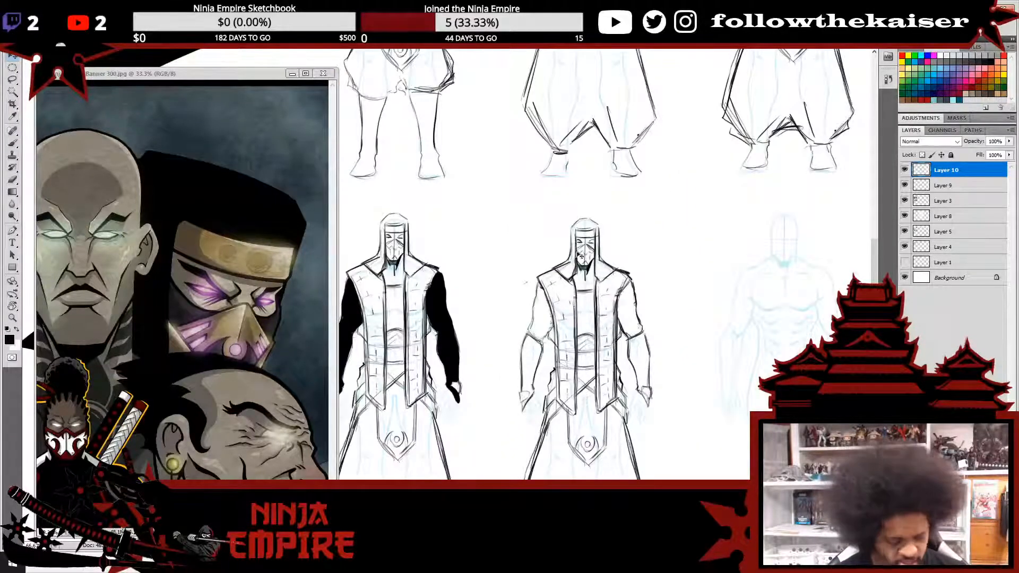
- Erase the hand outlines, wrist cuffs and elbow lines from both arms of the lower row's second figure
key(b)
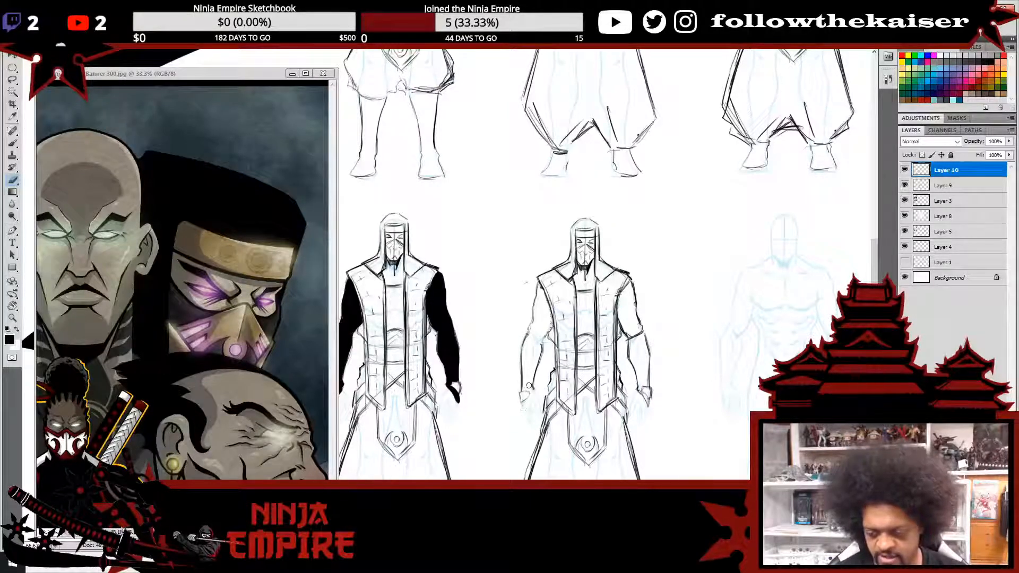
drag(529, 385, 518, 395)
drag(643, 375, 649, 397)
drag(640, 352, 633, 338)
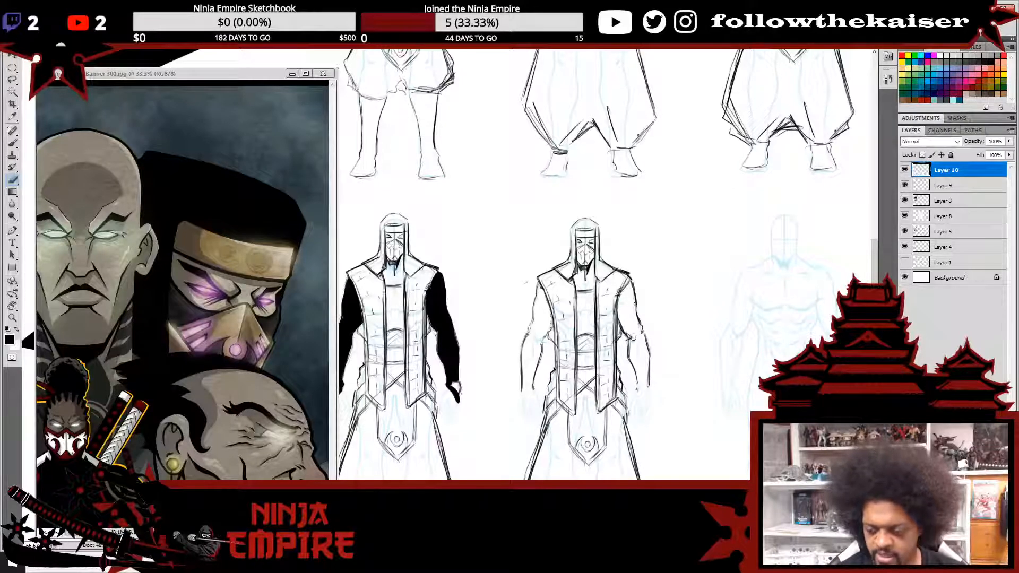
- Draw pointed short-sleeve hems at both elbows of the lower row's second figure
key(b)
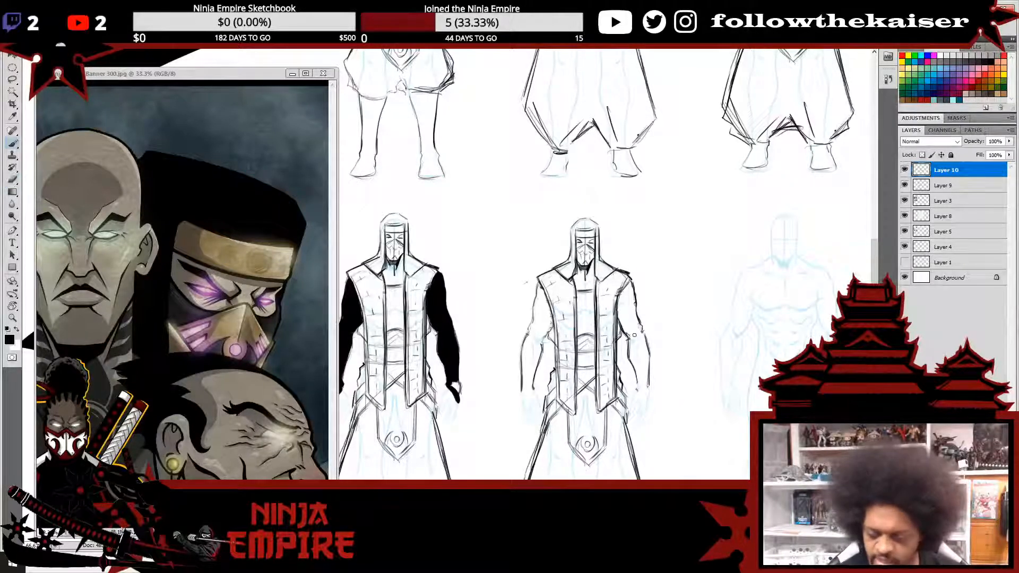
drag(620, 325, 637, 341)
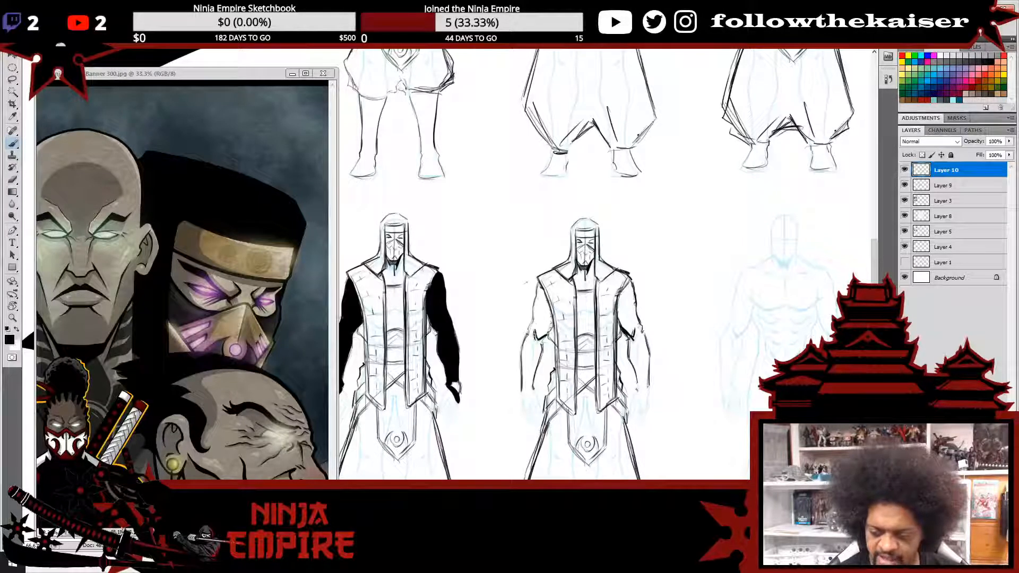
drag(535, 335, 537, 343)
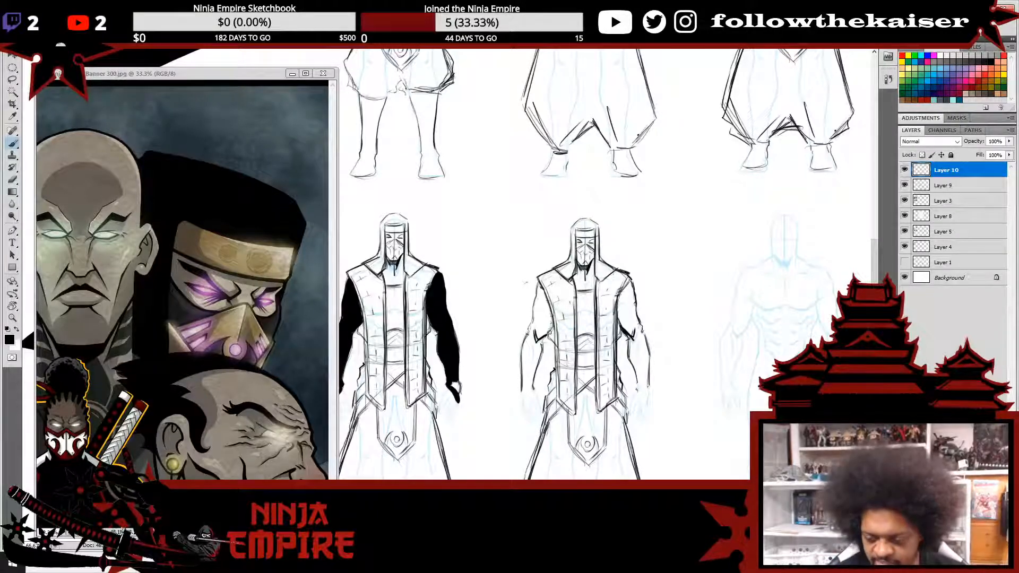
- Fill the central chest panel between the vest straps of the lower row's second figure with solid black
mouse_move(550, 331)
mouse_down()
mouse_move(578, 305)
mouse_move(592, 336)
mouse_move(588, 301)
mouse_move(580, 327)
mouse_move(591, 292)
mouse_move(592, 329)
mouse_move(579, 296)
mouse_move(580, 323)
mouse_move(578, 295)
mouse_move(594, 313)
mouse_up()
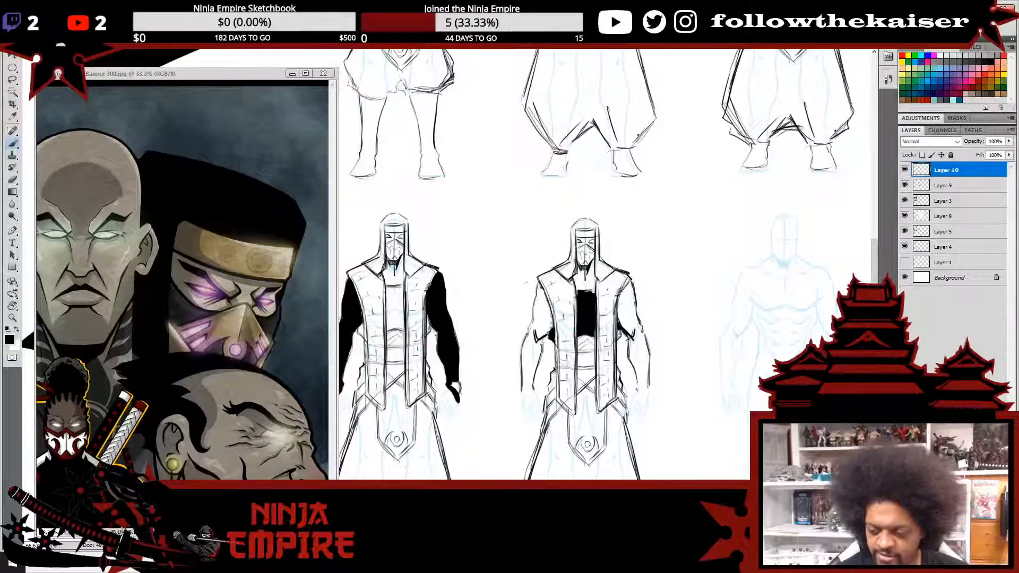
mouse_move(575, 338)
mouse_down()
mouse_move(593, 321)
mouse_move(578, 338)
mouse_up()
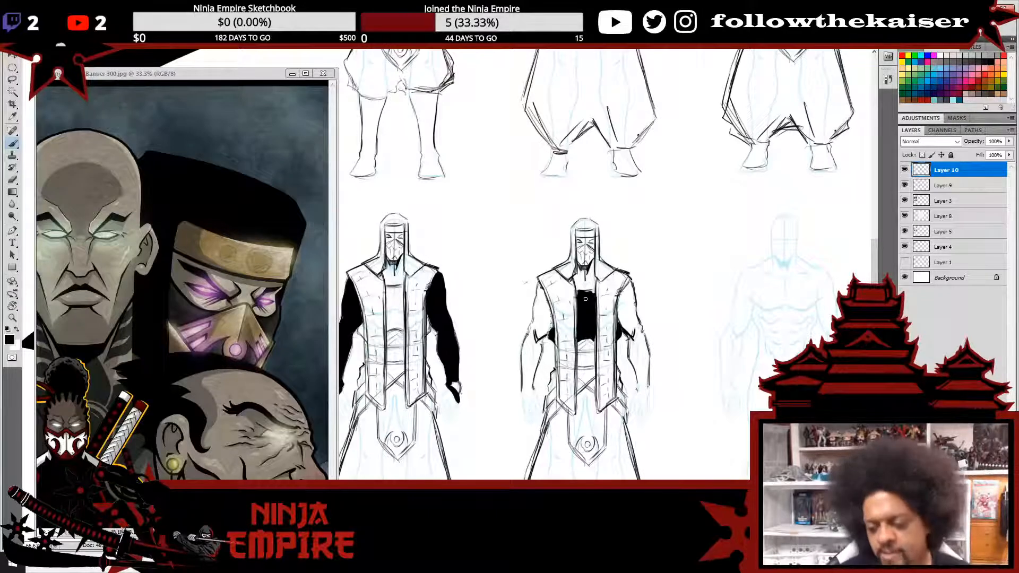
drag(581, 291, 591, 291)
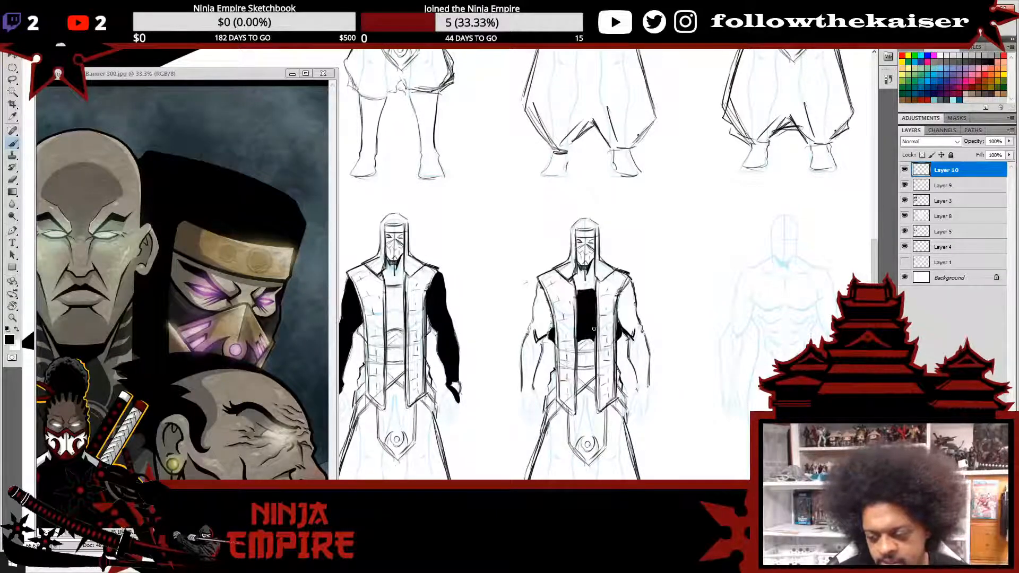
- Paint the second figure's hood, shoulder cowl and neck area solid black around the masked face
scroll(662, 314, down, 2)
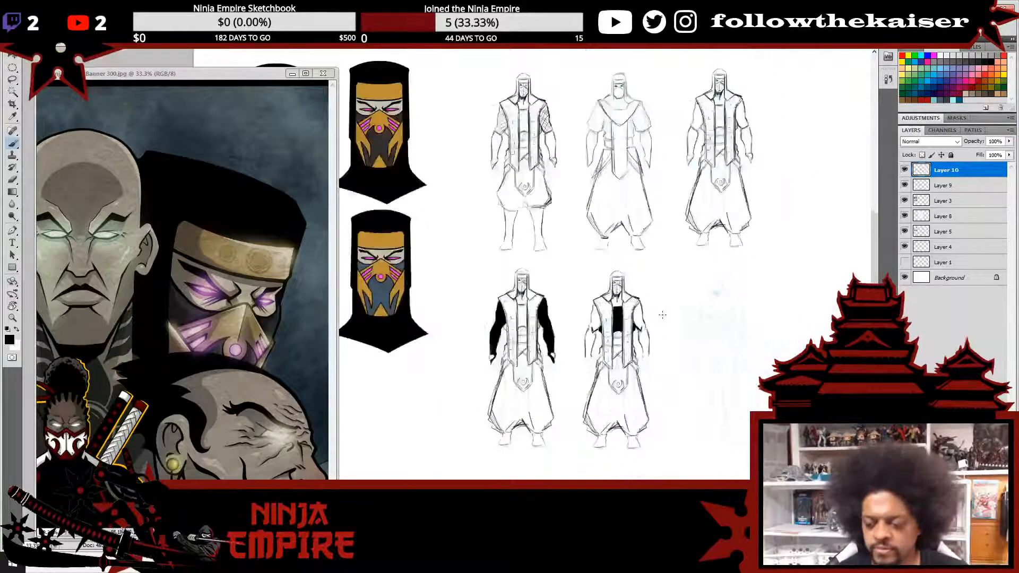
scroll(622, 311, up, 3)
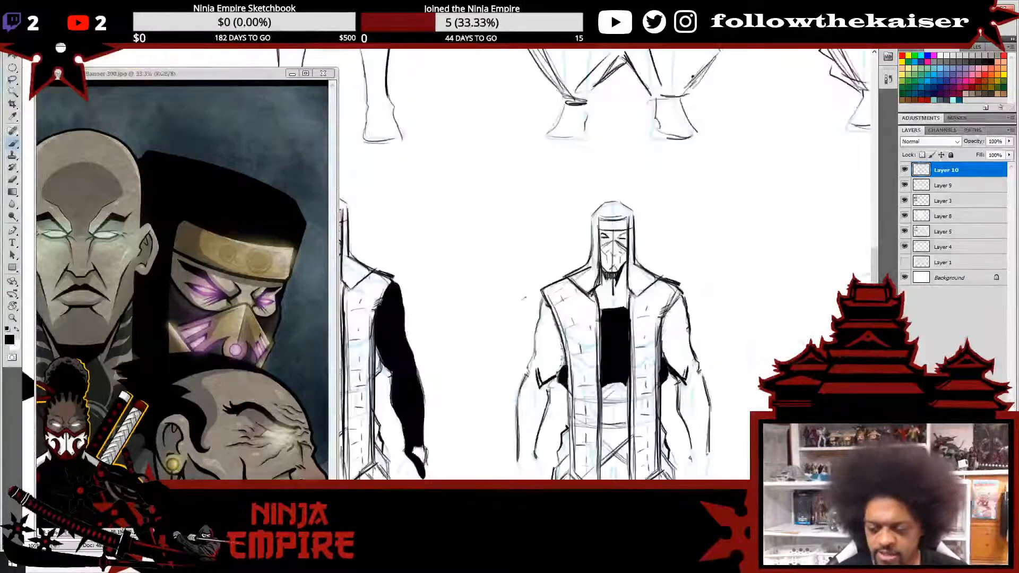
mouse_move(573, 276)
mouse_down()
mouse_move(578, 284)
mouse_move(583, 272)
mouse_move(584, 287)
mouse_move(594, 257)
mouse_move(587, 263)
mouse_up()
mouse_move(596, 215)
mouse_down()
mouse_move(596, 279)
mouse_move(602, 216)
mouse_move(595, 222)
mouse_move(621, 215)
mouse_move(605, 218)
mouse_move(617, 215)
mouse_move(599, 213)
mouse_move(607, 207)
mouse_move(635, 222)
mouse_move(629, 213)
mouse_move(631, 273)
mouse_move(632, 260)
mouse_move(646, 275)
mouse_move(634, 273)
mouse_move(635, 289)
mouse_move(654, 280)
mouse_move(635, 292)
mouse_move(629, 257)
mouse_up()
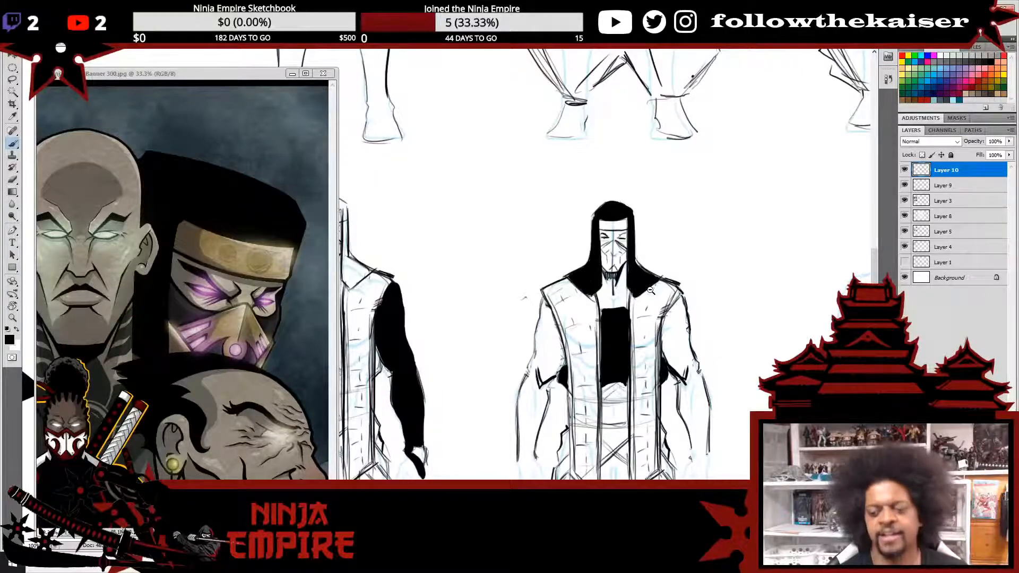
scroll(656, 292, down, 2)
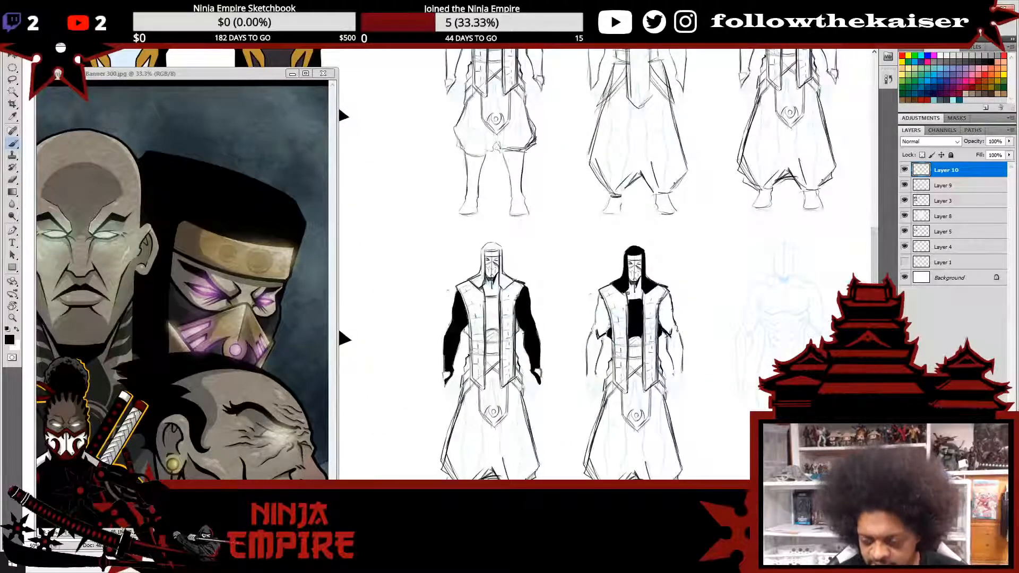
mouse_move(631, 285)
mouse_down()
mouse_move(629, 297)
mouse_move(634, 289)
mouse_up()
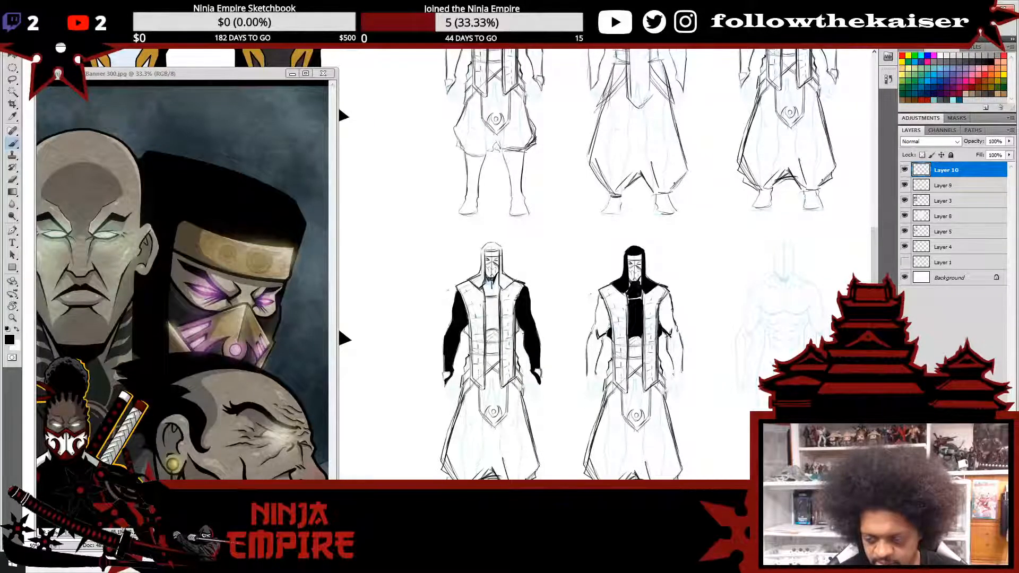
drag(632, 296, 638, 296)
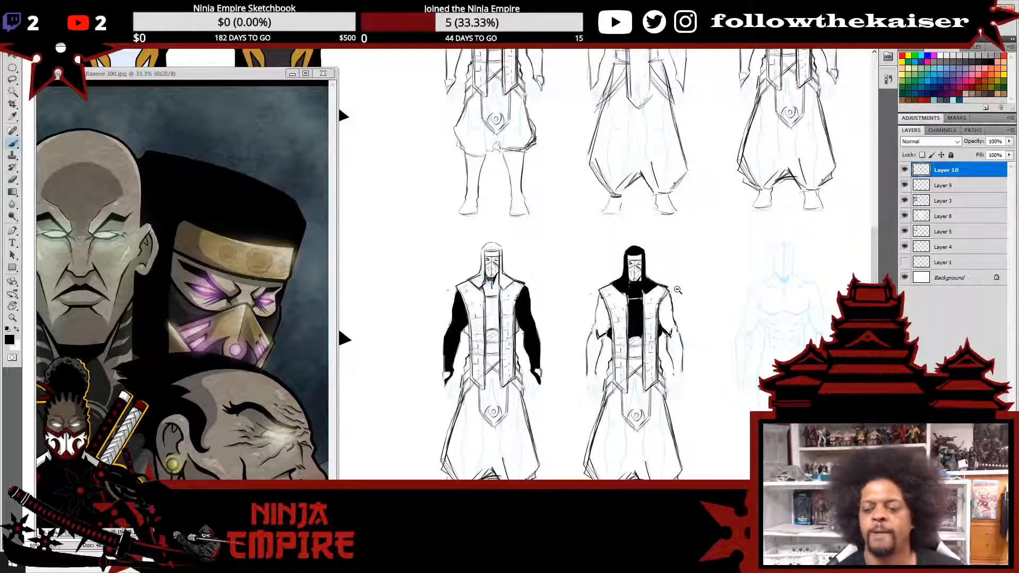
- Paint the baggy trousers of the lower row's second figure solid black, leaving the emblem flap white
alt+click(677, 290)
click(473, 350)
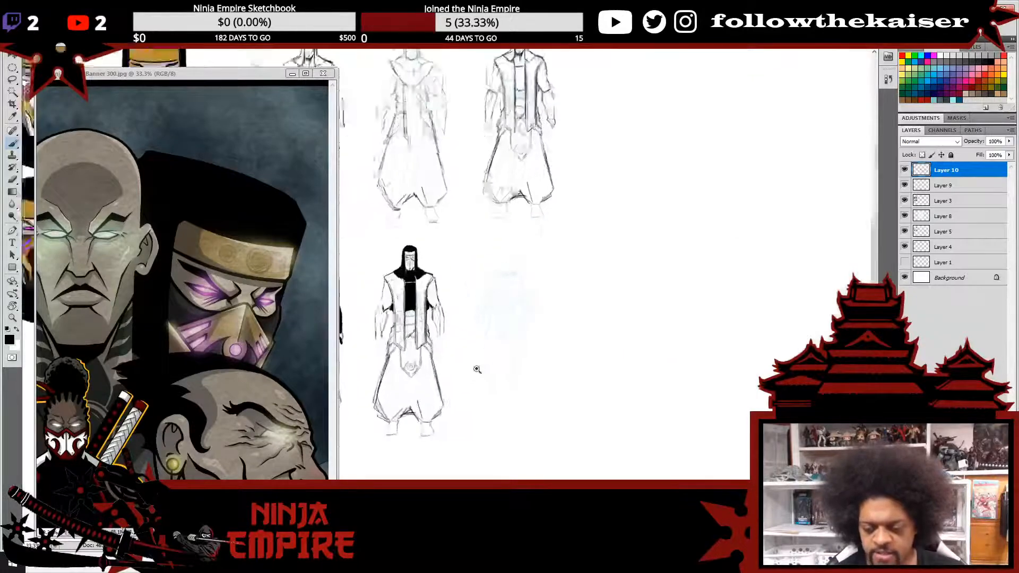
click(476, 369)
drag(495, 346, 699, 267)
click(575, 289)
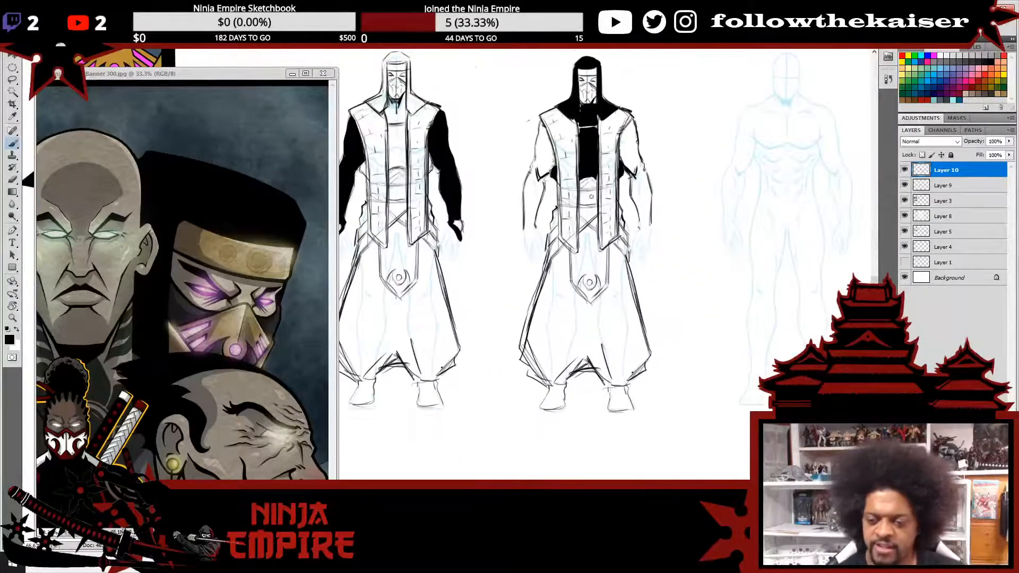
mouse_move(553, 261)
mouse_down()
mouse_move(564, 245)
mouse_move(569, 293)
mouse_move(562, 268)
mouse_move(536, 307)
mouse_up()
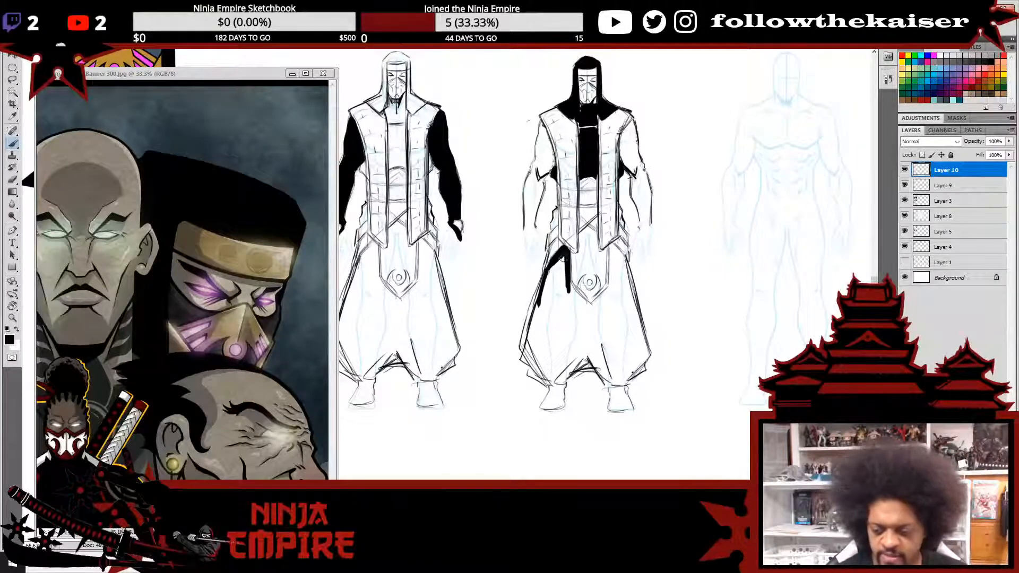
mouse_move(562, 259)
mouse_down()
mouse_move(552, 329)
mouse_move(541, 311)
mouse_move(526, 366)
mouse_move(547, 386)
mouse_move(592, 360)
mouse_up()
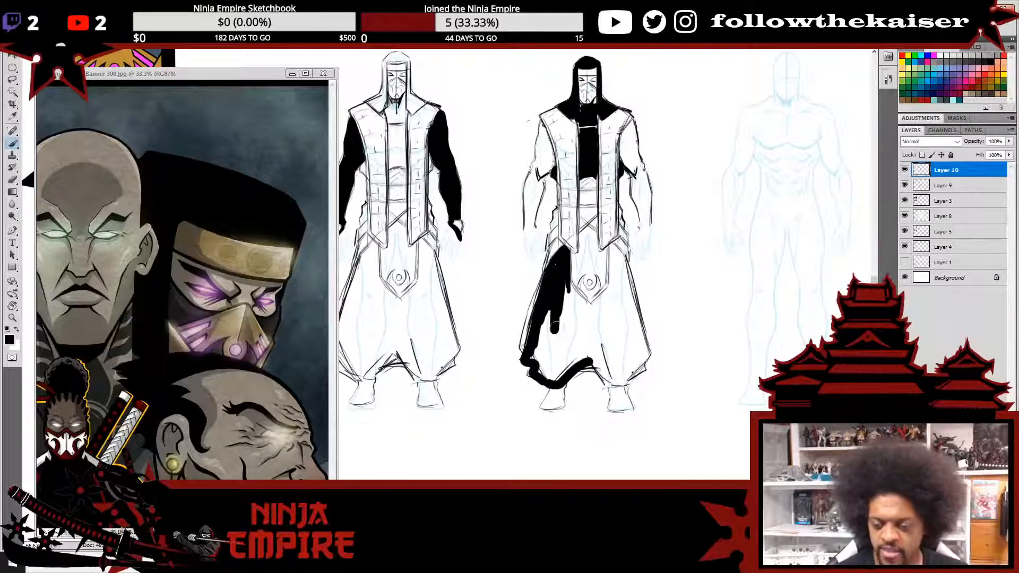
mouse_move(555, 325)
mouse_down()
mouse_move(538, 353)
mouse_move(542, 375)
mouse_move(557, 372)
mouse_move(561, 290)
mouse_move(585, 311)
mouse_move(602, 305)
mouse_move(570, 328)
mouse_move(558, 373)
mouse_move(603, 346)
mouse_move(597, 323)
mouse_move(610, 320)
mouse_move(602, 360)
mouse_move(575, 363)
mouse_move(580, 354)
mouse_move(576, 383)
mouse_move(563, 382)
mouse_move(591, 364)
mouse_move(575, 380)
mouse_move(607, 370)
mouse_move(595, 367)
mouse_move(622, 377)
mouse_move(639, 368)
mouse_move(626, 381)
mouse_move(639, 370)
mouse_move(613, 356)
mouse_move(618, 324)
mouse_move(644, 345)
mouse_move(640, 356)
mouse_move(633, 298)
mouse_move(616, 300)
mouse_move(619, 260)
mouse_up()
mouse_move(621, 261)
mouse_down()
mouse_move(610, 245)
mouse_move(625, 258)
mouse_move(632, 292)
mouse_up()
drag(540, 278, 524, 354)
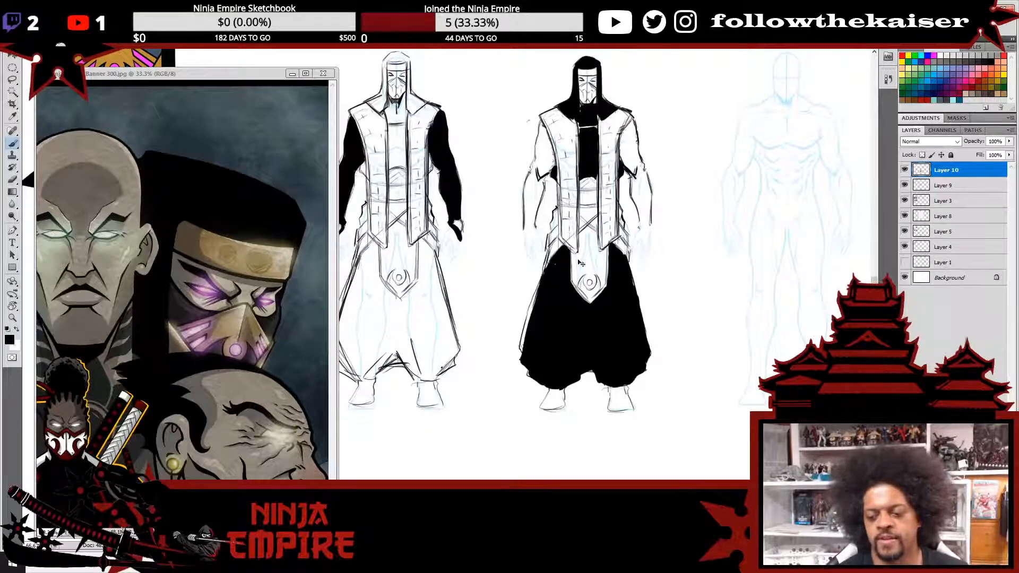
- Fill the small gaps beside the waist of the lower row's second figure with black
drag(555, 211, 553, 229)
drag(618, 218, 623, 224)
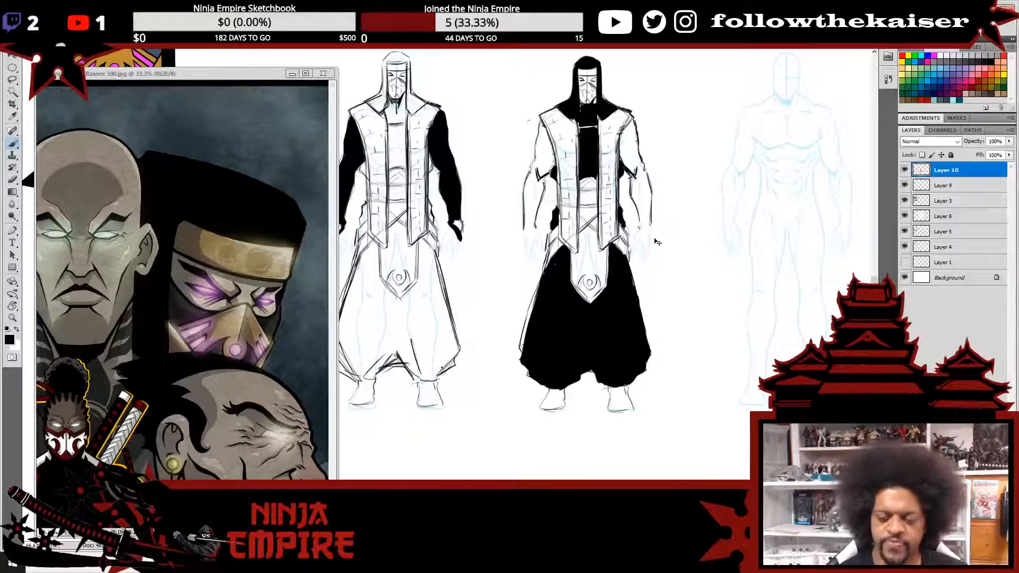
scroll(733, 287, down, 2)
drag(755, 281, 680, 286)
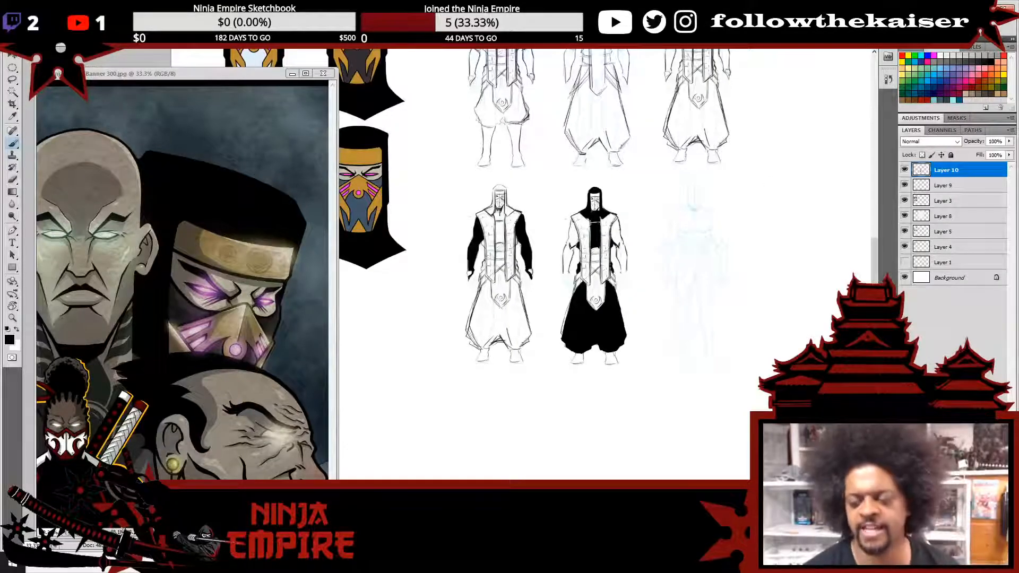
- Ink small rounded marks at the outer side of both hands, just below the wrists of the lower row's second figure
ctrl+click(602, 263)
ctrl+click(605, 263)
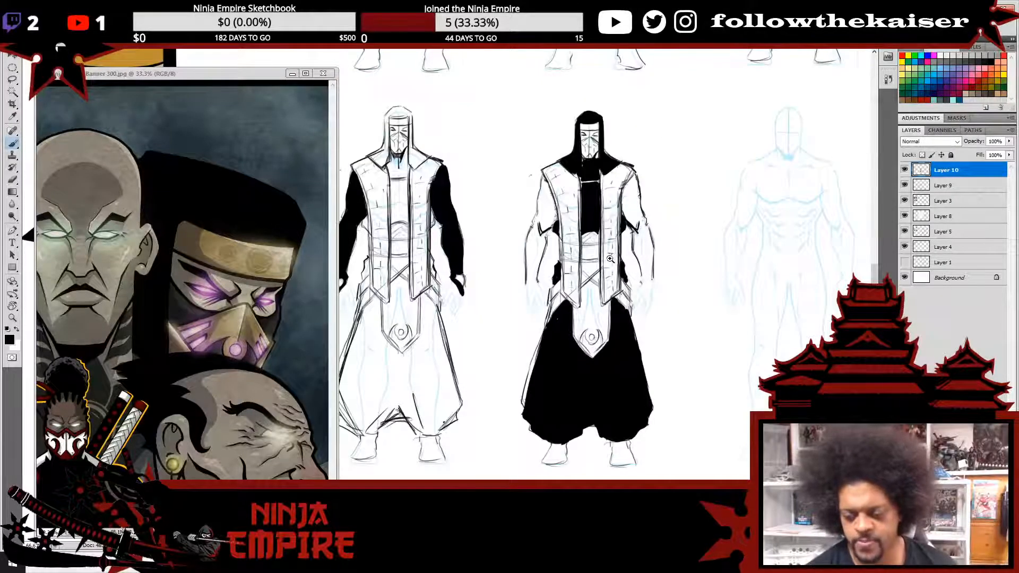
ctrl+click(613, 259)
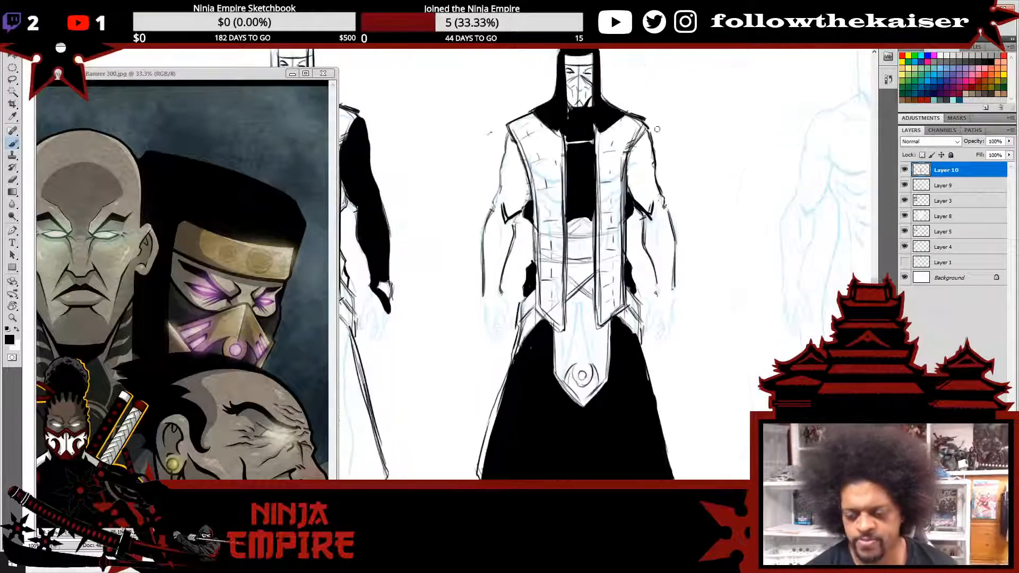
ctrl+alt+click(612, 277)
ctrl+alt+click(610, 273)
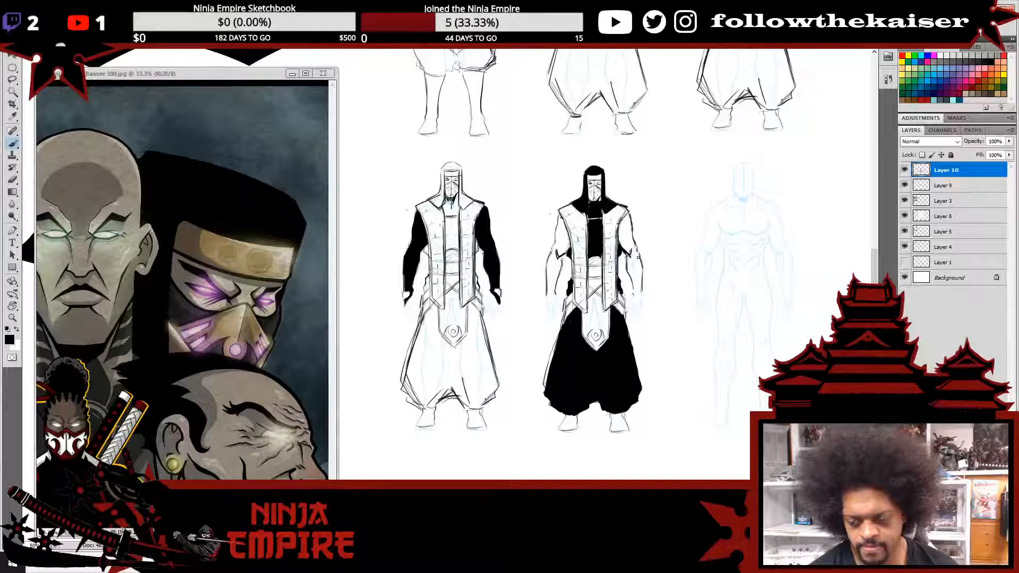
scroll(552, 300, up, 2)
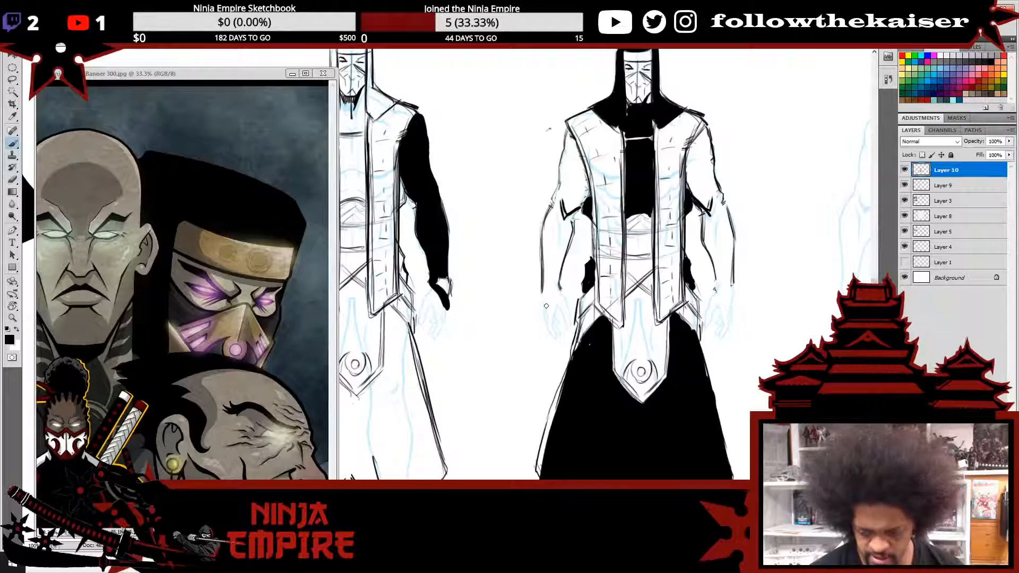
drag(542, 298, 542, 309)
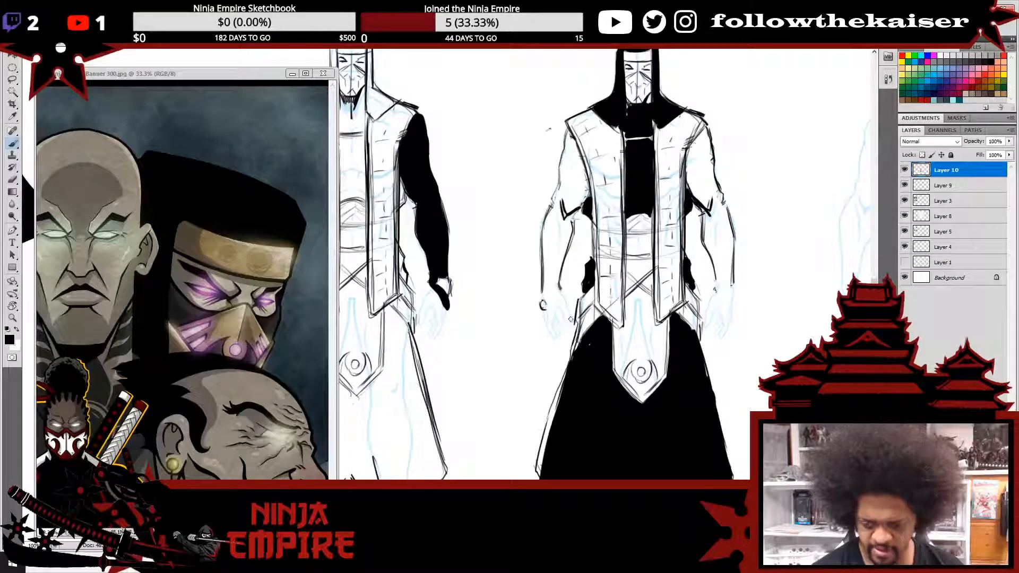
drag(732, 298, 734, 302)
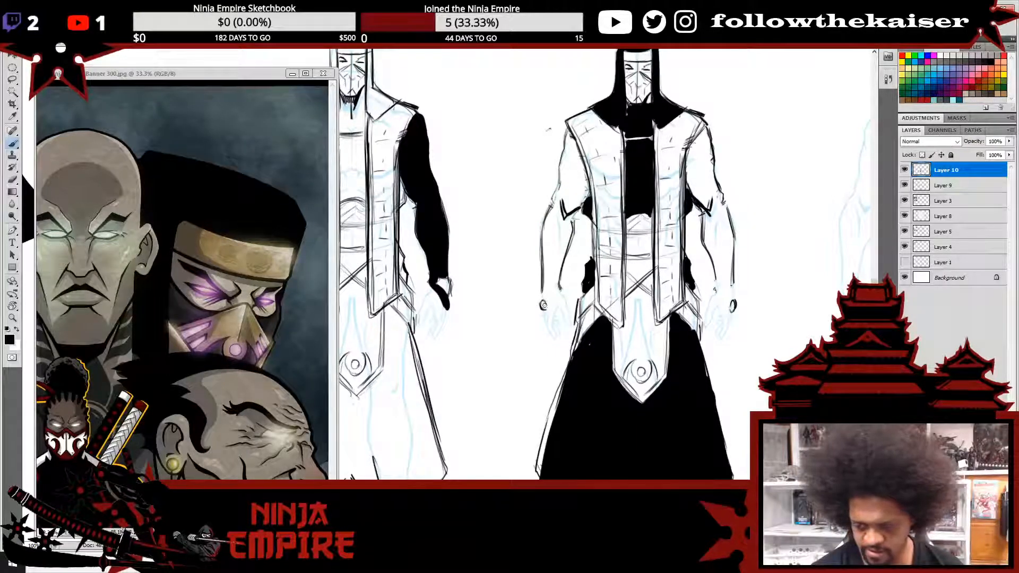
drag(544, 300, 541, 310)
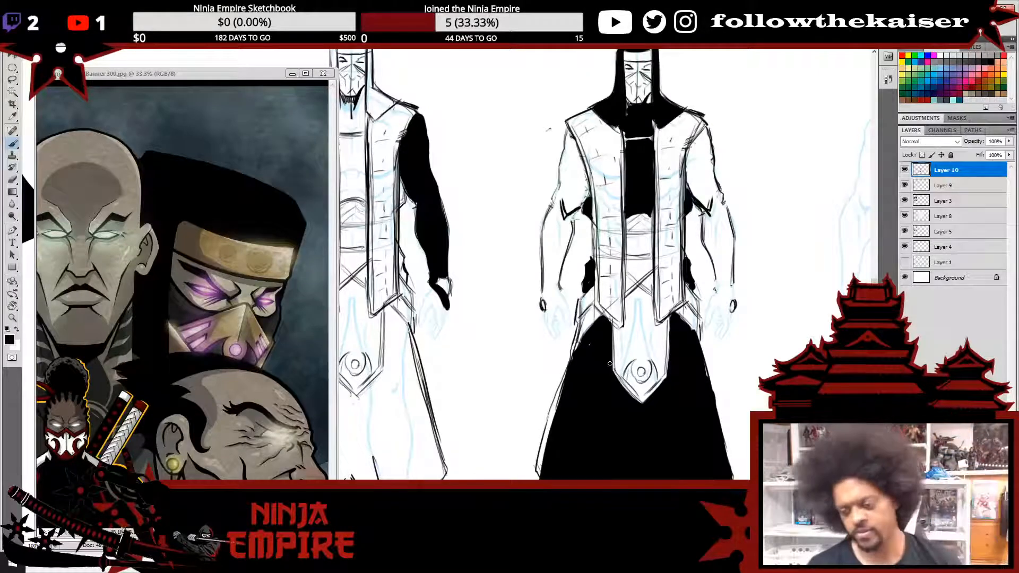
- Paste another copy of the robed ninja figure and position it over the lower row's third anatomy guide
scroll(695, 318, down, 2)
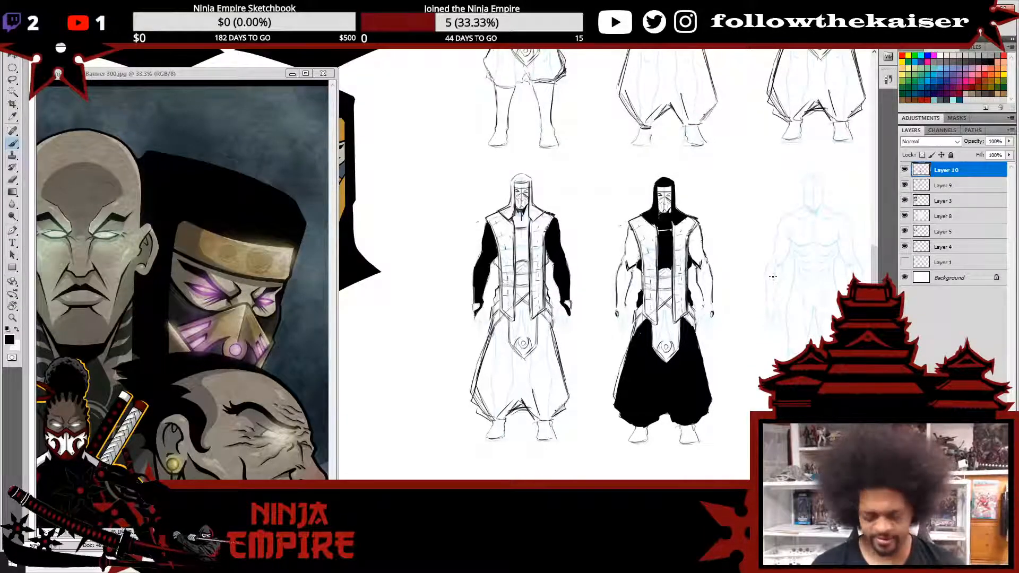
key(ctrl+v)
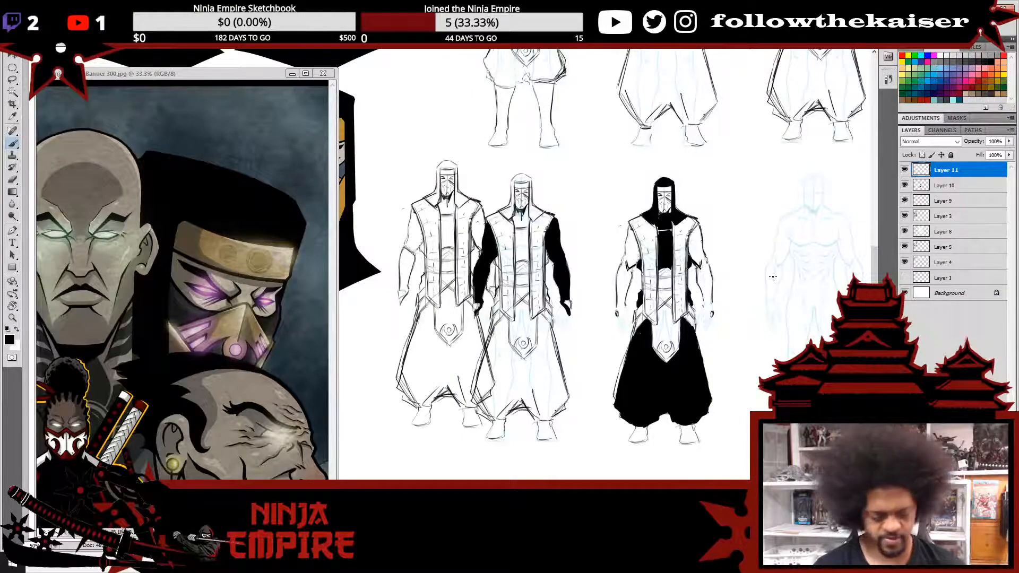
key(v)
drag(474, 352, 839, 367)
drag(719, 390, 557, 386)
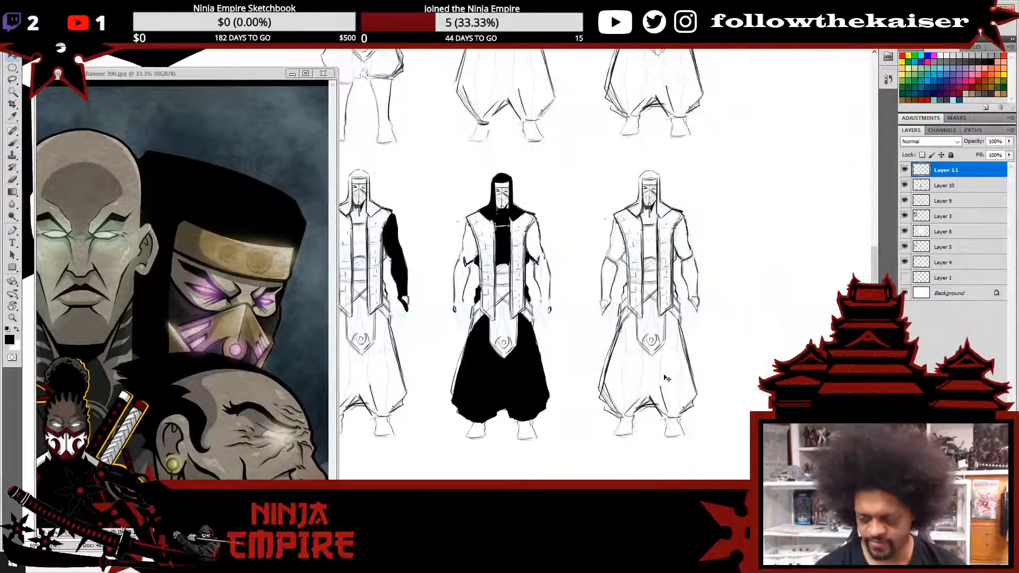
drag(667, 377, 678, 376)
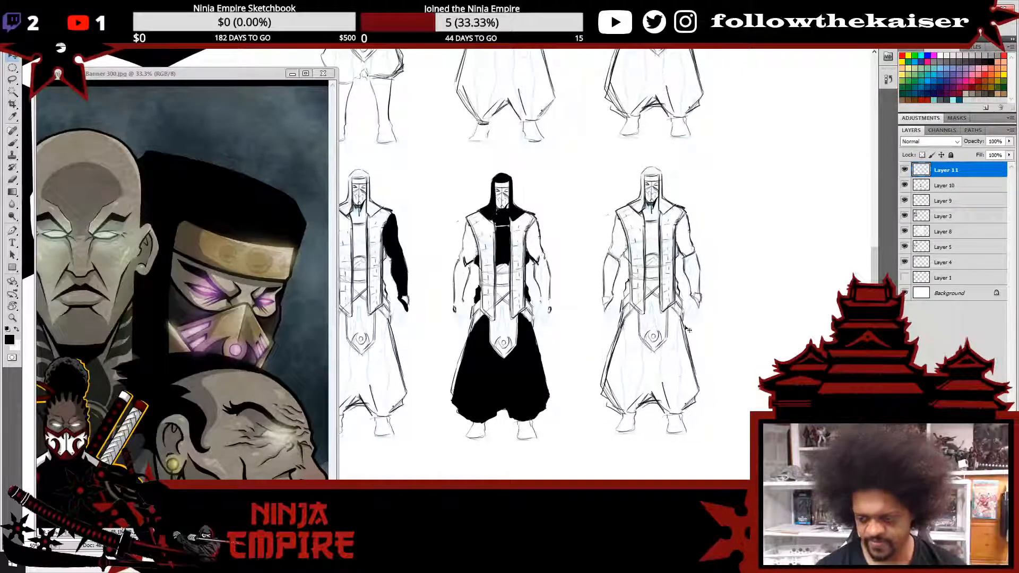
- Paint the viewer's left half of the third figure's hood and shoulder cowl solid black
click(637, 276)
click(650, 242)
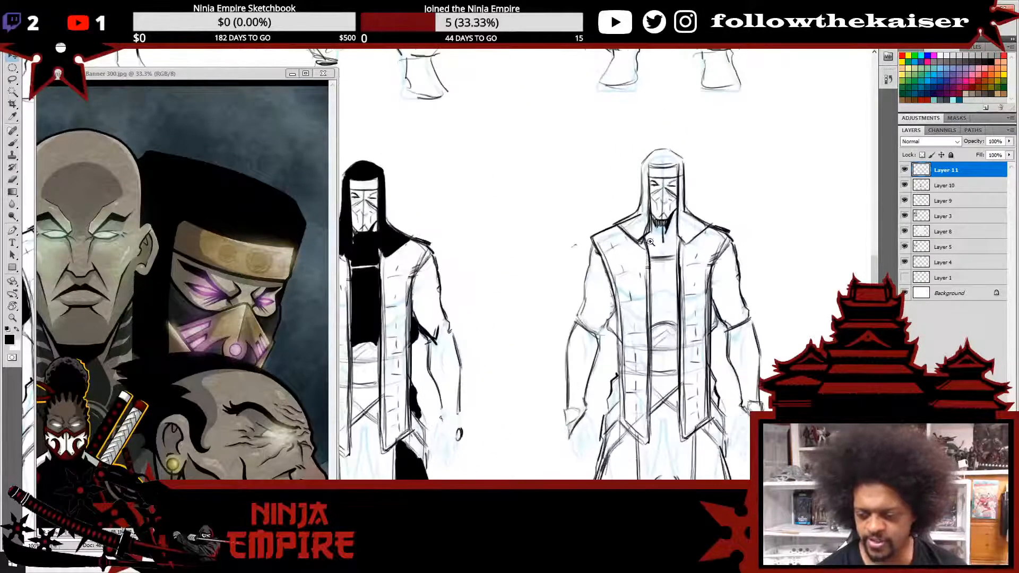
key(b)
drag(652, 154, 644, 231)
mouse_move(643, 195)
mouse_down()
mouse_move(641, 217)
mouse_move(645, 206)
mouse_move(619, 223)
mouse_move(638, 236)
mouse_move(644, 212)
mouse_move(639, 239)
mouse_up()
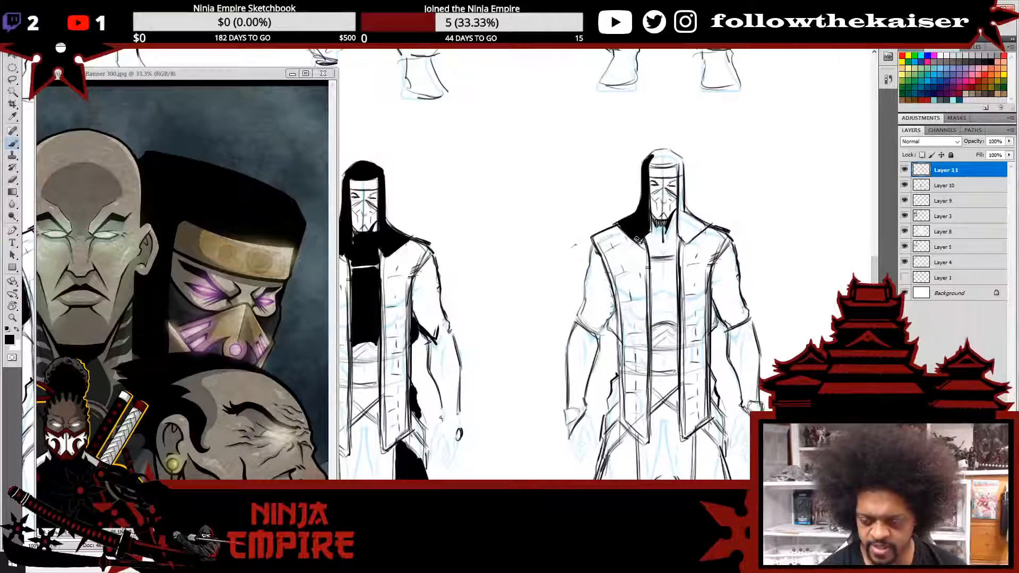
- Erase a thin light line through the black where the third figure's cowl meets the vest collar
key(e)
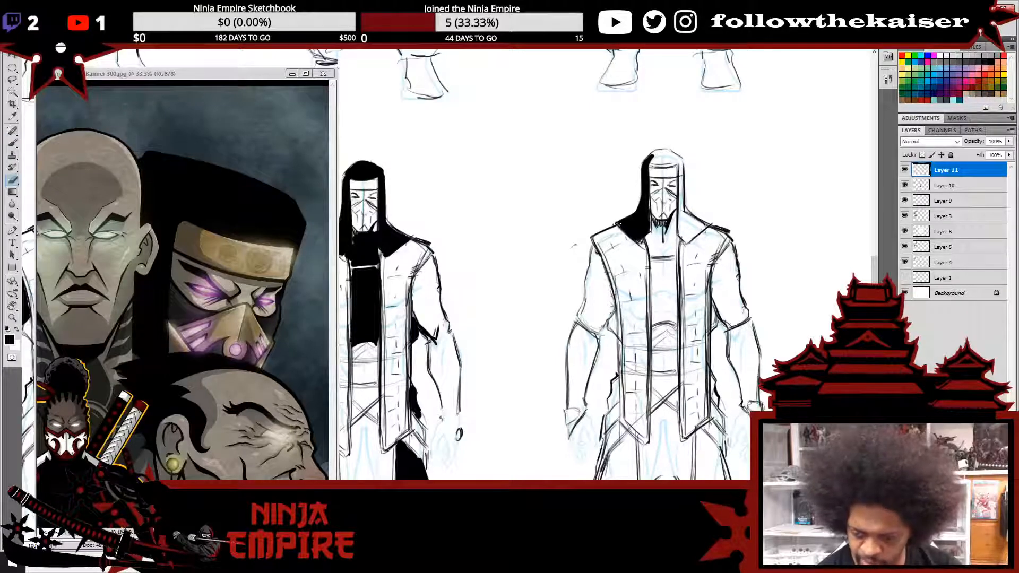
drag(618, 225, 625, 232)
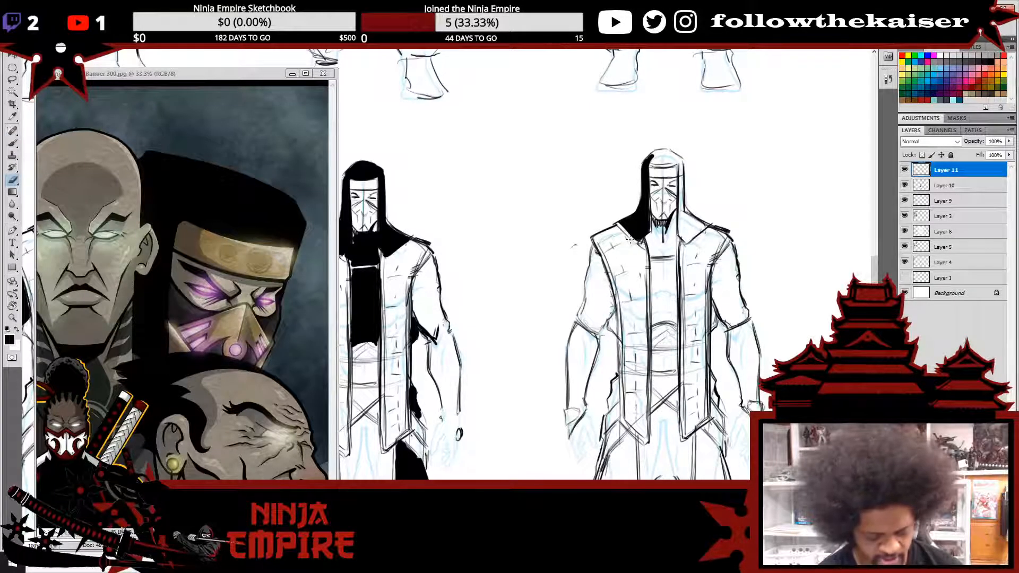
key(ctrl+z)
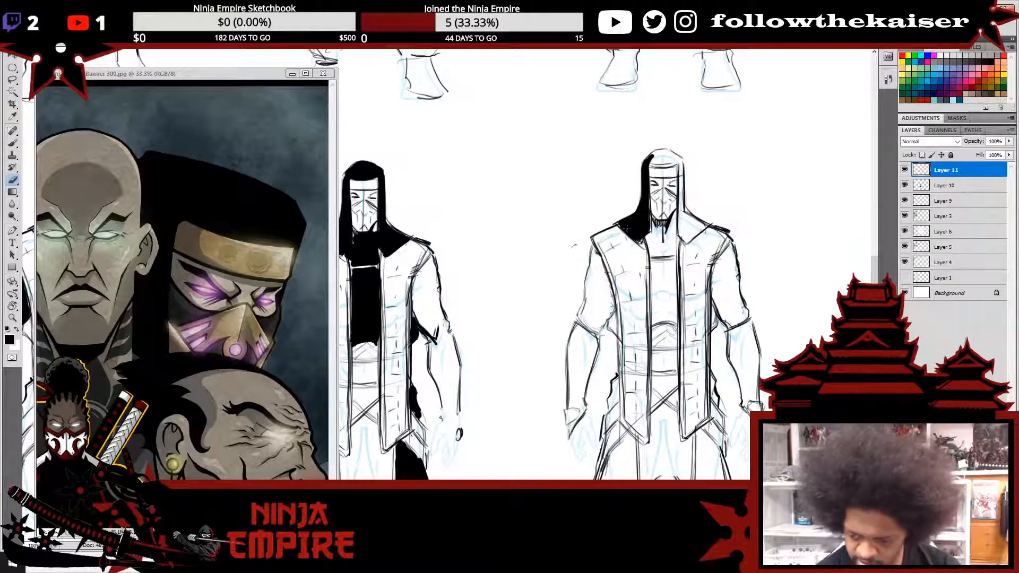
mouse_move(618, 223)
mouse_down()
mouse_move(639, 251)
mouse_move(644, 227)
mouse_up()
mouse_move(644, 167)
mouse_down()
mouse_move(649, 228)
mouse_move(649, 217)
mouse_up()
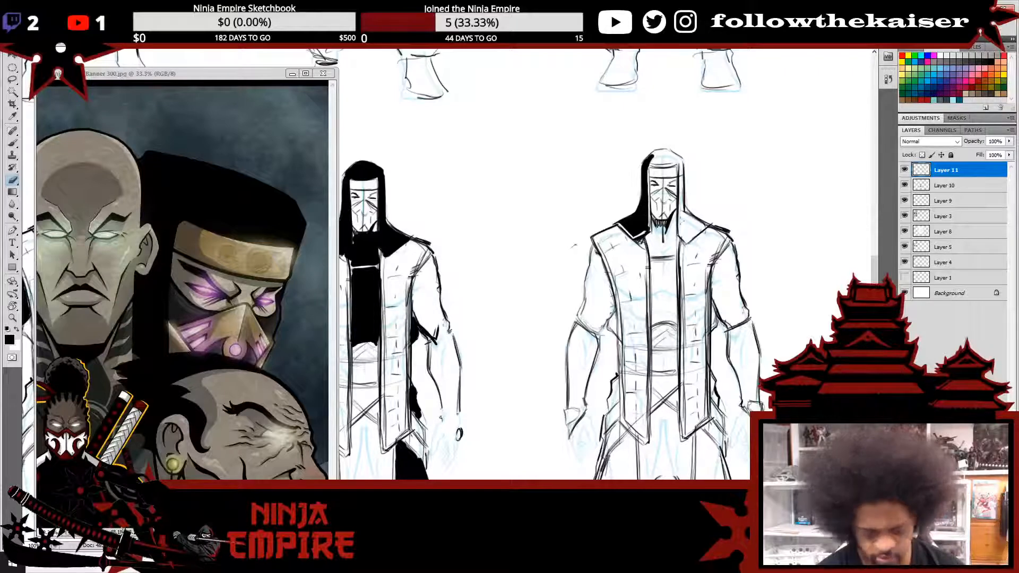
- Paint the rest of the third figure's hood, cowl and neck solid black, and add a black band below the neckline
key(b)
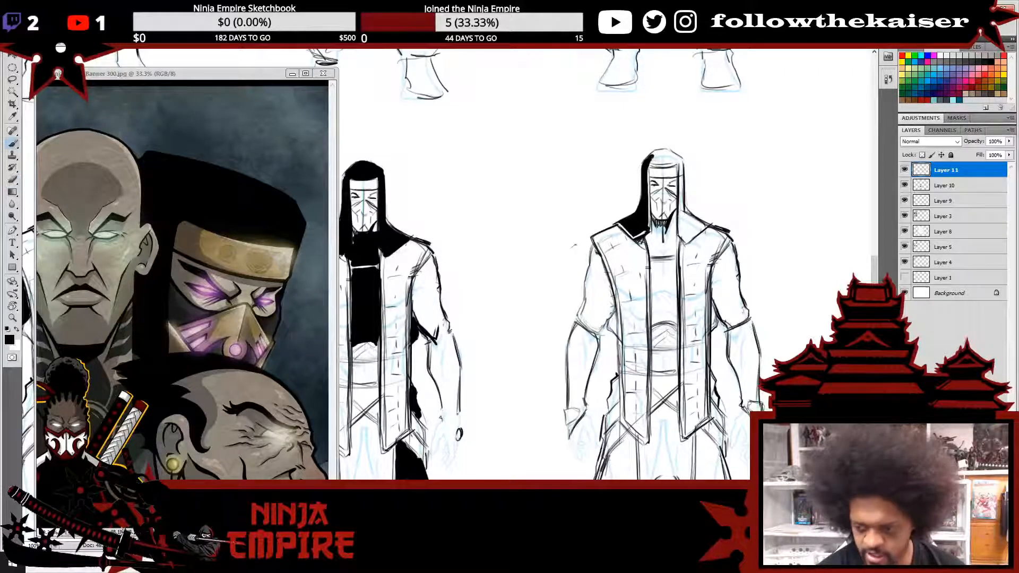
mouse_move(646, 159)
mouse_down()
mouse_move(679, 156)
mouse_move(683, 234)
mouse_move(681, 201)
mouse_move(683, 232)
mouse_move(683, 216)
mouse_move(685, 235)
mouse_move(696, 234)
mouse_move(681, 239)
mouse_move(704, 226)
mouse_move(692, 218)
mouse_move(653, 226)
mouse_move(658, 241)
mouse_move(663, 225)
mouse_move(671, 243)
mouse_move(675, 220)
mouse_move(654, 219)
mouse_move(647, 250)
mouse_move(657, 238)
mouse_move(660, 254)
mouse_up()
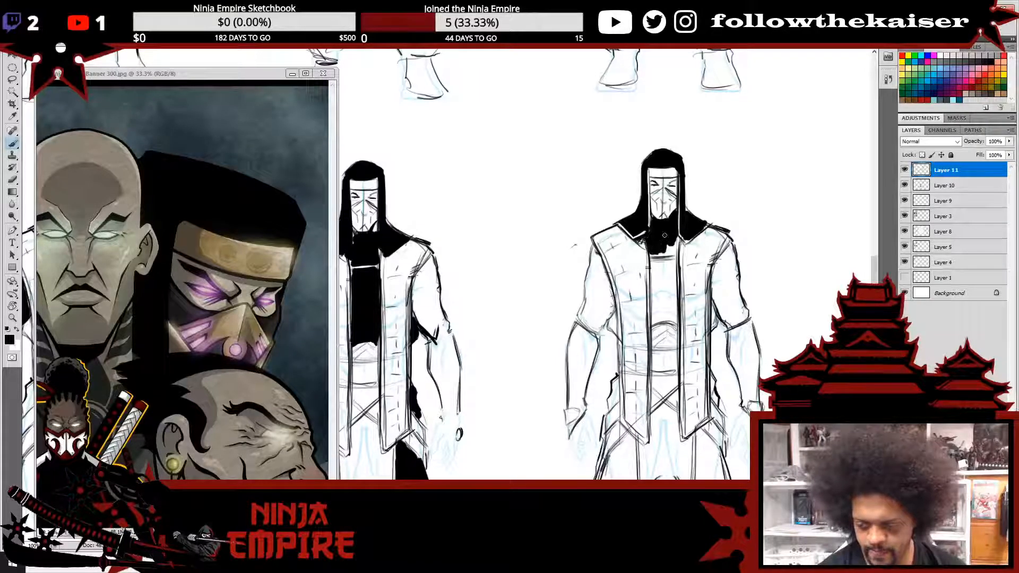
mouse_move(672, 250)
mouse_down()
mouse_move(655, 251)
mouse_move(667, 250)
mouse_move(662, 244)
mouse_up()
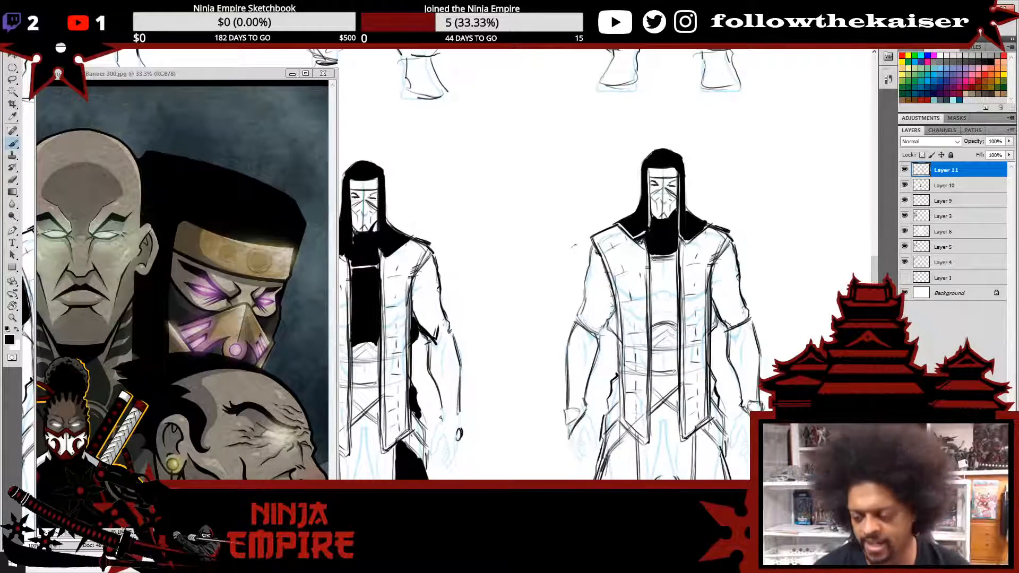
mouse_move(648, 259)
mouse_down()
mouse_move(673, 260)
mouse_move(661, 260)
mouse_up()
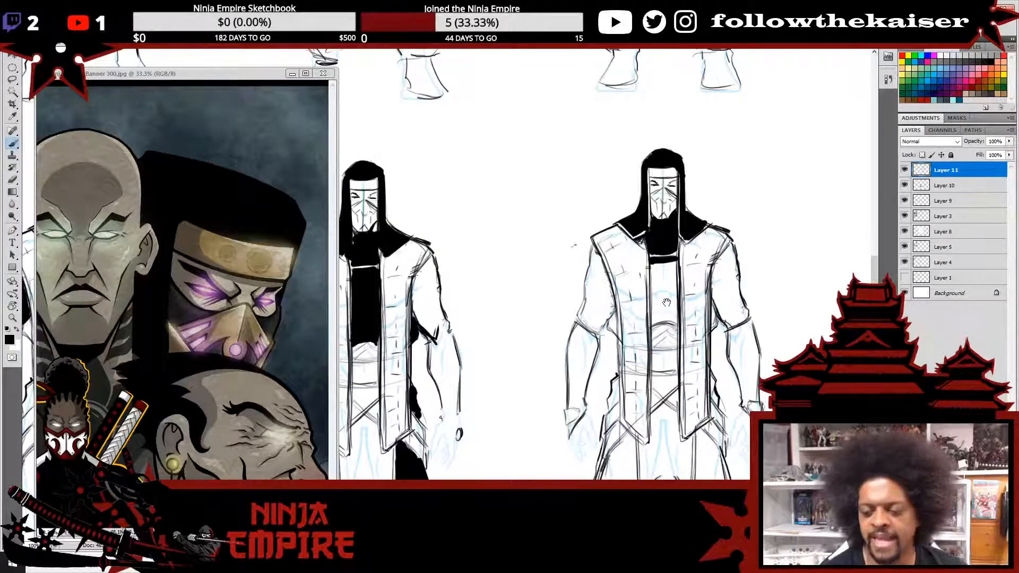
- Paint both of the third figure's arms solid black from the shoulders to the wrists, leaving the cuffs white
drag(666, 303, 683, 245)
mouse_move(609, 190)
mouse_down()
mouse_move(586, 282)
mouse_move(588, 335)
mouse_up()
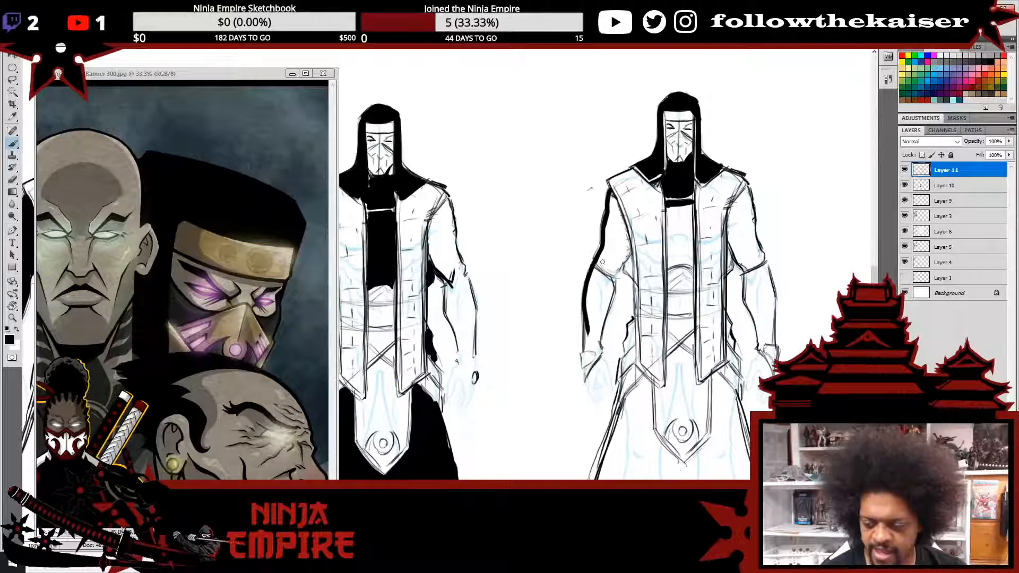
mouse_move(601, 263)
mouse_down()
mouse_move(590, 321)
mouse_move(608, 276)
mouse_move(606, 304)
mouse_move(610, 295)
mouse_move(596, 348)
mouse_move(599, 326)
mouse_move(587, 346)
mouse_move(585, 315)
mouse_move(585, 347)
mouse_move(599, 350)
mouse_move(586, 383)
mouse_move(601, 339)
mouse_up()
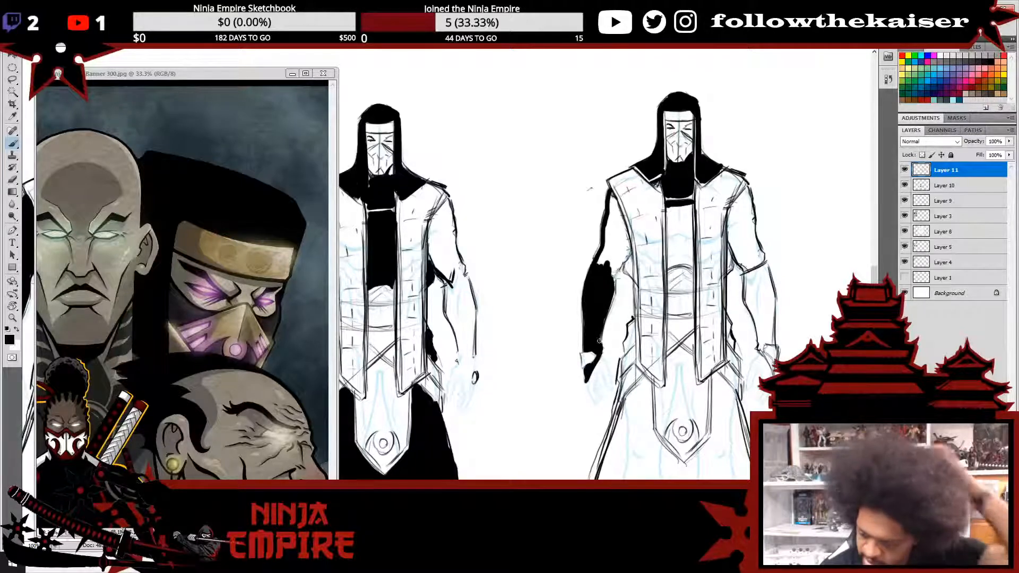
drag(618, 260, 610, 280)
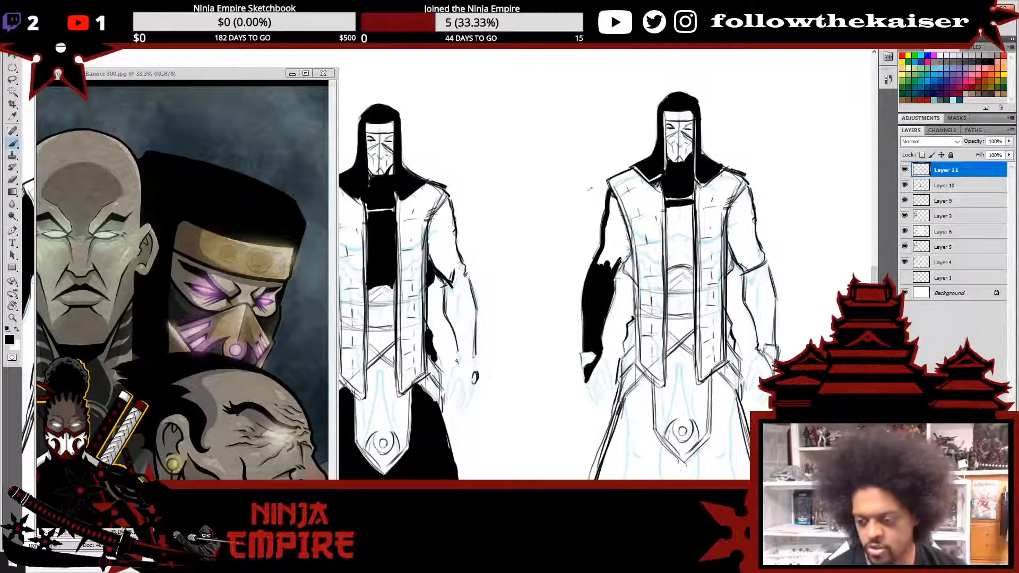
drag(631, 239, 620, 266)
mouse_move(621, 192)
mouse_down()
mouse_move(610, 212)
mouse_move(629, 252)
mouse_move(611, 270)
mouse_move(625, 257)
mouse_move(599, 265)
mouse_up()
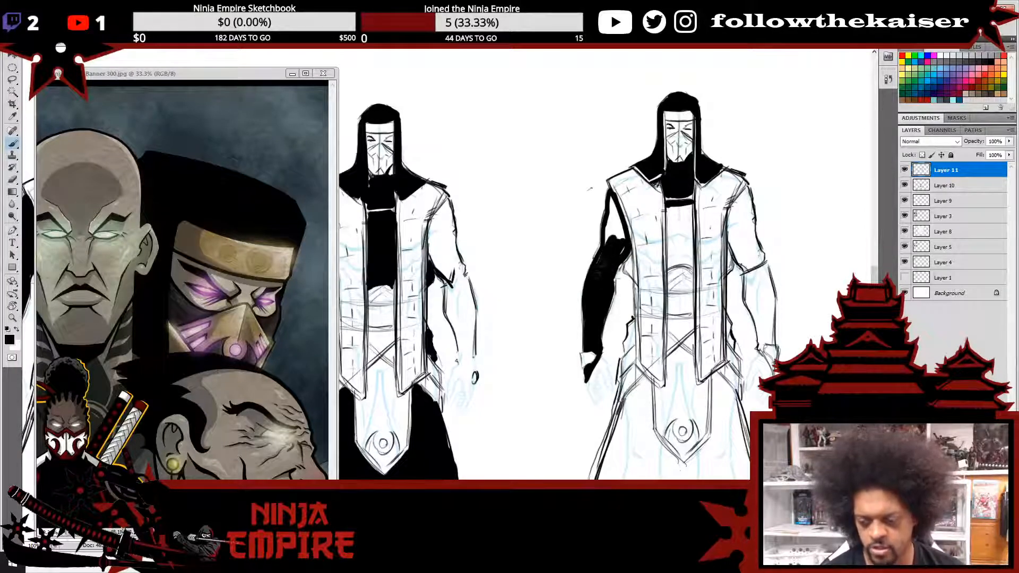
mouse_move(613, 225)
mouse_down()
mouse_move(605, 247)
mouse_move(612, 206)
mouse_move(622, 254)
mouse_up()
mouse_move(740, 224)
mouse_down()
mouse_move(642, 217)
mouse_move(637, 201)
mouse_move(632, 241)
mouse_move(659, 268)
mouse_move(636, 197)
mouse_move(651, 233)
mouse_move(646, 297)
mouse_move(666, 260)
mouse_move(668, 326)
mouse_move(658, 291)
mouse_move(658, 311)
mouse_move(669, 361)
mouse_up()
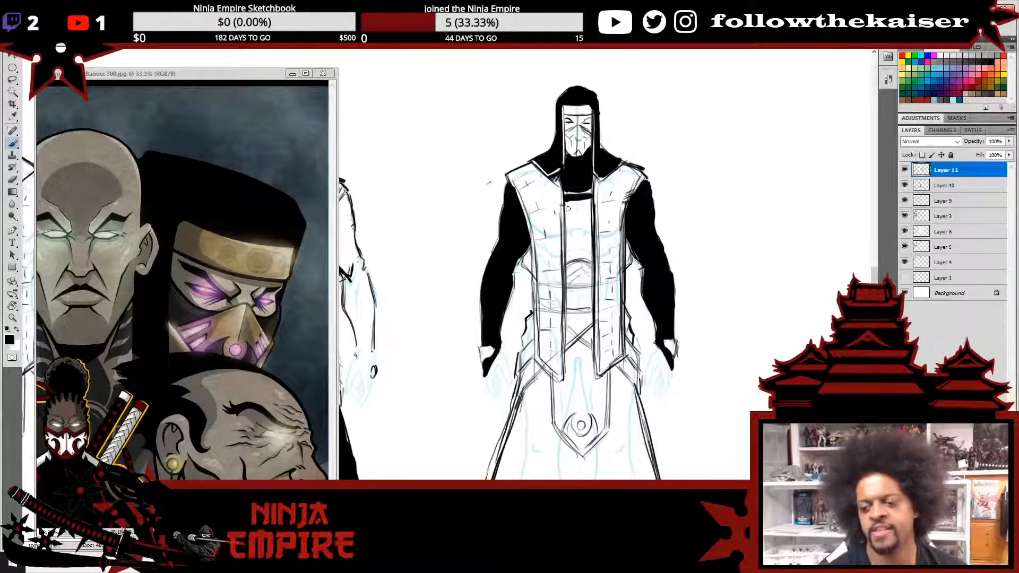
- Fill the third figure's central chest panel and the small gaps under both arms with solid black
mouse_move(568, 209)
mouse_down()
mouse_move(573, 233)
mouse_move(576, 207)
mouse_move(584, 233)
mouse_move(569, 204)
mouse_move(590, 202)
mouse_move(590, 258)
mouse_move(590, 261)
mouse_up()
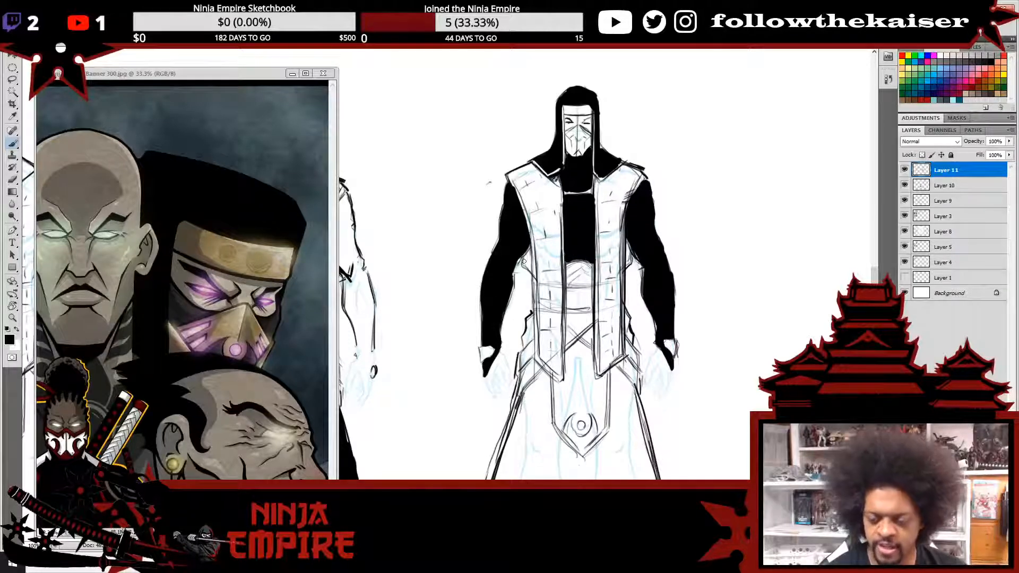
drag(524, 261, 533, 273)
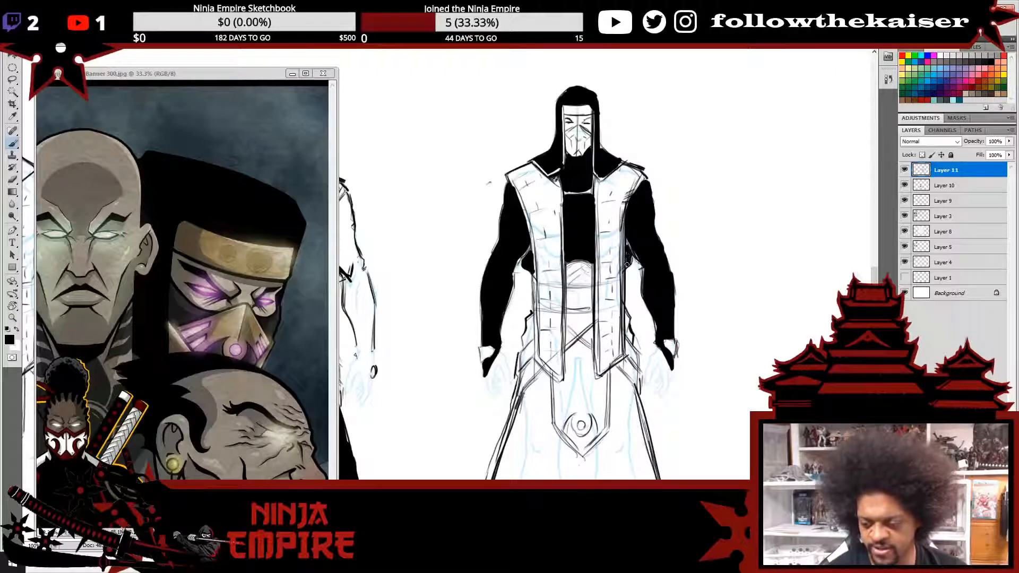
alt+click(642, 299)
alt+click(642, 300)
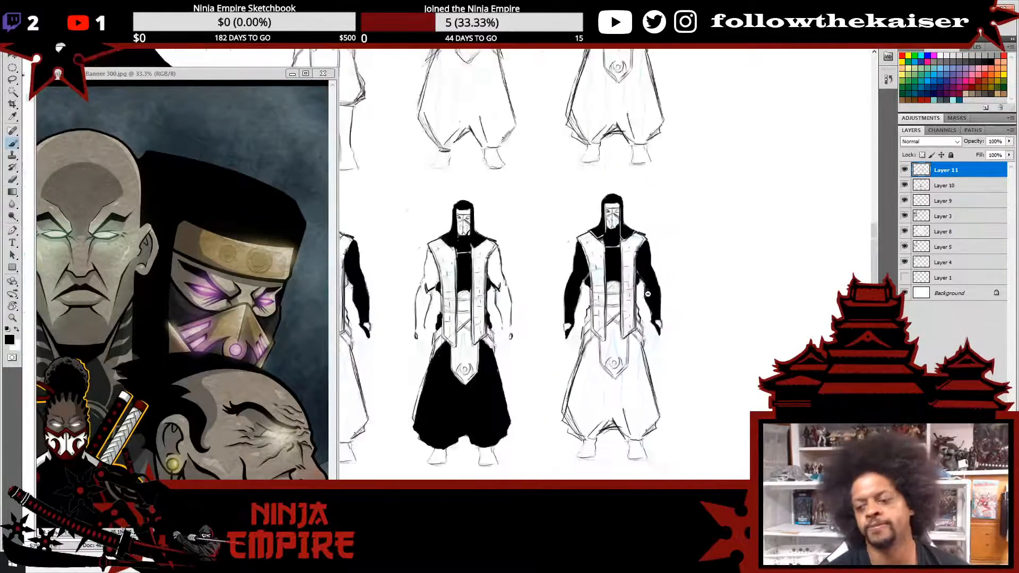
alt+click(642, 300)
drag(649, 328, 654, 290)
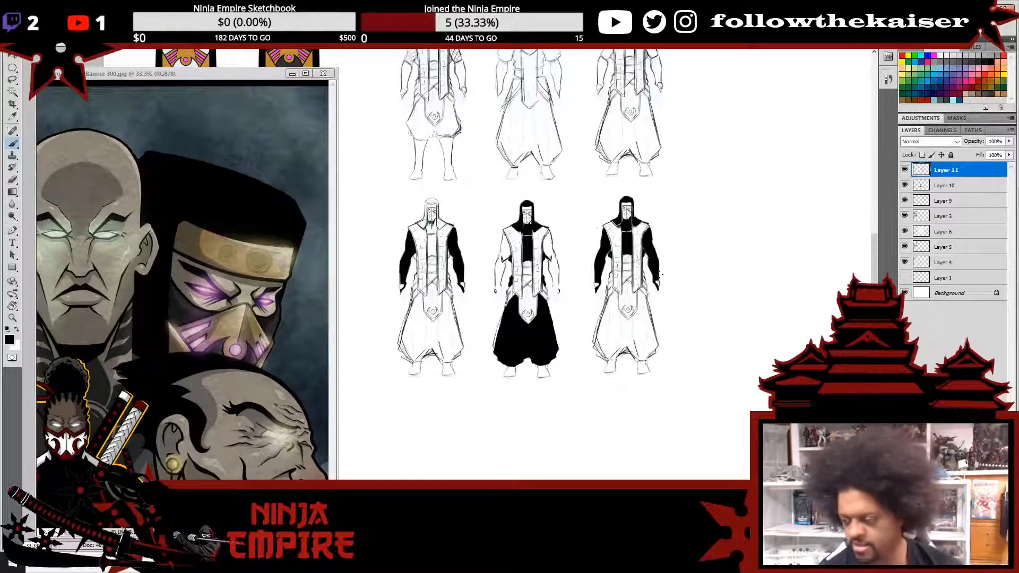
- Merge Layer 11 and Layer 10 down into Layer 9, toggling layer visibility to check which figures each holds
click(904, 185)
click(904, 185)
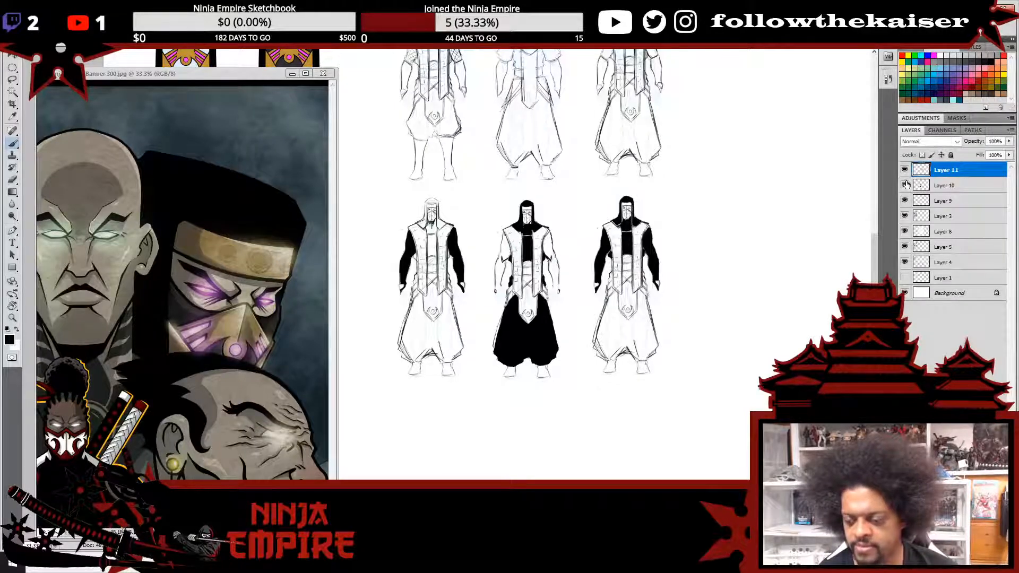
key(Delete)
click(904, 170)
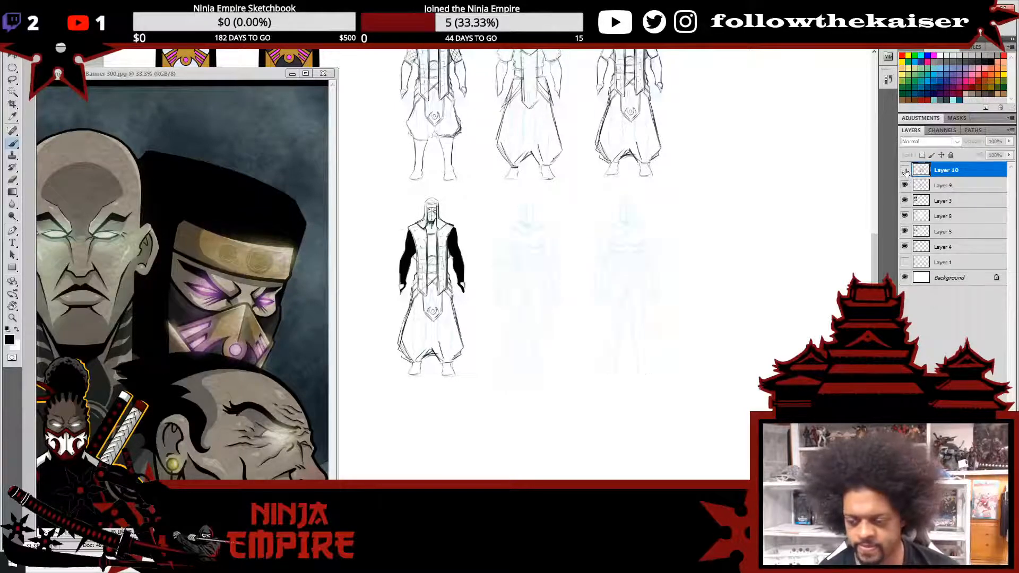
click(904, 169)
key(ctrl+e)
click(904, 170)
click(904, 170)
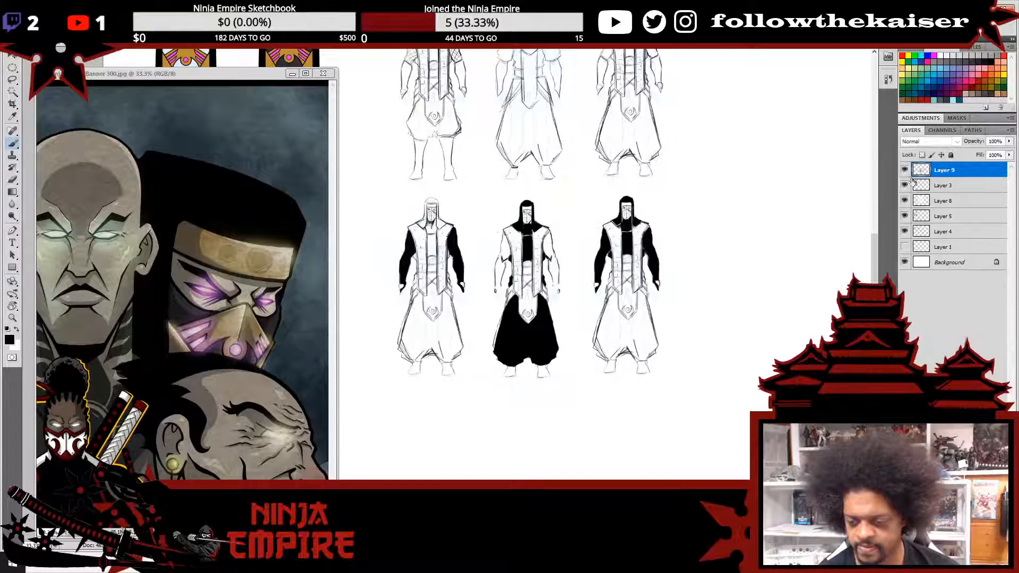
- Merge Layer 9 down into Layer 3 and add a new empty layer directly above Layer 8
key(ctrl+e)
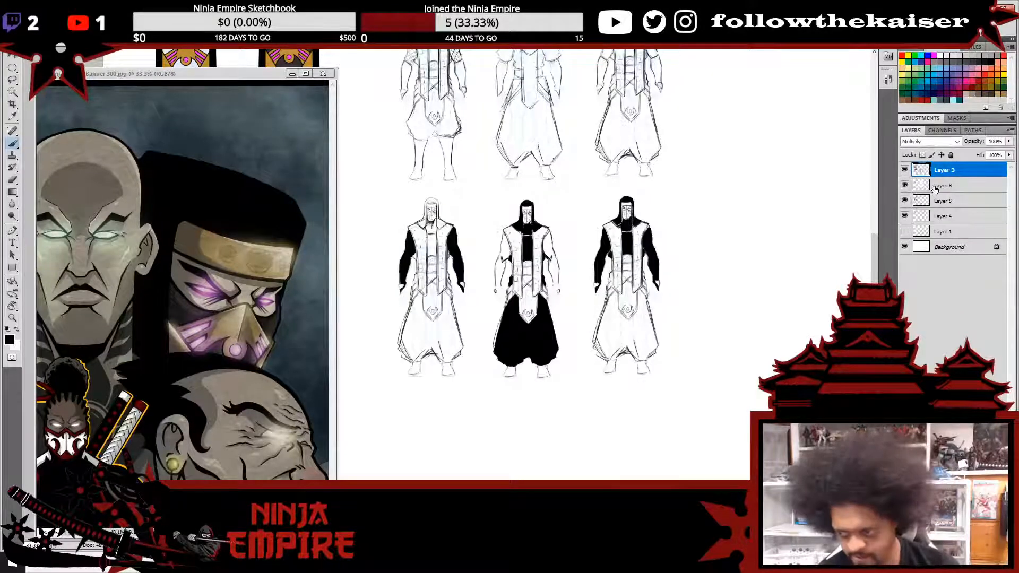
click(936, 186)
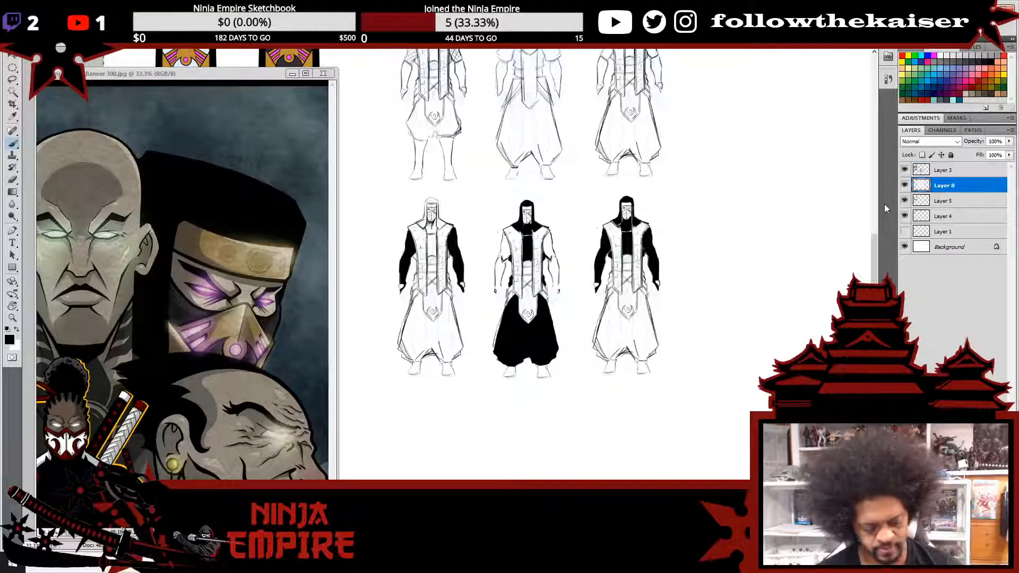
key(ctrl+shift+alt+n)
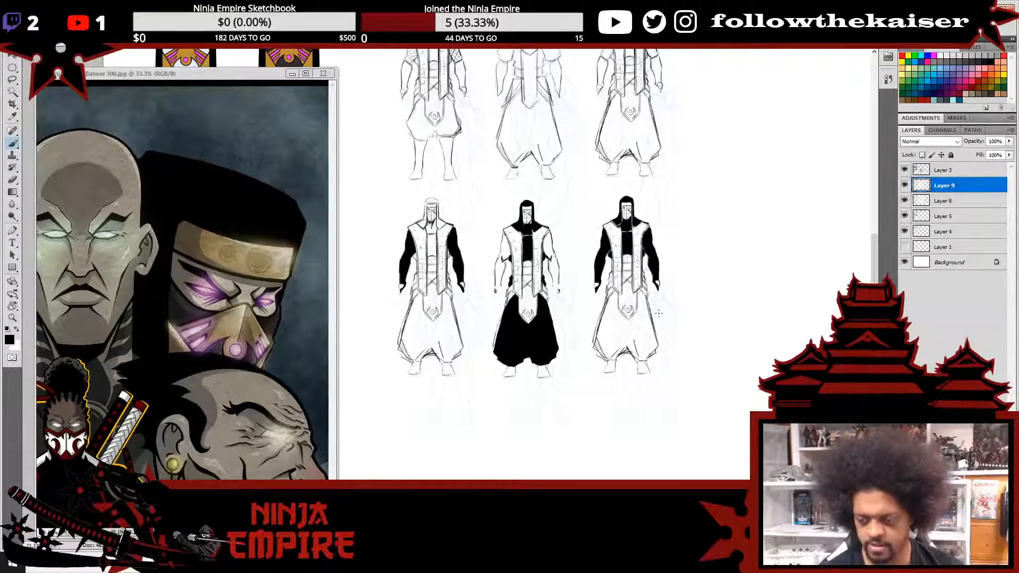
- Duplicate the third top-row figure from Layer 3 onto its own layer and place the copy as the second row's fourth figure
key(v)
alt+click(748, 304)
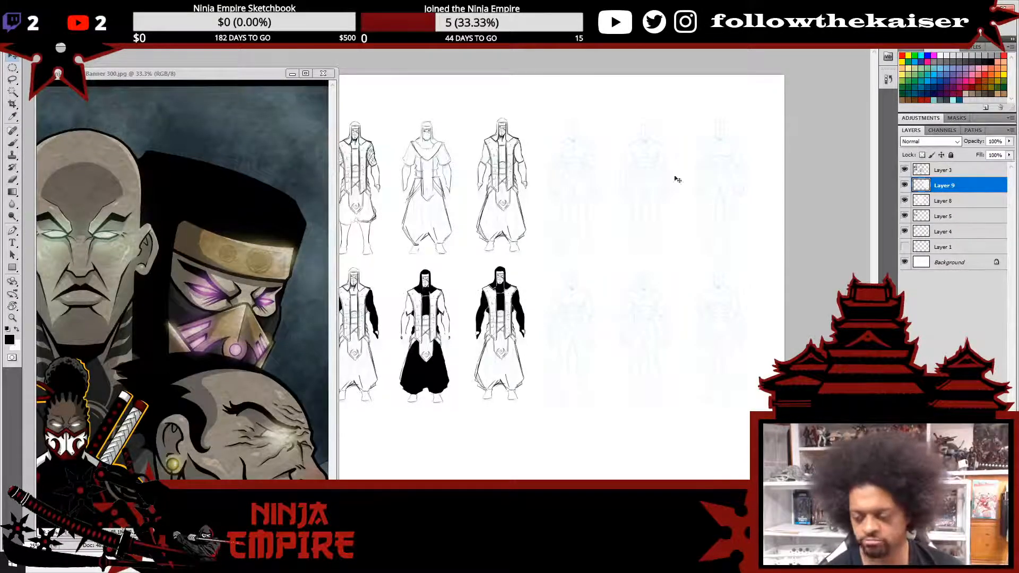
click(937, 170)
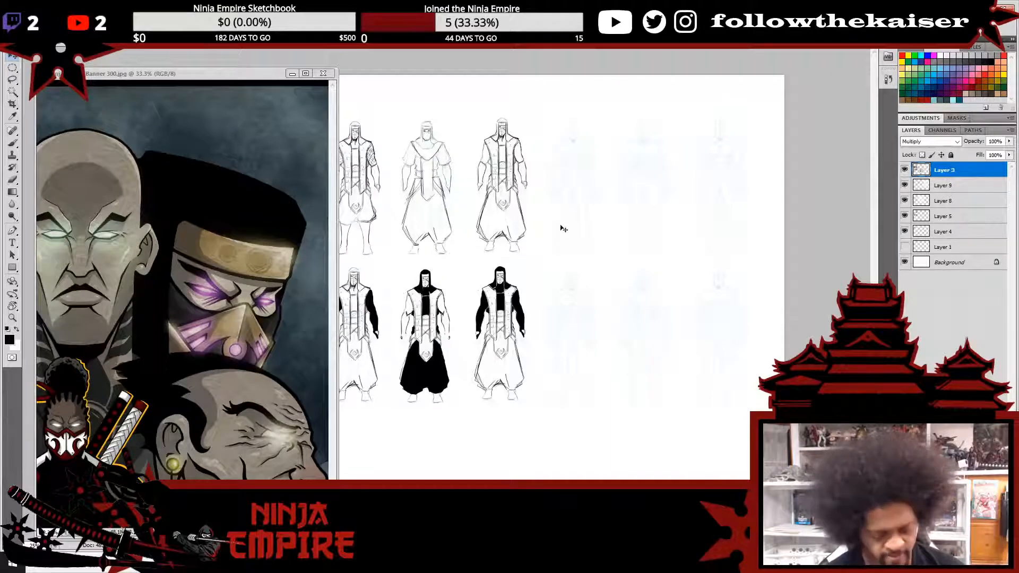
key(l)
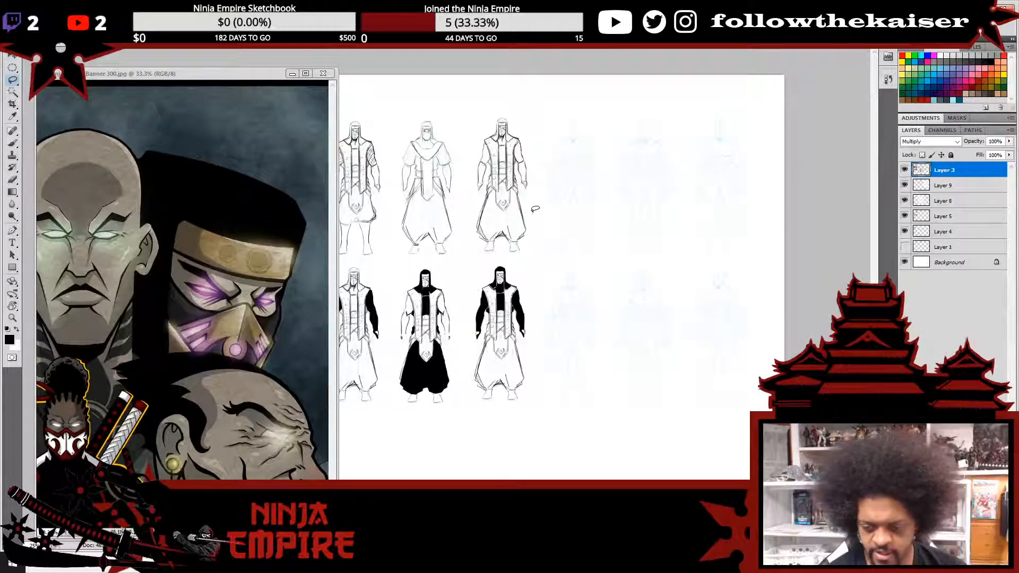
mouse_move(535, 210)
mouse_down()
mouse_move(532, 248)
mouse_move(489, 258)
mouse_move(468, 198)
mouse_move(474, 128)
mouse_move(509, 102)
mouse_move(532, 119)
mouse_up()
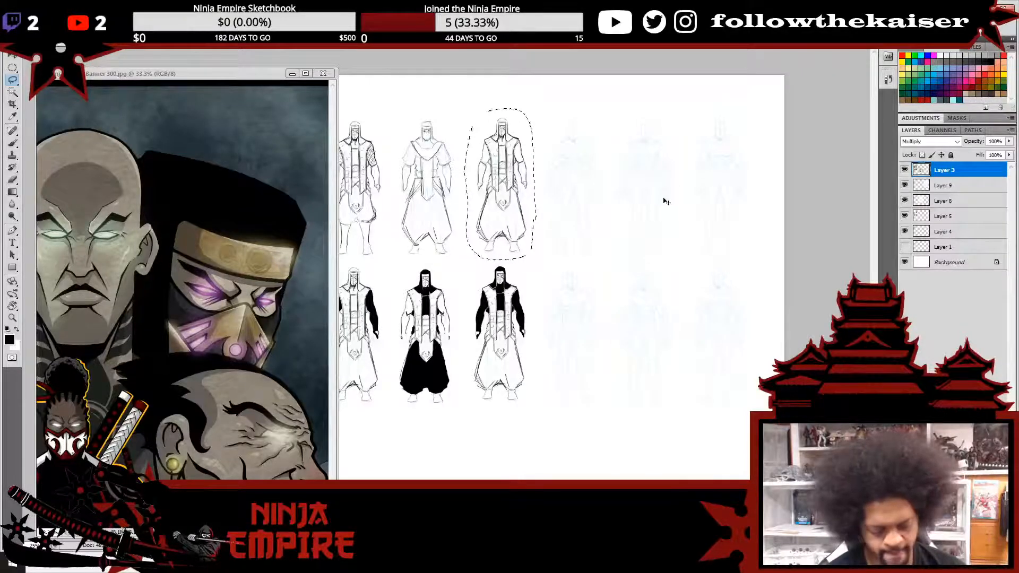
key(ctrl+j)
key(v)
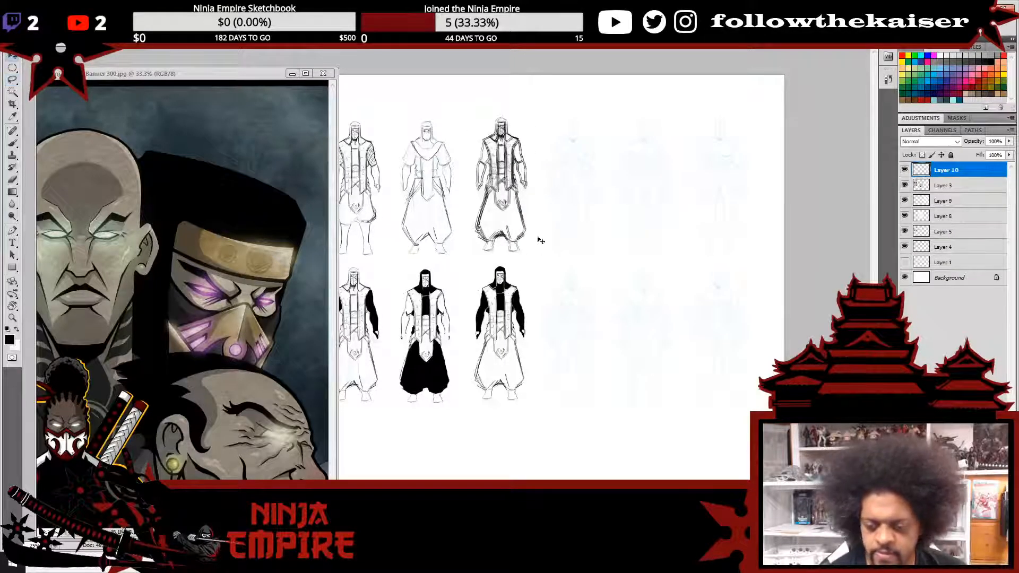
drag(520, 232, 589, 381)
key(ctrl+plus)
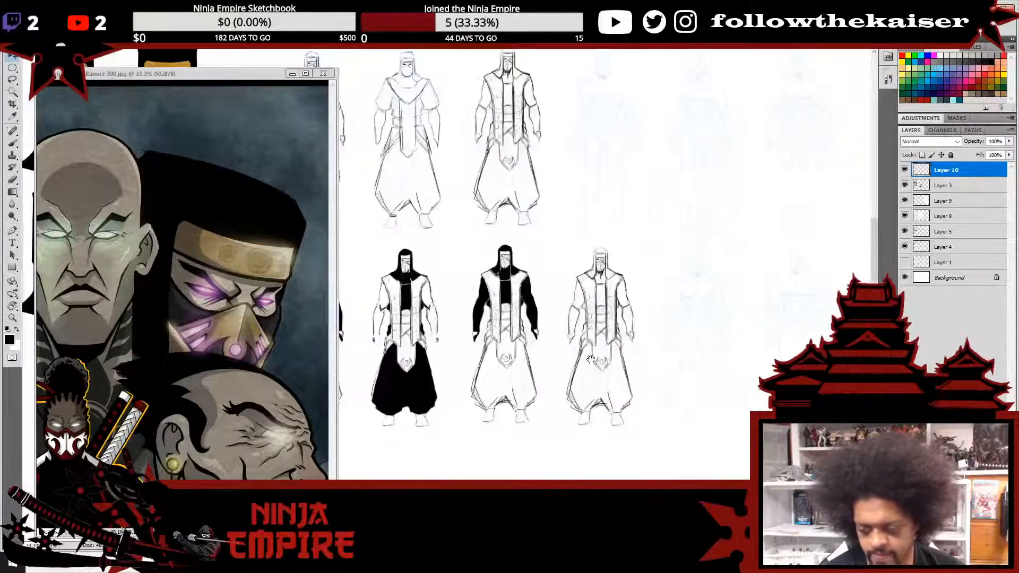
drag(597, 333, 683, 320)
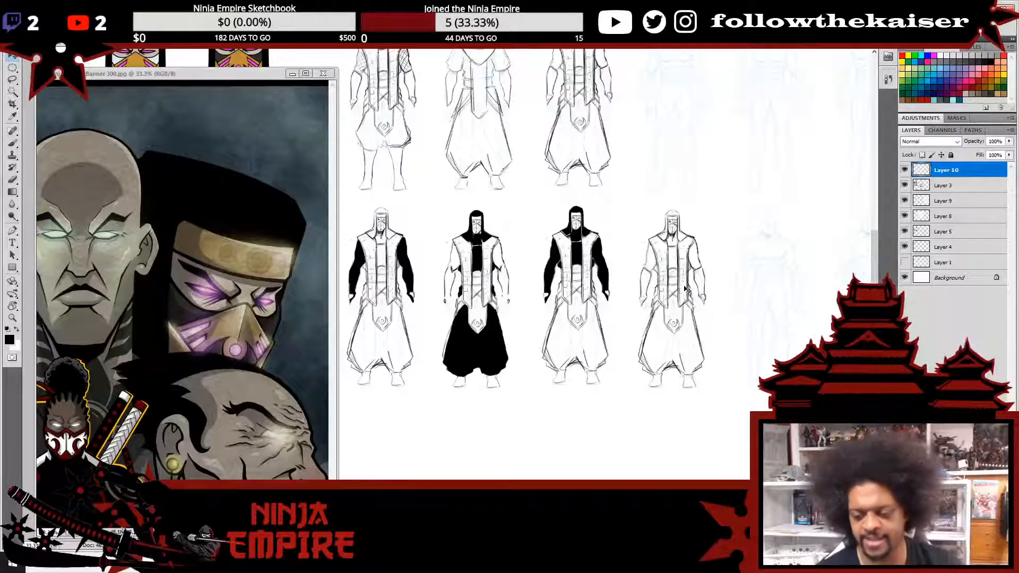
- Paint the fourth figure's hood, cowl and neck solid black, leaving the masked face and the chest panel white
scroll(680, 244, up, 2)
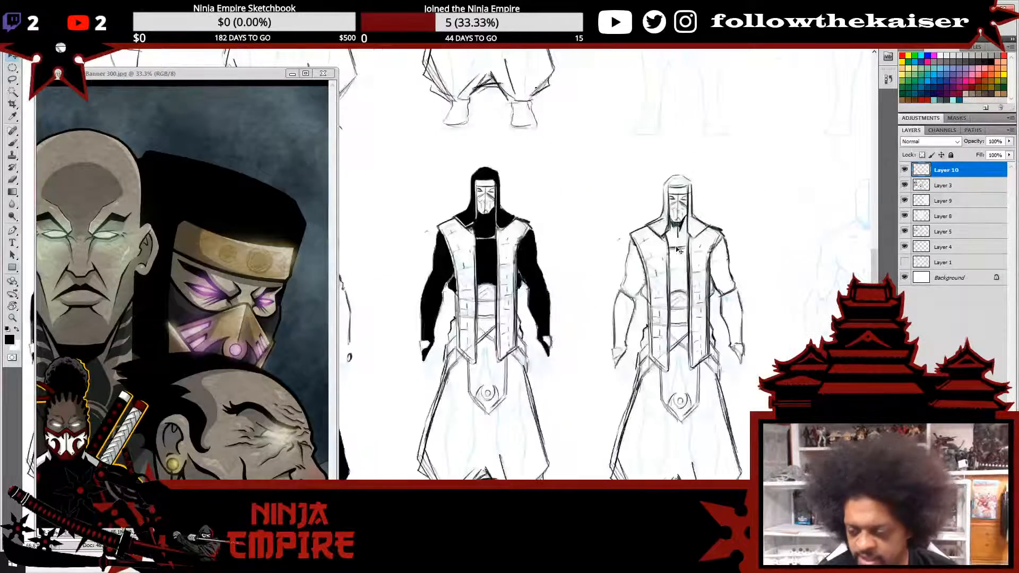
key(b)
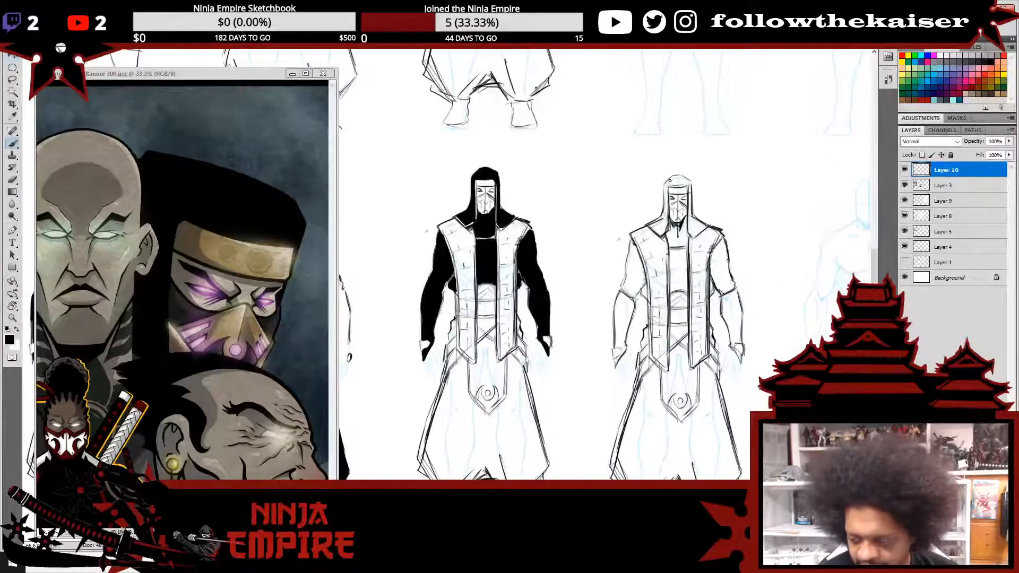
mouse_move(666, 183)
mouse_down()
mouse_move(662, 231)
mouse_move(655, 224)
mouse_move(663, 229)
mouse_up()
mouse_move(692, 185)
mouse_down()
mouse_move(691, 229)
mouse_move(692, 209)
mouse_move(694, 233)
mouse_up()
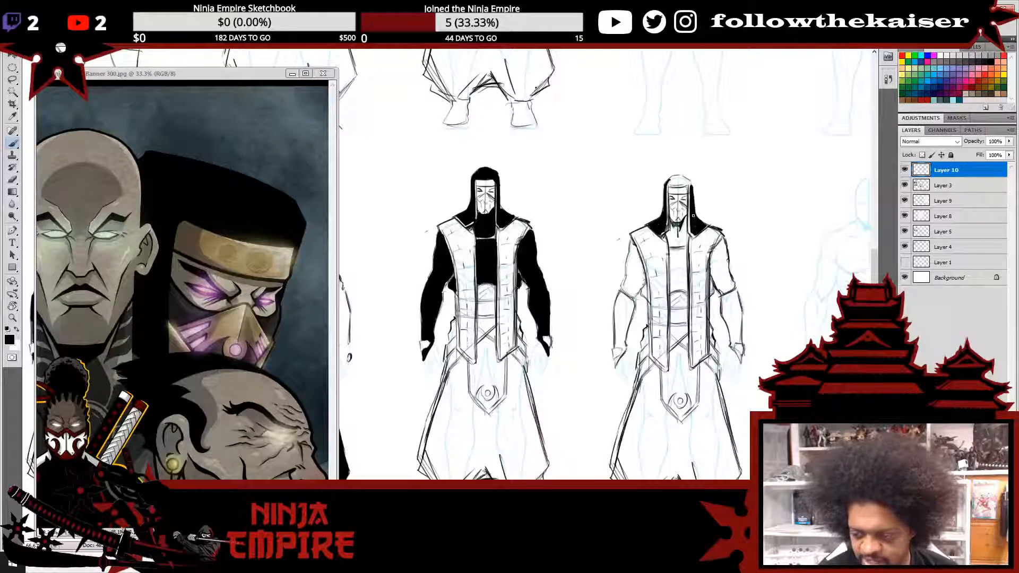
mouse_move(681, 184)
mouse_down()
mouse_move(670, 181)
mouse_move(683, 179)
mouse_up()
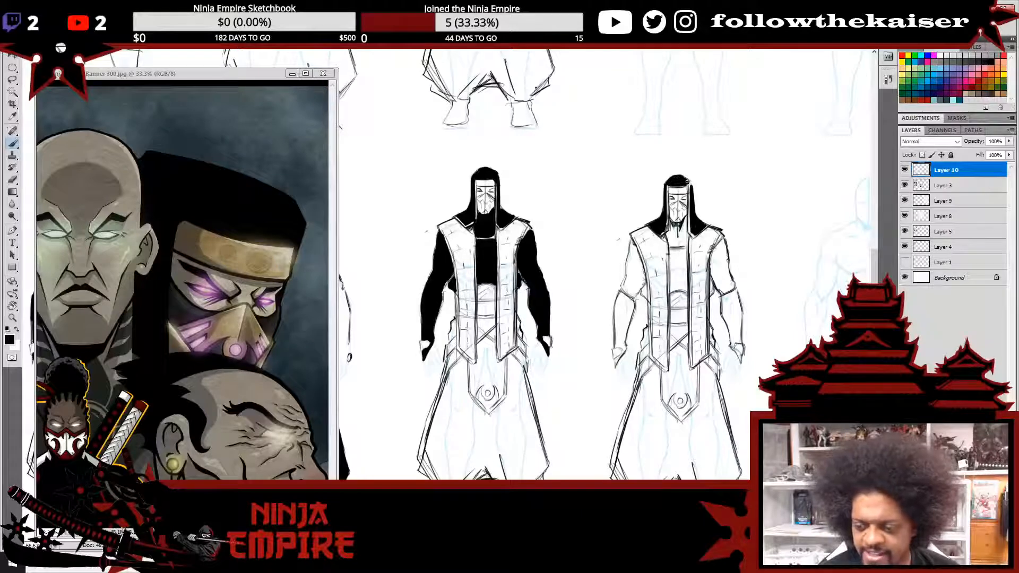
mouse_move(690, 186)
mouse_down()
mouse_move(667, 244)
mouse_move(679, 242)
mouse_up()
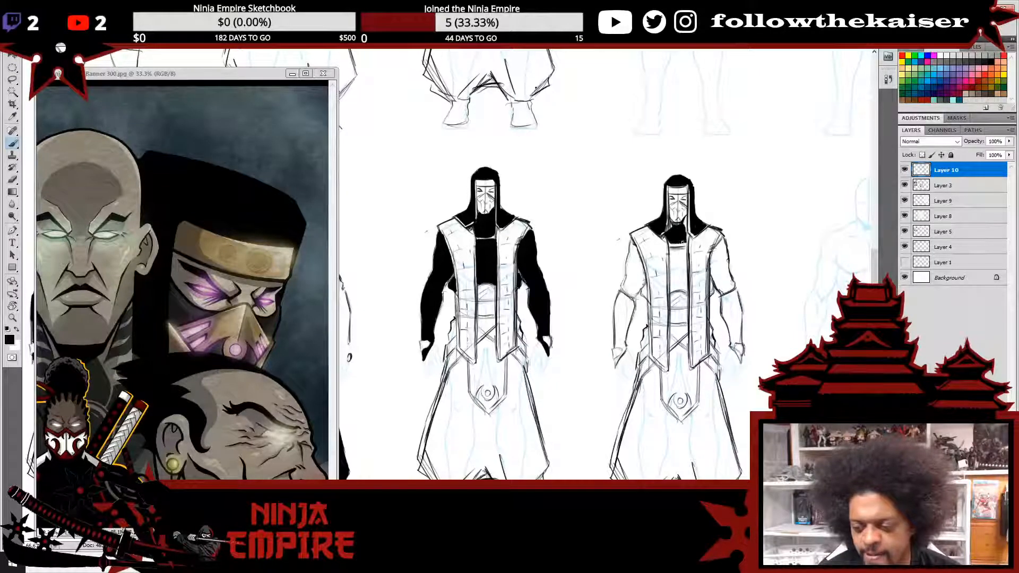
mouse_move(685, 215)
mouse_down()
mouse_move(680, 233)
mouse_move(666, 235)
mouse_up()
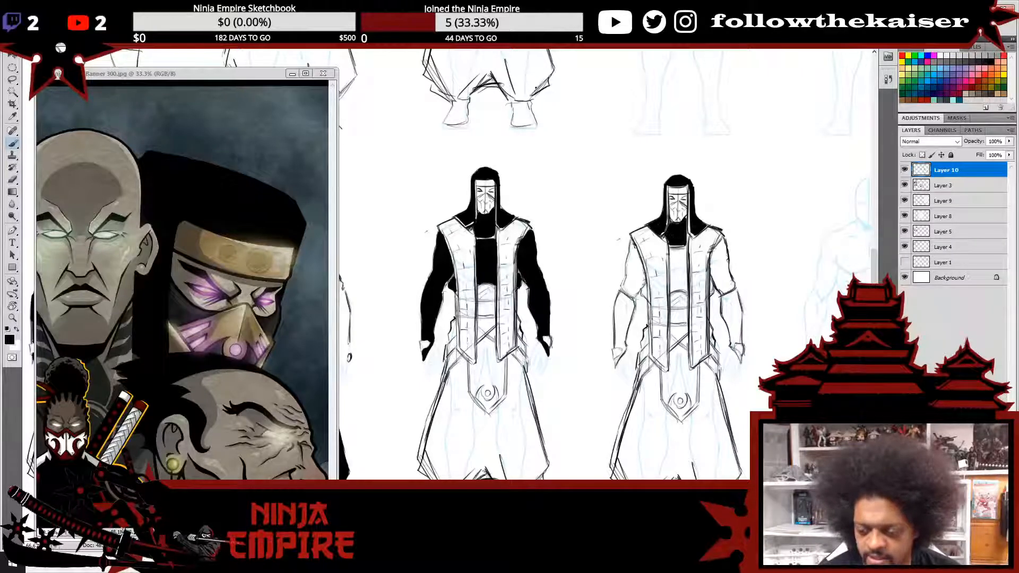
- Paint both of the fourth figure's arms solid black from the shoulders to the wrists, leaving the cuffs white
mouse_move(633, 251)
mouse_down()
mouse_move(642, 273)
mouse_move(626, 302)
mouse_move(633, 247)
mouse_move(637, 283)
mouse_up()
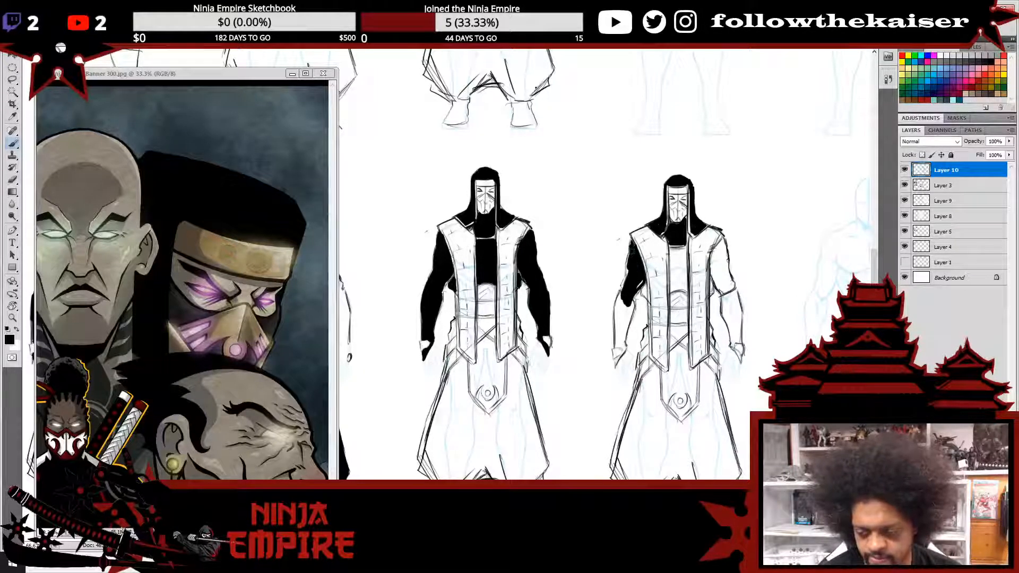
mouse_move(632, 246)
mouse_down()
mouse_move(620, 347)
mouse_move(621, 330)
mouse_move(615, 337)
mouse_up()
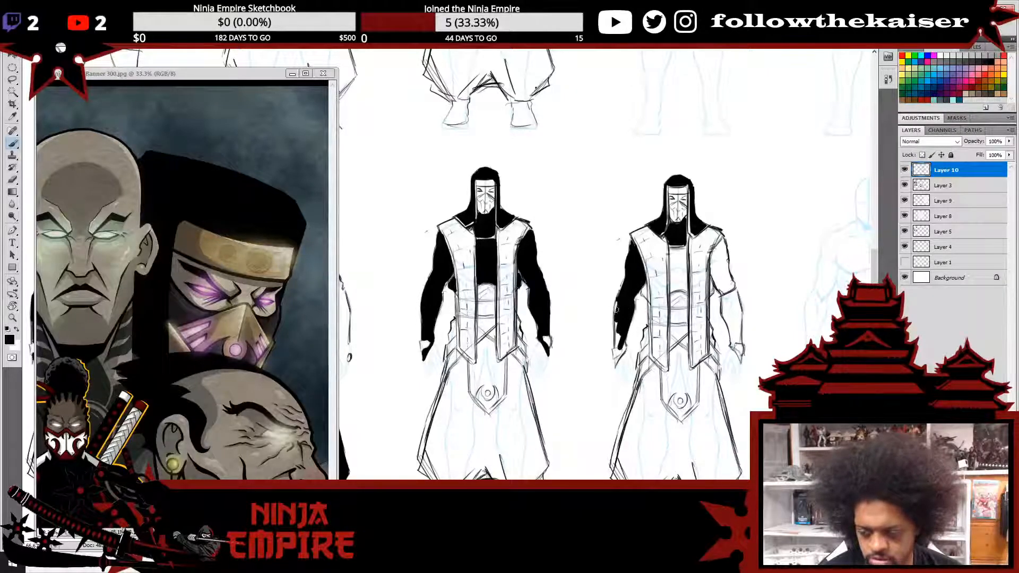
drag(617, 297, 617, 353)
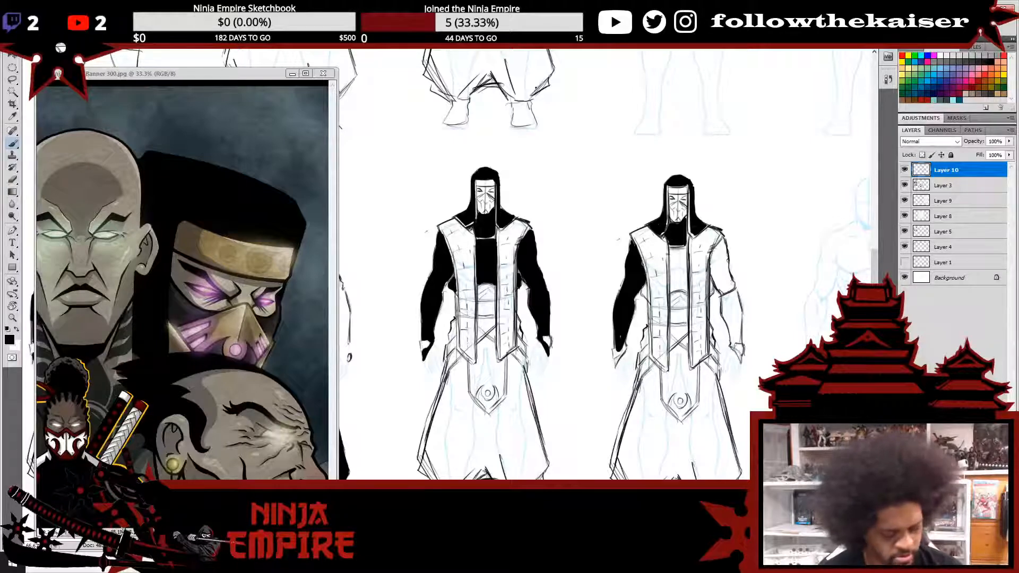
key(e)
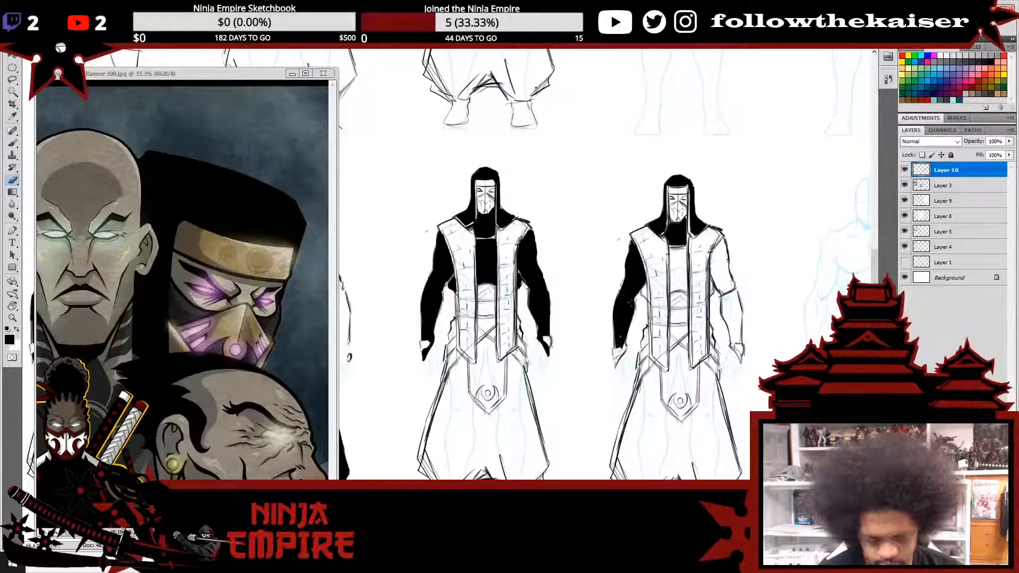
key(b)
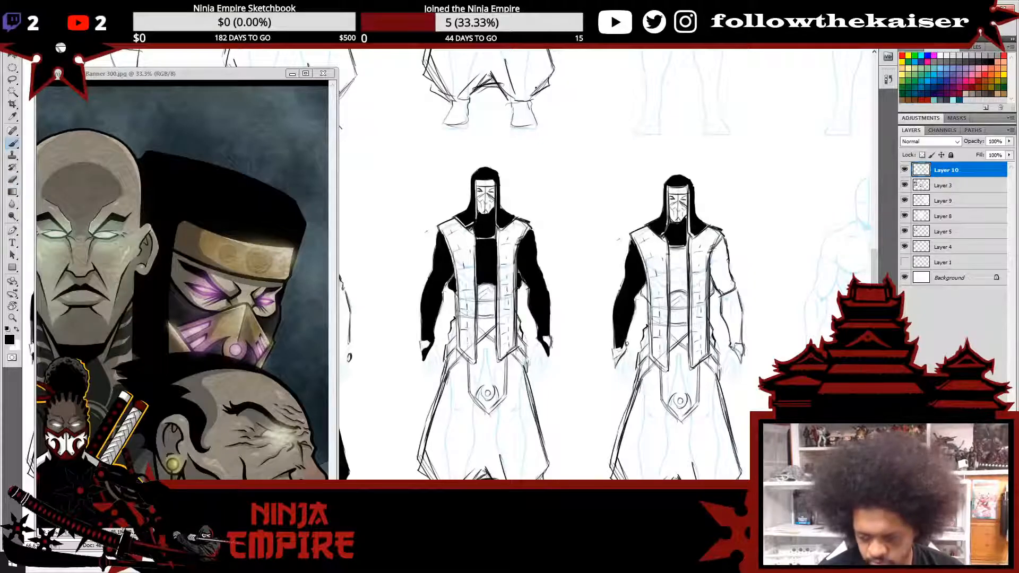
mouse_move(616, 350)
mouse_down()
mouse_move(620, 360)
mouse_move(552, 384)
mouse_up()
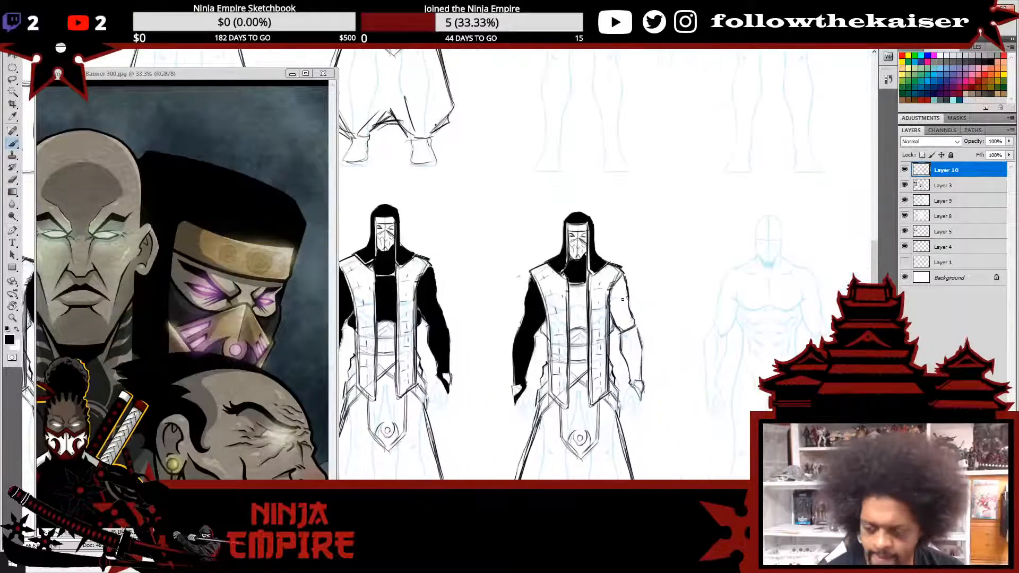
mouse_move(616, 287)
mouse_down()
mouse_move(610, 315)
mouse_move(616, 324)
mouse_move(619, 293)
mouse_move(629, 339)
mouse_move(619, 279)
mouse_move(632, 378)
mouse_up()
mouse_move(626, 338)
mouse_down()
mouse_move(634, 371)
mouse_move(639, 331)
mouse_move(636, 389)
mouse_move(632, 377)
mouse_up()
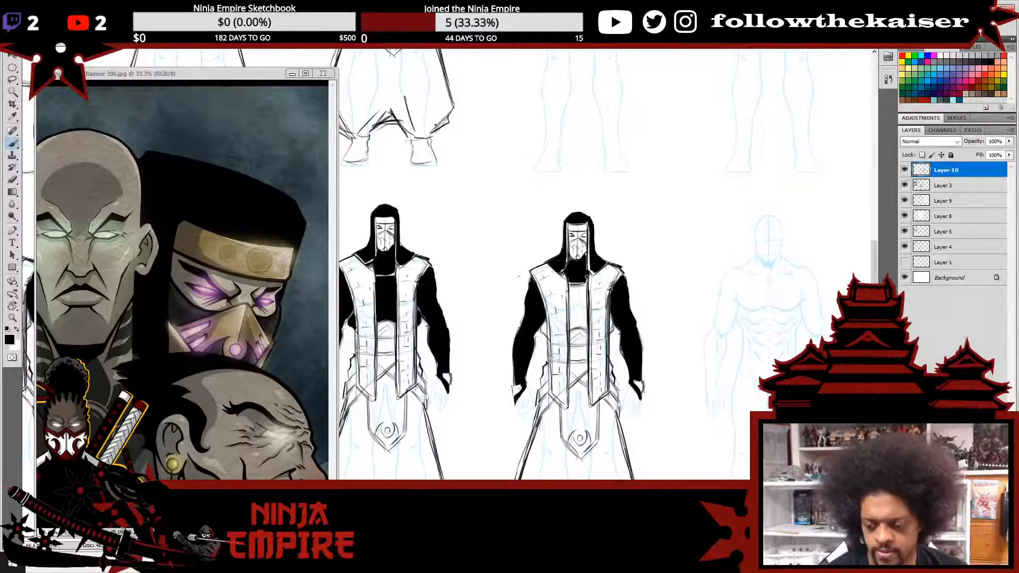
- Examine the four second-row figures side by side and compare their black shading with the unshaded top-row sketches
alt+click(655, 364)
alt+click(657, 364)
drag(669, 390, 695, 321)
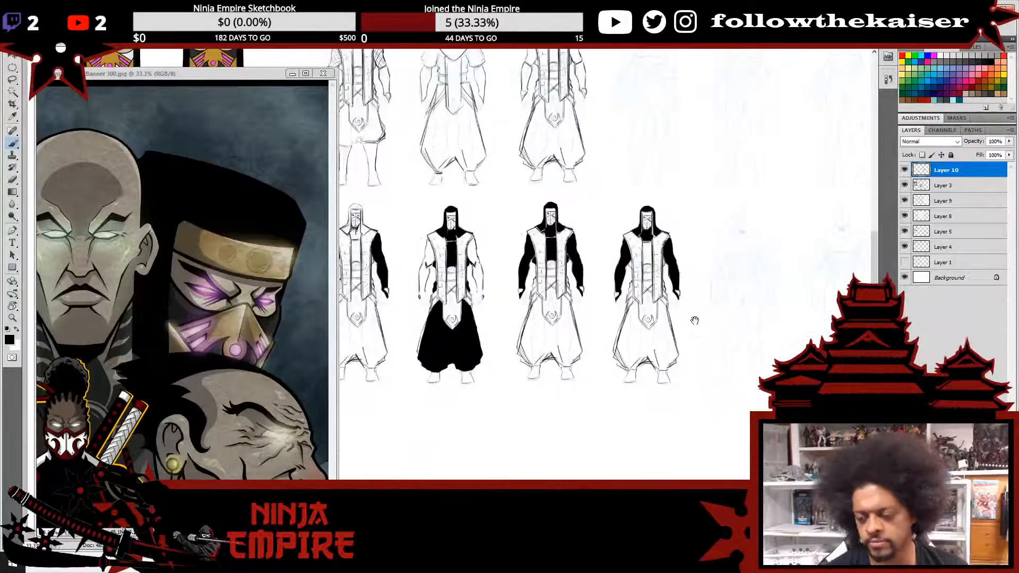
drag(643, 236, 681, 195)
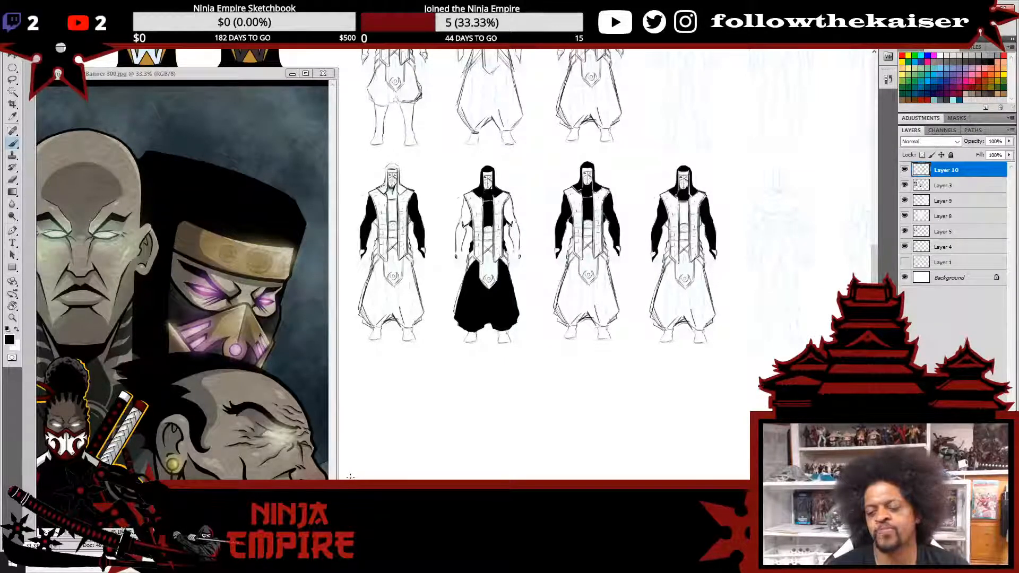
ctrl+alt+click(786, 312)
ctrl+alt+click(788, 312)
ctrl+click(628, 358)
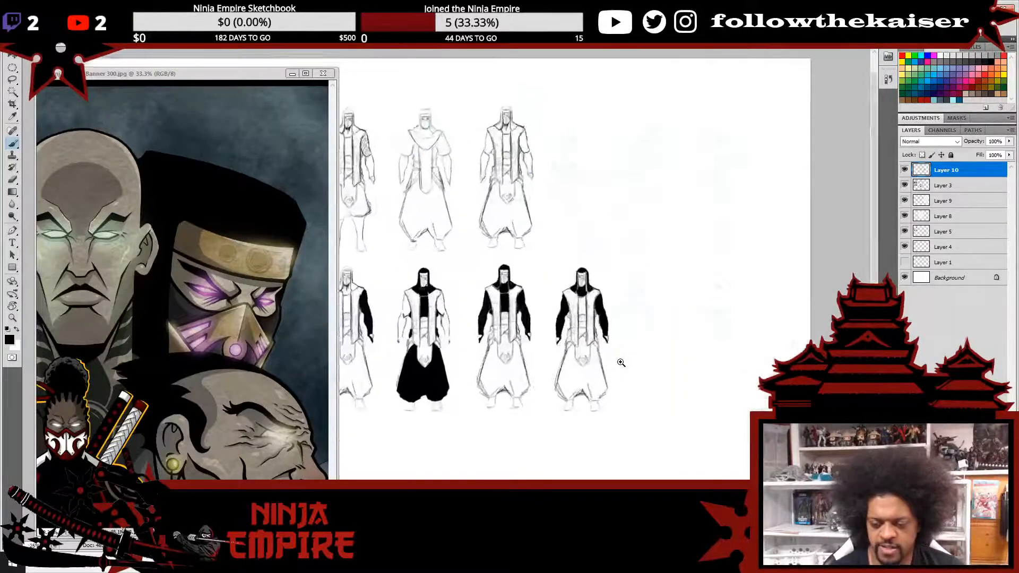
ctrl+click(619, 358)
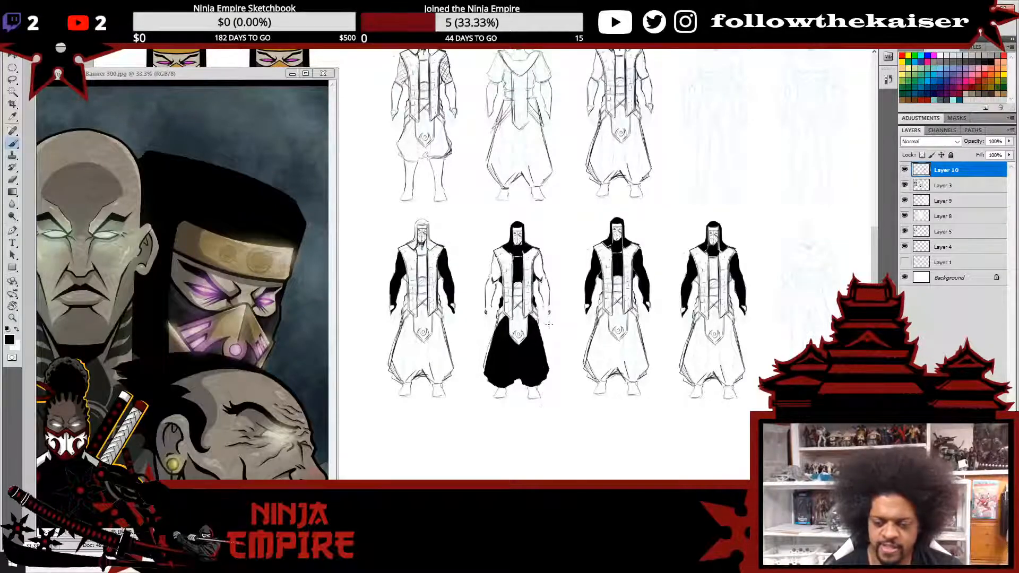
drag(605, 304, 596, 340)
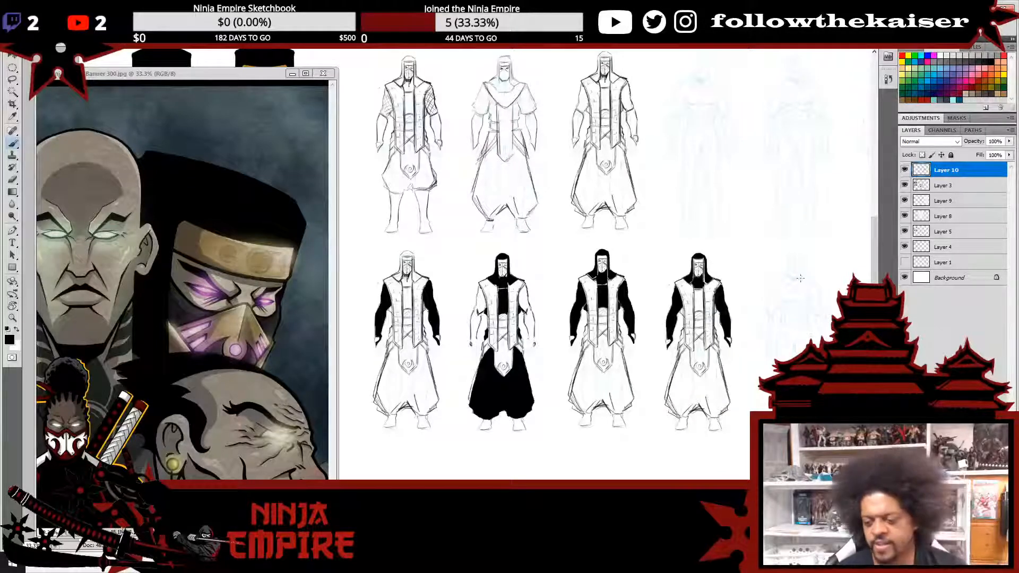
- Copy the second-row figure with black trousers from Layer 3 onto a new layer and place it as the row's fifth figure
key(l)
mouse_move(545, 363)
mouse_down()
mouse_move(549, 424)
mouse_move(501, 454)
mouse_move(463, 406)
mouse_move(450, 335)
mouse_move(477, 247)
mouse_move(530, 252)
mouse_move(546, 363)
mouse_up()
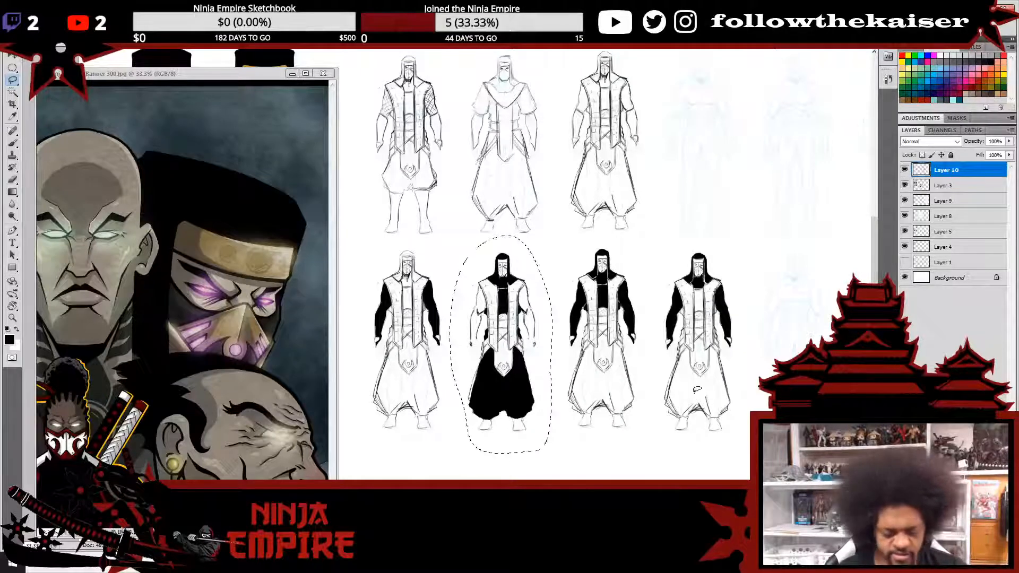
key(ctrl+c)
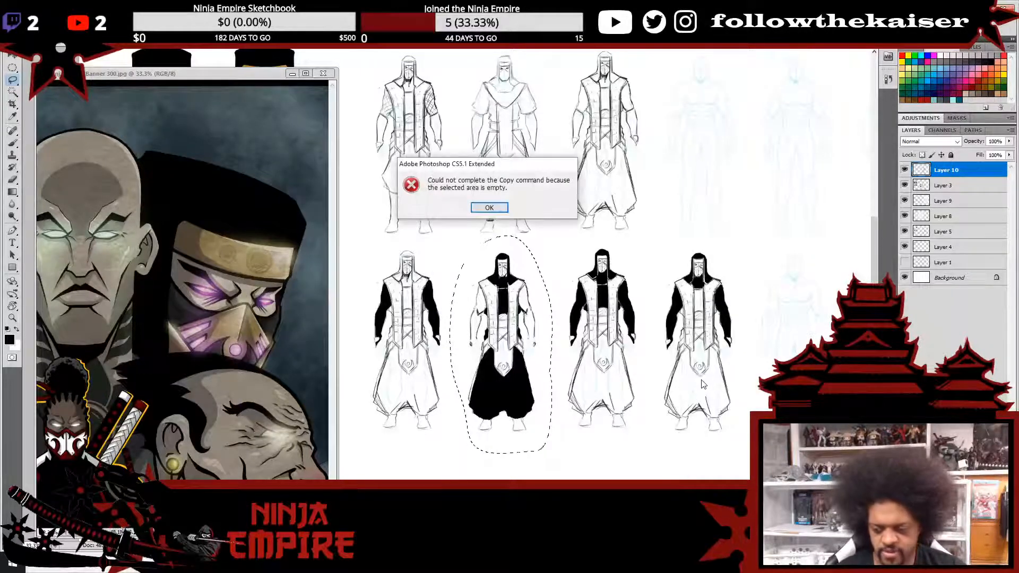
click(504, 208)
key(alt+bracketleft)
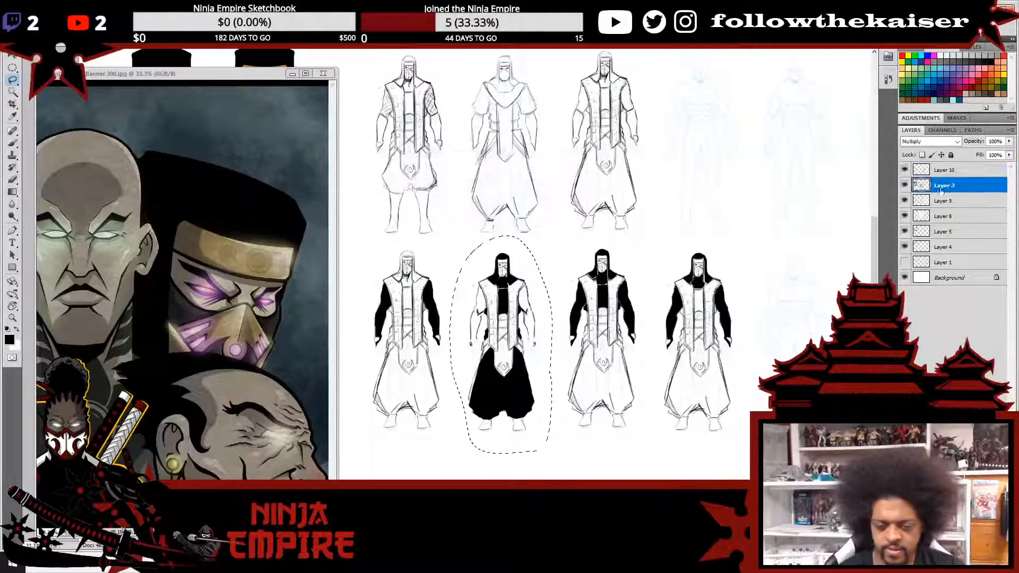
key(ctrl+c)
key(ctrl+v)
key(v)
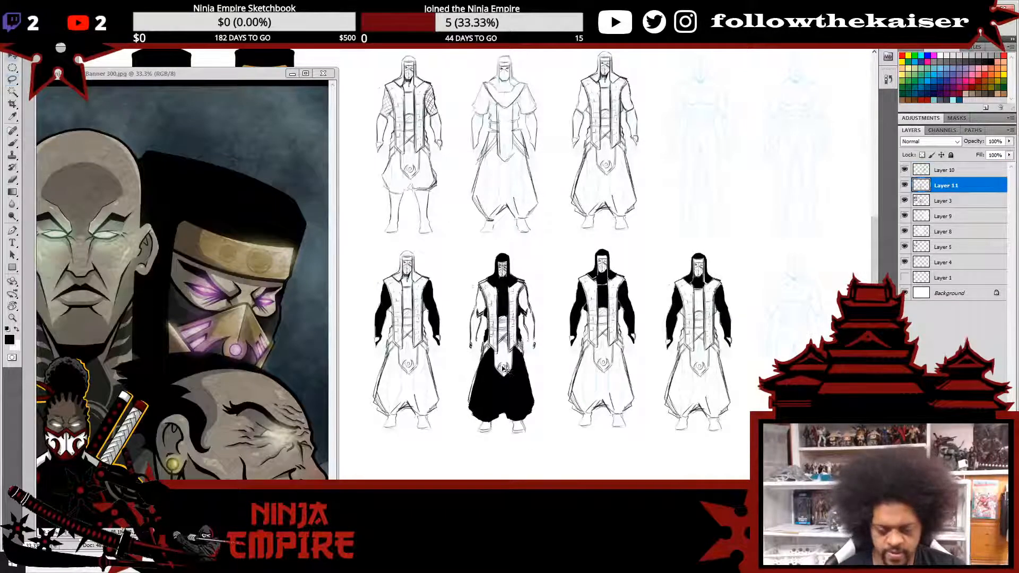
drag(504, 340, 698, 400)
- Paint the fifth figure's forearm on the viewer's left solid black, leaving white bands below the elbow and at the wrist
scroll(800, 347, up, 2)
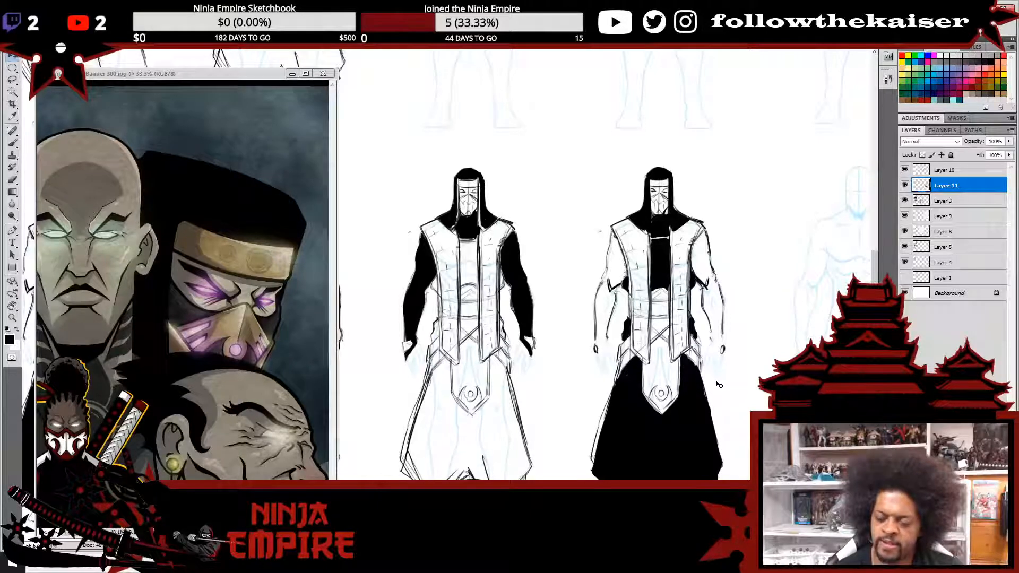
key(b)
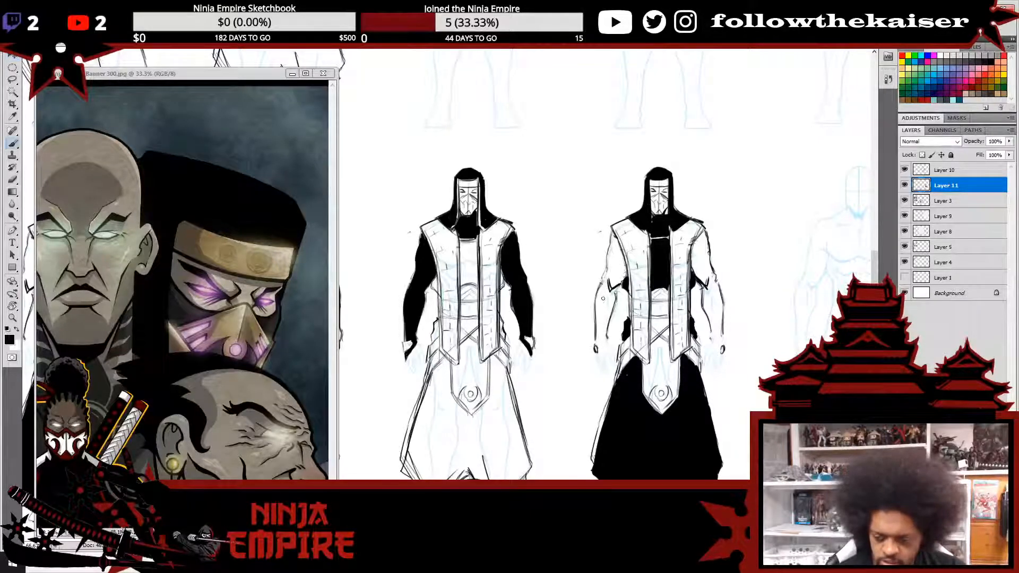
mouse_move(597, 296)
mouse_down()
mouse_move(619, 307)
mouse_move(605, 336)
mouse_move(609, 308)
mouse_up()
mouse_move(597, 301)
mouse_down()
mouse_move(597, 329)
mouse_move(611, 331)
mouse_move(606, 308)
mouse_move(603, 332)
mouse_up()
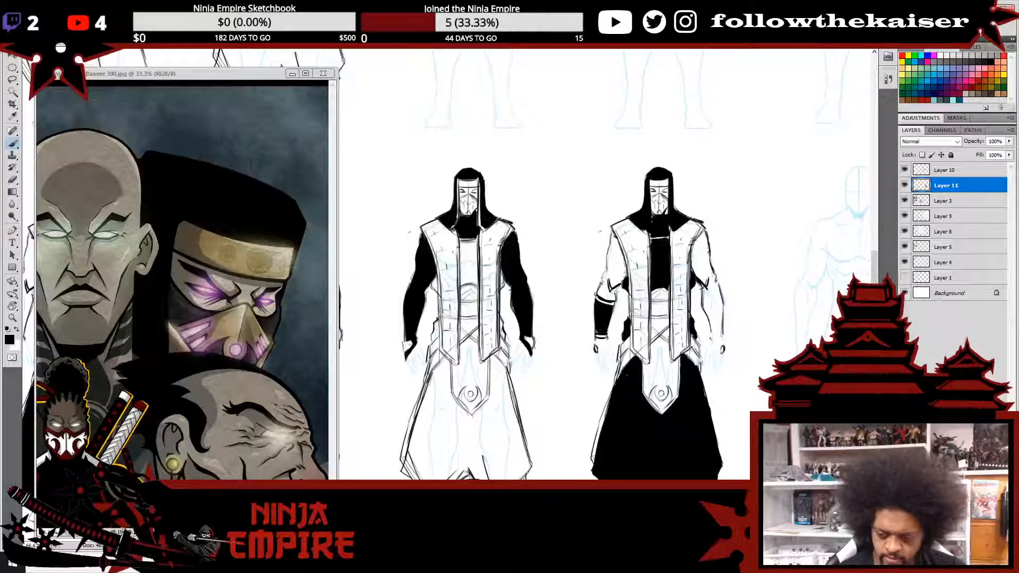
- Paint the fifth figure's forearm on the viewer's right solid black, leaving white bands below the elbow and at the wrist
drag(595, 295, 595, 339)
mouse_move(724, 306)
mouse_down()
mouse_move(657, 315)
mouse_move(652, 301)
mouse_up()
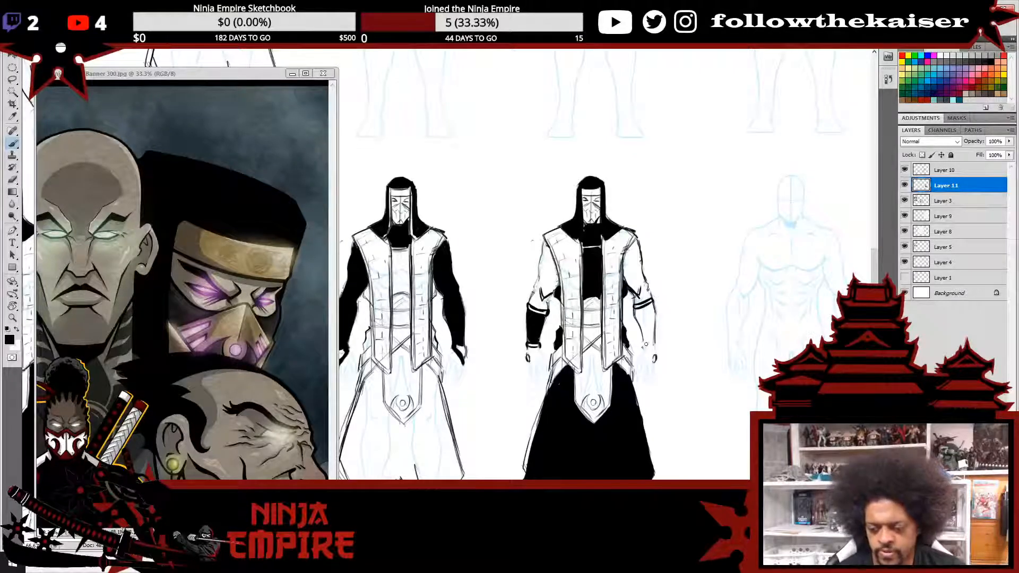
mouse_move(634, 310)
mouse_down()
mouse_move(645, 339)
mouse_move(651, 318)
mouse_move(640, 313)
mouse_move(651, 307)
mouse_move(653, 318)
mouse_up()
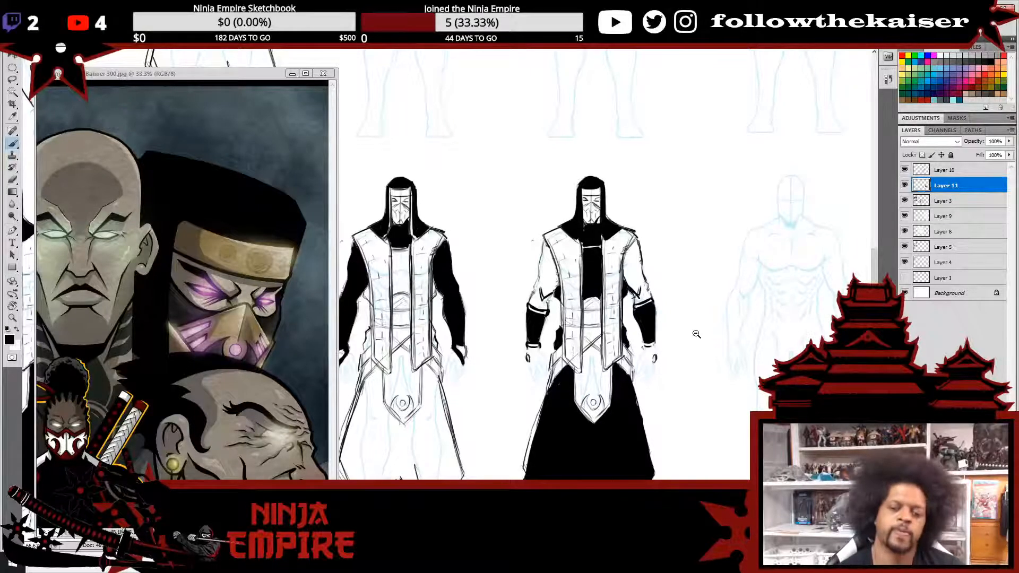
- Lasso the second row's fourth figure with the black arms and try to copy it from Layer 11
key(ctrl+minus)
key(ctrl+minus)
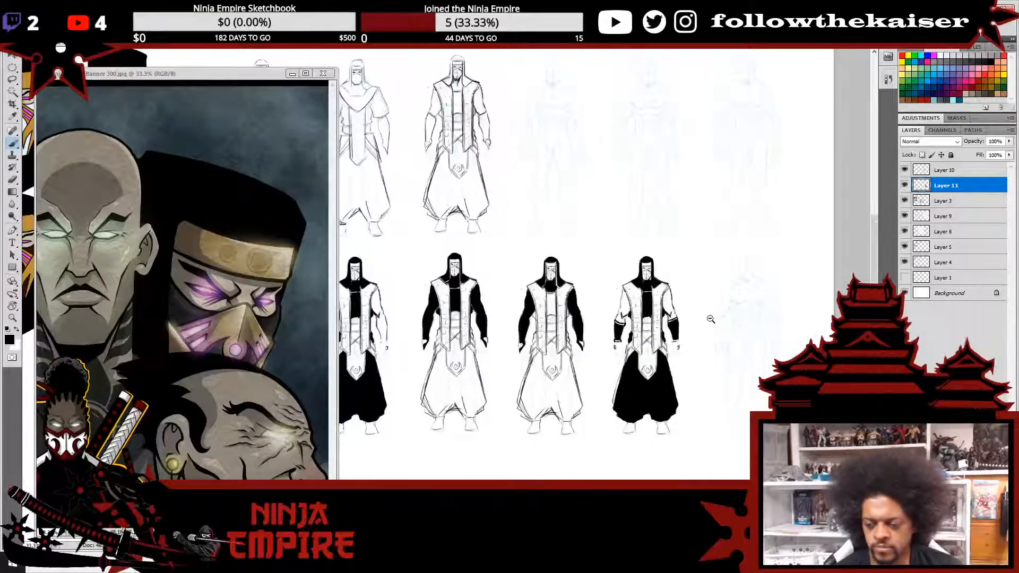
key(ctrl+minus)
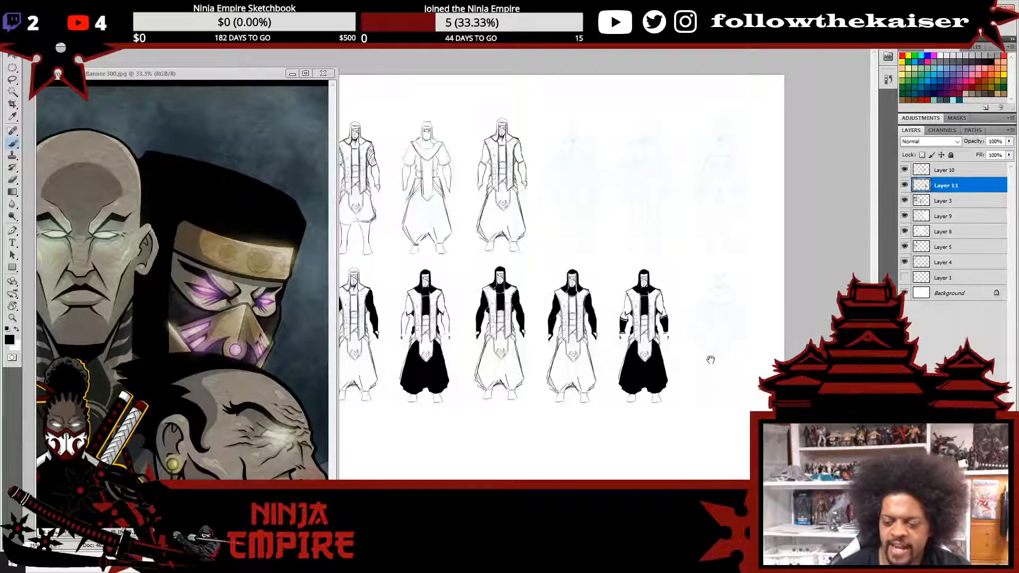
ctrl+click(589, 387)
drag(515, 390, 655, 392)
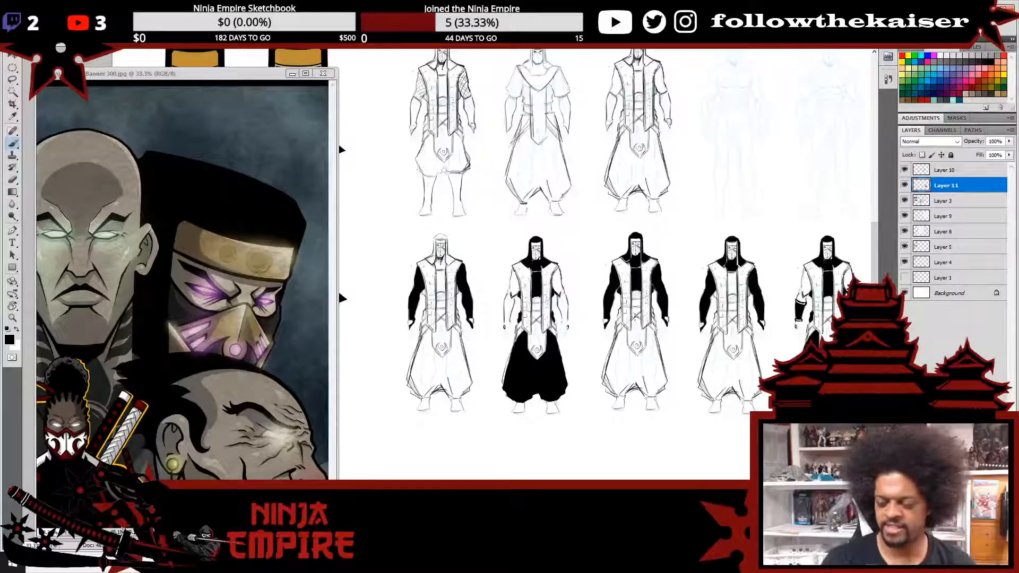
mouse_move(735, 406)
mouse_down()
mouse_move(637, 444)
mouse_move(649, 419)
mouse_up()
key(l)
mouse_move(687, 313)
mouse_down()
mouse_move(615, 440)
mouse_move(629, 217)
mouse_move(684, 396)
mouse_up()
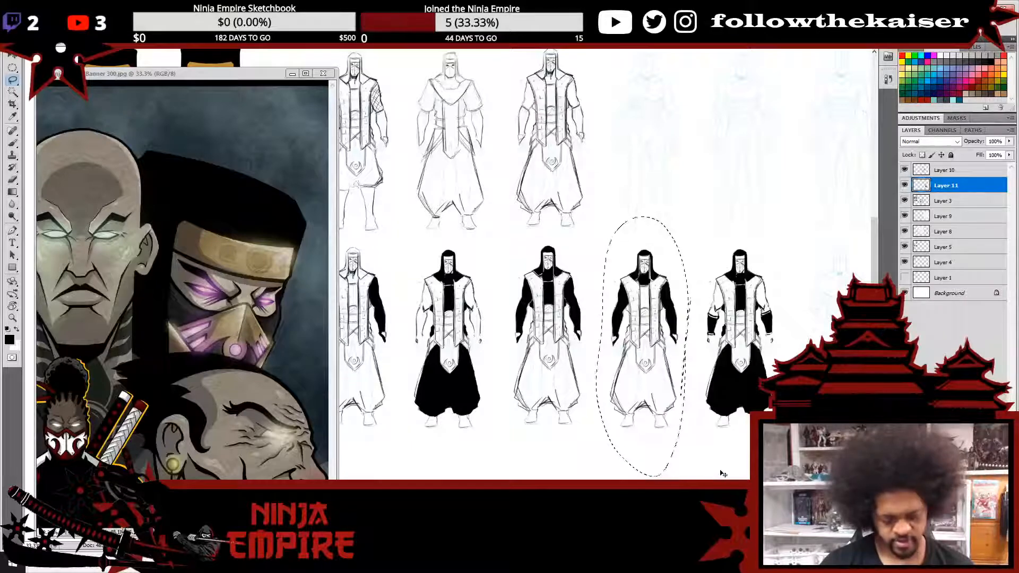
key(ctrl+c)
click(489, 208)
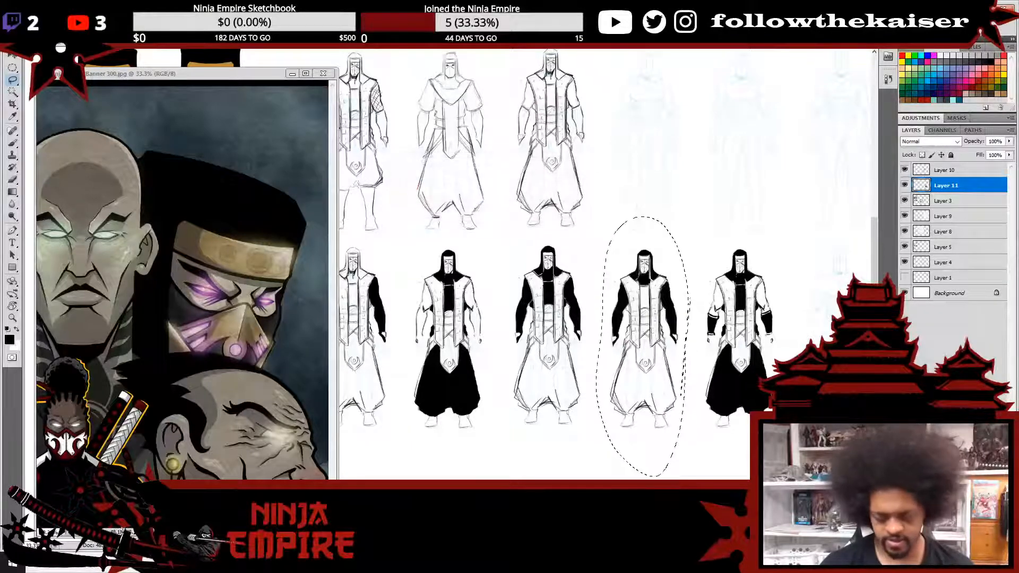
- Merge Layer 11 and Layer 10 into Layer 3 so the finished figures share one layer
key(ctrl+e)
key(ctrl+c)
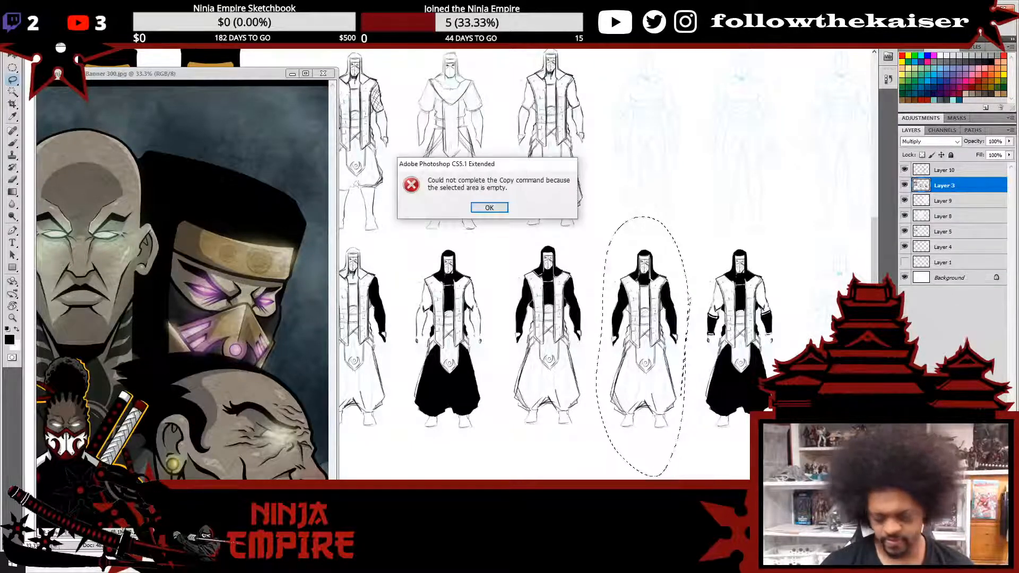
key(Return)
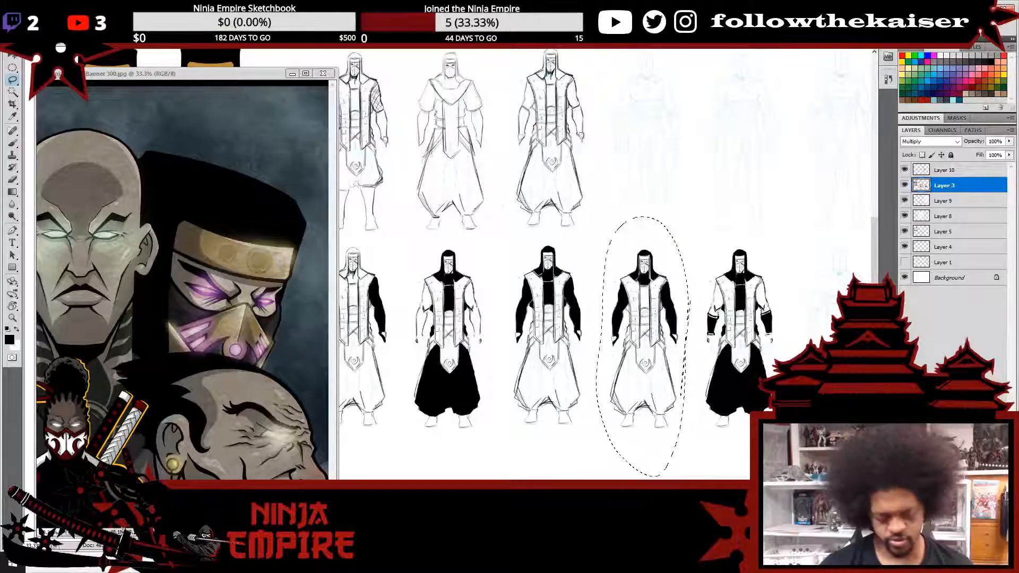
click(904, 170)
click(904, 170)
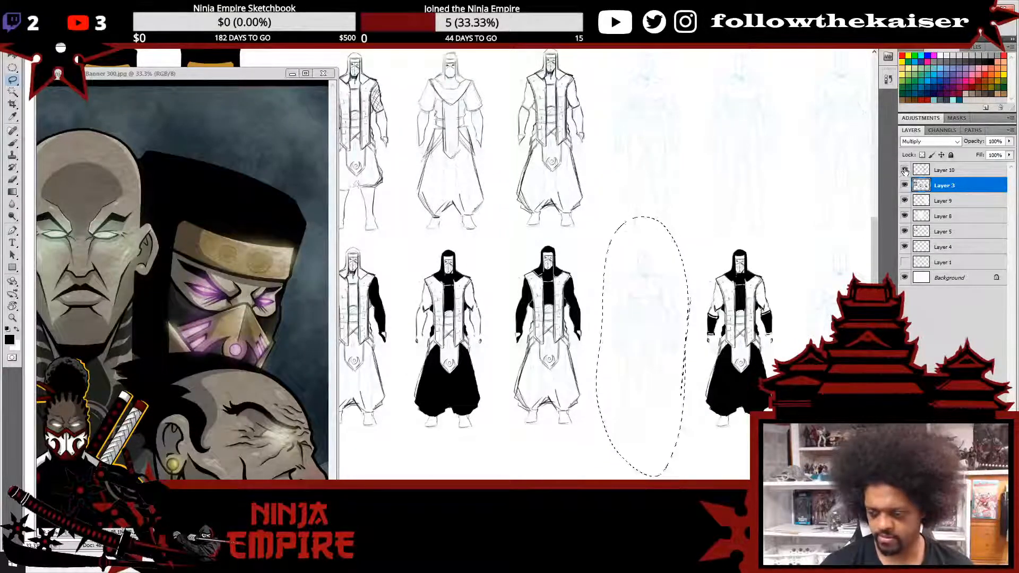
click(944, 170)
key(ctrl+e)
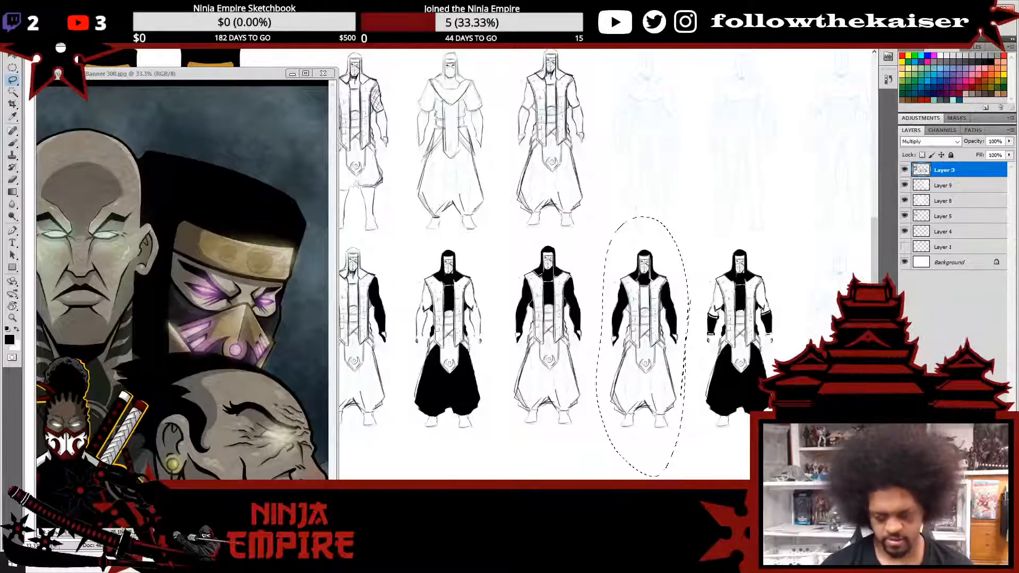
- Copy the selected black-armed figure onto a new layer and place it over the guide as the row's sixth figure
key(ctrl+c)
key(ctrl+v)
drag(781, 380, 627, 380)
key(v)
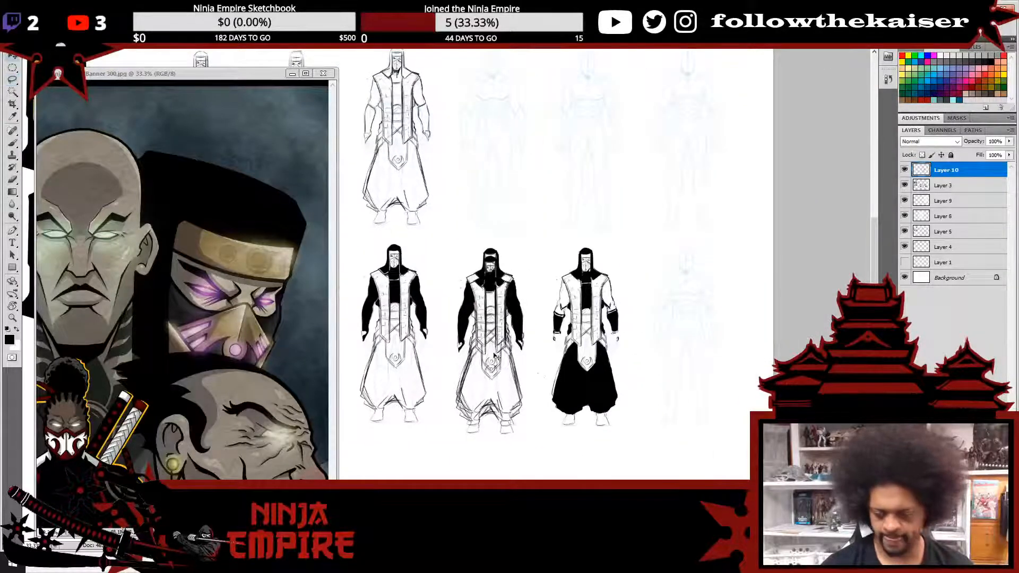
drag(491, 345, 686, 339)
ctrl+click(710, 364)
ctrl+click(710, 364)
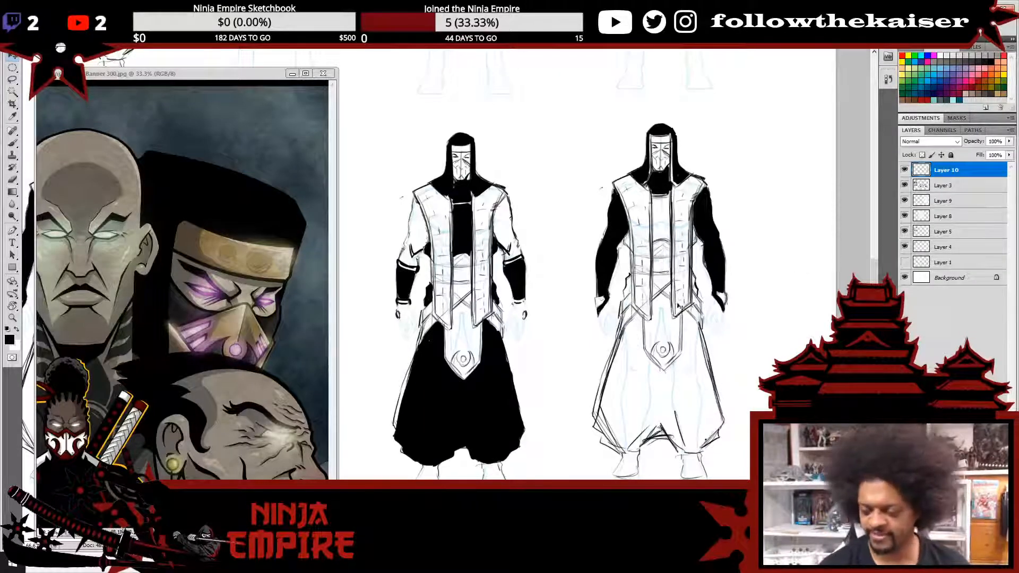
mouse_move(688, 382)
mouse_down()
mouse_move(691, 391)
mouse_move(688, 383)
mouse_up()
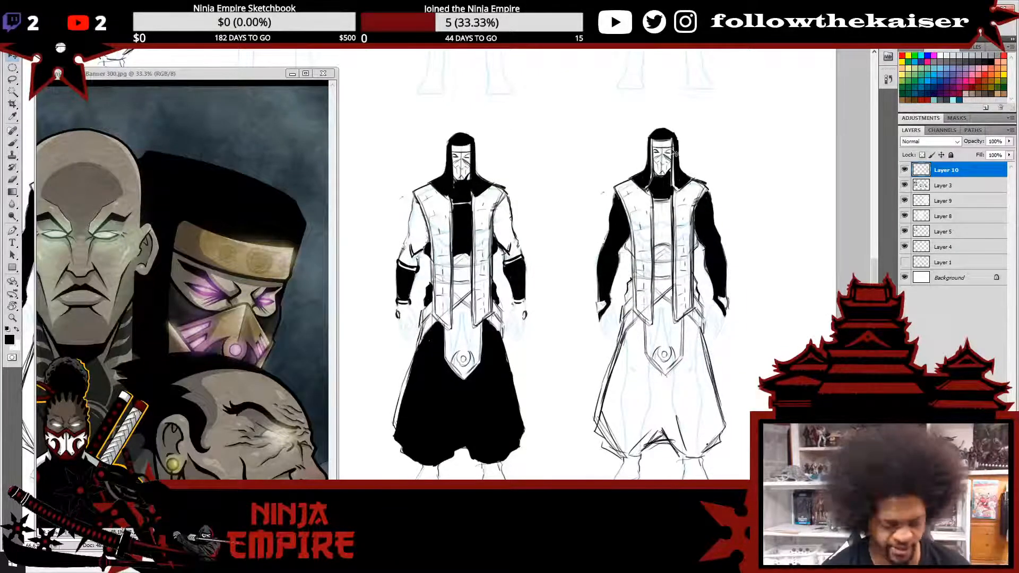
- Erase the black fill from the sixth figure's neck and upper chest, and paint a small black point under the mask
key(b)
scroll(659, 183, up, 3)
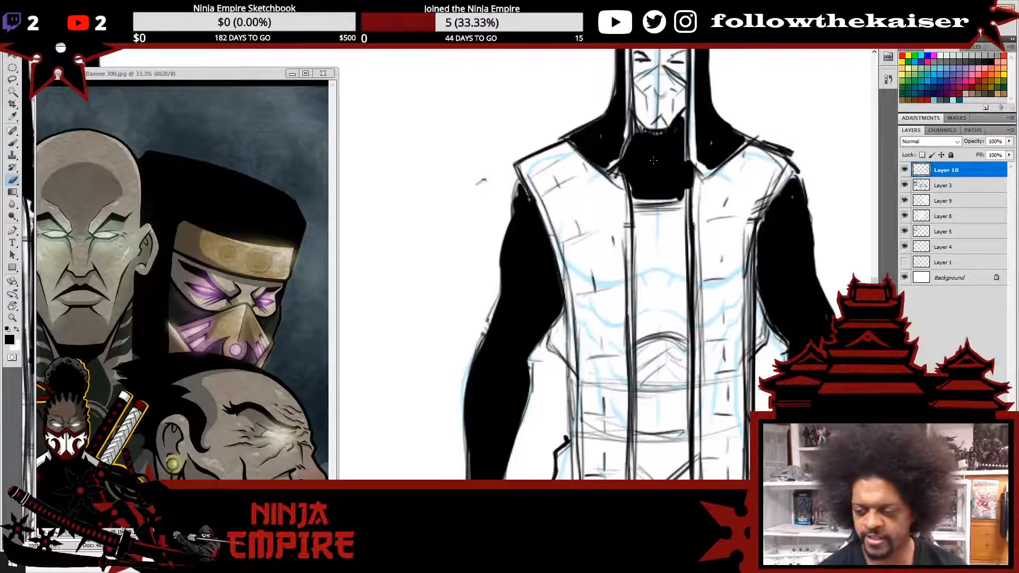
mouse_move(655, 160)
mouse_down()
mouse_move(631, 154)
mouse_move(637, 207)
mouse_move(650, 196)
mouse_move(655, 159)
mouse_move(681, 183)
mouse_move(671, 140)
mouse_move(639, 141)
mouse_move(680, 127)
mouse_move(639, 132)
mouse_up()
key(b)
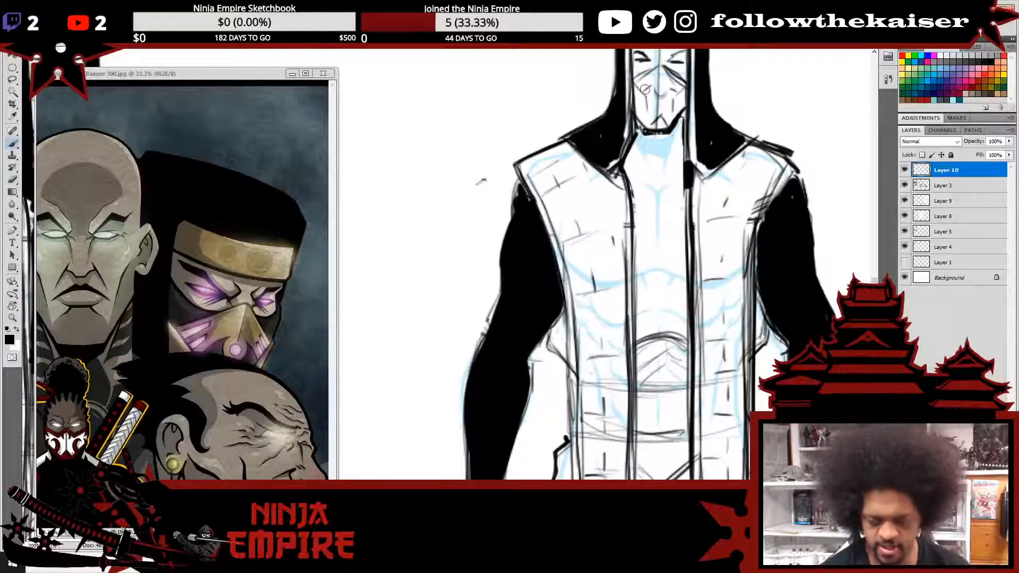
mouse_move(640, 126)
mouse_down()
mouse_move(655, 164)
mouse_move(652, 144)
mouse_move(661, 148)
mouse_move(677, 125)
mouse_move(666, 166)
mouse_up()
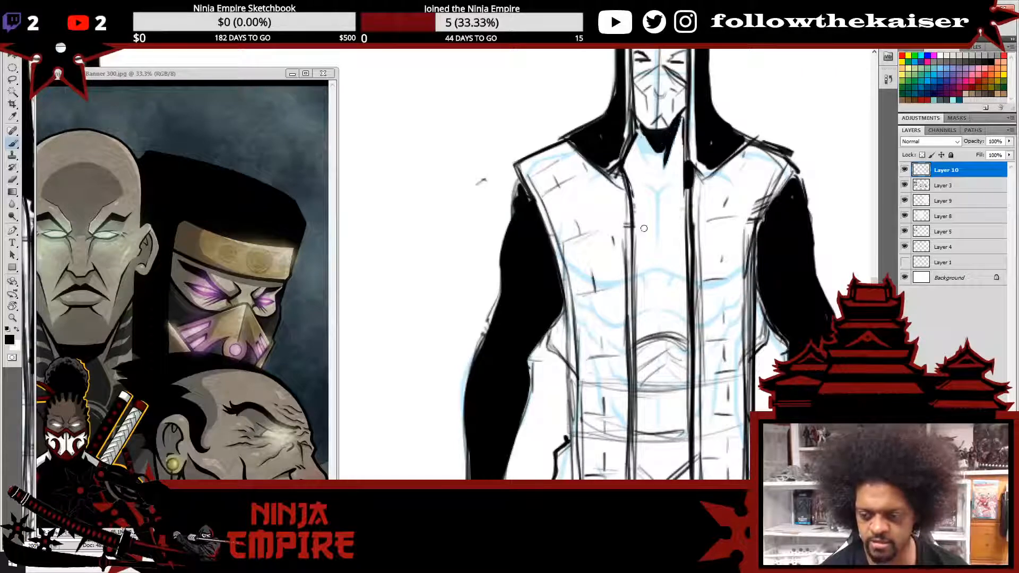
alt+click(657, 294)
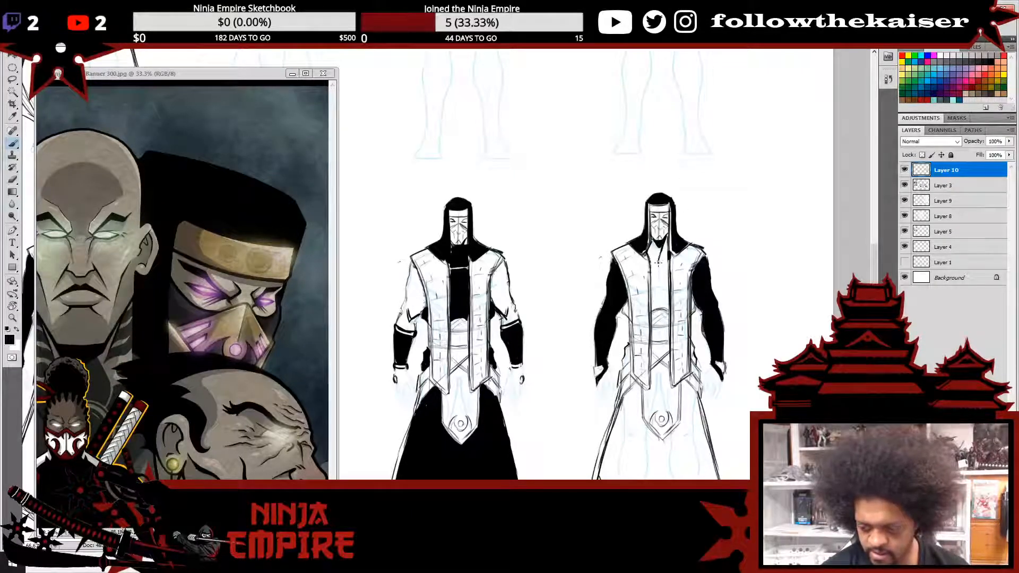
mouse_move(661, 254)
mouse_down()
mouse_move(657, 246)
mouse_move(658, 265)
mouse_up()
key(e)
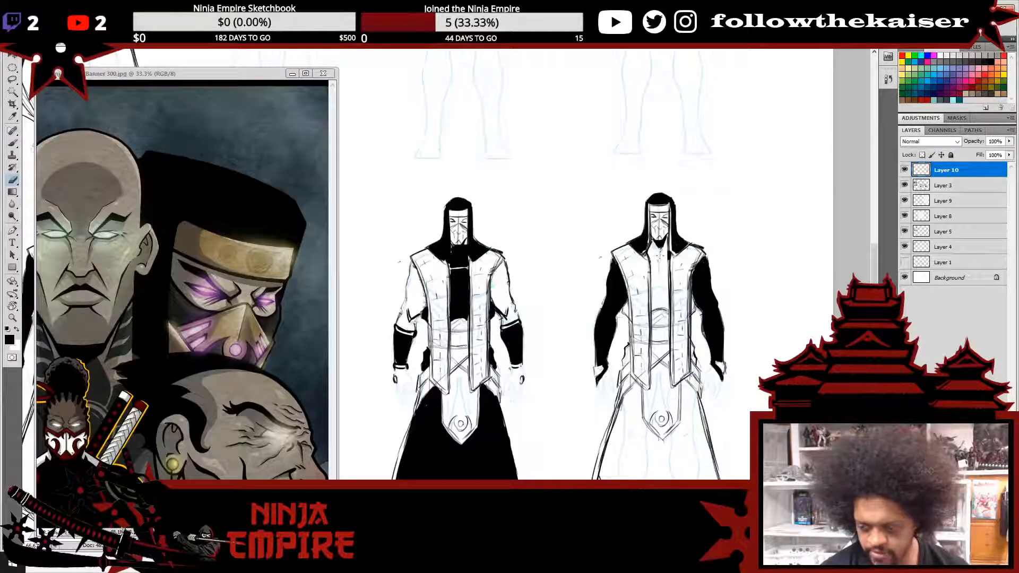
key(b)
drag(659, 248, 660, 309)
drag(659, 247, 660, 258)
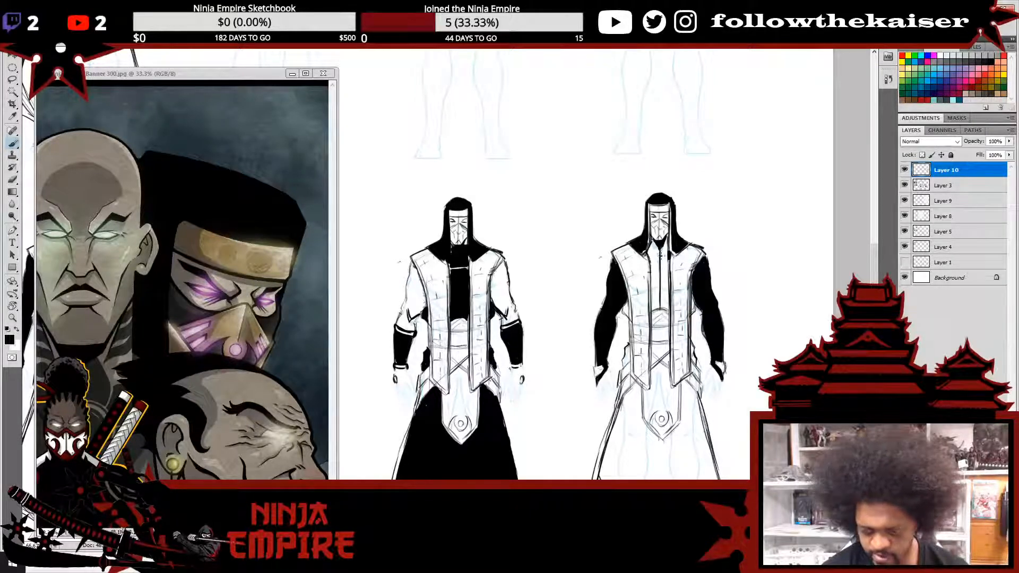
key(ctrl+alt+z)
key(ctrl+alt+z)
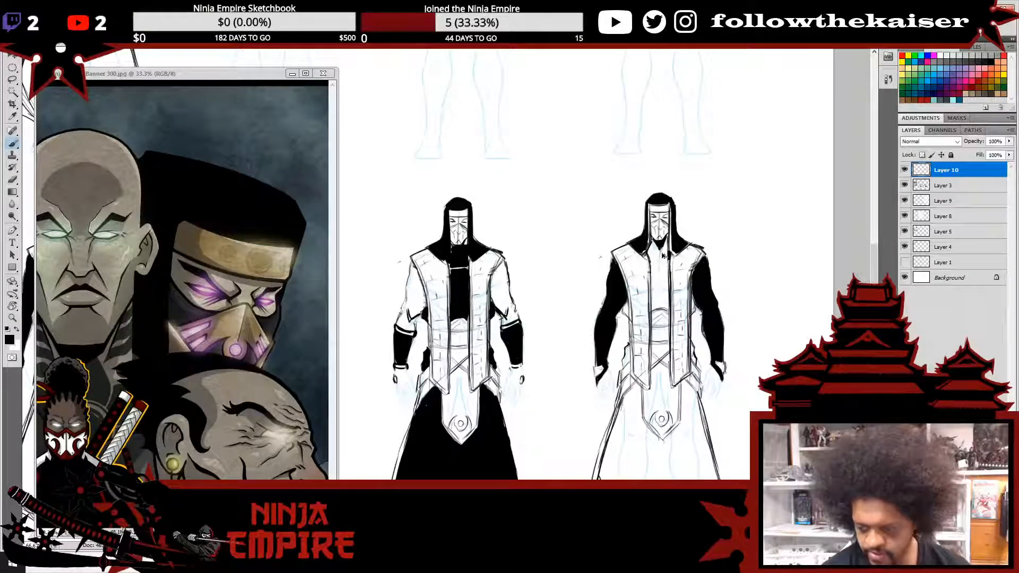
- Draw a narrow double seam down the middle of the sixth figure's chest and erase the black point under the mask
drag(660, 249, 660, 317)
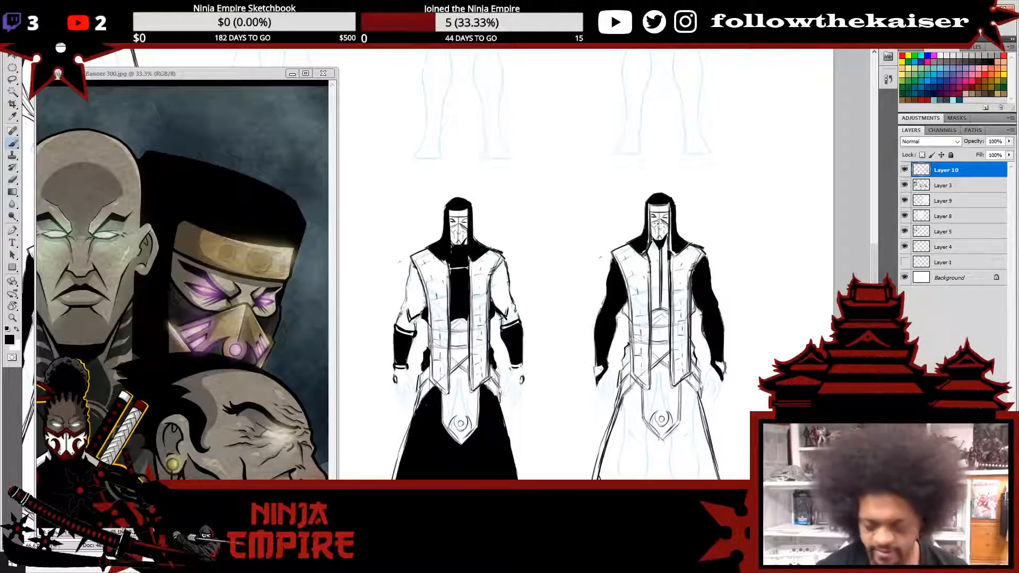
scroll(663, 246, up, 4)
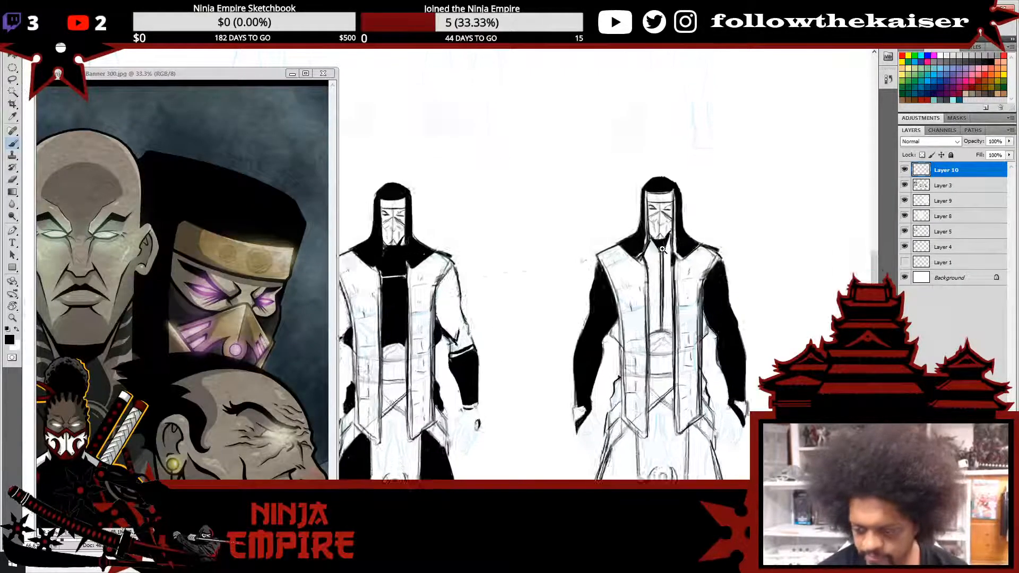
key(e)
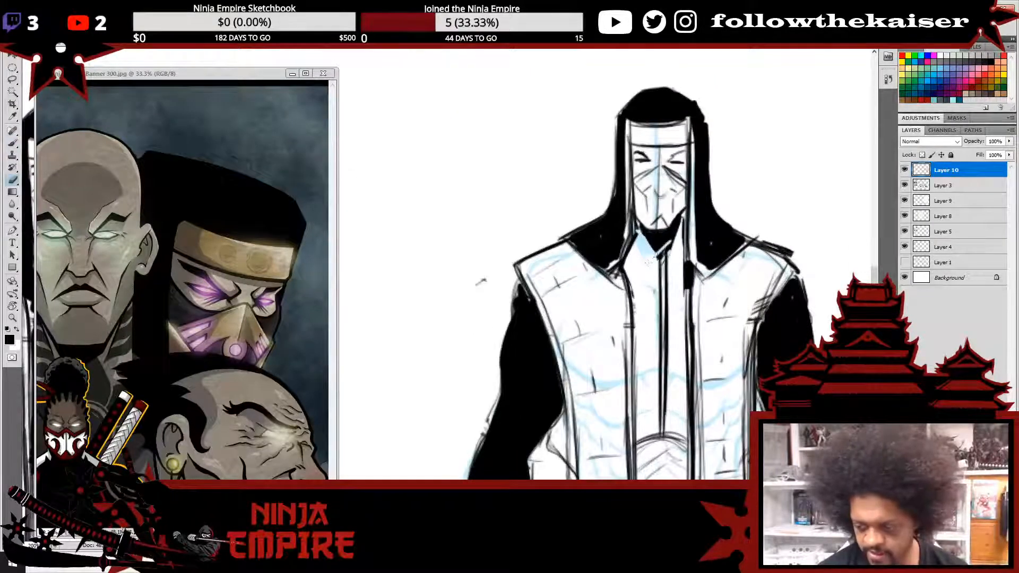
drag(650, 261, 670, 234)
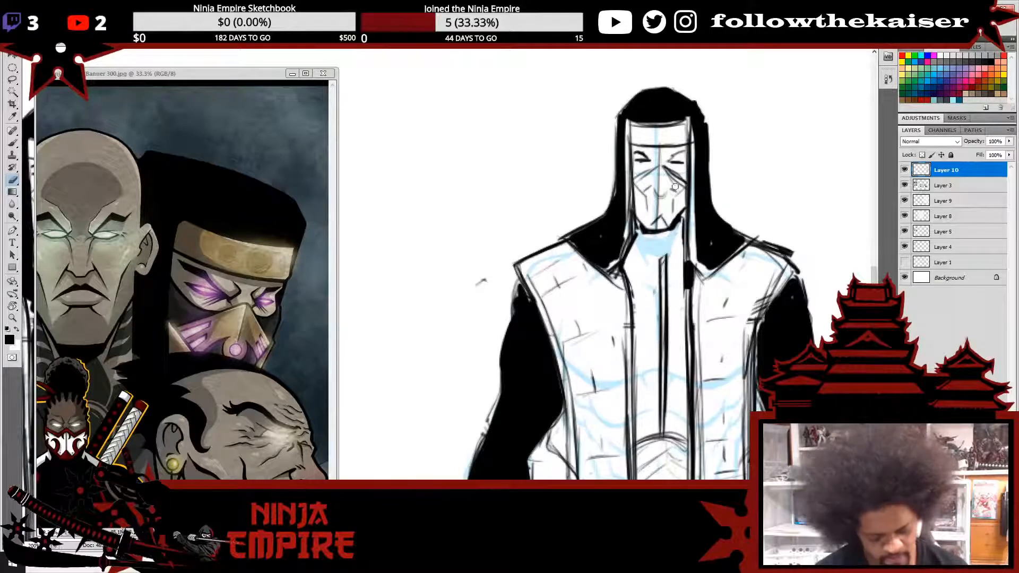
- Paint a high collar of thick black horizontal bands across the sixth figure's neck, between the hood's edges
key(b)
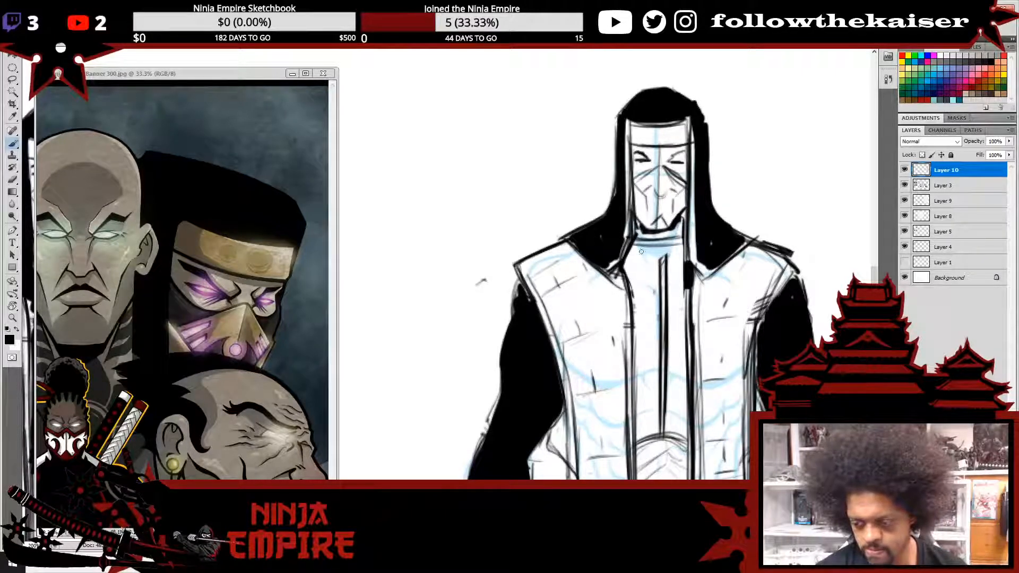
mouse_move(632, 251)
mouse_down()
mouse_move(690, 256)
mouse_move(671, 241)
mouse_up()
key(r)
mouse_move(587, 181)
mouse_down()
mouse_move(607, 244)
mouse_move(596, 349)
mouse_move(601, 242)
mouse_move(583, 302)
mouse_up()
mouse_move(687, 235)
mouse_down()
mouse_move(694, 300)
mouse_move(681, 317)
mouse_up()
key(b)
drag(548, 336, 582, 211)
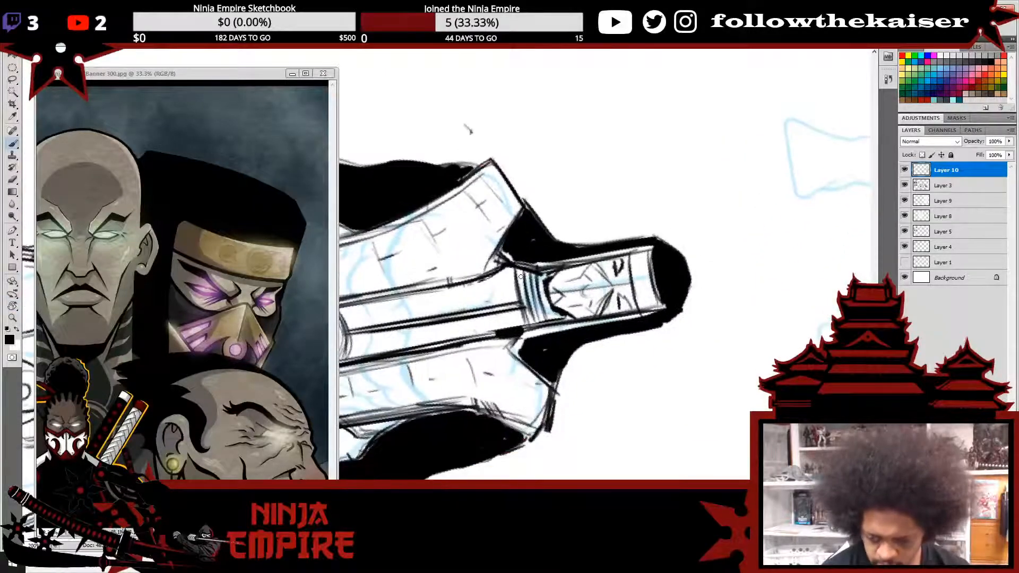
drag(520, 277, 529, 317)
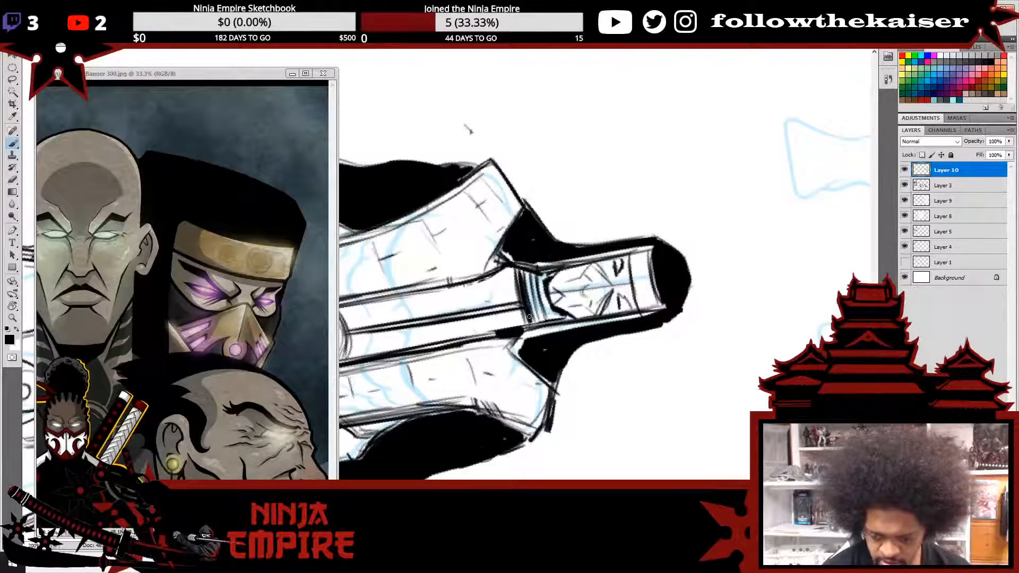
mouse_move(519, 280)
mouse_down()
mouse_move(525, 311)
mouse_move(544, 314)
mouse_up()
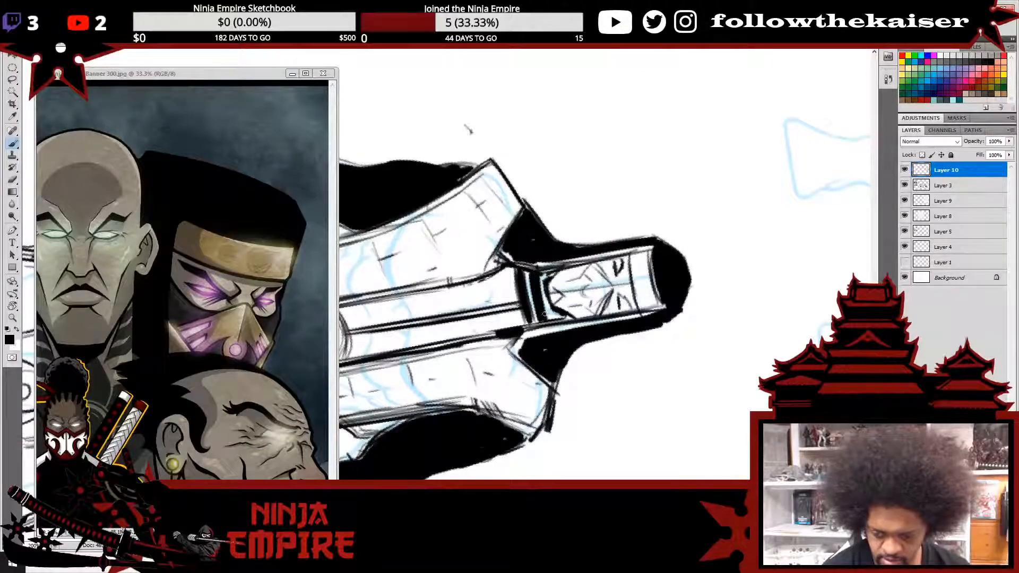
drag(519, 272, 527, 319)
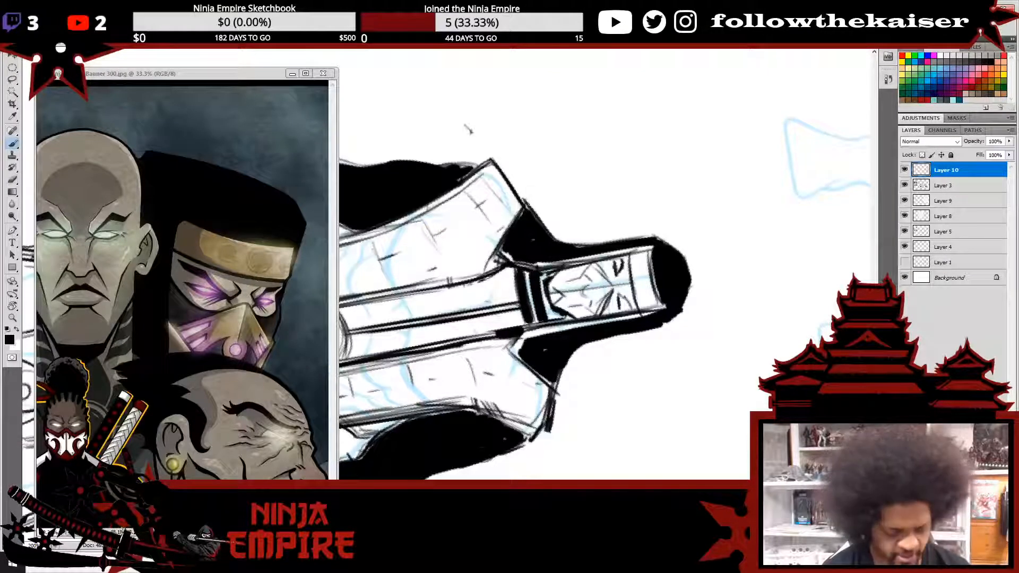
- Erase thin lines across the sixth figure's black collar to separate it into narrow stripes
key(e)
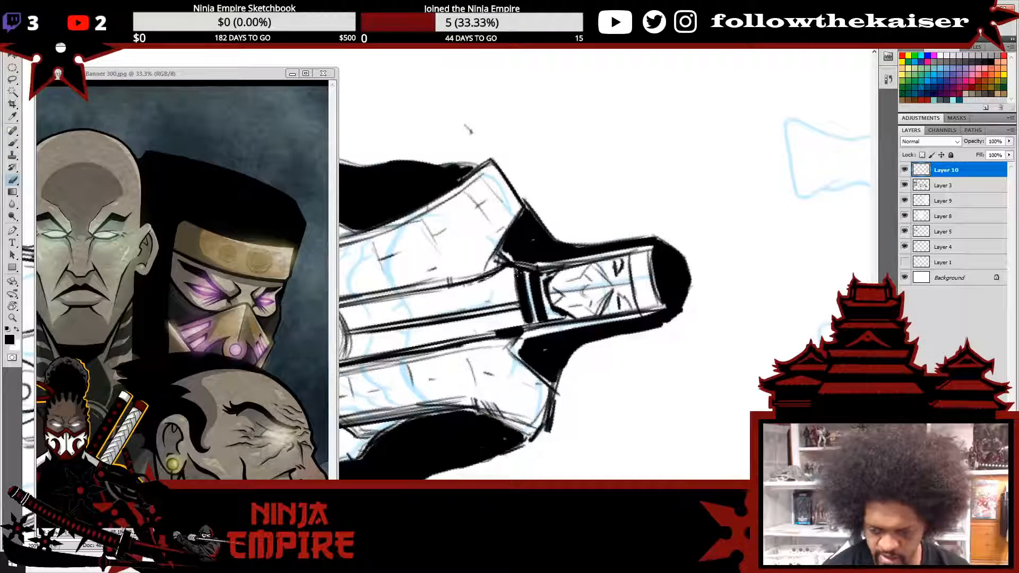
drag(519, 282, 527, 322)
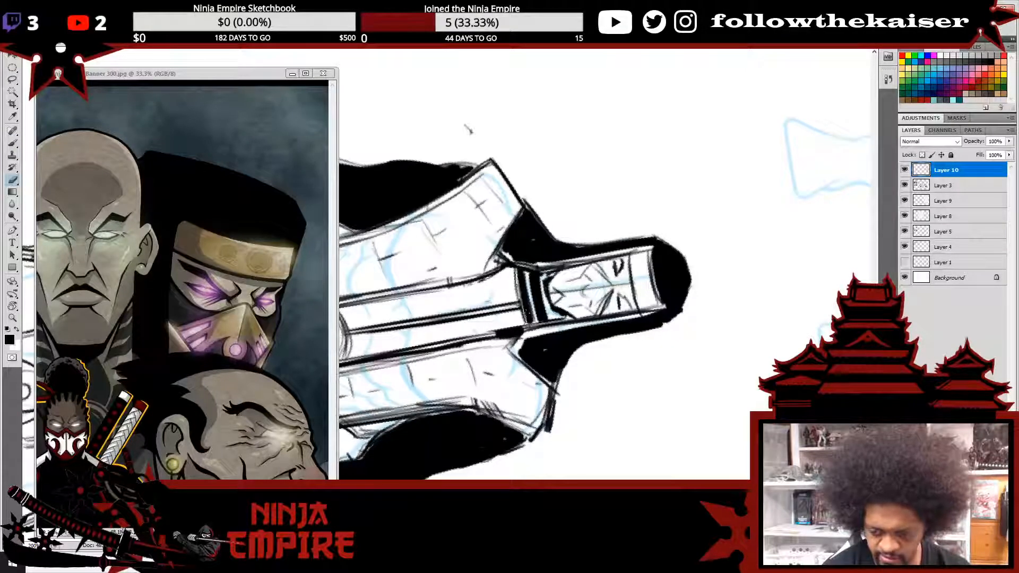
mouse_move(523, 282)
mouse_down()
mouse_move(524, 312)
mouse_move(536, 318)
mouse_up()
key(ctrl+z)
drag(537, 274, 541, 317)
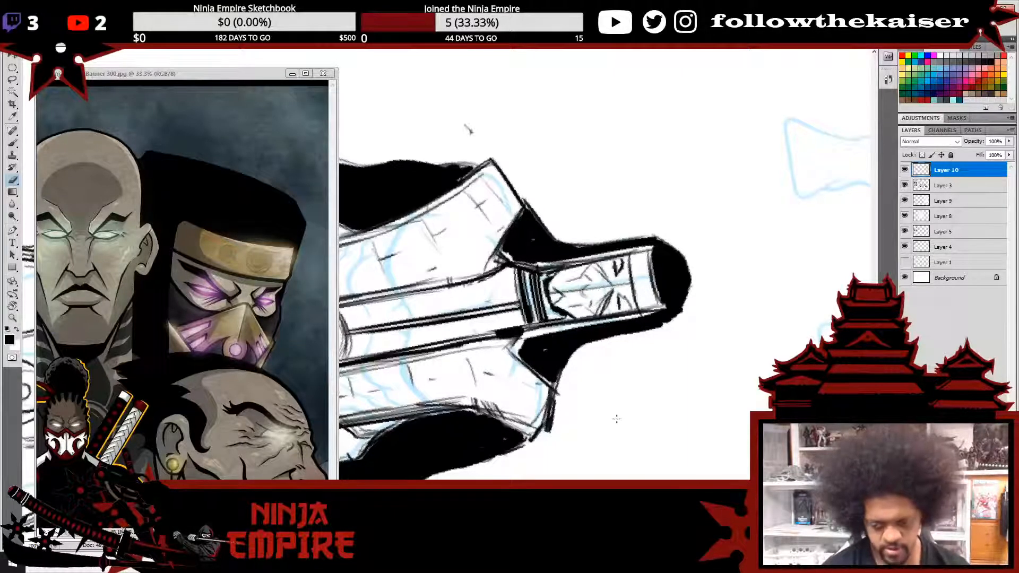
key(r)
drag(692, 222, 451, 101)
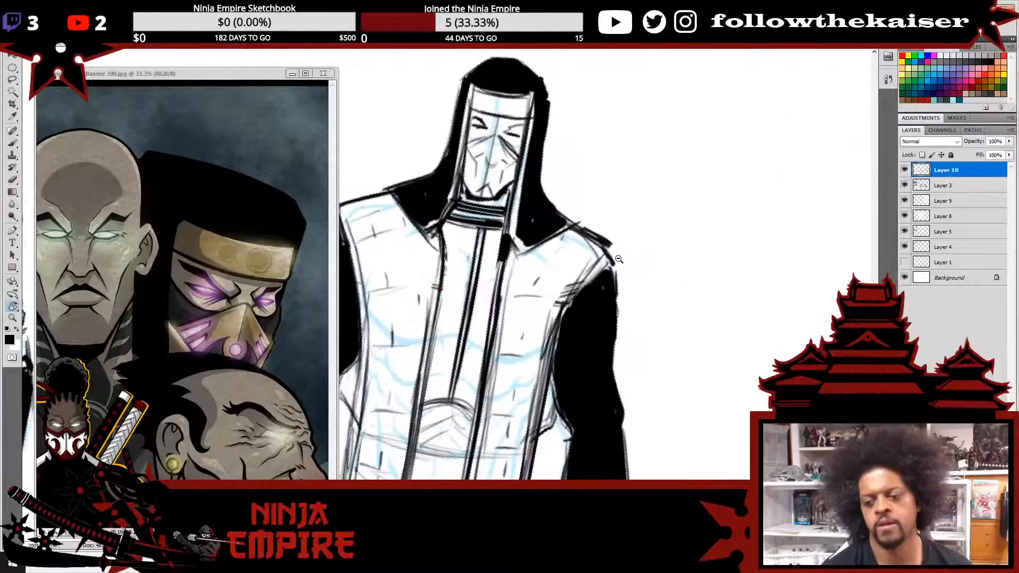
alt+click(632, 252)
alt+click(634, 251)
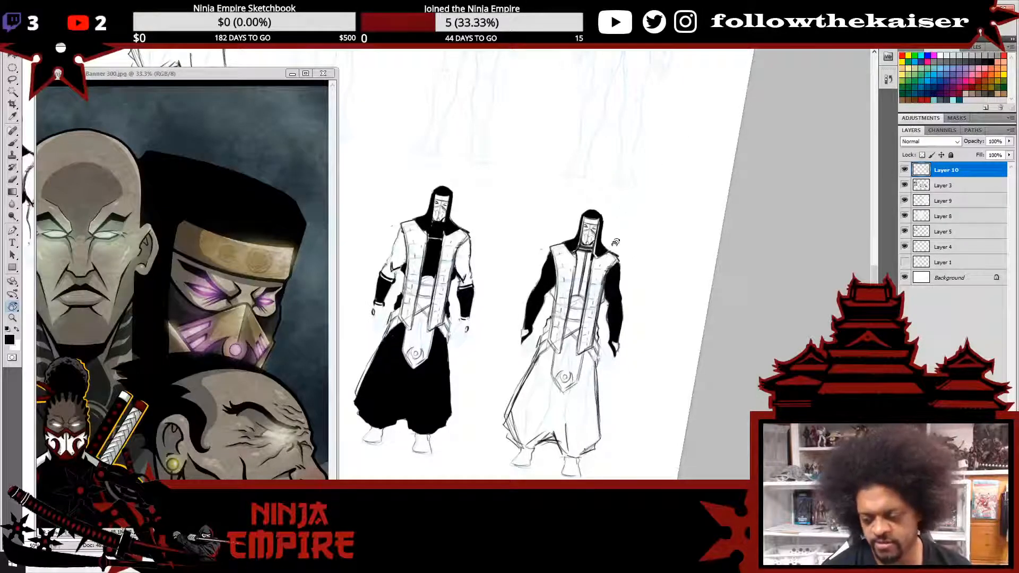
- Merge the shading in Layer 10 down into Layer 3
key(ctrl+minus)
key(ctrl+minus)
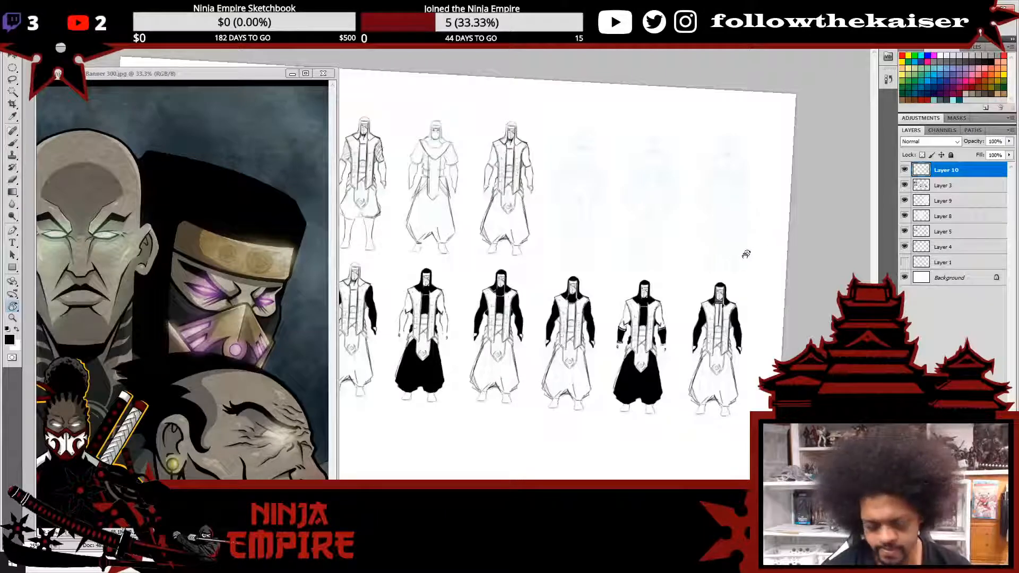
mouse_move(755, 246)
mouse_down()
mouse_move(769, 222)
mouse_move(773, 239)
mouse_up()
key(ctrl+minus)
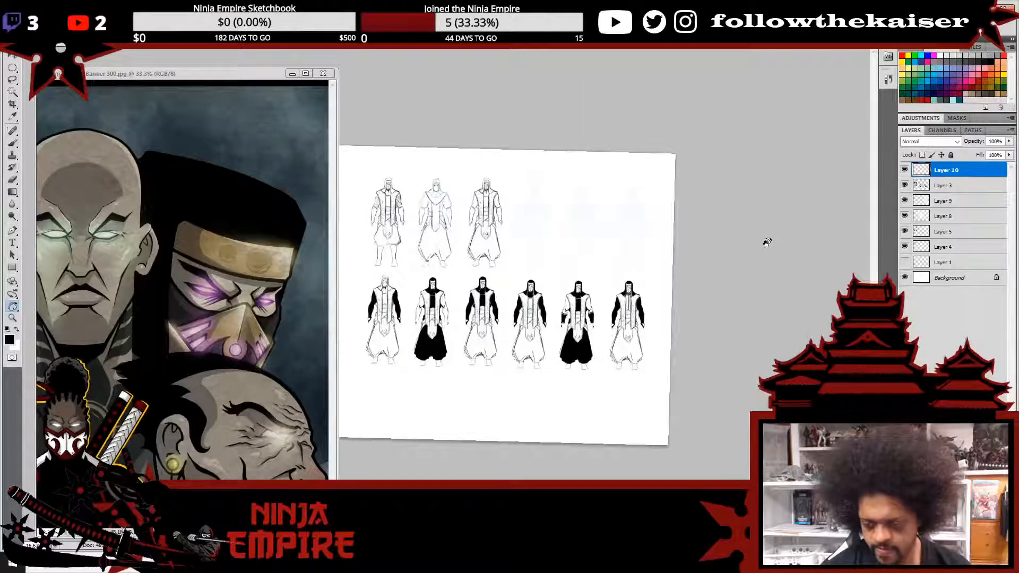
key(ctrl+plus)
key(ctrl+plus)
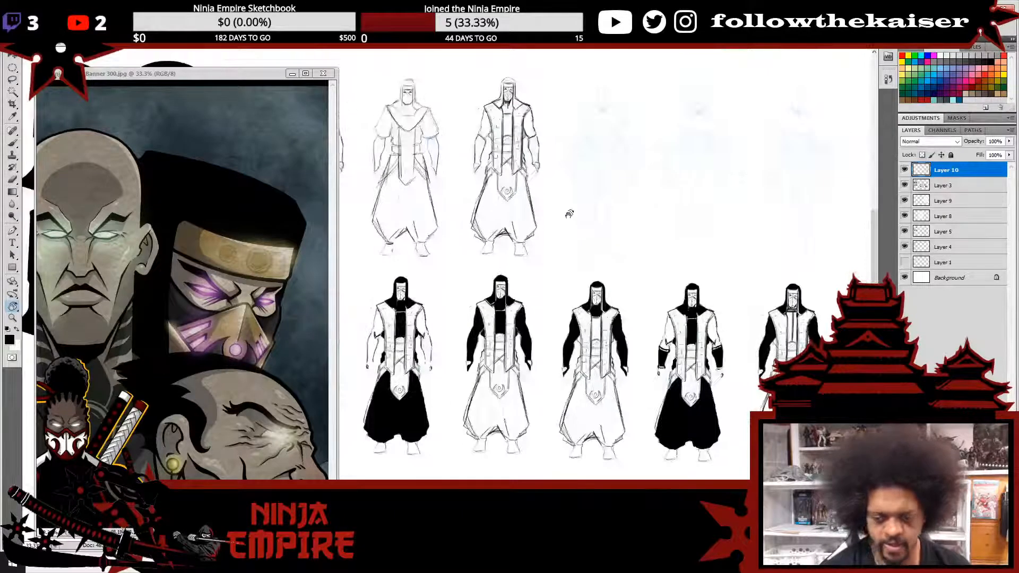
mouse_move(653, 178)
mouse_down()
mouse_move(609, 246)
mouse_move(572, 272)
mouse_up()
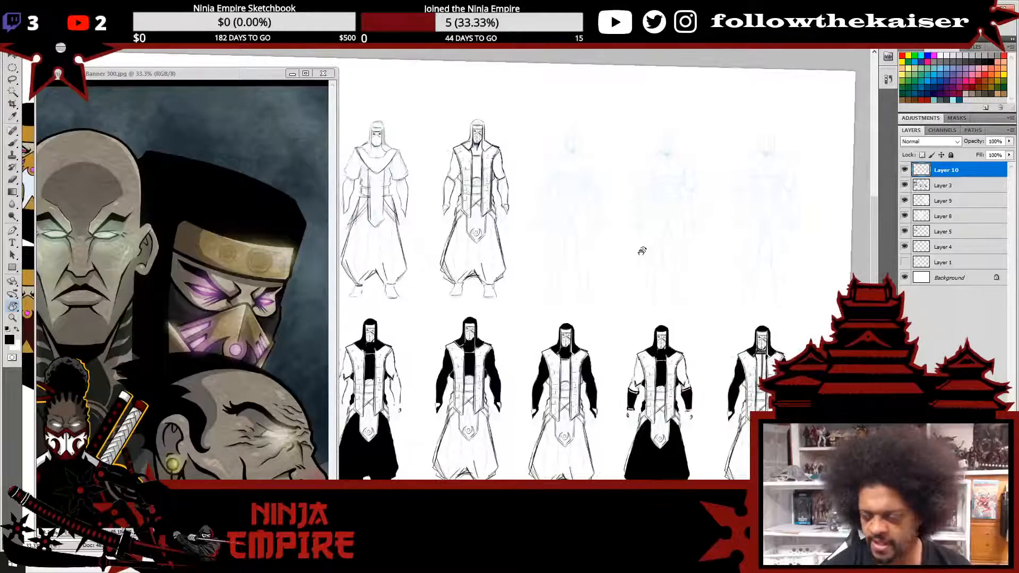
key(ctrl+e)
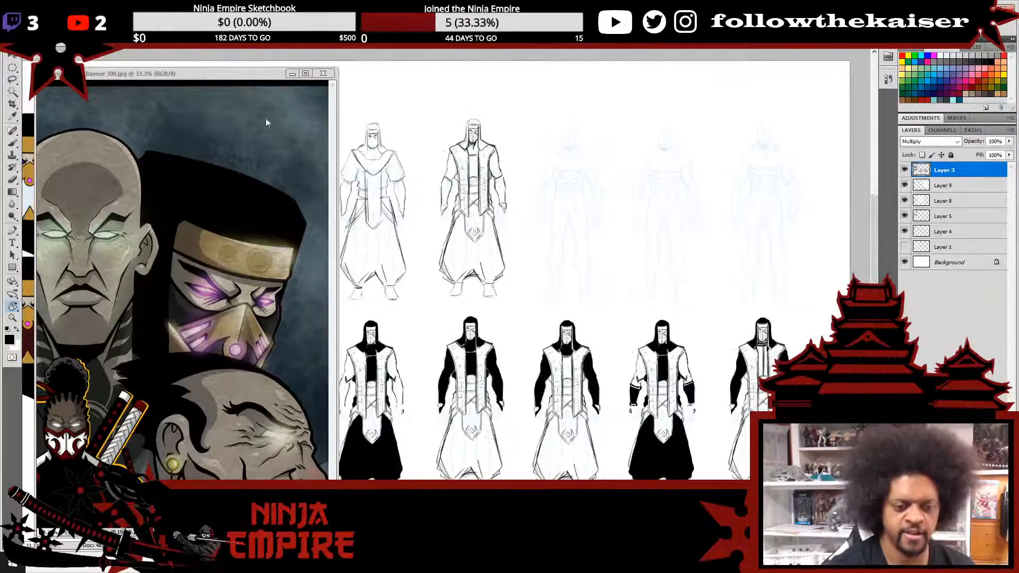
- Copy the upper row's third figure's hooded head and collar to a new layer and place it over the fourth blue anatomy guide
ctrl+click(658, 275)
drag(644, 263, 650, 368)
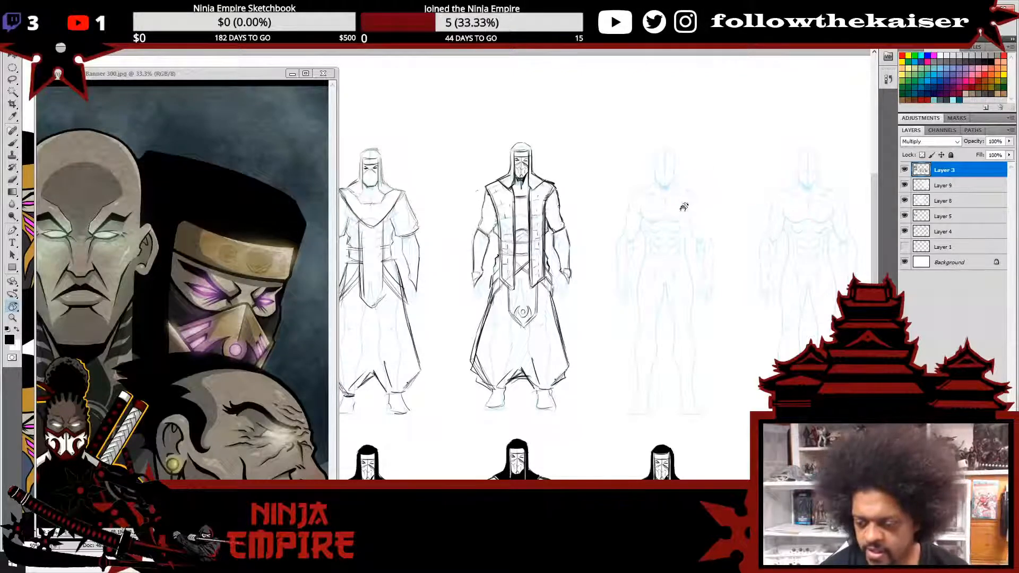
scroll(682, 200, up, 4)
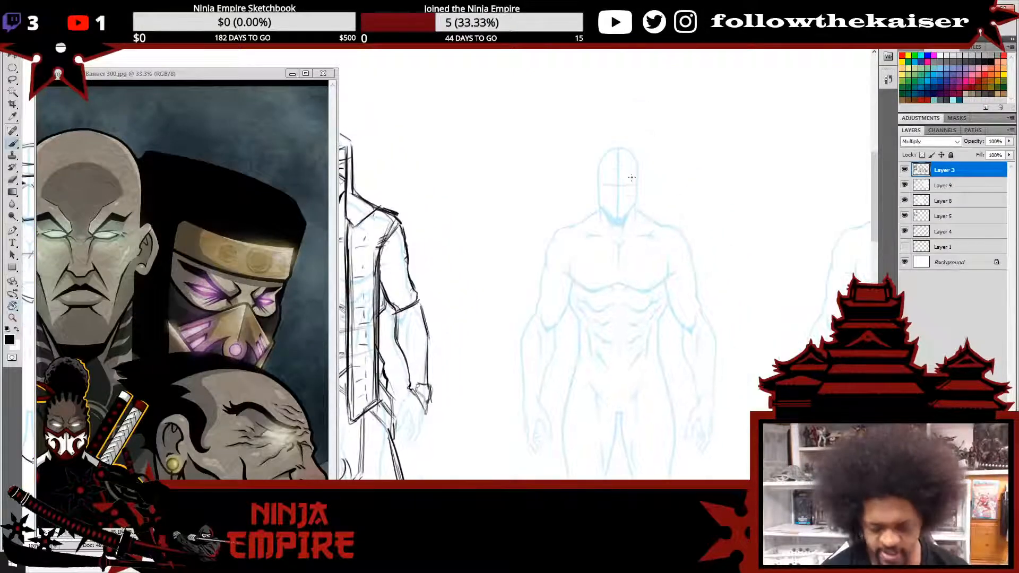
drag(557, 229, 661, 223)
key(l)
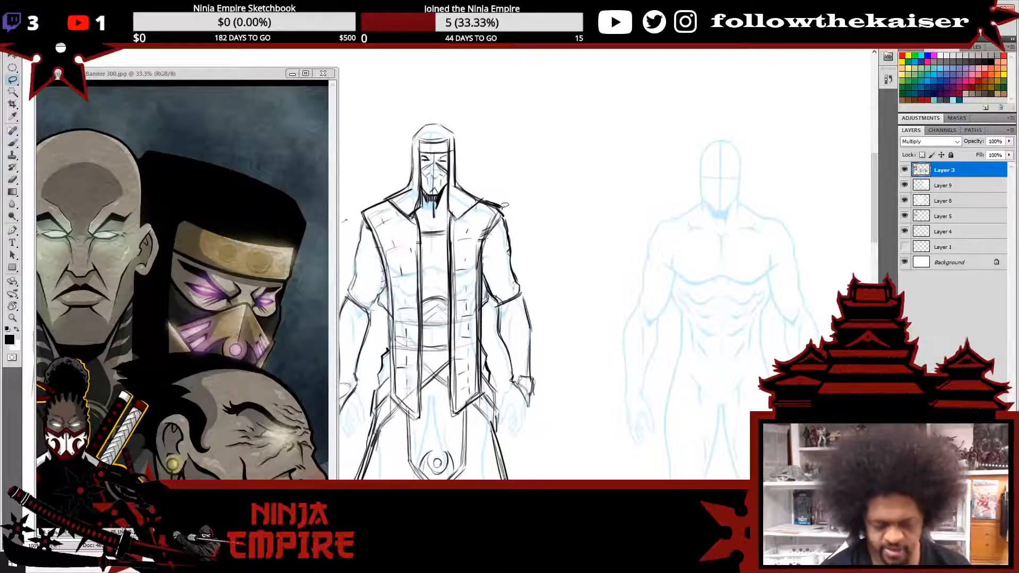
mouse_move(492, 187)
mouse_down()
mouse_move(420, 229)
mouse_move(475, 109)
mouse_move(449, 234)
mouse_move(395, 236)
mouse_up()
key(ctrl+j)
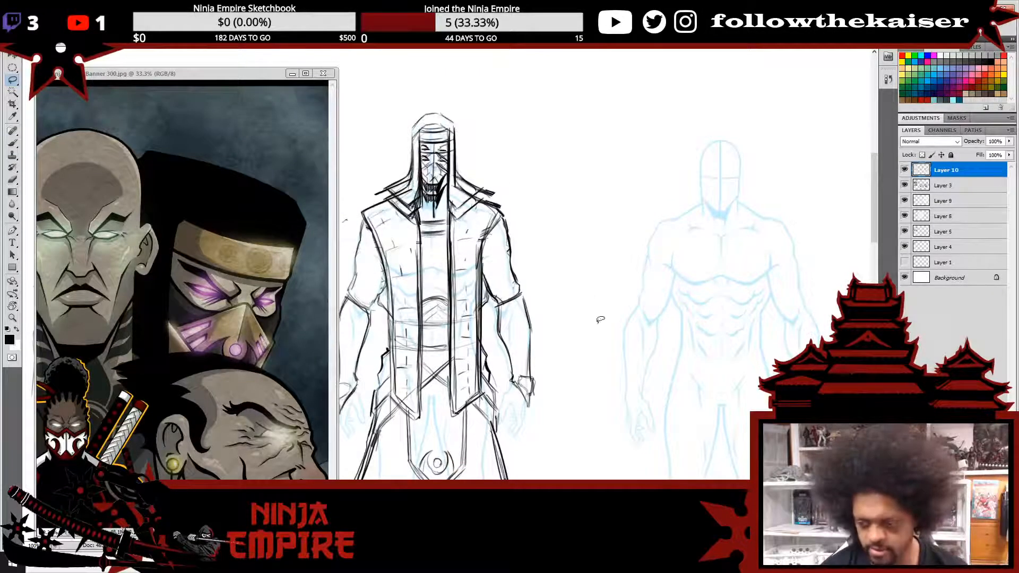
drag(452, 213, 733, 227)
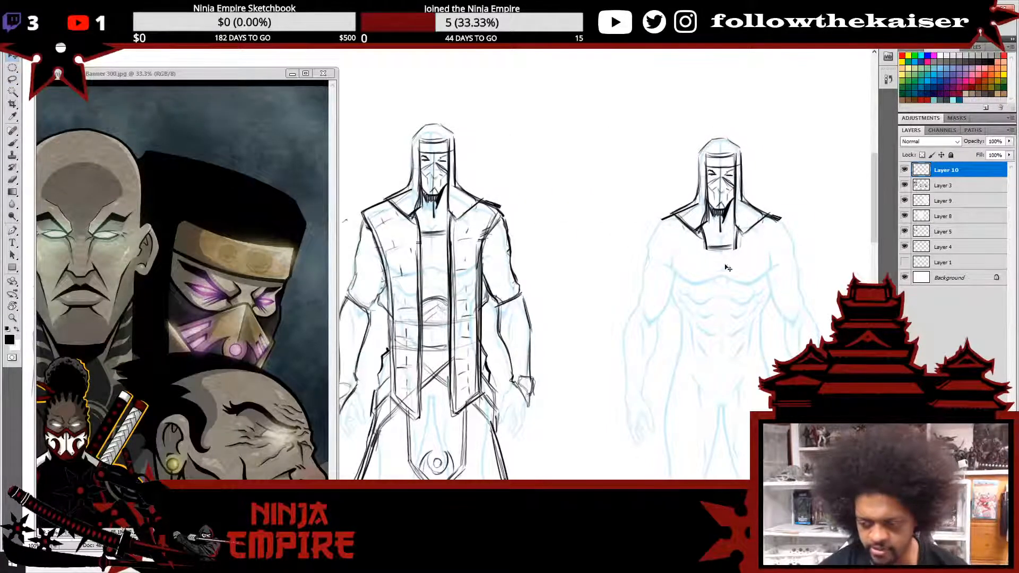
- Sketch a narrow hanging strip with a pointed end from the fourth figure's neckline down to the upper abdomen
scroll(728, 258, up, 2)
drag(733, 266, 669, 216)
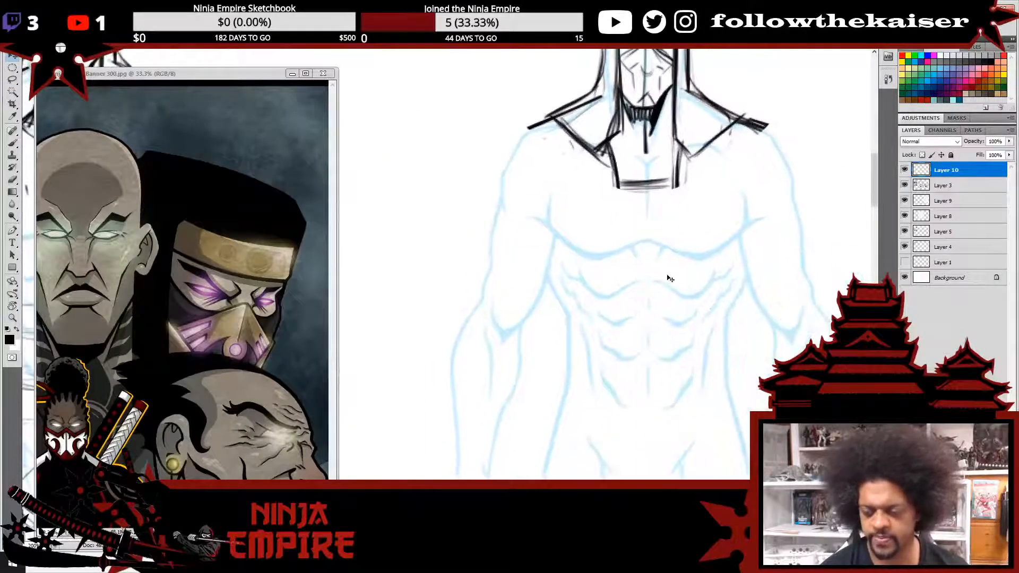
key(b)
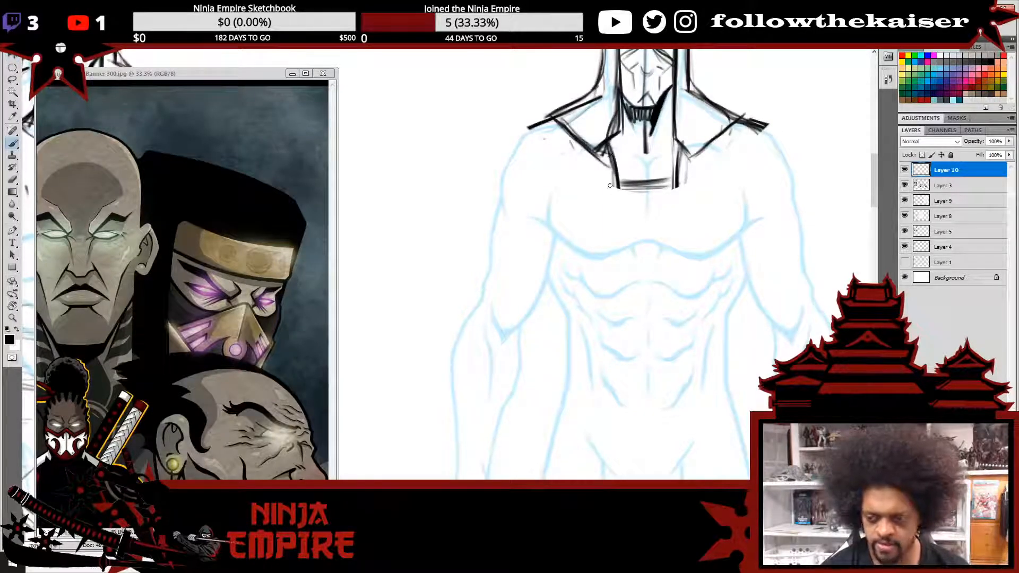
mouse_move(605, 142)
mouse_down()
mouse_move(618, 284)
mouse_move(639, 314)
mouse_up()
mouse_move(682, 156)
mouse_down()
mouse_move(677, 294)
mouse_move(643, 322)
mouse_up()
mouse_move(615, 258)
mouse_down()
mouse_move(639, 309)
mouse_move(660, 324)
mouse_up()
drag(684, 289, 642, 324)
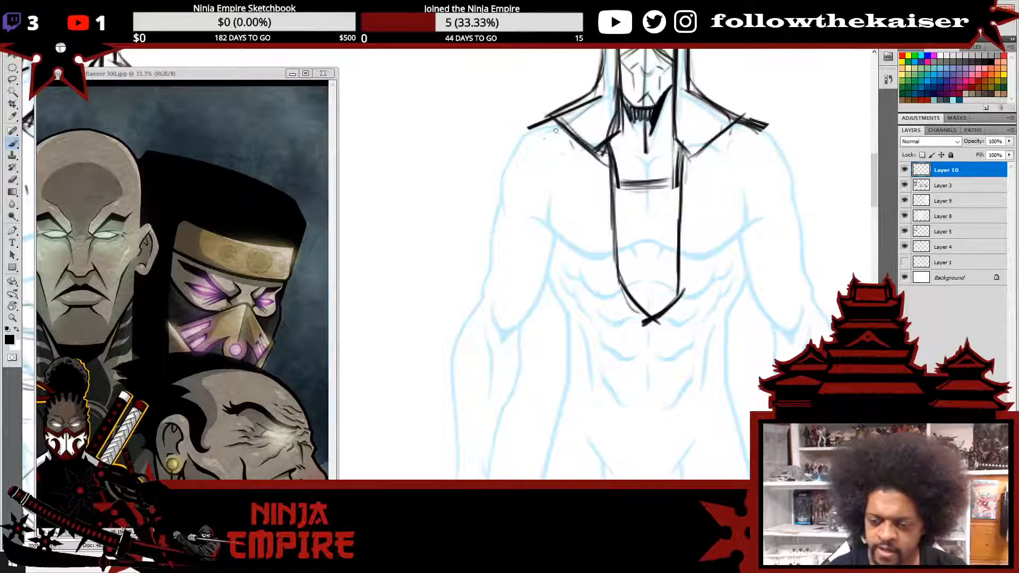
- Draw a wide V-shaped mantle edge from both shoulder tips to a point at the middle of the fourth figure's chest
drag(537, 137, 640, 249)
mouse_move(579, 195)
mouse_down()
mouse_move(653, 249)
mouse_move(730, 176)
mouse_up()
drag(759, 130, 642, 247)
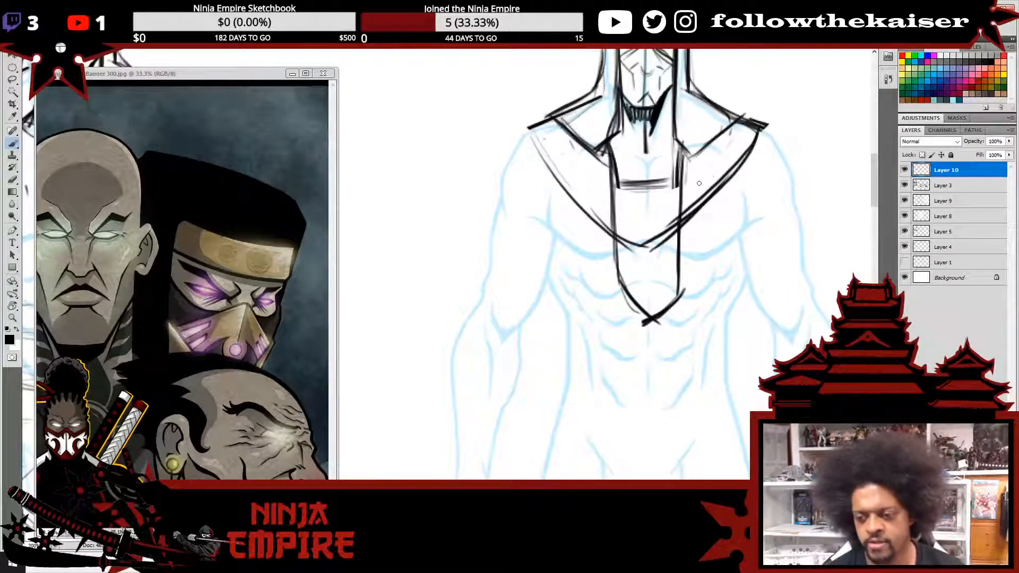
- Erase the hanging strip and neckline band, and draw a centre seam from the mask down to the mantle's point
key(e)
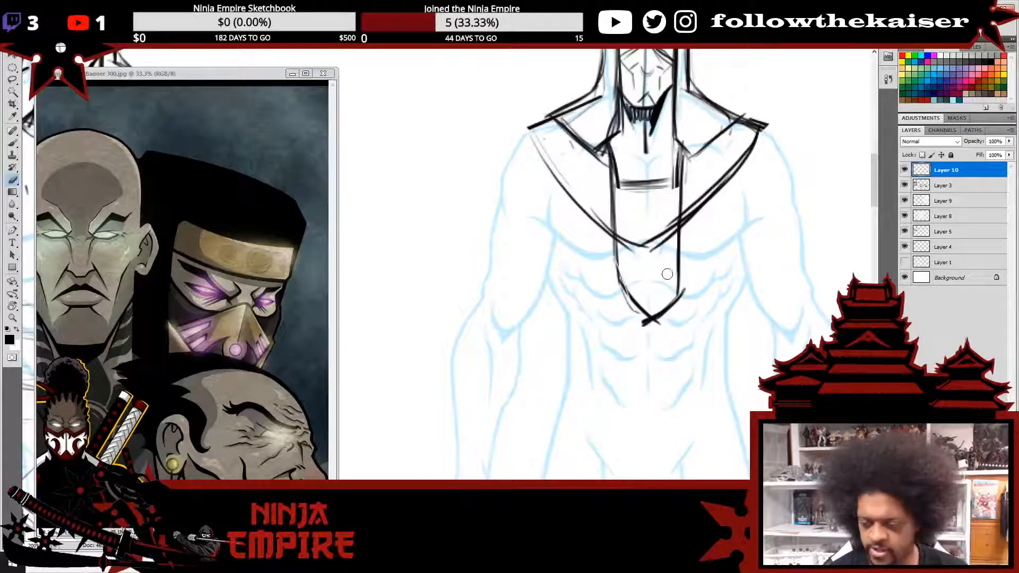
mouse_move(664, 273)
mouse_down()
mouse_move(648, 324)
mouse_move(615, 324)
mouse_move(664, 258)
mouse_move(696, 243)
mouse_move(621, 284)
mouse_move(634, 305)
mouse_move(617, 170)
mouse_move(608, 186)
mouse_move(648, 201)
mouse_move(683, 191)
mouse_move(652, 216)
mouse_move(611, 220)
mouse_move(593, 176)
mouse_move(650, 134)
mouse_move(639, 203)
mouse_move(622, 222)
mouse_move(632, 229)
mouse_move(641, 137)
mouse_move(665, 162)
mouse_move(662, 140)
mouse_move(644, 201)
mouse_move(645, 243)
mouse_up()
key(b)
drag(642, 113, 646, 257)
ctrl+alt+click(681, 306)
alt+click(681, 307)
alt+click(681, 306)
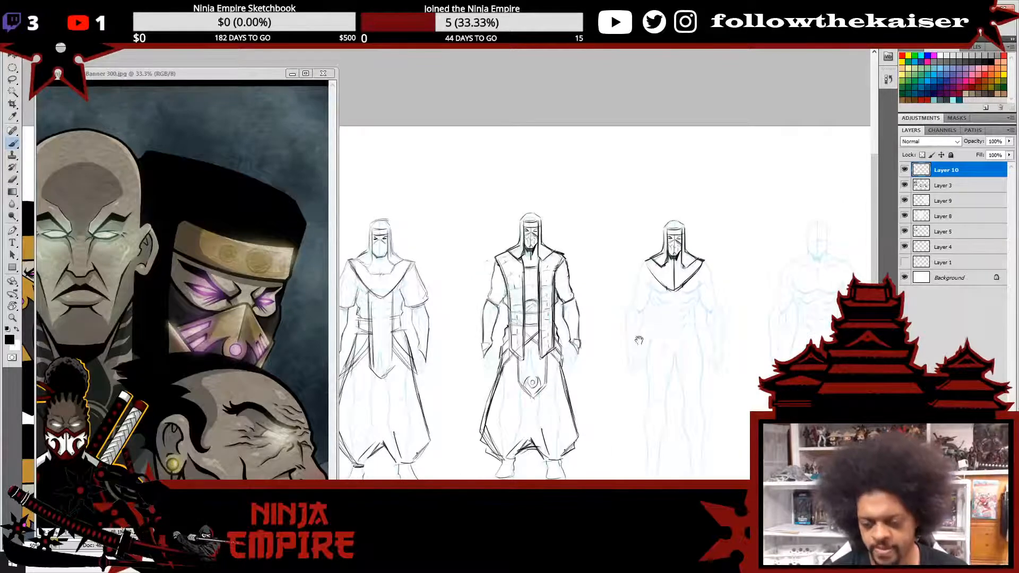
- Darken the left-hand edge of the fourth figure's mantle from the shoulder tip down to the point
drag(638, 340, 696, 328)
ctrl+click(750, 272)
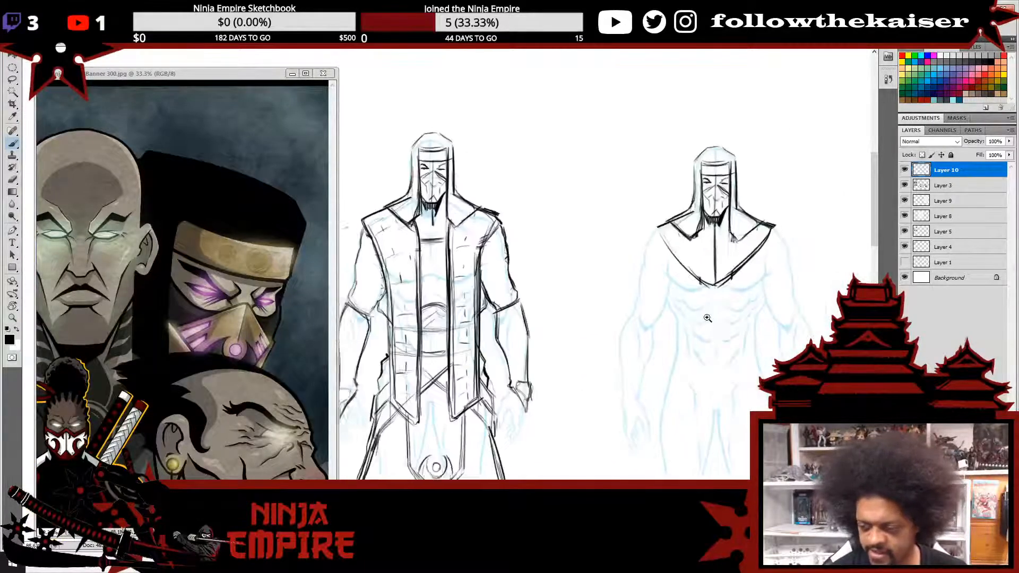
ctrl+alt+click(706, 319)
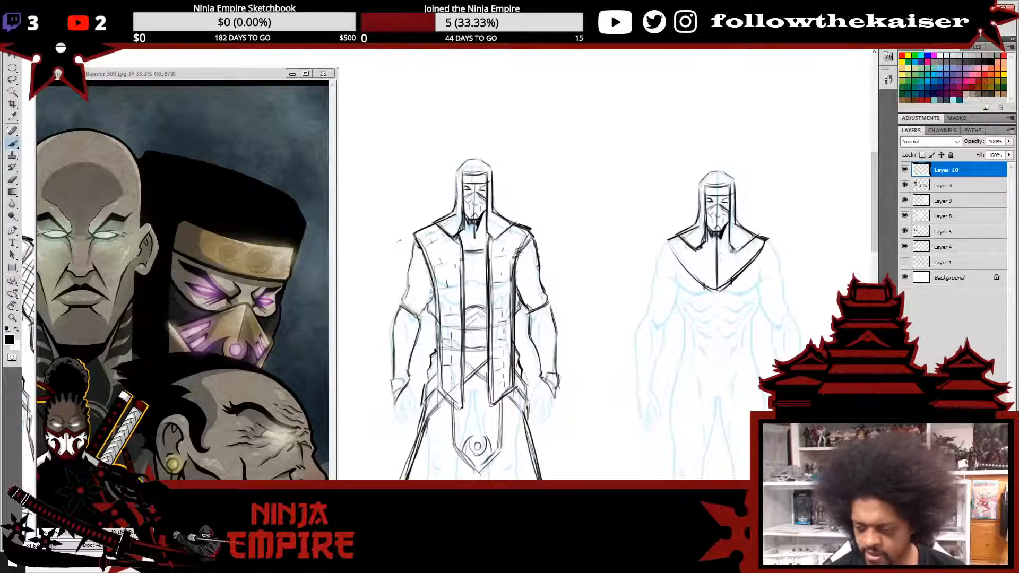
ctrl+click(720, 271)
drag(720, 271, 732, 270)
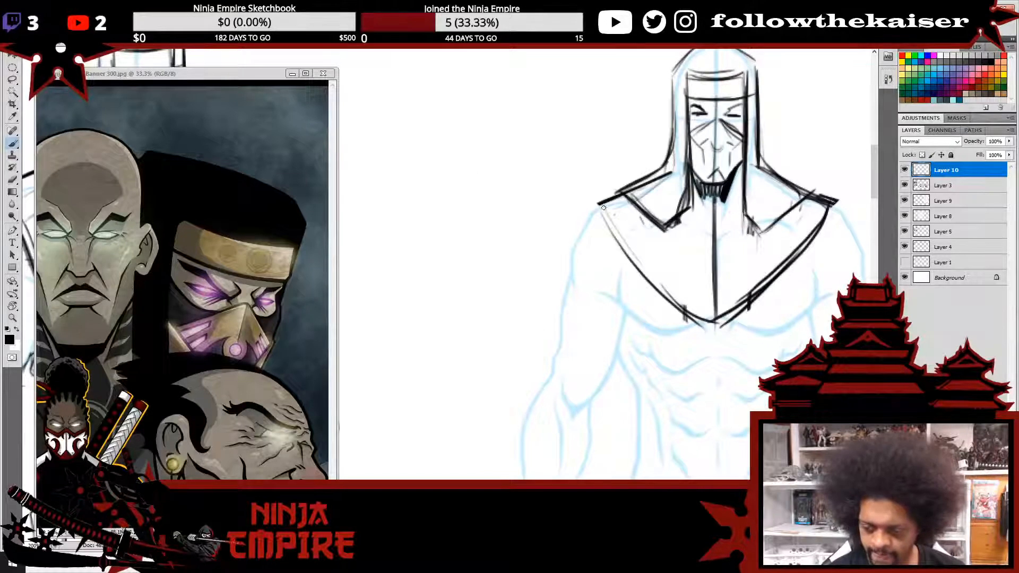
mouse_move(603, 208)
mouse_down()
mouse_move(638, 263)
mouse_move(715, 329)
mouse_up()
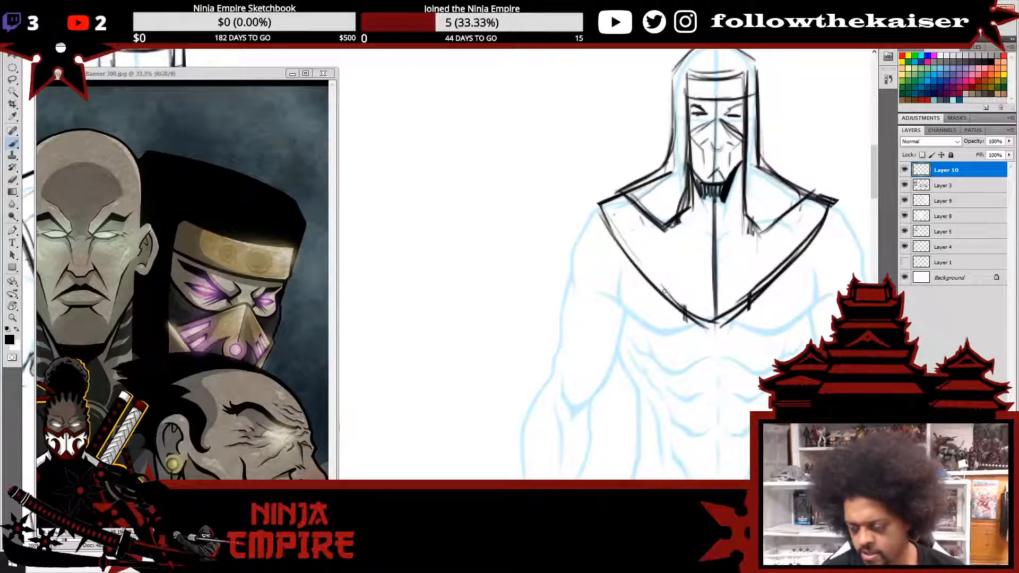
- Cut off the mantle's point, erasing its tip and the lower end of the centre seam to leave a wide gap
mouse_move(707, 310)
mouse_down()
mouse_move(695, 318)
mouse_move(726, 307)
mouse_move(717, 322)
mouse_move(693, 319)
mouse_move(715, 307)
mouse_up()
key(e)
key(b)
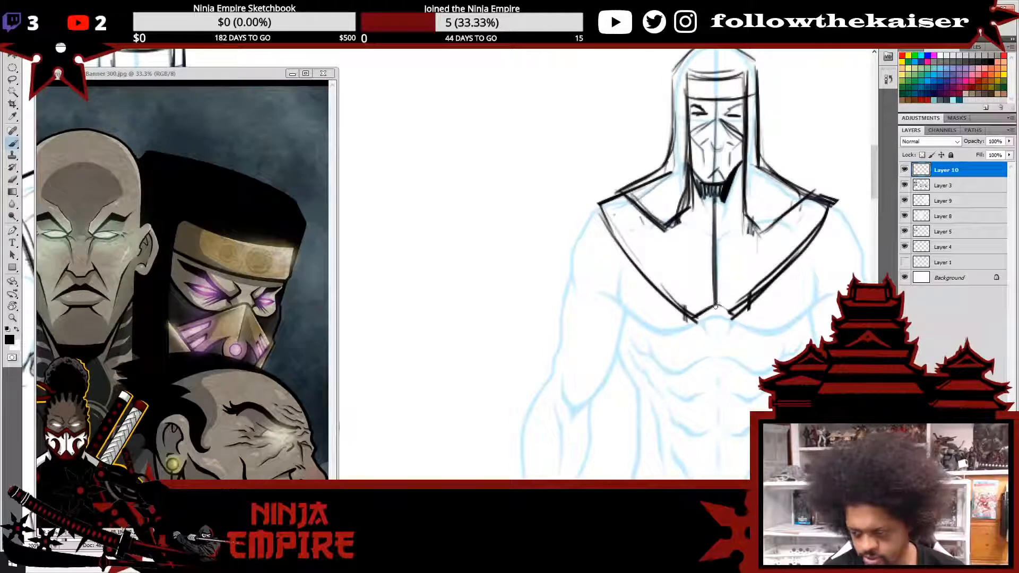
alt+click(755, 336)
click(758, 310)
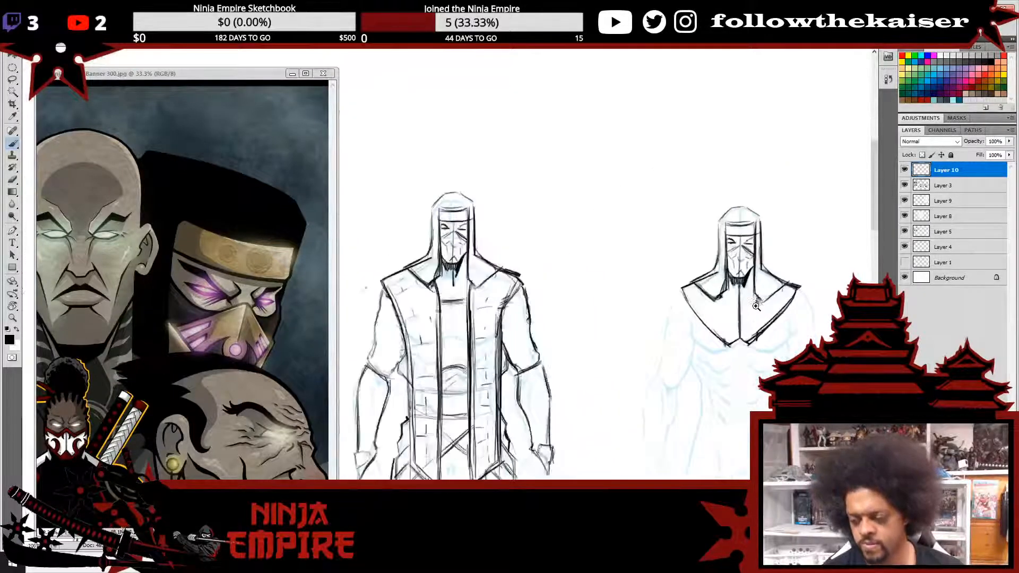
click(759, 310)
key(e)
mouse_move(729, 391)
mouse_down()
mouse_move(692, 439)
mouse_move(674, 444)
mouse_move(703, 446)
mouse_move(709, 436)
mouse_move(675, 451)
mouse_move(661, 438)
mouse_move(686, 429)
mouse_move(672, 418)
mouse_move(702, 423)
mouse_move(711, 346)
mouse_up()
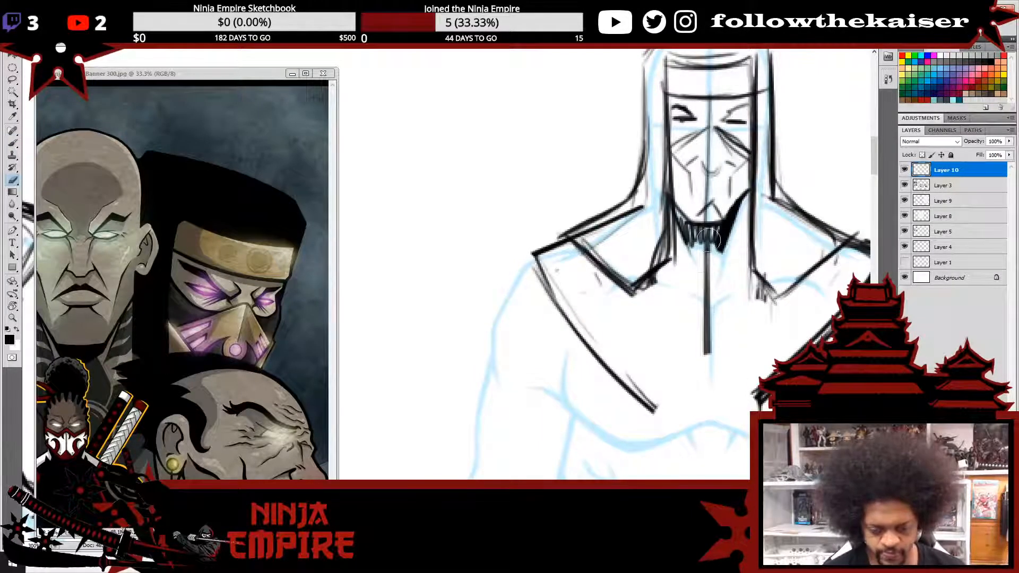
key(v)
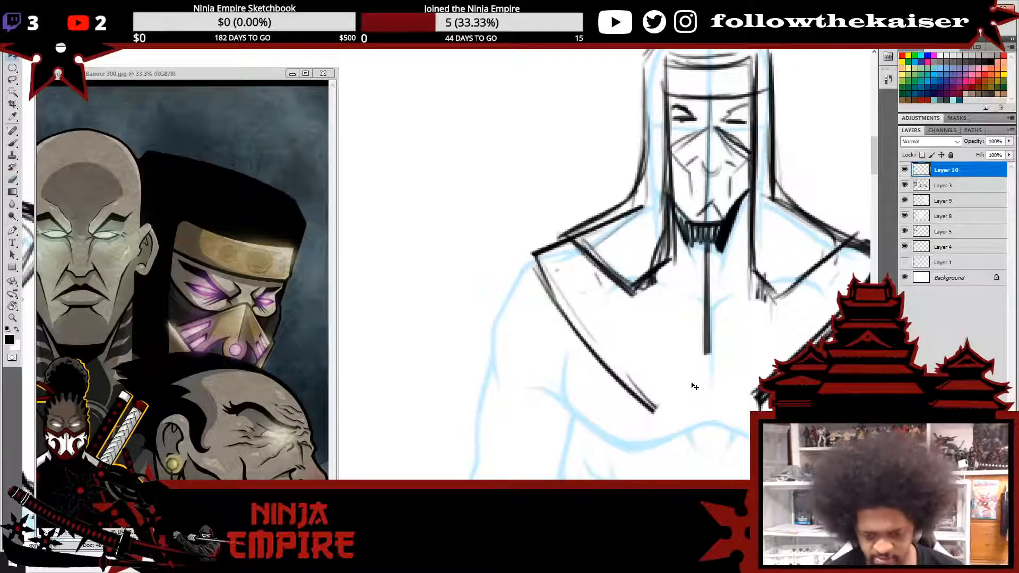
key(b)
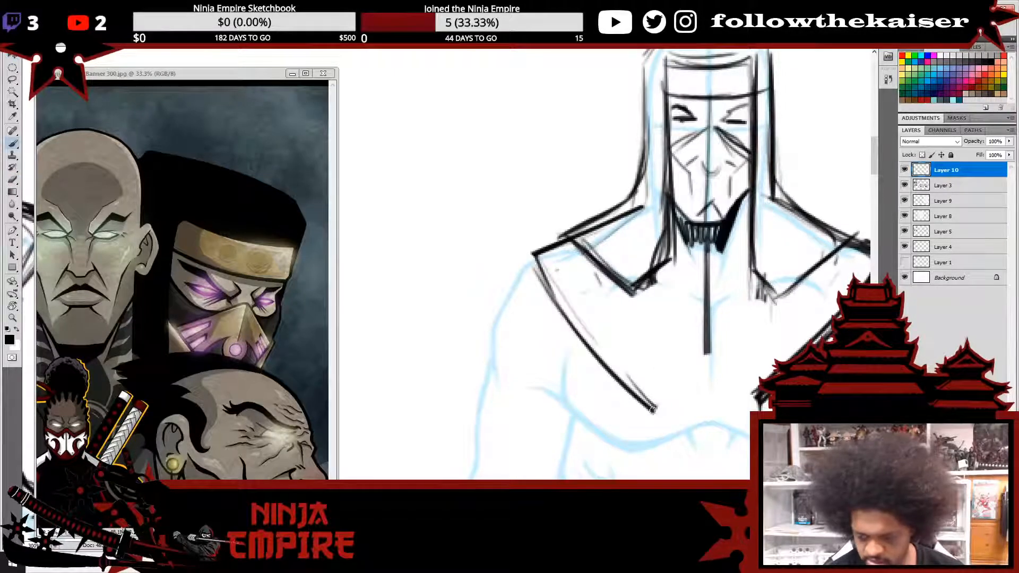
- Draw a thick black arch across the gap, joining the two lower ends of the fourth figure's mantle
mouse_move(653, 412)
mouse_down()
mouse_move(663, 368)
mouse_move(682, 351)
mouse_move(652, 412)
mouse_up()
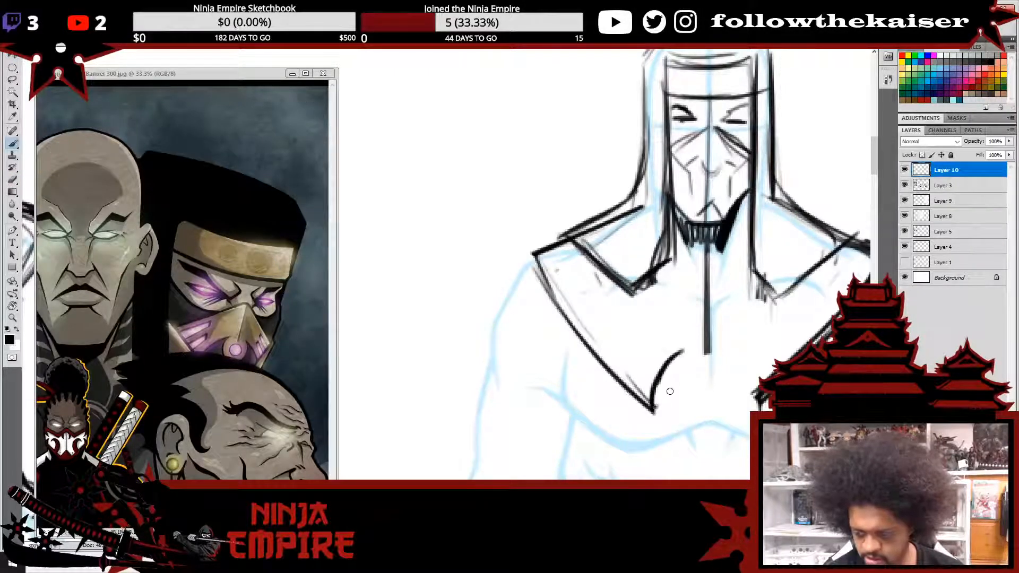
mouse_move(668, 366)
mouse_down()
mouse_move(716, 341)
mouse_move(704, 342)
mouse_move(755, 359)
mouse_move(759, 388)
mouse_up()
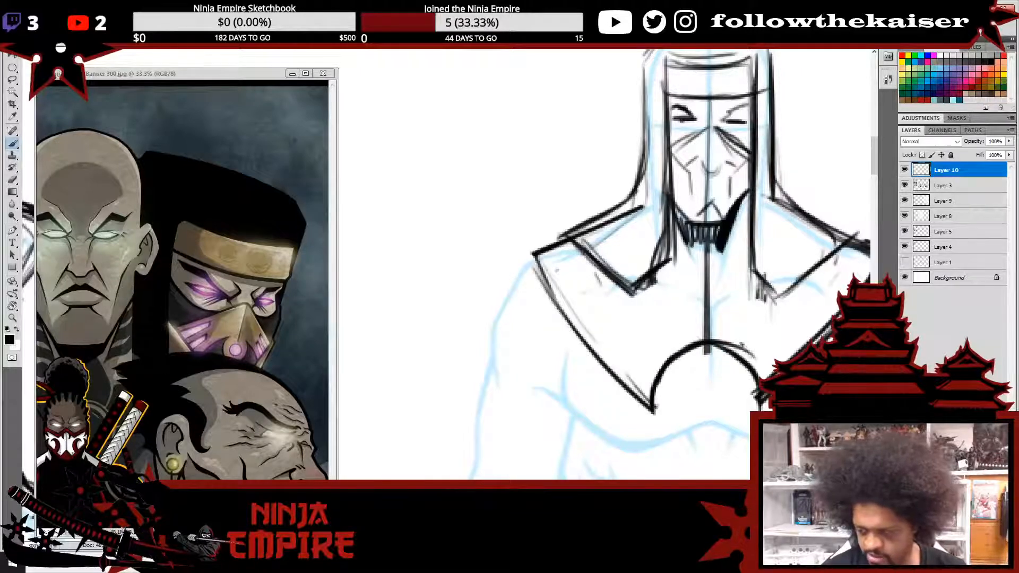
mouse_move(743, 346)
mouse_down()
mouse_move(762, 379)
mouse_move(754, 368)
mouse_up()
drag(699, 342, 655, 380)
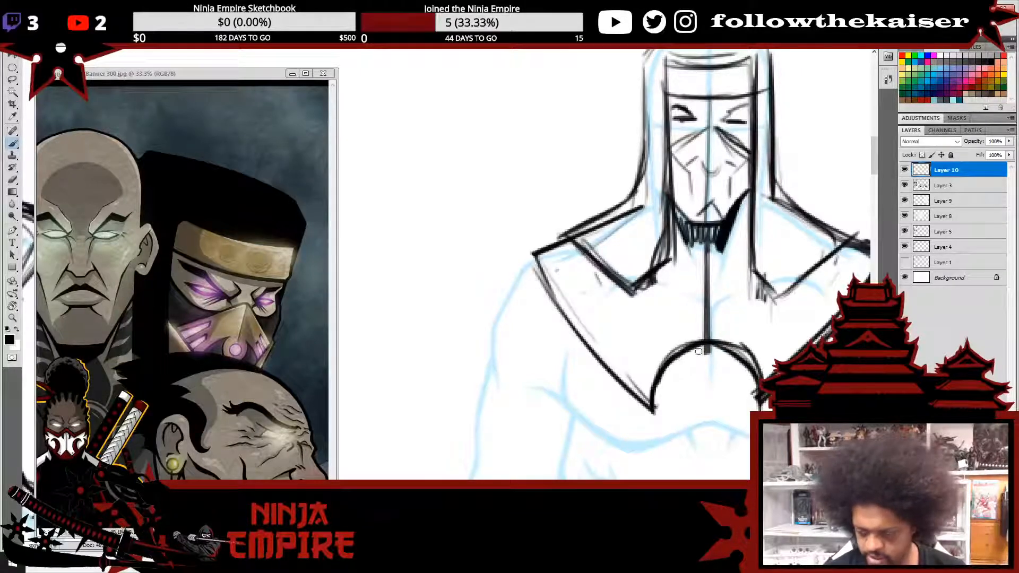
- Draw a small thick-lined circle inside the top of the arch on the fourth figure's chest
mouse_move(693, 352)
mouse_down()
mouse_move(688, 370)
mouse_move(699, 391)
mouse_move(717, 385)
mouse_up()
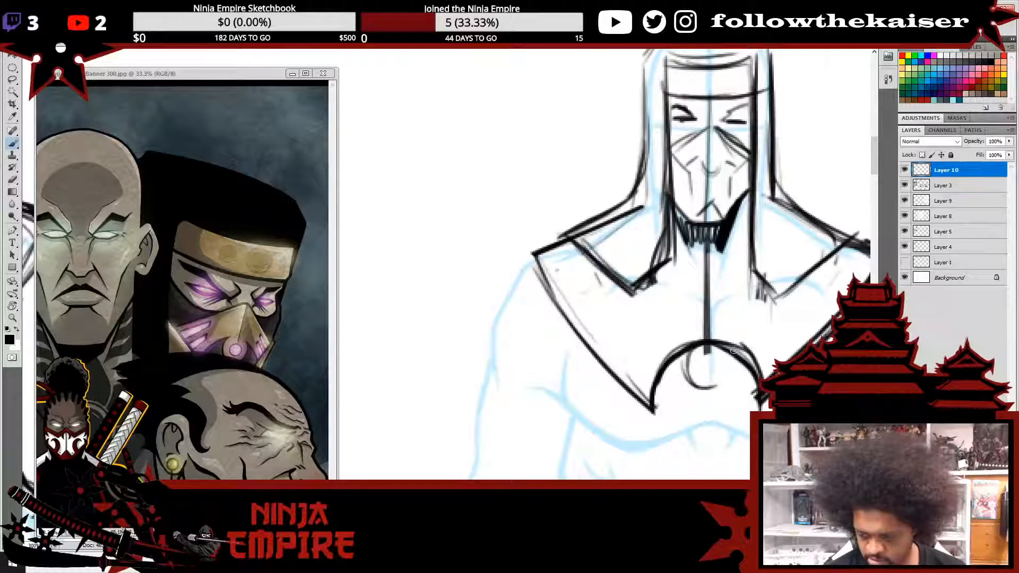
mouse_move(733, 351)
mouse_down()
mouse_move(738, 374)
mouse_move(723, 389)
mouse_move(701, 389)
mouse_move(685, 361)
mouse_move(735, 372)
mouse_up()
mouse_move(728, 348)
mouse_down()
mouse_move(733, 373)
mouse_move(721, 385)
mouse_up()
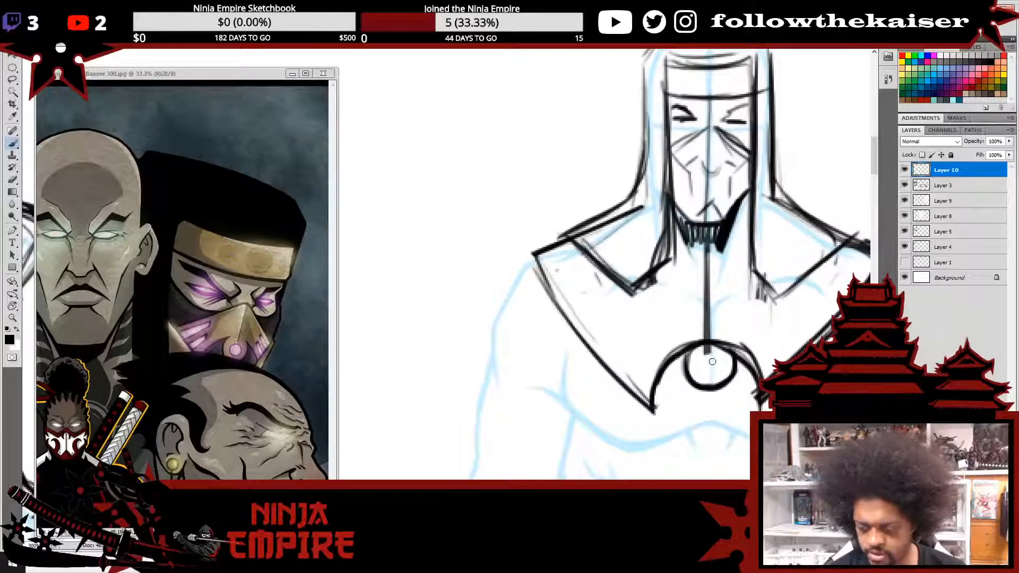
- Erase the tops of the arch and circle and the seam's lower end to form crescent horns, and re-ink the right-hand horn
key(e)
mouse_move(710, 352)
mouse_down()
mouse_move(706, 339)
mouse_move(708, 354)
mouse_up()
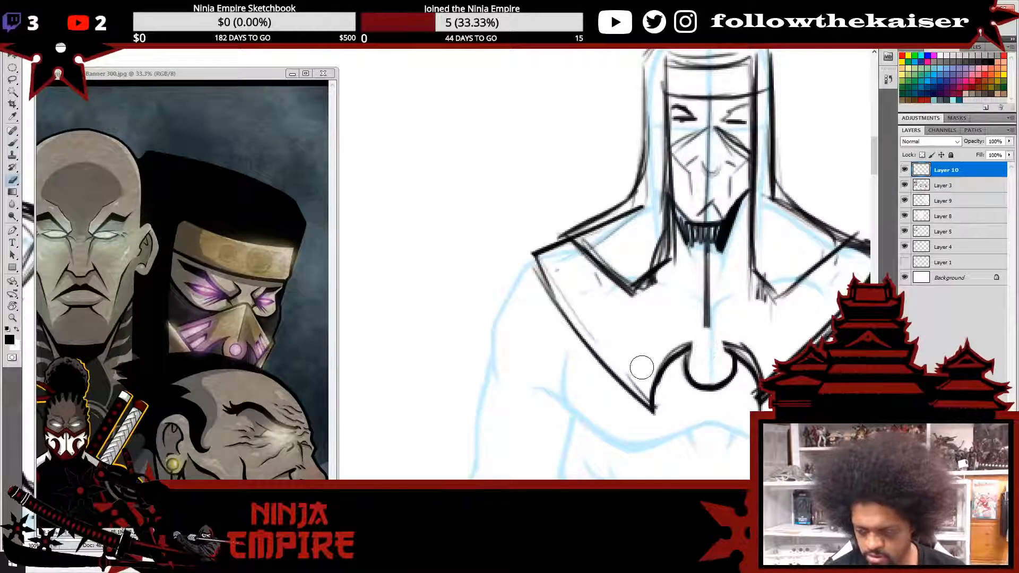
mouse_move(641, 367)
mouse_down()
mouse_move(683, 335)
mouse_move(656, 352)
mouse_up()
drag(713, 334, 768, 355)
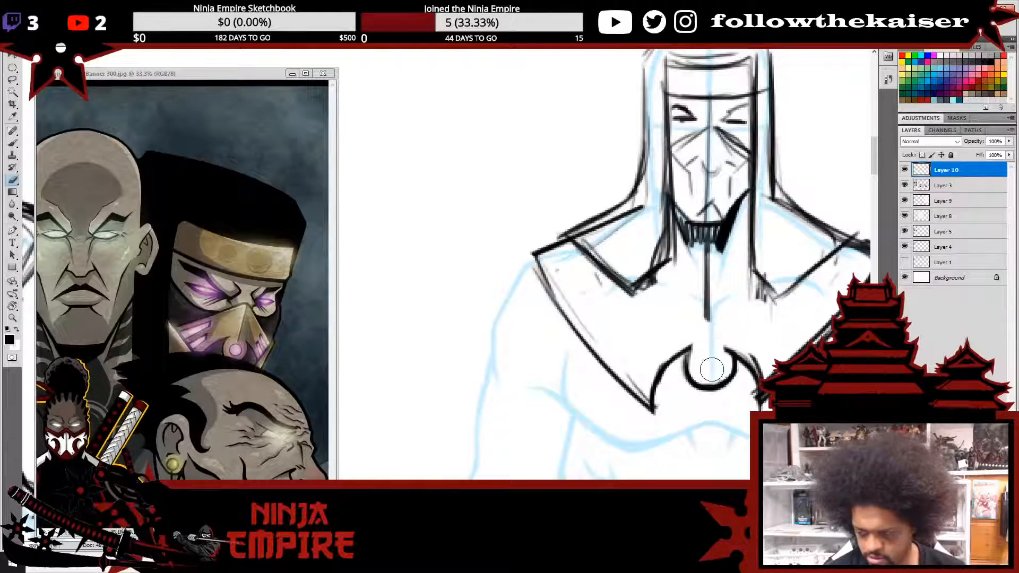
key(b)
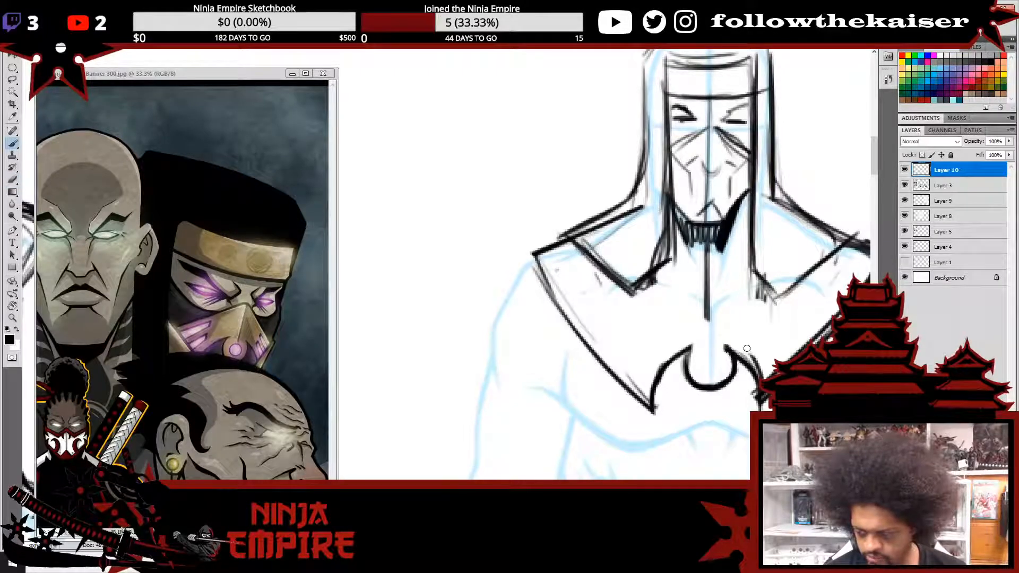
drag(726, 346, 758, 380)
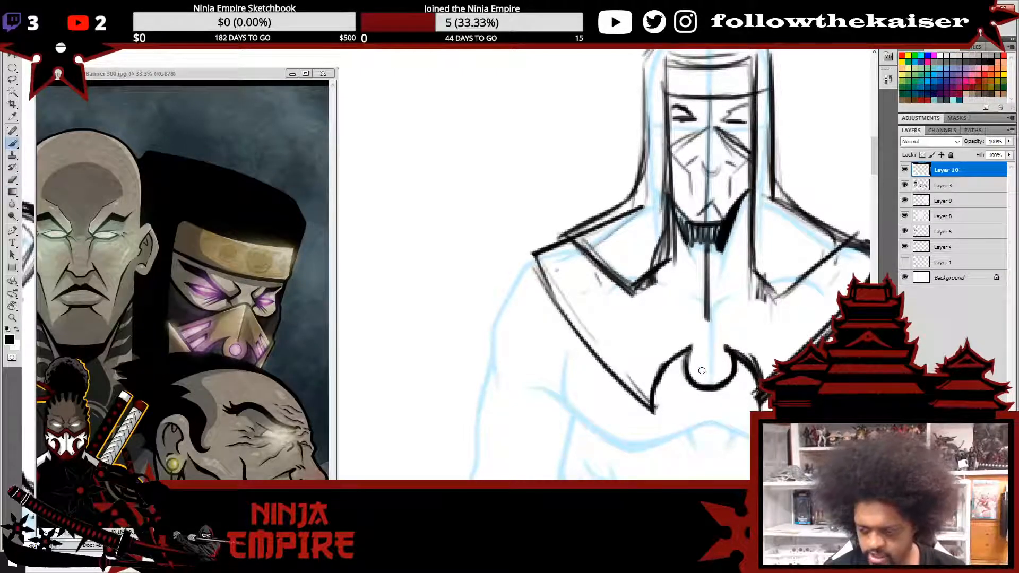
key(e)
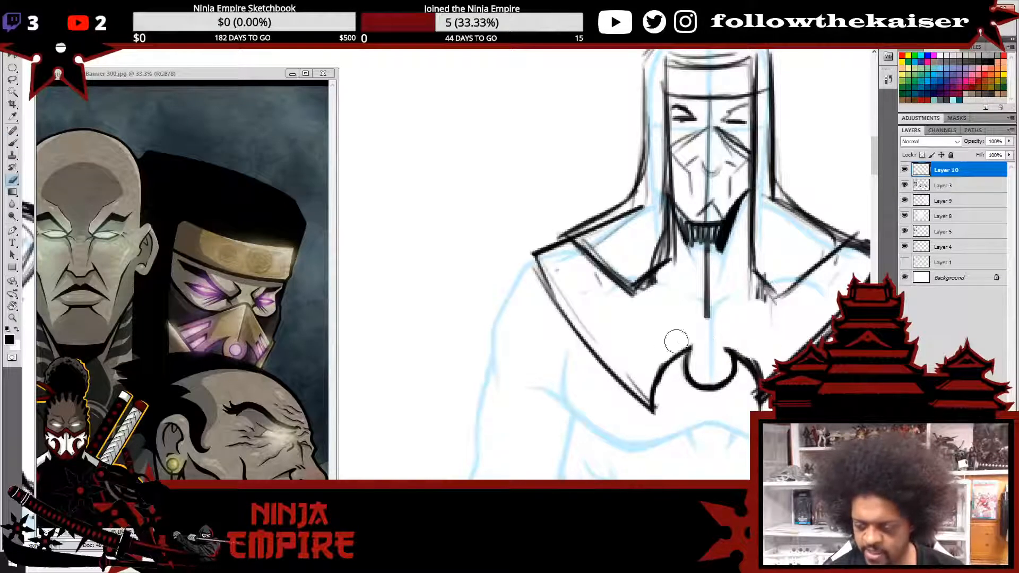
- Darken the line along the left-hand horn of the crescent cutout on the fourth figure's mantle
ctrl+alt+click(773, 330)
ctrl+alt+click(773, 330)
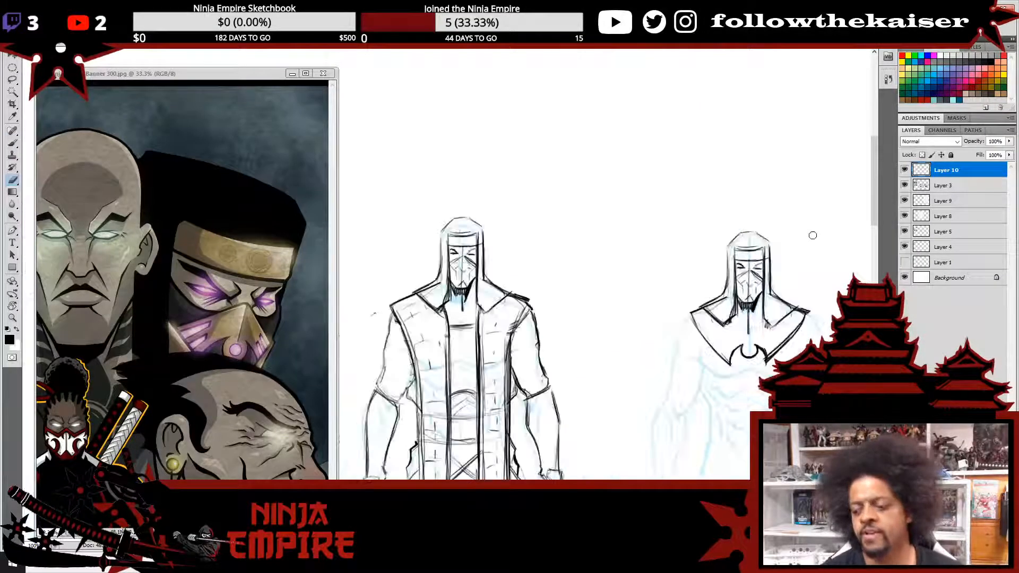
drag(776, 337, 744, 321)
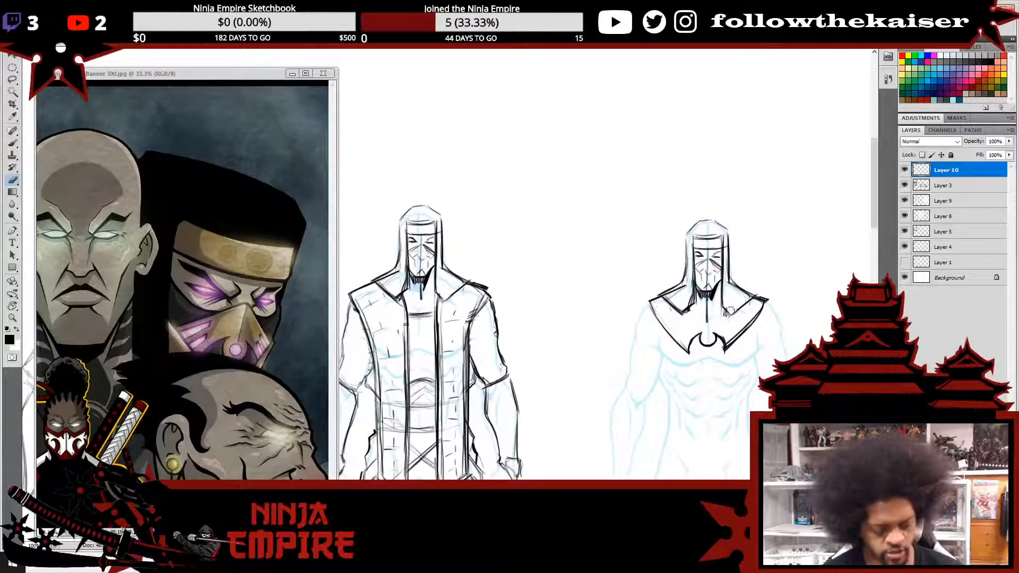
key(b)
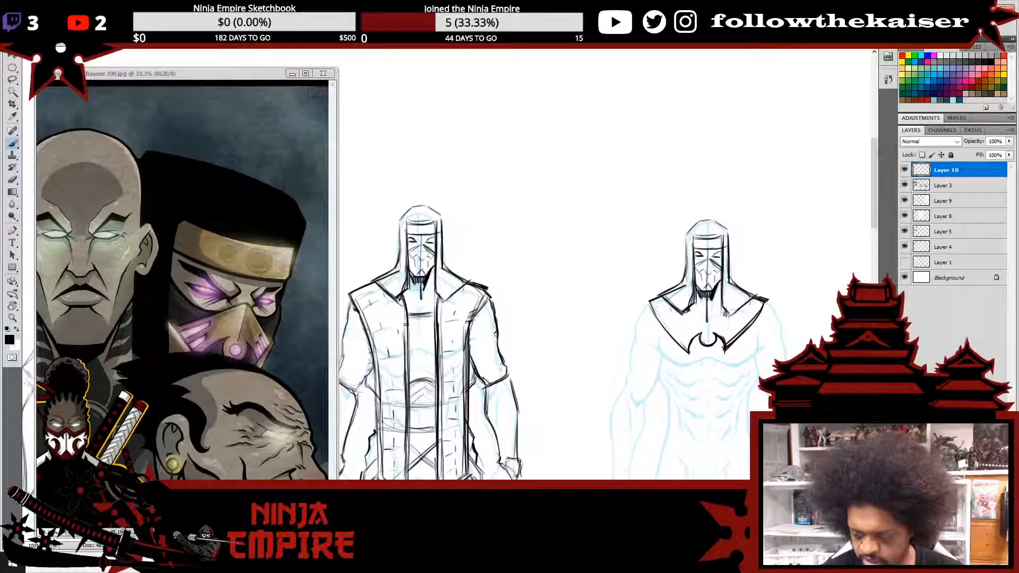
mouse_move(706, 340)
mouse_down()
mouse_move(715, 338)
mouse_move(688, 353)
mouse_up()
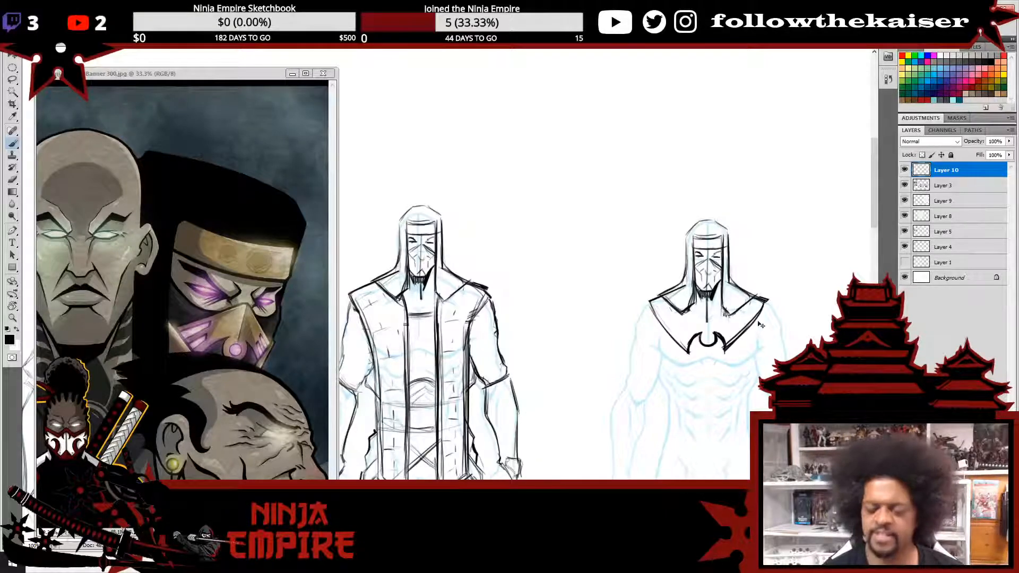
- Thicken both slanted outer edges of the fourth figure's mantle and clean up the right-hand edge with the eraser
ctrl+alt+click(747, 334)
ctrl+alt+click(747, 334)
ctrl+click(737, 362)
ctrl+click(735, 366)
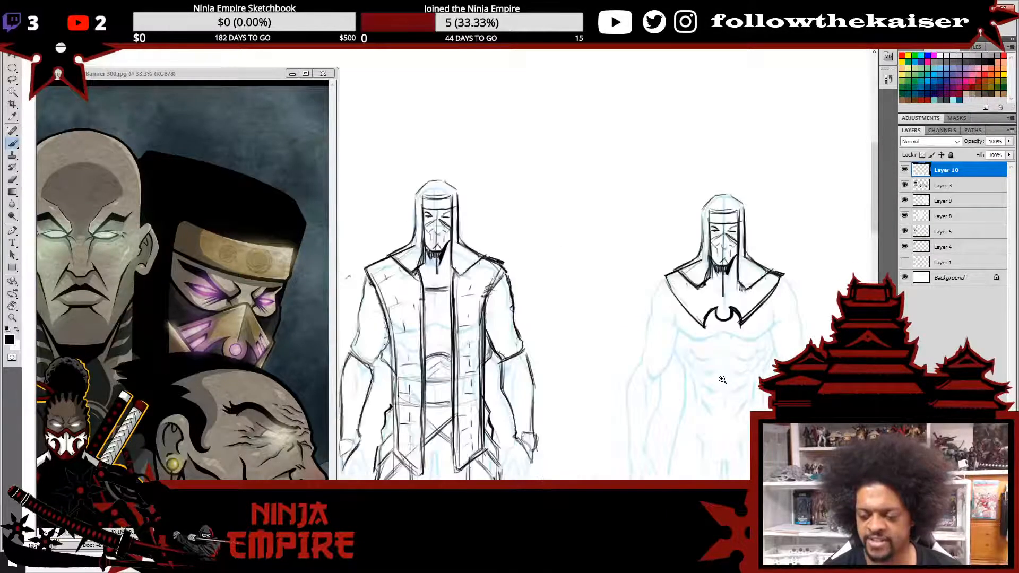
ctrl+click(708, 389)
drag(640, 406, 517, 429)
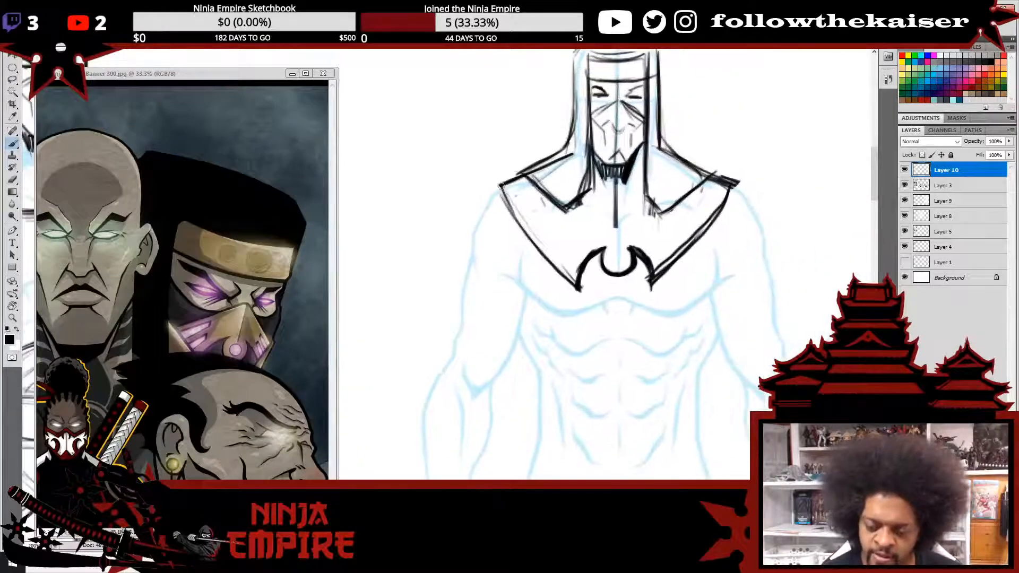
mouse_move(502, 186)
mouse_down()
mouse_move(550, 259)
mouse_move(541, 247)
mouse_up()
mouse_move(688, 251)
mouse_down()
mouse_move(729, 200)
mouse_move(677, 257)
mouse_up()
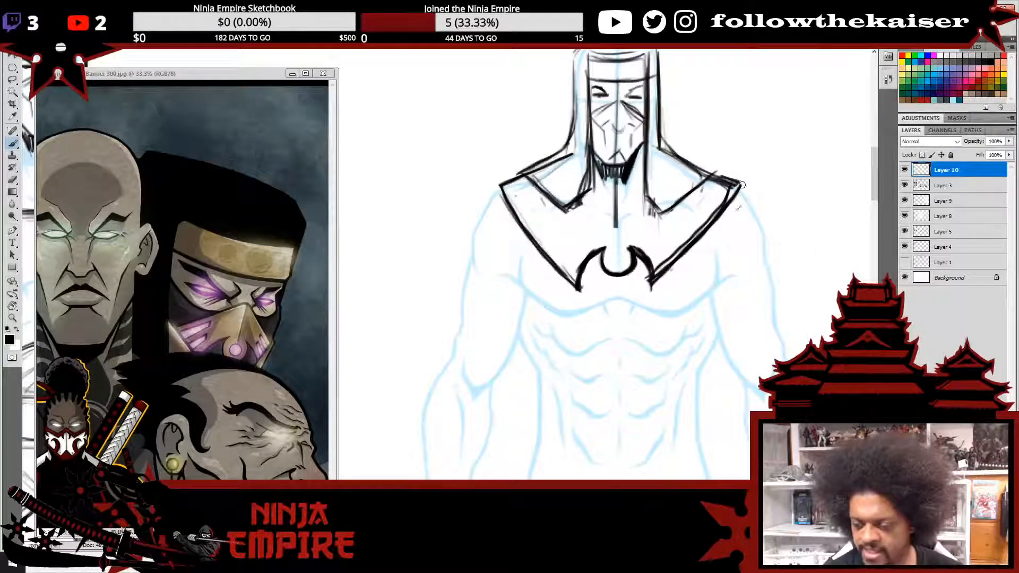
key(e)
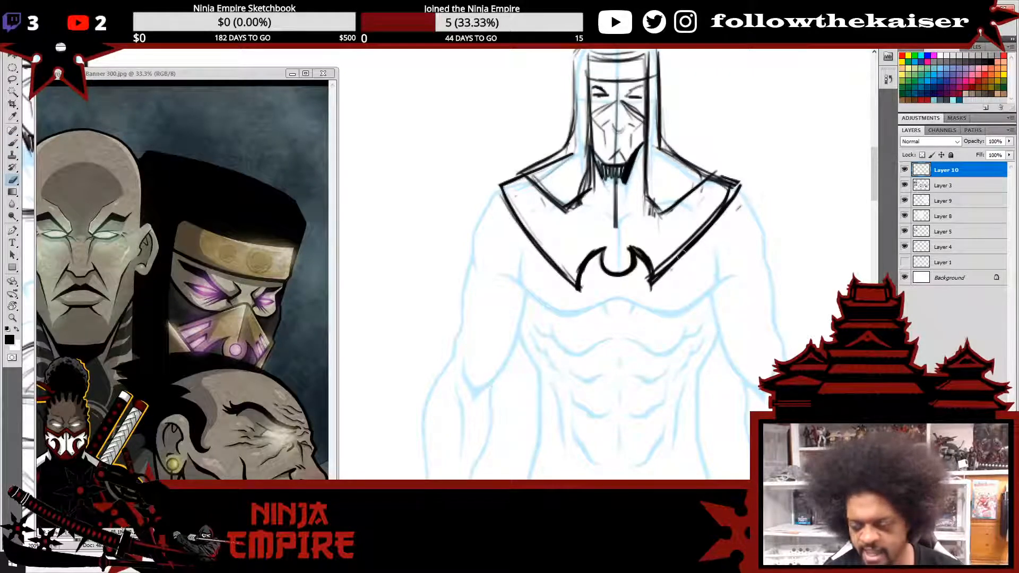
drag(659, 261, 728, 188)
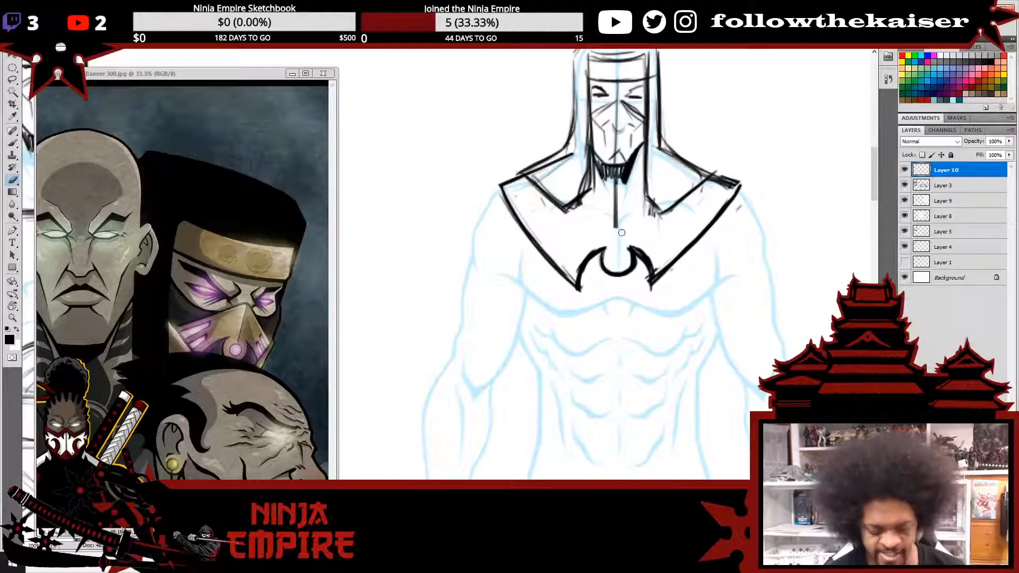
- Draw a small ring inside the crescent and extend the mantle's centre seam down to it
key(b)
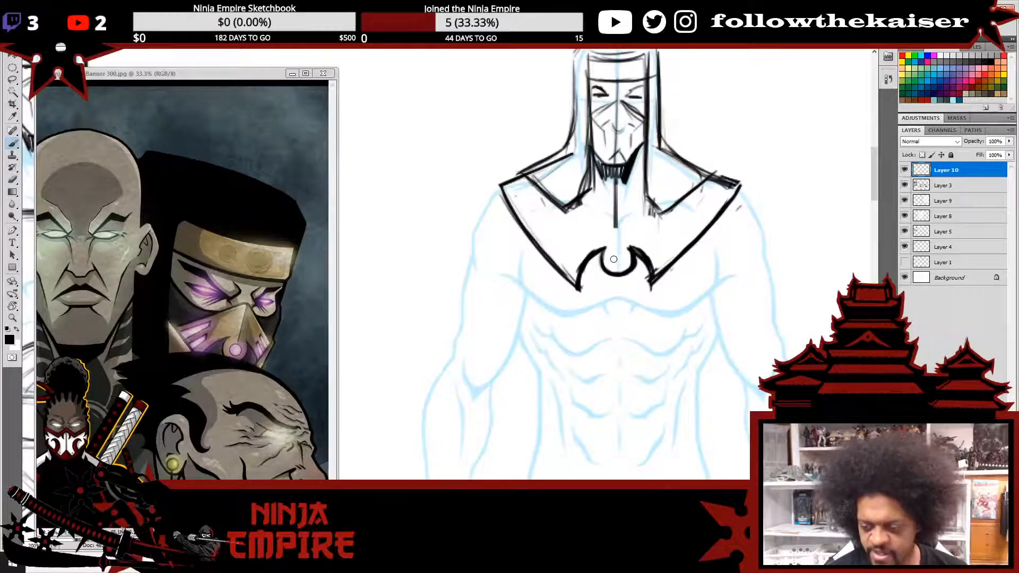
drag(614, 260, 622, 254)
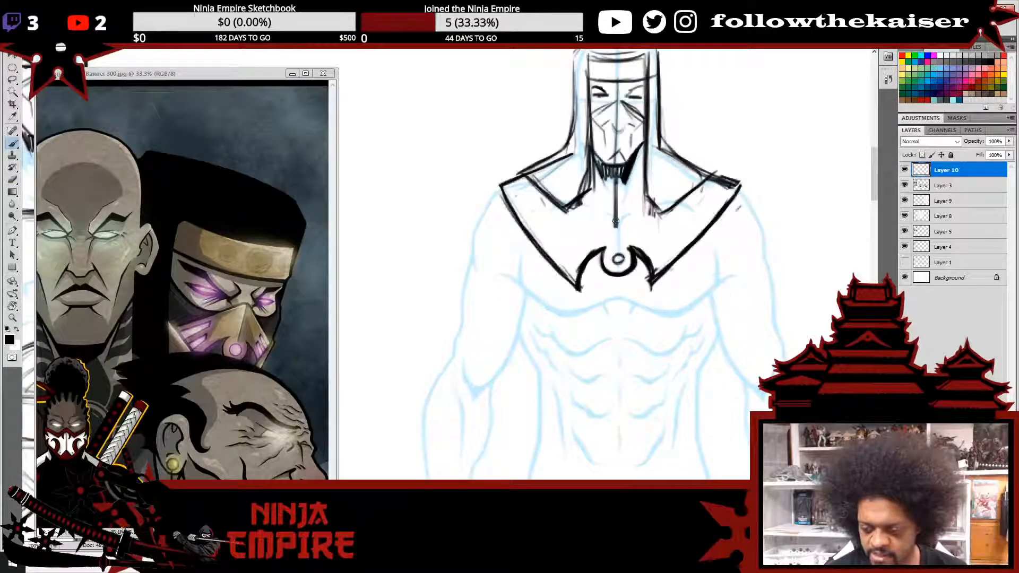
drag(615, 188, 617, 258)
drag(616, 213, 617, 258)
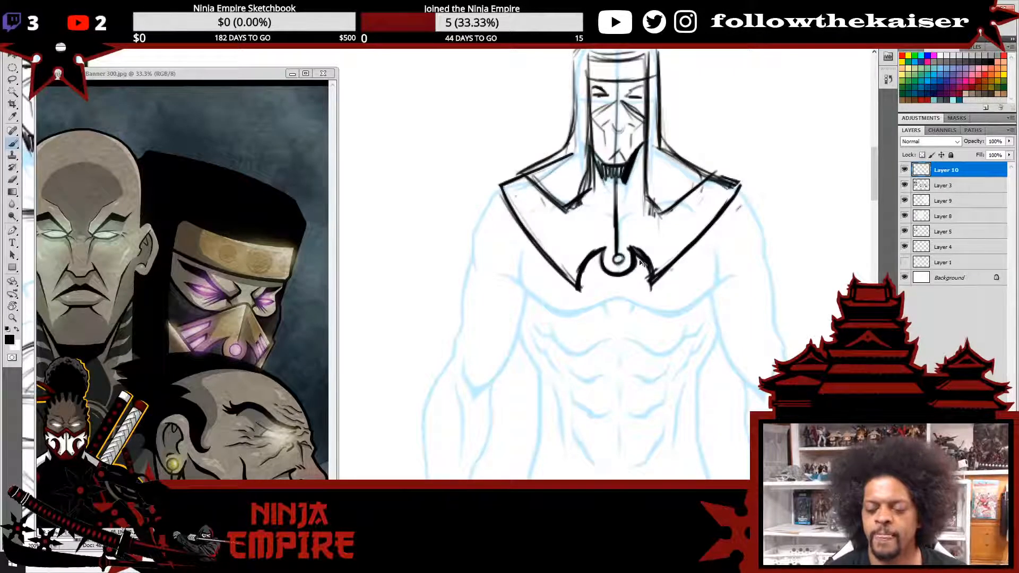
- Draw a thin horizontal toggle bar with rounded ends across the upper centre seam, re-ink the ring, and erase the seam inside the bar
key(ctrl+minus)
key(ctrl+minus)
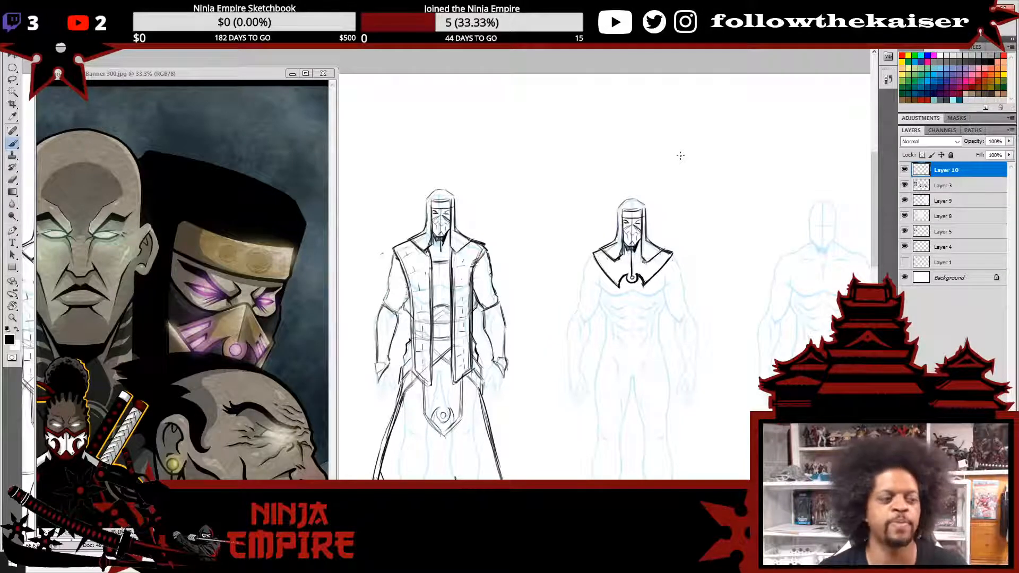
scroll(631, 262, up, 2)
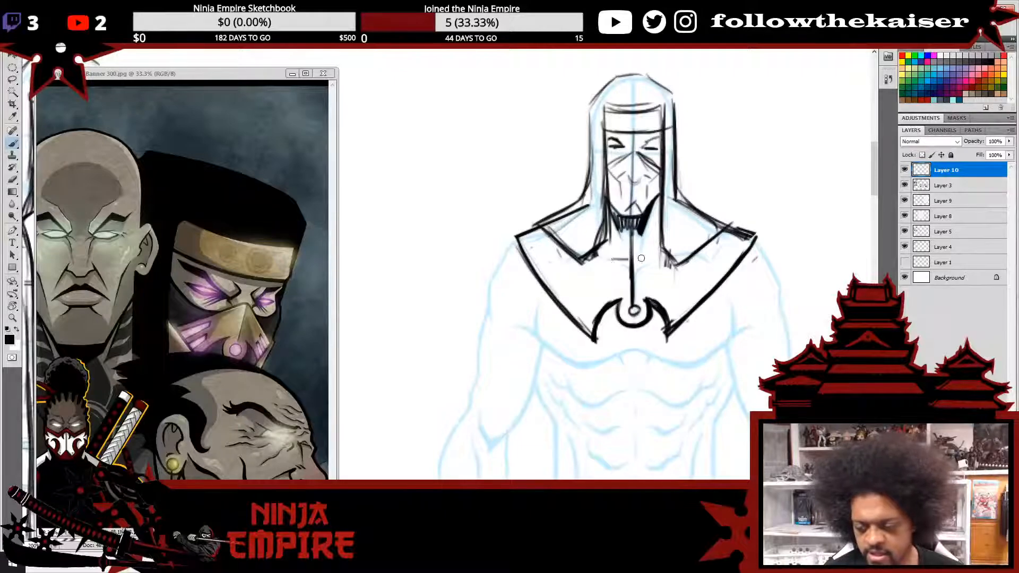
mouse_move(608, 260)
mouse_down()
mouse_move(661, 256)
mouse_move(650, 269)
mouse_move(653, 260)
mouse_move(605, 271)
mouse_up()
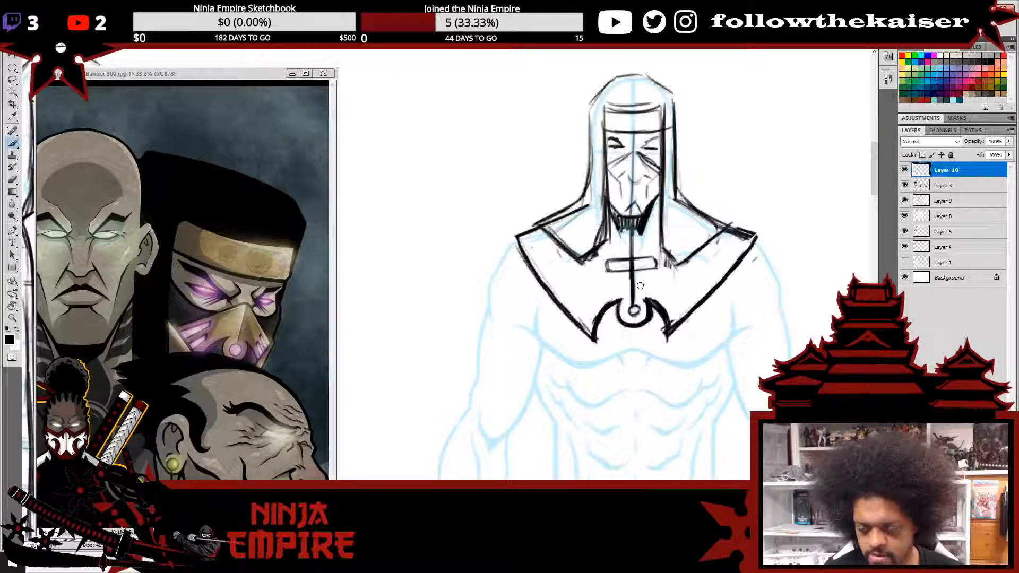
drag(631, 307, 639, 312)
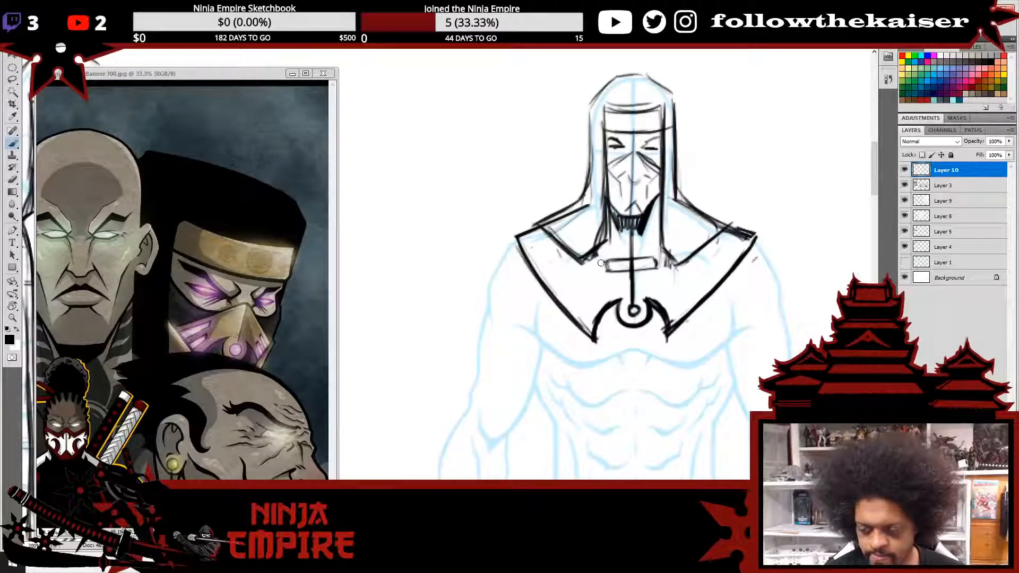
drag(601, 263, 603, 270)
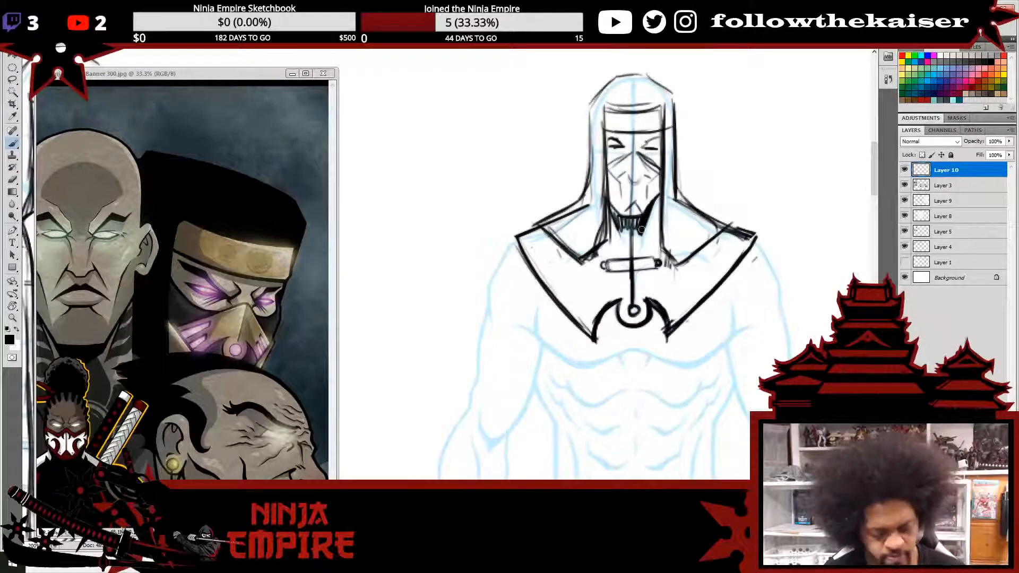
key(e)
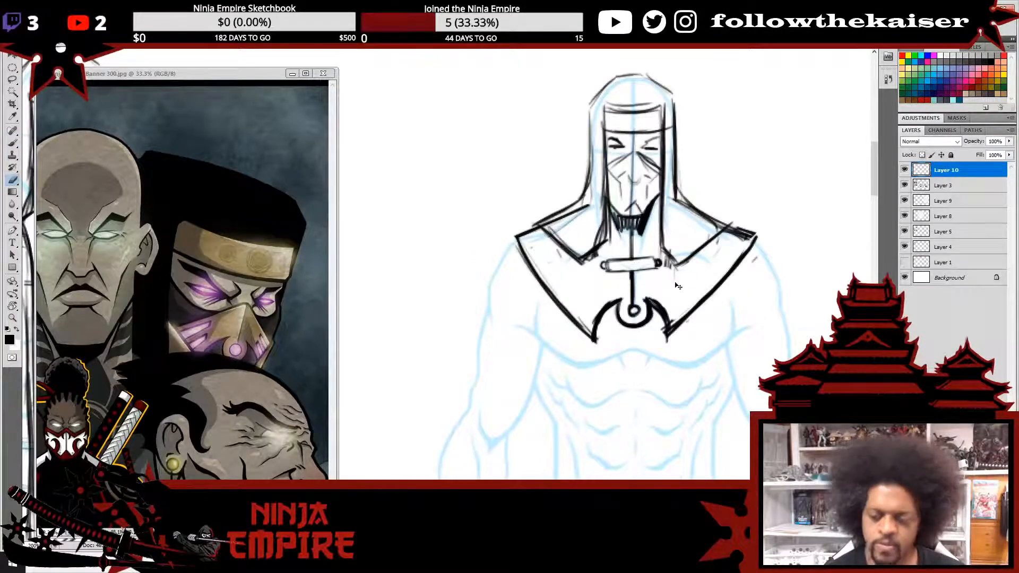
scroll(679, 285, down, 3)
scroll(676, 272, up, 3)
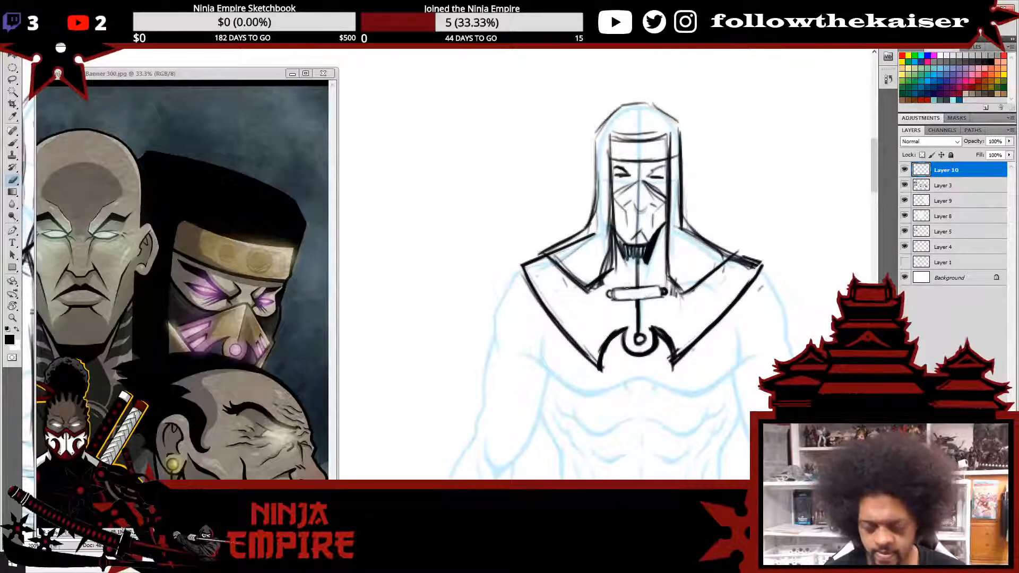
- Turn the toggle bar into a thinner, rope-like clasp by hatching it and erasing its upper outline
key(b)
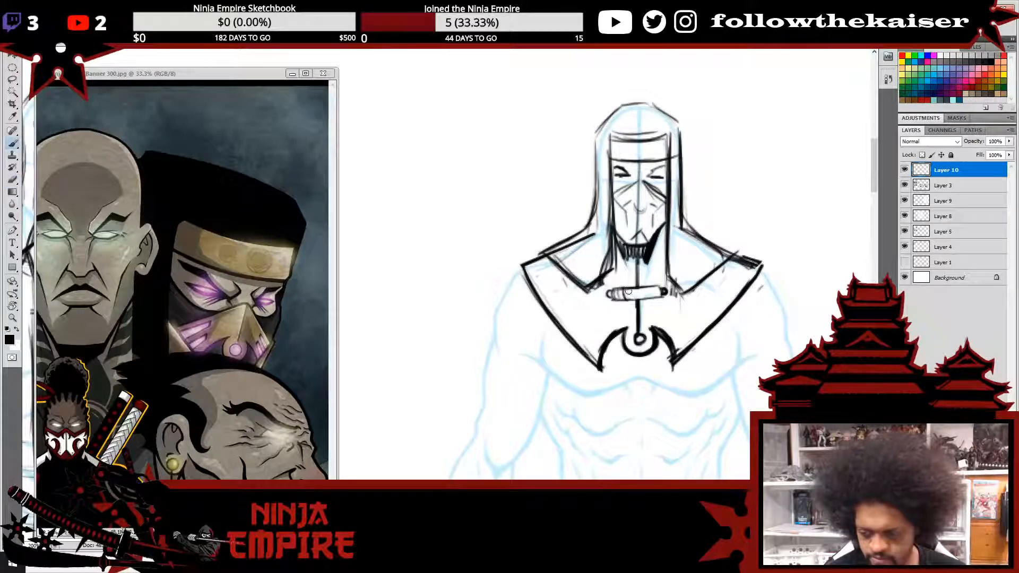
mouse_move(639, 289)
mouse_down()
mouse_move(663, 299)
mouse_move(628, 276)
mouse_move(606, 290)
mouse_move(665, 288)
mouse_up()
key(e)
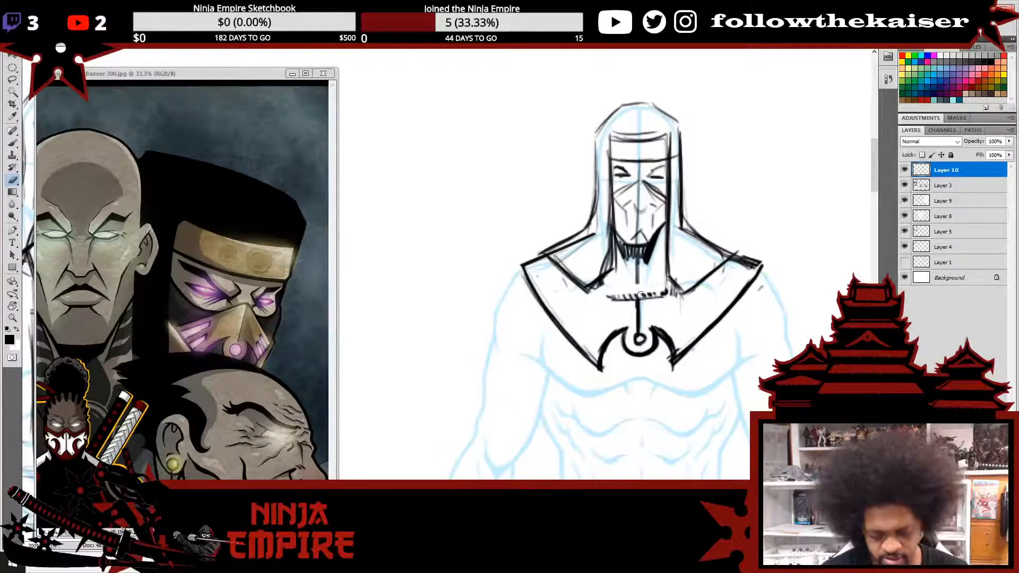
key(b)
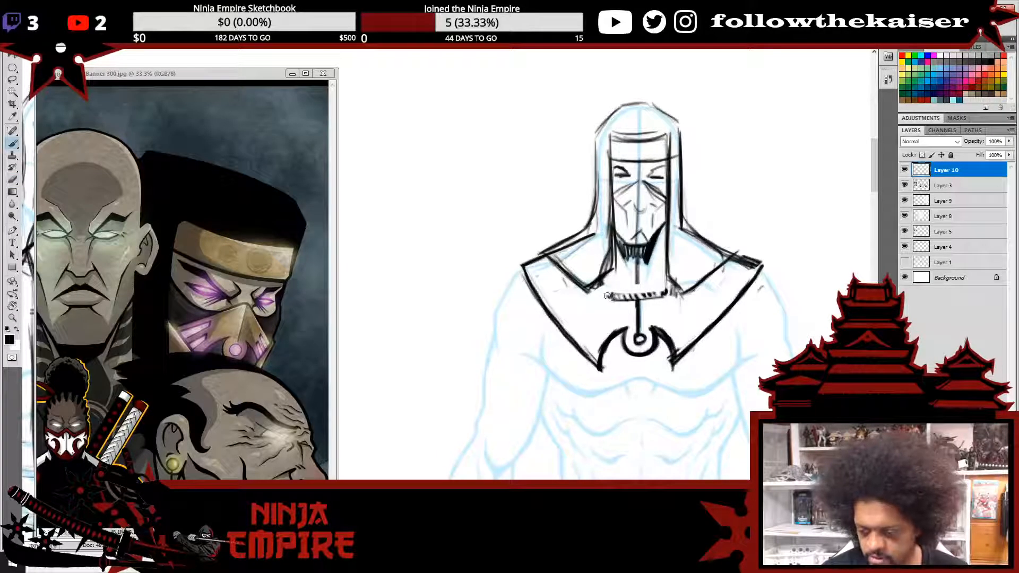
- Duplicate the hatched clasp, place the copy just above the original, and merge it into the sketch layer
mouse_move(666, 291)
mouse_down()
mouse_move(637, 295)
mouse_move(649, 281)
mouse_up()
key(l)
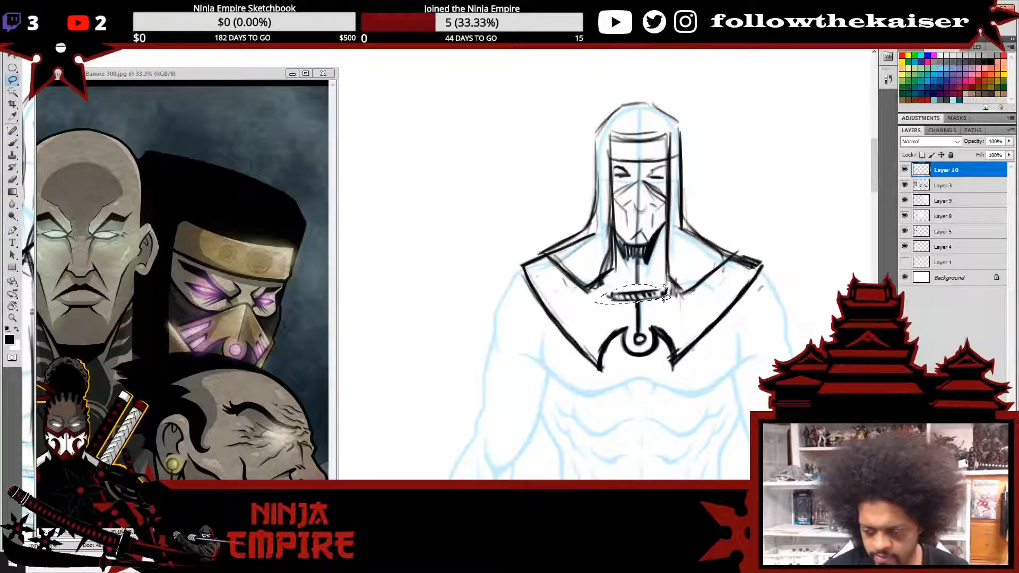
key(ctrl+j)
key(v)
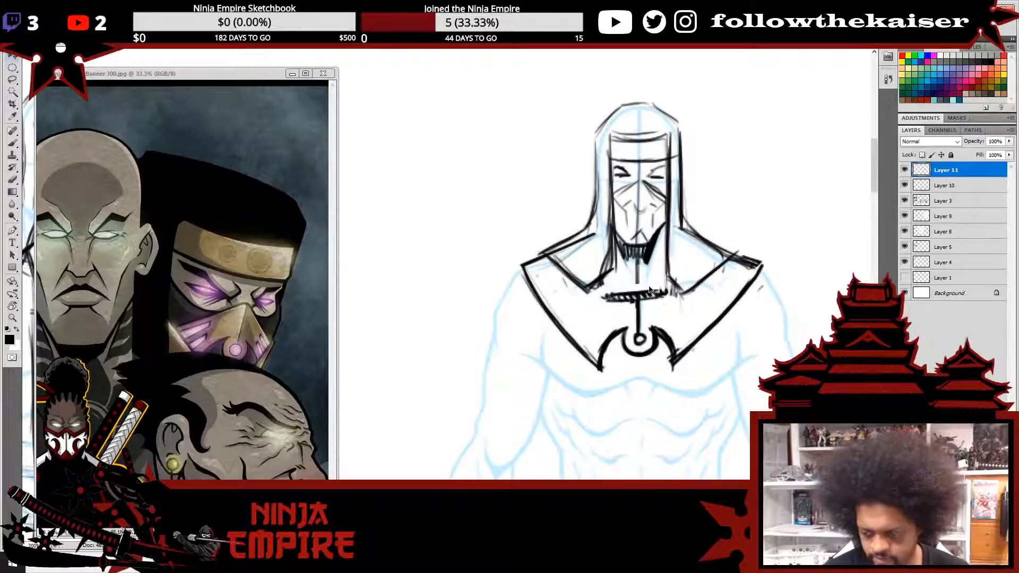
drag(685, 281, 688, 264)
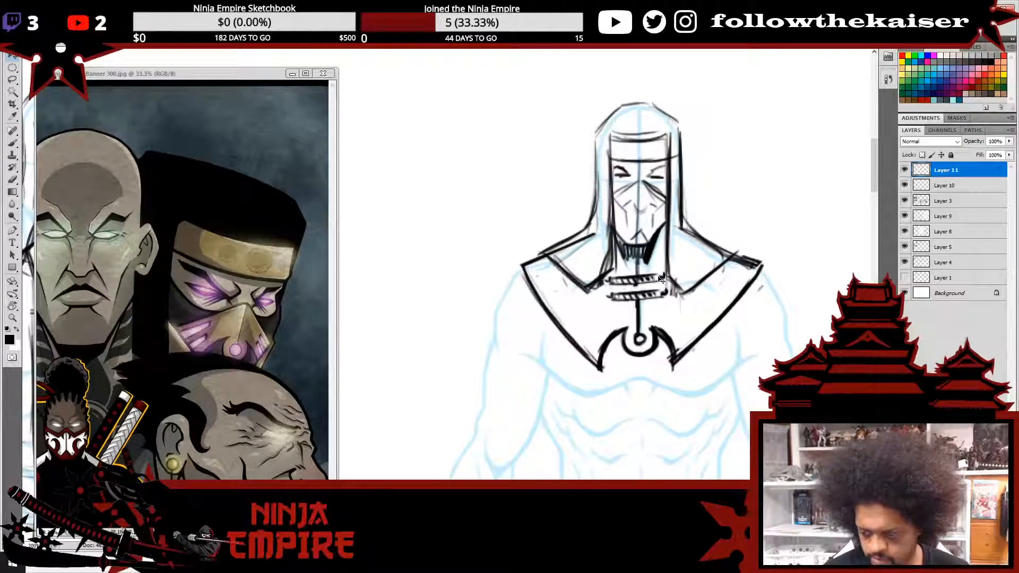
key(b)
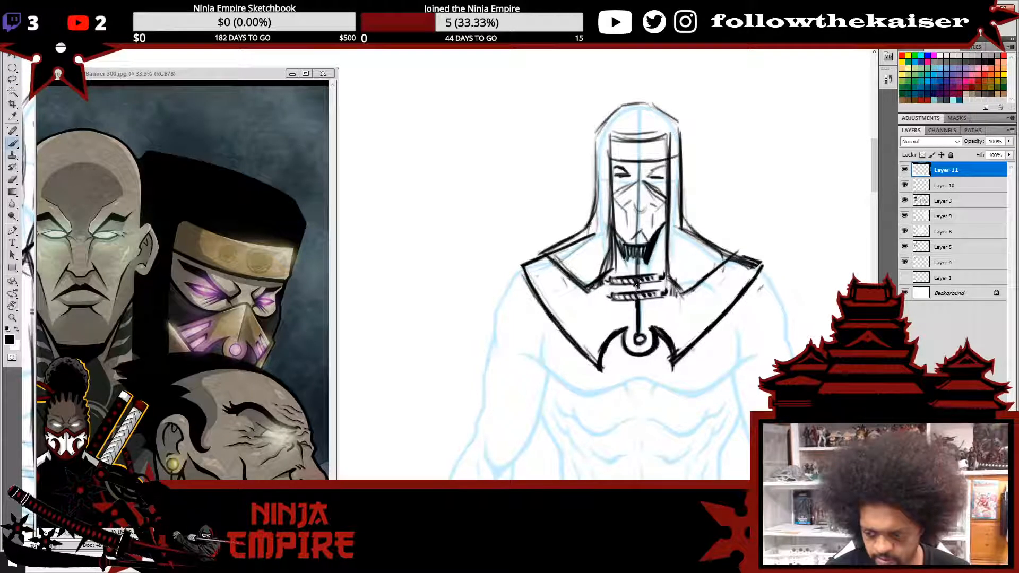
key(ctrl+e)
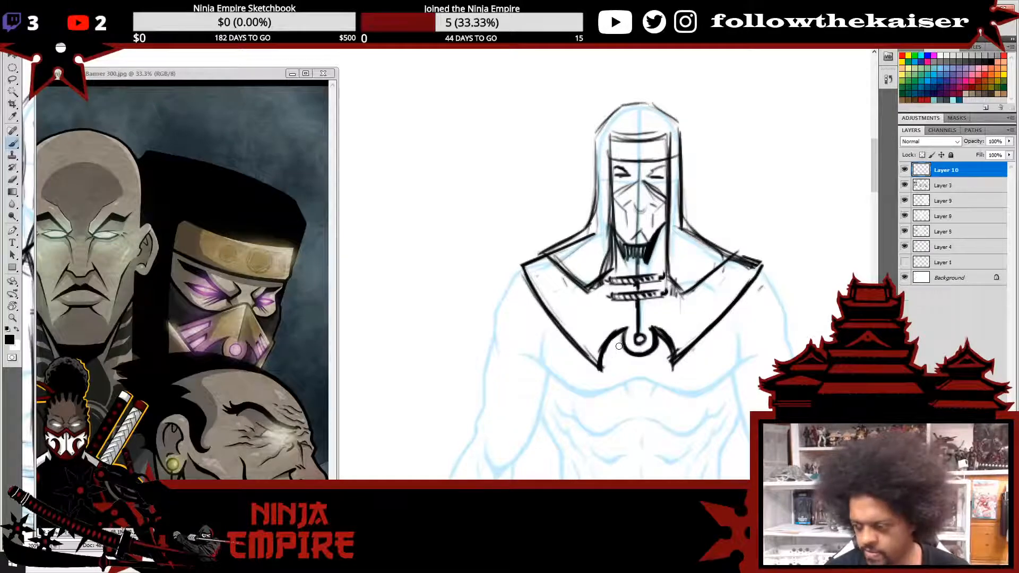
- Sketch a slanted sash around the fourth figure's waist with a small knot at its higher, right-hand end
drag(677, 394, 680, 305)
alt+click(672, 315)
alt+click(677, 317)
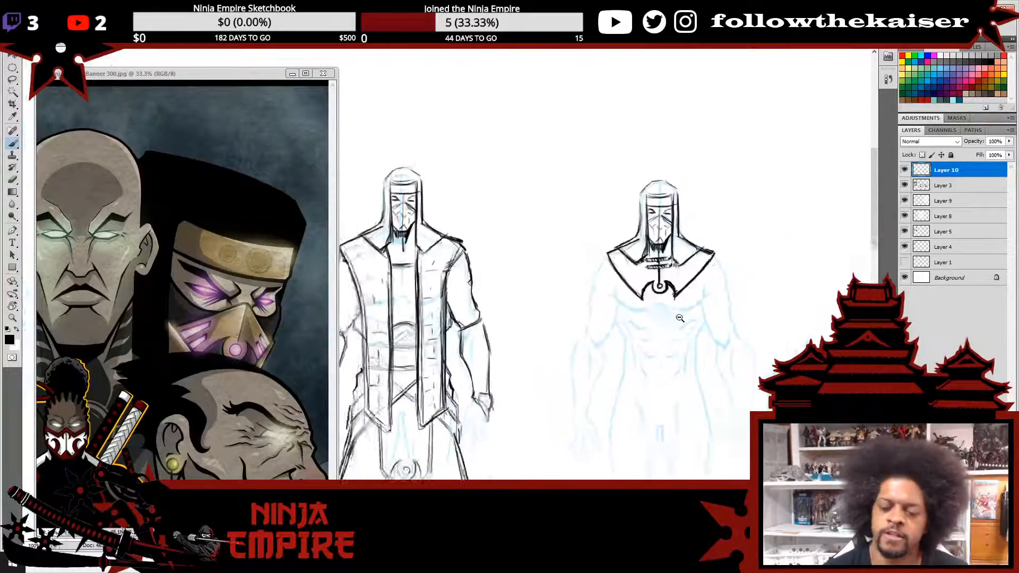
drag(689, 340, 689, 274)
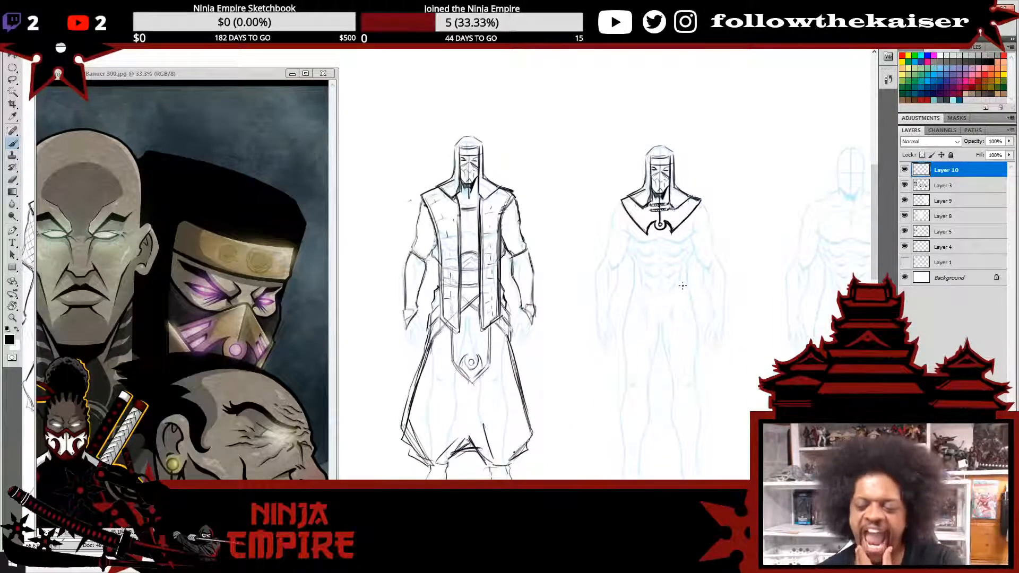
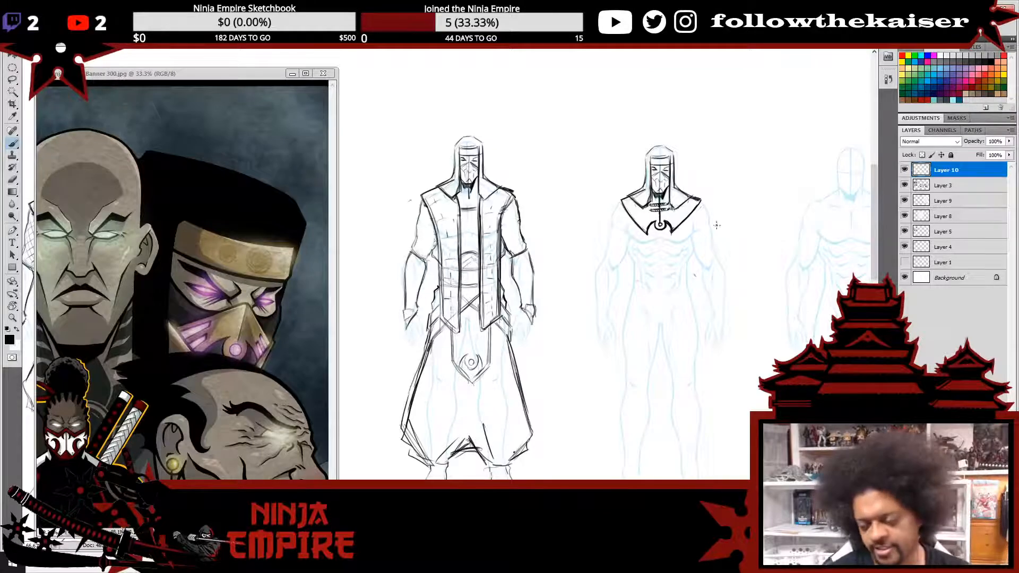
drag(685, 276, 695, 275)
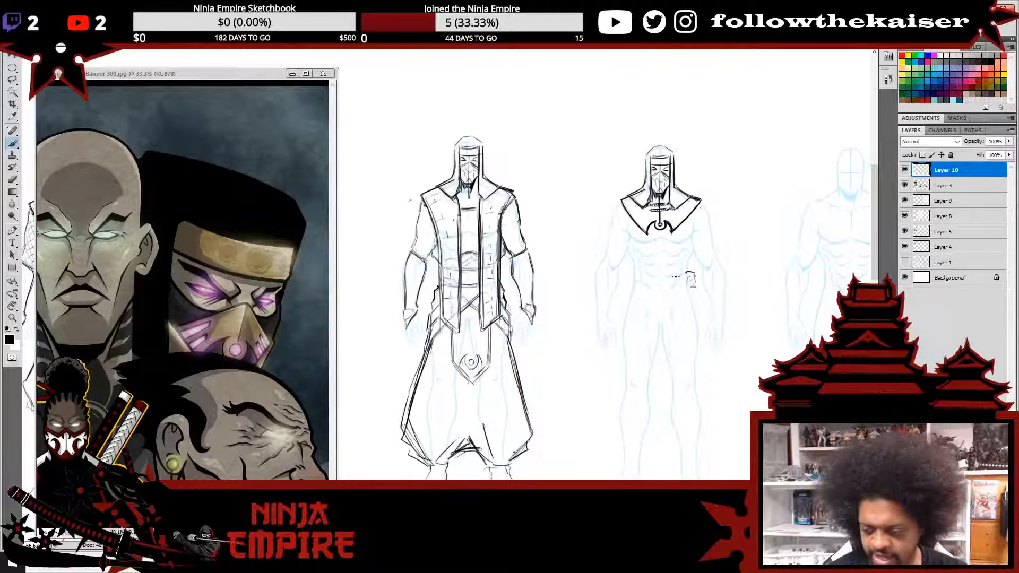
mouse_move(675, 276)
mouse_down()
mouse_move(636, 289)
mouse_move(680, 280)
mouse_move(641, 287)
mouse_move(629, 277)
mouse_move(628, 293)
mouse_move(650, 299)
mouse_move(666, 282)
mouse_move(629, 300)
mouse_move(700, 292)
mouse_move(655, 284)
mouse_move(687, 274)
mouse_move(655, 289)
mouse_move(694, 289)
mouse_up()
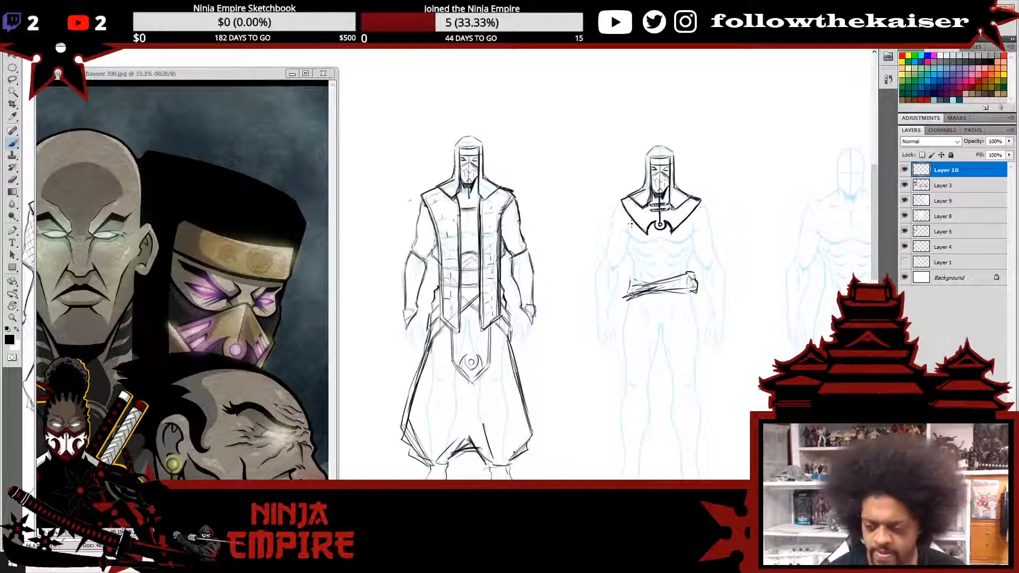
- Draw the two near-vertical sides of the fourth figure's torso from the mantle down towards the sash
drag(630, 223, 629, 259)
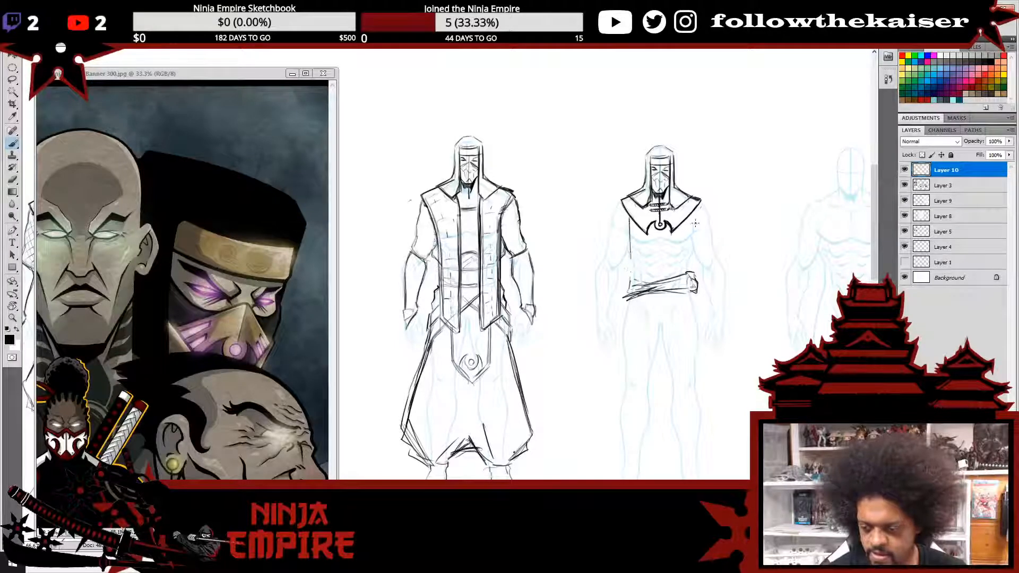
drag(692, 213, 692, 255)
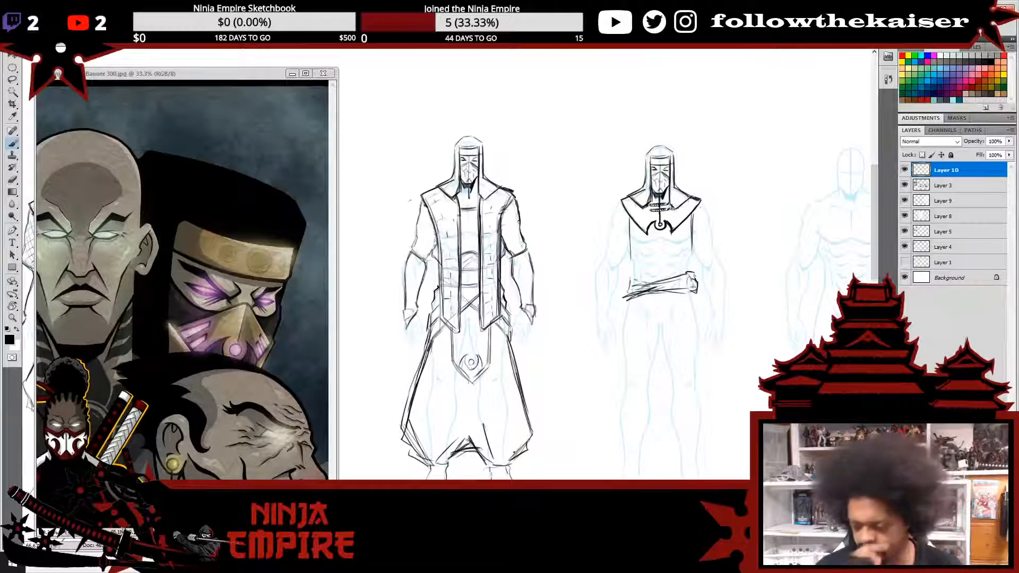
key(e)
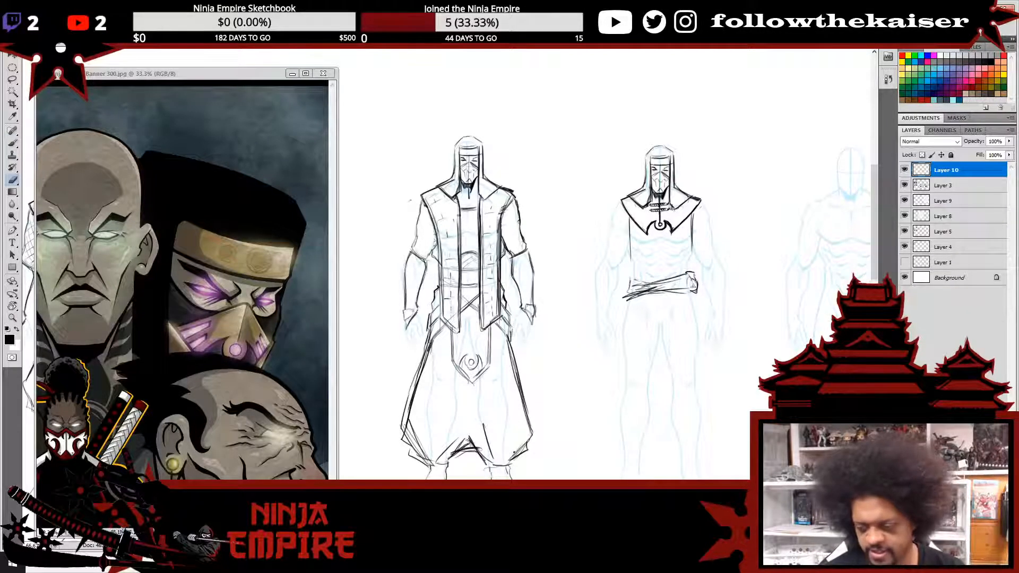
- Erase the slanted sash and its knot from the fourth figure's waist
mouse_move(693, 281)
mouse_down()
mouse_move(692, 305)
mouse_move(648, 297)
mouse_up()
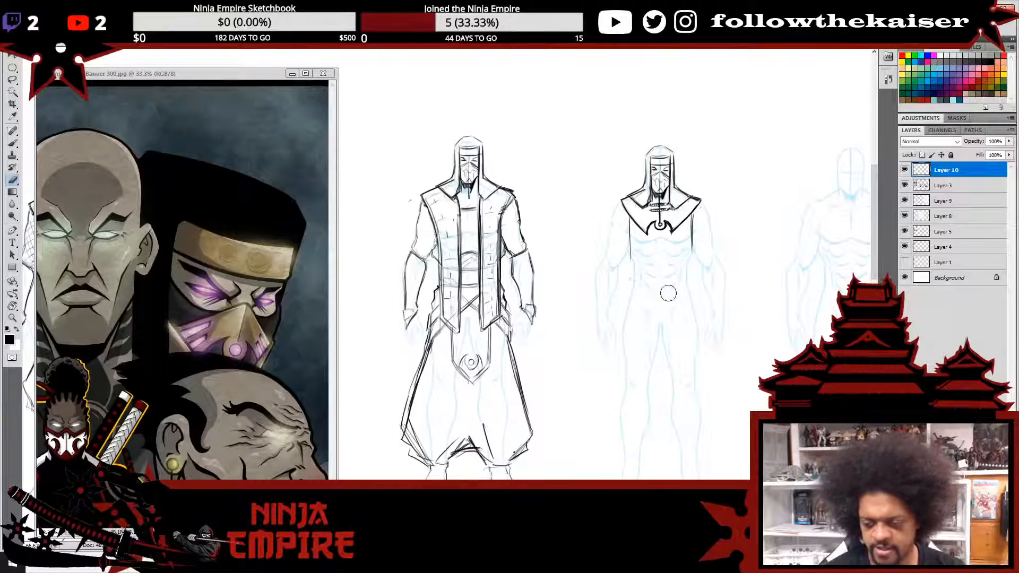
- Draw short, wavy cloth-fold lines at both sides of the fourth figure's waist, below the torso sides
key(b)
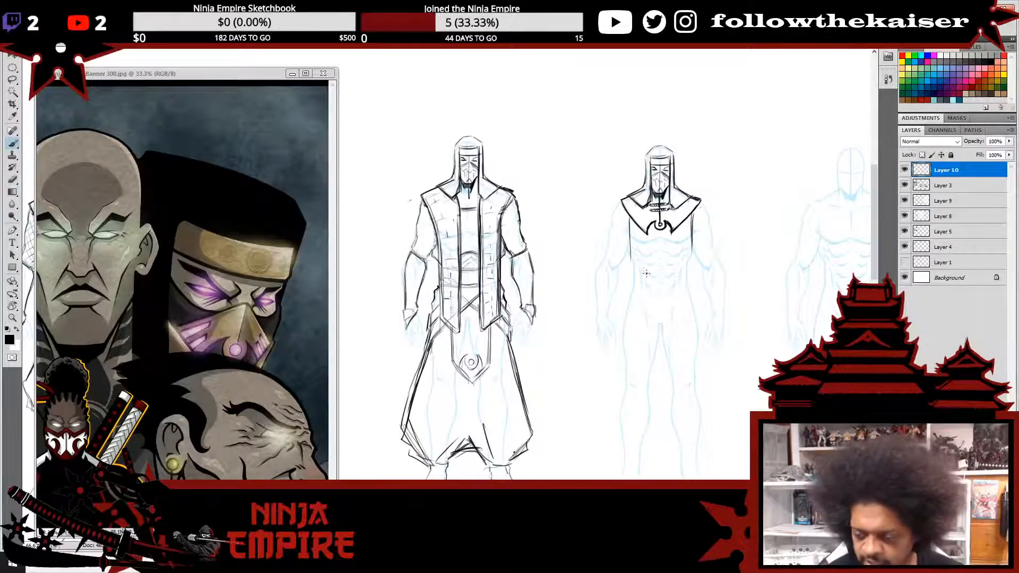
scroll(642, 268, up, 3)
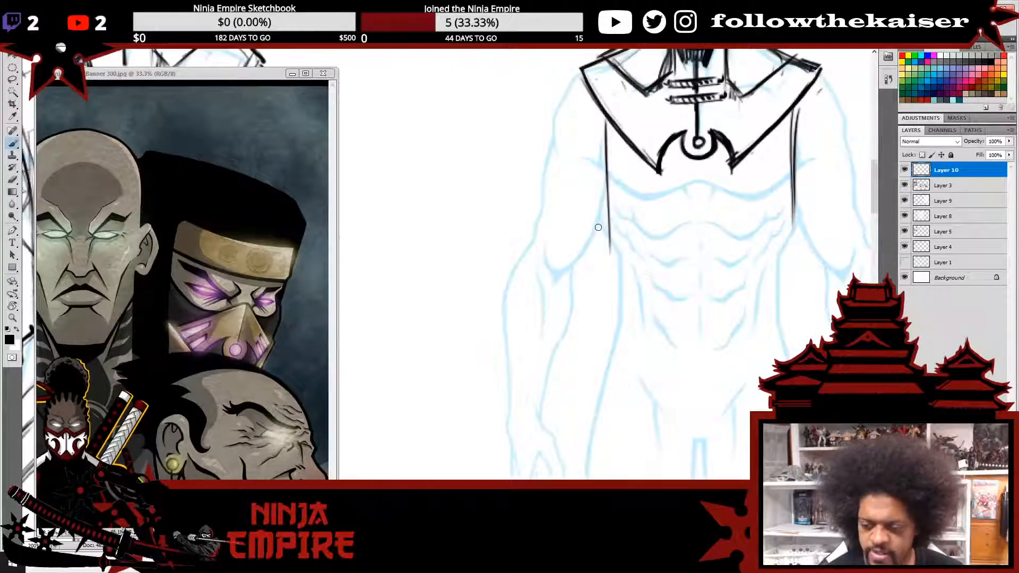
mouse_move(596, 225)
mouse_down()
mouse_move(614, 292)
mouse_move(603, 247)
mouse_up()
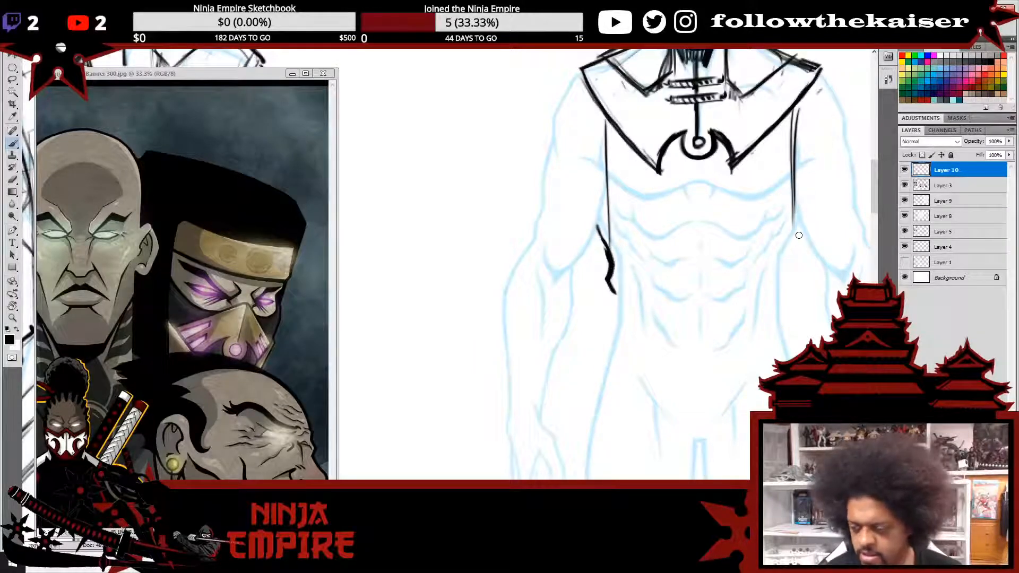
drag(800, 233, 787, 279)
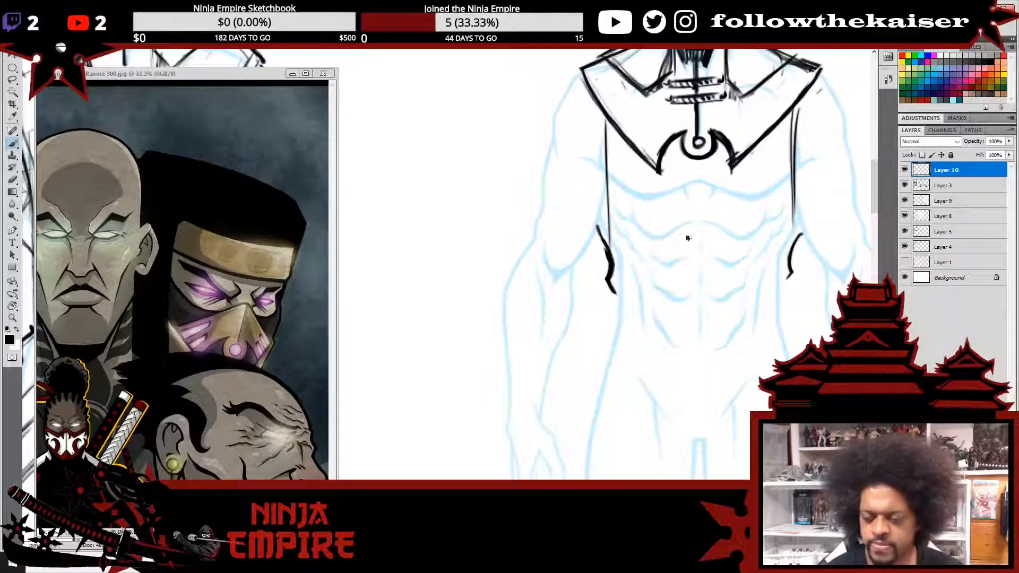
scroll(689, 233, down, 3)
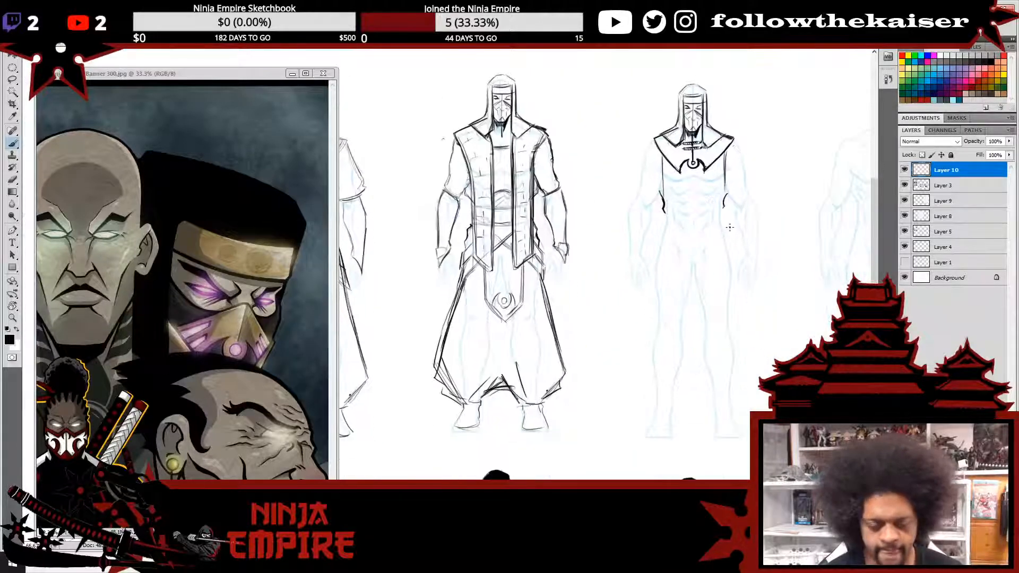
scroll(713, 238, down, 1)
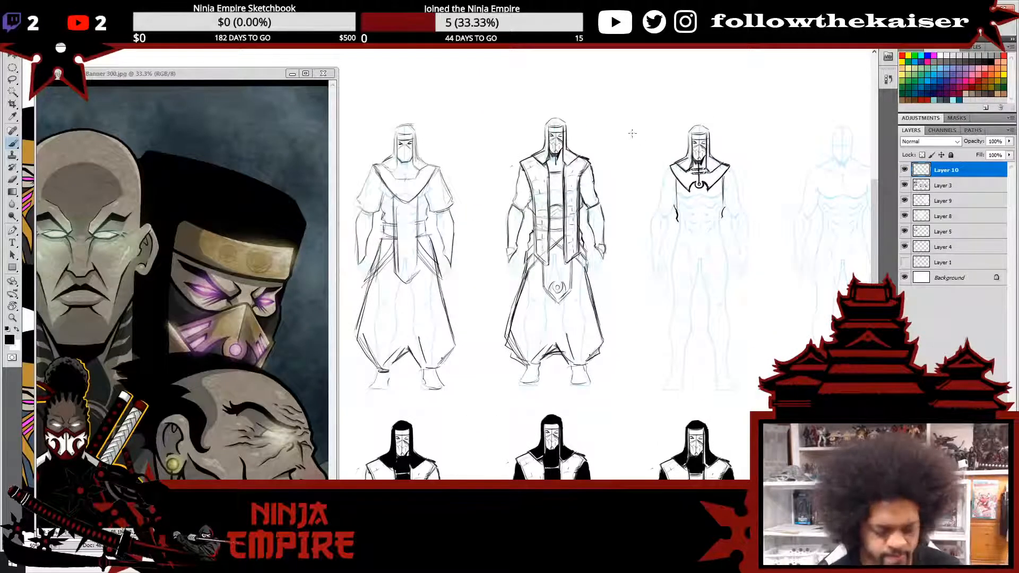
- Erase the straight torso sides between the fourth figure's mantle and the waist folds
key(e)
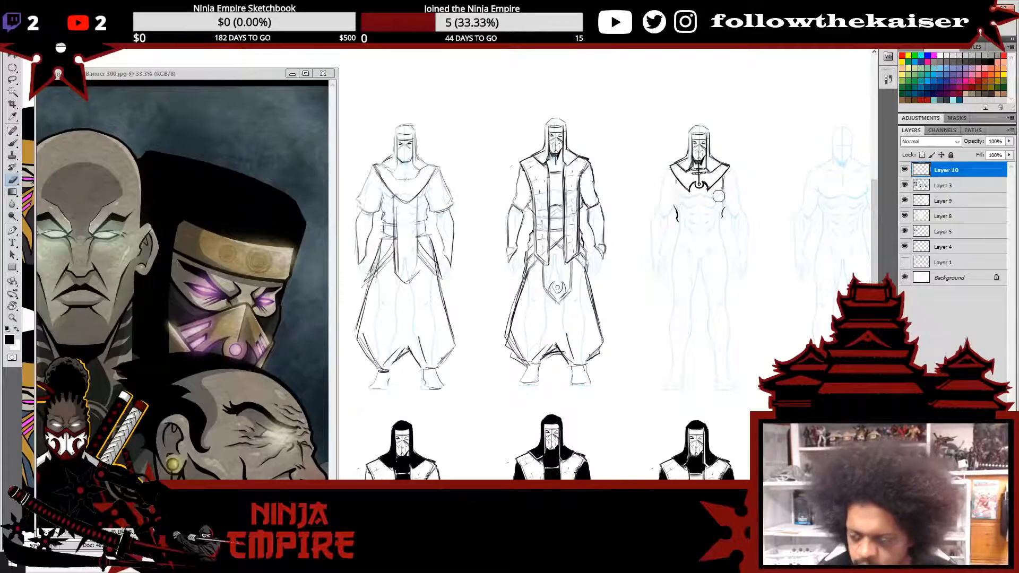
drag(719, 195, 726, 177)
scroll(717, 242, down, 1)
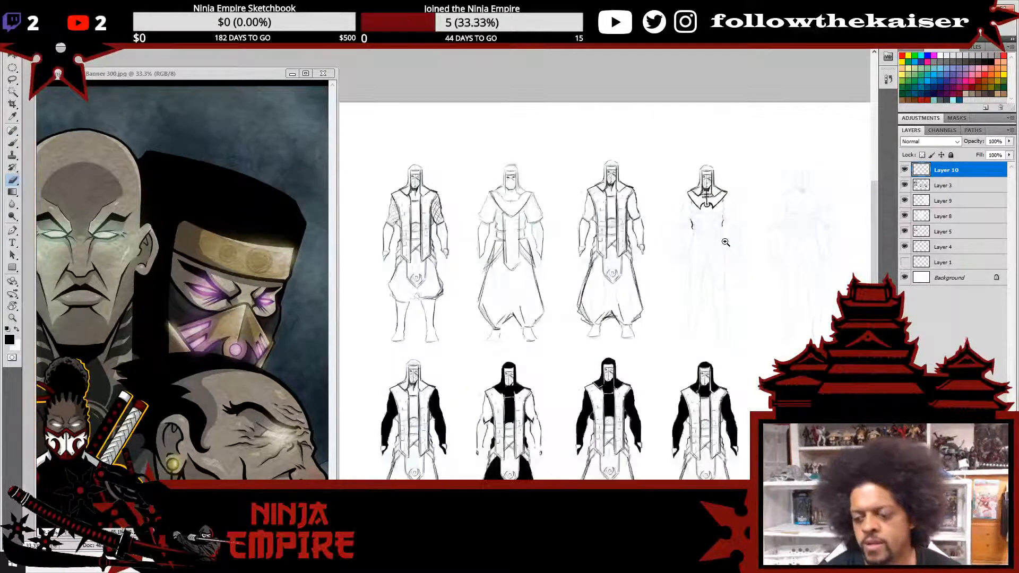
- Redraw both torso sides of the fourth figure as slightly curved lines joining the mantle to the waist folds
scroll(717, 242, up, 2)
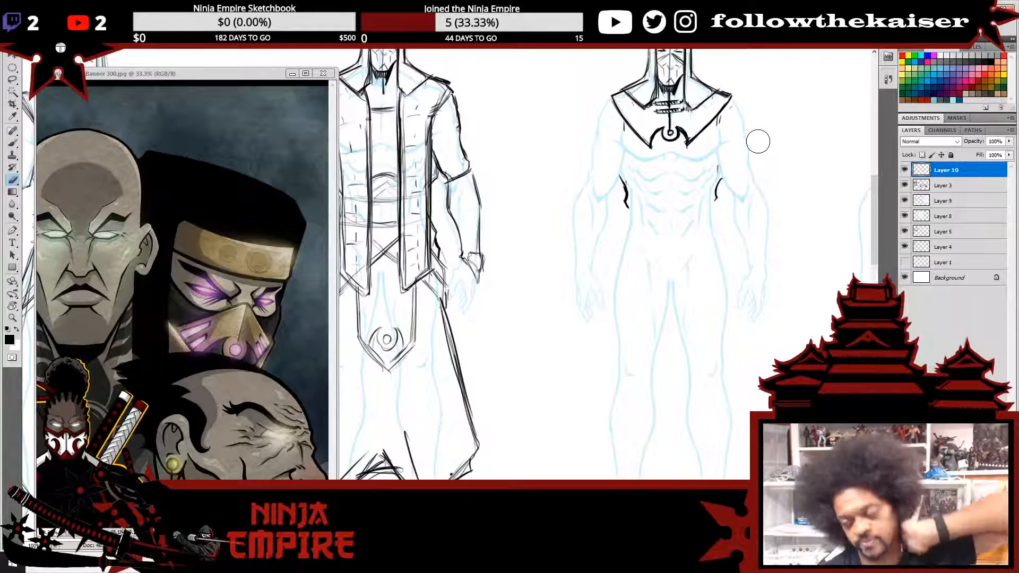
key(b)
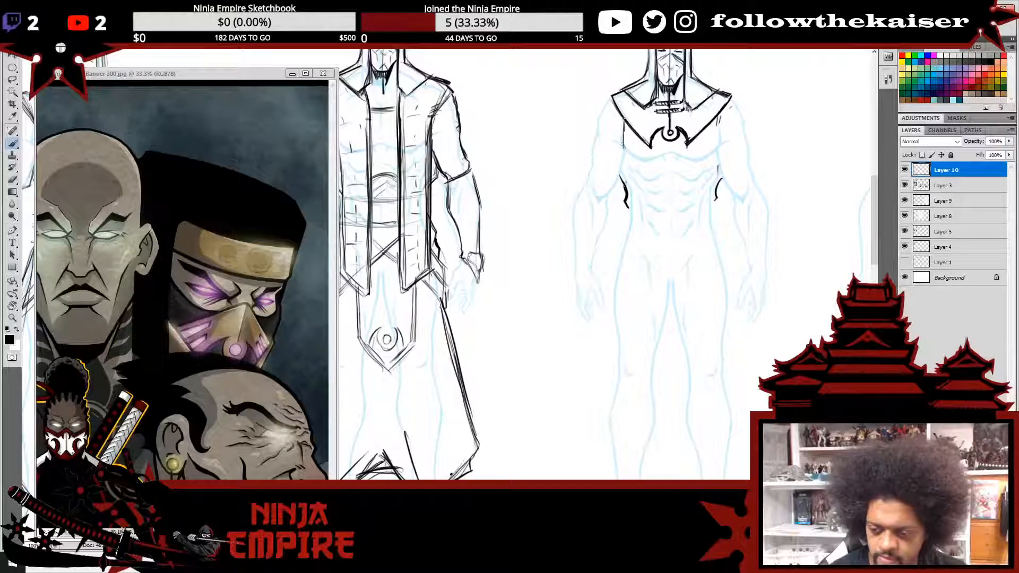
drag(623, 118, 619, 179)
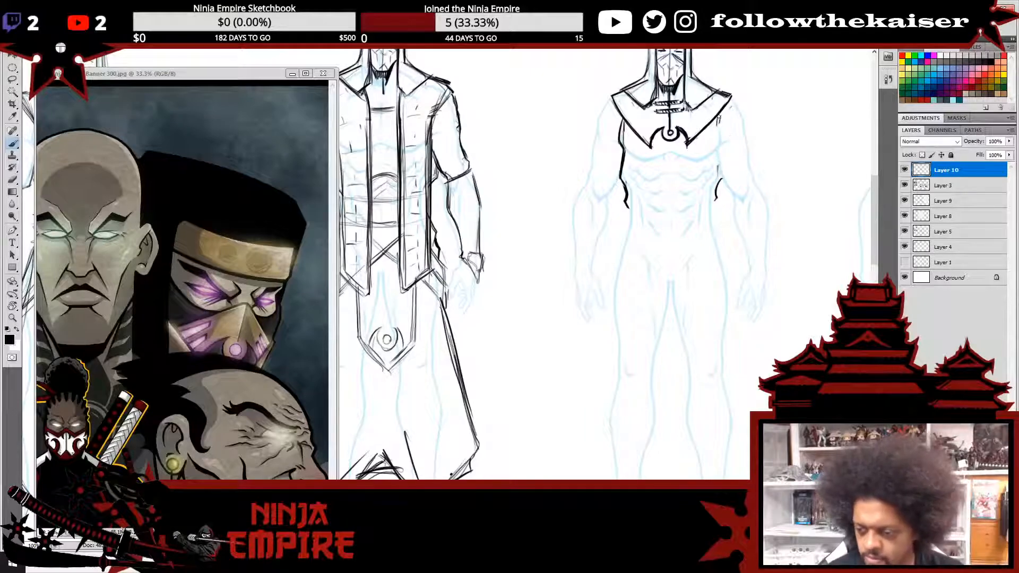
drag(719, 118, 721, 178)
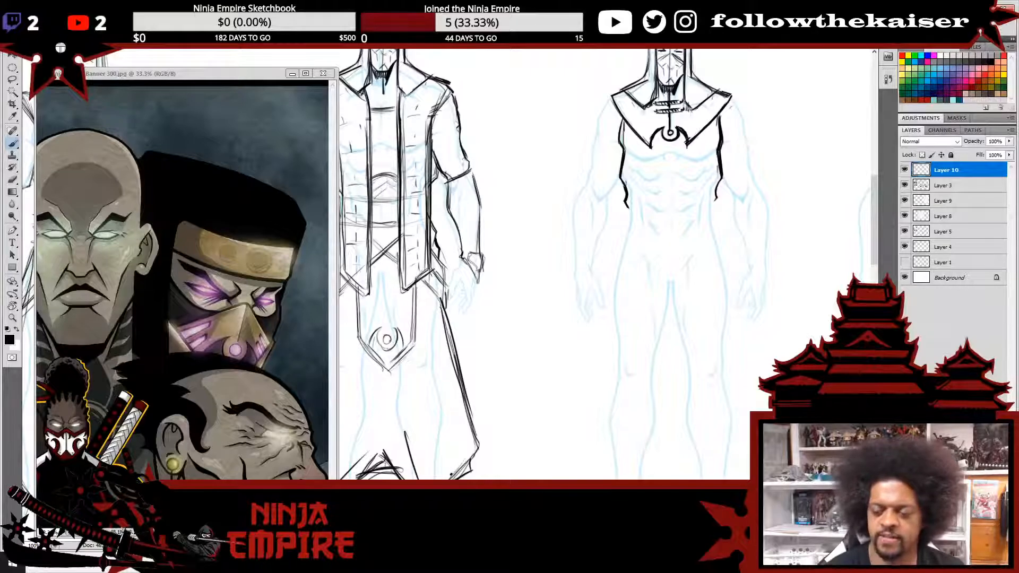
- Draw two near-vertical panel lines down the fourth figure's torso from the mantle to the lower abdomen
drag(642, 139, 643, 215)
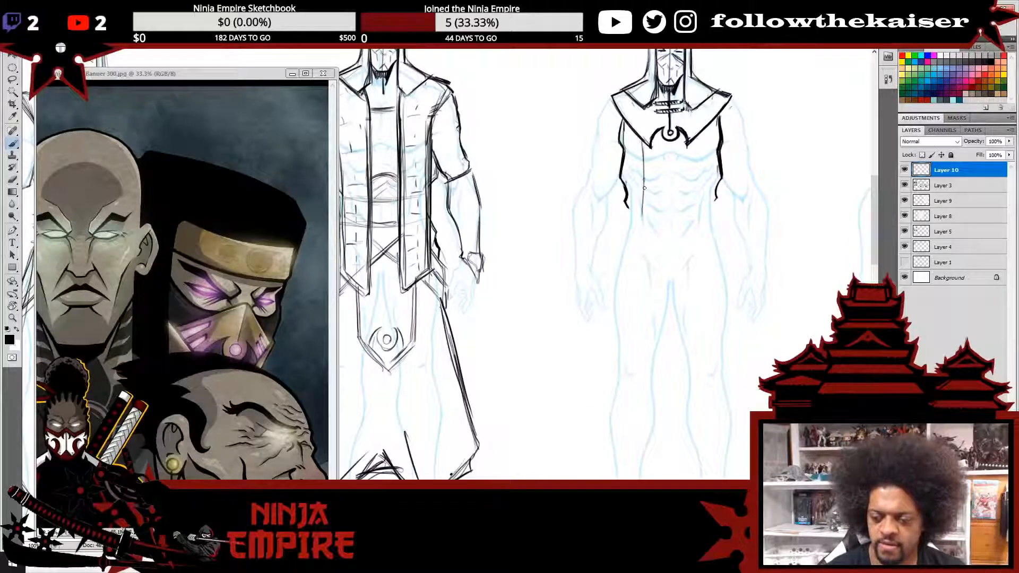
drag(644, 166, 647, 255)
drag(704, 131, 699, 241)
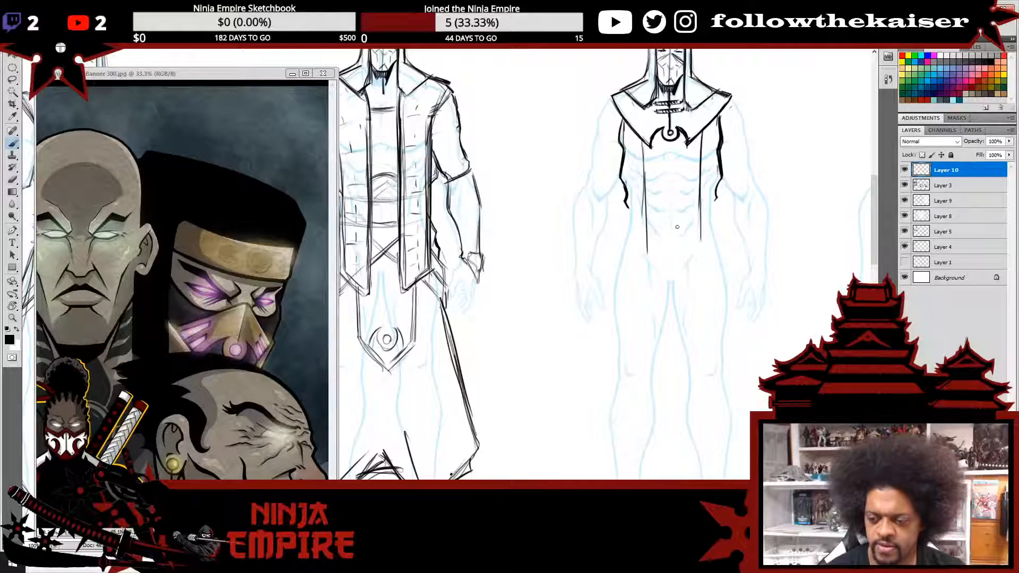
drag(643, 137, 644, 221)
- Sketch a wide band around the fourth figure's waist with two slightly curved horizontal lines and short side edges
mouse_move(644, 166)
mouse_down()
mouse_move(646, 231)
mouse_move(671, 213)
mouse_move(724, 200)
mouse_up()
mouse_move(646, 212)
mouse_down()
mouse_move(693, 208)
mouse_move(621, 235)
mouse_move(729, 231)
mouse_up()
drag(646, 240, 692, 238)
drag(714, 202, 714, 235)
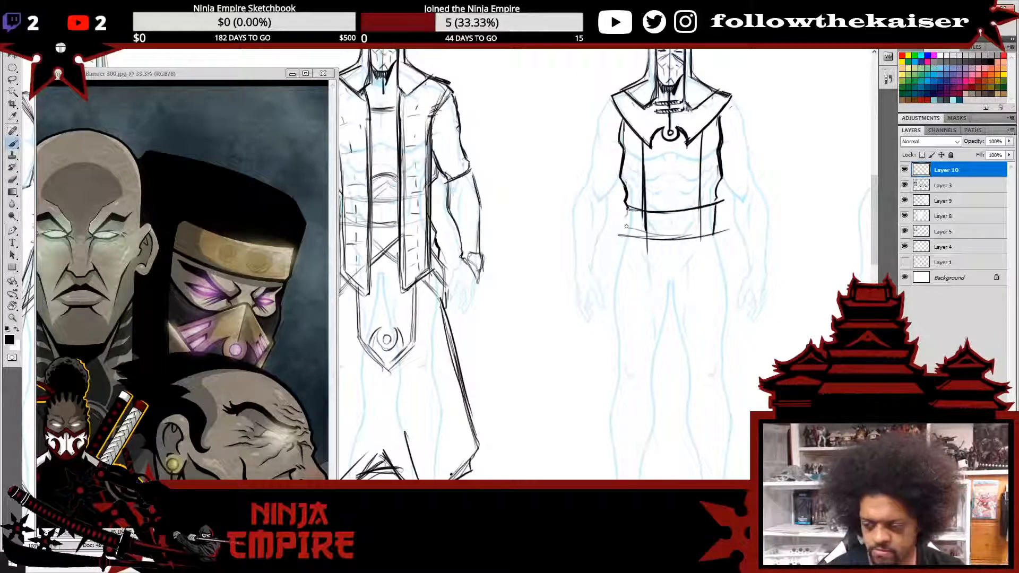
drag(626, 207, 628, 231)
- Erase the fourth figure's torso sides, panel lines and waist band below the mantle
scroll(737, 238, down, 2)
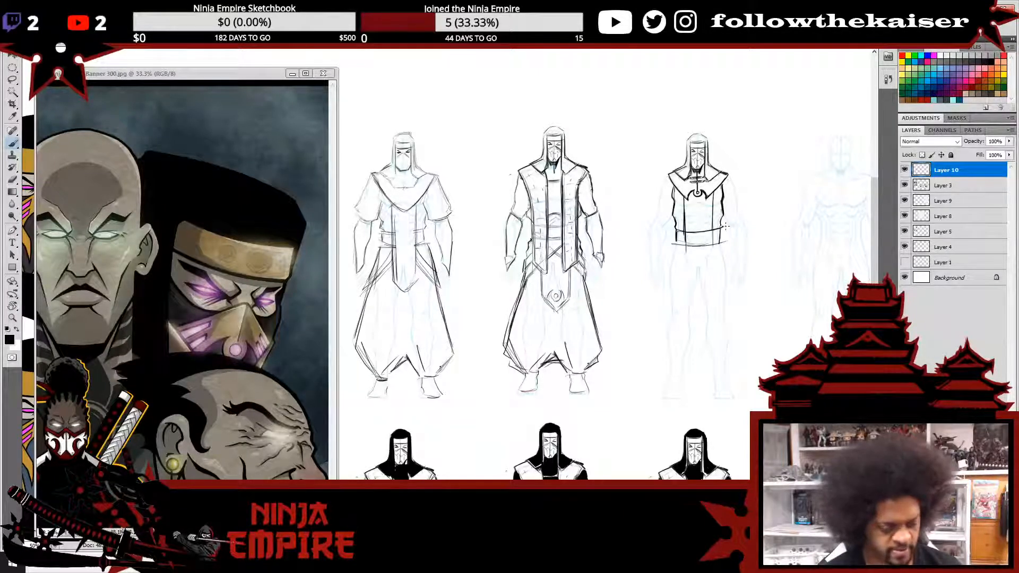
key(e)
mouse_move(720, 209)
mouse_down()
mouse_move(714, 239)
mouse_move(726, 228)
mouse_move(704, 220)
mouse_move(696, 236)
mouse_move(675, 203)
mouse_move(730, 197)
mouse_move(703, 215)
mouse_up()
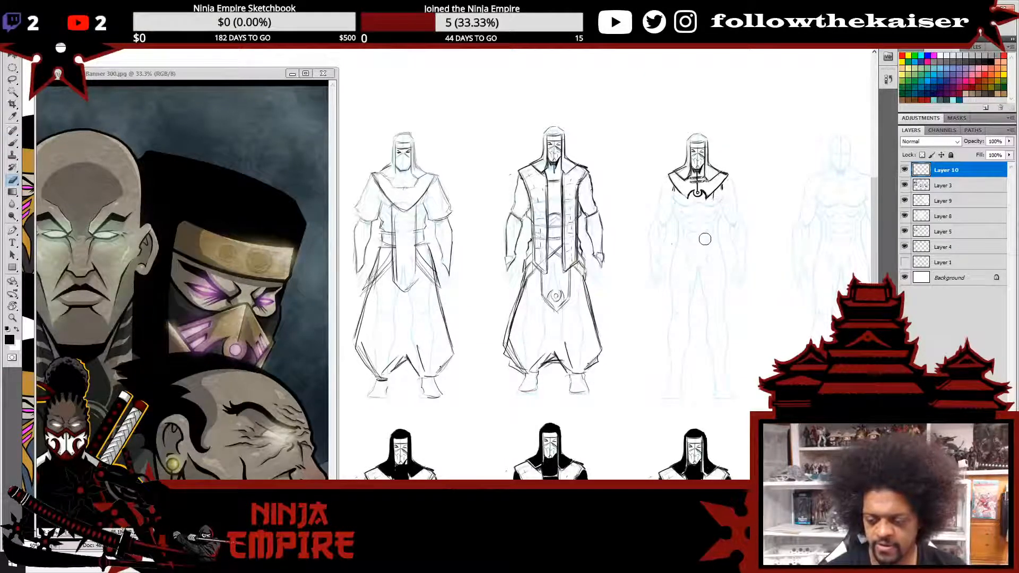
- Brush in a cape on the fourth top-row figure: a diagonal edge across the torso from the collar and a long vertical edge below it
key(ctrl+minus)
key(ctrl+minus)
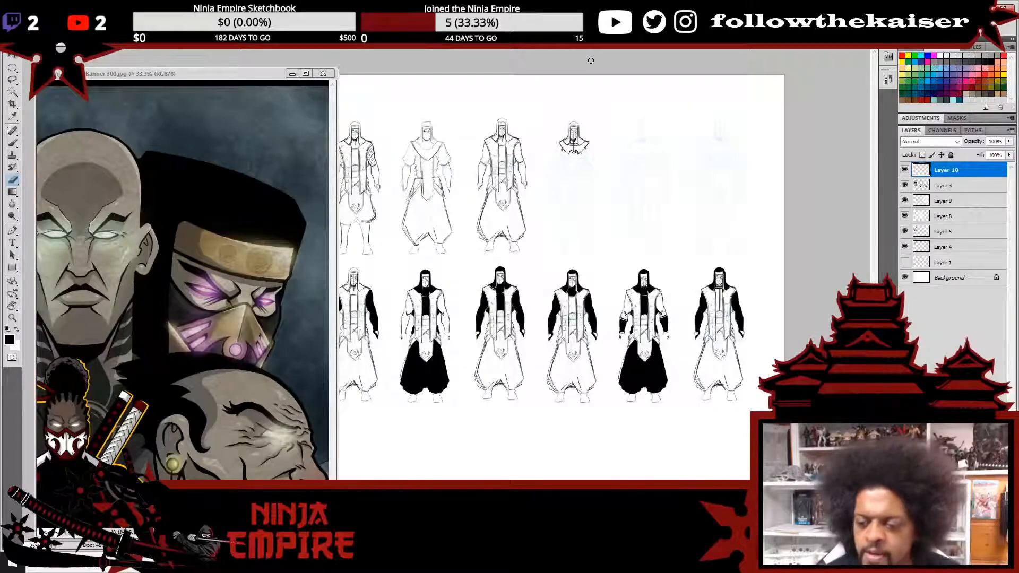
ctrl+click(568, 157)
ctrl+click(570, 156)
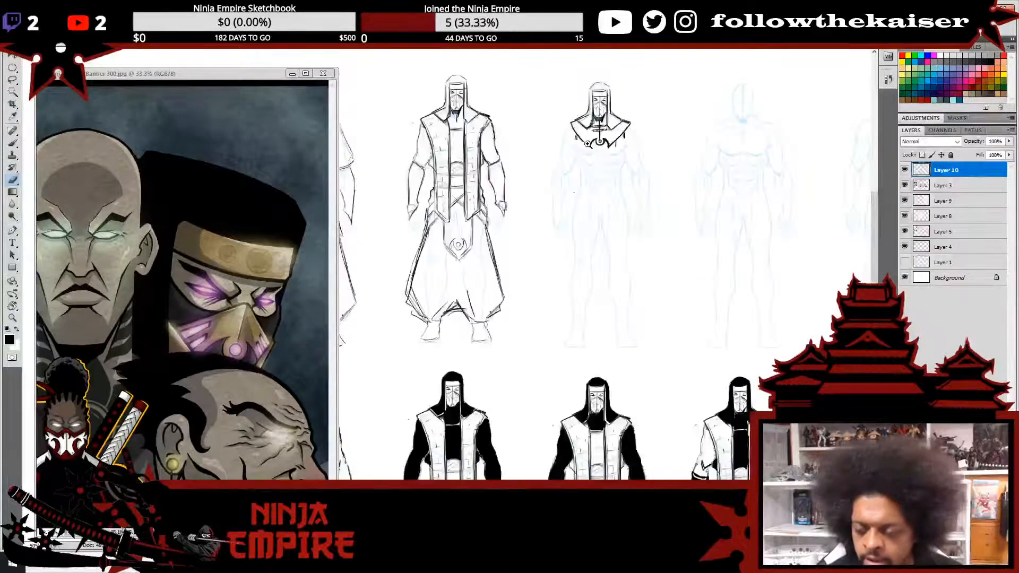
ctrl+click(583, 144)
ctrl+click(588, 144)
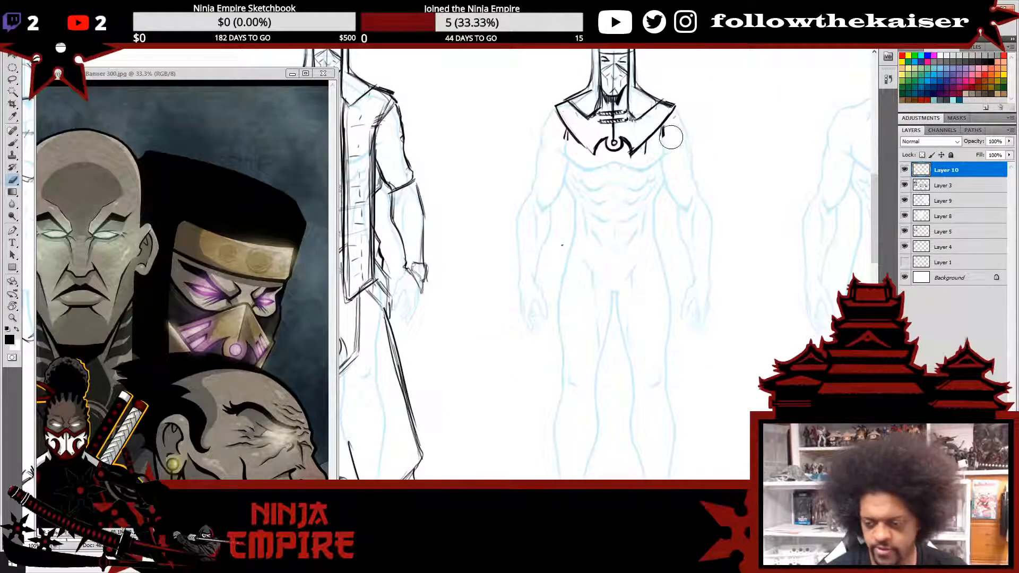
key(b)
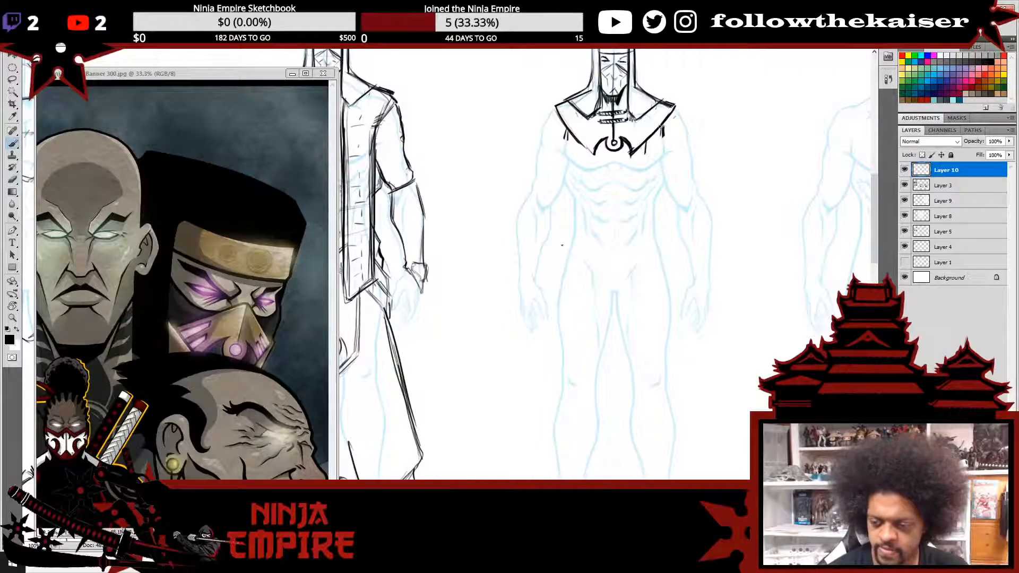
drag(644, 151, 591, 238)
drag(641, 160, 556, 345)
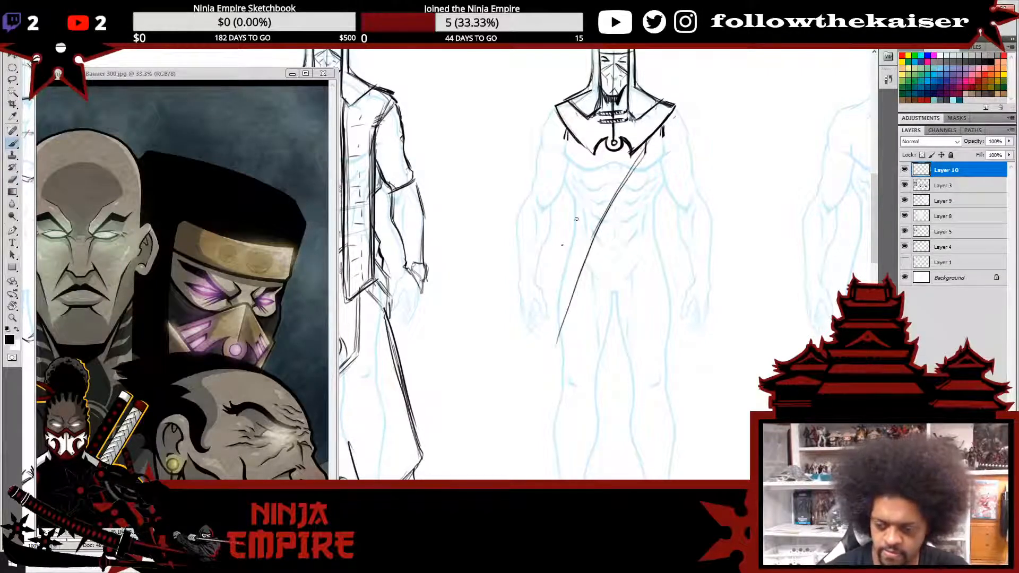
drag(566, 137, 562, 292)
drag(566, 139, 554, 344)
drag(558, 305, 553, 370)
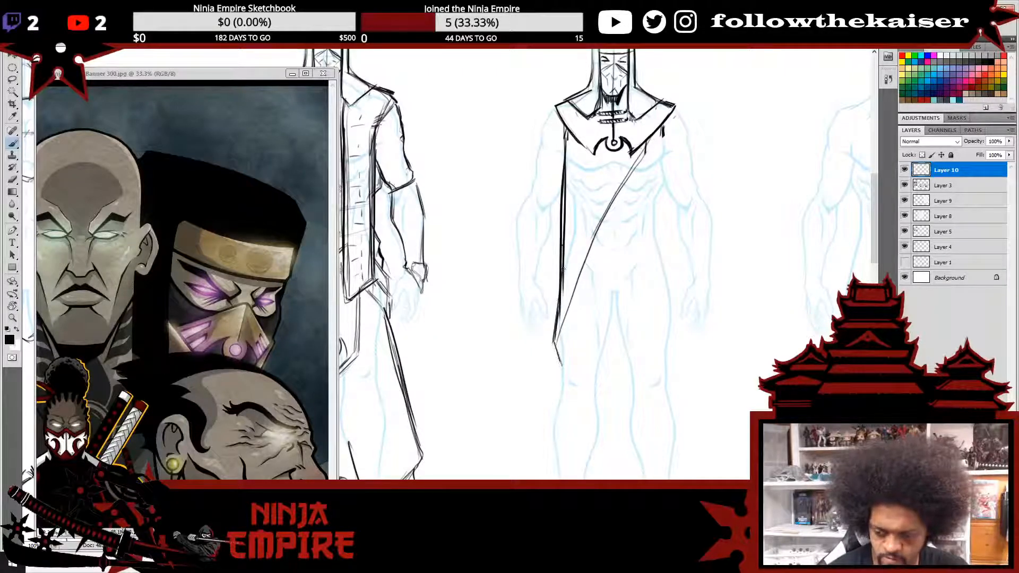
- Add fold lines fanning up through the cape and sketch its outer drape from the shoulder down to the point beside the thigh
mouse_move(564, 181)
mouse_down()
mouse_move(561, 298)
mouse_move(658, 141)
mouse_move(556, 333)
mouse_move(624, 156)
mouse_up()
drag(566, 306, 595, 162)
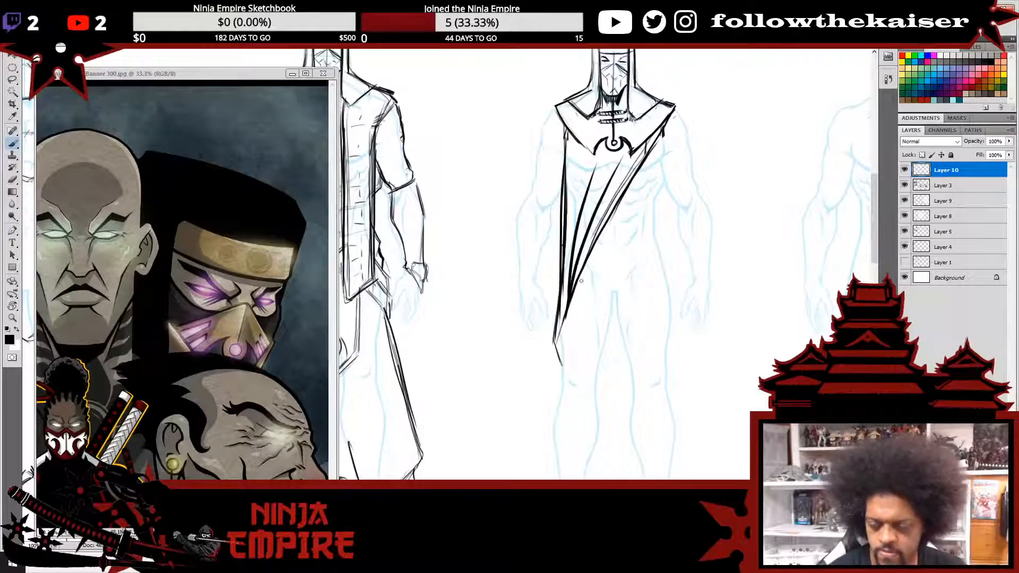
mouse_move(554, 106)
mouse_down()
mouse_move(542, 117)
mouse_move(555, 203)
mouse_up()
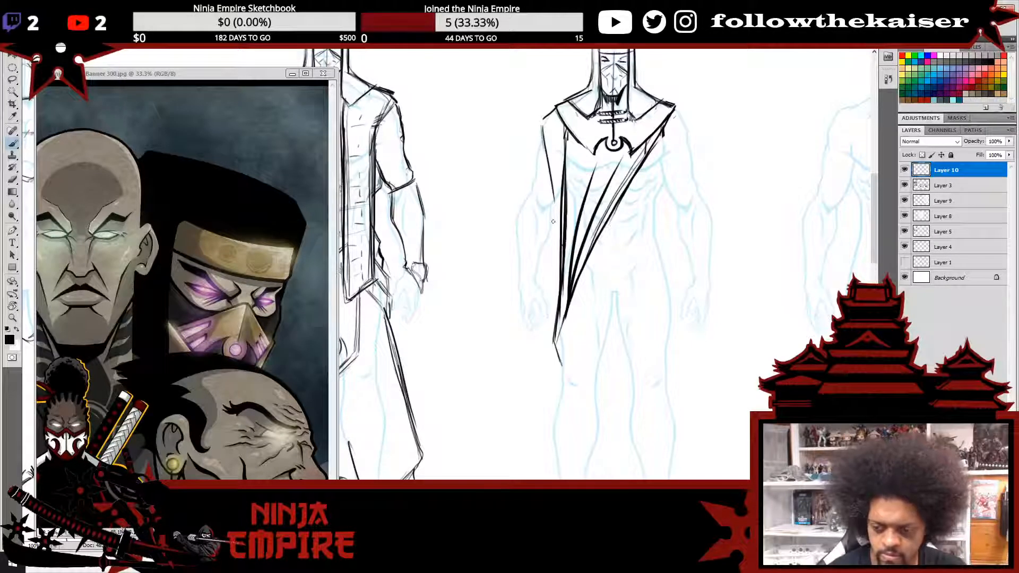
drag(544, 137, 561, 240)
drag(550, 175, 559, 296)
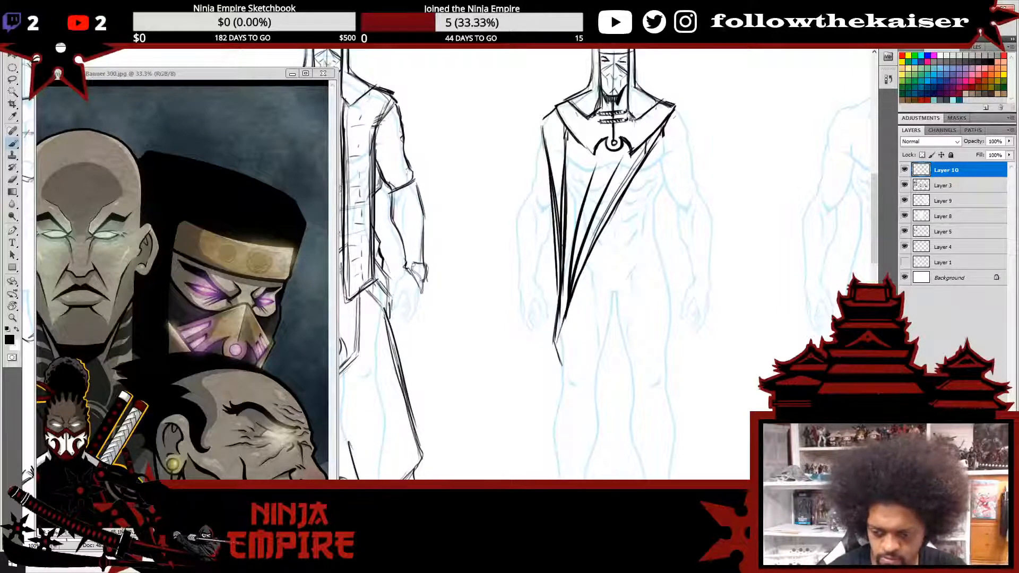
drag(551, 215, 555, 326)
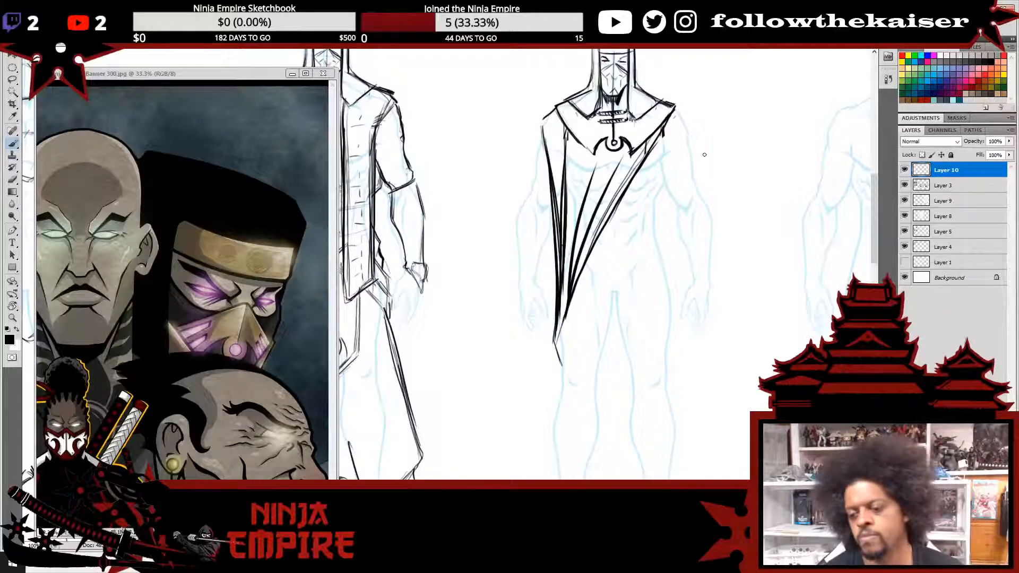
drag(557, 113, 591, 155)
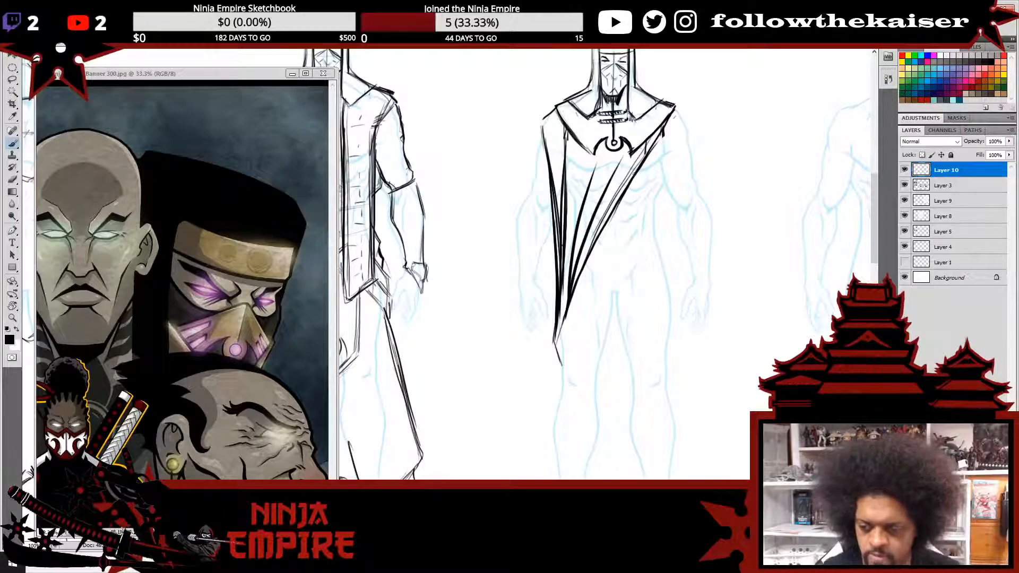
- Sketch the caped figure's waistband, uncovered arm and exposed side of the torso over the blue body guide
alt+click(646, 275)
alt+click(654, 277)
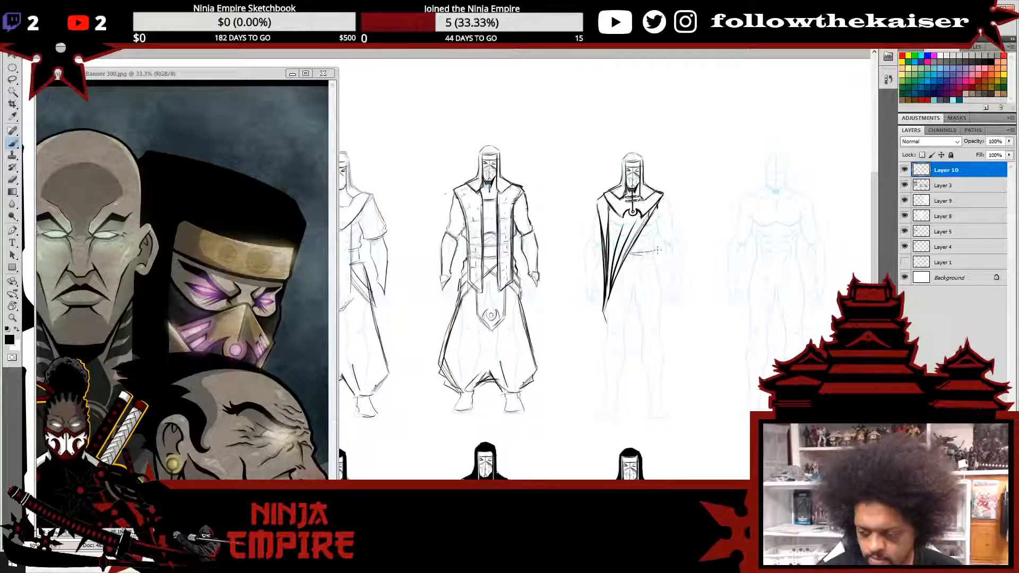
mouse_move(626, 255)
mouse_down()
mouse_move(662, 249)
mouse_move(643, 270)
mouse_move(658, 266)
mouse_move(656, 229)
mouse_move(666, 247)
mouse_up()
mouse_move(668, 199)
mouse_down()
mouse_move(656, 219)
mouse_move(671, 212)
mouse_move(677, 253)
mouse_move(681, 245)
mouse_move(674, 271)
mouse_move(666, 246)
mouse_move(673, 284)
mouse_up()
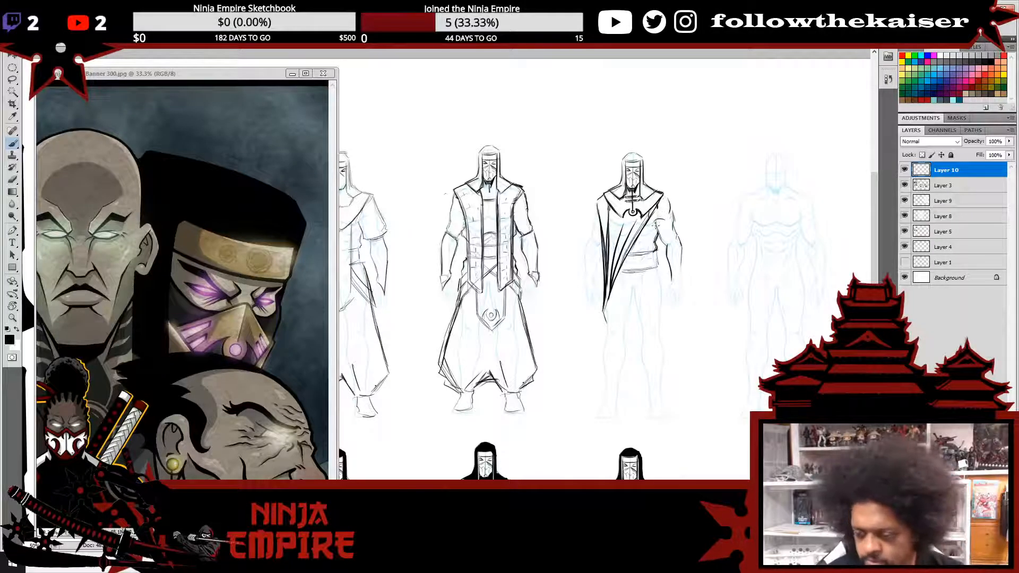
drag(655, 210, 657, 231)
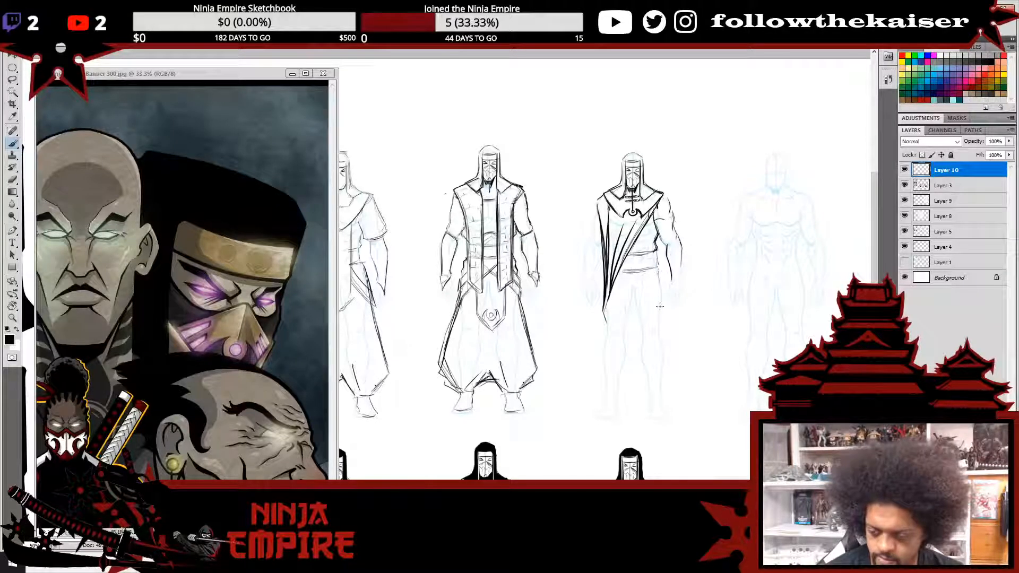
- Outline both legs and feet of the caped figure with slim trousers following the blue guide
drag(658, 272, 663, 356)
drag(611, 303, 603, 407)
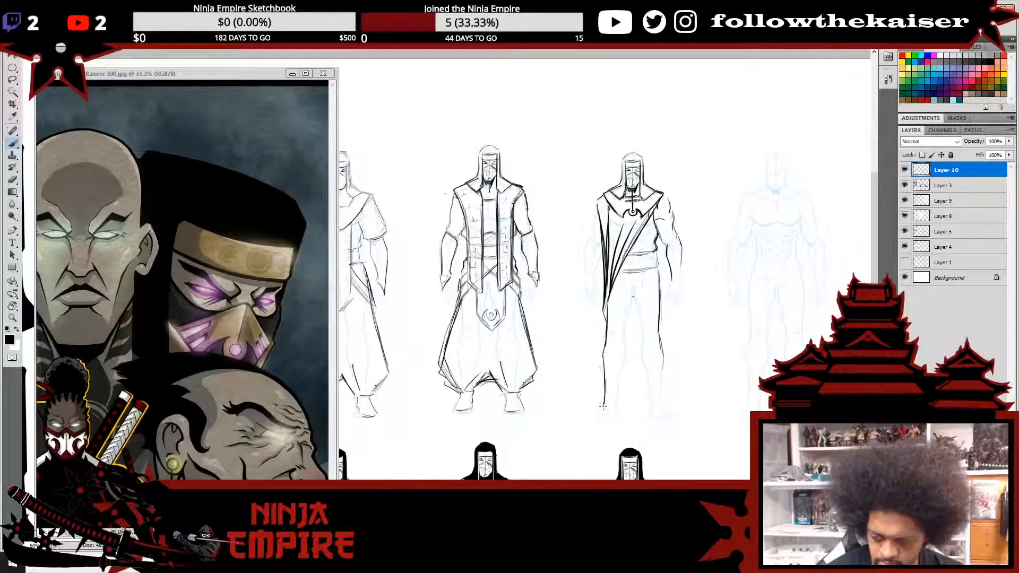
mouse_move(630, 313)
mouse_down()
mouse_move(616, 406)
mouse_move(617, 386)
mouse_move(608, 404)
mouse_move(619, 405)
mouse_move(617, 389)
mouse_move(598, 414)
mouse_move(670, 415)
mouse_up()
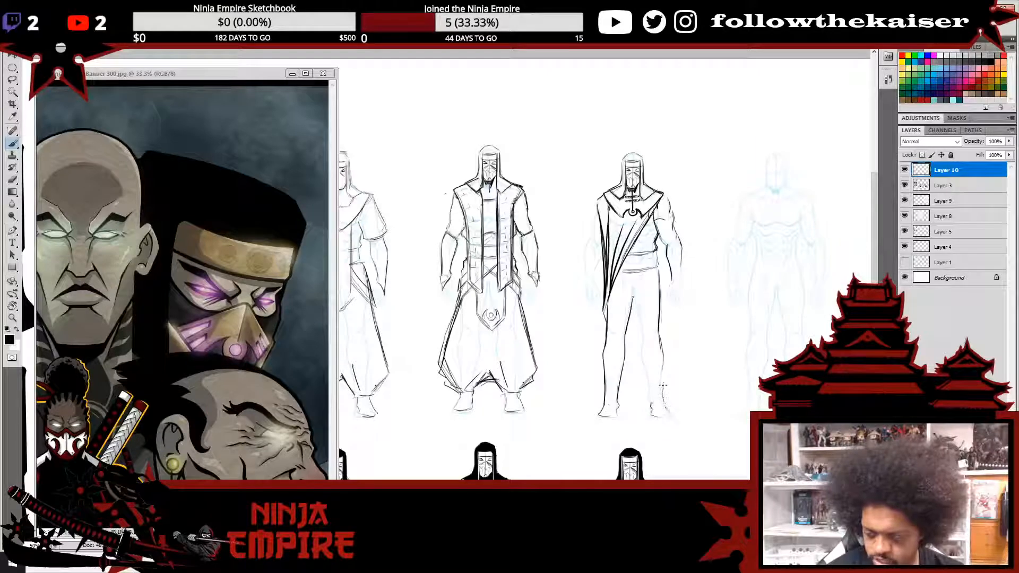
drag(633, 297, 650, 407)
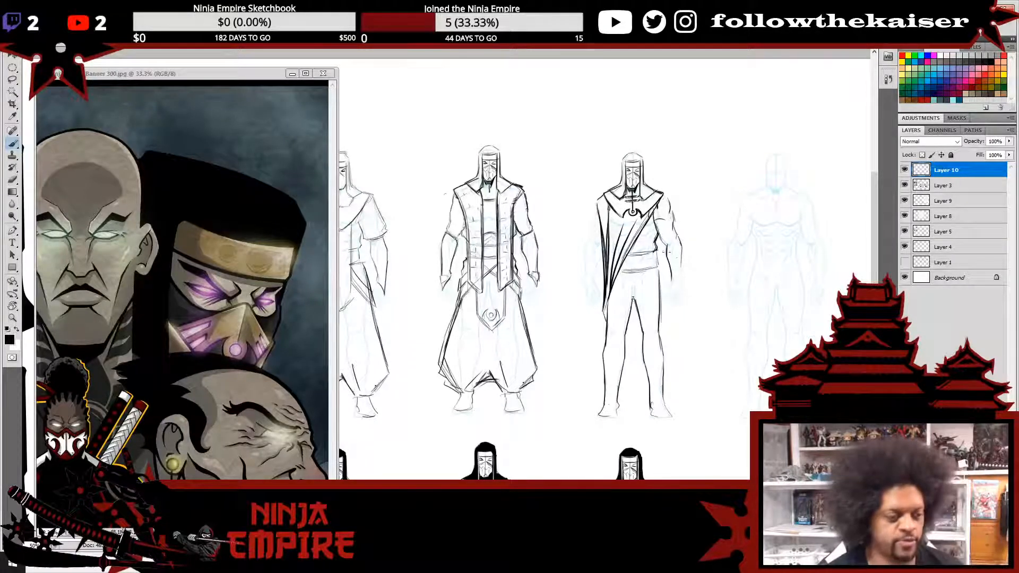
- Sketch an armoured knee guard, shin guard and ankle straps on the caped figure's leg beneath the cape
key(ctrl+minus)
key(ctrl+minus)
key(ctrl+minus)
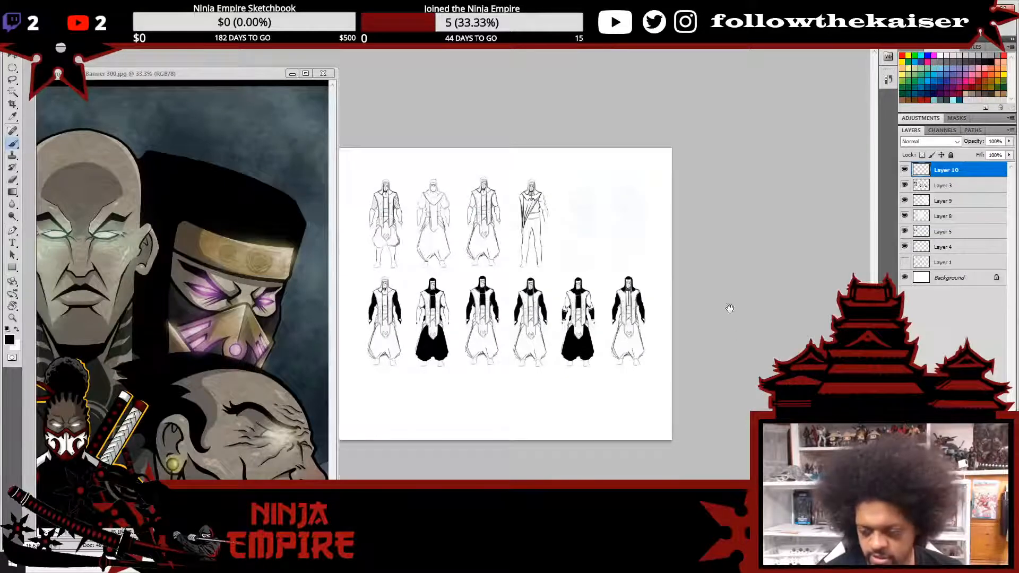
key(ctrl+plus)
key(ctrl+plus)
key(ctrl+plus)
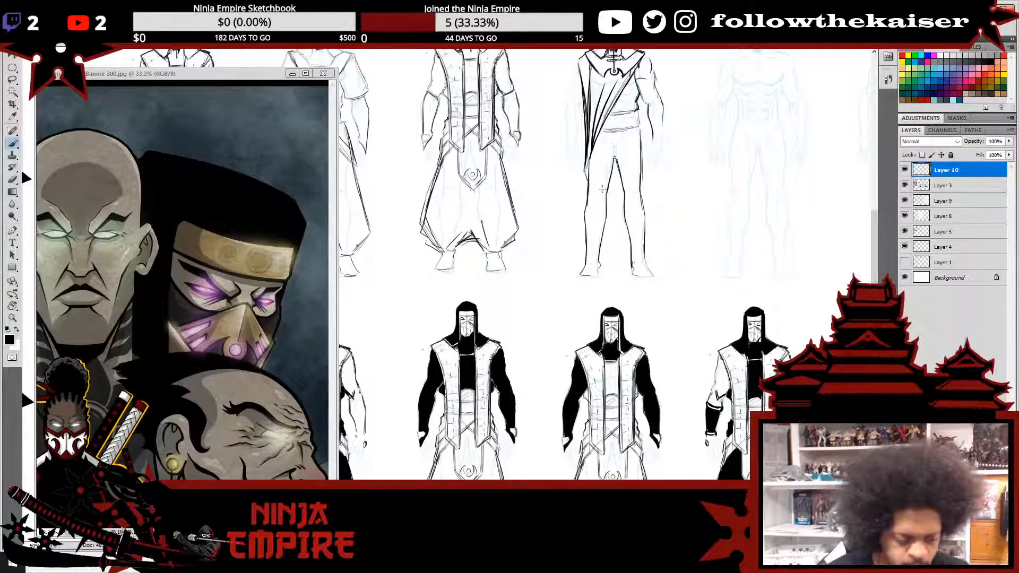
drag(589, 249, 591, 251)
mouse_move(597, 188)
mouse_down()
mouse_move(599, 203)
mouse_move(589, 203)
mouse_move(605, 203)
mouse_up()
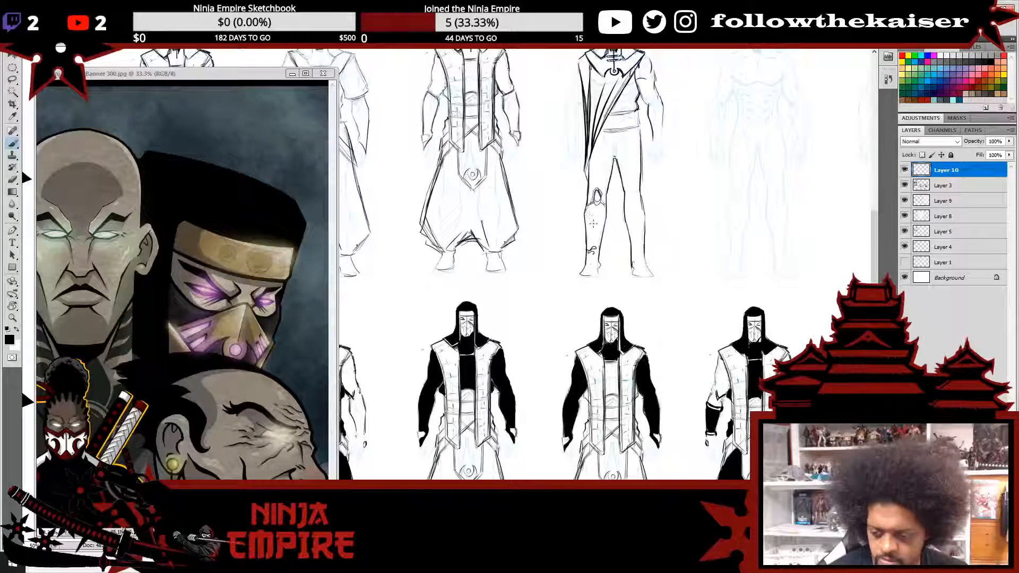
drag(594, 215, 595, 224)
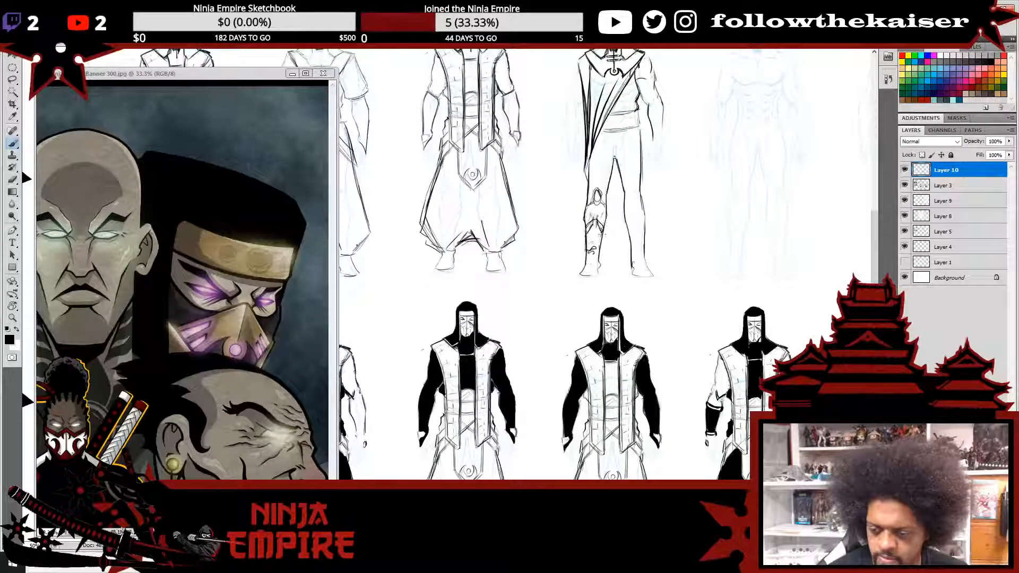
mouse_move(604, 246)
mouse_down()
mouse_move(596, 227)
mouse_move(593, 252)
mouse_up()
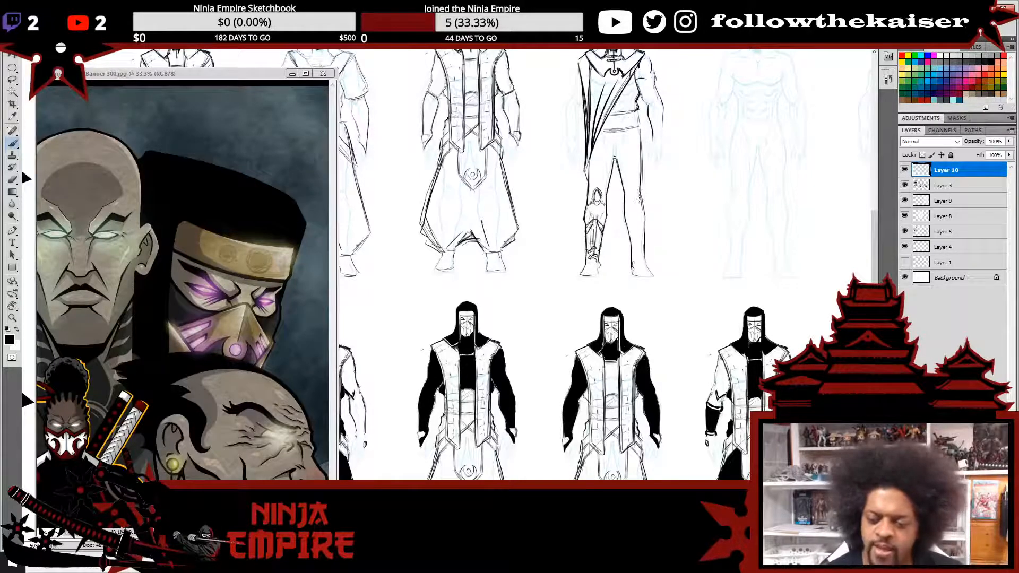
- Draw matching knee and shin armour on the other leg, detail both boots, and strengthen the trouser lines along the thighs
mouse_move(634, 186)
mouse_down()
mouse_move(626, 208)
mouse_move(640, 204)
mouse_move(629, 215)
mouse_move(624, 208)
mouse_move(637, 223)
mouse_move(634, 215)
mouse_move(625, 230)
mouse_move(641, 216)
mouse_up()
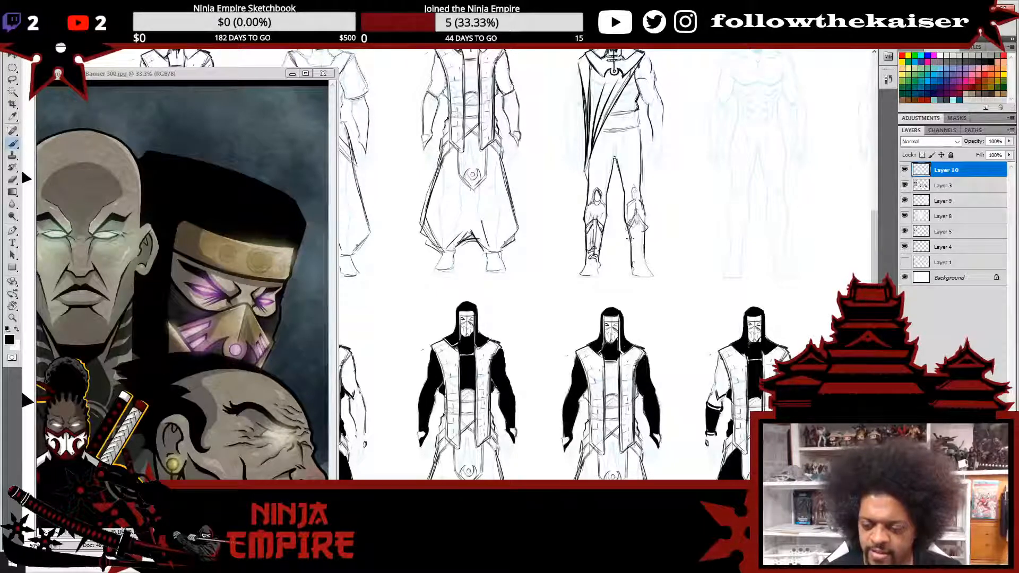
mouse_move(632, 254)
mouse_down()
mouse_move(647, 263)
mouse_move(588, 259)
mouse_move(593, 267)
mouse_up()
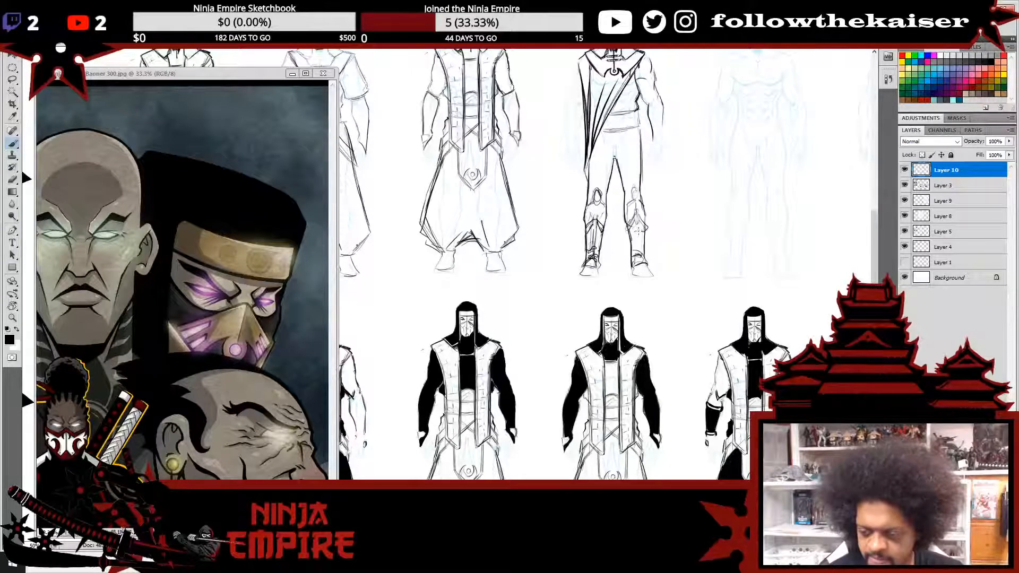
mouse_move(639, 230)
mouse_down()
mouse_move(640, 253)
mouse_move(636, 221)
mouse_move(644, 256)
mouse_up()
mouse_move(624, 204)
mouse_down()
mouse_move(626, 224)
mouse_move(630, 201)
mouse_move(632, 227)
mouse_move(636, 208)
mouse_move(643, 227)
mouse_up()
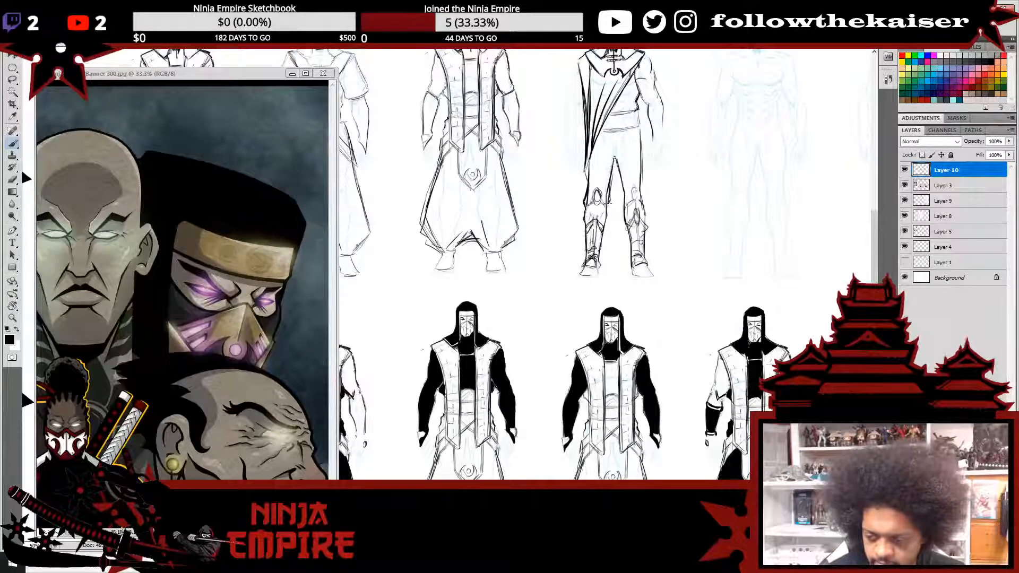
drag(616, 164, 622, 201)
drag(643, 133, 643, 198)
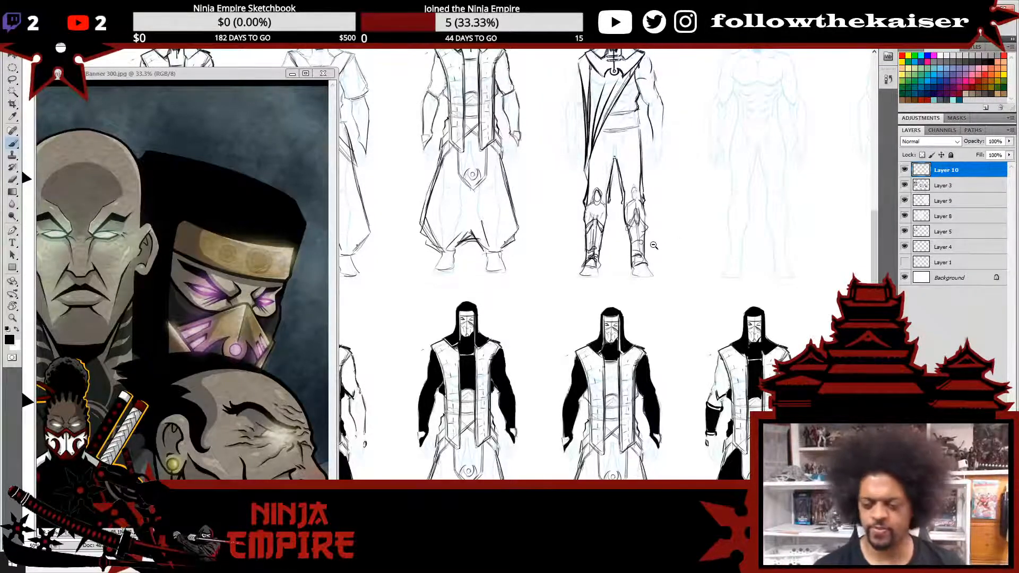
- Outline the caped figure's arm beside the cape, covering the upper arm, elbow, forearm and wrist
key(ctrl+minus)
key(ctrl+minus)
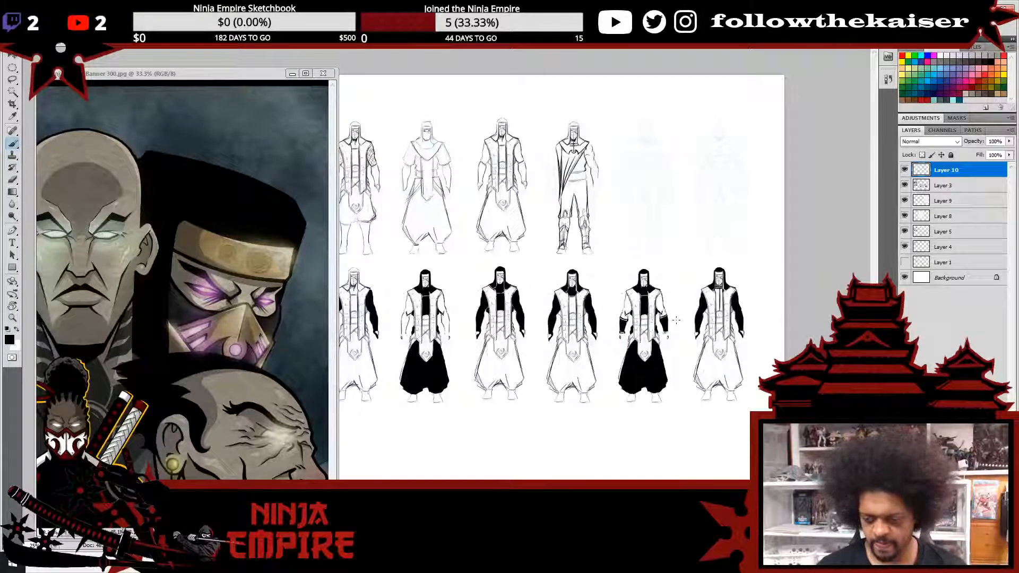
scroll(582, 180, up, 4)
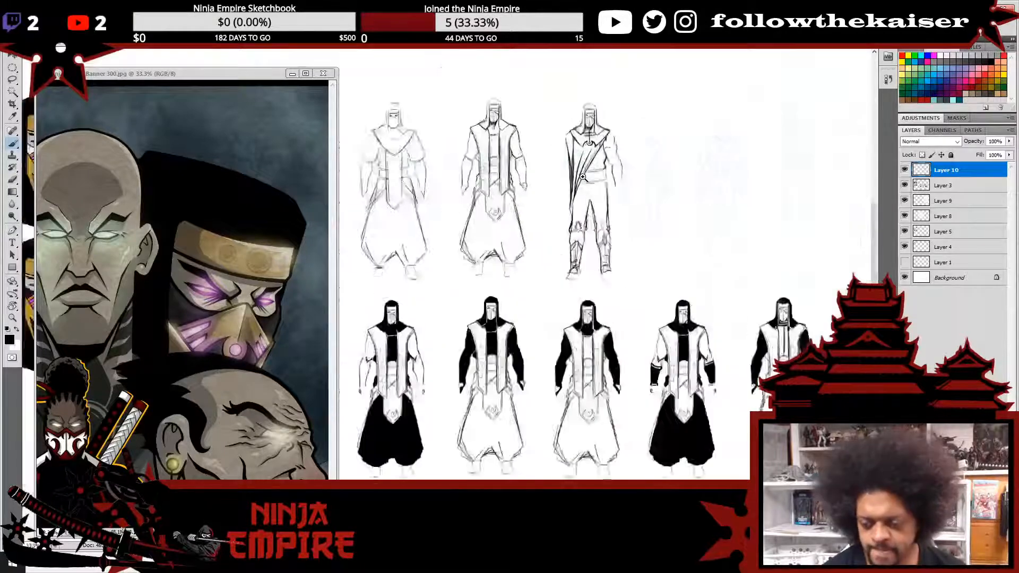
scroll(589, 139, up, 3)
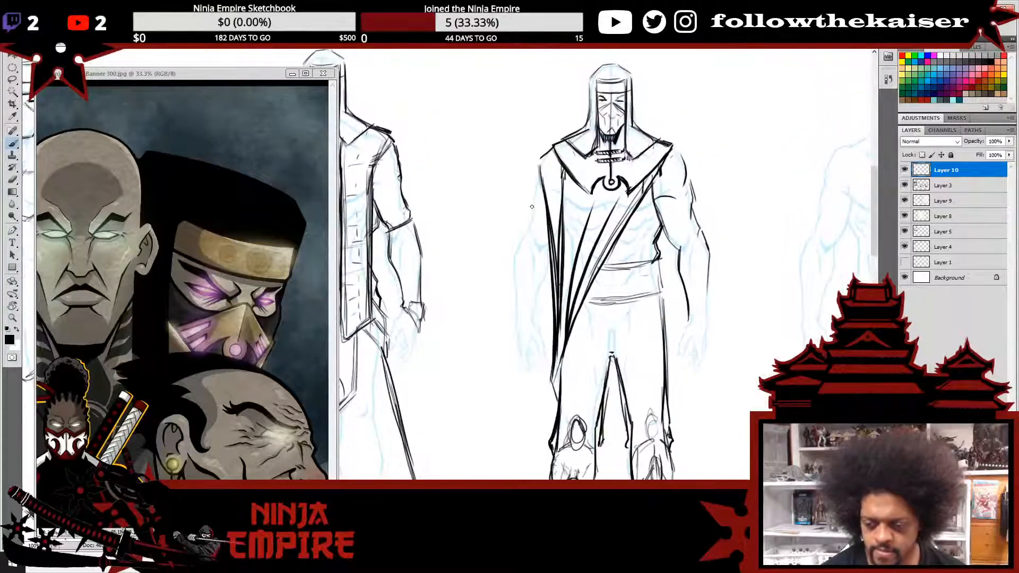
mouse_move(535, 200)
mouse_down()
mouse_move(516, 282)
mouse_move(515, 265)
mouse_move(517, 342)
mouse_up()
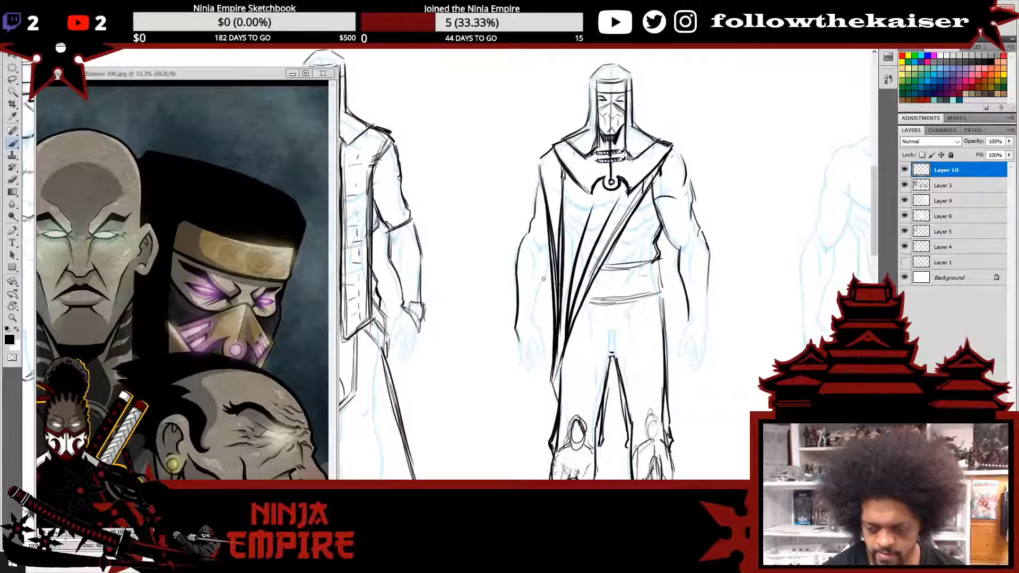
drag(553, 259, 531, 326)
drag(545, 279, 538, 288)
drag(530, 317, 539, 336)
drag(535, 246, 532, 265)
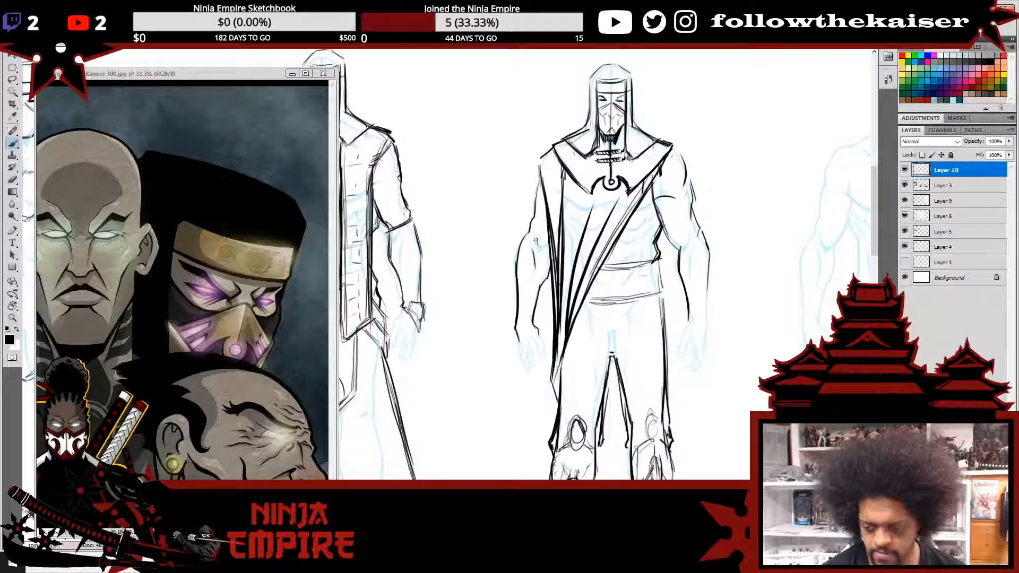
drag(537, 221, 535, 240)
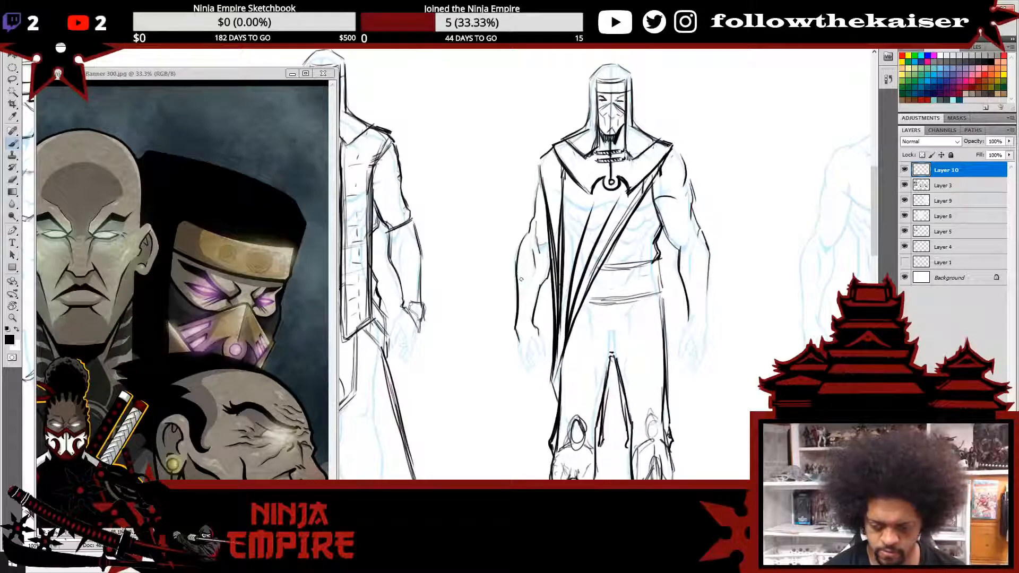
- Fill that arm's forearm bracer solid black, outline a matching bracer on the other forearm, and sharpen the black bracer's upper edge
mouse_move(517, 274)
mouse_down()
mouse_move(539, 288)
mouse_move(519, 318)
mouse_move(522, 281)
mouse_move(525, 320)
mouse_move(531, 289)
mouse_move(535, 321)
mouse_move(517, 322)
mouse_move(520, 276)
mouse_move(534, 288)
mouse_move(517, 273)
mouse_move(538, 287)
mouse_move(518, 324)
mouse_up()
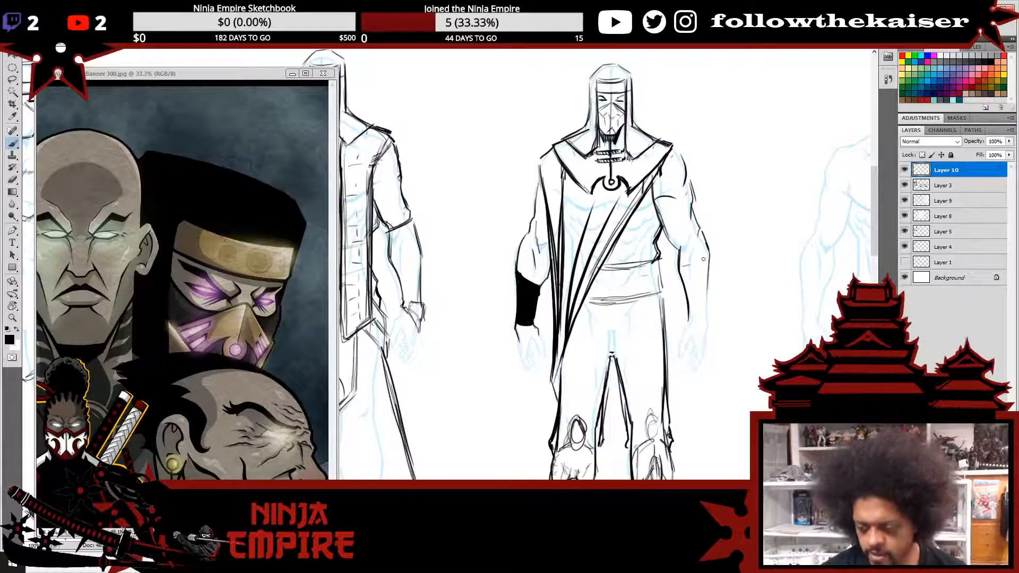
mouse_move(679, 266)
mouse_down()
mouse_move(701, 259)
mouse_move(688, 265)
mouse_move(700, 301)
mouse_move(690, 313)
mouse_move(707, 260)
mouse_move(702, 312)
mouse_up()
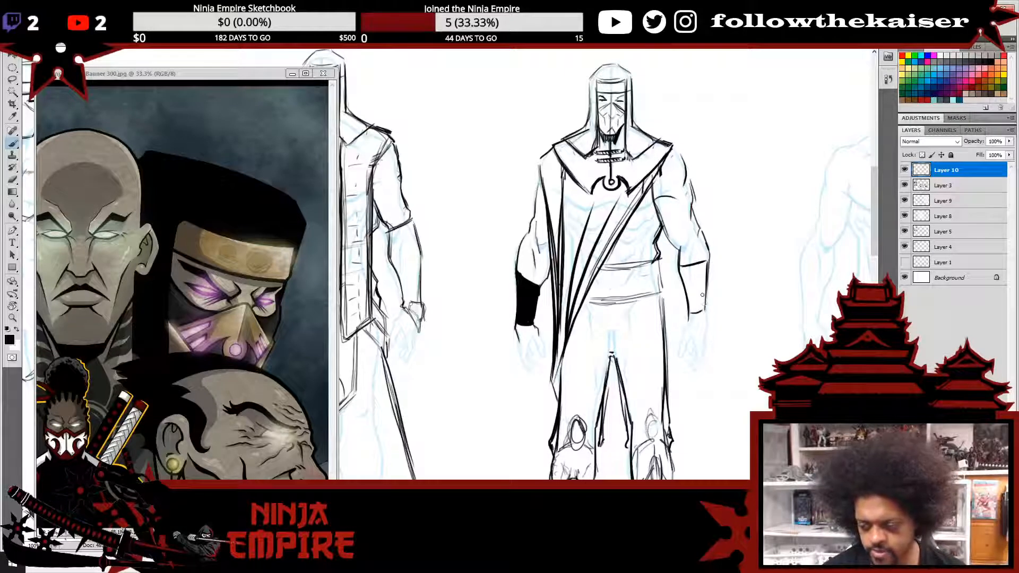
drag(520, 272, 547, 282)
drag(543, 283, 524, 274)
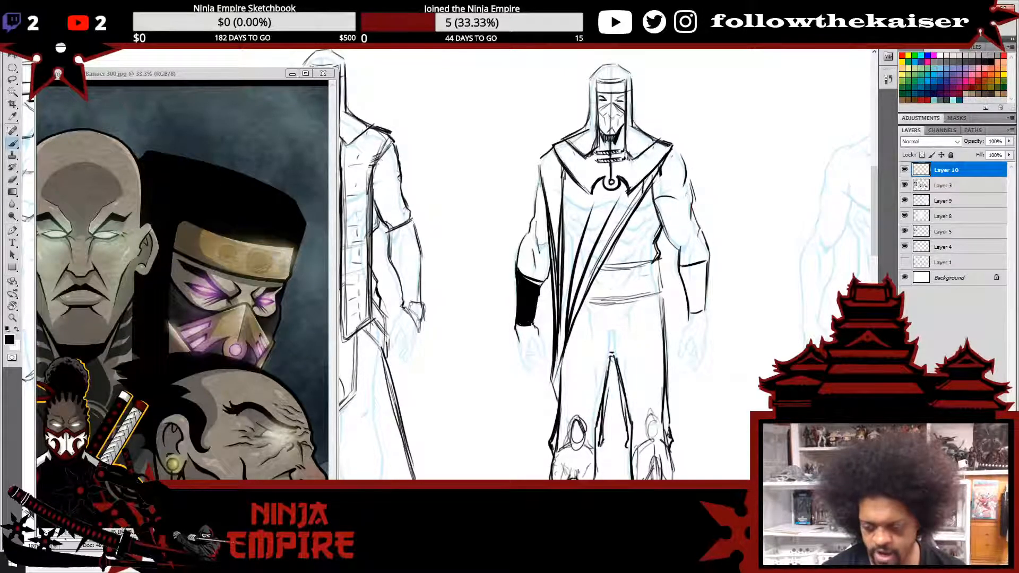
- Close off the wrist edge of the black bracer and fill the caped figure's other forearm bracer solid black
drag(514, 325, 535, 324)
drag(706, 261, 680, 266)
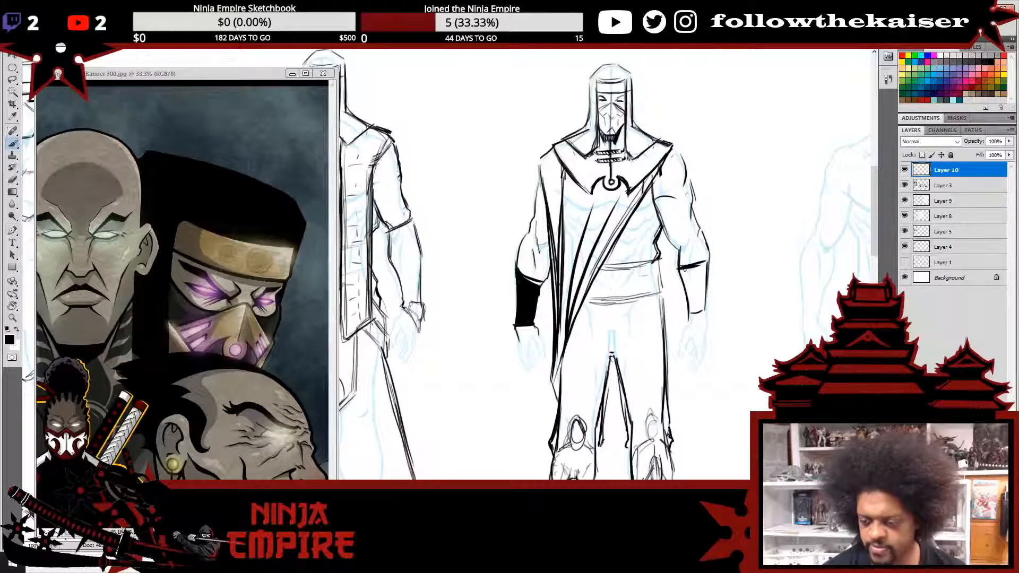
mouse_move(552, 253)
mouse_down()
mouse_move(538, 288)
mouse_move(528, 274)
mouse_move(542, 278)
mouse_move(529, 279)
mouse_move(536, 325)
mouse_up()
mouse_move(682, 272)
mouse_down()
mouse_move(706, 264)
mouse_move(685, 281)
mouse_move(705, 305)
mouse_up()
mouse_move(681, 271)
mouse_down()
mouse_move(693, 313)
mouse_move(703, 289)
mouse_move(703, 313)
mouse_up()
- Draw fabric fold lines across the caped figure's waist beside the cape's diagonal edge
key(ctrl+minus)
key(ctrl+minus)
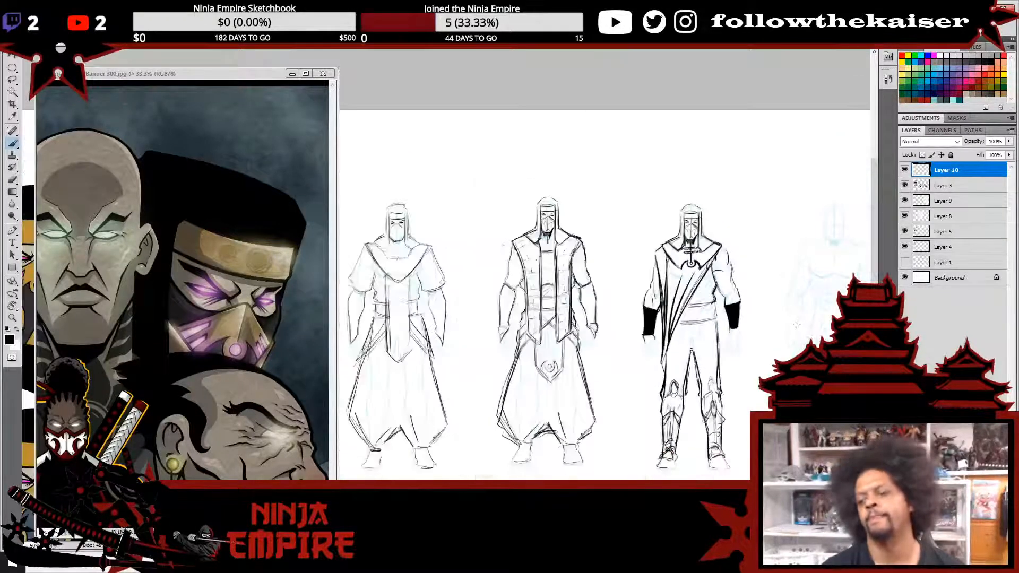
click(751, 337)
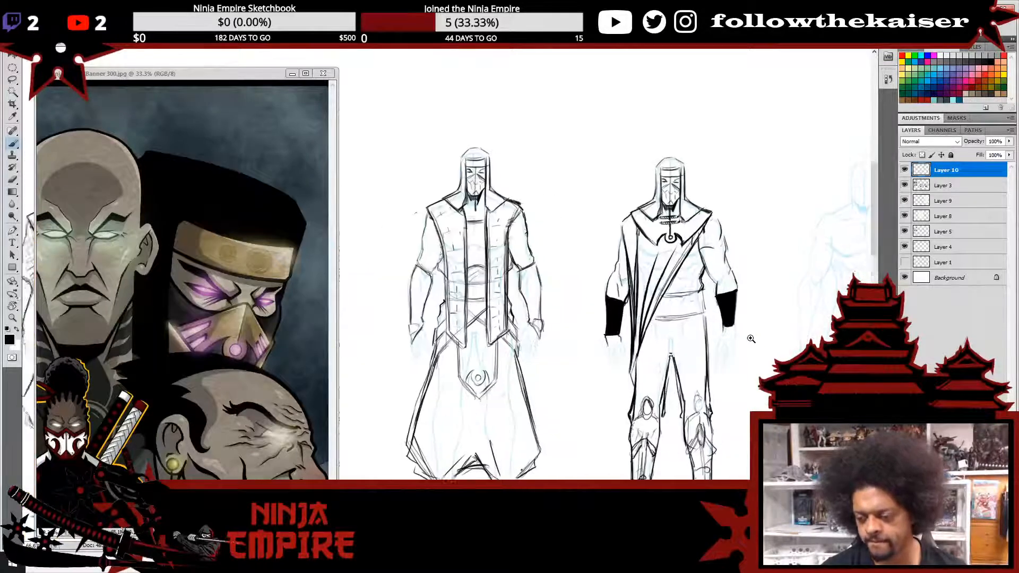
click(750, 337)
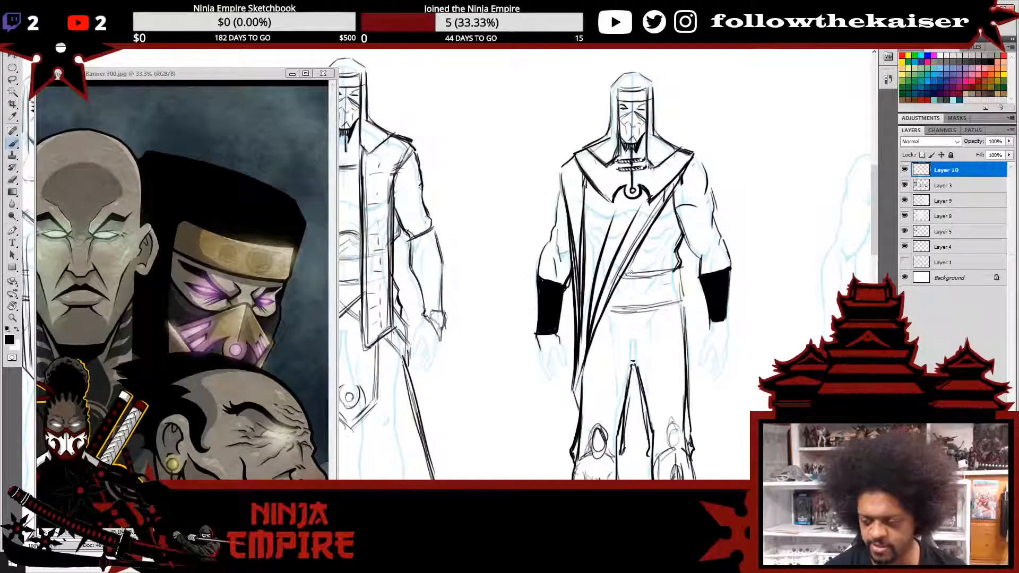
drag(631, 272, 662, 262)
drag(631, 265, 654, 256)
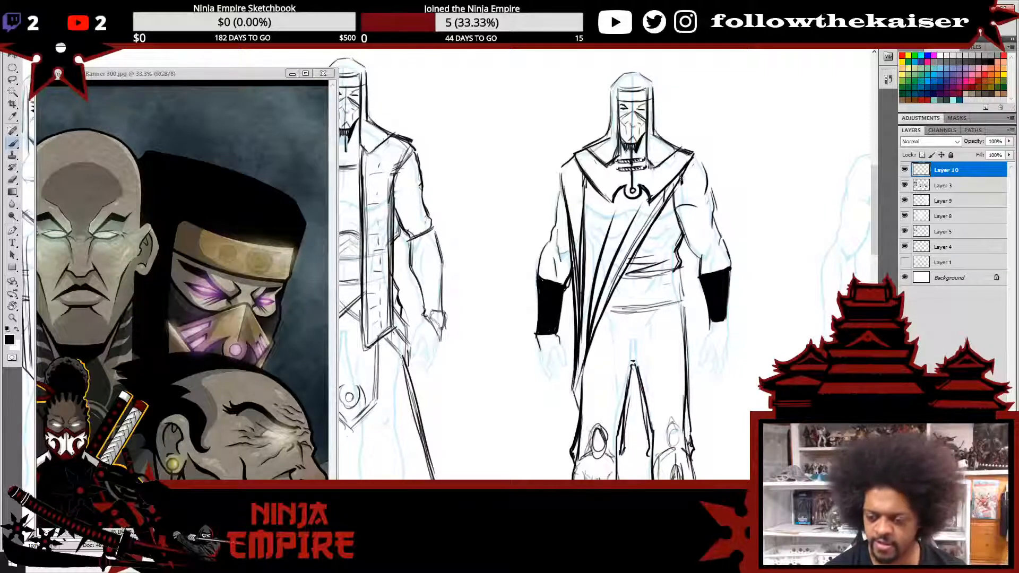
- Thicken the cape's diagonal edge from shoulder to hip and add a short cape line between the legs
drag(695, 158, 626, 264)
drag(686, 171, 594, 337)
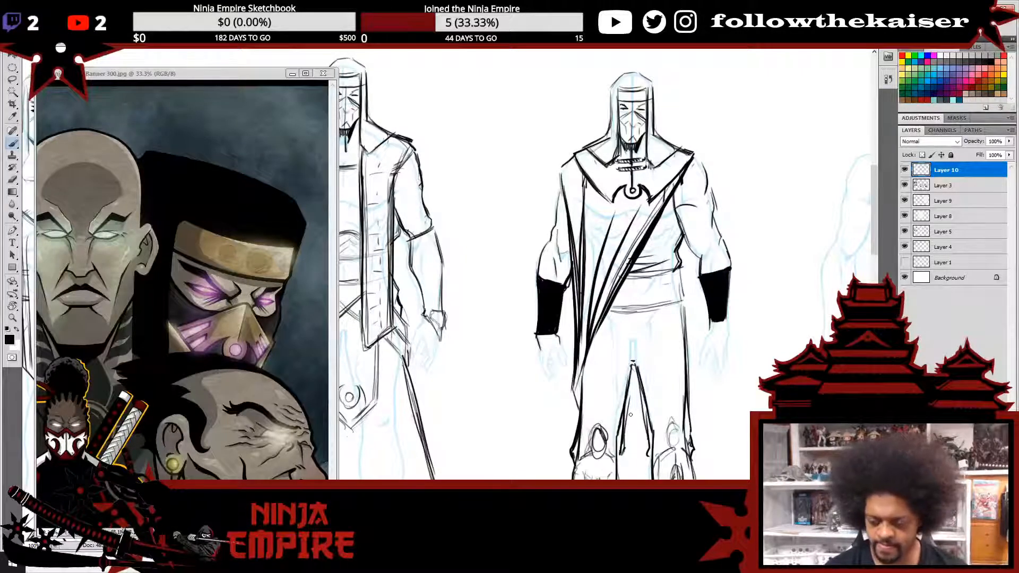
drag(643, 396, 627, 416)
- Examine the caped figure alongside the other costume variations in both rows of the sheet
ctrl+alt+click(754, 371)
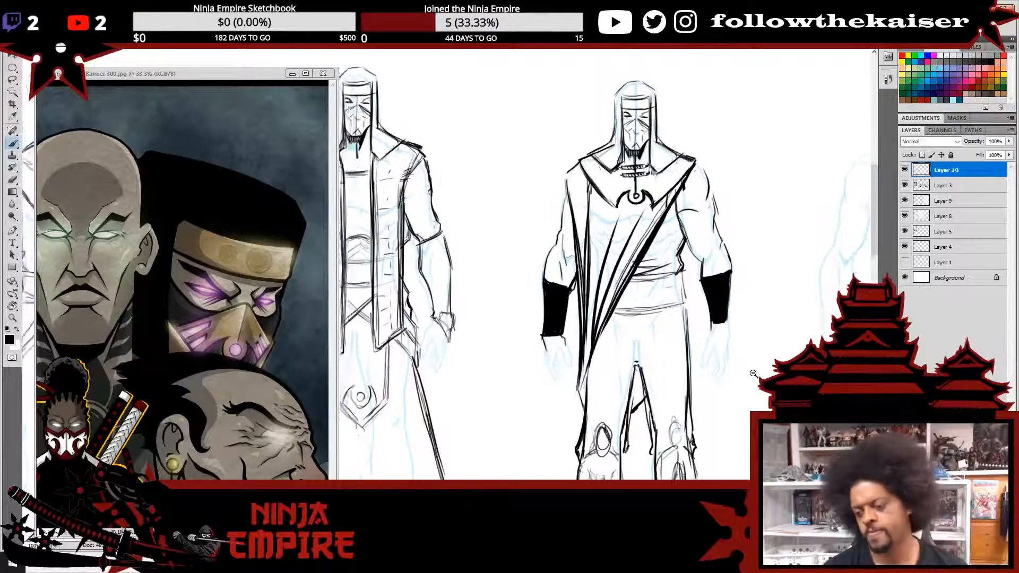
ctrl+alt+click(755, 370)
drag(760, 363, 662, 284)
drag(730, 373, 790, 284)
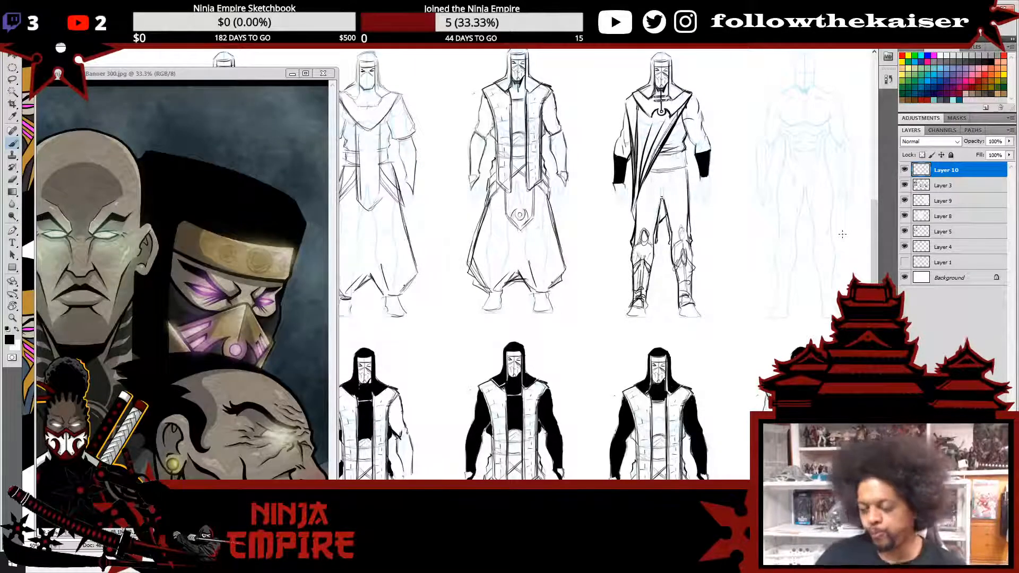
alt+click(722, 284)
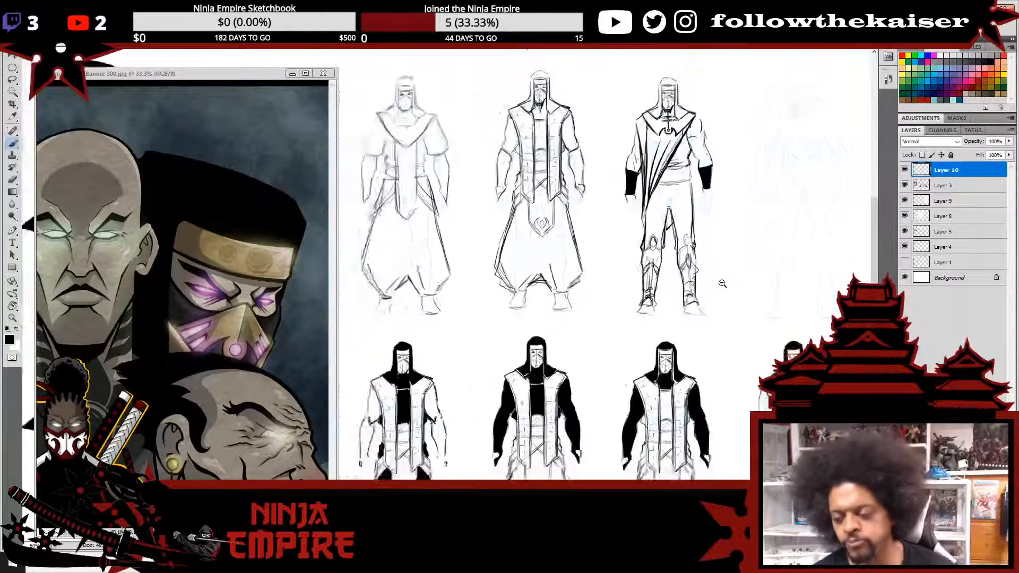
alt+click(722, 284)
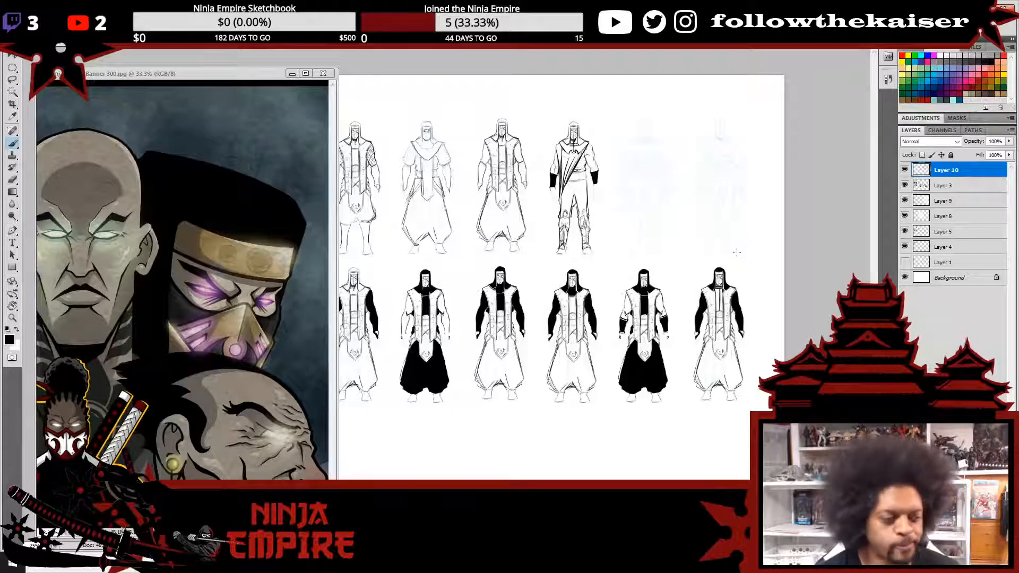
ctrl+click(721, 316)
ctrl+click(721, 317)
ctrl+click(721, 316)
drag(709, 328, 547, 297)
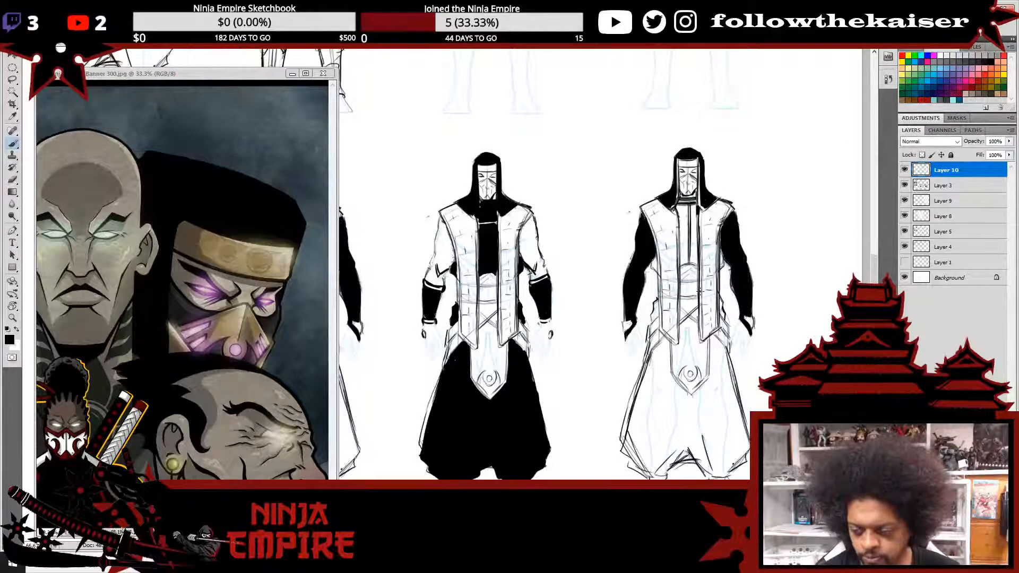
drag(568, 339, 623, 423)
drag(744, 287, 747, 199)
drag(827, 352, 757, 315)
scroll(743, 319, down, 5)
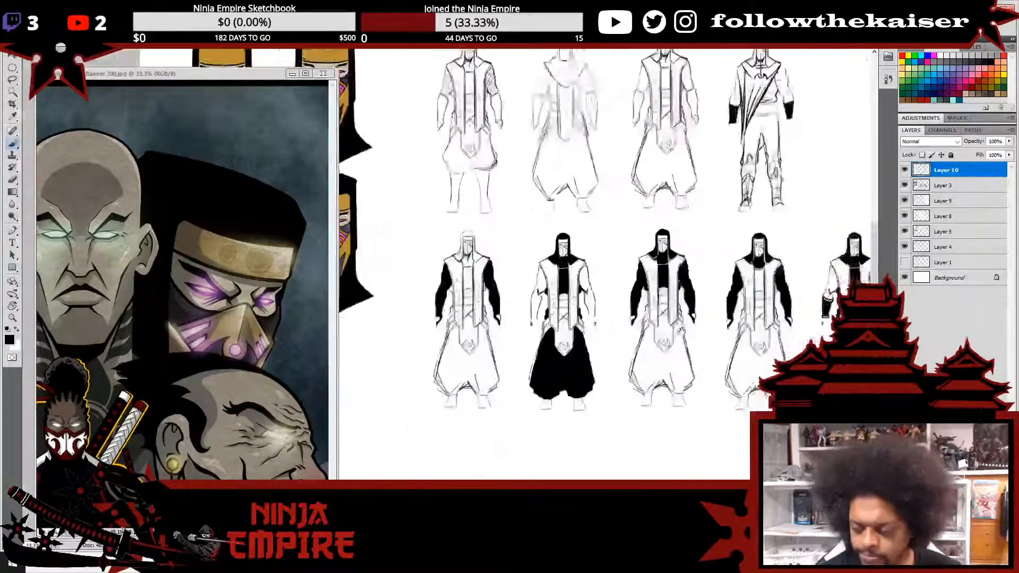
scroll(729, 324, down, 2)
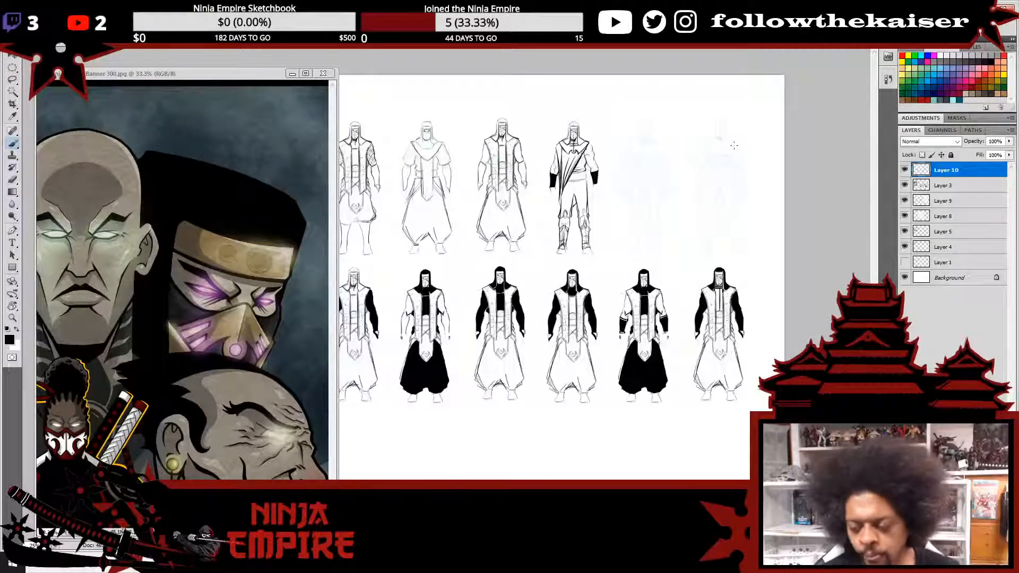
- Lasso the last figure in the lower row and place a copy over the empty fifth pose in the upper row
key(l)
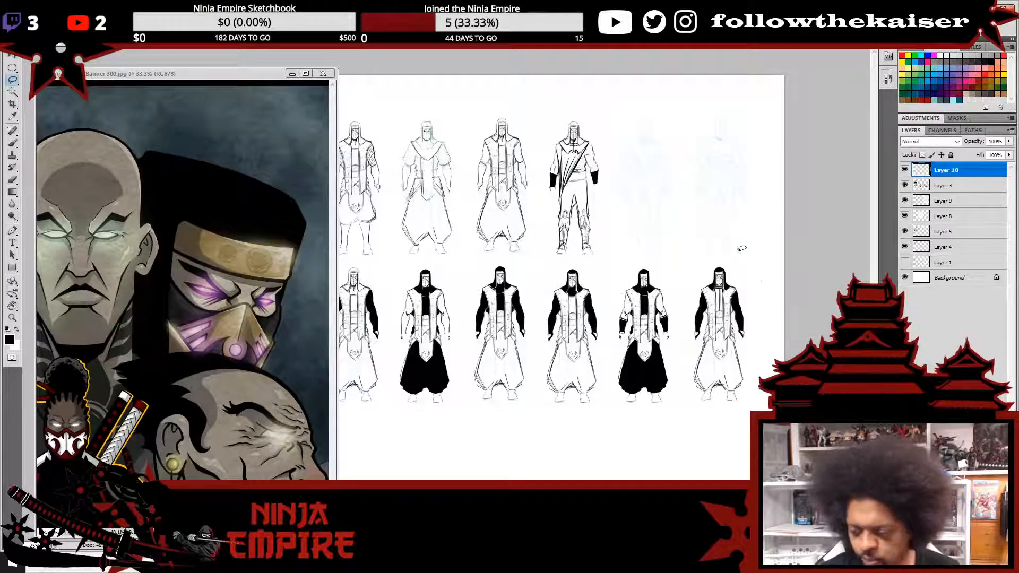
mouse_move(742, 249)
mouse_down()
mouse_move(683, 362)
mouse_move(743, 414)
mouse_move(765, 297)
mouse_up()
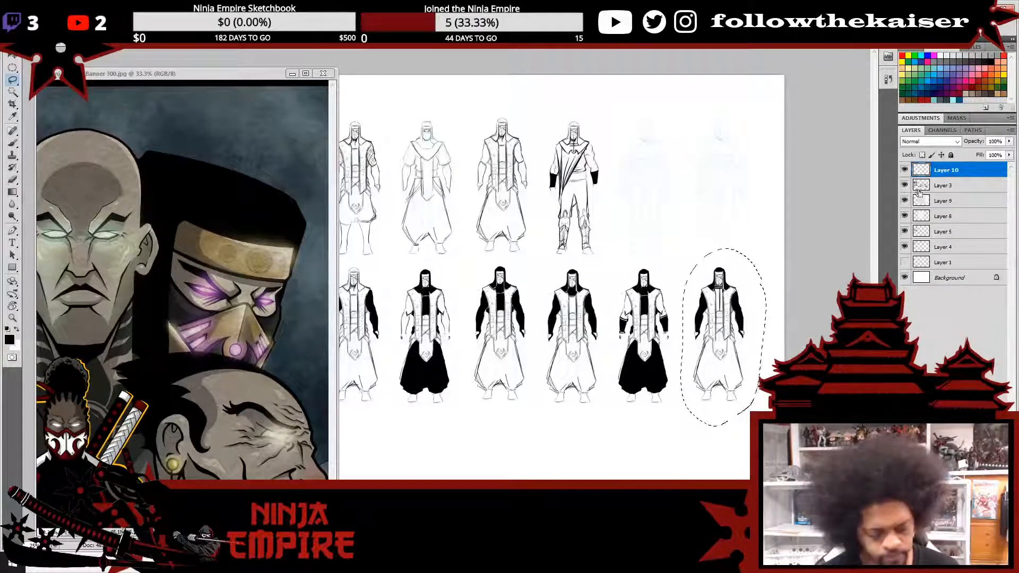
key(ctrl+e)
key(ctrl+c)
key(ctrl+v)
key(v)
drag(718, 301, 646, 158)
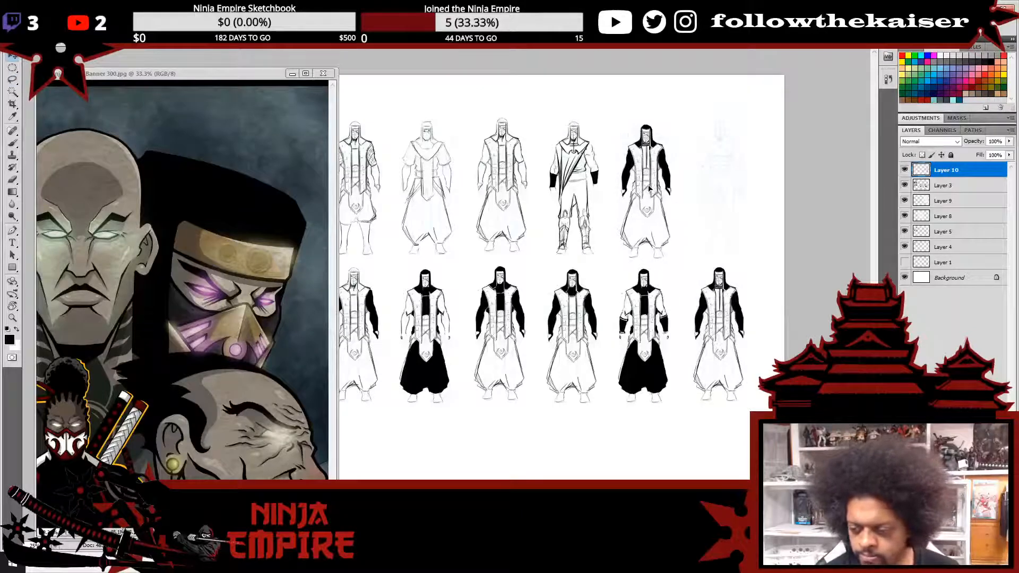
- Paint the copied figure's trouser leg on the caped figure's side solid black from the hip to the shin
ctrl+click(669, 206)
ctrl+click(669, 206)
drag(645, 207, 667, 269)
ctrl+click(674, 248)
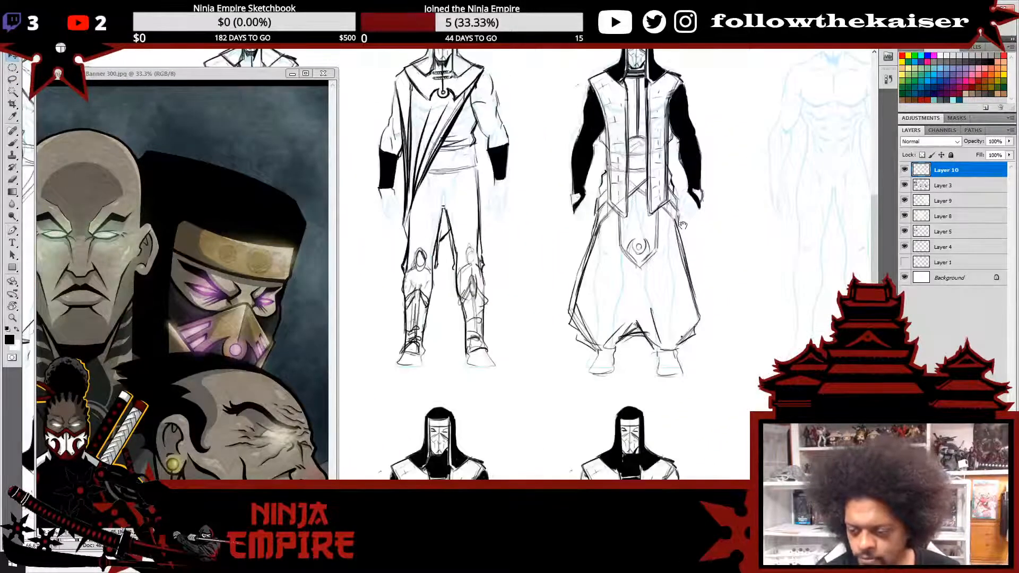
drag(682, 225, 665, 265)
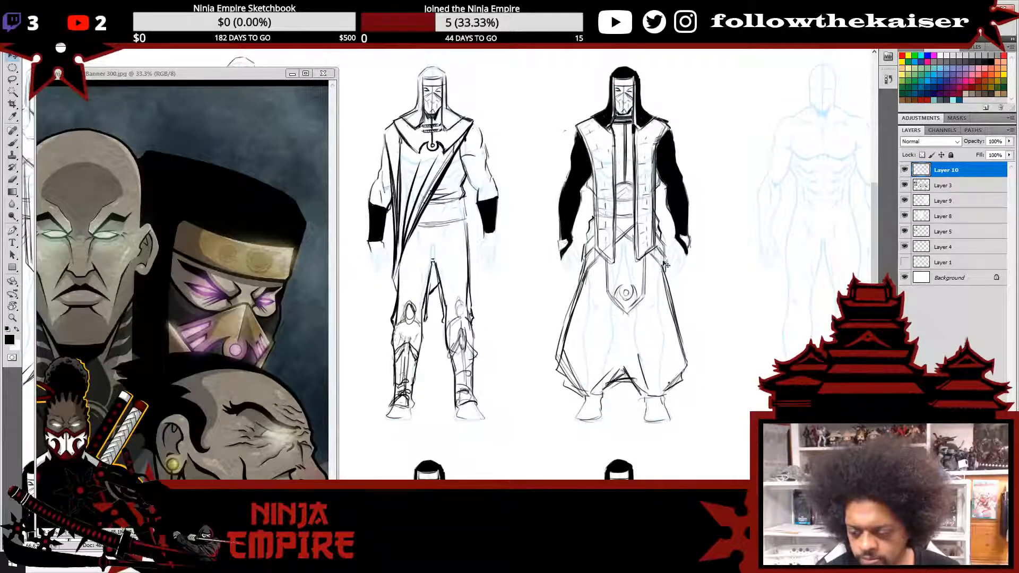
key(b)
mouse_move(594, 291)
mouse_down()
mouse_move(592, 334)
mouse_move(575, 338)
mouse_move(582, 303)
mouse_move(571, 344)
mouse_move(589, 294)
mouse_move(600, 316)
mouse_move(588, 278)
mouse_move(599, 259)
mouse_up()
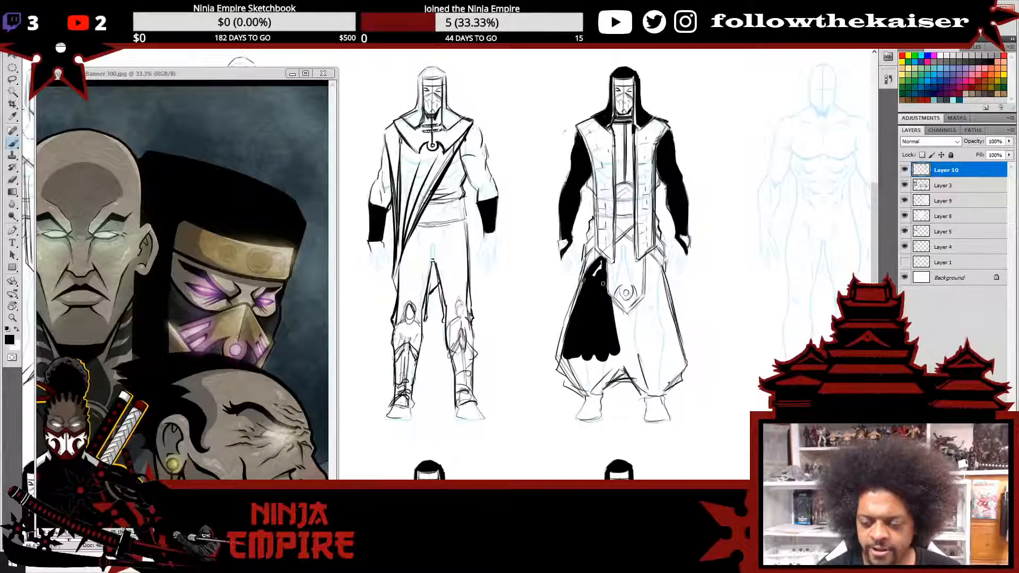
drag(569, 330, 576, 305)
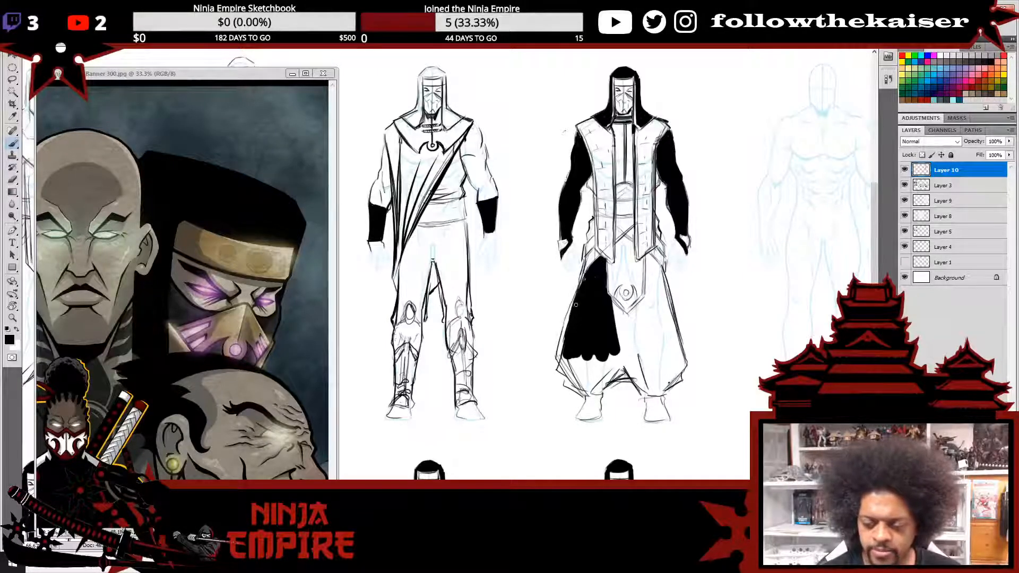
- Outline both trouser hems in thick black and strengthen the outer edge of the unfilled trouser leg
mouse_move(564, 350)
mouse_down()
mouse_move(566, 380)
mouse_move(601, 396)
mouse_up()
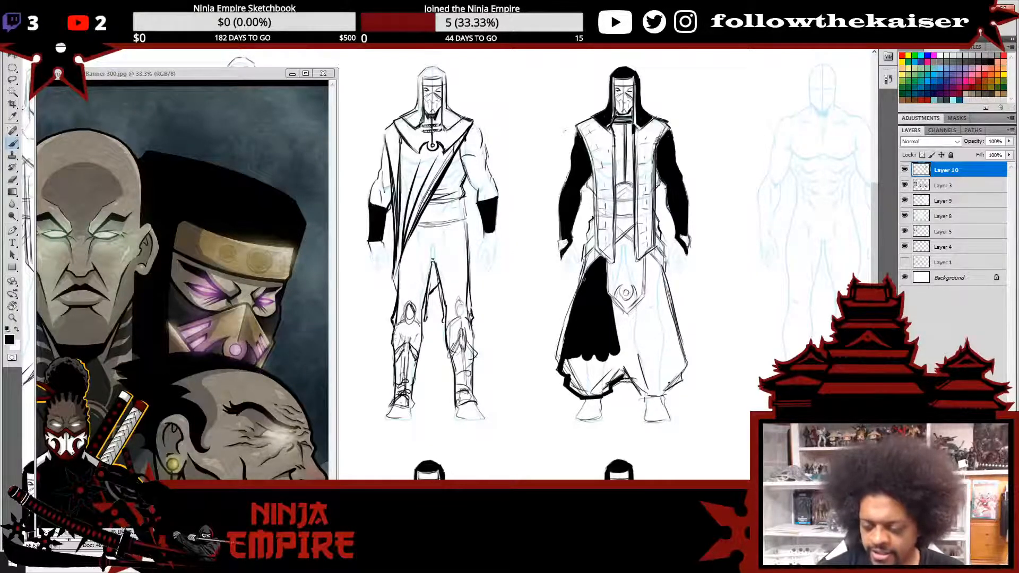
mouse_move(625, 377)
mouse_down()
mouse_move(663, 395)
mouse_move(689, 361)
mouse_up()
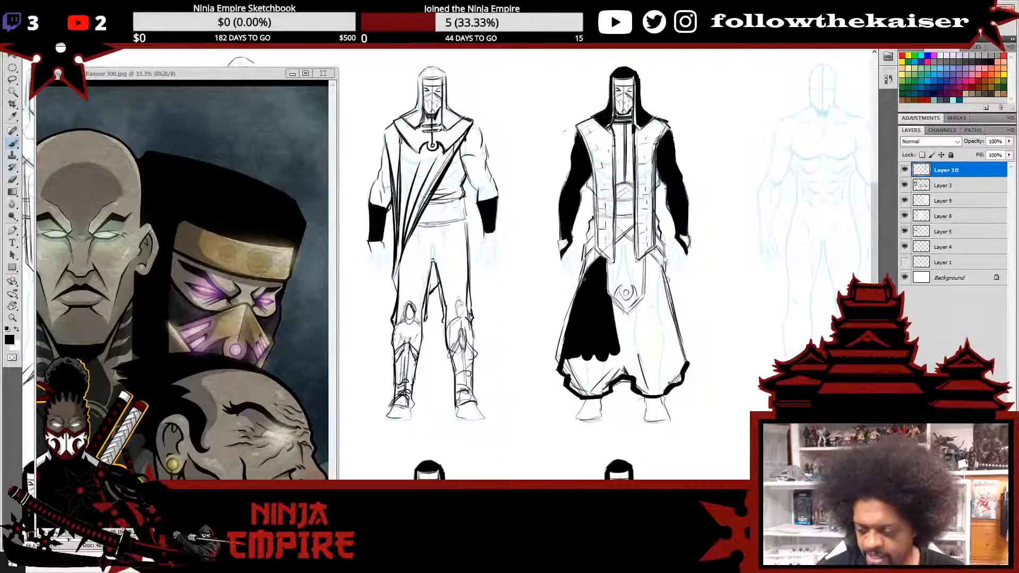
drag(662, 272, 684, 364)
drag(670, 314, 689, 371)
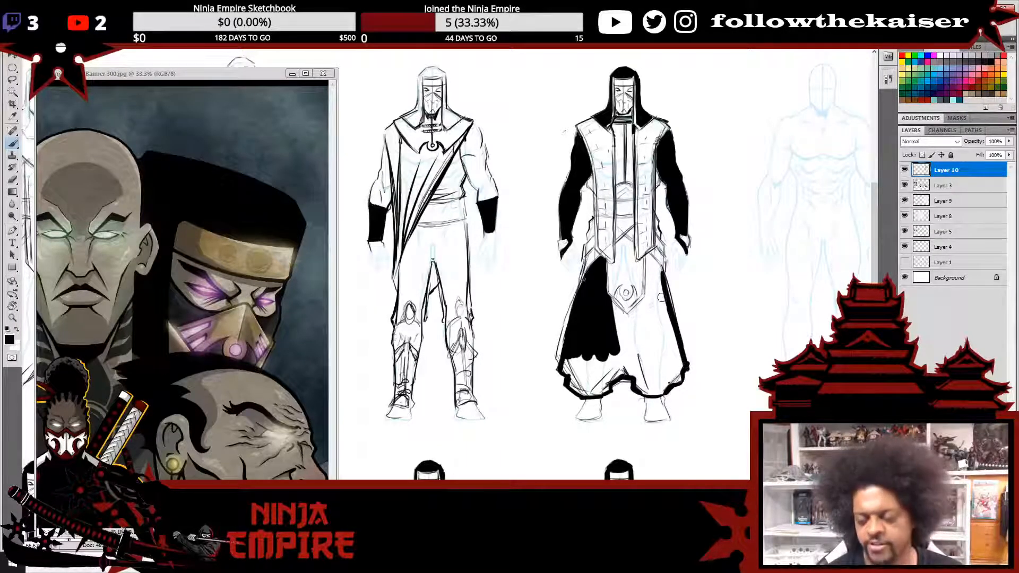
- Fill the other trouser leg and the remaining lower areas of both legs solid black down to the hems
mouse_move(661, 297)
mouse_down()
mouse_move(654, 352)
mouse_move(616, 342)
mouse_move(609, 328)
mouse_move(619, 320)
mouse_move(610, 308)
mouse_move(629, 325)
mouse_move(653, 295)
mouse_move(608, 342)
mouse_move(630, 320)
mouse_move(628, 344)
mouse_move(653, 334)
mouse_move(649, 257)
mouse_move(650, 308)
mouse_move(651, 259)
mouse_move(666, 333)
mouse_up()
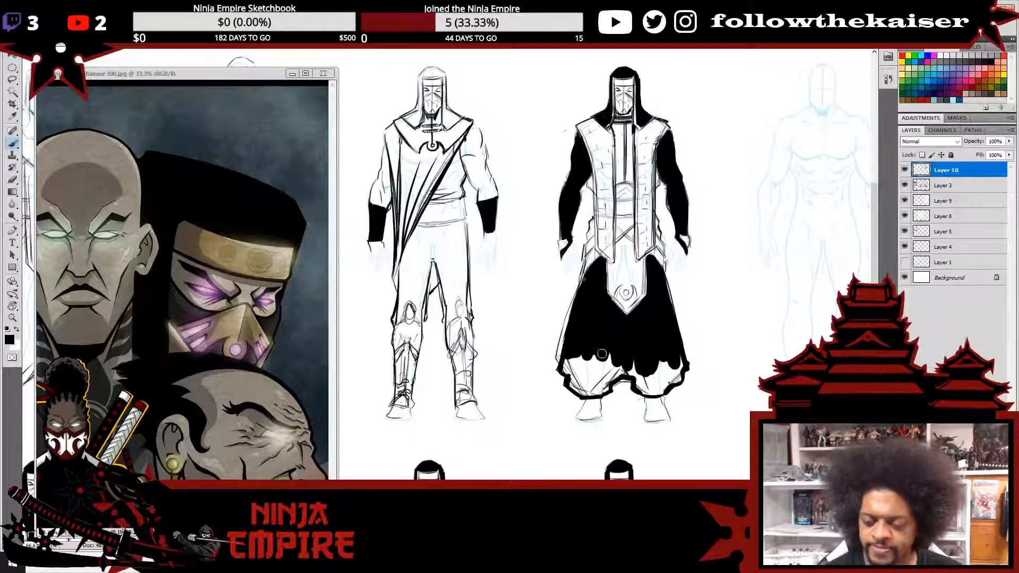
mouse_move(573, 351)
mouse_down()
mouse_move(564, 371)
mouse_move(584, 392)
mouse_move(576, 387)
mouse_move(607, 382)
mouse_move(602, 345)
mouse_move(588, 385)
mouse_move(615, 363)
mouse_move(644, 371)
mouse_move(658, 395)
mouse_move(660, 369)
mouse_move(679, 372)
mouse_move(669, 378)
mouse_up()
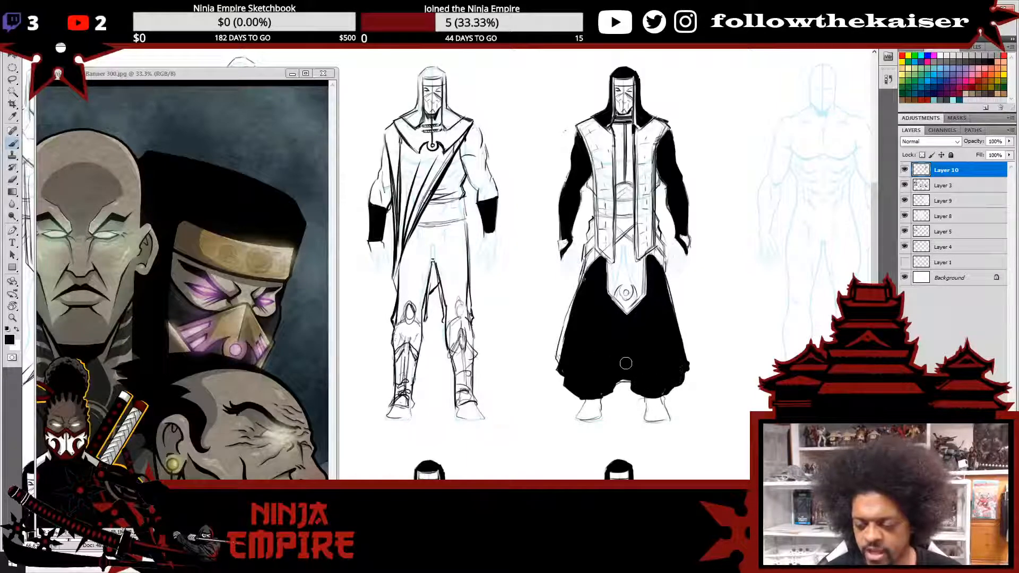
mouse_move(598, 390)
mouse_down()
mouse_move(626, 374)
mouse_move(660, 383)
mouse_move(638, 383)
mouse_up()
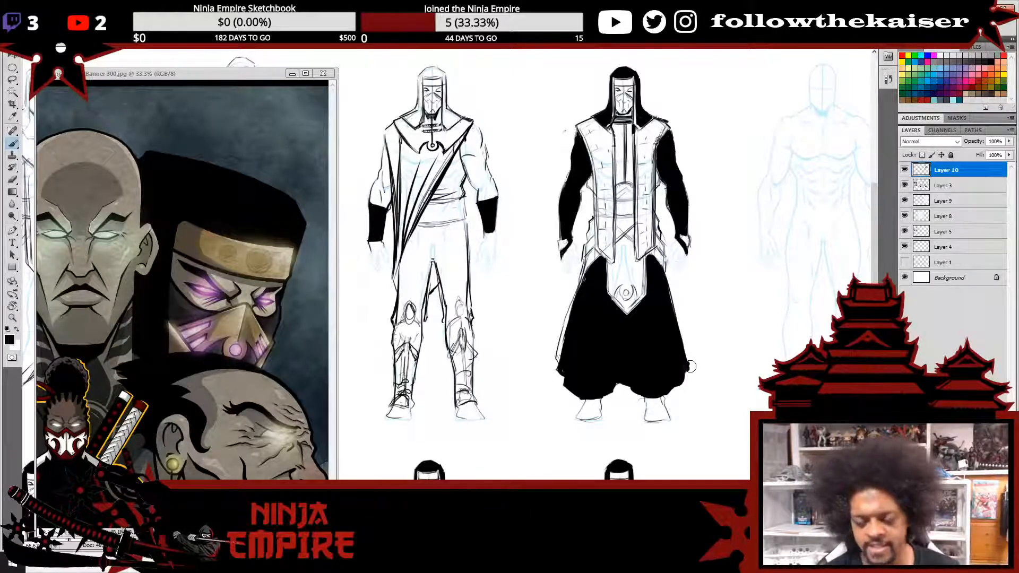
- Erase the excess black along the outer edge and hem of the newly filled trouser leg
key(e)
drag(687, 335, 696, 377)
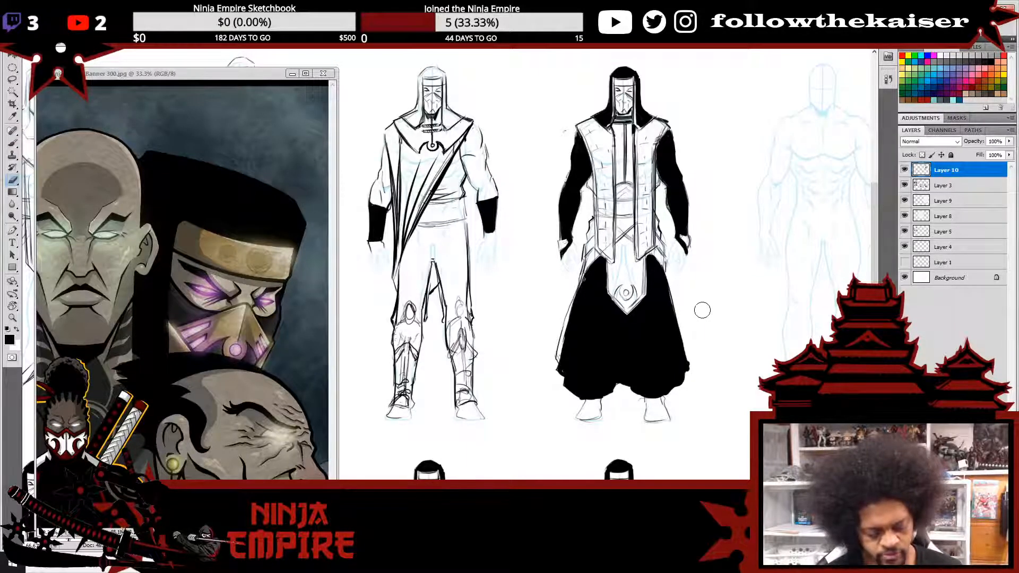
key(b)
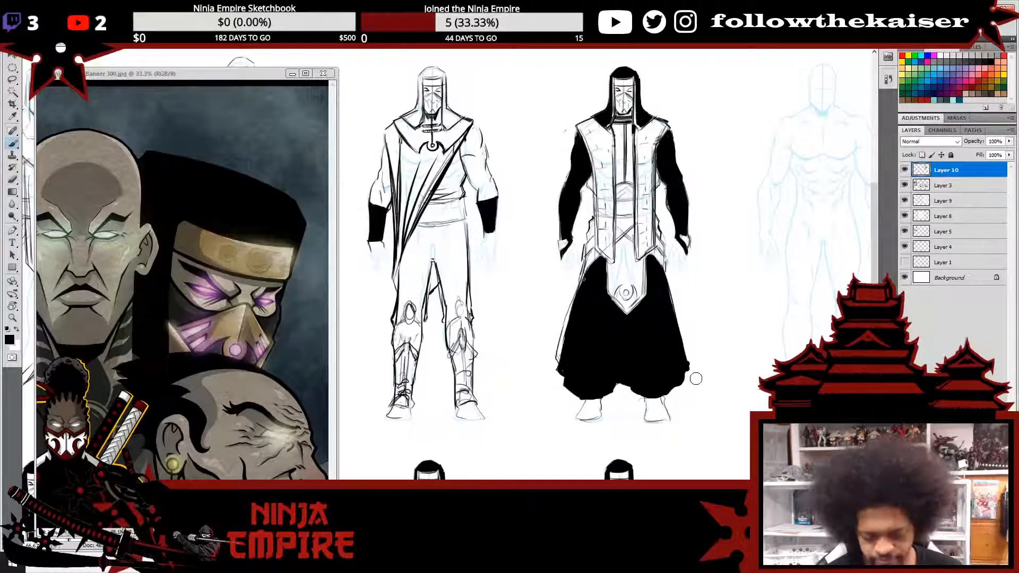
key(e)
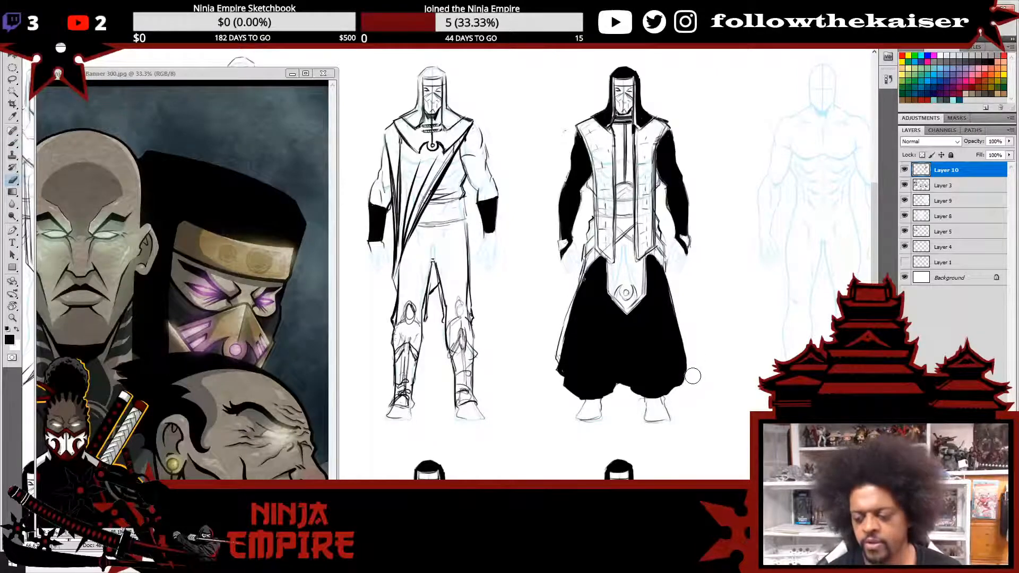
- Review the black-trousered figure against the full set of costume variations on the sheet
alt+click(716, 342)
alt+click(715, 343)
alt+click(716, 343)
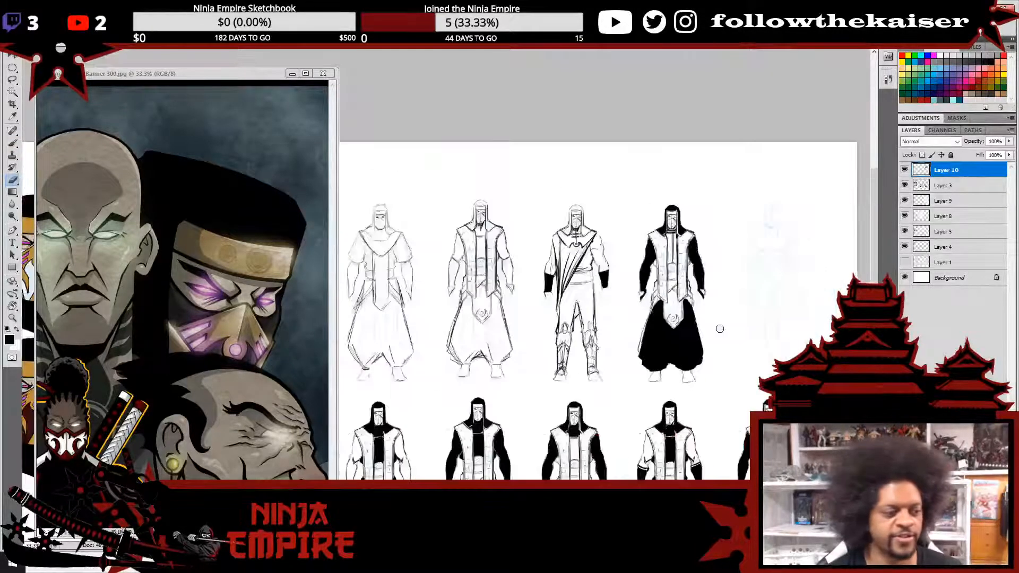
drag(742, 313, 725, 297)
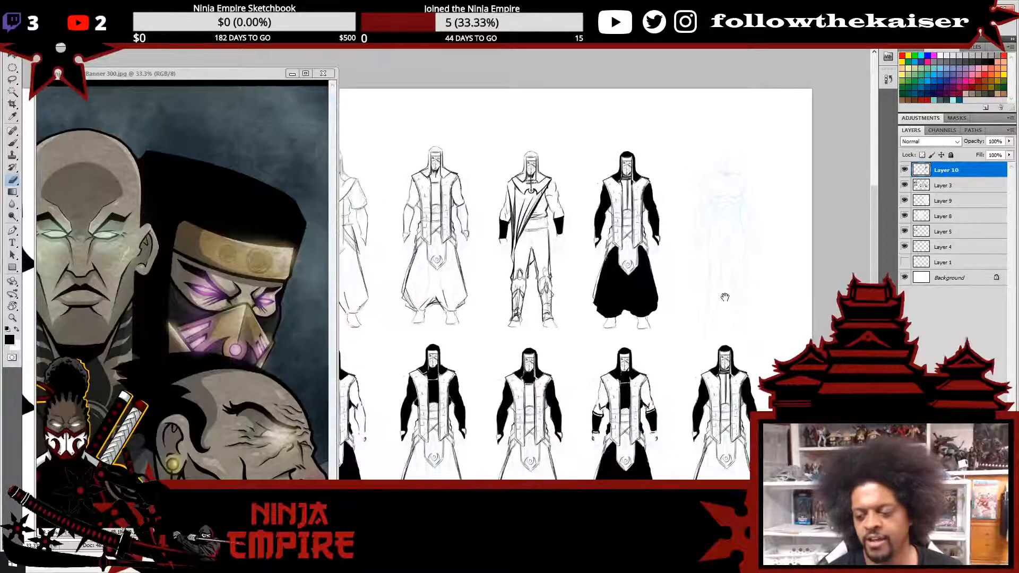
drag(614, 327, 734, 265)
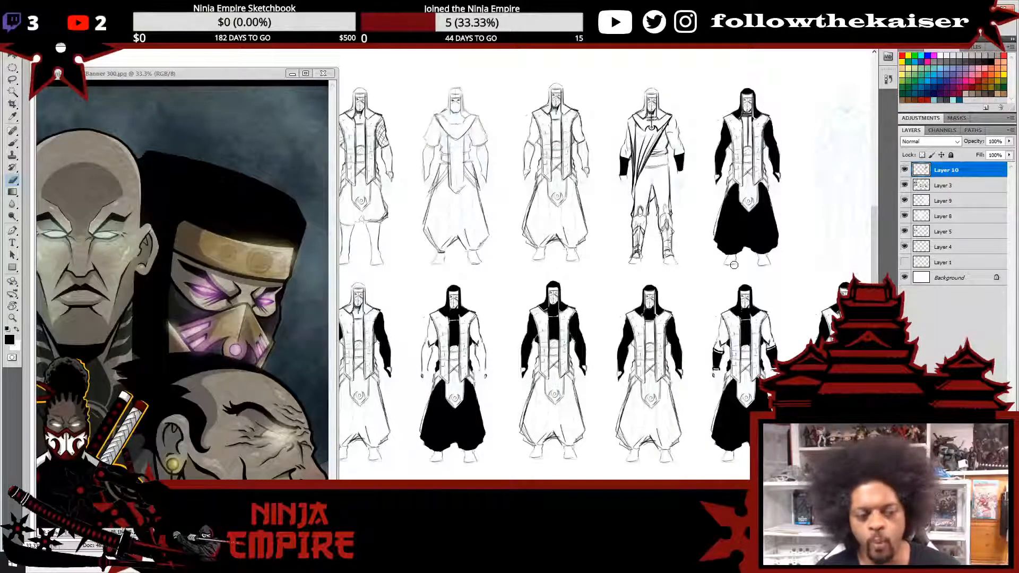
ctrl+alt+click(795, 340)
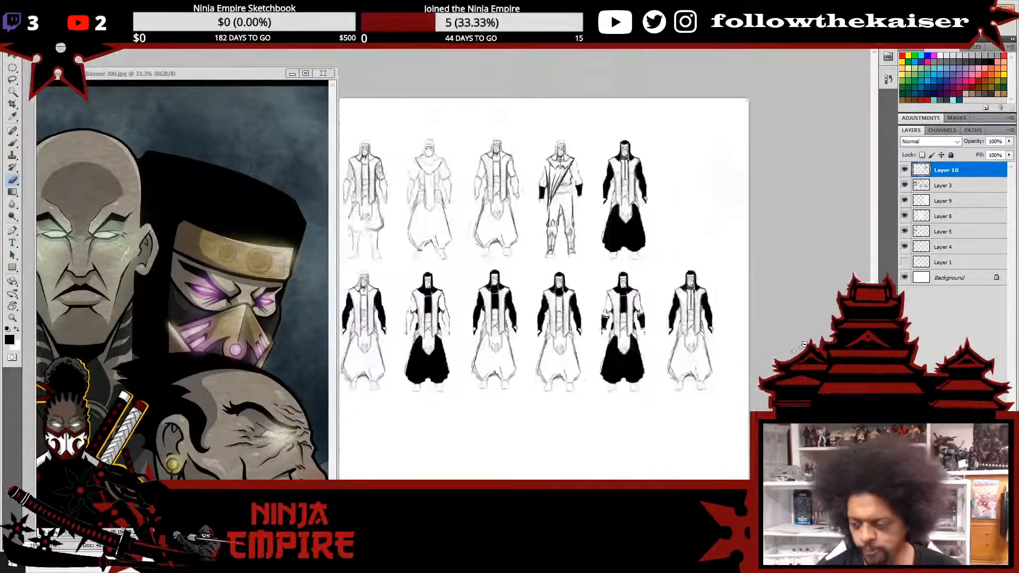
ctrl+alt+click(648, 374)
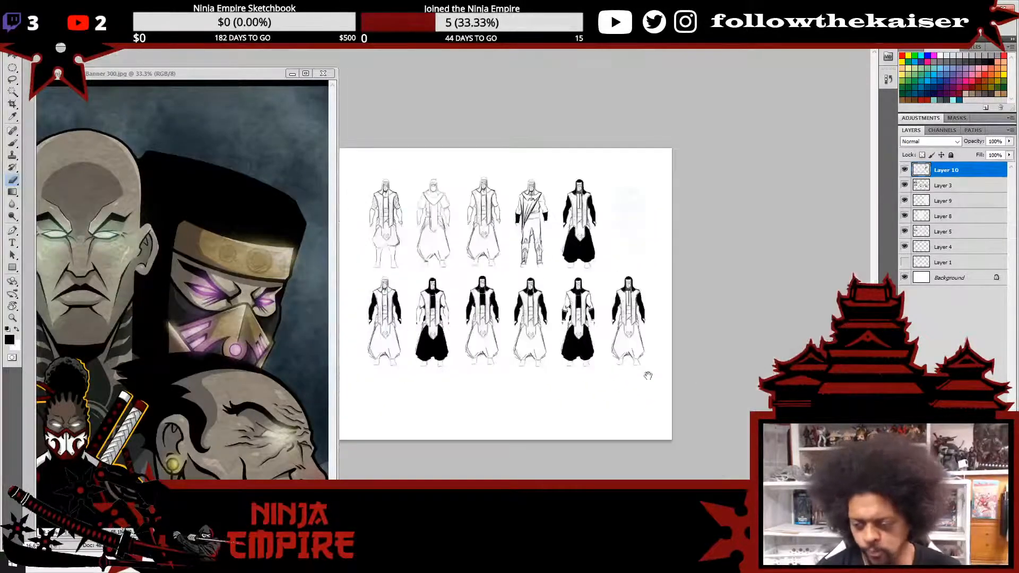
ctrl+click(662, 277)
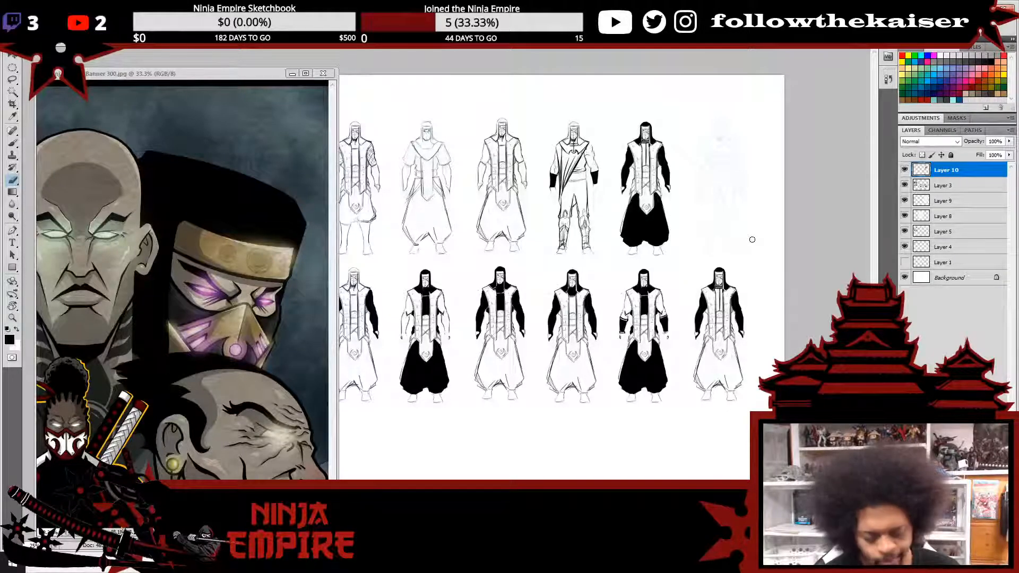
- Paste a copy of the black-sleeved, hooded figure and place it over the faint sixth pose in the upper row
key(ctrl+v)
key(v)
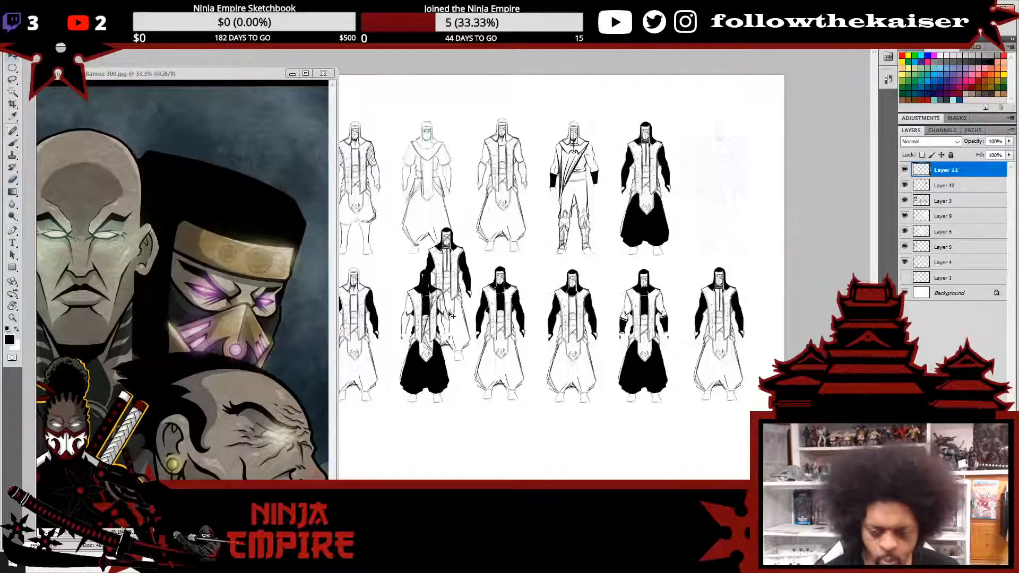
mouse_move(452, 314)
mouse_down()
mouse_move(739, 209)
mouse_move(726, 203)
mouse_up()
- Fill the pasted figure's hanging front cloth solid black down to its pointed tip, leaving the crescent emblem white
key(ctrl+plus)
key(ctrl+plus)
drag(759, 248, 624, 216)
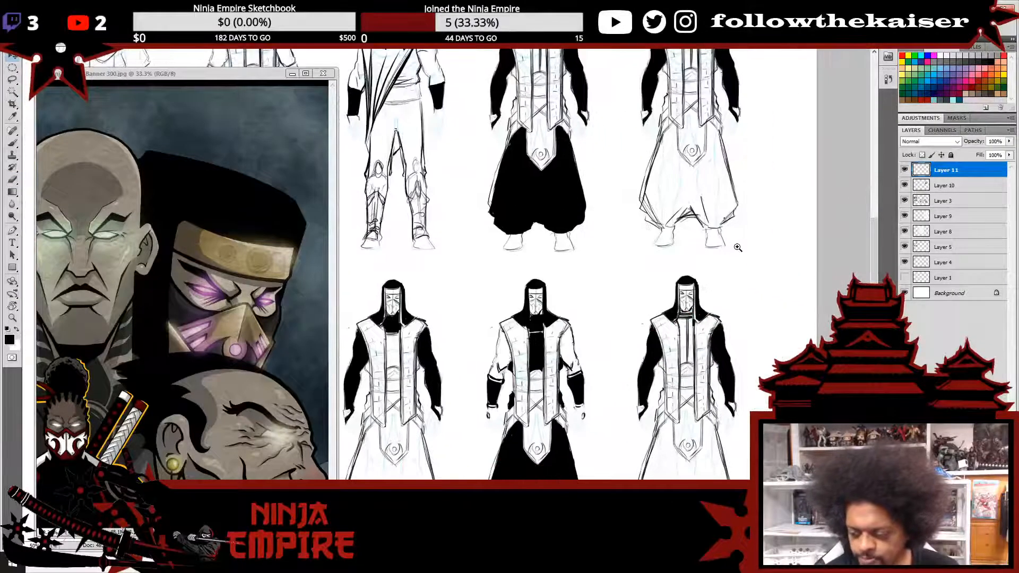
scroll(738, 245, up, 1)
scroll(740, 236, down, 1)
drag(726, 199, 724, 268)
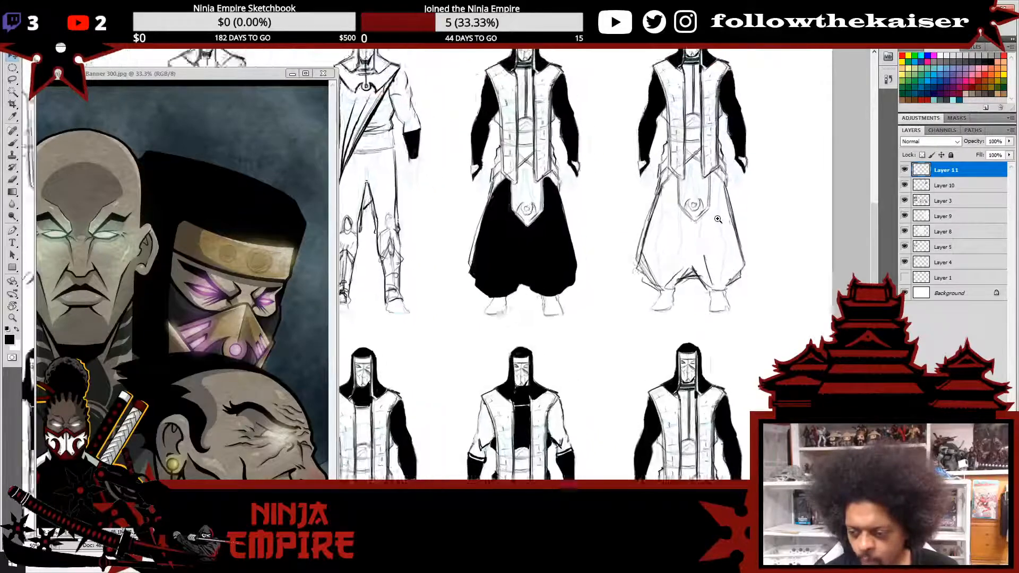
scroll(714, 239, up, 2)
drag(710, 157, 717, 237)
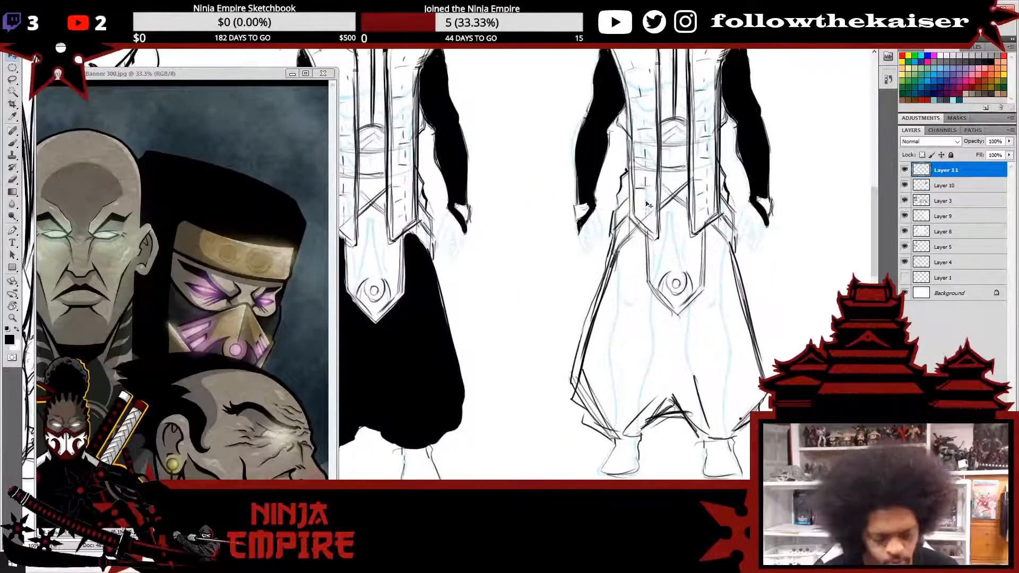
key(b)
key(bracketleft)
key(bracketleft)
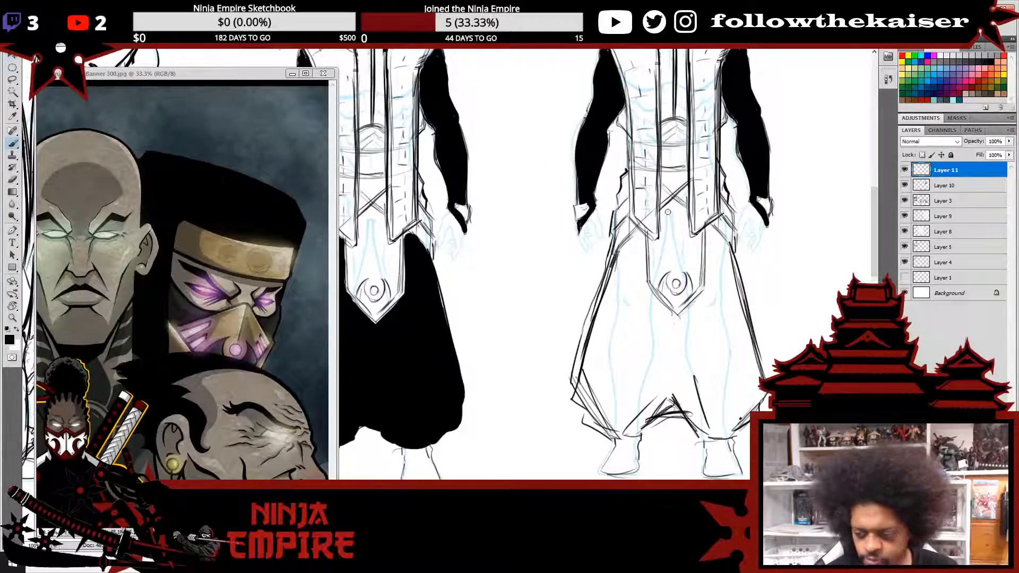
mouse_move(666, 208)
mouse_down()
mouse_move(653, 266)
mouse_move(671, 267)
mouse_move(654, 277)
mouse_move(667, 228)
mouse_move(669, 251)
mouse_move(683, 243)
mouse_move(673, 201)
mouse_move(684, 235)
mouse_move(682, 208)
mouse_move(686, 235)
mouse_move(696, 237)
mouse_move(686, 240)
mouse_move(684, 228)
mouse_move(691, 246)
mouse_move(698, 237)
mouse_move(681, 262)
mouse_move(685, 248)
mouse_move(696, 264)
mouse_move(696, 249)
mouse_move(698, 280)
mouse_move(702, 231)
mouse_move(699, 273)
mouse_move(669, 272)
mouse_move(676, 292)
mouse_move(679, 273)
mouse_move(668, 274)
mouse_move(670, 289)
mouse_move(683, 265)
mouse_move(695, 280)
mouse_move(651, 270)
mouse_move(701, 268)
mouse_up()
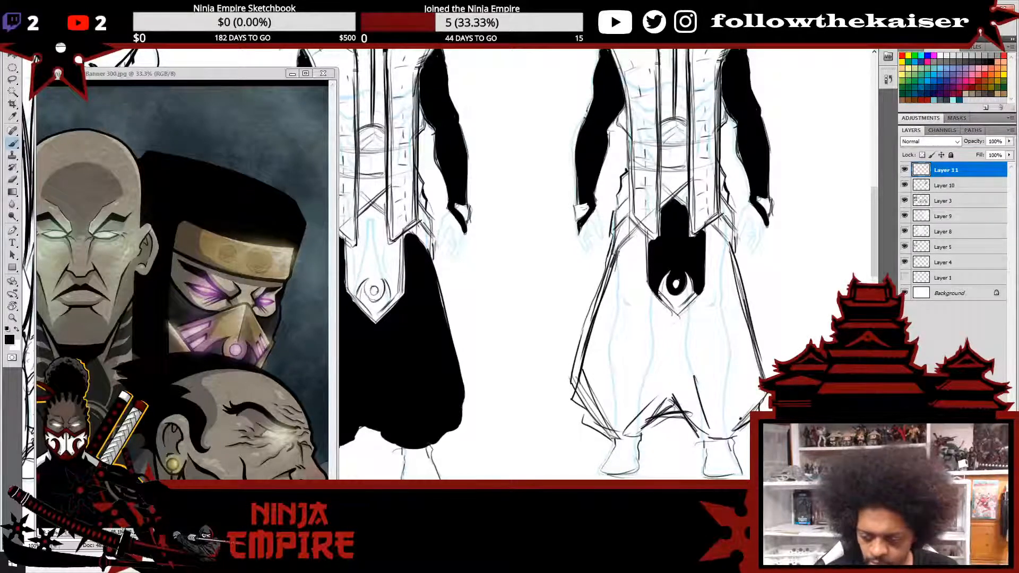
drag(658, 293, 678, 316)
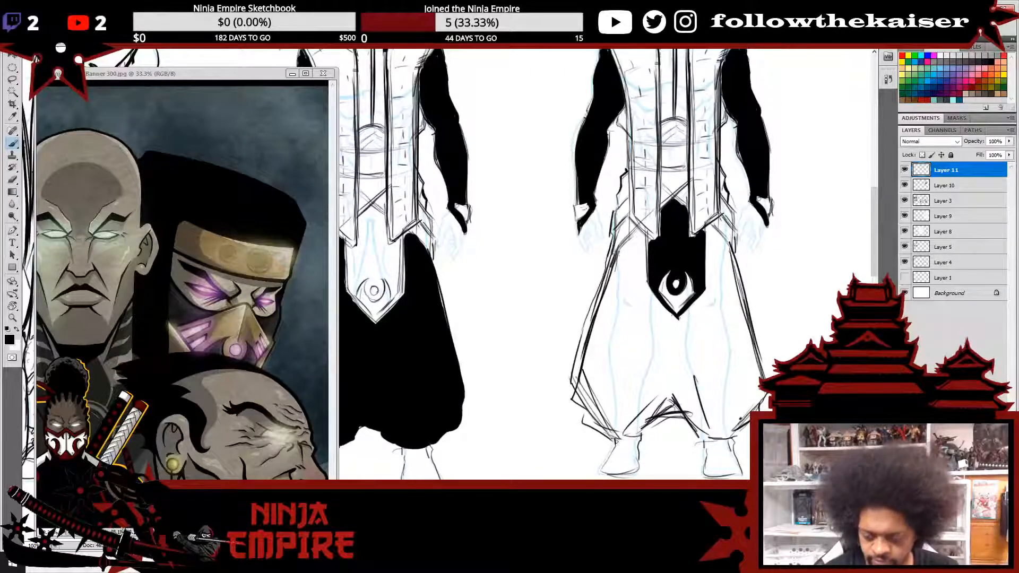
- Fill both feet of the sixth upper-row figure solid black and erase the excess along the outer edge
mouse_move(627, 455)
mouse_down()
mouse_move(631, 441)
mouse_move(607, 464)
mouse_move(633, 468)
mouse_move(634, 456)
mouse_up()
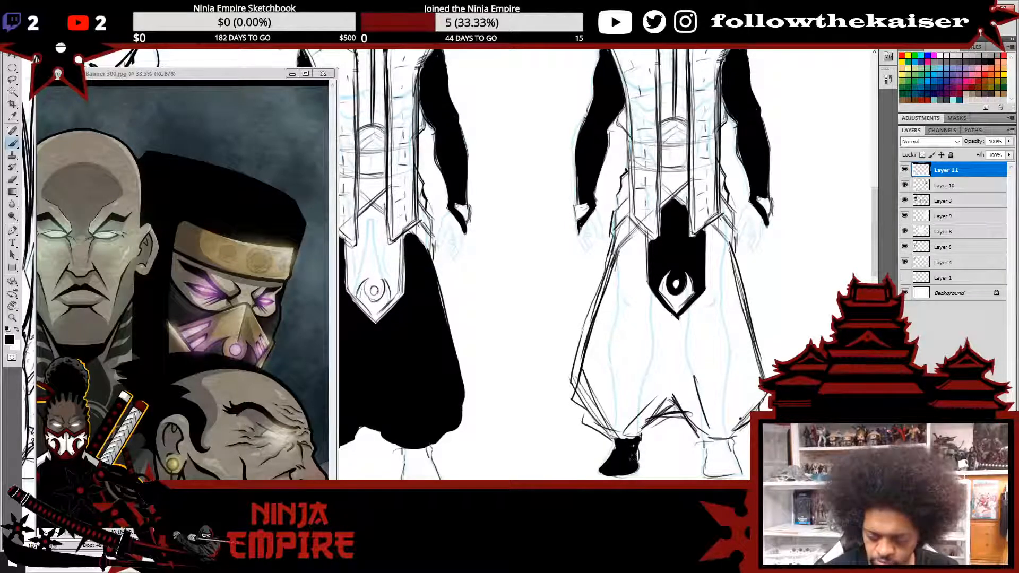
mouse_move(710, 449)
mouse_down()
mouse_move(706, 475)
mouse_move(721, 447)
mouse_move(735, 464)
mouse_move(723, 472)
mouse_move(735, 474)
mouse_move(730, 467)
mouse_up()
drag(725, 442, 730, 441)
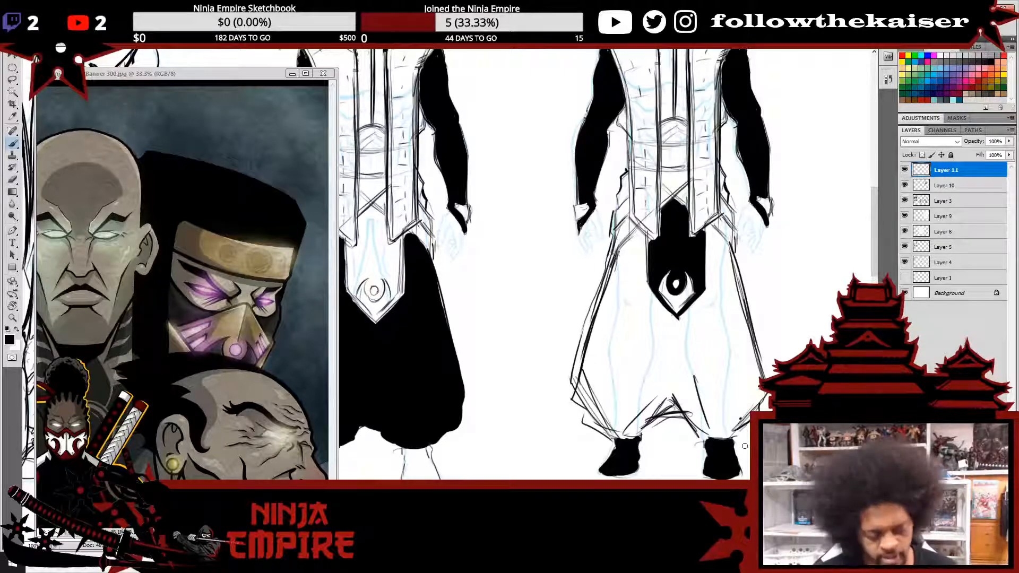
key(e)
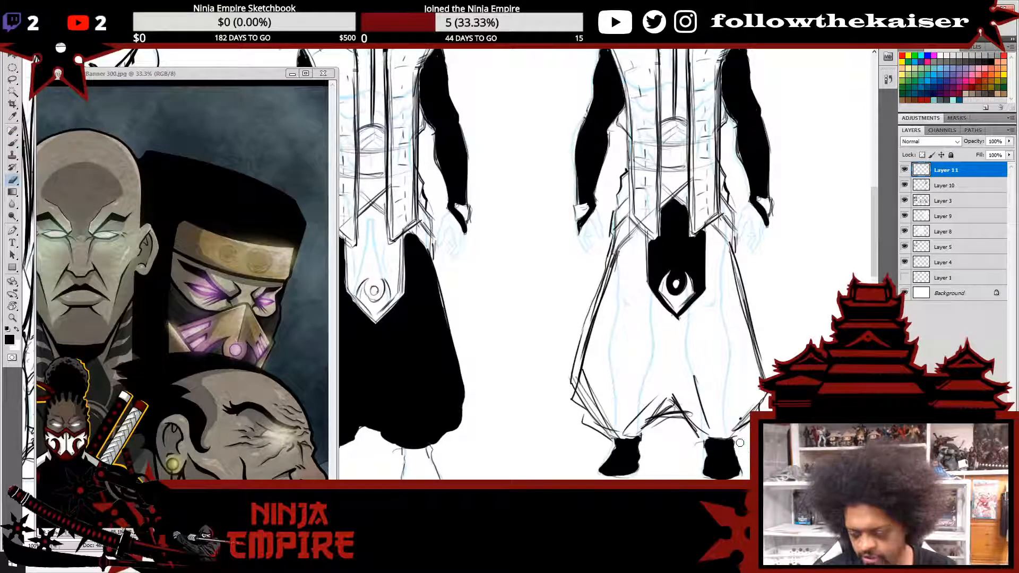
drag(737, 444, 736, 471)
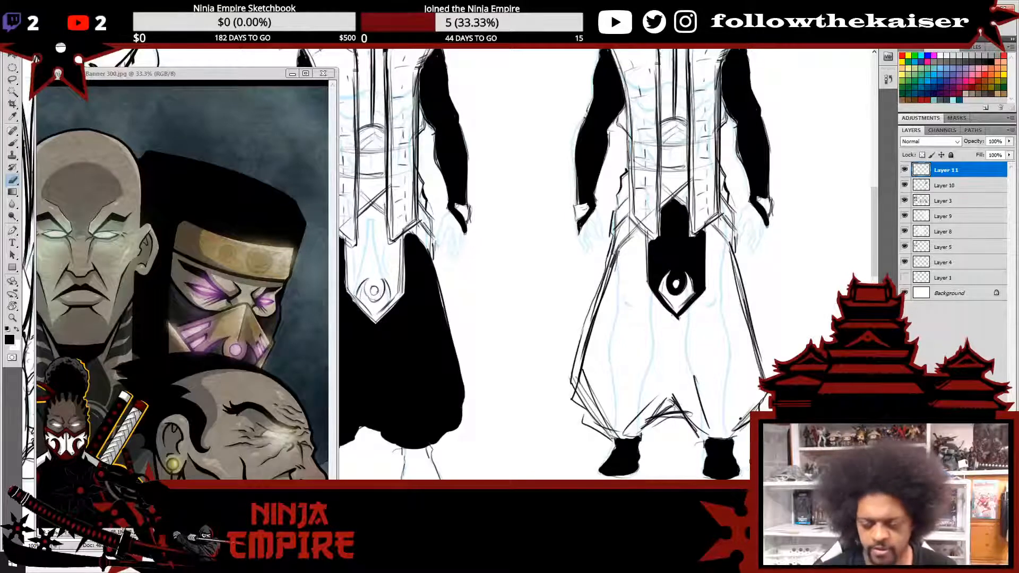
- Try filling the waist belt of the last lower-row figure solid black between the vest panels
key(ctrl+0)
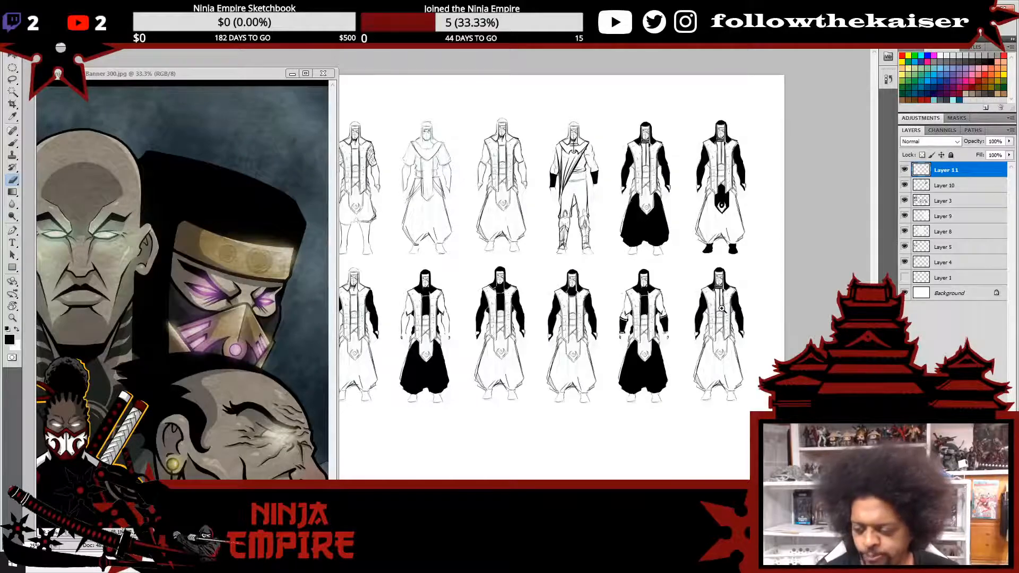
scroll(717, 308, up, 3)
scroll(703, 295, up, 3)
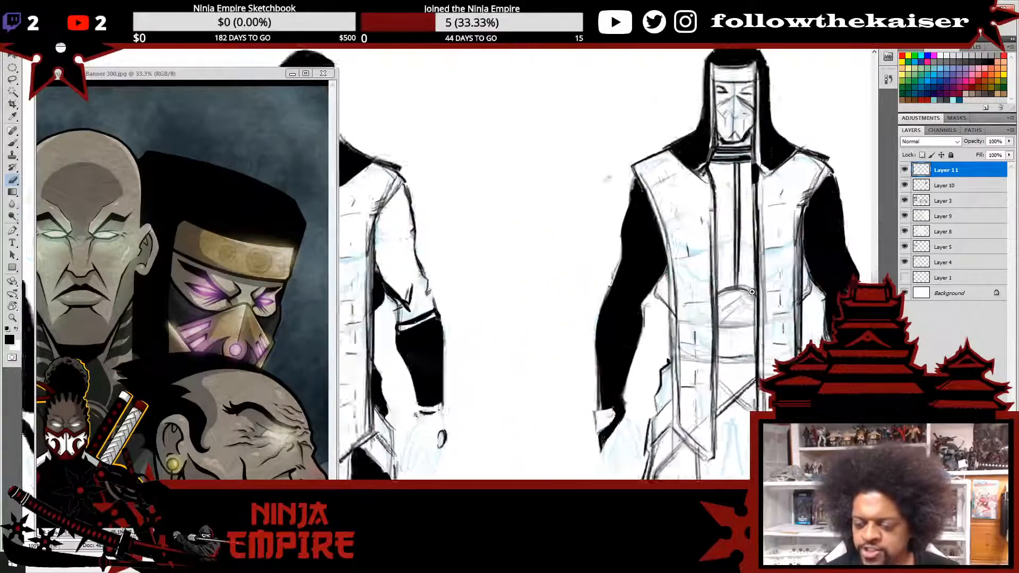
key(bracketleft)
key(bracketleft)
key(bracketleft)
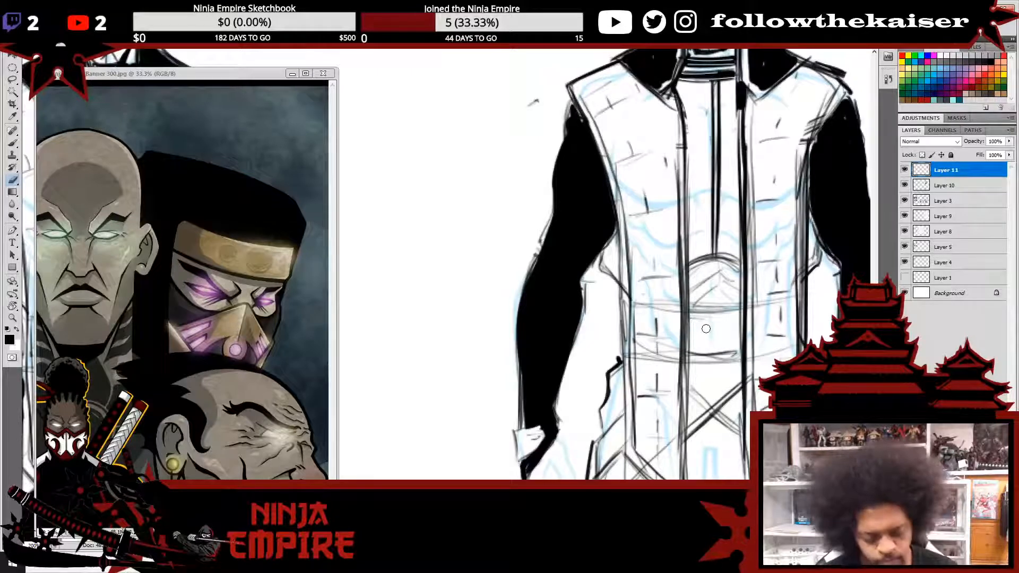
key(b)
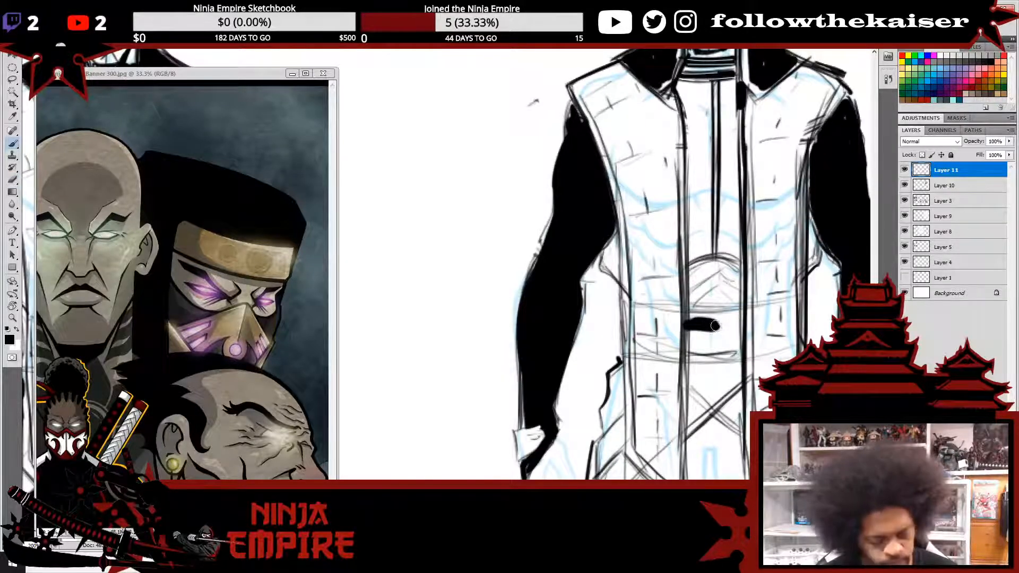
key(ctrl+z)
mouse_move(692, 323)
mouse_down()
mouse_move(736, 322)
mouse_move(735, 346)
mouse_move(700, 348)
mouse_move(692, 336)
mouse_move(708, 343)
mouse_move(717, 326)
mouse_move(731, 343)
mouse_move(698, 342)
mouse_up()
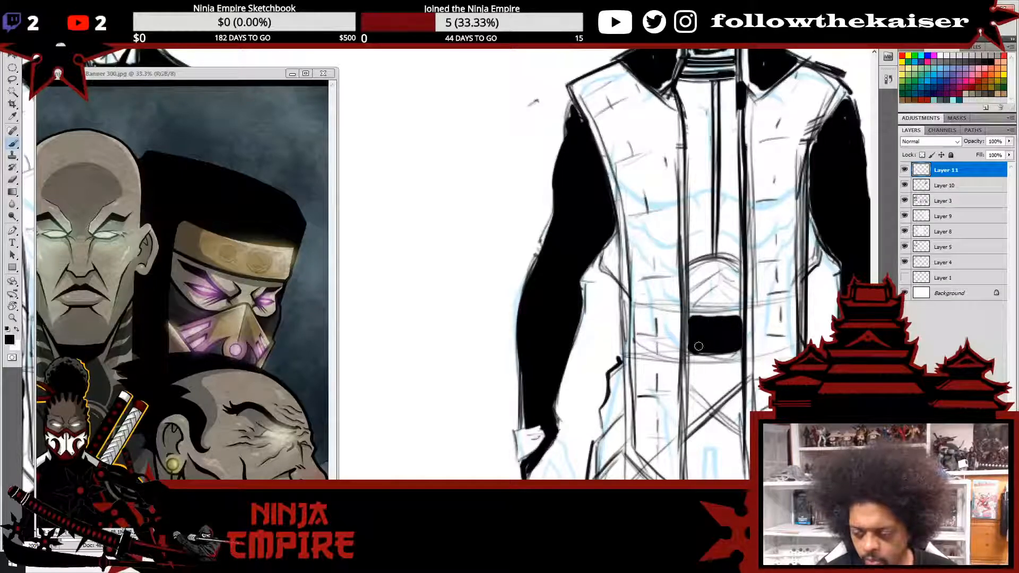
key(ctrl+minus)
key(ctrl+minus)
key(ctrl+minus)
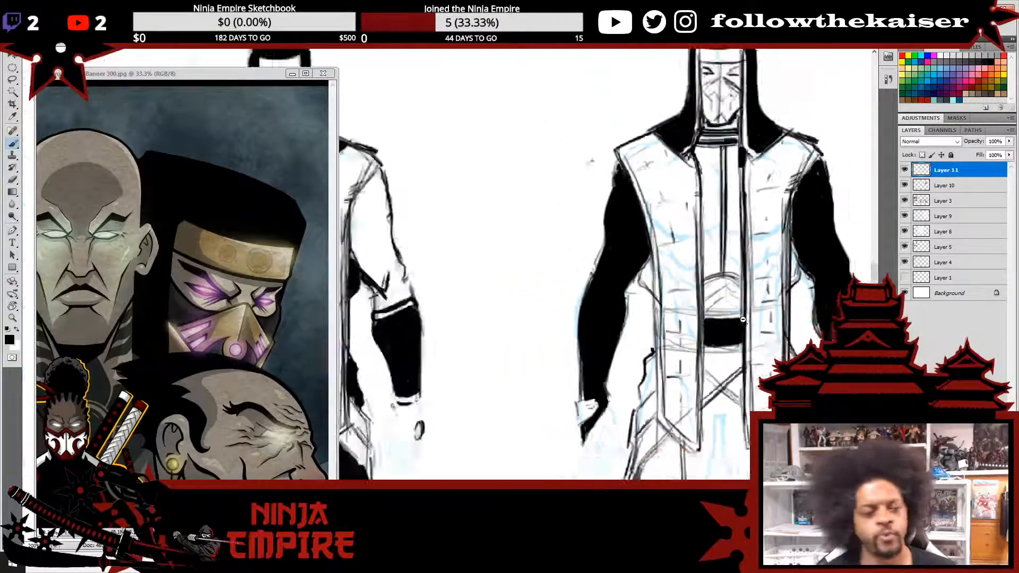
drag(809, 342, 766, 306)
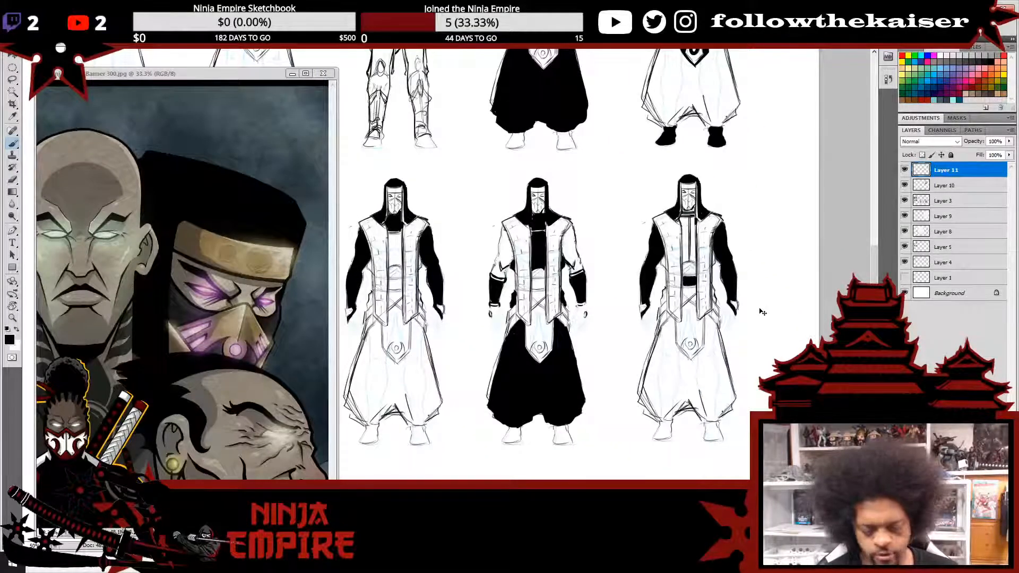
key(ctrl+z)
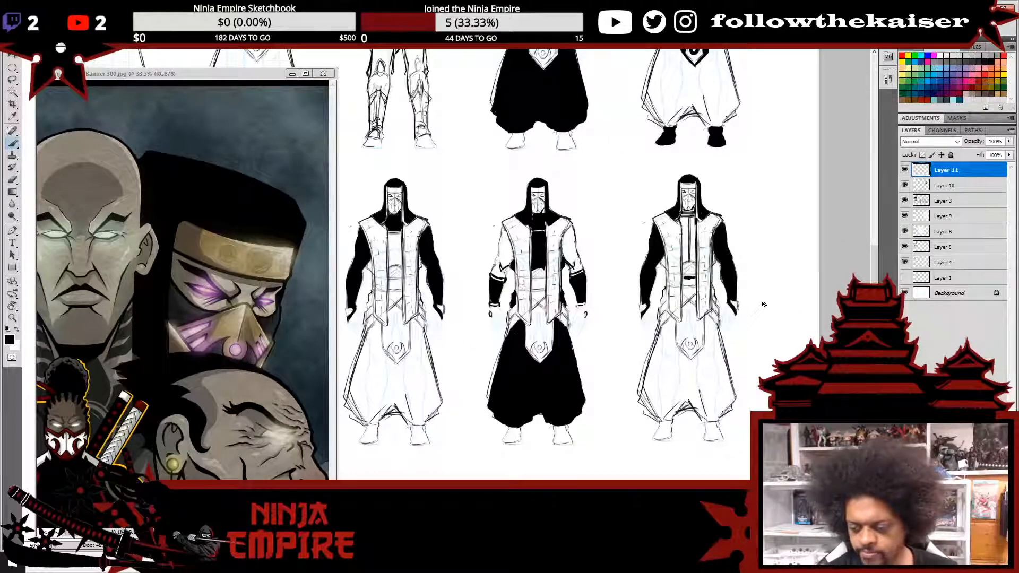
- Fill the waist belt of the sixth upper-row figure solid black between the vest panels
drag(731, 192, 733, 459)
ctrl+click(705, 278)
ctrl+click(705, 278)
ctrl+click(705, 278)
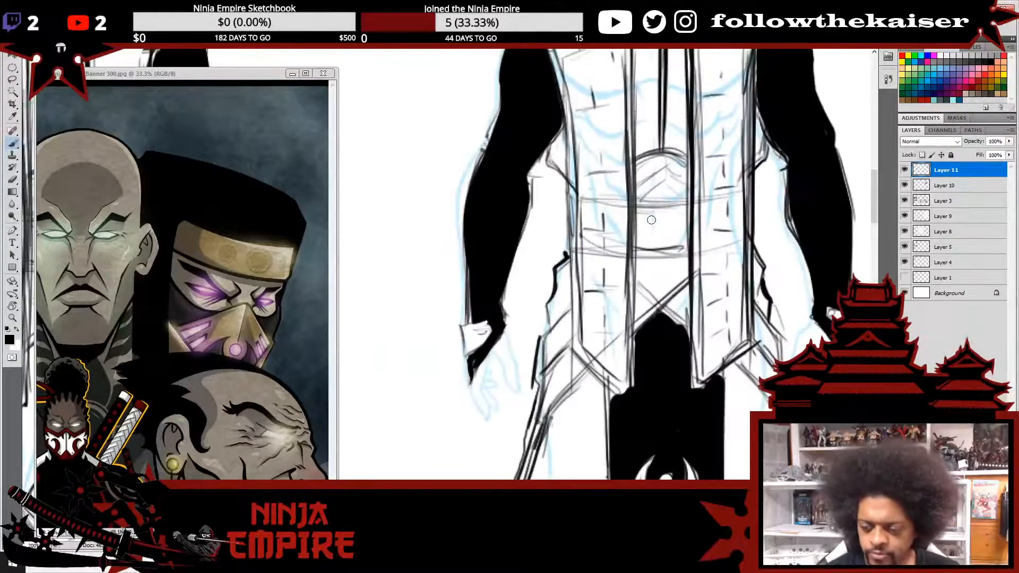
mouse_move(650, 219)
mouse_down()
mouse_move(640, 242)
mouse_move(663, 248)
mouse_move(647, 236)
mouse_move(655, 213)
mouse_move(684, 228)
mouse_move(685, 241)
mouse_move(659, 246)
mouse_move(638, 210)
mouse_move(680, 212)
mouse_move(670, 212)
mouse_move(683, 234)
mouse_move(683, 210)
mouse_up()
- Review the black-belted figure against both rows of costume variations and the masked heads across the whole sheet
alt+click(712, 279)
alt+click(724, 268)
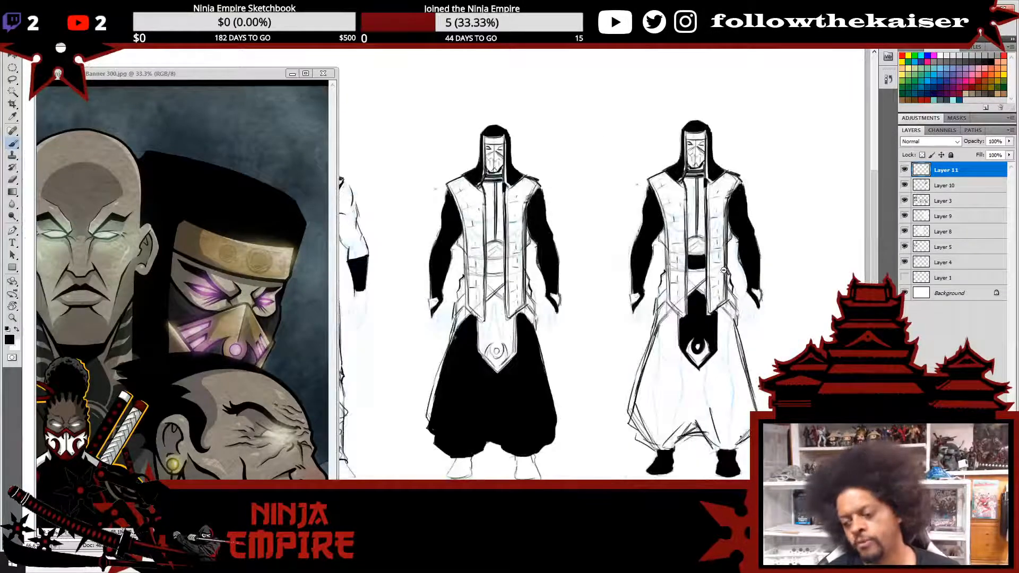
alt+click(710, 243)
alt+click(758, 251)
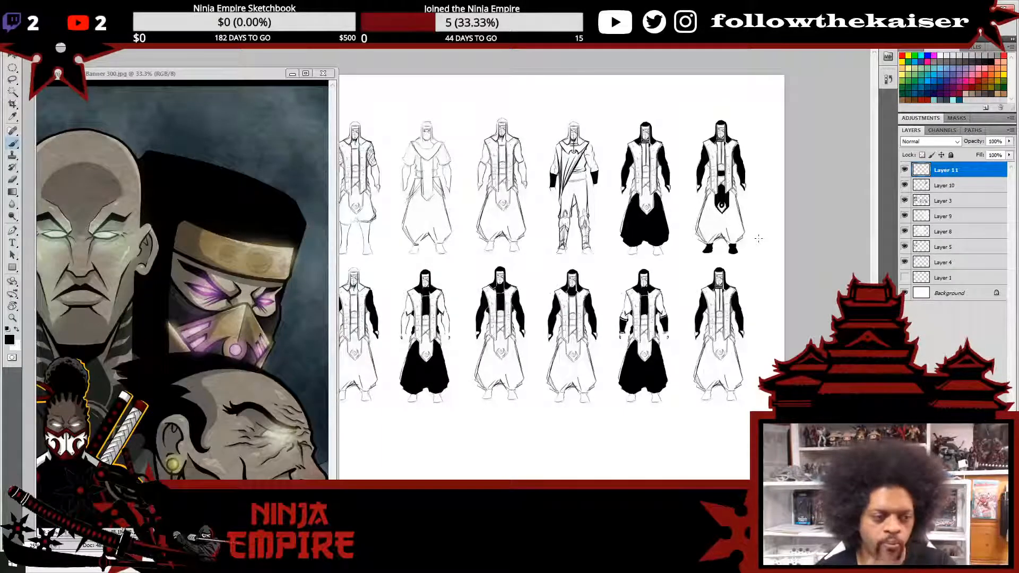
alt+click(743, 317)
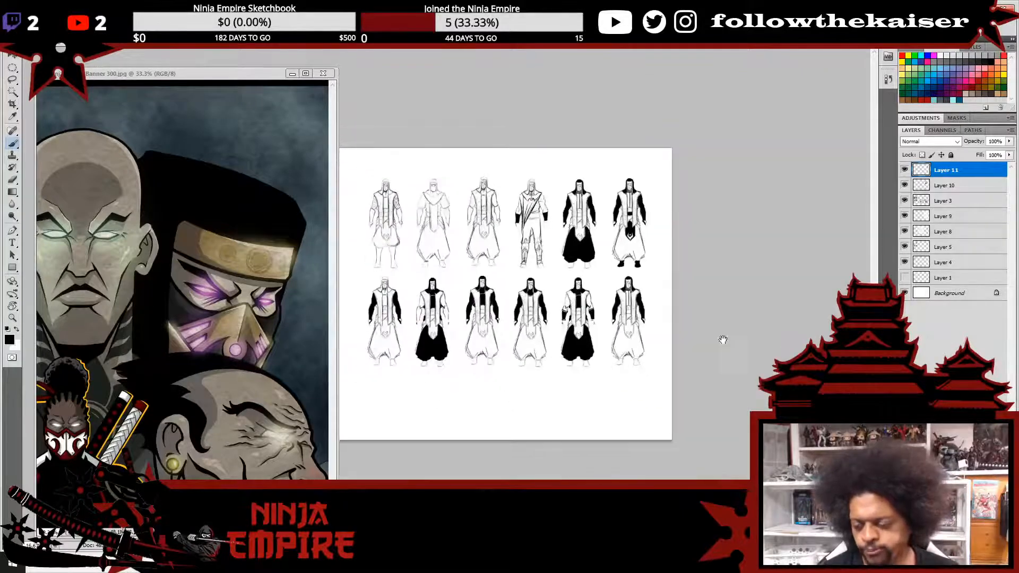
click(650, 349)
alt+click(649, 348)
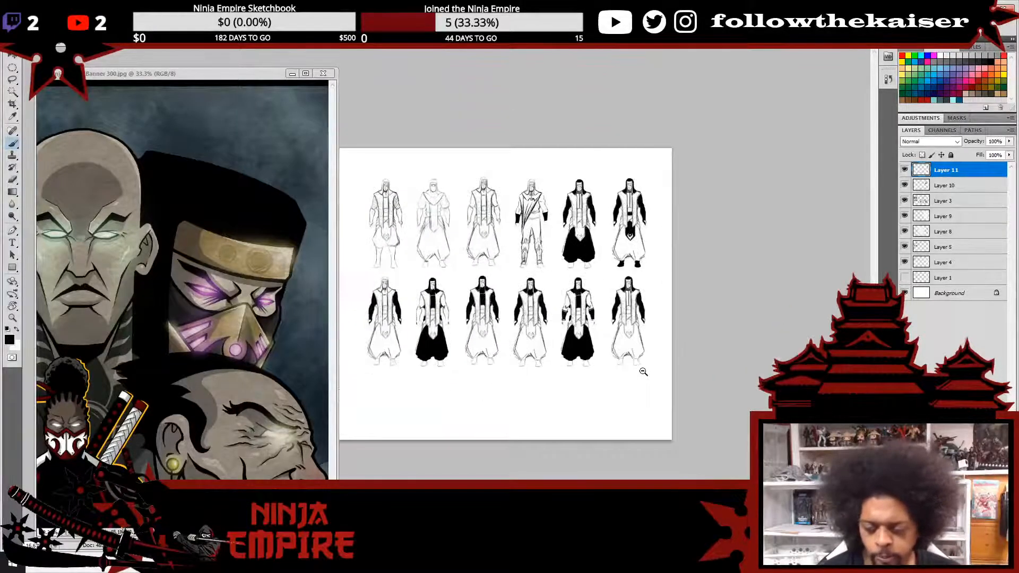
alt+click(648, 348)
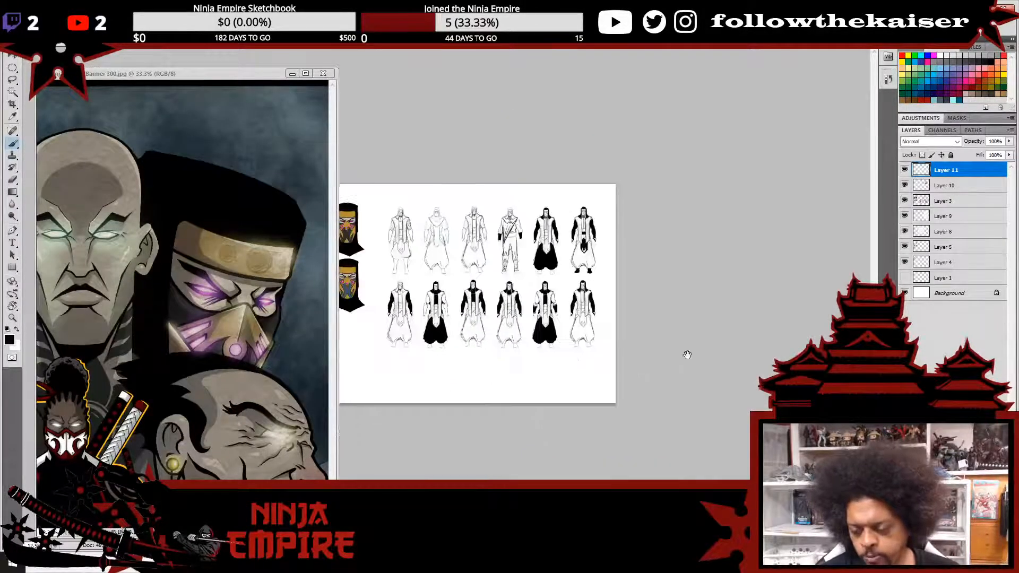
alt+click(590, 359)
alt+click(583, 355)
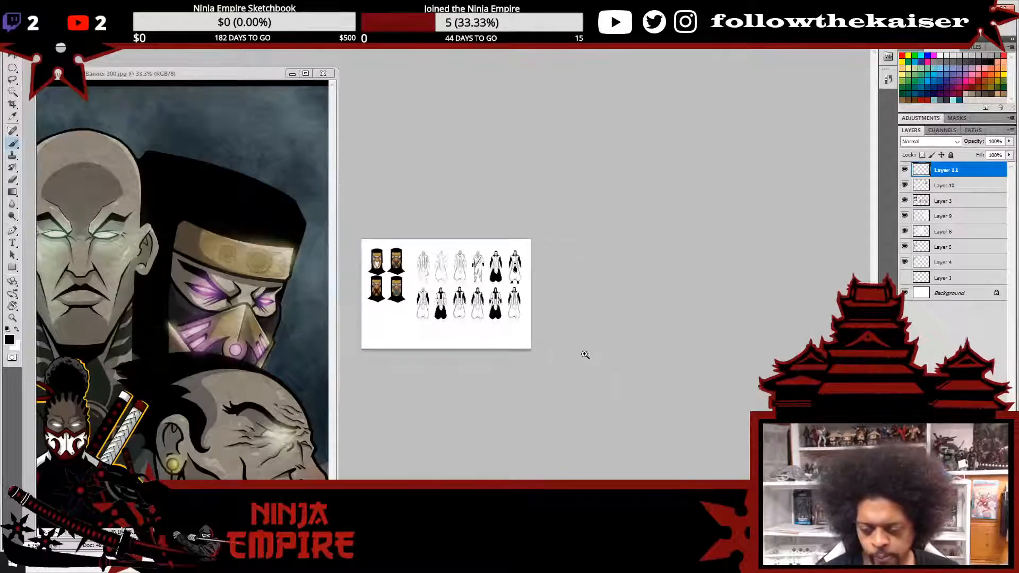
click(577, 354)
click(585, 353)
click(586, 353)
click(586, 354)
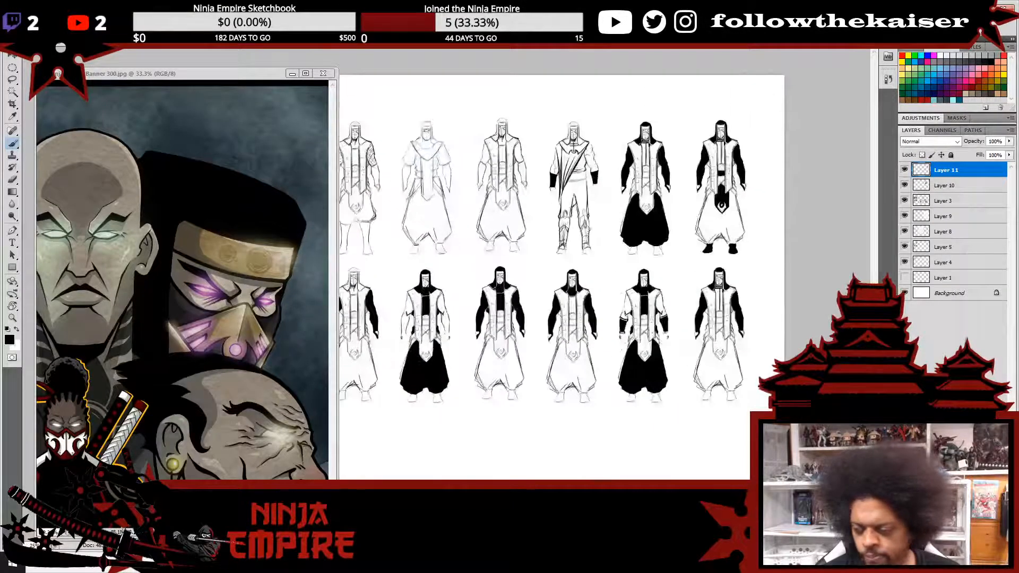
- Merge Layer 11 and Layer 10 down into Layer 3, and merge Layer 9 into Layer 8
key(ctrl+e)
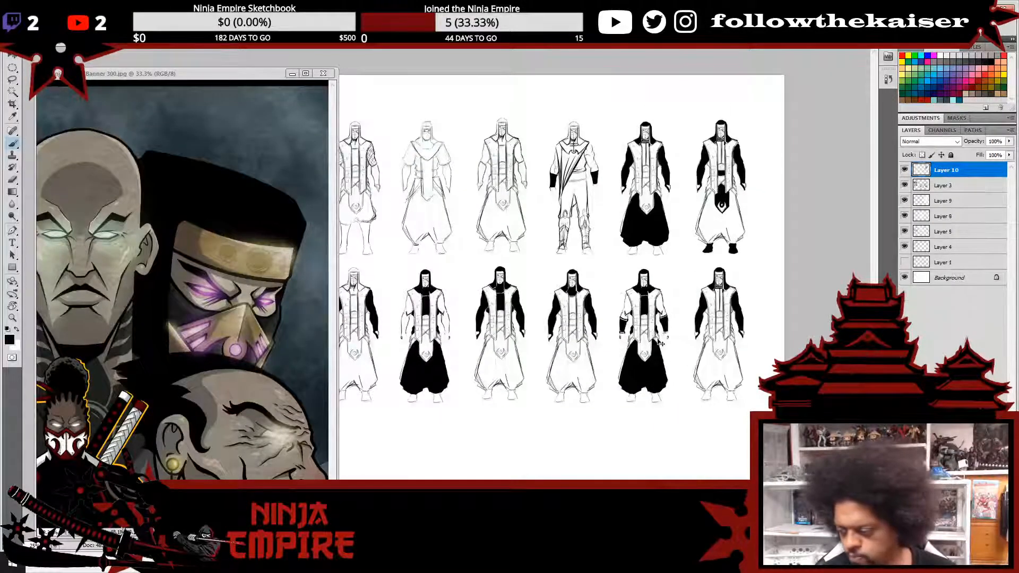
key(ctrl+e)
click(933, 187)
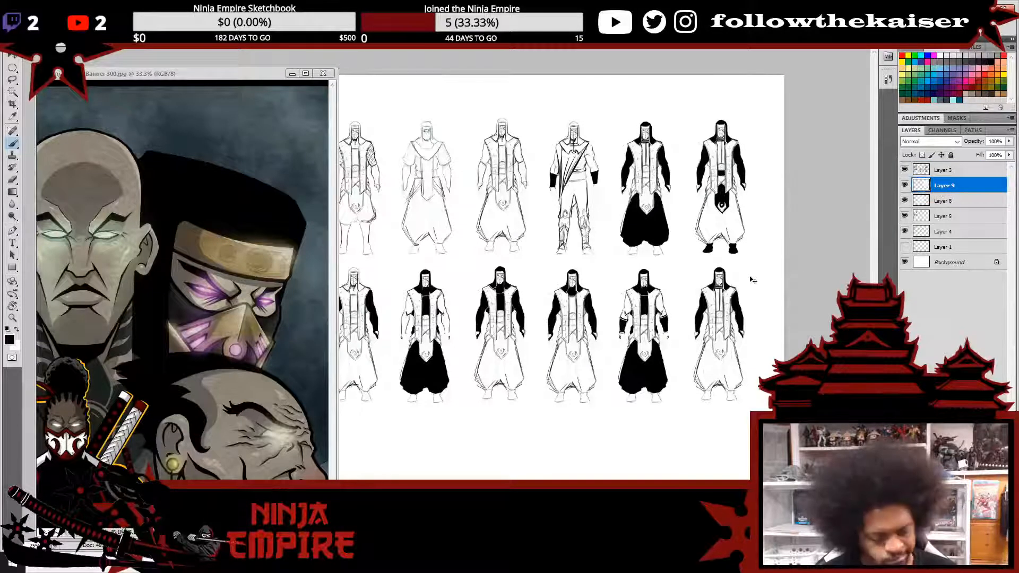
key(ctrl+e)
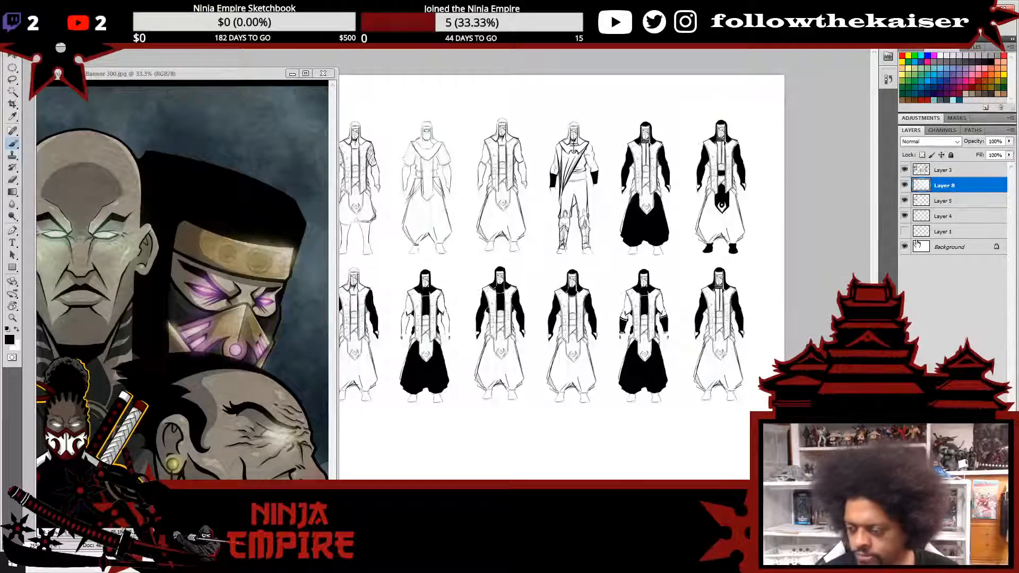
- Select Layer 3 and Layer 8 together and move both rows of figures up toward the sheet's upper edge
shift+click(944, 171)
key(v)
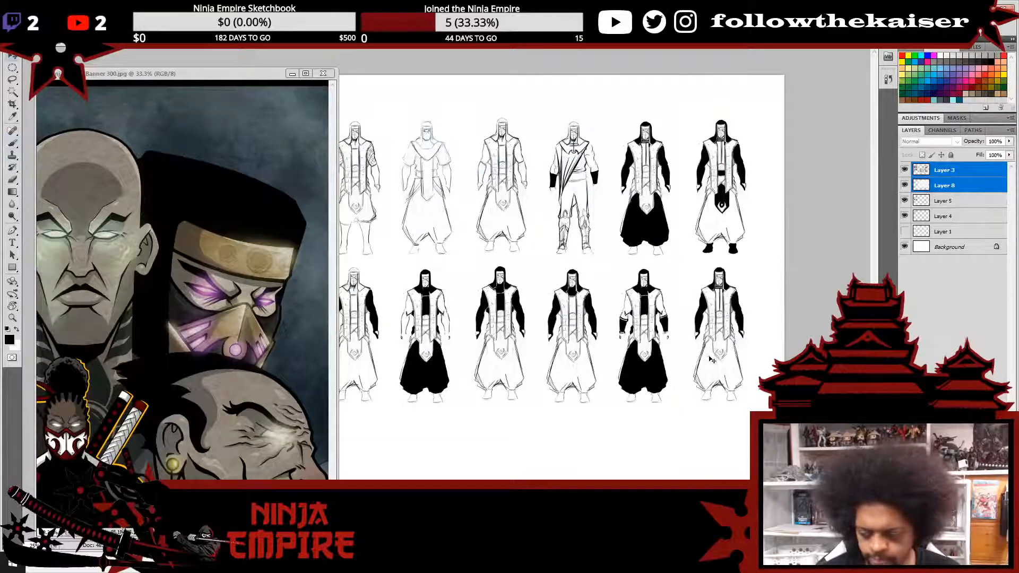
drag(712, 356, 723, 328)
- Lasso the entire lower row of figures on Layer 8 and minimize the reference image window to reveal the sheet
click(946, 189)
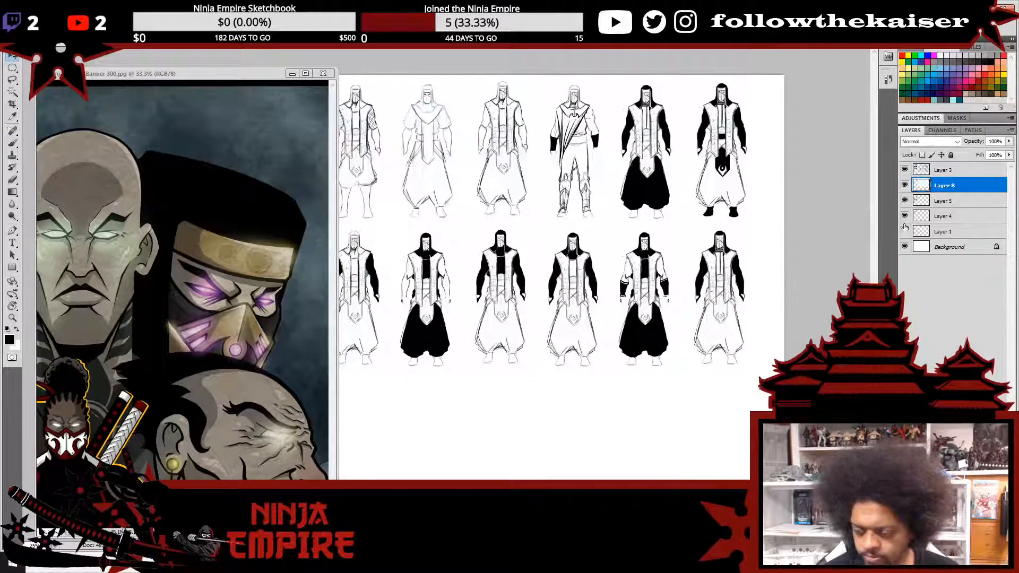
key(l)
mouse_move(747, 403)
mouse_down()
mouse_move(769, 290)
mouse_move(496, 244)
mouse_move(338, 366)
mouse_move(514, 419)
mouse_up()
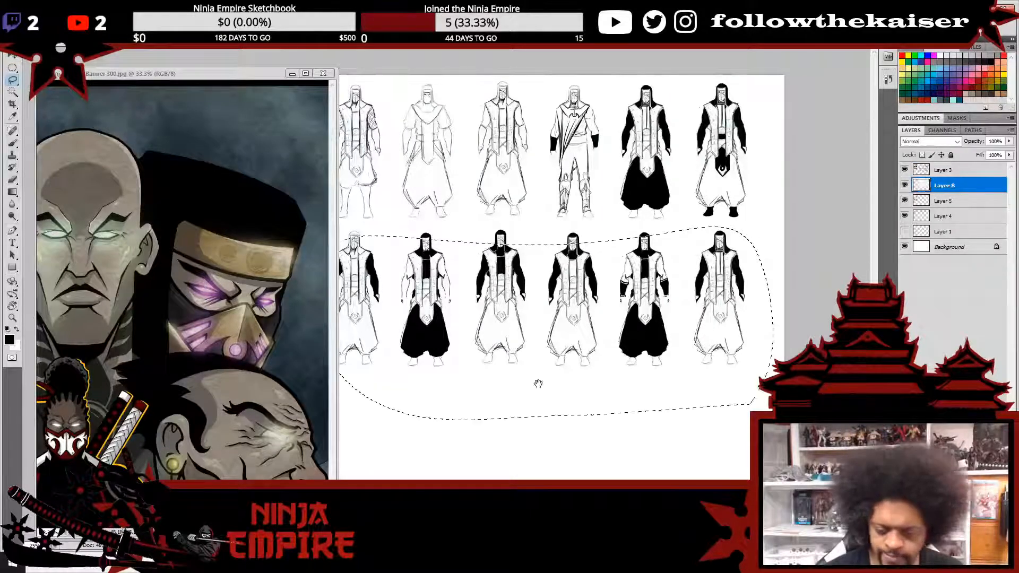
key(ctrl+d)
click(647, 366)
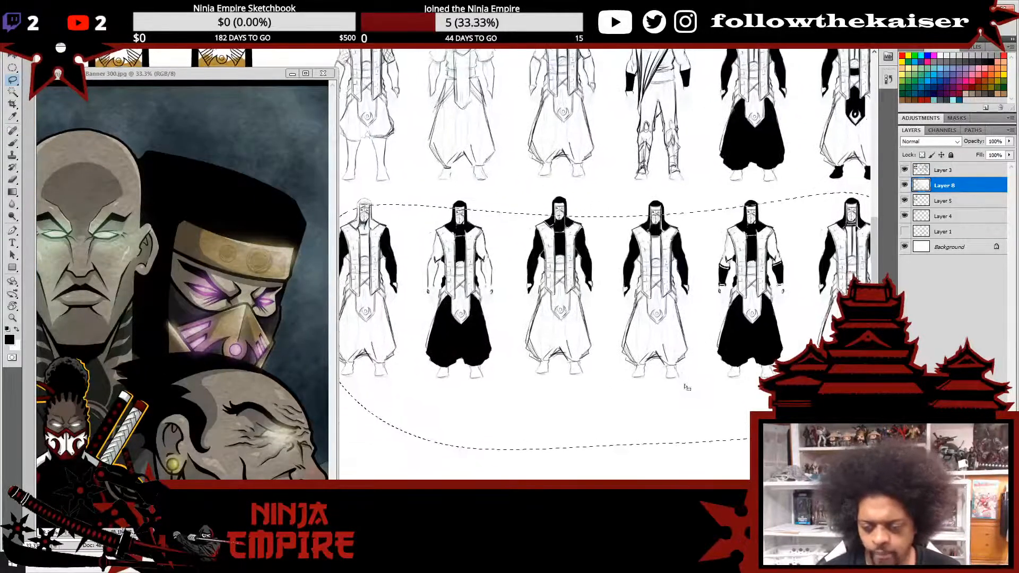
click(292, 73)
drag(645, 370, 564, 359)
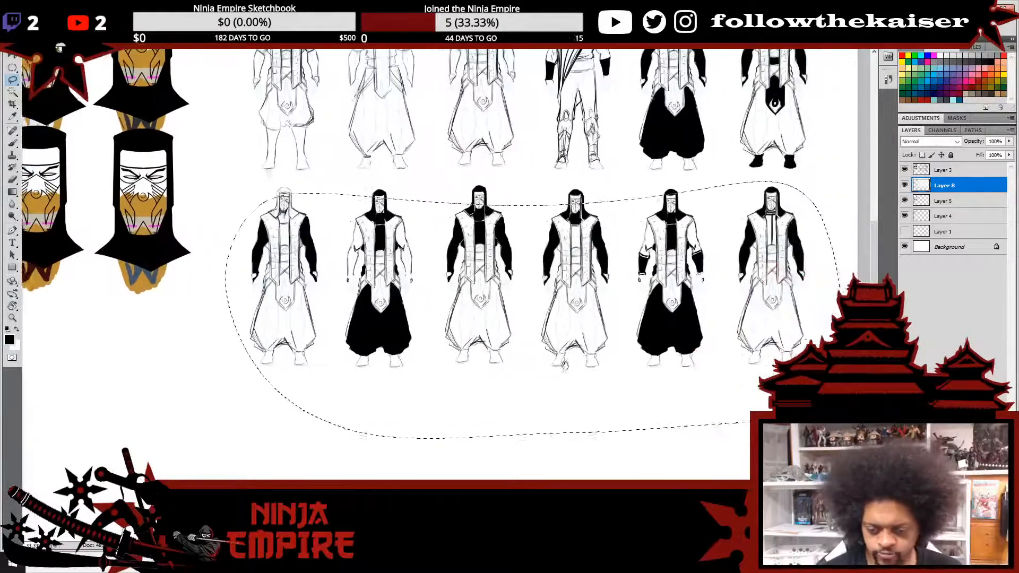
- Duplicate the lower row of blue body guides from Layer 8 onto a new layer and move the copy below as a third row
key(ctrl+d)
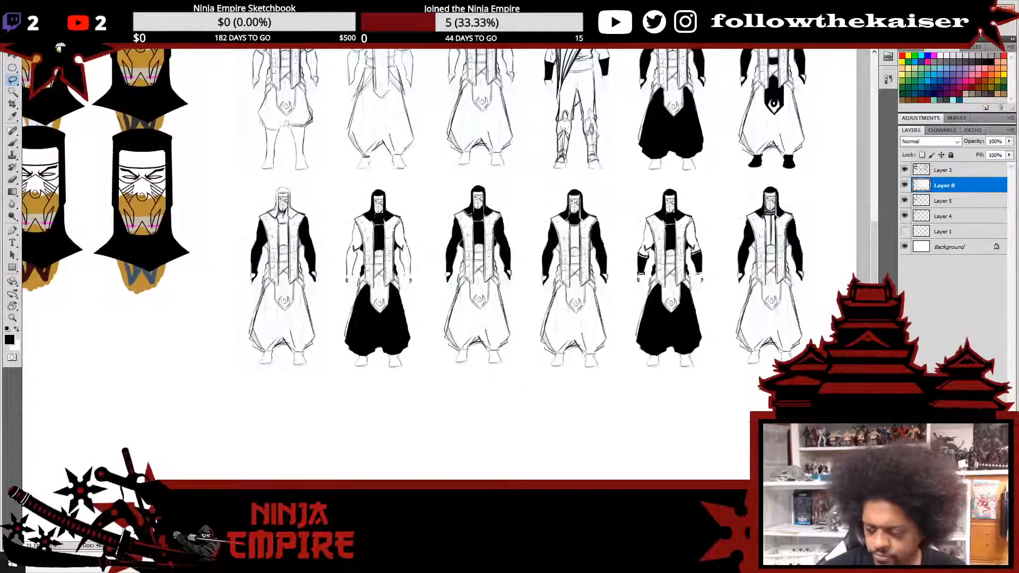
mouse_move(849, 273)
mouse_down()
mouse_move(827, 204)
mouse_move(743, 179)
mouse_move(451, 178)
mouse_move(216, 287)
mouse_move(665, 440)
mouse_move(737, 415)
mouse_up()
key(ctrl+j)
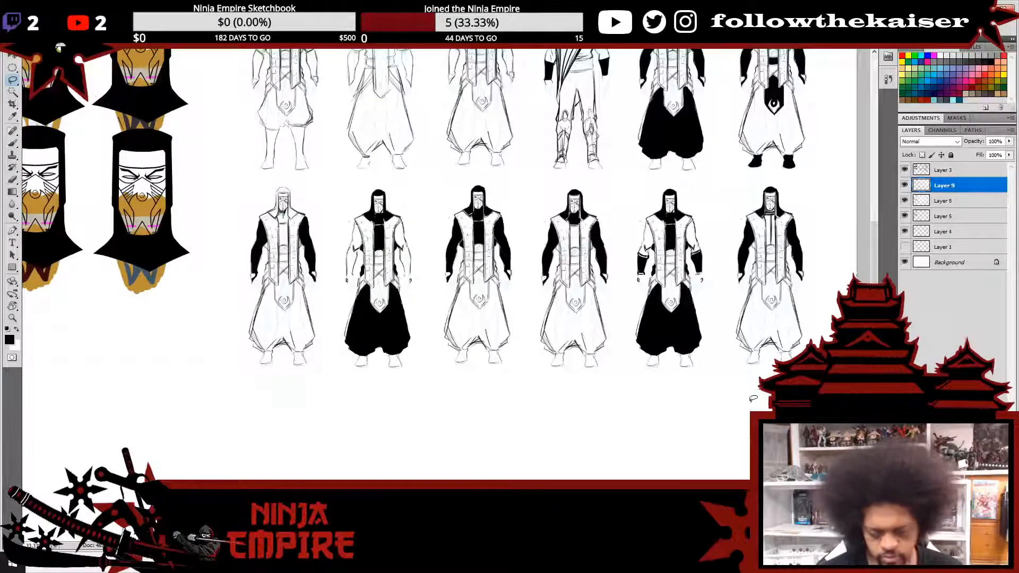
key(v)
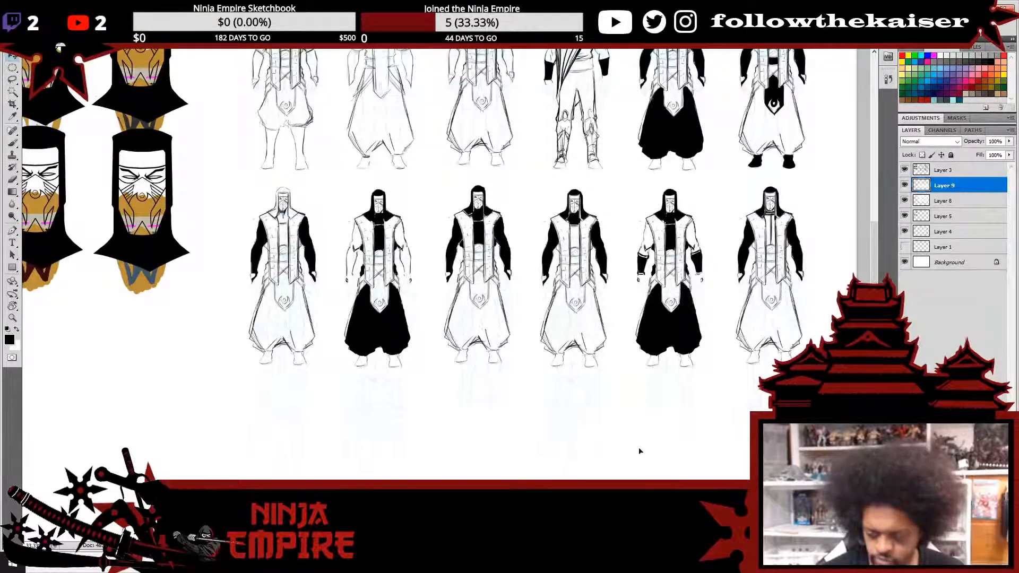
drag(660, 439, 683, 286)
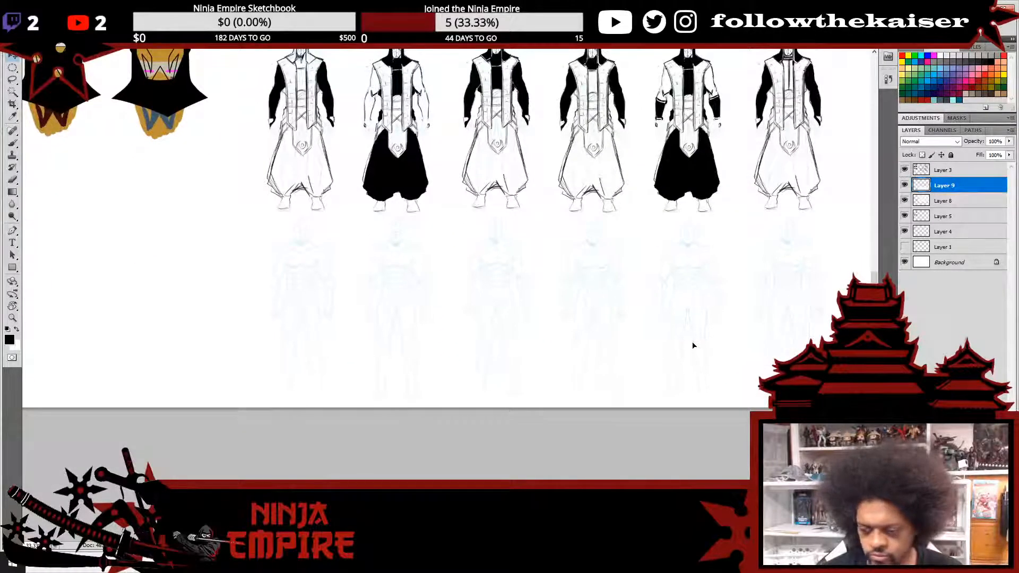
- Select Layer 8 and Layer 3 together and nudge the two existing rows of figures slightly upward
drag(877, 290, 878, 229)
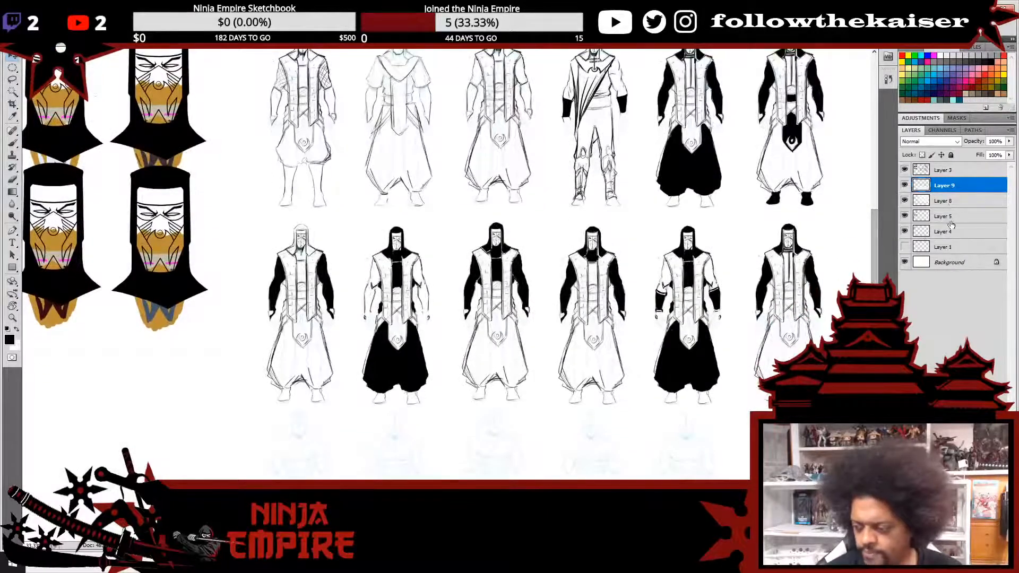
click(950, 203)
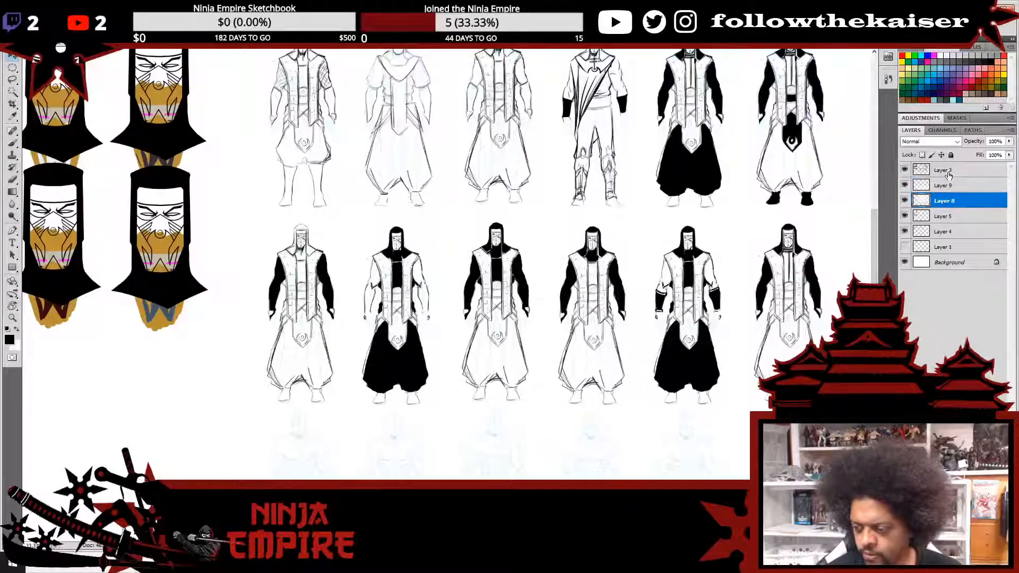
ctrl+click(949, 171)
drag(717, 323, 716, 313)
- Move the mask colours on Layer 5 up to line up with the masked head drawings
click(948, 217)
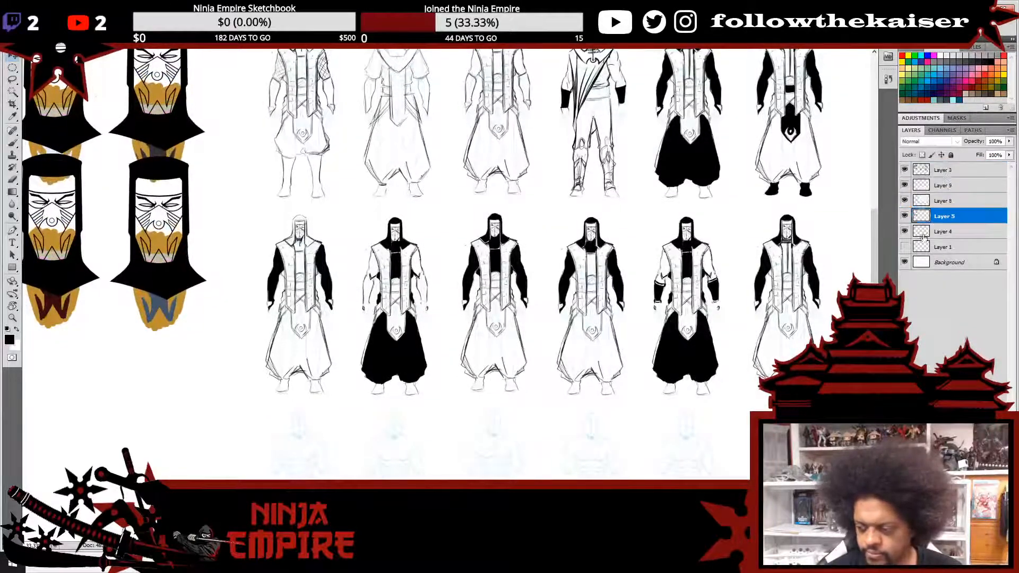
drag(714, 331, 708, 283)
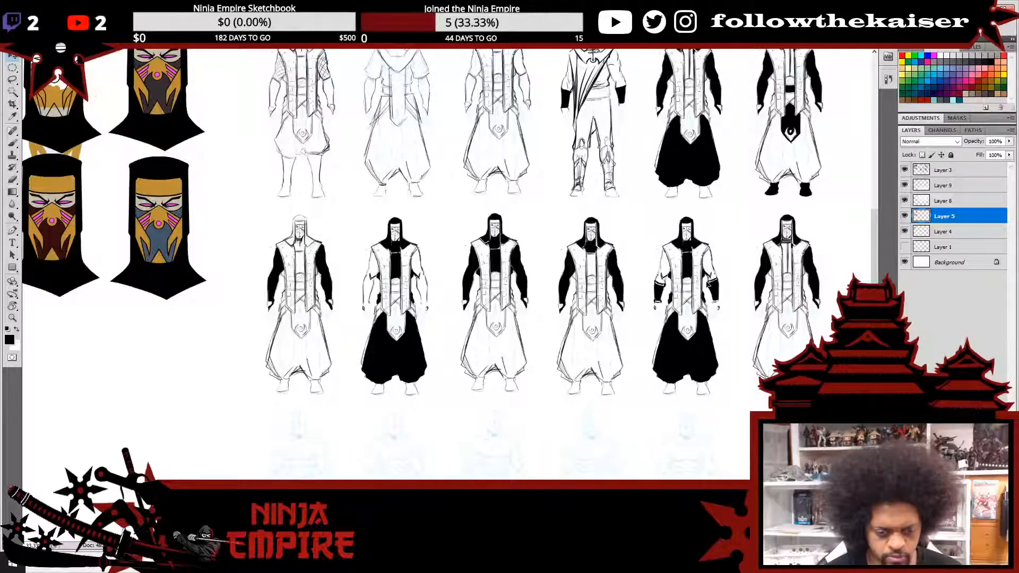
scroll(164, 240, up, 2)
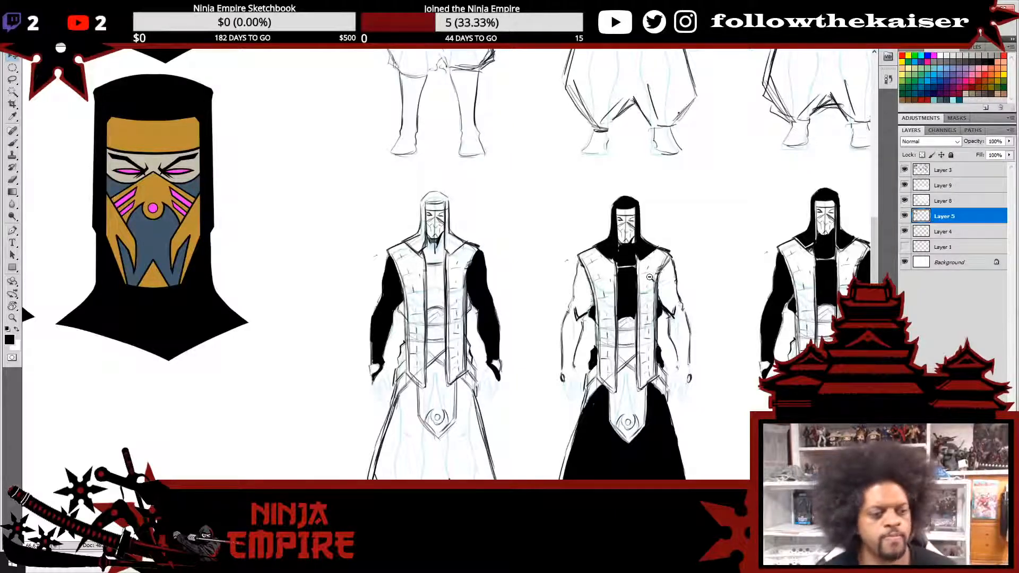
scroll(642, 268, down, 3)
scroll(773, 239, down, 1)
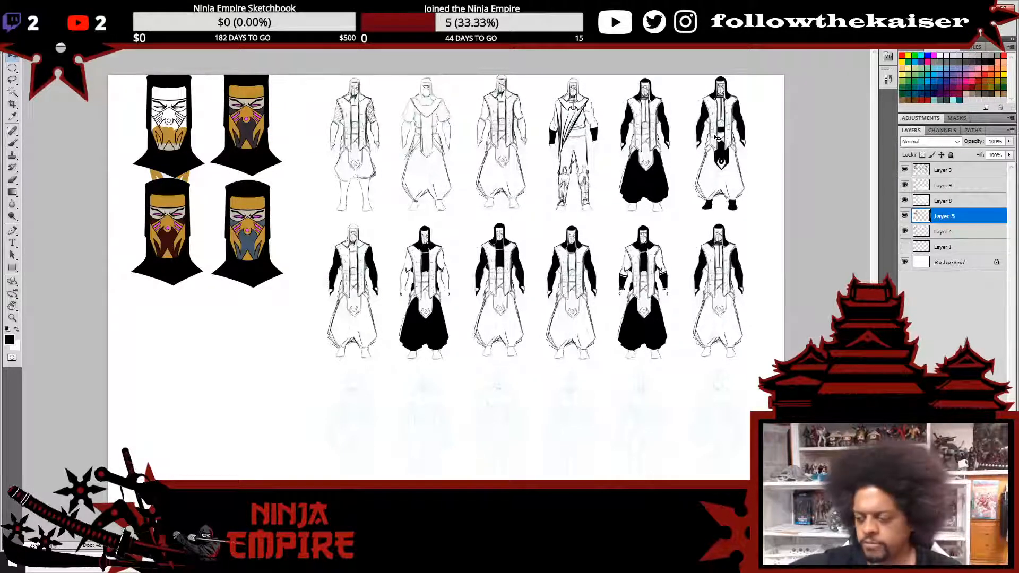
- Toggle Layer 5 and Layer 4 to check their contents, and move Layer 4's gold colours up onto the masked heads
click(904, 217)
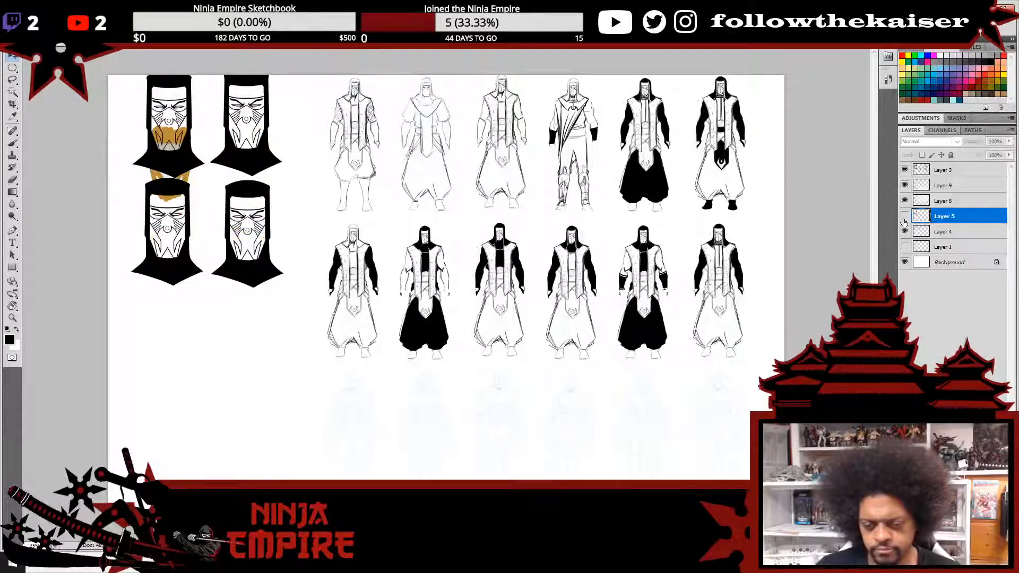
click(904, 218)
click(904, 232)
click(904, 232)
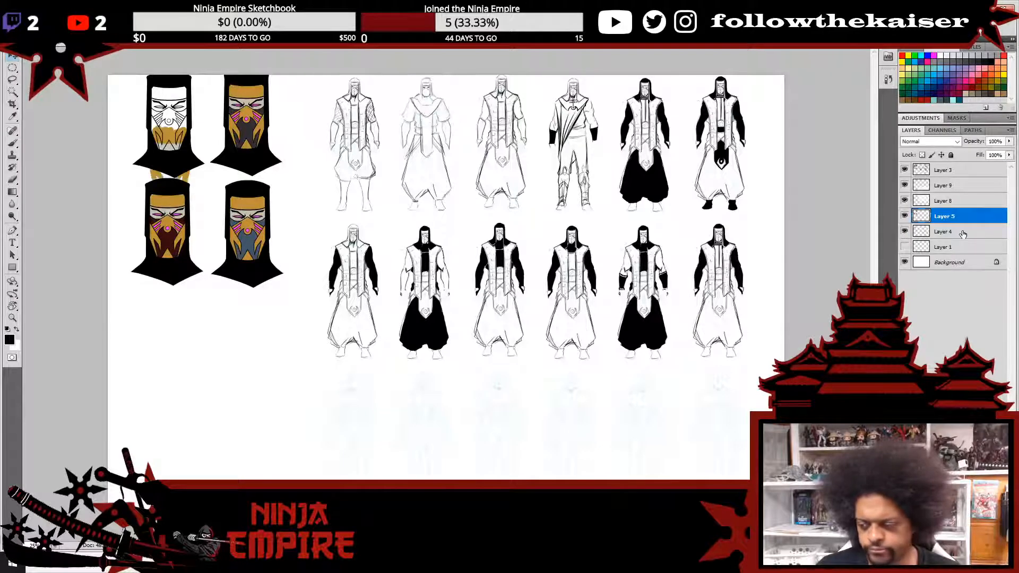
click(961, 232)
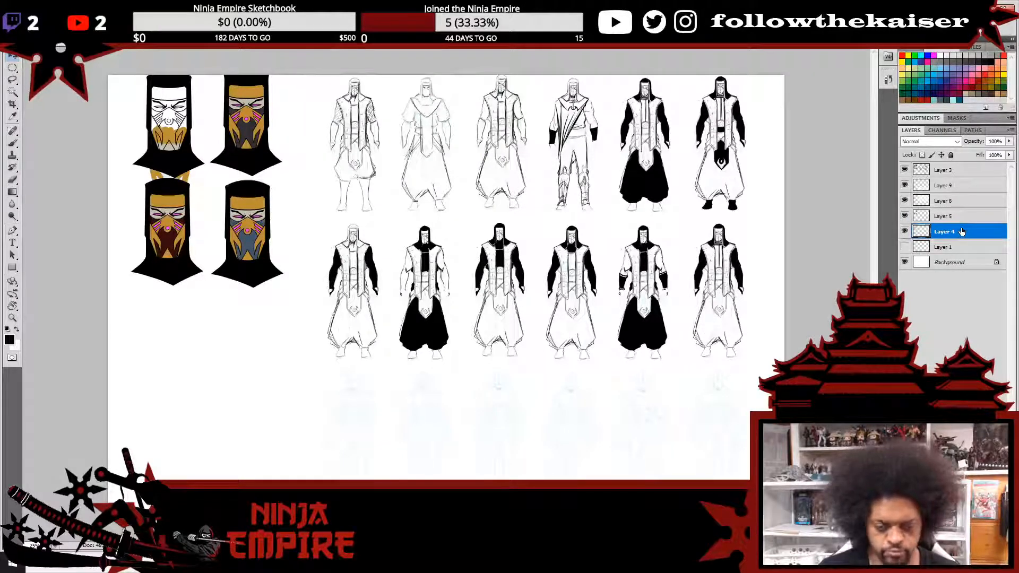
drag(255, 238, 250, 197)
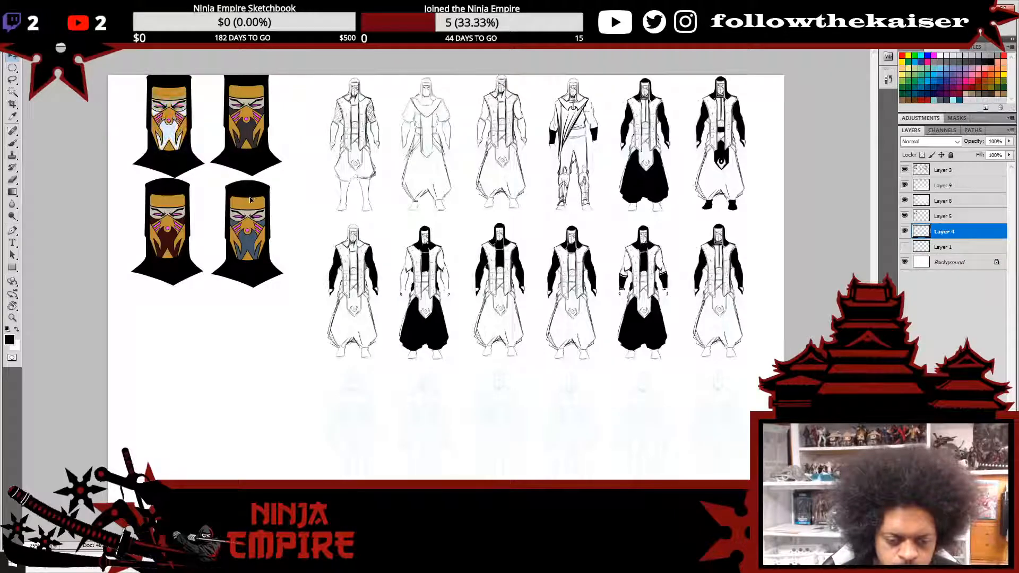
- Merge the mask colours on Layer 5 down into Layer 4
scroll(176, 111, up, 2)
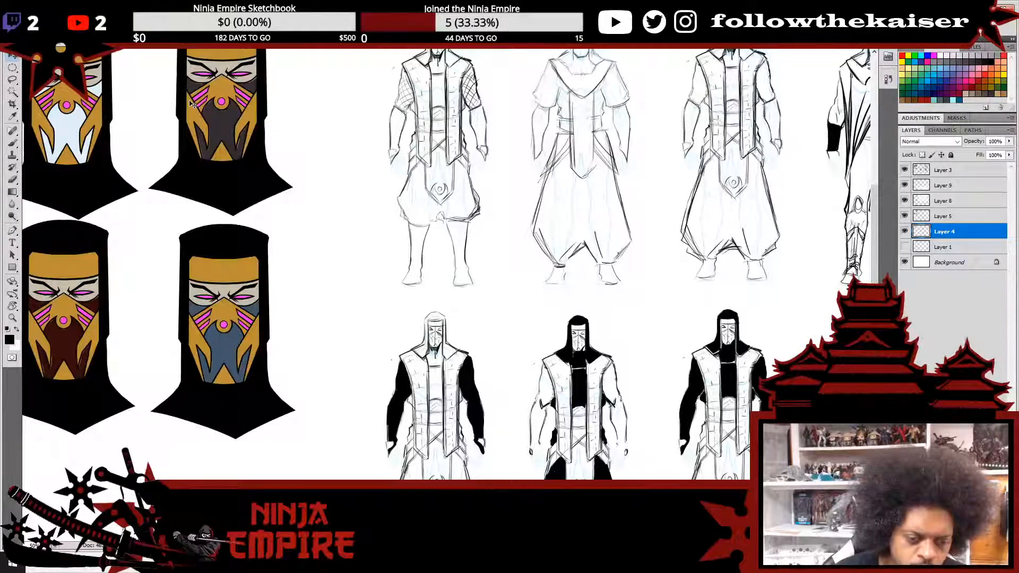
click(949, 216)
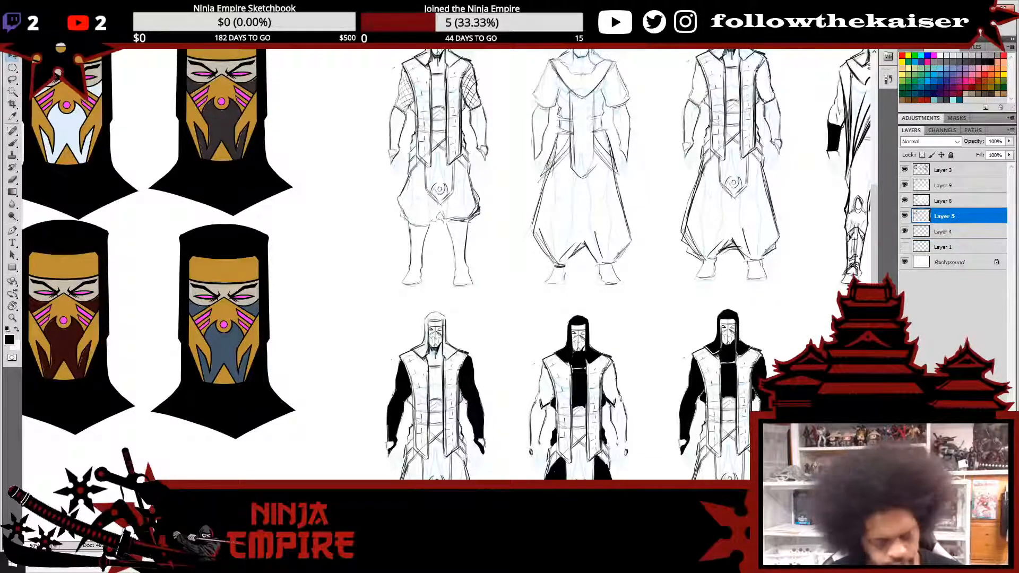
key(ctrl+e)
scroll(780, 305, down, 2)
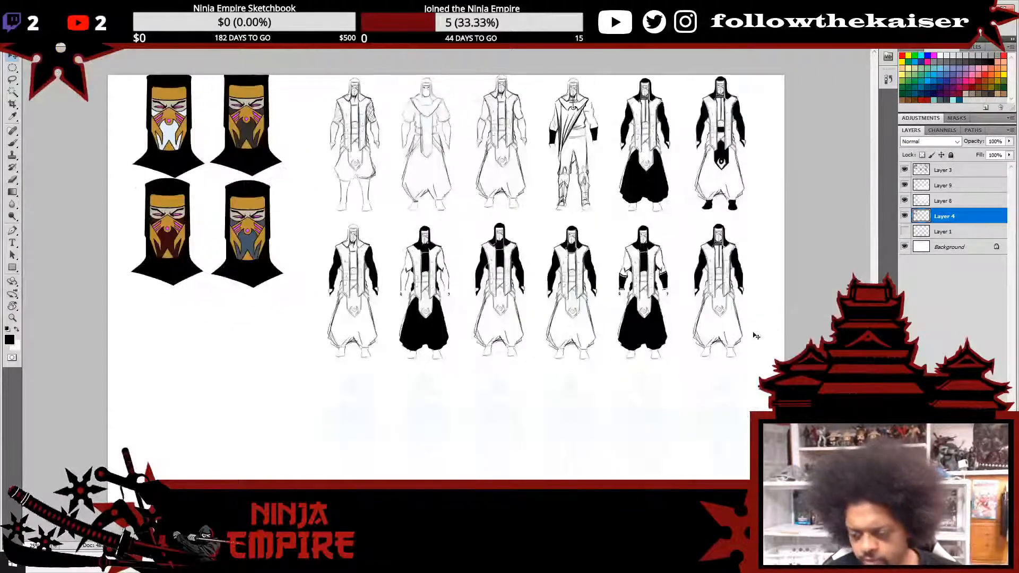
ctrl+click(676, 351)
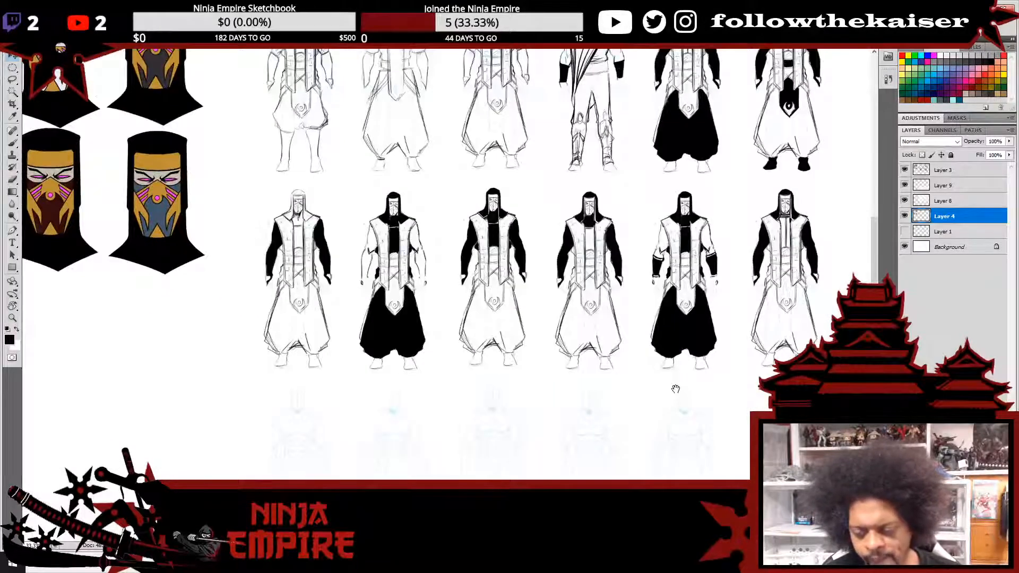
drag(688, 375, 689, 367)
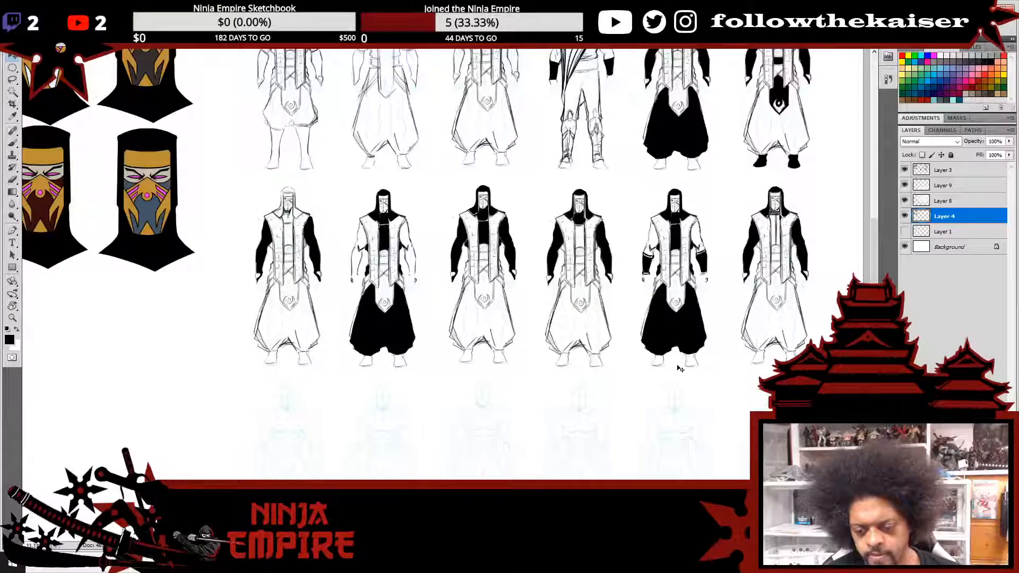
mouse_move(677, 364)
mouse_down()
mouse_move(685, 332)
mouse_move(671, 373)
mouse_move(599, 475)
mouse_up()
drag(640, 405, 658, 356)
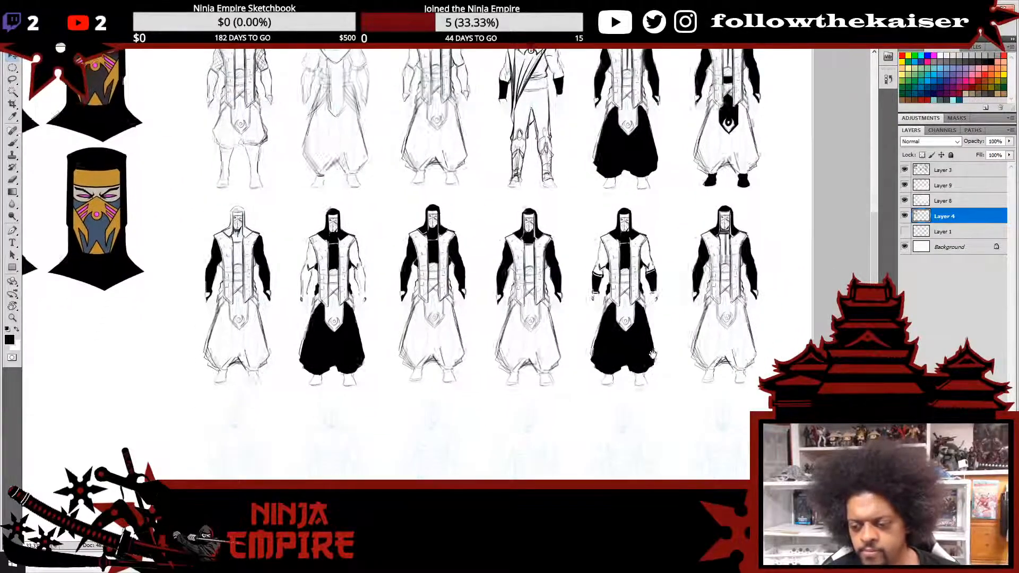
key(ctrl+minus)
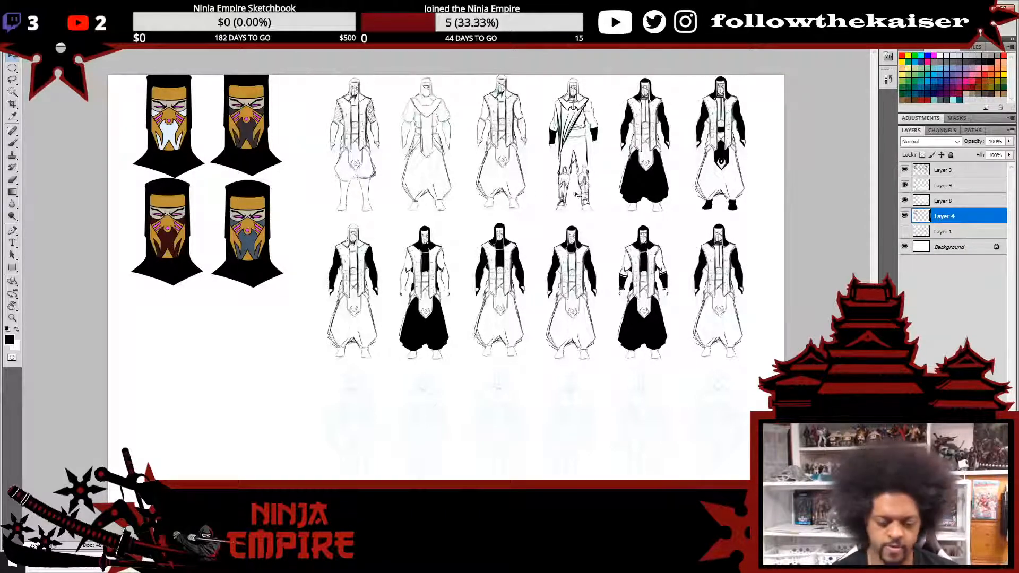
- Lasso the second figure of the middle row and copy it from Layer 3 into a new layer
key(l)
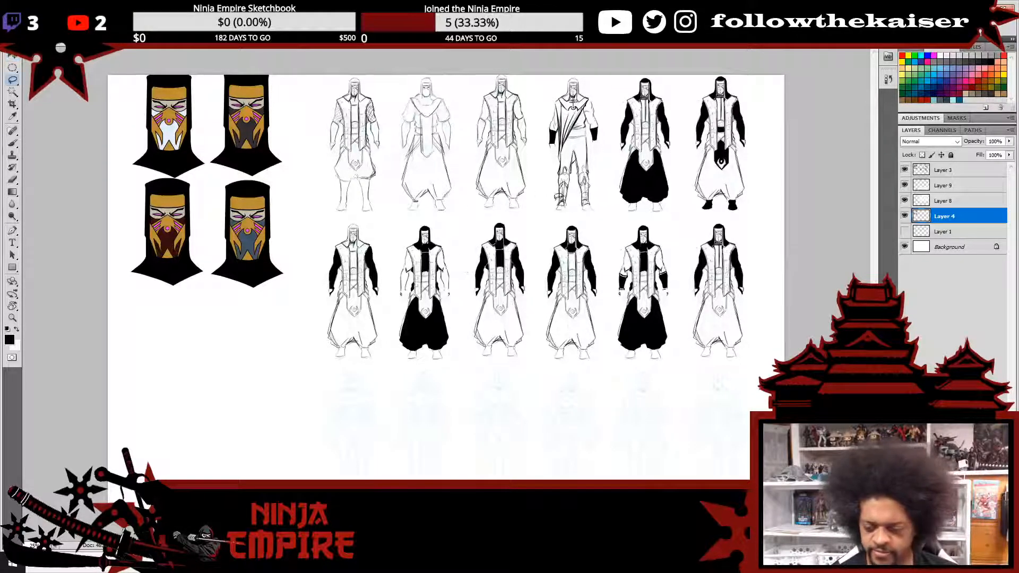
mouse_move(461, 250)
mouse_down()
mouse_move(454, 355)
mouse_move(432, 379)
mouse_move(402, 368)
mouse_move(388, 337)
mouse_move(395, 223)
mouse_move(444, 216)
mouse_move(460, 248)
mouse_up()
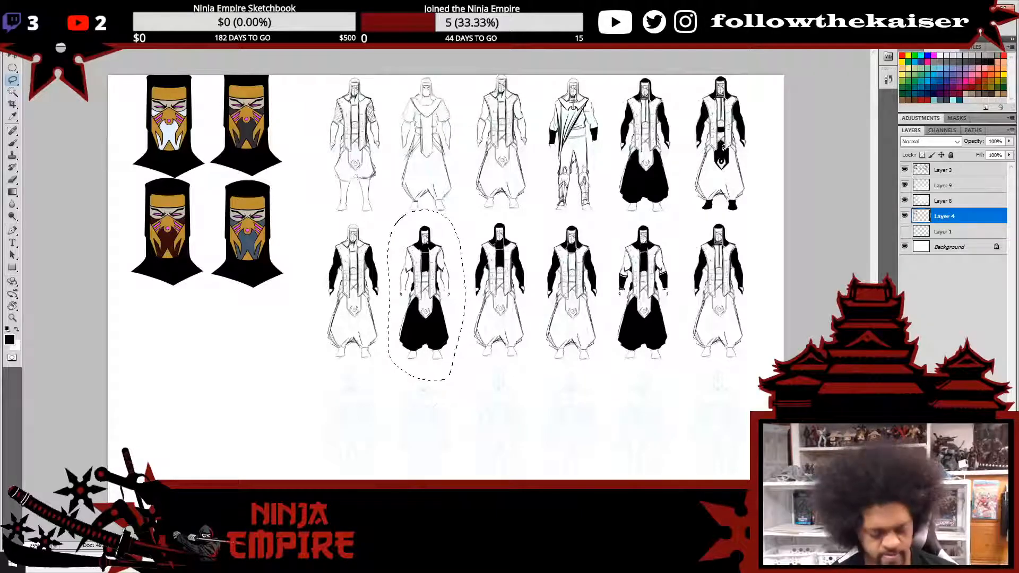
key(ctrl+c)
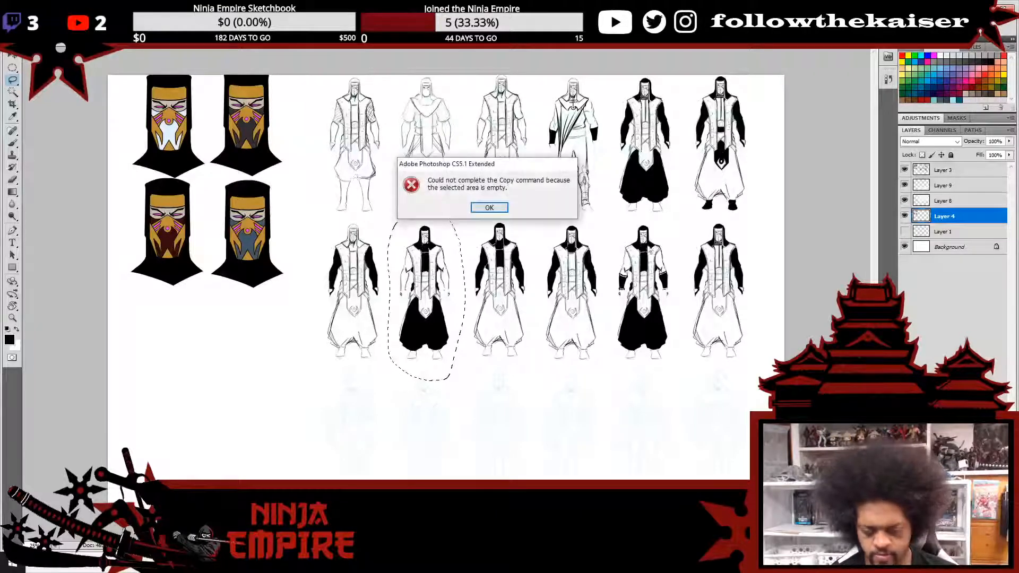
click(498, 206)
click(958, 169)
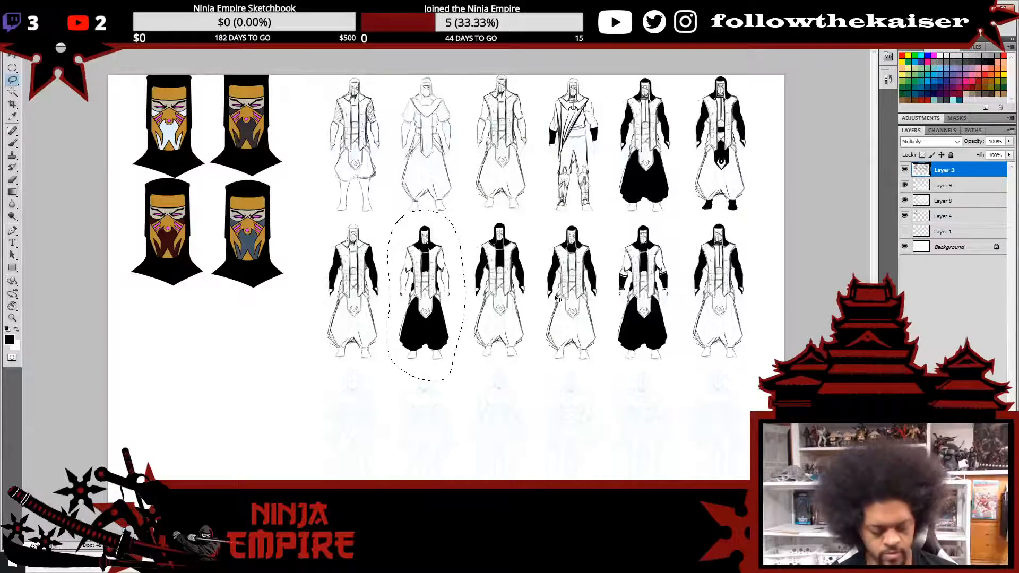
key(ctrl+c)
key(ctrl+v)
- Move the pasted black-trousered figure onto the first body guide of the third row and align it
key(v)
mouse_move(430, 317)
mouse_down()
mouse_move(350, 469)
mouse_move(549, 299)
mouse_up()
ctrl+click(407, 423)
ctrl+click(407, 423)
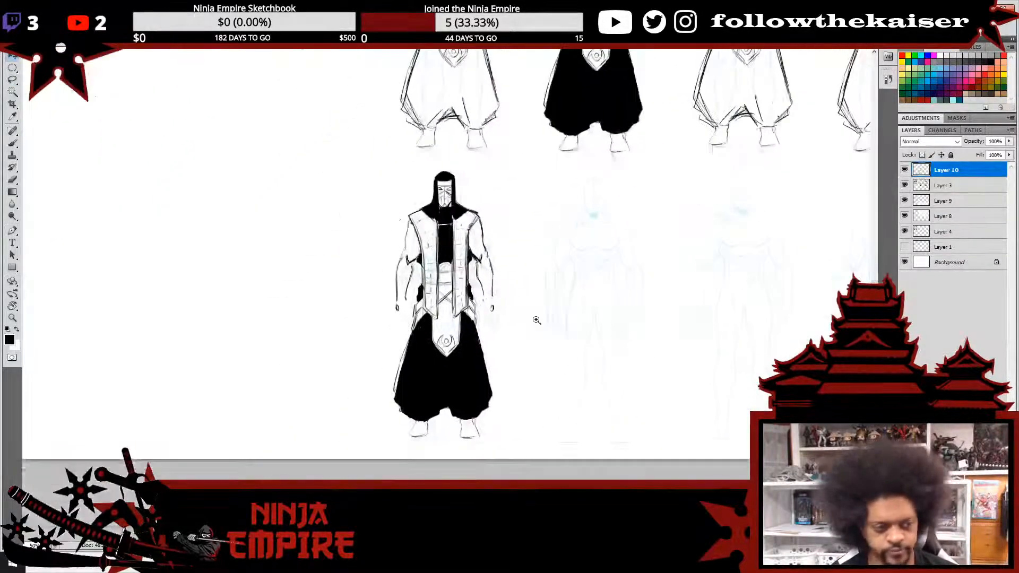
ctrl+click(523, 331)
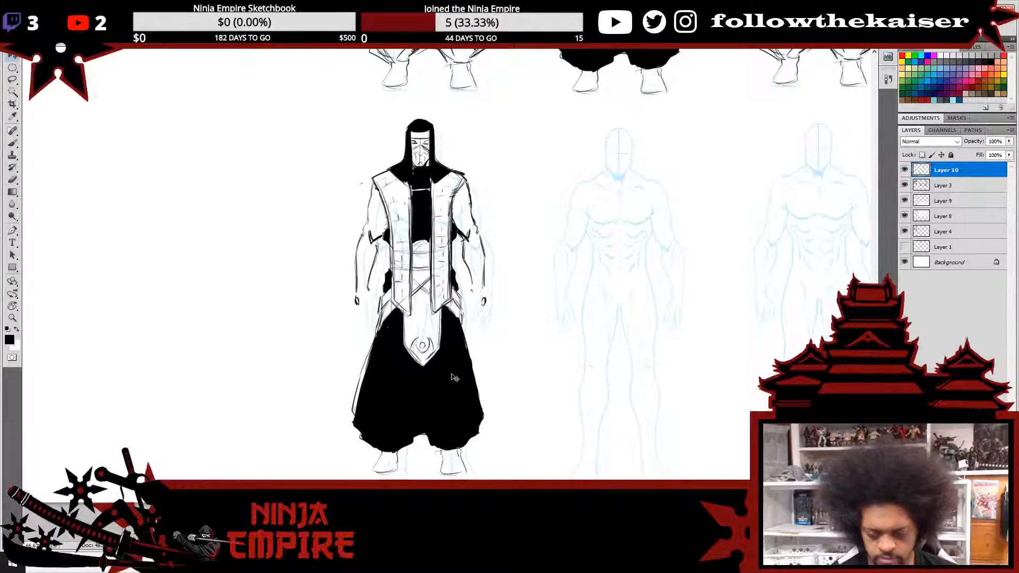
drag(453, 382, 460, 380)
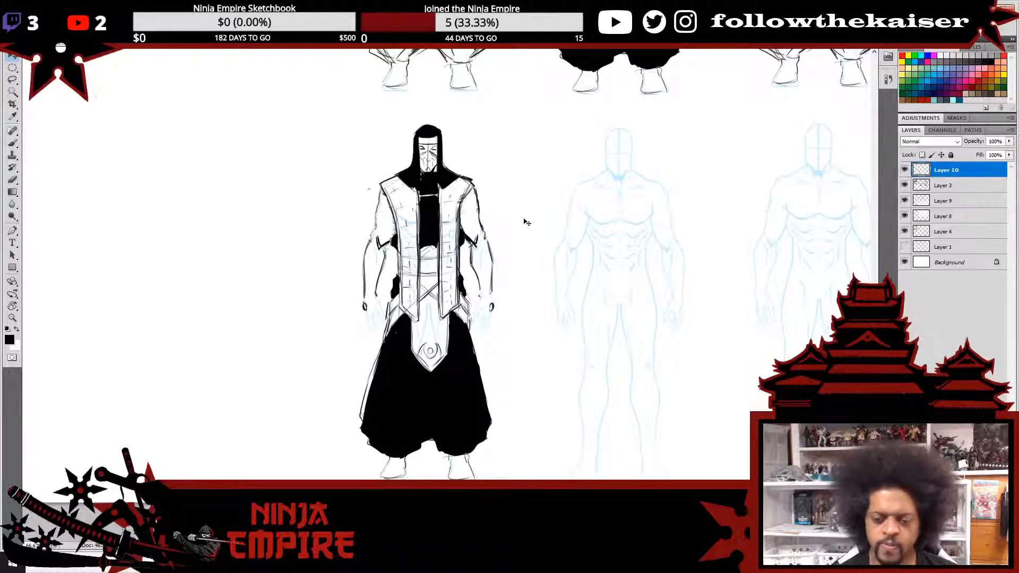
- Brush a small pointed tip onto each shoulder of the copied figure's vest
key(b)
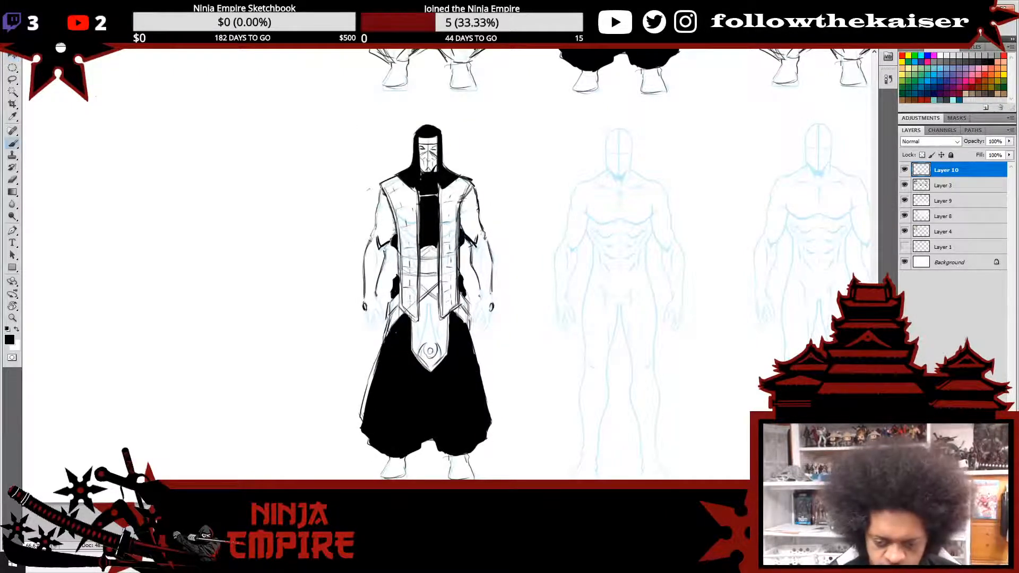
drag(375, 185, 382, 195)
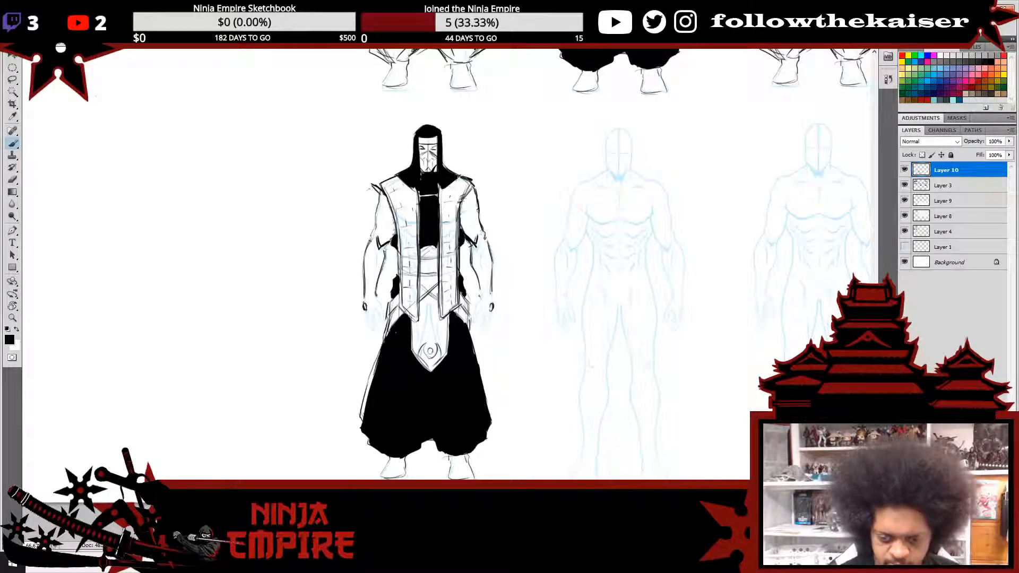
mouse_move(469, 188)
mouse_down()
mouse_move(460, 206)
mouse_move(475, 196)
mouse_up()
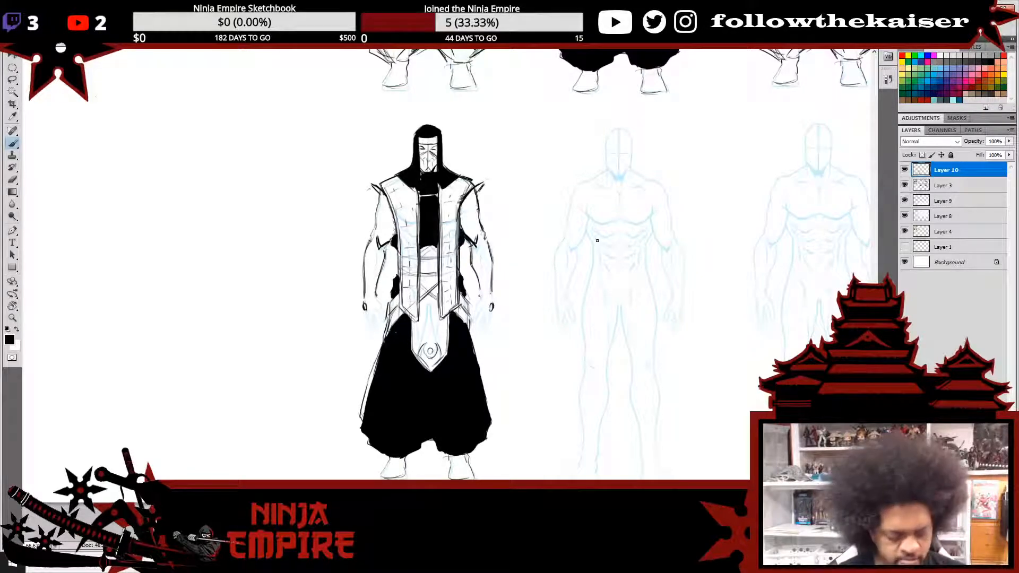
- Brush the vest's shoulders into wider outward points and extend the hood's black collar toward the shoulder edges on the third-row figure
key(r)
mouse_move(597, 241)
mouse_down()
mouse_move(404, 228)
mouse_move(339, 256)
mouse_move(323, 253)
mouse_move(329, 243)
mouse_up()
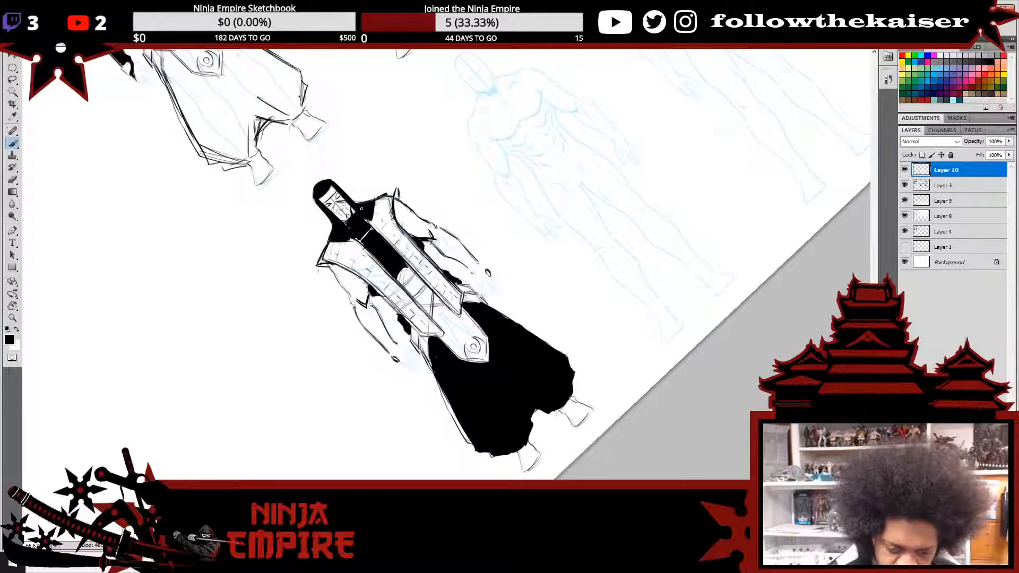
drag(370, 201, 401, 185)
key(r)
drag(543, 220, 549, 300)
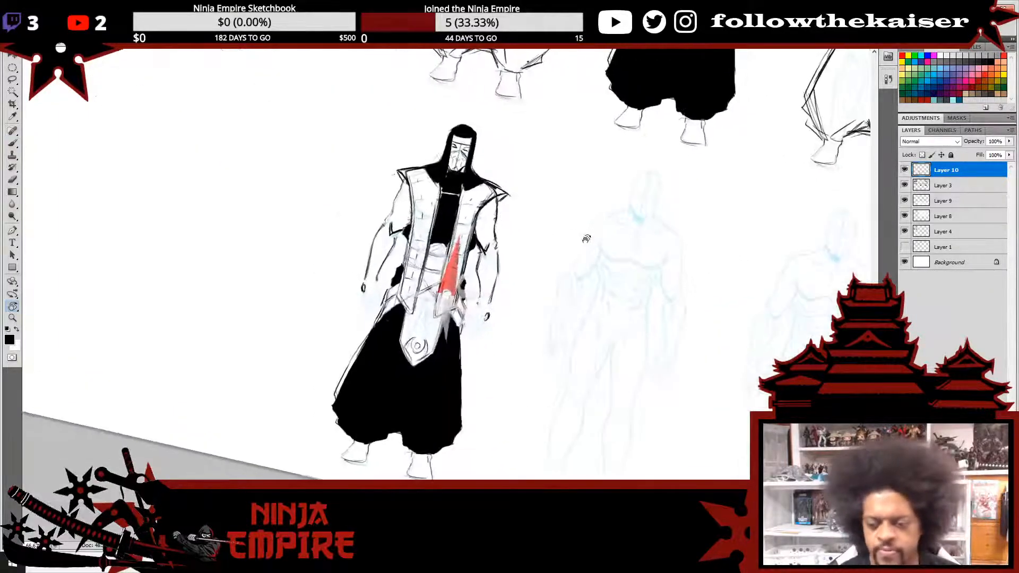
key(b)
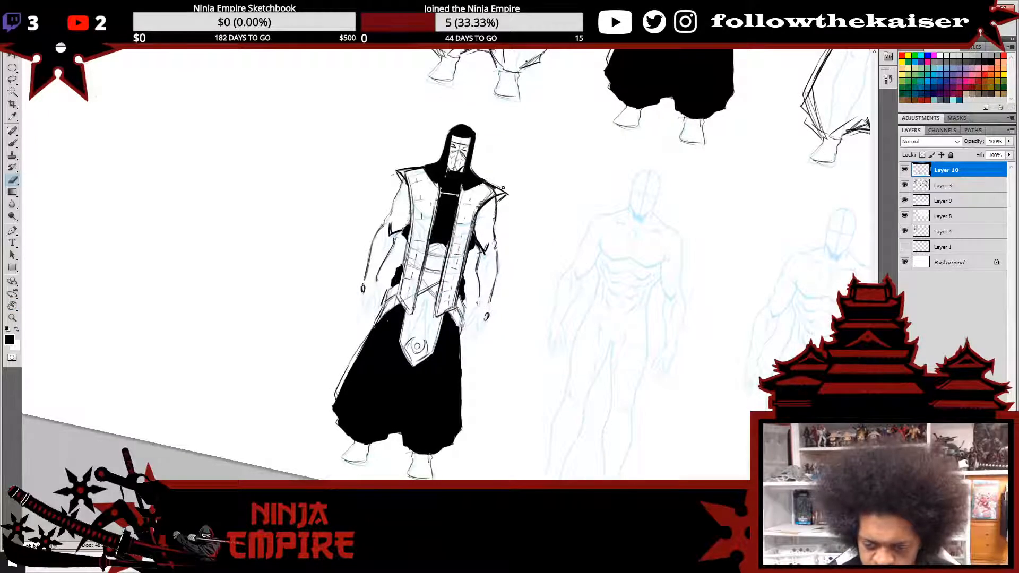
key(b)
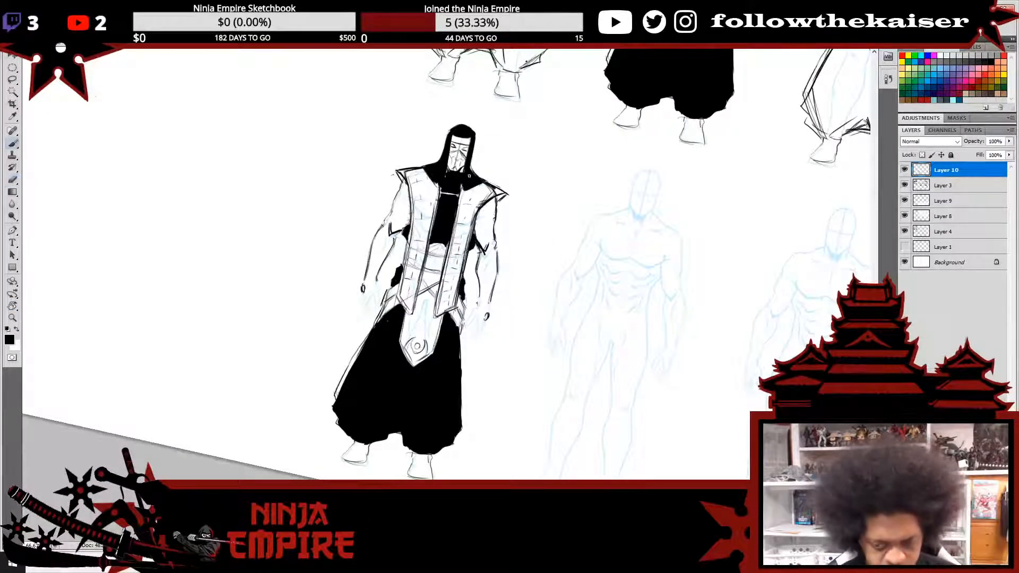
drag(472, 168, 480, 178)
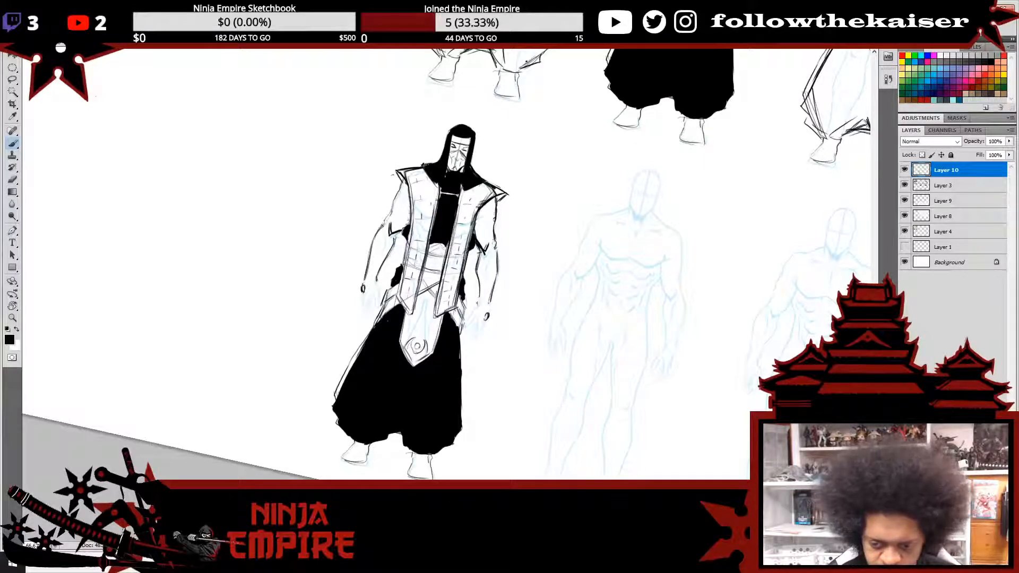
drag(588, 237, 580, 189)
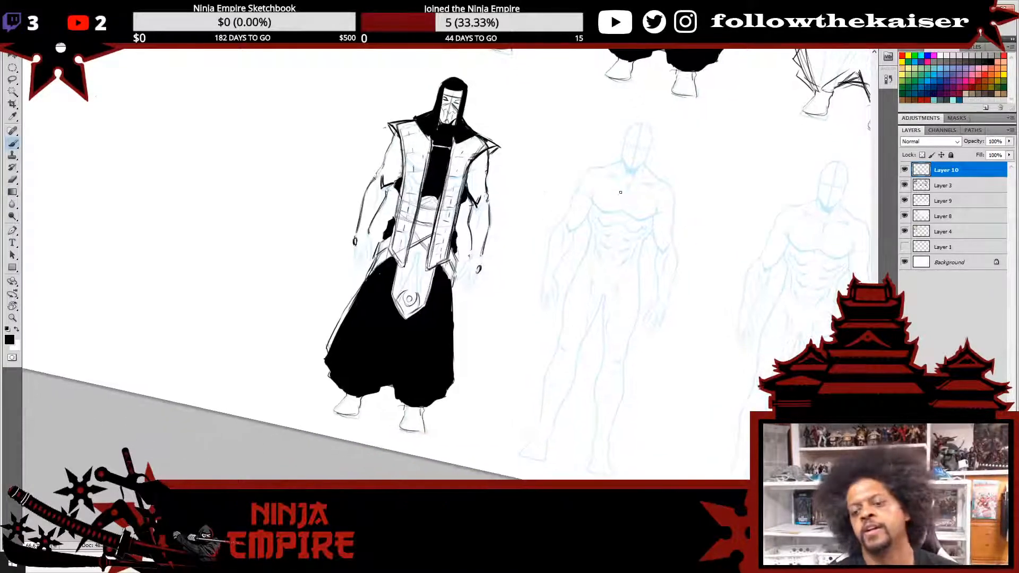
- Clean up the edges of the third-row figure's pointed shoulders with the Eraser
key(e)
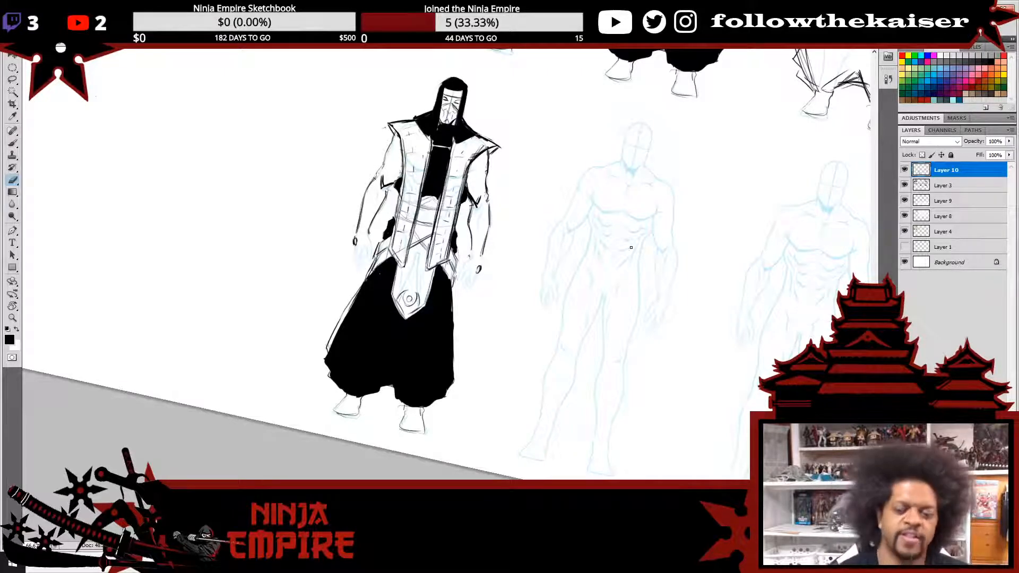
key(r)
drag(667, 112, 638, 102)
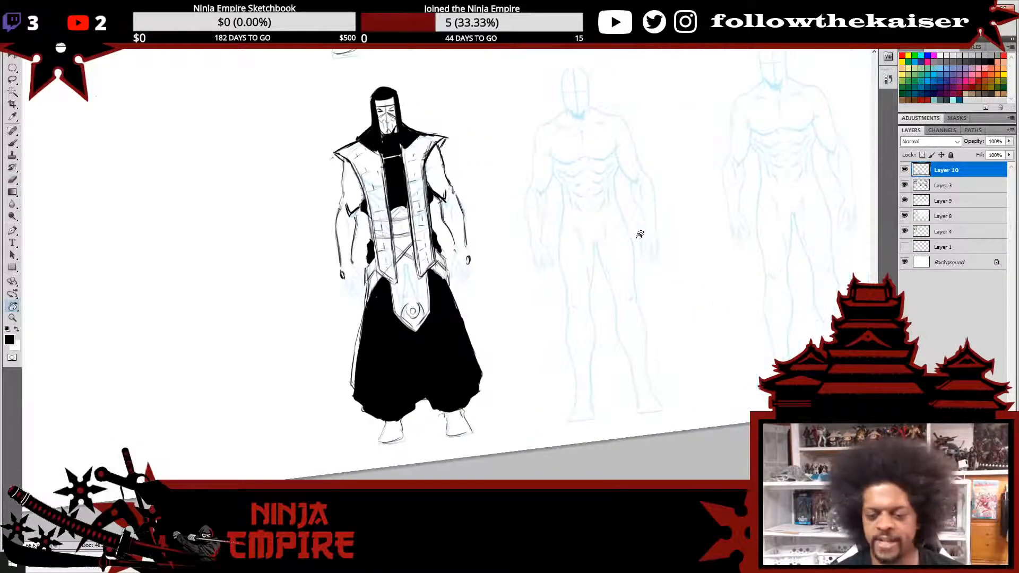
key(b)
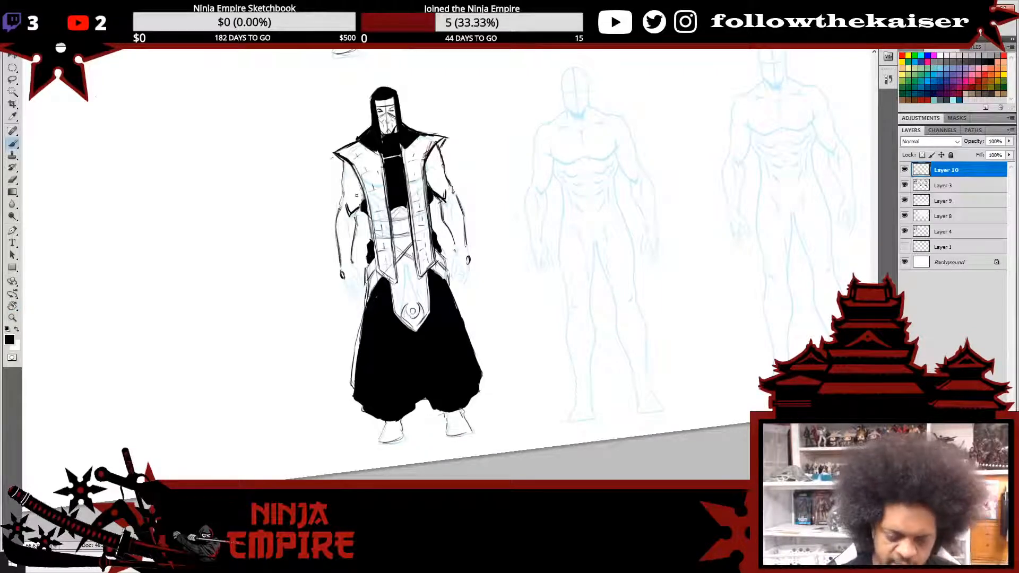
- Examine the pointed-shoulder silhouette of the third-row figure from several angles and beside the row above
ctrl+alt+click(625, 265)
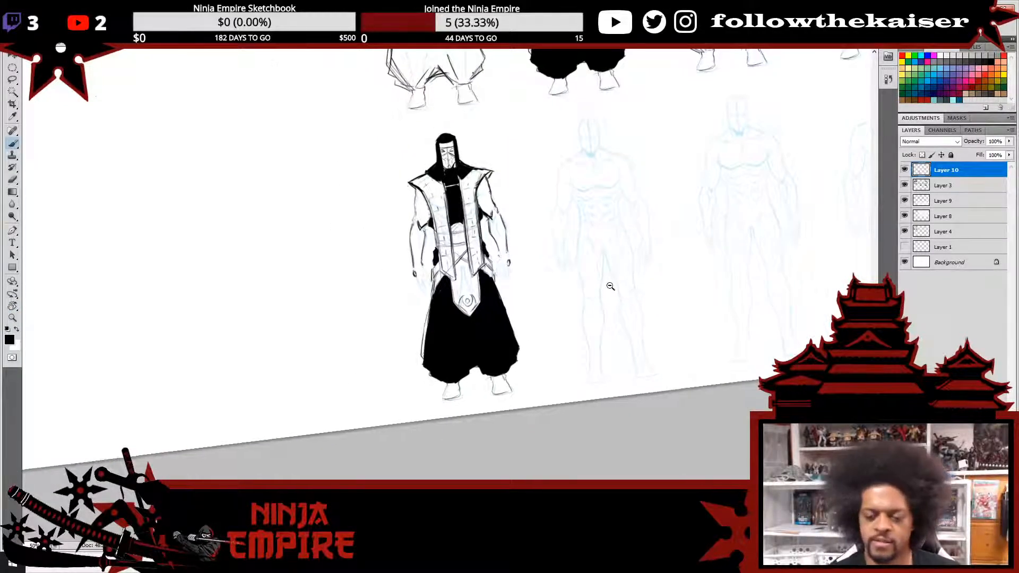
ctrl+alt+click(609, 284)
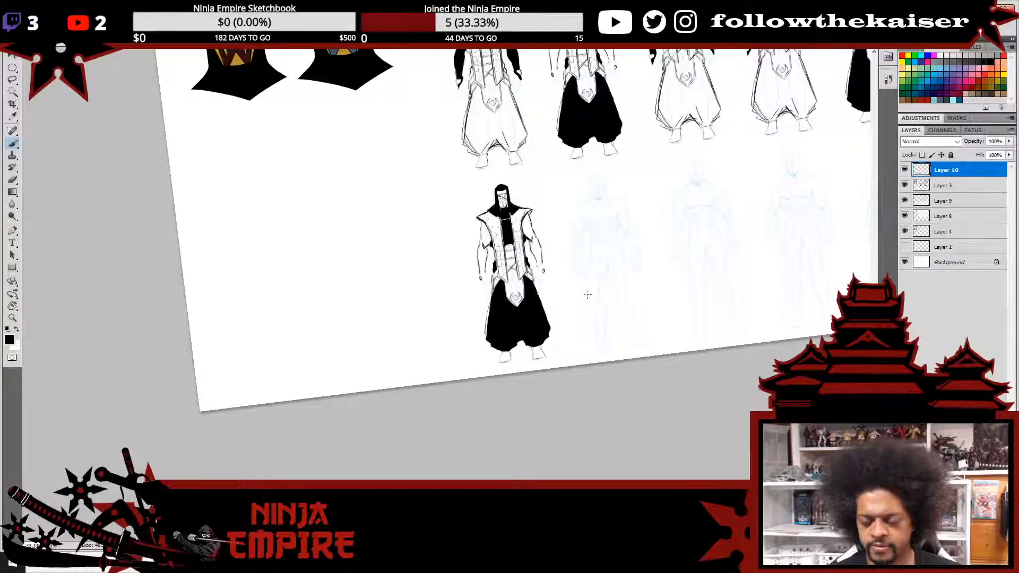
scroll(536, 227, up, 2)
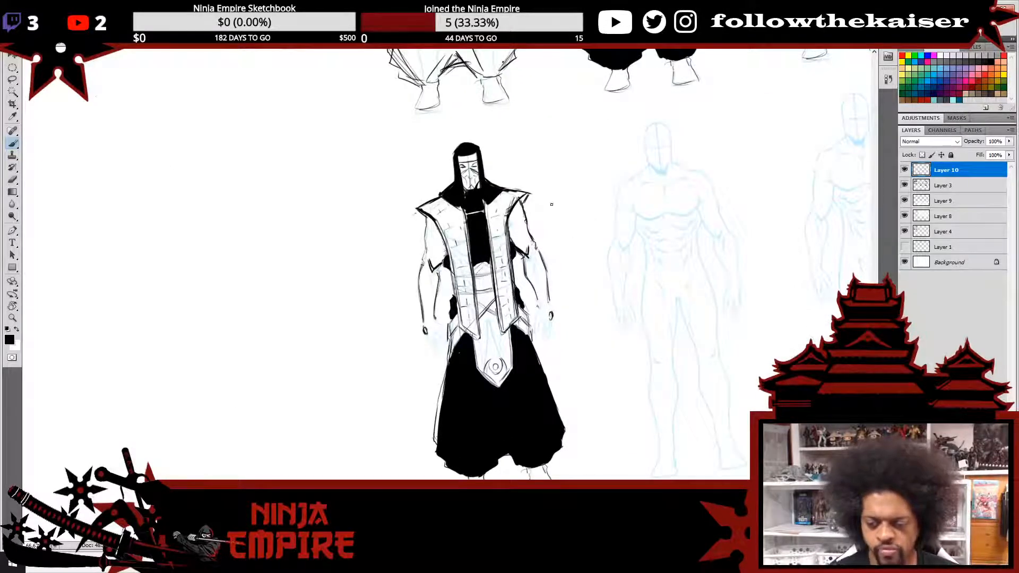
key(r)
mouse_move(577, 205)
mouse_down()
mouse_move(580, 244)
mouse_move(561, 231)
mouse_up()
key(b)
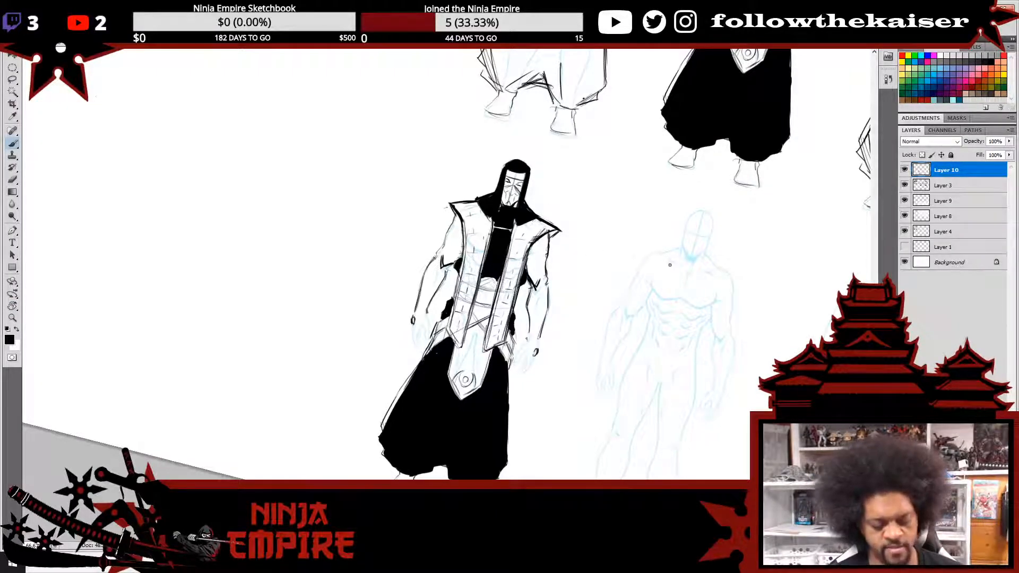
key(r)
drag(671, 255, 670, 205)
alt+click(667, 277)
alt+click(667, 276)
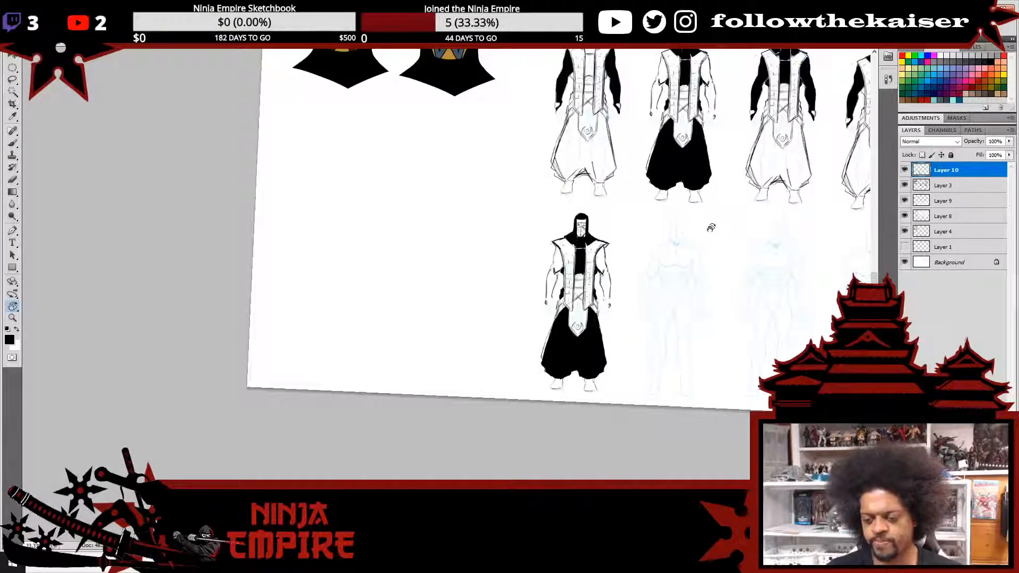
- Outline a forearm guard from the wrist to below the elbow on the figure's right arm and fill it solid black
ctrl+click(566, 295)
ctrl+click(567, 295)
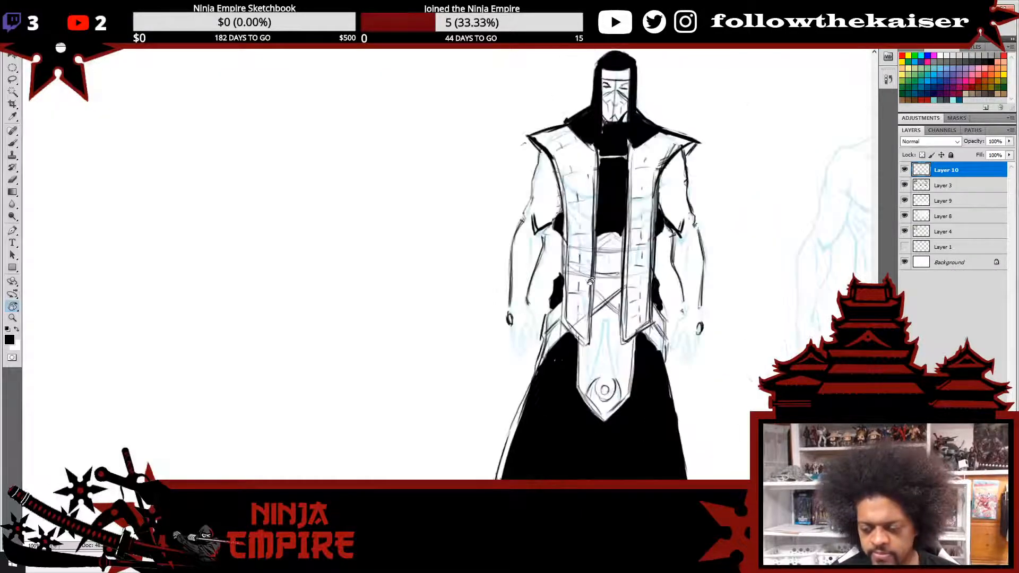
ctrl+click(590, 281)
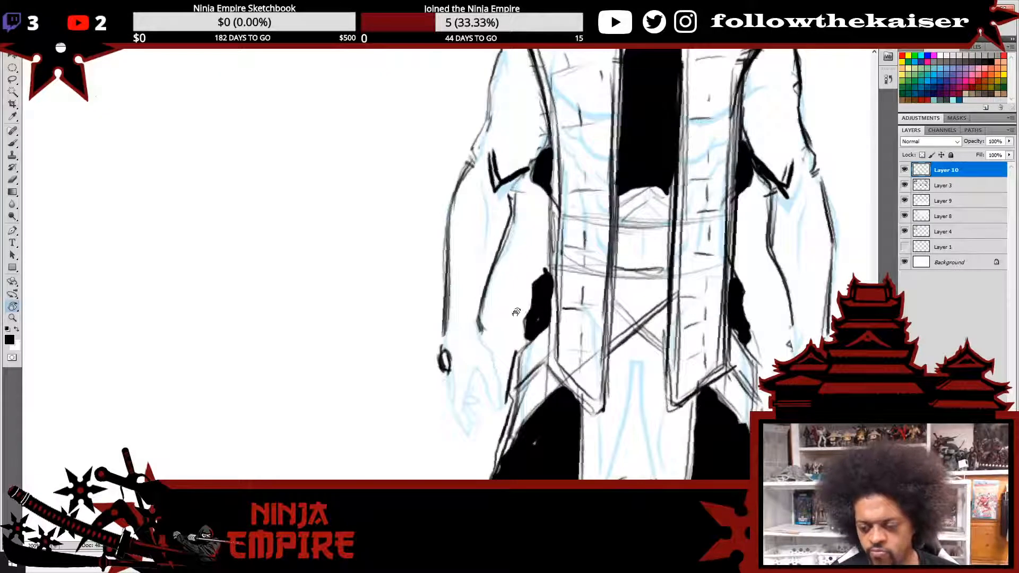
alt+click(515, 320)
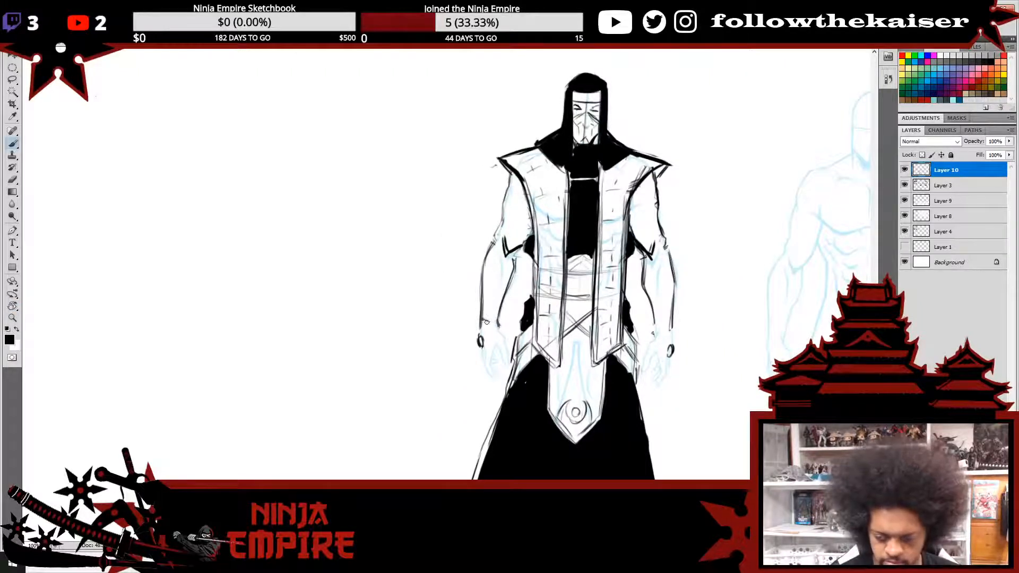
drag(480, 320, 499, 324)
mouse_move(484, 263)
mouse_down()
mouse_move(512, 271)
mouse_move(493, 295)
mouse_move(486, 262)
mouse_move(485, 310)
mouse_move(484, 273)
mouse_move(495, 322)
mouse_move(509, 277)
mouse_move(489, 307)
mouse_move(495, 278)
mouse_move(484, 266)
mouse_move(507, 286)
mouse_up()
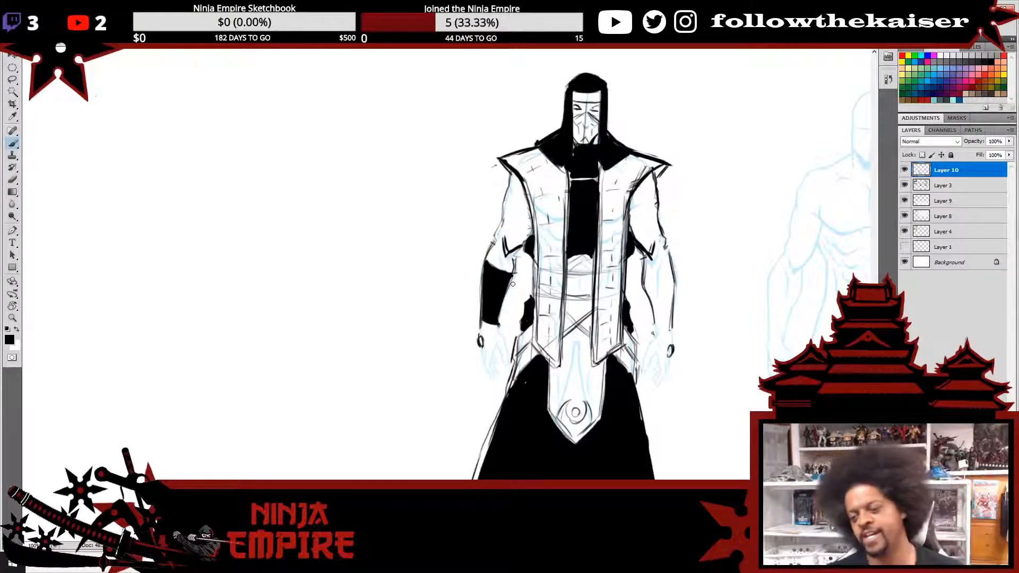
- Draw a matching forearm guard on the figure's left arm and fill it solid black
key(ctrl+minus)
drag(666, 325, 454, 356)
key(ctrl+minus)
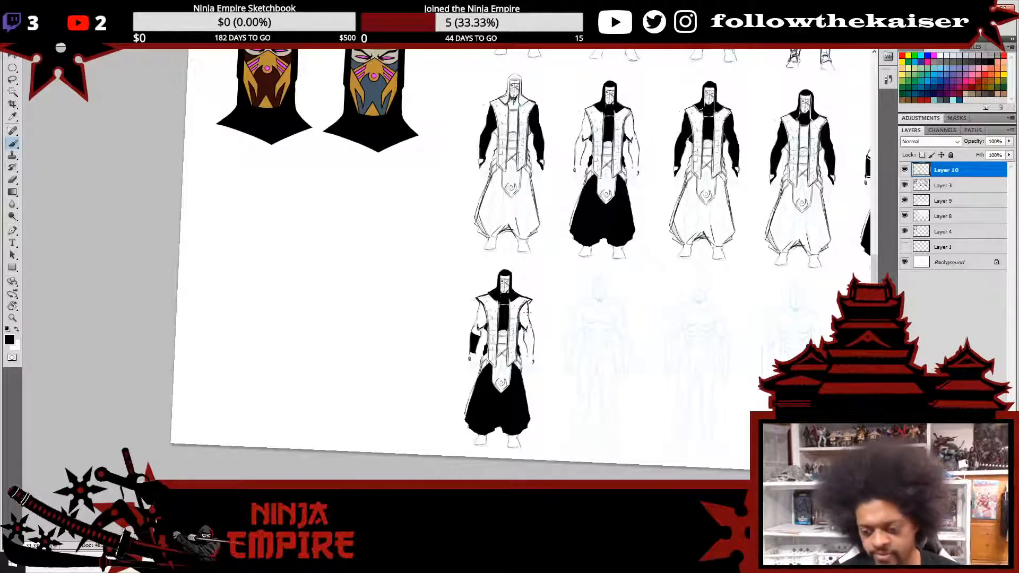
ctrl+click(513, 340)
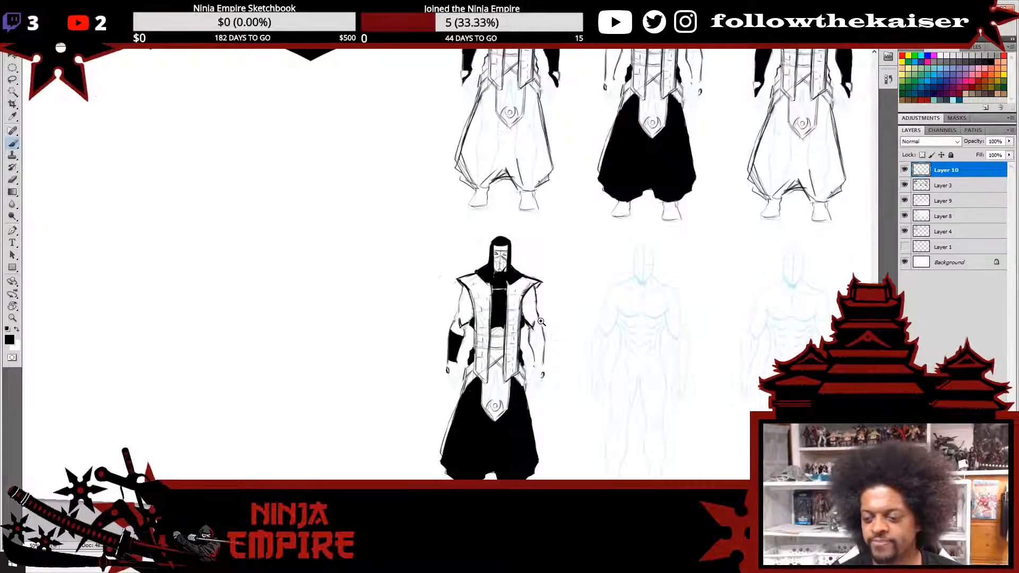
ctrl+click(541, 321)
ctrl+click(552, 335)
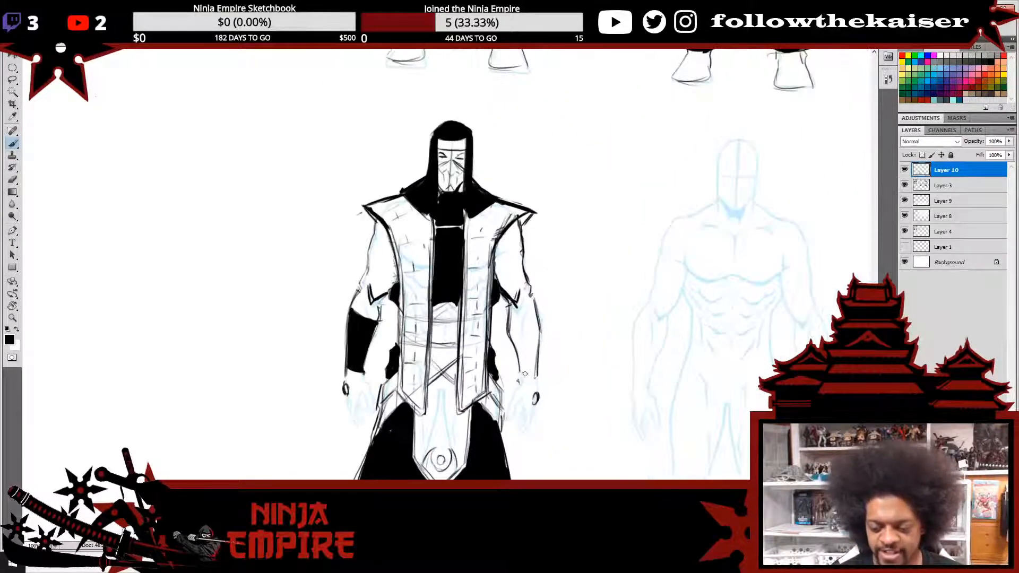
drag(519, 378, 537, 379)
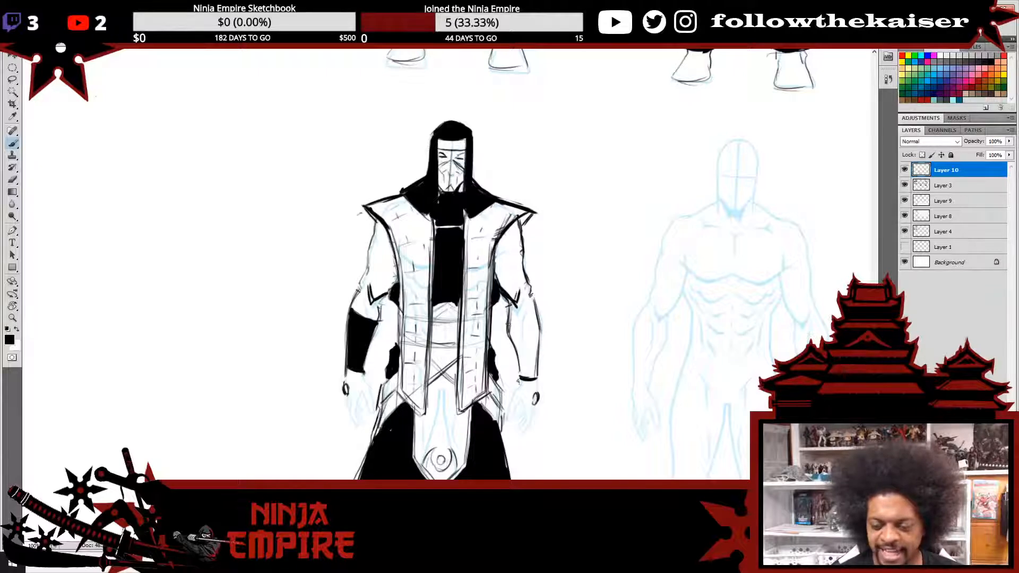
mouse_move(508, 325)
mouse_down()
mouse_move(540, 321)
mouse_move(511, 339)
mouse_move(524, 381)
mouse_move(519, 345)
mouse_move(528, 371)
mouse_move(532, 325)
mouse_move(537, 380)
mouse_up()
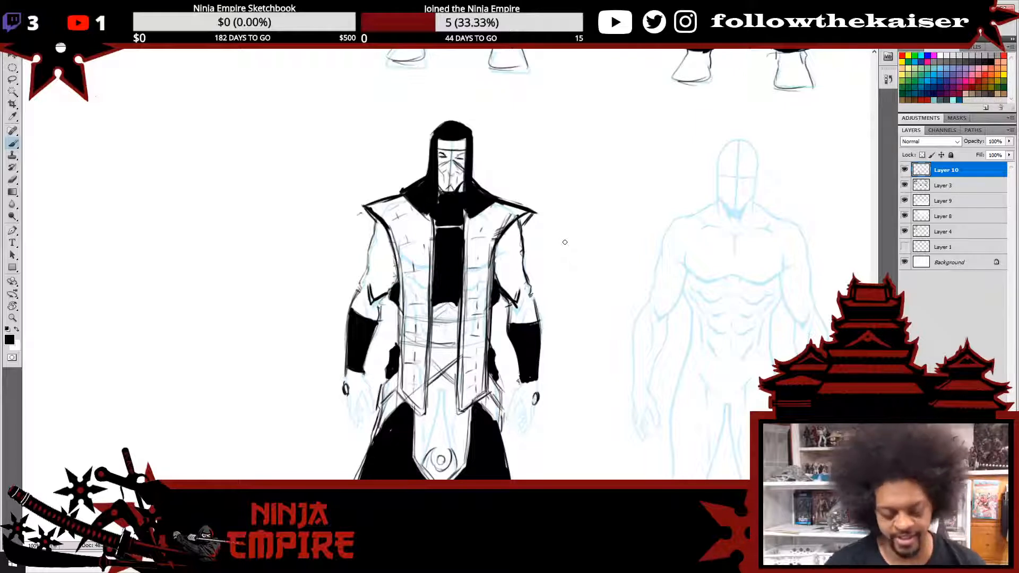
- Examine the third-row figure with both black forearm guards, close up and at full length
key(e)
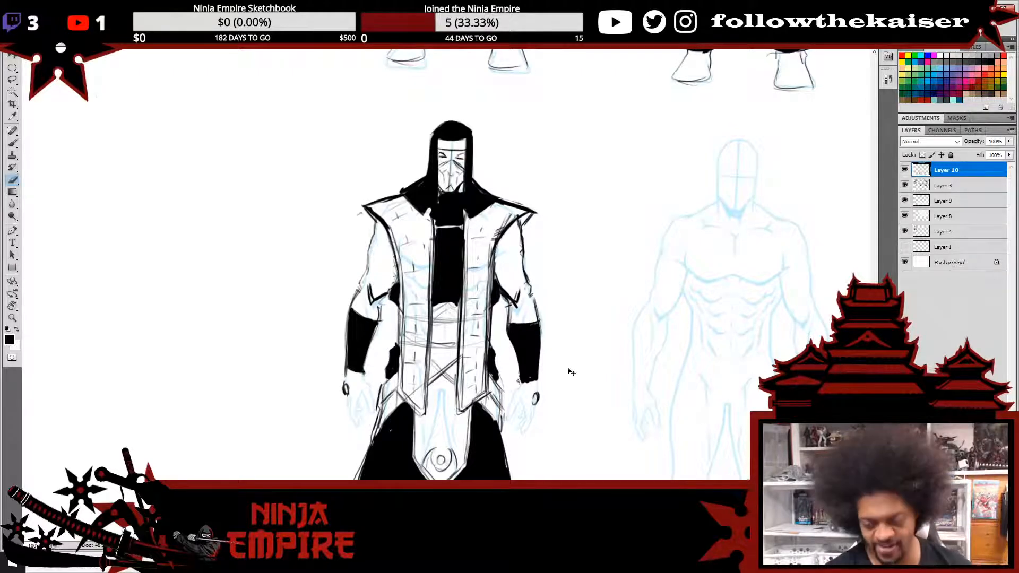
scroll(571, 379, down, 4)
scroll(606, 366, up, 3)
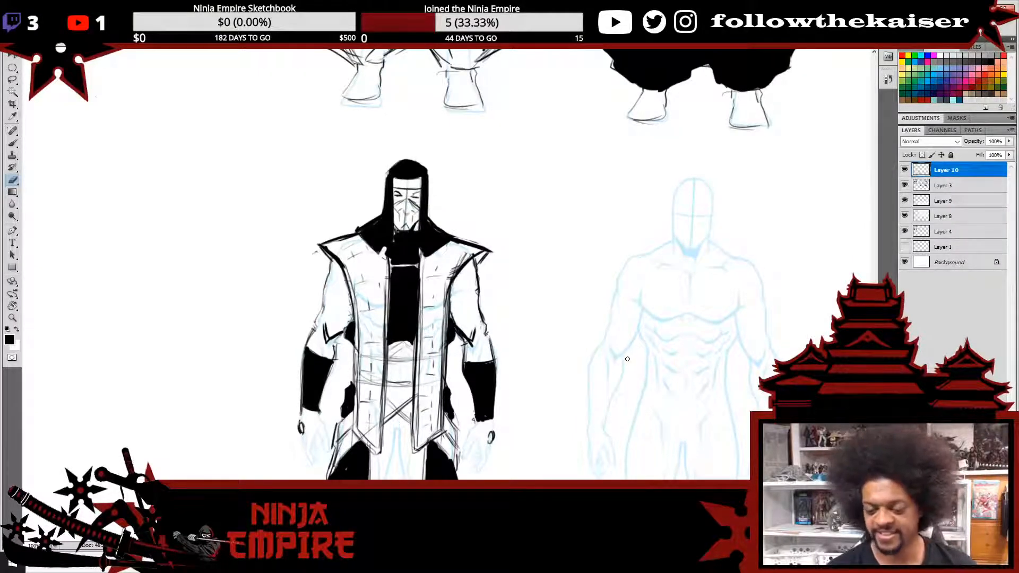
key(r)
drag(616, 320, 605, 237)
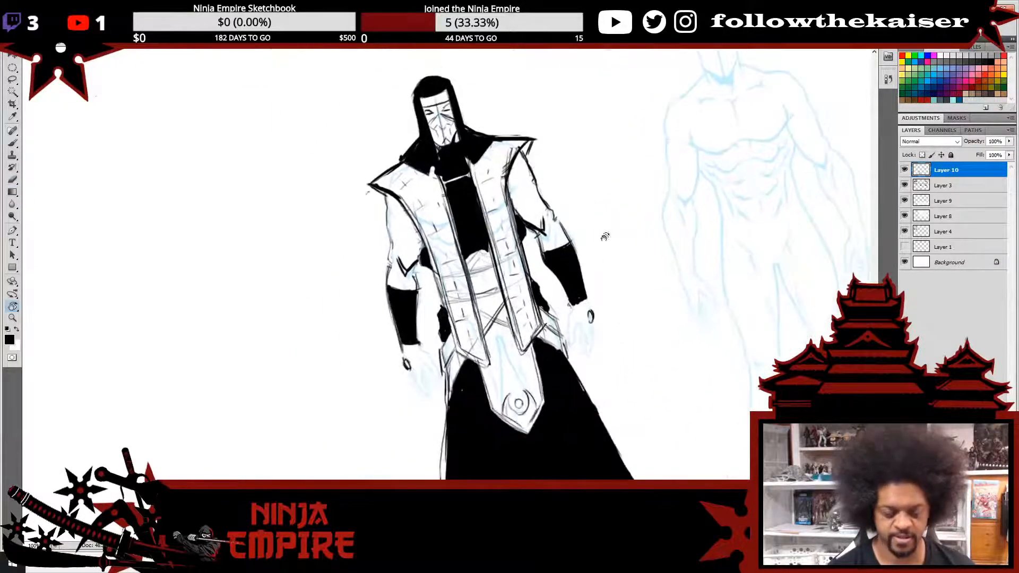
key(b)
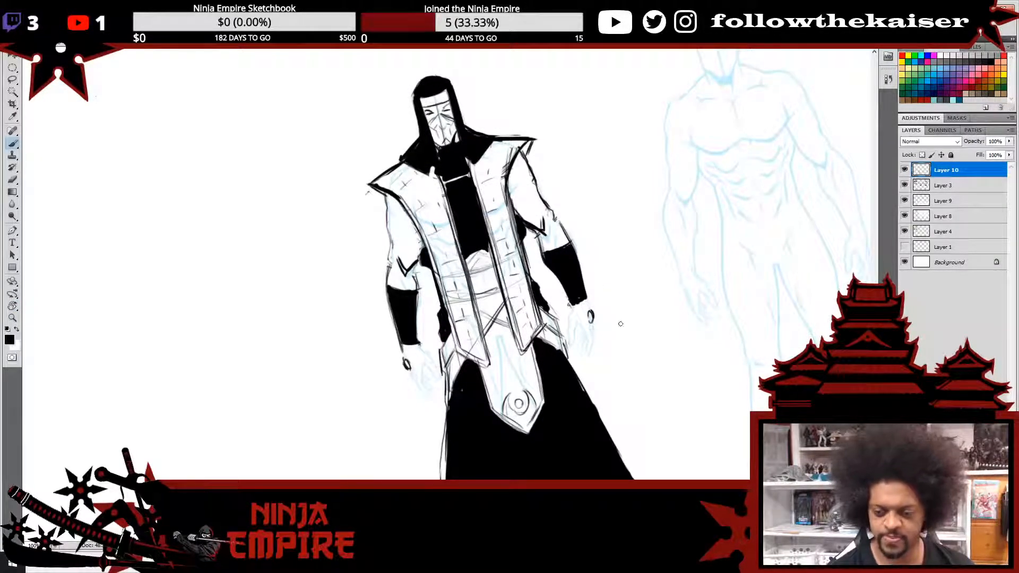
scroll(698, 352, down, 3)
key(r)
drag(698, 353, 719, 327)
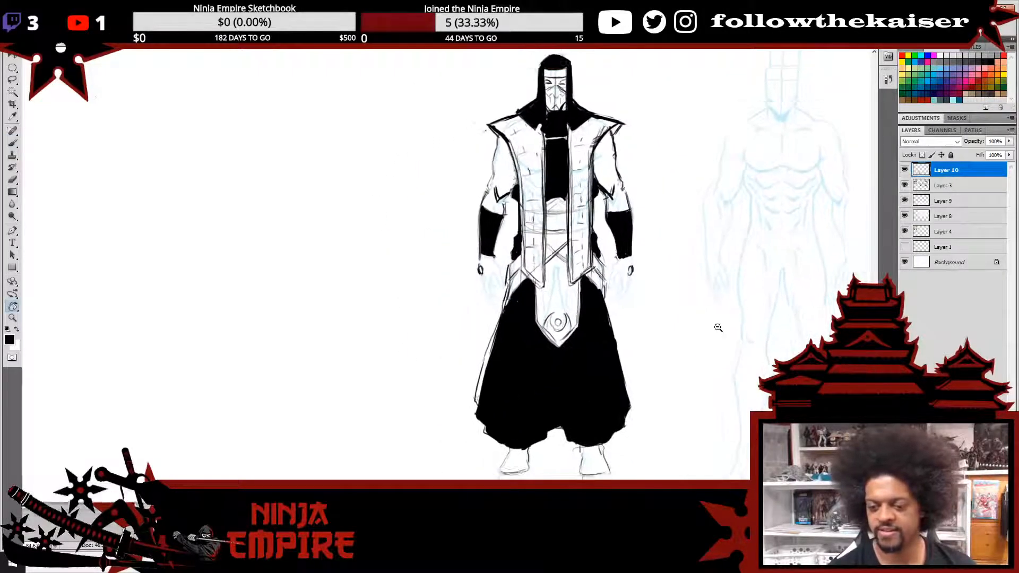
alt+click(718, 327)
alt+click(657, 322)
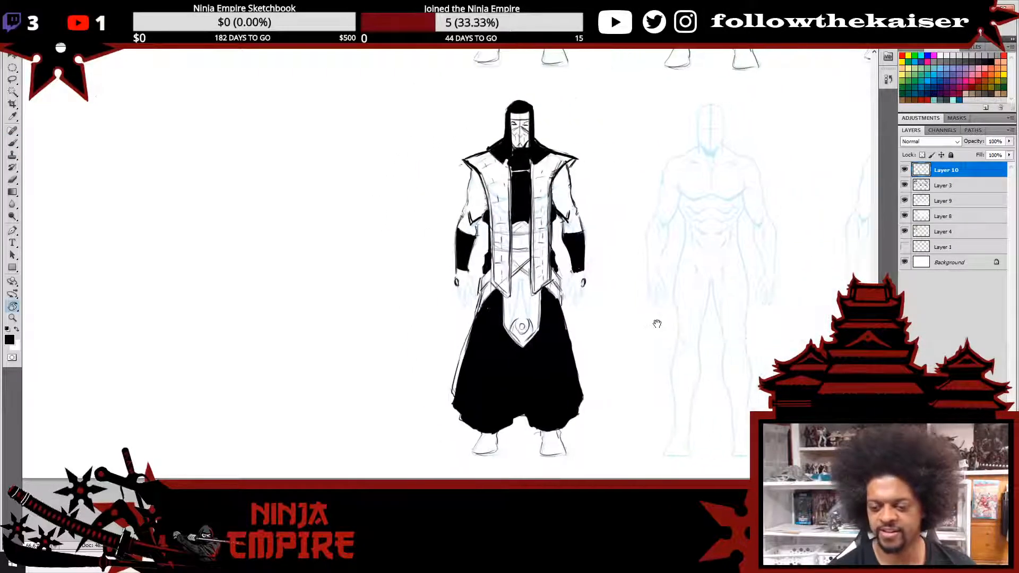
- Brush over the outer contour of the figure's right arm from the shoulder point down to the forearm guard
click(481, 204)
click(481, 204)
key(b)
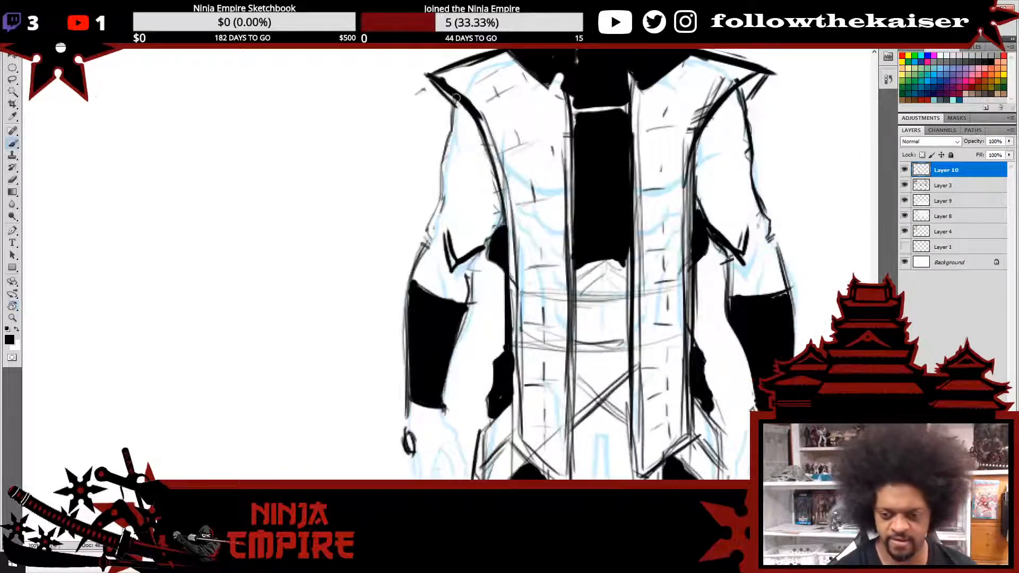
mouse_move(456, 98)
mouse_down()
mouse_move(442, 197)
mouse_move(408, 307)
mouse_up()
- Compare the third-row figure with the costume variations in the upper rows across the whole sheet
alt+click(696, 332)
alt+click(696, 332)
drag(786, 342, 621, 313)
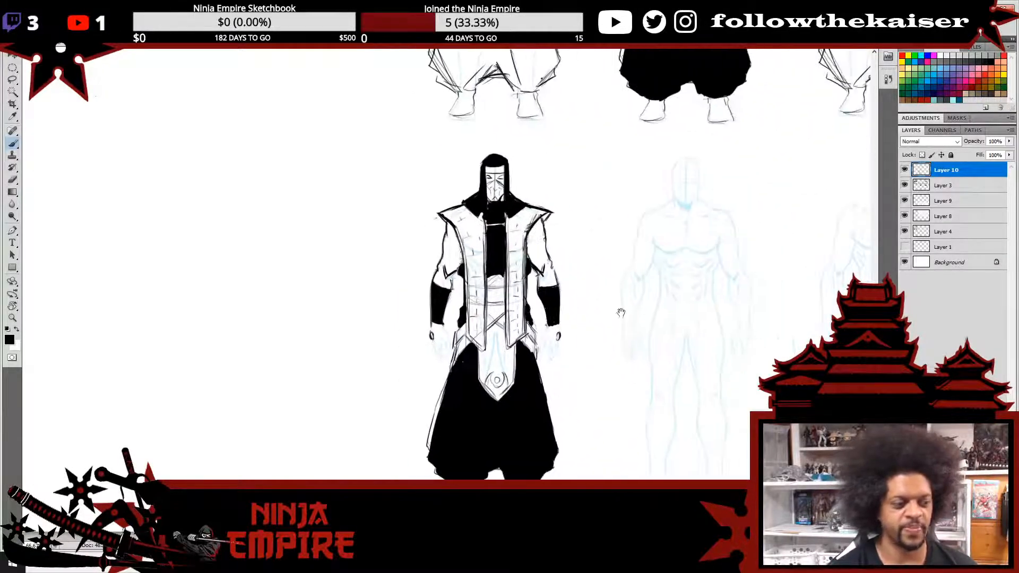
drag(713, 367, 672, 364)
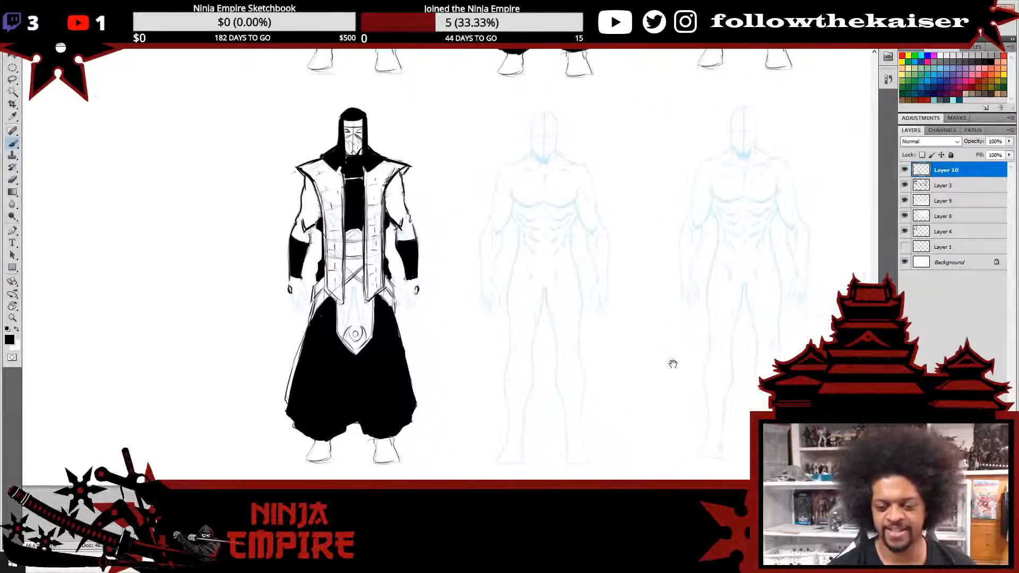
alt+click(648, 387)
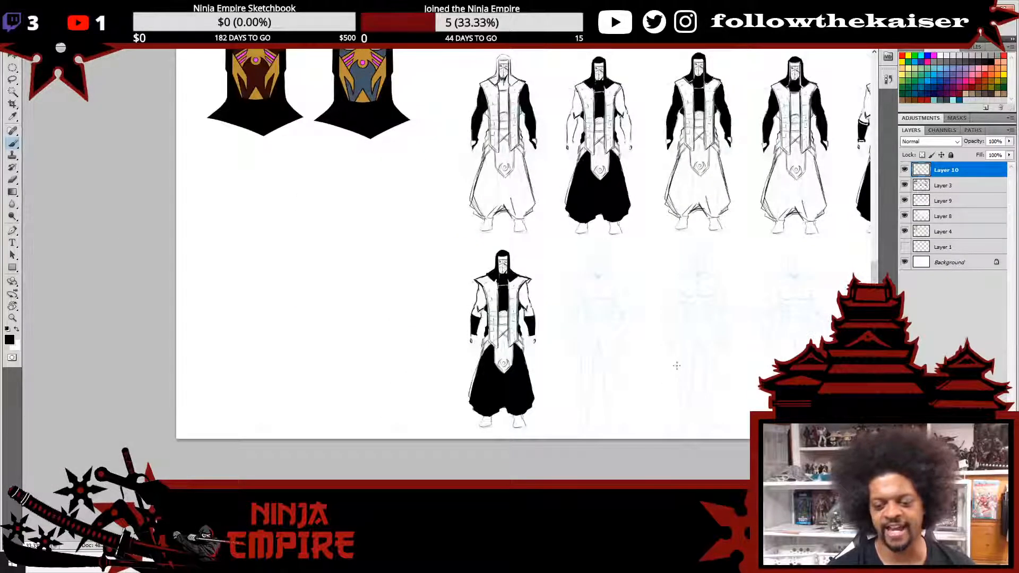
drag(580, 374, 563, 360)
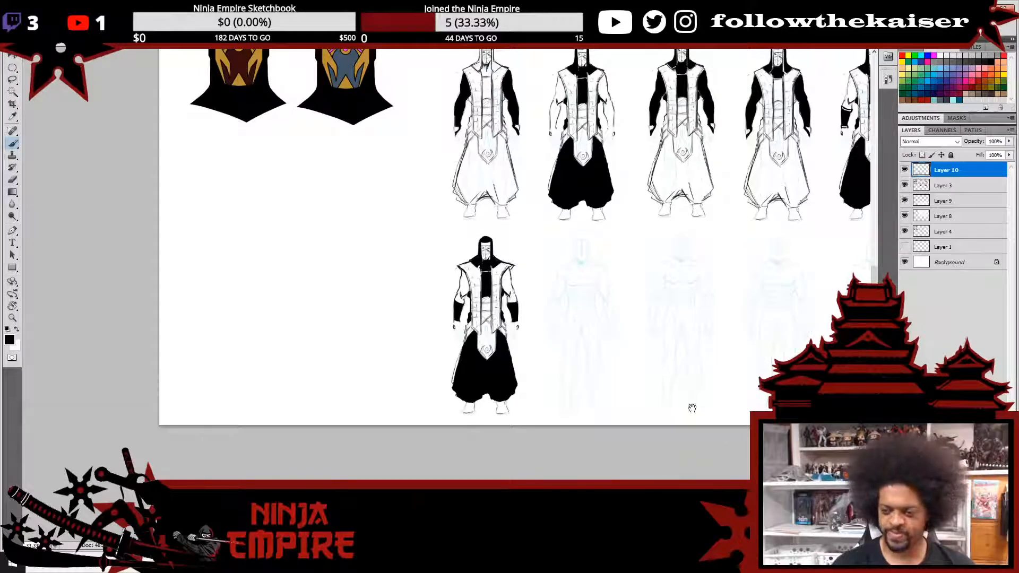
ctrl+alt+click(546, 405)
ctrl+alt+click(630, 374)
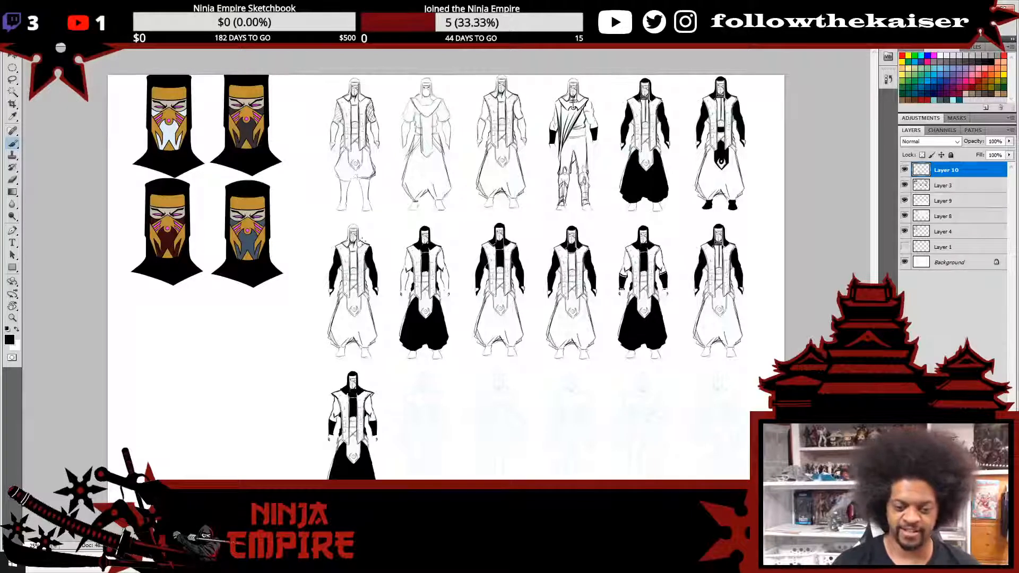
- Lasso-select the four masked heads and check which artwork belongs to Layer 3 by hiding and showing it
click(905, 185)
click(905, 185)
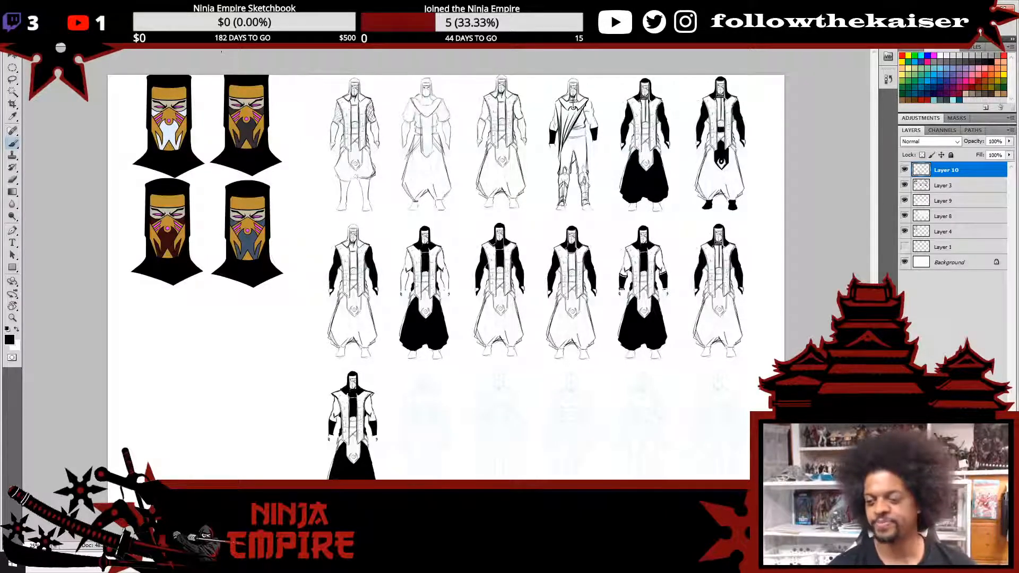
key(l)
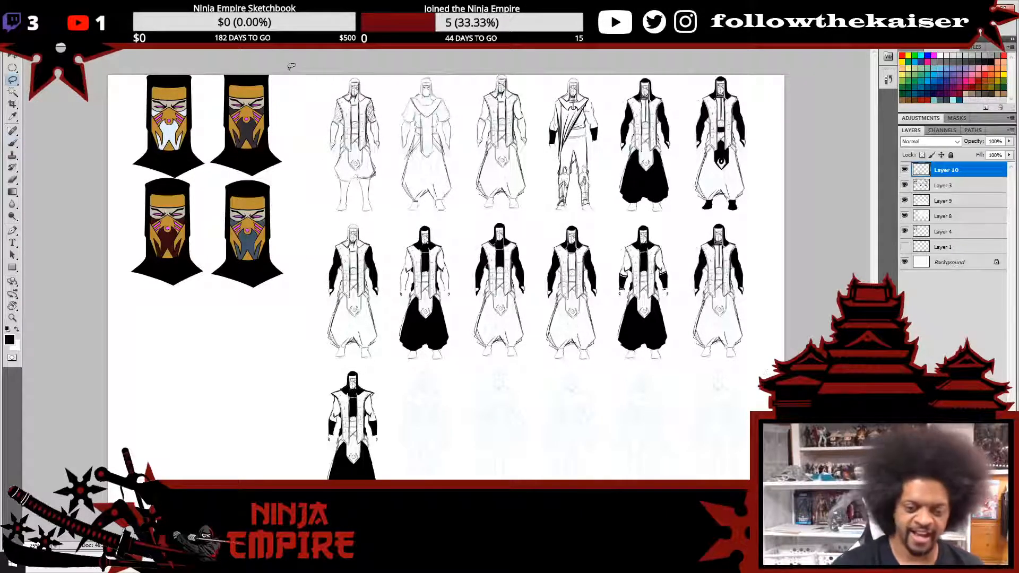
mouse_move(290, 72)
mouse_down()
mouse_move(302, 210)
mouse_move(184, 334)
mouse_move(95, 134)
mouse_move(290, 72)
mouse_up()
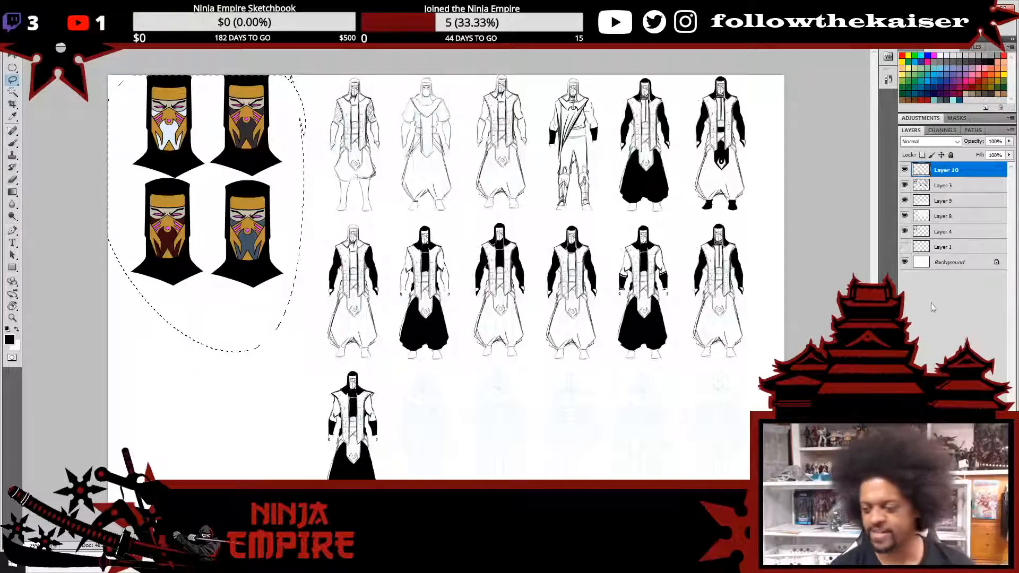
click(904, 184)
click(904, 185)
click(904, 186)
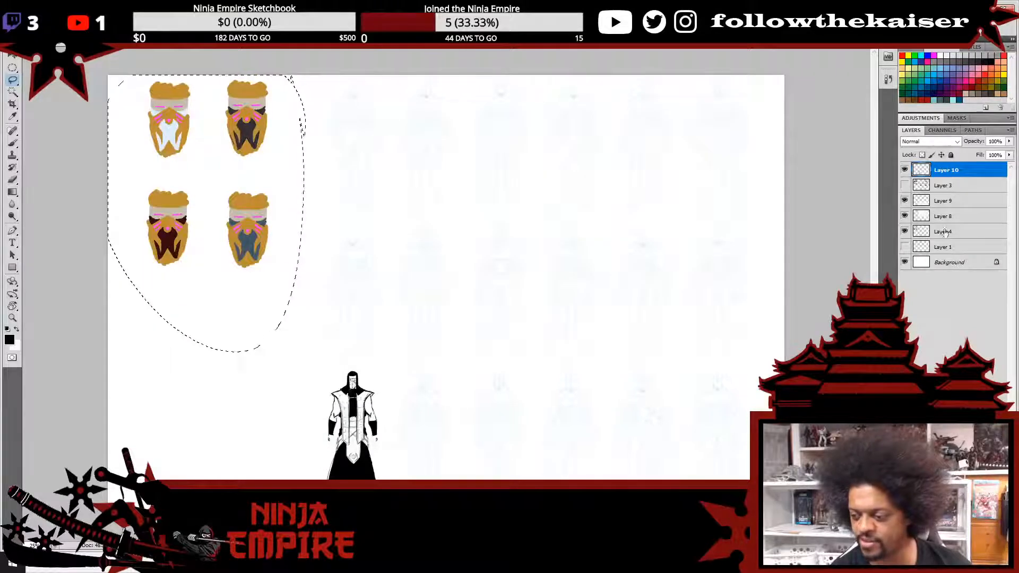
click(904, 185)
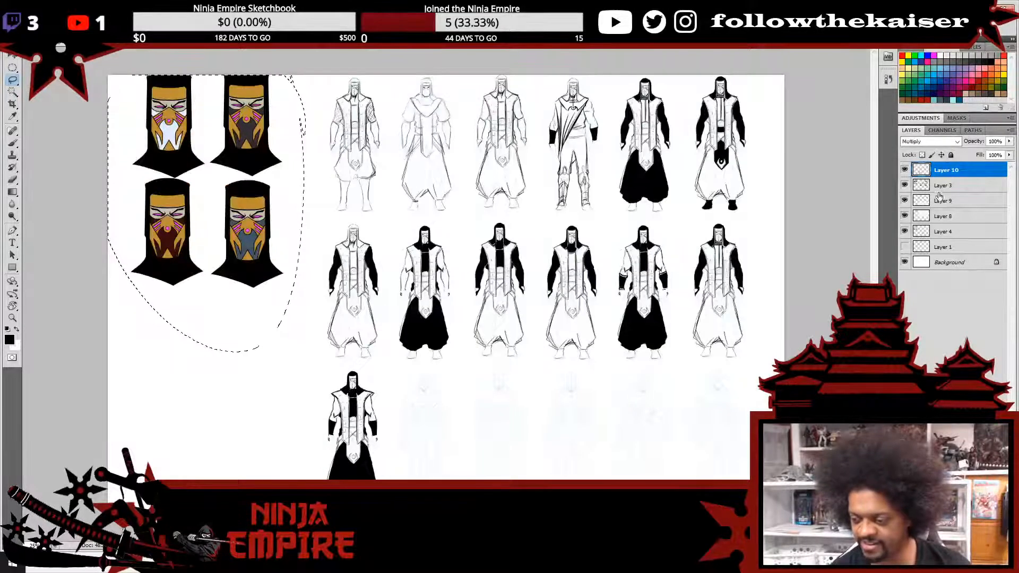
- Try to shift the artwork on Layer 3 and Layer 4 together, and undo the move
click(937, 186)
ctrl+click(937, 232)
key(v)
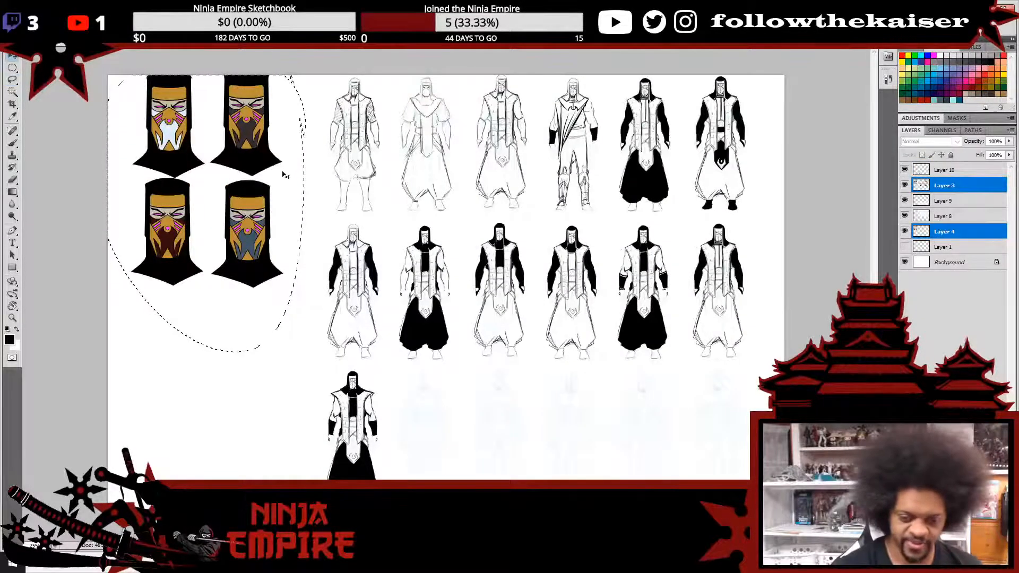
mouse_move(284, 174)
mouse_down()
mouse_move(286, 194)
mouse_move(286, 181)
mouse_up()
key(ctrl+z)
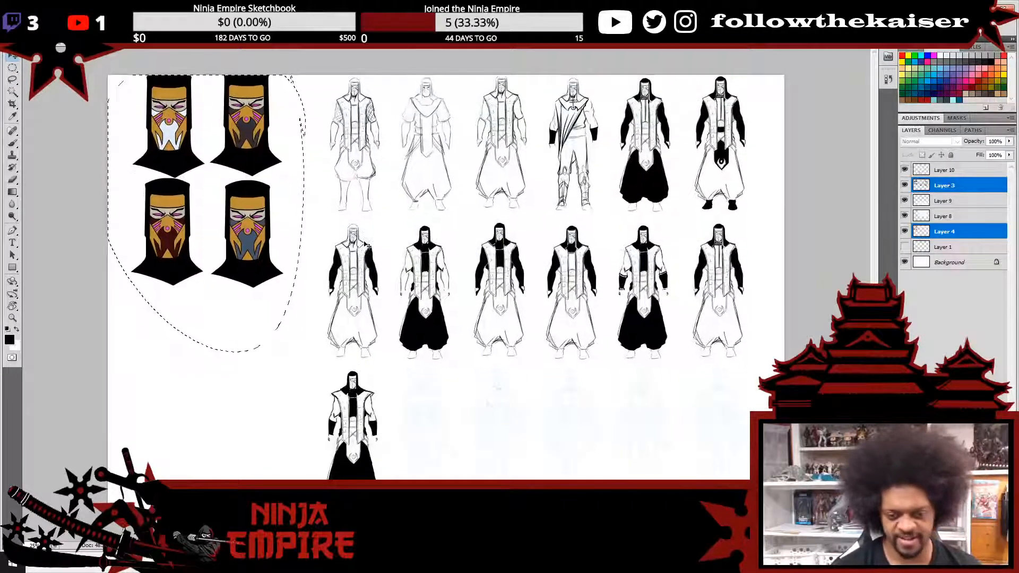
- Check Layer 4's colouring, try to move the selected masked heads on Layer 3 alone, and undo the move
click(905, 231)
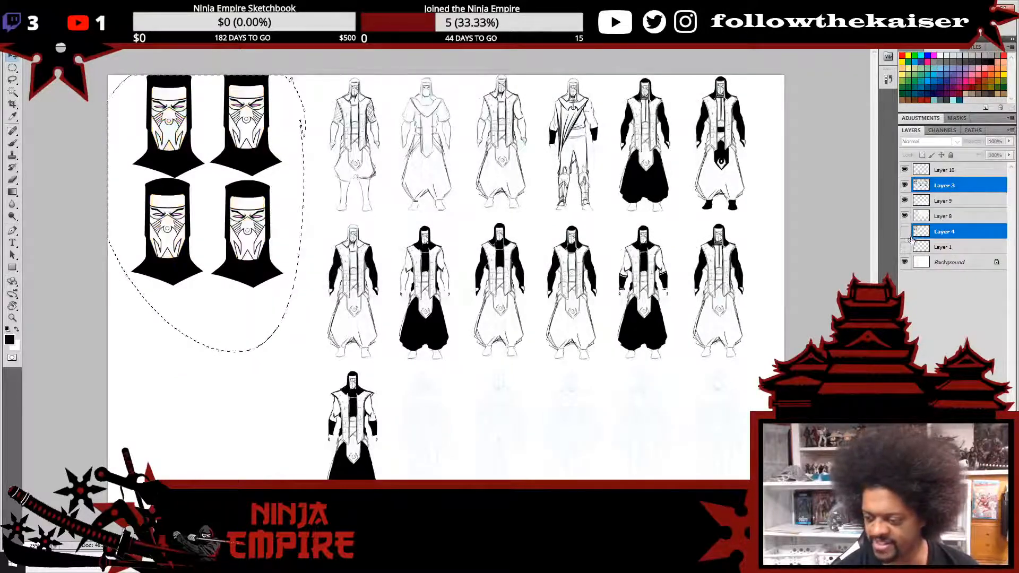
click(904, 232)
click(950, 232)
click(950, 186)
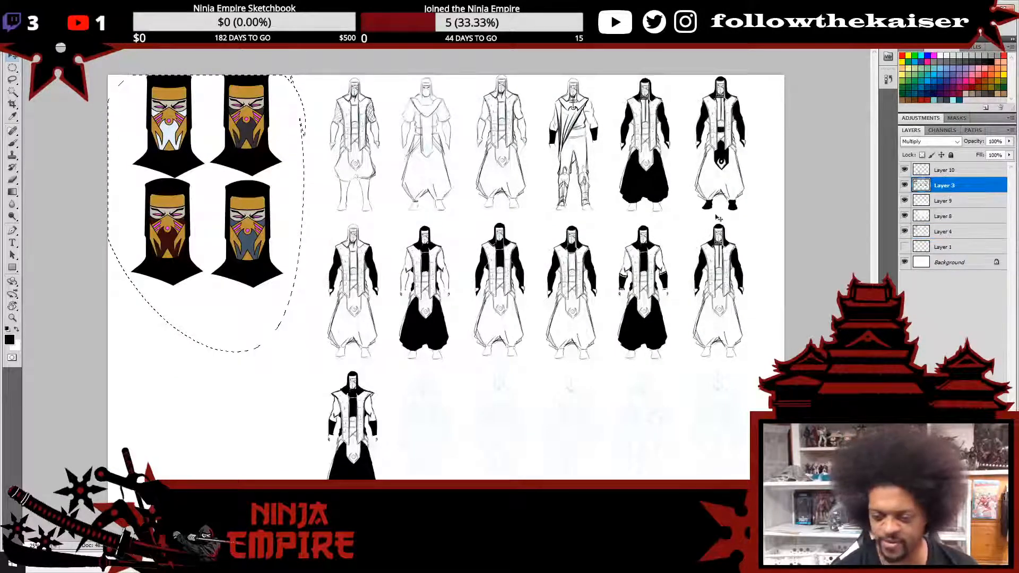
click(279, 184)
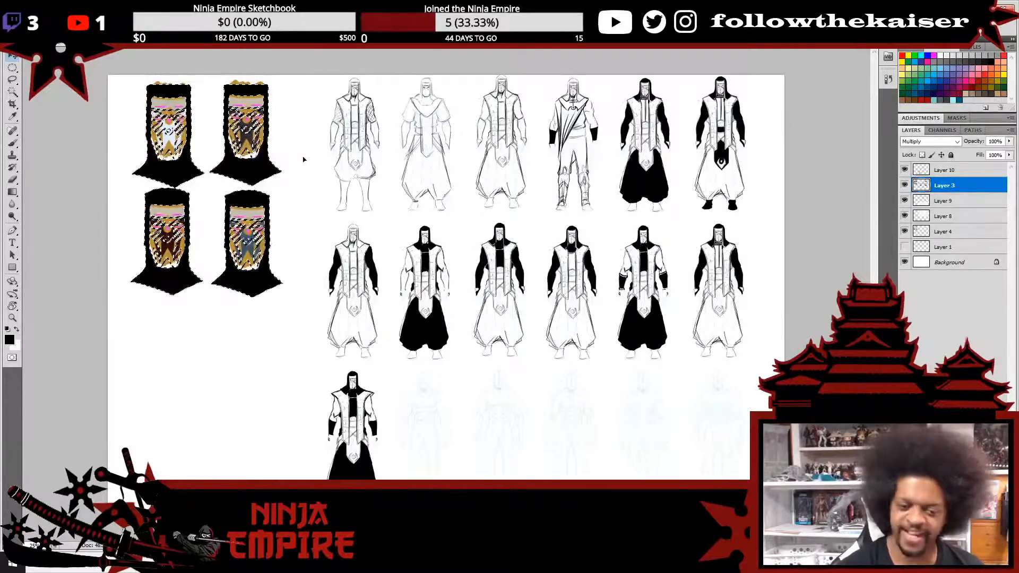
key(ctrl+z)
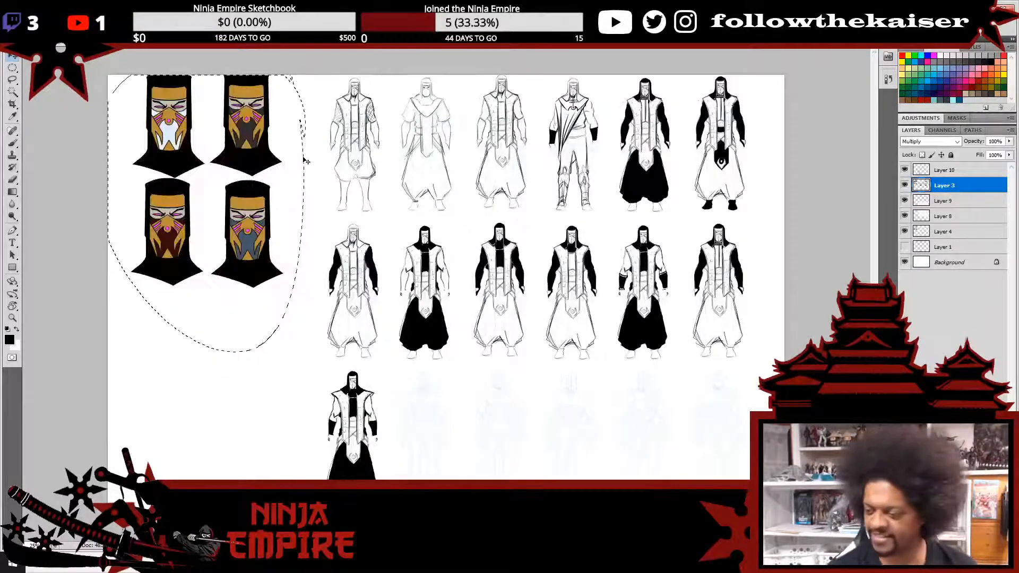
- Move the artwork on Layers 3, 9, 8 and 4 slightly down the sheet together and clear the selection
shift+click(944, 235)
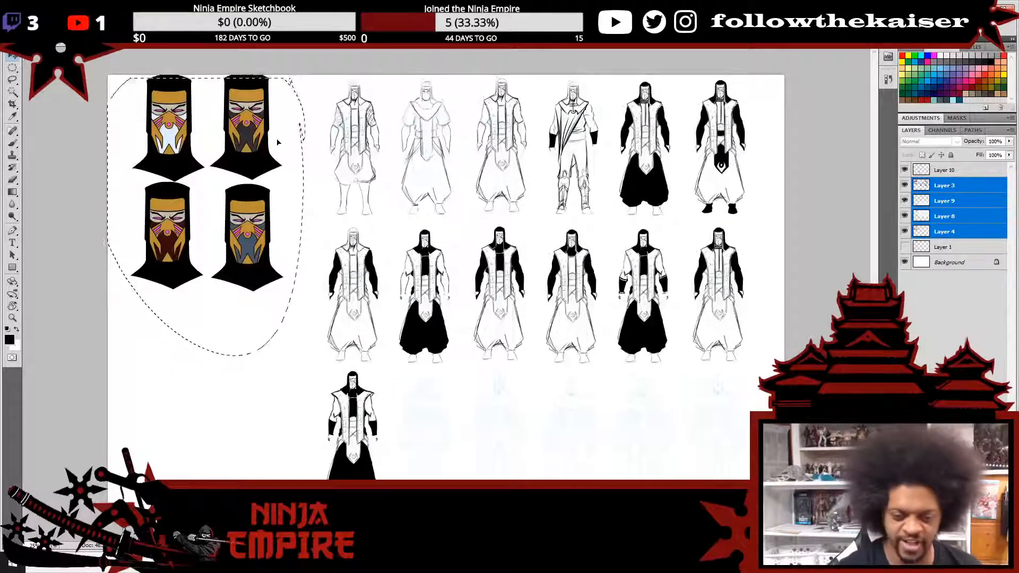
drag(277, 134, 276, 145)
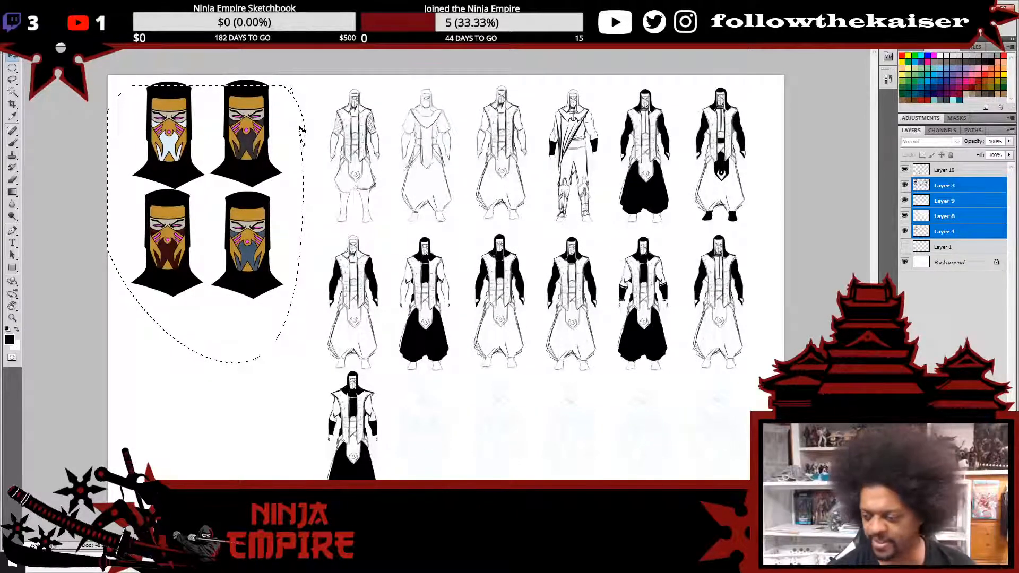
click(942, 248)
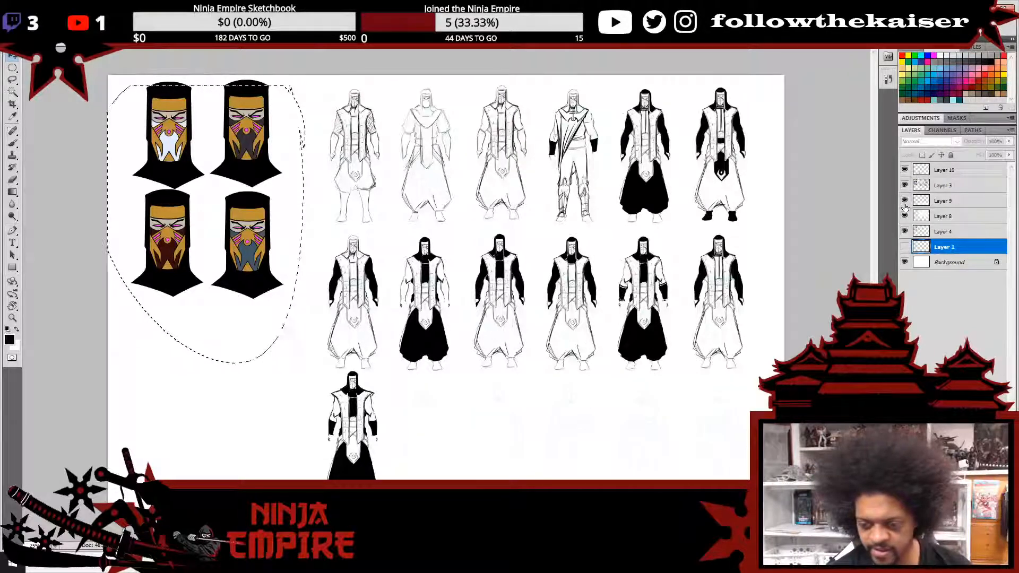
key(ctrl+d)
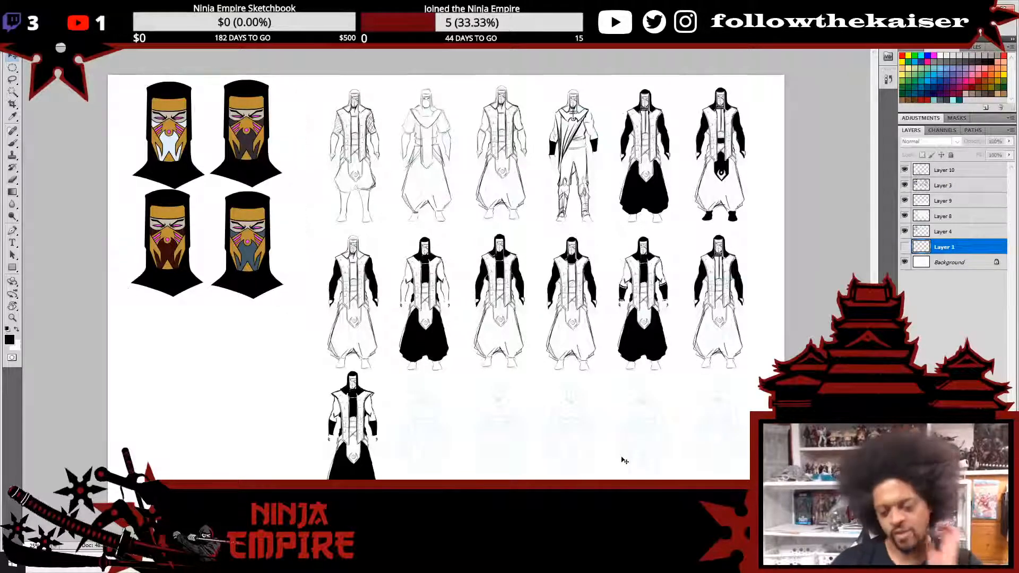
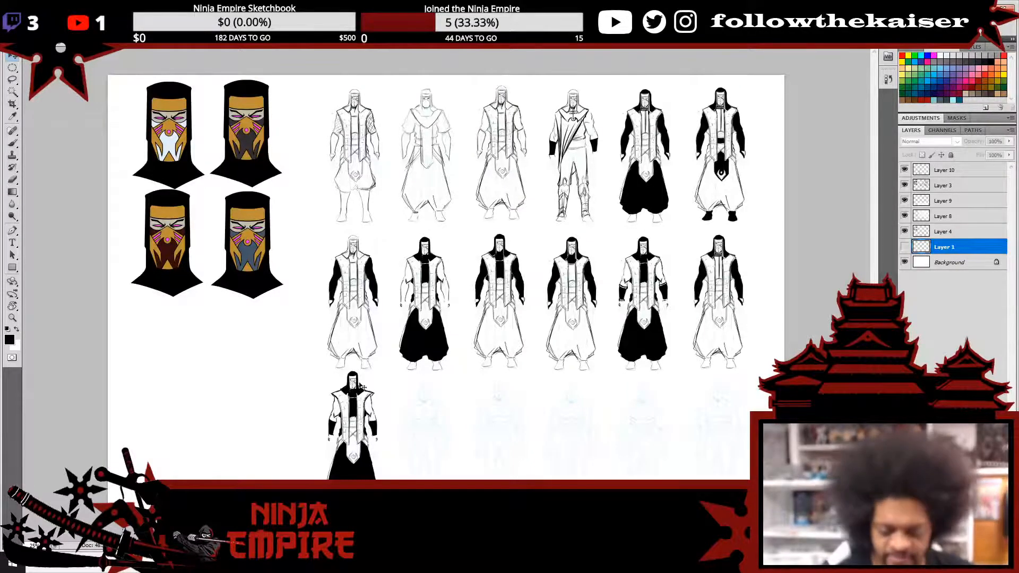
- Ready the Brush and make Layer 10, which holds the third row's first figure, the active layer
scroll(363, 387, up, 2)
drag(363, 399, 465, 303)
scroll(464, 304, up, 1)
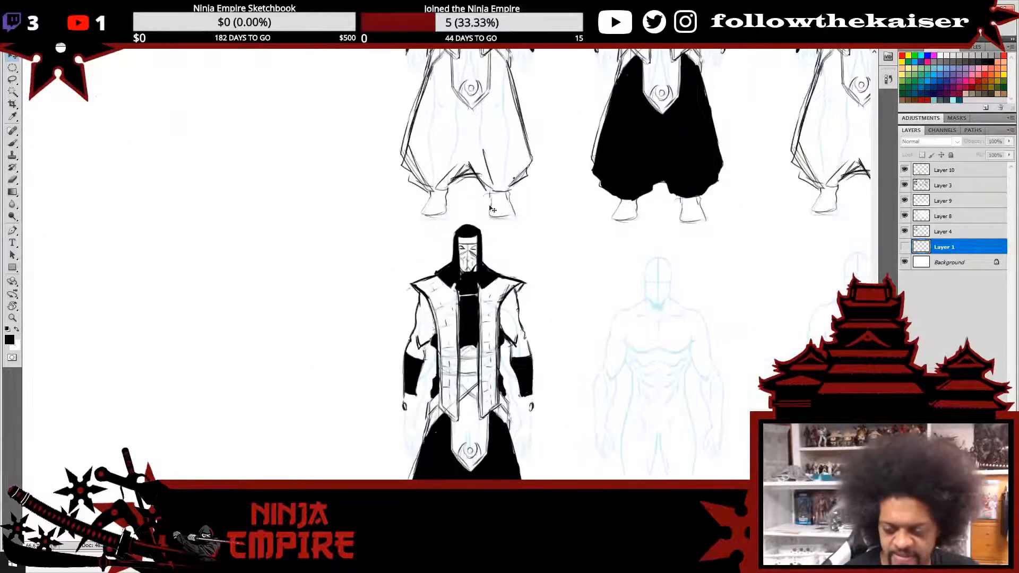
key(b)
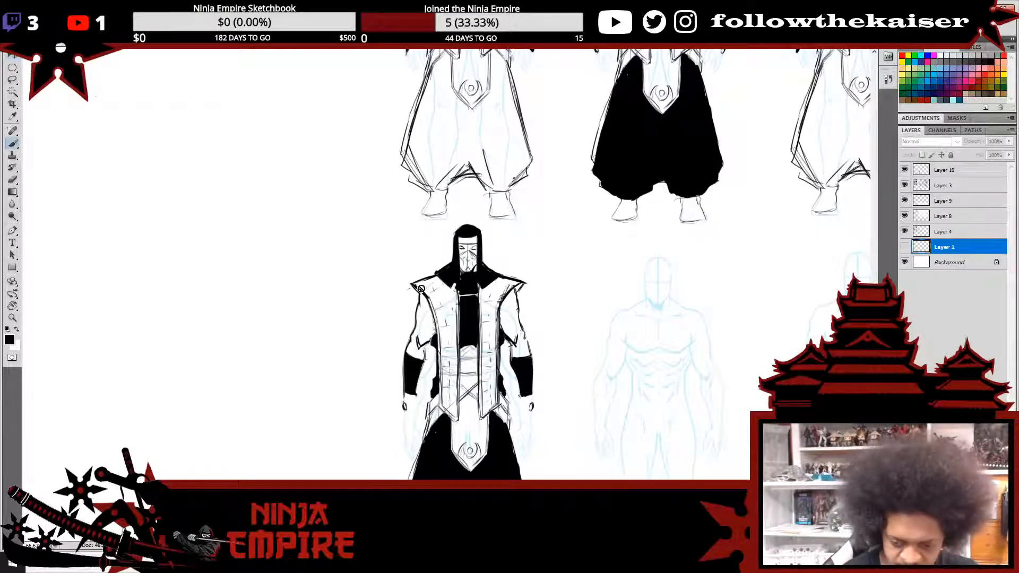
click(936, 184)
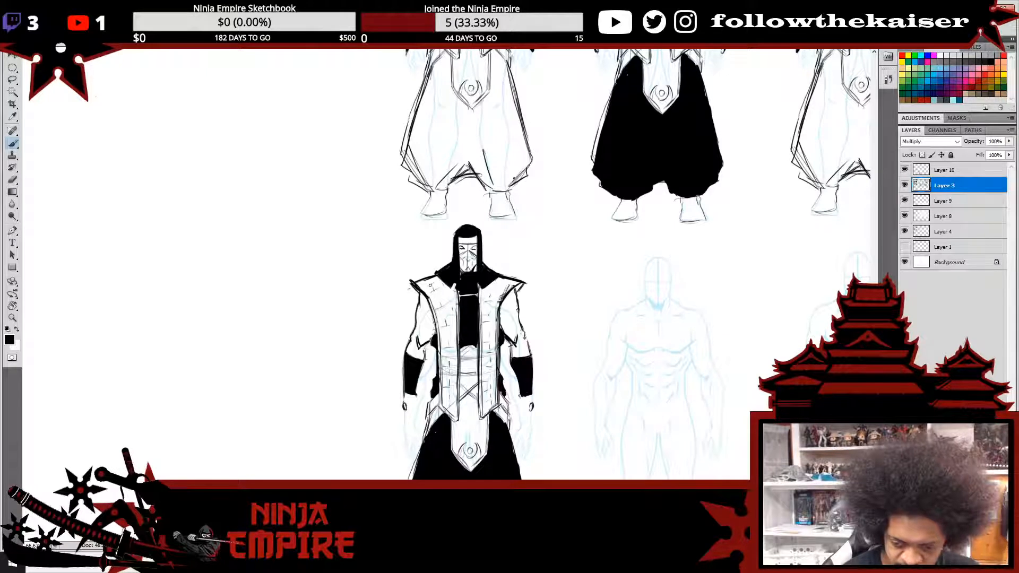
key(ctrl+z)
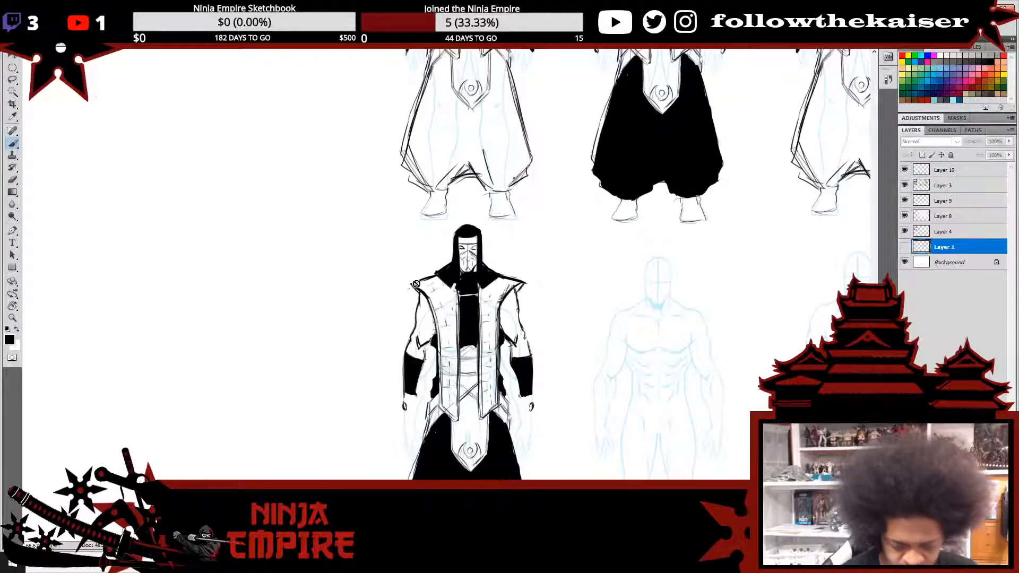
click(943, 185)
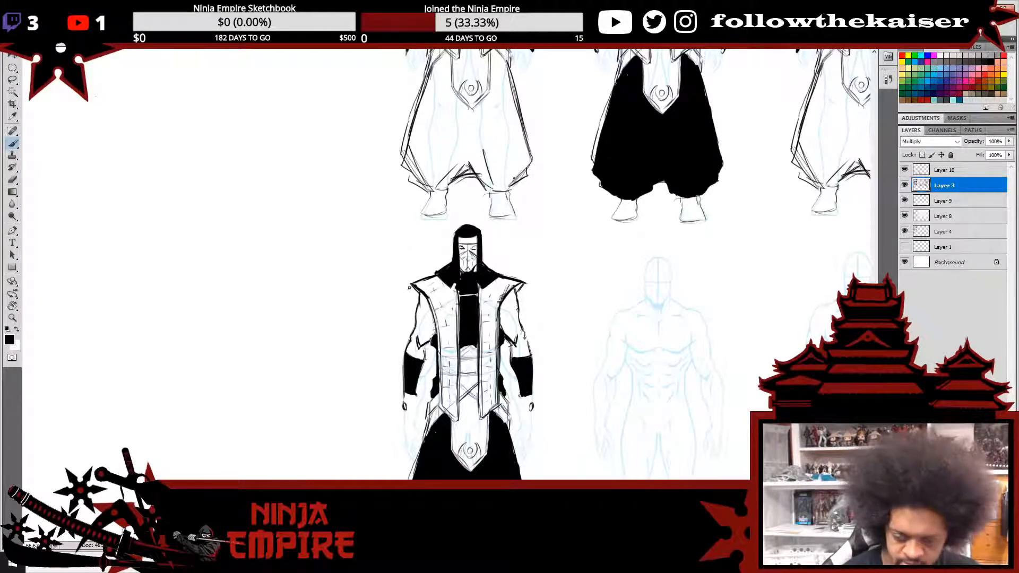
click(948, 172)
click(904, 170)
click(904, 170)
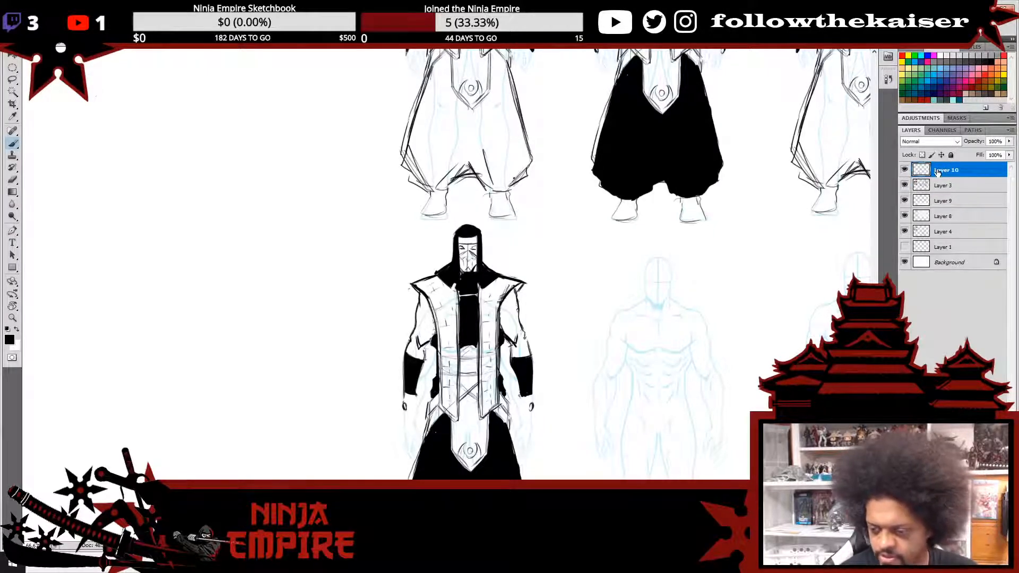
- Nudge the third row's blue body templates on Layer 9 up level with the first figure and merge them into Layer 8
ctrl+alt+click(676, 228)
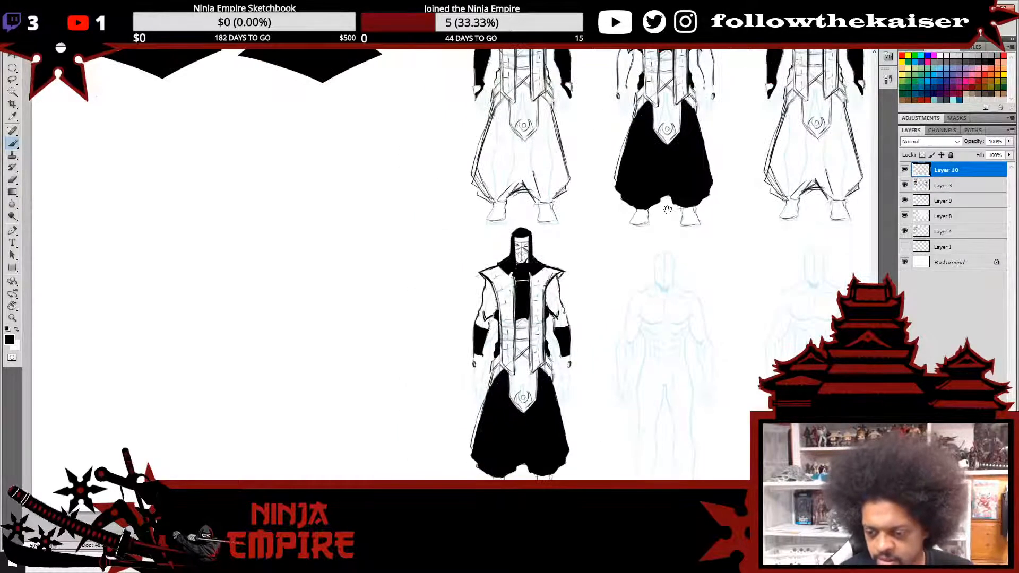
drag(672, 152, 618, 200)
drag(621, 252, 614, 205)
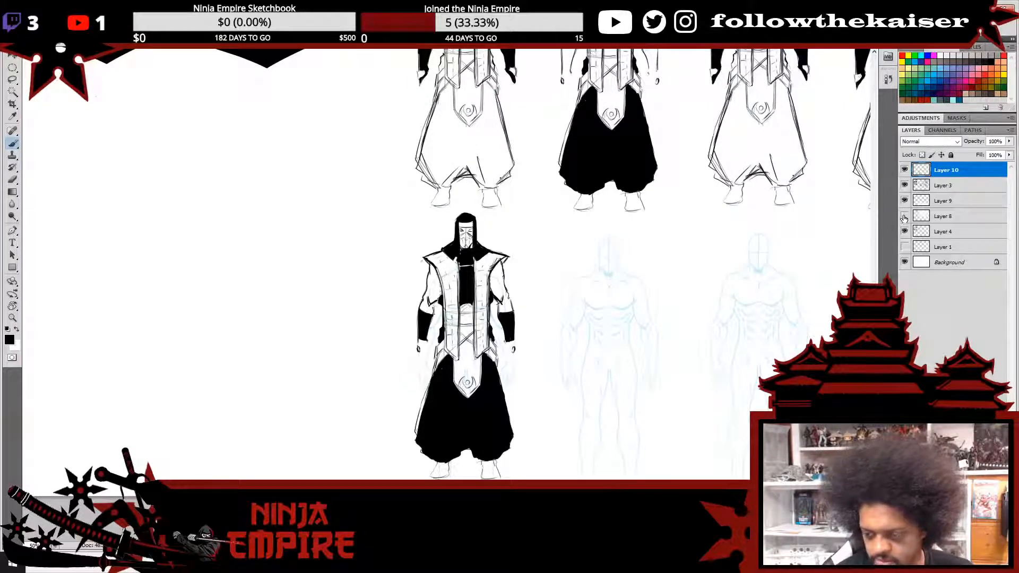
click(904, 216)
click(903, 201)
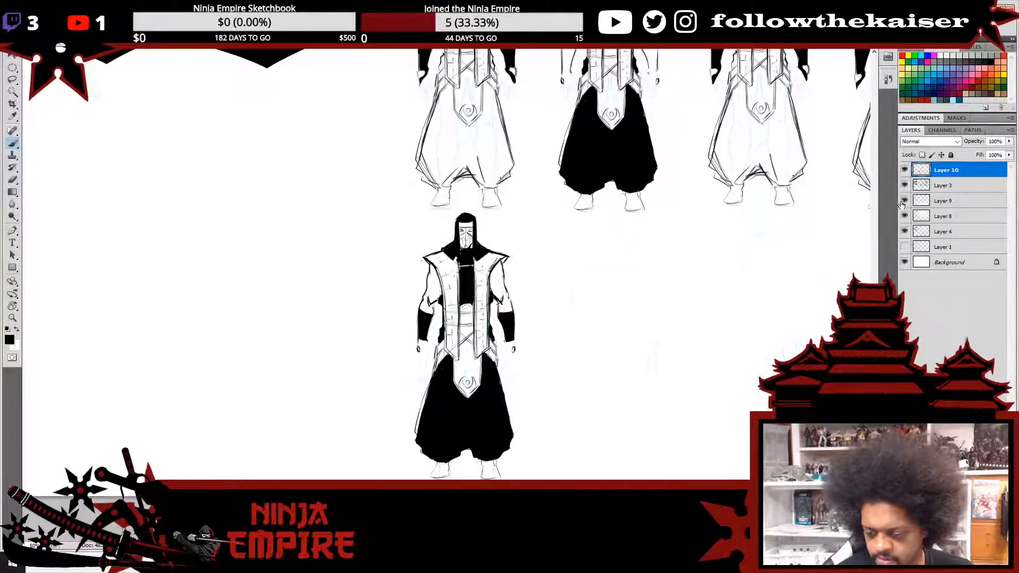
click(903, 202)
click(948, 201)
key(v)
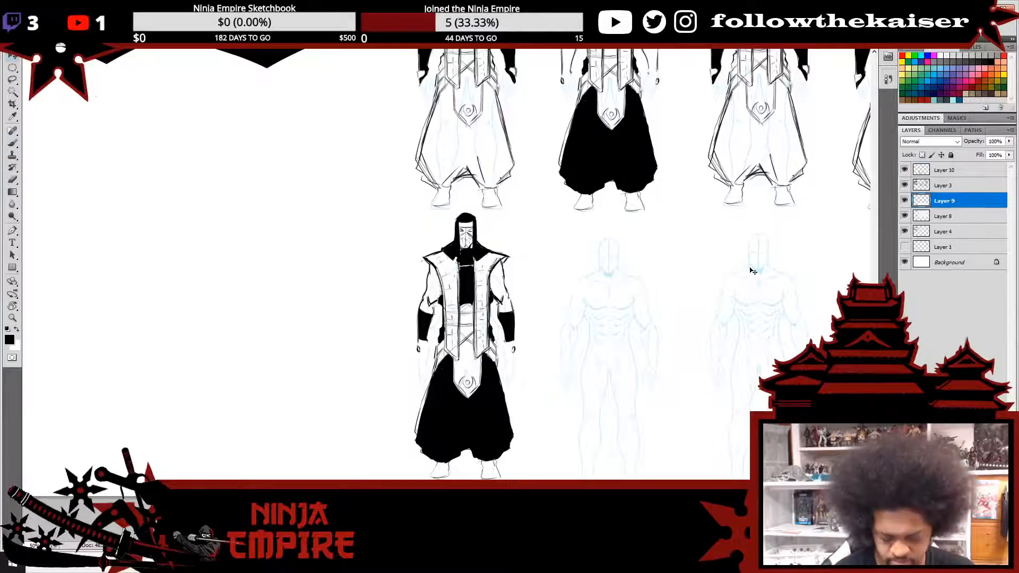
key(shift+Up)
key(shift+Up)
key(shift+Up)
key(shift+Up)
key(shift+Up)
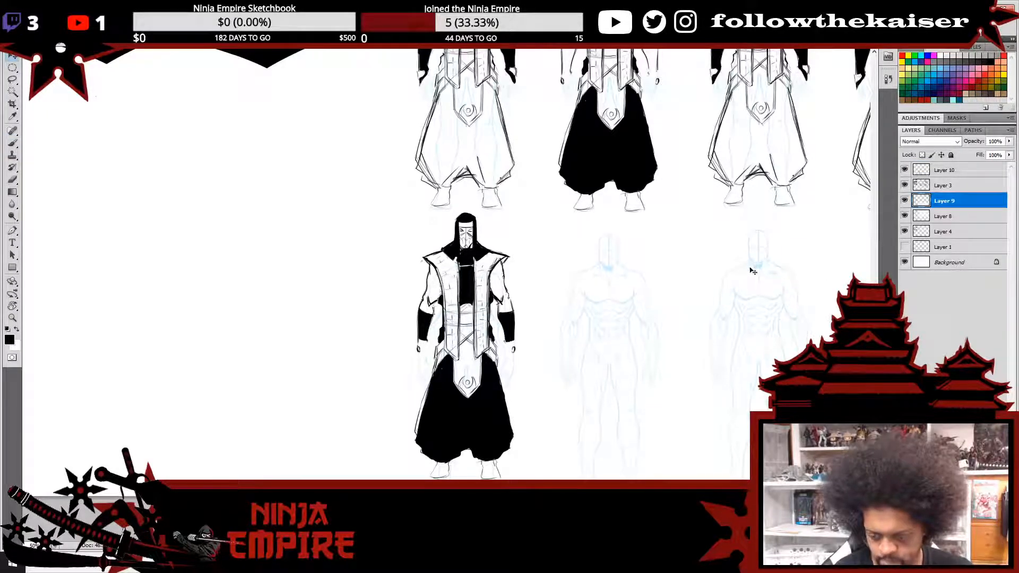
key(shift+Up)
key(shift+Up)
key(shift+Up)
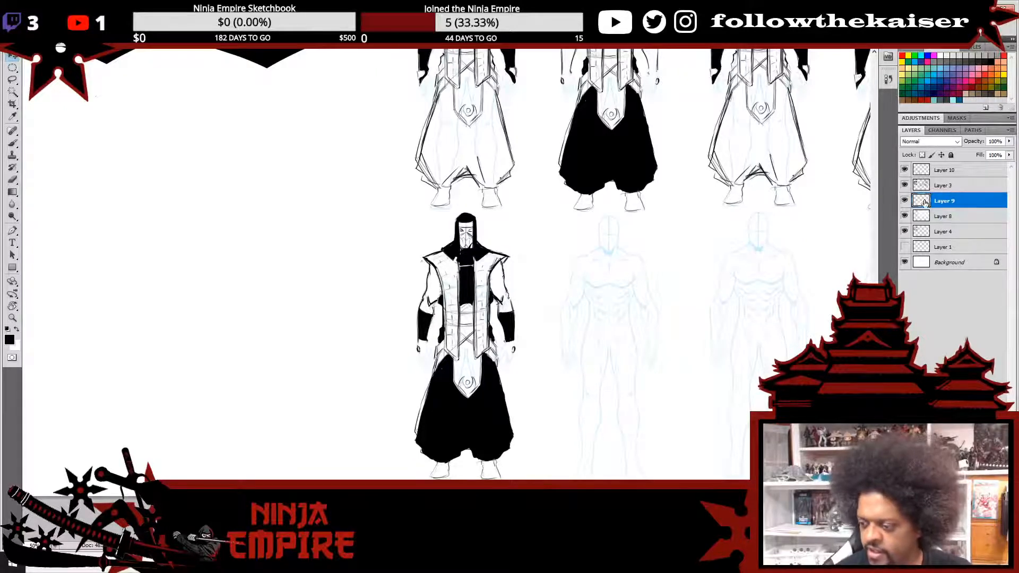
key(ctrl+e)
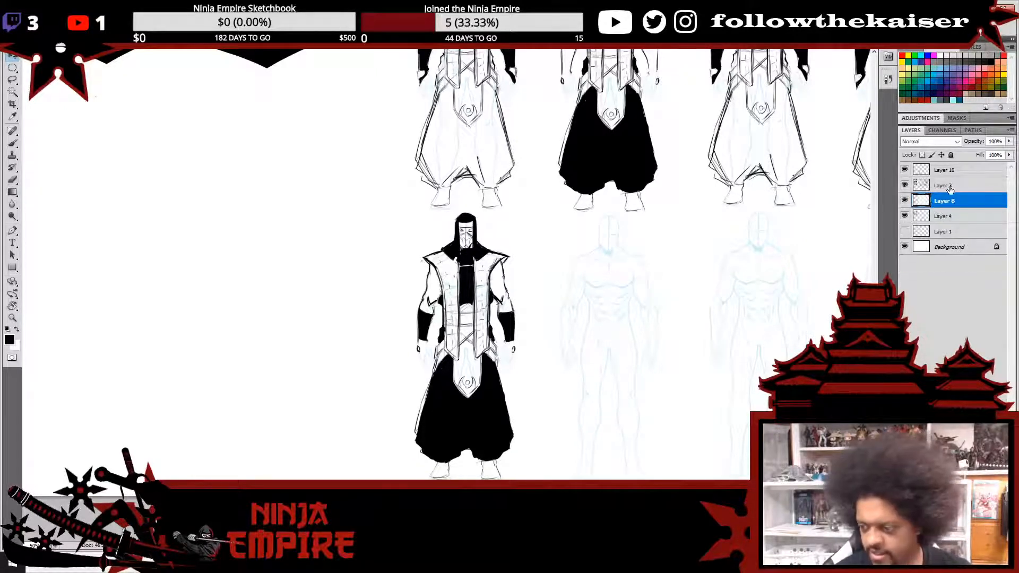
- Make Layer 10 active again with the Brush and bring the blank body template beside the third row's first figure into view
click(944, 185)
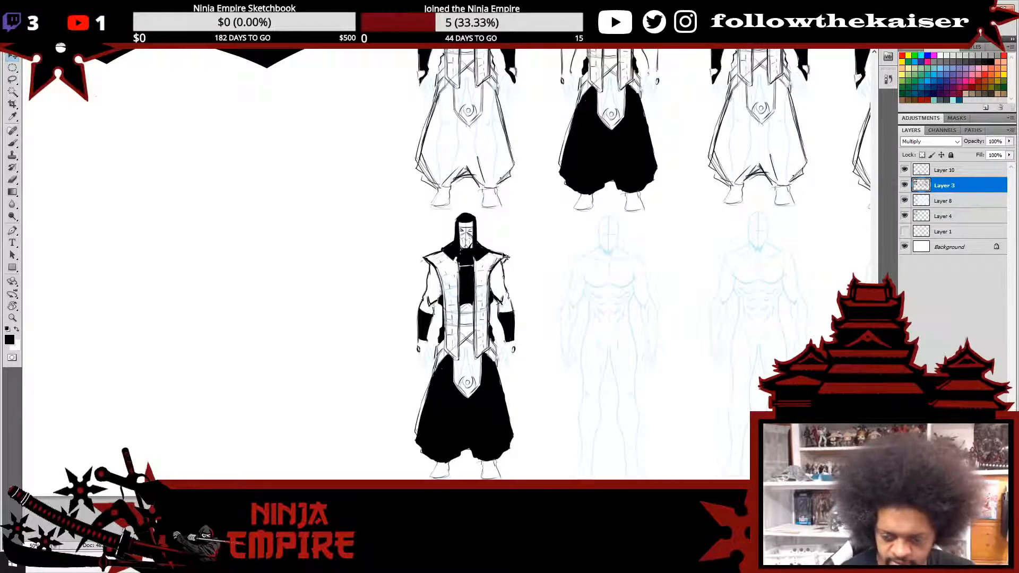
key(b)
scroll(429, 259, up, 2)
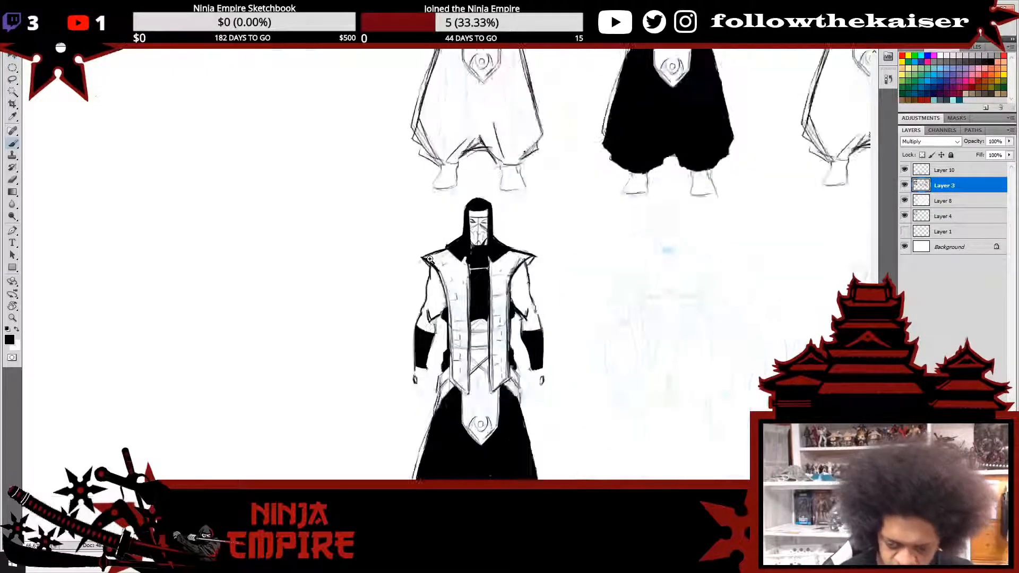
key(e)
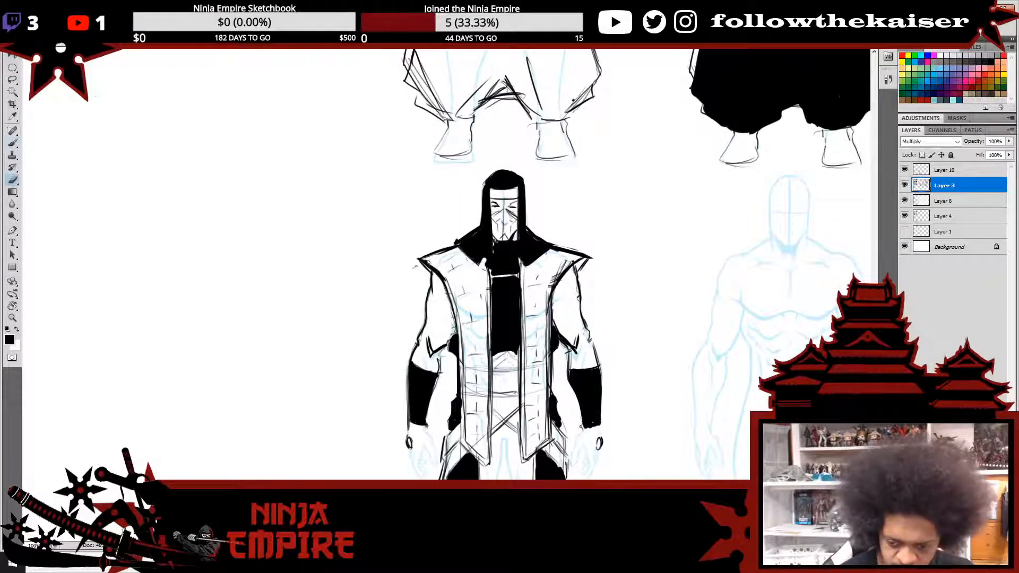
click(947, 171)
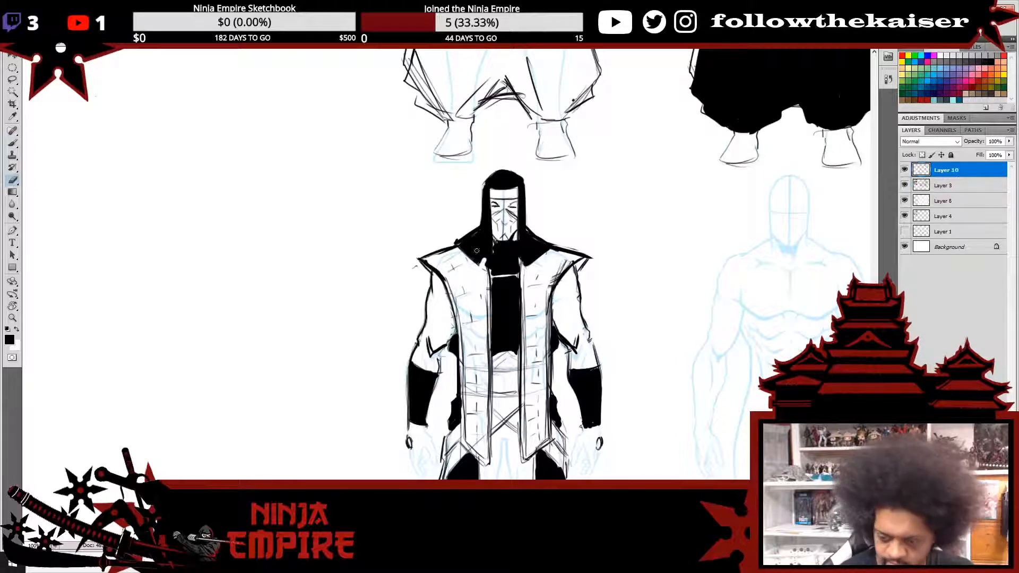
key(b)
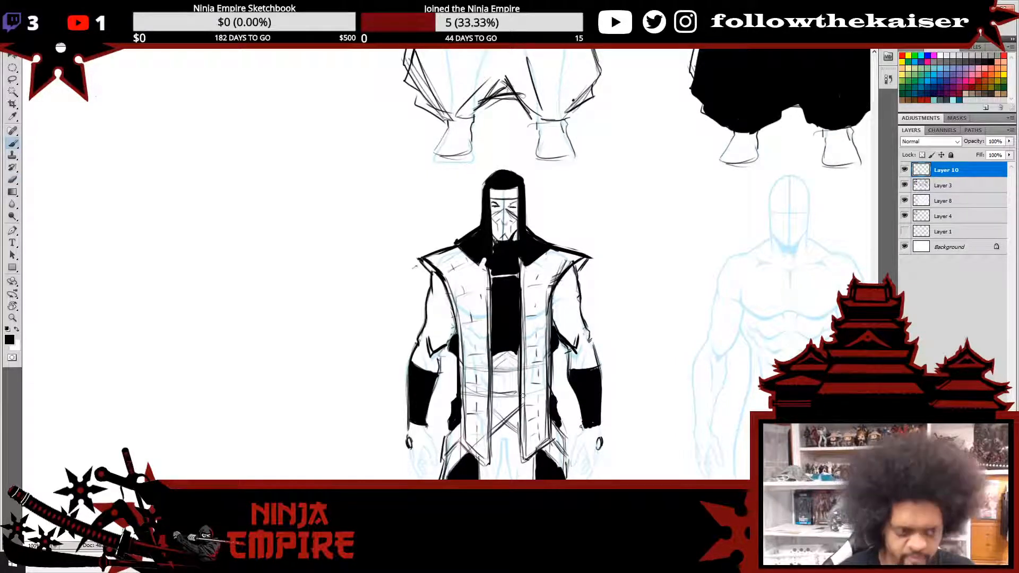
alt+click(672, 293)
drag(652, 306, 543, 293)
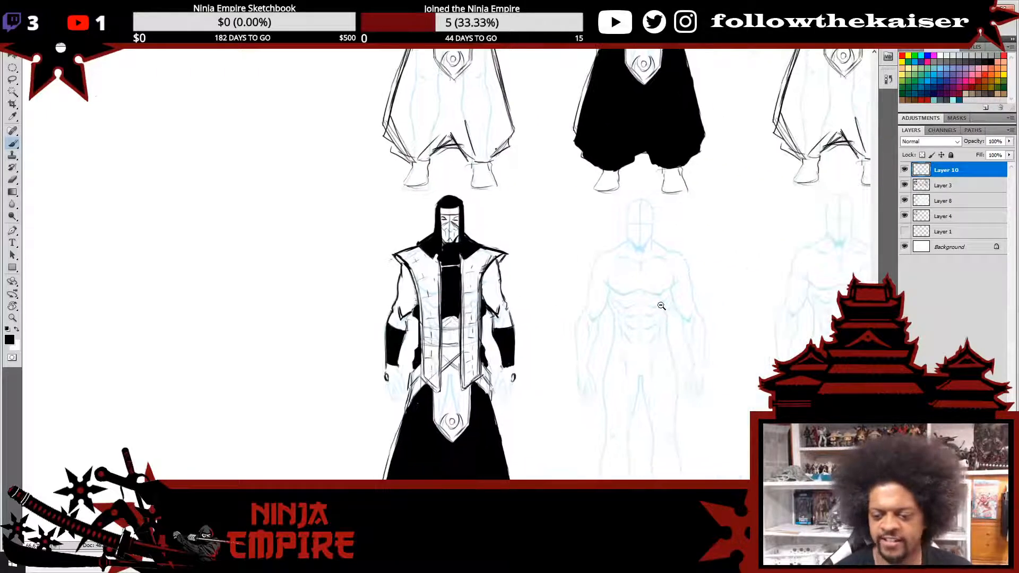
alt+click(661, 310)
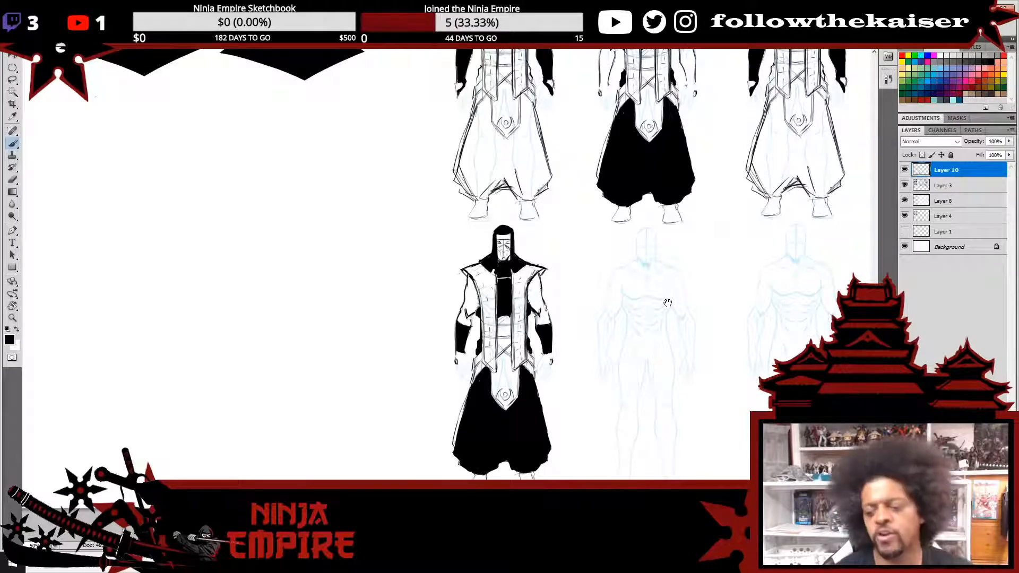
drag(667, 300, 617, 293)
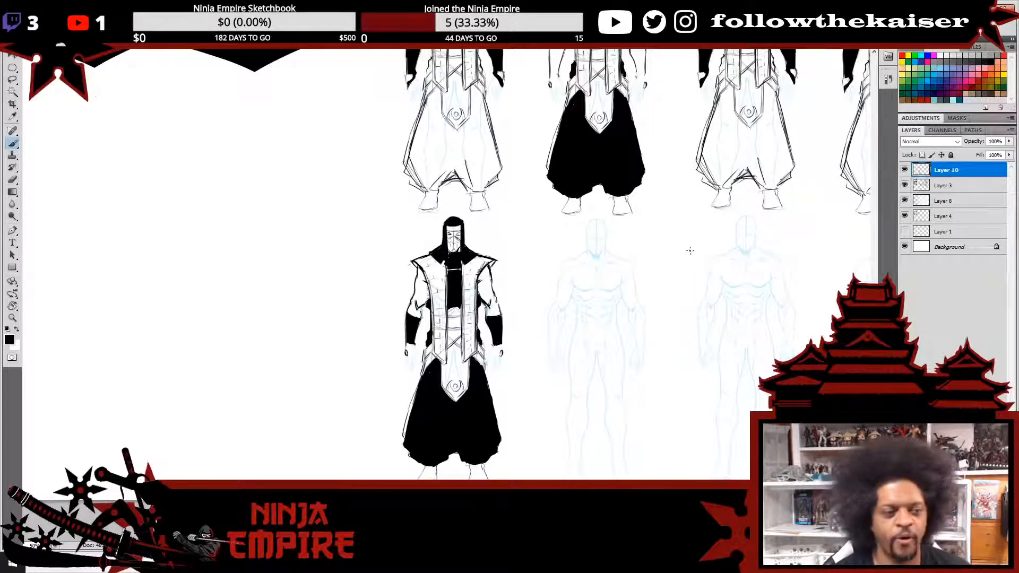
drag(709, 292, 717, 264)
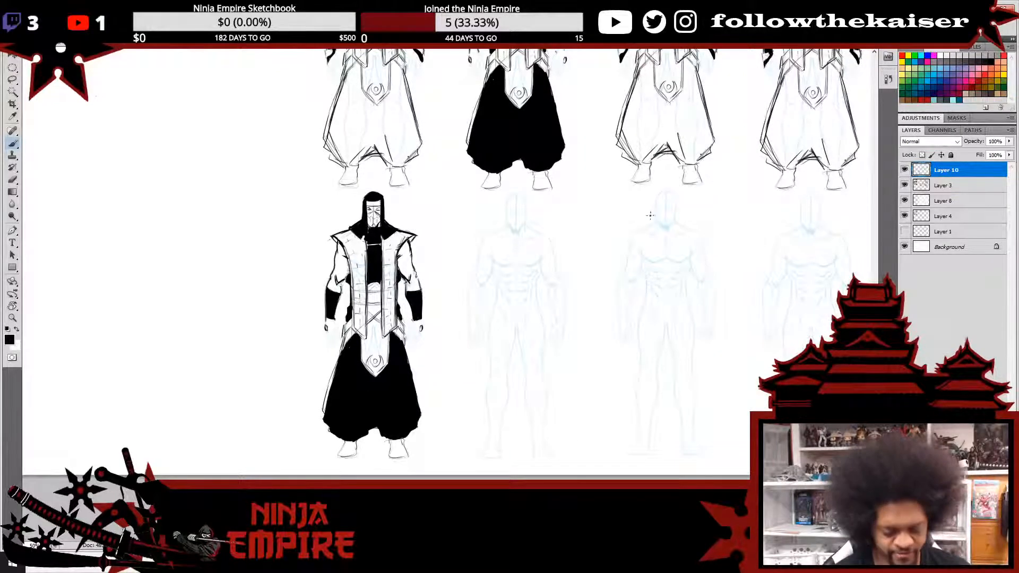
click(372, 325)
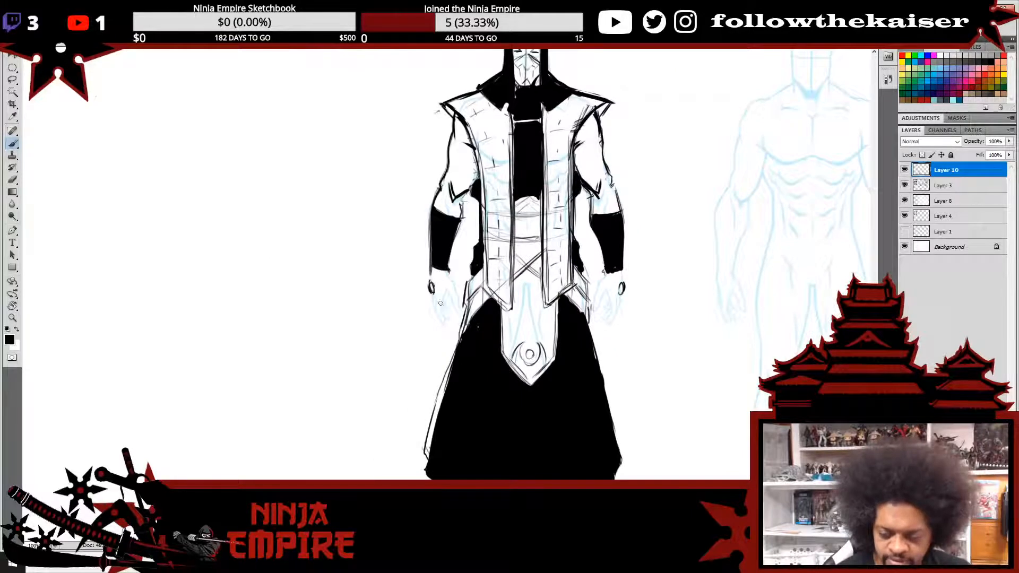
key(ctrl+minus)
key(ctrl+minus)
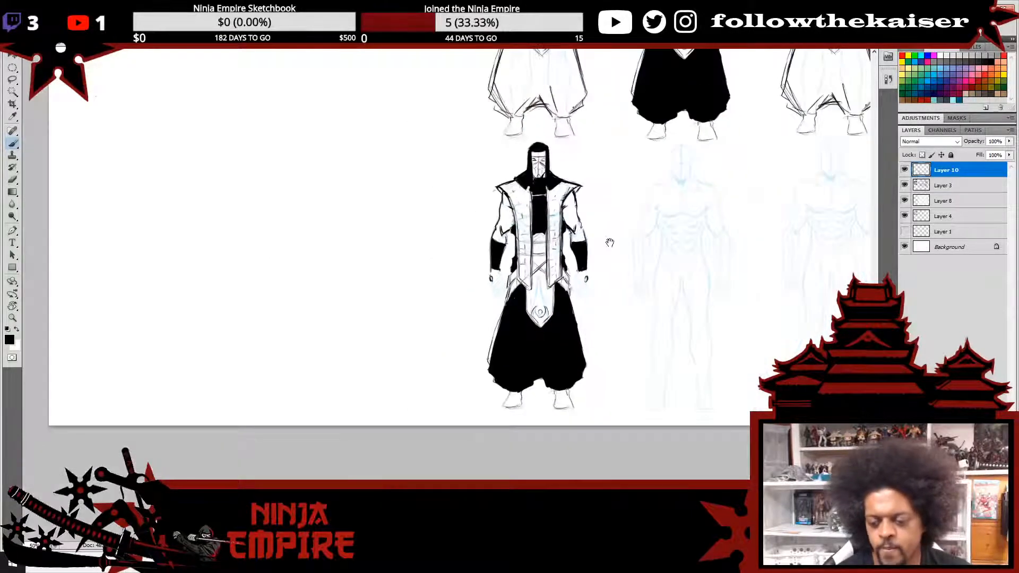
- Duplicate the third row's first figure onto the second body template and merge the copy and Layer 10 down into Layer 3
mouse_move(615, 240)
mouse_down()
mouse_move(528, 256)
mouse_move(512, 271)
mouse_up()
drag(622, 290, 581, 290)
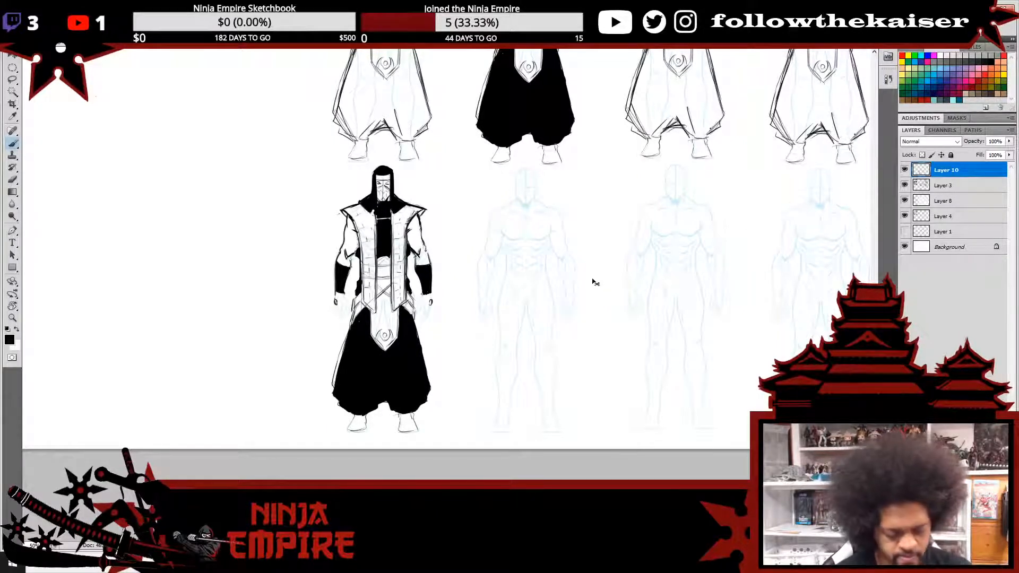
key(ctrl+a)
key(ctrl+c)
key(ctrl+v)
key(v)
drag(598, 165, 564, 412)
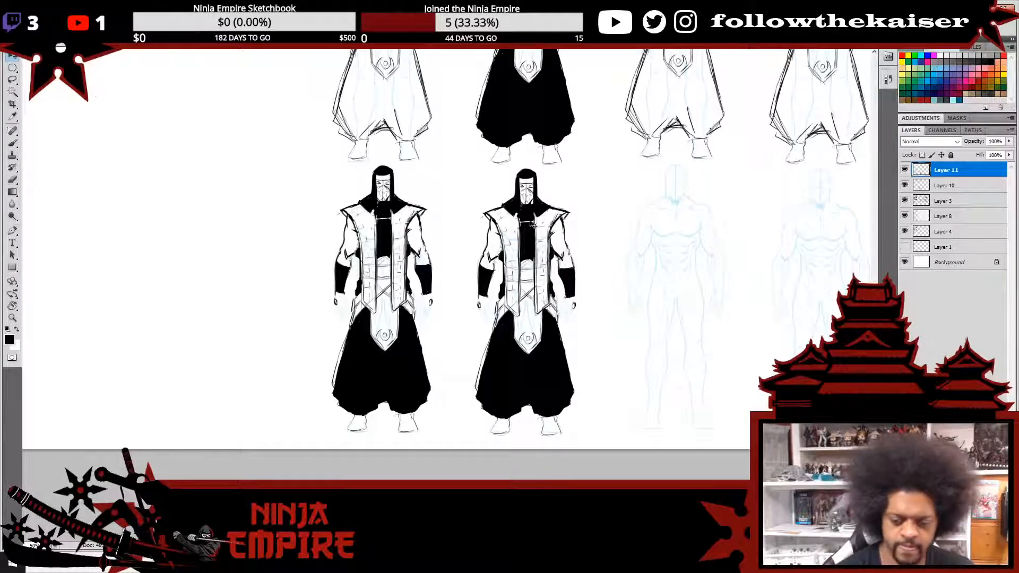
key(ctrl+e)
key(ctrl+e)
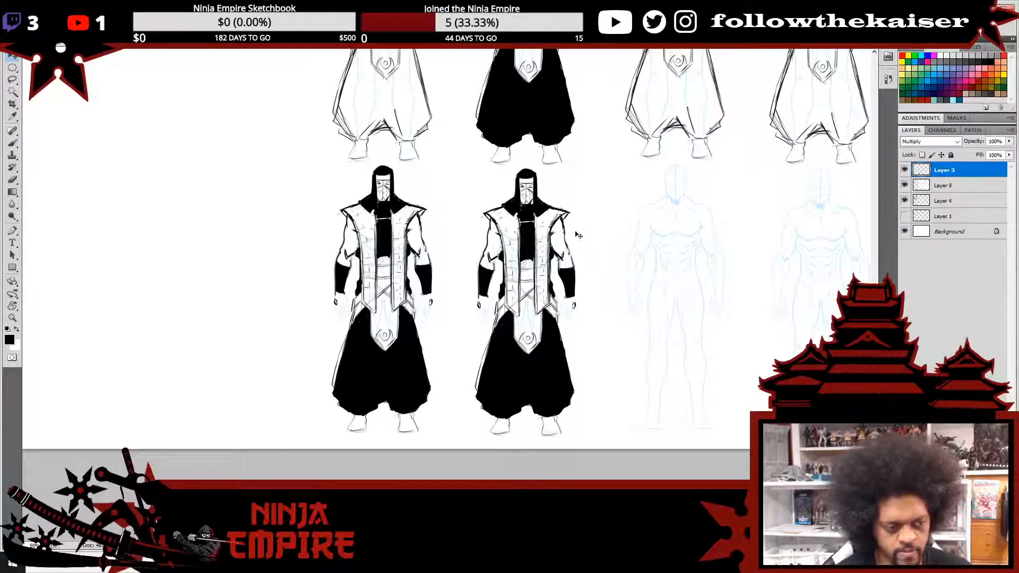
- Brush a full black sleeve from mid upper arm down to the gauntlet on the second figure's right arm
ctrl+click(539, 304)
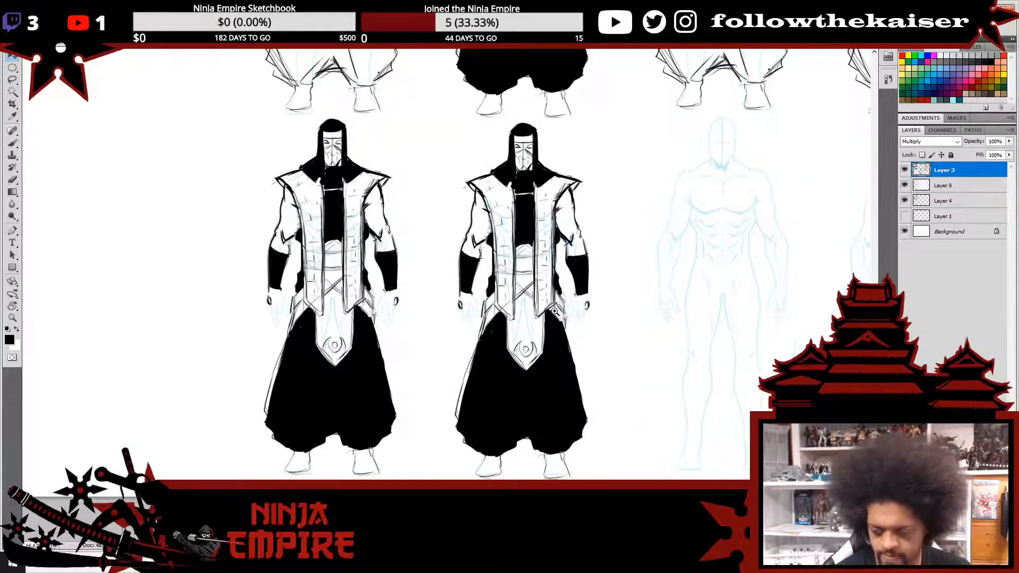
ctrl+click(552, 310)
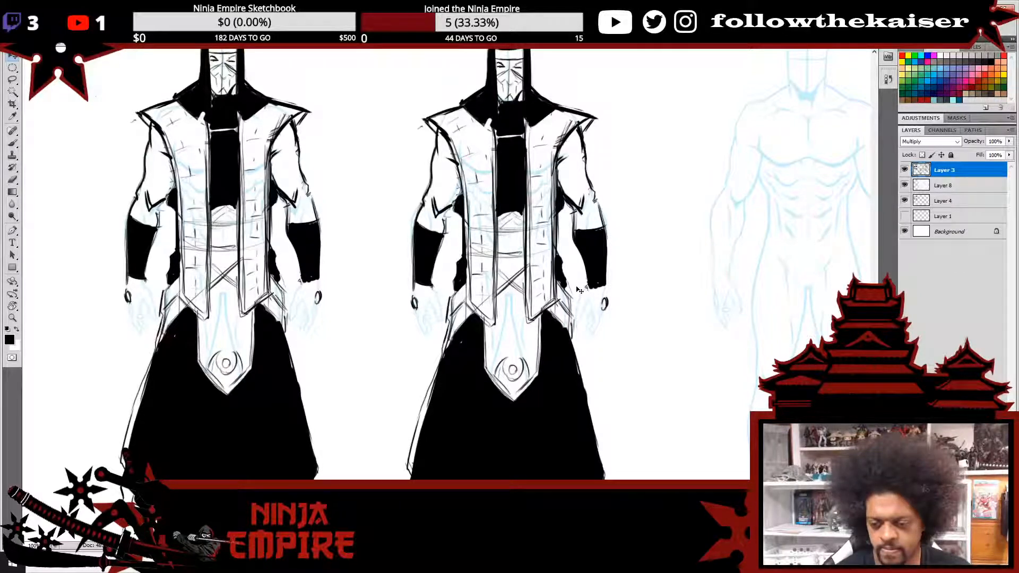
key(b)
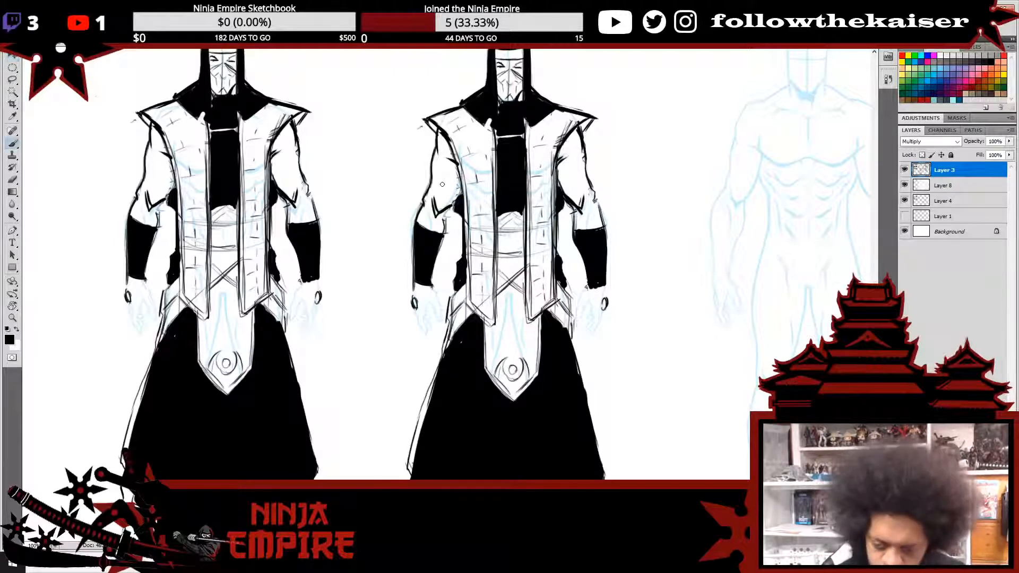
mouse_move(459, 192)
mouse_down()
mouse_move(431, 173)
mouse_move(462, 189)
mouse_up()
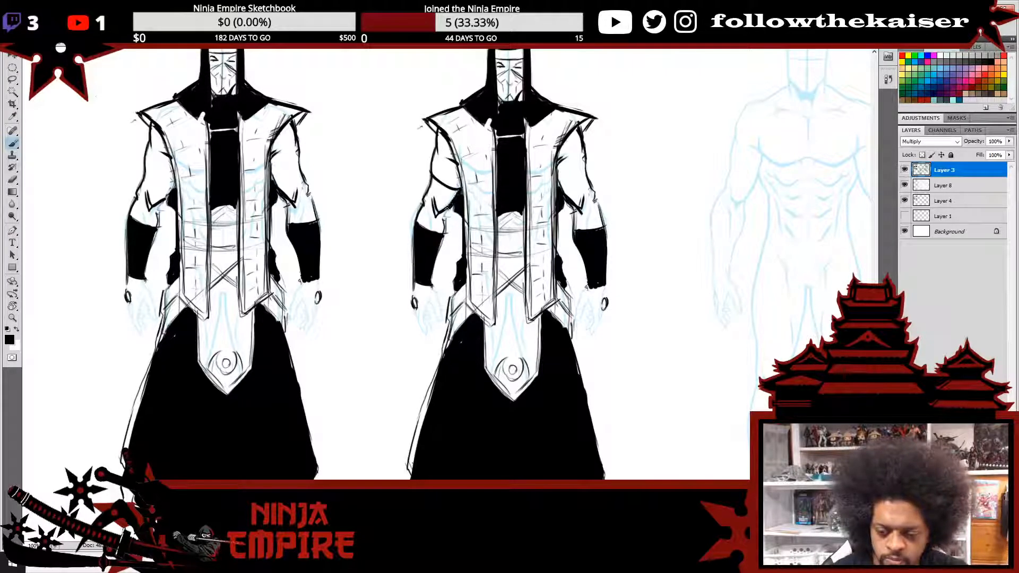
mouse_move(448, 209)
mouse_down()
mouse_move(443, 233)
mouse_move(426, 202)
mouse_move(432, 181)
mouse_move(423, 224)
mouse_move(431, 205)
mouse_move(435, 230)
mouse_up()
key(ctrl+z)
drag(431, 192, 432, 230)
mouse_move(431, 195)
mouse_down()
mouse_move(440, 209)
mouse_move(439, 195)
mouse_move(425, 206)
mouse_move(424, 192)
mouse_move(455, 194)
mouse_move(452, 206)
mouse_up()
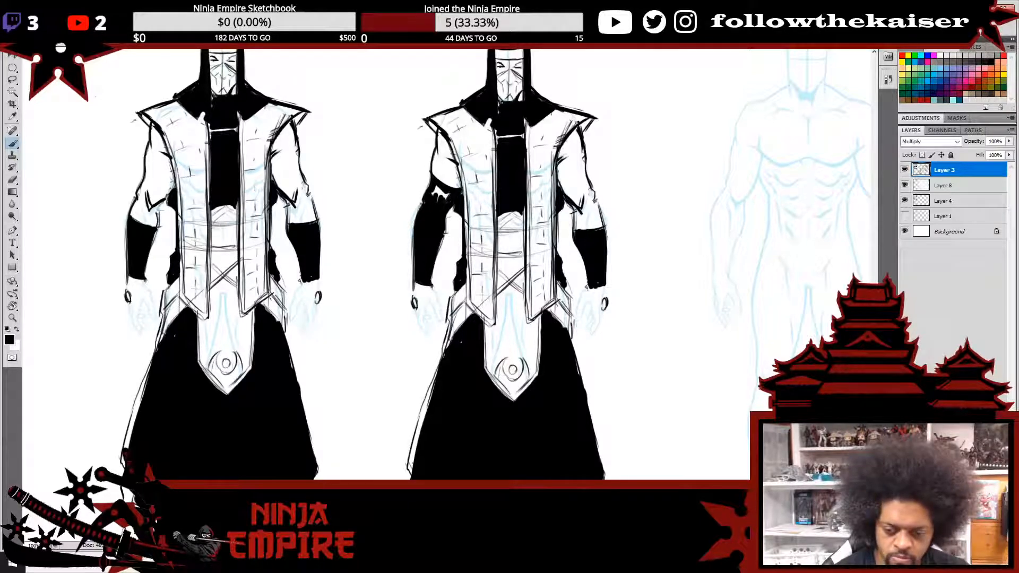
- Extend the second figure's black sleeve up toward the shoulder and black out the other arm to match
alt+click(538, 229)
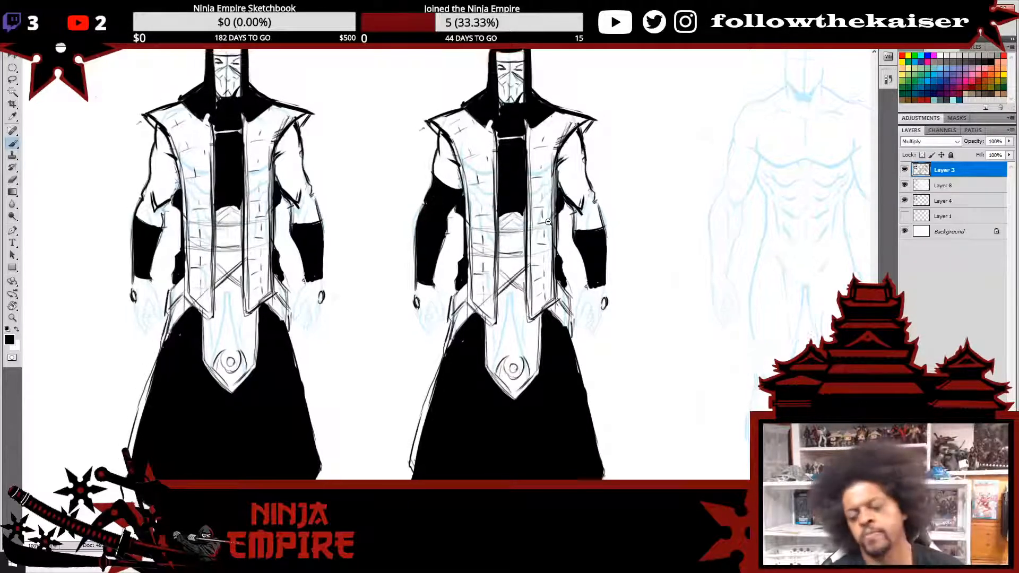
alt+click(595, 219)
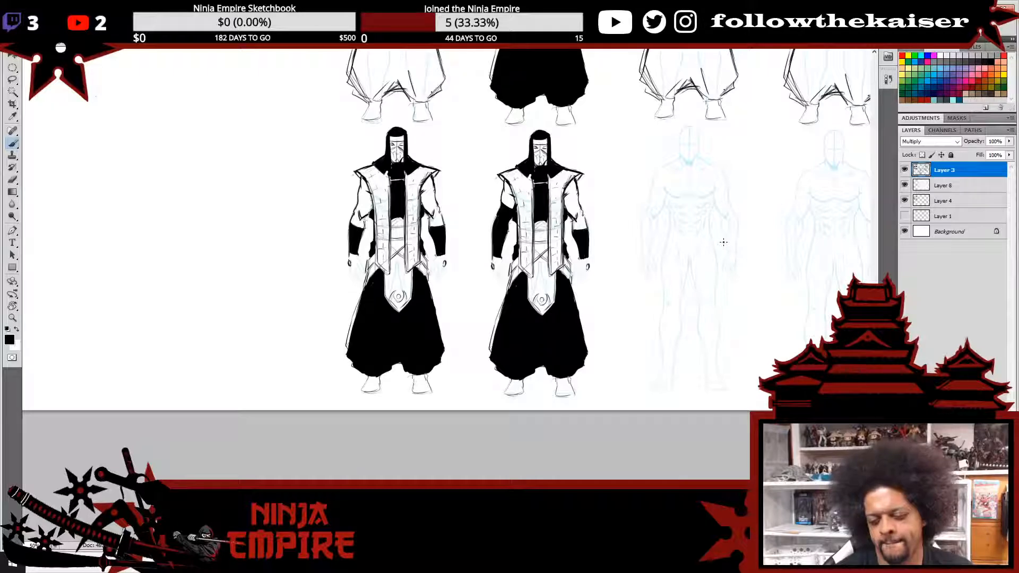
scroll(502, 196, up, 2)
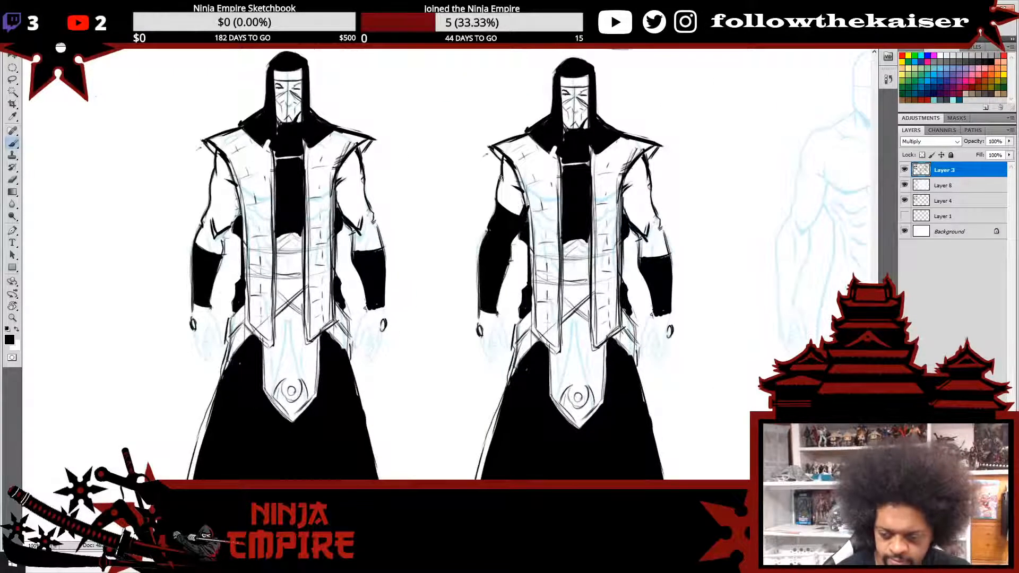
mouse_move(500, 177)
mouse_down()
mouse_move(500, 204)
mouse_move(499, 186)
mouse_move(505, 212)
mouse_move(516, 192)
mouse_move(522, 211)
mouse_move(507, 187)
mouse_up()
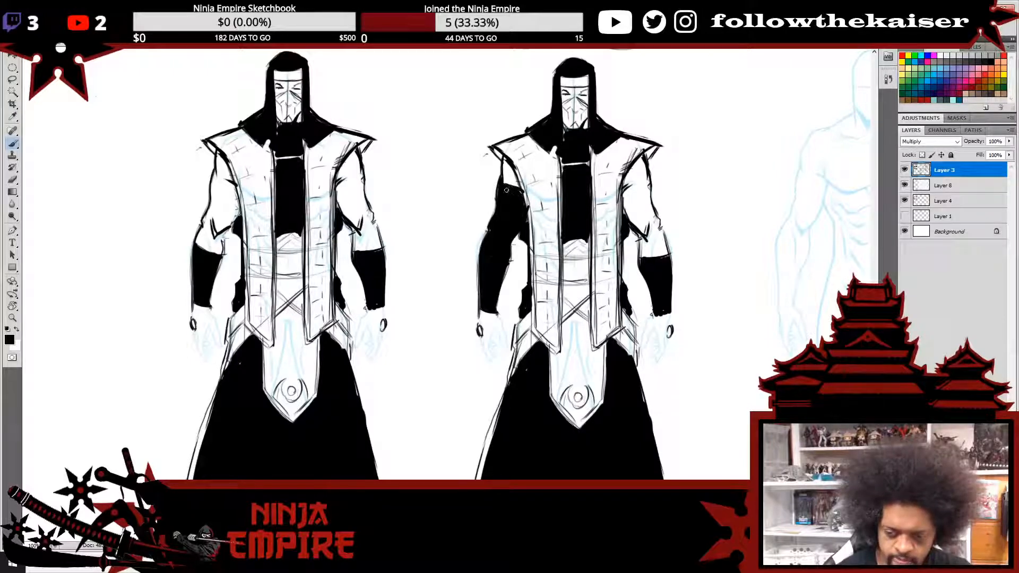
scroll(642, 215, down, 2)
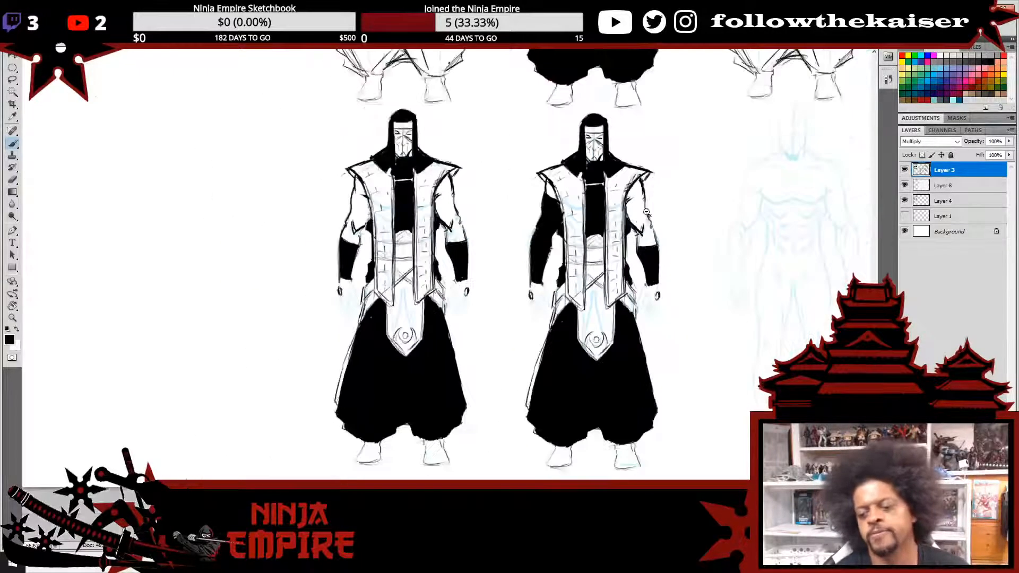
scroll(645, 213, down, 1)
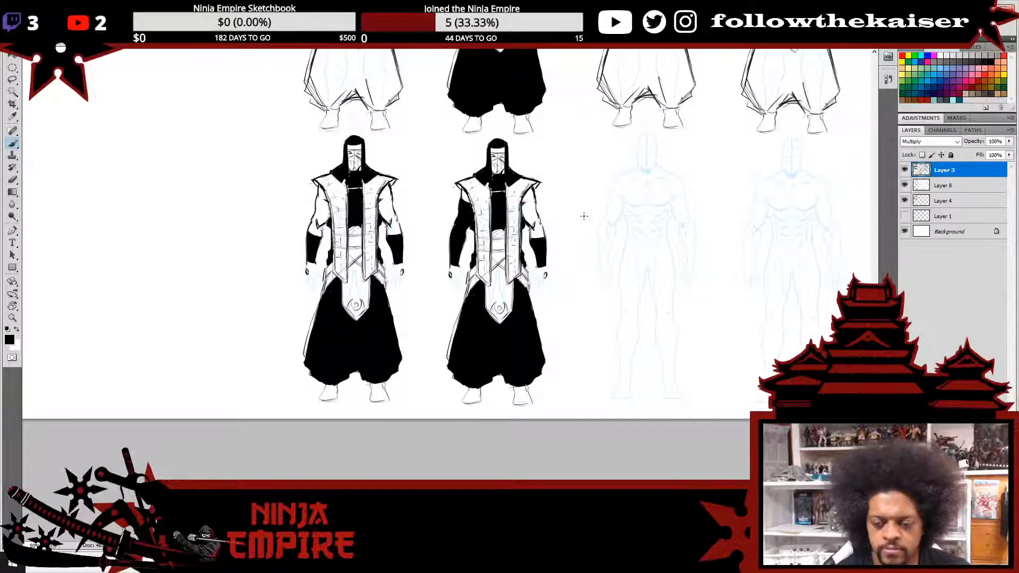
mouse_move(533, 204)
mouse_down()
mouse_move(522, 213)
mouse_move(533, 236)
mouse_move(537, 215)
mouse_move(543, 244)
mouse_move(533, 240)
mouse_up()
drag(536, 226, 524, 204)
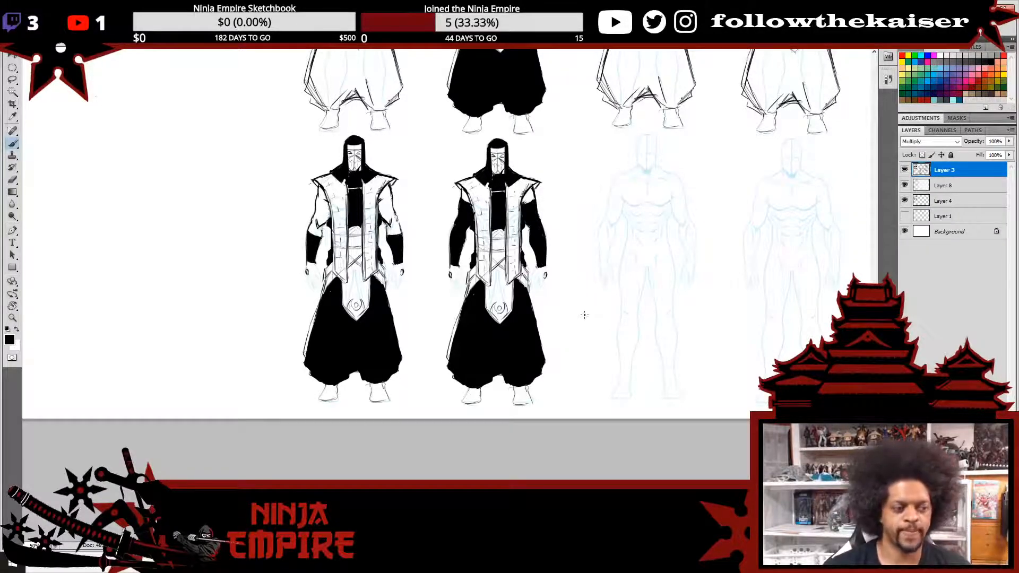
- Paste another copy of the first figure and place it on the third row's third body template
key(ctrl+minus)
key(ctrl+minus)
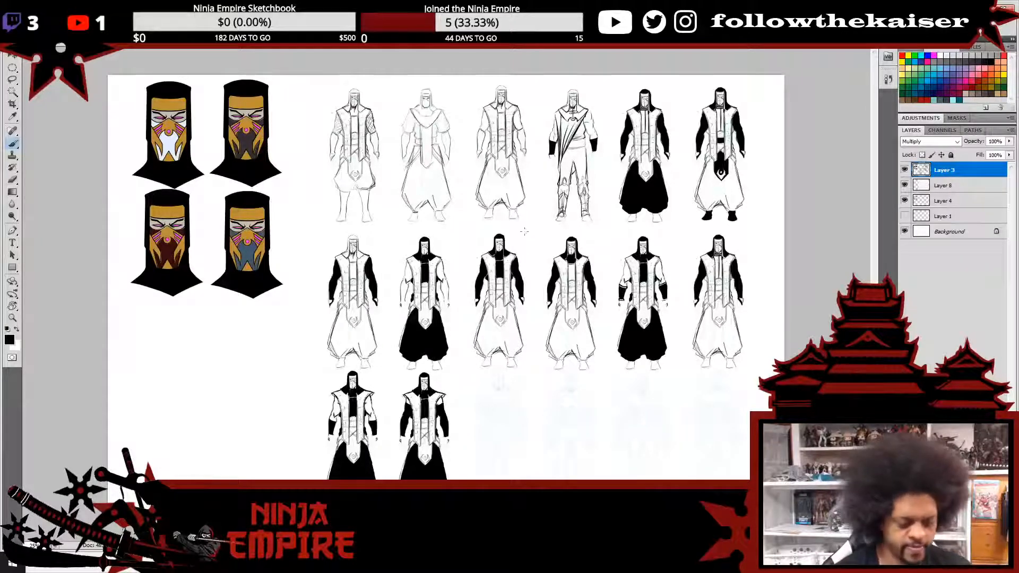
key(ctrl+v)
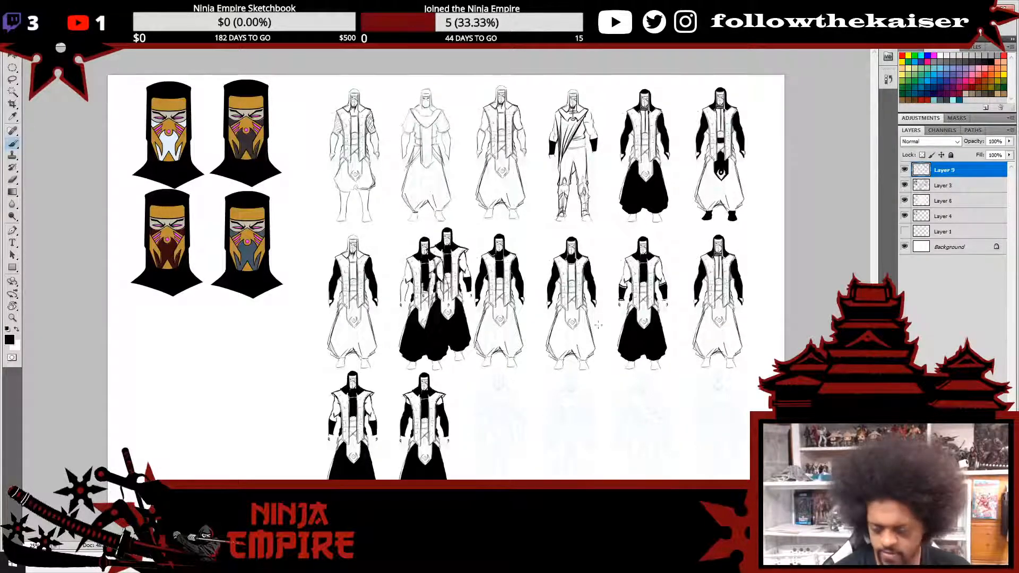
key(v)
drag(455, 344, 554, 386)
scroll(521, 444, up, 3)
scroll(553, 386, up, 2)
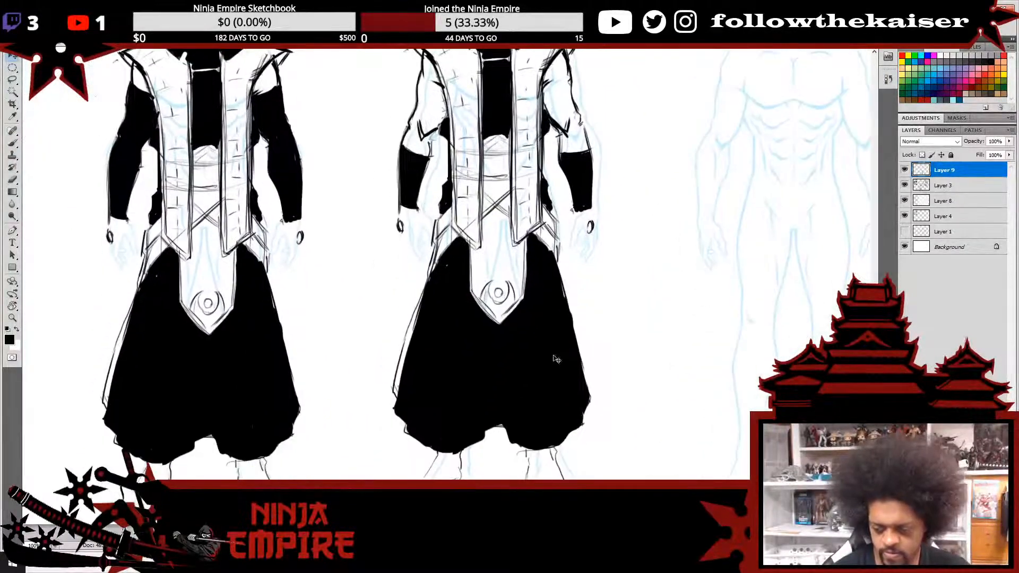
- Erase the black gauntlet from the third figure's right forearm and redraw the forearm's inner contour with the Brush
drag(630, 317, 628, 371)
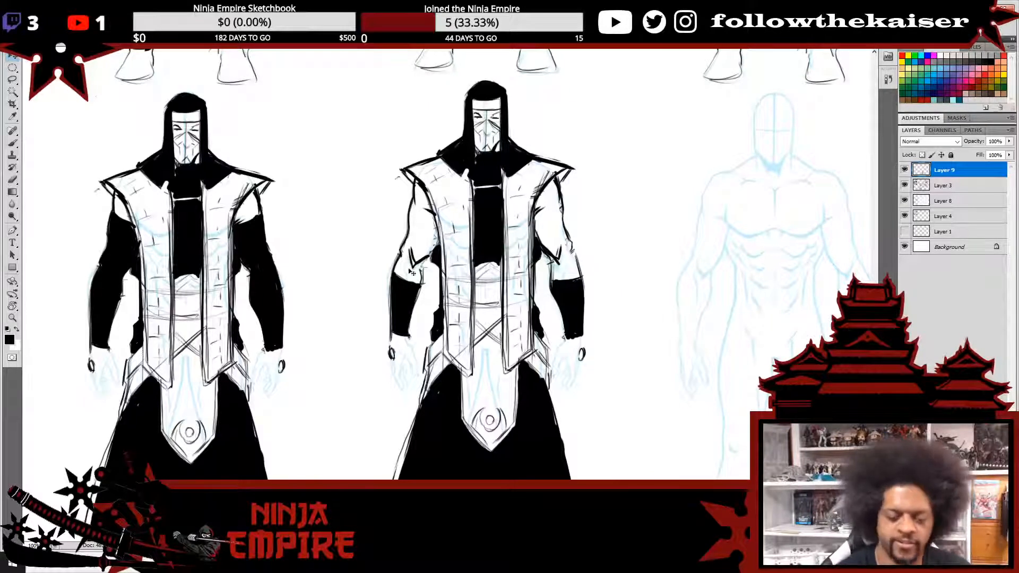
key(e)
mouse_move(406, 301)
mouse_down()
mouse_move(403, 272)
mouse_move(395, 329)
mouse_move(417, 282)
mouse_move(404, 346)
mouse_up()
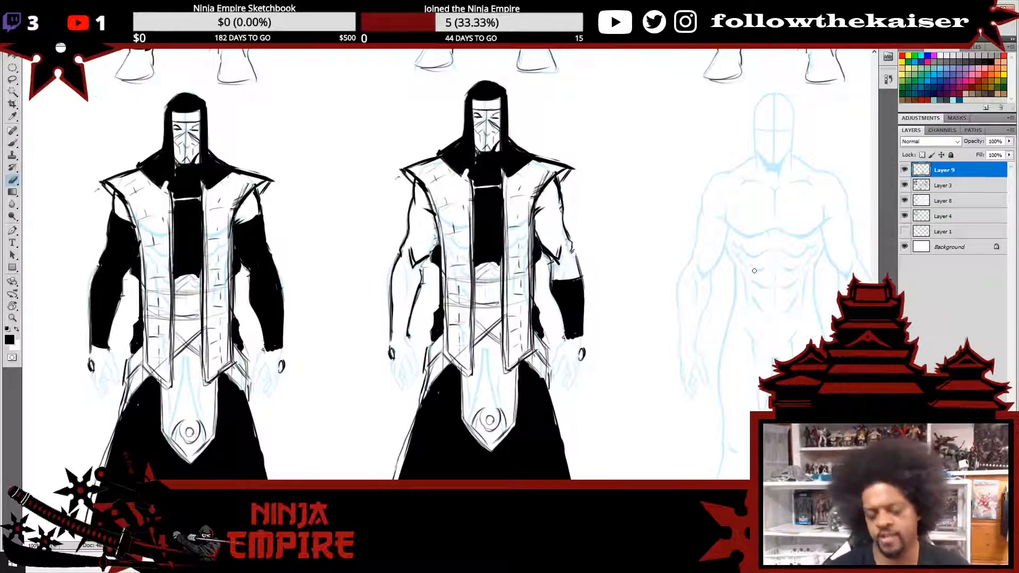
key(b)
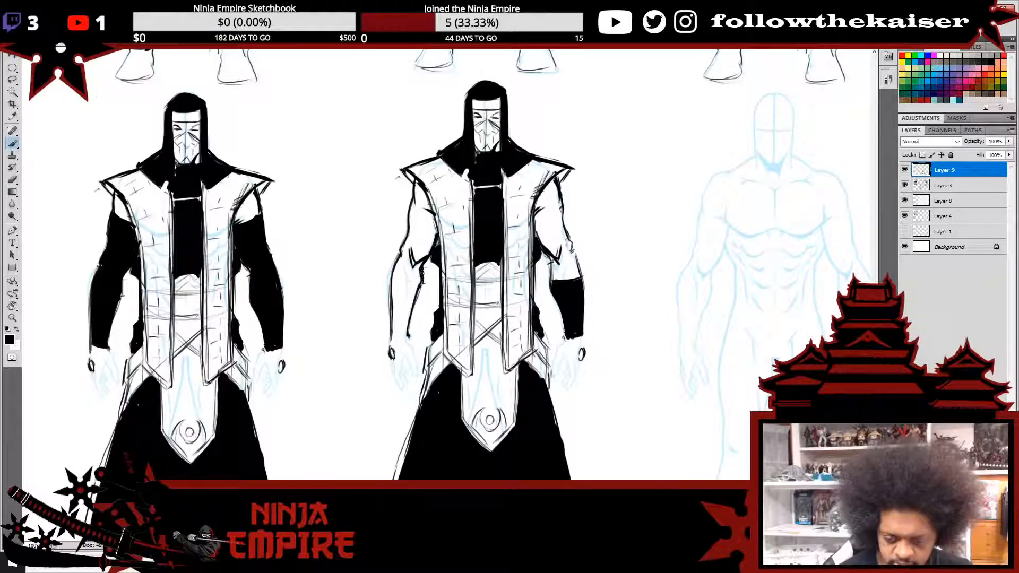
drag(421, 271, 413, 333)
- Draw a short black cuff around the third figure's right wrist, extending over the back of the hand
key(ctrl+minus)
key(ctrl+minus)
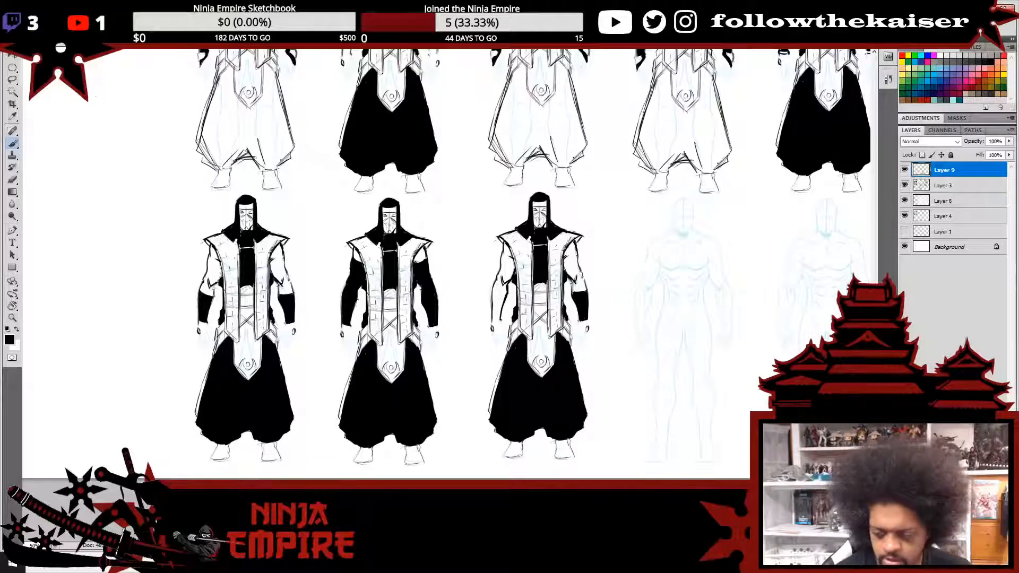
ctrl+click(515, 302)
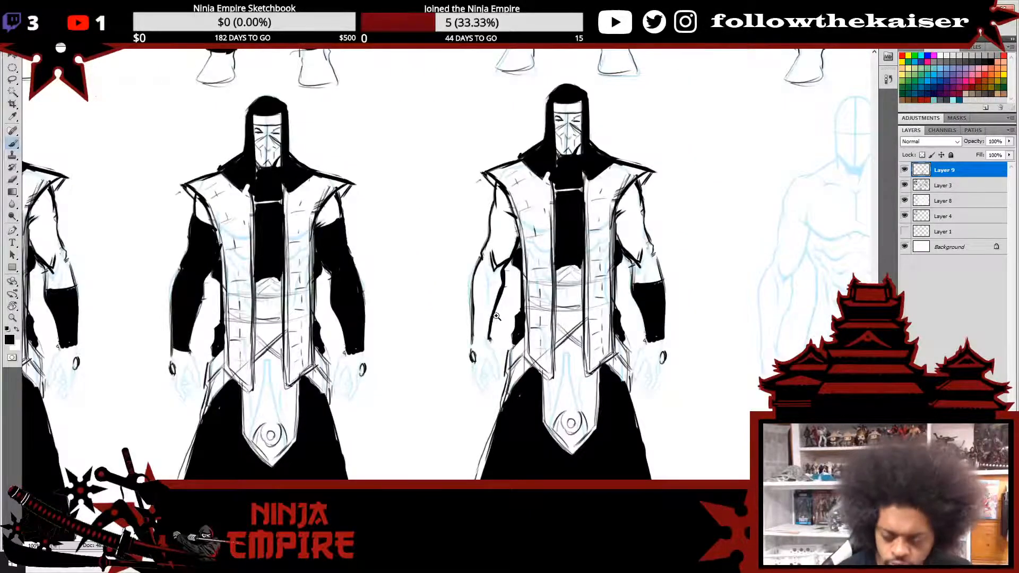
ctrl+click(496, 317)
drag(456, 366, 472, 370)
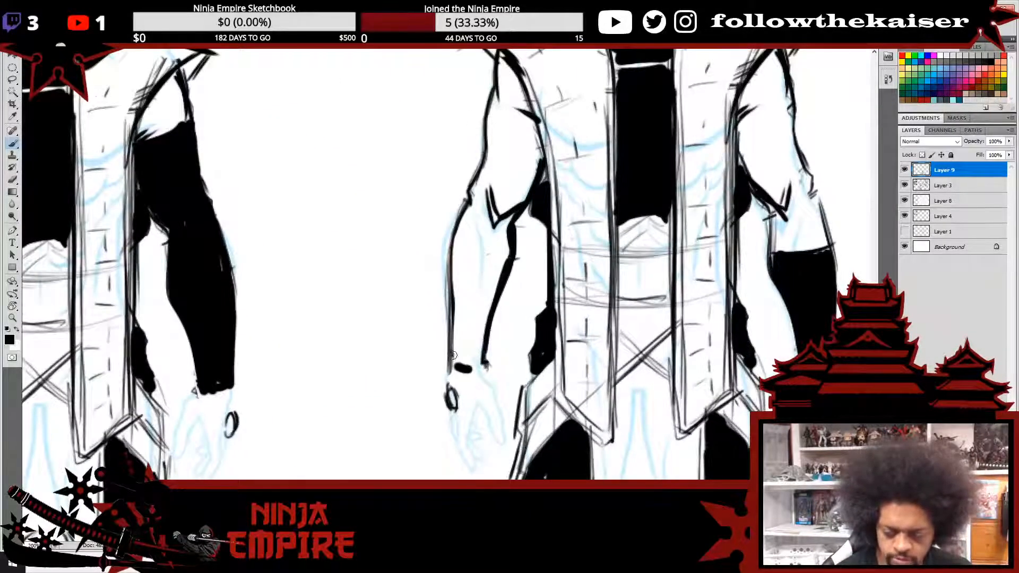
key(ctrl+z)
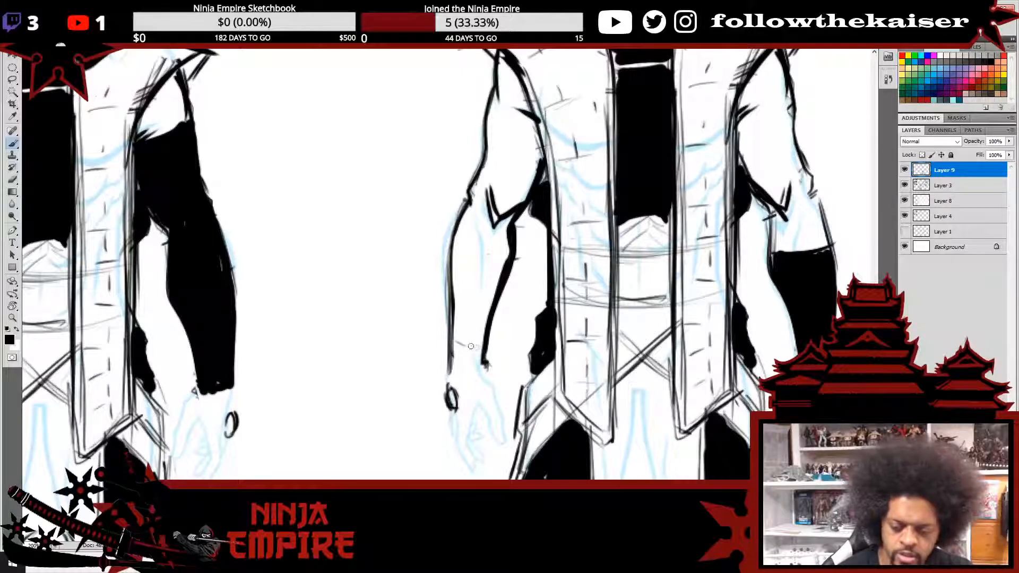
drag(448, 337, 483, 346)
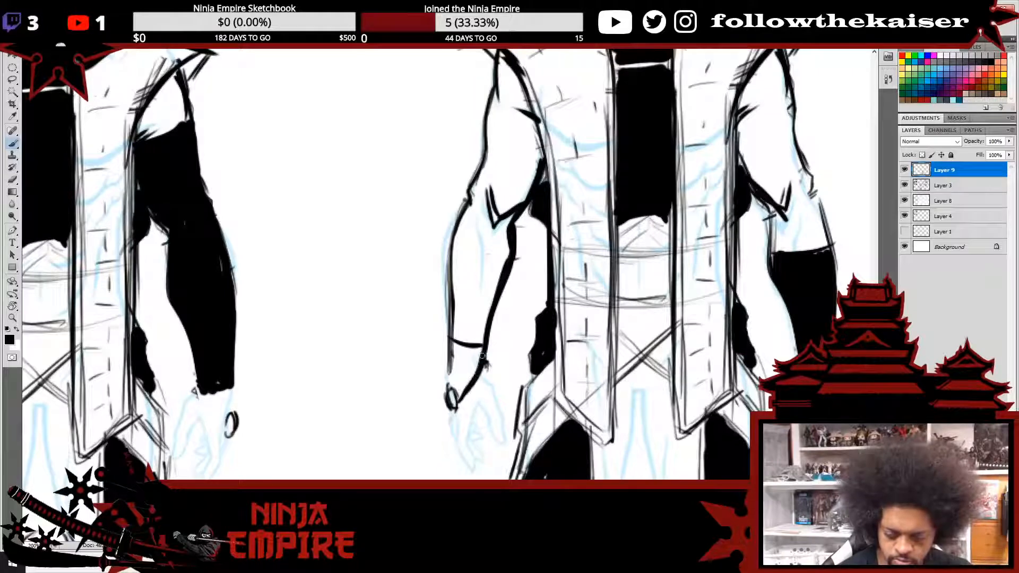
drag(486, 363, 454, 401)
mouse_move(449, 340)
mouse_down()
mouse_move(452, 385)
mouse_move(457, 350)
mouse_move(478, 352)
mouse_move(451, 340)
mouse_move(484, 344)
mouse_move(448, 336)
mouse_move(449, 390)
mouse_up()
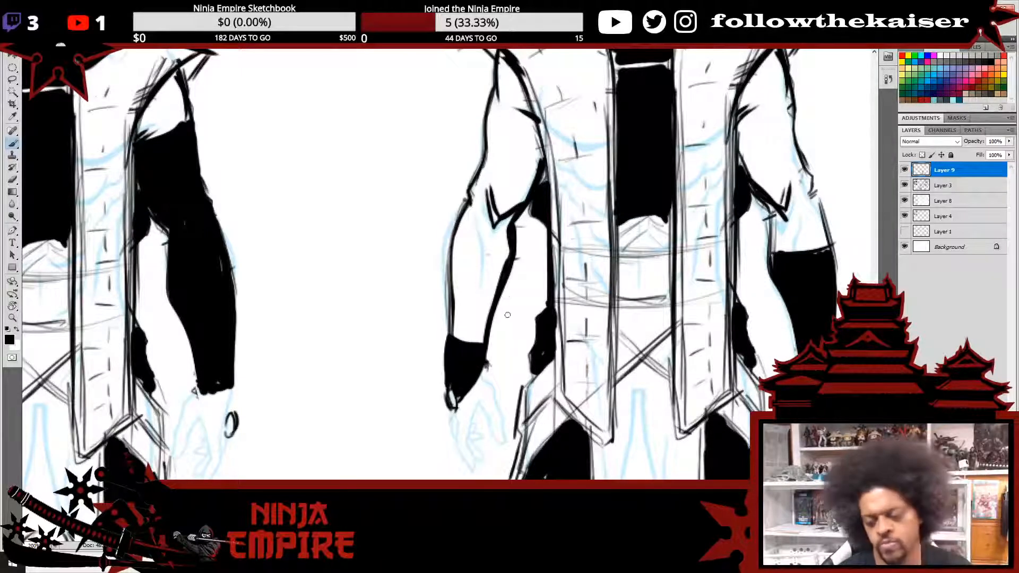
- Paint two diagonal black wrap bands across the third figure's right forearm above the wrist cuff
drag(452, 311, 481, 340)
drag(446, 268, 488, 332)
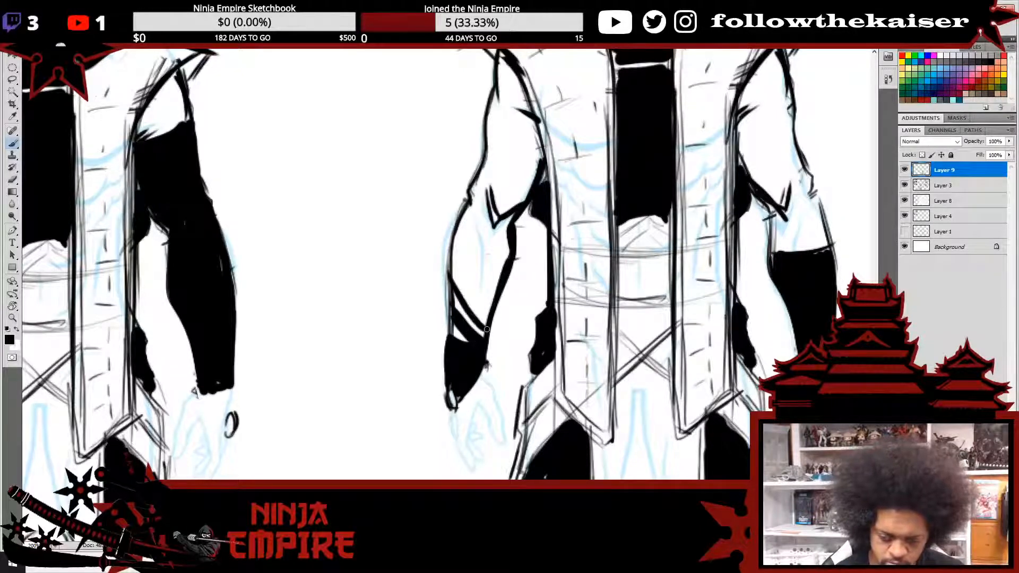
drag(459, 291, 485, 325)
drag(445, 260, 489, 323)
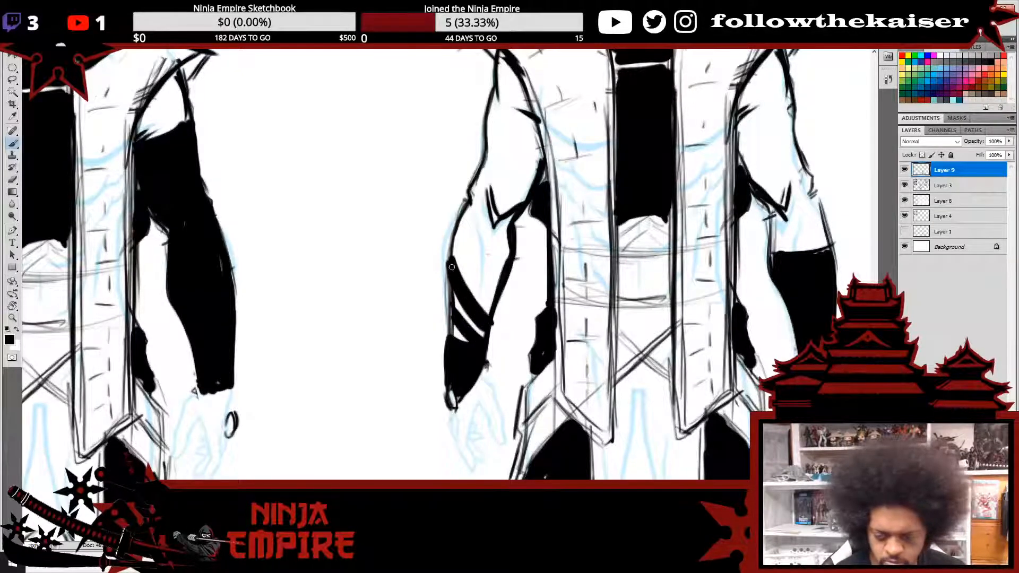
drag(451, 283, 452, 335)
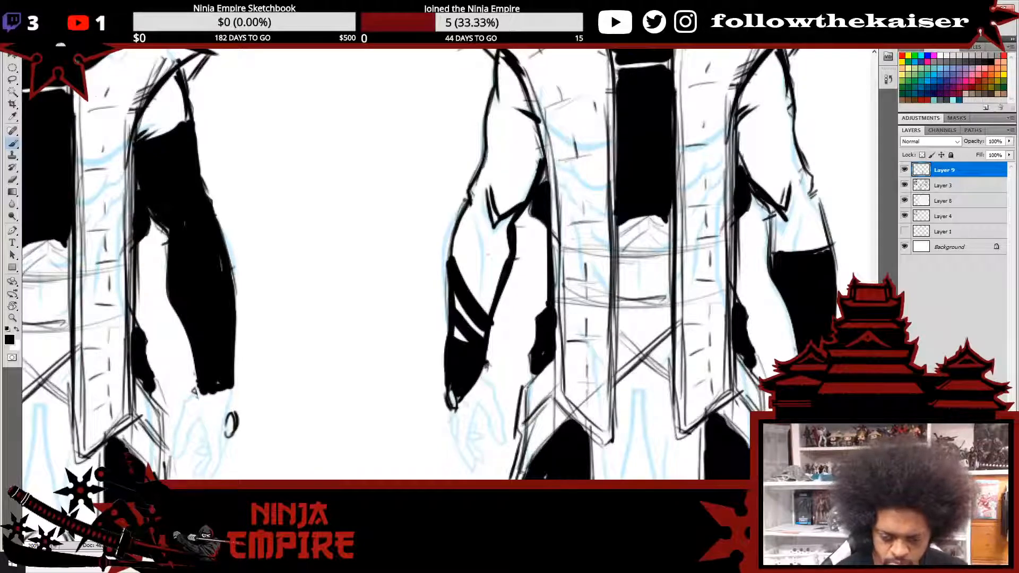
- Touch up the upper diagonal wrap band on the third figure's right forearm and undo the extra strokes crossing the forearm
scroll(513, 320, down, 2)
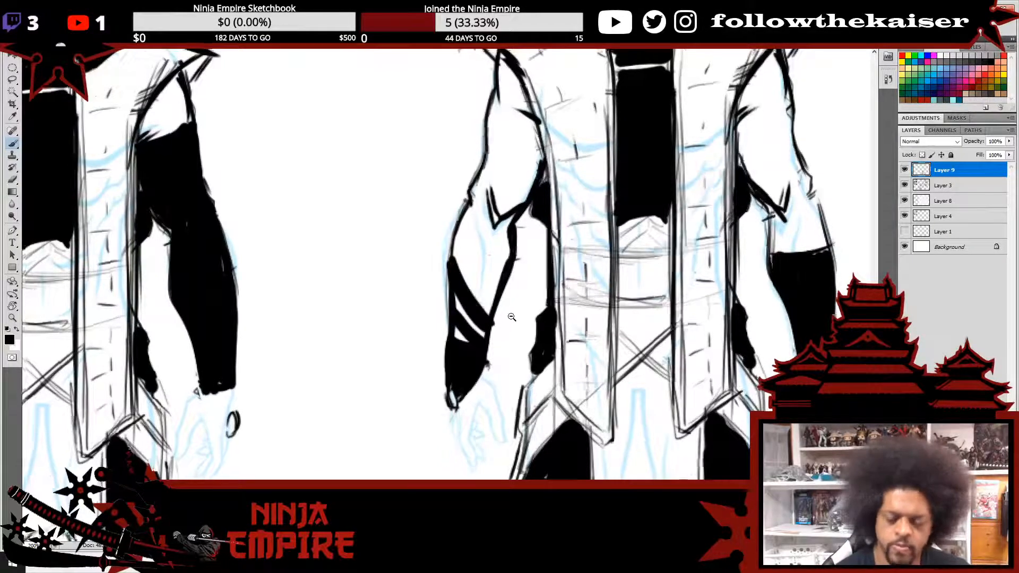
scroll(508, 311, up, 2)
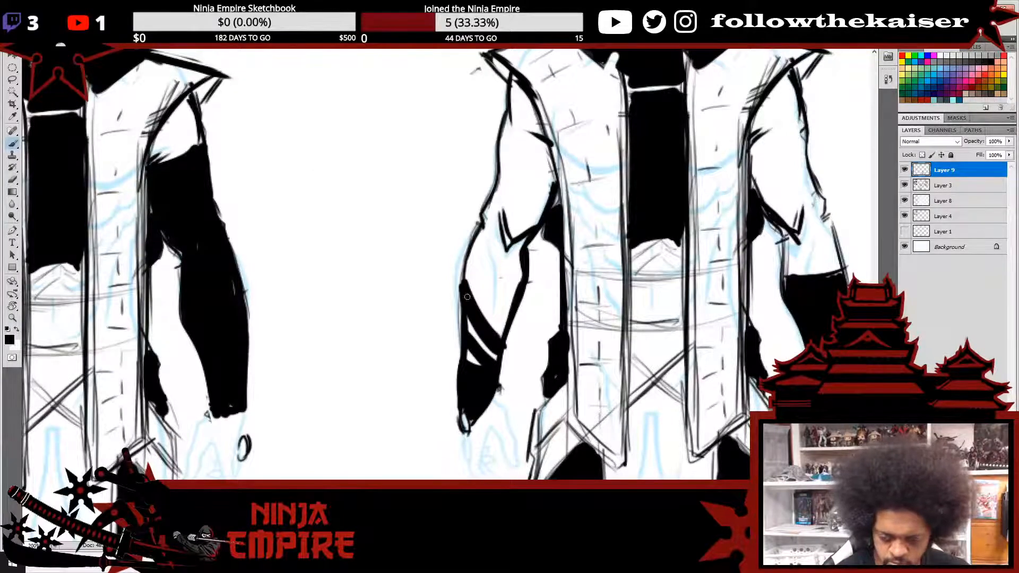
drag(466, 286, 504, 341)
scroll(517, 331, down, 2)
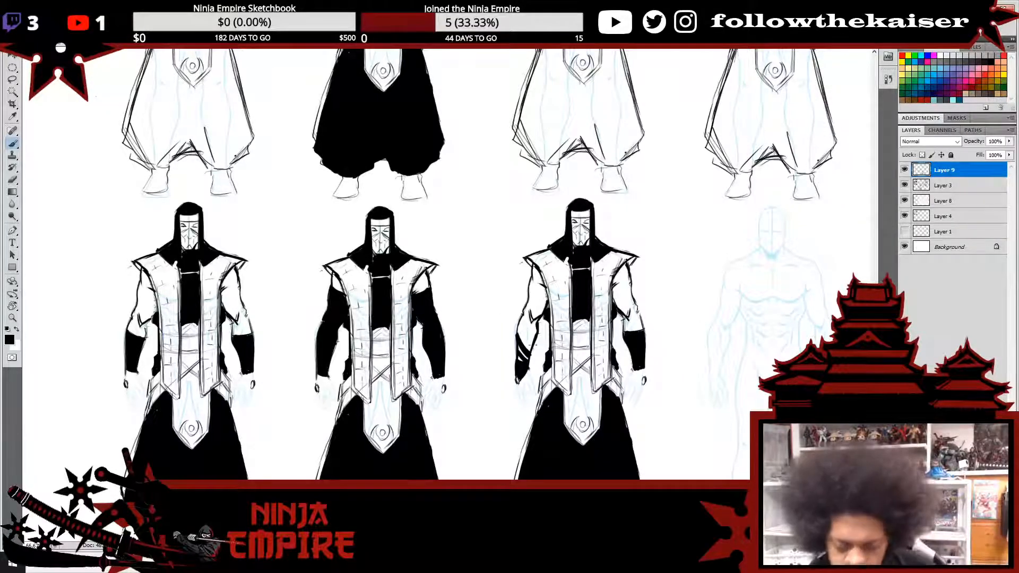
drag(535, 331, 520, 351)
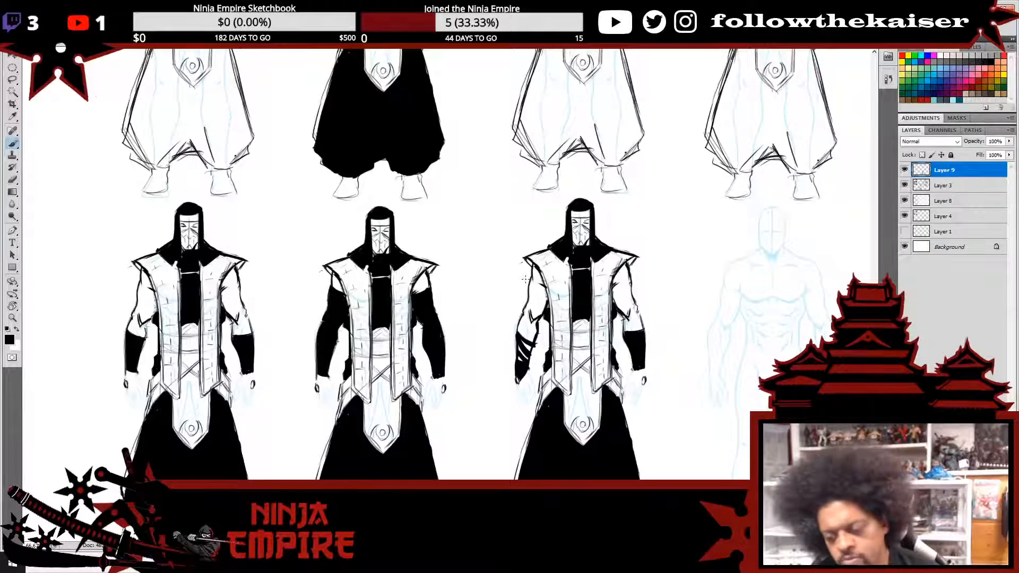
key(ctrl+z)
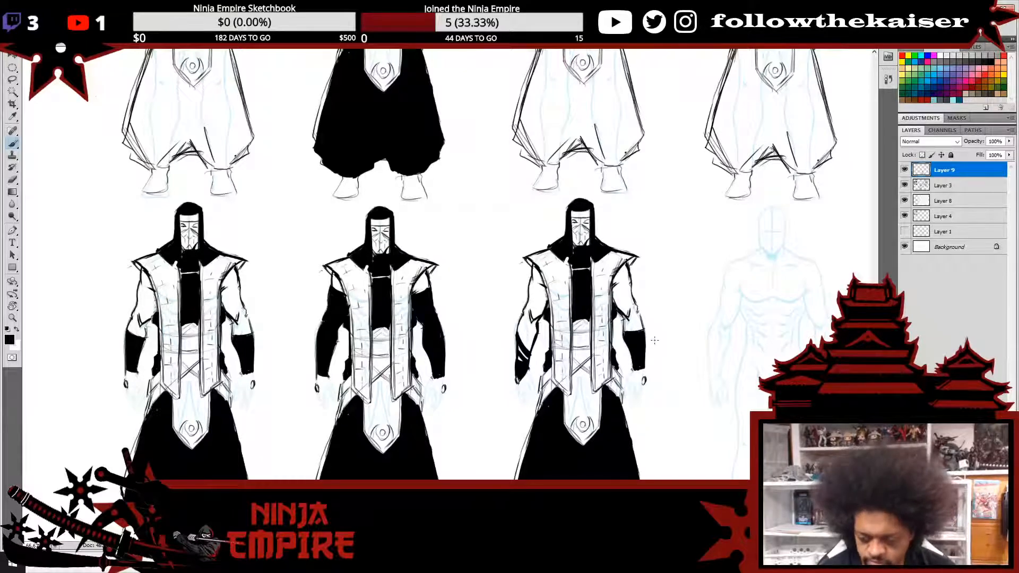
- Refine the lower and inner edges of the black cuff on the third figure's right wrist
scroll(508, 281, down, 4)
scroll(508, 281, up, 3)
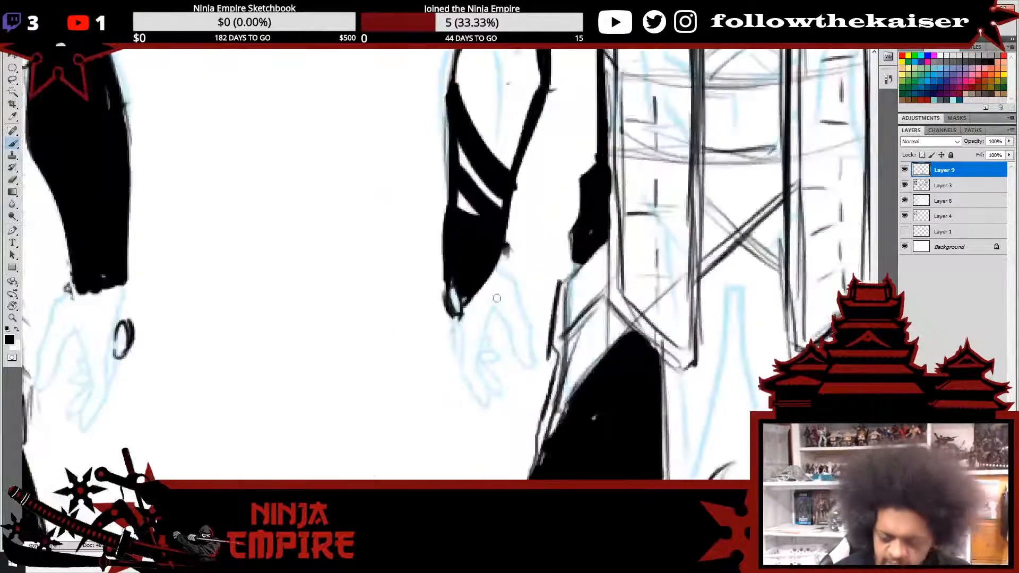
mouse_move(456, 326)
mouse_down()
mouse_move(482, 282)
mouse_move(470, 305)
mouse_move(462, 290)
mouse_move(522, 220)
mouse_up()
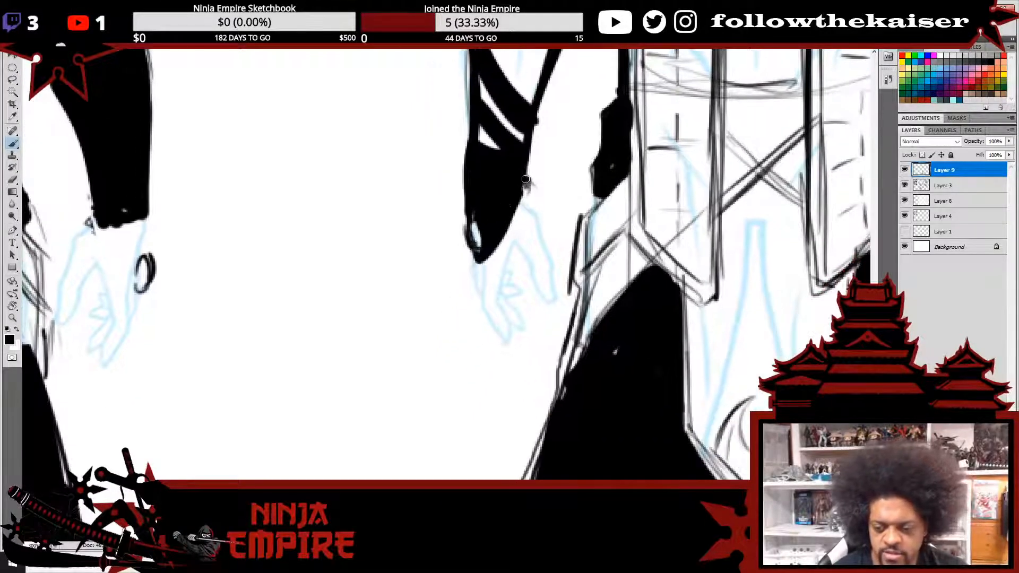
drag(527, 175, 519, 210)
- Extend the third figure's left gauntlet into a solid black point over the back of the hand
mouse_move(623, 234)
mouse_down()
mouse_move(175, 225)
mouse_move(111, 175)
mouse_up()
mouse_move(497, 276)
mouse_down()
mouse_move(525, 338)
mouse_move(546, 300)
mouse_move(540, 265)
mouse_up()
mouse_move(522, 334)
mouse_down()
mouse_move(532, 343)
mouse_move(532, 271)
mouse_move(518, 302)
mouse_move(504, 289)
mouse_move(501, 308)
mouse_up()
drag(517, 166, 629, 245)
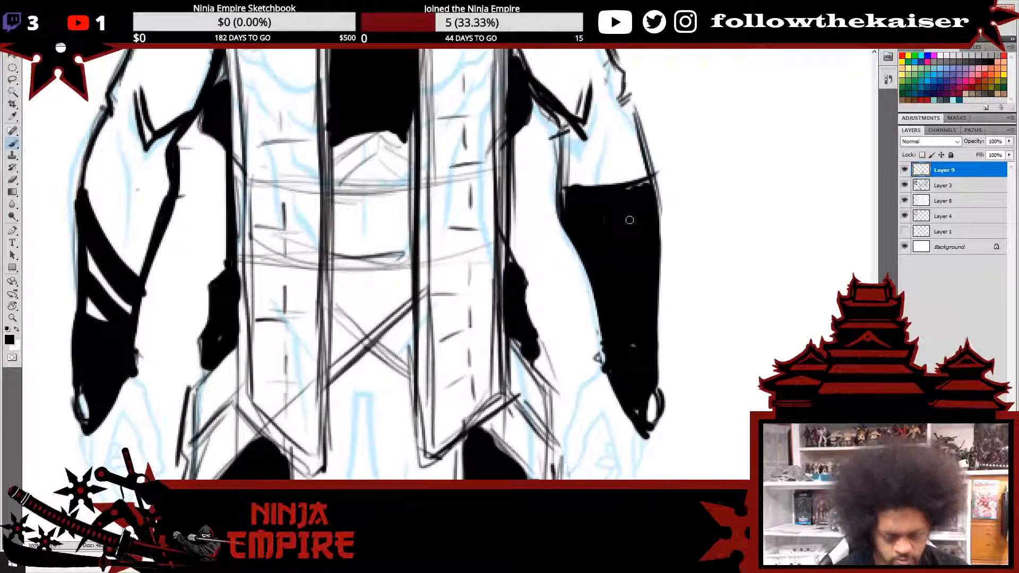
- Erase the top of the third figure's left gauntlet at a slant and cut two diagonal gaps to form wrap bands
key(e)
mouse_move(654, 171)
mouse_down()
mouse_move(614, 205)
mouse_move(617, 189)
mouse_move(568, 212)
mouse_move(562, 202)
mouse_move(559, 241)
mouse_move(614, 219)
mouse_move(576, 245)
mouse_up()
mouse_move(590, 282)
mouse_down()
mouse_move(660, 242)
mouse_move(594, 287)
mouse_up()
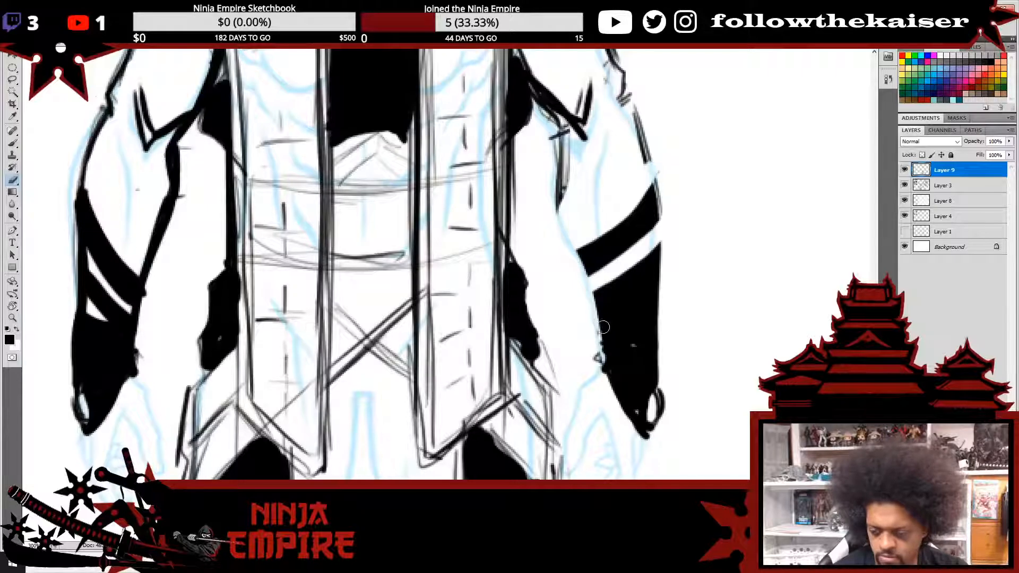
mouse_move(597, 325)
mouse_down()
mouse_move(661, 285)
mouse_move(597, 325)
mouse_up()
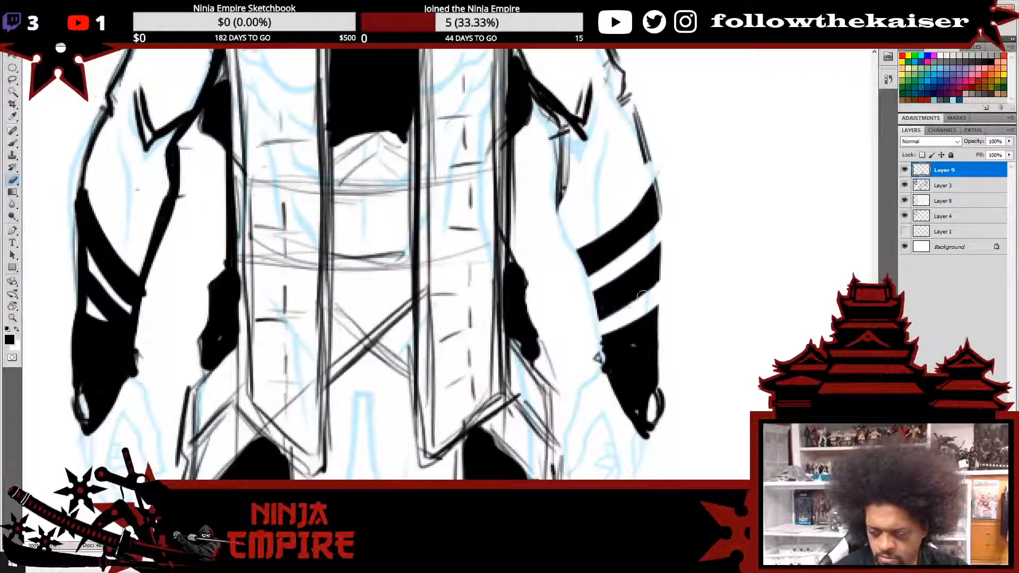
- Draw the inner contour along the left forearm's wrap bands and sharpen their outer edges with the Brush
key(b)
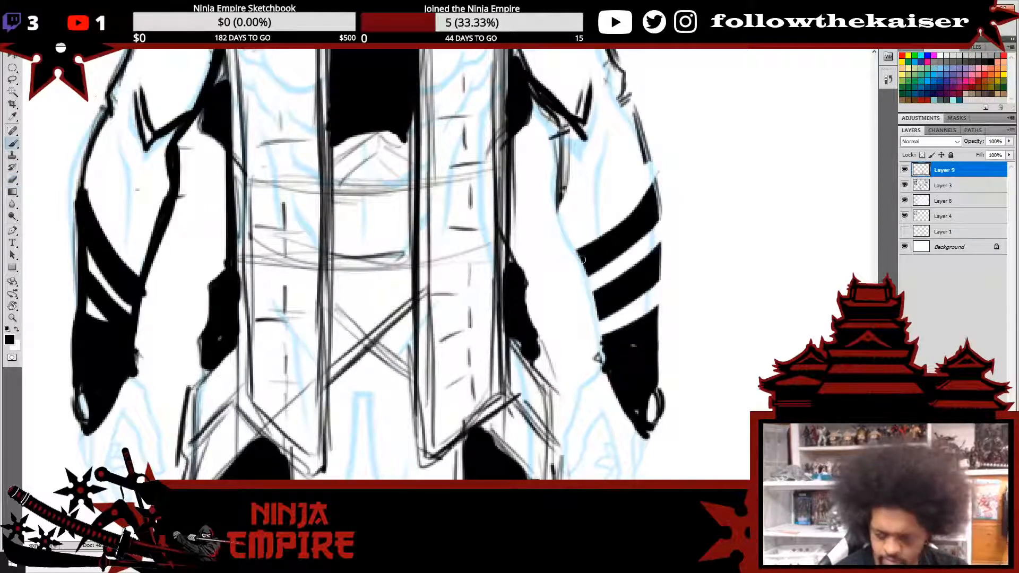
drag(581, 251, 611, 365)
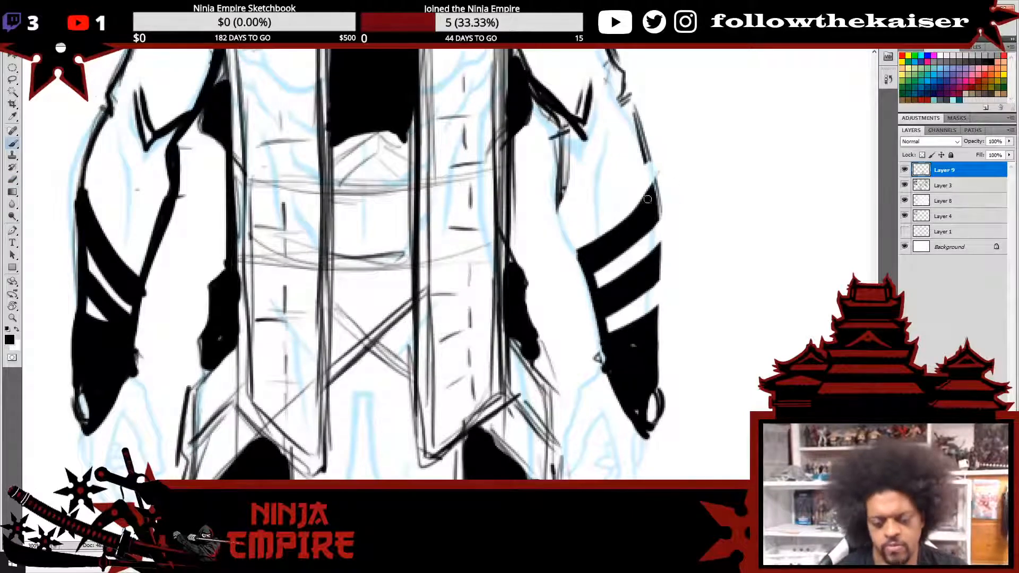
drag(653, 193, 656, 187)
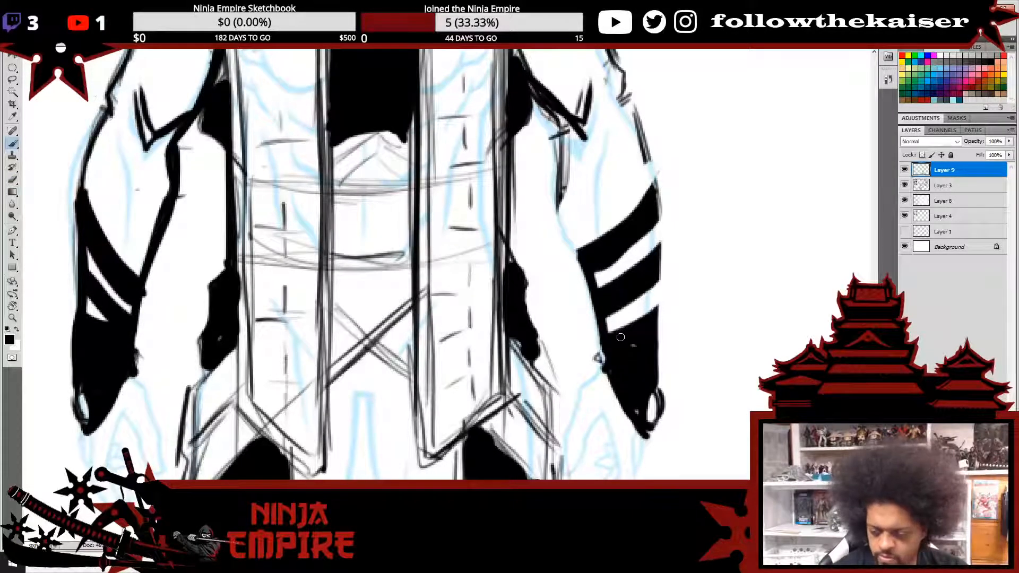
mouse_move(623, 338)
mouse_down()
mouse_move(655, 309)
mouse_move(656, 270)
mouse_move(660, 307)
mouse_up()
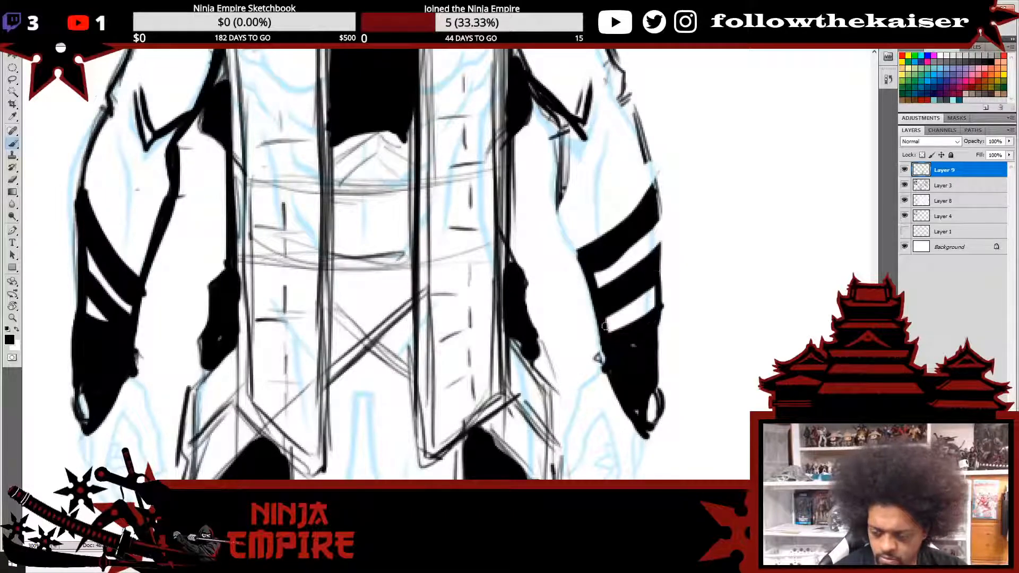
- Reshape the band above the left wrist cuff into a narrower diagonal strip and reinforce its outer edge
mouse_move(608, 330)
mouse_down()
mouse_move(659, 274)
mouse_move(614, 315)
mouse_move(646, 275)
mouse_up()
mouse_move(601, 307)
mouse_down()
mouse_move(650, 257)
mouse_move(592, 309)
mouse_move(620, 274)
mouse_move(595, 299)
mouse_up()
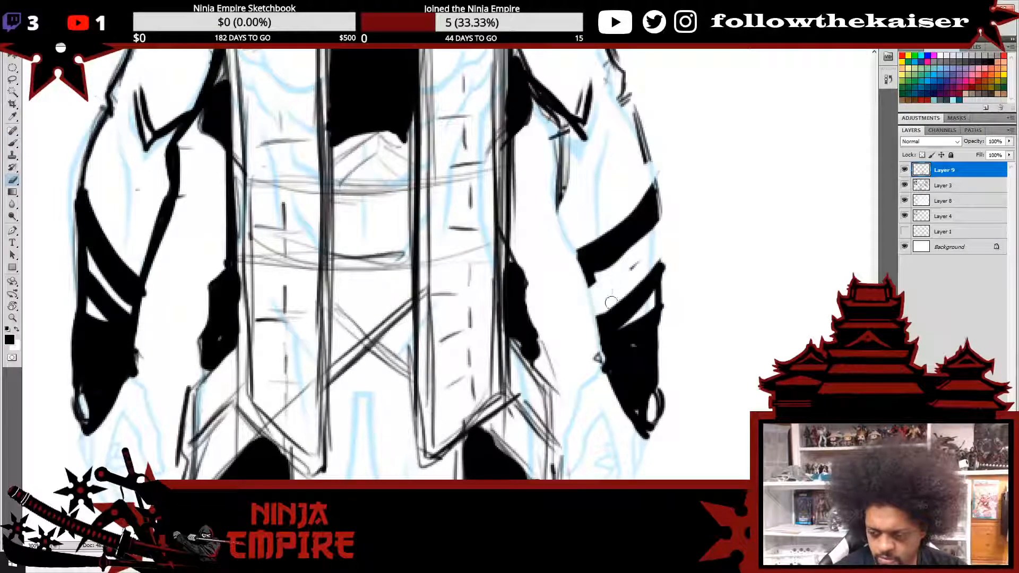
key(b)
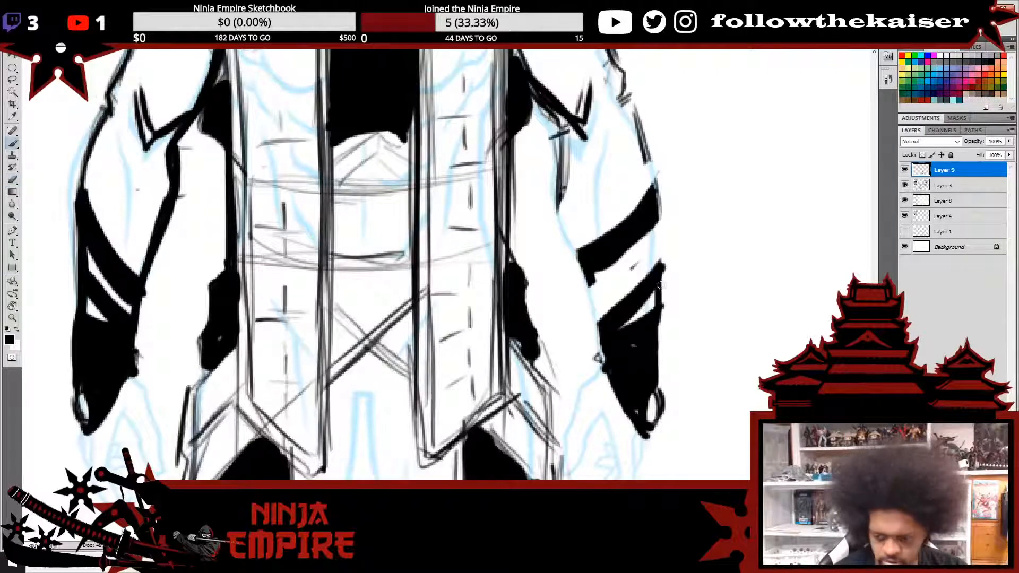
drag(662, 269, 660, 335)
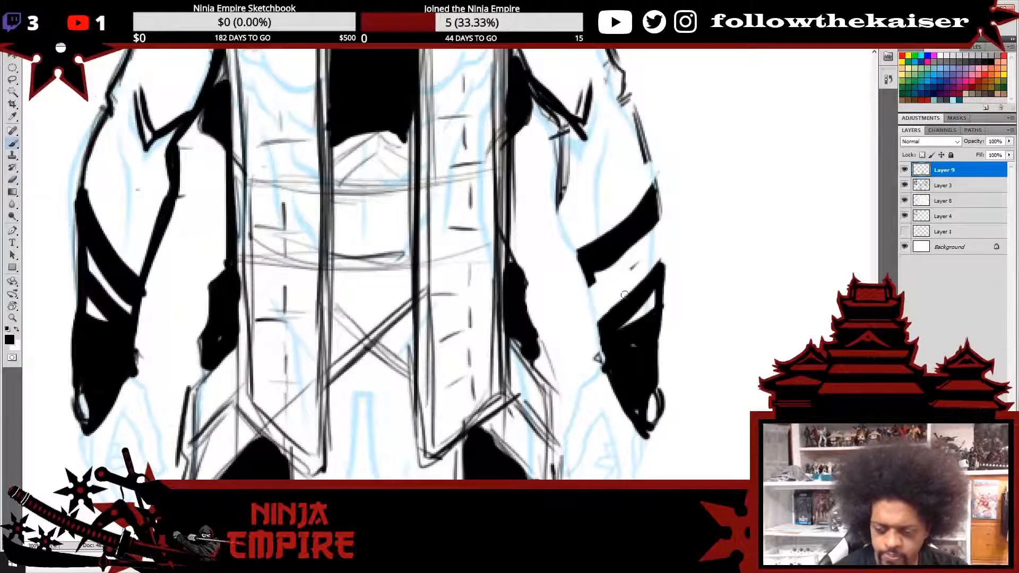
- Paint a new diagonal band just above the left forearm's lower wrap, erase the old upper band, and join the wraps' edges
drag(598, 295, 650, 248)
drag(598, 294, 663, 231)
drag(595, 299, 660, 225)
drag(640, 244, 587, 301)
mouse_move(663, 223)
mouse_down()
mouse_move(597, 284)
mouse_move(590, 308)
mouse_up()
key(e)
mouse_move(596, 267)
mouse_down()
mouse_move(618, 217)
mouse_move(608, 243)
mouse_move(625, 227)
mouse_move(621, 241)
mouse_move(592, 271)
mouse_move(665, 199)
mouse_move(593, 264)
mouse_move(655, 212)
mouse_up()
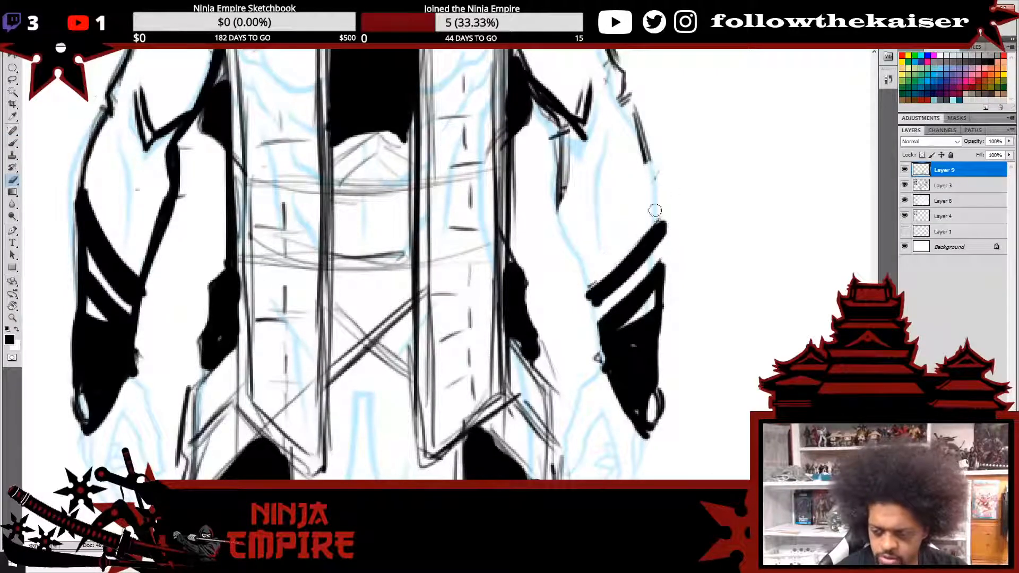
key(b)
mouse_move(591, 297)
mouse_down()
mouse_move(597, 343)
mouse_move(598, 292)
mouse_move(597, 316)
mouse_move(664, 225)
mouse_move(638, 262)
mouse_move(662, 226)
mouse_move(659, 273)
mouse_up()
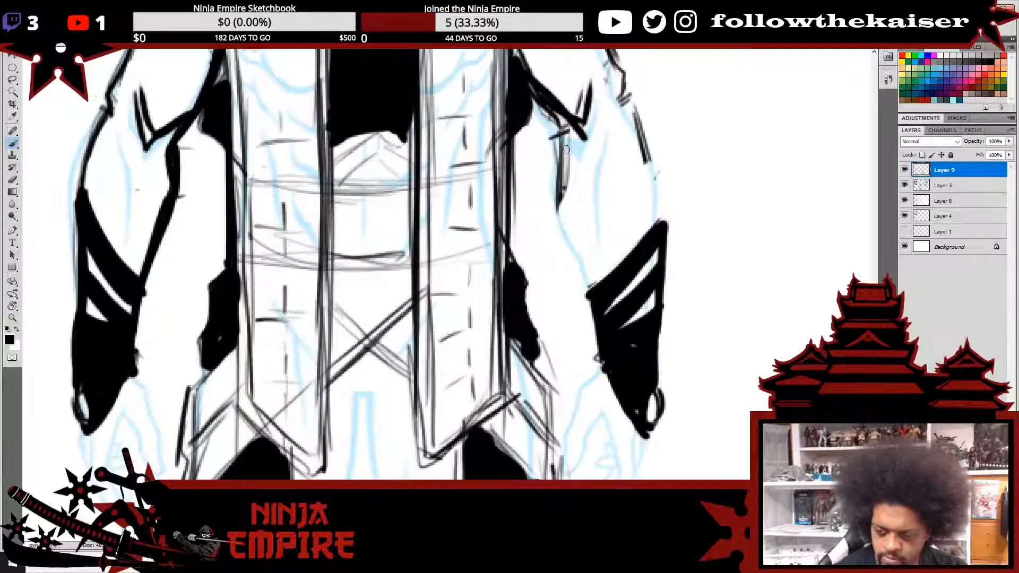
- Redraw the inner and outer contours of the third figure's left forearm from the elbow down to the wraps
drag(564, 145, 565, 237)
mouse_move(558, 178)
mouse_down()
mouse_move(569, 241)
mouse_move(564, 227)
mouse_move(589, 289)
mouse_up()
drag(635, 118, 665, 222)
ctrl+alt+click(700, 291)
ctrl+alt+click(732, 276)
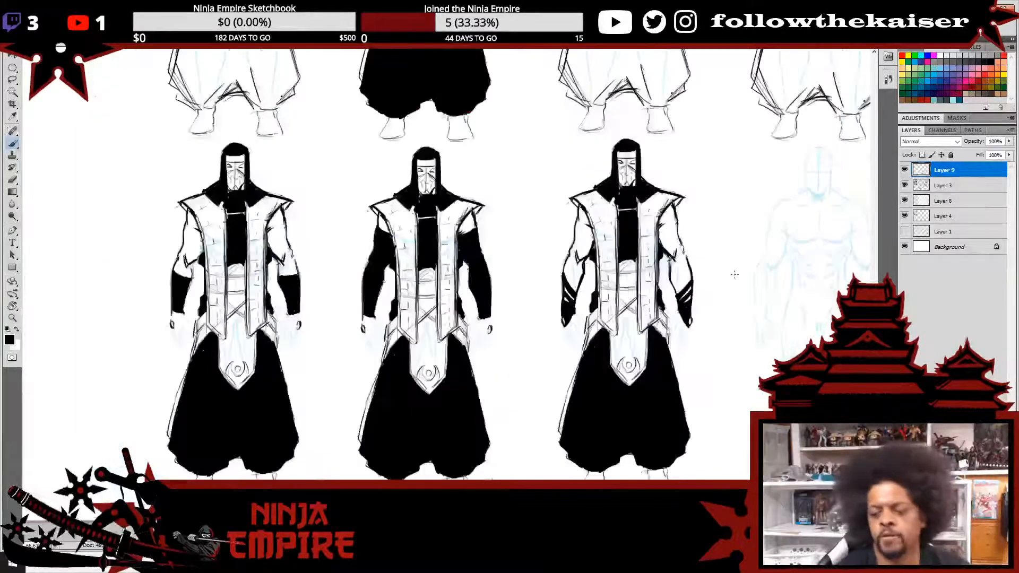
drag(754, 297, 655, 297)
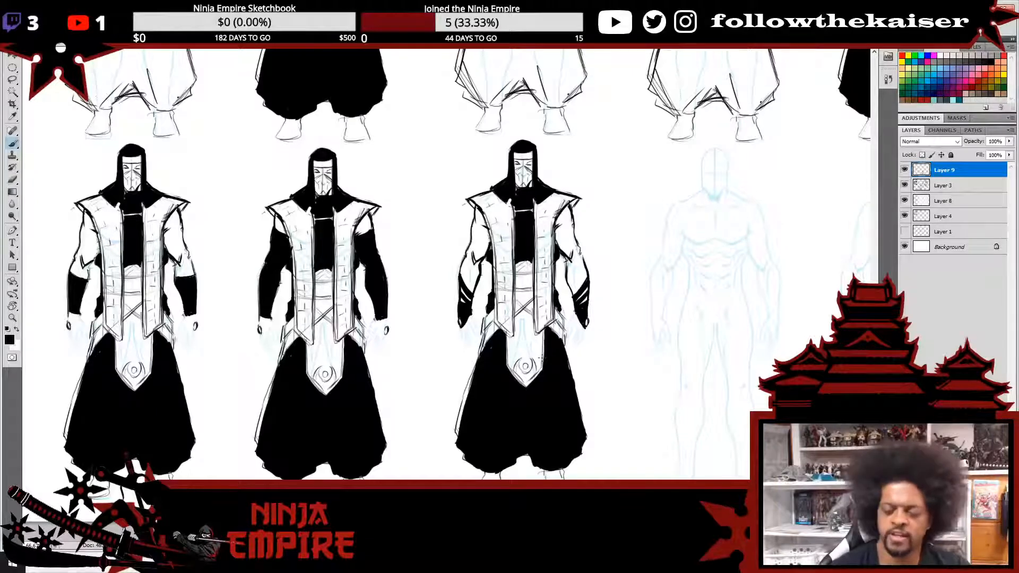
- Paint diagonal black stripes across the third figure's right hip sash and erase the overlap to leave a clean white strip
scroll(513, 319, up, 3)
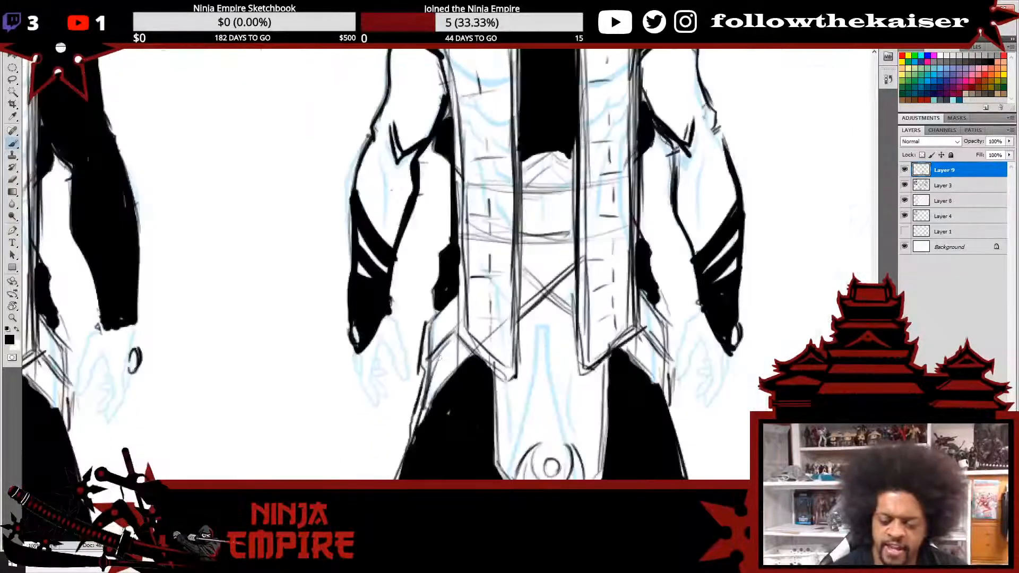
mouse_move(440, 356)
mouse_down()
mouse_move(431, 300)
mouse_move(547, 292)
mouse_move(541, 298)
mouse_up()
mouse_move(571, 268)
mouse_down()
mouse_move(538, 303)
mouse_move(550, 284)
mouse_move(549, 331)
mouse_up()
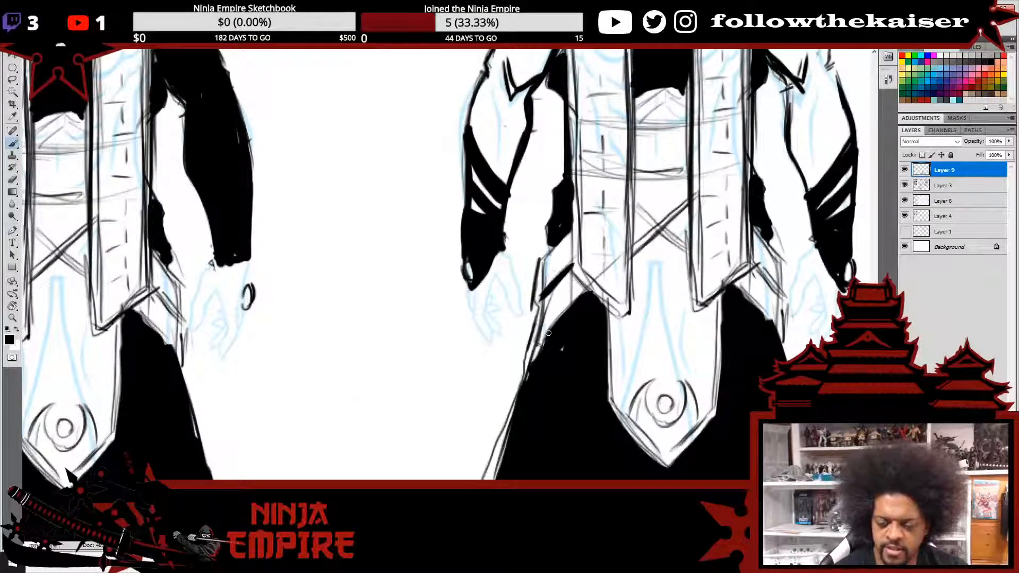
drag(582, 298, 548, 334)
mouse_move(570, 295)
mouse_down()
mouse_move(549, 322)
mouse_move(572, 297)
mouse_up()
key(e)
drag(550, 345, 533, 361)
mouse_move(595, 298)
mouse_down()
mouse_move(552, 340)
mouse_move(541, 336)
mouse_up()
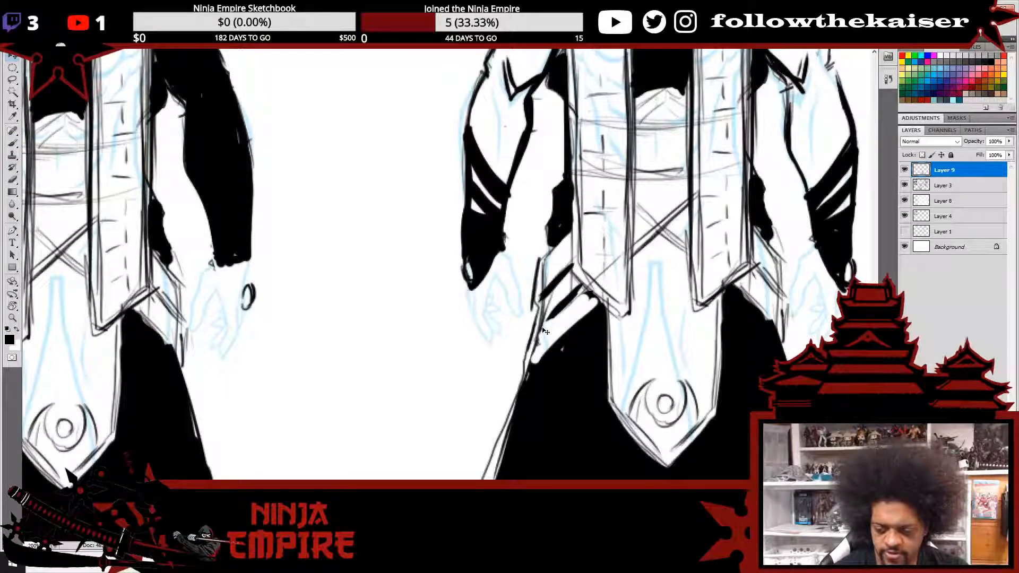
- Extend the right hip sash's lower stripe to its outer edge, darken that edge, and tidy the border against the trousers
key(b)
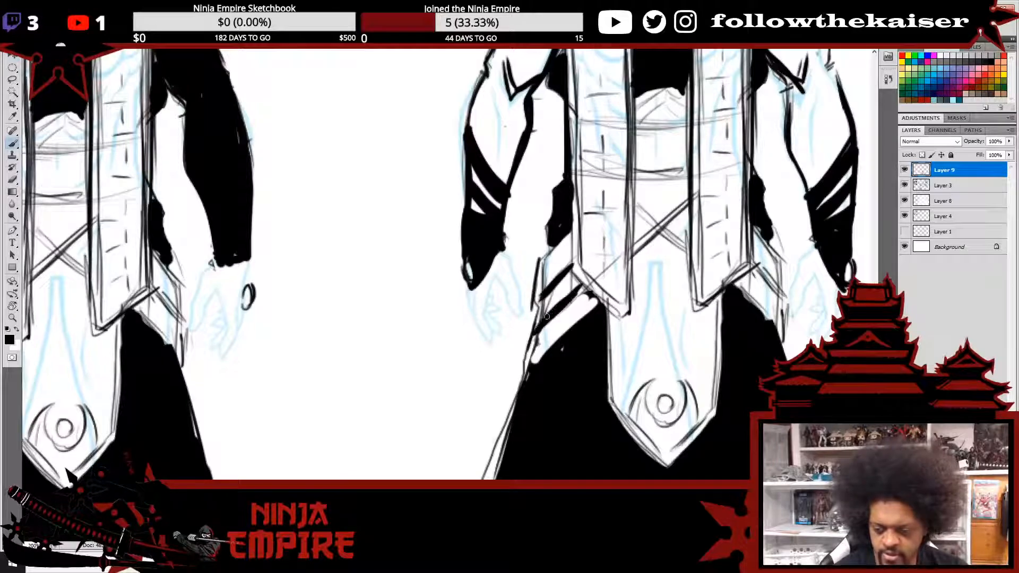
mouse_move(585, 286)
mouse_down()
mouse_move(533, 335)
mouse_move(520, 379)
mouse_up()
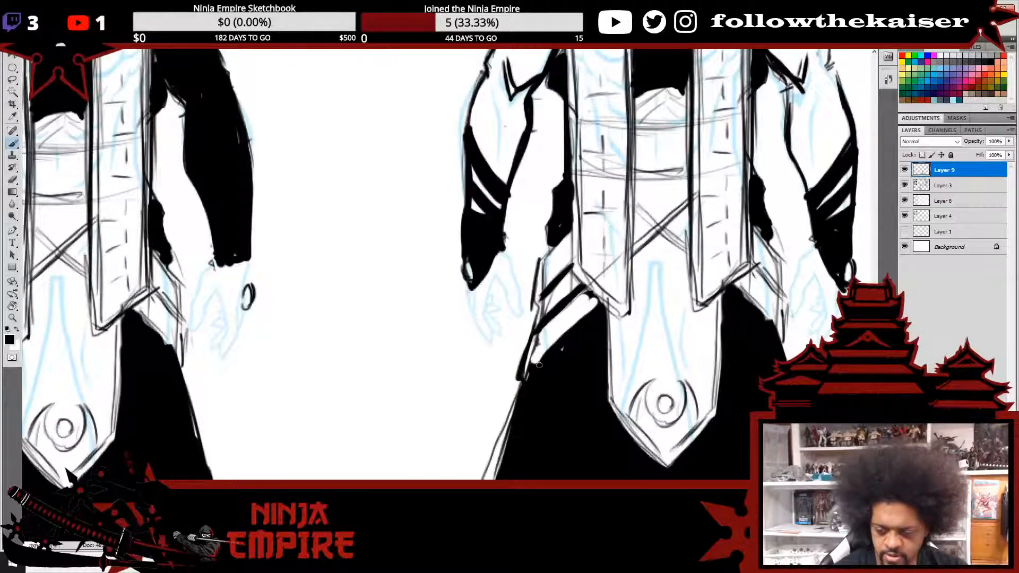
mouse_move(557, 340)
mouse_down()
mouse_move(535, 369)
mouse_move(594, 310)
mouse_up()
mouse_move(535, 366)
mouse_down()
mouse_move(593, 307)
mouse_move(589, 298)
mouse_up()
key(e)
key(v)
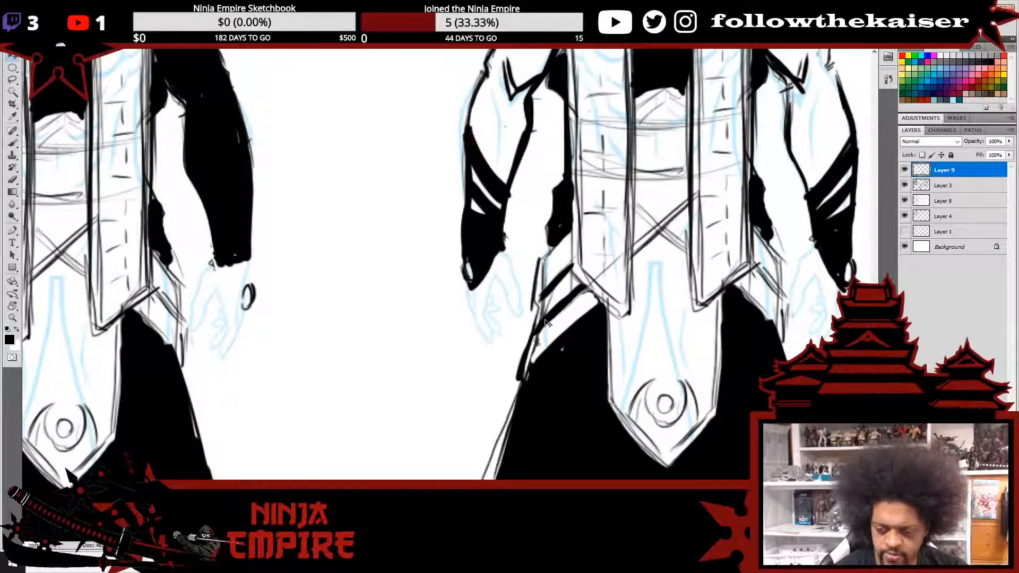
mouse_move(536, 269)
mouse_down()
mouse_move(531, 336)
mouse_move(537, 276)
mouse_up()
key(ctrl+z)
key(b)
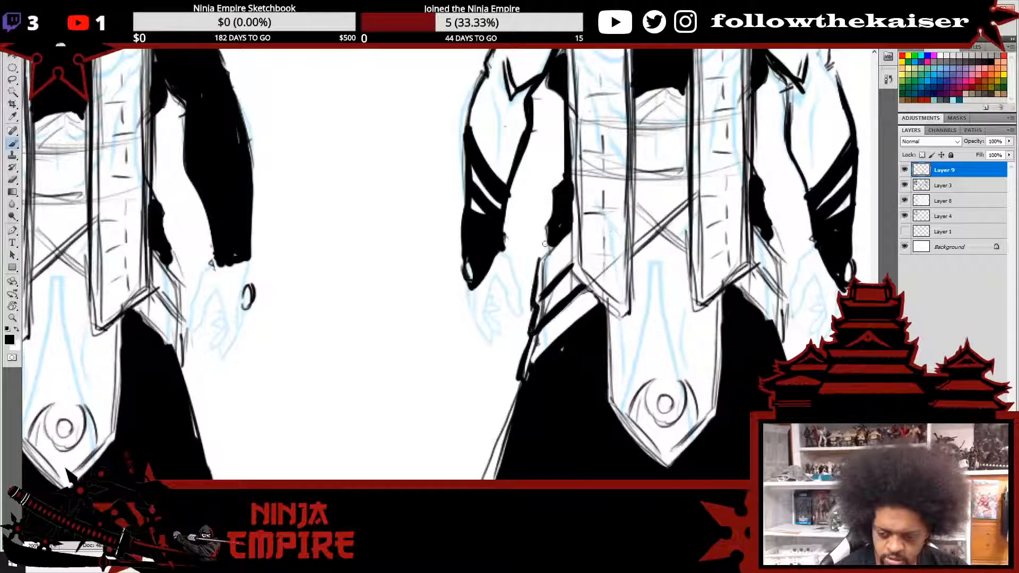
alt+click(590, 362)
alt+click(635, 360)
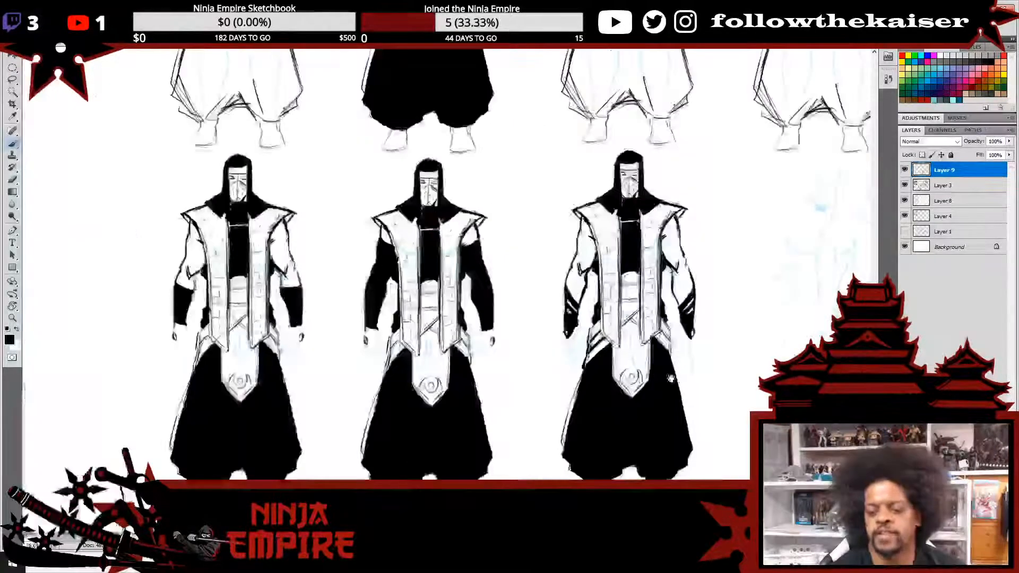
- Paint matching diagonal black stripes and a heavy outer edge on the third figure's left hip sash, erasing the excess
drag(670, 324, 566, 304)
click(583, 304)
click(584, 304)
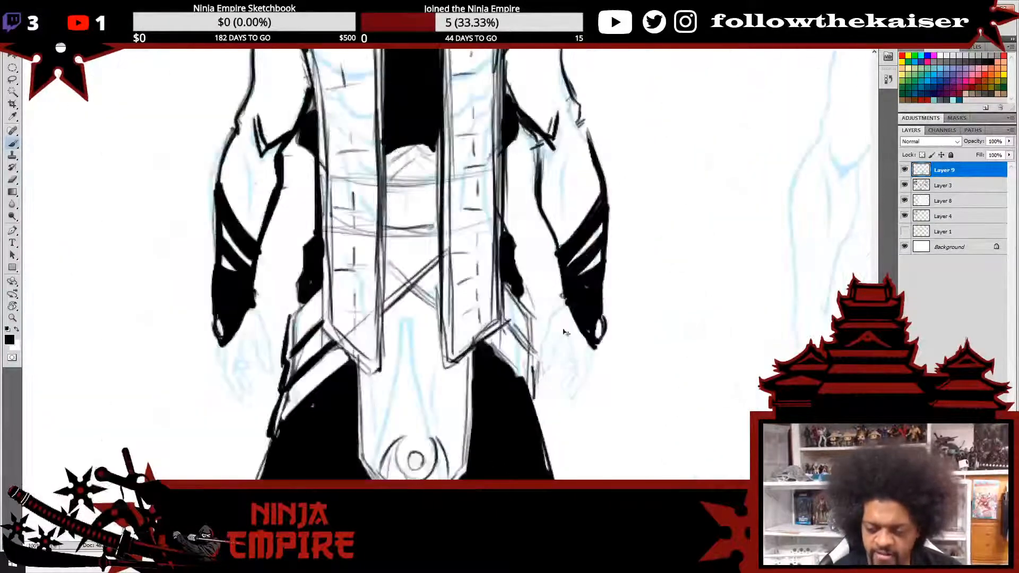
mouse_move(517, 339)
mouse_down()
mouse_move(490, 337)
mouse_move(520, 371)
mouse_move(500, 347)
mouse_move(520, 371)
mouse_move(487, 348)
mouse_move(514, 384)
mouse_move(490, 364)
mouse_move(514, 384)
mouse_move(490, 347)
mouse_move(507, 380)
mouse_move(477, 352)
mouse_move(524, 365)
mouse_up()
key(e)
key(b)
drag(521, 303, 536, 417)
key(e)
mouse_move(517, 380)
mouse_down()
mouse_move(528, 406)
mouse_move(515, 398)
mouse_move(534, 423)
mouse_move(514, 396)
mouse_move(536, 422)
mouse_move(536, 392)
mouse_move(539, 426)
mouse_up()
key(b)
key(e)
key(b)
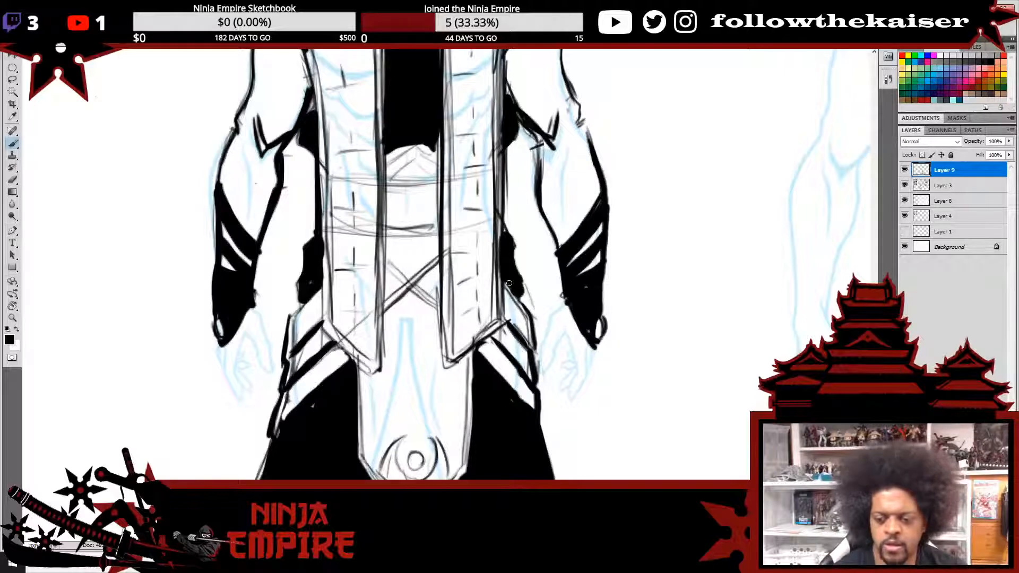
- Thicken the crossed straps and the sash line at the centre of the third figure's waist, erasing the excess strokes
scroll(547, 318, down, 3)
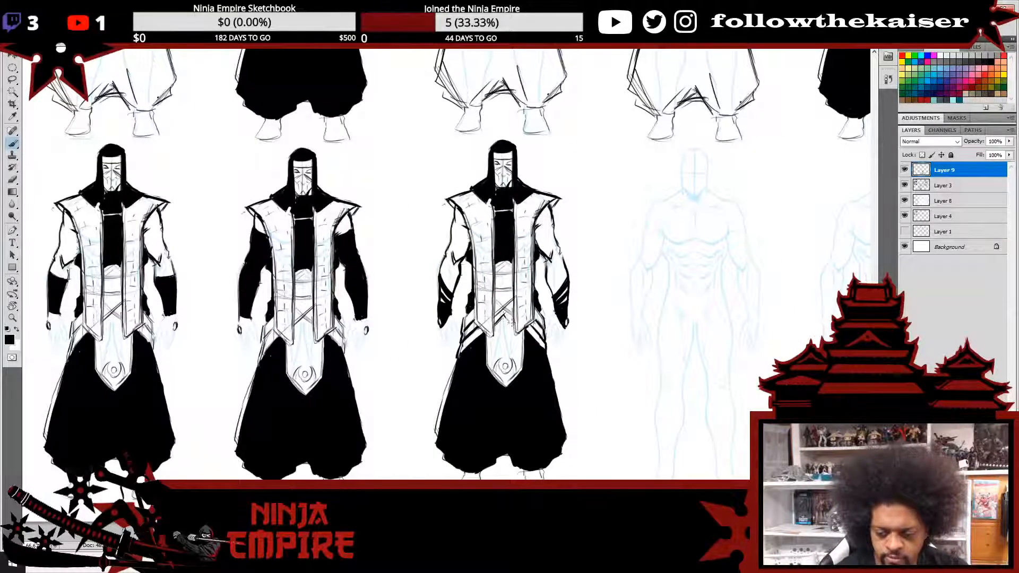
mouse_move(495, 321)
mouse_down()
mouse_move(513, 305)
mouse_move(474, 308)
mouse_up()
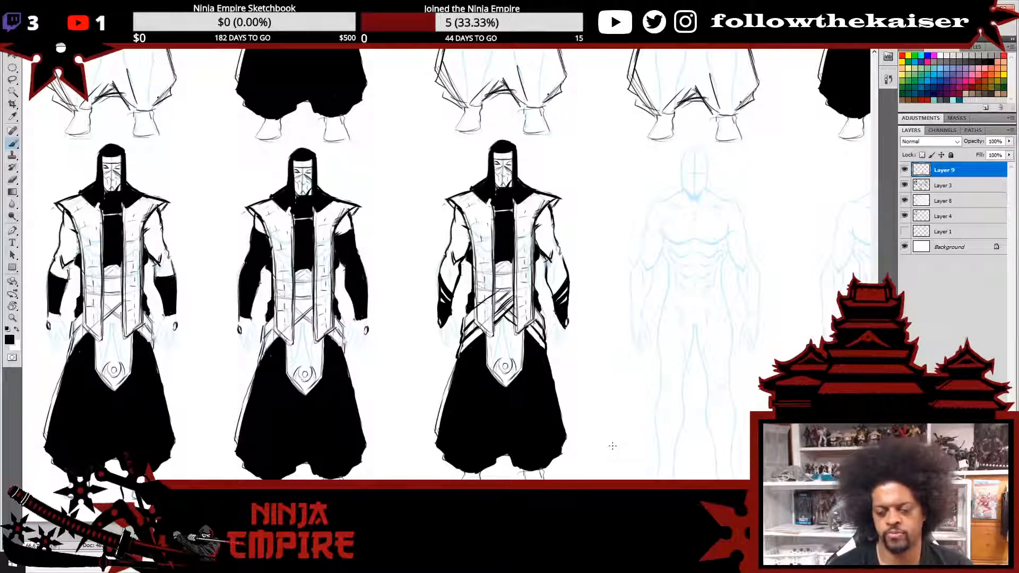
key(e)
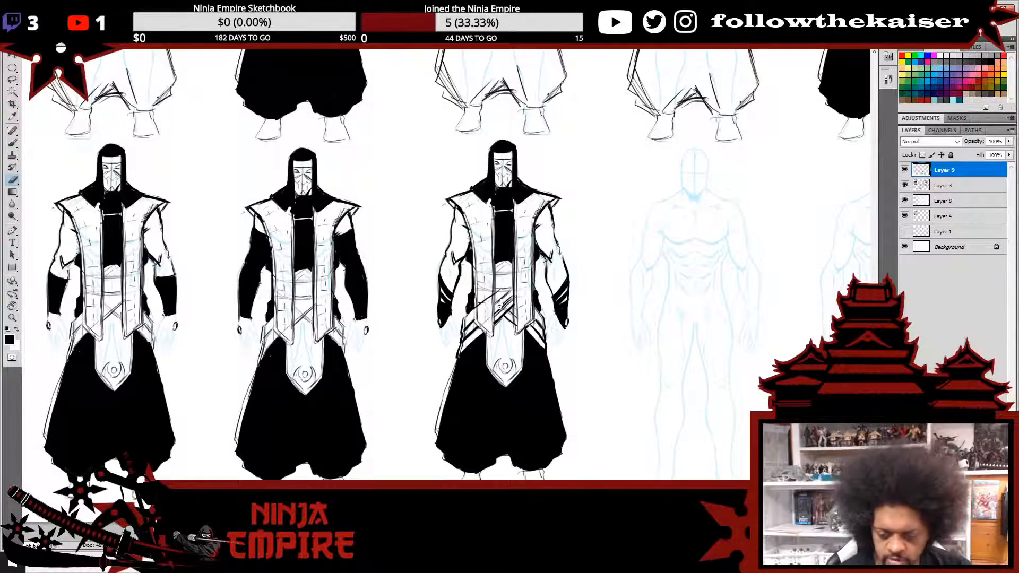
drag(500, 309, 497, 315)
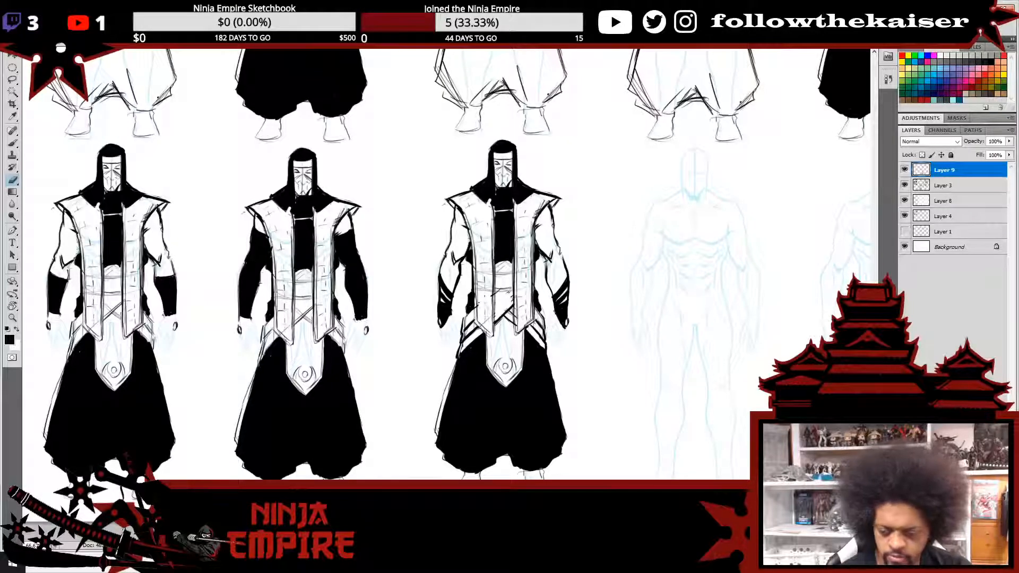
key(b)
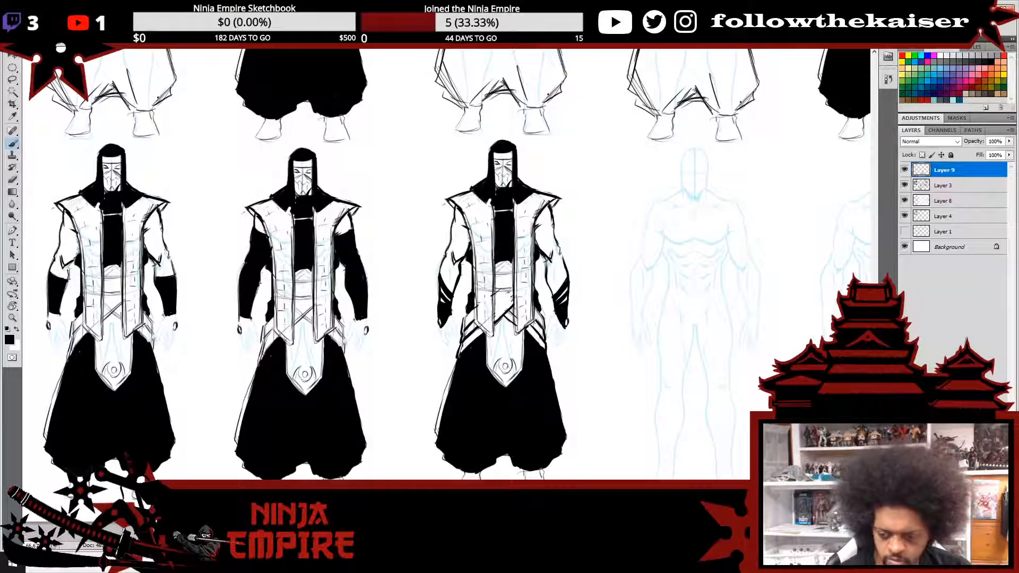
mouse_move(494, 292)
mouse_down()
mouse_move(514, 293)
mouse_move(516, 330)
mouse_up()
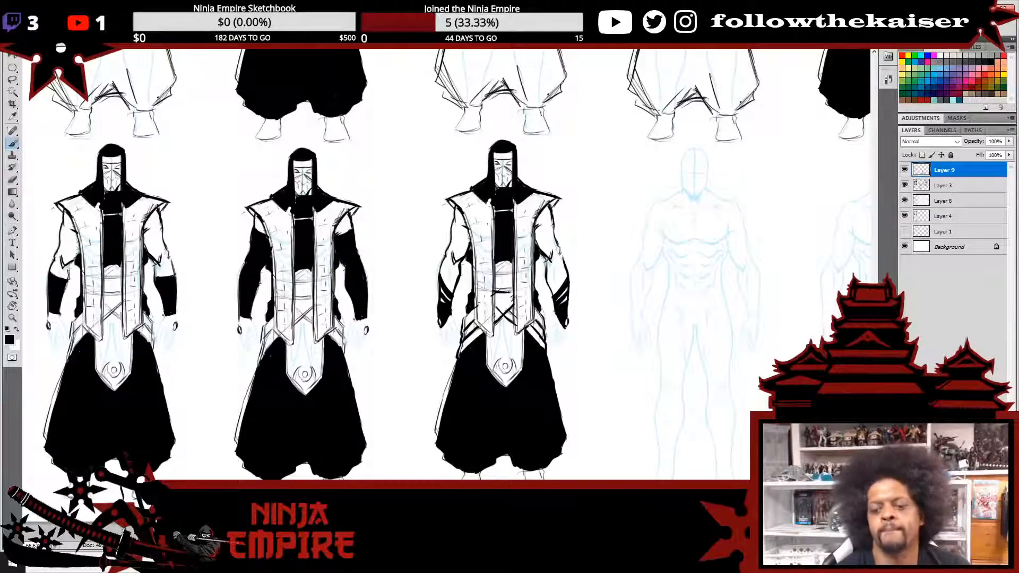
key(e)
drag(509, 313, 507, 312)
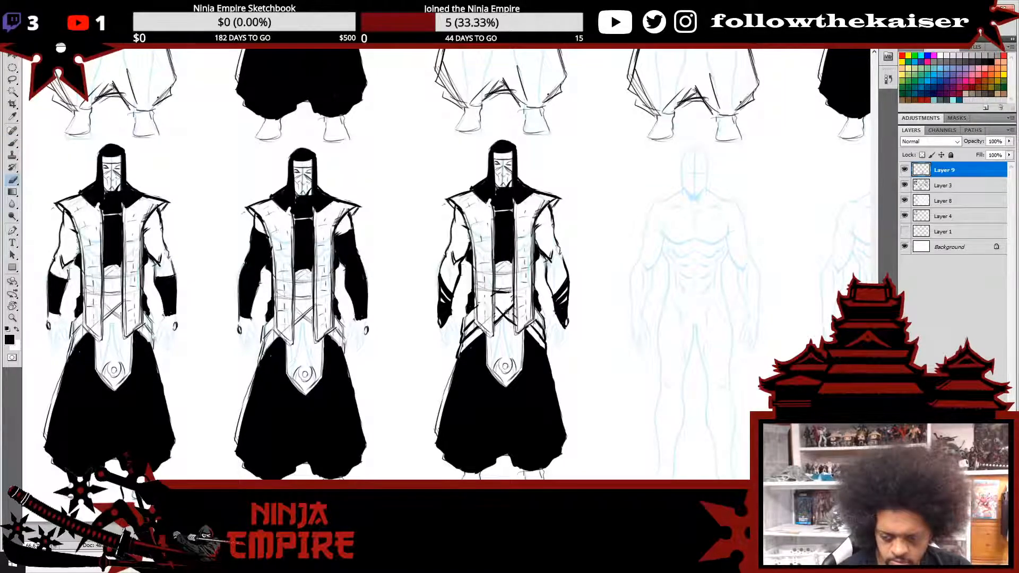
- Paste another copy of the costumed figure and place it over the fourth body template in the third row
ctrl+alt+click(572, 337)
ctrl+alt+click(571, 337)
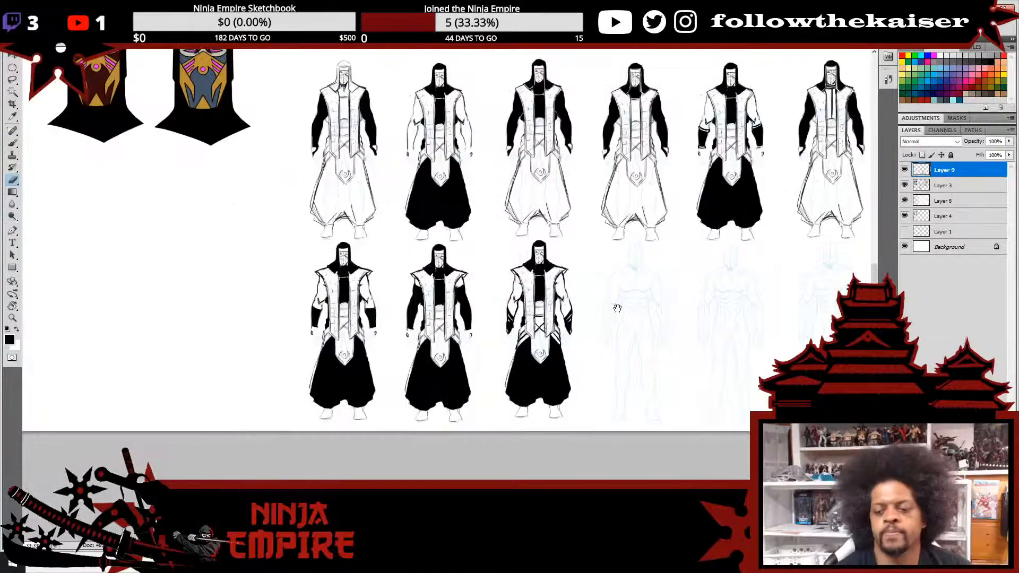
drag(614, 329, 607, 308)
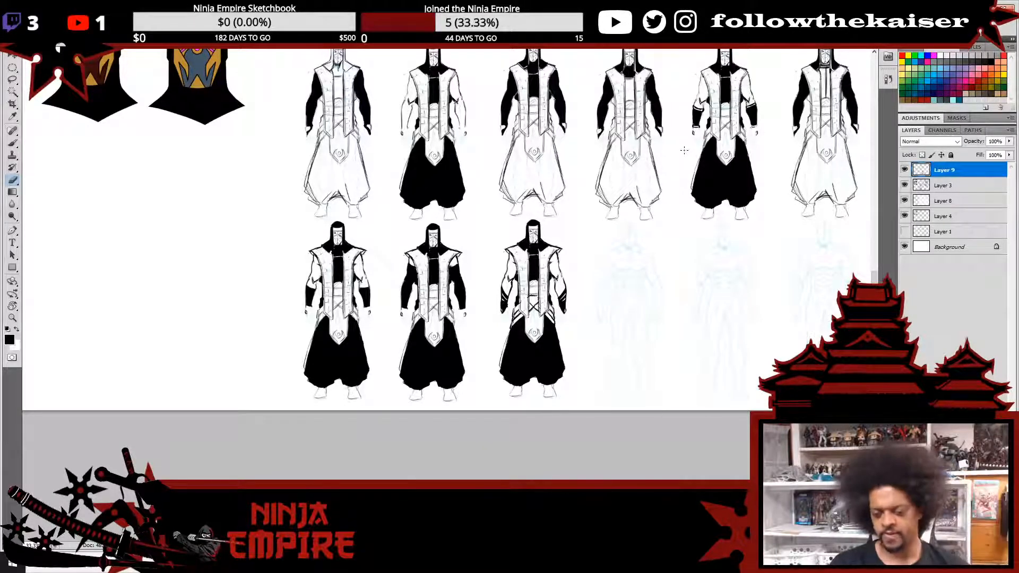
key(ctrl+v)
key(v)
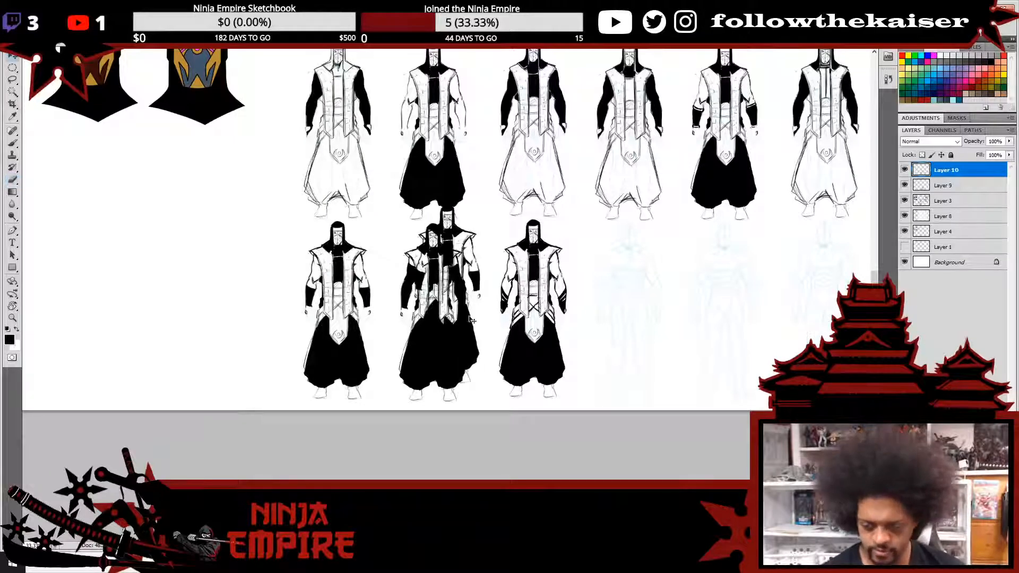
drag(472, 320, 648, 333)
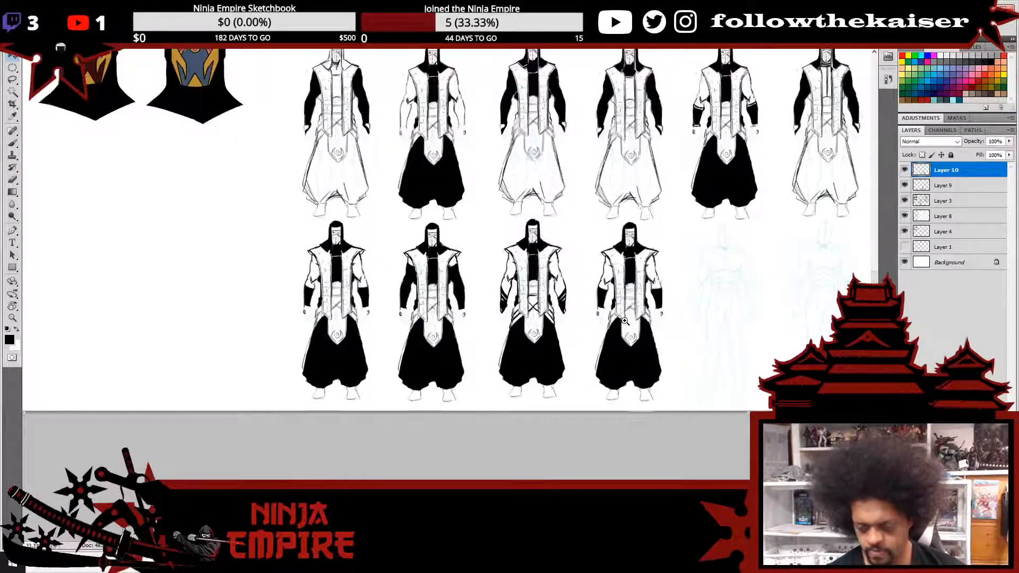
- Erase the solid black wrap from the fourth figure's right forearm, keeping the arm's outline
scroll(632, 320, up, 3)
scroll(632, 321, up, 2)
key(b)
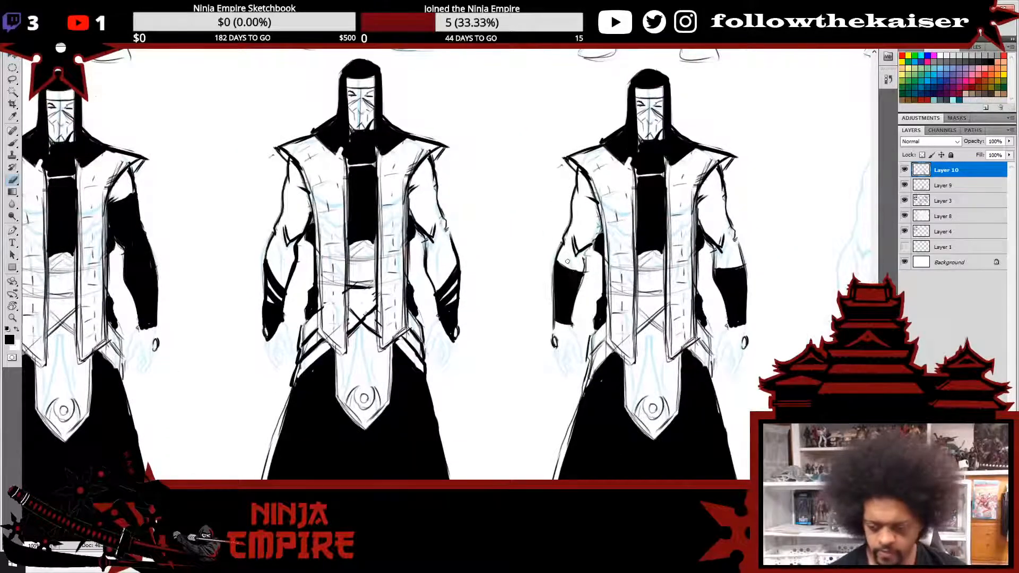
mouse_move(566, 280)
mouse_down()
mouse_move(563, 310)
mouse_move(558, 271)
mouse_move(559, 321)
mouse_move(579, 266)
mouse_move(568, 322)
mouse_up()
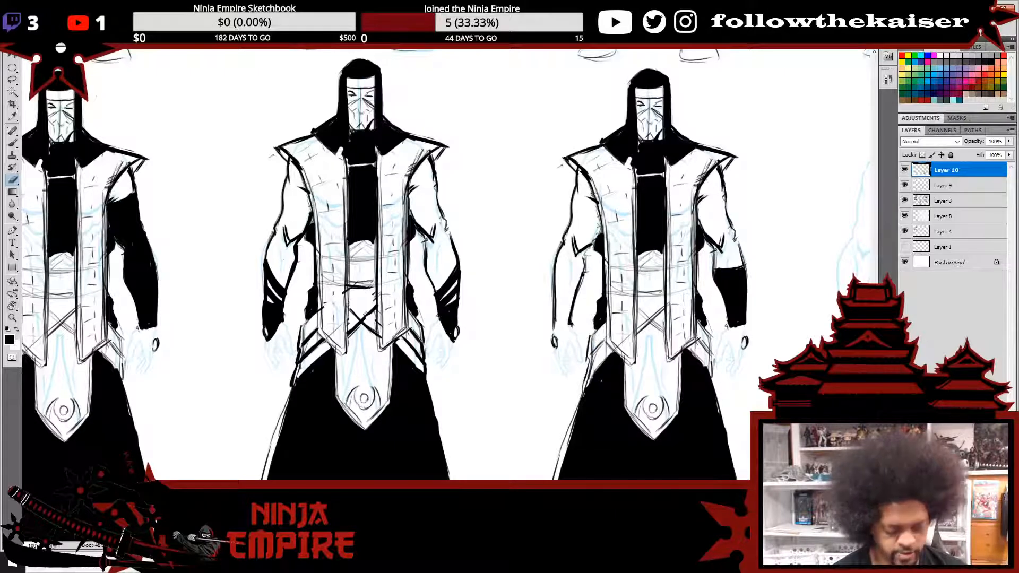
- Paint black tribal tattoo shapes and fine pattern lines down the fourth figure's bare right forearm
key(b)
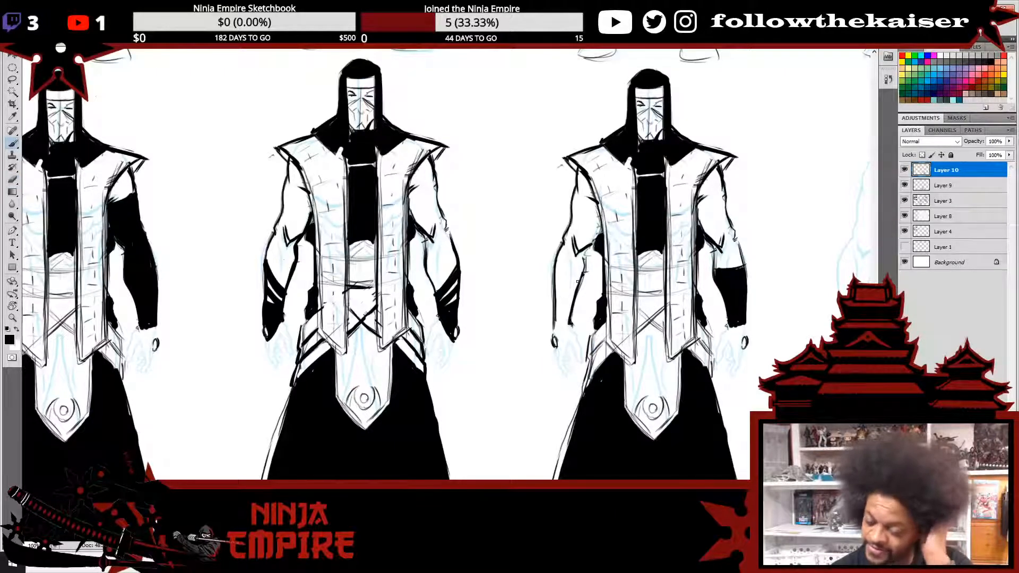
mouse_move(561, 244)
mouse_down()
mouse_move(573, 280)
mouse_move(556, 315)
mouse_up()
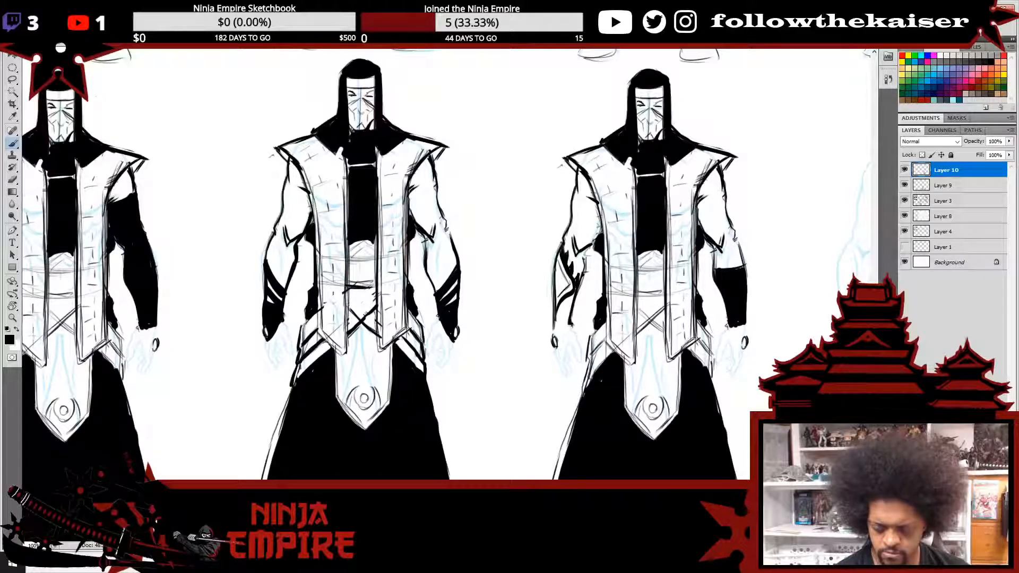
mouse_move(557, 268)
mouse_down()
mouse_move(555, 296)
mouse_move(577, 286)
mouse_move(566, 280)
mouse_up()
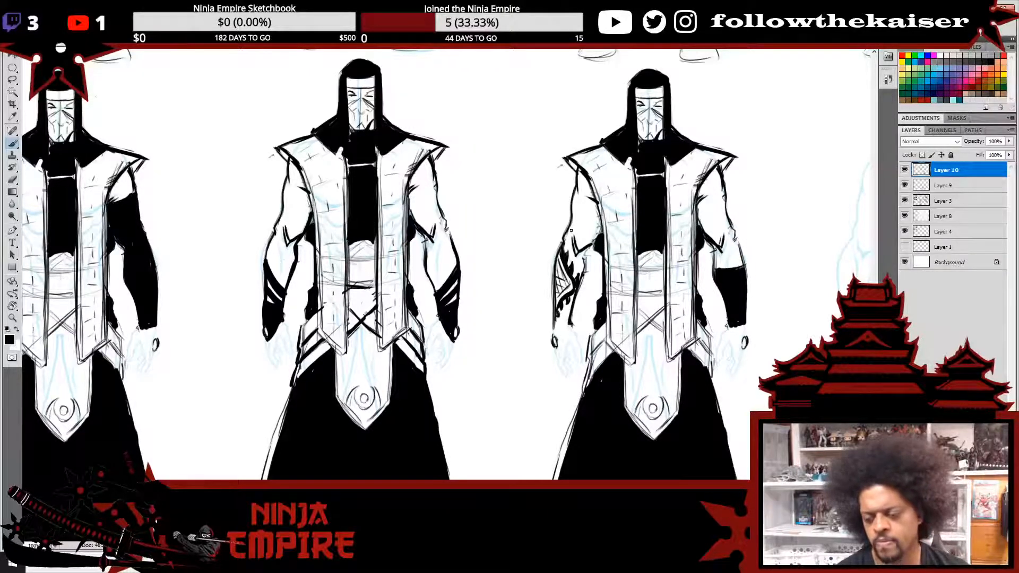
- Paint tattoo bands, crosshatching and curled shapes on the fourth figure's right upper arm, and fill in marks near the wrist and shoulder
drag(568, 232, 601, 222)
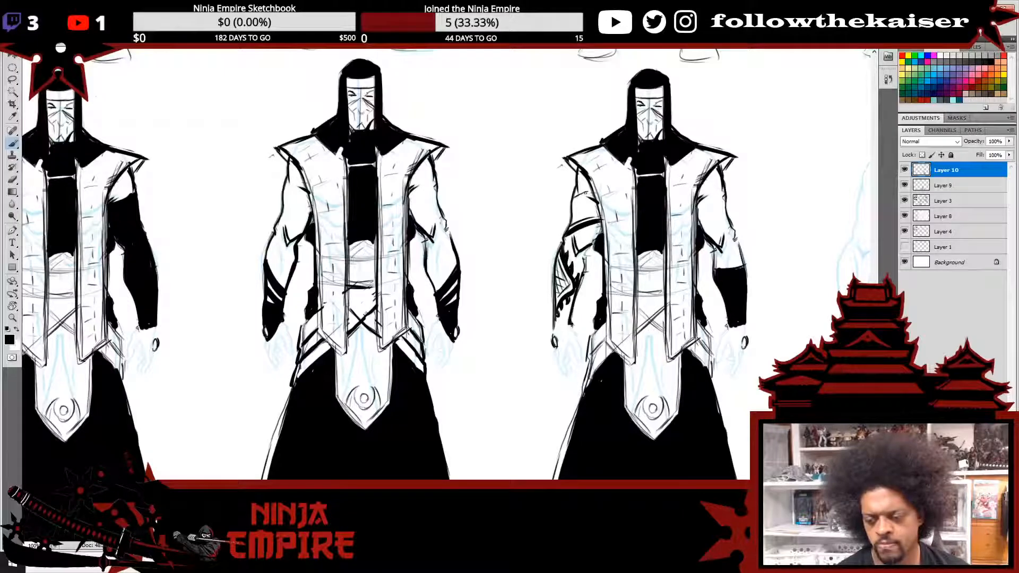
mouse_move(589, 192)
mouse_down()
mouse_move(572, 200)
mouse_move(595, 200)
mouse_up()
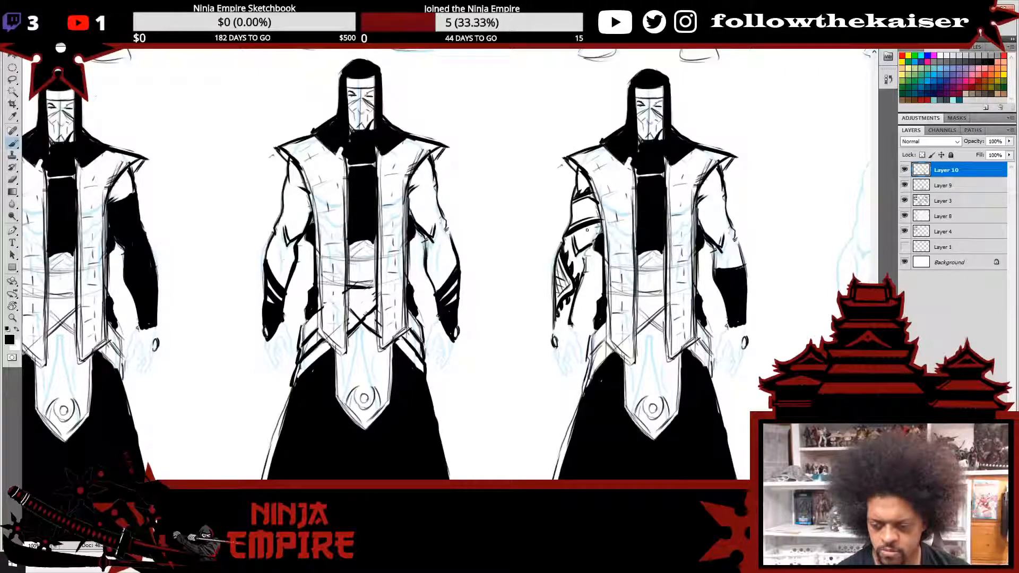
mouse_move(580, 247)
mouse_down()
mouse_move(598, 228)
mouse_move(575, 252)
mouse_move(591, 234)
mouse_move(576, 251)
mouse_move(578, 241)
mouse_move(568, 243)
mouse_move(582, 223)
mouse_move(571, 213)
mouse_move(614, 193)
mouse_move(590, 215)
mouse_move(576, 215)
mouse_move(595, 200)
mouse_up()
drag(586, 214, 598, 195)
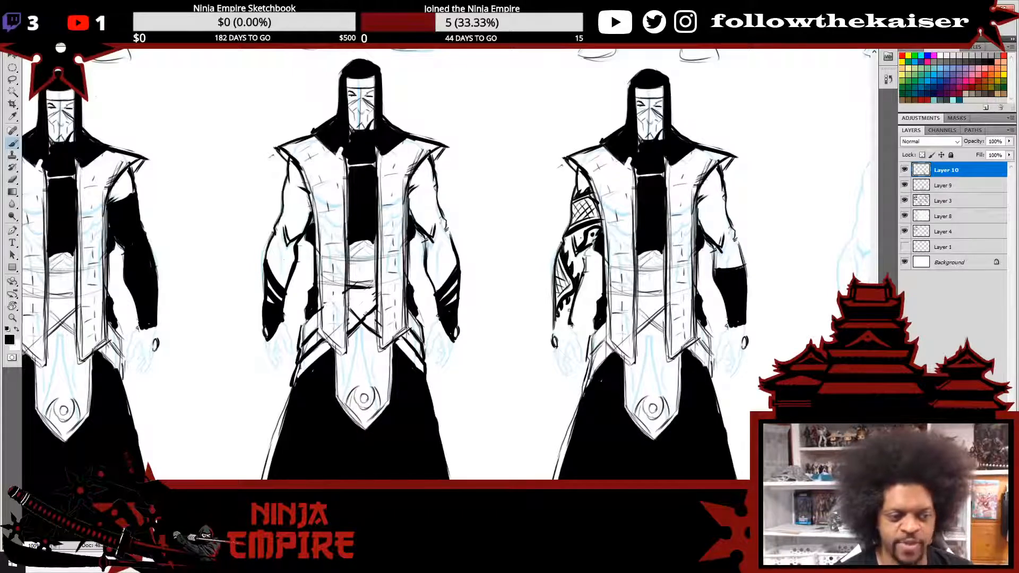
drag(562, 323, 567, 313)
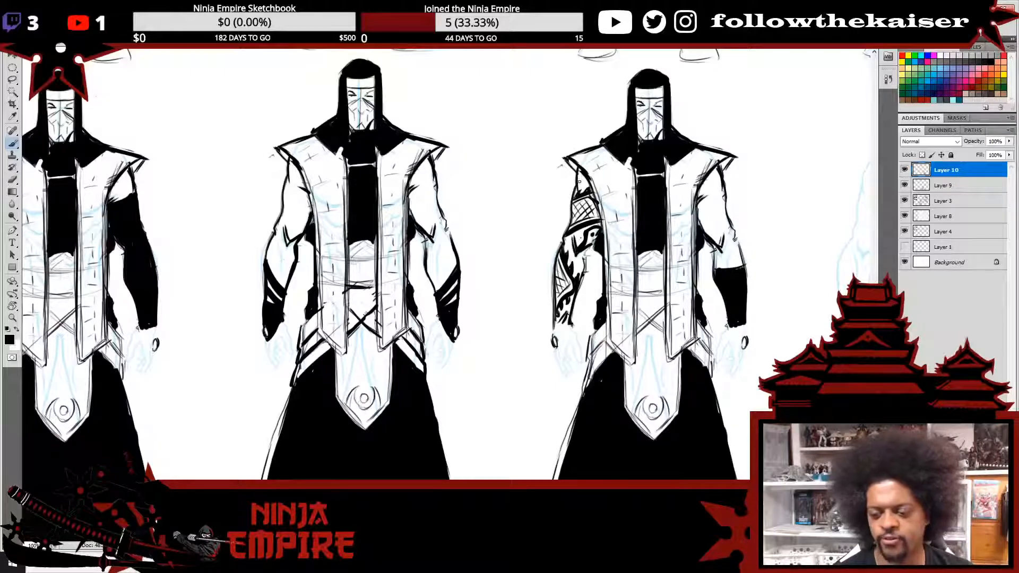
mouse_move(578, 185)
mouse_down()
mouse_move(589, 188)
mouse_move(584, 172)
mouse_up()
- Extend the tattoo pattern over the fourth figure's right hand and fingers with small black marks
ctrl+alt+click(704, 276)
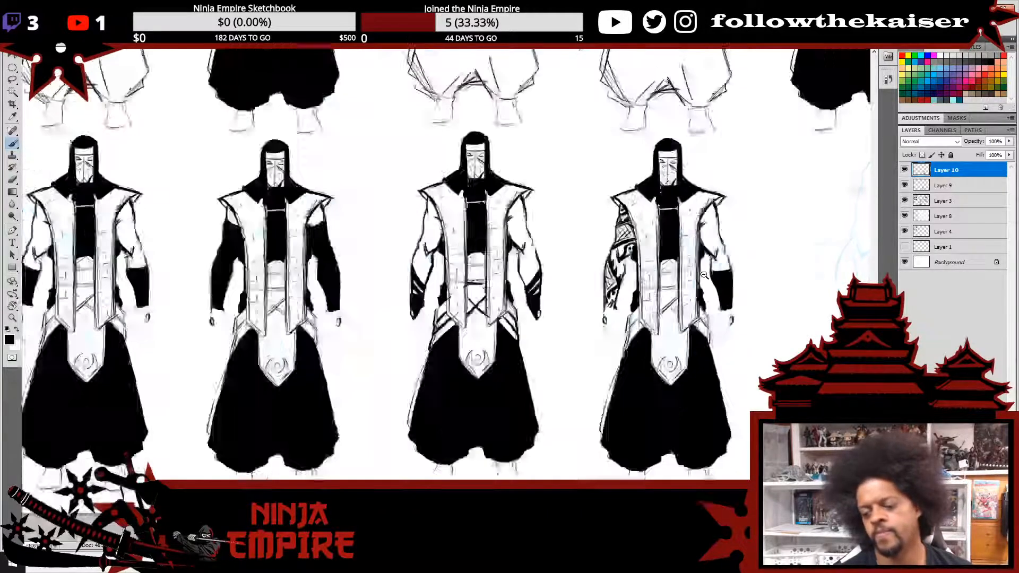
ctrl+alt+click(704, 276)
drag(700, 297, 607, 279)
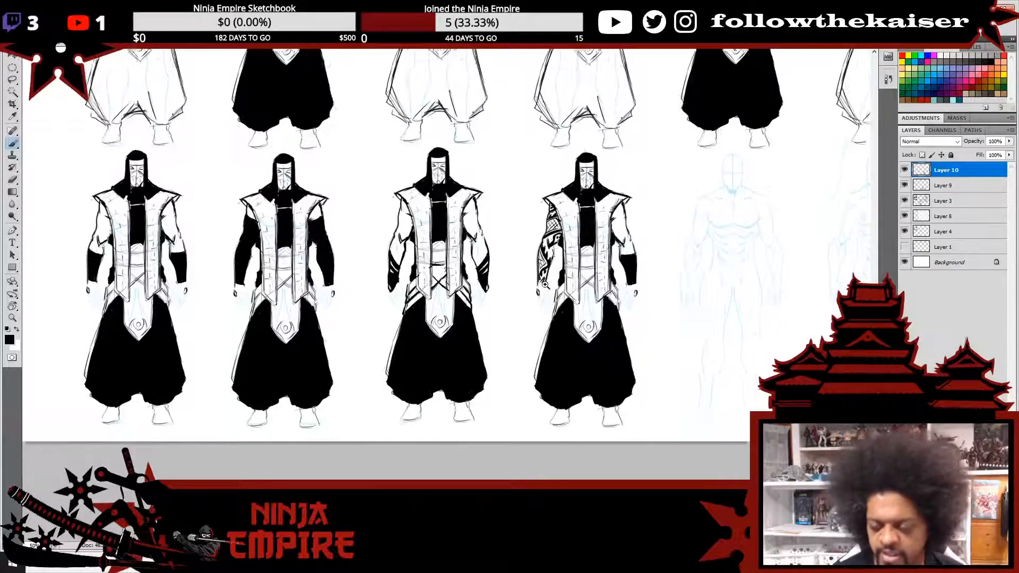
scroll(542, 284, up, 2)
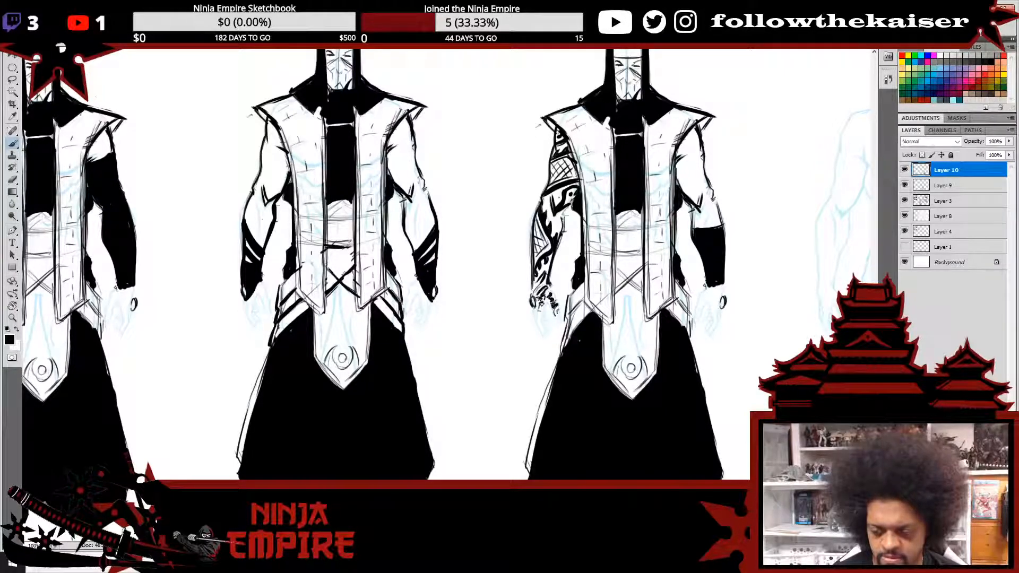
drag(538, 321, 539, 318)
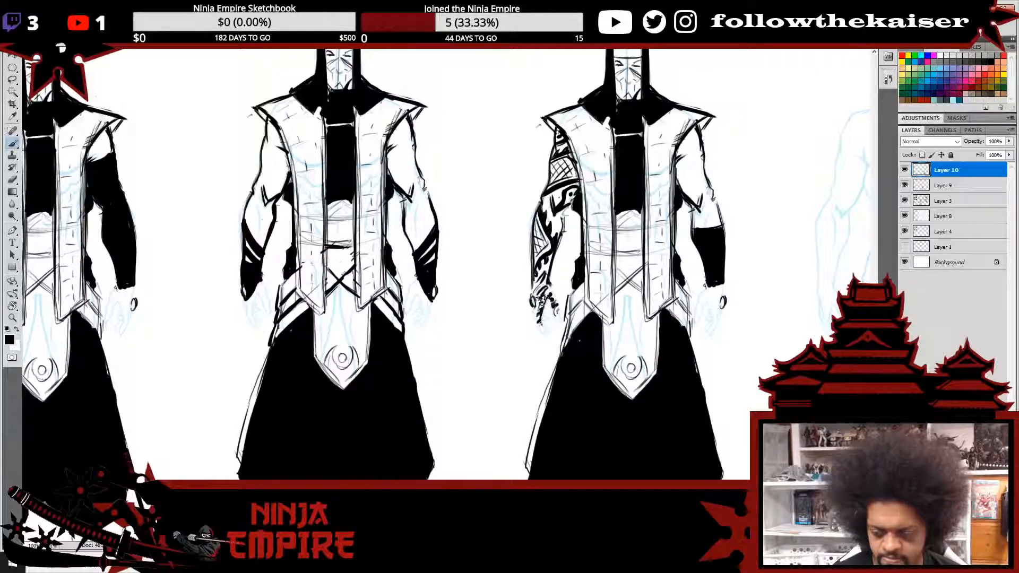
mouse_move(533, 308)
mouse_down()
mouse_move(542, 335)
mouse_move(557, 313)
mouse_up()
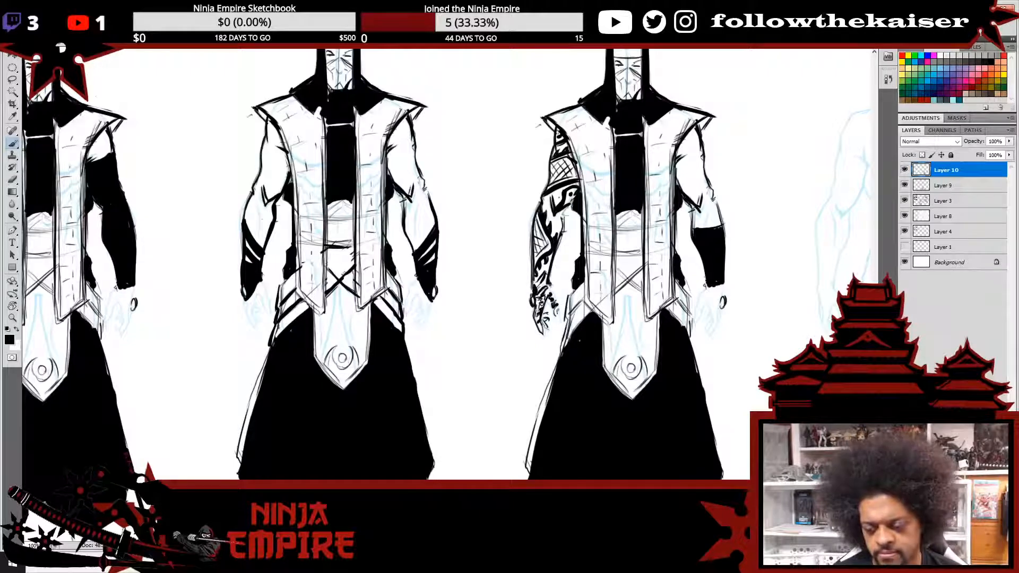
- Select the whole tattooed fourth figure with the Lasso and duplicate it onto a new layer
drag(649, 255, 595, 316)
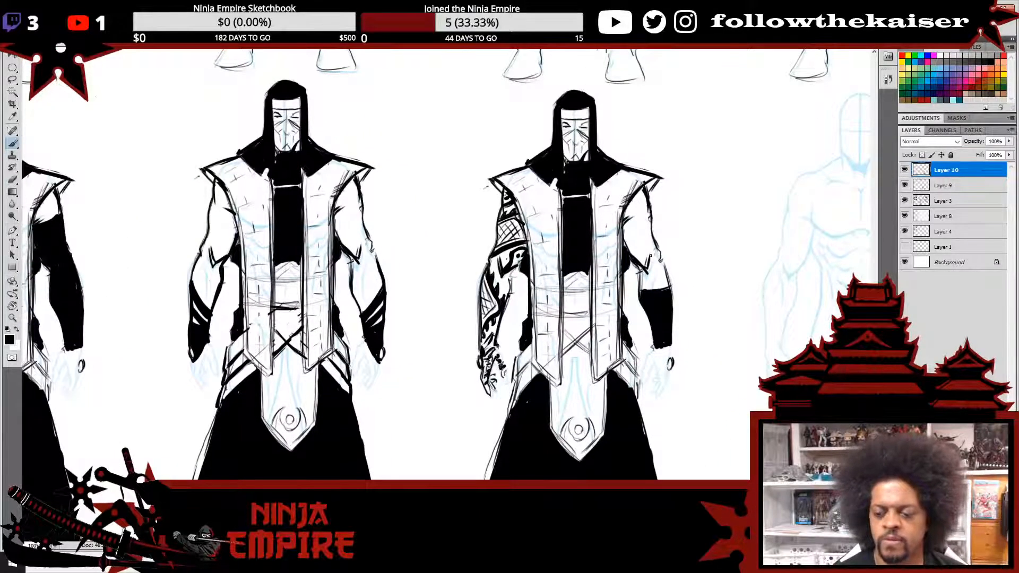
drag(682, 244, 641, 277)
key(ctrl+z)
drag(682, 250, 629, 297)
ctrl+alt+click(629, 297)
ctrl+alt+click(634, 274)
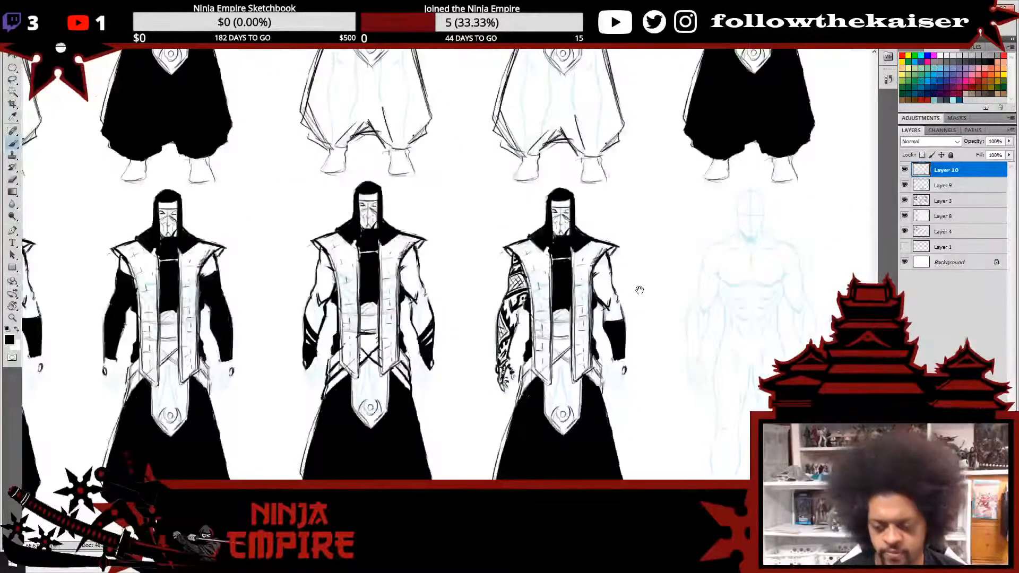
ctrl+alt+click(651, 282)
ctrl+alt+click(689, 286)
key(l)
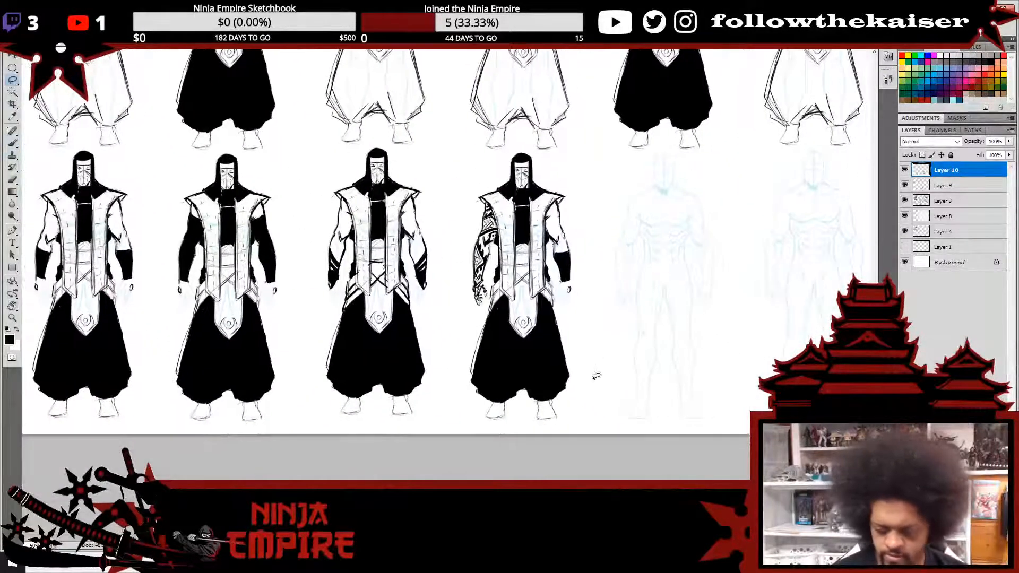
mouse_move(595, 367)
mouse_down()
mouse_move(541, 440)
mouse_move(458, 393)
mouse_move(453, 297)
mouse_move(470, 181)
mouse_move(532, 144)
mouse_move(598, 275)
mouse_move(570, 410)
mouse_up()
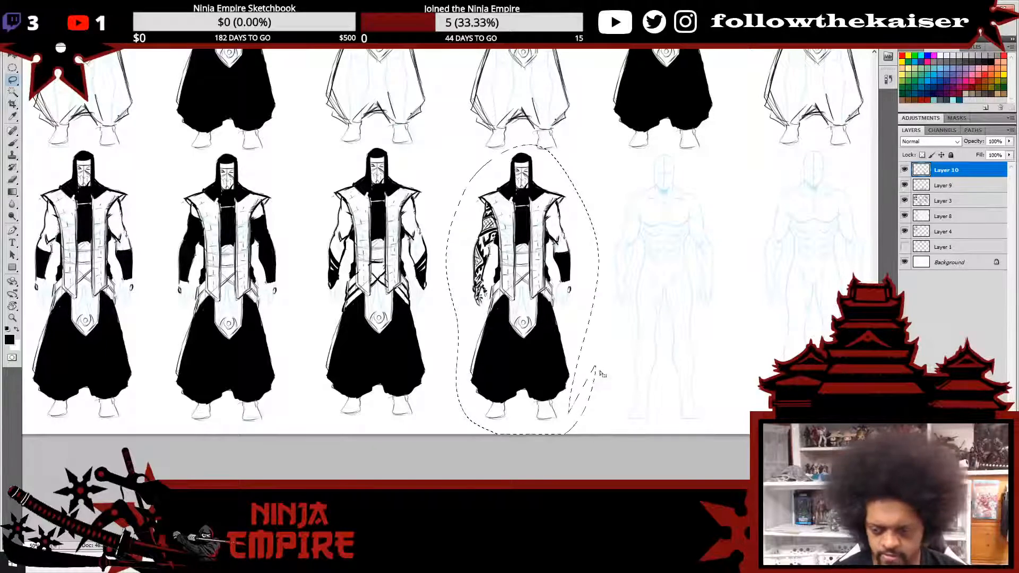
key(ctrl+j)
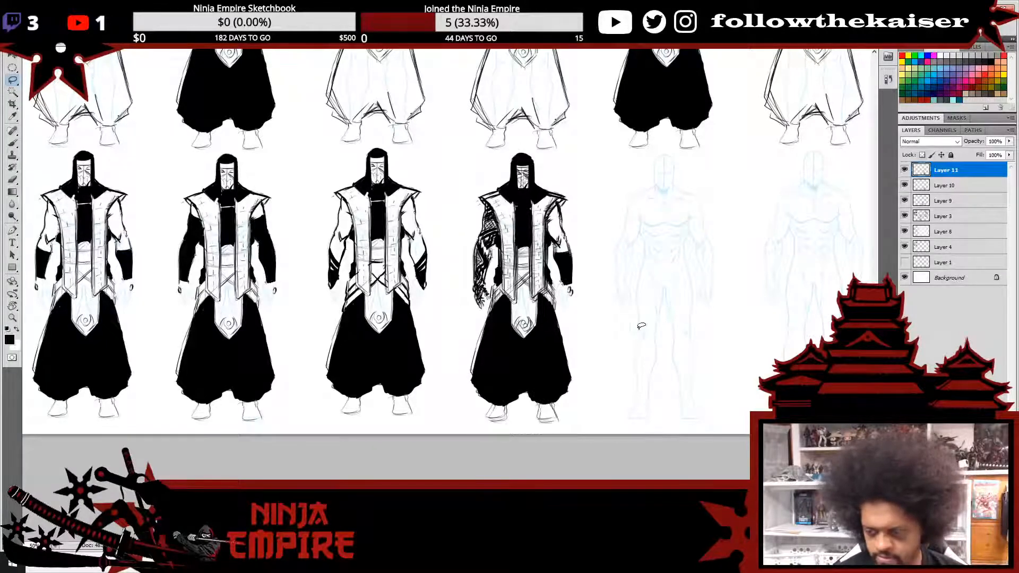
- Move the duplicated tattooed figure onto the fifth body template in the third row
key(v)
key(shift+Right)
key(shift+Right)
key(shift+Right)
key(shift+Right)
key(shift+Right)
key(shift+Right)
drag(594, 314, 686, 318)
- Erase five round white beads in a shallow curve across the fifth figure's black chest panel to form a necklace
scroll(701, 306, up, 3)
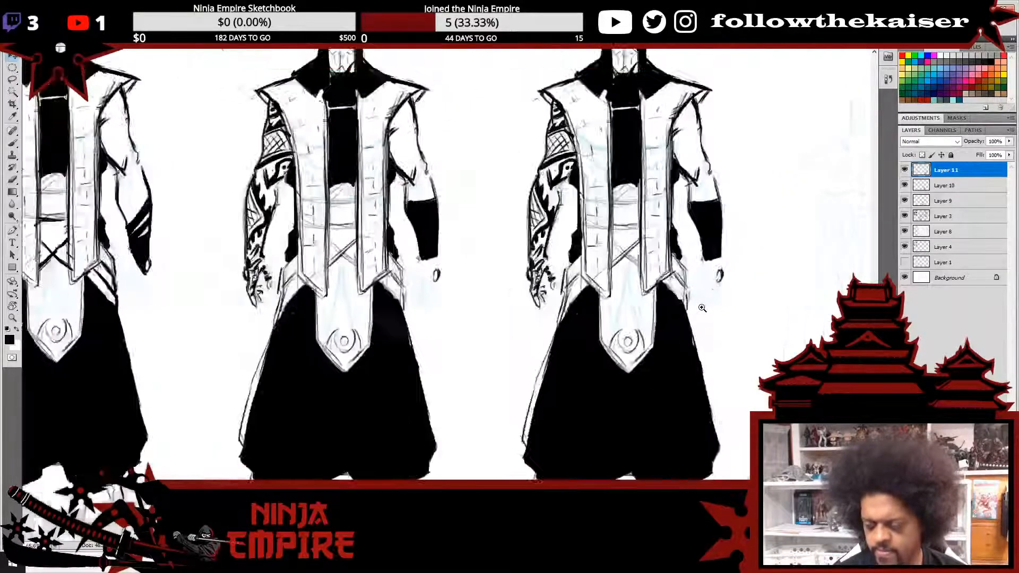
scroll(680, 304, up, 10)
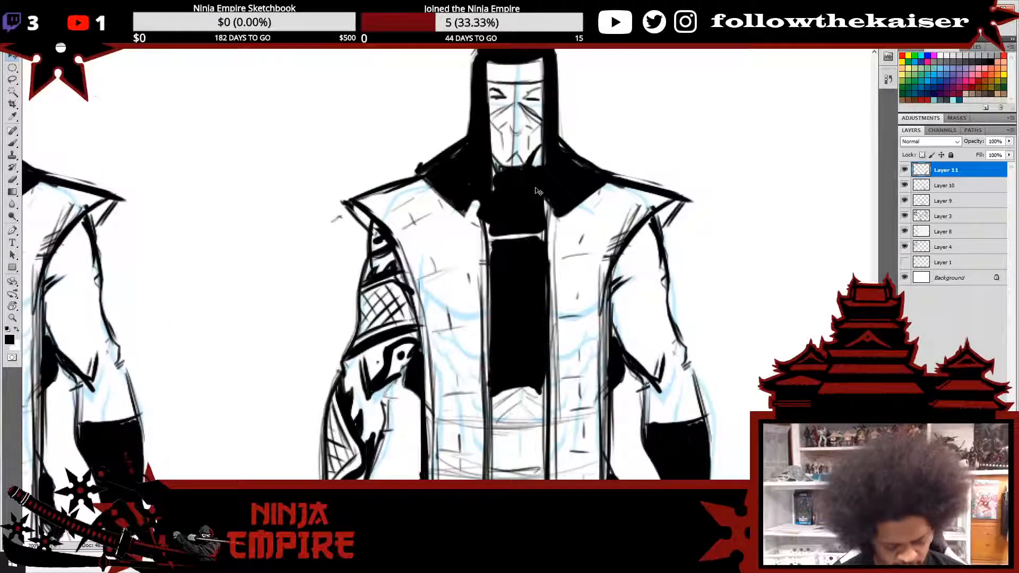
key(e)
click(516, 271)
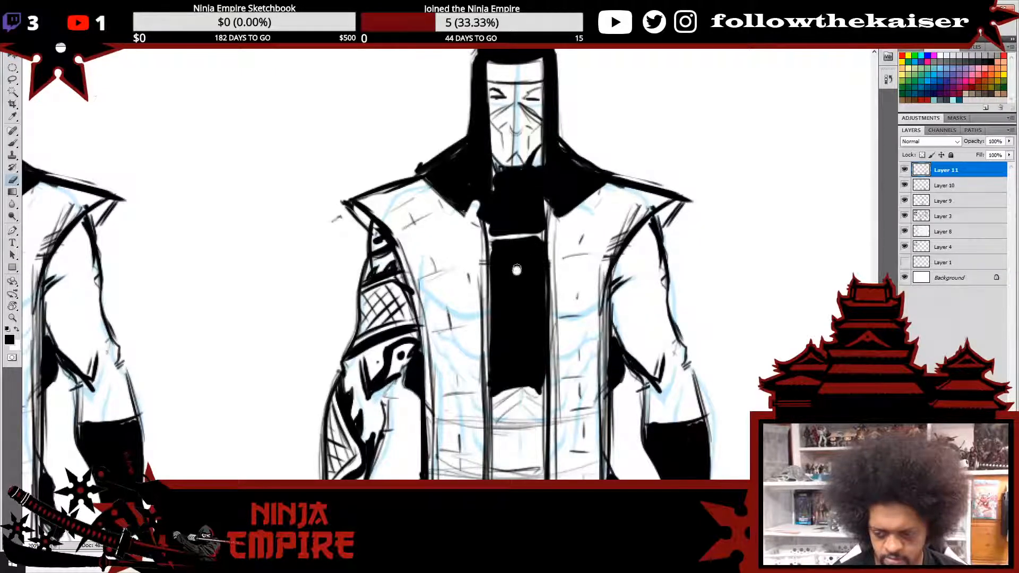
click(504, 264)
click(493, 256)
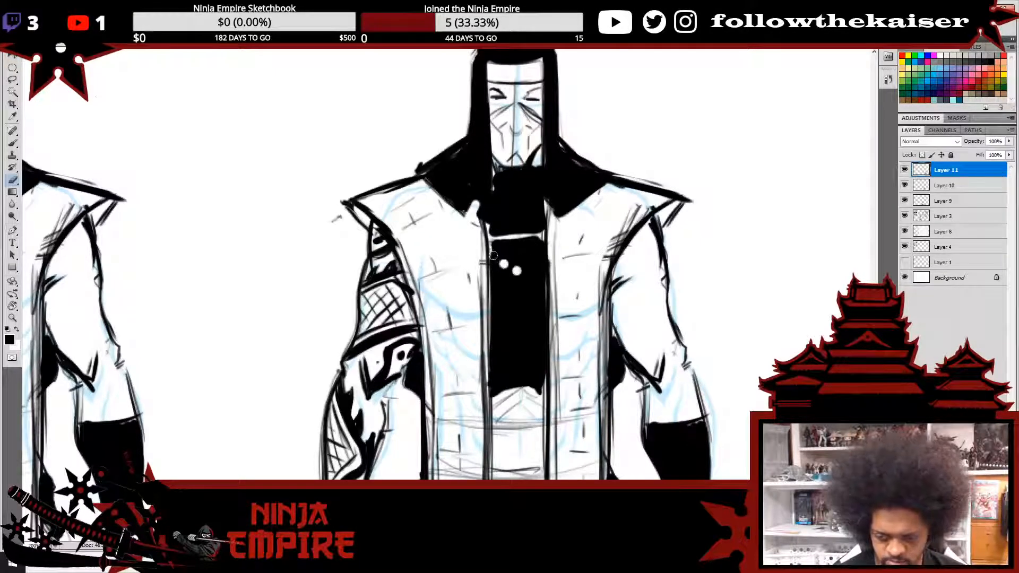
click(531, 265)
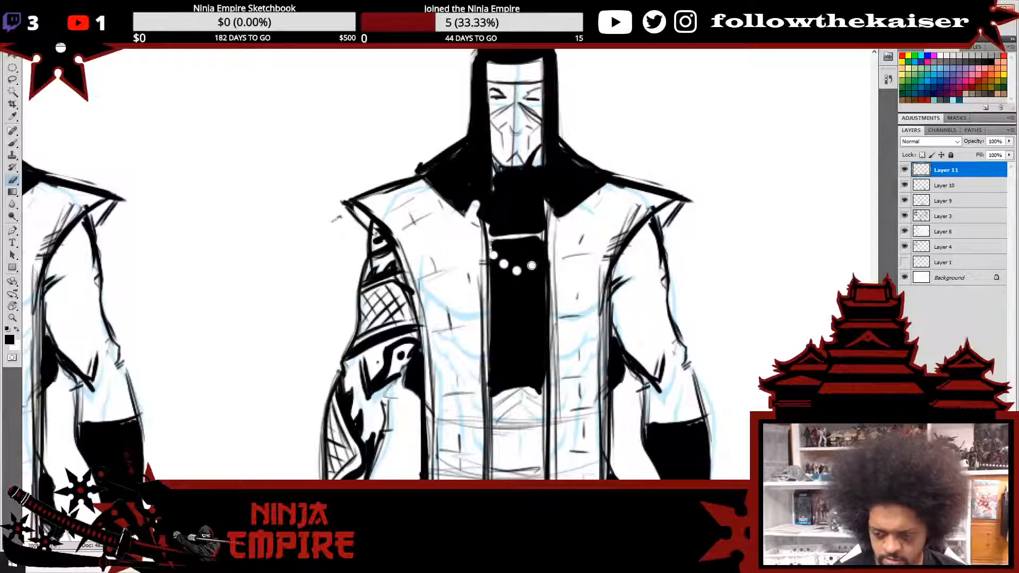
click(543, 254)
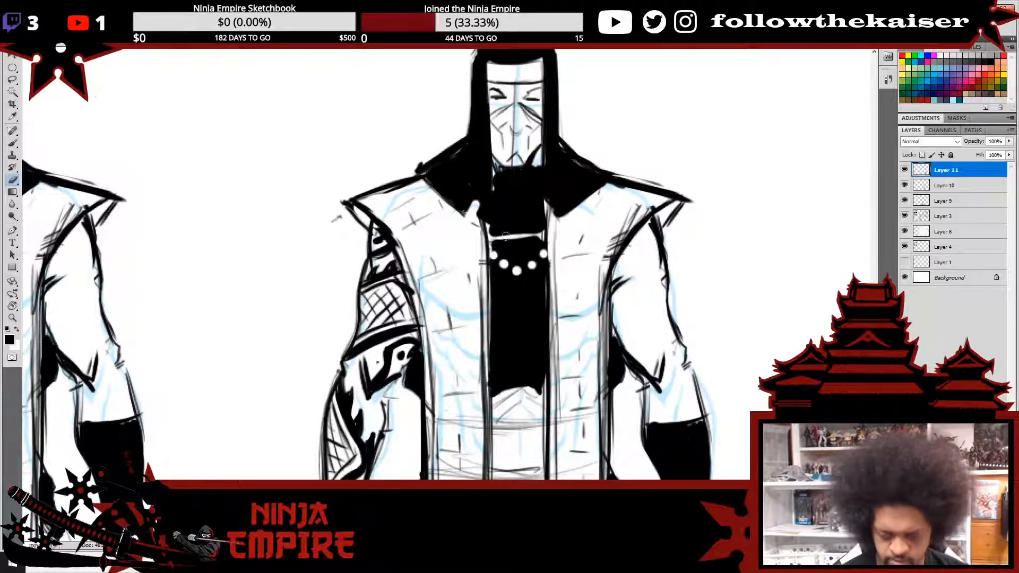
- Reduce the eraser size and link the necklace beads with tiny white dots
key(bracketleft)
key(bracketleft)
key(bracketleft)
key(bracketleft)
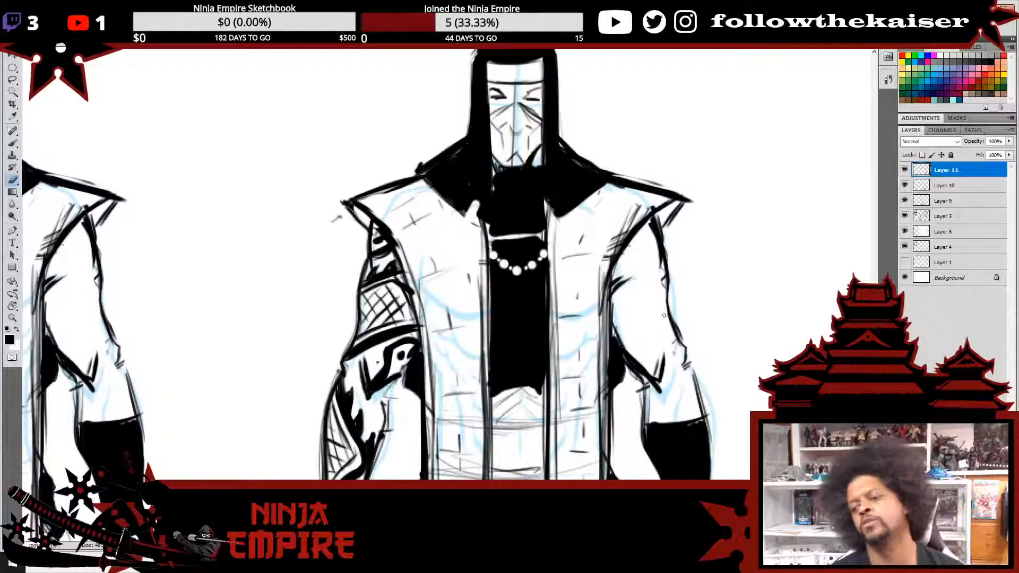
- Try to add a second strand of beads above the necklace on the fifth figure's chest
alt+click(555, 283)
alt+click(555, 283)
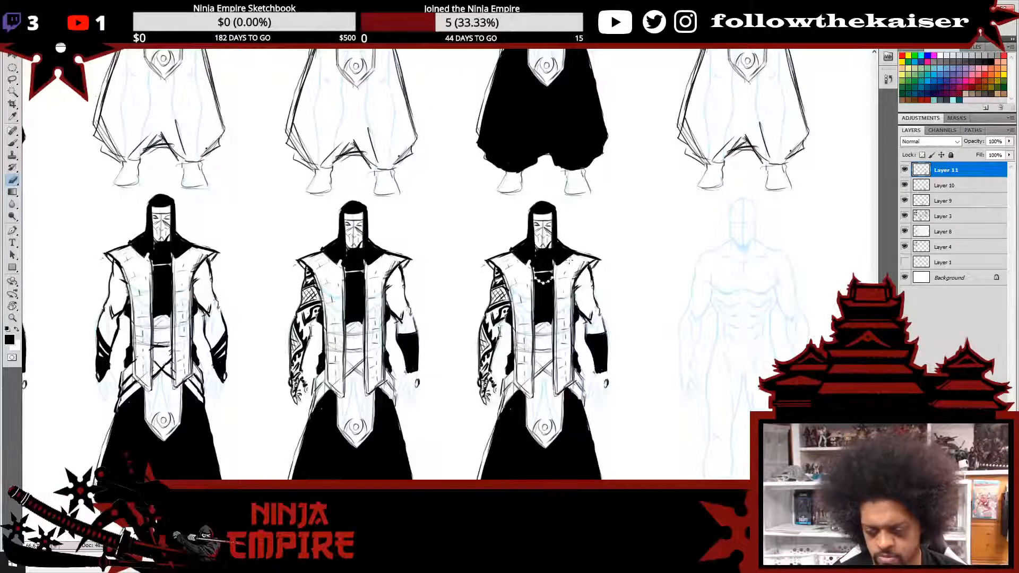
click(546, 263)
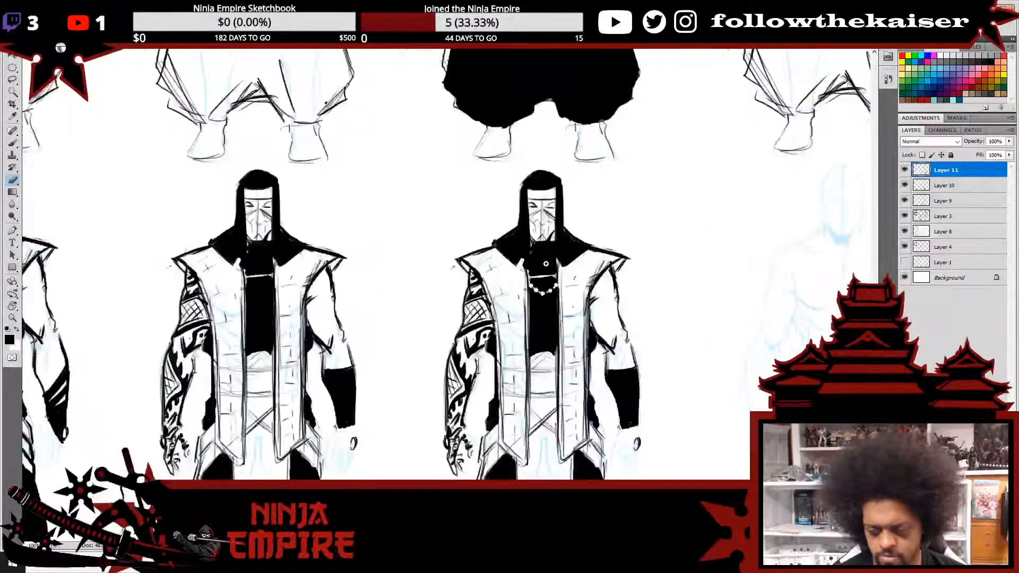
click(546, 264)
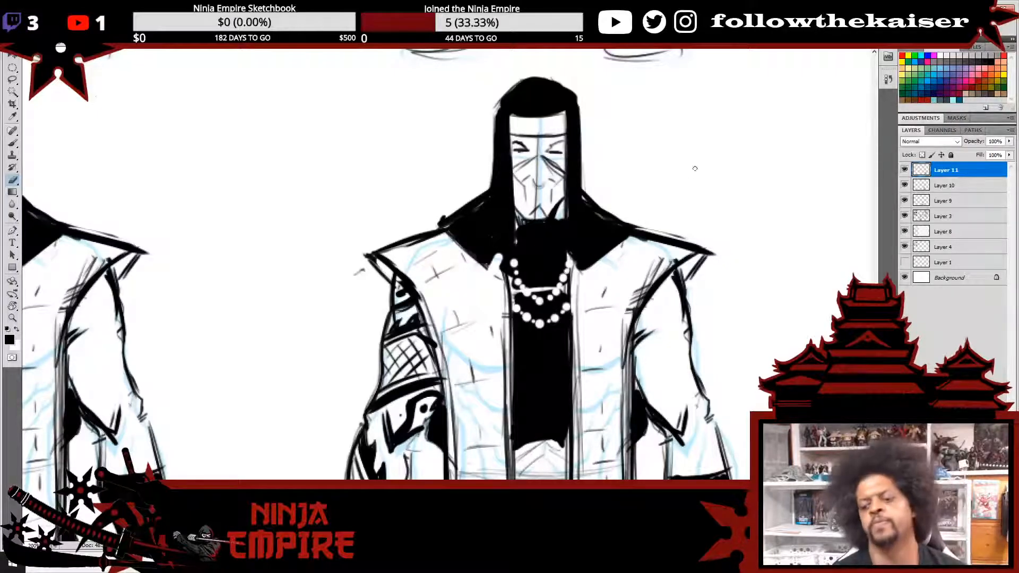
- Erase an upper strand of white beads above the first, running up to the collar on both sides of the chest
scroll(598, 285, down, 3)
drag(598, 284, 546, 264)
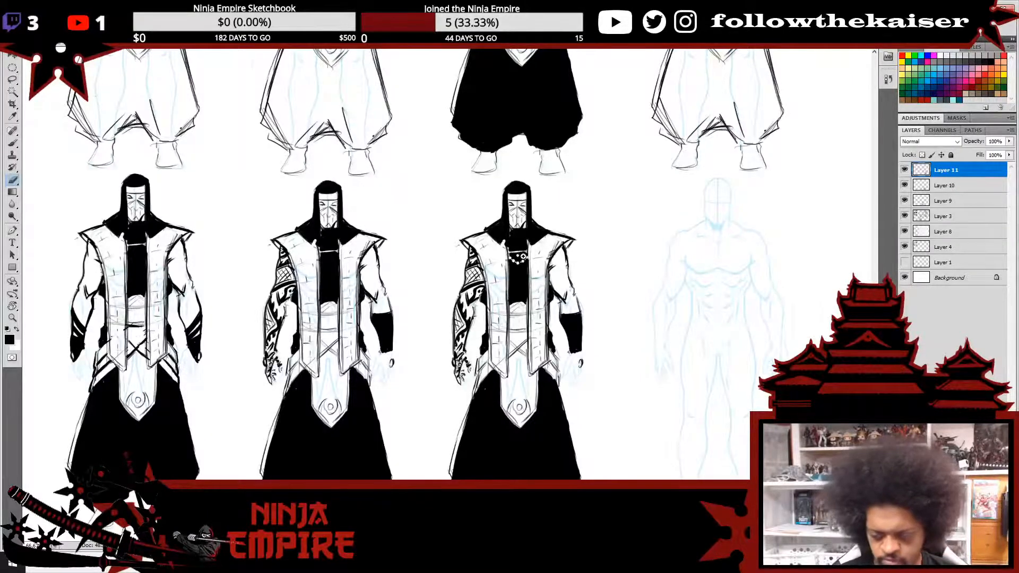
scroll(514, 253, up, 5)
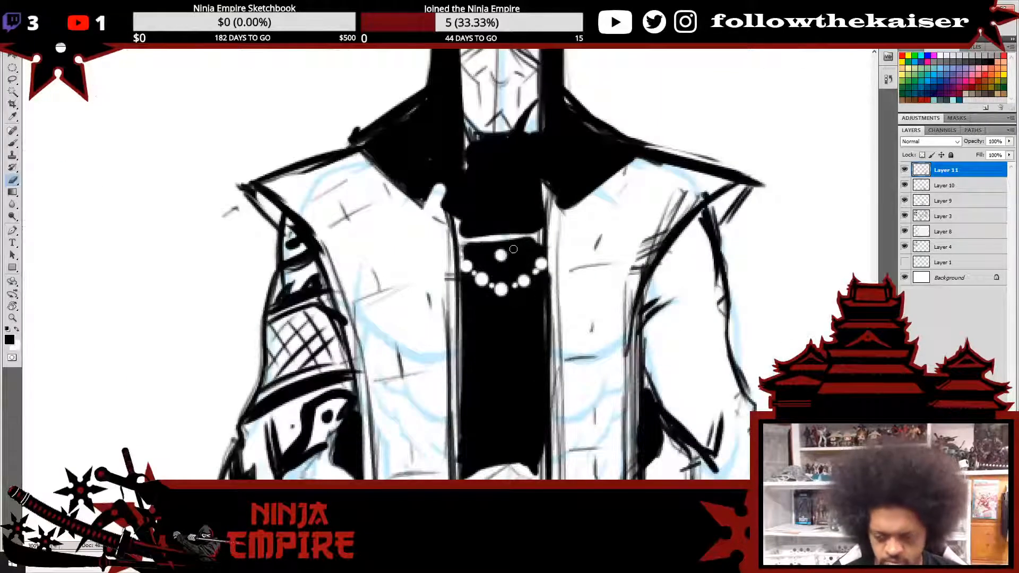
click(513, 250)
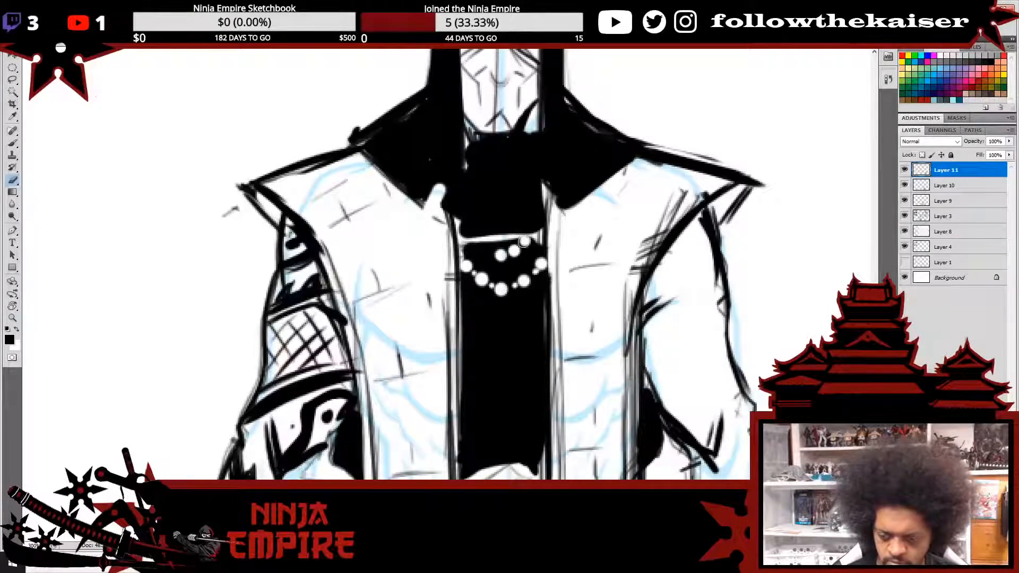
click(539, 231)
click(545, 217)
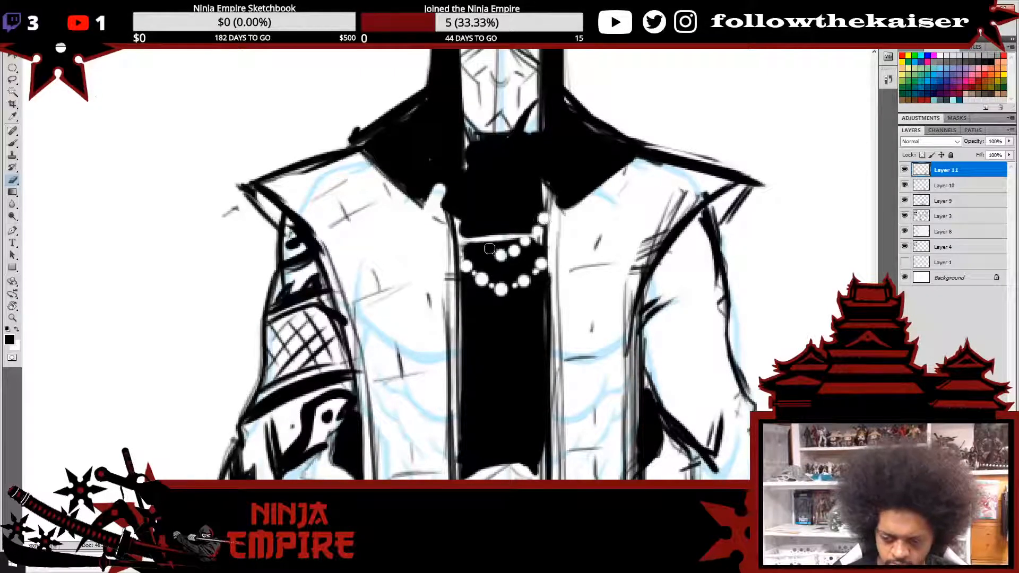
click(489, 249)
click(477, 242)
click(467, 232)
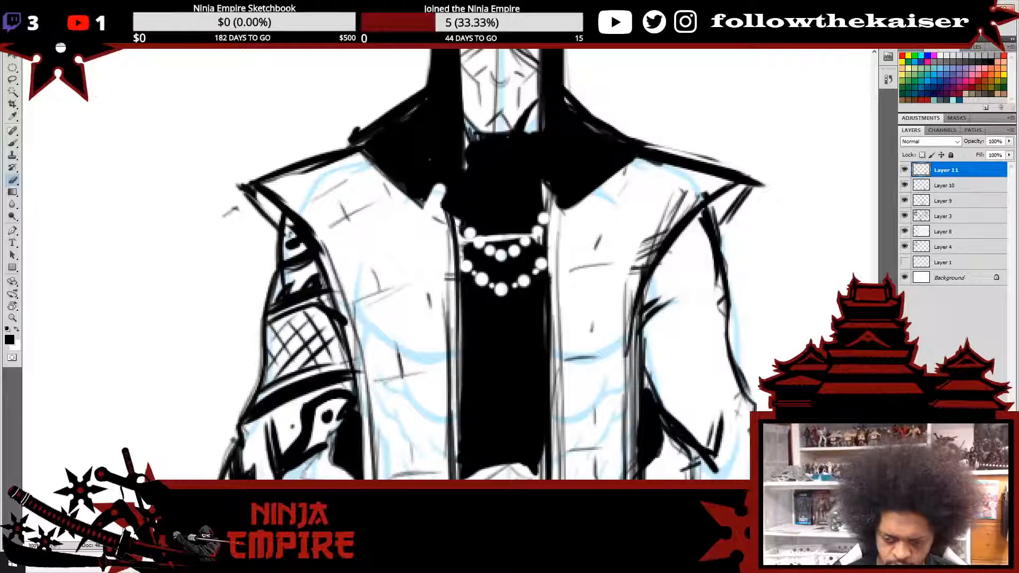
click(460, 222)
click(456, 212)
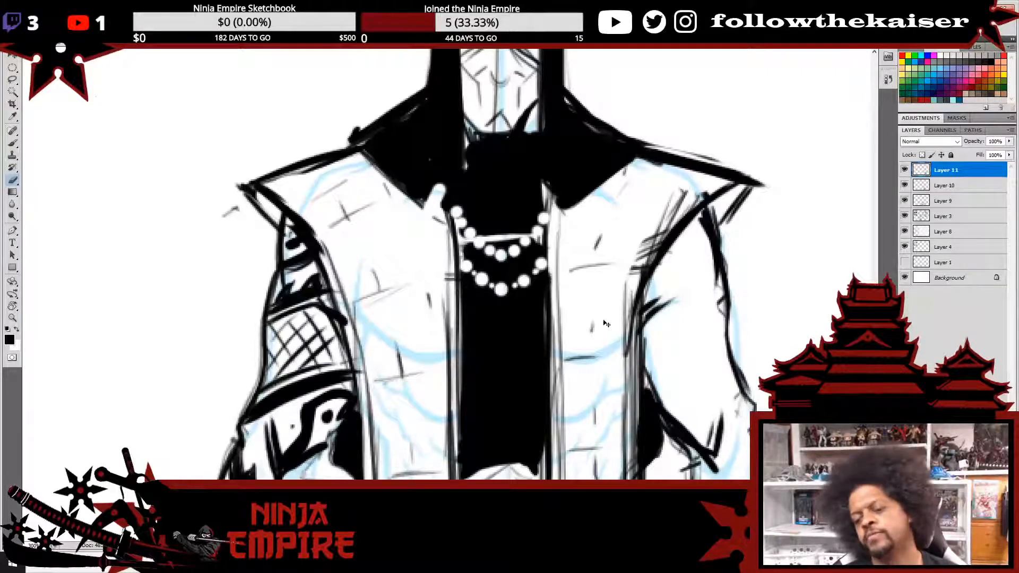
- Touch up the necklace's upper ends near the fifth figure's collar with the black brush
key(ctrl+minus)
key(ctrl+minus)
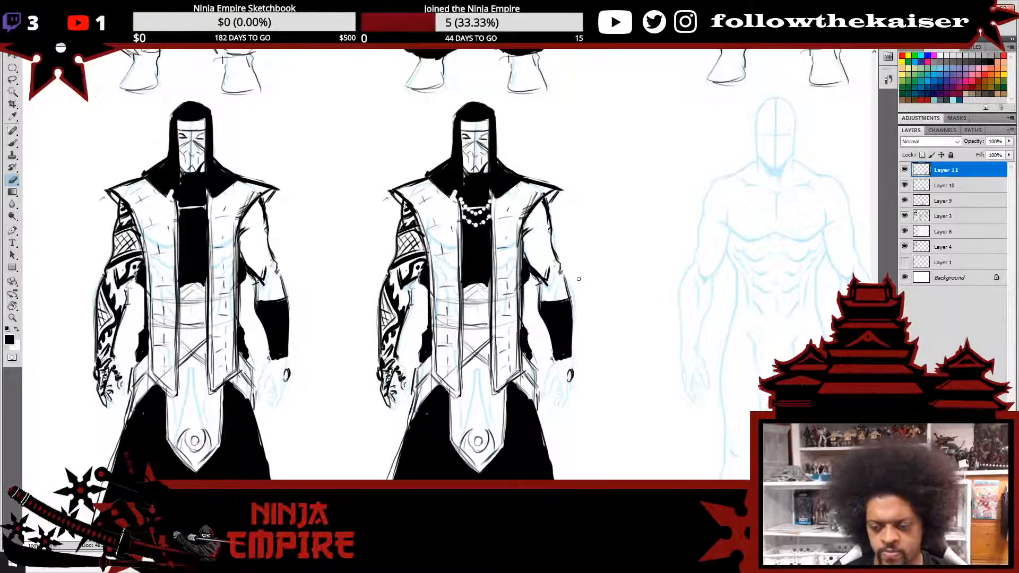
key(b)
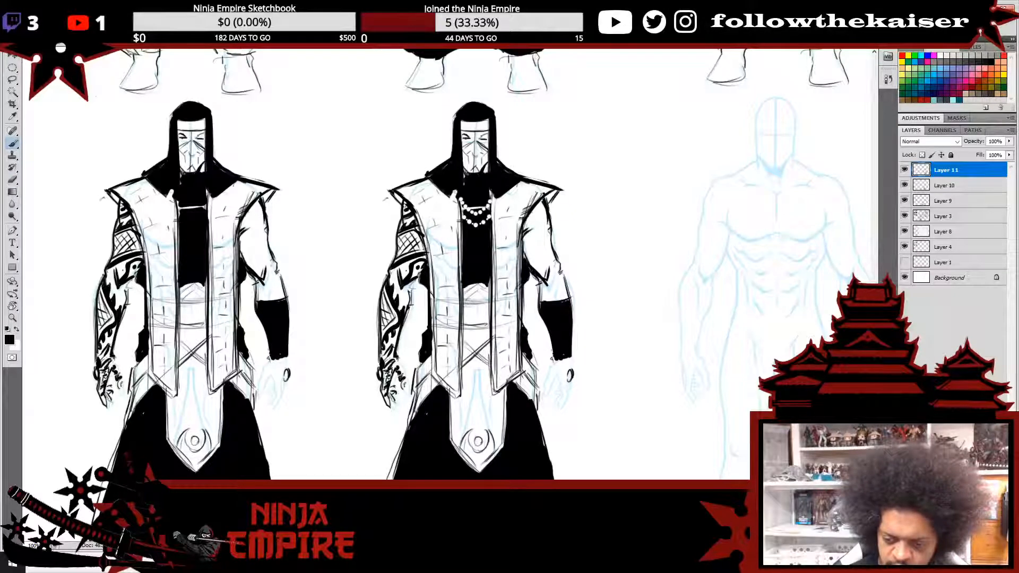
mouse_move(455, 195)
mouse_down()
mouse_move(461, 220)
mouse_move(492, 220)
mouse_up()
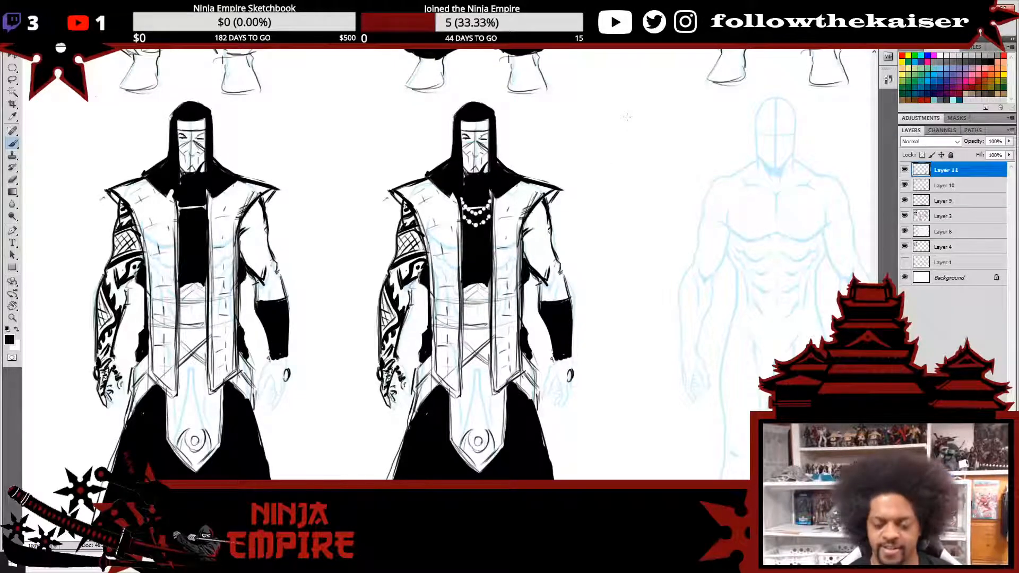
- Examine the fifth figure's forearm and waist up close and compare the figure with the rest of the sheet
ctrl+alt+click(557, 294)
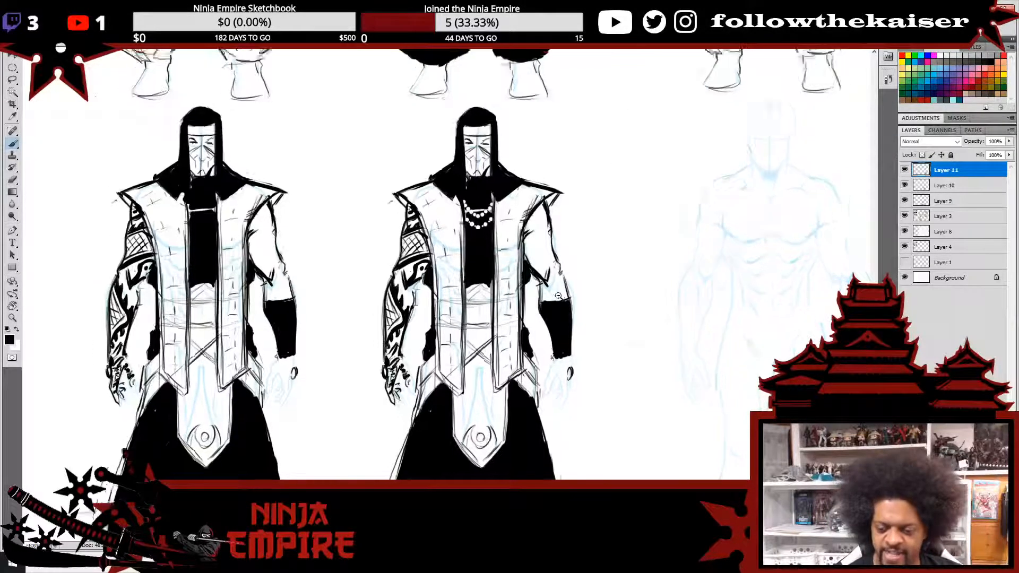
ctrl+click(567, 278)
ctrl+click(568, 277)
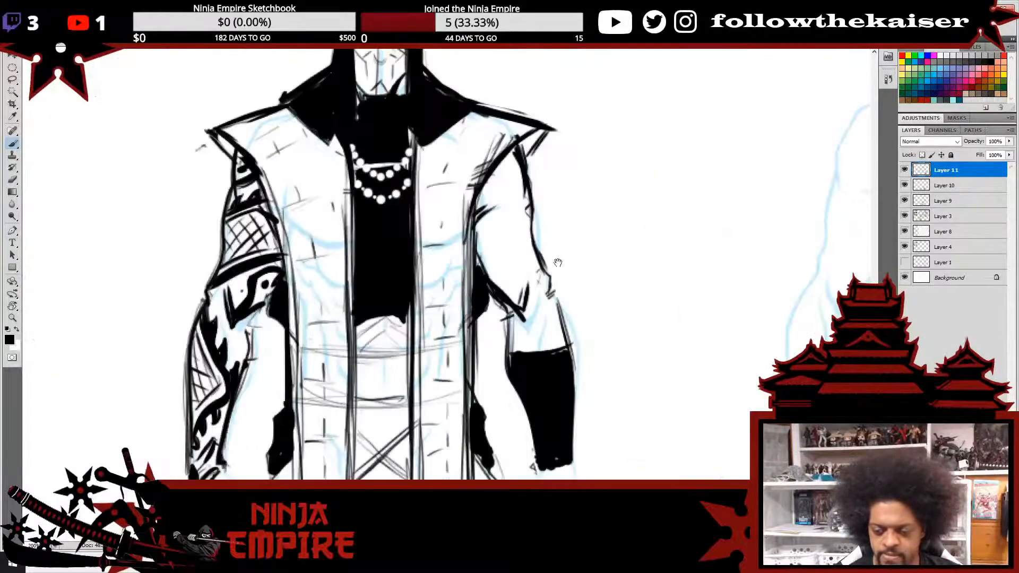
ctrl+click(554, 295)
ctrl+click(572, 225)
ctrl+click(568, 262)
ctrl+alt+click(570, 265)
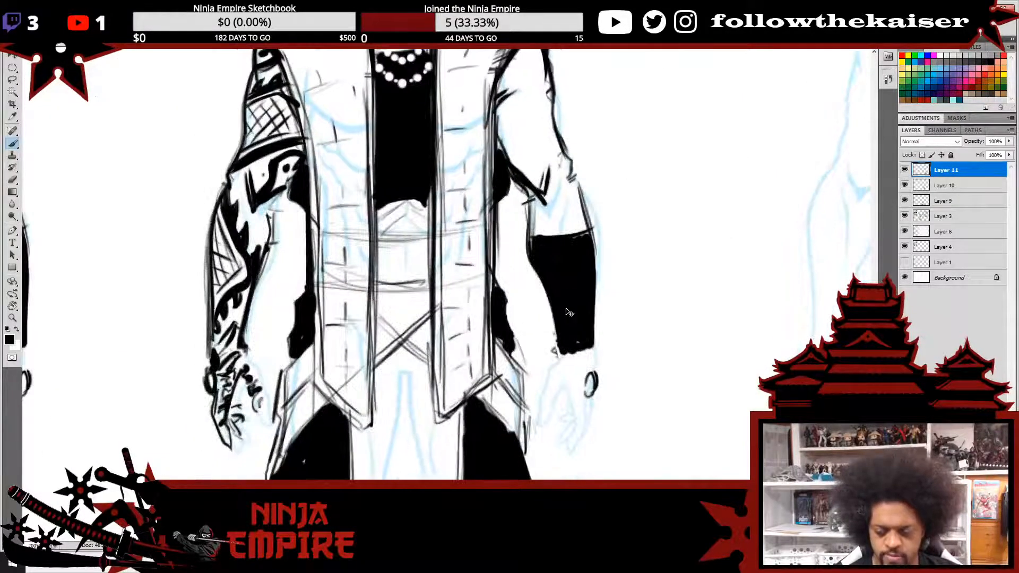
ctrl+alt+click(566, 298)
ctrl+alt+click(572, 313)
ctrl+alt+click(572, 313)
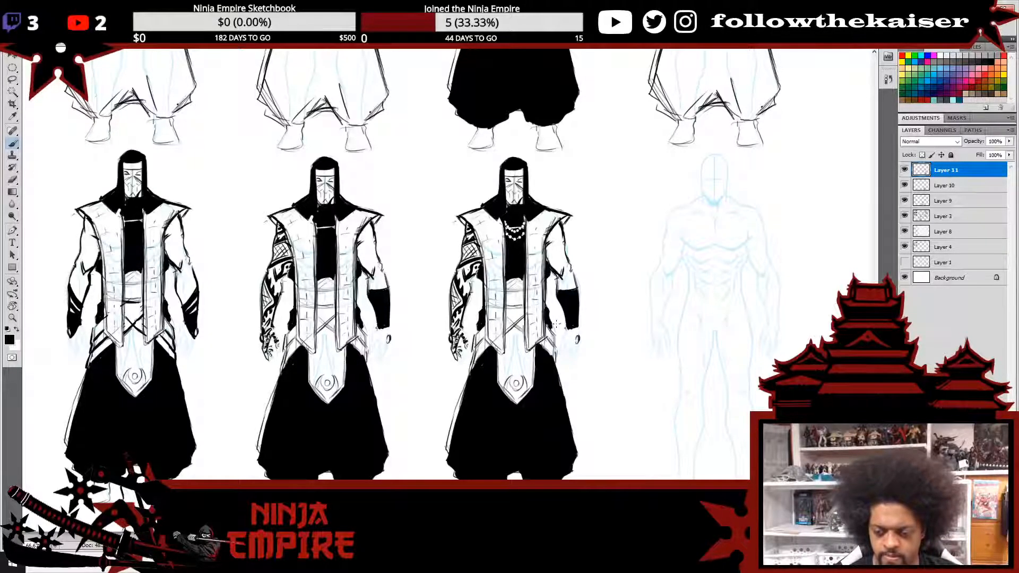
key(ctrl+minus)
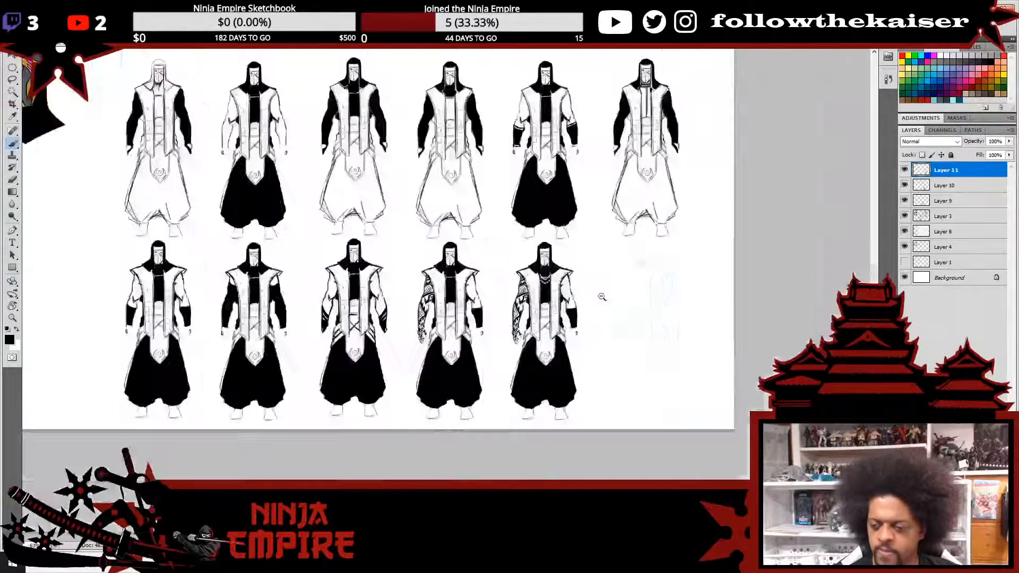
key(ctrl+minus)
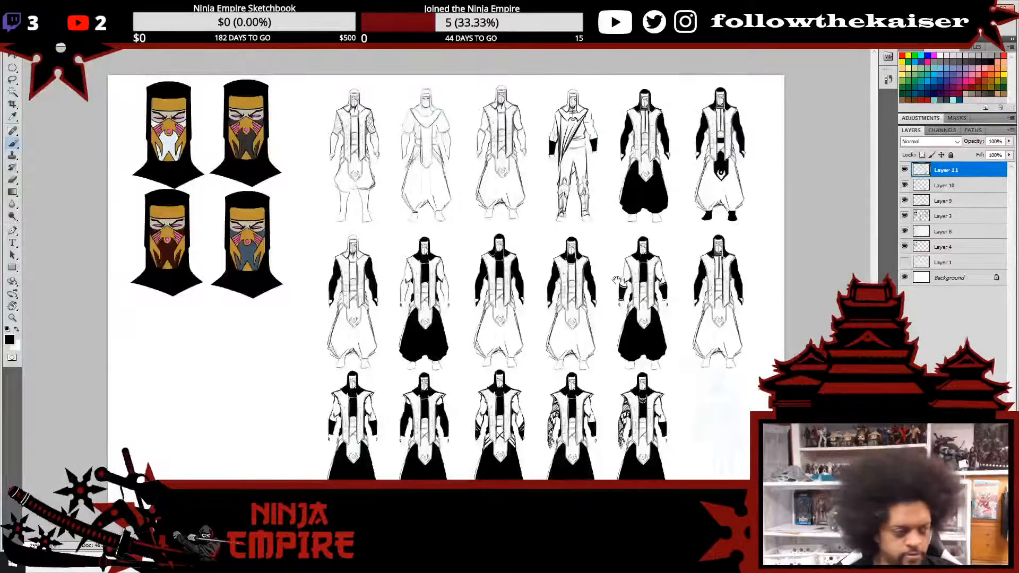
- Select the fifth figure with its bead necklace using the Lasso and duplicate it onto a new layer
ctrl+click(670, 425)
ctrl+click(670, 426)
drag(680, 419, 635, 422)
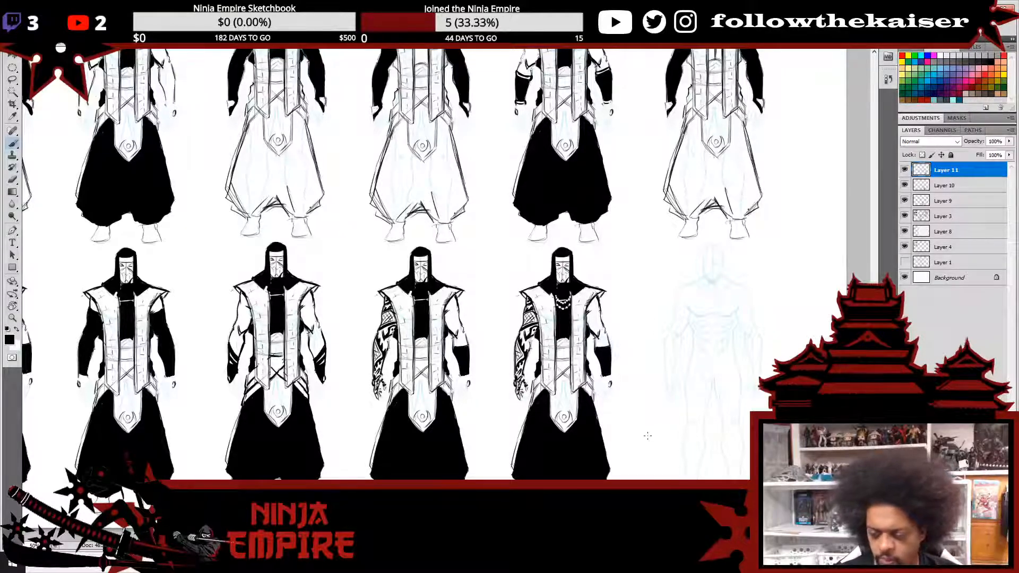
key(l)
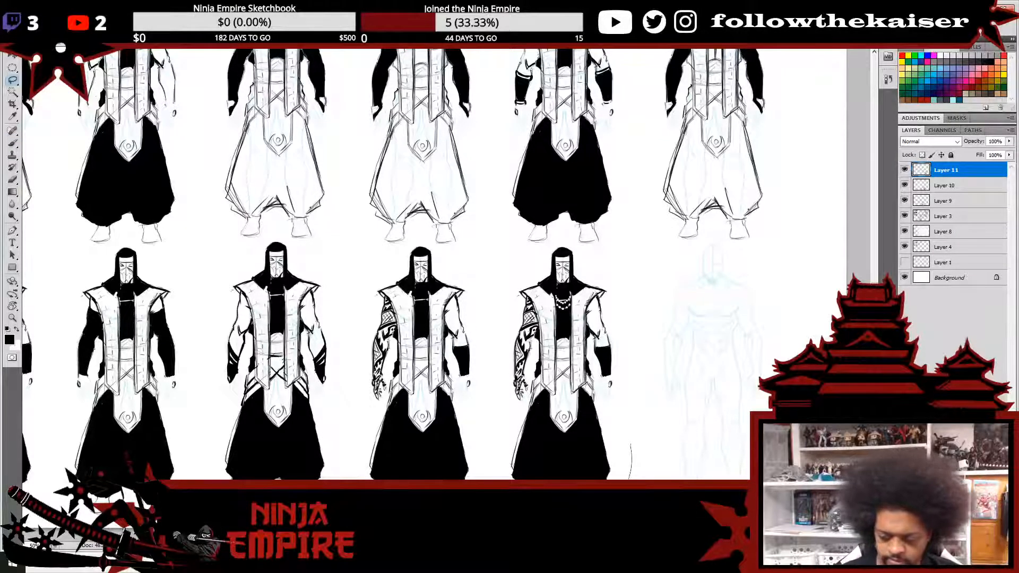
mouse_move(506, 475)
mouse_down()
mouse_move(494, 340)
mouse_move(578, 231)
mouse_move(626, 297)
mouse_move(631, 440)
mouse_up()
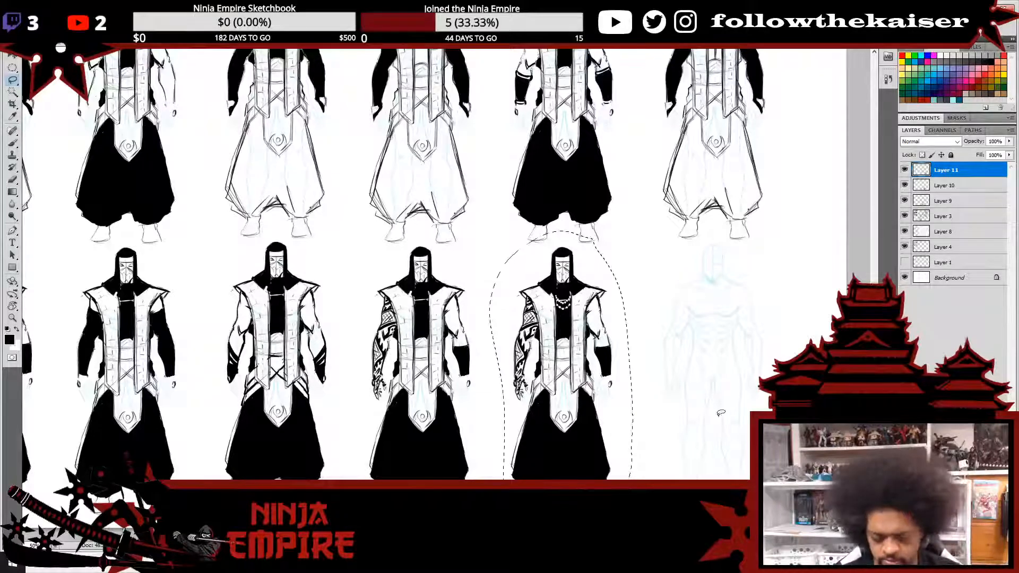
key(ctrl+j)
- Move the duplicated necklace figure onto the sixth body template in the third row
key(v)
mouse_move(582, 410)
mouse_down()
mouse_move(734, 412)
mouse_move(727, 384)
mouse_move(667, 373)
mouse_up()
drag(647, 410, 648, 412)
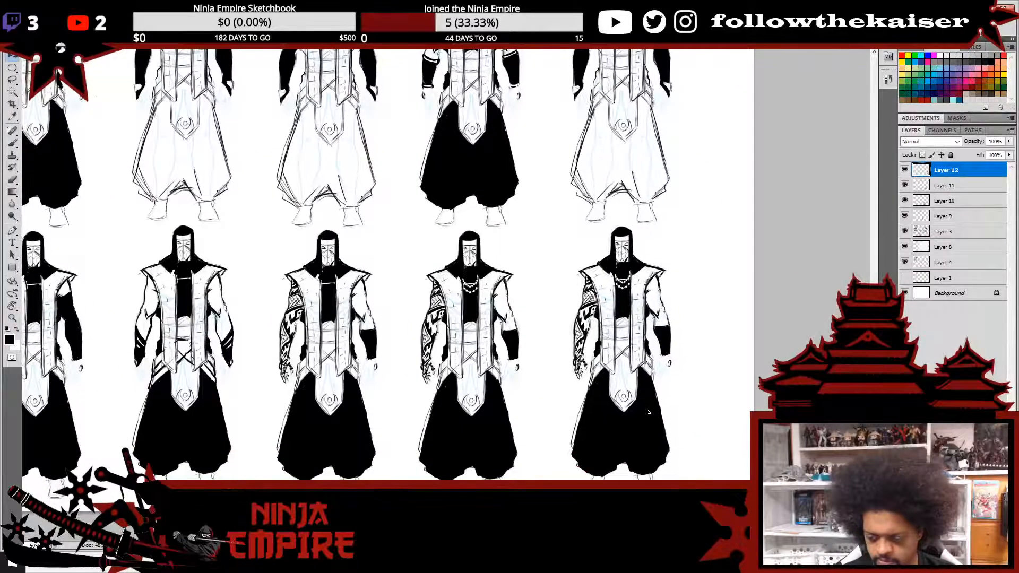
- Sketch a knotted ornament with black brush strokes at the center of the sixth figure's waist wrap, between the vest panels
ctrl+click(670, 380)
ctrl+click(670, 380)
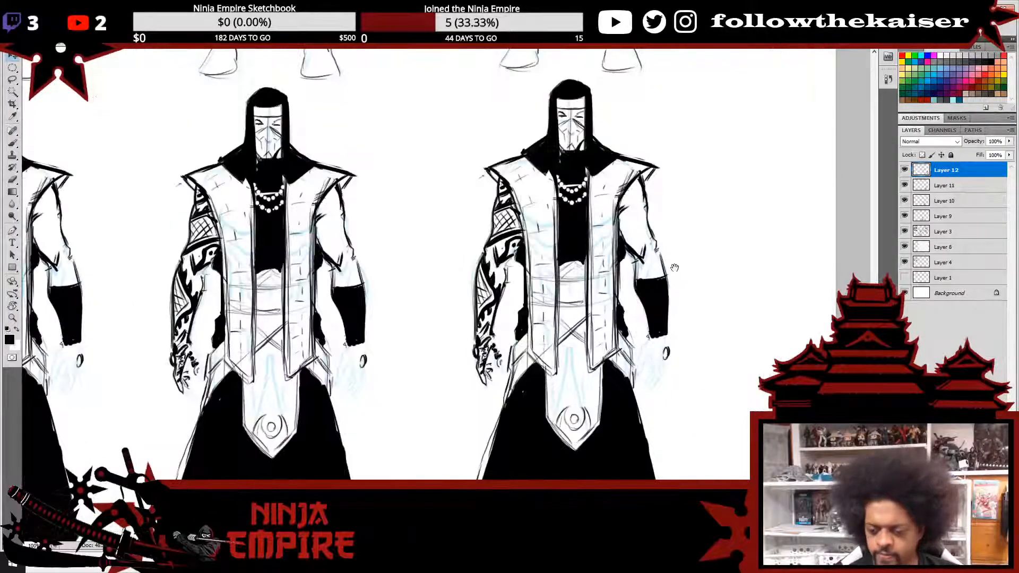
drag(670, 259, 672, 274)
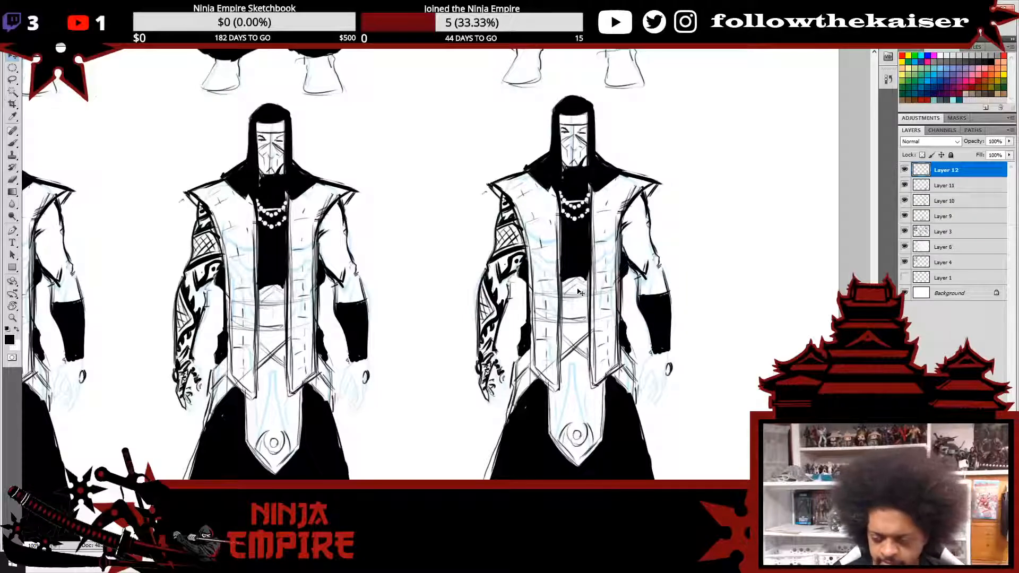
key(b)
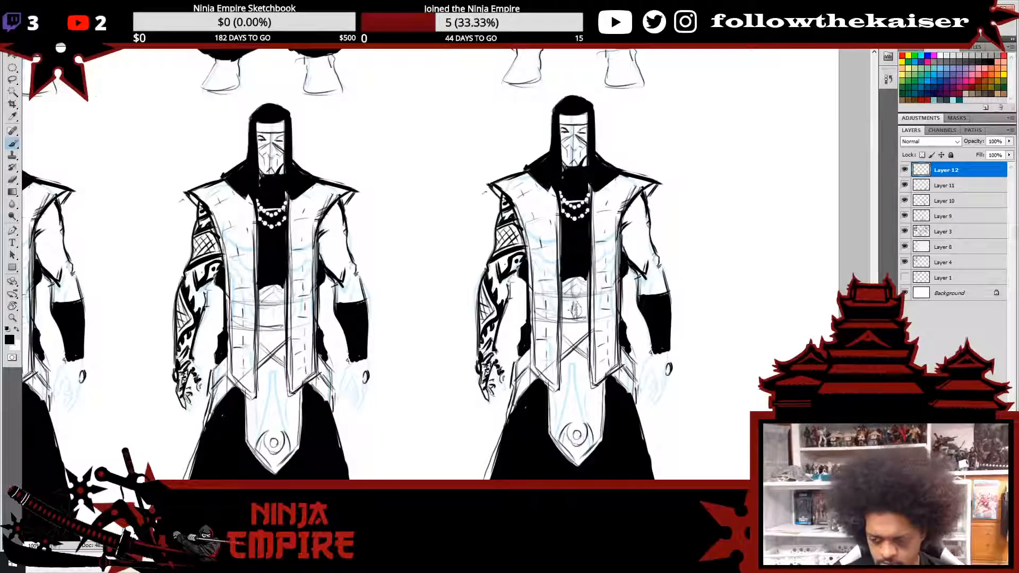
drag(575, 312, 564, 327)
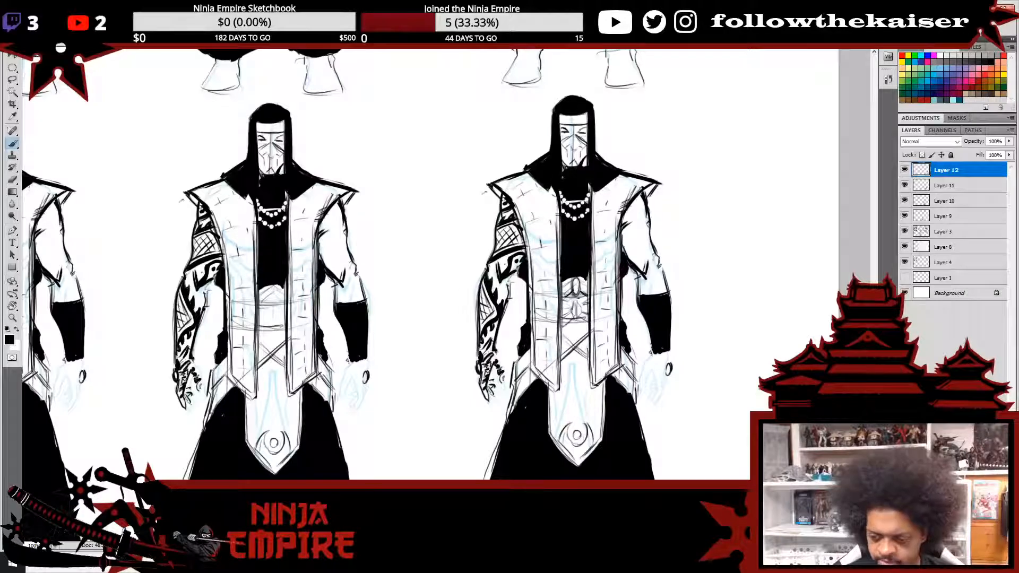
mouse_move(566, 298)
mouse_down()
mouse_move(587, 321)
mouse_move(588, 301)
mouse_move(572, 322)
mouse_move(588, 323)
mouse_up()
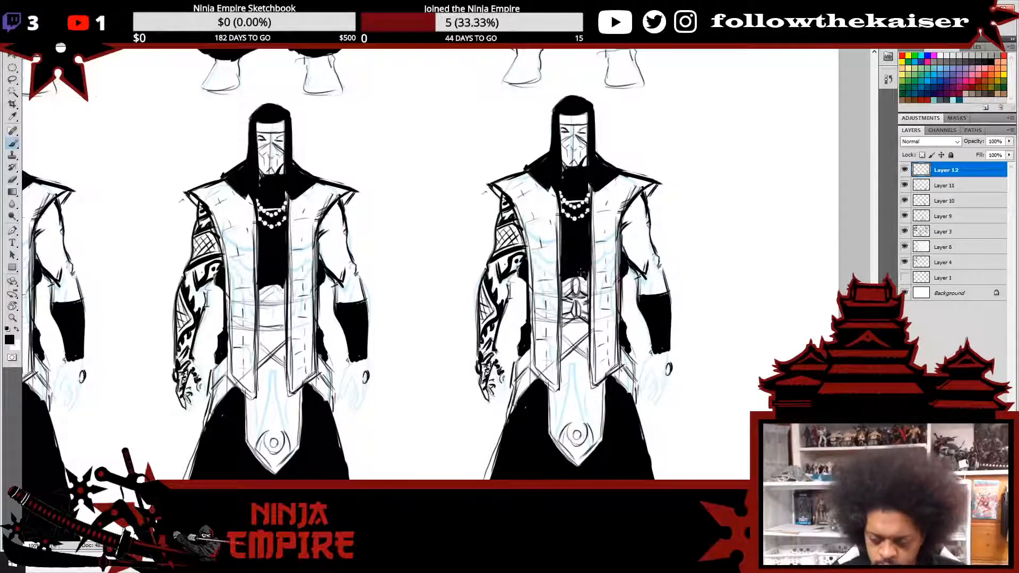
drag(567, 277, 564, 281)
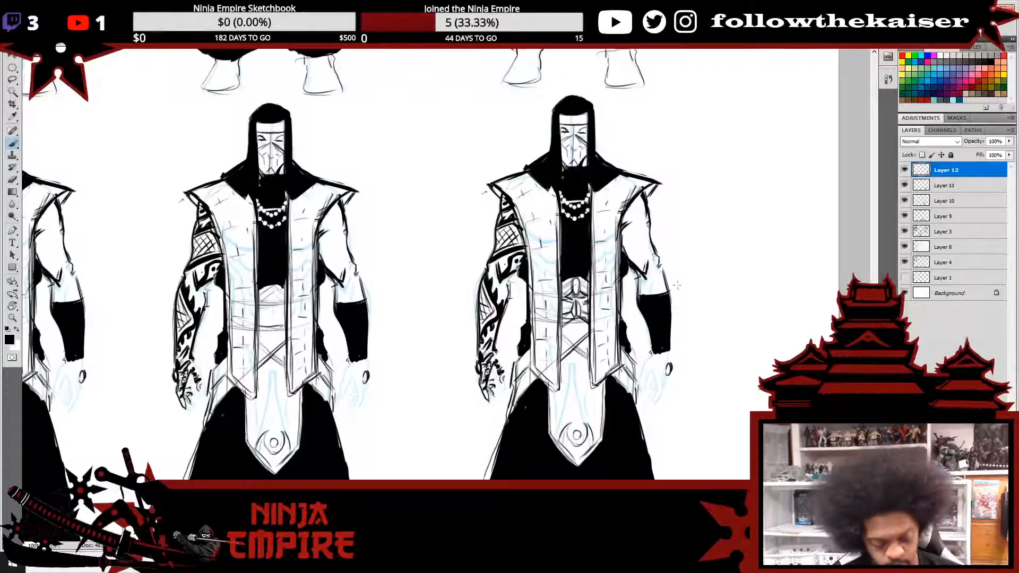
- Erase a row of small bead dots across the sixth figure's black forearm wrap, undoing the misplaced dots
key(e)
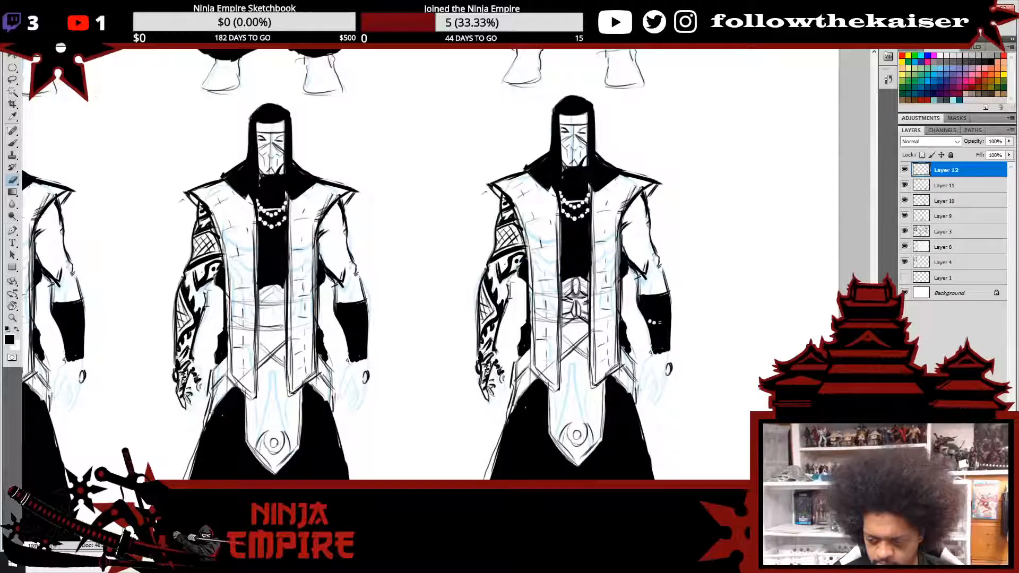
click(657, 322)
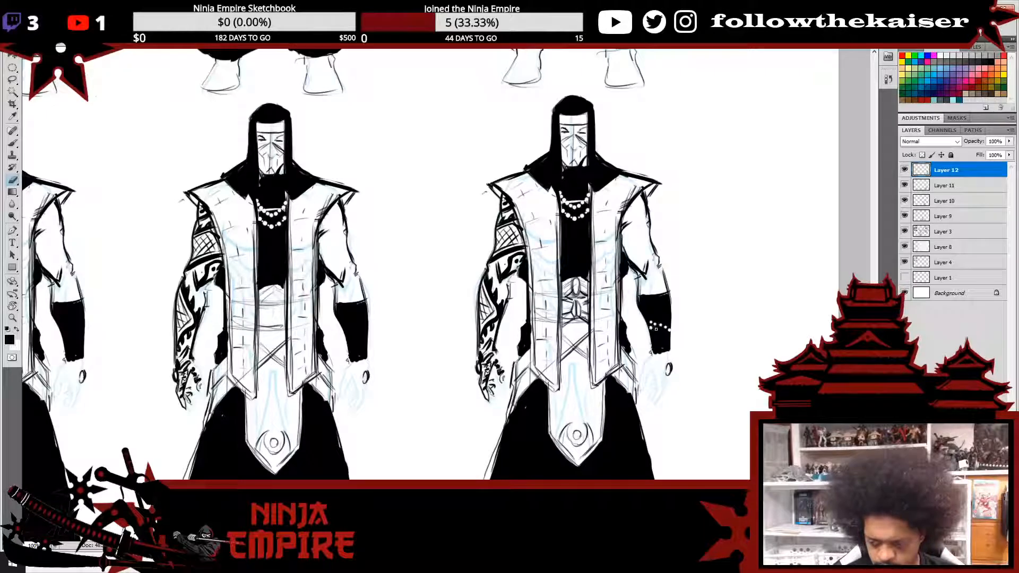
key(ctrl+alt+z)
key(ctrl+alt+z)
key(ctrl+alt+z)
key(ctrl+alt+z)
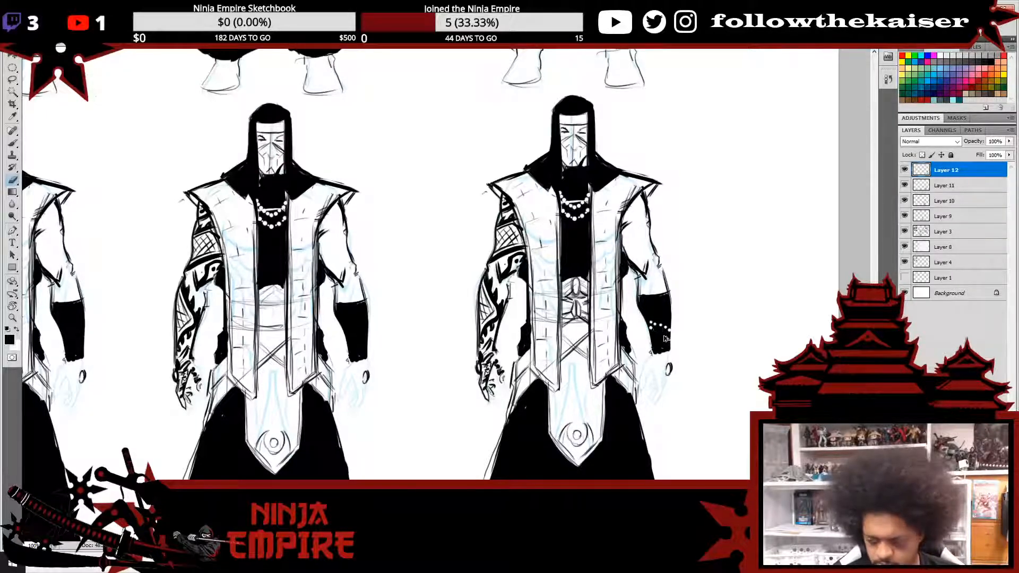
- Erase further rows of bead dots down to the wrist so the sixth figure's forearm wrap carries stacked bead bracelets
click(652, 330)
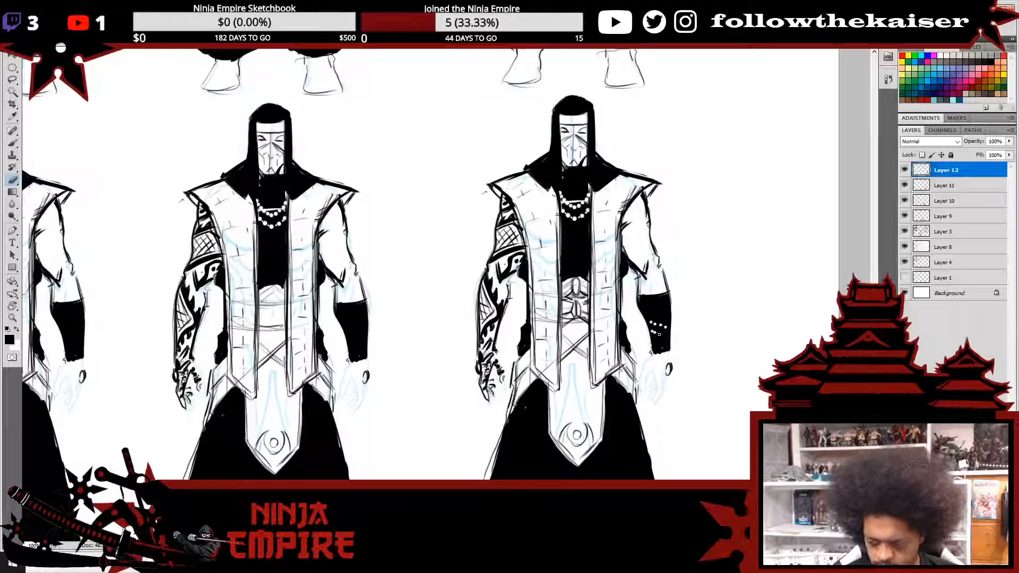
click(658, 333)
click(665, 333)
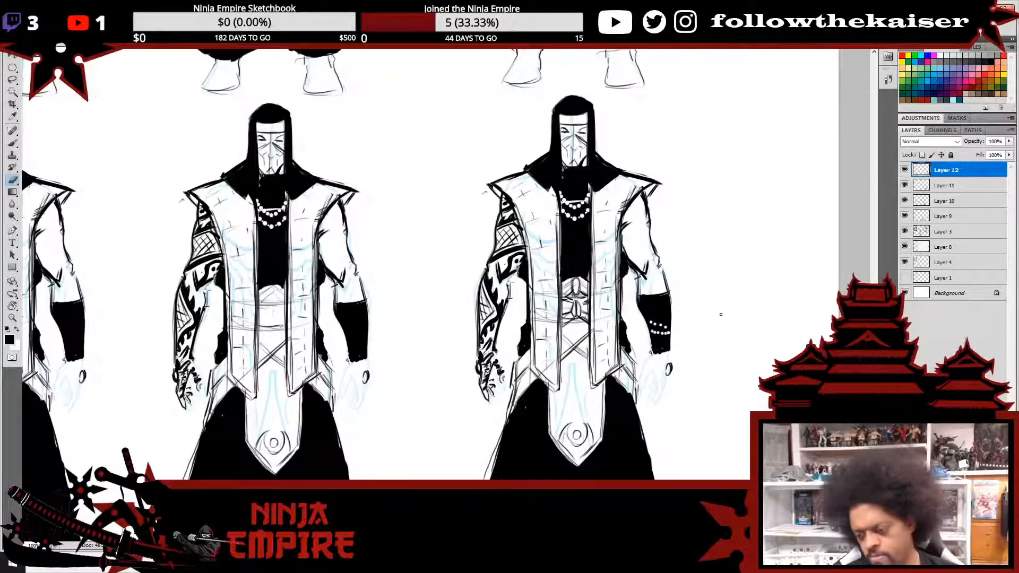
click(657, 339)
click(666, 335)
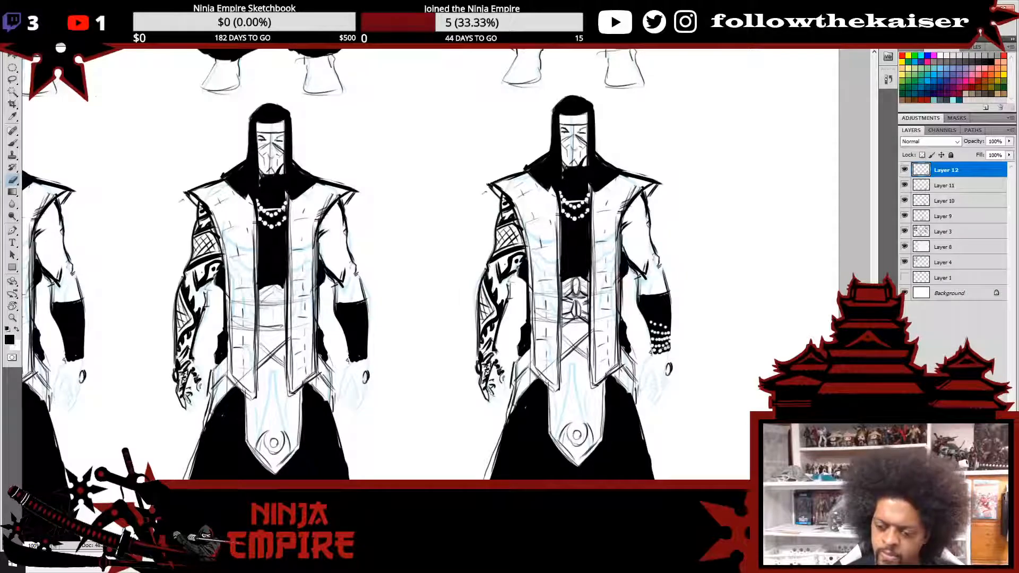
key(b)
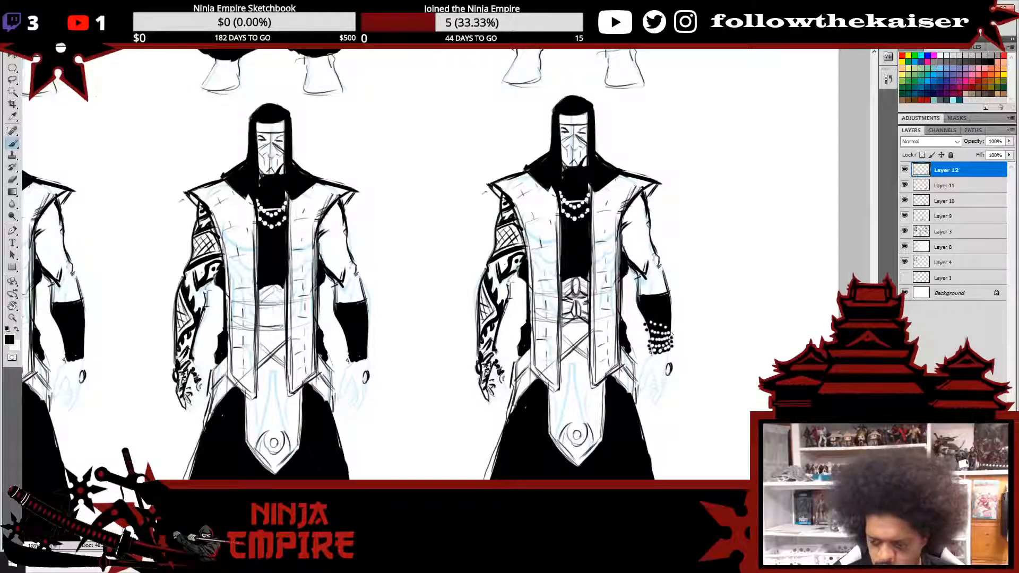
key(e)
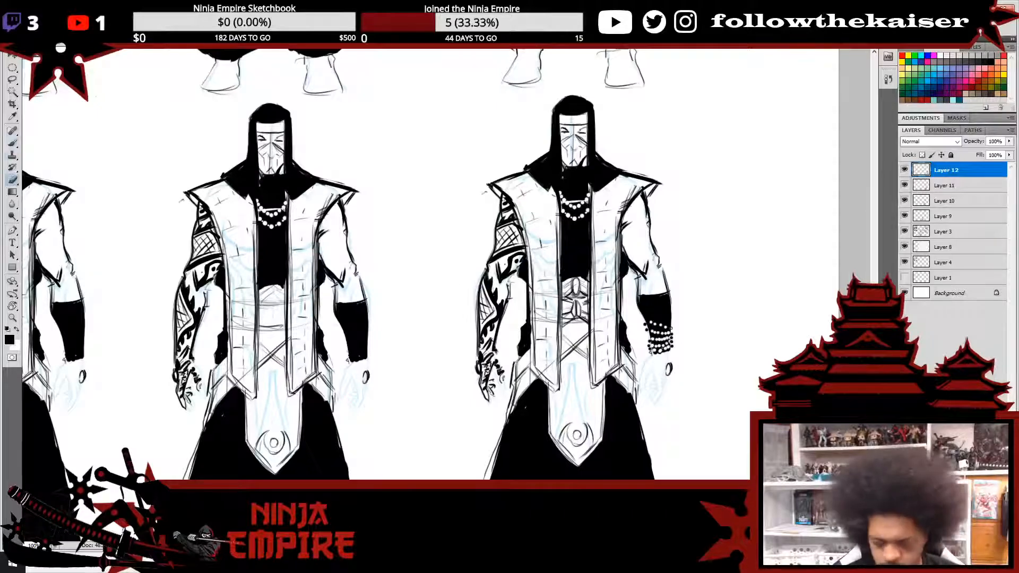
key(b)
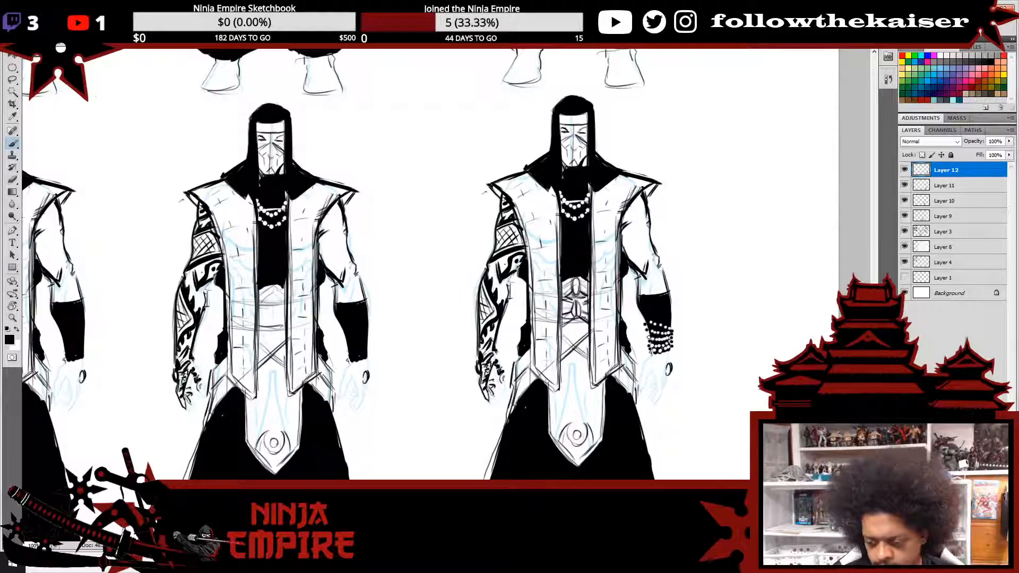
- Review the whole sheet, comparing the third-row costume figures and then examining the colored mask heads up close
scroll(703, 353, down, 1)
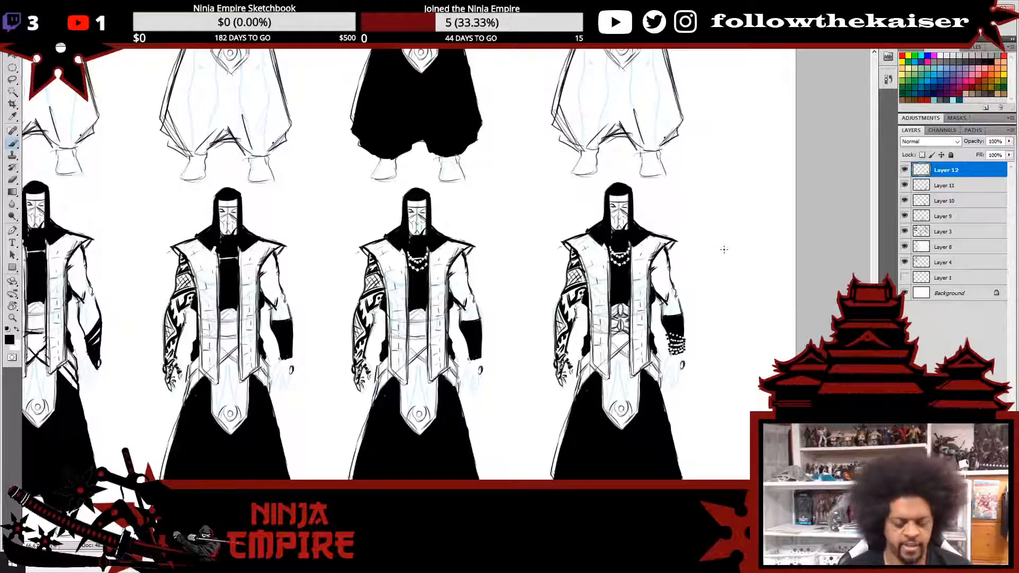
scroll(707, 416, down, 3)
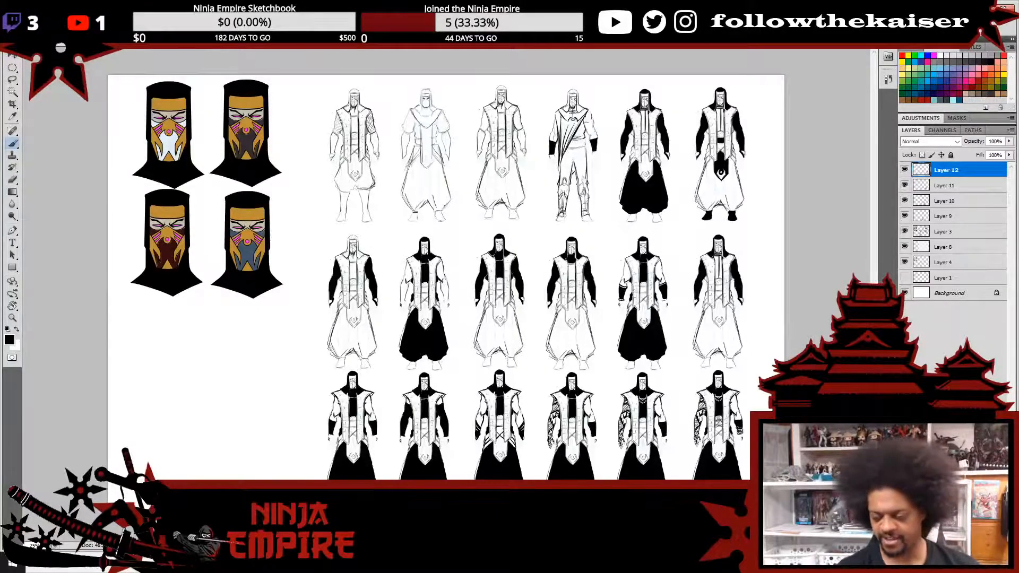
scroll(748, 440, up, 3)
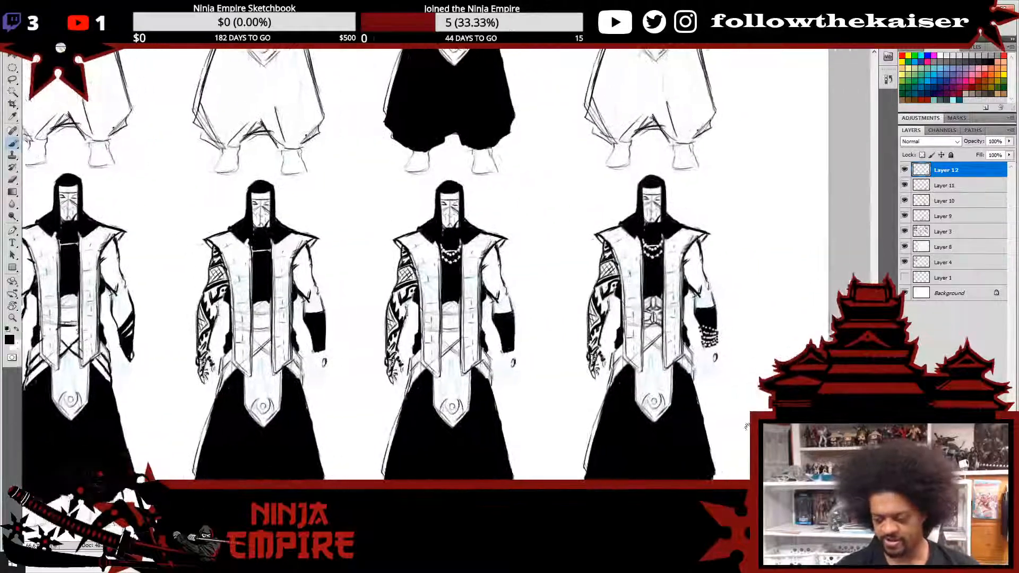
drag(744, 424, 759, 376)
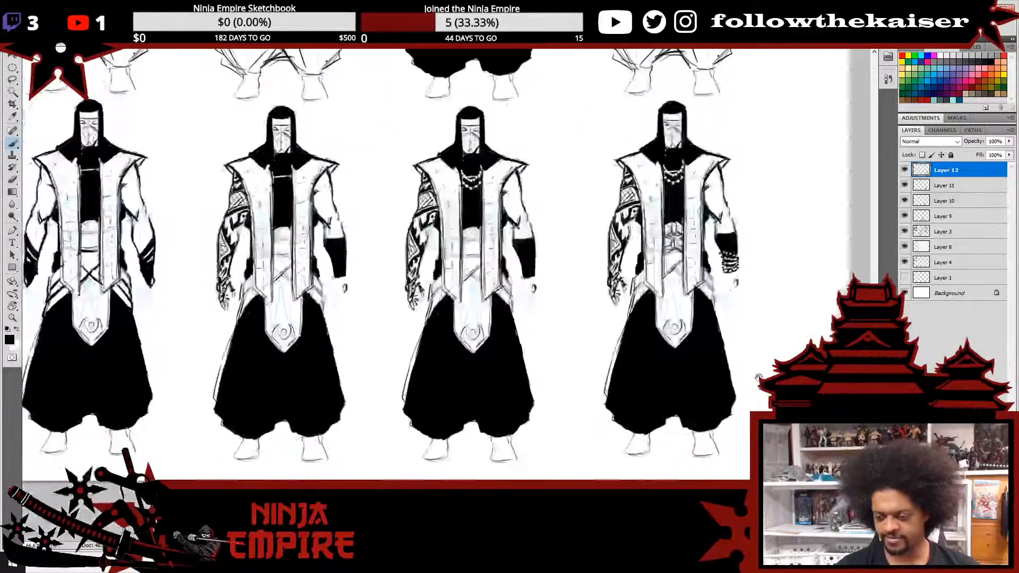
drag(575, 393, 716, 416)
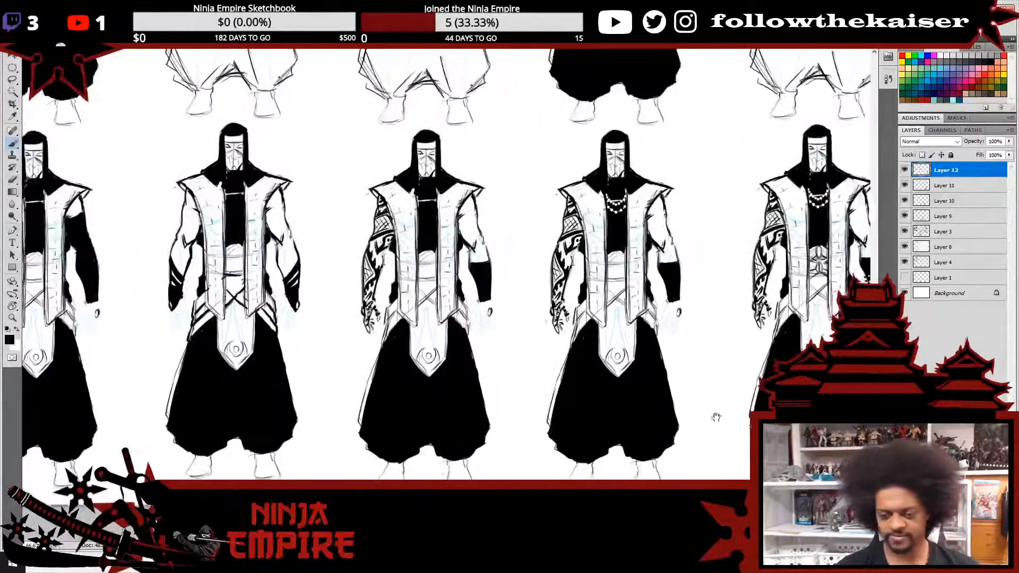
drag(486, 420, 628, 457)
drag(451, 431, 870, 467)
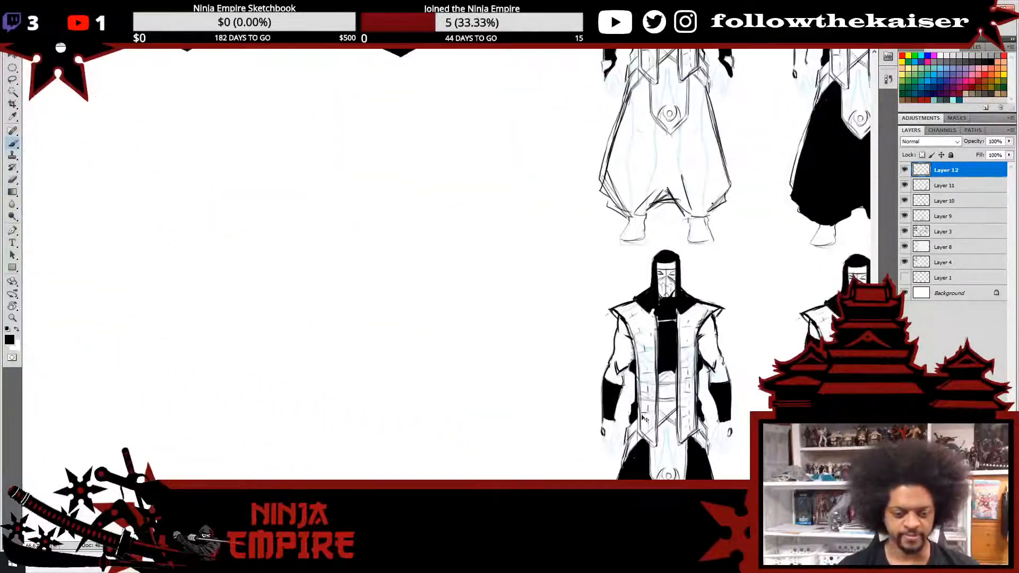
scroll(621, 381, down, 2)
drag(621, 381, 839, 413)
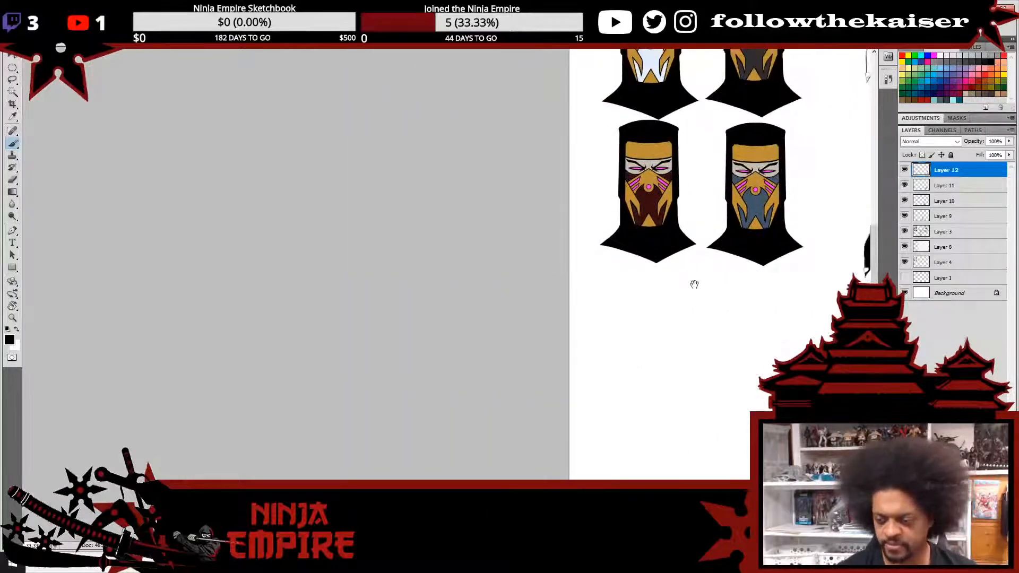
mouse_move(694, 284)
mouse_down()
mouse_move(631, 371)
mouse_move(590, 252)
mouse_move(575, 321)
mouse_up()
scroll(591, 262, up, 1)
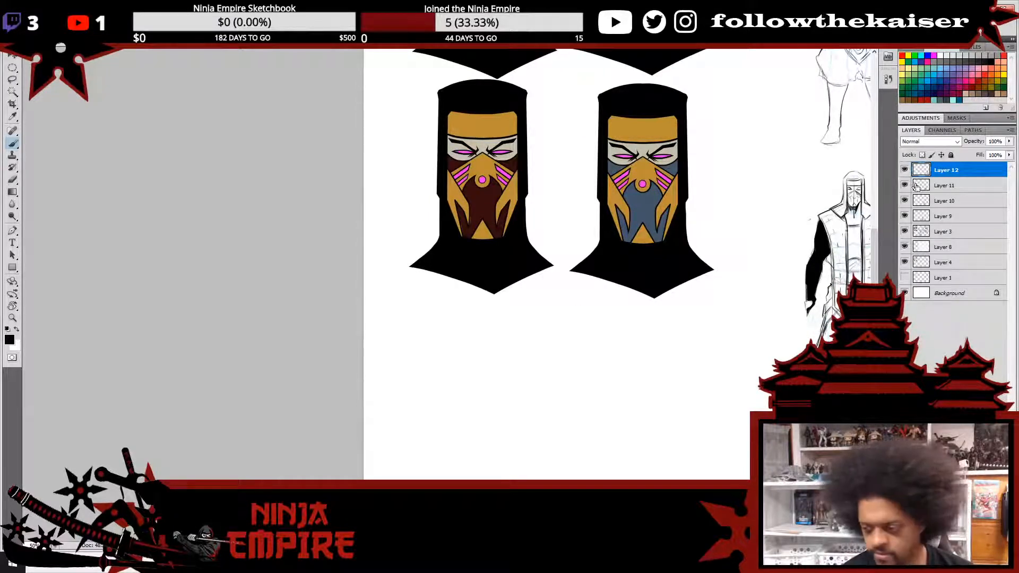
- Merge Layers 12, 11, 10 and 9 down into Layer 3
key(Delete)
key(Delete)
key(Delete)
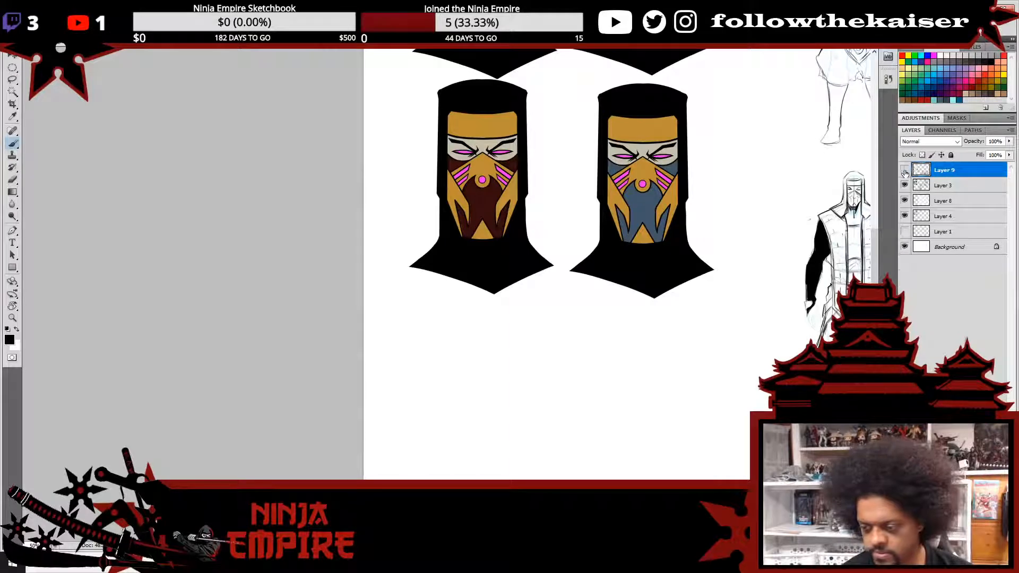
key(Delete)
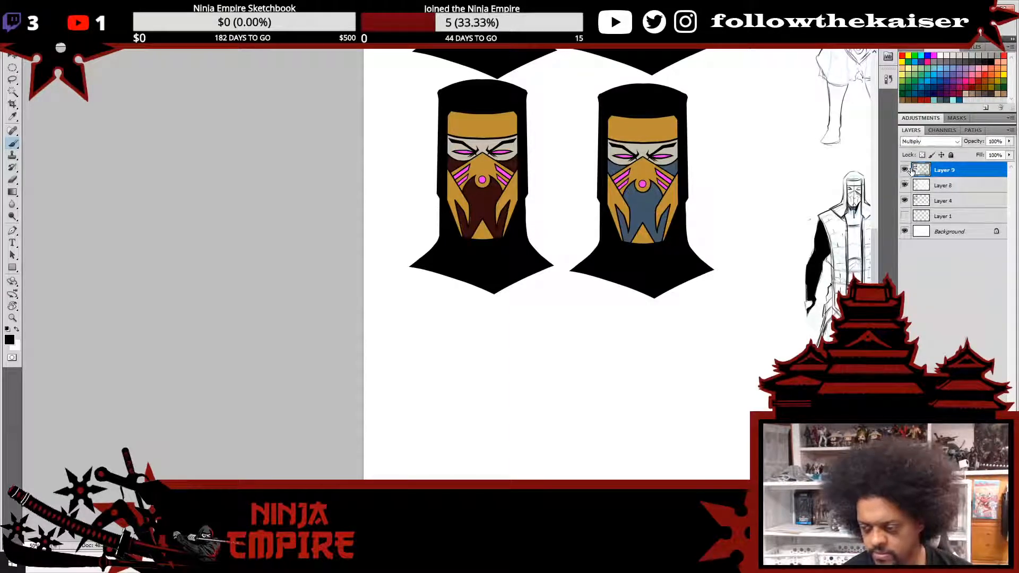
click(904, 170)
click(904, 170)
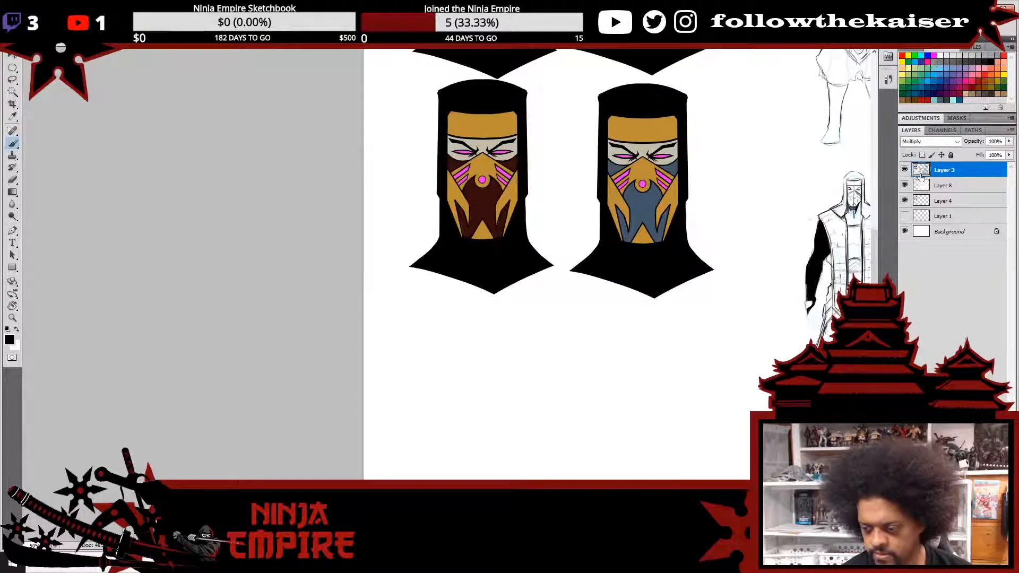
- Duplicate the blue mask head's line art onto a new layer and place the copy below the dark red mask head
key(l)
mouse_move(746, 239)
mouse_down()
mouse_move(725, 278)
mouse_move(597, 313)
mouse_move(564, 261)
mouse_move(583, 101)
mouse_move(603, 76)
mouse_move(696, 80)
mouse_move(747, 241)
mouse_up()
key(ctrl+j)
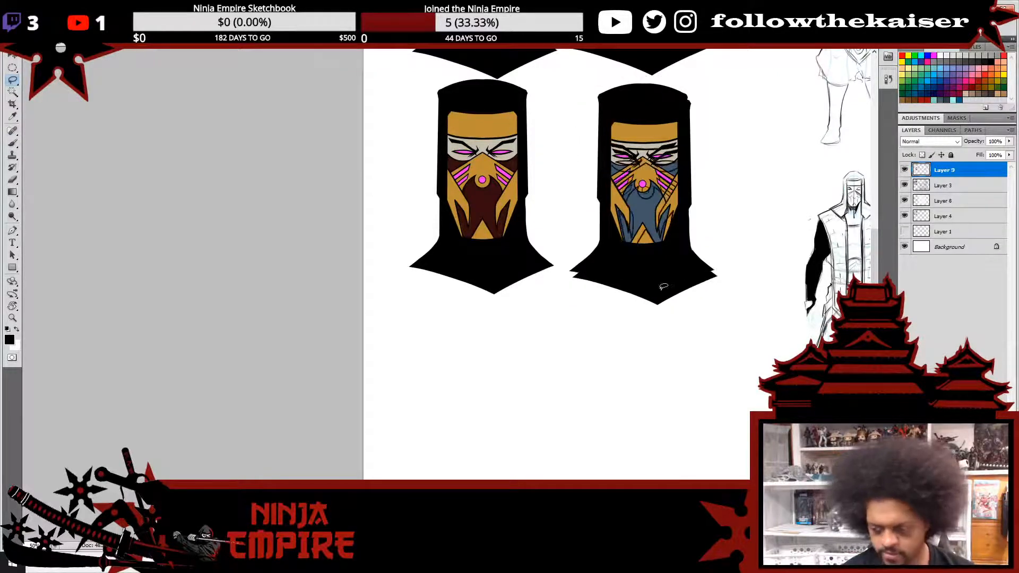
key(v)
drag(656, 270, 486, 491)
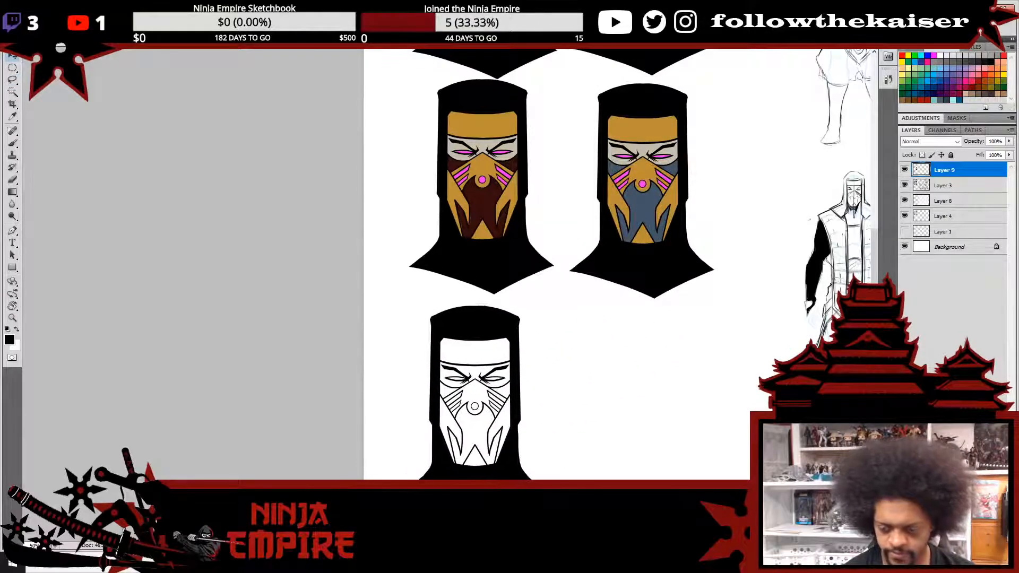
- Erase the inner contour line of the lower cheek piece on the left half of the copied mask
drag(561, 440, 613, 286)
ctrl+click(551, 280)
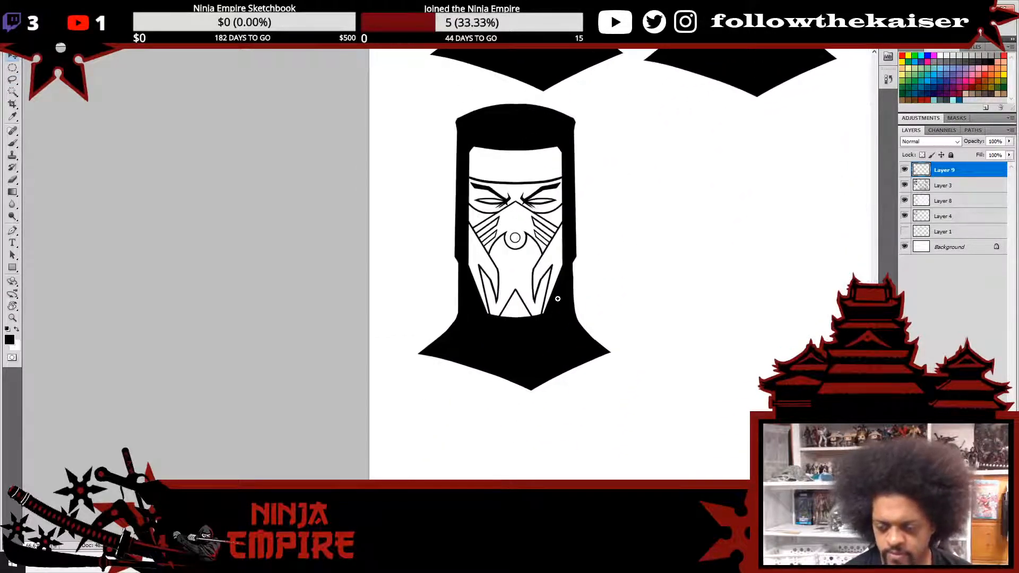
ctrl+click(557, 299)
drag(543, 263, 554, 323)
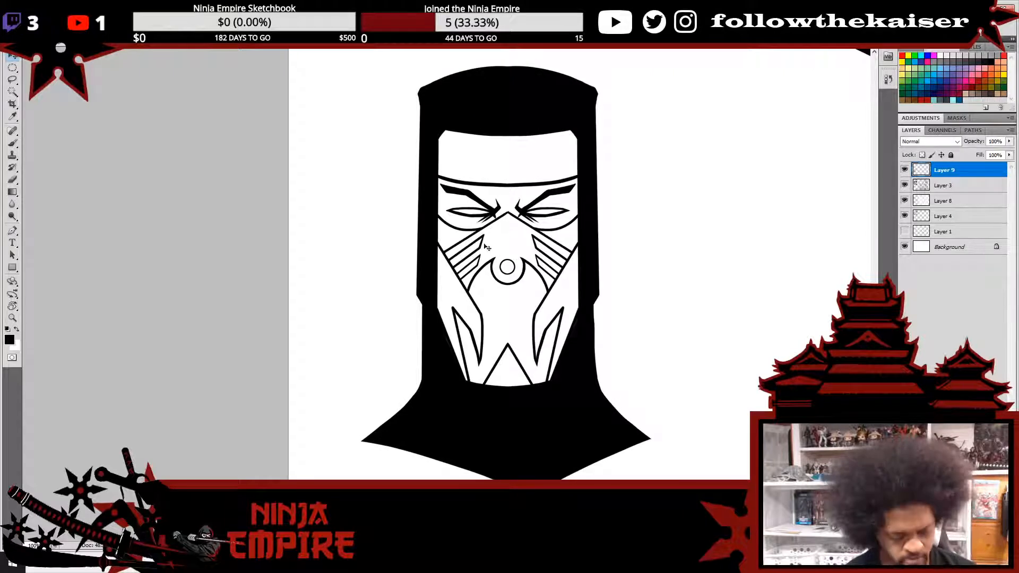
key(e)
mouse_move(484, 318)
mouse_down()
mouse_move(482, 361)
mouse_move(476, 347)
mouse_up()
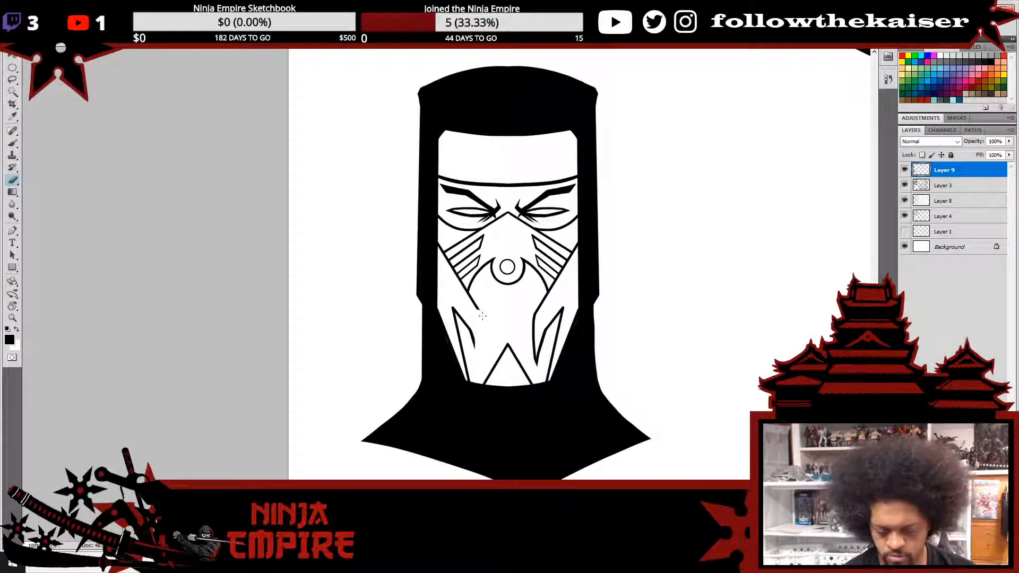
- Erase the pointed cheek shapes from the lower mask and bring up the Banner 300.jpg reference image
drag(475, 304, 467, 341)
mouse_move(452, 300)
mouse_down()
mouse_move(468, 374)
mouse_move(472, 365)
mouse_up()
mouse_move(536, 307)
mouse_down()
mouse_move(534, 360)
mouse_move(544, 346)
mouse_move(547, 365)
mouse_move(559, 327)
mouse_move(547, 379)
mouse_up()
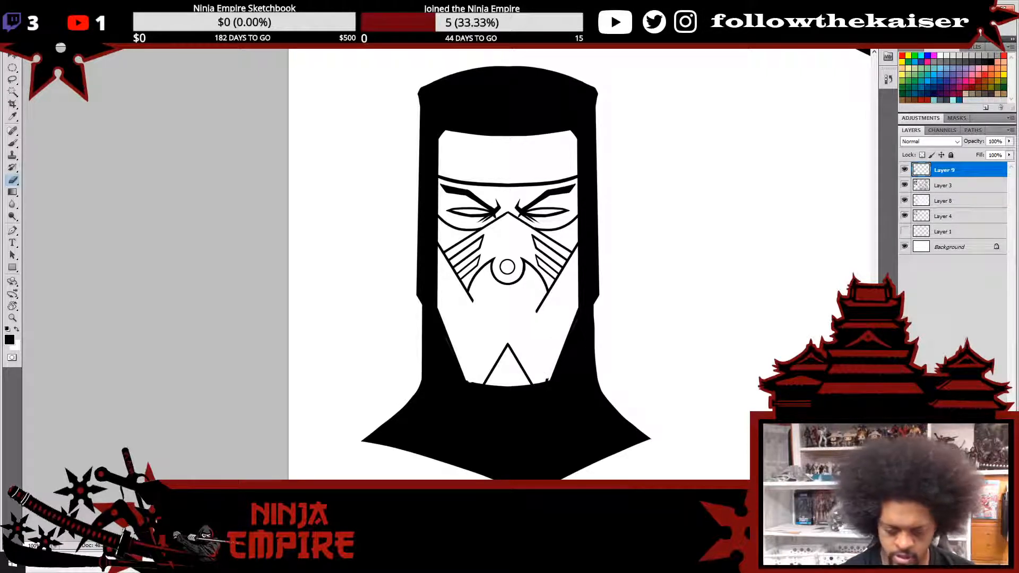
mouse_move(354, 561)
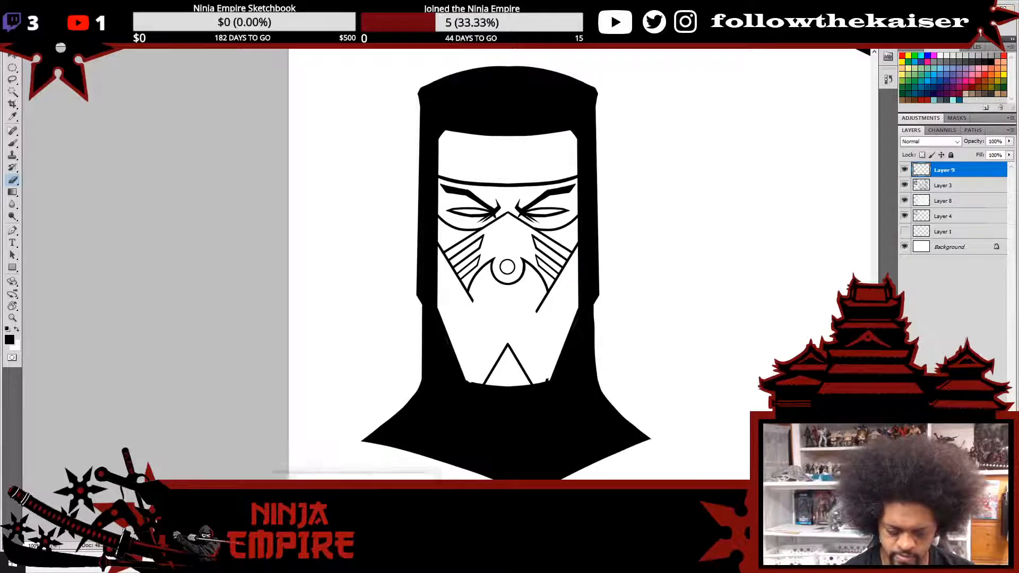
click(393, 516)
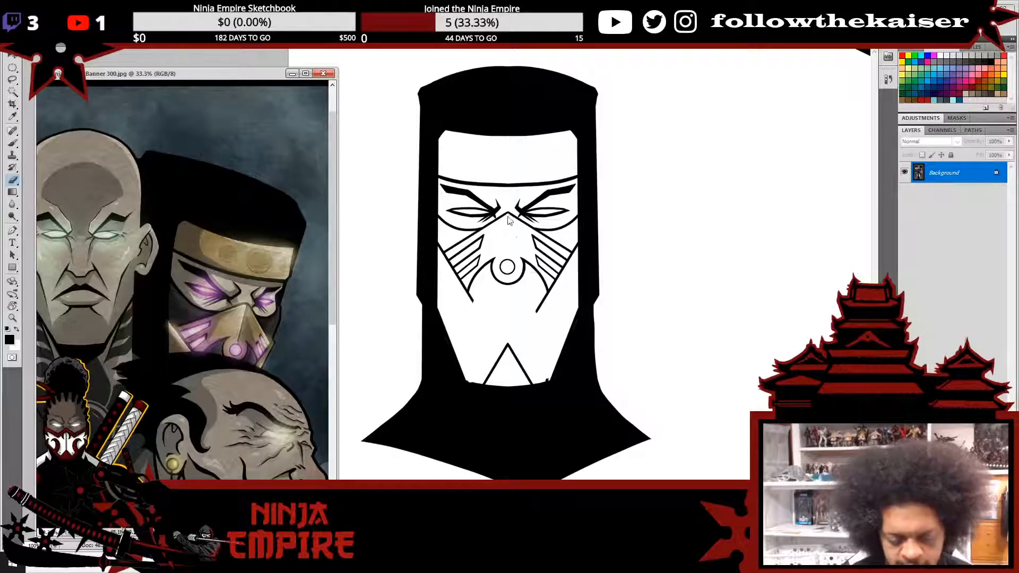
- Brush the mask's two diagonal side lines from the cheek vents down to the chin peak
key(b)
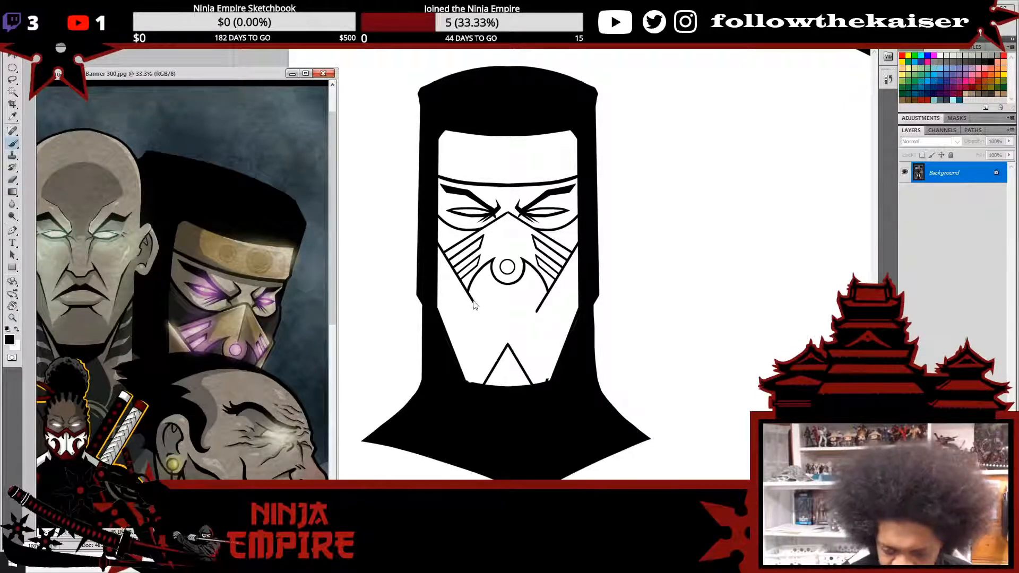
click(474, 303)
drag(472, 300, 501, 335)
drag(539, 308, 515, 350)
drag(539, 305, 512, 354)
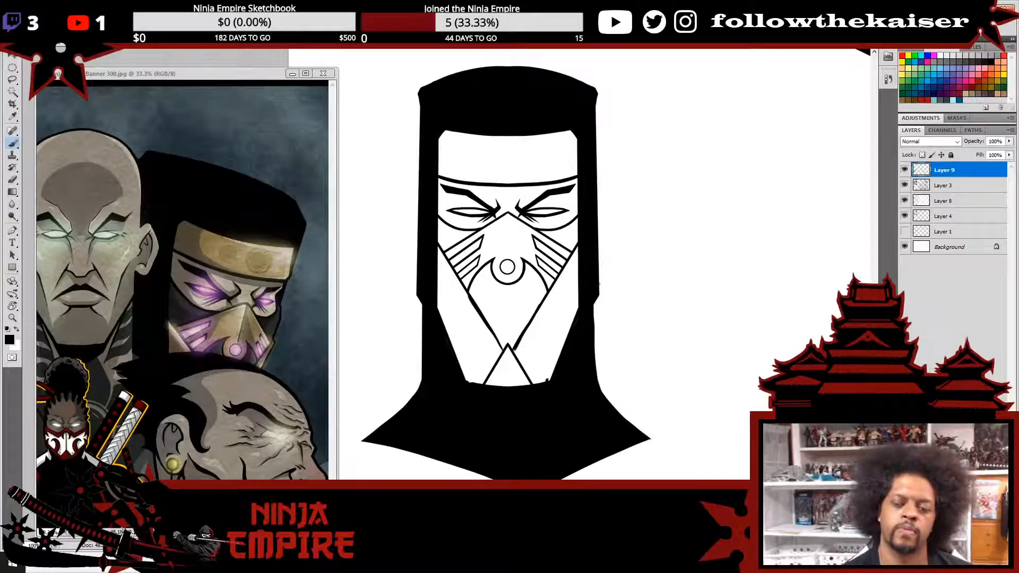
- Erase the chin triangle and the extended diagonal lines, trimming the tips below both cheek vents
key(e)
mouse_move(503, 340)
mouse_down()
mouse_move(505, 358)
mouse_move(511, 350)
mouse_move(533, 383)
mouse_move(495, 364)
mouse_move(488, 377)
mouse_up()
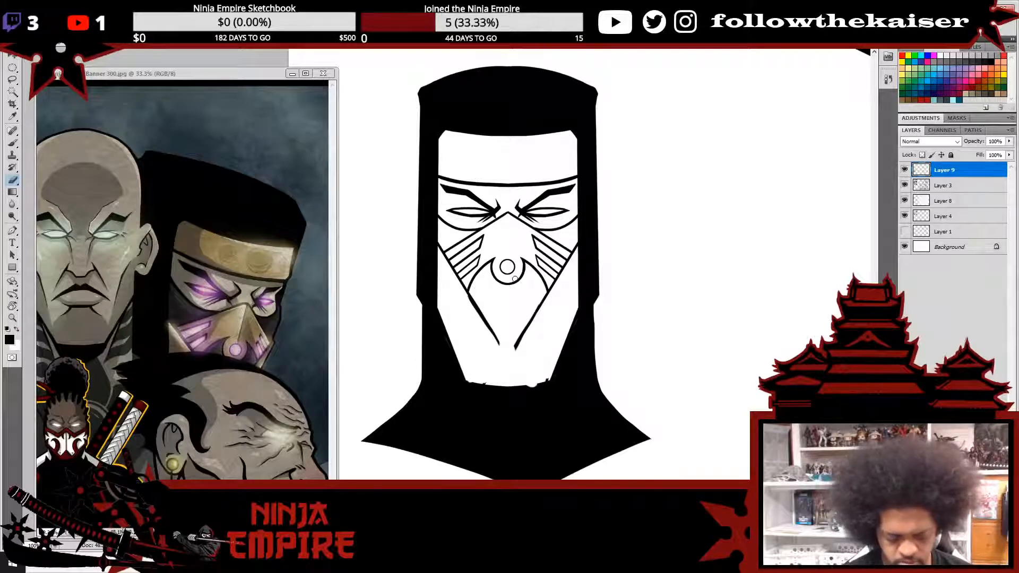
key(b)
mouse_move(500, 343)
mouse_down()
mouse_move(508, 314)
mouse_move(499, 344)
mouse_move(519, 356)
mouse_up()
mouse_move(510, 316)
mouse_down()
mouse_move(521, 354)
mouse_move(511, 317)
mouse_move(510, 326)
mouse_move(520, 348)
mouse_move(527, 305)
mouse_move(539, 320)
mouse_move(509, 314)
mouse_move(482, 344)
mouse_move(485, 299)
mouse_move(476, 295)
mouse_move(469, 299)
mouse_move(489, 322)
mouse_up()
key(e)
key(b)
key(e)
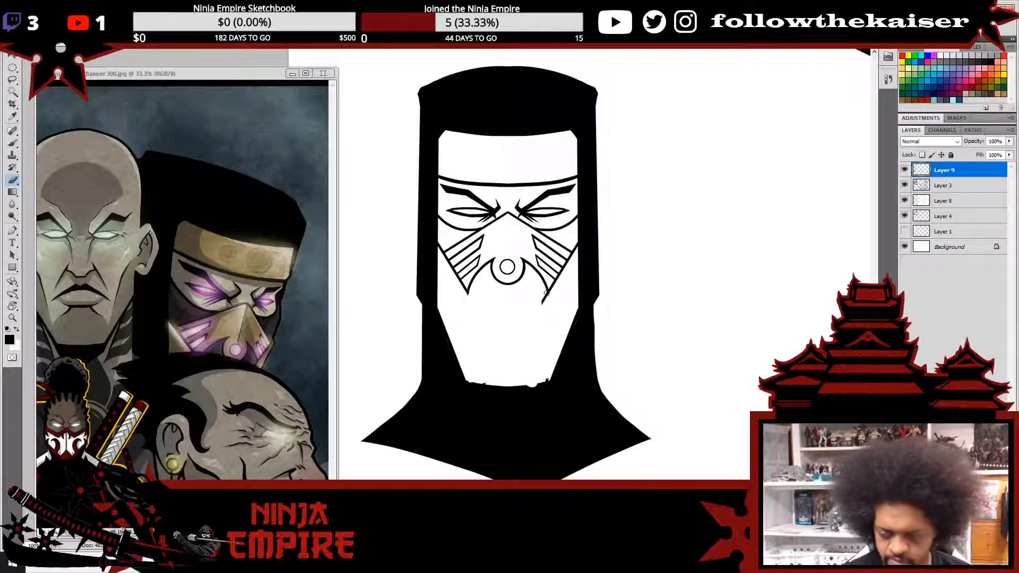
drag(546, 294, 542, 303)
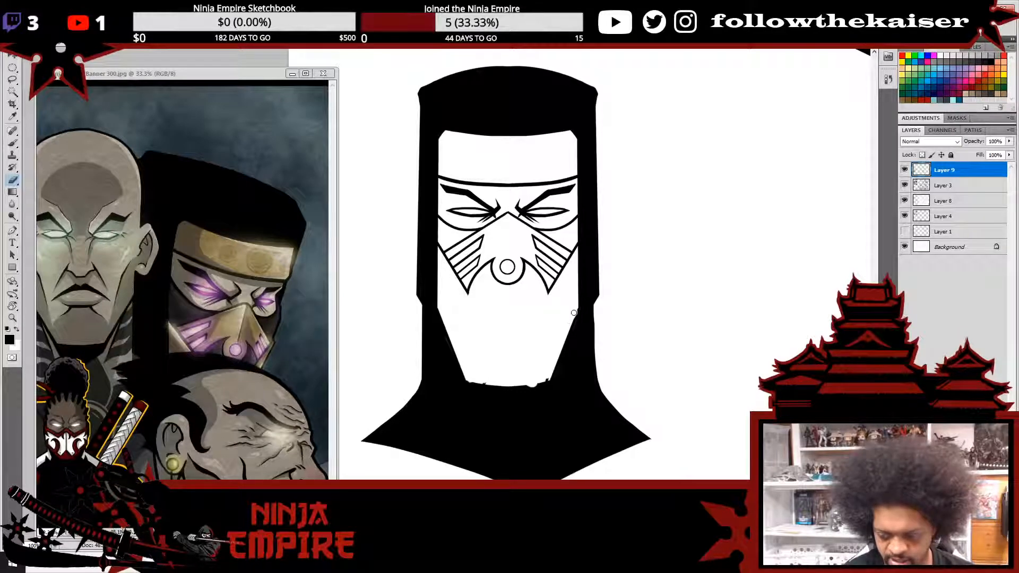
- Brush angled slashes along both jaw sides and a zigzag fang outline with a central peak on the lower mask
key(b)
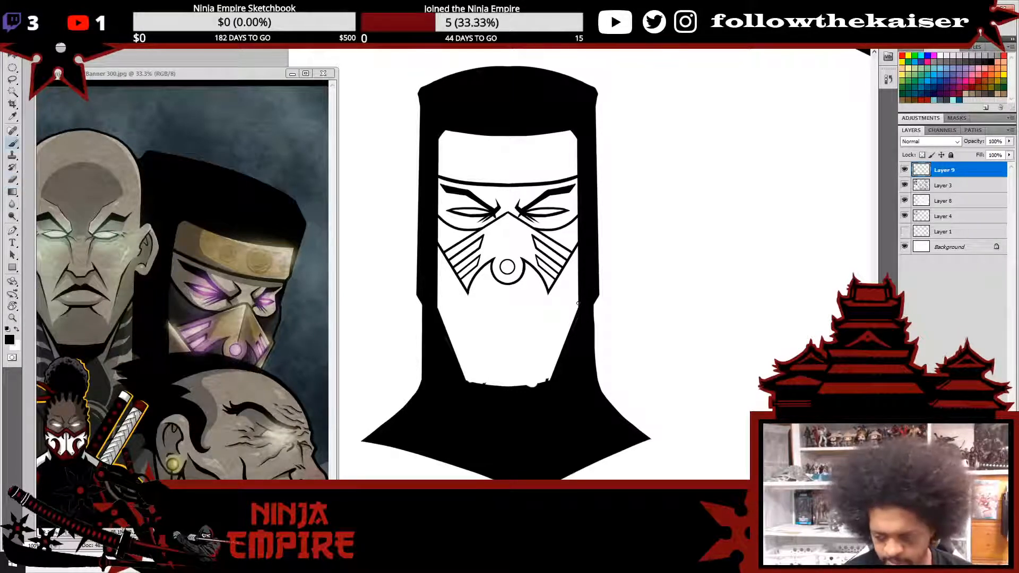
drag(578, 303, 548, 353)
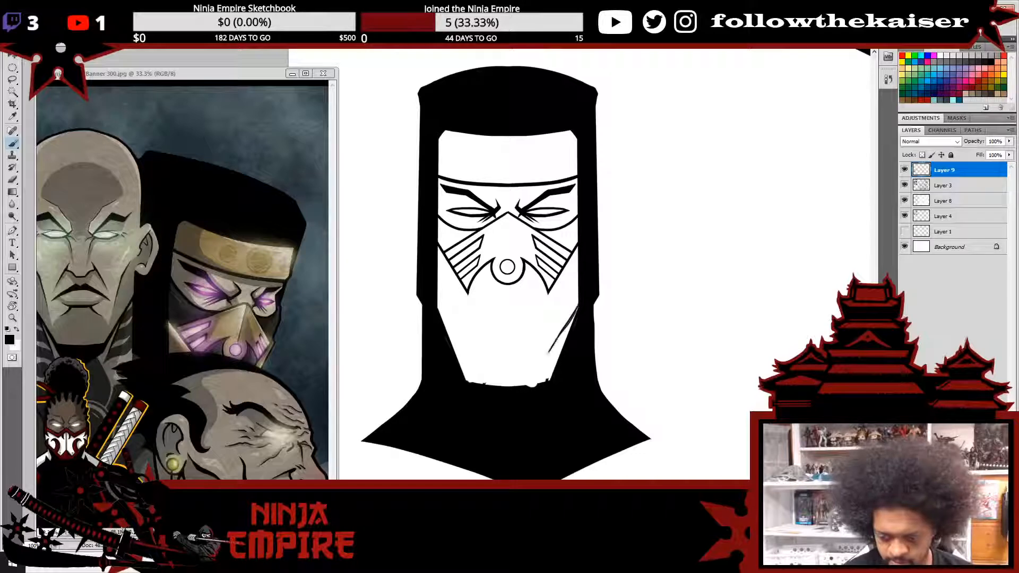
mouse_move(534, 307)
mouse_down()
mouse_move(542, 350)
mouse_move(527, 352)
mouse_move(530, 385)
mouse_move(526, 352)
mouse_move(547, 354)
mouse_up()
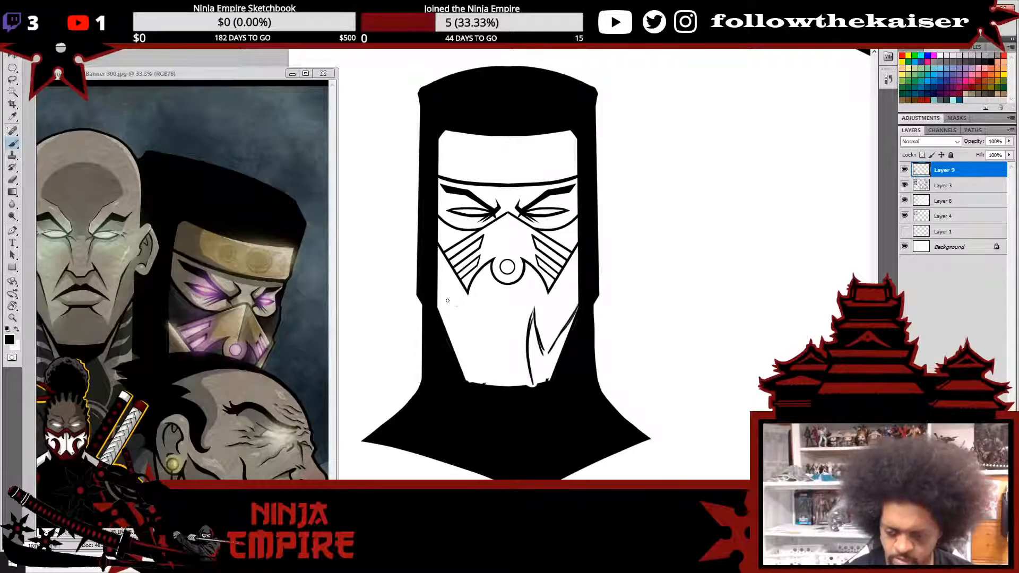
mouse_move(439, 306)
mouse_down()
mouse_move(471, 351)
mouse_move(491, 308)
mouse_move(487, 375)
mouse_up()
drag(493, 326, 485, 384)
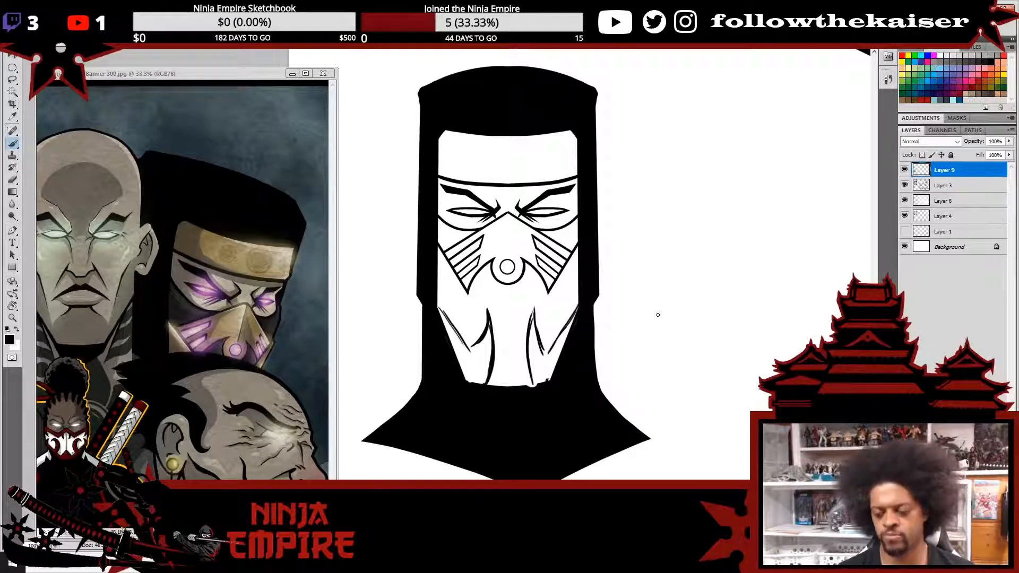
mouse_move(488, 373)
mouse_down()
mouse_move(524, 371)
mouse_move(514, 349)
mouse_move(539, 371)
mouse_move(510, 360)
mouse_move(528, 381)
mouse_move(512, 344)
mouse_move(543, 365)
mouse_move(568, 363)
mouse_move(578, 255)
mouse_move(568, 333)
mouse_move(533, 381)
mouse_move(484, 382)
mouse_up()
key(e)
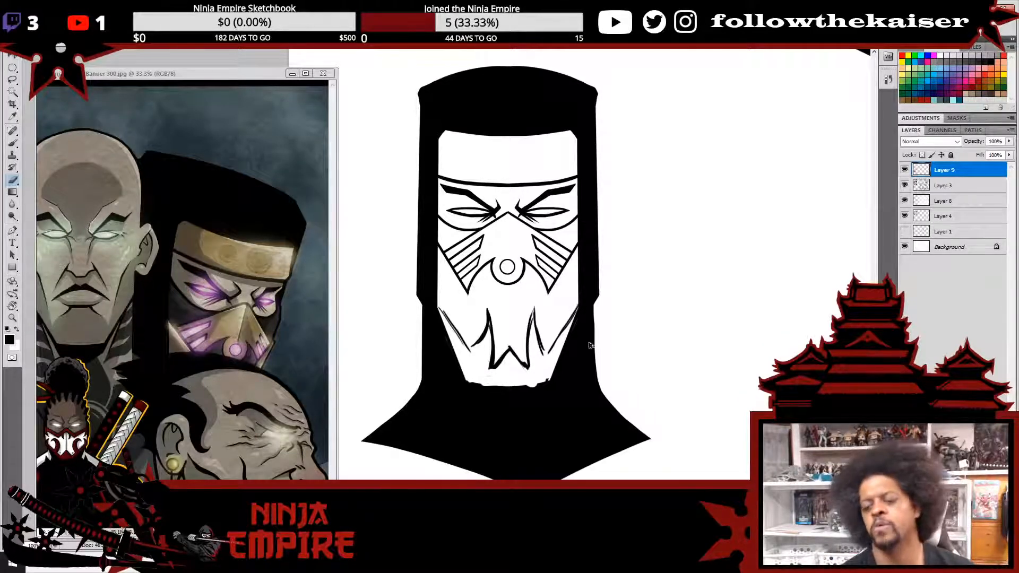
ctrl+alt+click(587, 370)
drag(571, 384, 515, 389)
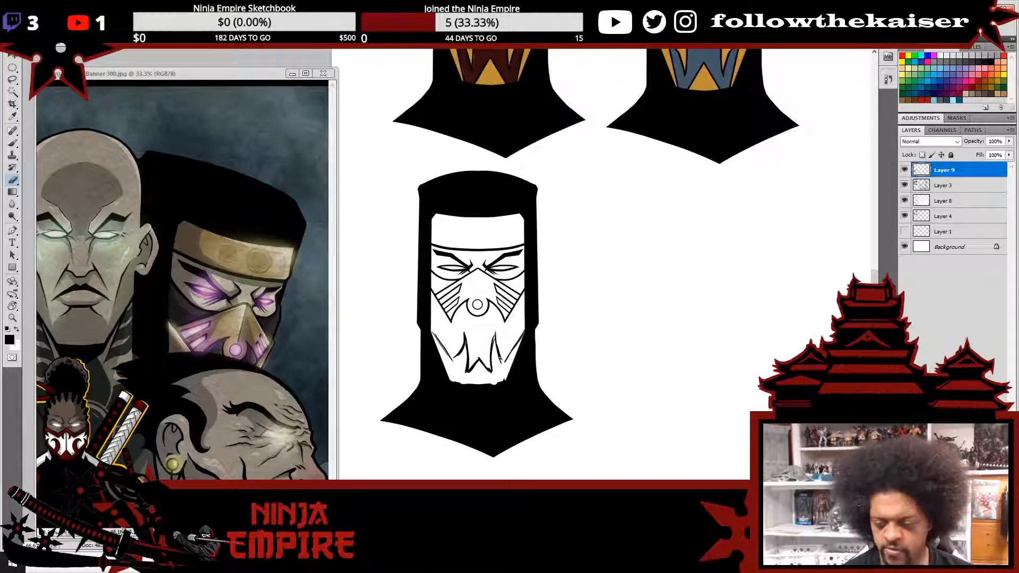
- Lasso the uncoloured head, copy it to a new layer and move it to the empty spot below the blue mask
alt+click(547, 352)
alt+click(549, 351)
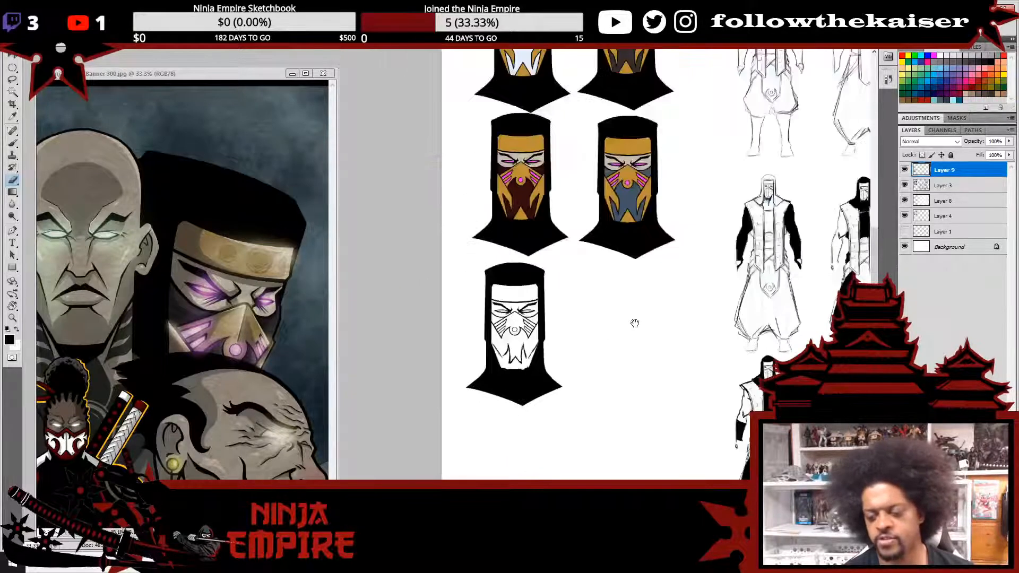
drag(616, 338, 558, 349)
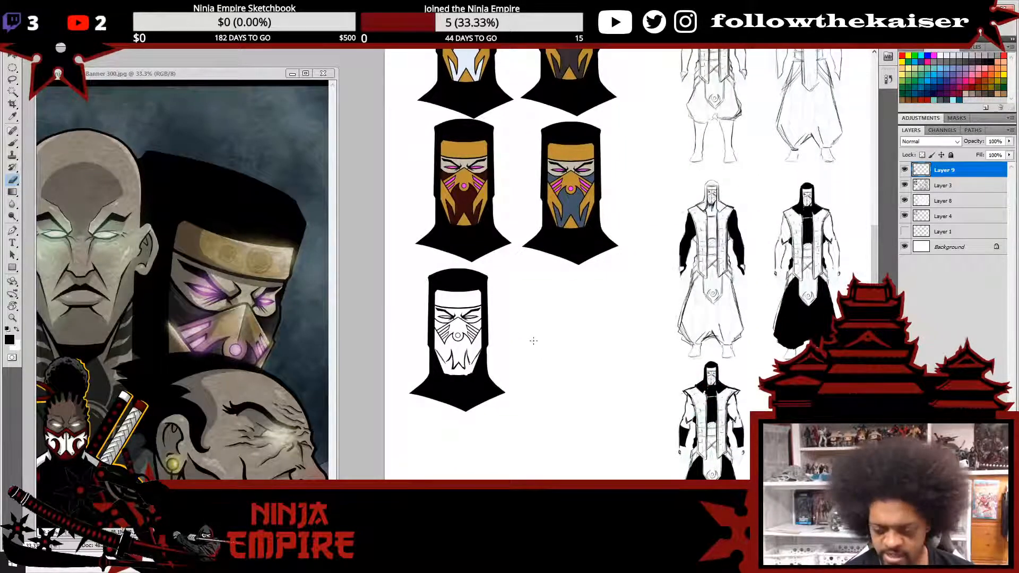
key(l)
mouse_move(533, 379)
mouse_down()
mouse_move(520, 398)
mouse_move(424, 421)
mouse_move(394, 361)
mouse_move(414, 275)
mouse_move(444, 259)
mouse_move(472, 261)
mouse_move(516, 289)
mouse_move(505, 383)
mouse_move(502, 364)
mouse_move(471, 372)
mouse_move(586, 364)
mouse_up()
key(ctrl+j)
key(ctrl+shift+Down)
key(v)
ctrl+click(591, 347)
ctrl+click(591, 347)
ctrl+click(592, 347)
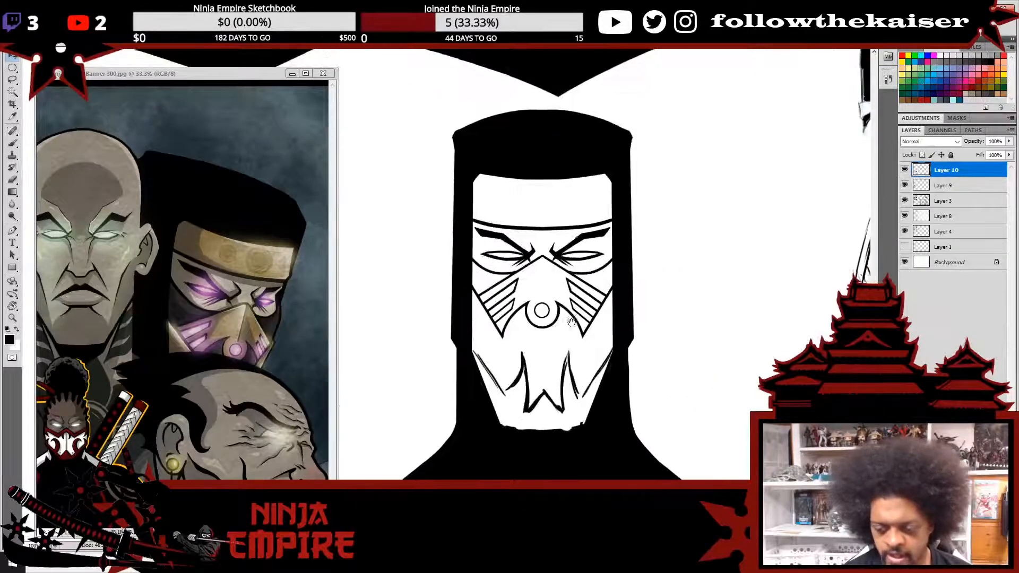
- Touch up the copied head's chin edge and erase the zigzag fang lines between the jaw slashes
key(b)
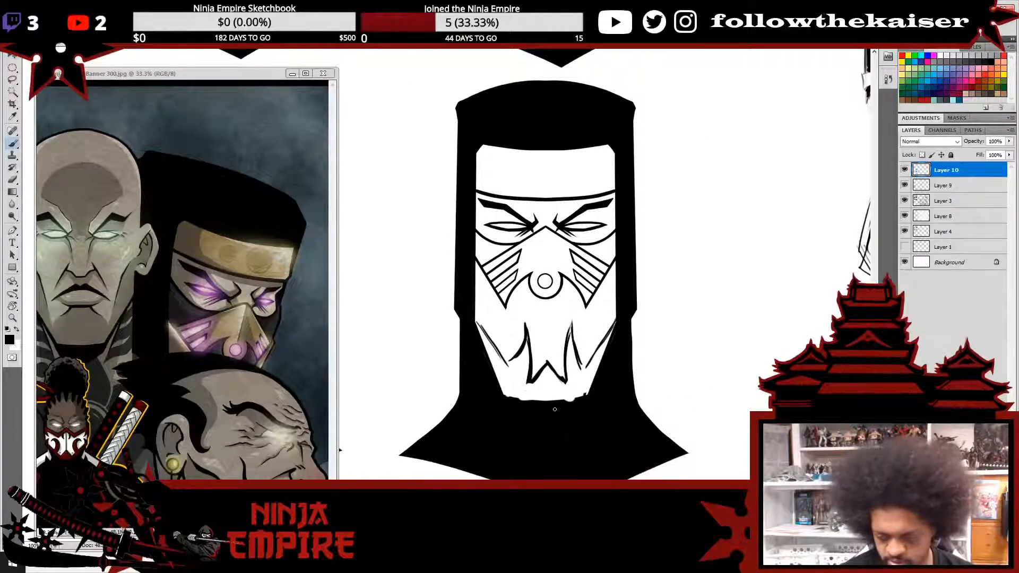
drag(572, 403, 556, 404)
key(e)
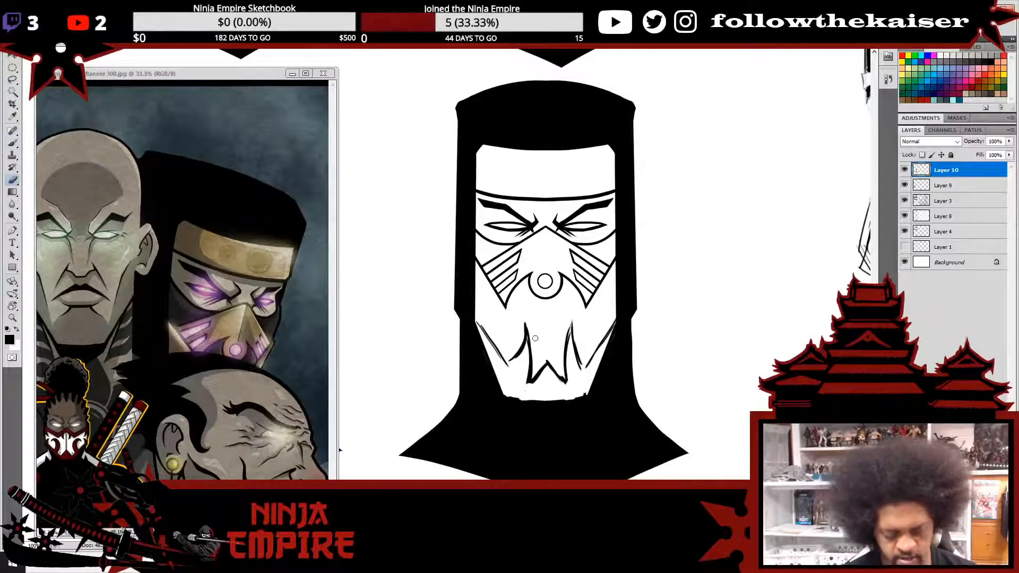
mouse_move(536, 340)
mouse_down()
mouse_move(513, 375)
mouse_move(531, 349)
mouse_move(560, 353)
mouse_move(559, 332)
mouse_move(524, 371)
mouse_move(534, 383)
mouse_move(575, 369)
mouse_up()
key(bracketright)
key(bracketright)
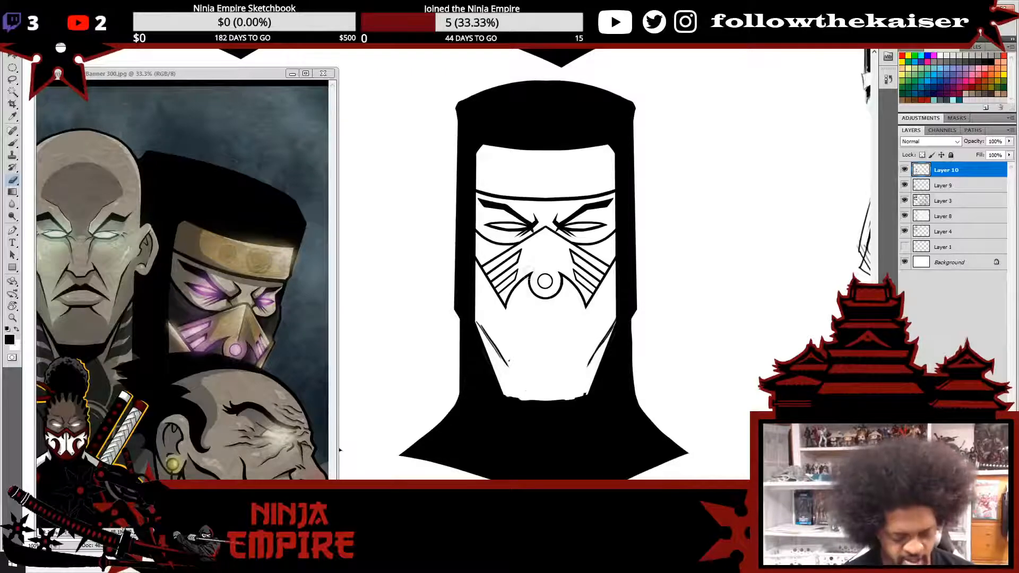
- Try a V-shaped mouth outline with dense hatching below the round nose piece
key(b)
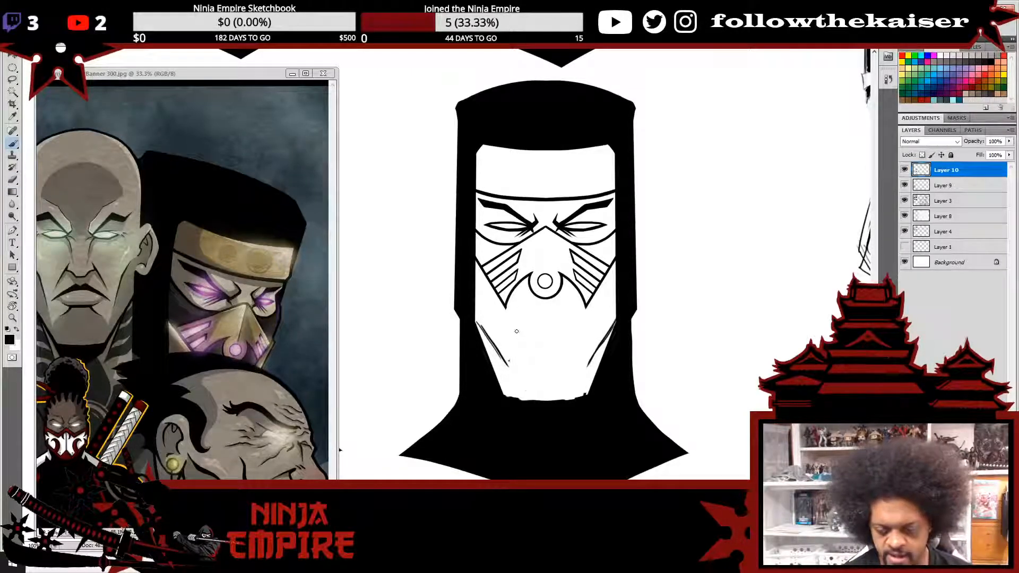
mouse_move(512, 324)
mouse_down()
mouse_move(530, 352)
mouse_move(557, 356)
mouse_move(580, 326)
mouse_move(511, 337)
mouse_up()
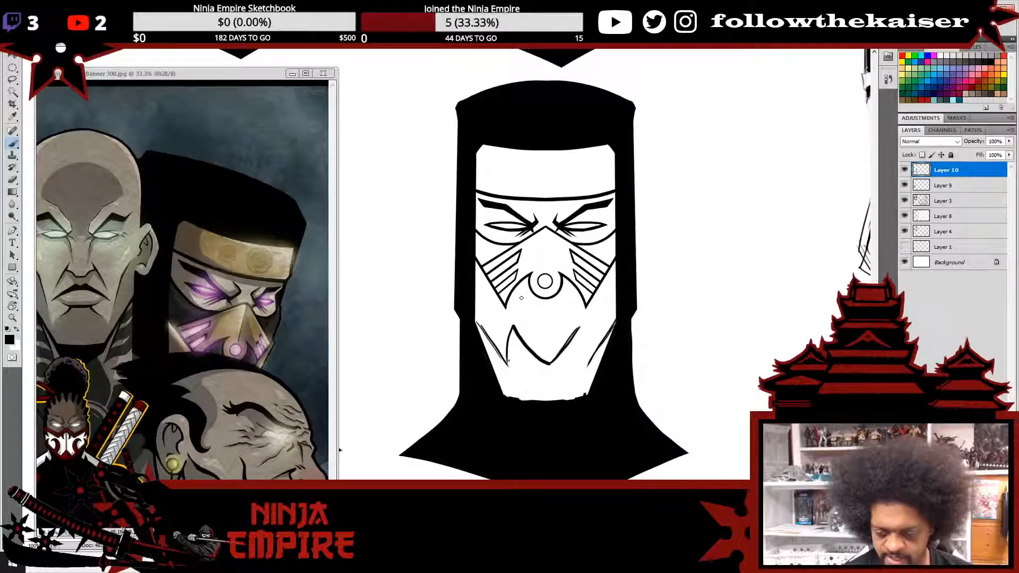
mouse_move(523, 290)
mouse_down()
mouse_move(546, 310)
mouse_move(544, 348)
mouse_move(566, 333)
mouse_up()
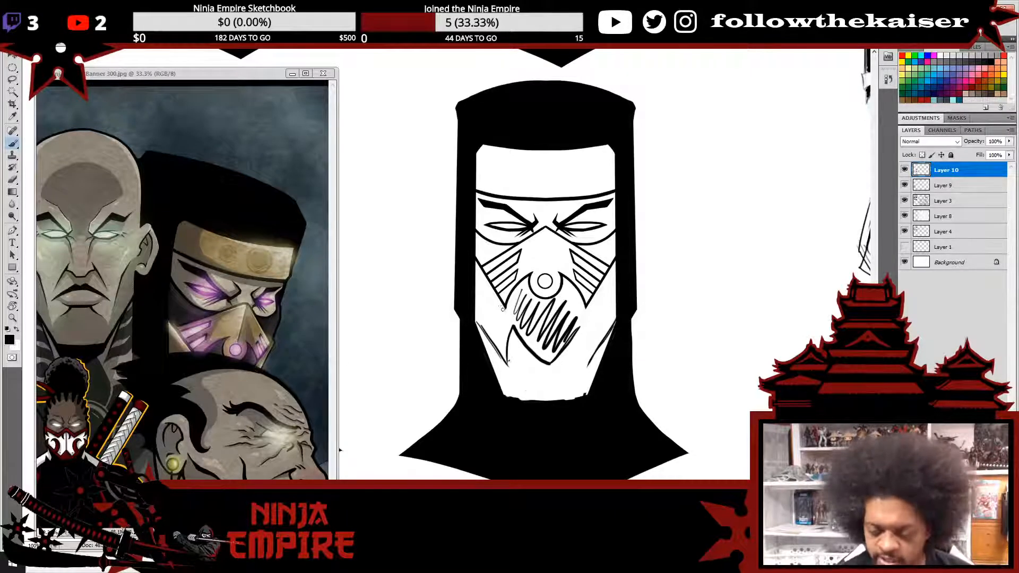
drag(507, 312, 547, 366)
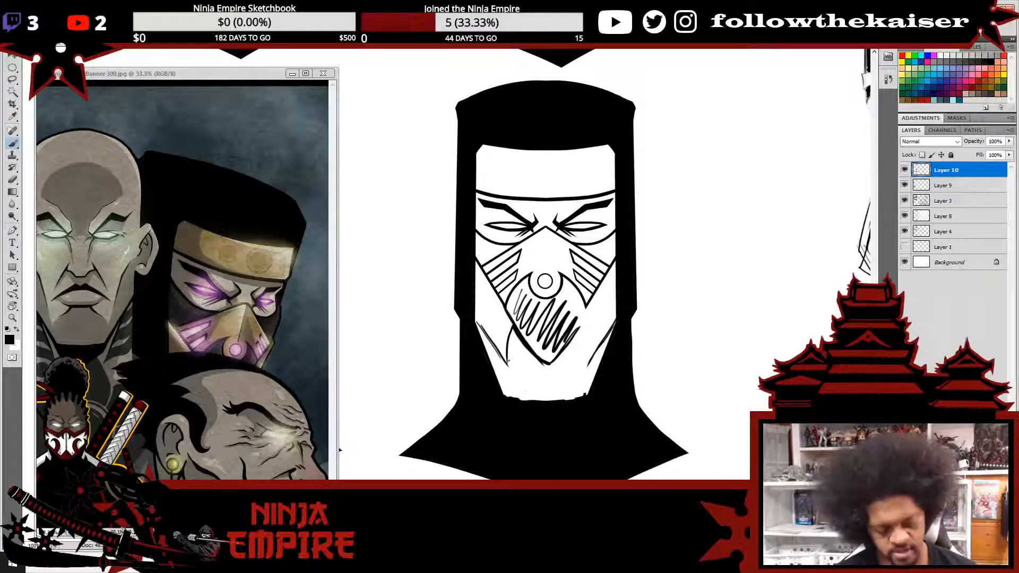
- Undo the mouth outline and hatching, and erase the leftover fang and peak lines from the copied mask
key(ctrl+alt+z)
key(ctrl+alt+z)
key(ctrl+alt+z)
key(ctrl+alt+z)
key(ctrl+alt+z)
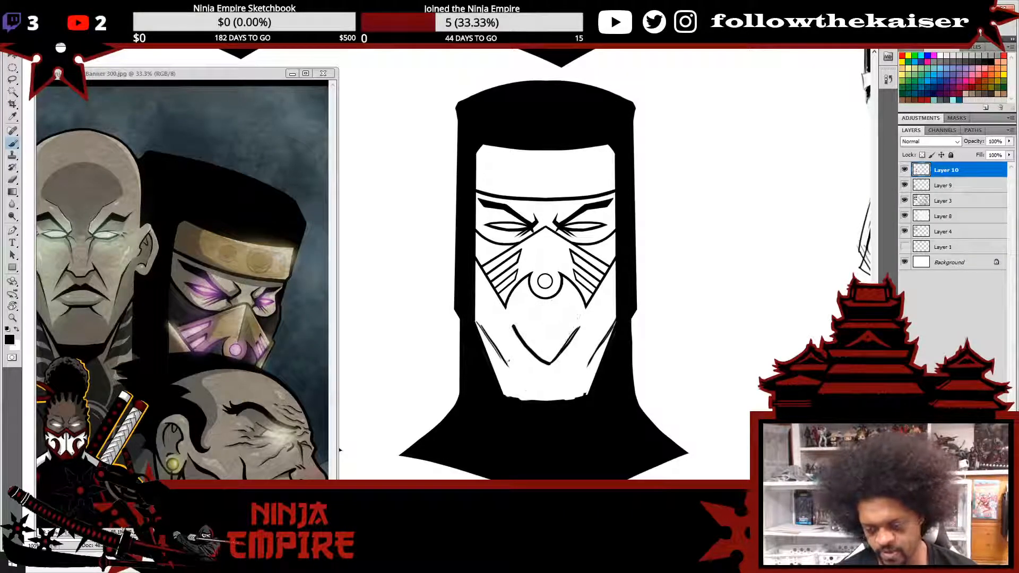
key(ctrl+alt+z)
key(ctrl+alt+z)
key(ctrl+alt+z)
key(ctrl+alt+z)
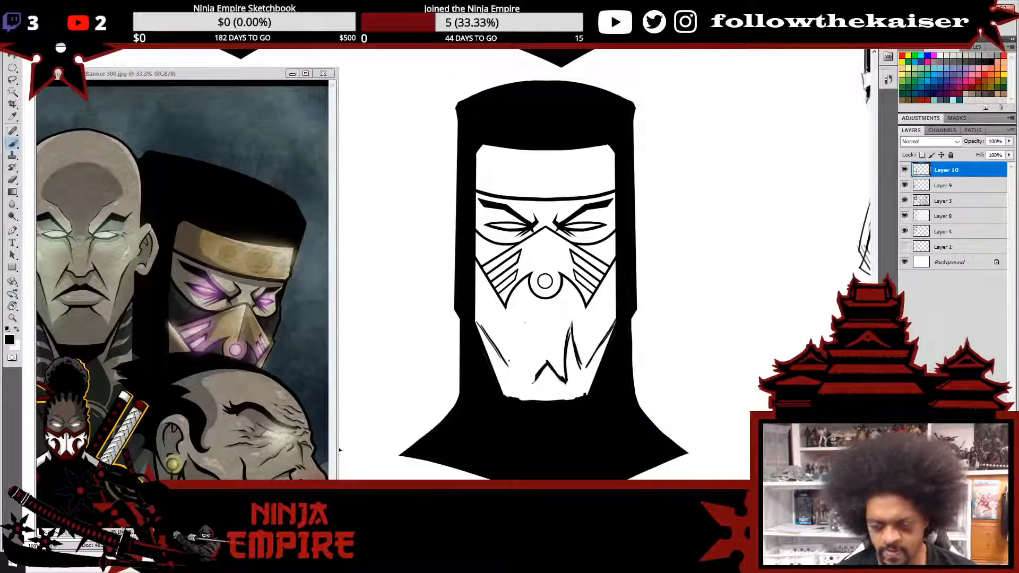
key(e)
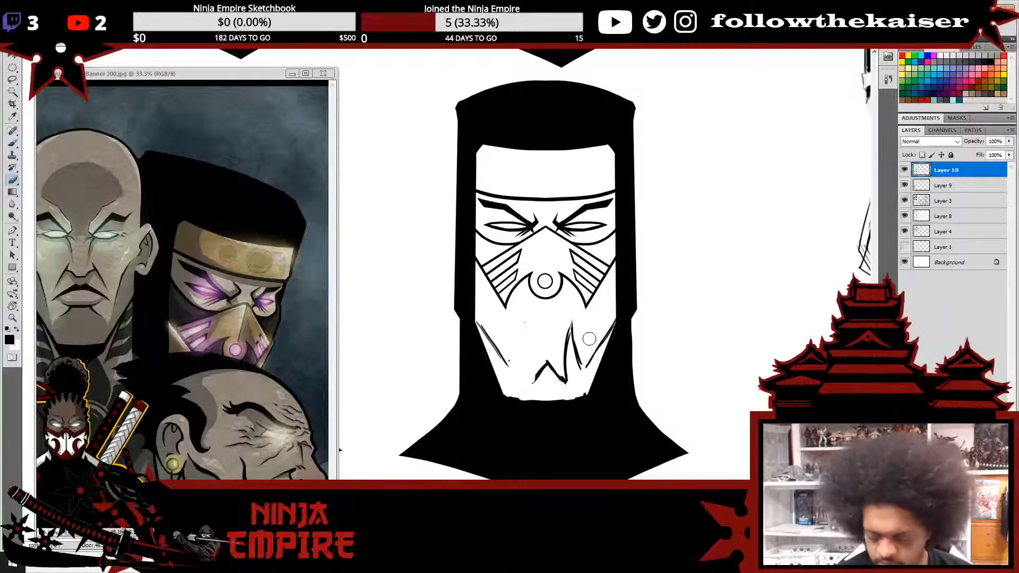
mouse_move(573, 318)
mouse_down()
mouse_move(573, 375)
mouse_move(575, 363)
mouse_move(552, 356)
mouse_move(538, 371)
mouse_move(558, 364)
mouse_move(521, 360)
mouse_up()
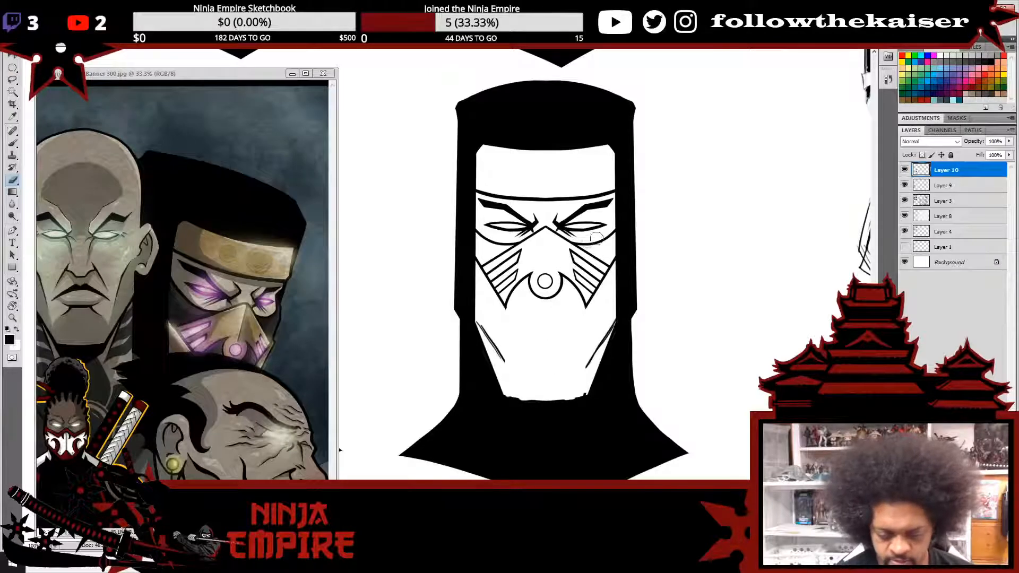
- Brush tapered lines below both cheek vents and a central arch ending in two downward fang points
key(b)
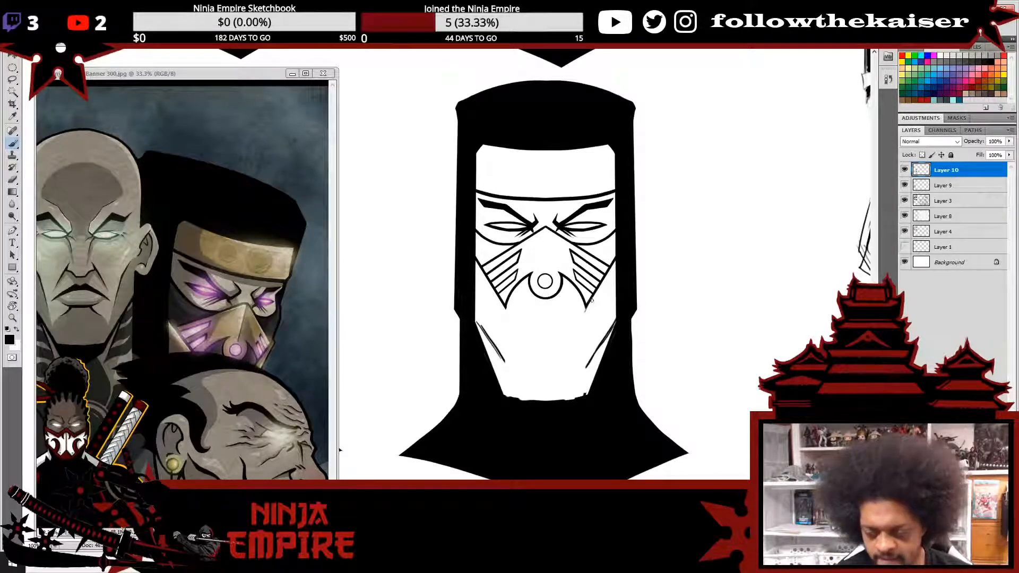
drag(579, 322, 589, 302)
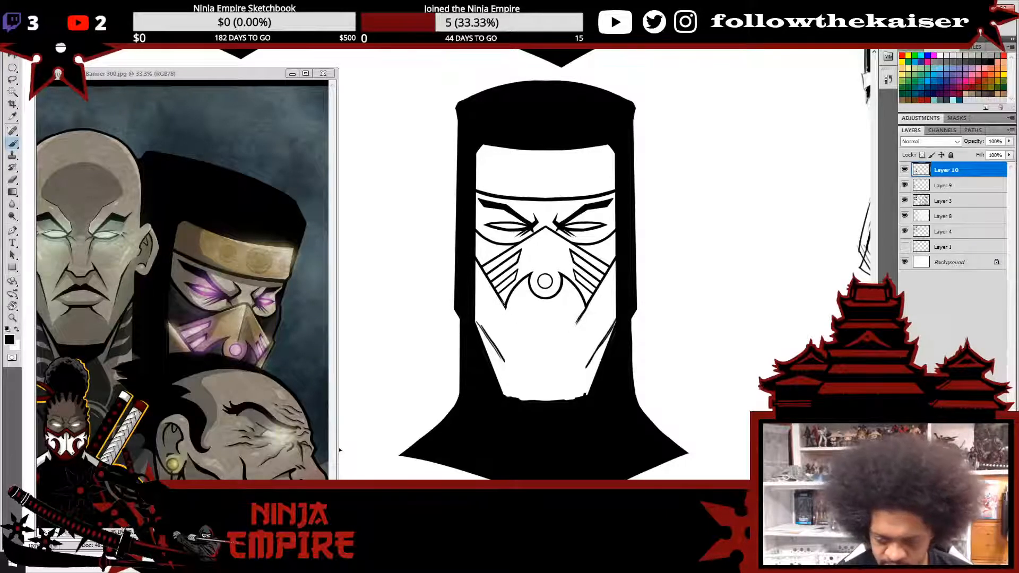
drag(503, 302, 523, 339)
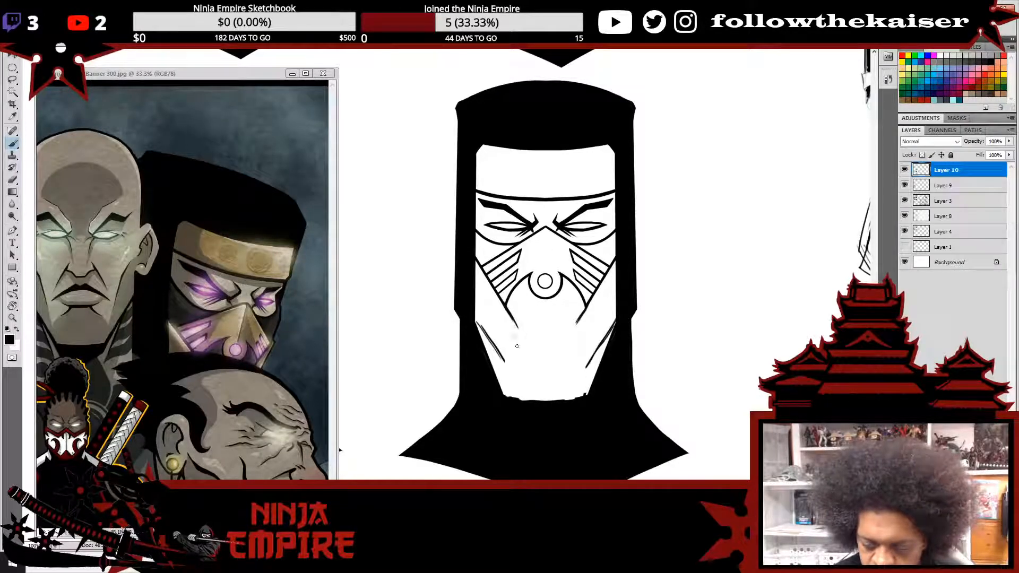
mouse_move(513, 318)
mouse_down()
mouse_move(523, 359)
mouse_move(537, 317)
mouse_up()
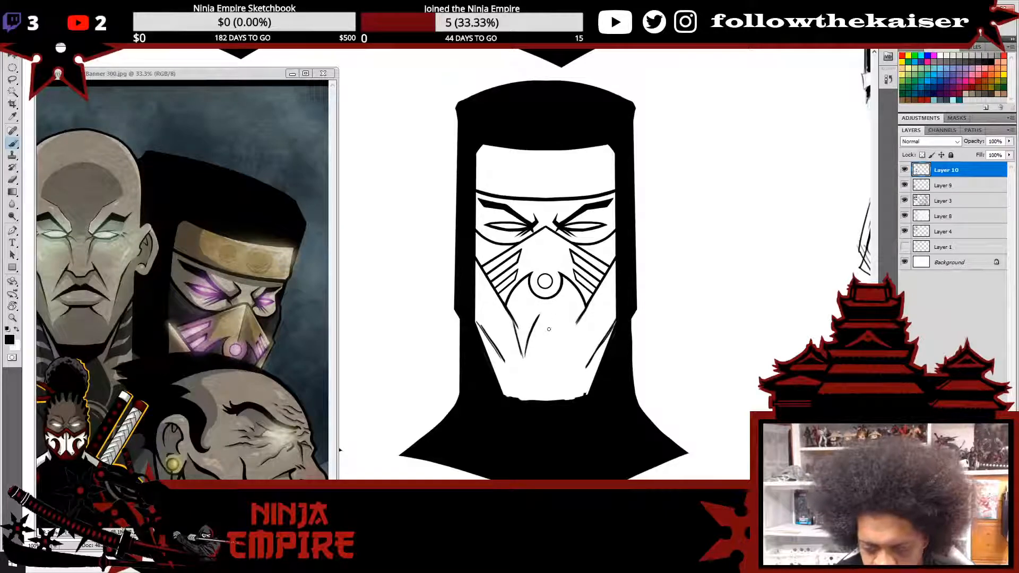
mouse_move(535, 322)
mouse_down()
mouse_move(559, 318)
mouse_move(550, 313)
mouse_move(556, 353)
mouse_move(576, 319)
mouse_move(563, 360)
mouse_up()
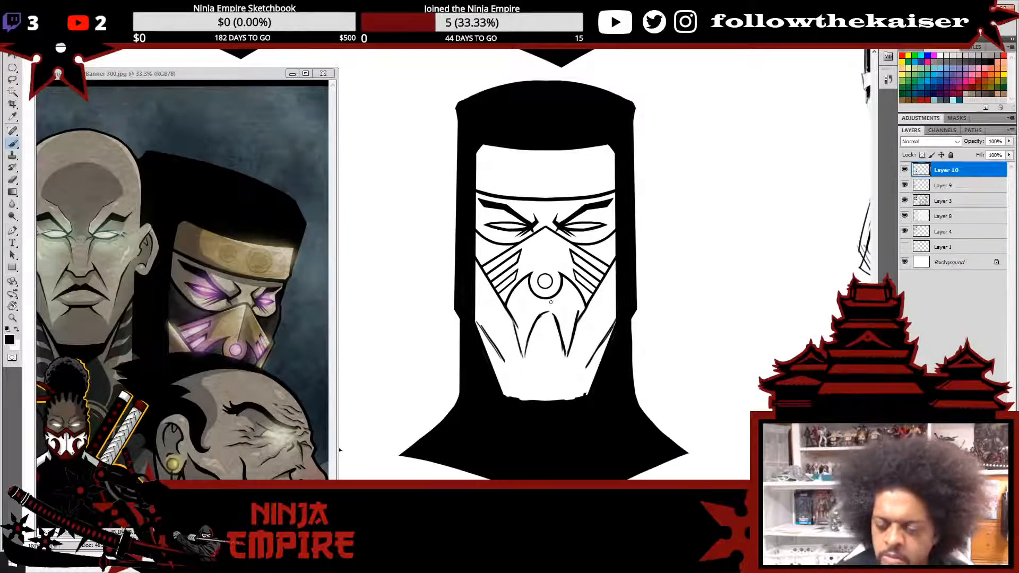
drag(524, 353, 551, 316)
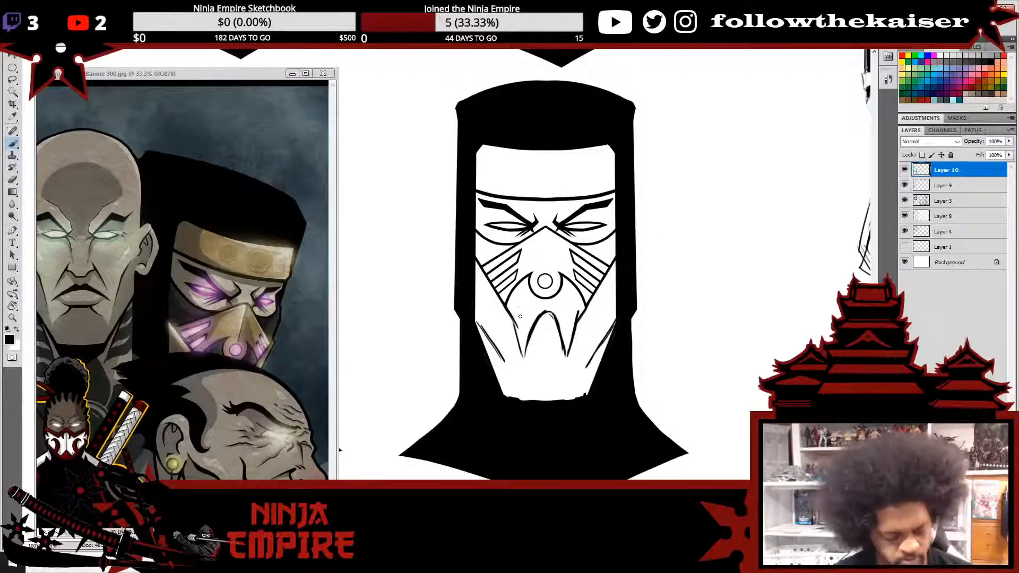
- Redraw the two inner cheek lines as straighter diagonals toward the mouth and erase the central arch between them
key(e)
mouse_move(488, 319)
mouse_down()
mouse_move(499, 353)
mouse_move(486, 316)
mouse_up()
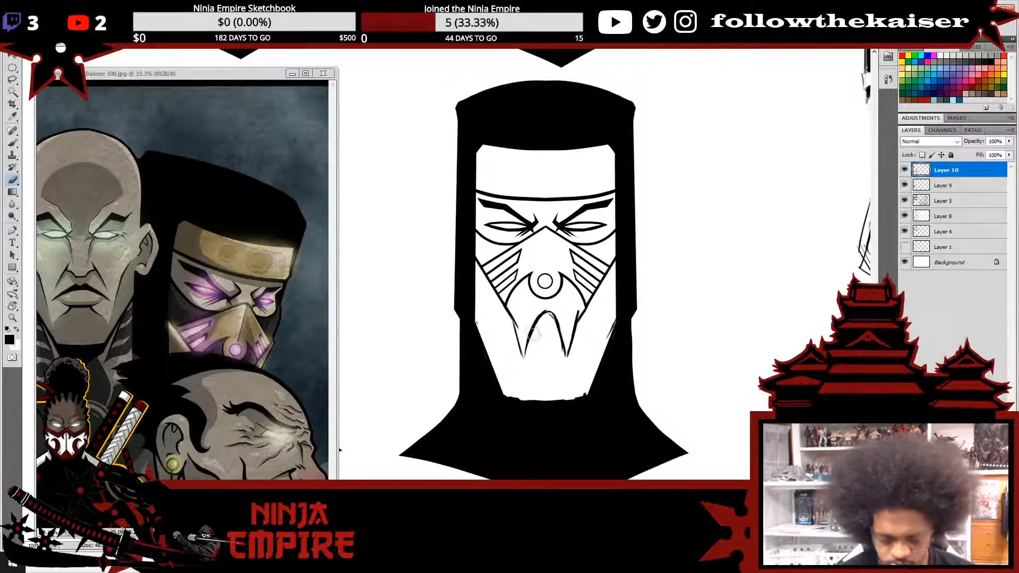
key(b)
mouse_move(514, 320)
mouse_down()
mouse_move(532, 348)
mouse_move(573, 351)
mouse_move(584, 328)
mouse_up()
key(e)
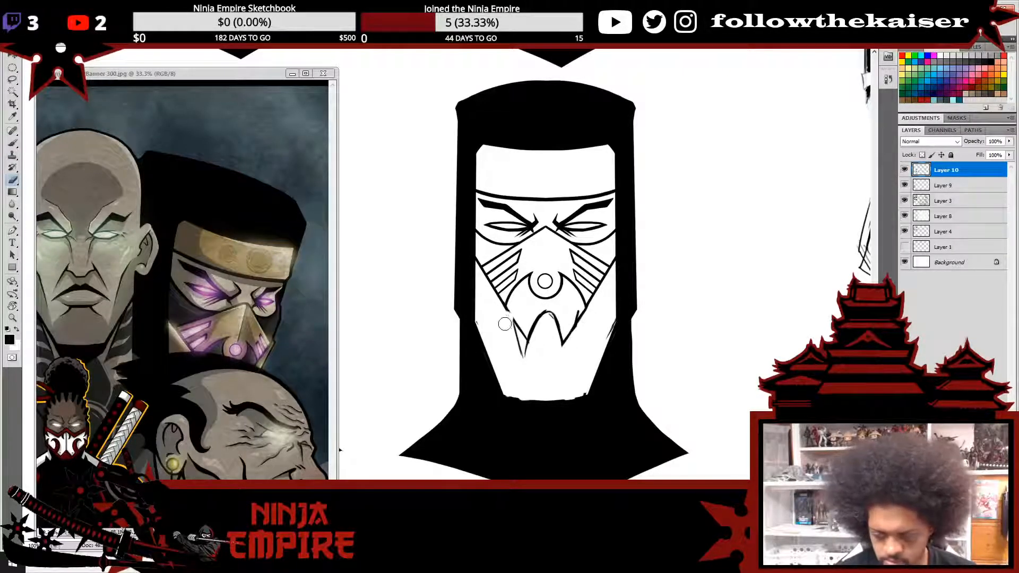
drag(505, 324, 531, 365)
key(b)
drag(506, 310, 525, 339)
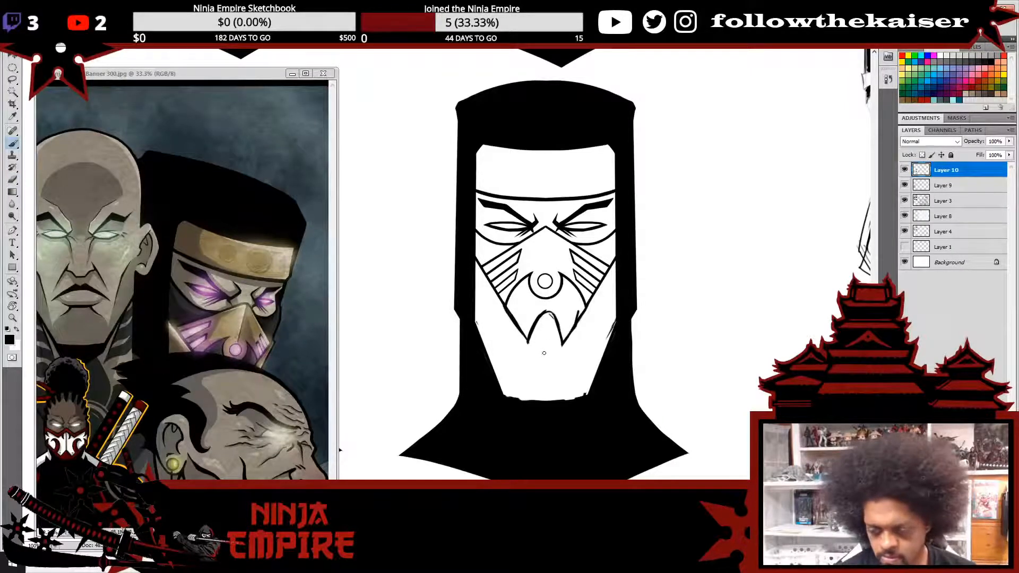
key(e)
mouse_move(552, 315)
mouse_down()
mouse_move(546, 323)
mouse_move(563, 332)
mouse_move(530, 339)
mouse_up()
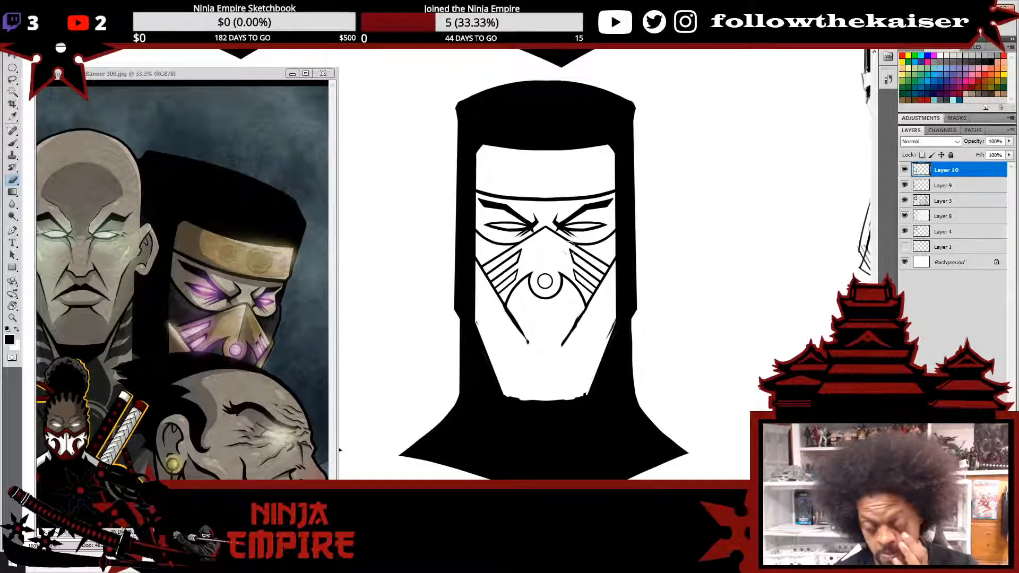
- Try a small pointed peak joining the lower ends of the diagonal cheek lines, and undo it
key(b)
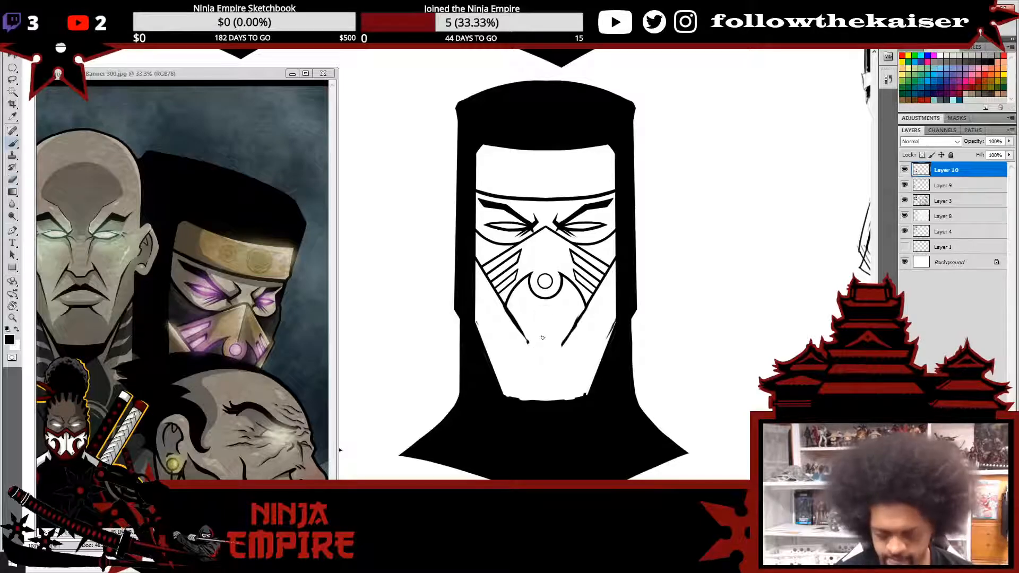
mouse_move(528, 342)
mouse_down()
mouse_move(549, 306)
mouse_move(544, 324)
mouse_move(561, 345)
mouse_up()
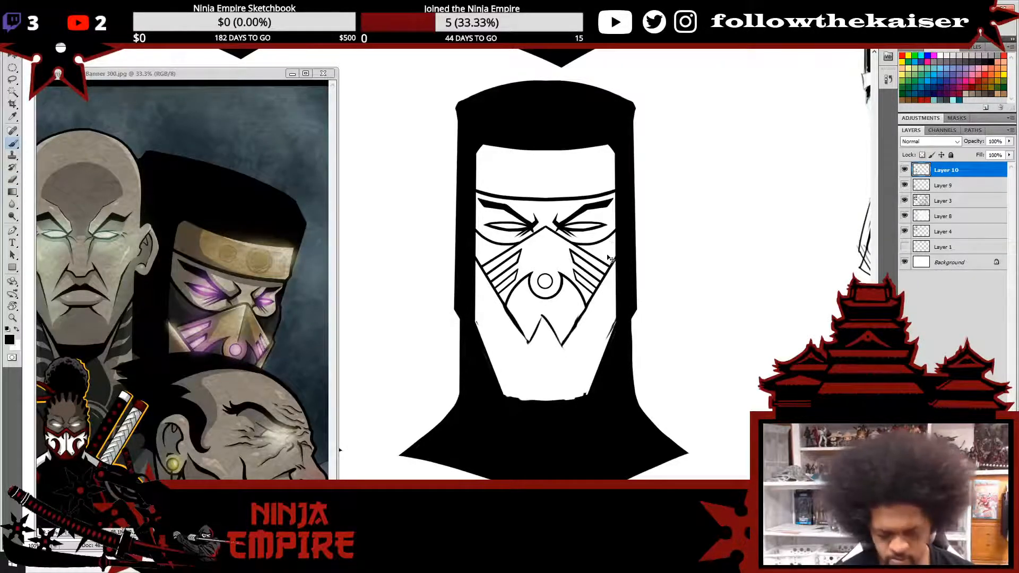
key(ctrl+alt+z)
key(ctrl+alt+z)
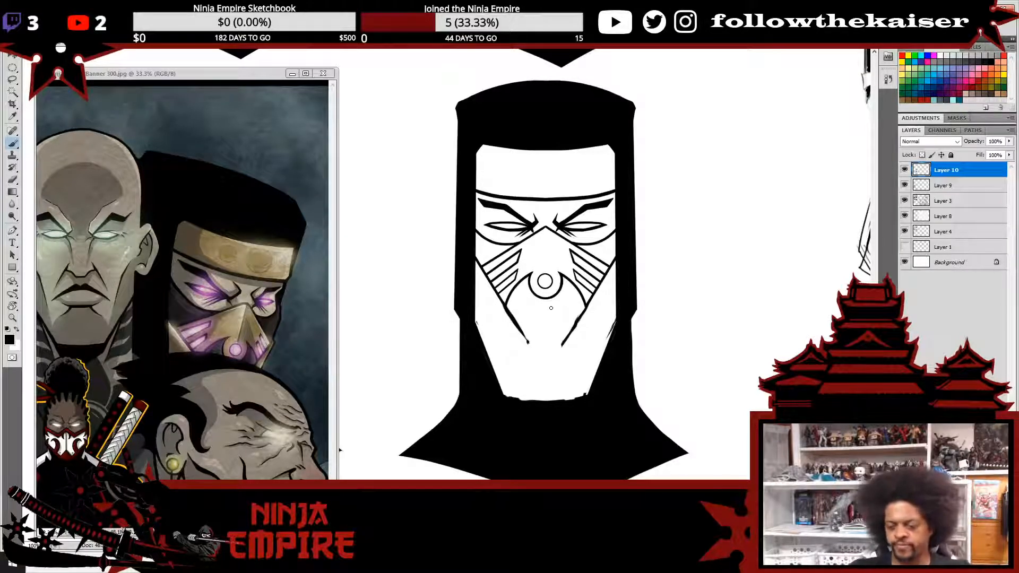
- Try rounded lobes from the diagonal lines down to the chin, meeting in a central point, plus an outer jaw slash
drag(528, 343, 509, 390)
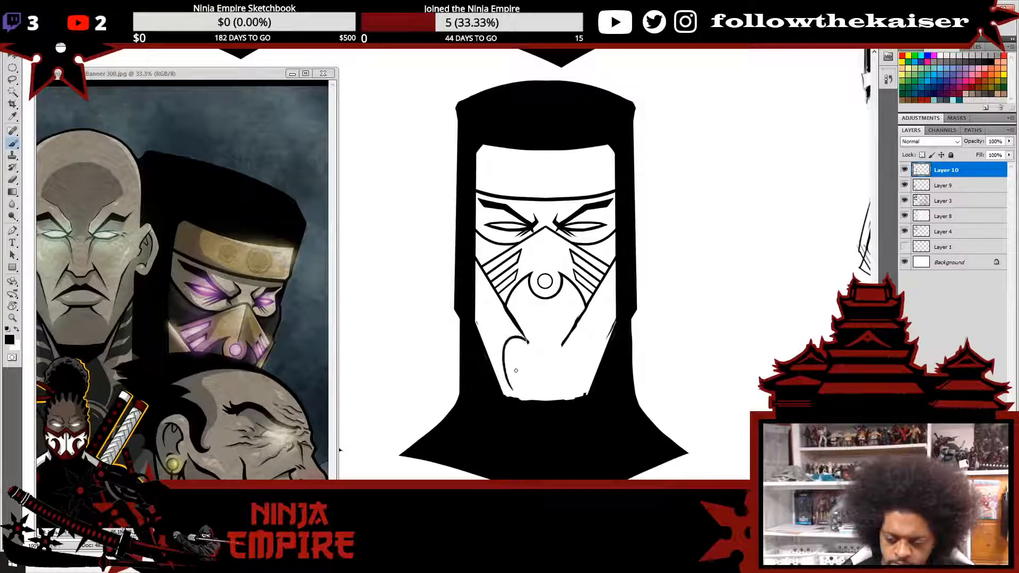
mouse_move(517, 330)
mouse_down()
mouse_move(529, 356)
mouse_move(506, 345)
mouse_move(504, 392)
mouse_up()
mouse_move(563, 348)
mouse_down()
mouse_move(587, 377)
mouse_move(572, 395)
mouse_up()
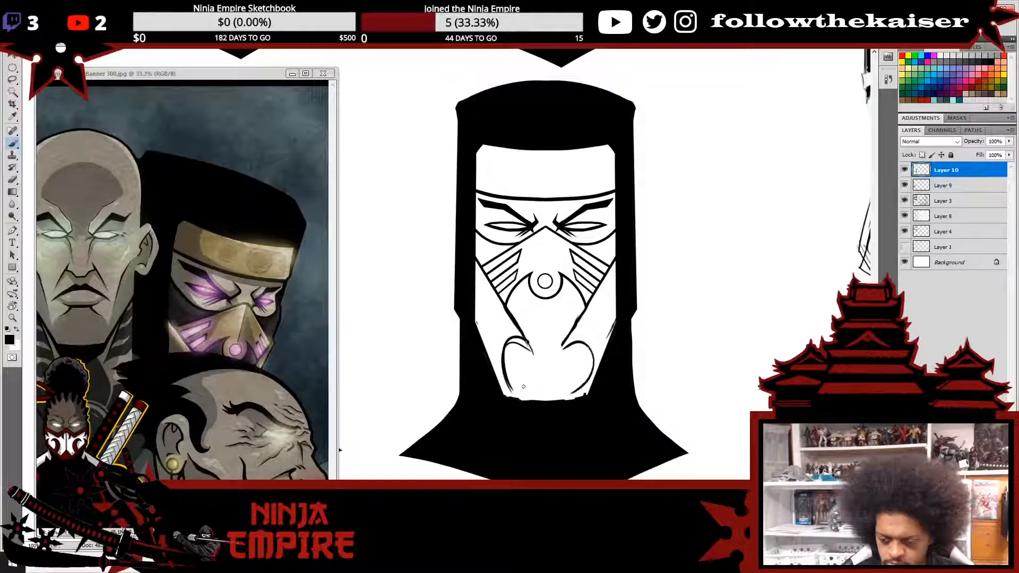
mouse_move(509, 367)
mouse_down()
mouse_move(550, 368)
mouse_move(528, 389)
mouse_move(548, 365)
mouse_move(578, 386)
mouse_up()
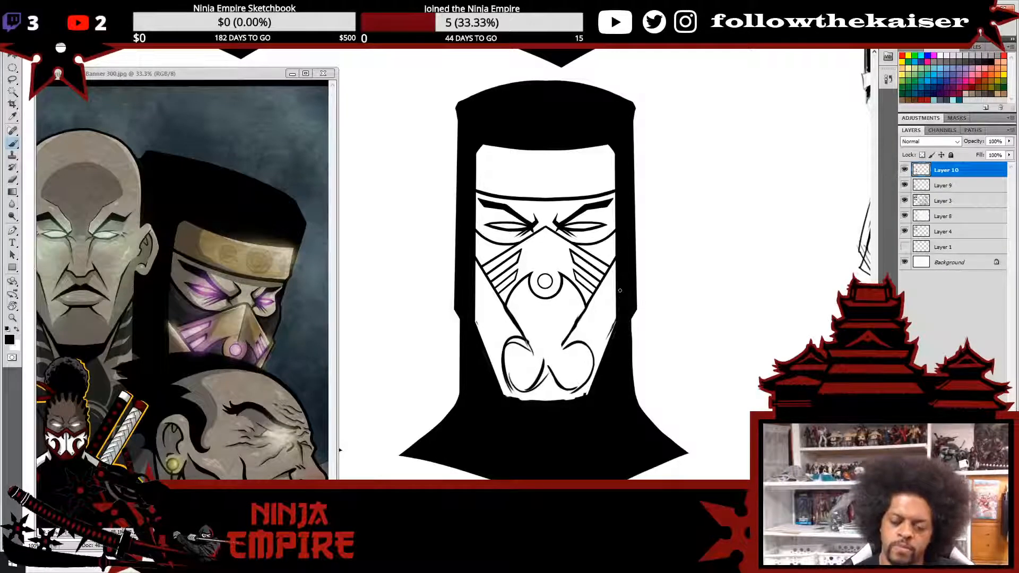
drag(614, 284, 600, 325)
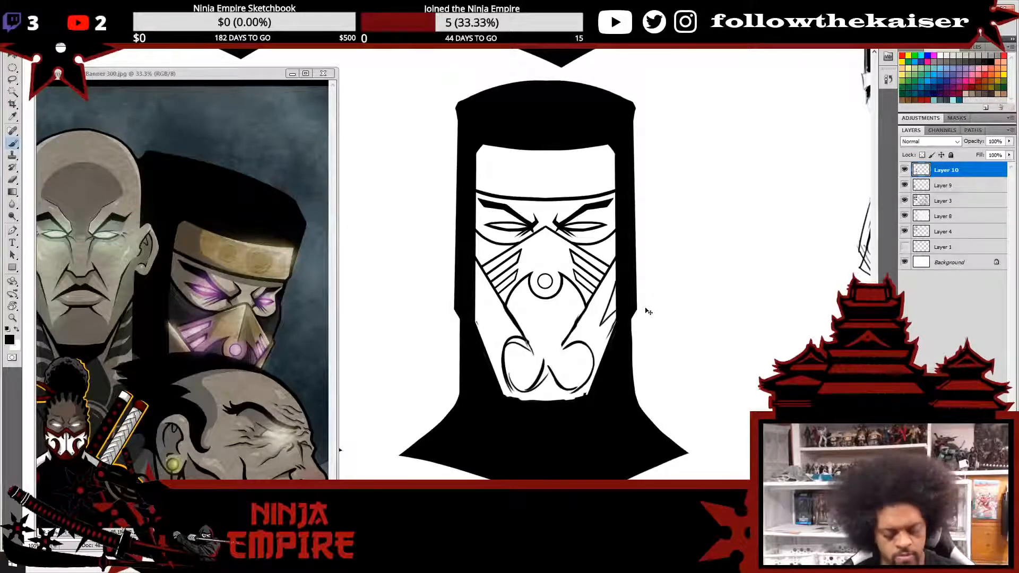
- Undo the jaw slash and the rounded chin lobes, leaving only the diagonal cheek lines
key(ctrl+alt+z)
key(ctrl+alt+z)
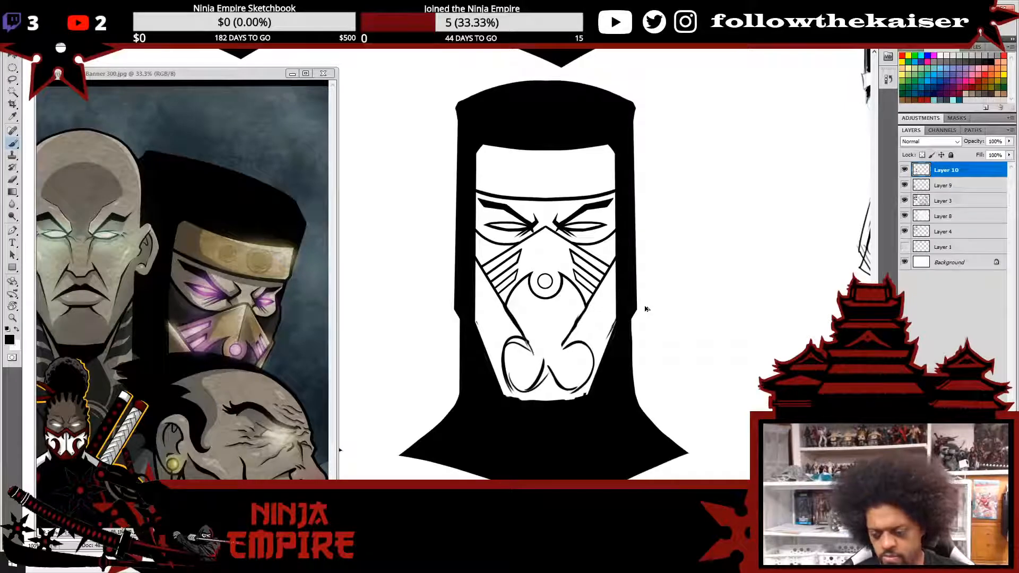
key(ctrl+alt+z)
key(ctrl+alt+z)
key(ctrl+alt+z)
key(ctrl+alt+z)
key(ctrl+alt+z)
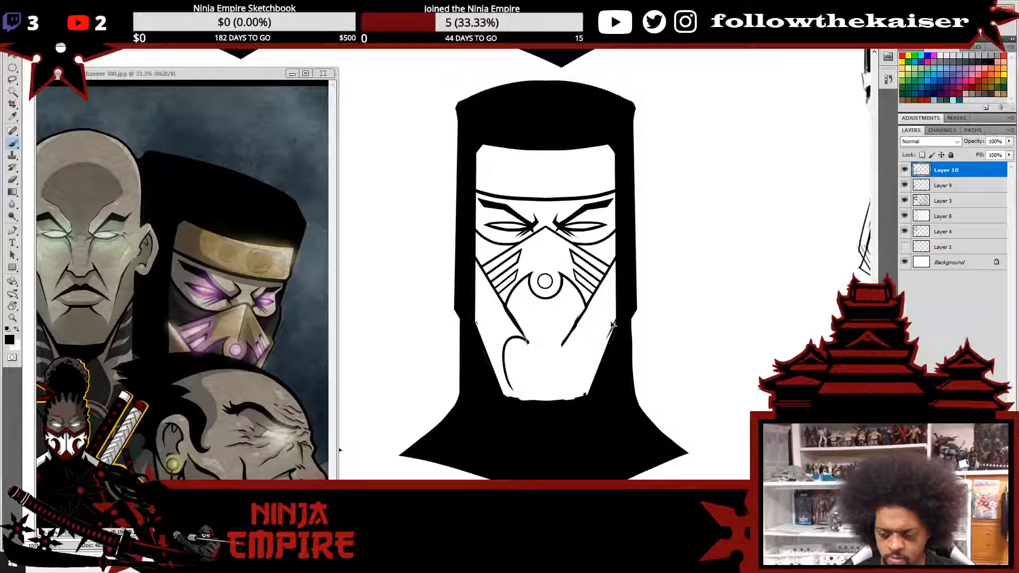
key(ctrl+alt+z)
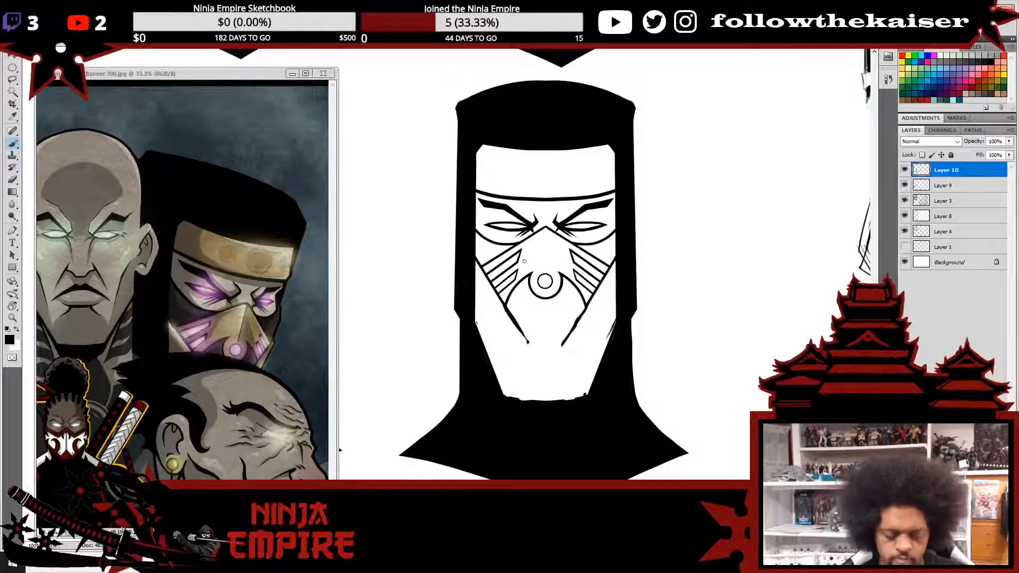
- Erase the lower ends of both diagonal cheek lines to shorten them
key(e)
drag(524, 333, 533, 347)
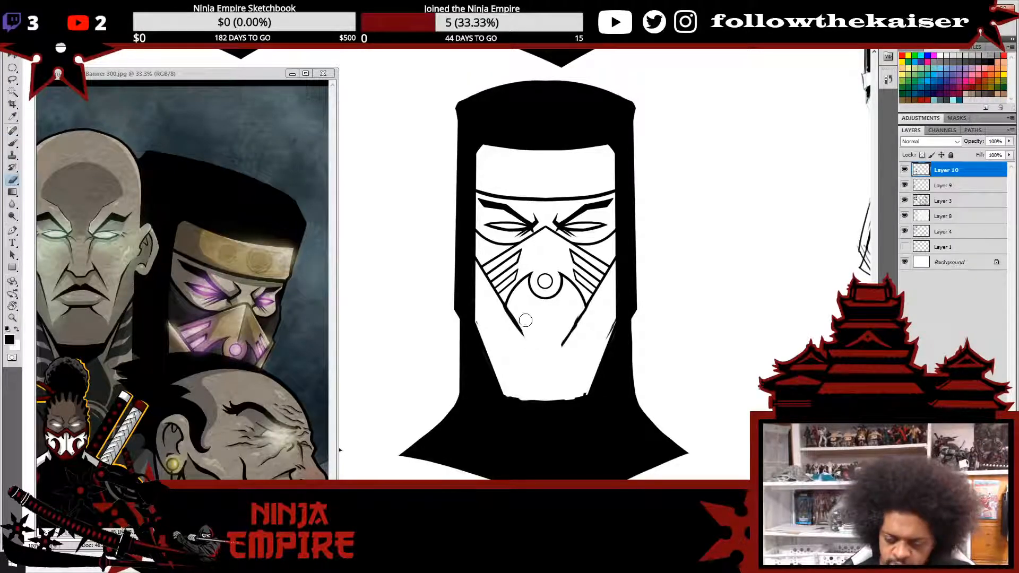
drag(494, 306, 516, 339)
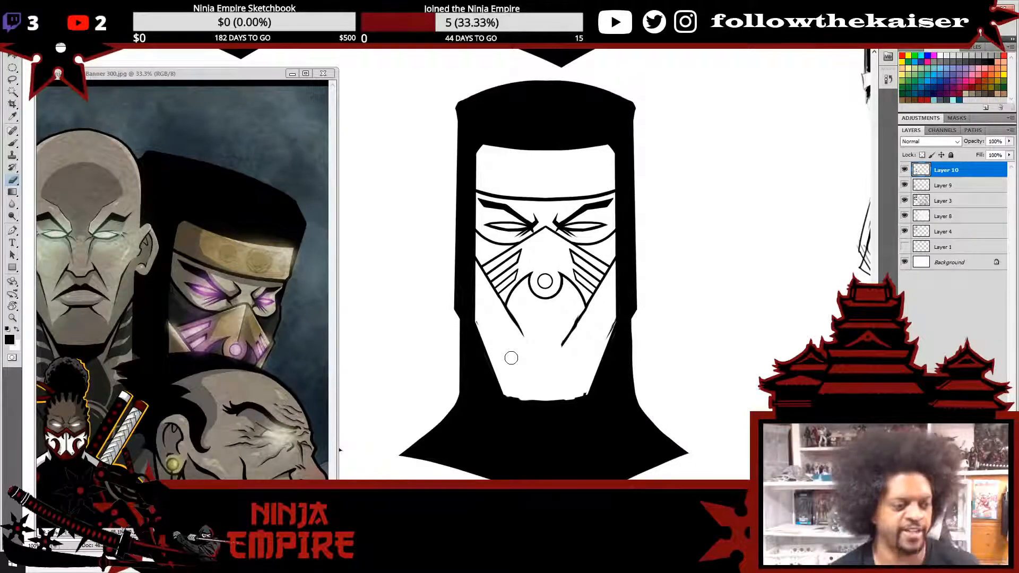
drag(590, 325, 568, 343)
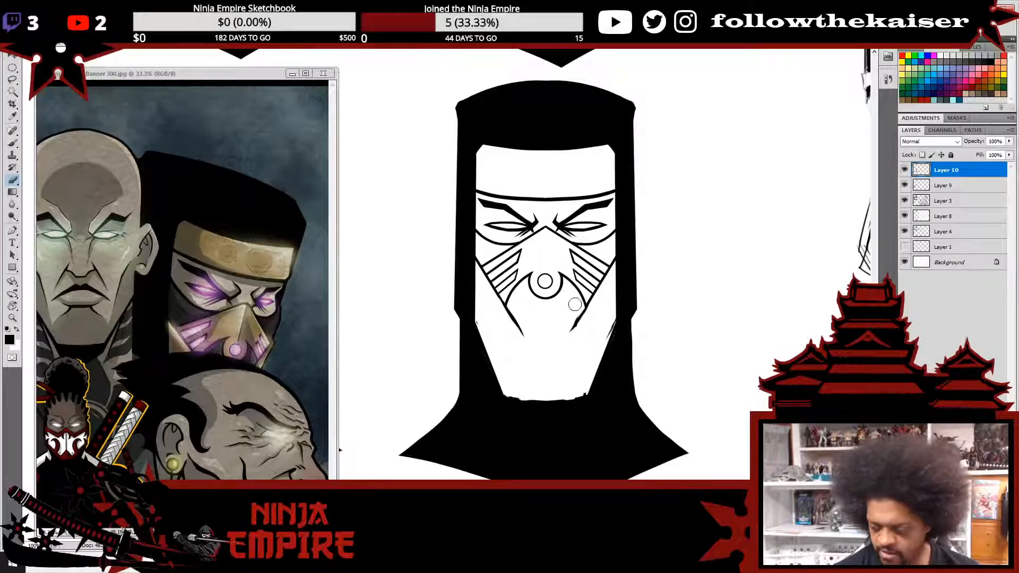
- Brush a large curl down each side of the jaw from the diagonal line, ending in inward hooks above the chin
key(b)
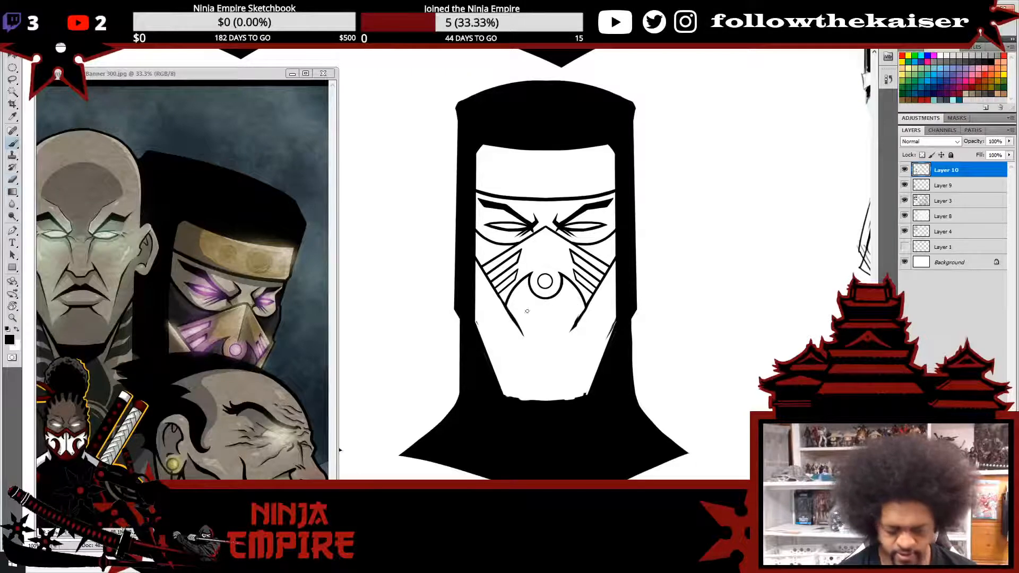
mouse_move(502, 385)
mouse_down()
mouse_move(509, 330)
mouse_move(518, 331)
mouse_move(504, 383)
mouse_up()
mouse_move(579, 317)
mouse_down()
mouse_move(584, 370)
mouse_move(574, 334)
mouse_move(582, 329)
mouse_move(588, 362)
mouse_move(596, 340)
mouse_move(577, 393)
mouse_up()
key(ctrl+z)
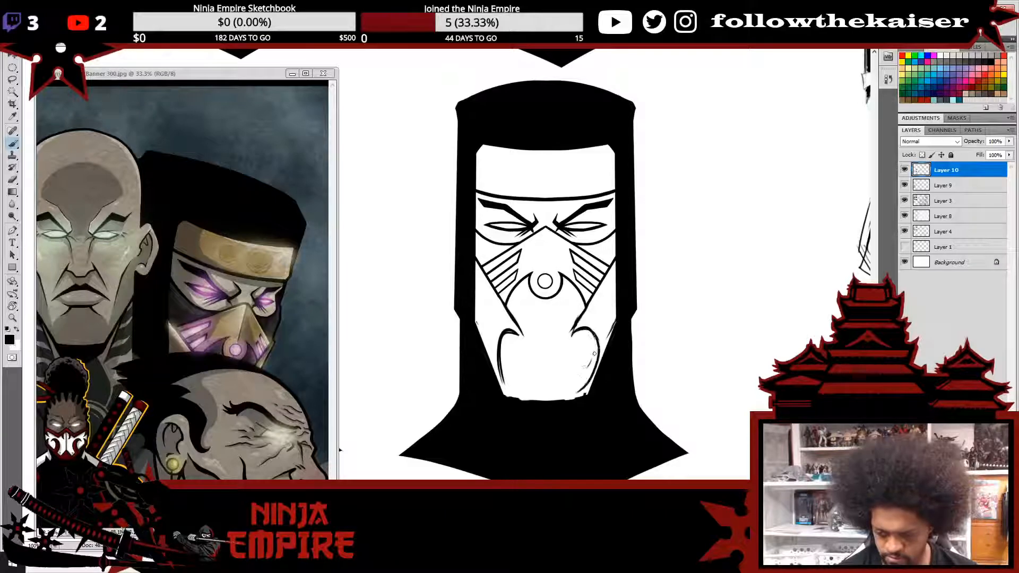
mouse_move(505, 337)
mouse_down()
mouse_move(527, 392)
mouse_move(519, 364)
mouse_move(537, 385)
mouse_move(573, 364)
mouse_move(556, 387)
mouse_up()
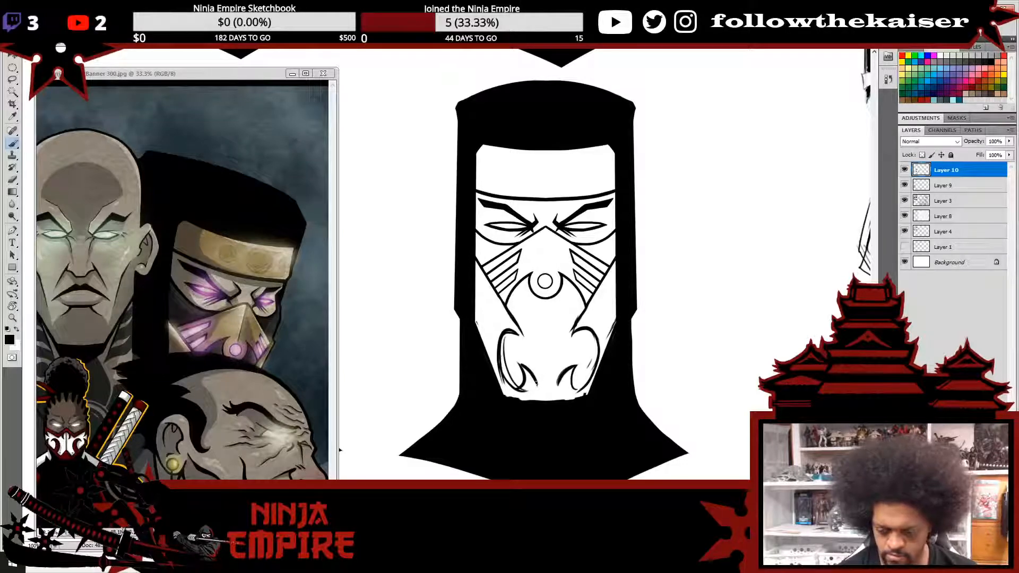
- Brush a tall narrow spike at the centre of the mouth and join its base to the chin hooks of both curls
mouse_move(535, 383)
mouse_down()
mouse_move(544, 331)
mouse_move(555, 393)
mouse_up()
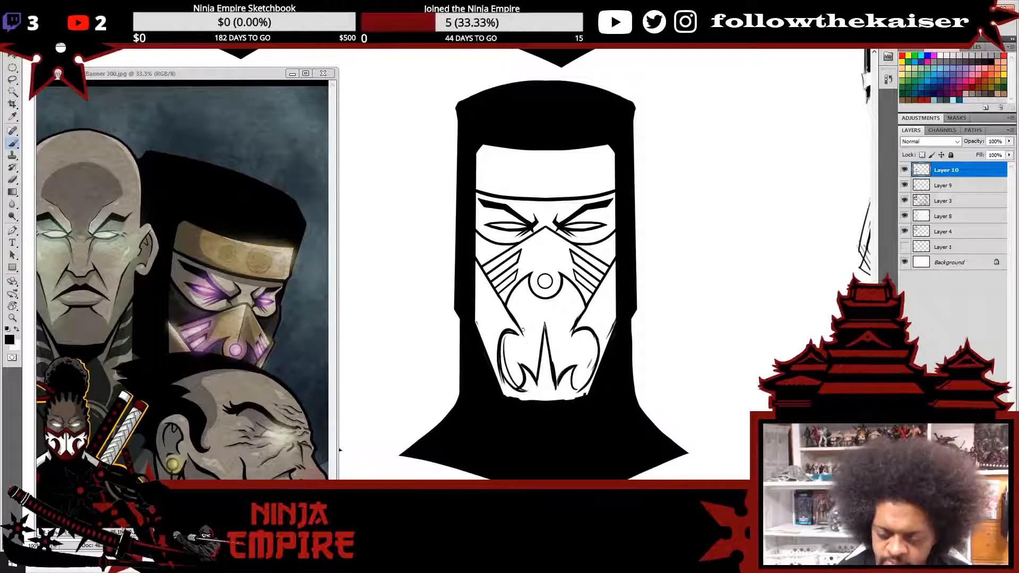
mouse_move(510, 332)
mouse_down()
mouse_move(508, 369)
mouse_move(500, 350)
mouse_move(507, 381)
mouse_move(522, 376)
mouse_move(518, 363)
mouse_move(531, 385)
mouse_move(539, 340)
mouse_up()
mouse_move(535, 379)
mouse_down()
mouse_move(545, 322)
mouse_move(552, 375)
mouse_move(576, 392)
mouse_move(596, 352)
mouse_up()
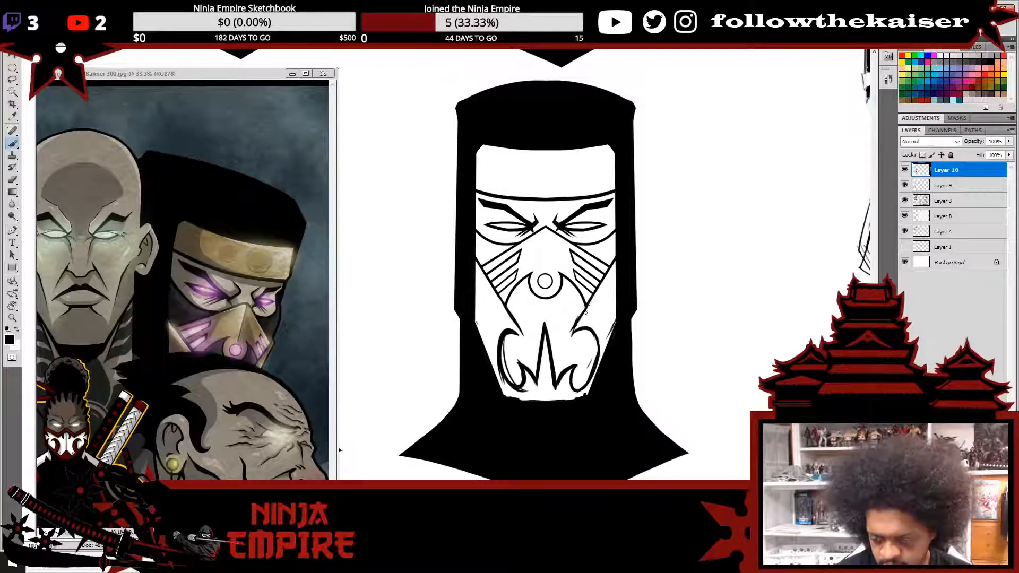
- Thicken the outline of the jaw curls and the diagonal cheek lines beneath the vents
mouse_move(586, 312)
mouse_down()
mouse_move(566, 343)
mouse_move(591, 331)
mouse_move(597, 356)
mouse_up()
mouse_move(596, 356)
mouse_down()
mouse_move(595, 364)
mouse_move(595, 352)
mouse_up()
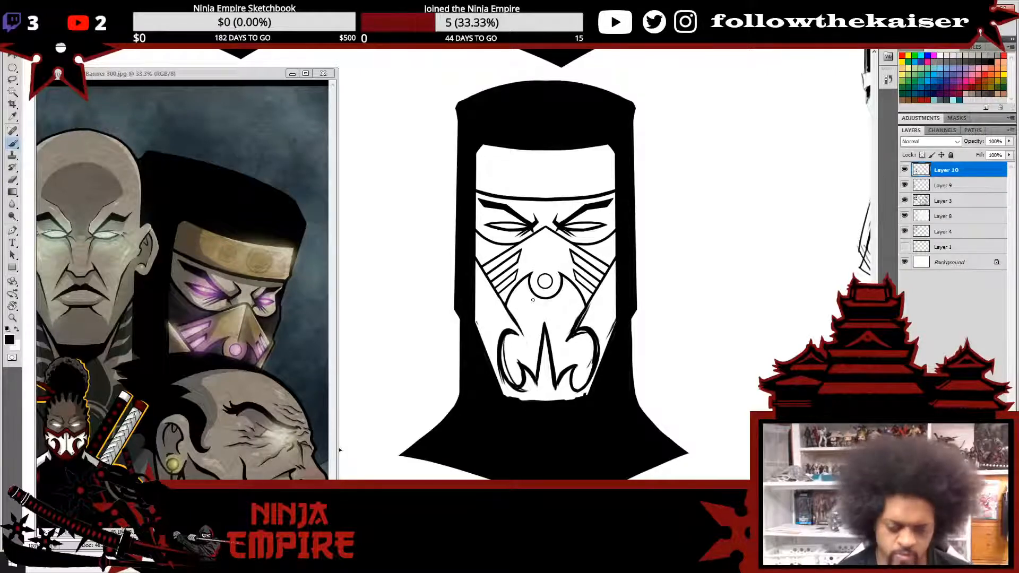
mouse_move(480, 272)
mouse_down()
mouse_move(521, 336)
mouse_move(501, 303)
mouse_up()
drag(505, 308, 528, 344)
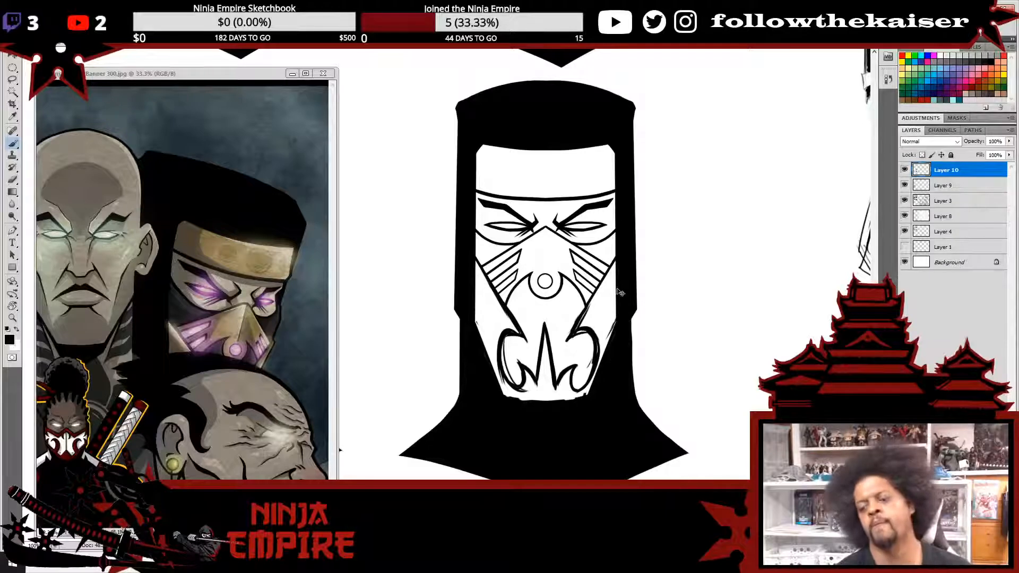
- Compare the new curled mask variant with the neighbouring heads and the full-body costume sketches
scroll(619, 352, down, 2)
drag(632, 359, 557, 353)
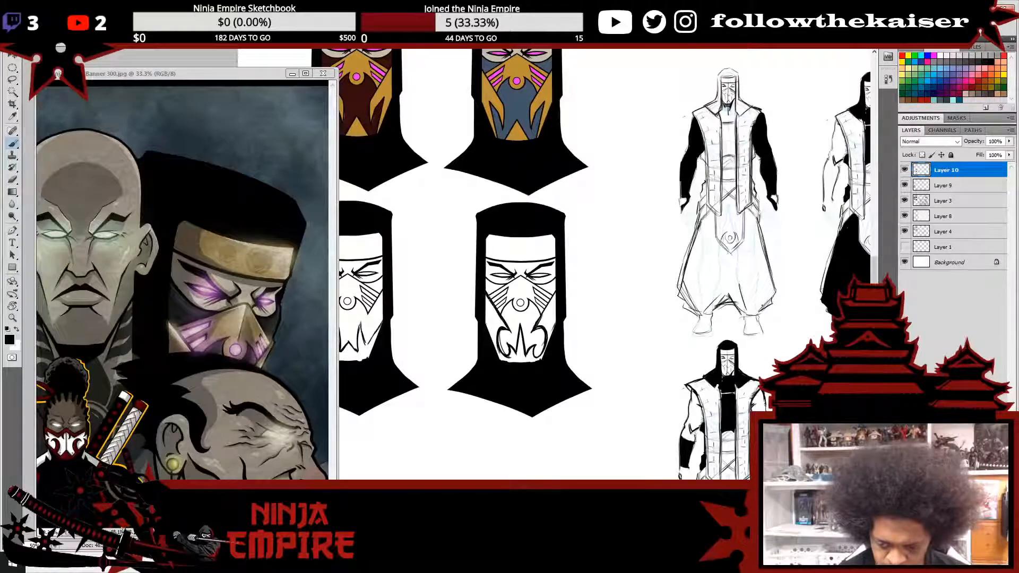
drag(534, 328, 554, 295)
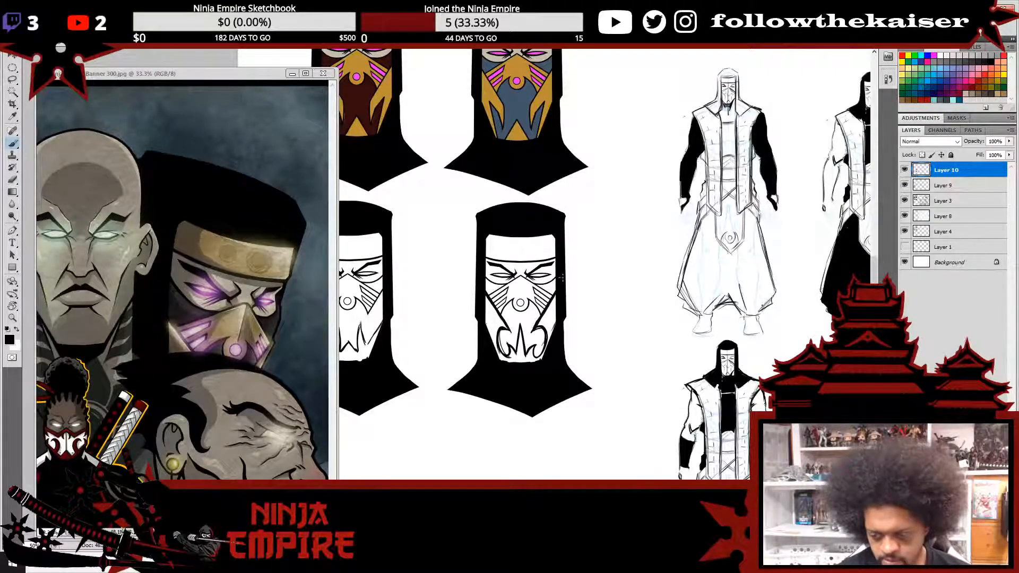
alt+click(612, 346)
alt+click(613, 345)
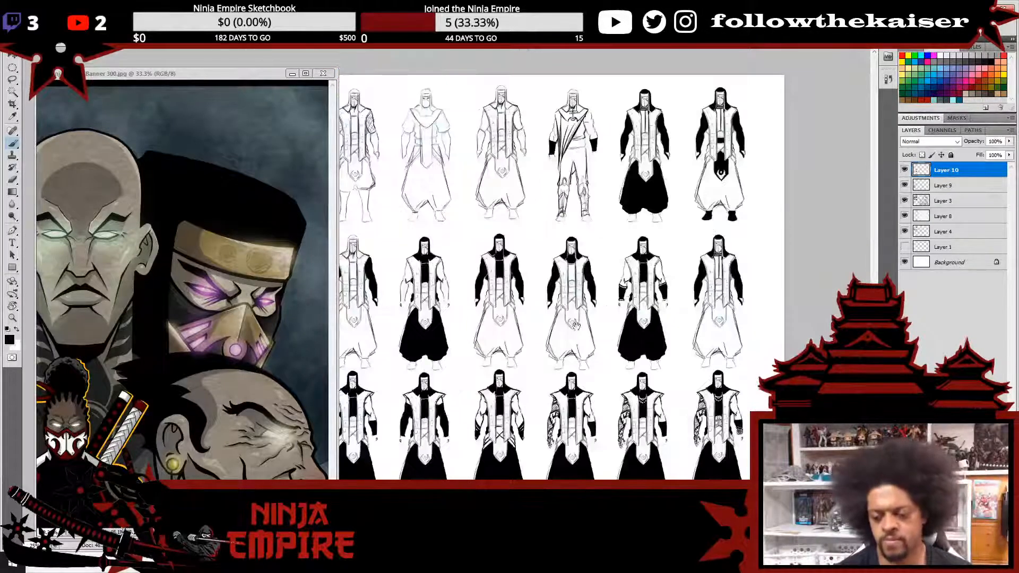
ctrl+click(571, 355)
drag(552, 369, 820, 289)
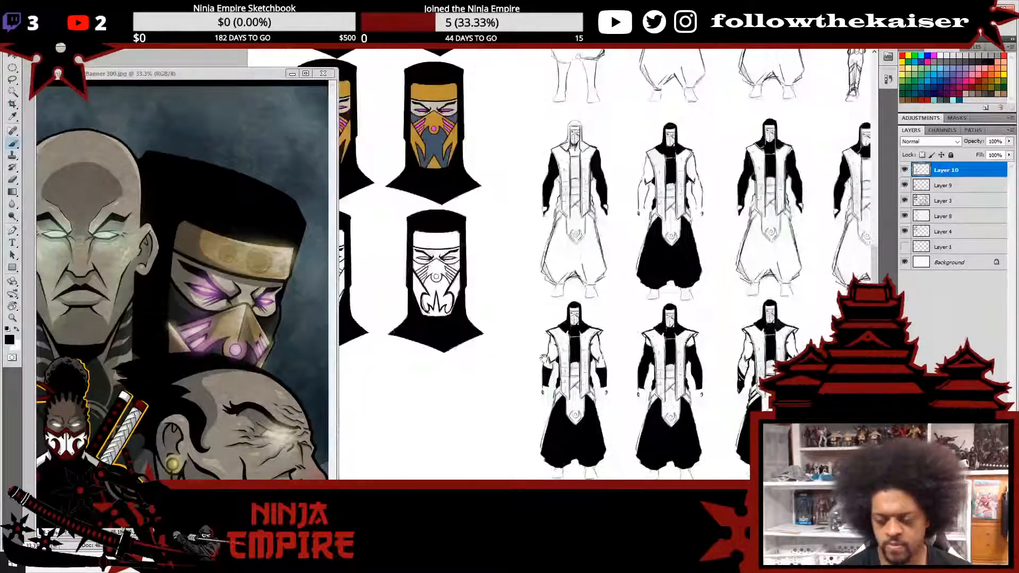
drag(535, 340, 689, 338)
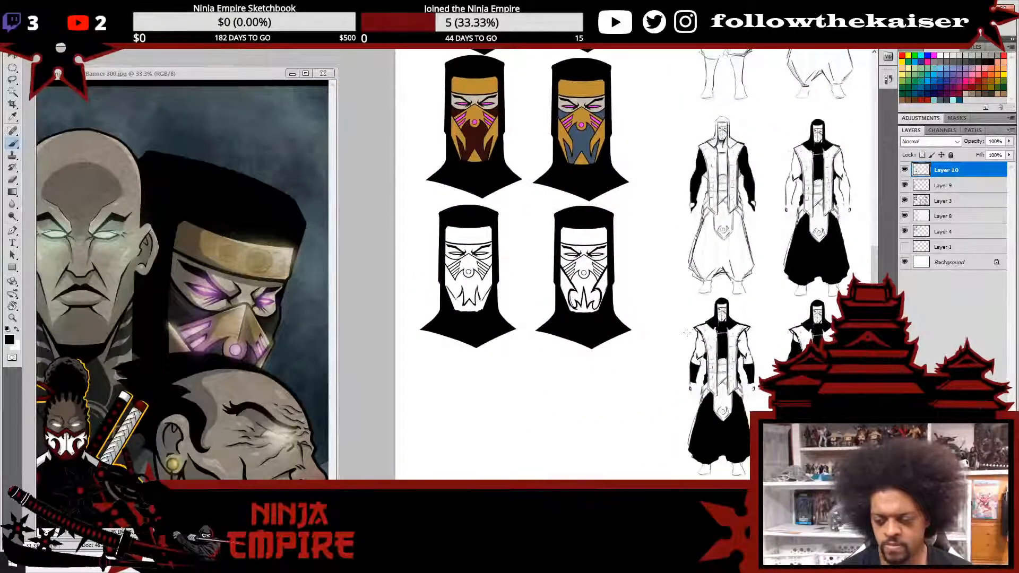
ctrl+click(574, 285)
ctrl+click(574, 284)
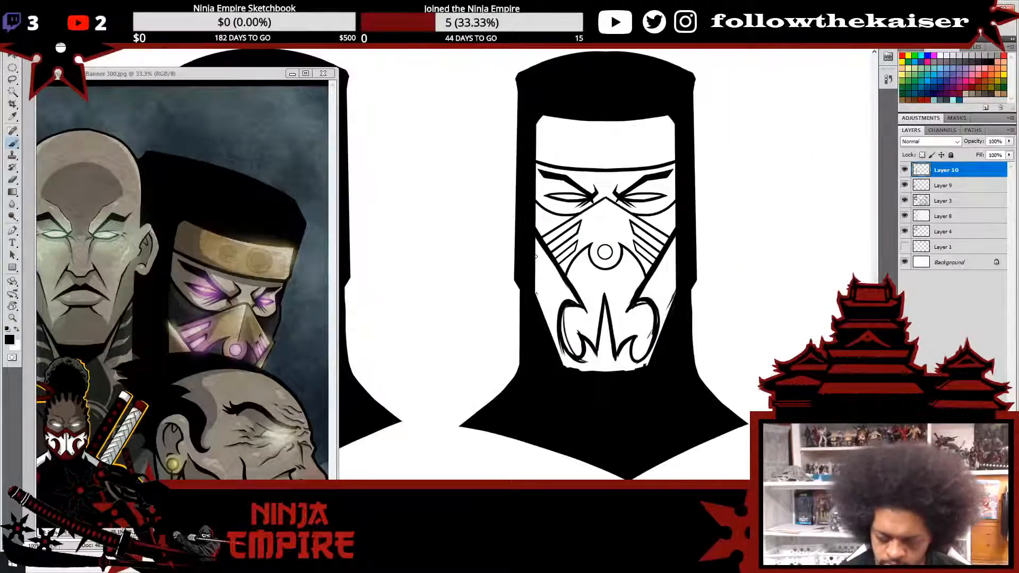
- Brush curved, flame-like hooks on both outer cheeks between the diagonal lines and the hood edge
mouse_move(535, 257)
mouse_down()
mouse_move(547, 302)
mouse_move(549, 281)
mouse_up()
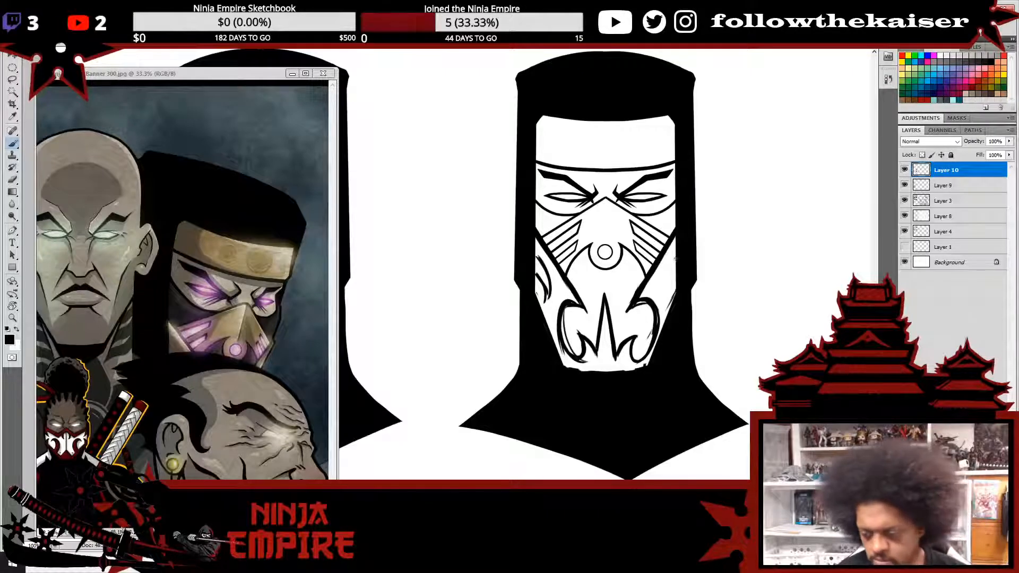
drag(675, 258, 661, 298)
drag(676, 268, 664, 295)
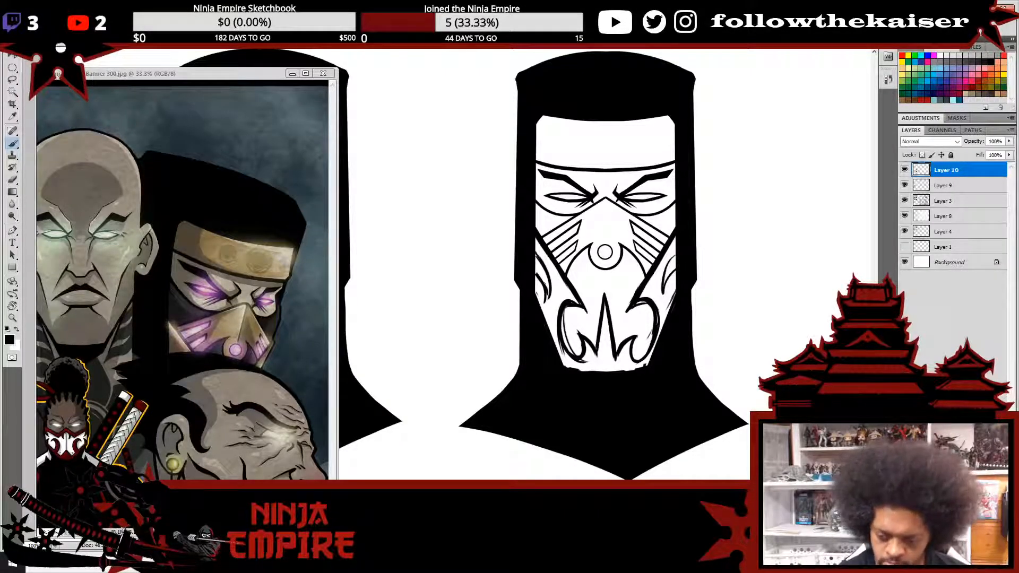
drag(533, 273, 543, 290)
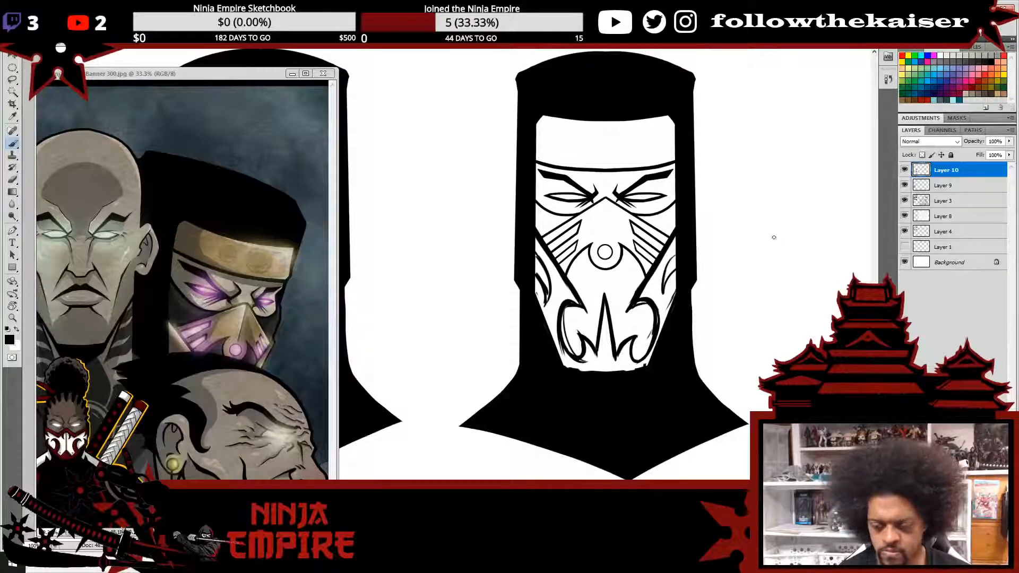
- Erase along the inner and outer edges of both jaw curls to thin and clean up their outlines
key(e)
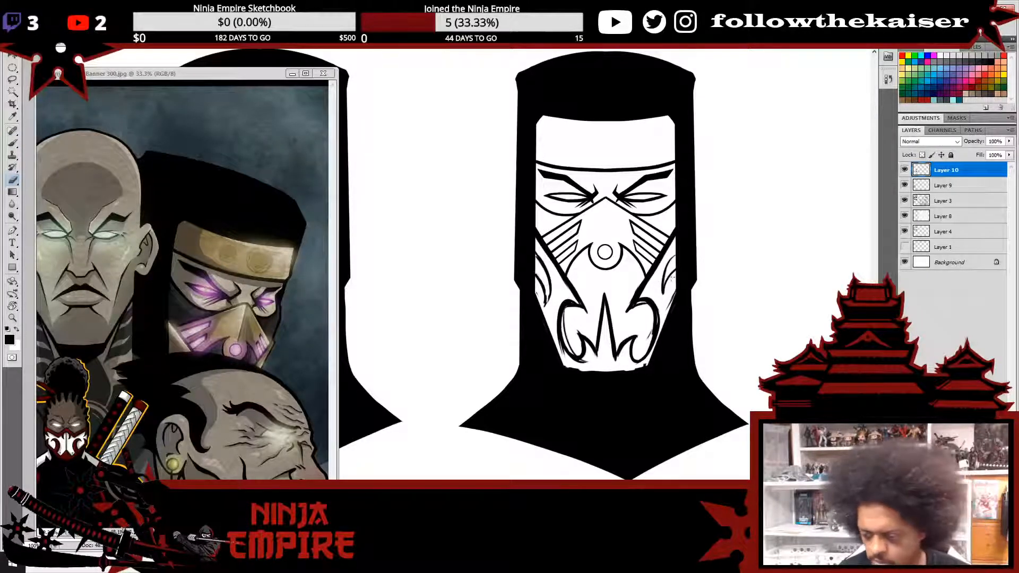
mouse_move(640, 302)
mouse_down()
mouse_move(659, 309)
mouse_move(651, 350)
mouse_up()
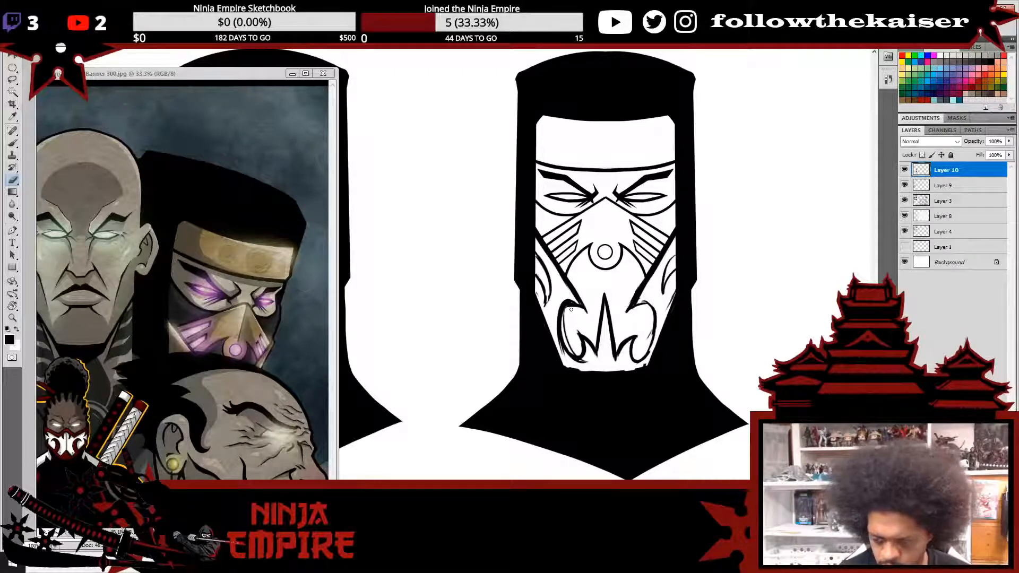
mouse_move(571, 309)
mouse_down()
mouse_move(580, 365)
mouse_move(569, 358)
mouse_move(574, 328)
mouse_move(588, 337)
mouse_move(568, 335)
mouse_move(555, 312)
mouse_move(561, 353)
mouse_up()
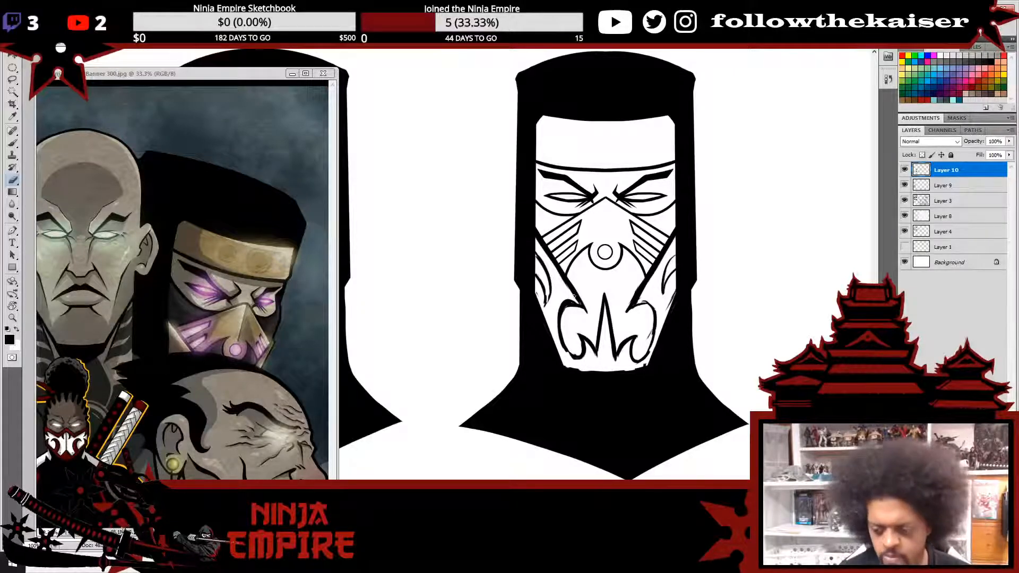
drag(574, 296, 566, 314)
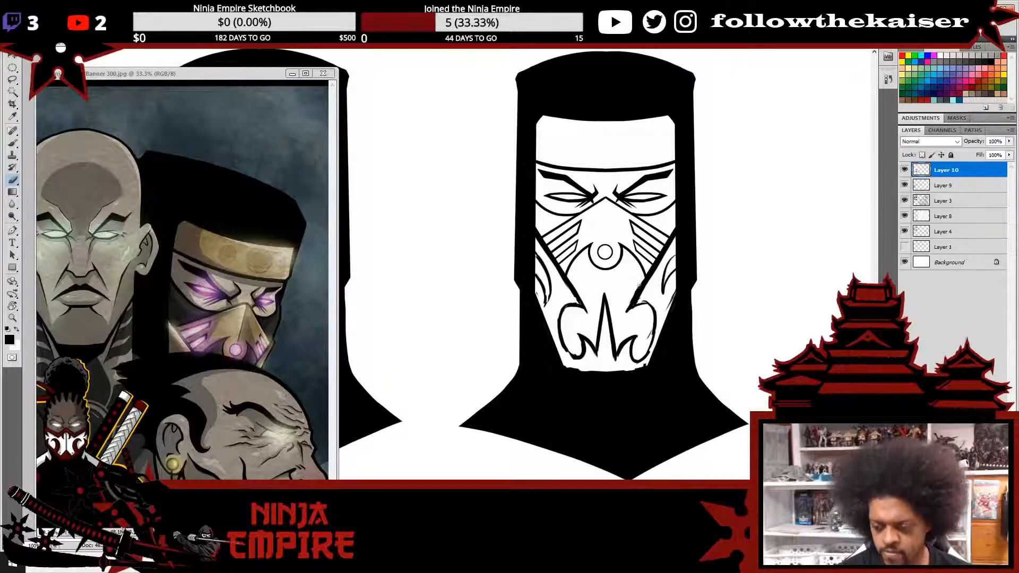
mouse_move(641, 281)
mouse_down()
mouse_move(628, 300)
mouse_move(651, 344)
mouse_up()
key(b)
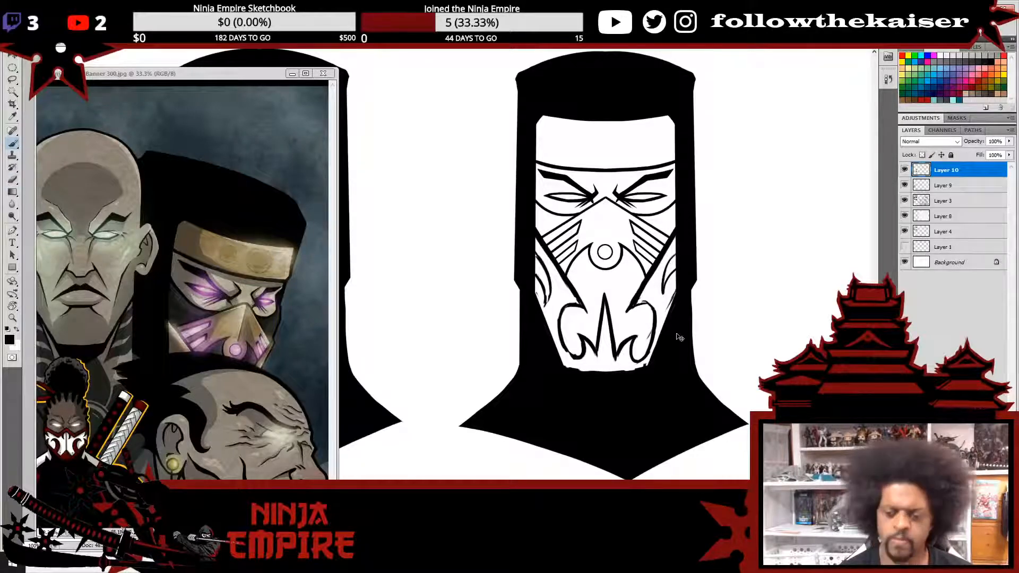
- Compare the cleaned-up curled mask with the neighbouring heads and the full-body costume sketches
alt+click(623, 243)
alt+click(623, 243)
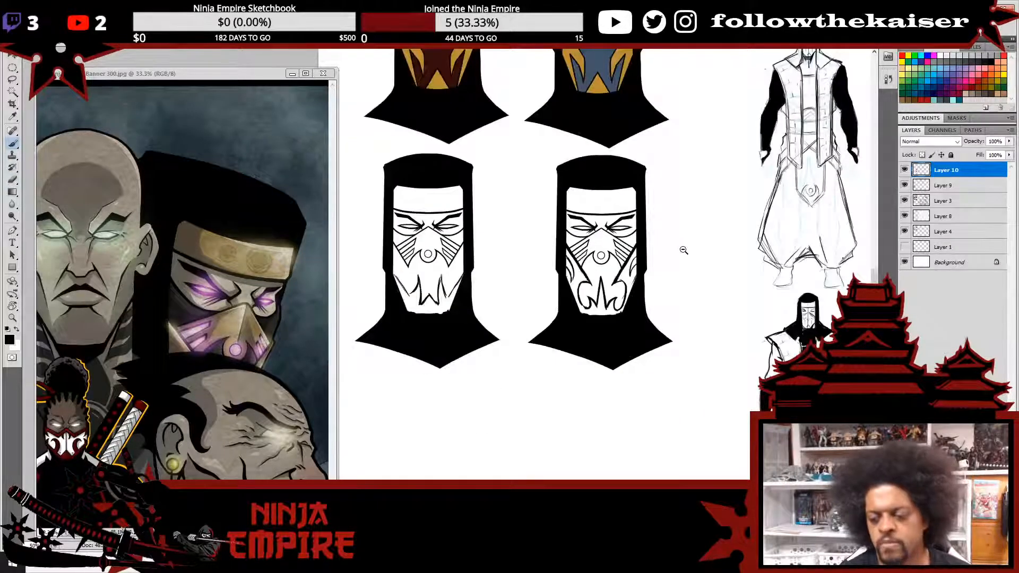
alt+click(683, 250)
ctrl+click(624, 260)
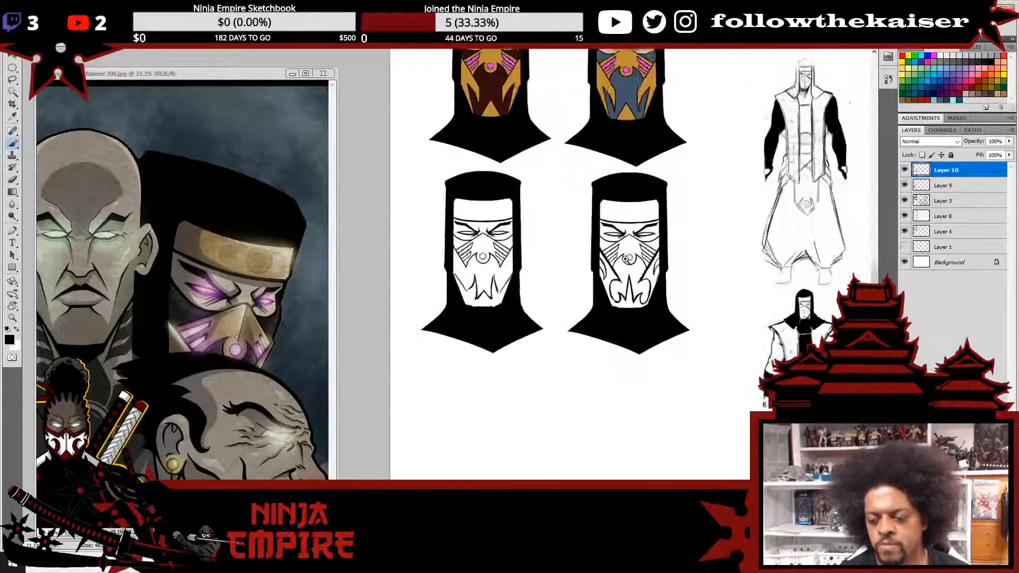
ctrl+click(623, 260)
ctrl+click(624, 259)
ctrl+click(623, 259)
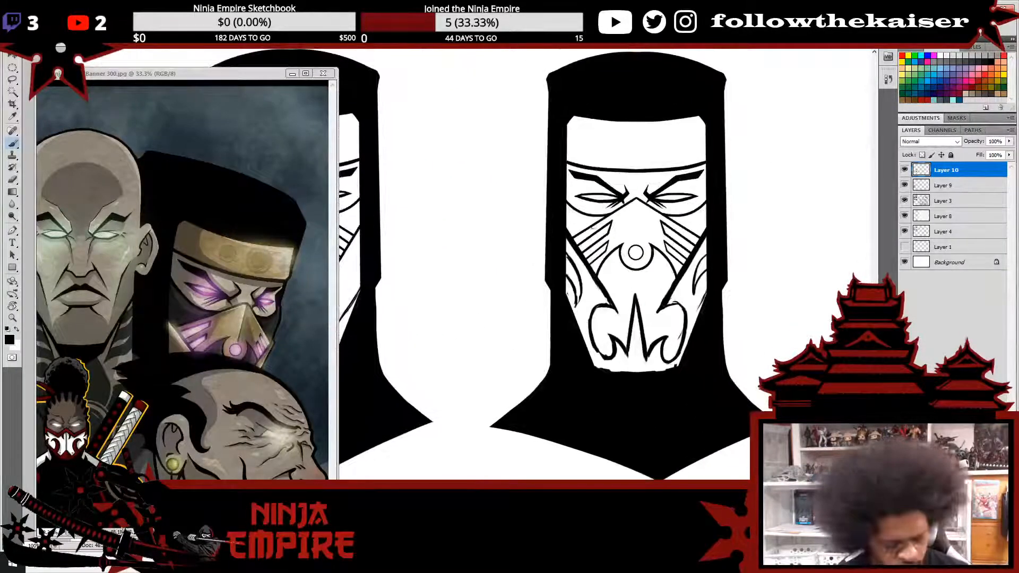
- Trim the diagonal cheek lines beneath the vents with the Eraser and patch the black hood edge at their upper ends
key(e)
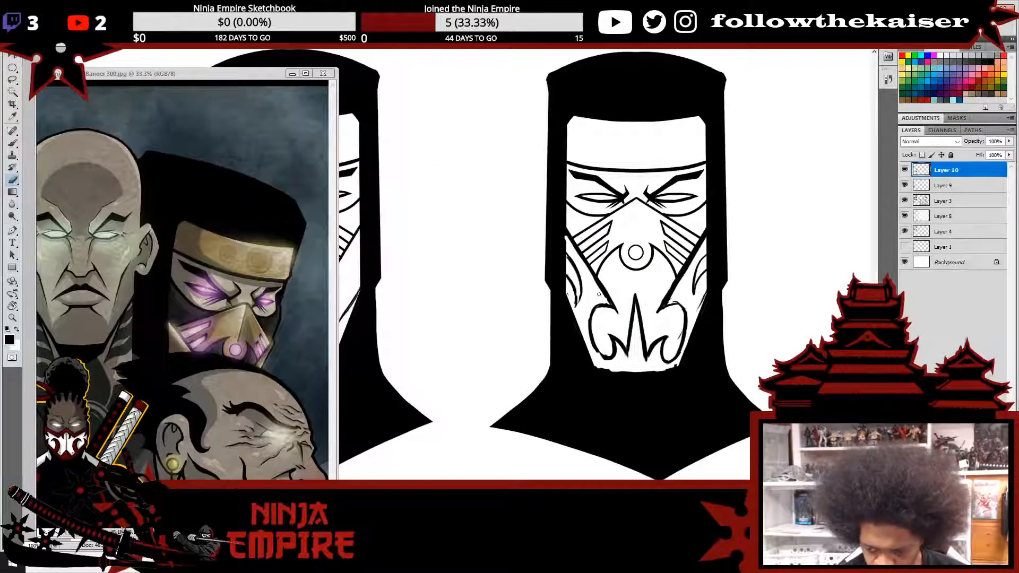
drag(592, 276, 607, 305)
drag(562, 231, 567, 242)
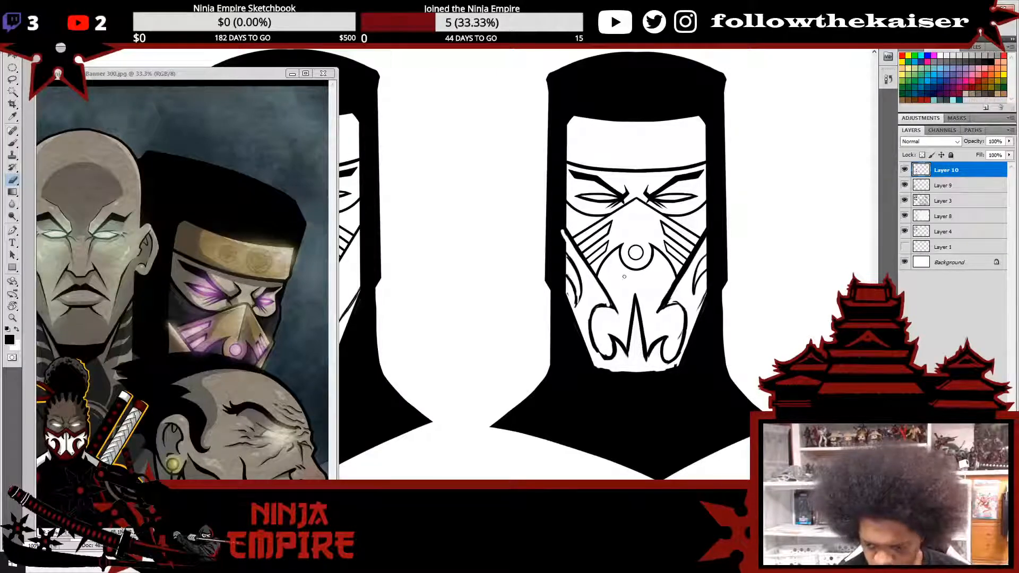
drag(709, 233, 670, 299)
drag(688, 265, 670, 301)
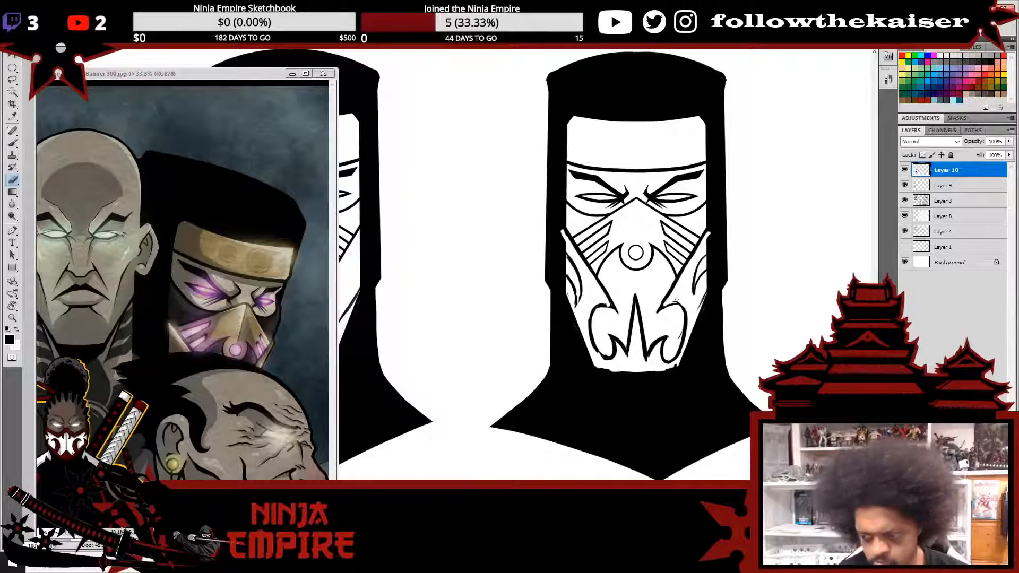
key(b)
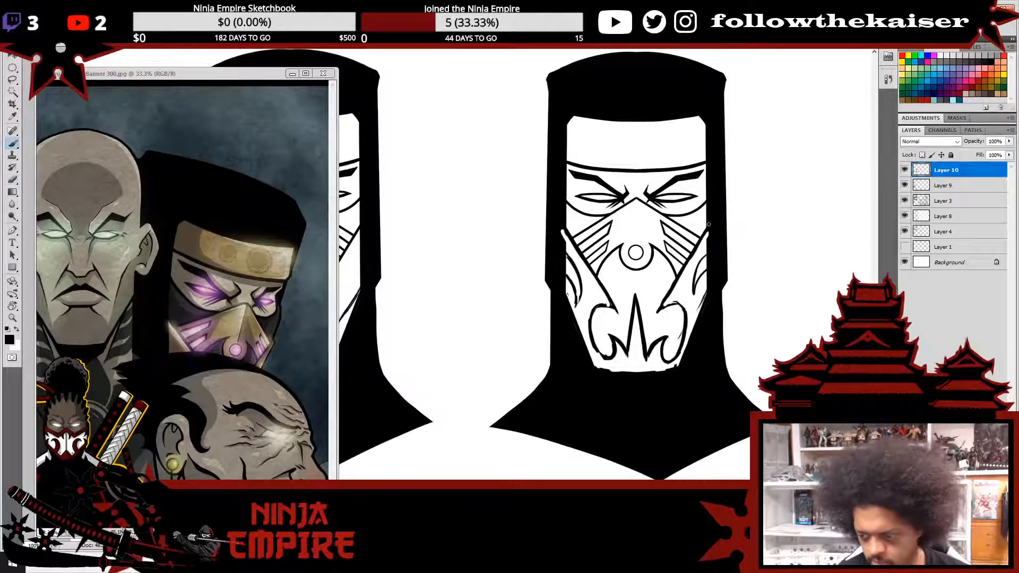
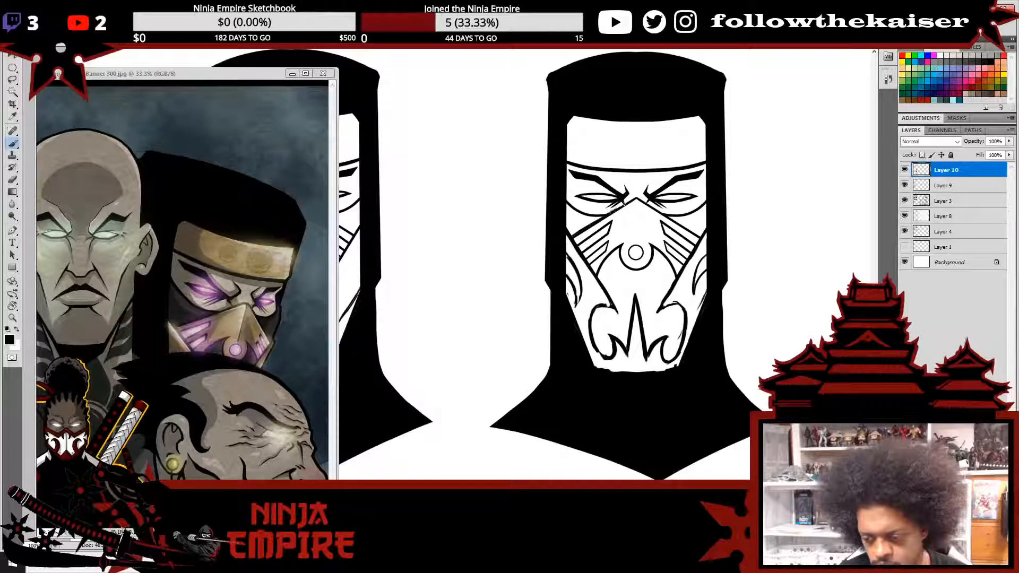
drag(661, 309, 501, 324)
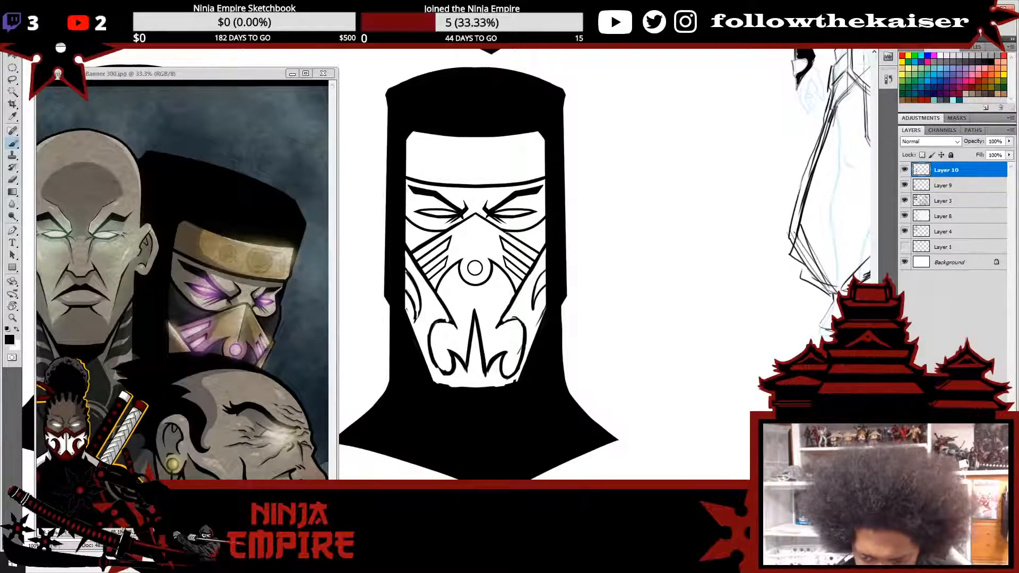
drag(521, 243, 527, 246)
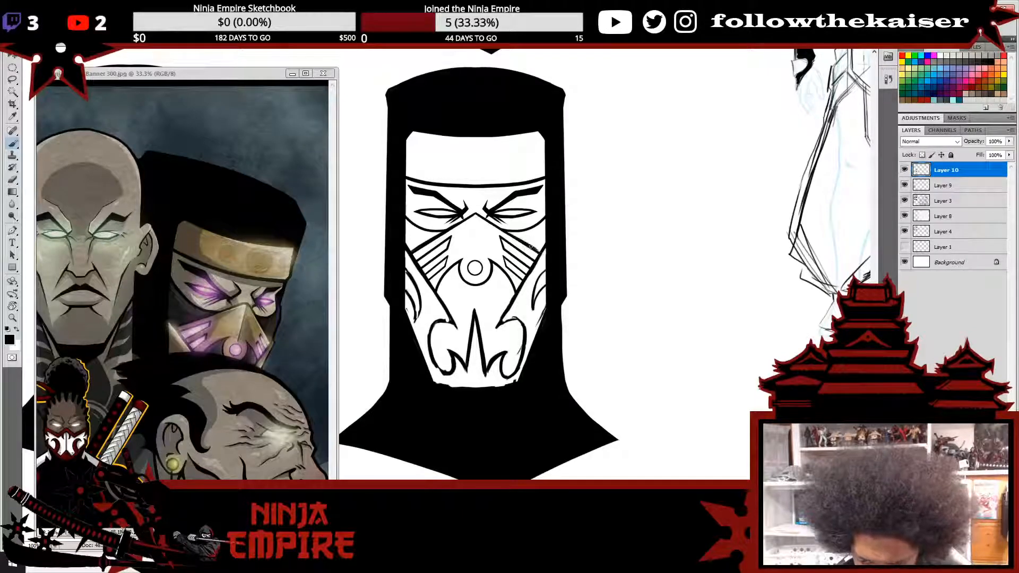
- Merge Layer 10 and Layer 9 down into the Layer 3 line art
scroll(518, 250, down, 4)
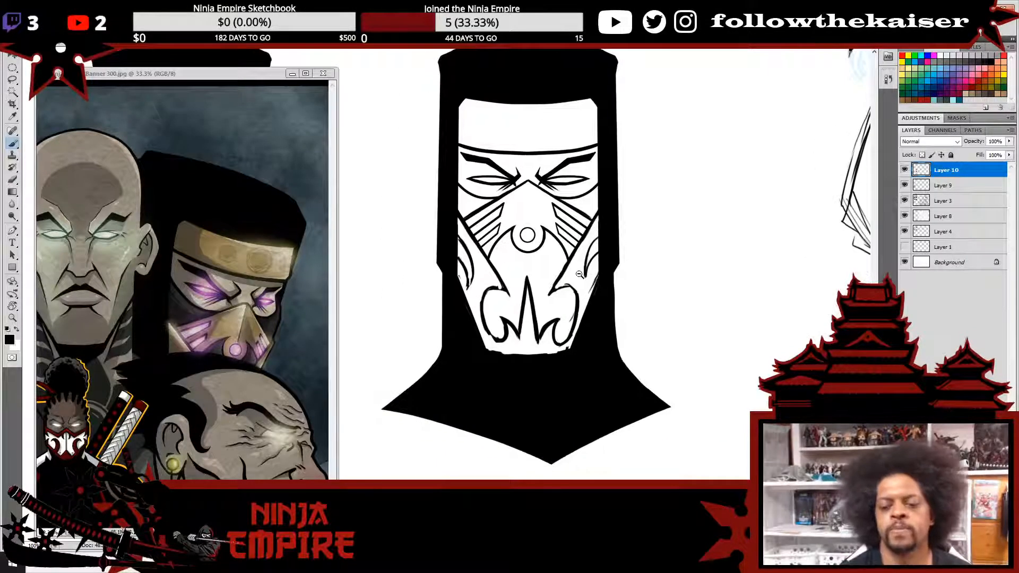
scroll(590, 250, up, 3)
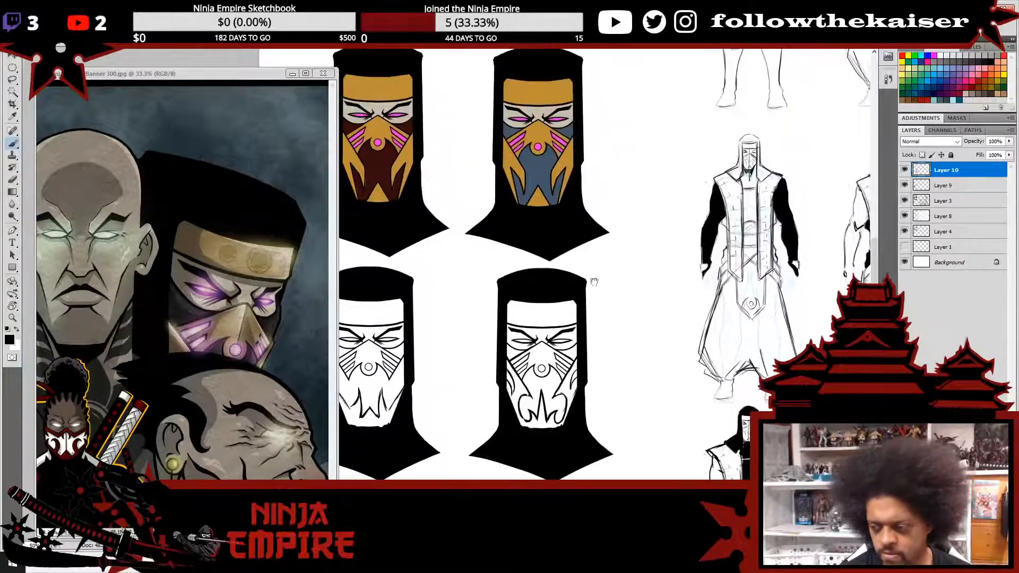
key(Delete)
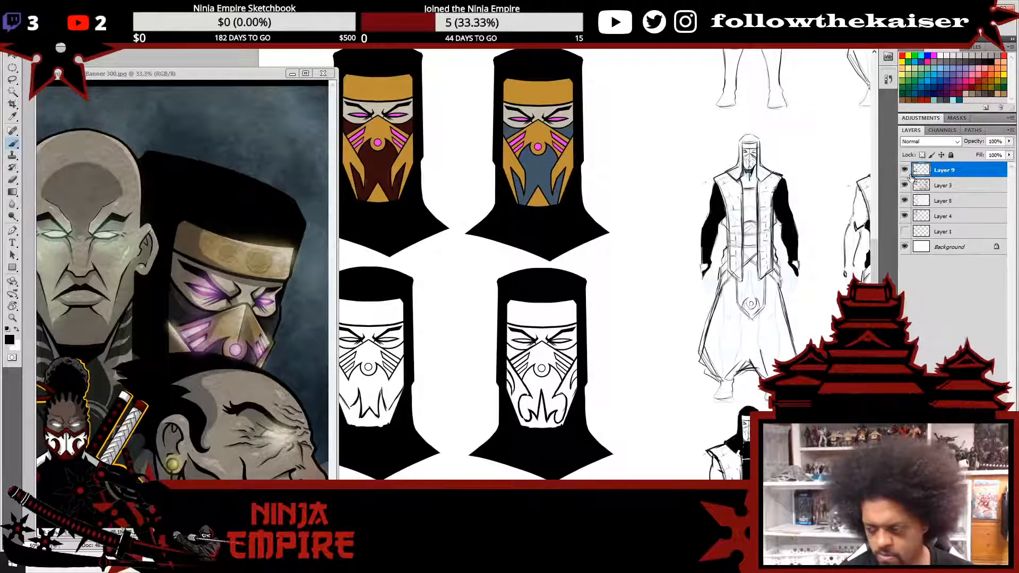
key(Delete)
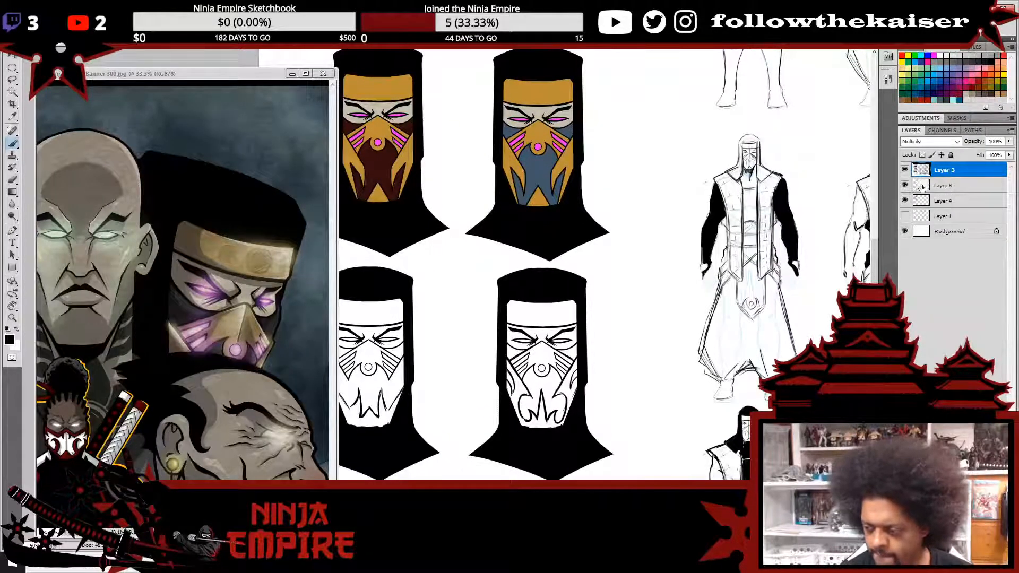
- Paint the whole lower mask of the curled variant gold on Layer 4, beneath the line art
click(935, 204)
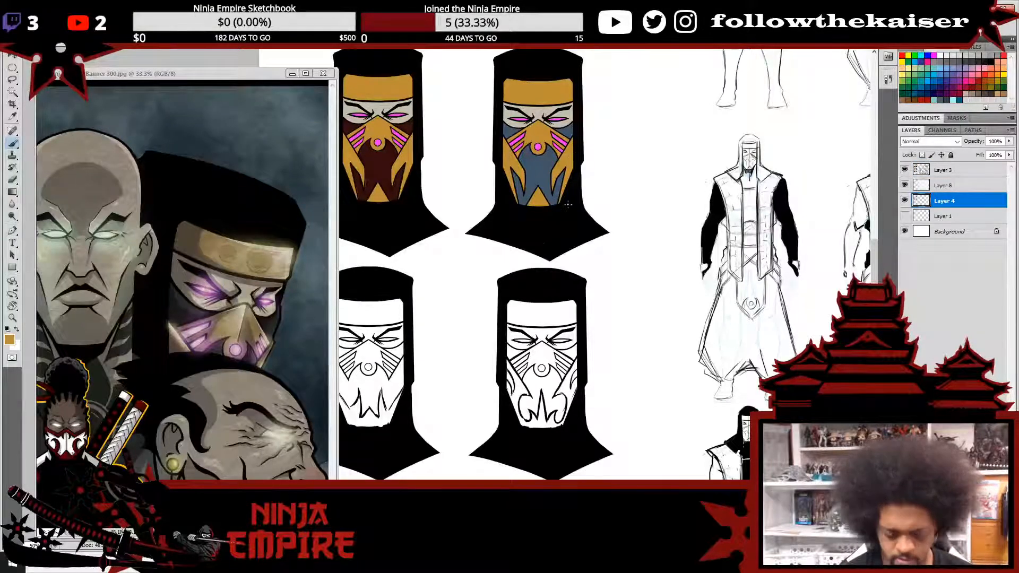
scroll(529, 341, up, 3)
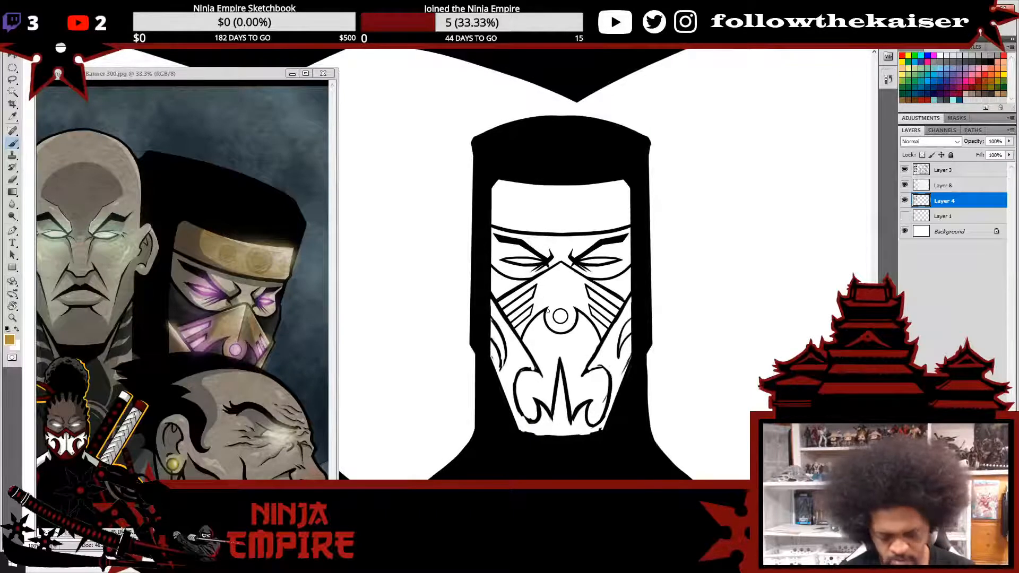
mouse_move(535, 337)
mouse_down()
mouse_move(518, 427)
mouse_move(503, 306)
mouse_move(524, 424)
mouse_move(557, 359)
mouse_move(585, 438)
mouse_move(601, 437)
mouse_move(605, 371)
mouse_move(595, 364)
mouse_move(624, 334)
mouse_move(626, 310)
mouse_move(608, 297)
mouse_move(586, 342)
mouse_move(574, 281)
mouse_move(554, 330)
mouse_move(566, 356)
mouse_up()
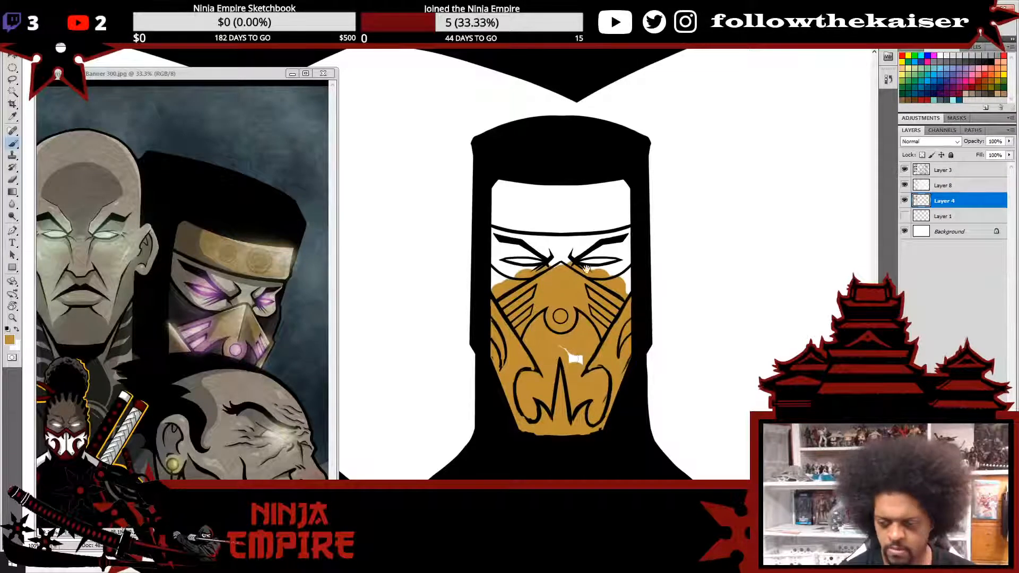
- Sample the beige skin colour from the blue-masked head and paint the eye area of the curled variant with it
scroll(586, 269, up, 6)
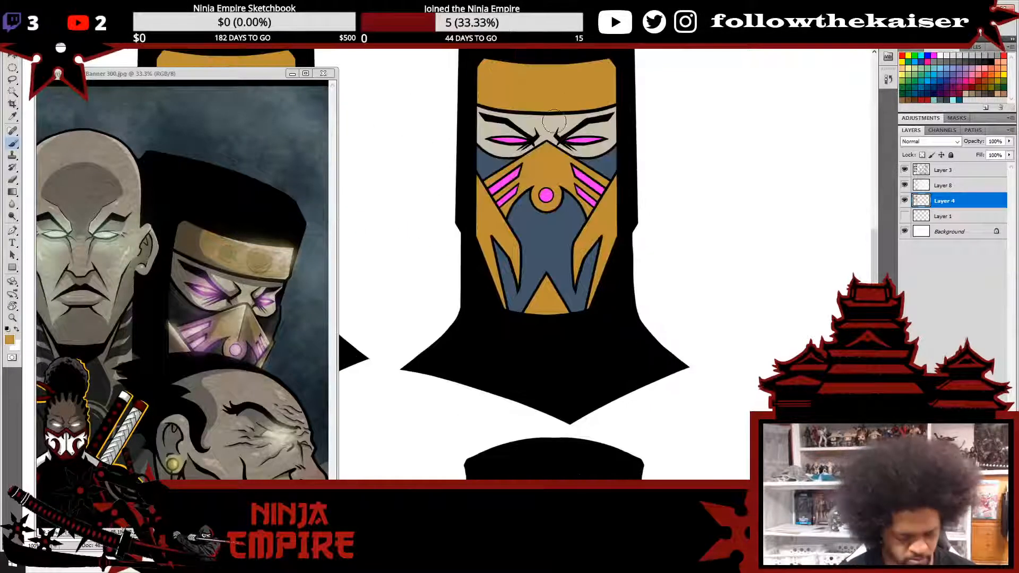
alt+click(560, 142)
scroll(578, 368, down, 6)
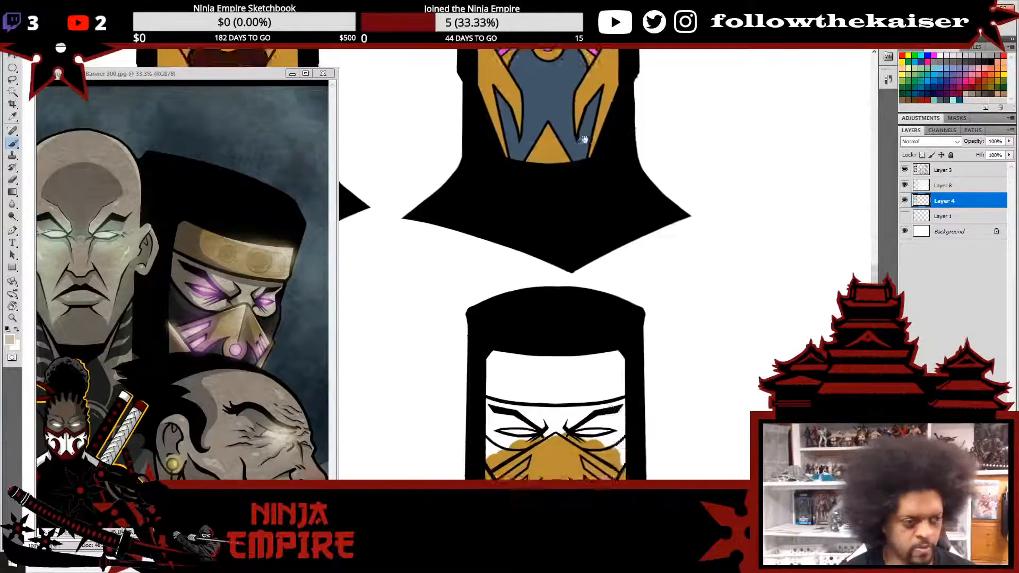
click(578, 276)
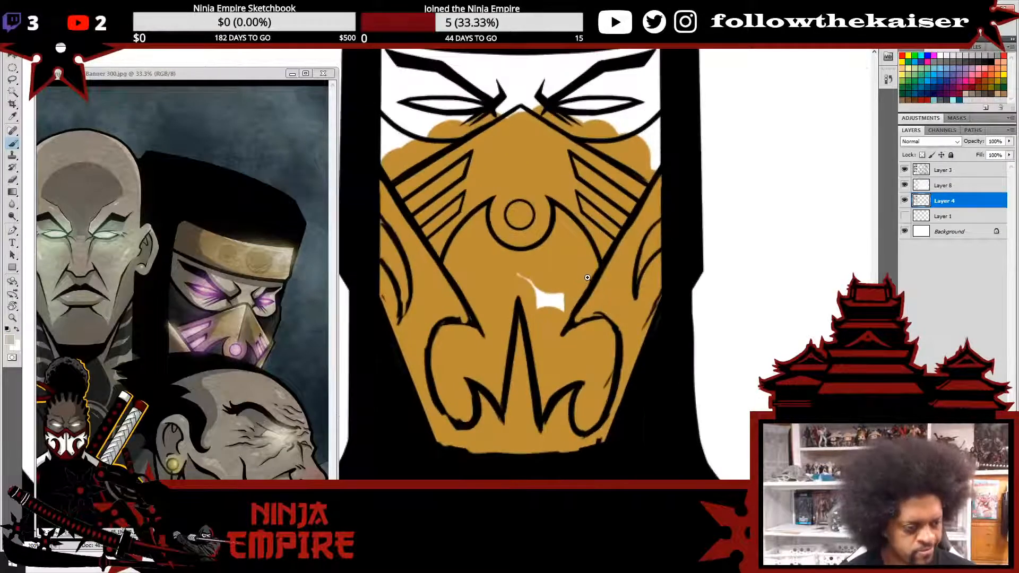
mouse_move(559, 255)
mouse_down()
mouse_move(580, 379)
mouse_move(541, 266)
mouse_move(430, 238)
mouse_move(412, 252)
mouse_move(416, 286)
mouse_move(444, 310)
mouse_move(528, 278)
mouse_move(508, 289)
mouse_move(467, 262)
mouse_move(539, 222)
mouse_move(571, 272)
mouse_move(557, 284)
mouse_move(610, 311)
mouse_move(661, 282)
mouse_move(673, 247)
mouse_move(604, 262)
mouse_move(648, 241)
mouse_move(615, 244)
mouse_move(644, 249)
mouse_up()
- Clean up the colour boundary at the nose peak with sampled gold and beige, using a smaller brush for the skin
alt+click(531, 353)
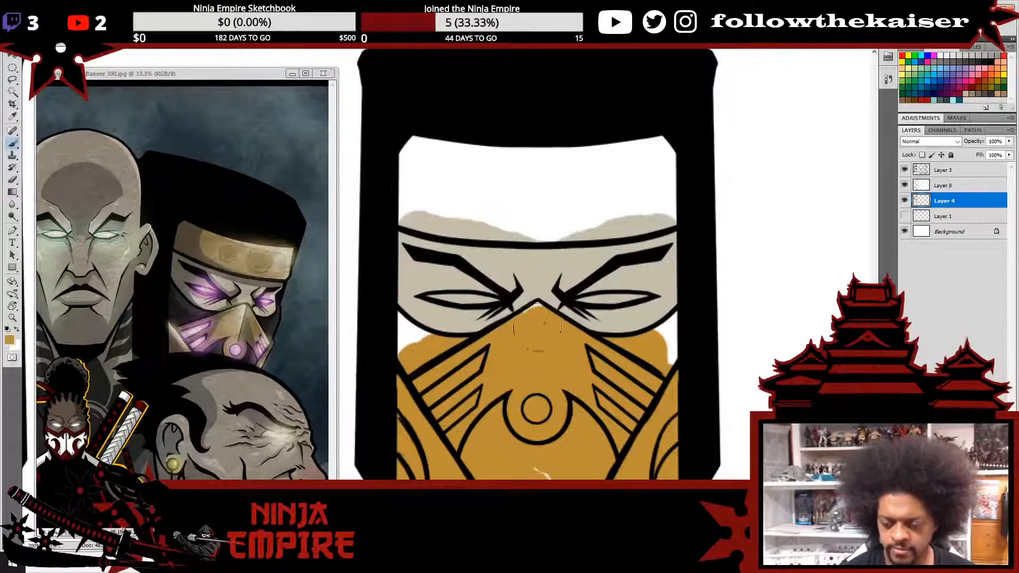
drag(535, 326, 533, 331)
alt+click(547, 291)
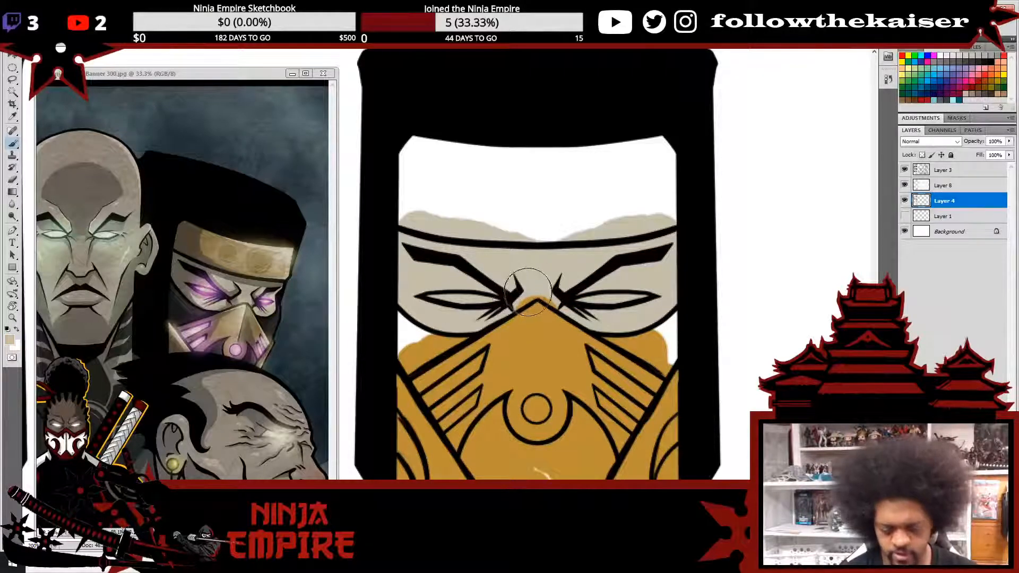
alt+click(529, 289)
key(bracketleft)
key(bracketleft)
key(bracketleft)
key(bracketleft)
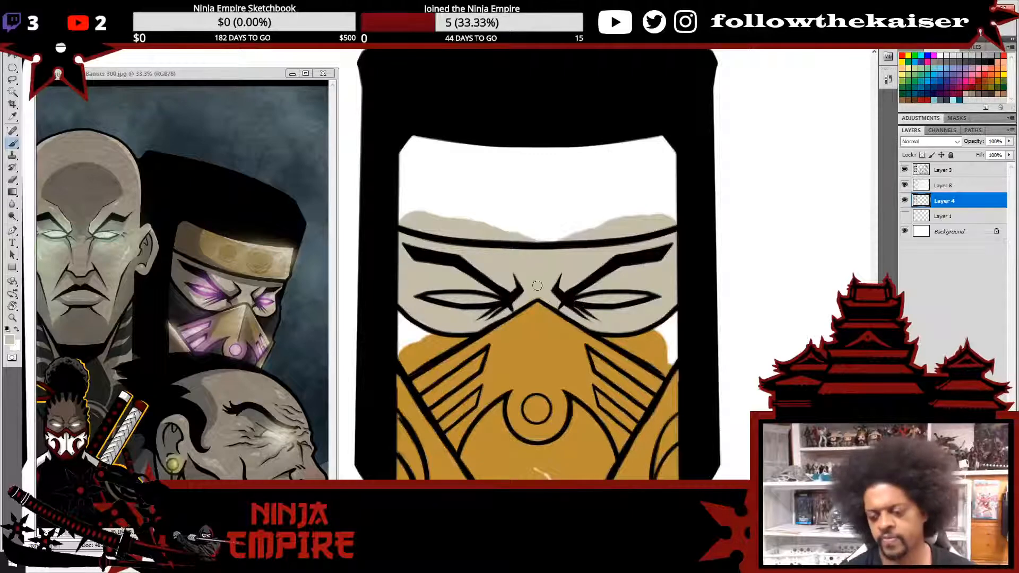
- Sample the pink eye colour from the blue-masked head and fill both eyes of the curled variant
drag(613, 256, 595, 336)
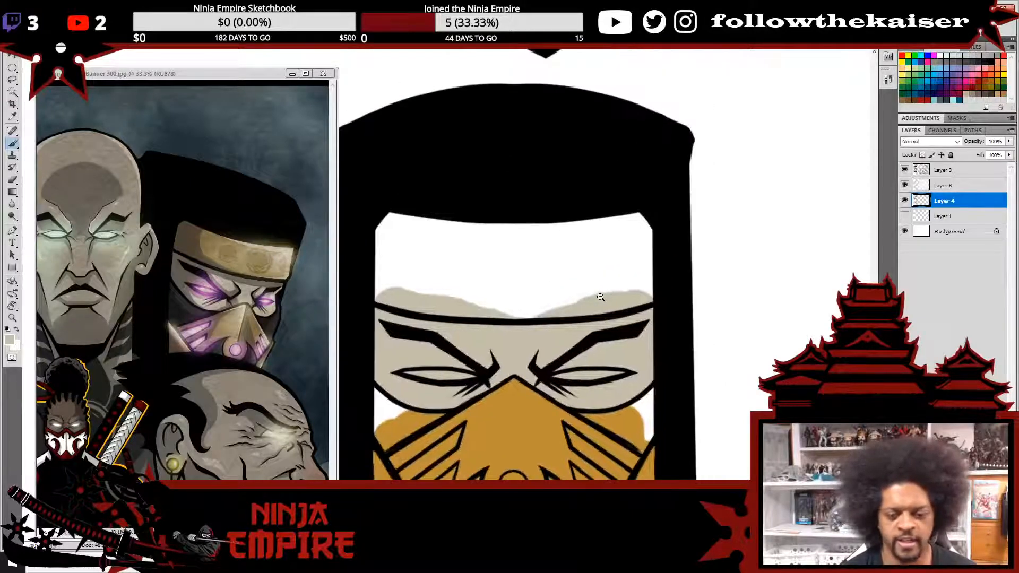
scroll(601, 298, down, 2)
drag(617, 274, 612, 299)
scroll(612, 299, up, 2)
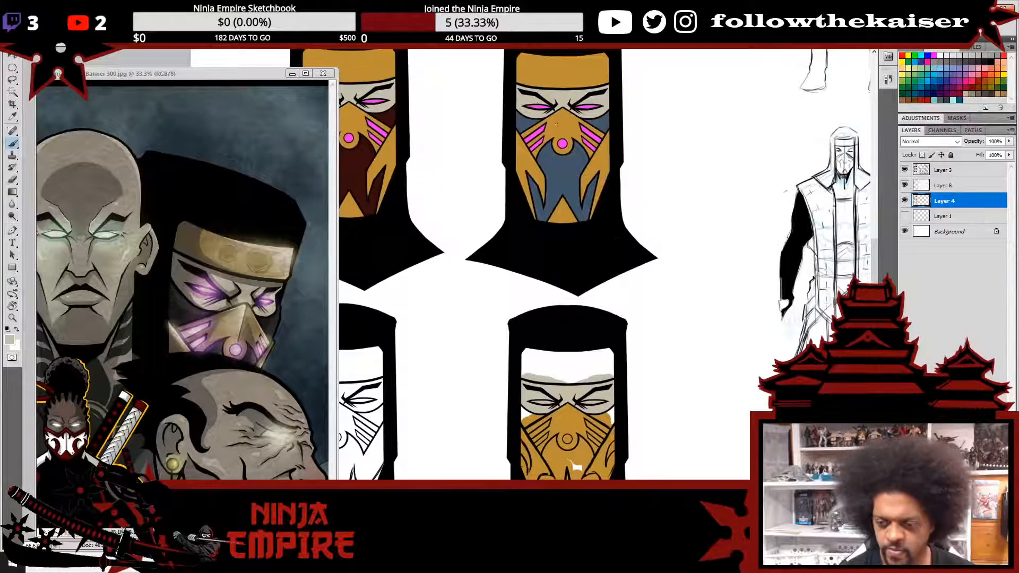
alt+click(540, 105)
ctrl+click(577, 333)
drag(604, 276, 653, 88)
ctrl+click(598, 271)
ctrl+click(598, 271)
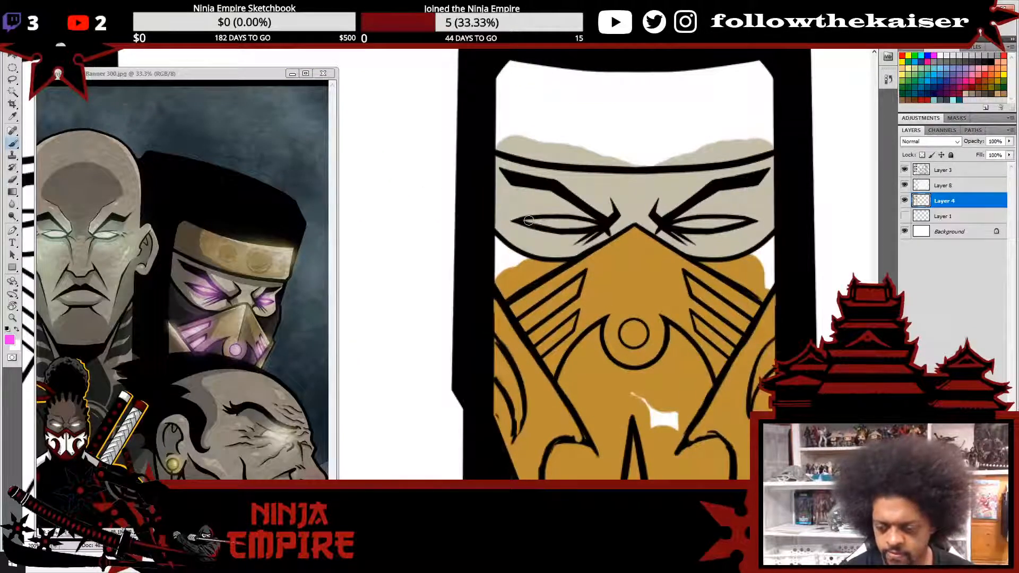
mouse_move(529, 220)
mouse_down()
mouse_move(582, 225)
mouse_move(573, 224)
mouse_up()
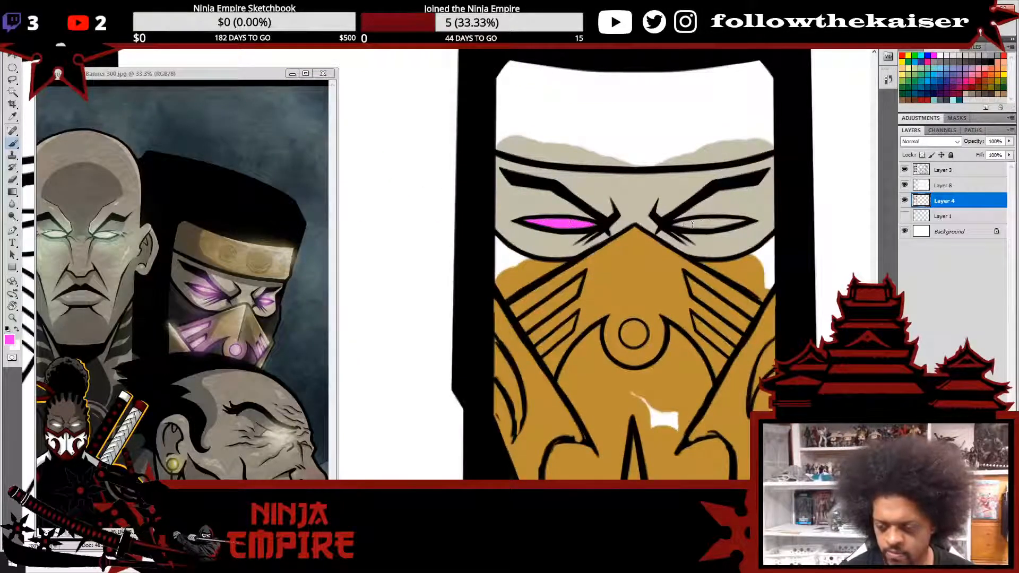
drag(688, 224, 738, 221)
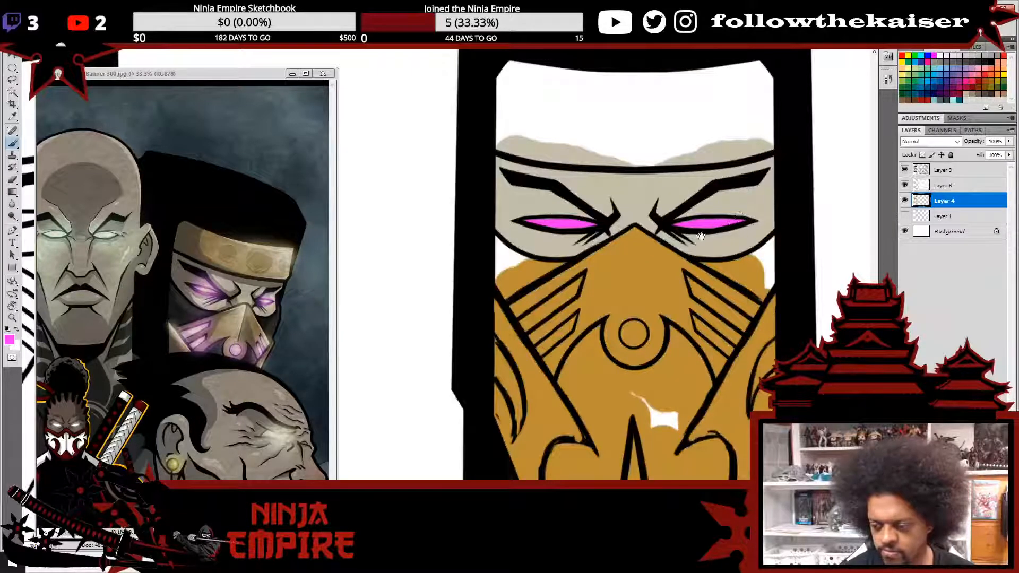
- Fill the round emblem and the slanted cheek slots on both sides of the curled variant's mask with the pink
mouse_move(655, 319)
mouse_down()
mouse_move(665, 236)
mouse_move(640, 250)
mouse_move(648, 253)
mouse_up()
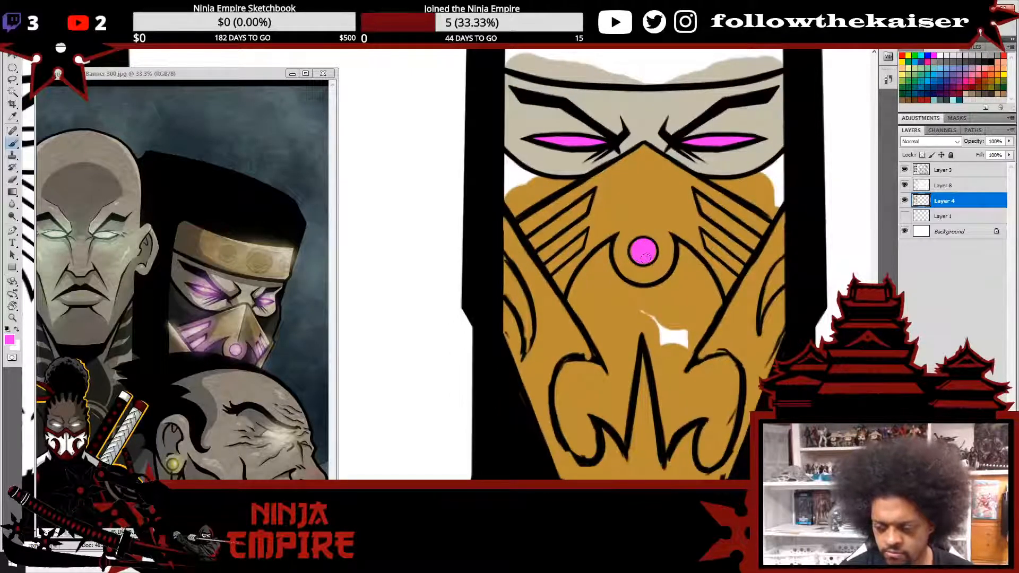
mouse_move(558, 258)
mouse_down()
mouse_move(589, 226)
mouse_move(546, 229)
mouse_move(534, 243)
mouse_move(572, 218)
mouse_up()
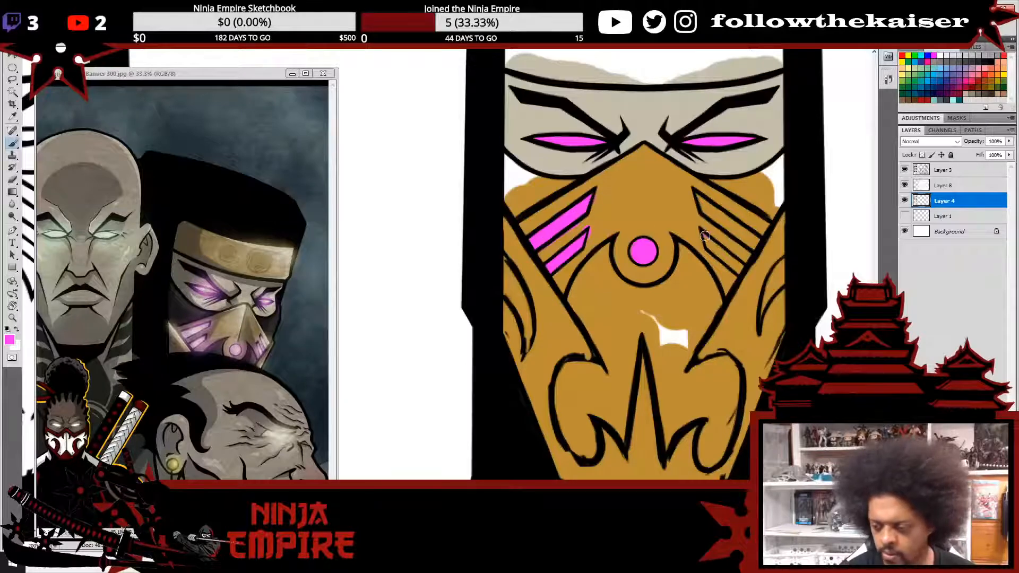
drag(704, 235, 716, 254)
mouse_move(701, 197)
mouse_down()
mouse_move(714, 222)
mouse_move(708, 211)
mouse_move(742, 232)
mouse_up()
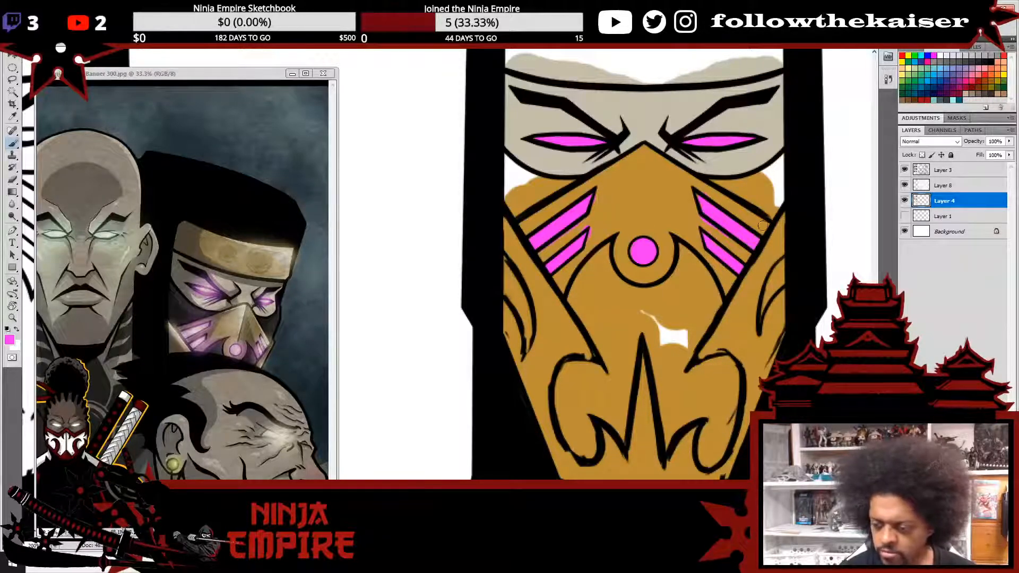
alt+click(710, 236)
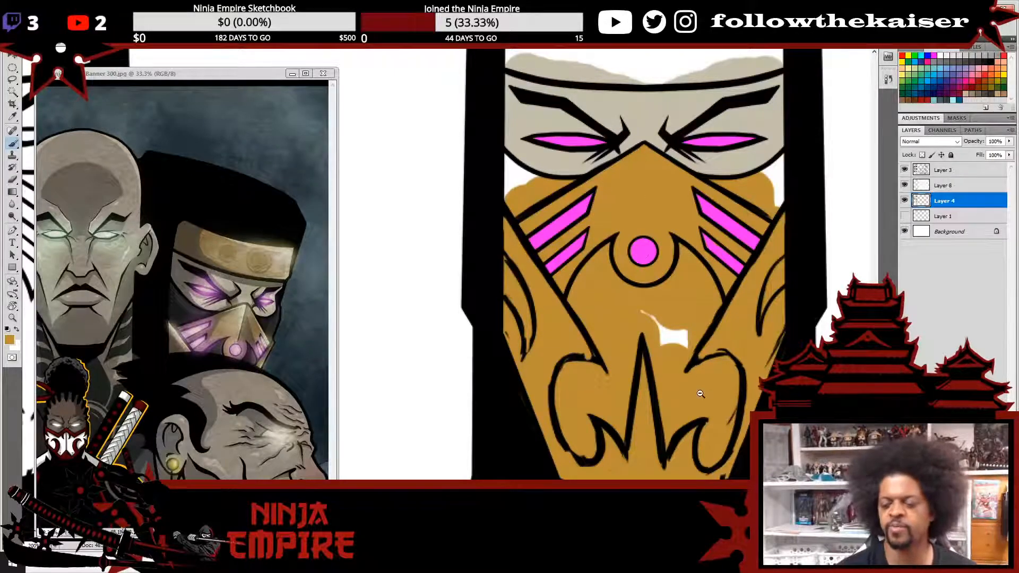
- Sample the dark charcoal grey from the lower mask of the upper head in the second column
drag(664, 233, 621, 478)
drag(548, 247, 514, 469)
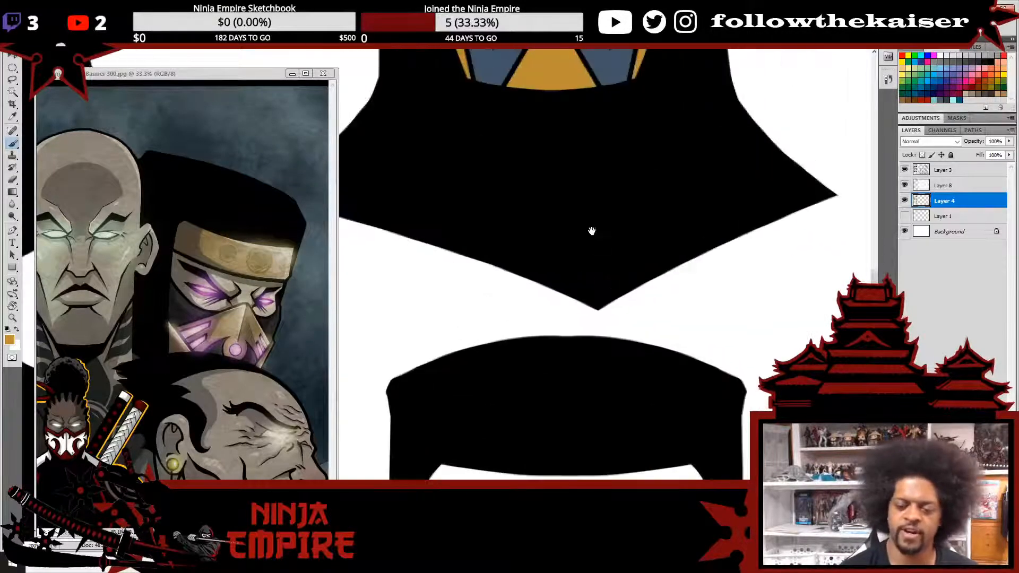
drag(591, 230, 594, 451)
alt+click(559, 200)
drag(575, 368, 643, 318)
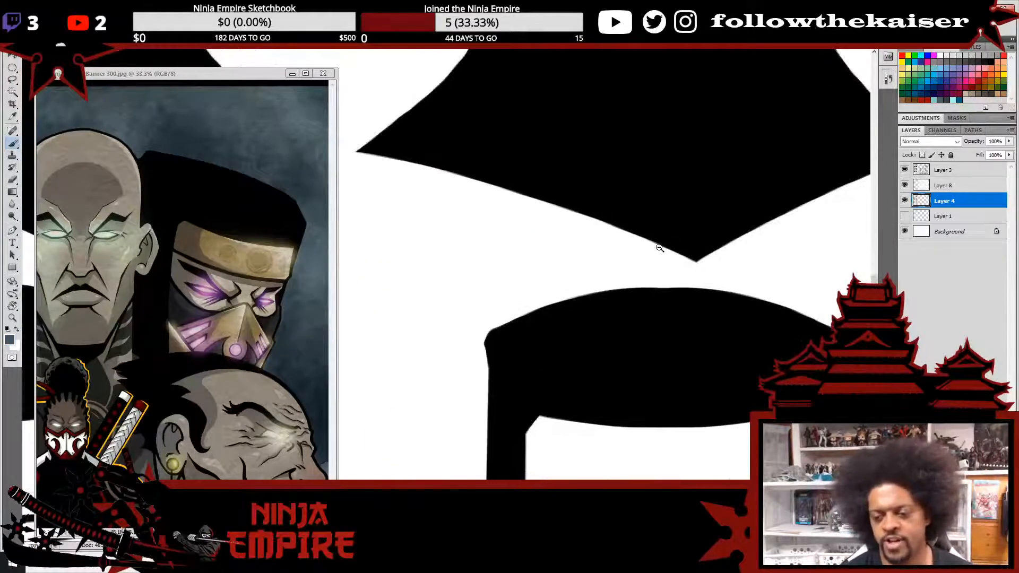
scroll(663, 244, down, 2)
drag(670, 187, 641, 299)
drag(650, 236, 646, 298)
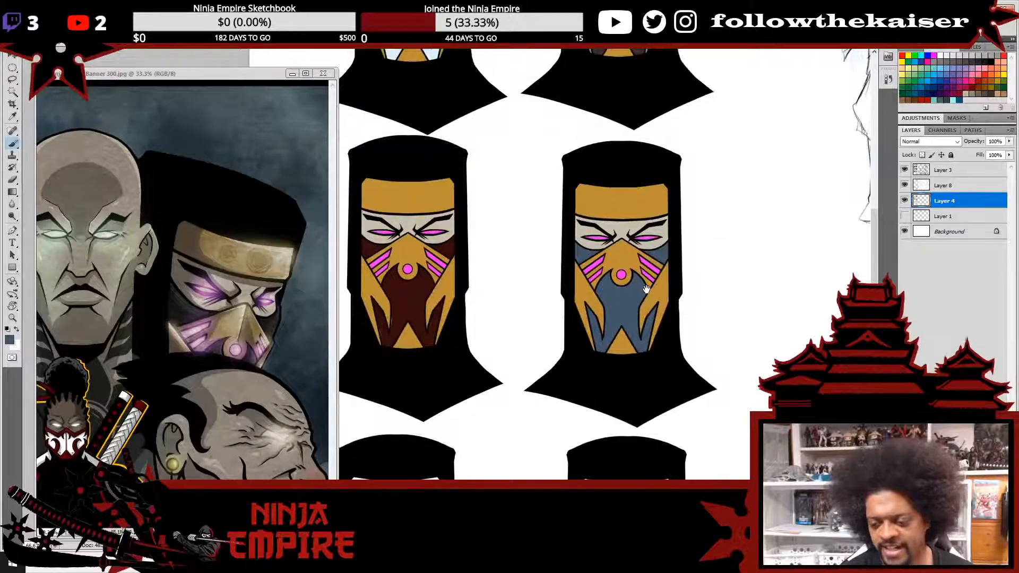
drag(647, 254, 643, 360)
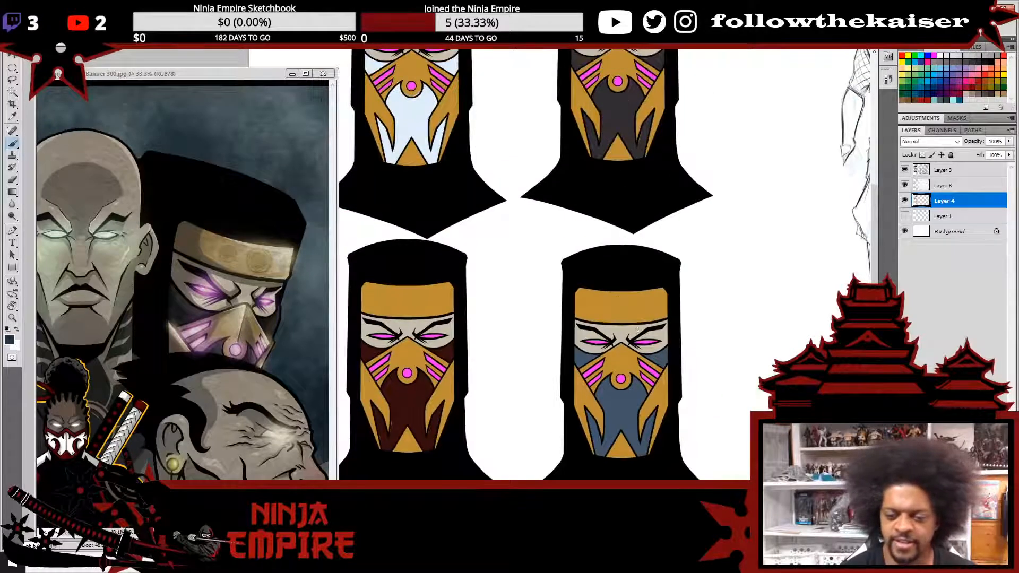
drag(599, 81, 692, 259)
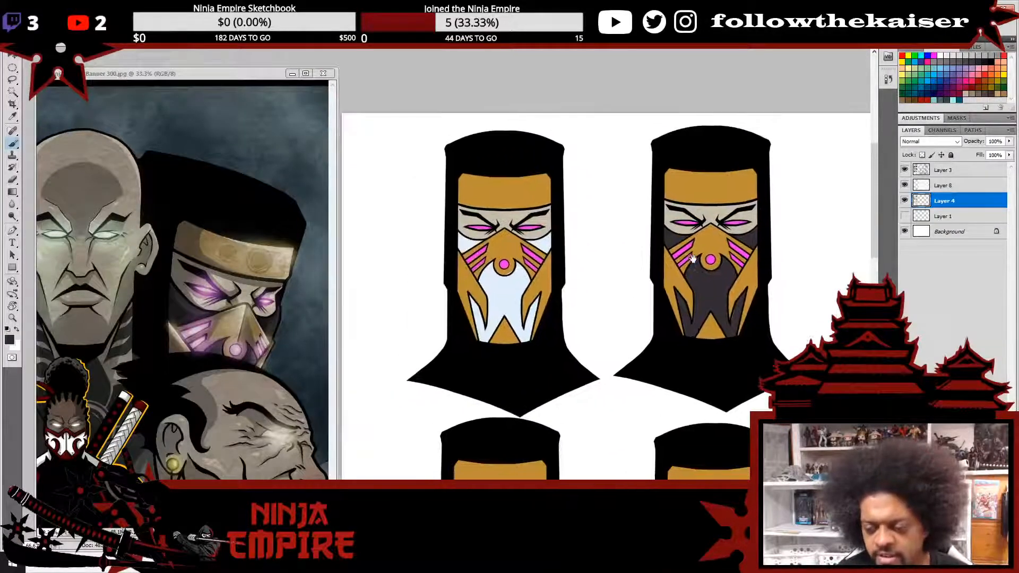
click(607, 247)
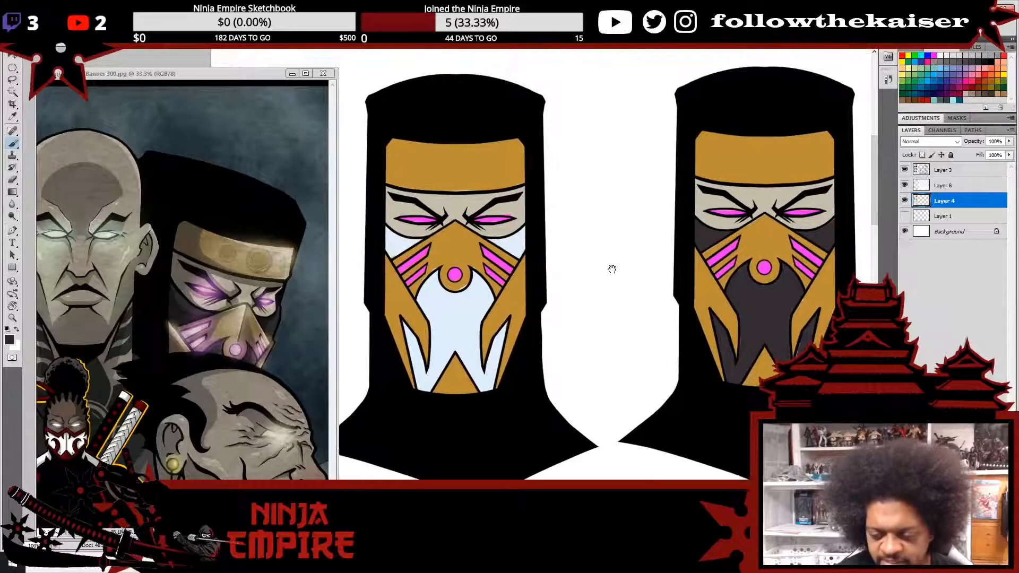
drag(625, 309, 533, 27)
drag(756, 343, 610, 170)
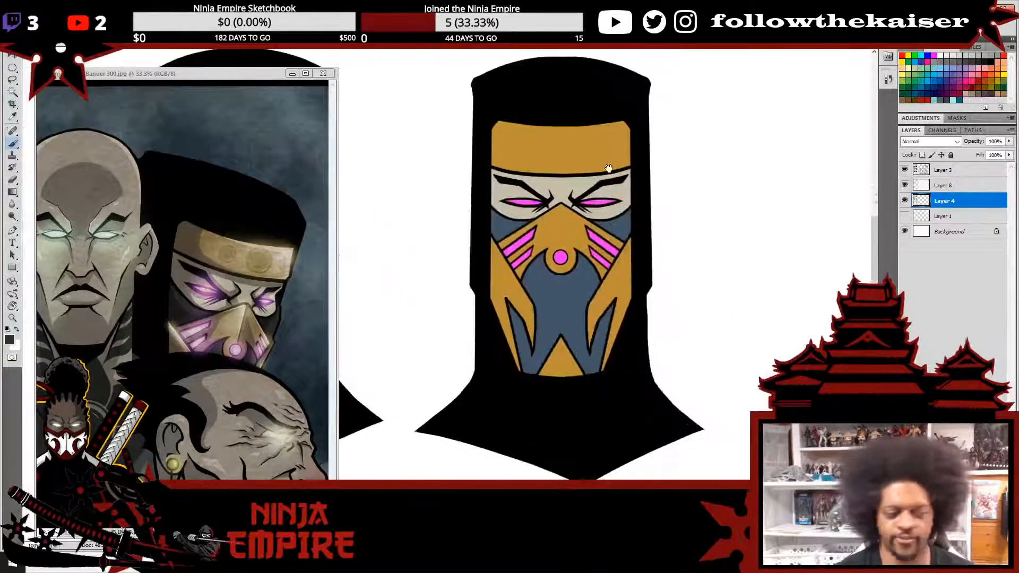
drag(610, 107, 589, 401)
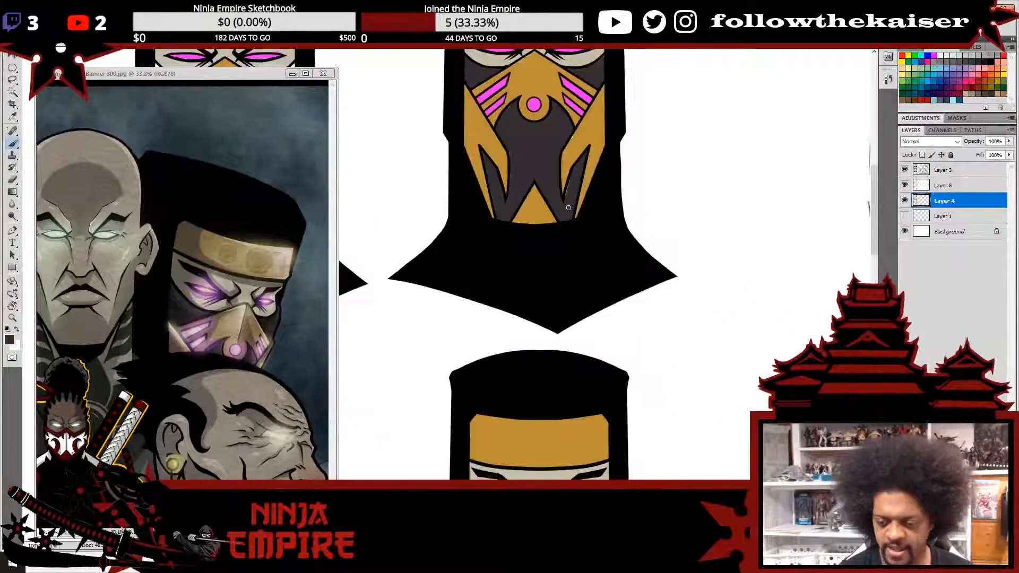
alt+click(569, 208)
drag(565, 218, 573, 180)
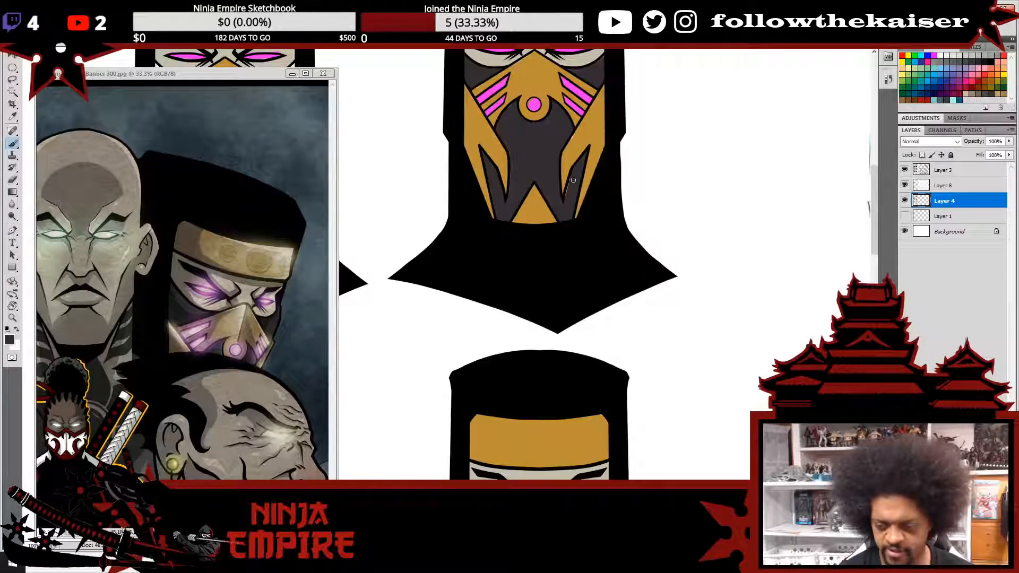
- Paint the cheek areas beneath both eyes of the curled variant with the sampled charcoal grey
drag(576, 303, 576, 83)
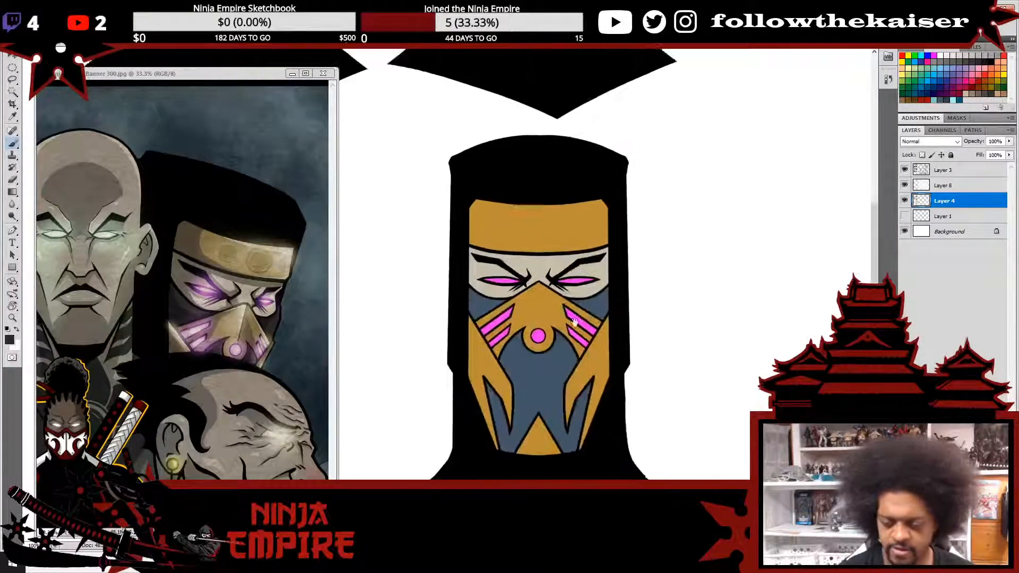
drag(573, 321, 603, 89)
drag(603, 275, 607, 81)
ctrl+click(534, 322)
mouse_move(534, 322)
mouse_down()
mouse_move(514, 295)
mouse_move(518, 269)
mouse_move(498, 275)
mouse_move(498, 288)
mouse_move(556, 278)
mouse_up()
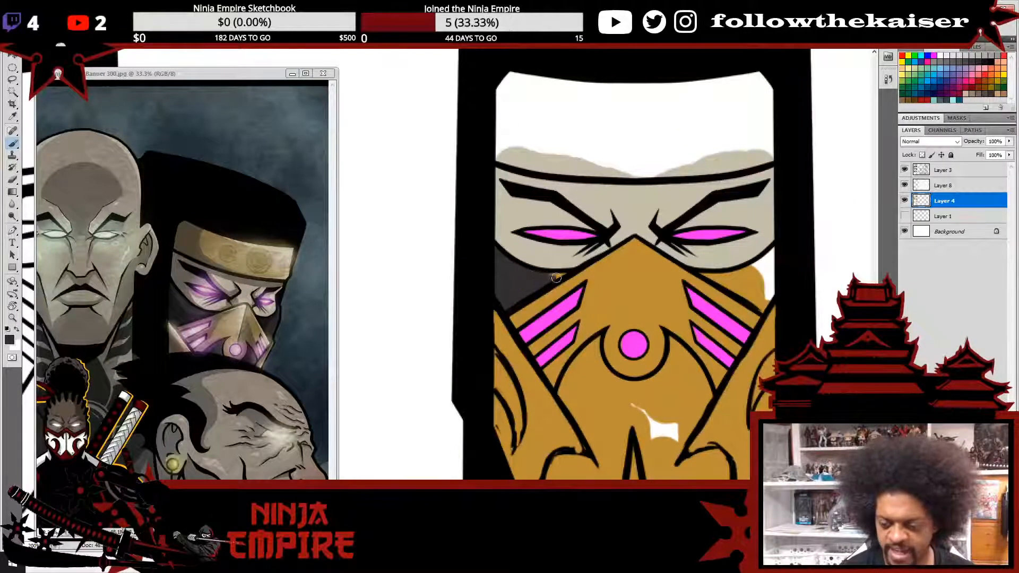
mouse_move(703, 274)
mouse_down()
mouse_move(754, 269)
mouse_move(732, 285)
mouse_move(755, 298)
mouse_move(727, 285)
mouse_move(761, 308)
mouse_move(773, 262)
mouse_up()
- Fill the small curled shapes at both outer edges of the mask with charcoal grey
drag(756, 297, 738, 160)
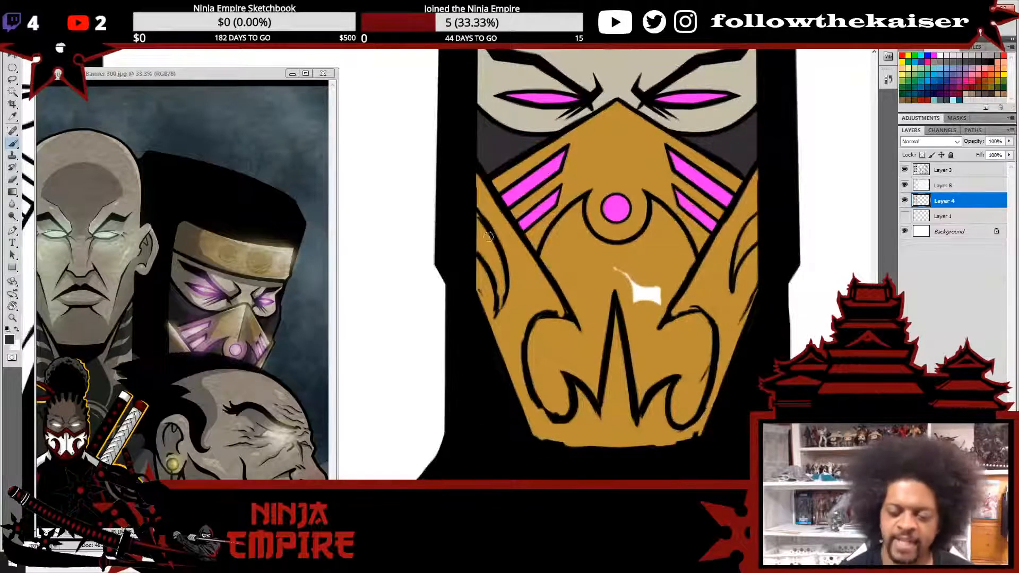
drag(489, 250, 493, 265)
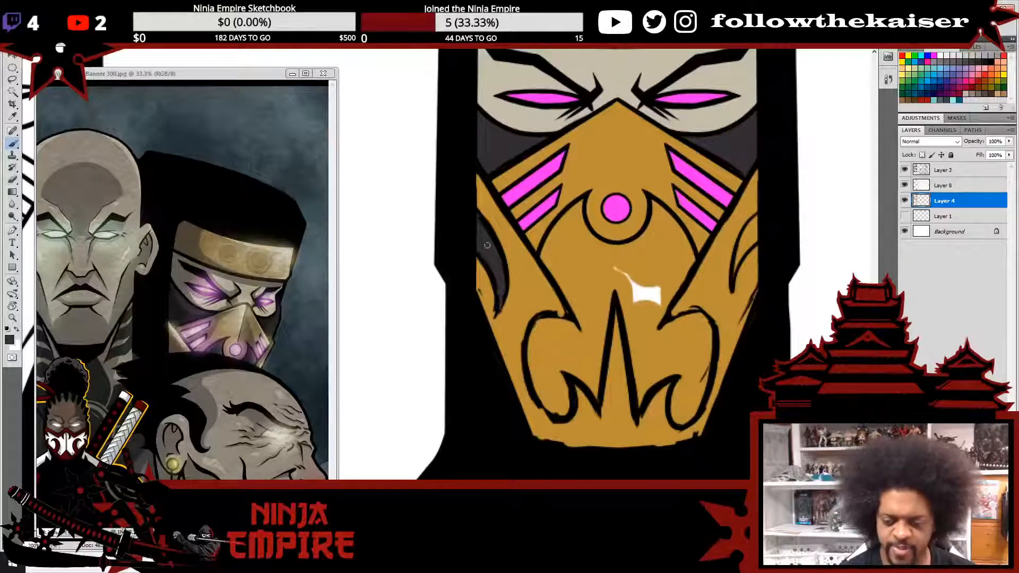
mouse_move(745, 247)
mouse_down()
mouse_move(749, 226)
mouse_move(735, 276)
mouse_move(759, 232)
mouse_up()
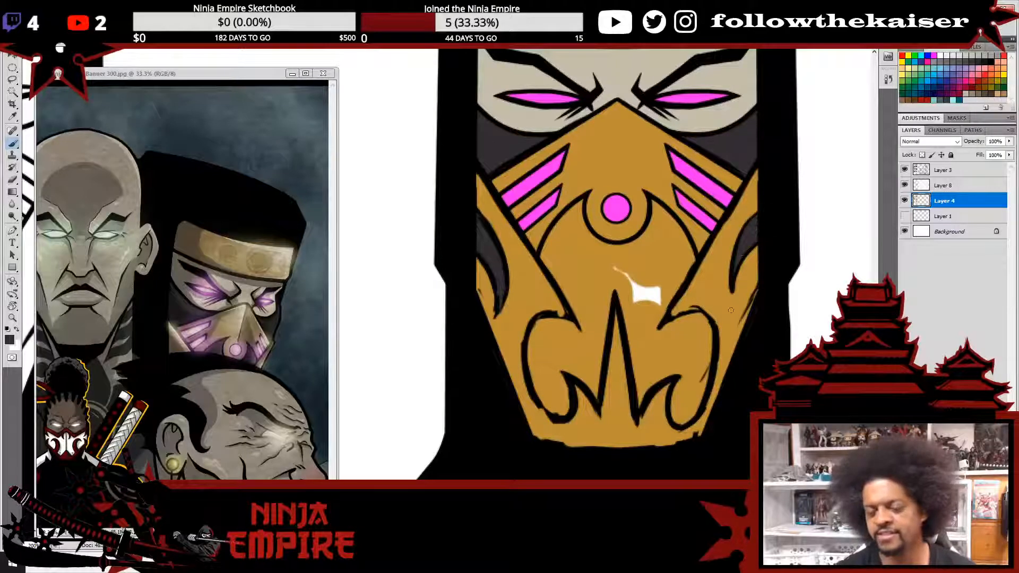
- Compare the partly coloured curled variant with the other head designs and the full-body costume sketches
scroll(760, 393, down, 6)
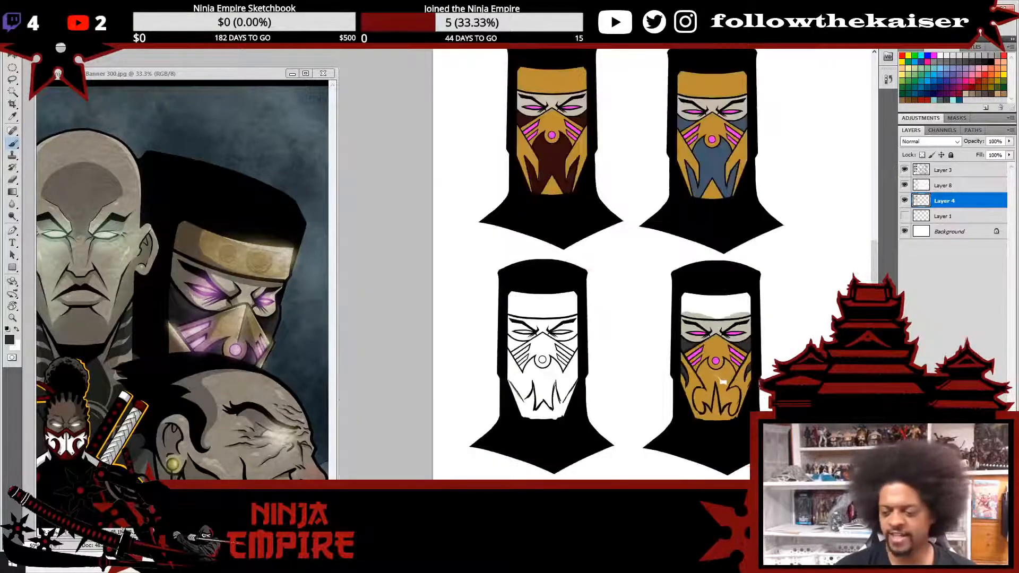
mouse_move(744, 392)
mouse_down()
mouse_move(548, 394)
mouse_move(400, 377)
mouse_move(210, 291)
mouse_move(179, 257)
mouse_move(155, 274)
mouse_move(312, 265)
mouse_move(420, 315)
mouse_move(293, 484)
mouse_up()
drag(718, 479, 713, 475)
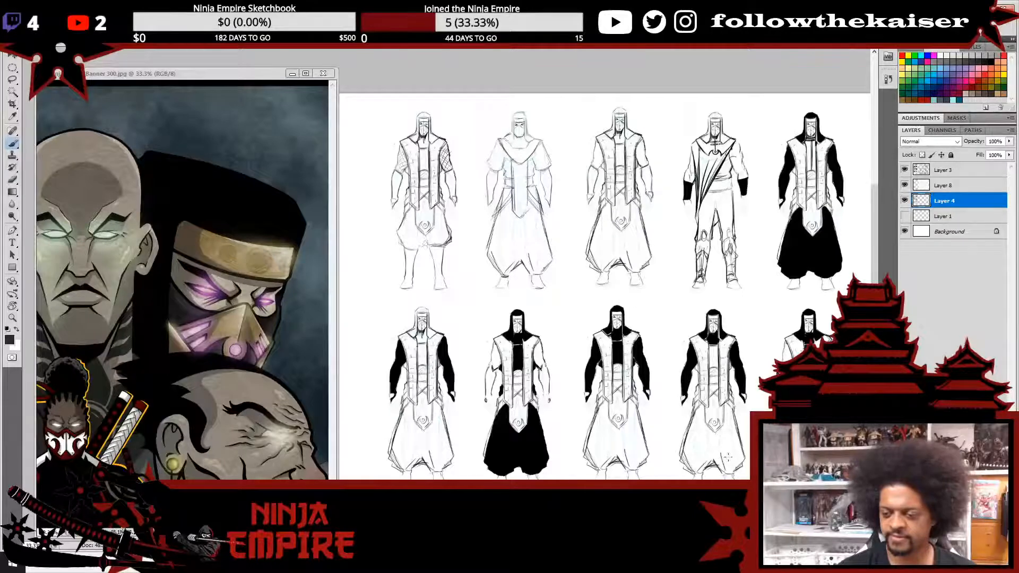
drag(666, 443, 838, 368)
mouse_move(458, 367)
mouse_down()
mouse_move(674, 291)
mouse_move(702, 291)
mouse_move(695, 318)
mouse_move(635, 255)
mouse_up()
ctrl+click(701, 320)
ctrl+click(701, 319)
ctrl+click(653, 296)
drag(652, 296, 642, 386)
ctrl+click(623, 333)
drag(624, 334, 619, 260)
- Paint the central panel and lower curls of the mask charcoal grey, restoring the emblem's ring with sampled gold
mouse_move(530, 320)
mouse_down()
mouse_move(525, 353)
mouse_move(533, 305)
mouse_move(512, 350)
mouse_move(531, 393)
mouse_move(535, 321)
mouse_move(546, 307)
mouse_move(557, 313)
mouse_move(546, 353)
mouse_move(554, 324)
mouse_move(560, 352)
mouse_move(589, 265)
mouse_move(561, 284)
mouse_move(528, 245)
mouse_move(520, 225)
mouse_move(554, 189)
mouse_move(533, 242)
mouse_move(570, 226)
mouse_move(549, 210)
mouse_move(533, 249)
mouse_move(544, 260)
mouse_move(558, 249)
mouse_move(552, 293)
mouse_move(587, 266)
mouse_move(580, 233)
mouse_move(580, 257)
mouse_up()
alt+click(575, 208)
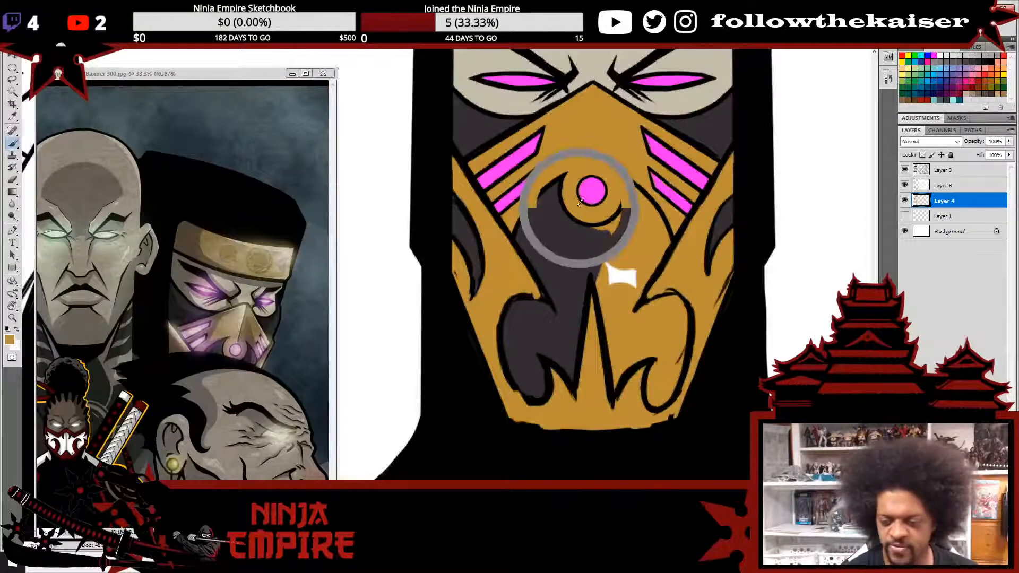
alt+click(614, 245)
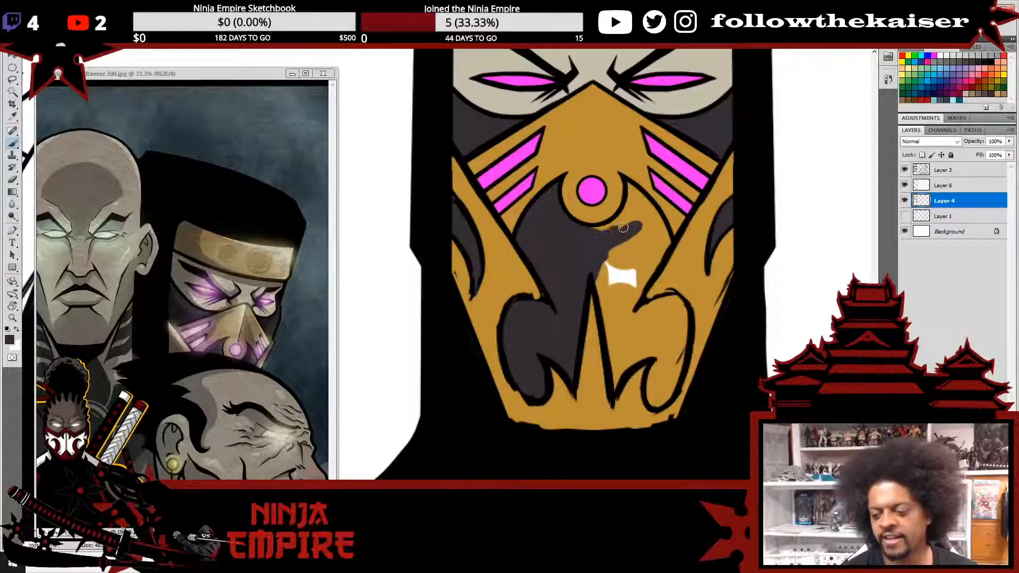
mouse_move(610, 241)
mouse_down()
mouse_move(634, 225)
mouse_move(626, 216)
mouse_move(650, 217)
mouse_move(666, 239)
mouse_move(637, 286)
mouse_move(650, 250)
mouse_move(637, 234)
mouse_move(641, 213)
mouse_move(632, 318)
mouse_move(597, 256)
mouse_move(615, 366)
mouse_move(623, 345)
mouse_move(618, 382)
mouse_move(650, 307)
mouse_move(667, 301)
mouse_up()
mouse_move(634, 342)
mouse_down()
mouse_move(653, 345)
mouse_move(662, 313)
mouse_move(650, 326)
mouse_move(671, 324)
mouse_move(675, 371)
mouse_move(658, 404)
mouse_move(656, 355)
mouse_move(680, 338)
mouse_move(621, 375)
mouse_up()
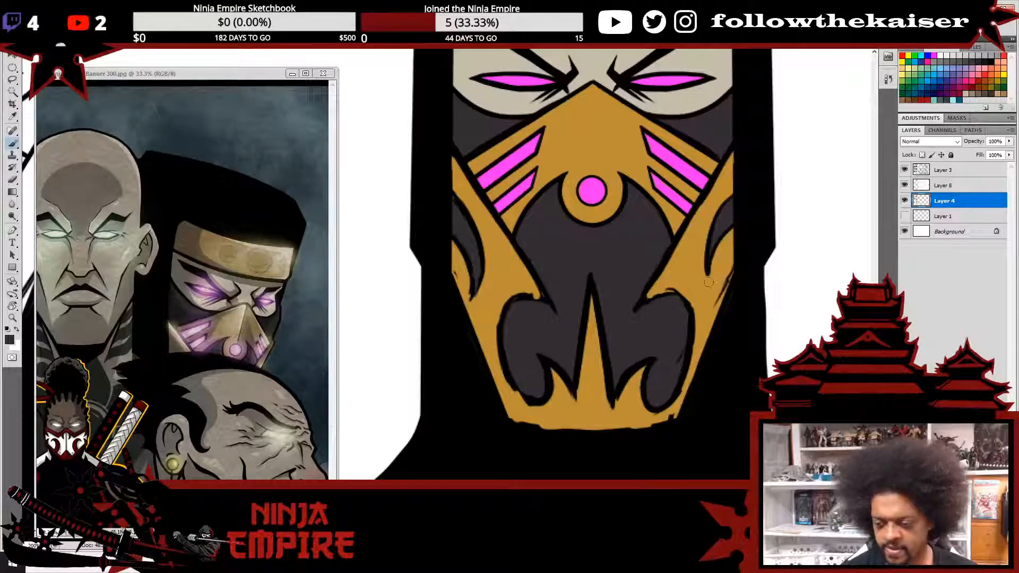
- Sample the mask's gold and paint the whole headband of the curled variant with it, covering the excess beige
scroll(708, 281, up, 3)
alt+click(590, 270)
scroll(589, 268, up, 2)
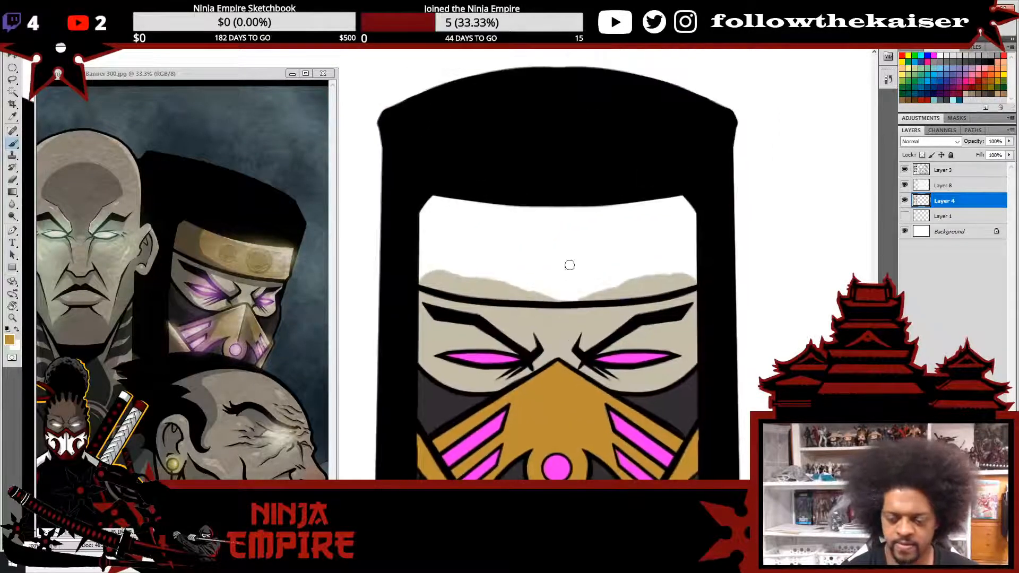
mouse_move(445, 200)
mouse_down()
mouse_move(503, 211)
mouse_move(592, 255)
mouse_move(631, 209)
mouse_move(673, 191)
mouse_move(701, 217)
mouse_move(678, 238)
mouse_move(412, 259)
mouse_move(525, 273)
mouse_move(451, 267)
mouse_move(514, 272)
mouse_move(467, 278)
mouse_move(675, 264)
mouse_move(460, 264)
mouse_up()
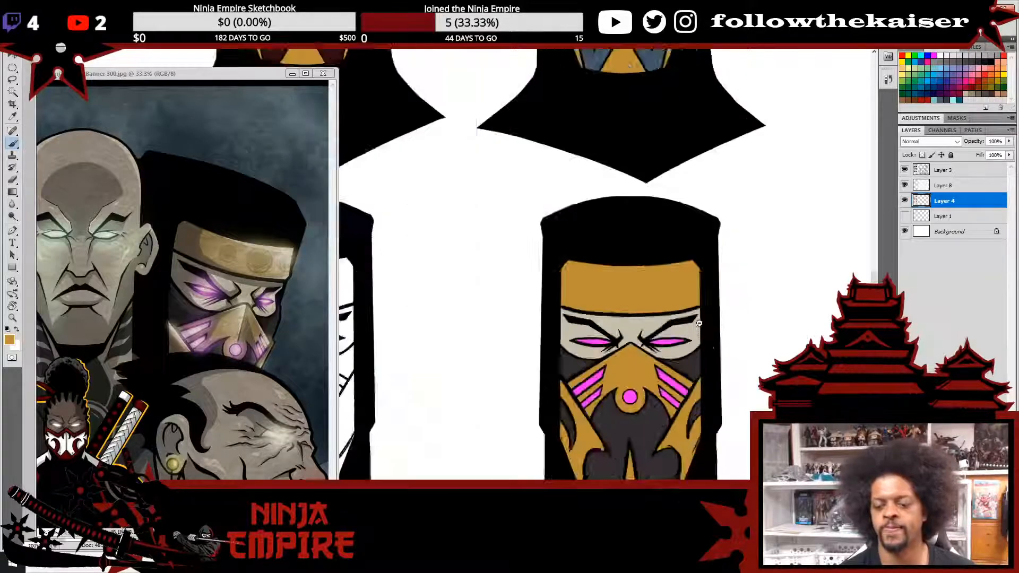
- Lasso the curled variant's head on Layer 3 and copy its line art to a new layer
scroll(700, 320, down, 4)
drag(707, 362, 693, 313)
scroll(688, 327, down, 1)
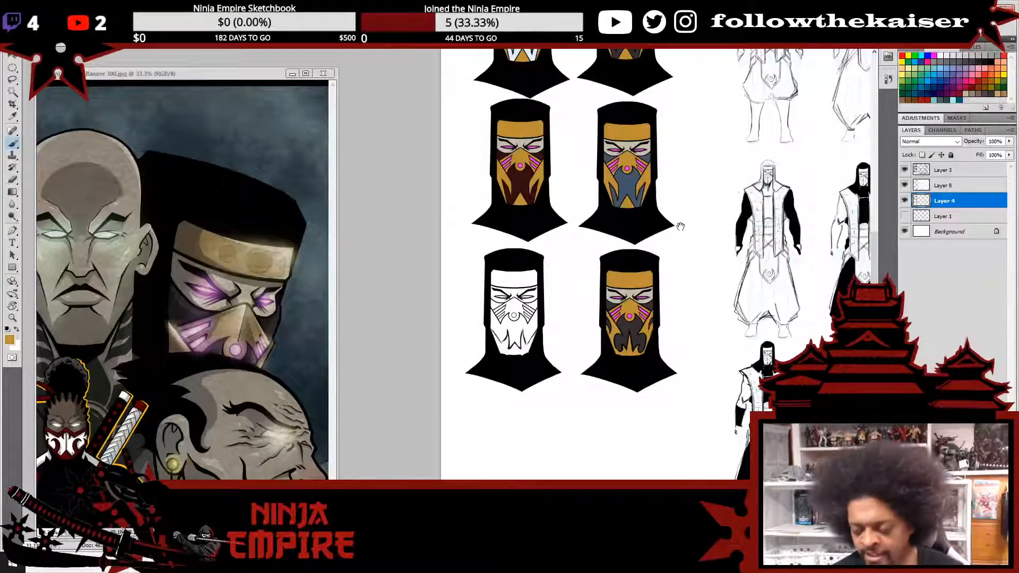
mouse_move(681, 225)
mouse_down()
mouse_move(667, 296)
mouse_move(672, 270)
mouse_up()
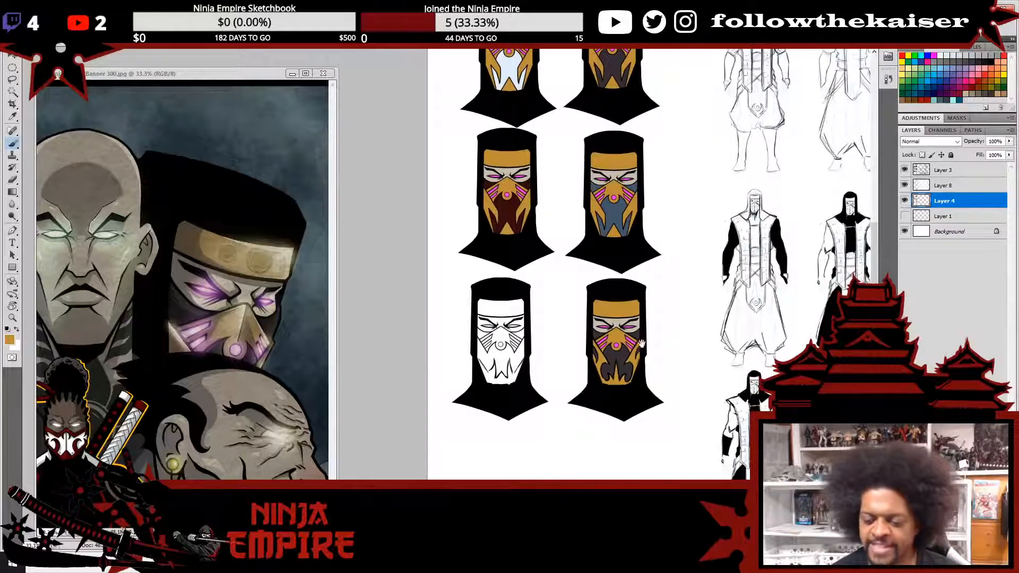
drag(610, 276, 659, 249)
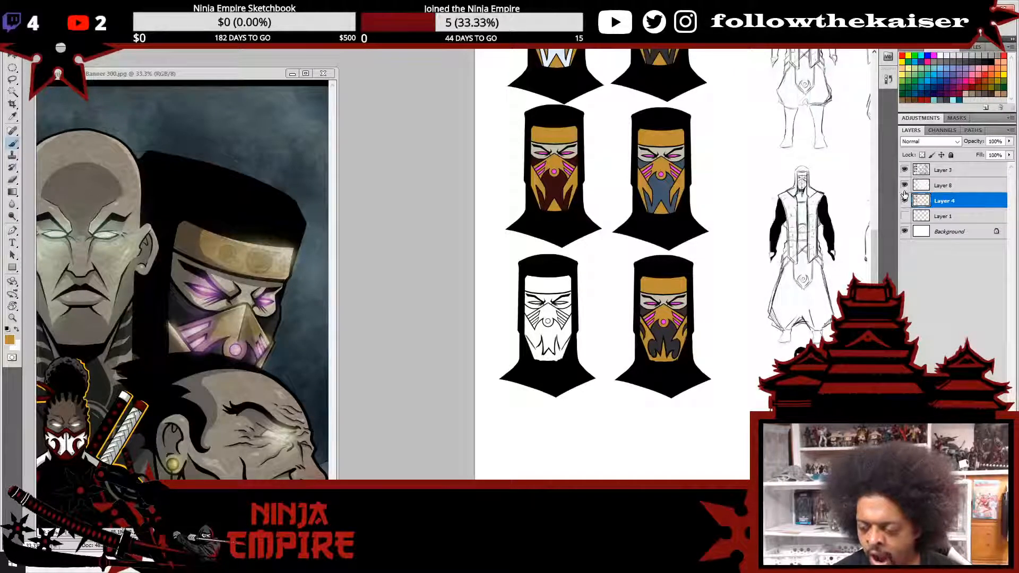
click(938, 172)
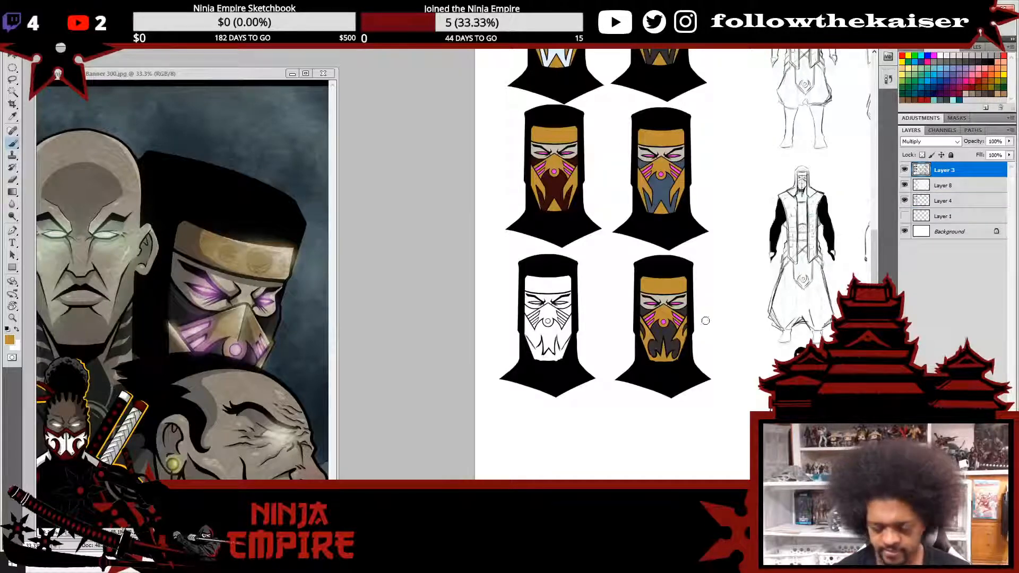
key(l)
mouse_move(724, 369)
mouse_down()
mouse_move(684, 408)
mouse_move(619, 394)
mouse_up()
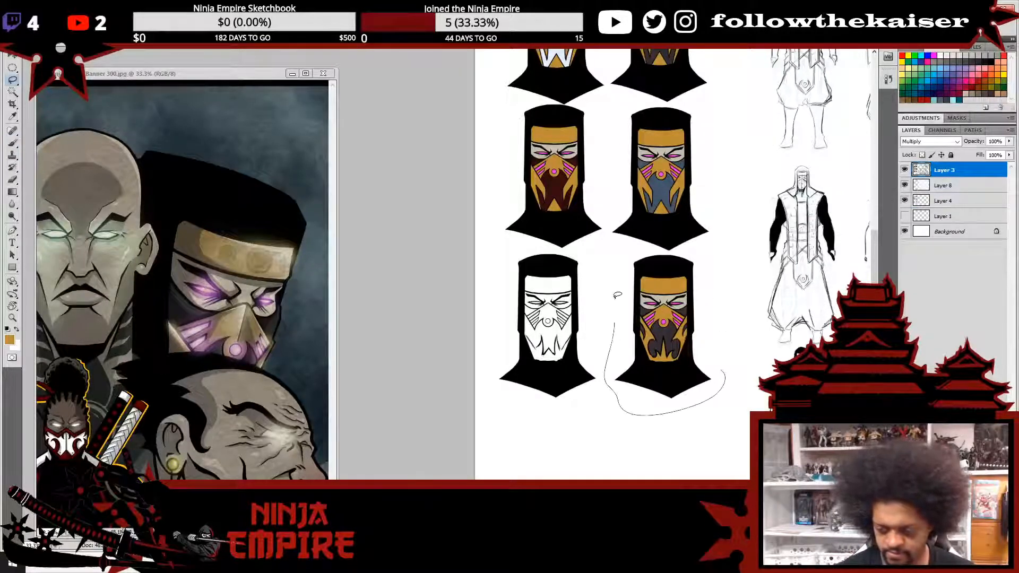
drag(616, 297, 641, 250)
mouse_move(708, 250)
mouse_down()
mouse_move(751, 353)
mouse_move(658, 487)
mouse_move(630, 490)
mouse_move(638, 482)
mouse_up()
key(ctrl+j)
- Place the copied line art beneath the uncoloured head in the first column and minimise the reference image
key(v)
key(ctrl+minus)
key(ctrl+minus)
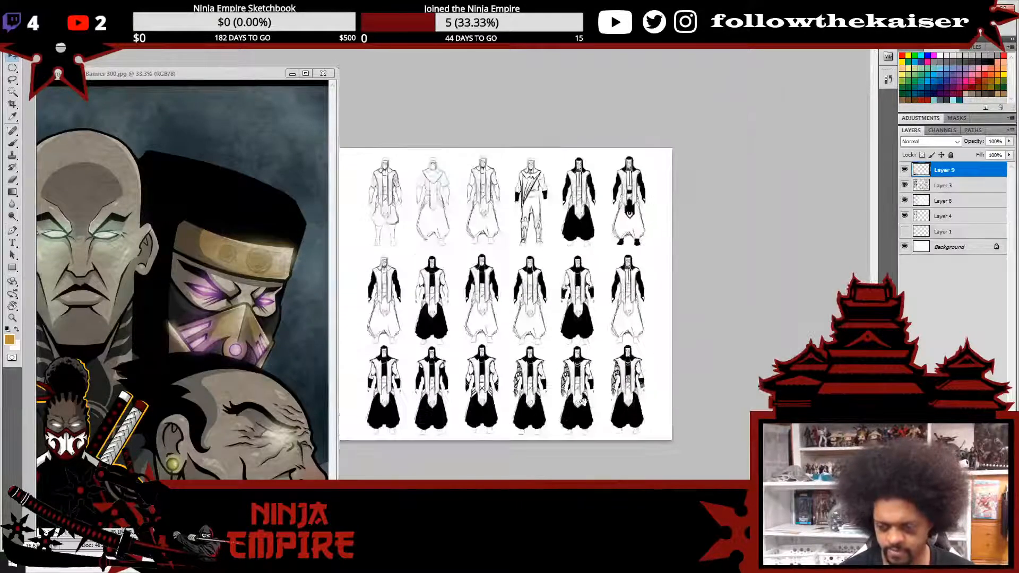
key(ctrl+minus)
click(292, 73)
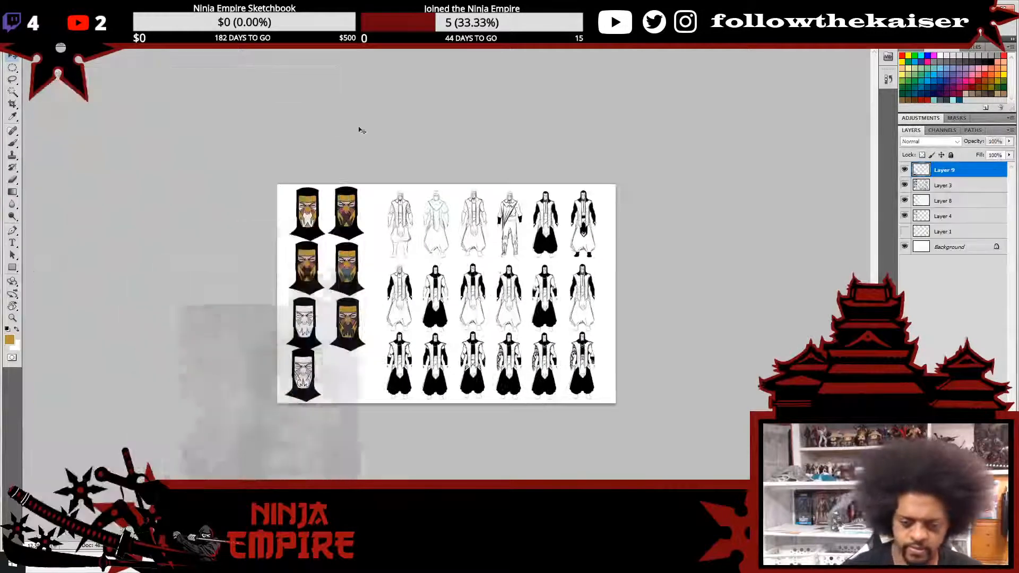
key(ctrl+plus)
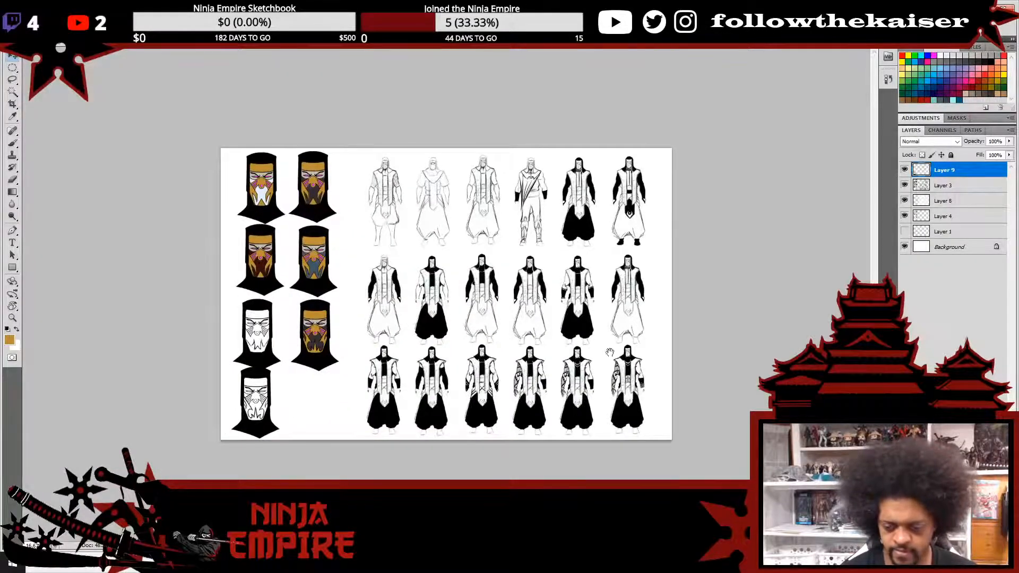
key(ctrl+plus)
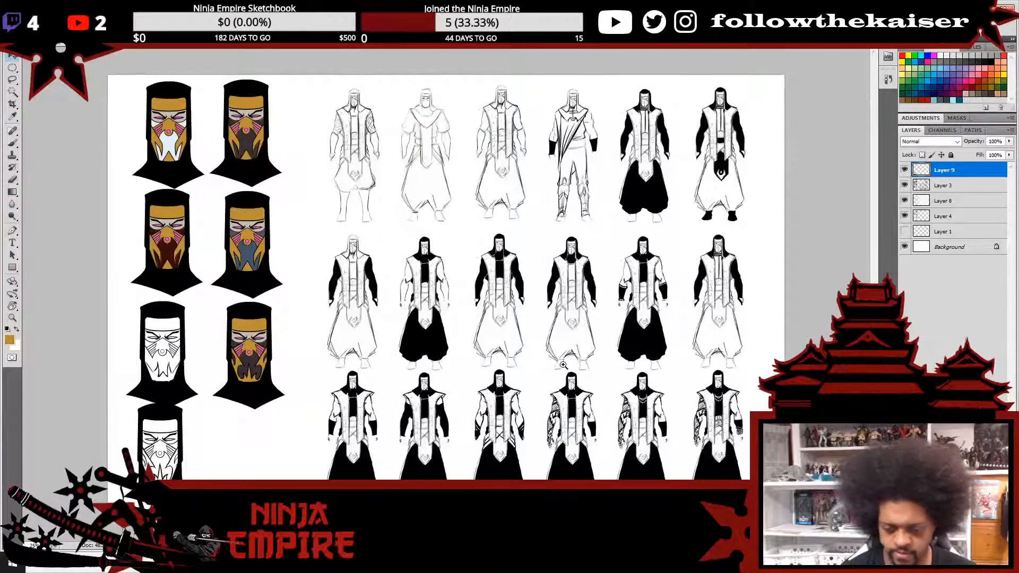
key(ctrl+plus)
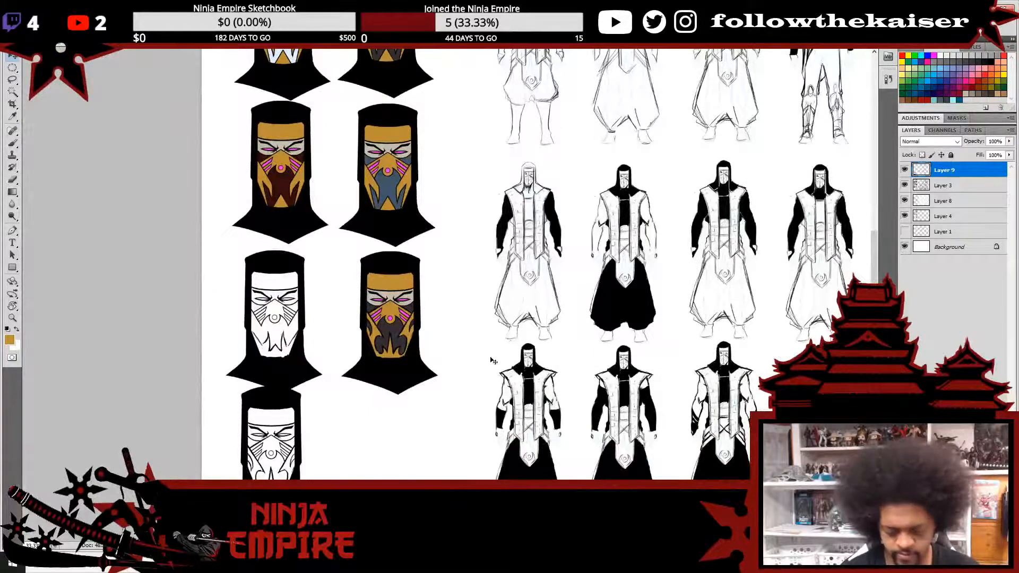
- Lasso both heads in the row above the new line art, move their line art up on Layer 3, and activate Layer 4
key(l)
mouse_move(457, 366)
mouse_down()
mouse_move(399, 406)
mouse_move(327, 391)
mouse_up()
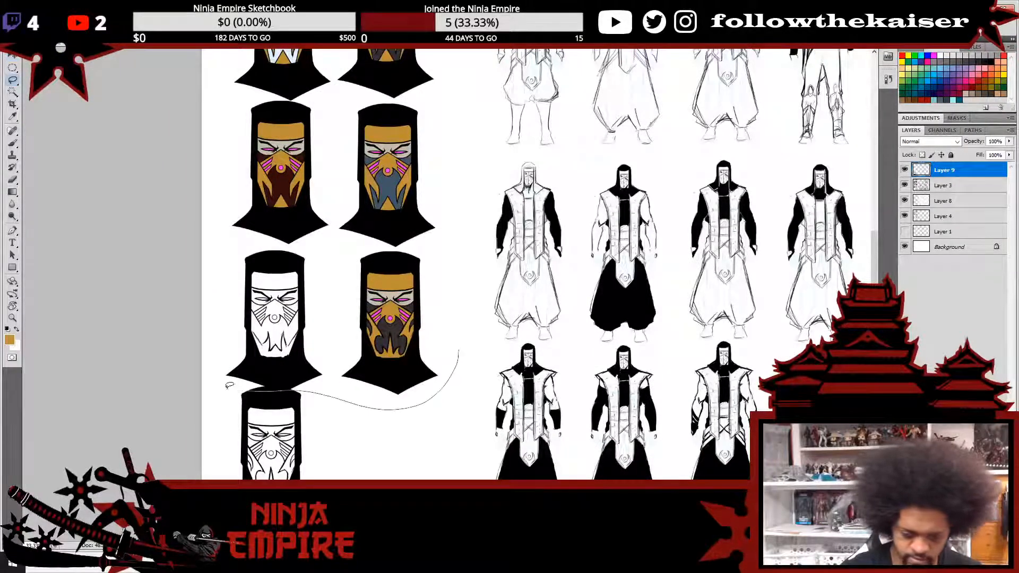
mouse_move(229, 386)
mouse_down()
mouse_move(208, 338)
mouse_move(237, 260)
mouse_up()
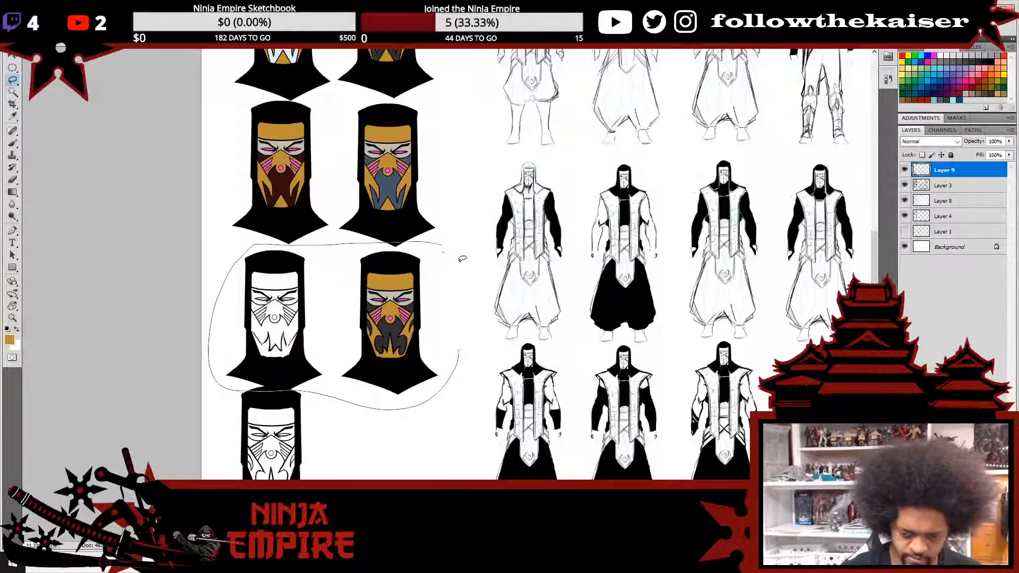
drag(460, 260, 466, 350)
key(v)
key(shift+Up)
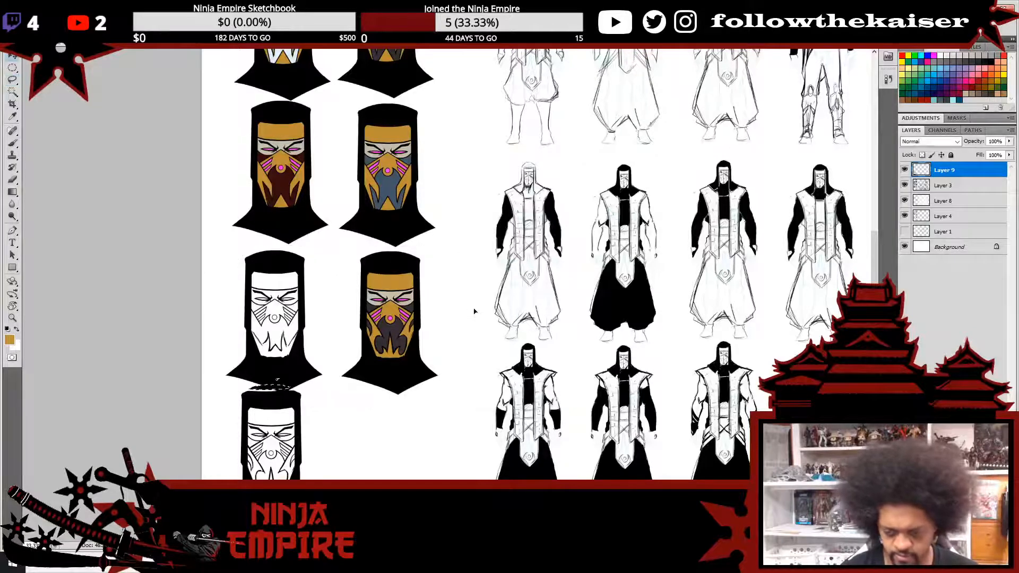
key(ctrl+z)
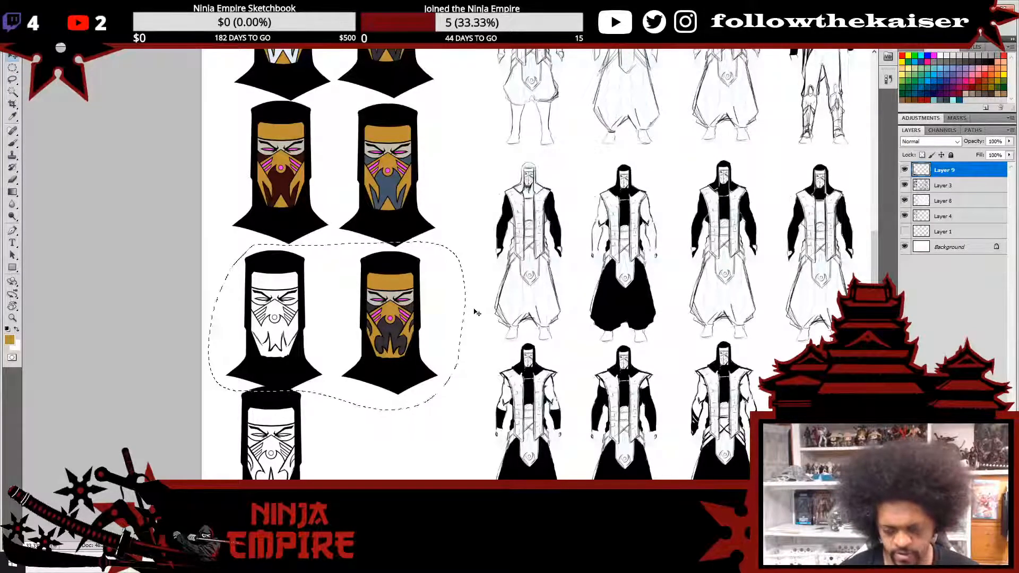
click(954, 191)
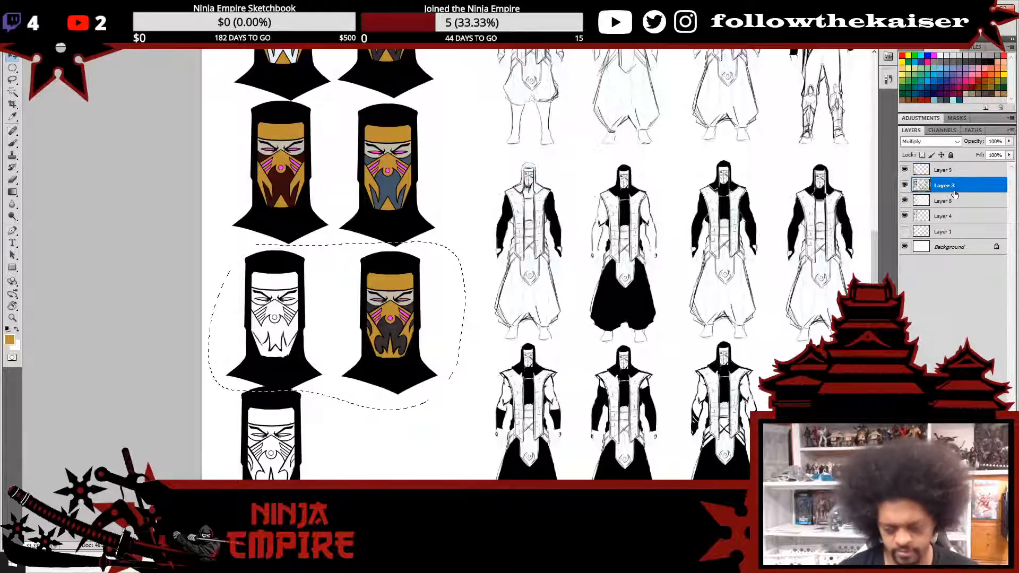
key(shift+Up)
key(shift+Up)
key(shift+Up)
key(shift+Up)
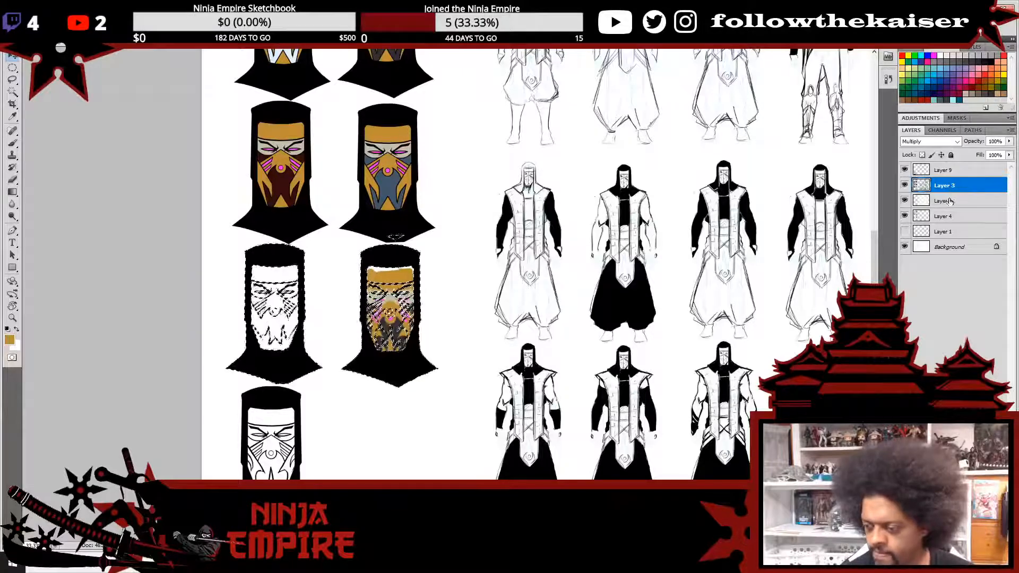
click(941, 216)
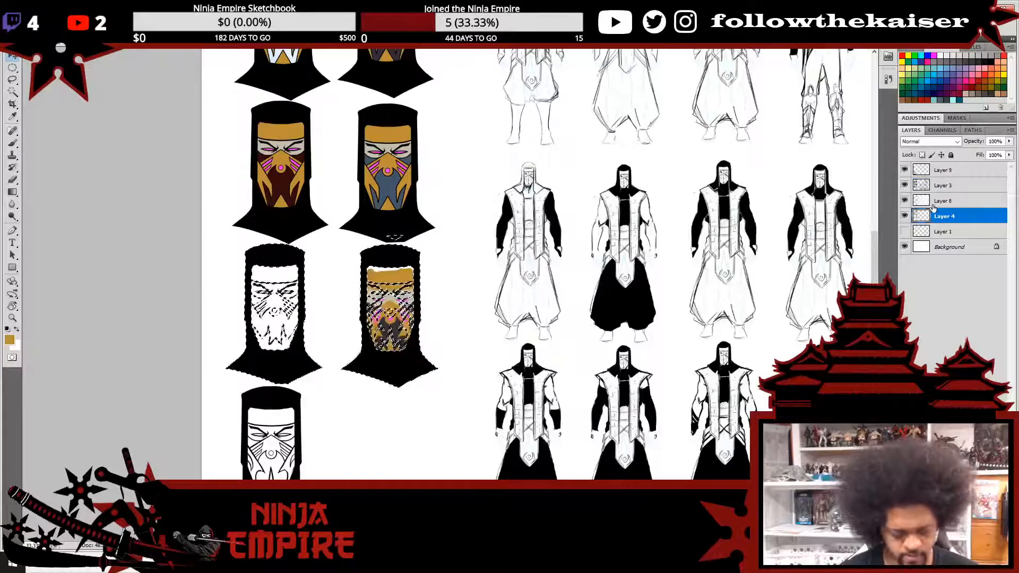
key(ctrl+d)
key(shift+Up)
key(shift+Up)
key(shift+Up)
key(shift+Up)
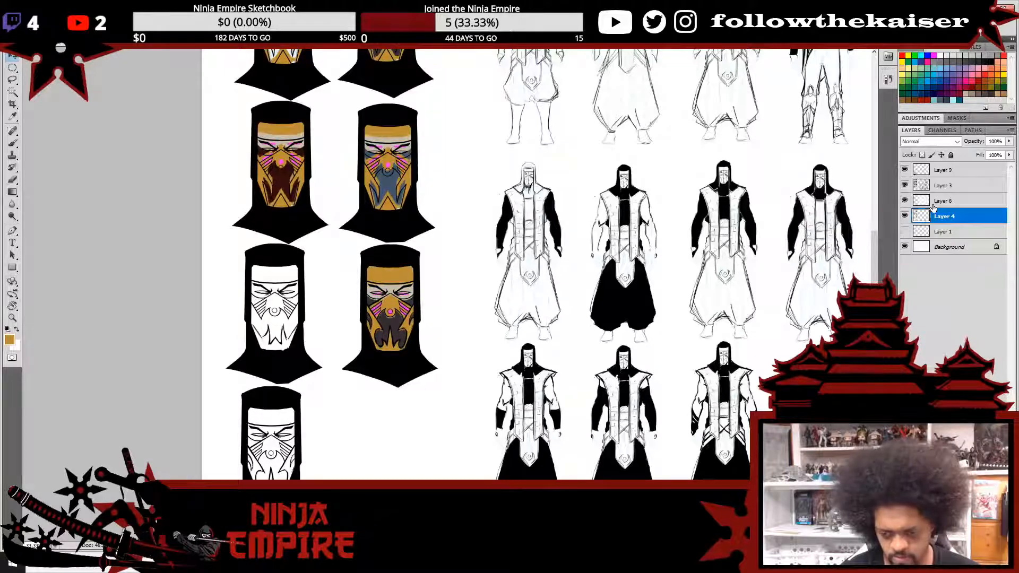
key(shift+Up)
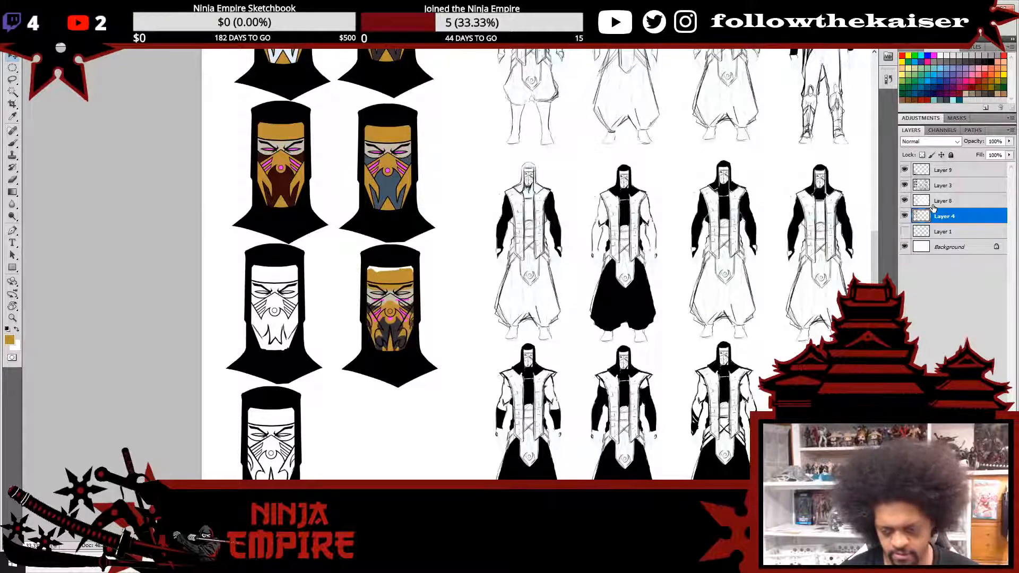
- Lasso the coloured curled head on Layer 4 and nudge its colours up into alignment with the line art
key(l)
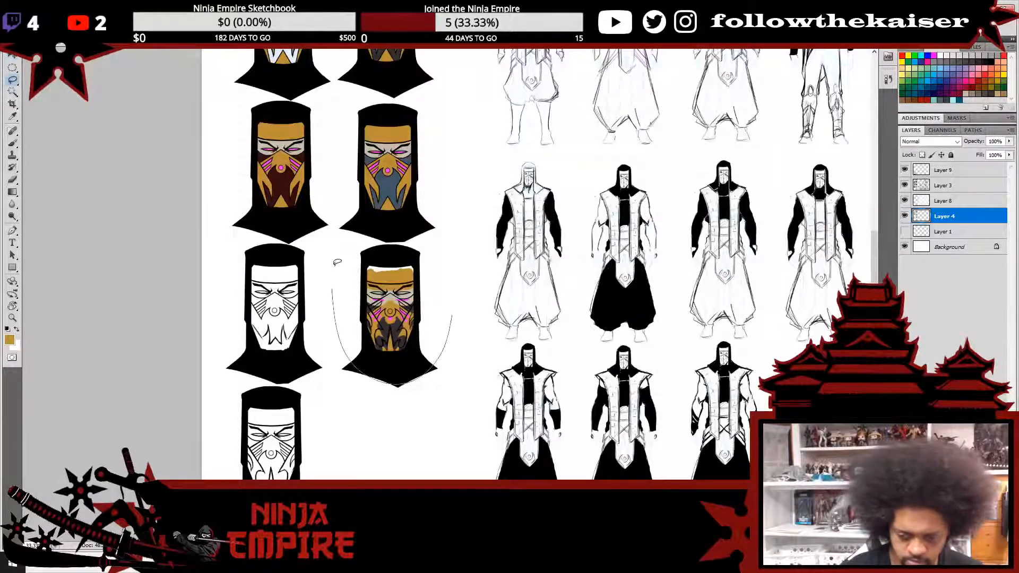
drag(337, 262, 446, 318)
key(v)
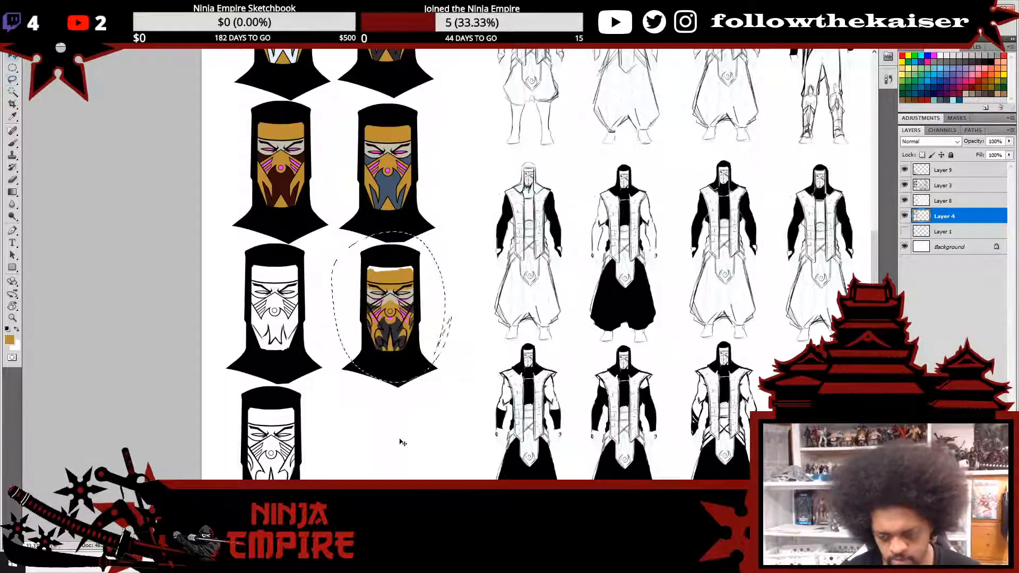
key(shift+Up)
key(Up)
key(Up)
key(Up)
key(Up)
key(Up)
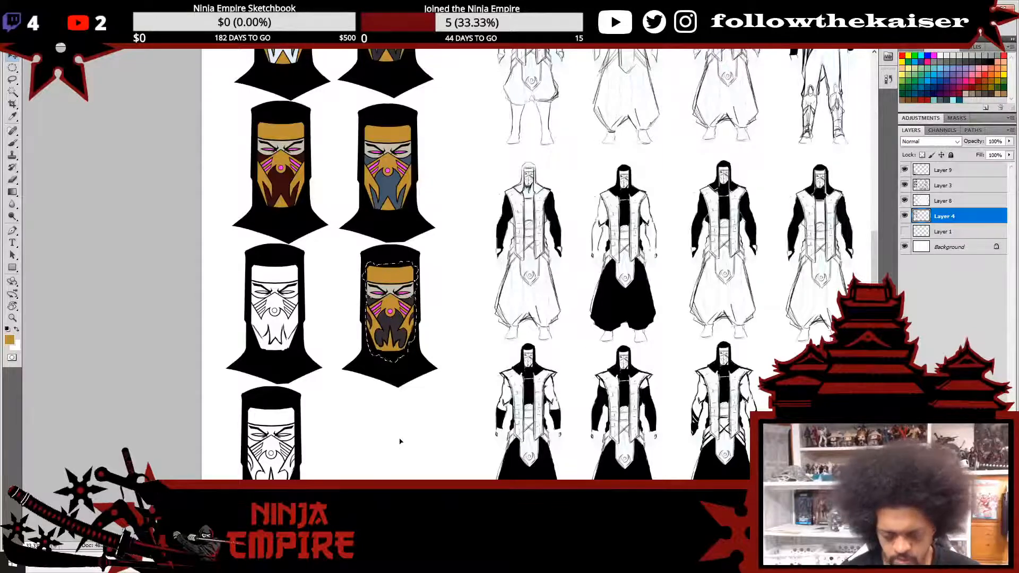
- Paste another copy of the curled head's line art, place it beside the bottom first-column head, and move its layer directly above Layer 3
key(ctrl+plus)
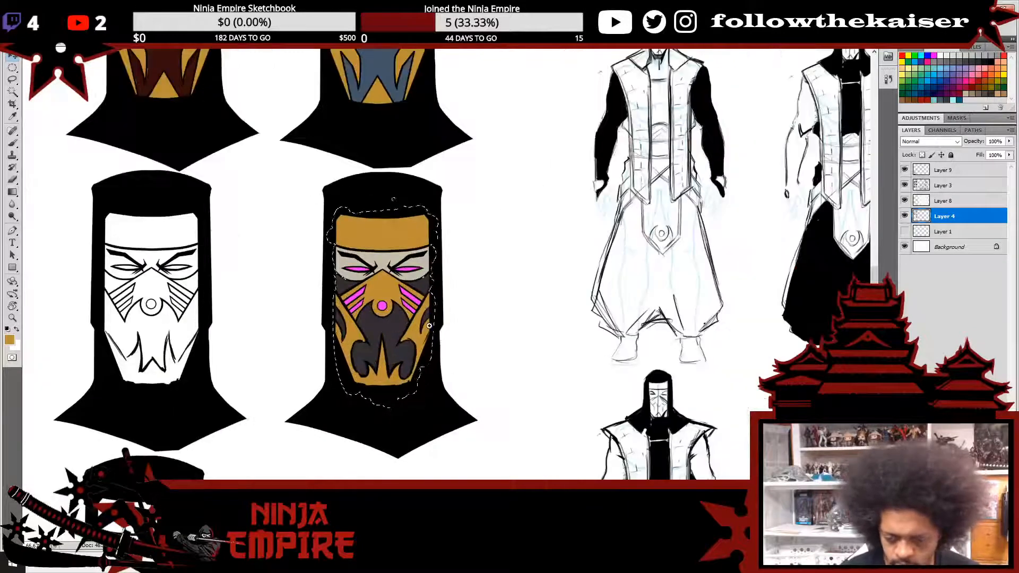
key(ctrl+plus)
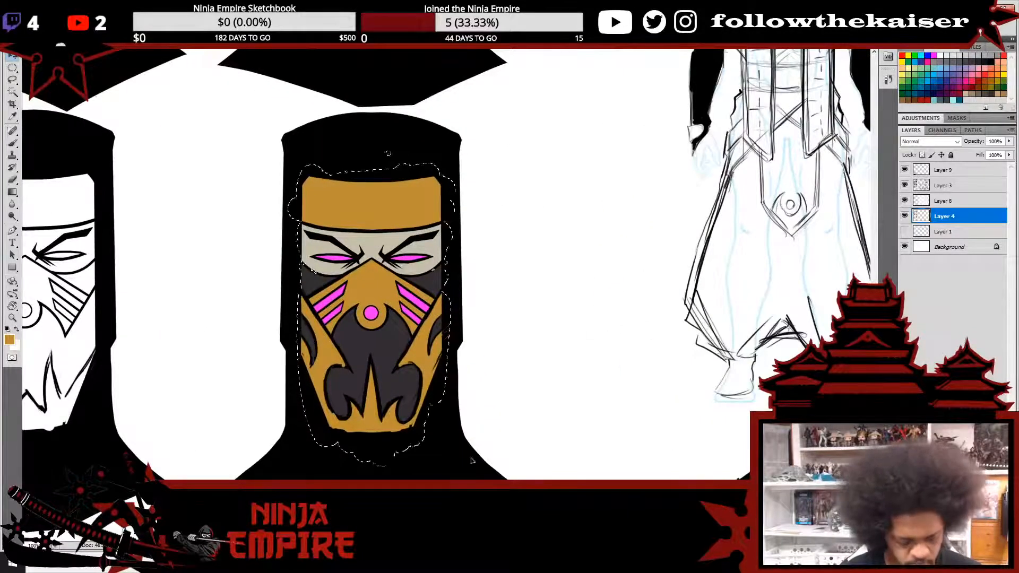
key(ctrl+d)
drag(365, 436, 564, 230)
ctrl+alt+click(576, 340)
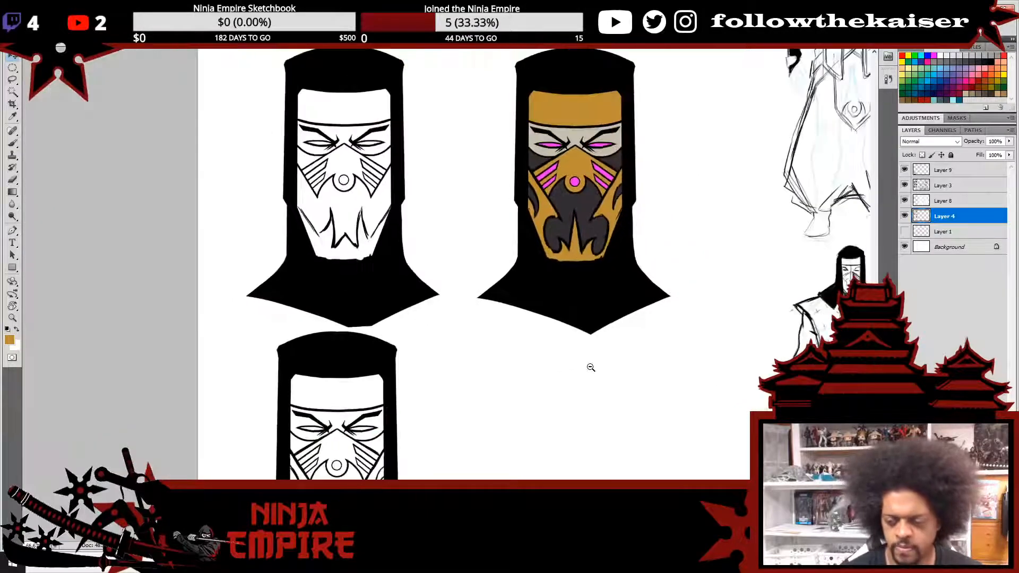
ctrl+alt+click(588, 364)
key(ctrl+v)
drag(632, 384, 531, 285)
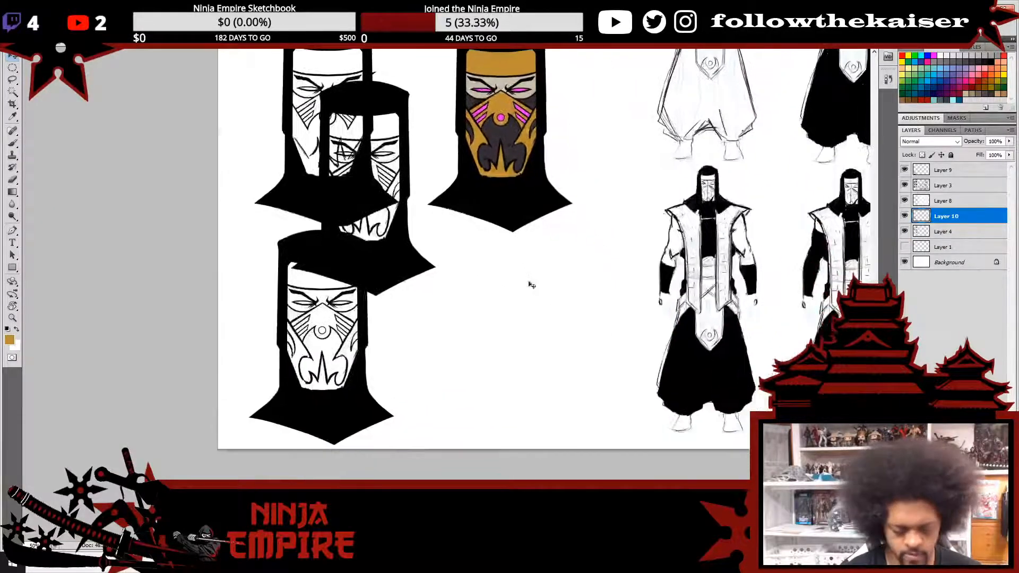
drag(399, 262, 539, 372)
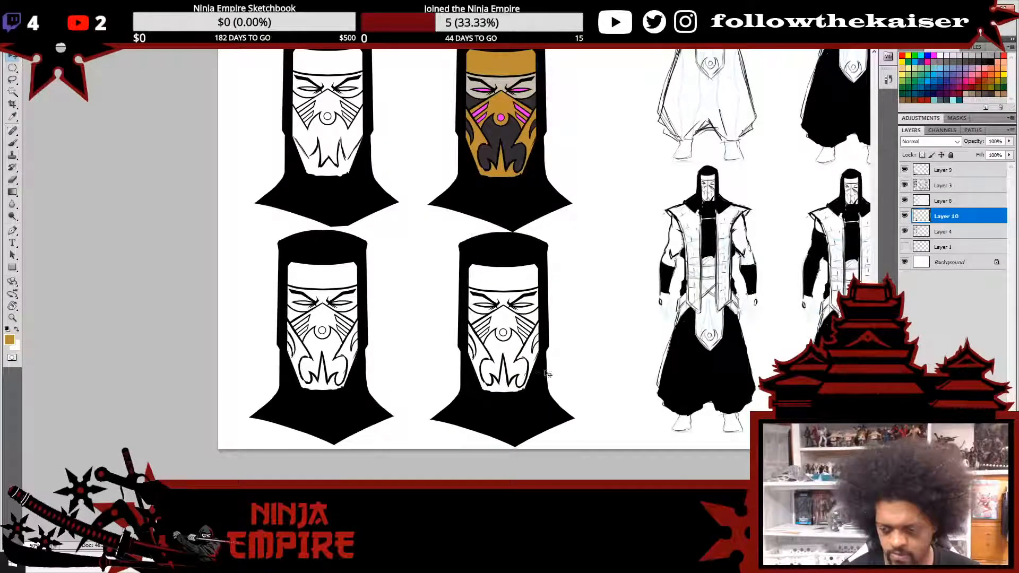
drag(944, 215, 937, 178)
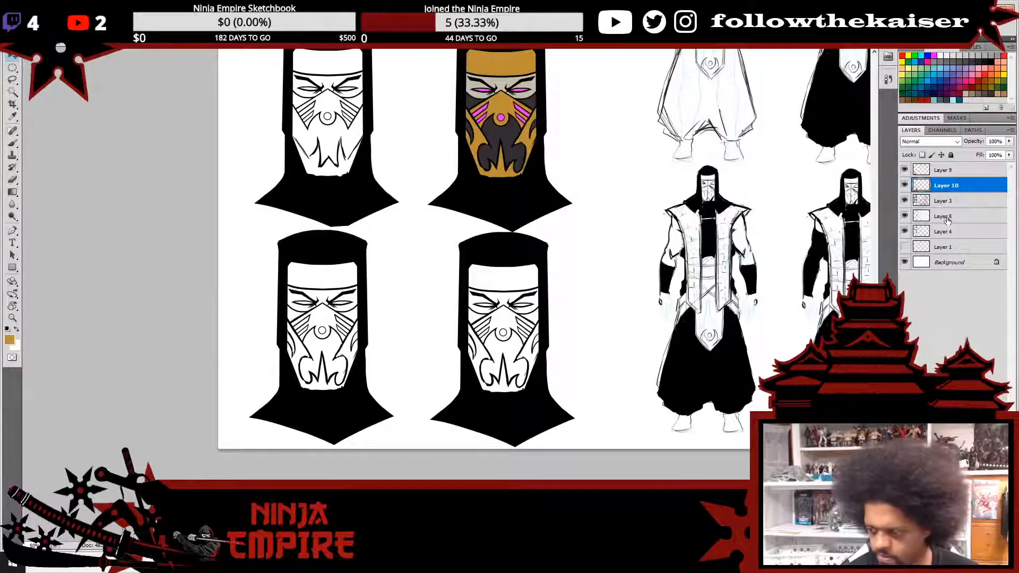
- Copy the curled head's colours from Layer 4 to a new layer and align them with the bottom first-column line art
click(937, 233)
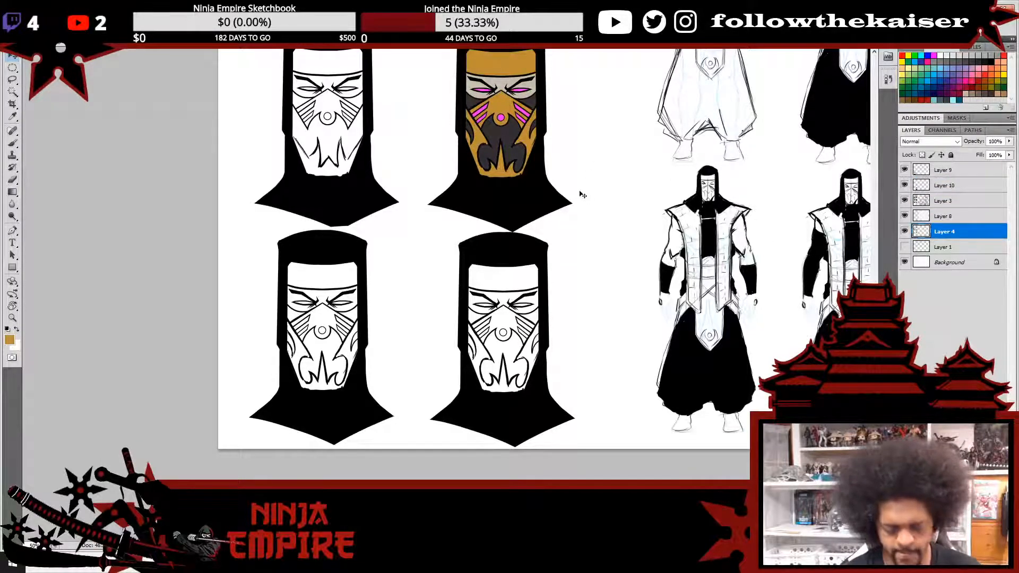
key(l)
mouse_move(570, 175)
mouse_down()
mouse_move(454, 171)
mouse_move(438, 55)
mouse_up()
drag(586, 126, 566, 177)
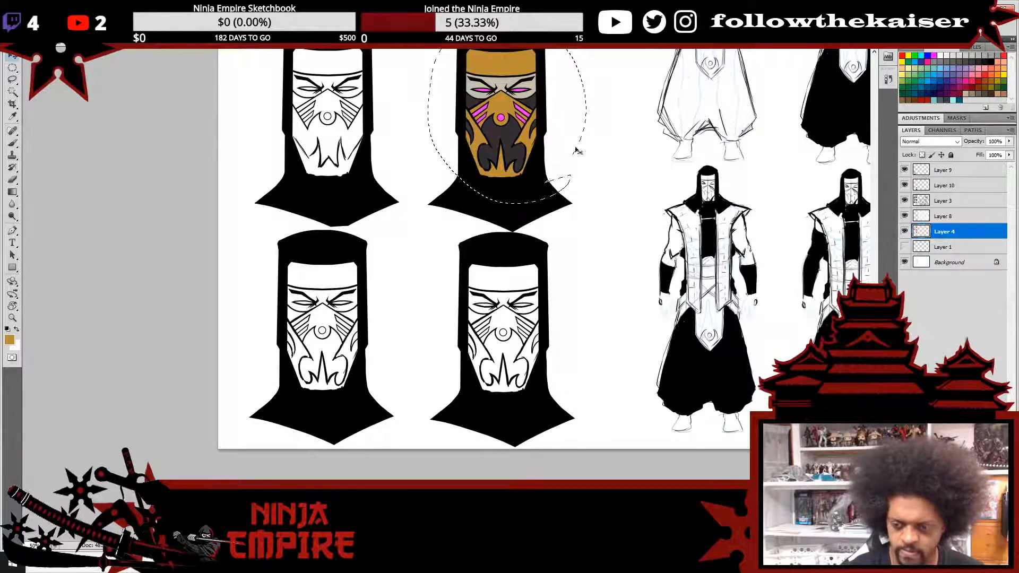
mouse_move(527, 173)
mouse_down()
mouse_move(278, 332)
mouse_move(387, 284)
mouse_up()
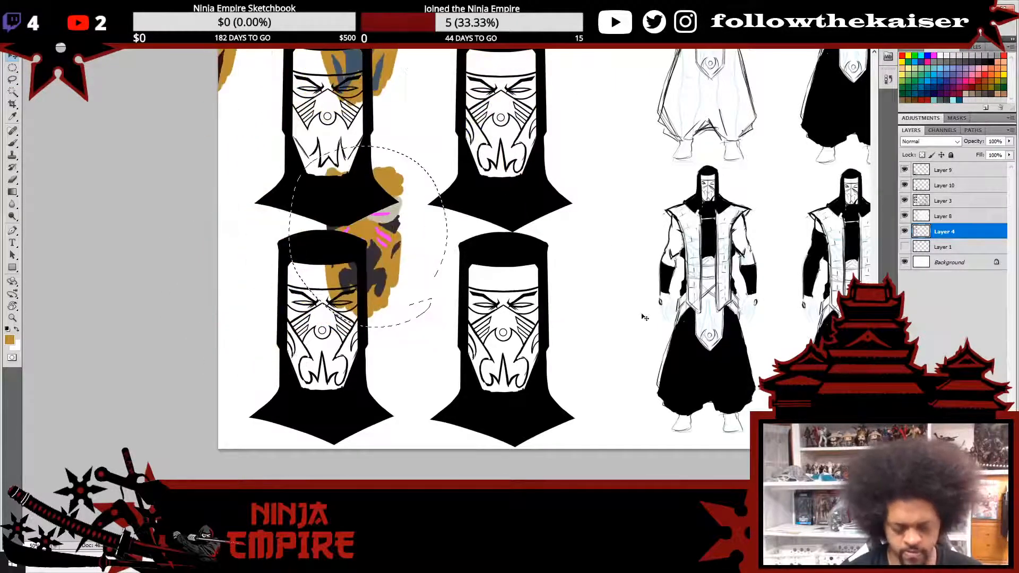
key(ctrl+z)
key(ctrl+j)
drag(645, 314, 652, 308)
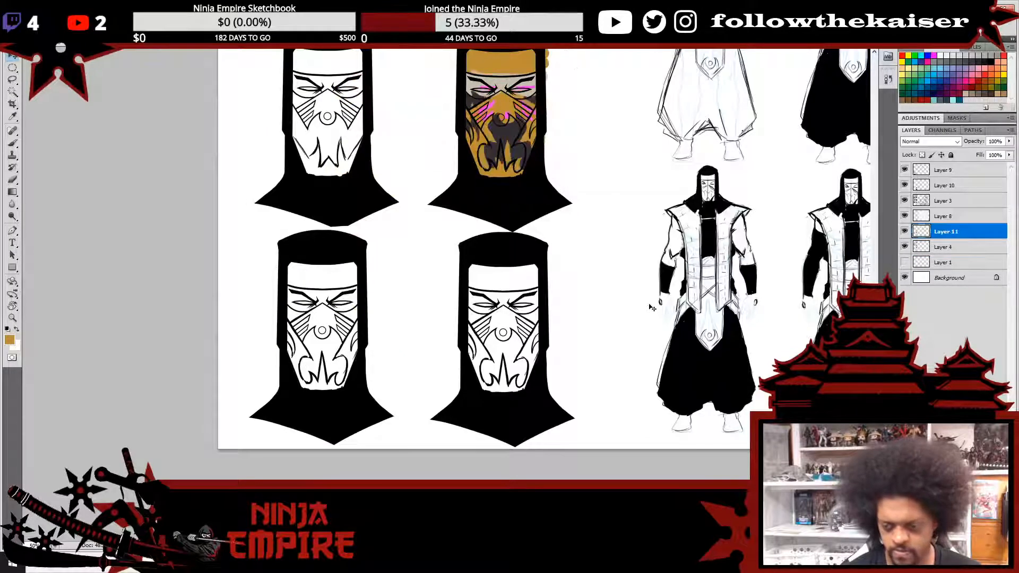
drag(520, 132, 337, 345)
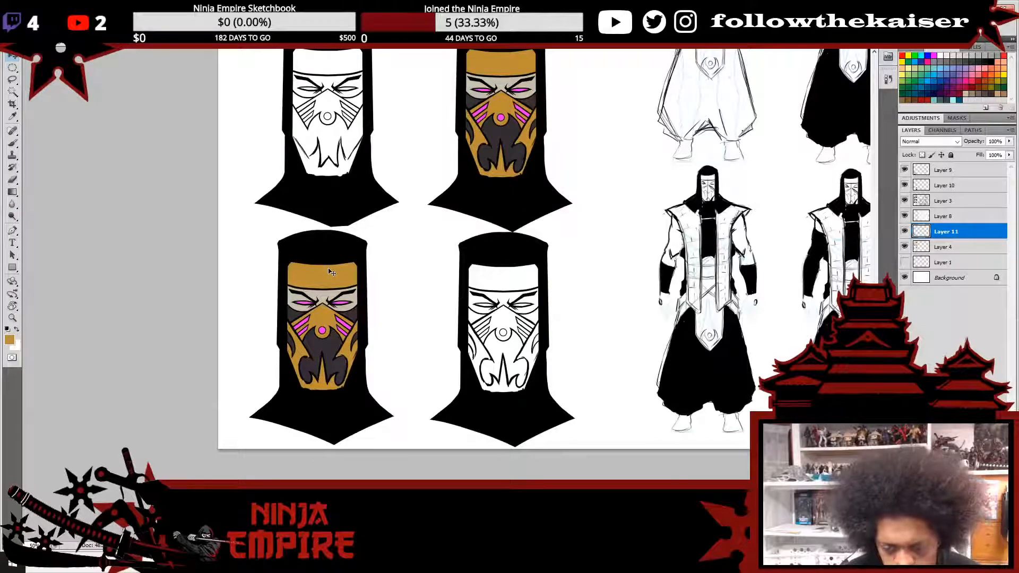
- Paste another copy of the colours and align it with the bottom second-column head's line art
scroll(329, 273, up, 2)
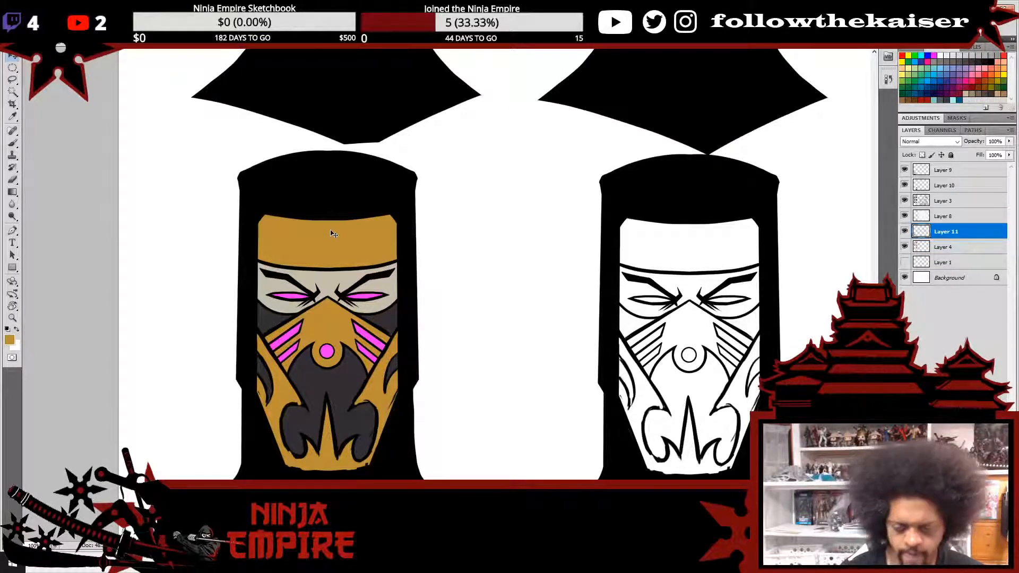
scroll(469, 264, down, 1)
scroll(469, 264, right, 5)
key(ctrl+v)
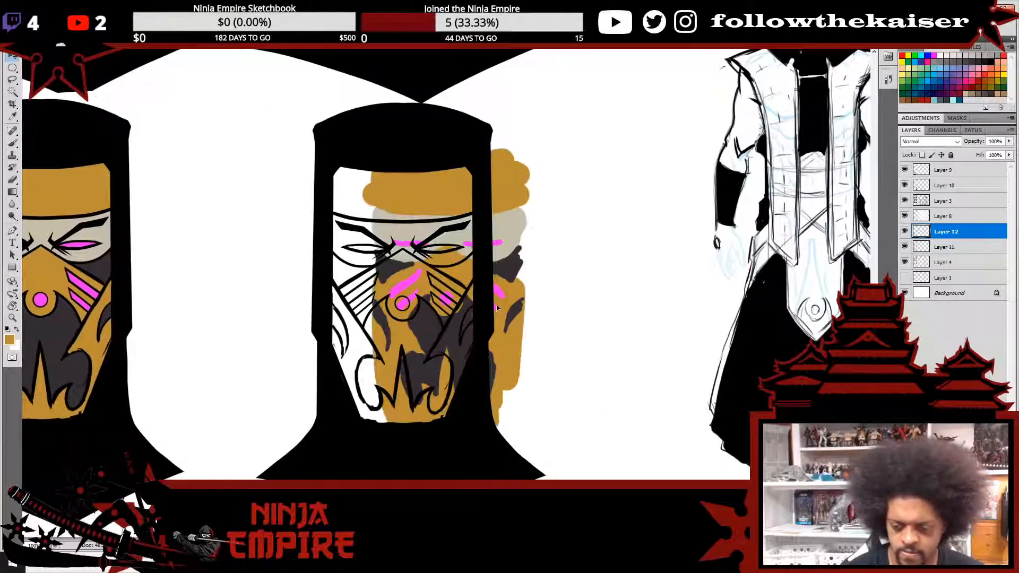
drag(496, 308, 455, 318)
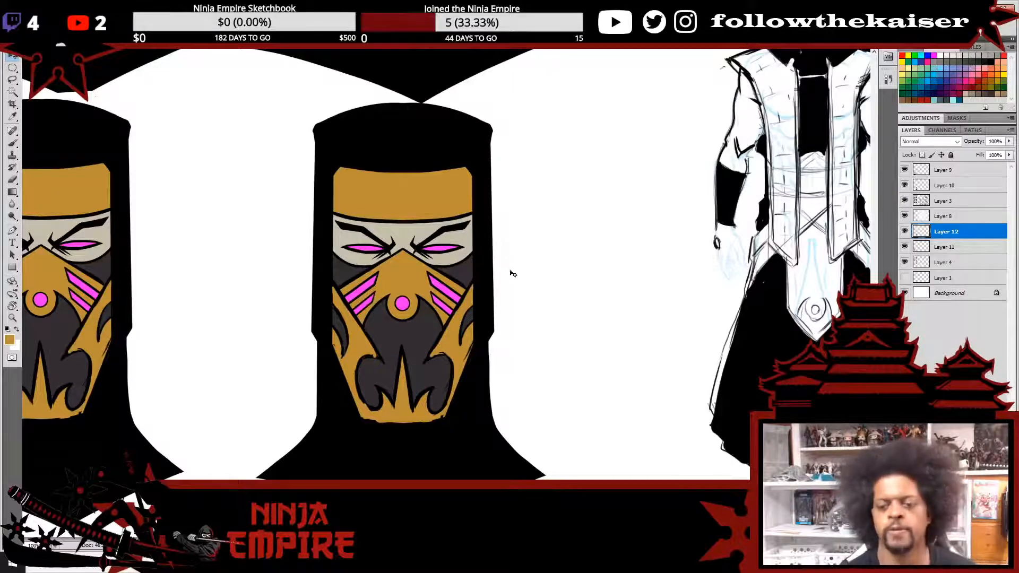
- Sample the pale blue-white from the central panel of the earlier white mask variant as the brush colour
alt+click(535, 315)
alt+click(534, 314)
drag(508, 194, 606, 254)
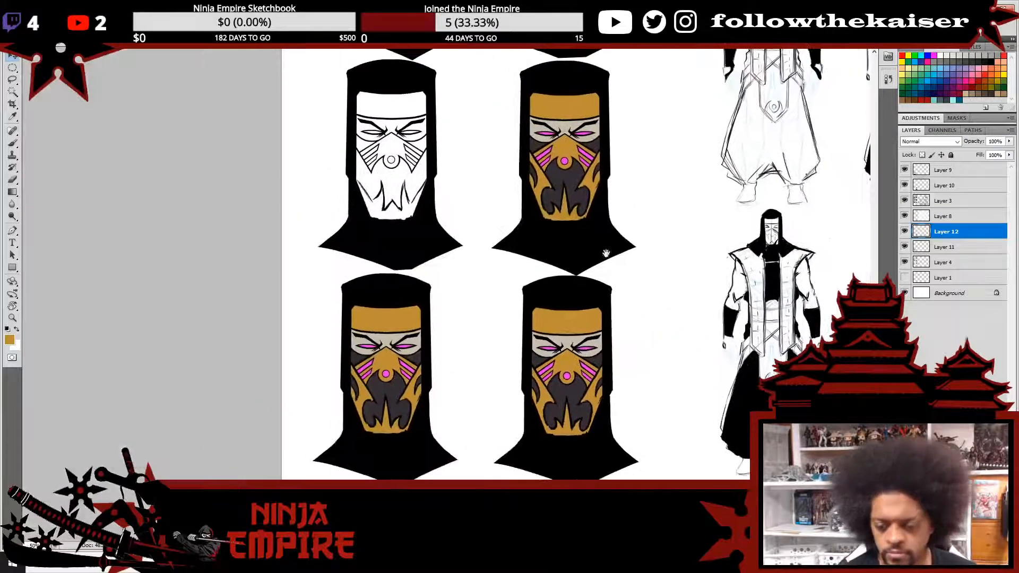
ctrl+click(594, 289)
ctrl+click(594, 289)
mouse_move(593, 347)
mouse_down()
mouse_move(582, 260)
mouse_move(587, 357)
mouse_up()
drag(552, 196, 580, 393)
drag(541, 143, 574, 379)
drag(543, 260, 563, 362)
drag(557, 237, 562, 361)
drag(523, 196, 519, 283)
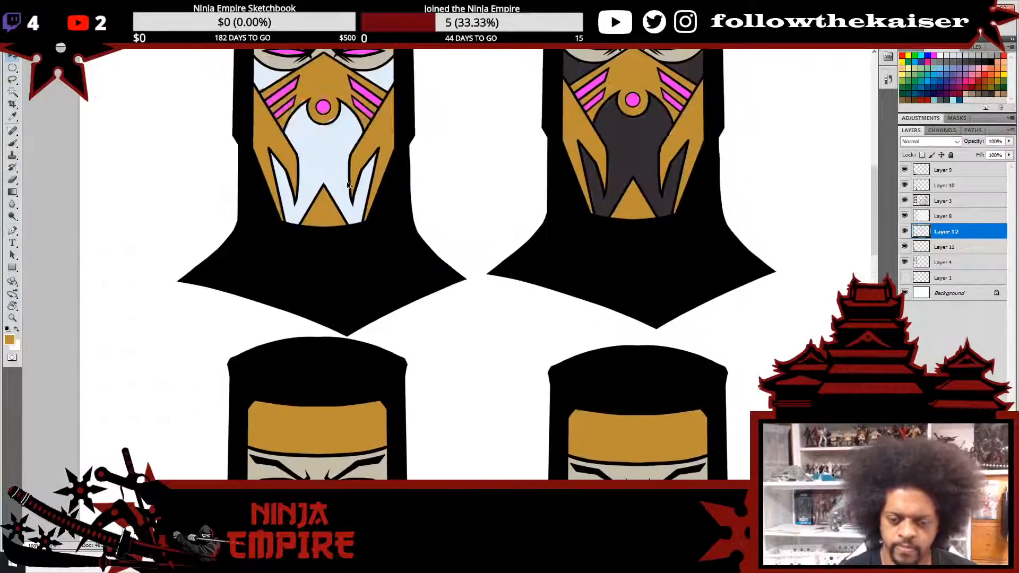
key(b)
alt+click(331, 161)
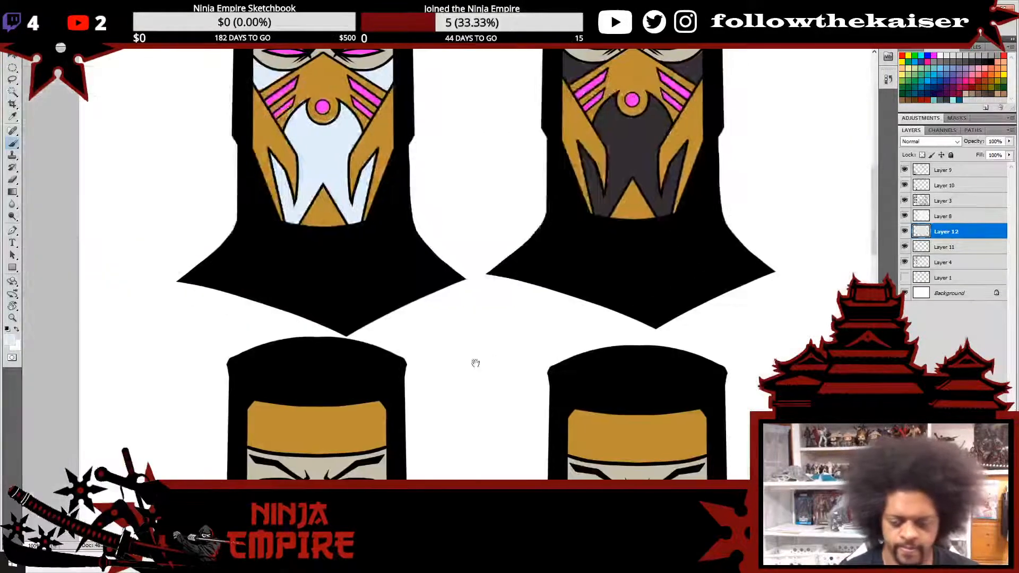
- Paint the two outer side curls of the bottom first-column mask pale blue-white
key(v)
mouse_move(449, 393)
mouse_down()
mouse_move(518, 138)
mouse_move(514, 178)
mouse_up()
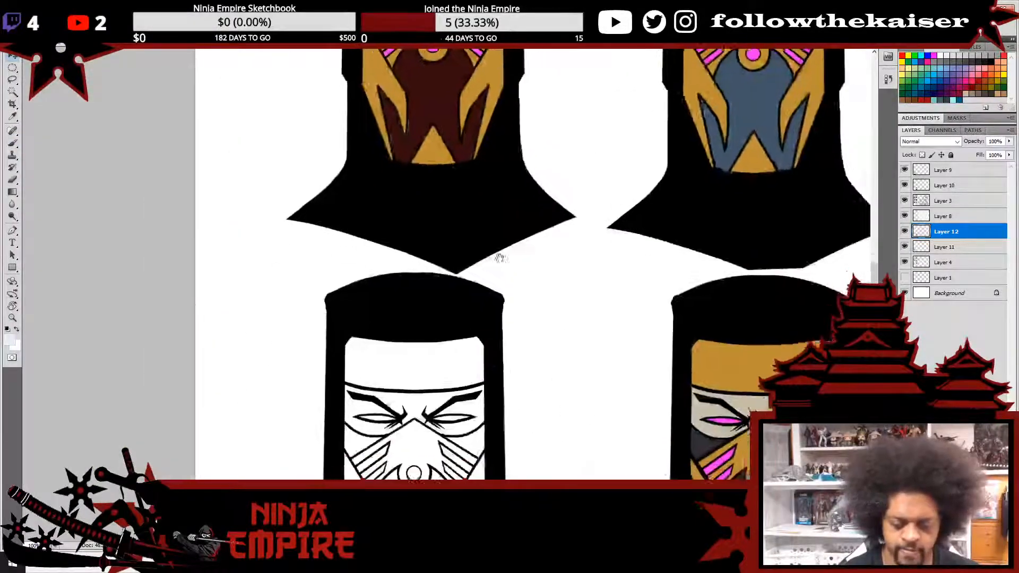
drag(500, 259, 510, 128)
drag(507, 361, 530, 154)
drag(521, 383, 530, 119)
drag(484, 358, 502, 291)
ctrl+click(475, 287)
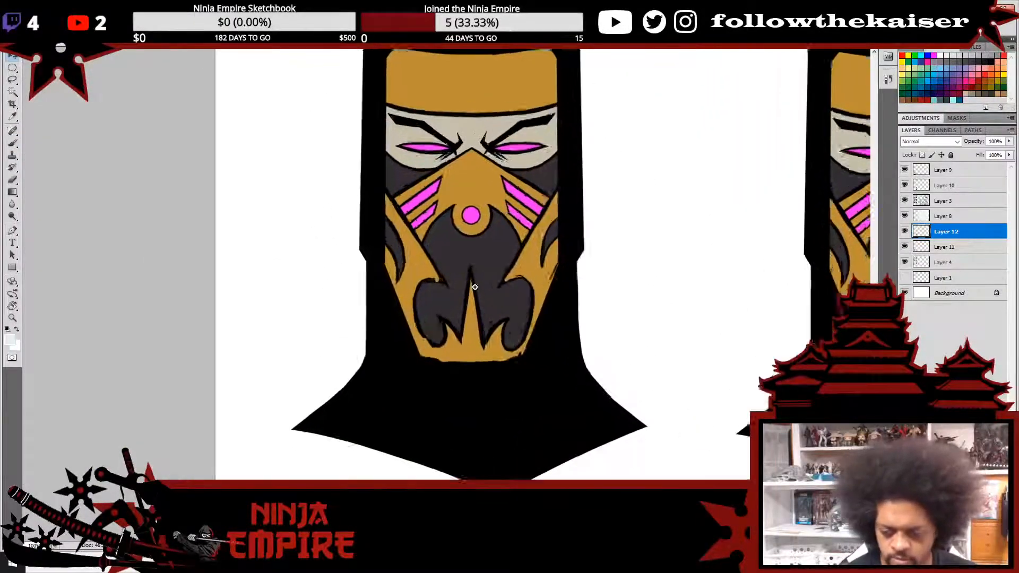
ctrl+click(475, 287)
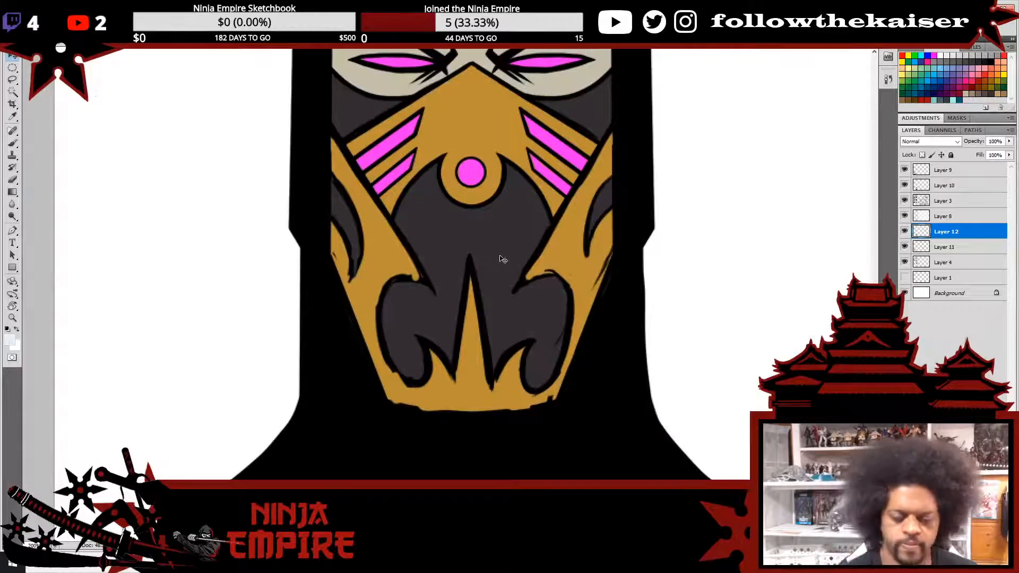
key(b)
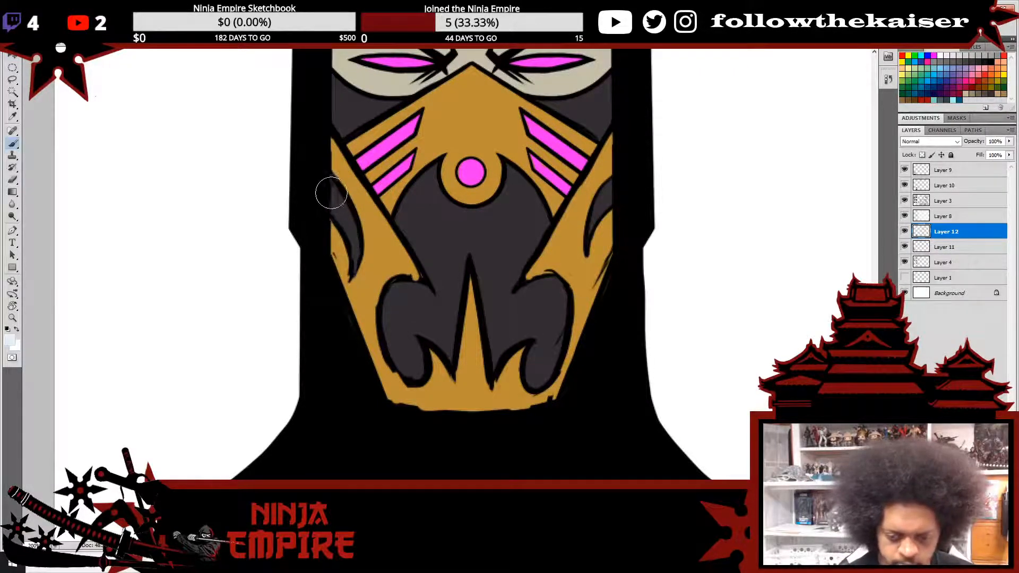
drag(332, 181, 355, 264)
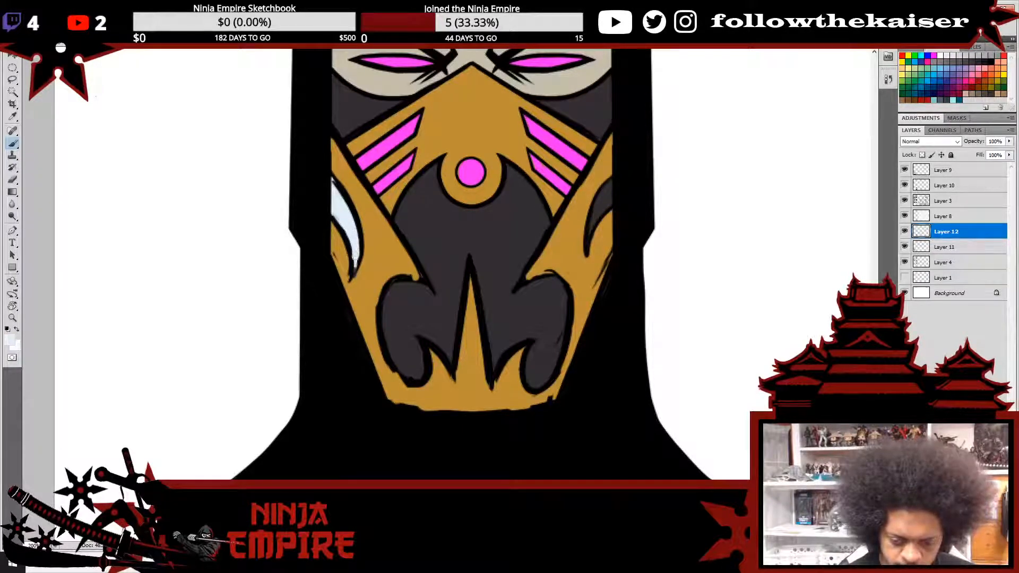
mouse_move(610, 192)
mouse_down()
mouse_move(587, 237)
mouse_move(609, 201)
mouse_up()
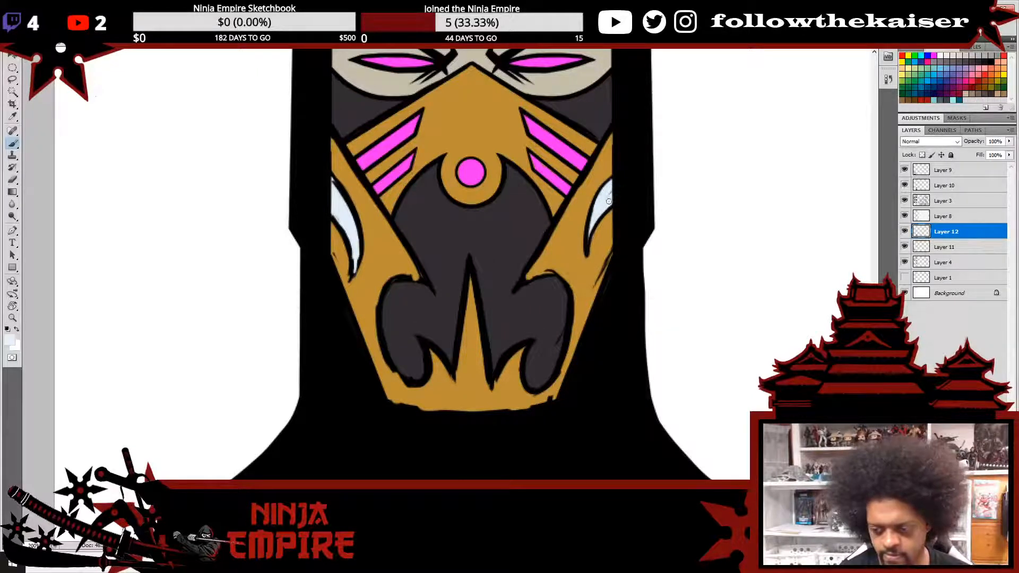
alt+click(597, 251)
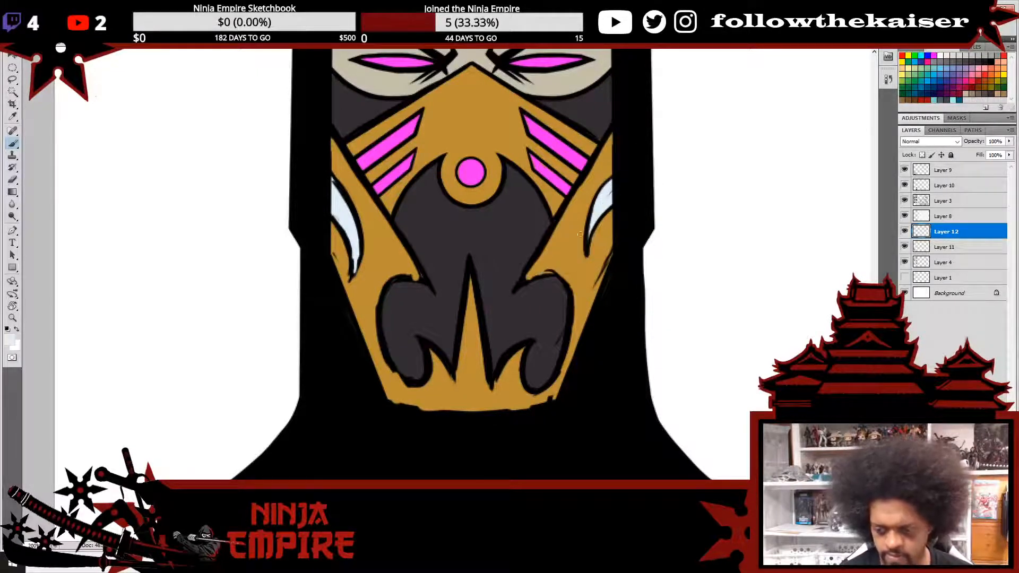
key(w)
click(406, 327)
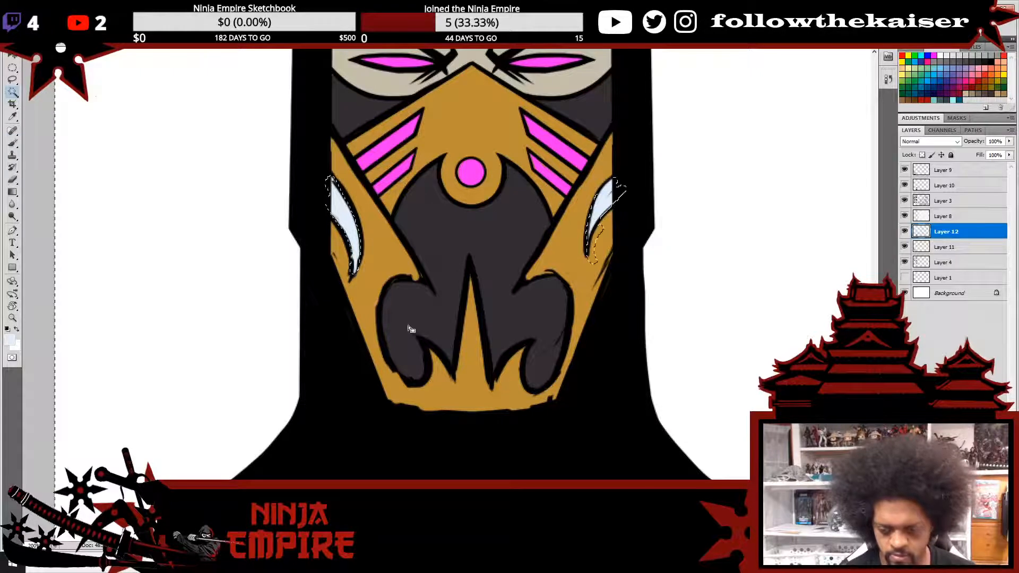
key(ctrl+d)
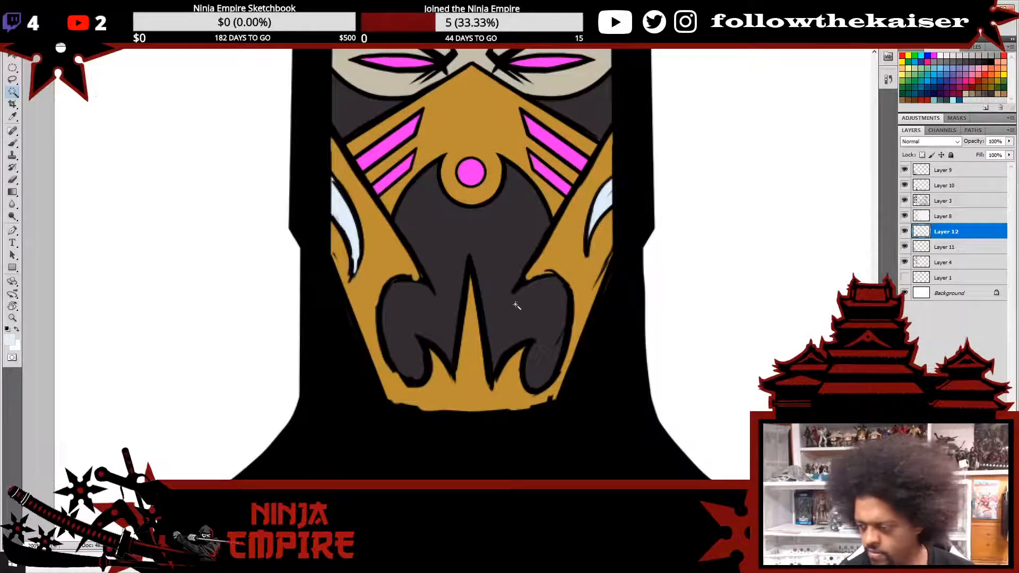
- Select the central panel of the bottom first-column mask on Layer 11 and fill it with pale blue-white
click(905, 246)
click(905, 246)
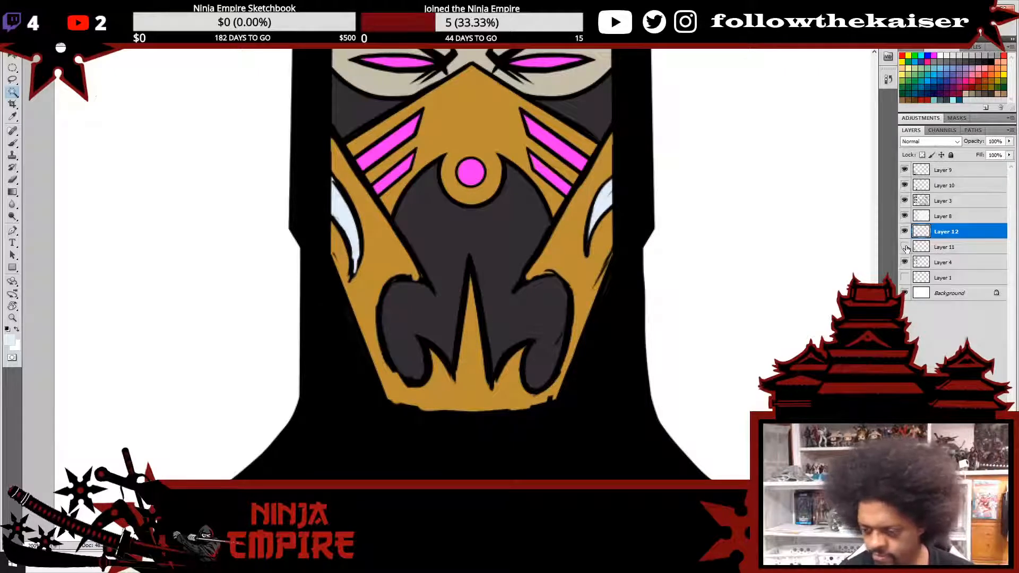
click(905, 246)
click(905, 246)
click(936, 247)
click(542, 316)
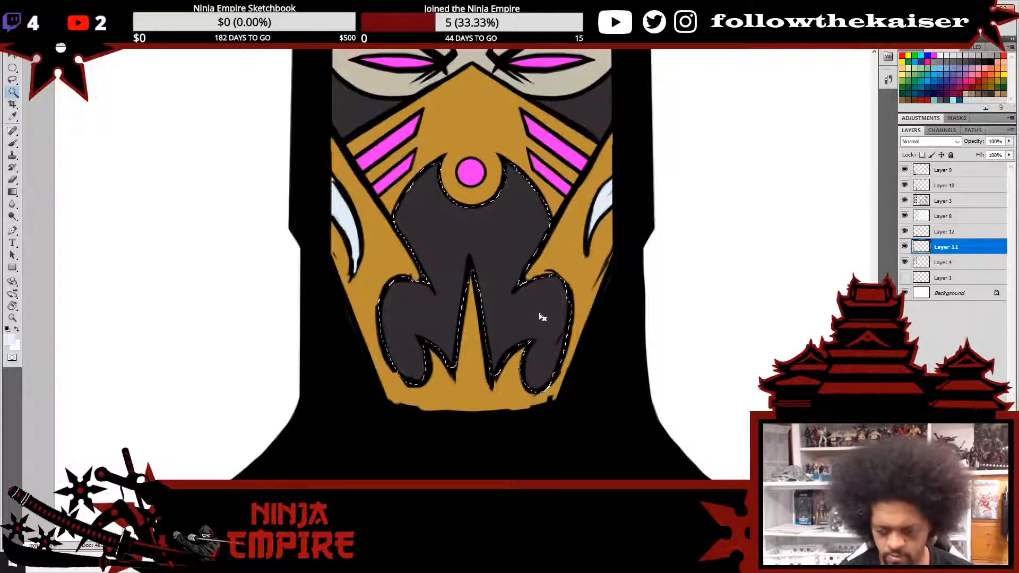
key(alt+BackSpace)
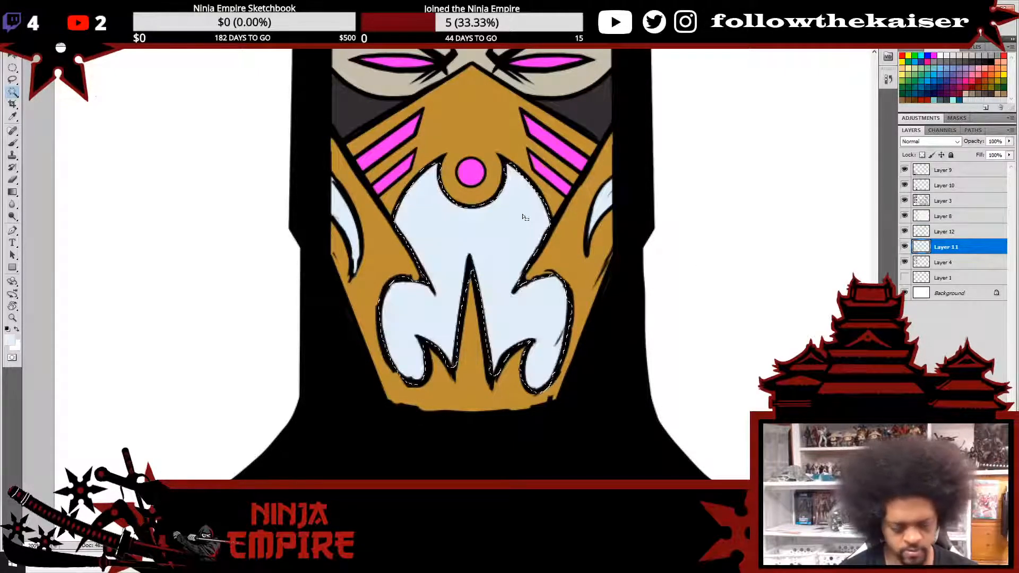
key(ctrl+d)
- Compare the bottom first-column head's white panels with the other coloured head variants on the sheet
scroll(629, 301, down, 2)
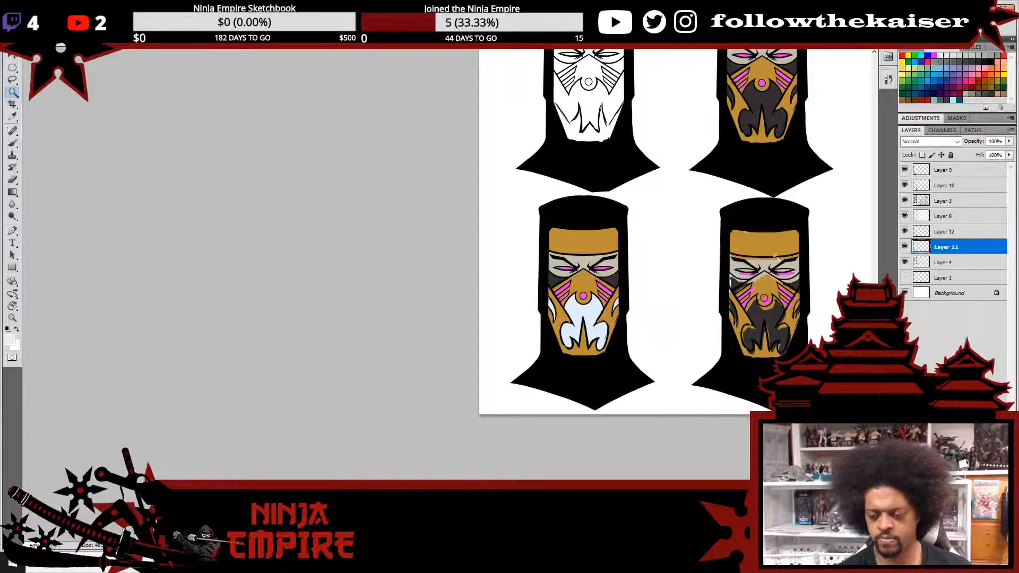
click(679, 310)
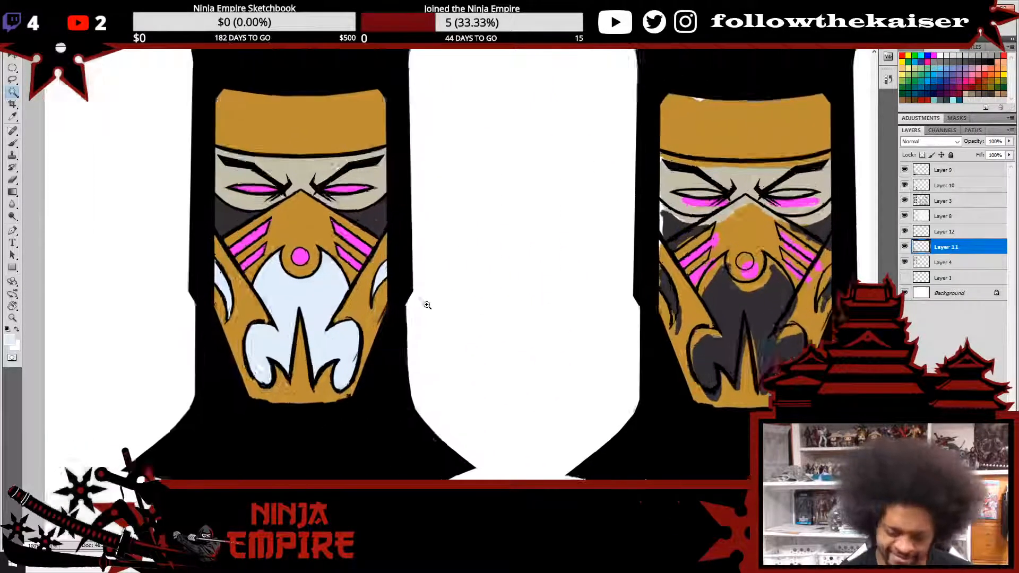
scroll(521, 291, up, 1)
scroll(534, 284, down, 4)
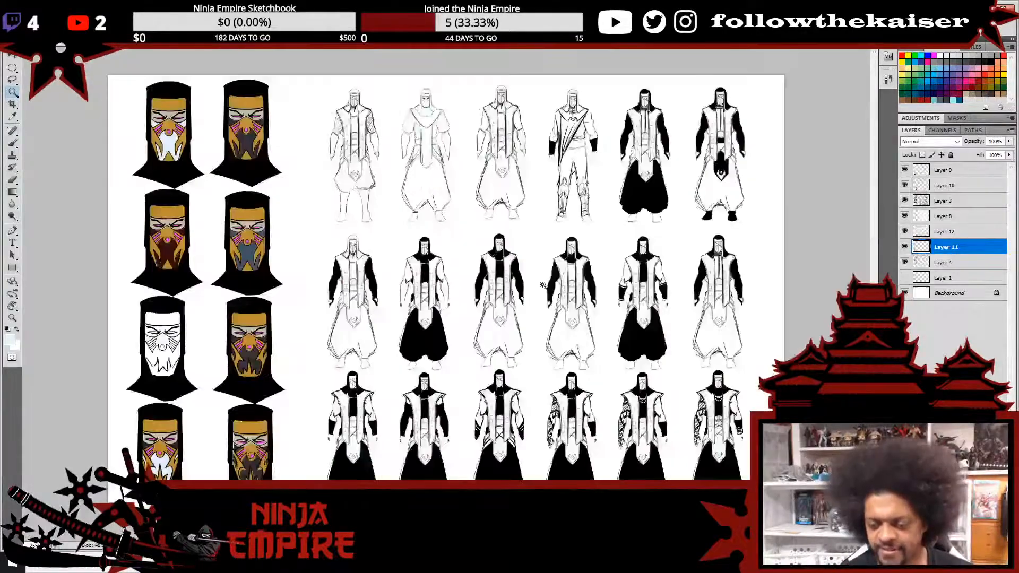
click(496, 310)
click(496, 310)
click(496, 310)
click(496, 310)
drag(209, 481, 488, 319)
drag(195, 450, 527, 280)
drag(259, 398, 541, 296)
drag(471, 299, 579, 339)
click(504, 304)
- Sample the dark grey beside the mask and fill the two outer side curls with it on Layer 12
key(b)
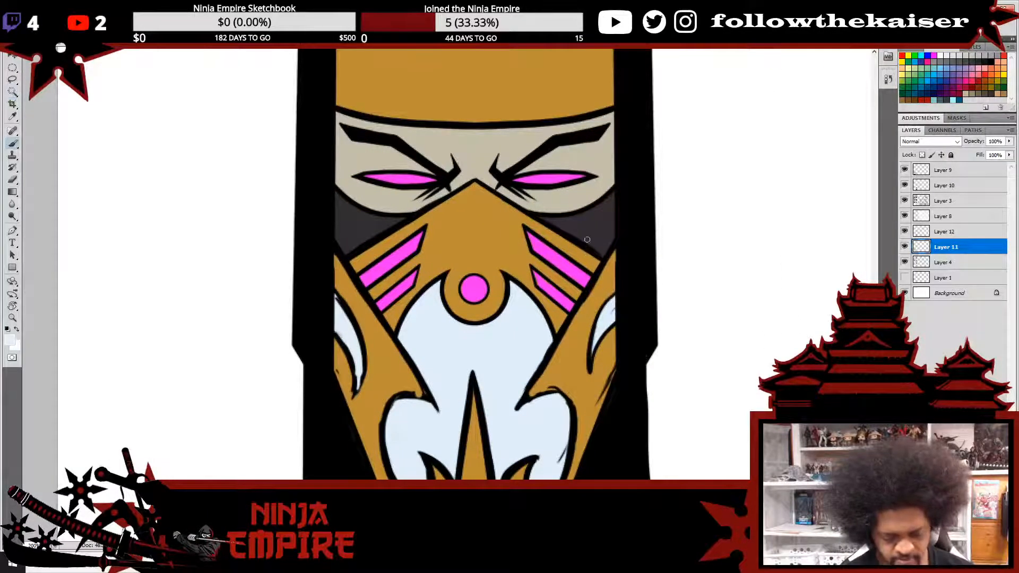
key(d)
key(z)
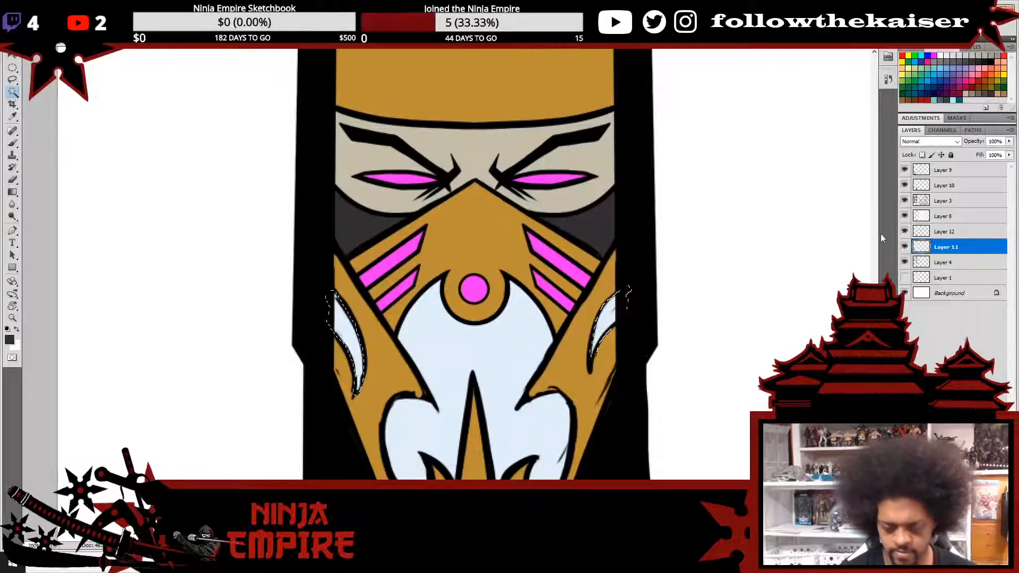
key(b)
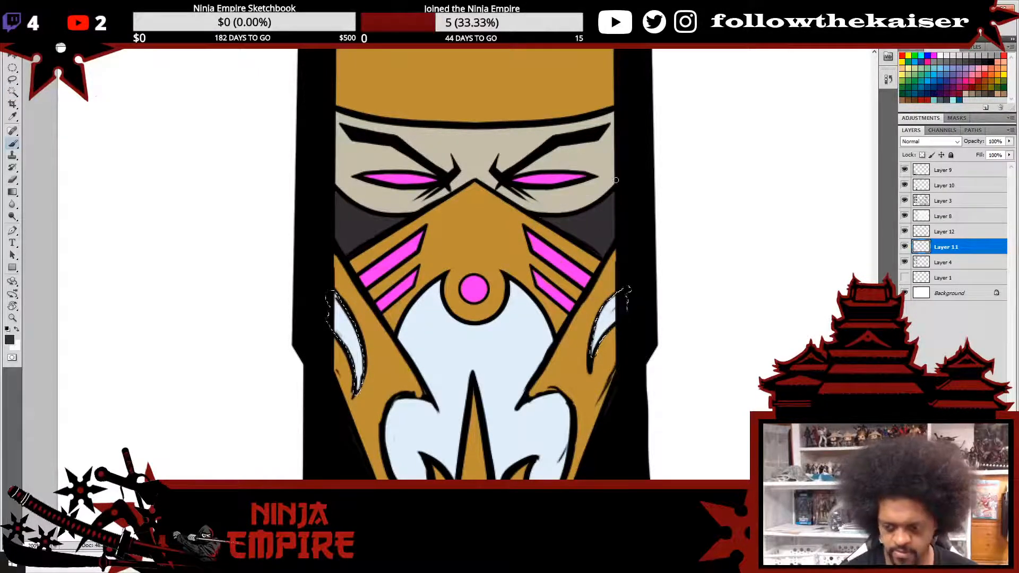
click(943, 230)
key(alt+BackSpace)
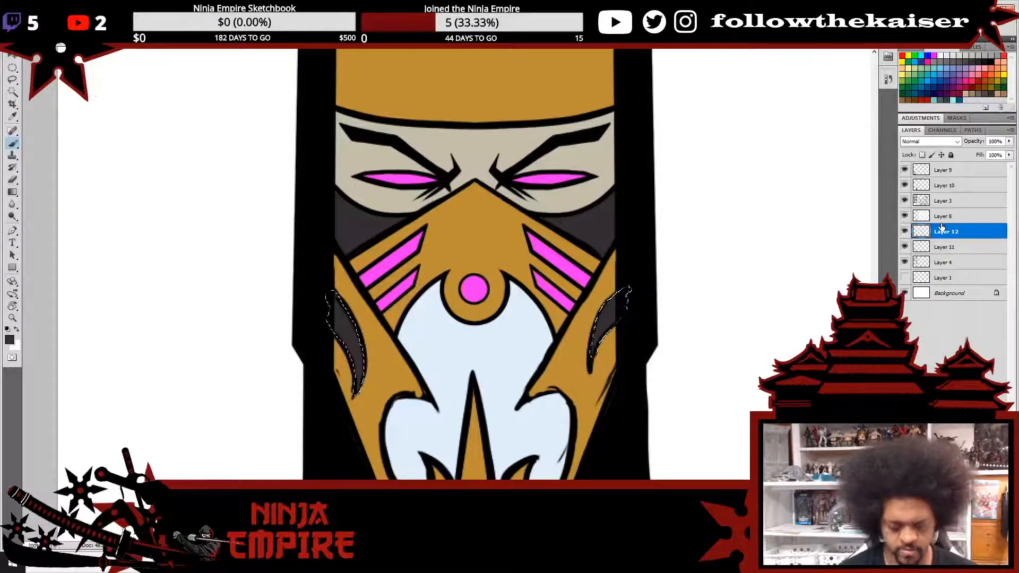
key(ctrl+d)
- Select the central panel using Layer 11 and fill it with dark grey on Layer 12
scroll(671, 371, down, 2)
mouse_move(694, 364)
mouse_down()
mouse_move(584, 366)
mouse_move(595, 382)
mouse_move(572, 384)
mouse_up()
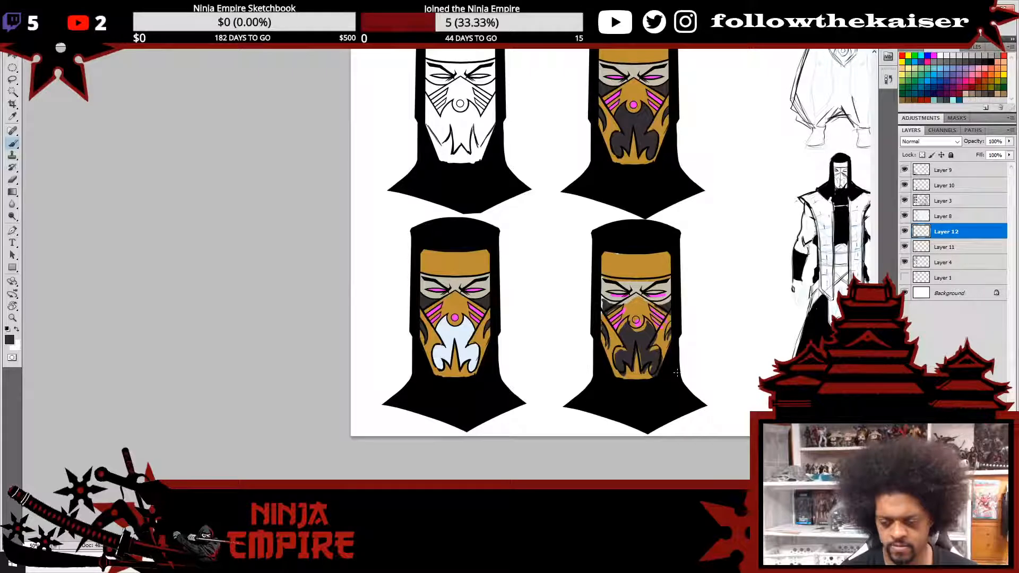
ctrl+click(469, 341)
ctrl+click(469, 341)
drag(499, 350, 583, 359)
key(w)
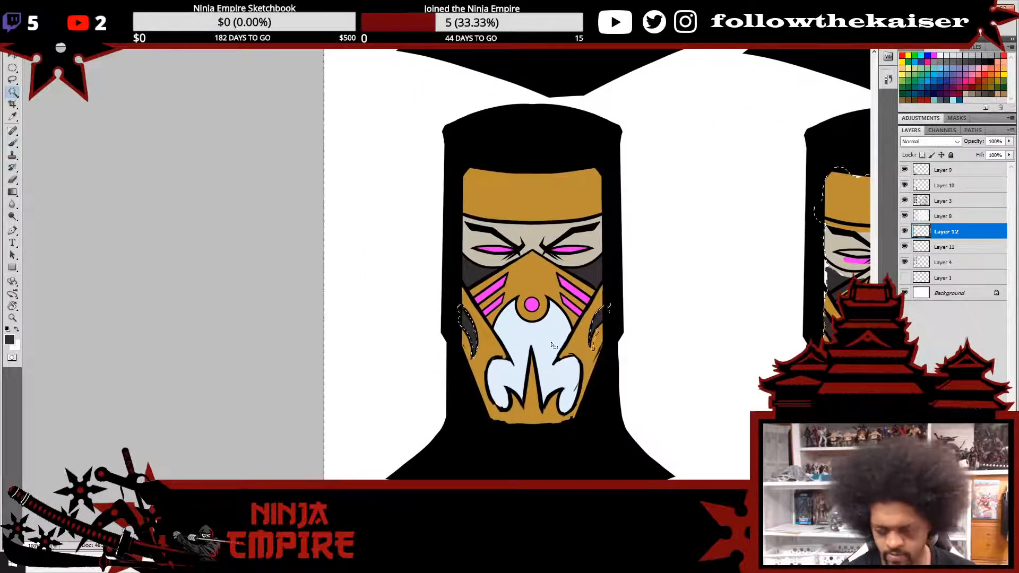
ctrl+click(923, 246)
click(929, 247)
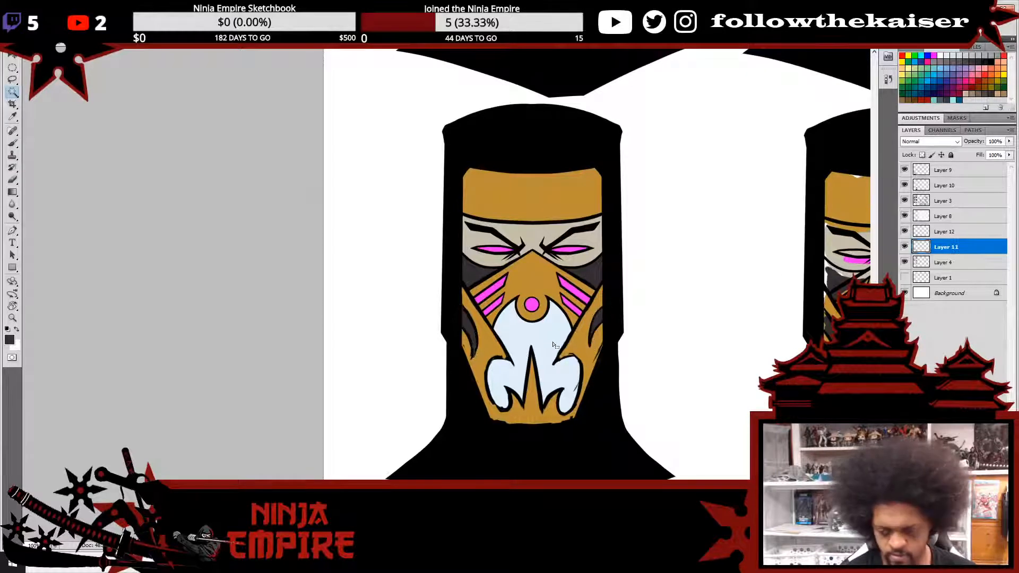
click(951, 233)
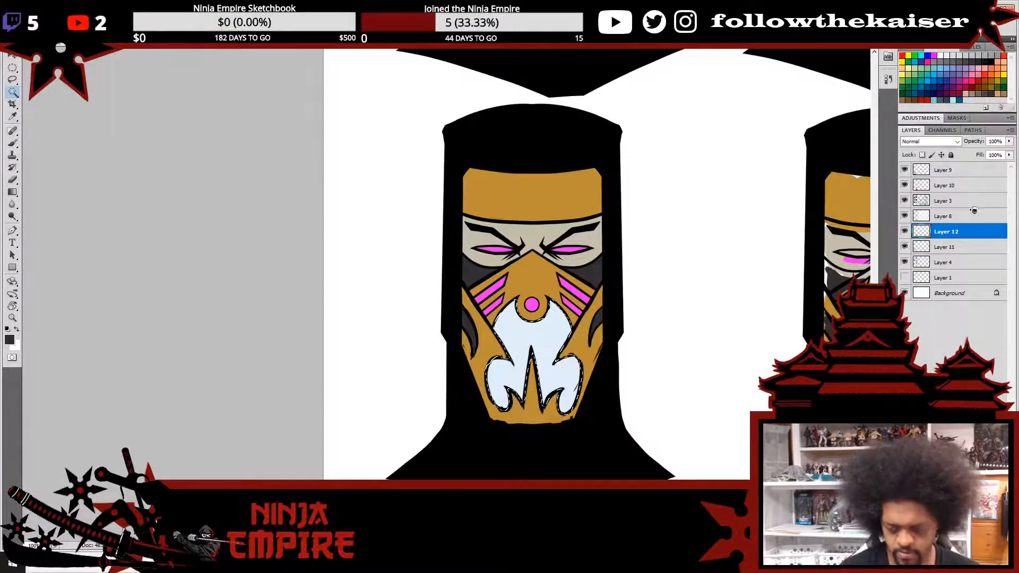
key(alt+BackSpace)
key(ctrl+d)
- Sample the pale blue-white from the central panel of the earlier white mask variant above as the brush colour again
drag(614, 292, 602, 419)
mouse_move(596, 128)
mouse_down()
mouse_move(576, 420)
mouse_move(521, 233)
mouse_up()
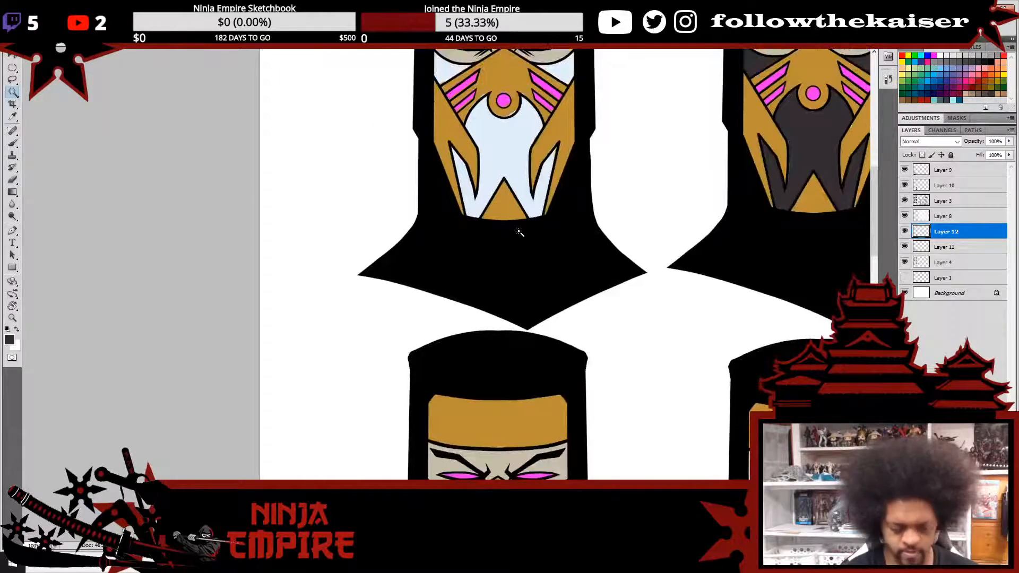
key(b)
alt+click(508, 152)
- Paint the two side curls and both cheek areas under the eyes of the bottom first-column head pale blue-white
drag(533, 424, 526, 109)
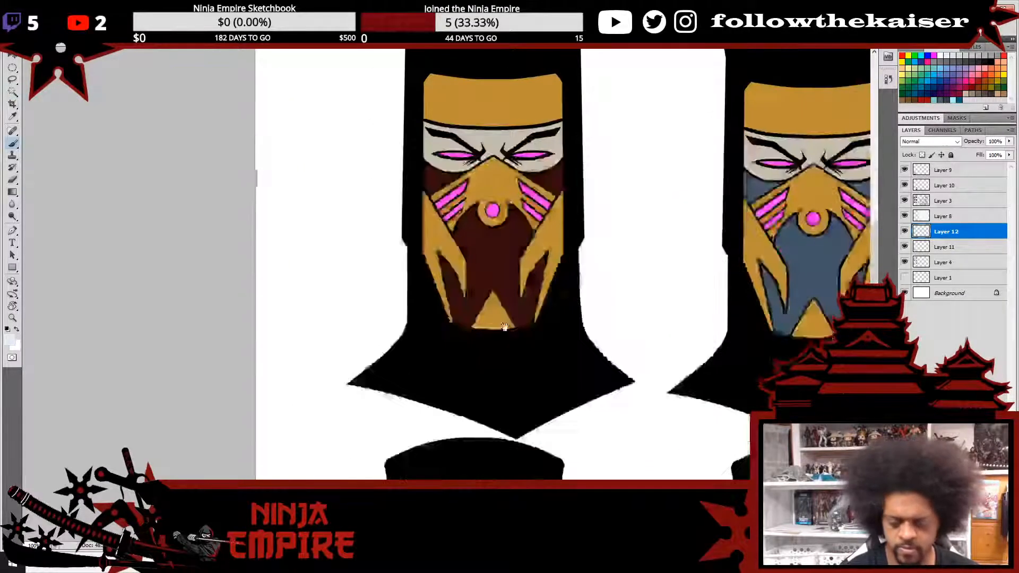
drag(502, 436, 541, 130)
drag(542, 454, 495, 129)
key(ctrl+z)
mouse_move(419, 390)
mouse_down()
mouse_move(409, 305)
mouse_move(385, 314)
mouse_move(394, 326)
mouse_move(373, 309)
mouse_move(396, 348)
mouse_move(394, 369)
mouse_up()
key(ctrl+plus)
key(ctrl+d)
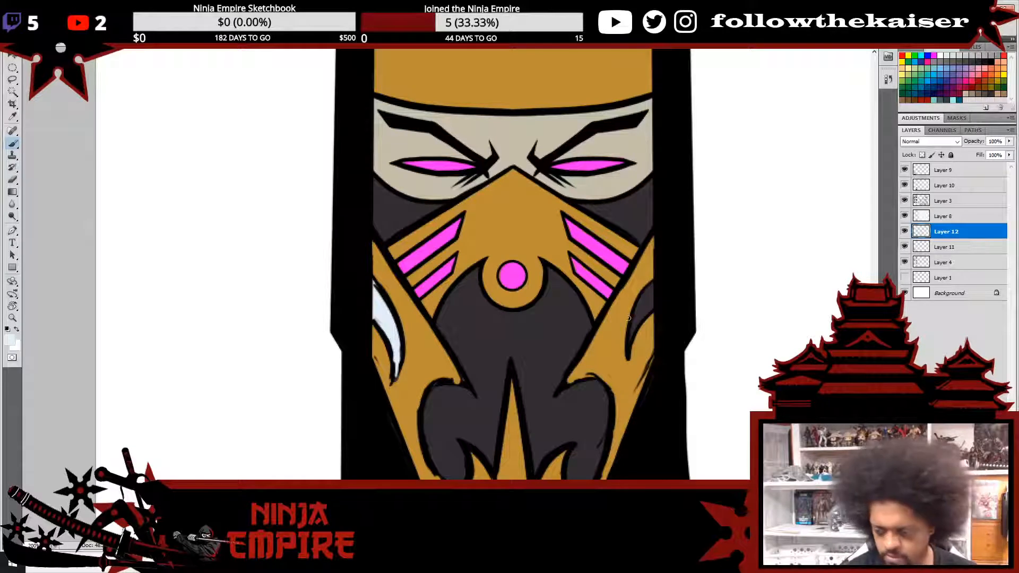
mouse_move(629, 317)
mouse_down()
mouse_move(629, 348)
mouse_move(650, 303)
mouse_move(644, 319)
mouse_move(641, 302)
mouse_move(655, 293)
mouse_up()
mouse_move(584, 208)
mouse_down()
mouse_move(627, 205)
mouse_move(650, 186)
mouse_move(631, 197)
mouse_move(648, 209)
mouse_move(632, 226)
mouse_move(647, 234)
mouse_move(613, 215)
mouse_up()
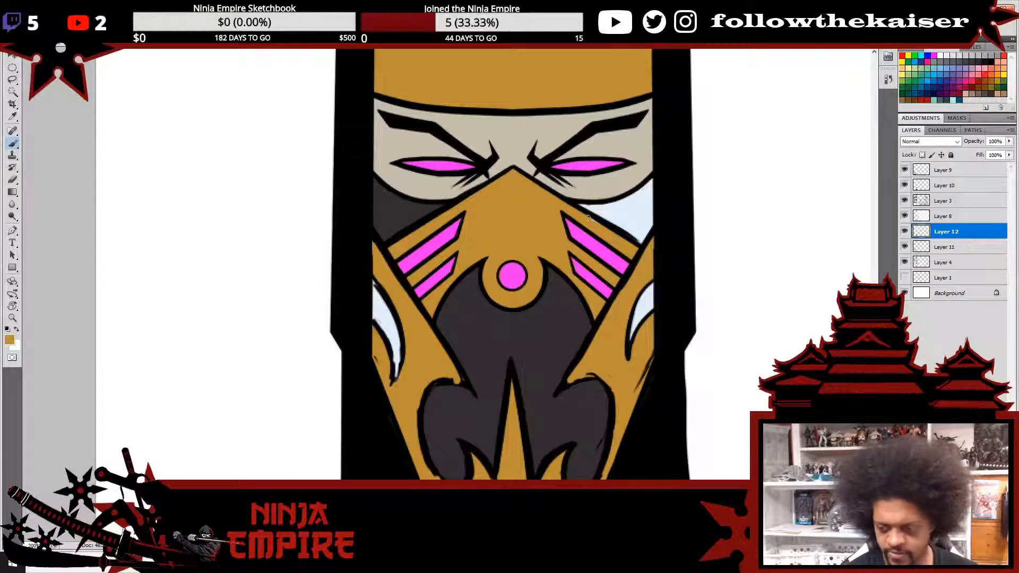
mouse_move(374, 181)
mouse_down()
mouse_move(384, 222)
mouse_move(402, 218)
mouse_move(389, 203)
mouse_move(400, 219)
mouse_move(388, 207)
mouse_move(408, 218)
mouse_move(425, 212)
mouse_move(392, 211)
mouse_move(442, 204)
mouse_up()
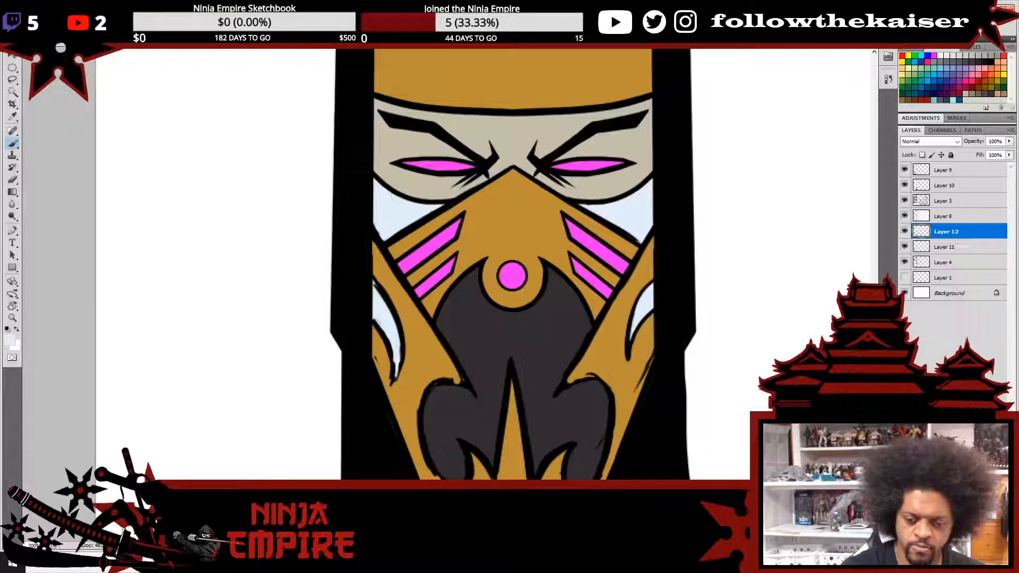
- Merge Layer 12 down into Layer 11 and check the merged colours by toggling the layer's visibility
scroll(736, 347, down, 3)
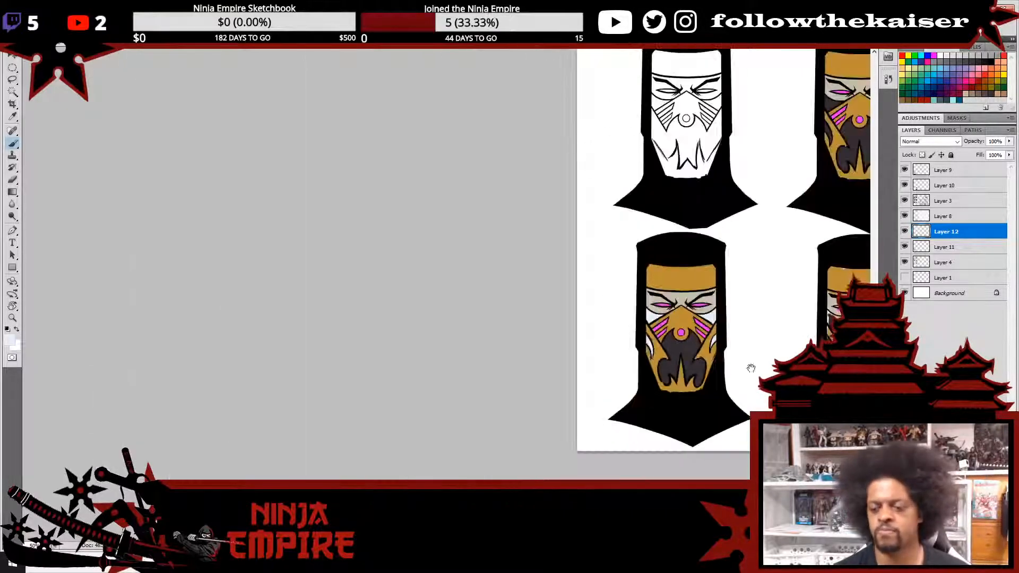
drag(765, 376, 600, 369)
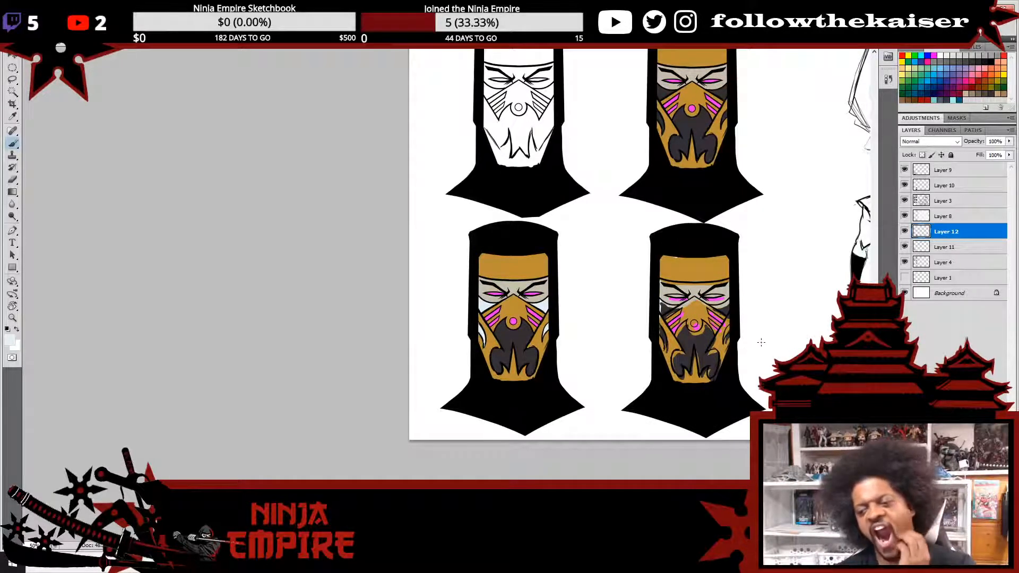
key(l)
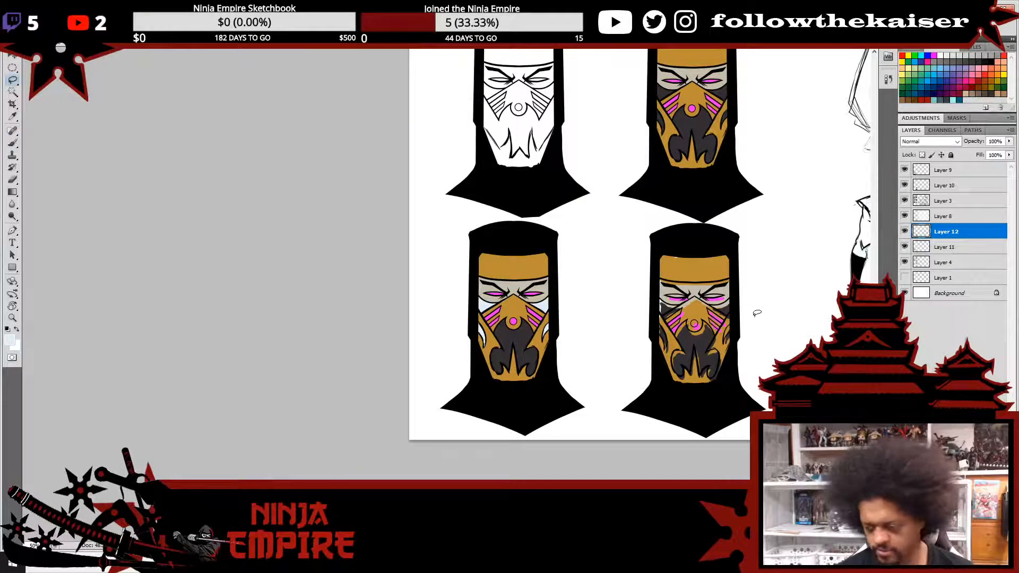
key(ctrl+e)
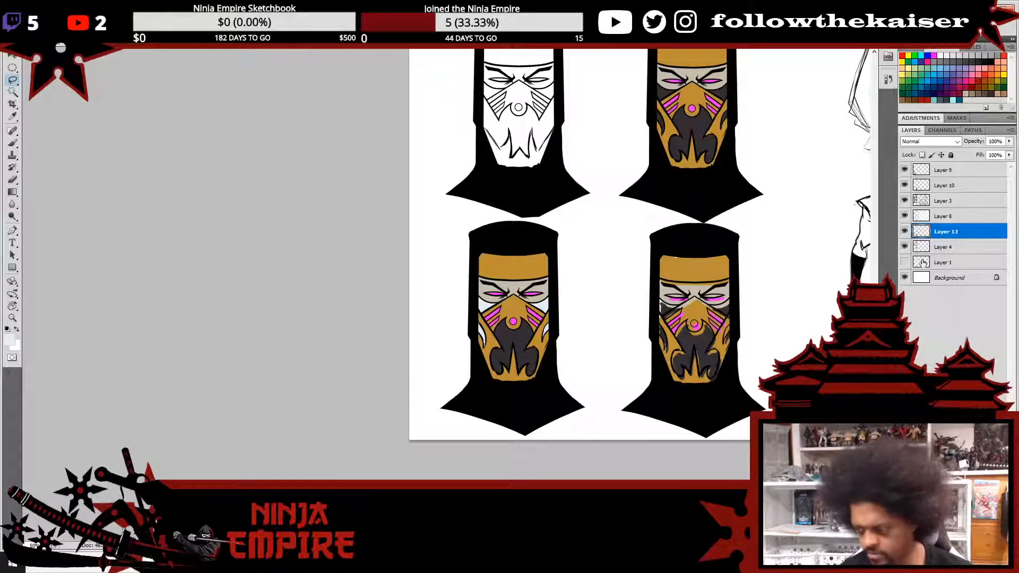
click(904, 232)
click(905, 231)
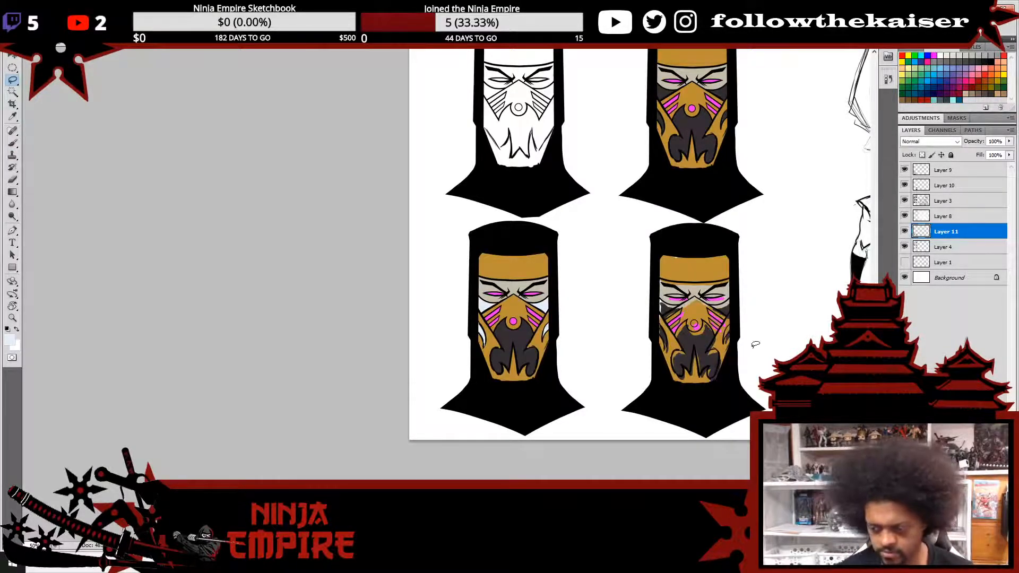
- Select the bottom second-column head's colours on Layer 11 and shift them to line up with its line art
mouse_move(753, 343)
mouse_down()
mouse_move(710, 401)
mouse_move(636, 238)
mouse_move(777, 313)
mouse_move(748, 378)
mouse_up()
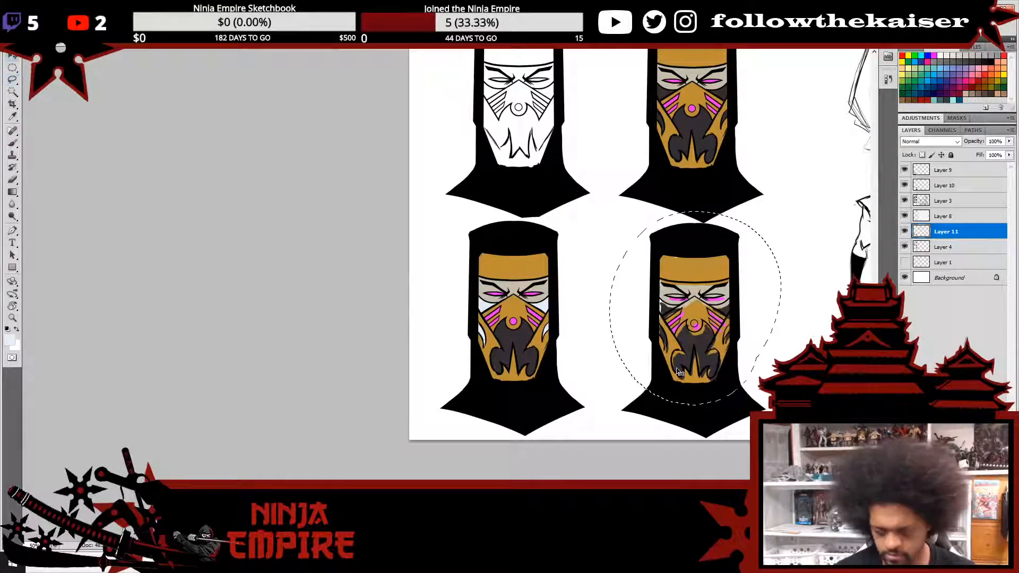
key(v)
key(Up)
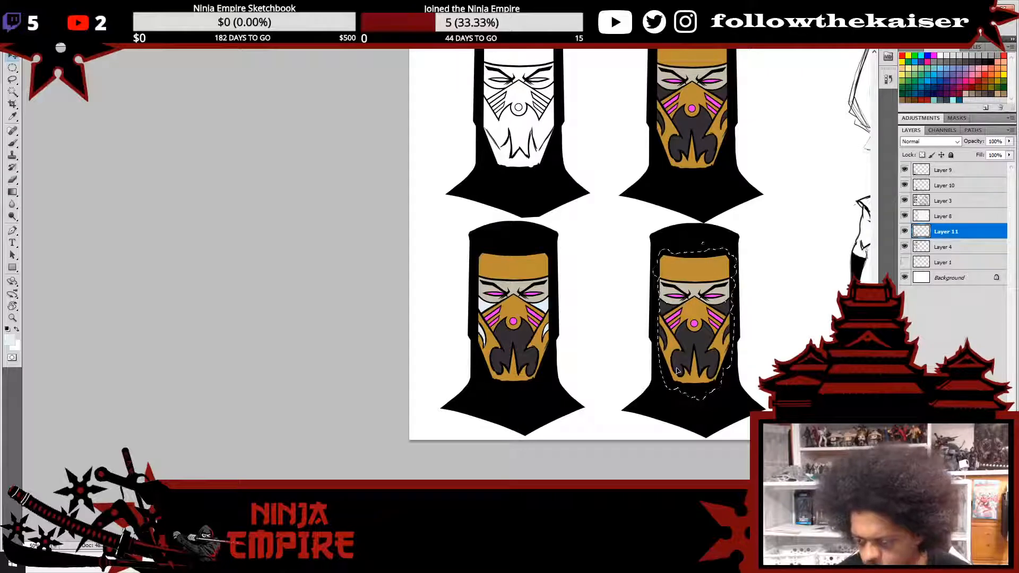
key(ctrl+plus)
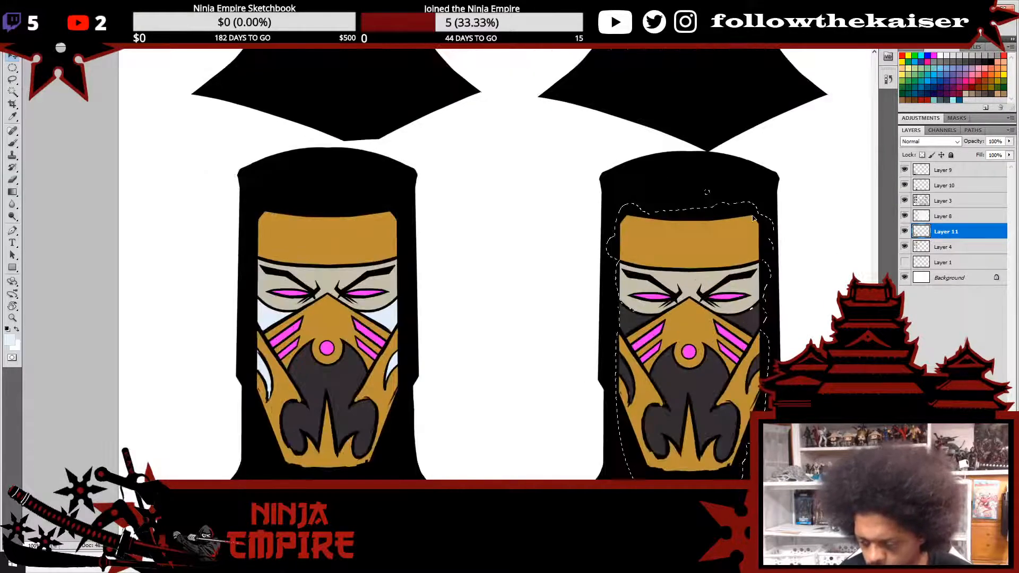
key(ctrl+d)
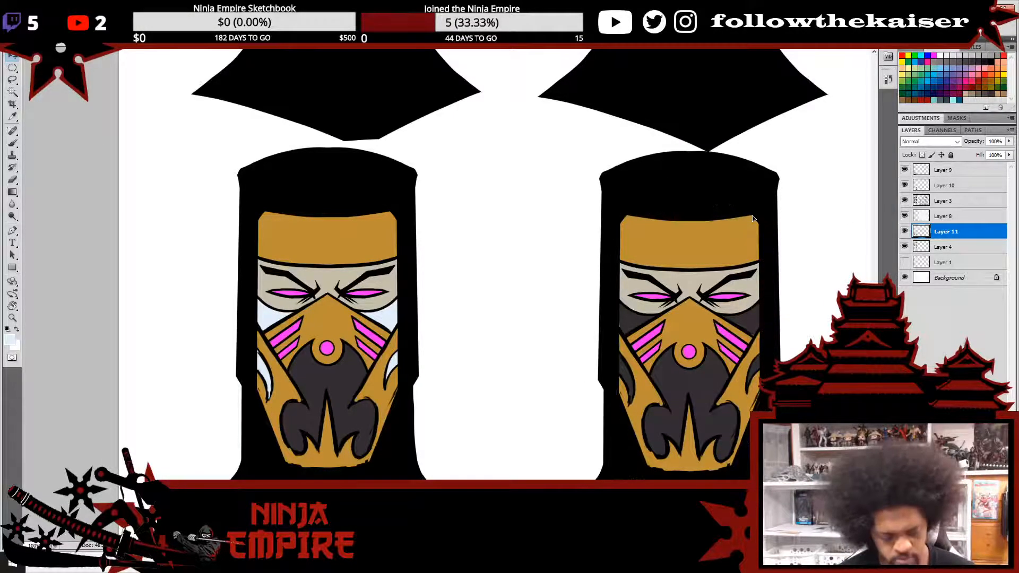
- Sample the dark red from the earlier red mask variant and fill the bottom second-column head's lower central mask panel with it
key(b)
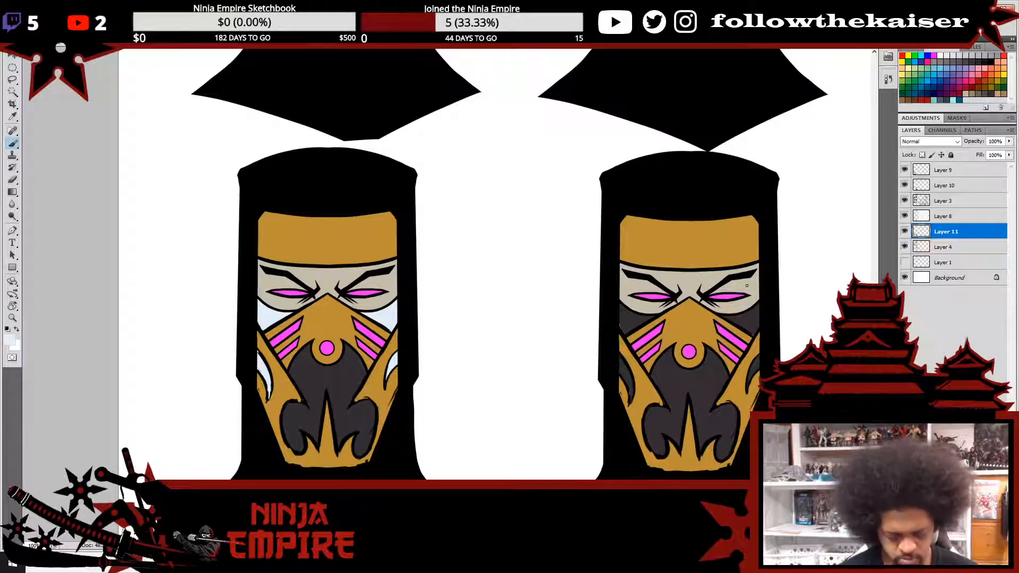
key(d)
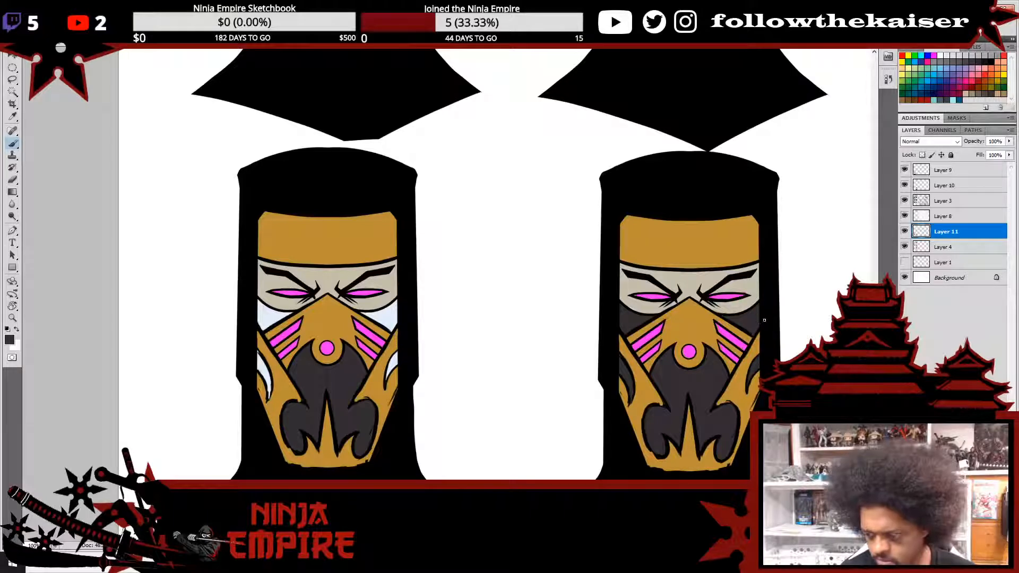
scroll(764, 320, up, 10)
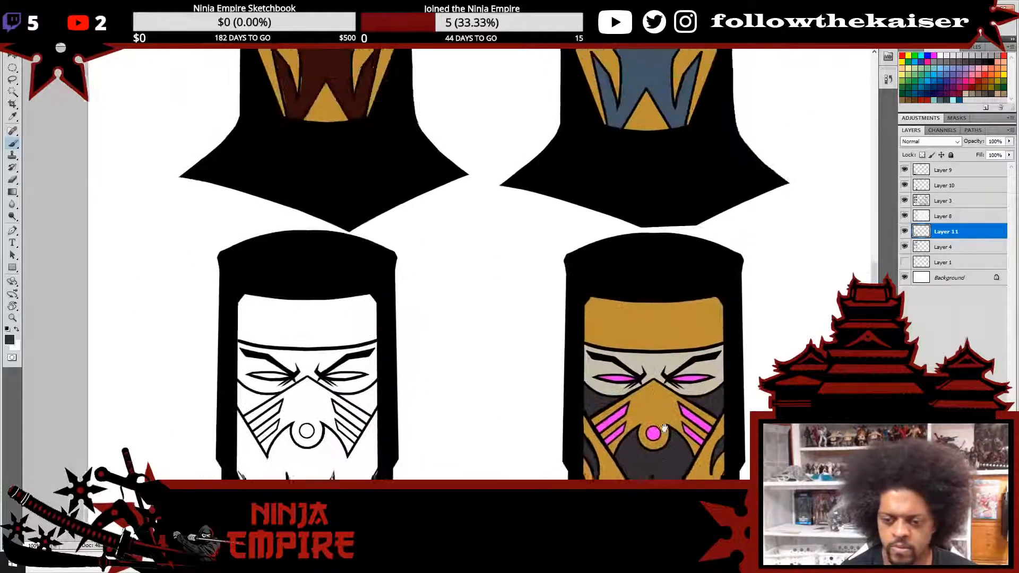
scroll(664, 428, up, 5)
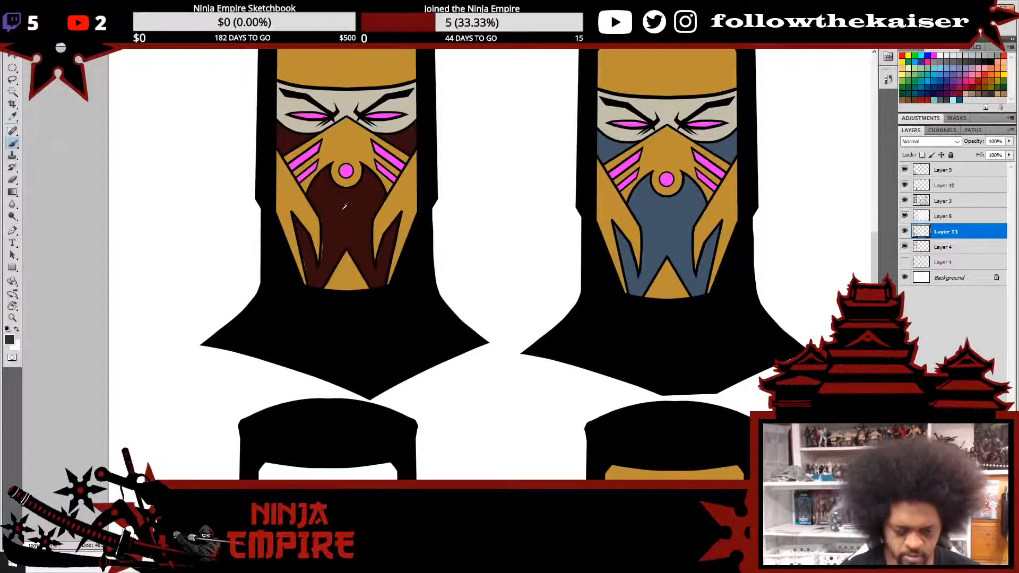
scroll(459, 286, down, 10)
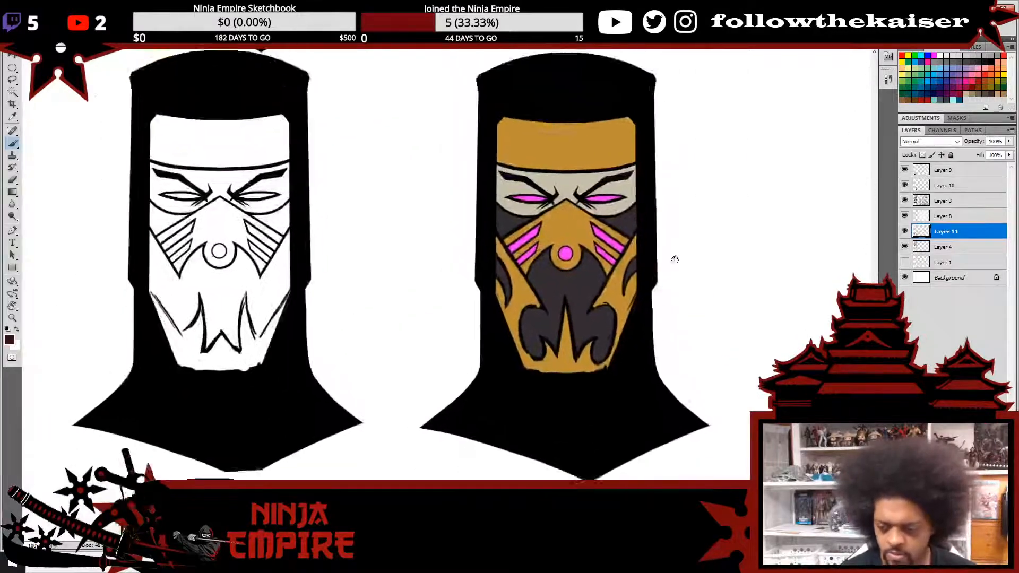
scroll(675, 259, down, 10)
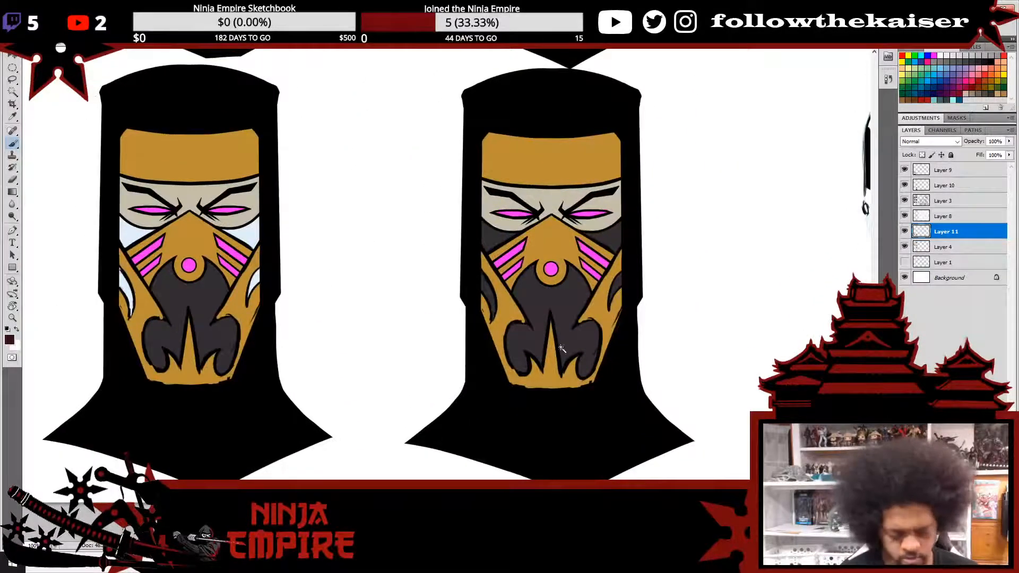
key(w)
click(567, 328)
key(alt+BackSpace)
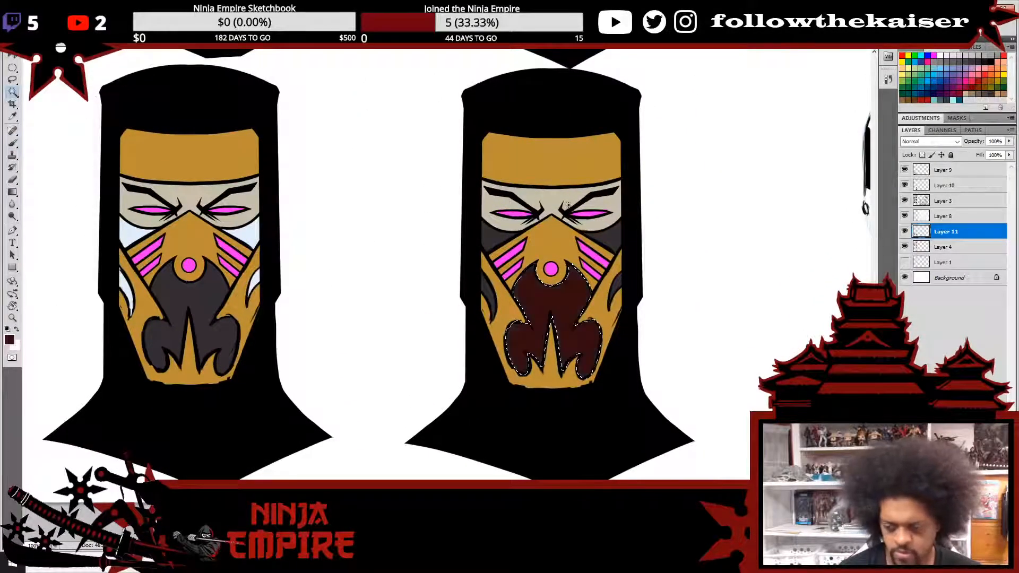
key(ctrl+d)
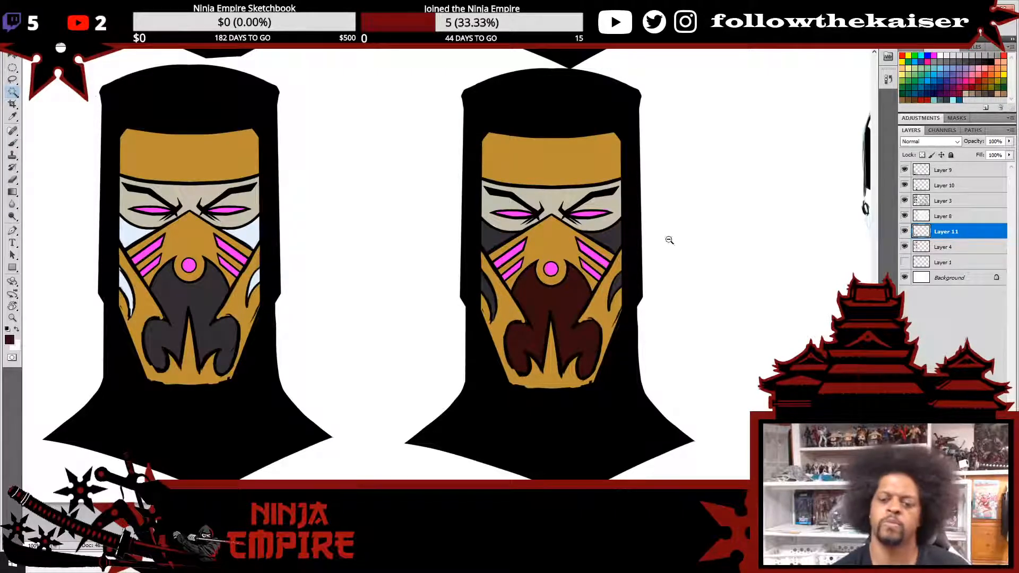
- Fill the two side curls of the bottom second-column head's mask with the same dark red
alt+click(667, 308)
alt+click(667, 310)
drag(695, 330, 632, 329)
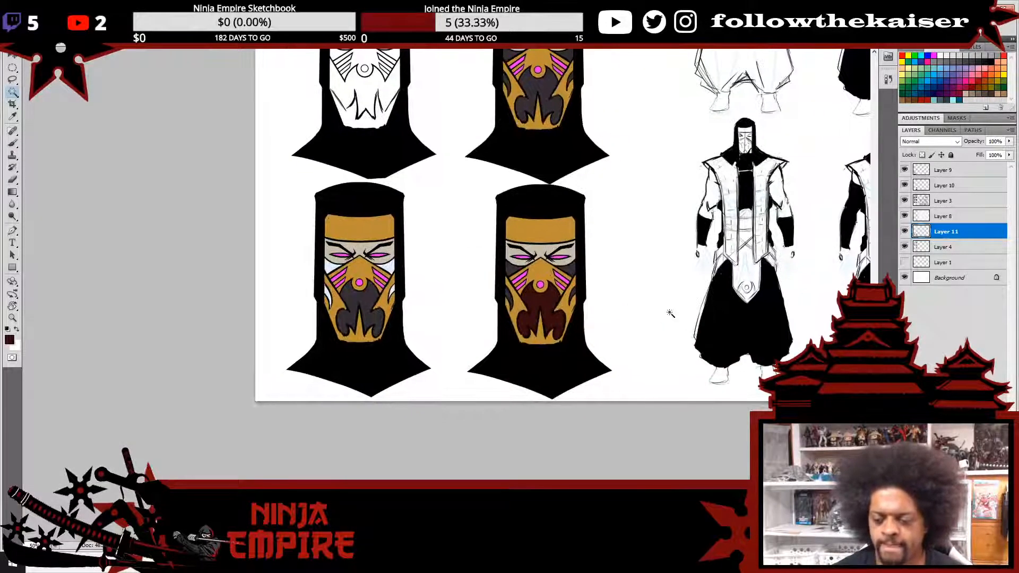
ctrl+click(508, 305)
ctrl+click(508, 305)
click(515, 307)
shift+click(633, 292)
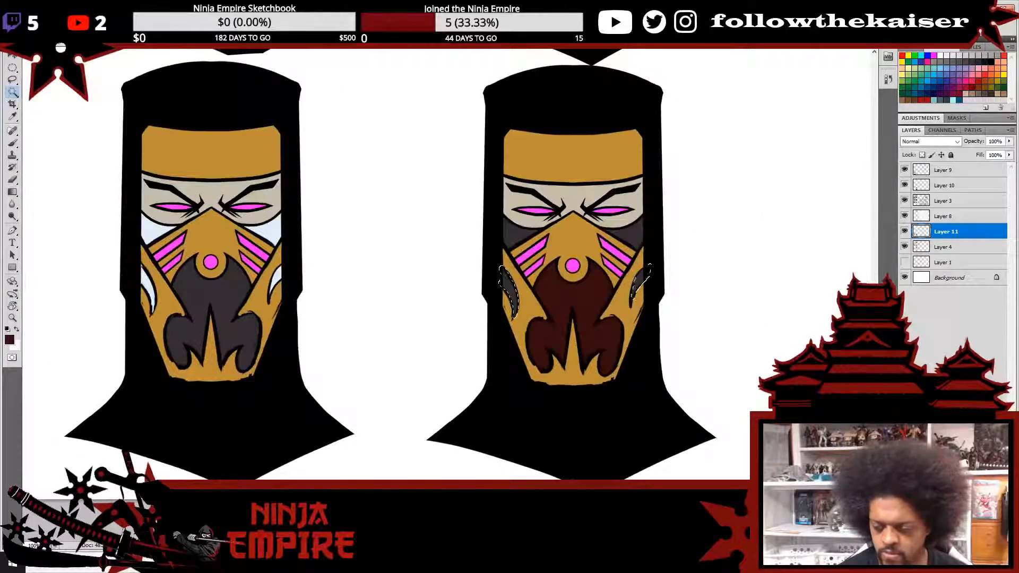
key(alt+BackSpace)
key(ctrl+d)
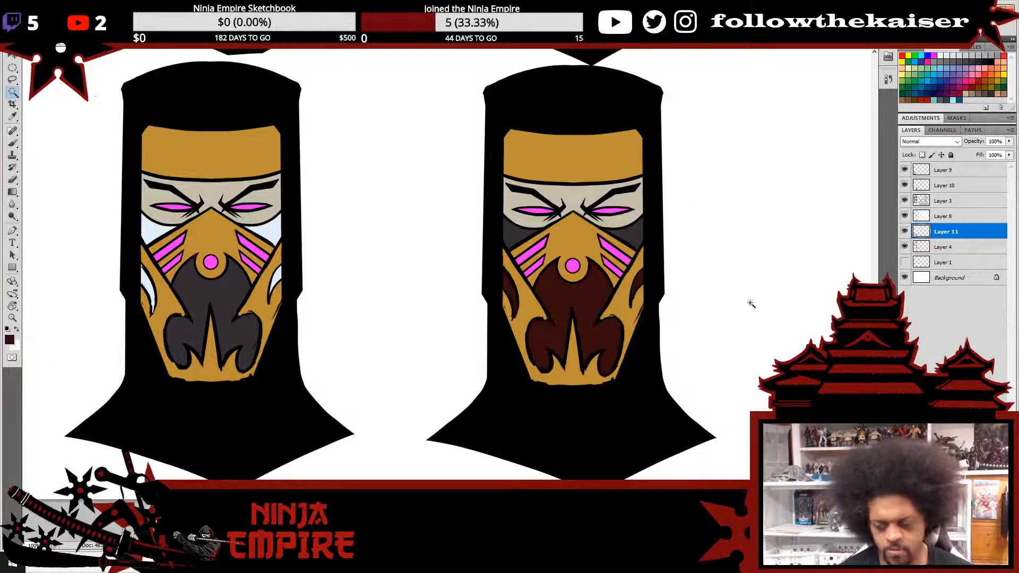
- Try dark red on both cheek areas under the eyes of the bottom second-column head
alt+click(733, 355)
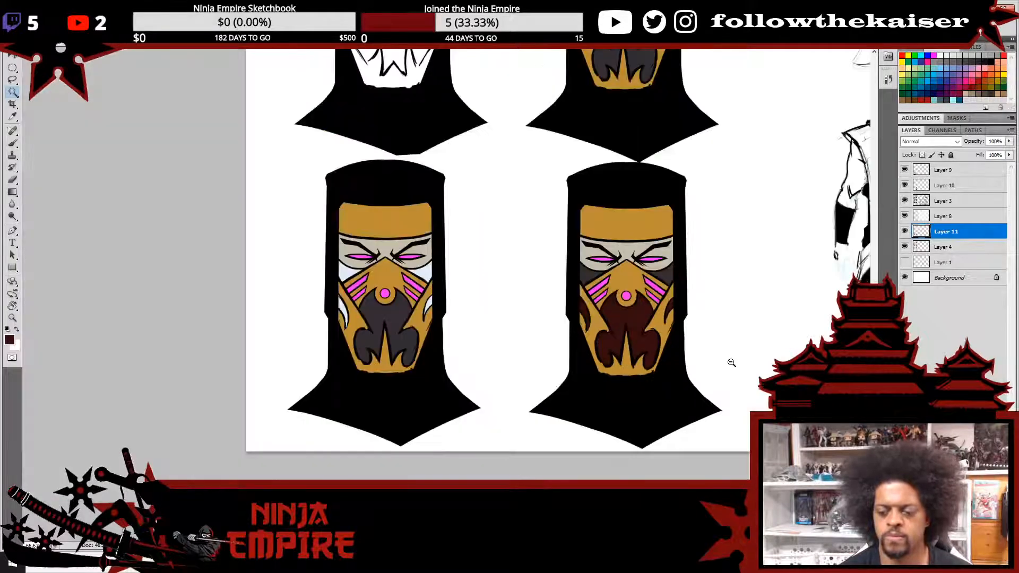
alt+click(732, 358)
mouse_move(733, 360)
mouse_down()
mouse_move(684, 335)
mouse_move(699, 339)
mouse_up()
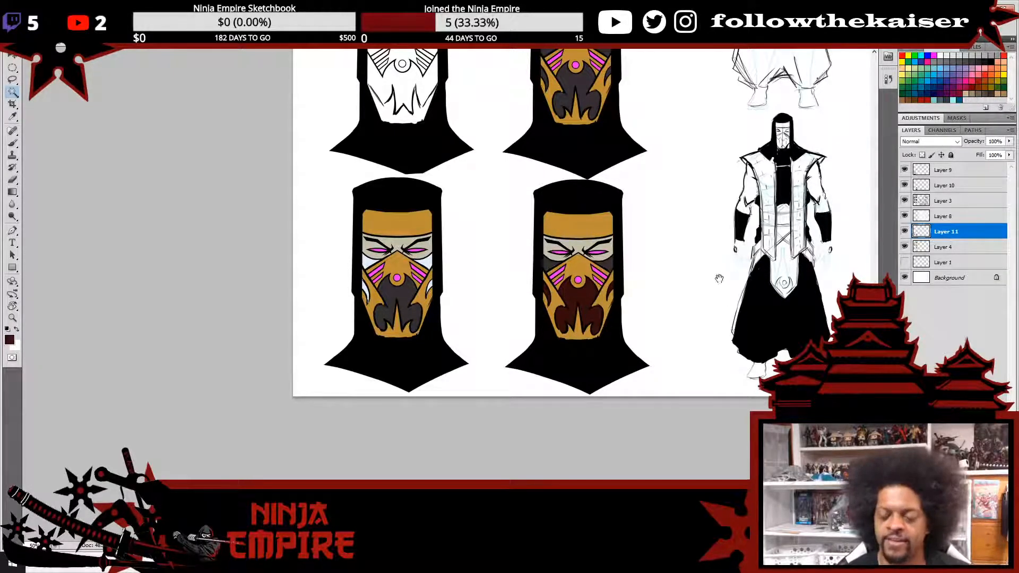
drag(719, 279, 595, 249)
scroll(680, 299, down, 3)
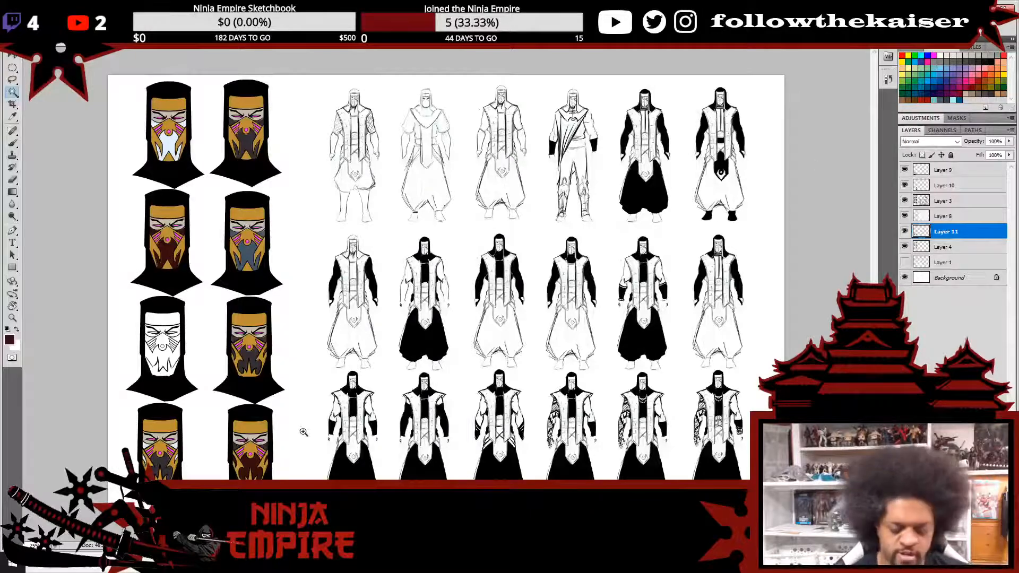
scroll(273, 448, up, 4)
drag(270, 450, 669, 282)
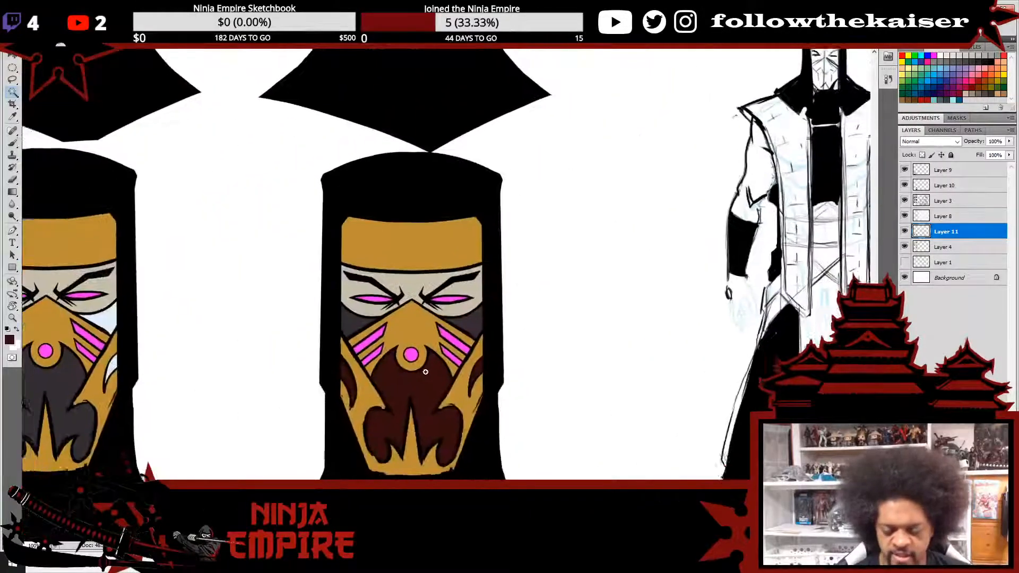
scroll(412, 353, up, 1)
click(284, 282)
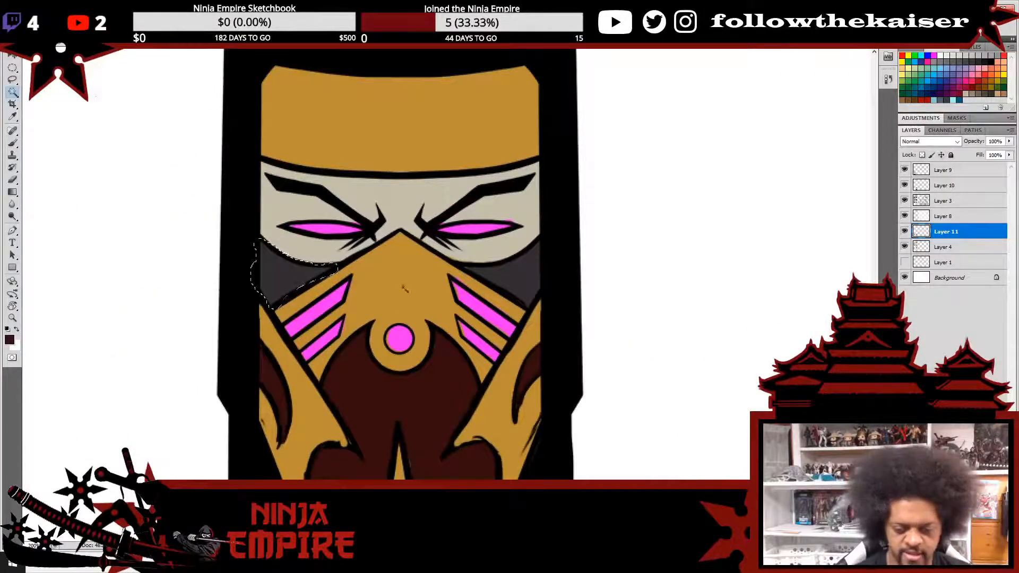
shift+click(507, 273)
key(alt+BackSpace)
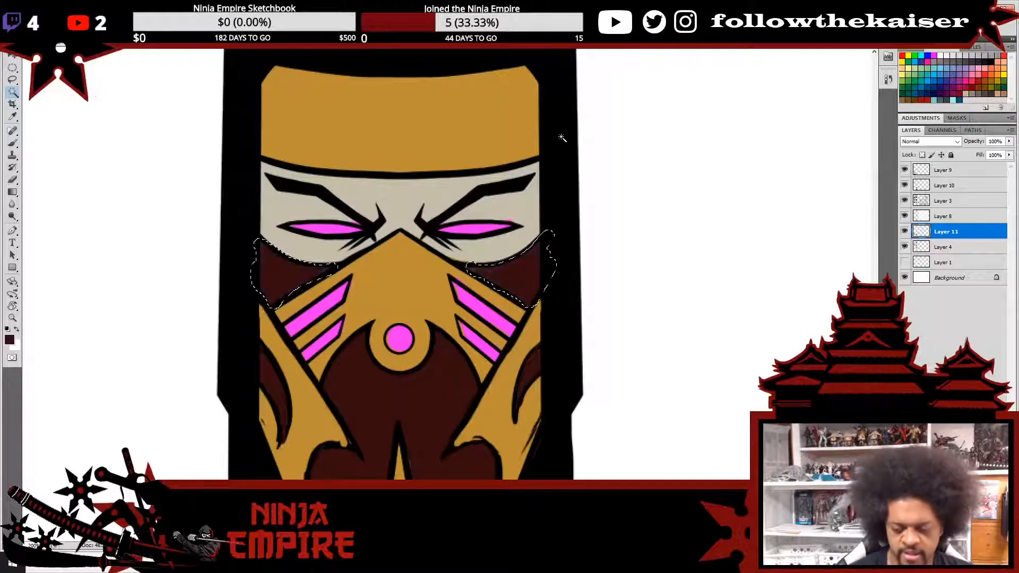
- Try a dark grey central mask panel on the bottom second-column head, sampling the grey from the neighbouring first-column head
scroll(559, 136, right, 10)
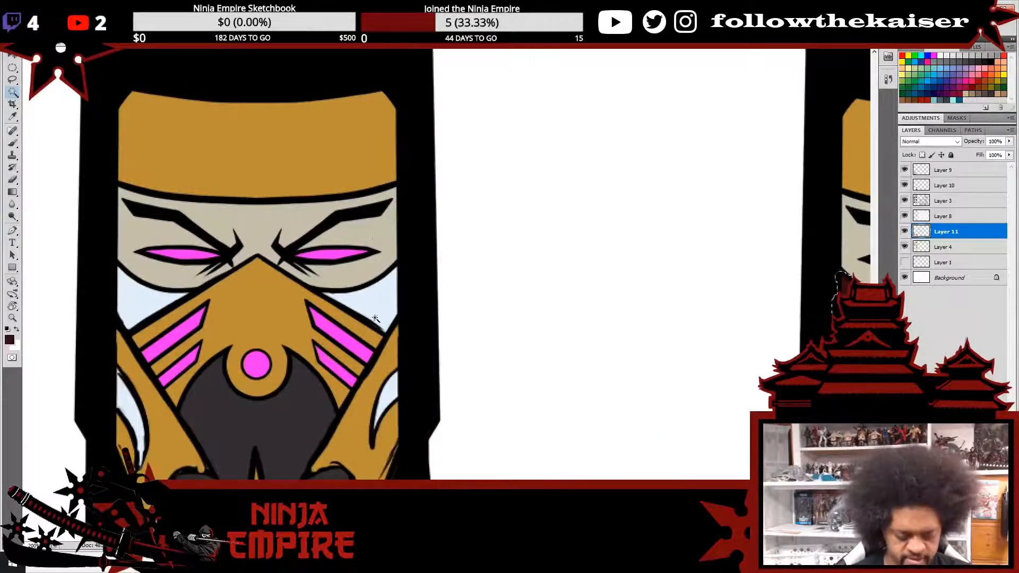
key(b)
alt+click(305, 406)
drag(767, 393, 305, 285)
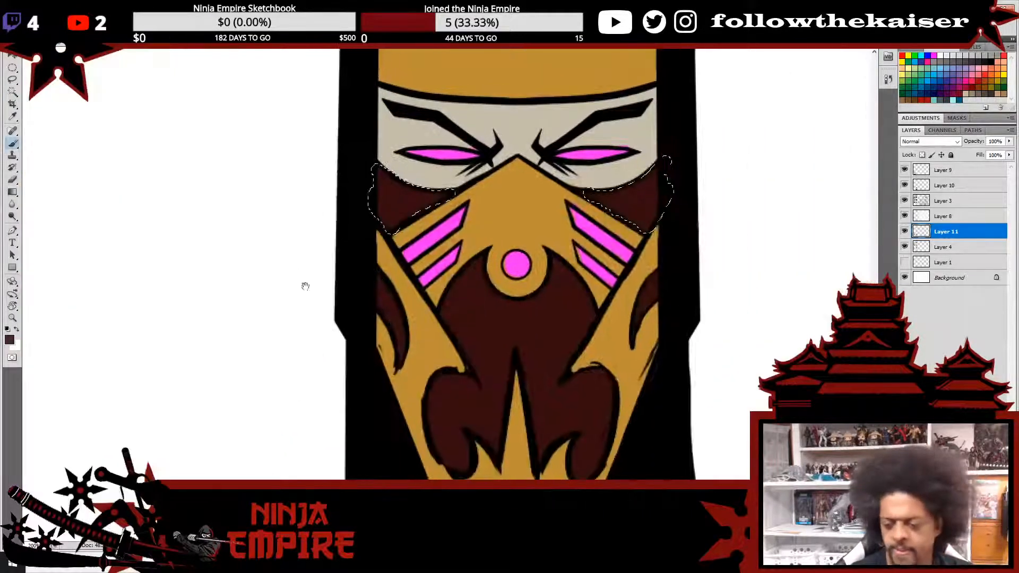
drag(617, 352, 583, 335)
key(w)
click(505, 306)
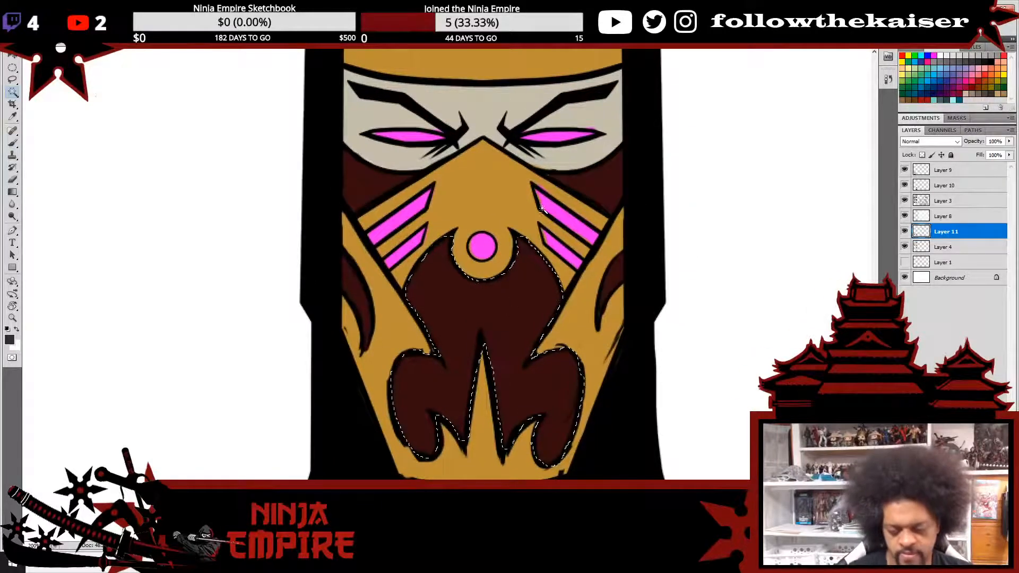
key(alt+BackSpace)
key(ctrl+d)
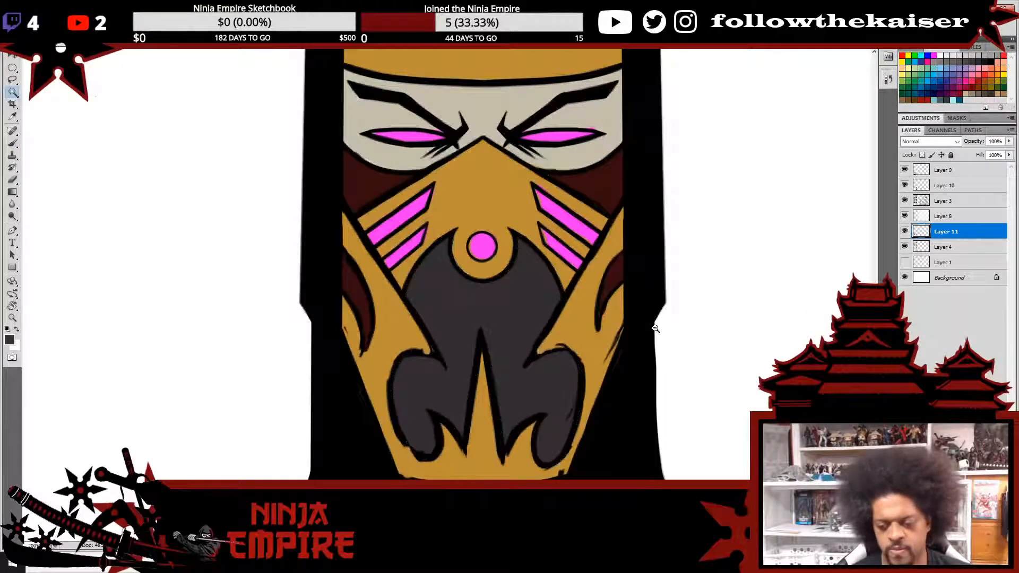
alt+click(655, 328)
alt+click(655, 329)
alt+click(656, 328)
drag(728, 338, 656, 313)
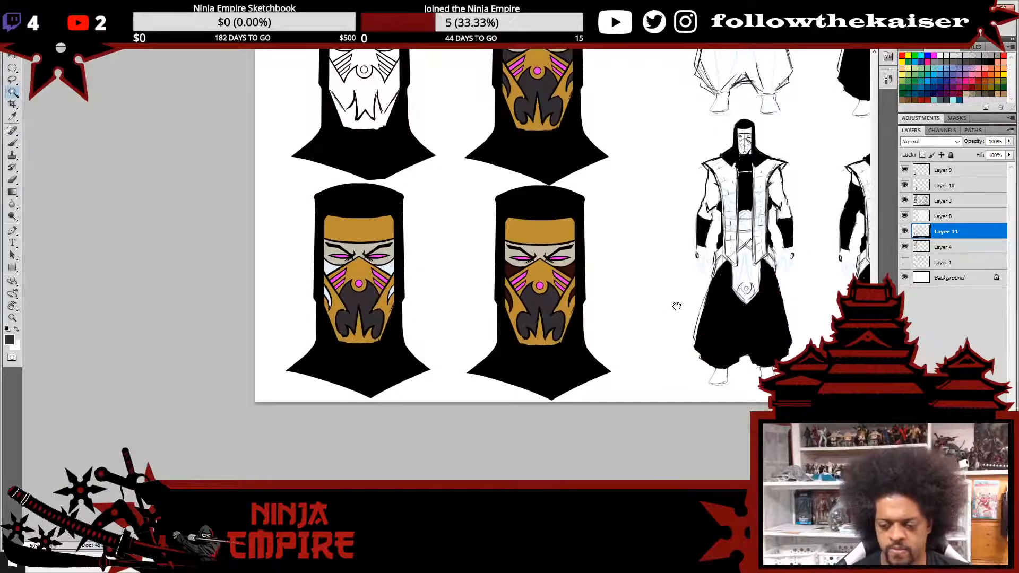
- Undo the dark grey central panel fill and the dark red cheek fill on the bottom second-column head
key(ctrl+alt+z)
key(ctrl+alt+z)
key(ctrl+alt+z)
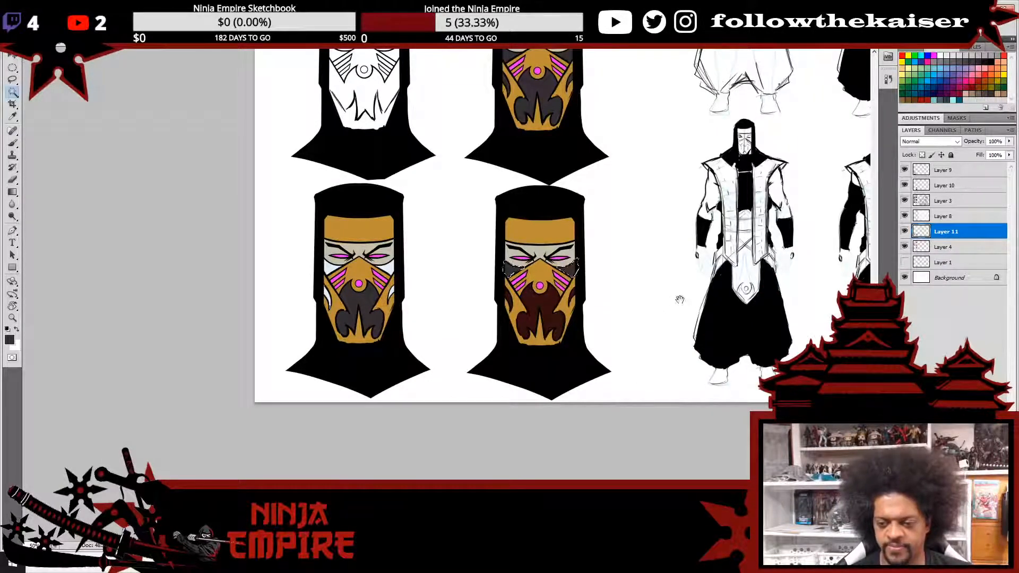
- Sample black from the hood and paint over the rough chin edge of the bottom second-column head's mask on Layer 3
drag(678, 296, 664, 386)
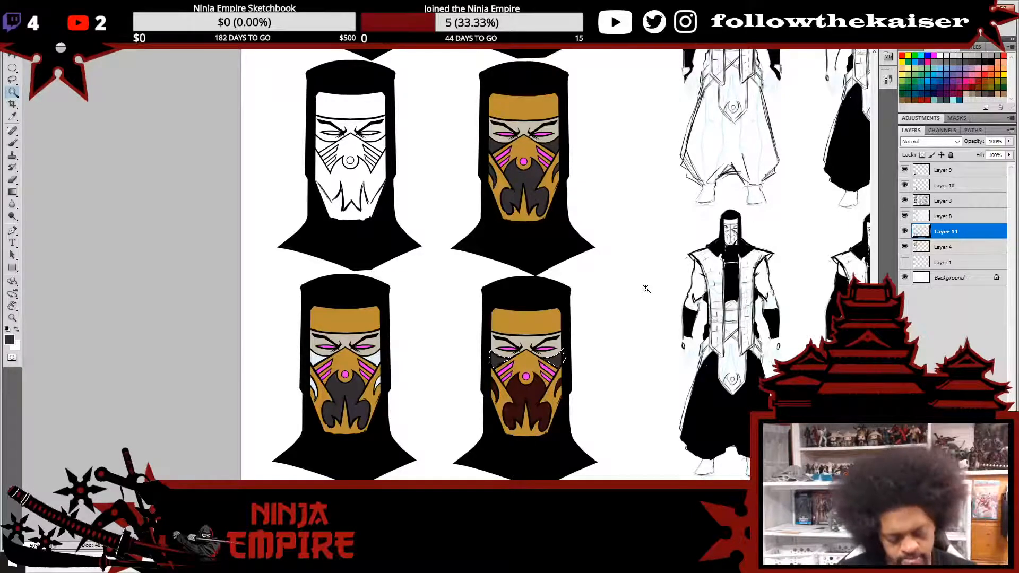
alt+click(640, 322)
alt+click(653, 320)
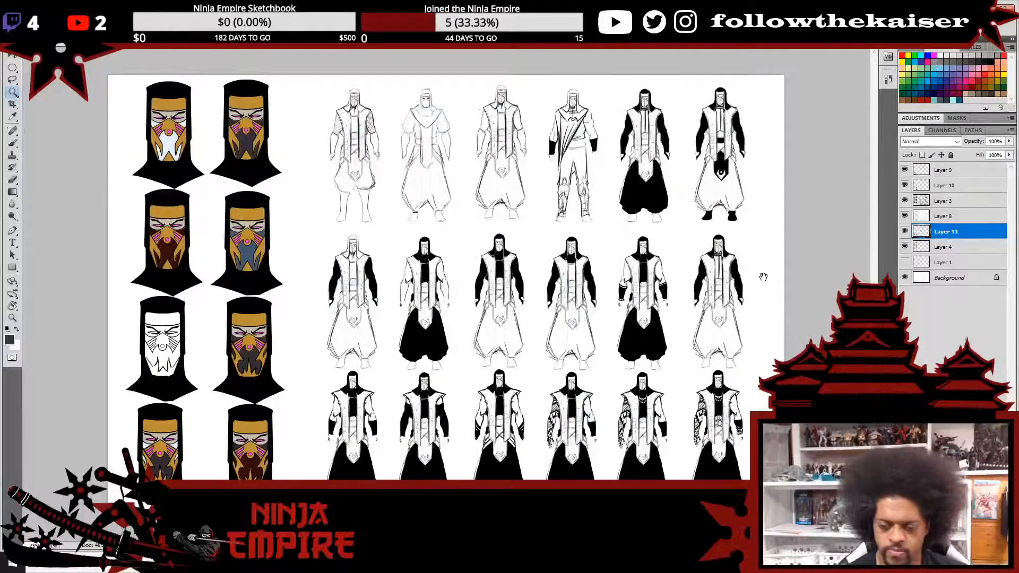
key(ctrl+plus)
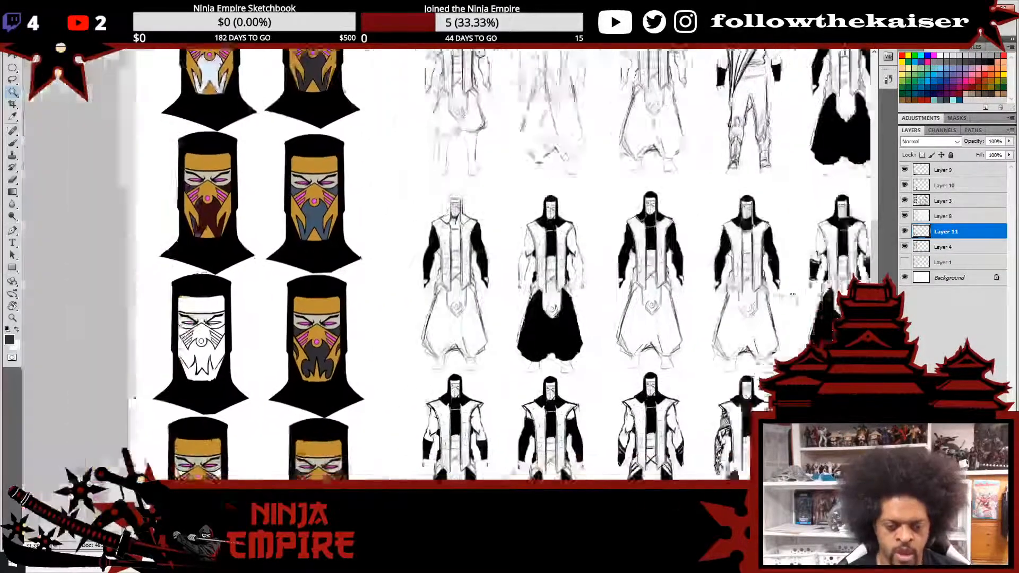
scroll(791, 294, down, 3)
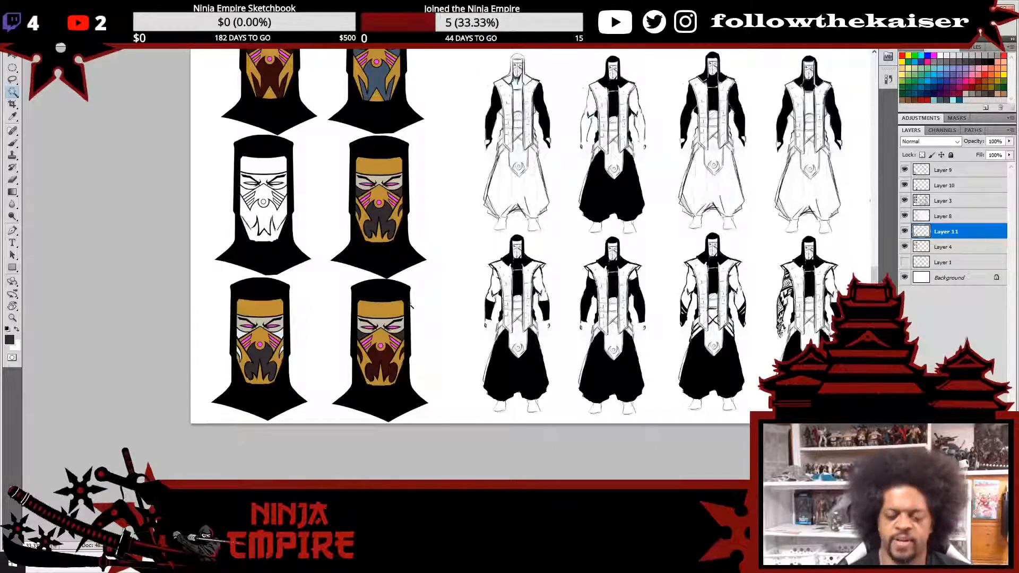
click(396, 367)
click(396, 367)
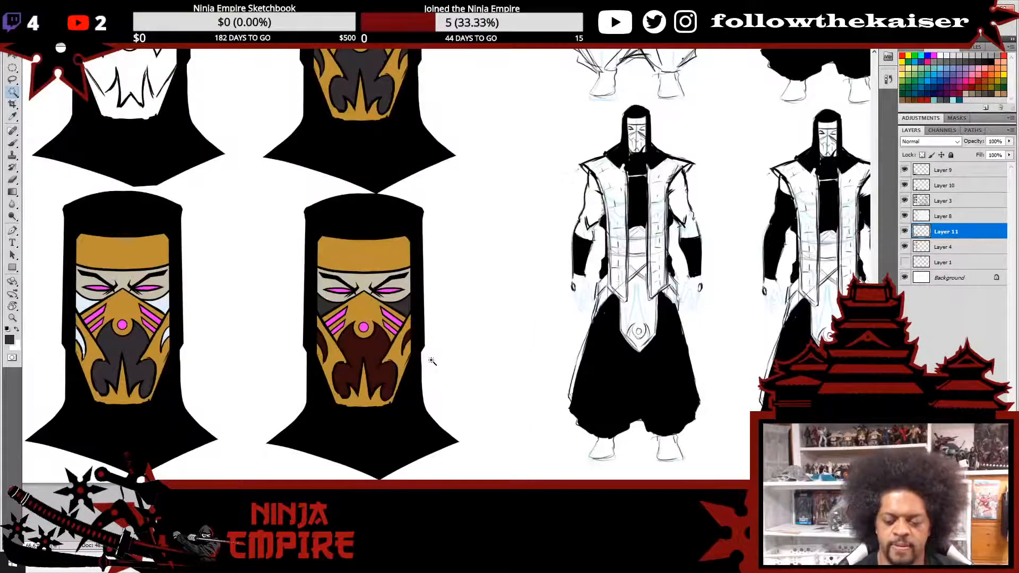
drag(425, 370, 514, 288)
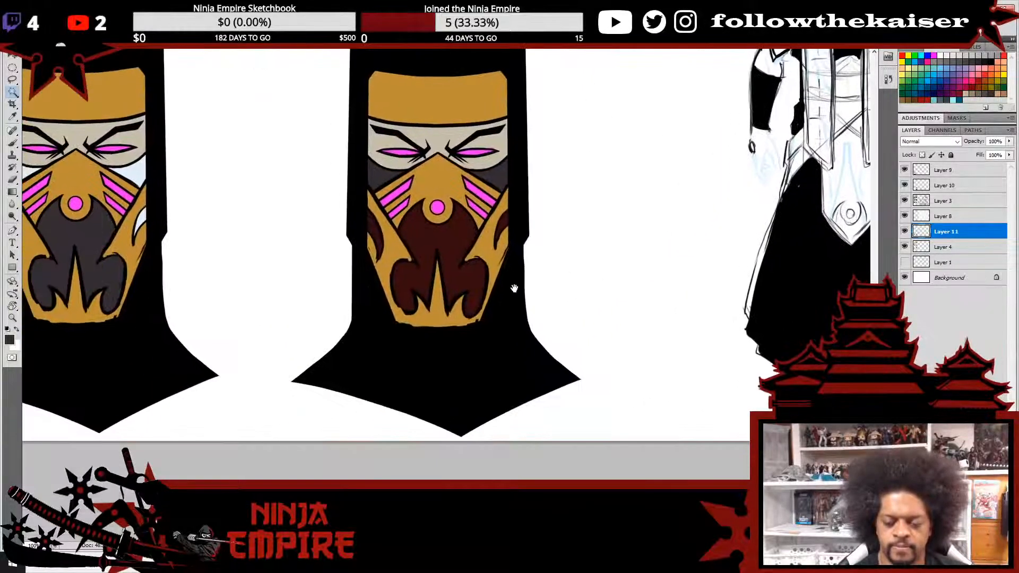
key(r)
mouse_move(594, 268)
mouse_down()
mouse_move(600, 304)
mouse_move(498, 441)
mouse_up()
key(b)
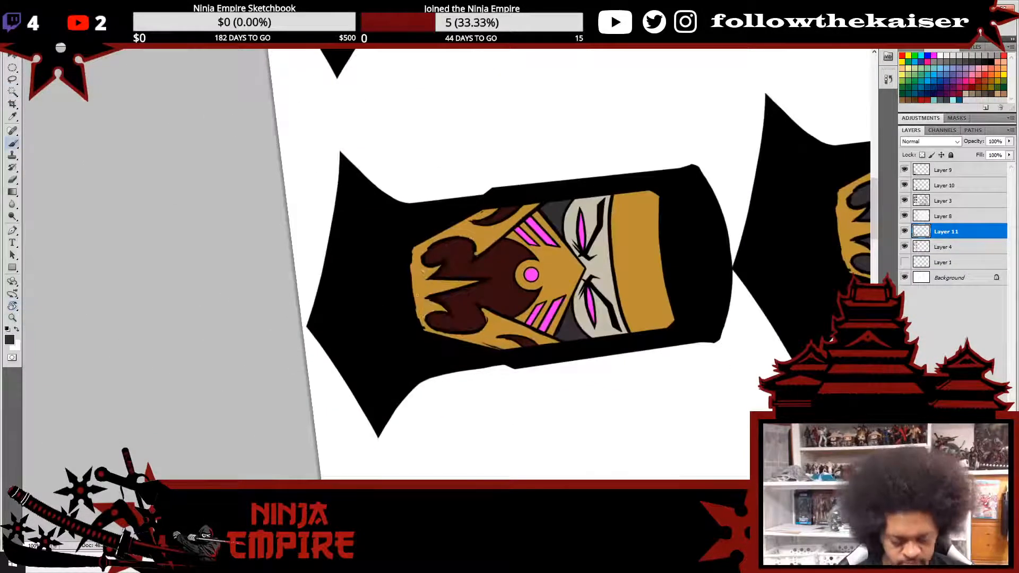
alt+click(401, 326)
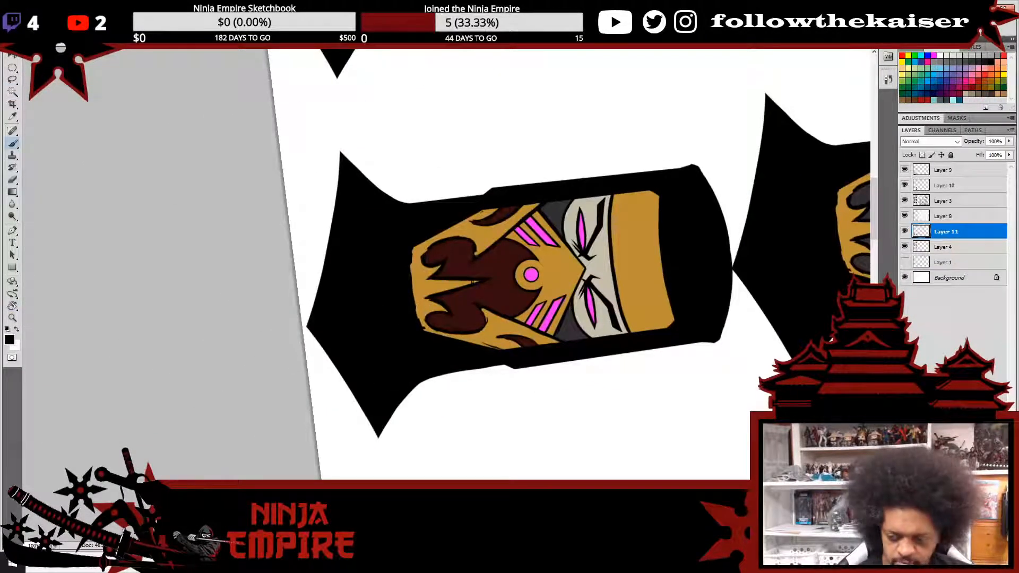
click(941, 200)
mouse_move(413, 240)
mouse_down()
mouse_move(414, 279)
mouse_move(415, 238)
mouse_move(412, 284)
mouse_move(425, 332)
mouse_up()
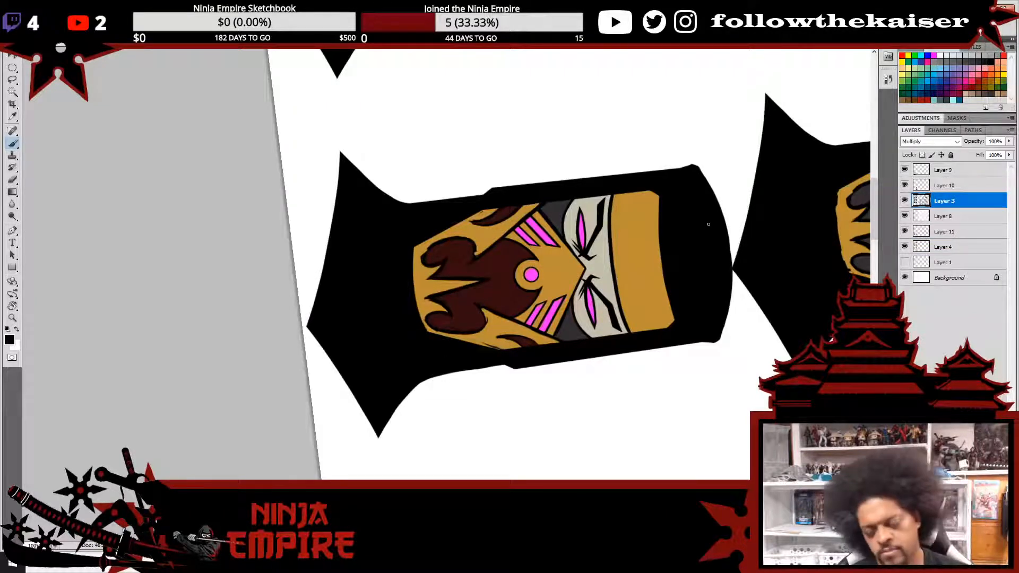
- Refine the black outlines around both curls of the dark red central panel on the bottom second-column head
key(r)
mouse_move(710, 234)
mouse_down()
mouse_move(584, 228)
mouse_move(541, 258)
mouse_move(484, 229)
mouse_up()
key(b)
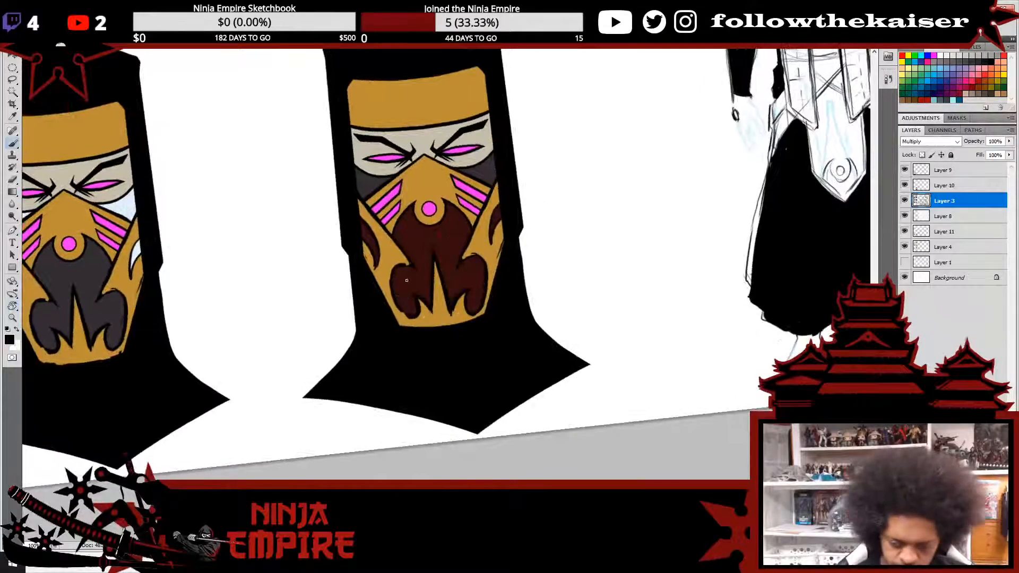
mouse_move(401, 267)
mouse_down()
mouse_move(400, 297)
mouse_move(412, 305)
mouse_move(399, 298)
mouse_up()
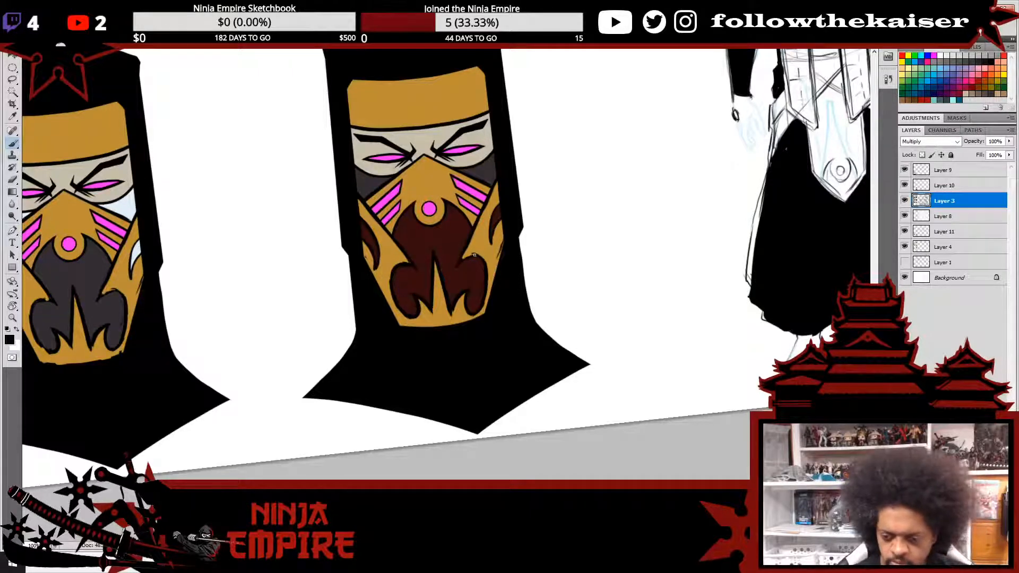
drag(487, 278, 467, 311)
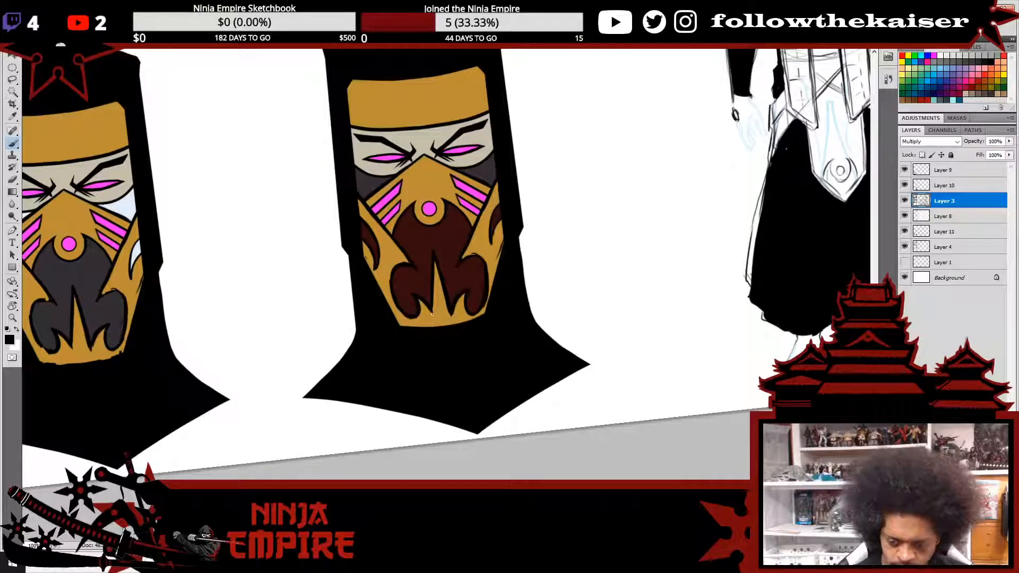
- Touch up the black outline beside the right-hand curl and chin edge of the bottom second-column head's mask
mouse_move(551, 265)
mouse_down()
mouse_move(545, 297)
mouse_move(560, 258)
mouse_move(510, 254)
mouse_move(503, 307)
mouse_up()
key(e)
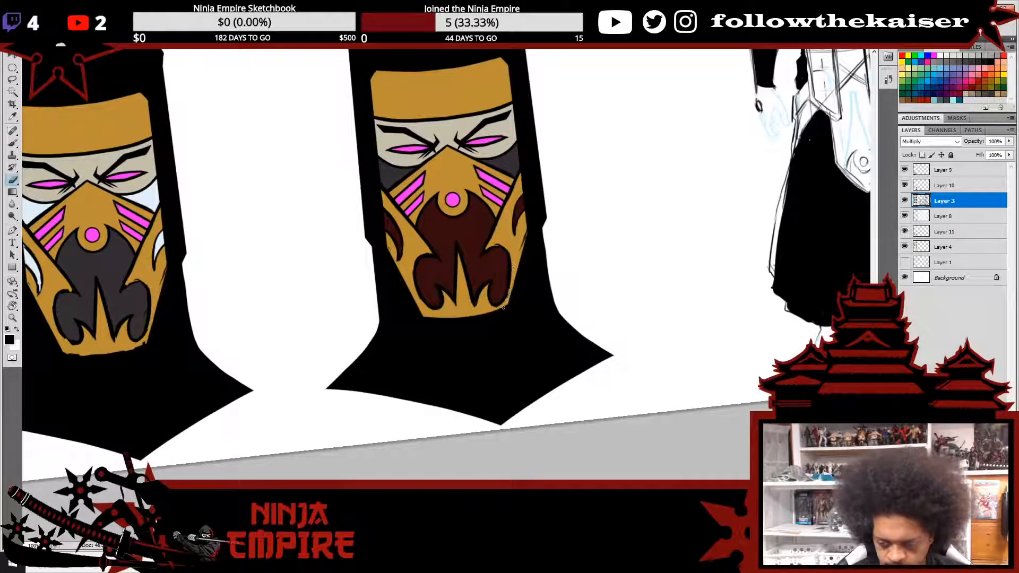
key(b)
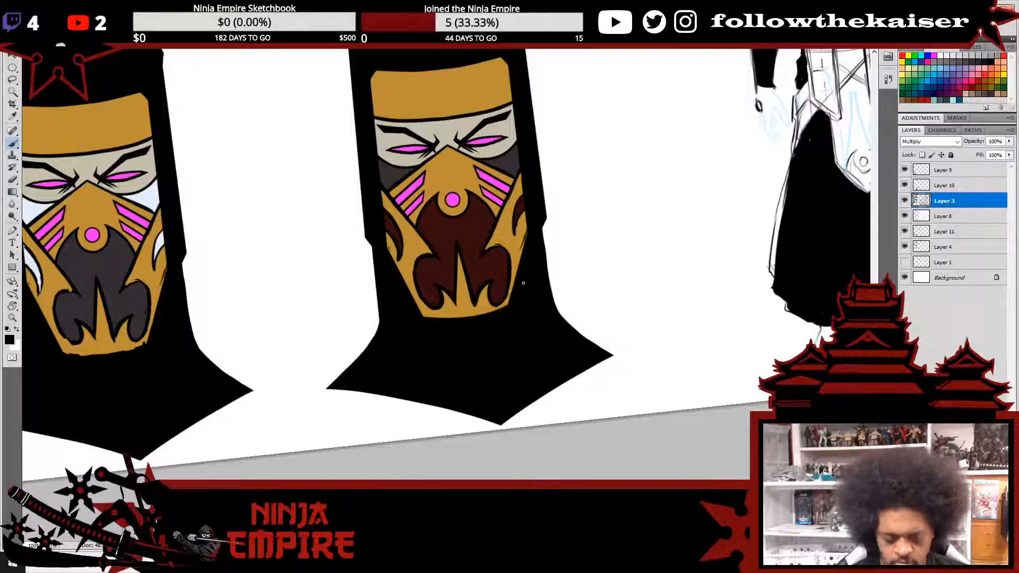
- Review the coloured hooded head variants from the bottom row up to the top row for remaining rough spots
scroll(544, 272, down, 2)
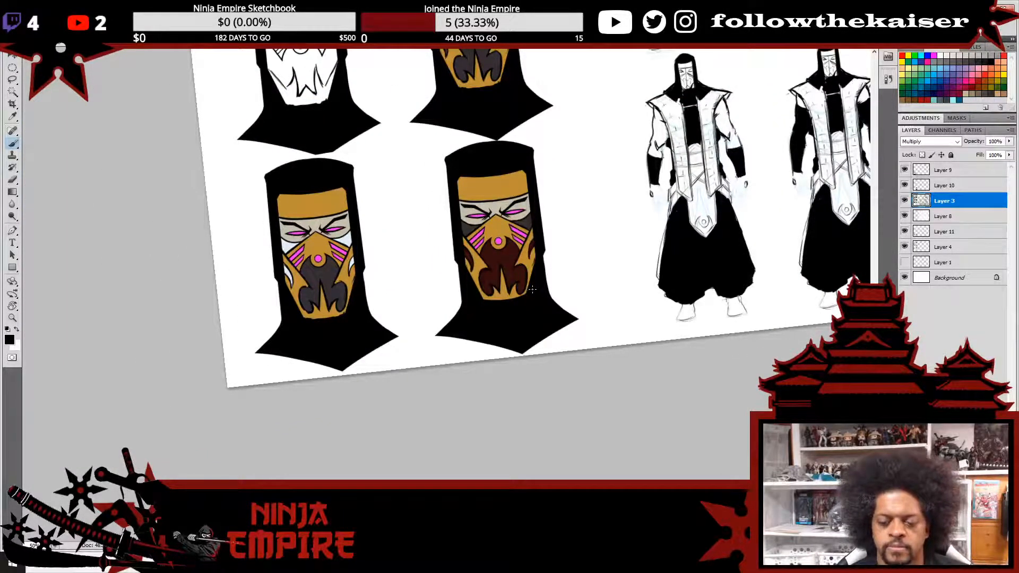
key(r)
drag(553, 252, 561, 259)
scroll(573, 260, down, 2)
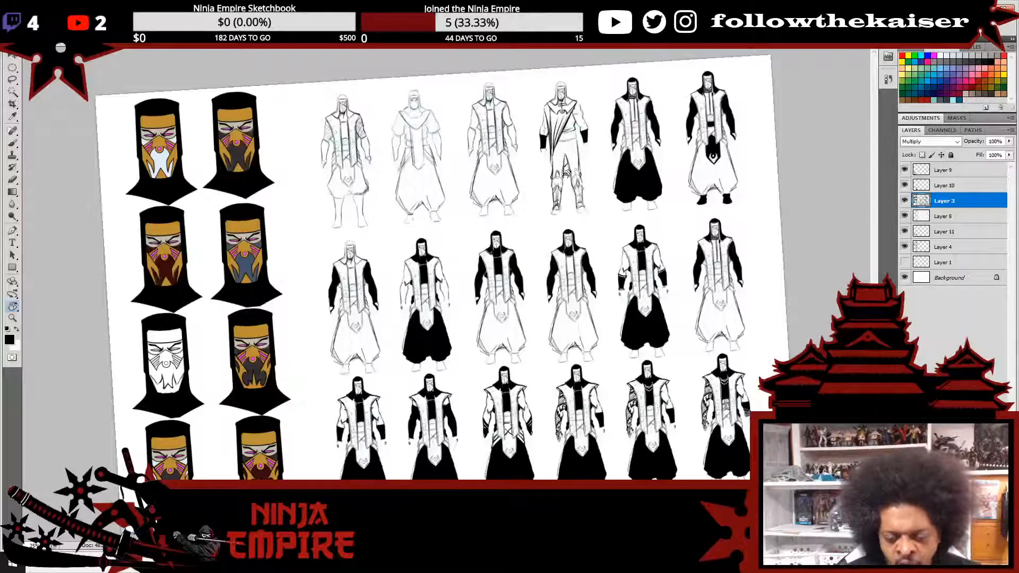
ctrl+click(283, 351)
ctrl+click(284, 353)
drag(330, 353, 479, 300)
ctrl+click(500, 320)
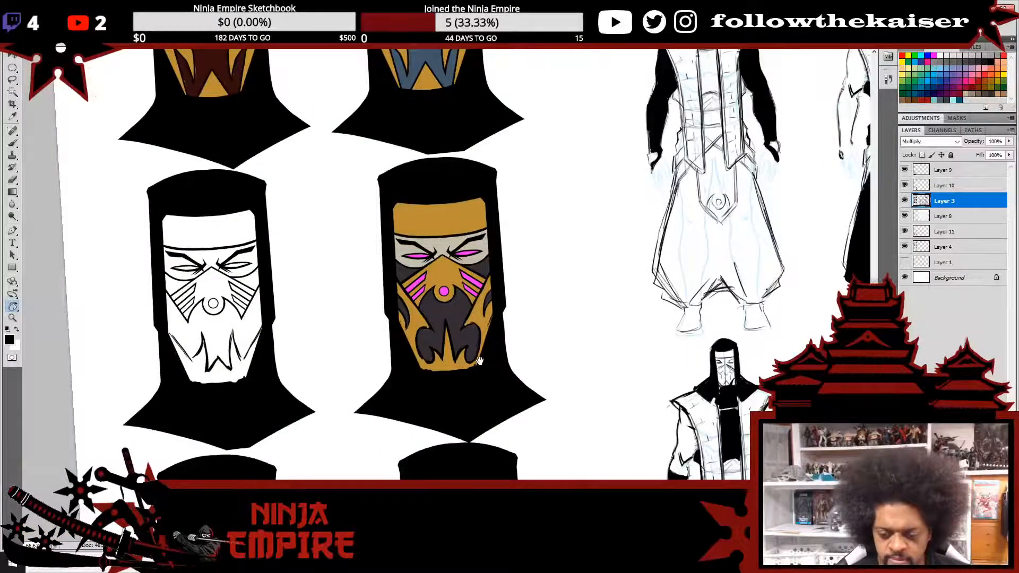
drag(479, 360, 508, 274)
drag(499, 326, 503, 256)
drag(501, 306, 497, 273)
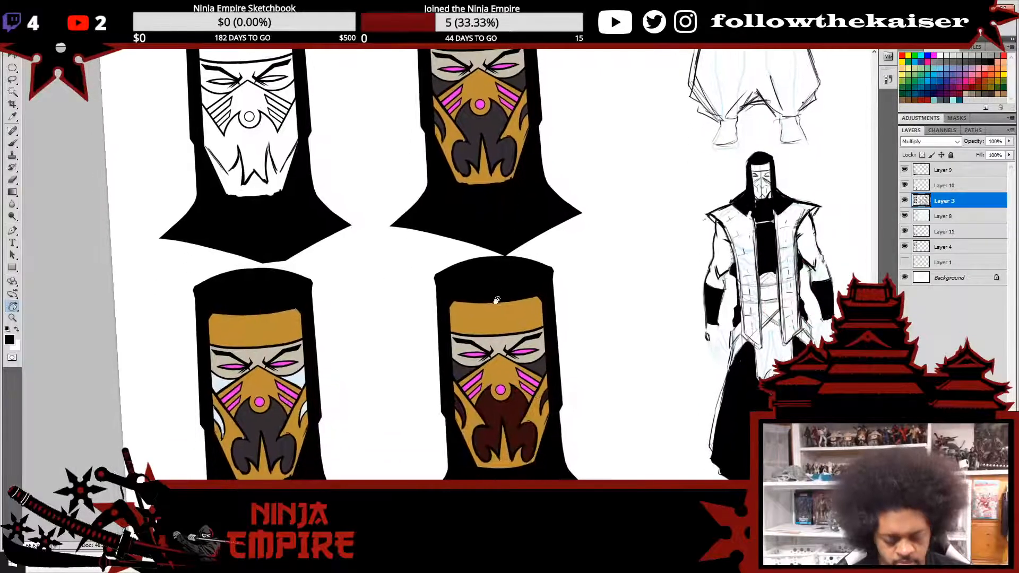
drag(493, 368, 590, 355)
drag(538, 195, 546, 456)
drag(374, 58, 381, 219)
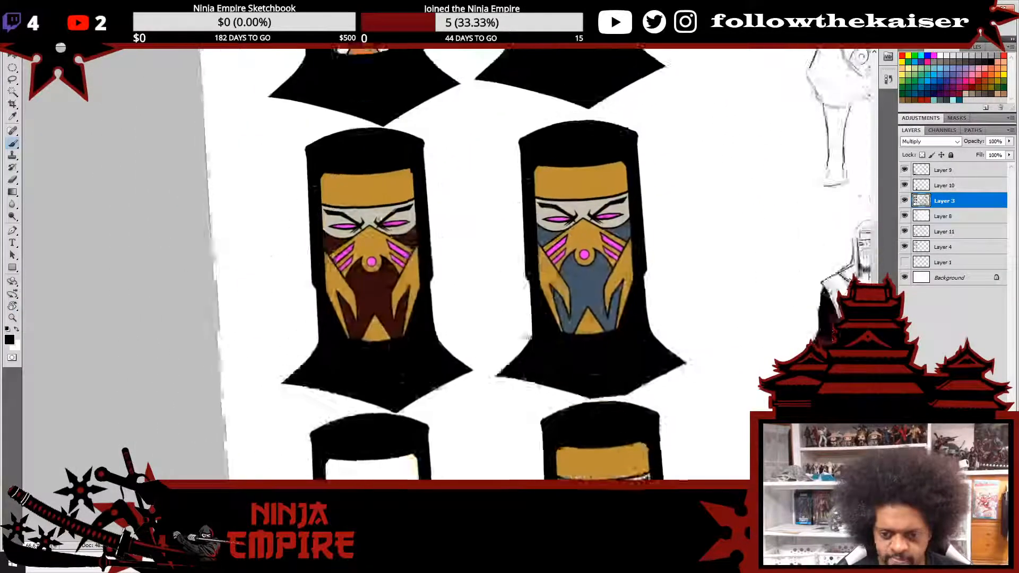
drag(524, 227, 534, 352)
drag(509, 265, 515, 394)
- Sample the headband gold on the top first-column head and merge Layer 11 down into Layer 4
ctrl+click(407, 234)
ctrl+click(406, 232)
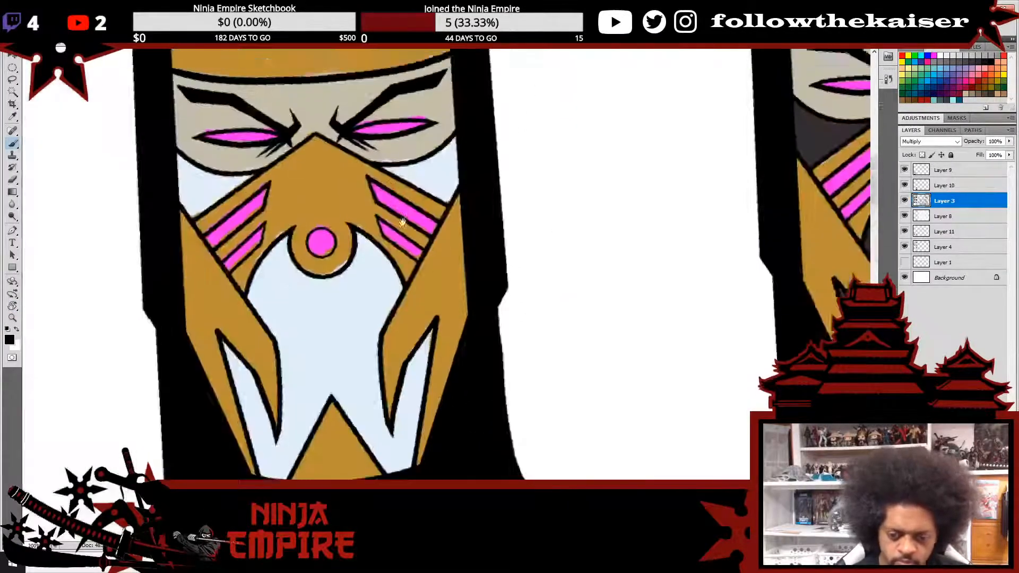
drag(402, 223, 424, 350)
alt+click(357, 165)
drag(191, 191, 192, 191)
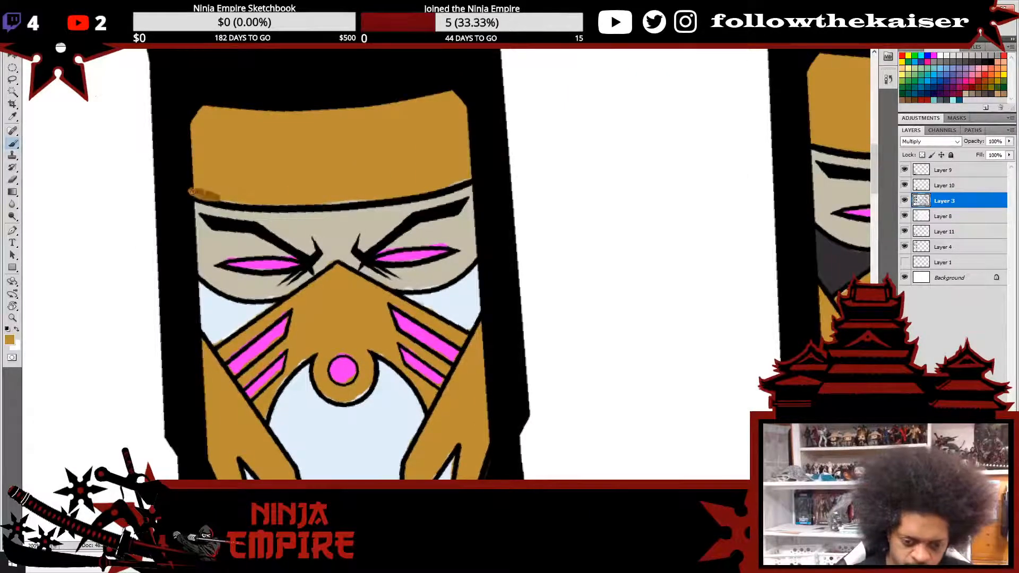
key(ctrl+z)
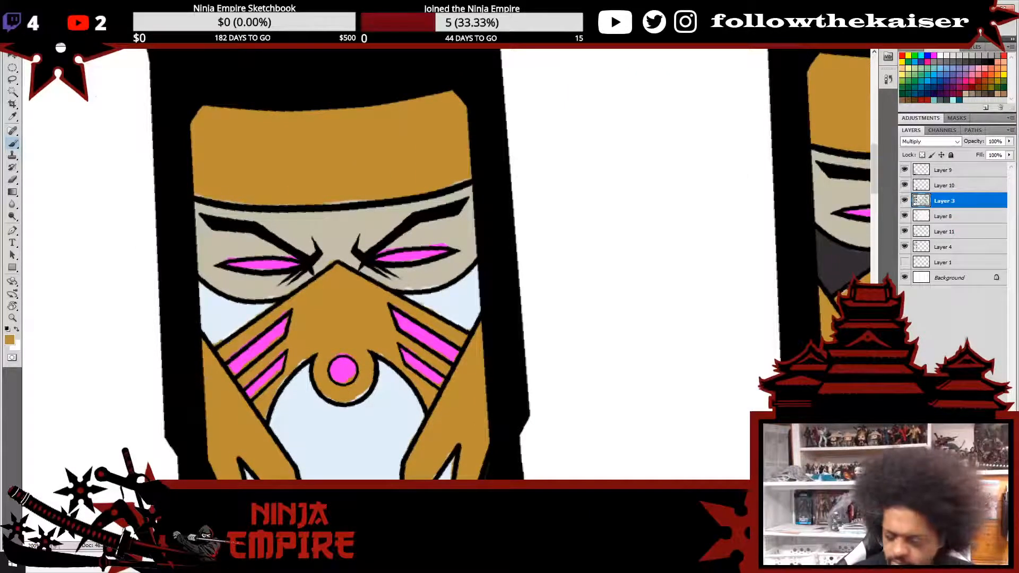
click(948, 246)
click(944, 233)
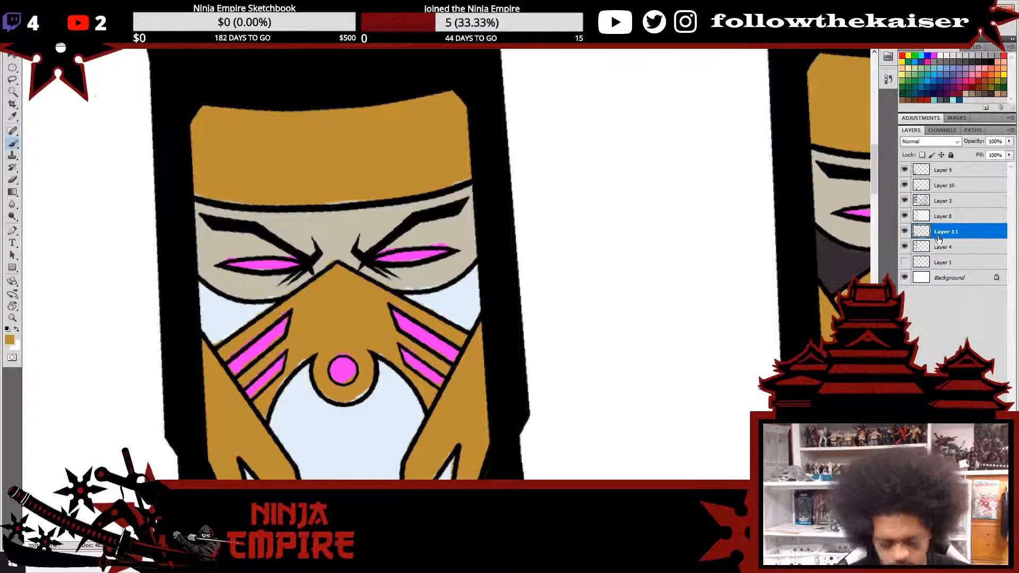
key(ctrl+e)
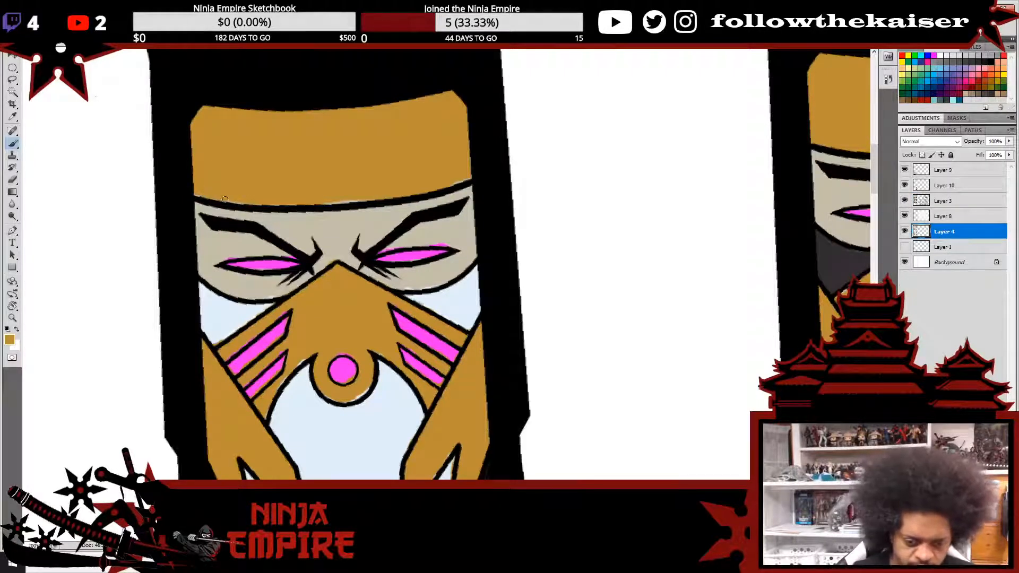
- Fill the gaps along the top first-column head's lower headband edge with gold and clean up around both eyes with sampled beige and pink
drag(225, 199, 352, 194)
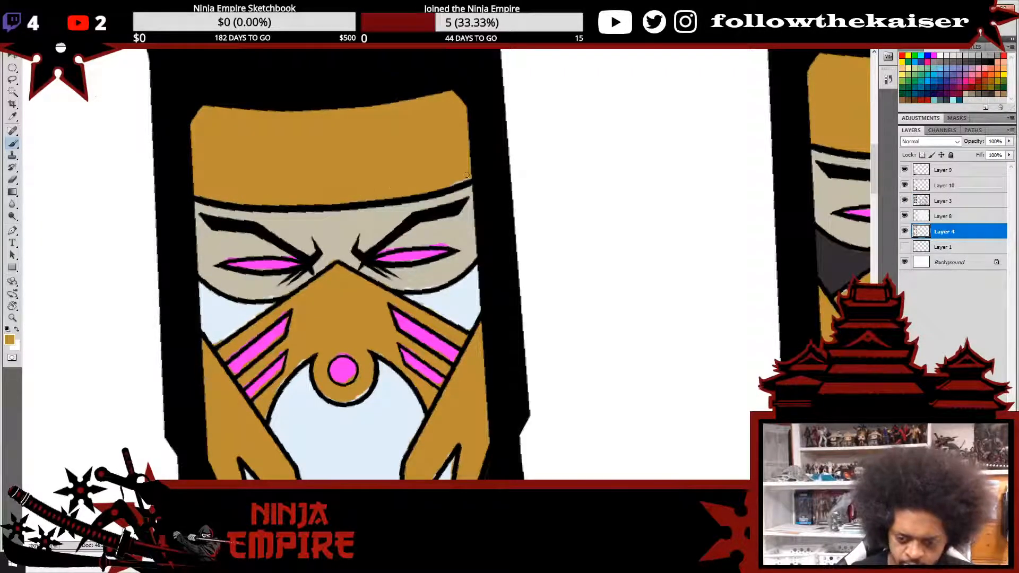
drag(453, 184, 462, 180)
alt+click(268, 240)
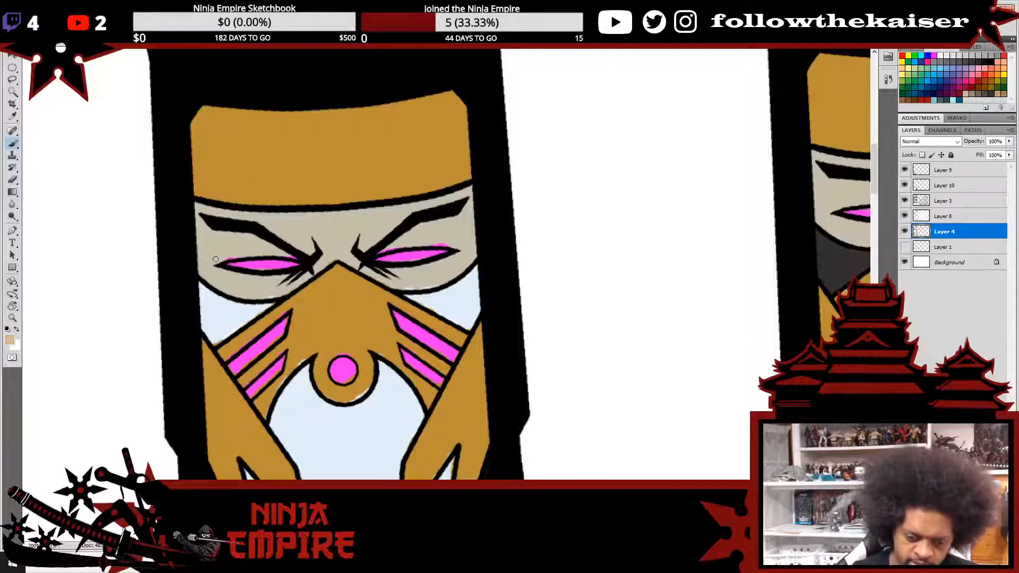
alt+click(271, 261)
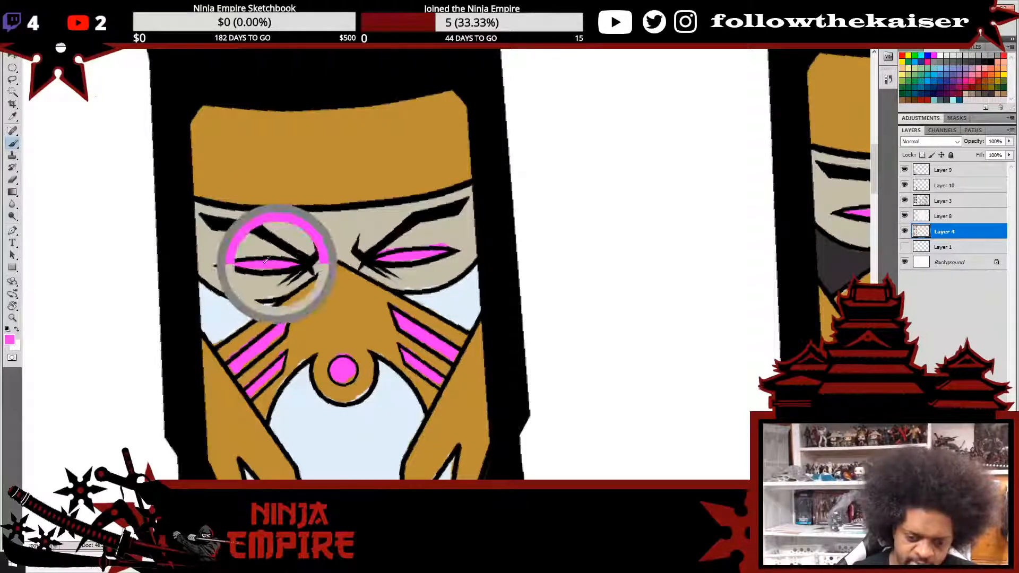
alt+click(252, 285)
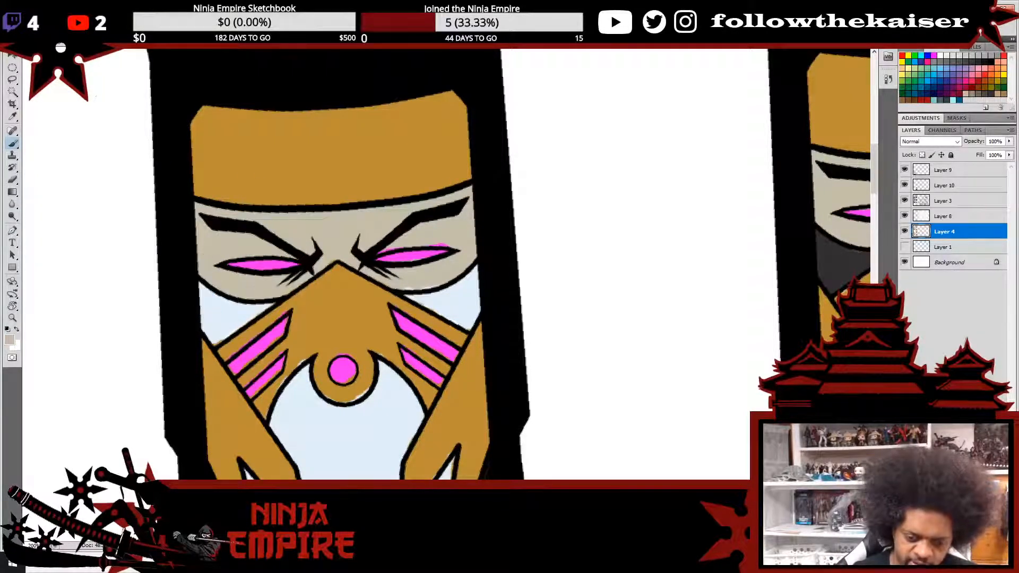
mouse_move(395, 282)
mouse_down()
mouse_move(431, 284)
mouse_move(406, 289)
mouse_move(476, 256)
mouse_up()
alt+click(424, 249)
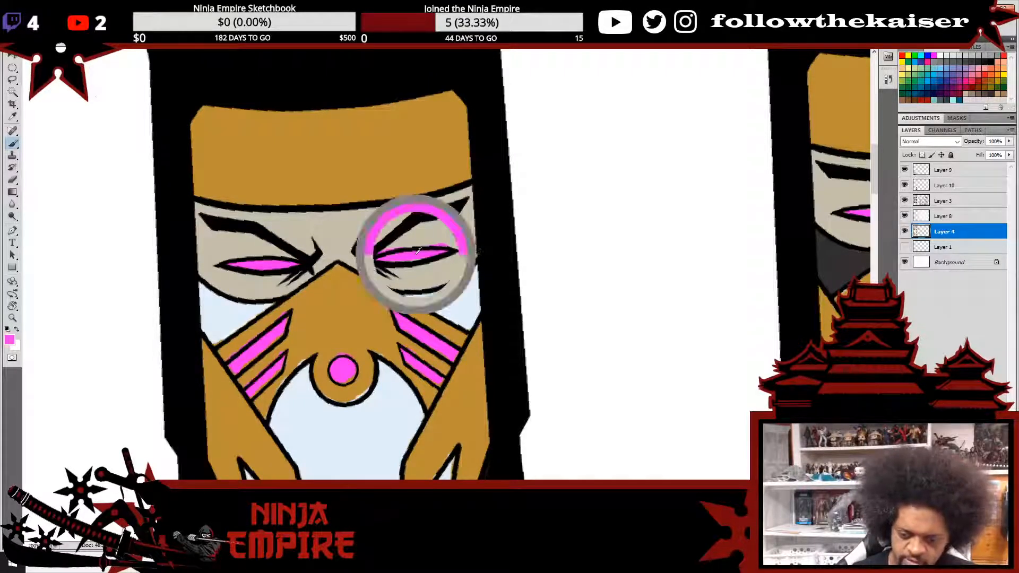
drag(431, 243, 449, 244)
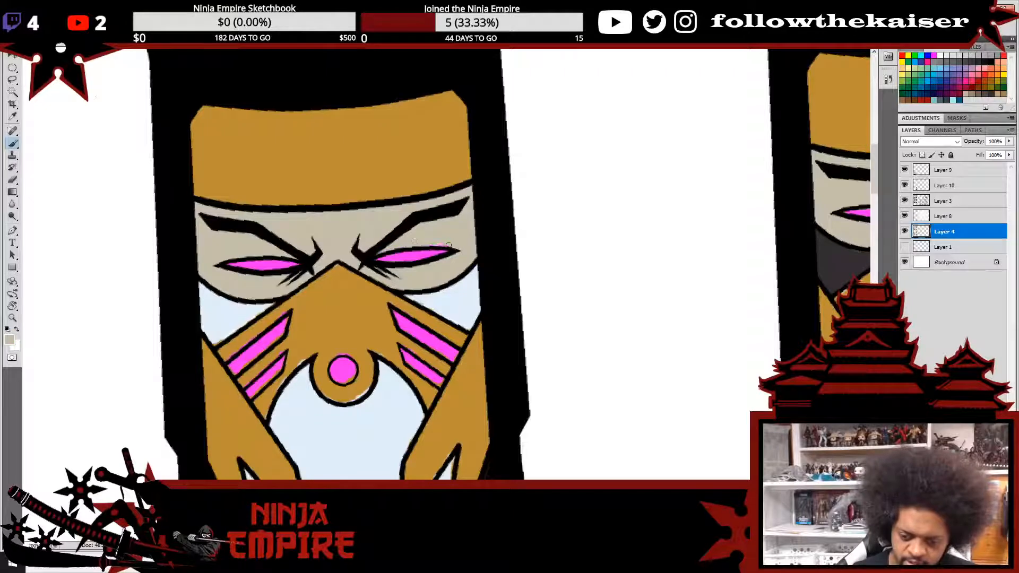
- Touch up the pale cheek panels and left-hand cheek stripes of the top first-column head with sampled pale blue, gold and pink
drag(453, 301, 485, 271)
alt+click(484, 273)
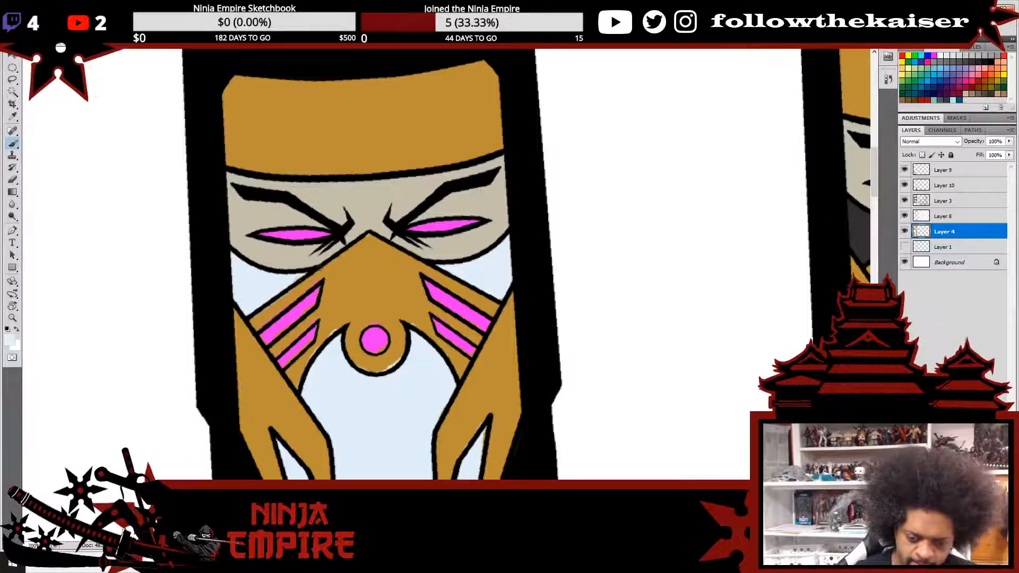
alt+click(304, 279)
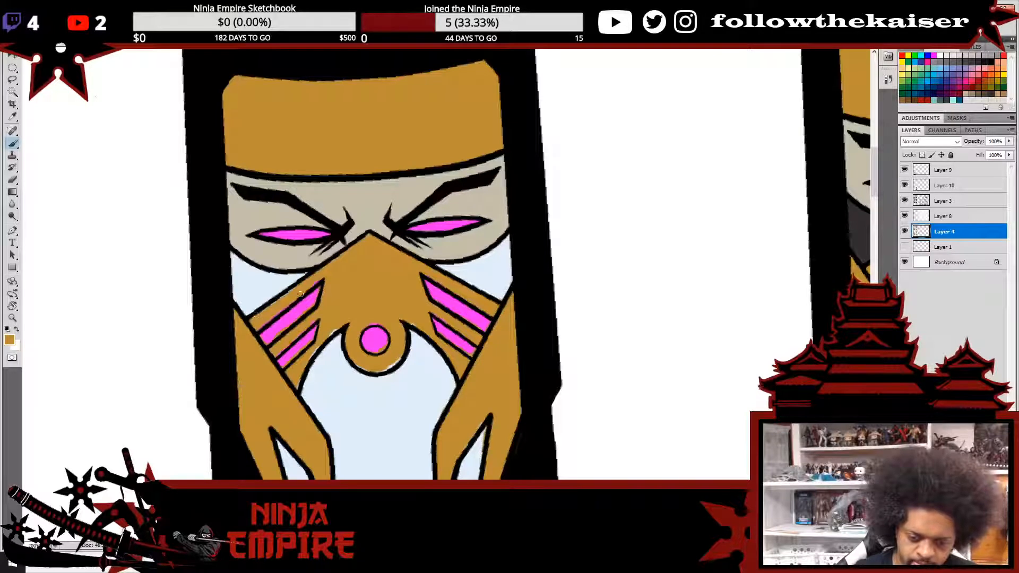
alt+click(269, 334)
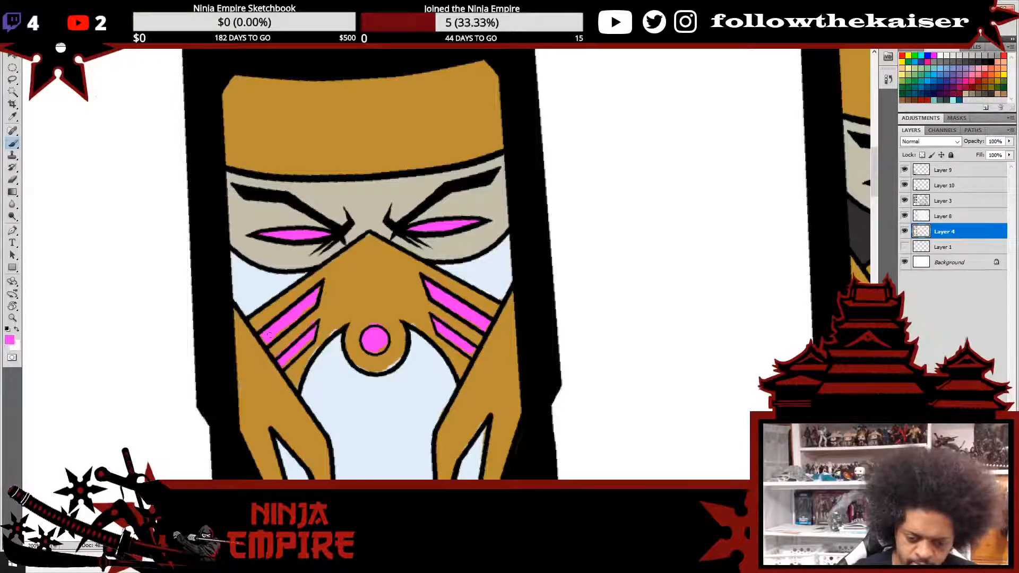
alt+click(301, 328)
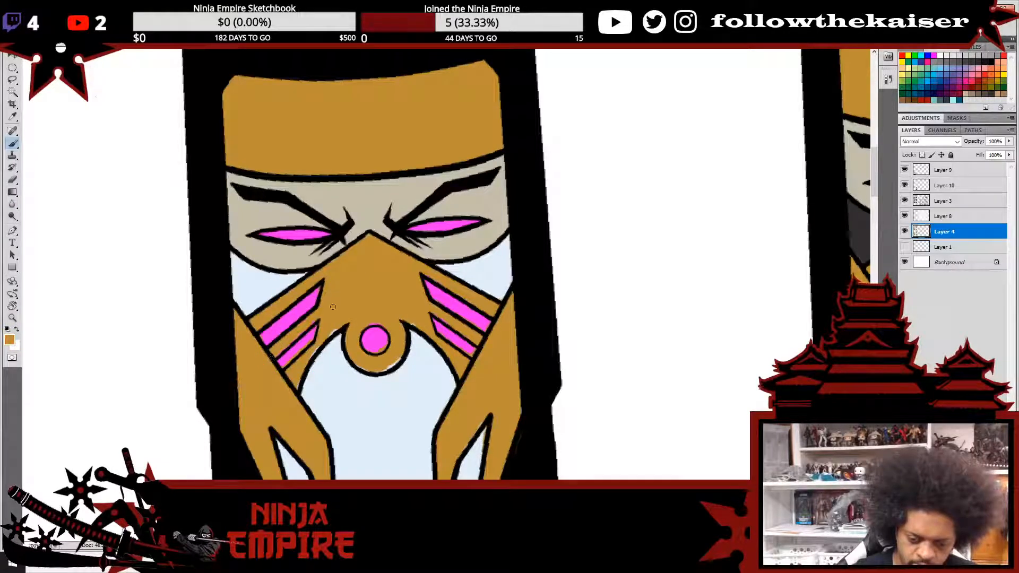
alt+click(288, 363)
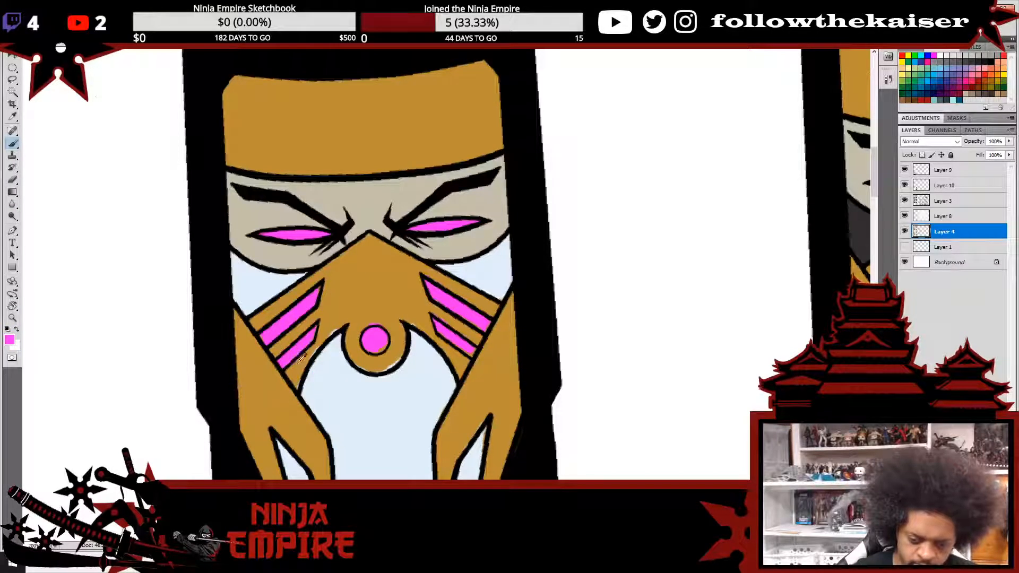
alt+click(301, 358)
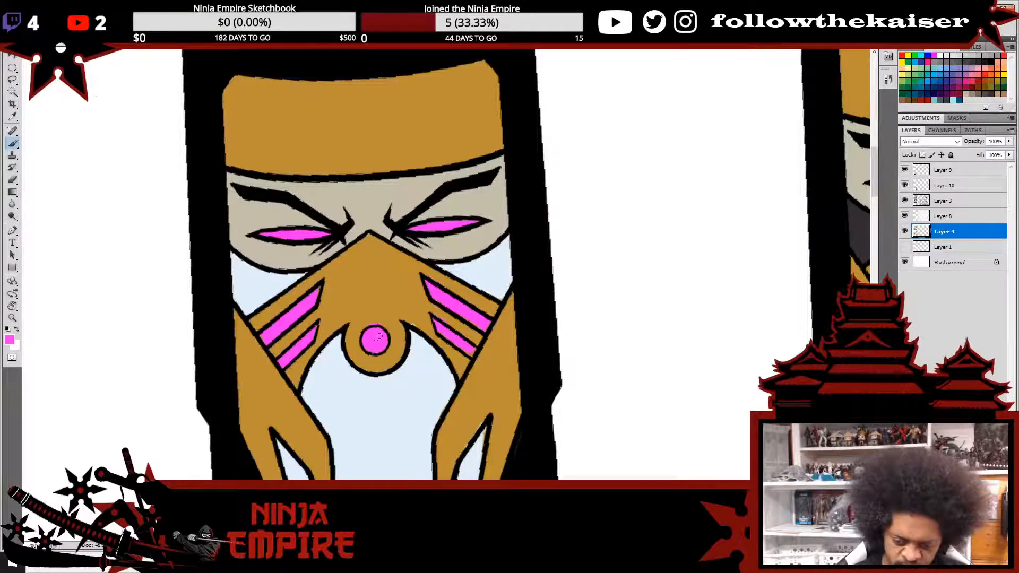
- Clean up the colour around the nose circle and right-hand cheek stripes of the top first-column head with sampled gold and pink
alt+click(376, 312)
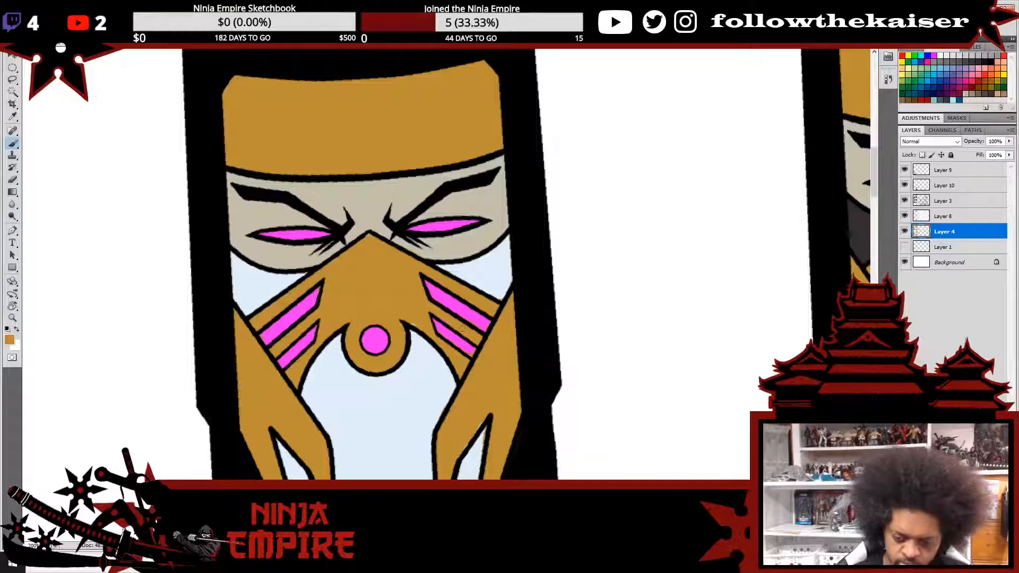
alt+click(409, 295)
alt+click(462, 313)
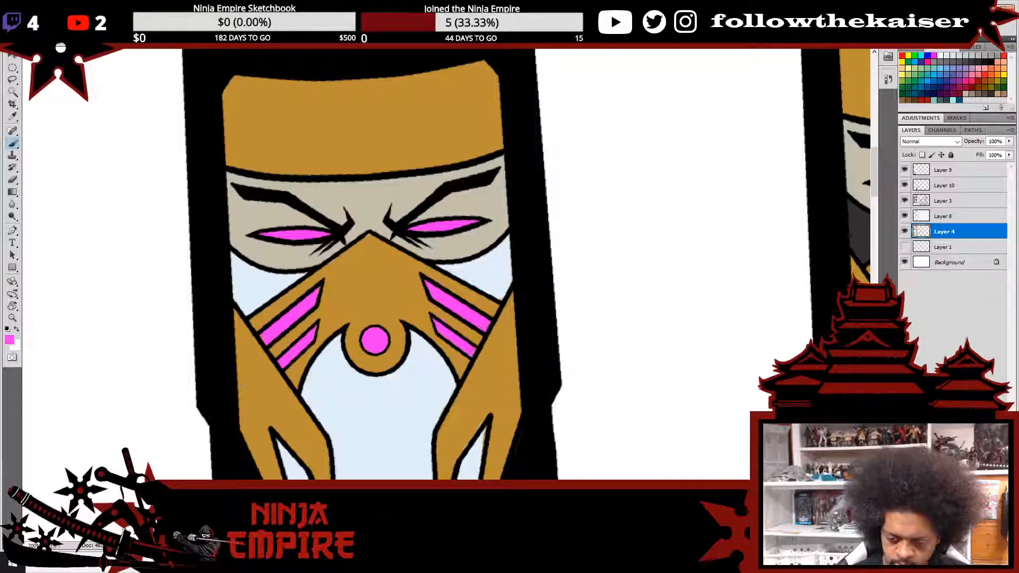
alt+click(456, 317)
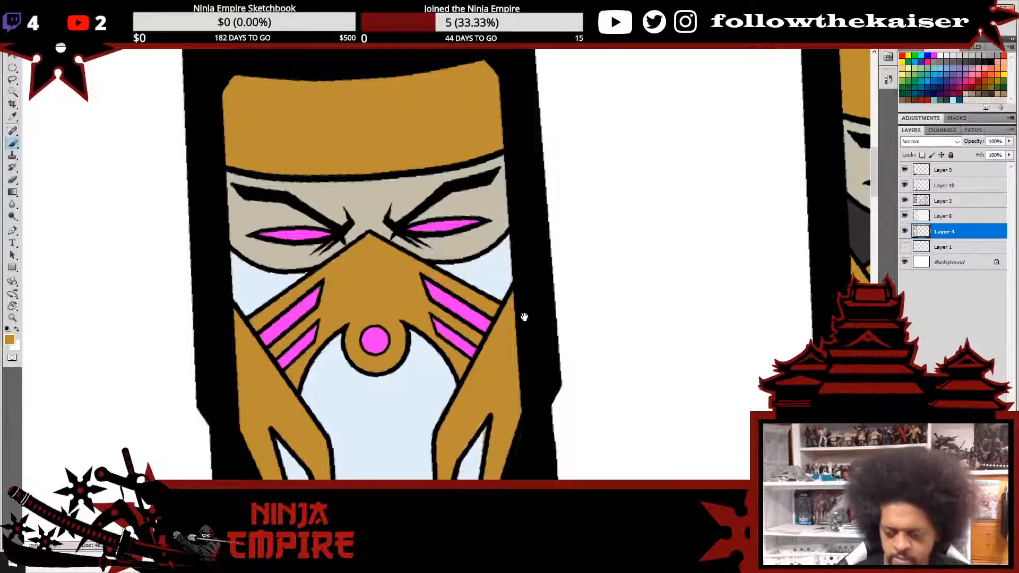
- Touch up the gold prongs and pale blue central panel on the top first-column head's lower mask using sampled colours
drag(524, 317, 532, 301)
alt+click(503, 264)
drag(514, 370, 532, 268)
alt+click(489, 303)
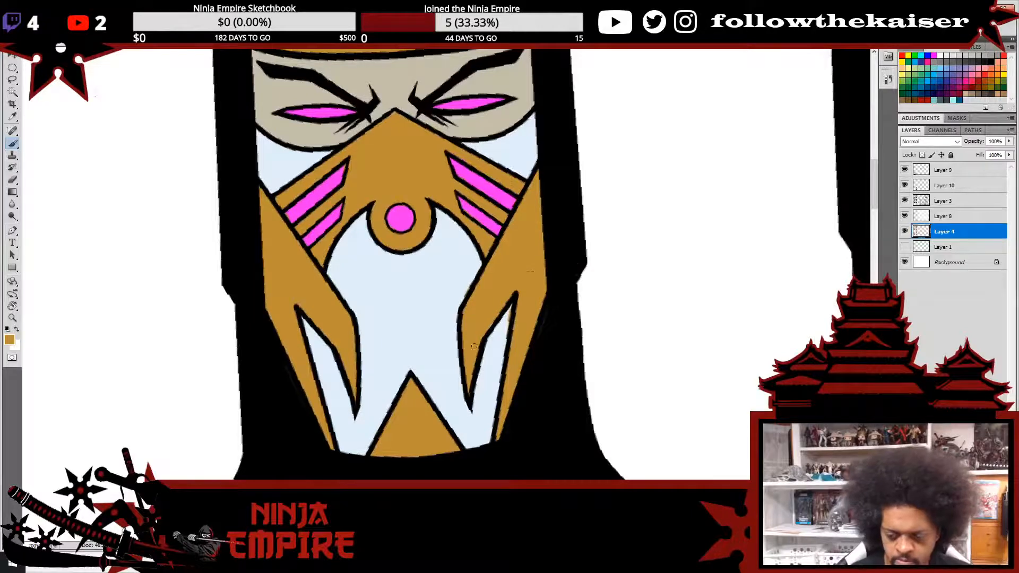
alt+click(500, 343)
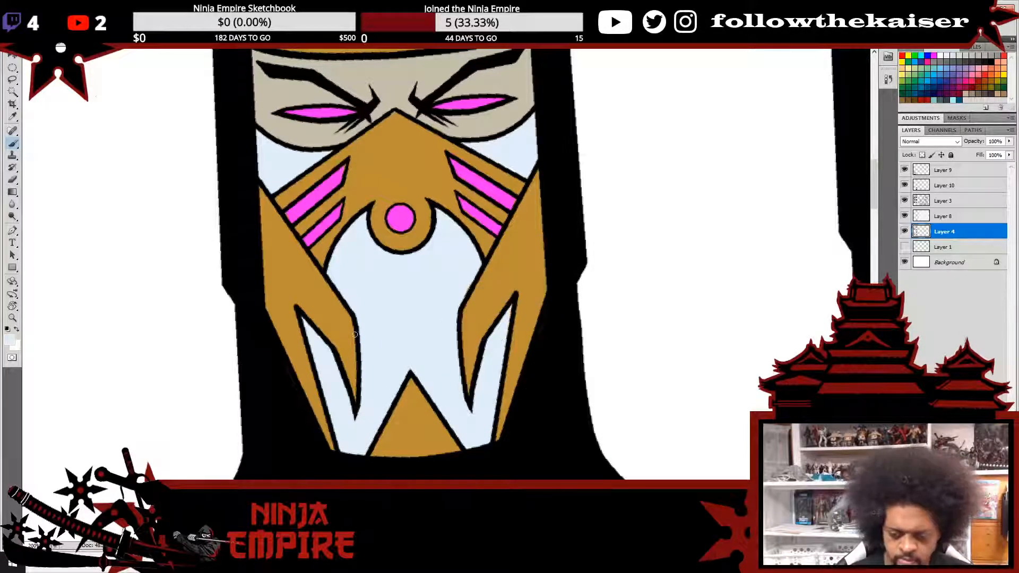
- Clean up the left-hand cheek and lower face edge of the top second-column head with sampled beige, dark grey and gold
drag(617, 297, 425, 330)
mouse_move(859, 141)
mouse_down()
mouse_move(608, 244)
mouse_move(589, 320)
mouse_up()
mouse_move(457, 275)
mouse_down()
mouse_move(487, 274)
mouse_move(460, 267)
mouse_move(446, 276)
mouse_move(507, 275)
mouse_move(458, 279)
mouse_up()
alt+click(451, 273)
alt+click(461, 288)
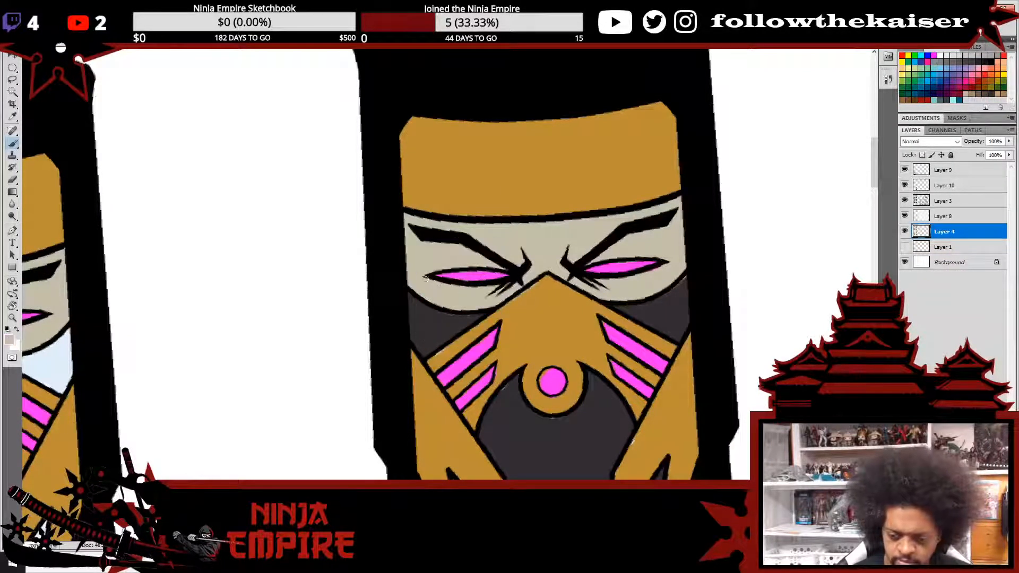
alt+click(449, 312)
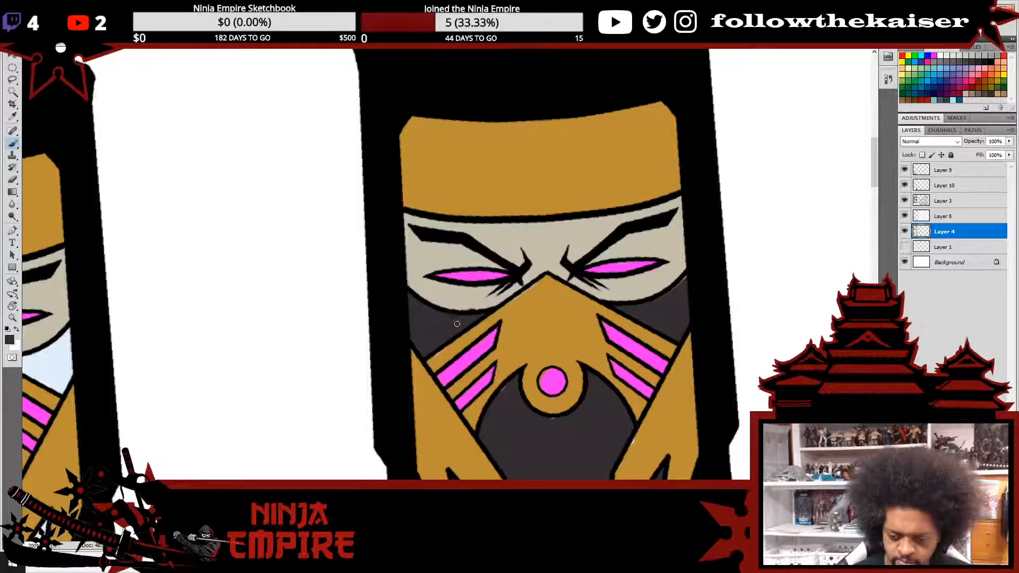
alt+click(444, 350)
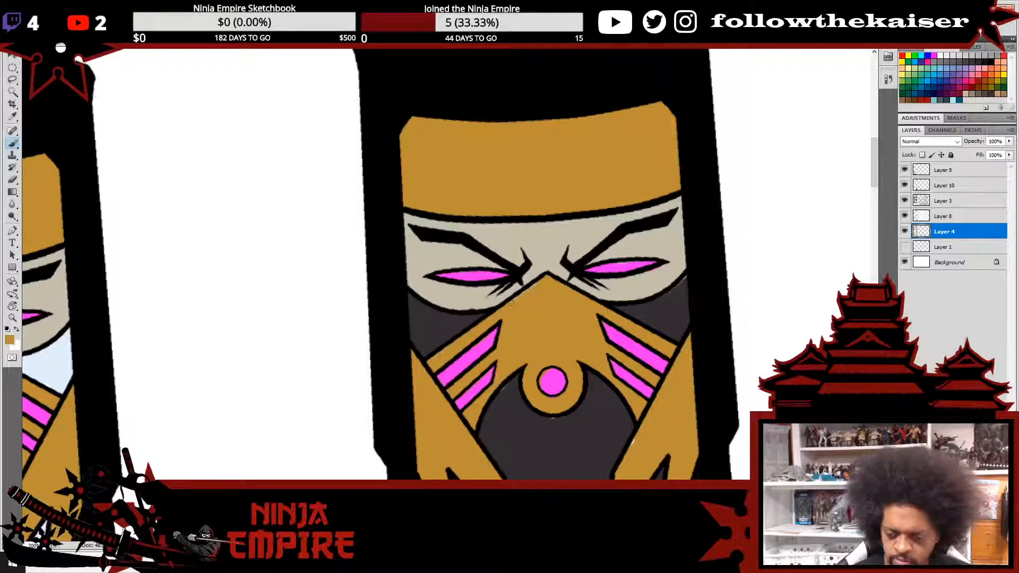
- Clean up the eyes and right-hand cheek of the top second-column head with sampled beige, pink and dark grey
alt+click(493, 297)
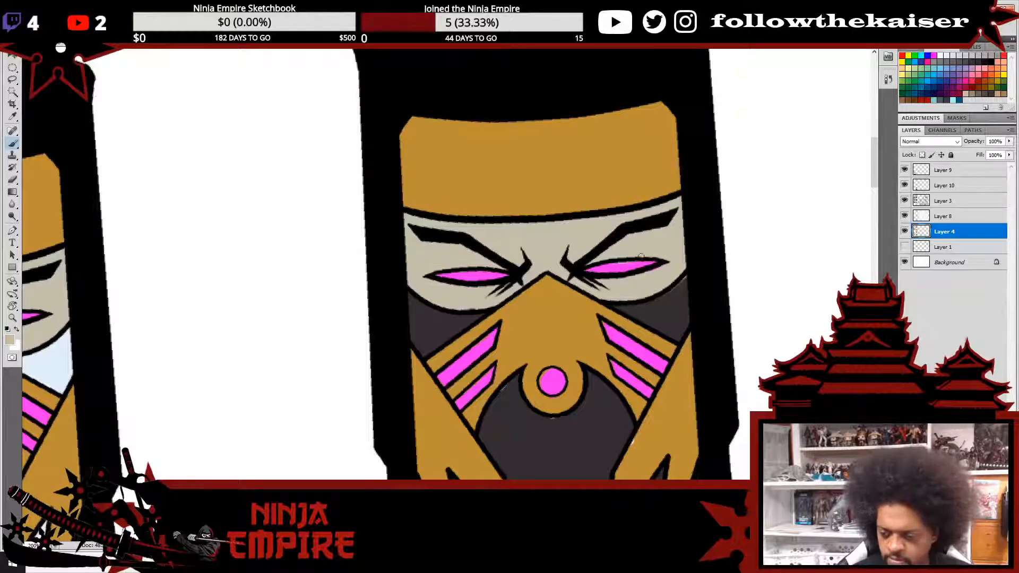
alt+click(622, 260)
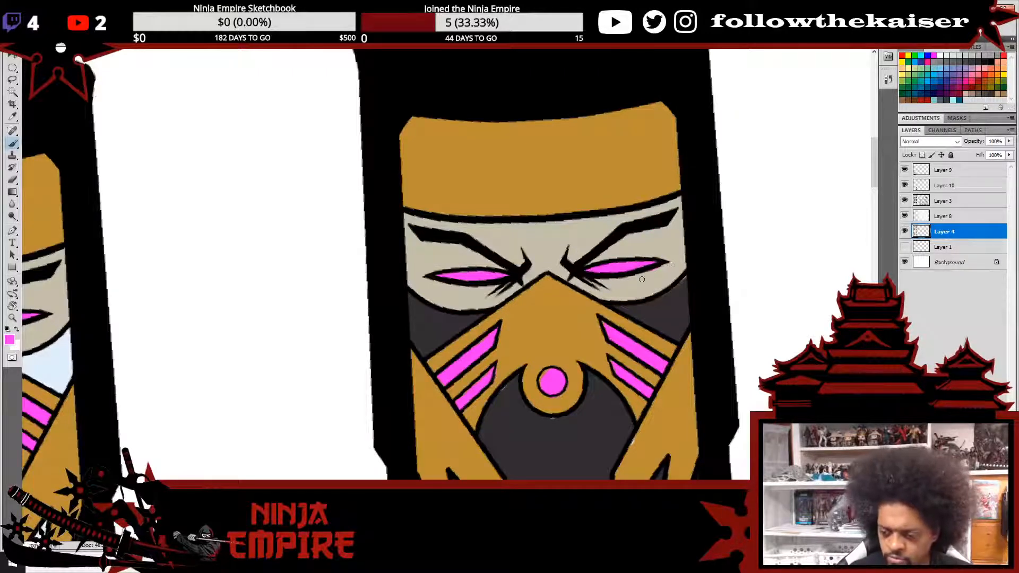
click(669, 260)
alt+click(660, 272)
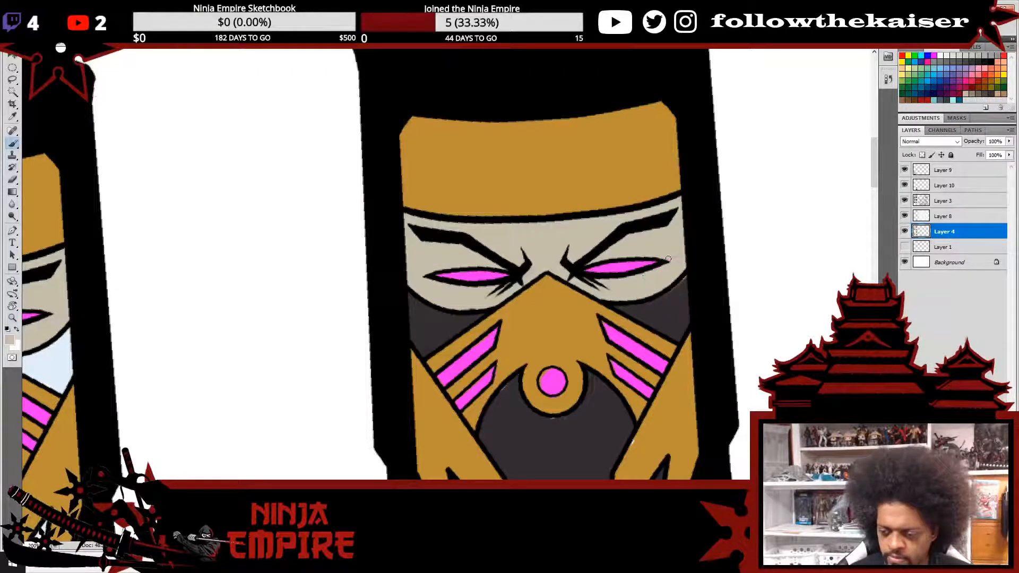
click(670, 258)
alt+click(661, 293)
drag(691, 269, 687, 302)
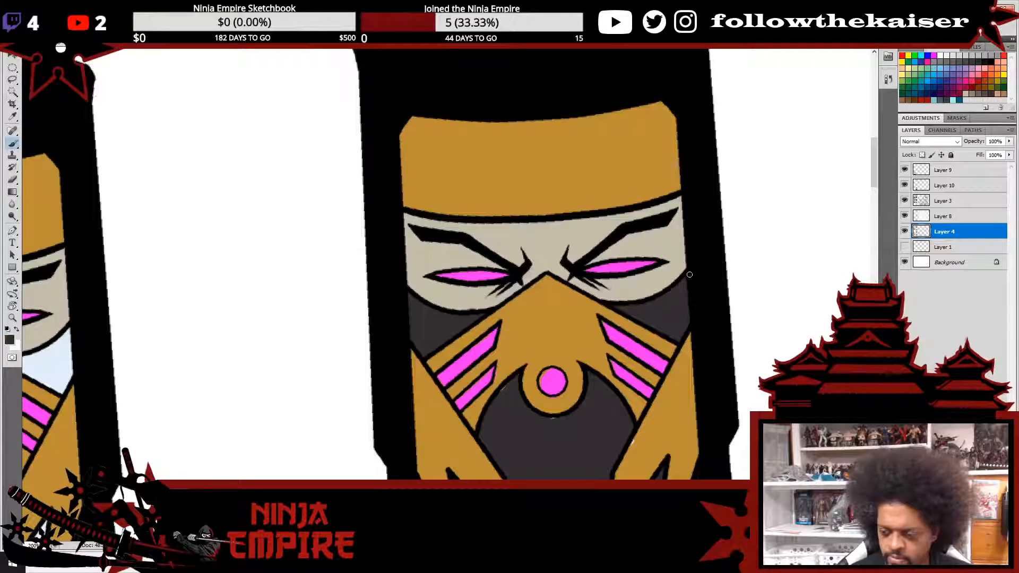
- Touch up the dark grey central panel and the nose circle of the top second-column head using sampled dark grey, gold and pink
drag(575, 327, 547, 234)
alt+click(488, 295)
alt+click(478, 326)
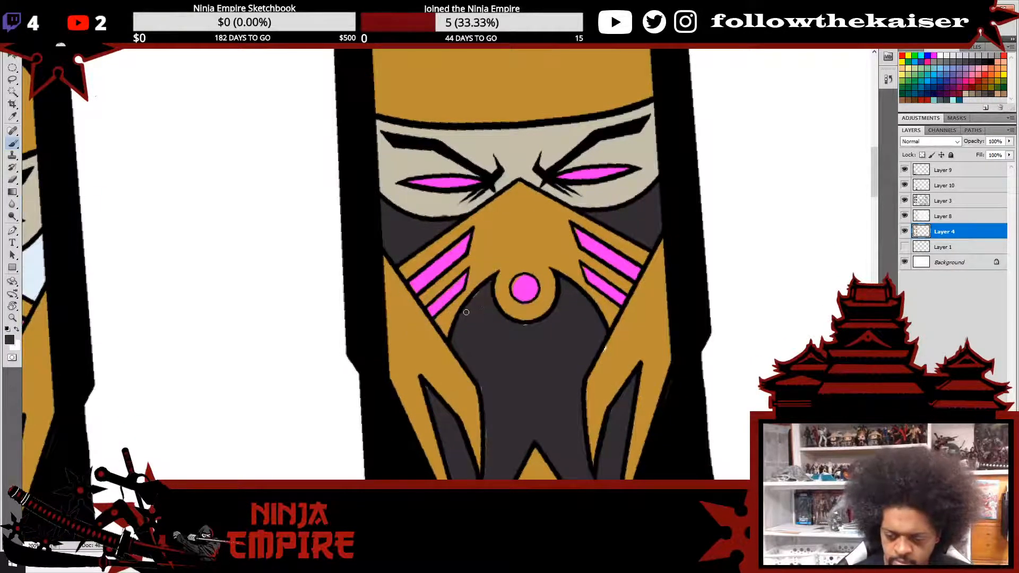
drag(467, 312, 480, 292)
drag(521, 330, 543, 320)
alt+click(533, 318)
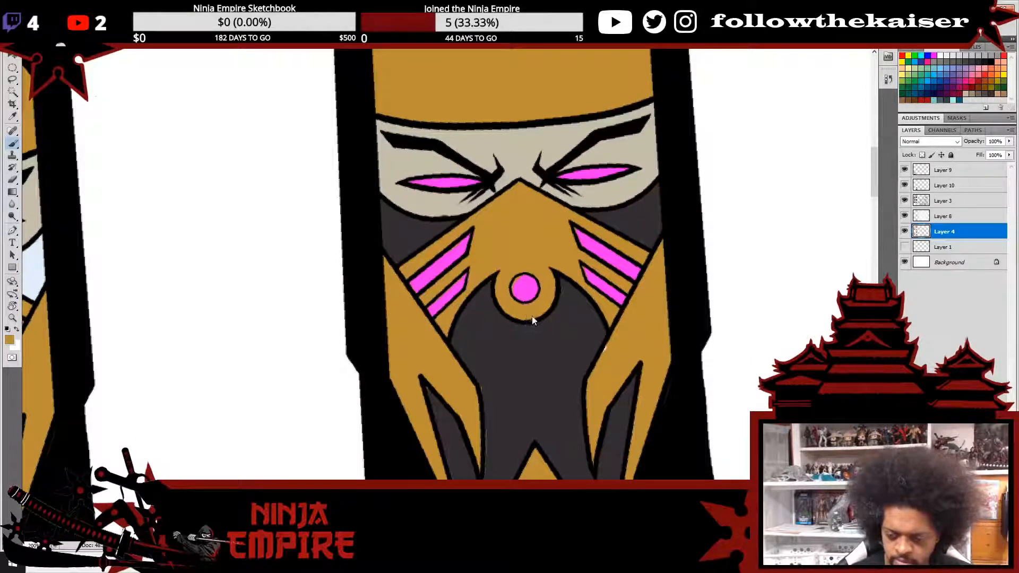
alt+click(507, 299)
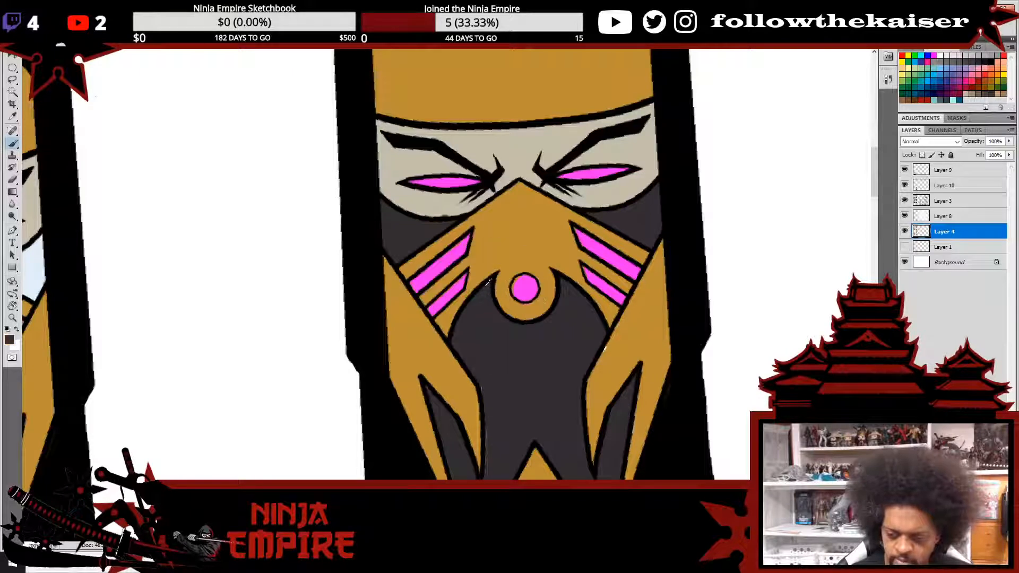
alt+click(527, 284)
alt+click(533, 305)
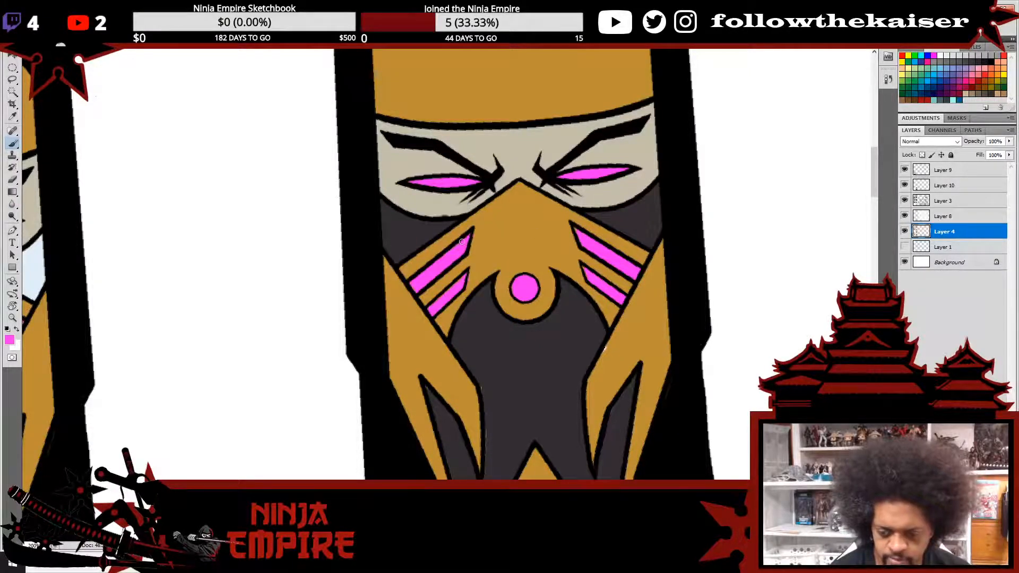
- Clean up the cheek stripes and gold side pieces of the top second-column head with sampled beige, pink, gold and dark grey
alt+click(457, 198)
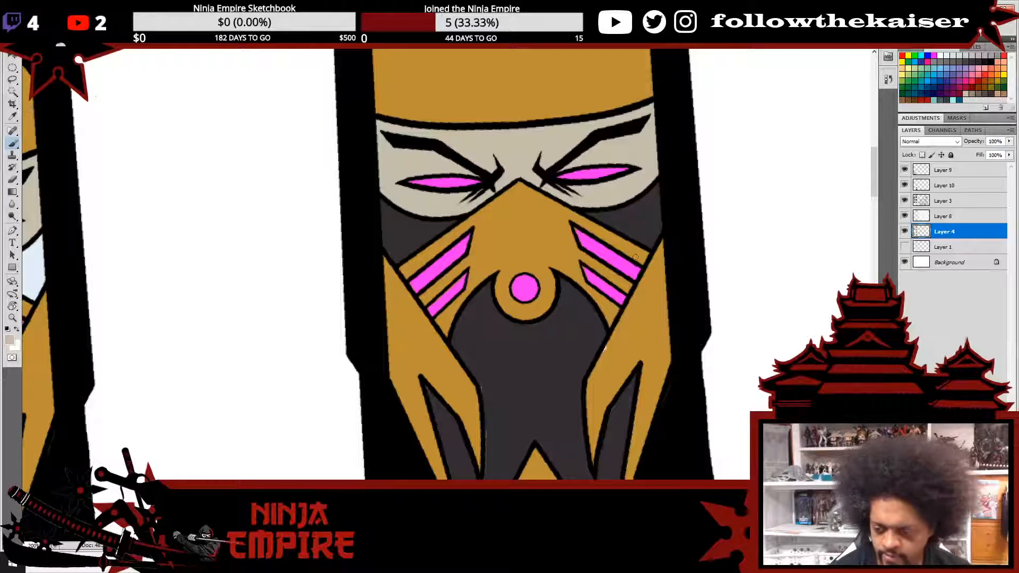
alt+click(596, 279)
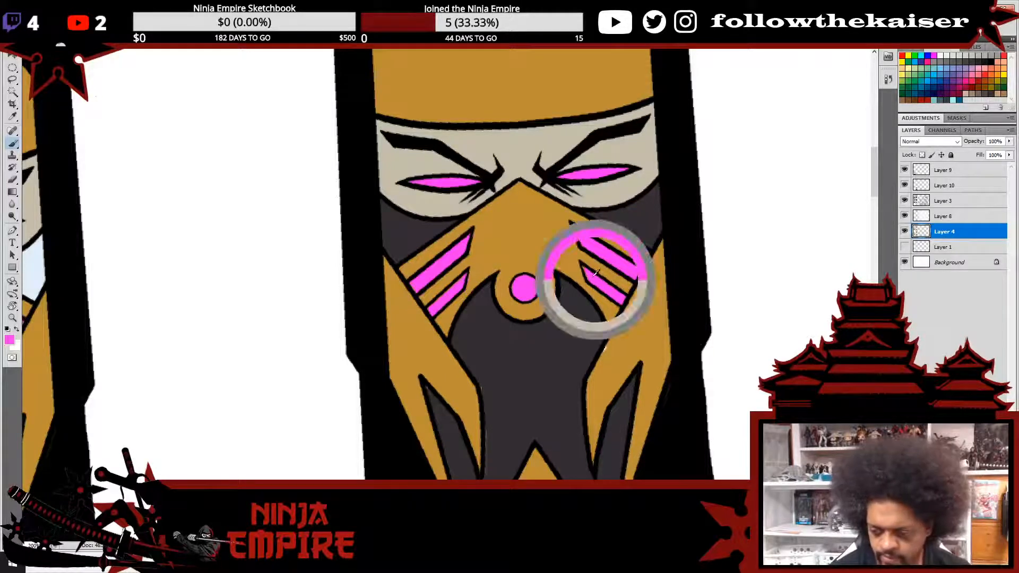
alt+click(619, 361)
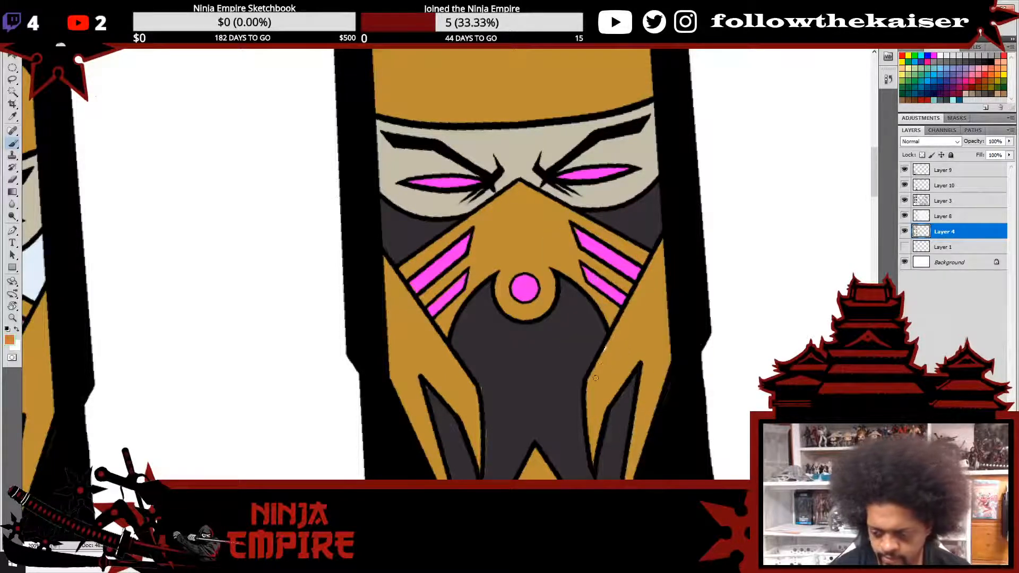
alt+click(612, 429)
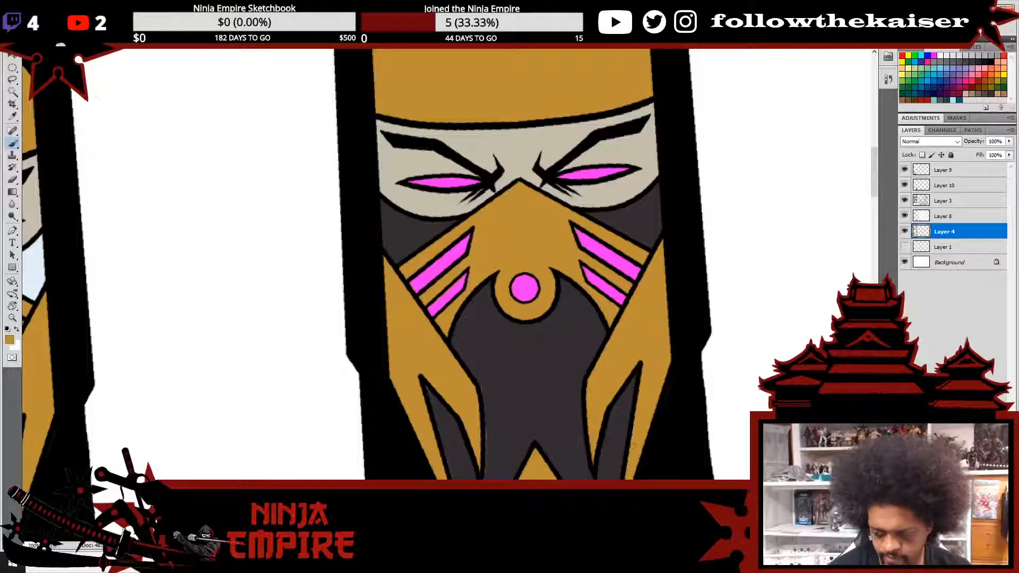
alt+click(472, 406)
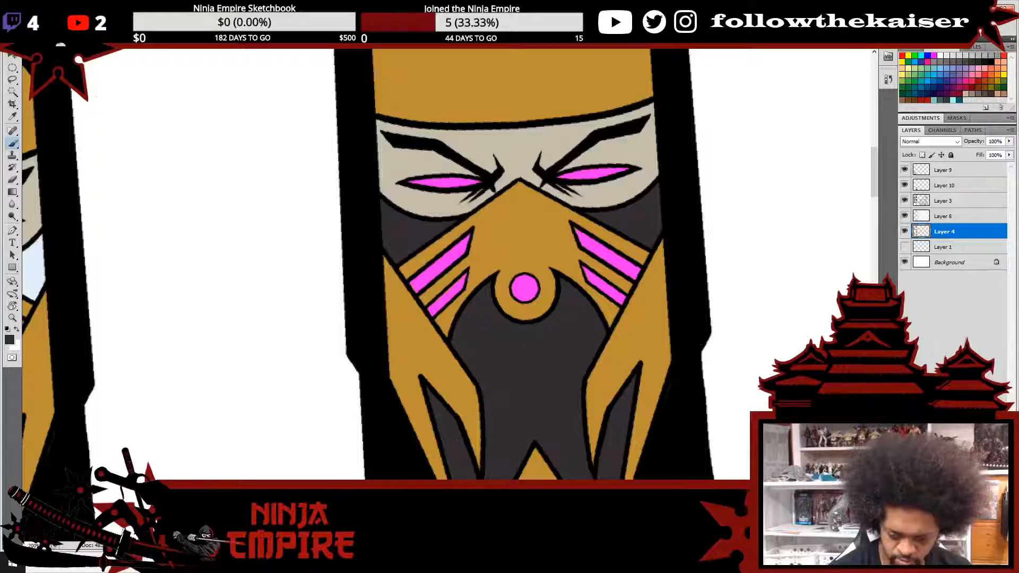
- Touch up the eyes and cheeks of the second-row first-column head with sampled pink, beige, dark red and gold
drag(578, 379, 626, 175)
drag(604, 319, 707, 129)
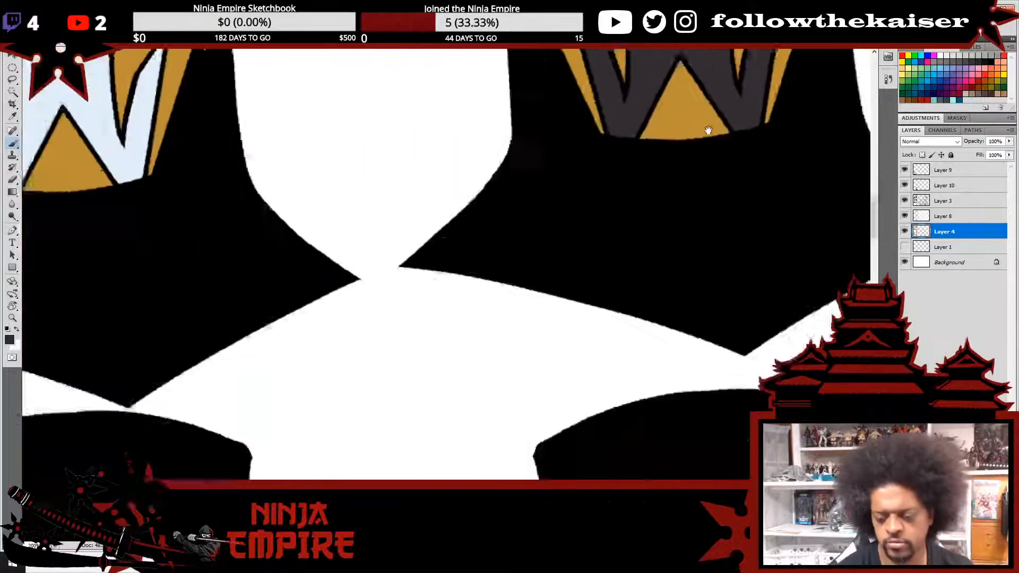
drag(505, 429, 801, 141)
drag(564, 300, 647, 156)
alt+click(399, 260)
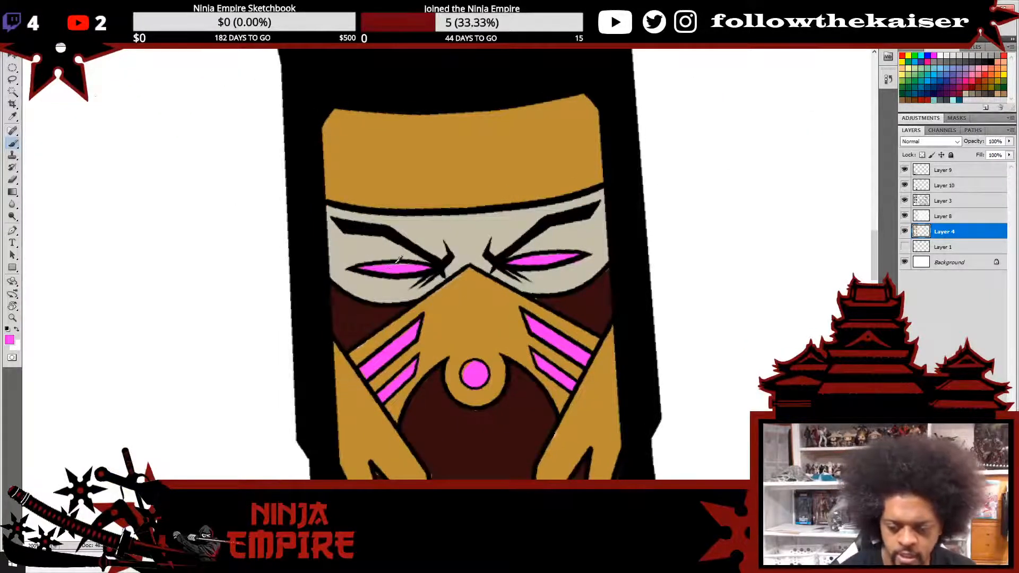
alt+click(442, 302)
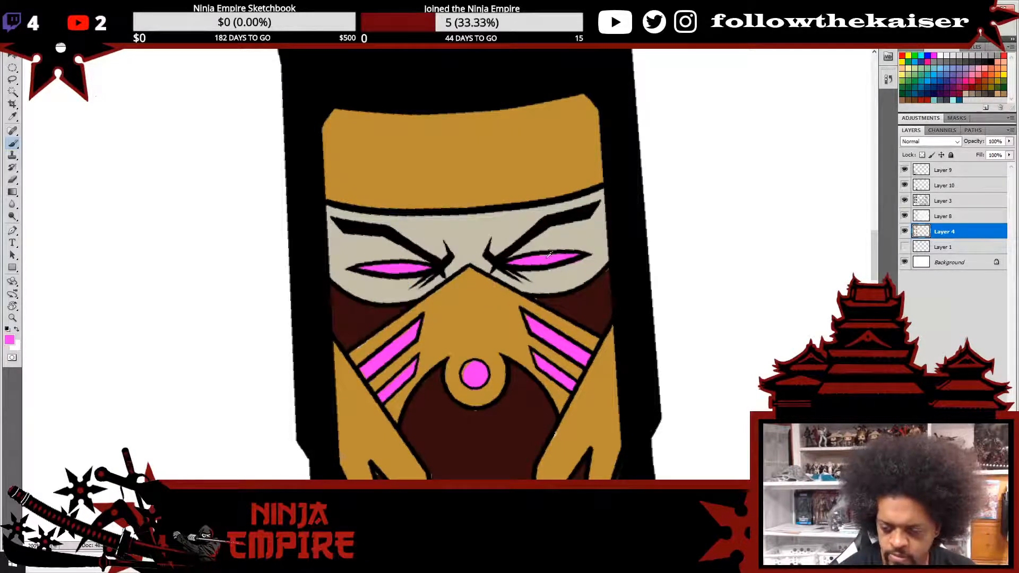
alt+click(570, 270)
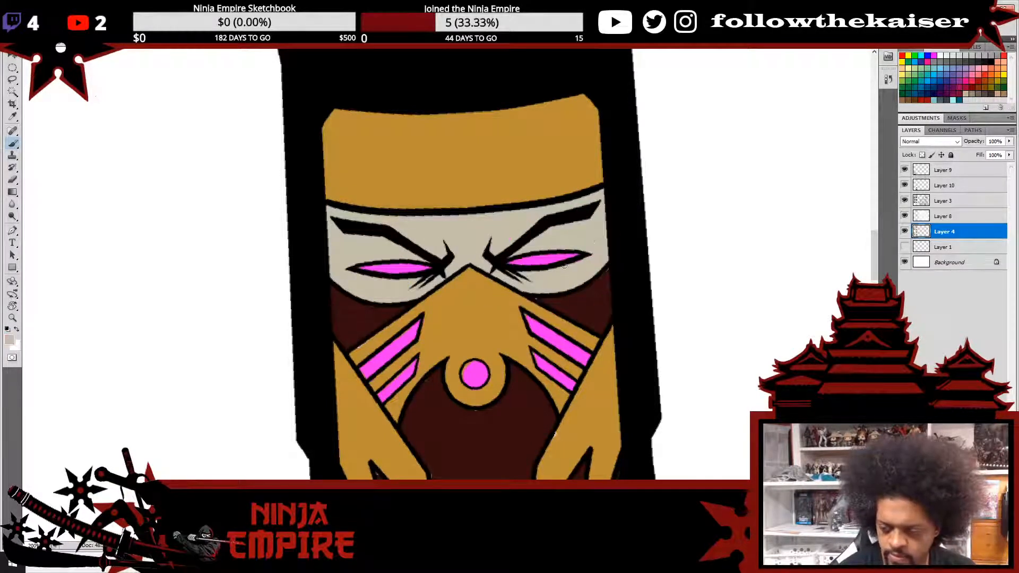
alt+click(595, 289)
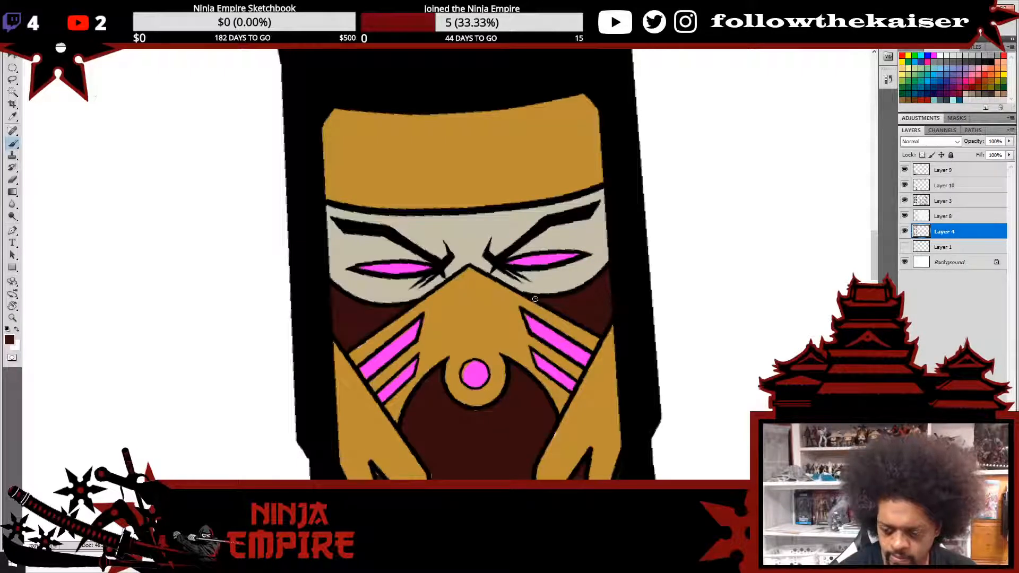
alt+click(367, 348)
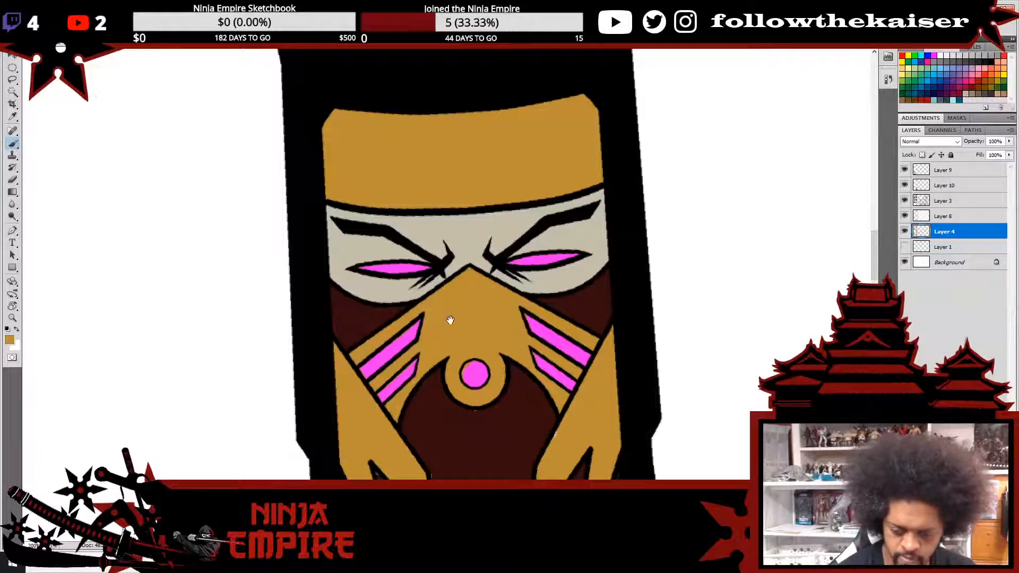
- Clean up the nose circle, dark red central panel and gold side pieces of the second-row first-column head using sampled colours
drag(450, 320, 464, 244)
alt+click(446, 340)
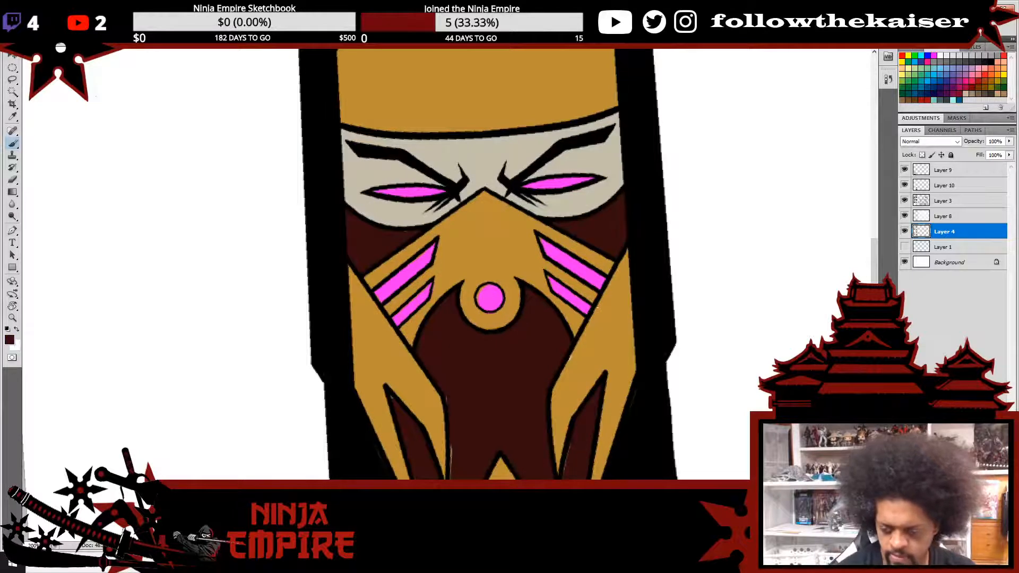
alt+click(501, 314)
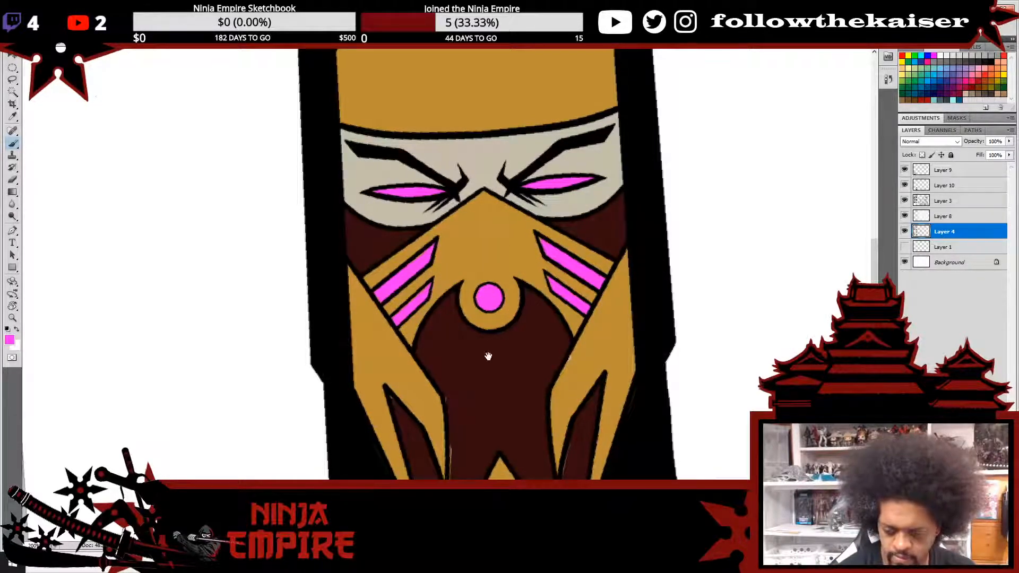
drag(488, 353, 508, 252)
alt+click(463, 289)
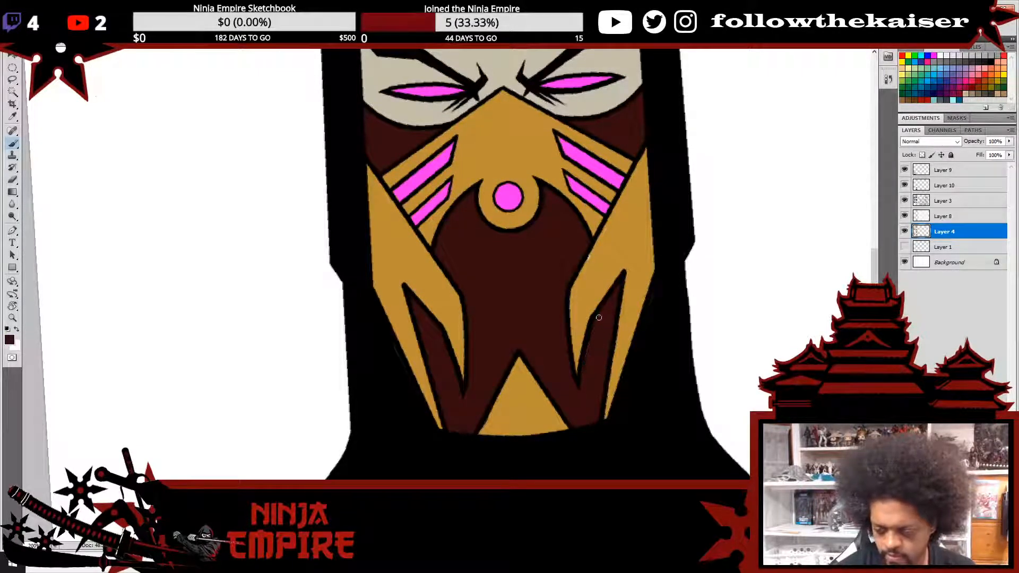
alt+click(598, 248)
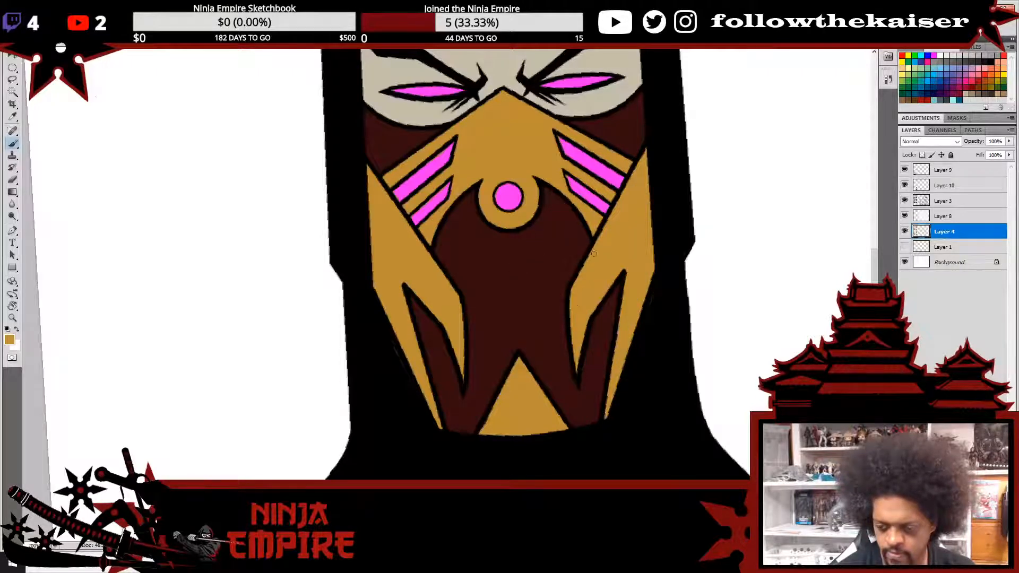
drag(609, 266, 614, 193)
- Look over the remaining coloured heads and the whole sheet of designs for leftover gaps and uncoloured masks
drag(627, 476, 652, 312)
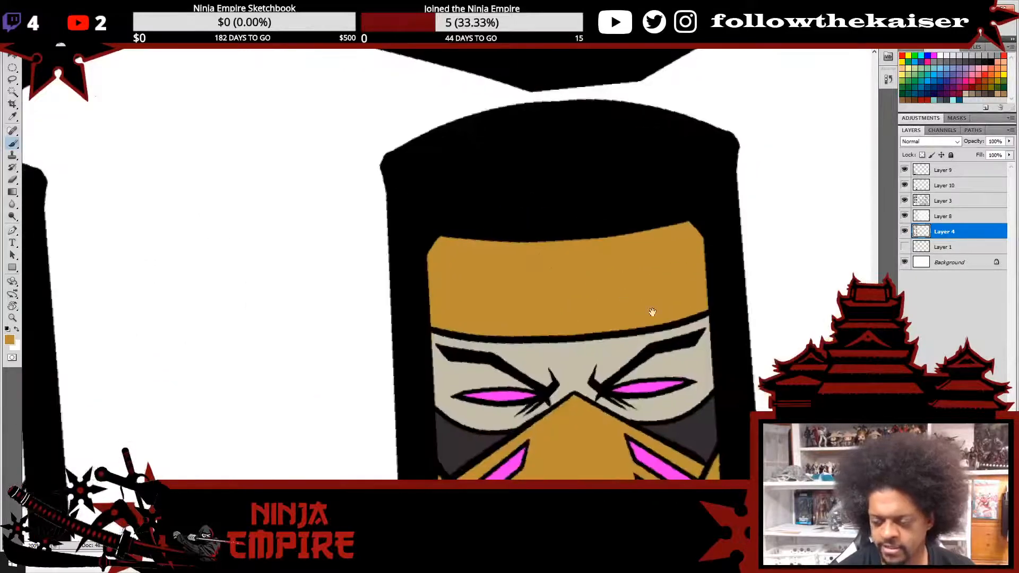
drag(714, 419, 734, 284)
drag(721, 379, 727, 281)
drag(731, 346, 709, 250)
drag(665, 381, 467, 293)
mouse_move(739, 300)
mouse_down()
mouse_move(672, 292)
mouse_move(571, 390)
mouse_up()
alt+click(635, 312)
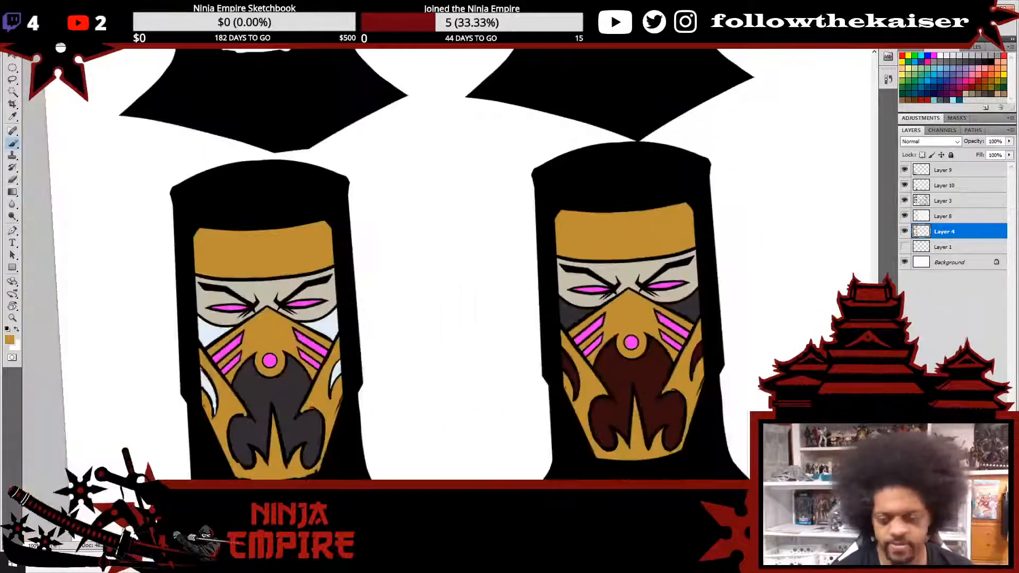
drag(710, 288, 620, 327)
key(r)
key(ctrl+minus)
key(ctrl+minus)
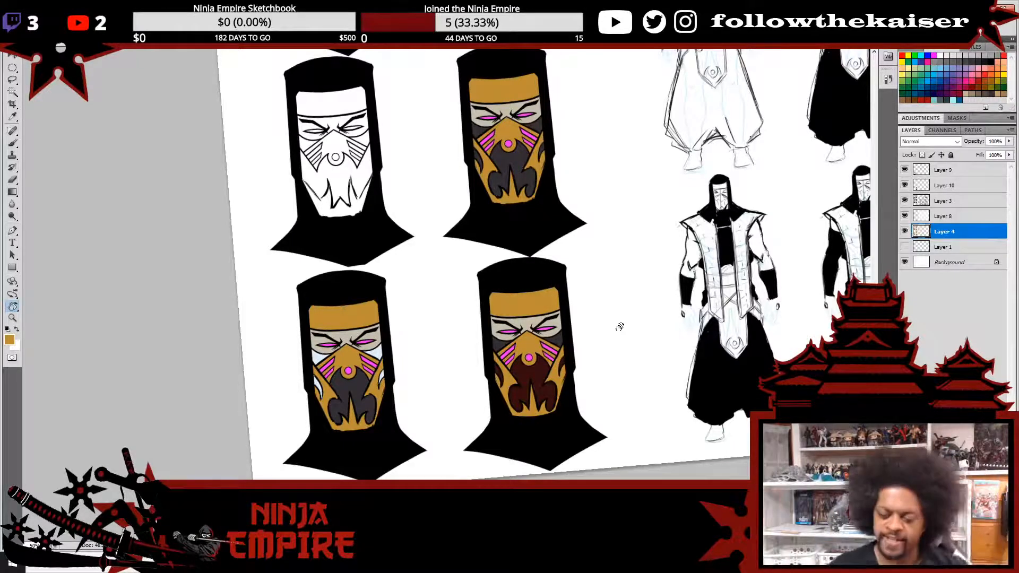
scroll(552, 374, up, 1)
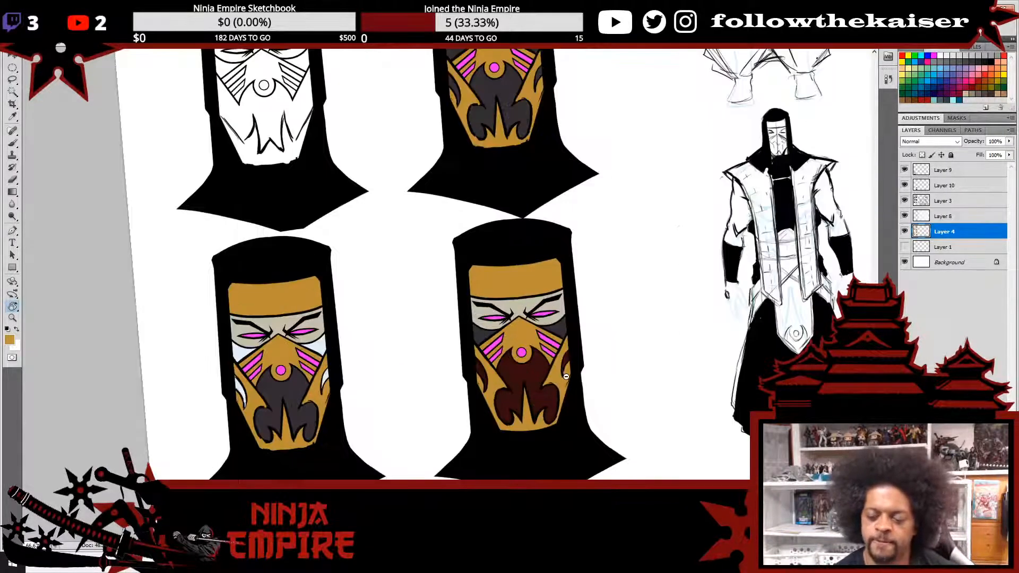
scroll(569, 378, down, 2)
scroll(569, 377, down, 1)
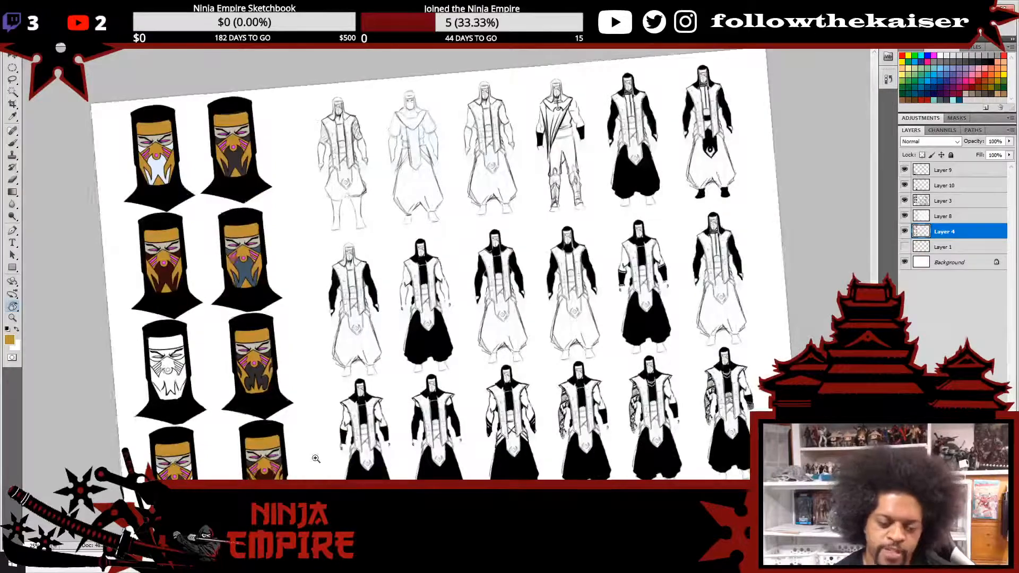
scroll(340, 461, up, 3)
drag(339, 461, 612, 367)
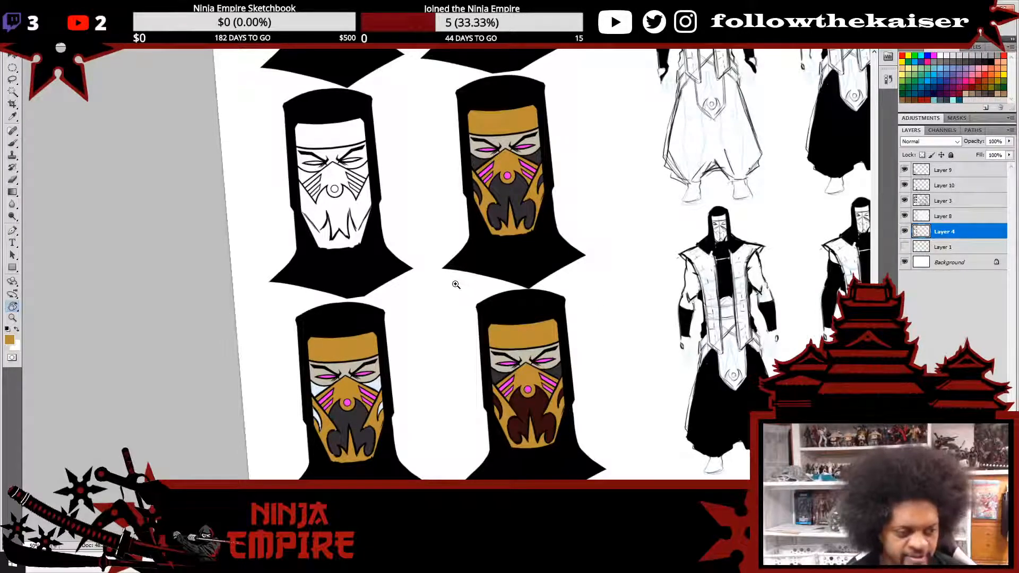
- Paint the lower face of the uncoloured third-row first-column head with dark grey sampled from the neighbouring mask
key(ctrl+plus)
drag(504, 289, 557, 363)
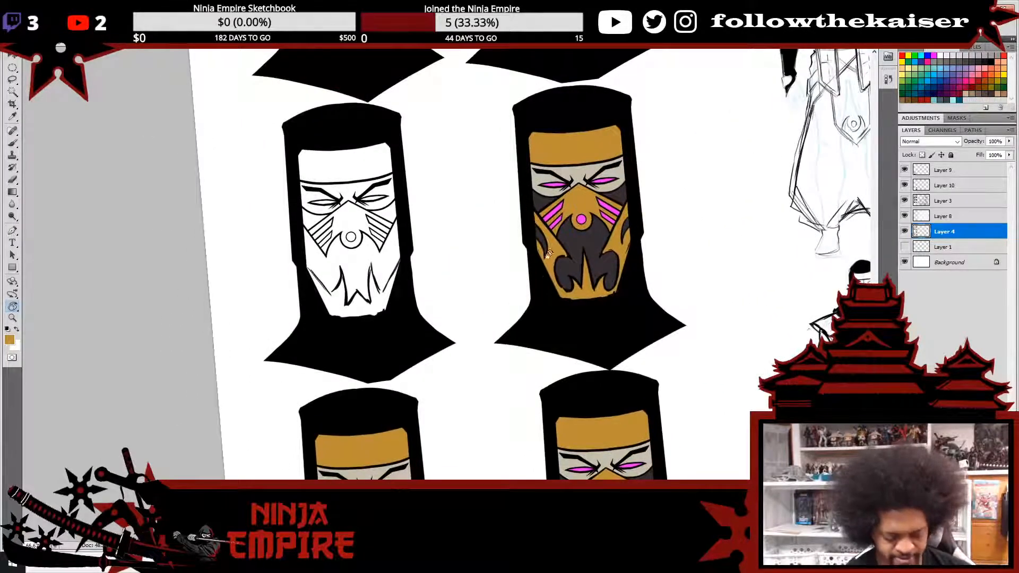
key(b)
alt+click(579, 234)
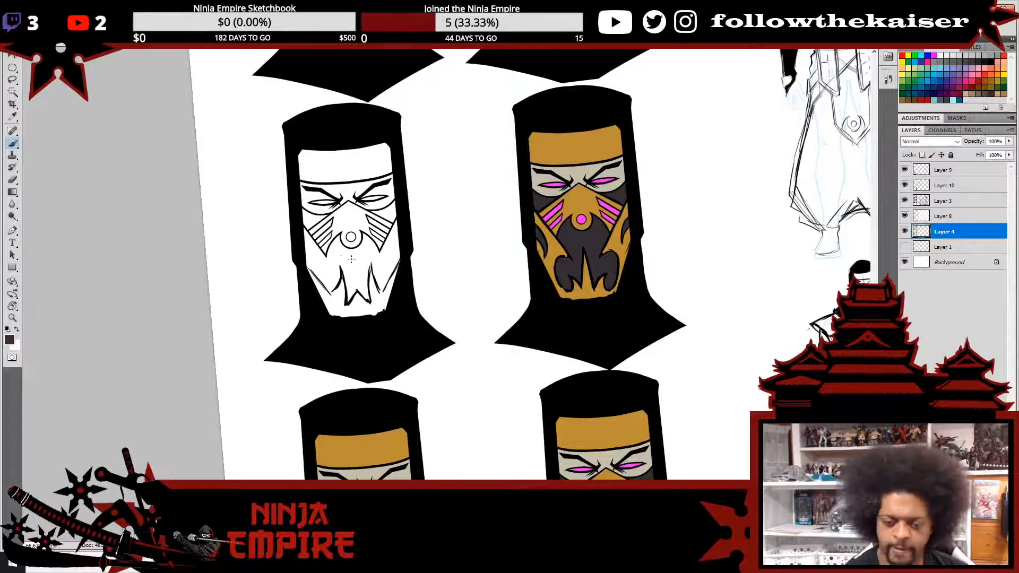
mouse_move(349, 244)
mouse_down()
mouse_move(376, 298)
mouse_move(394, 227)
mouse_move(365, 234)
mouse_move(352, 305)
mouse_move(321, 230)
mouse_move(307, 226)
mouse_move(331, 310)
mouse_up()
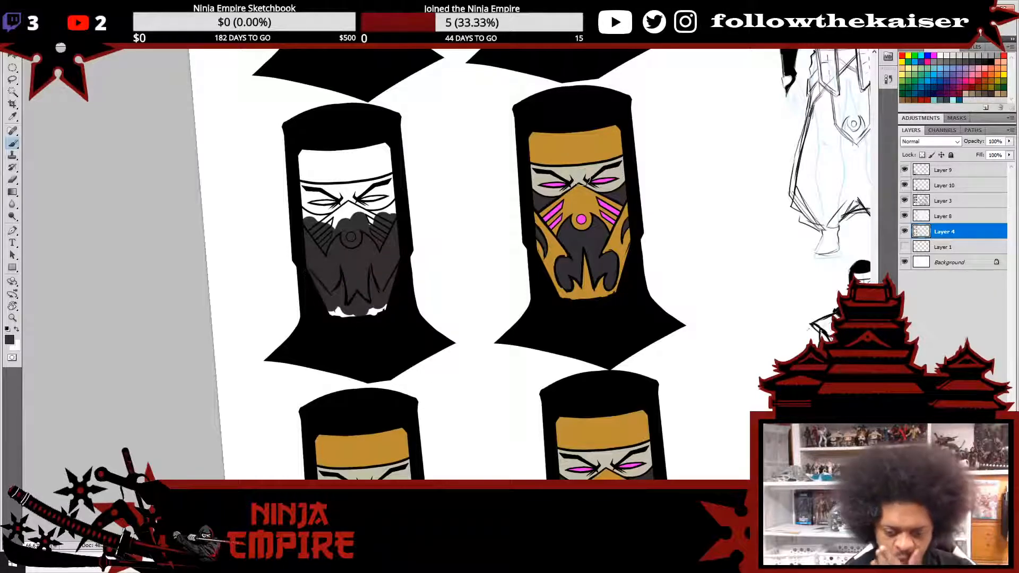
- Paint the spiked chin piece of the third-row first-column mask with gold sampled from the neighbouring mask, using a smaller brush
alt+click(588, 287)
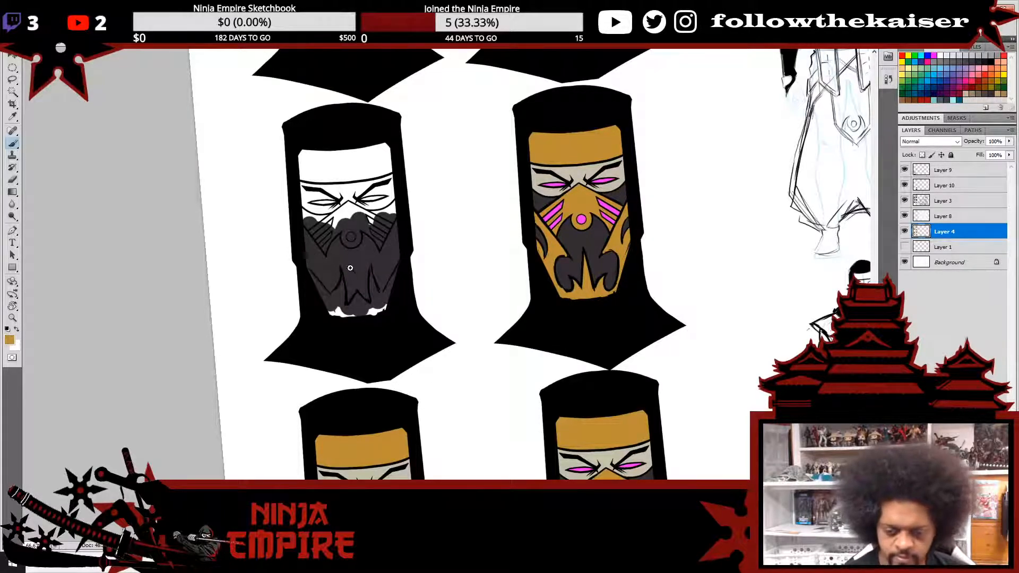
scroll(351, 270, up, 2)
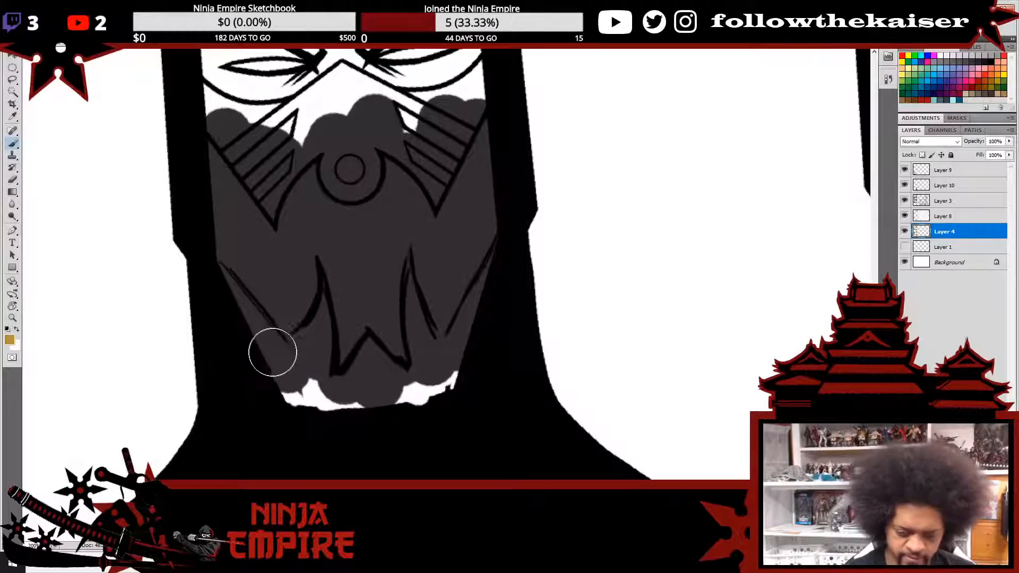
key(bracketleft)
key(bracketleft)
key(bracketleft)
key(bracketleft)
key(bracketleft)
mouse_move(238, 299)
mouse_down()
mouse_move(223, 271)
mouse_move(292, 353)
mouse_move(255, 318)
mouse_move(275, 375)
mouse_up()
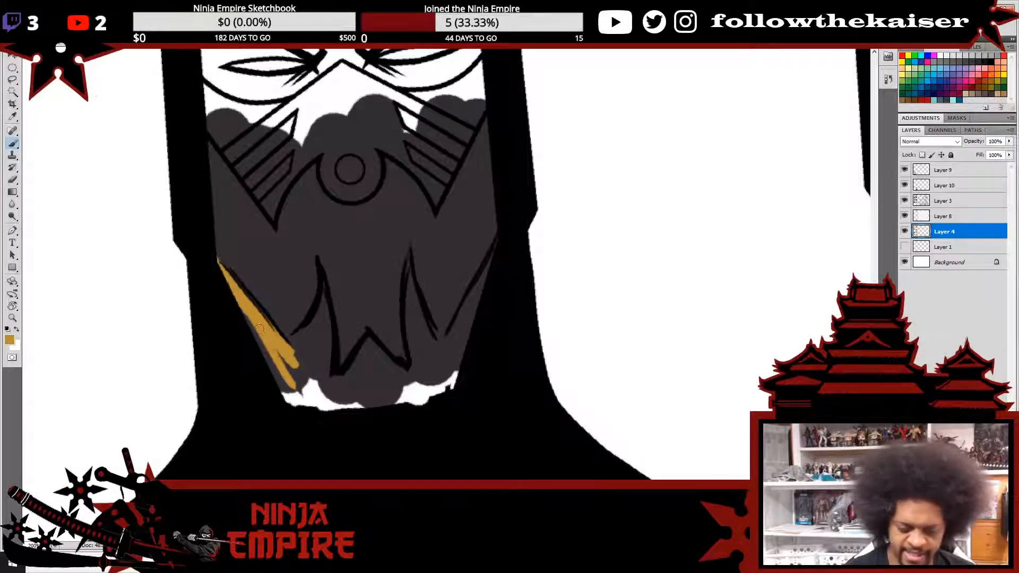
mouse_move(259, 329)
mouse_down()
mouse_move(292, 398)
mouse_move(280, 348)
mouse_move(314, 330)
mouse_move(296, 338)
mouse_move(317, 326)
mouse_move(323, 284)
mouse_move(326, 383)
mouse_move(320, 330)
mouse_move(304, 402)
mouse_move(305, 361)
mouse_up()
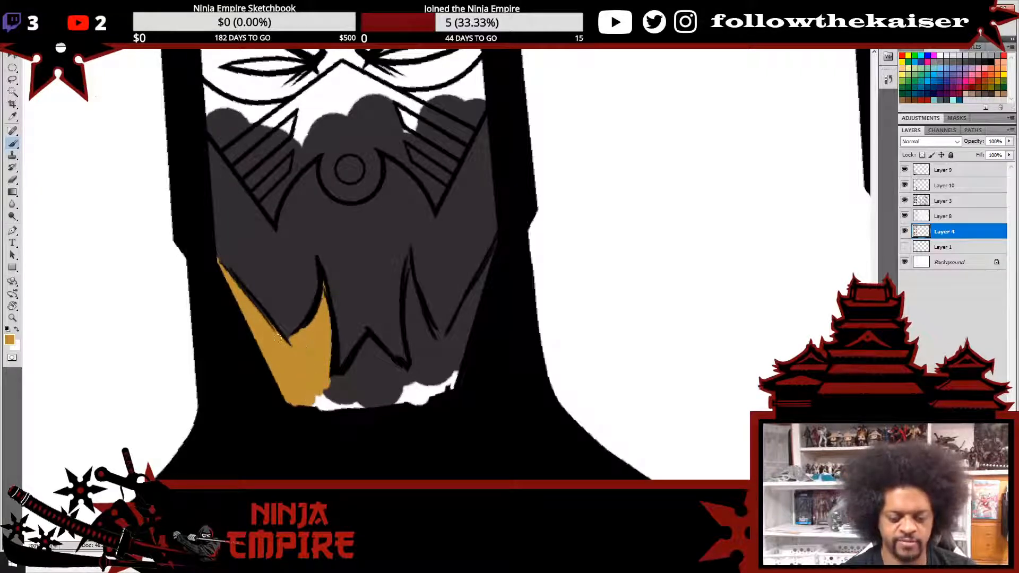
mouse_move(335, 394)
mouse_down()
mouse_move(368, 408)
mouse_move(304, 409)
mouse_move(317, 393)
mouse_move(355, 383)
mouse_move(325, 389)
mouse_move(332, 381)
mouse_move(305, 365)
mouse_move(332, 397)
mouse_move(375, 350)
mouse_move(410, 381)
mouse_move(371, 358)
mouse_move(379, 403)
mouse_move(443, 379)
mouse_move(425, 395)
mouse_move(439, 371)
mouse_move(424, 362)
mouse_move(422, 379)
mouse_move(400, 379)
mouse_move(434, 365)
mouse_move(421, 344)
mouse_move(420, 374)
mouse_move(411, 270)
mouse_up()
mouse_move(441, 357)
mouse_down()
mouse_move(431, 334)
mouse_move(445, 380)
mouse_move(483, 284)
mouse_move(444, 354)
mouse_move(510, 227)
mouse_move(448, 406)
mouse_up()
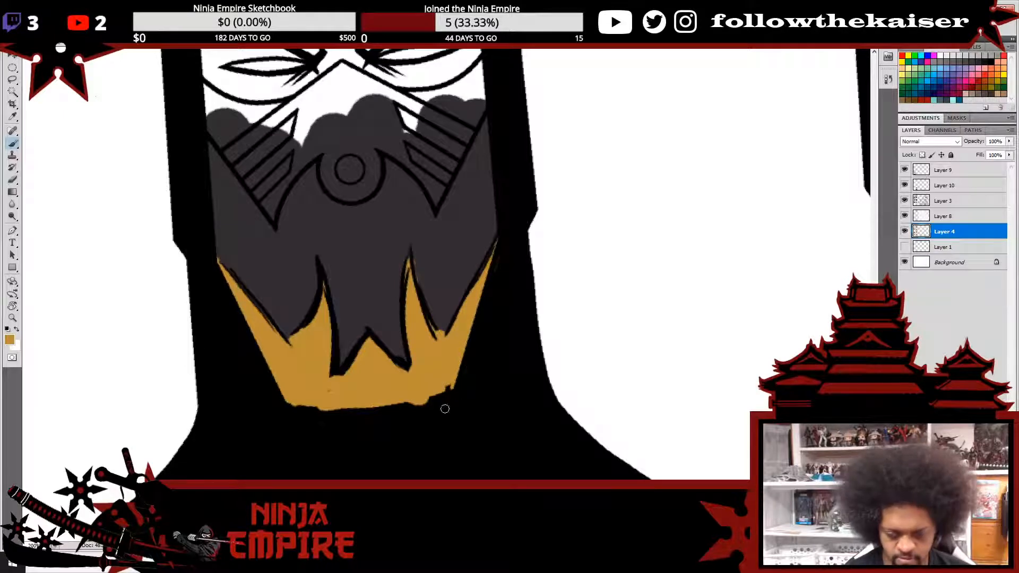
- Redraw the chin's lower edge and the outlines of the gold spikes in black on the third-row first-column mask
key(d)
mouse_move(268, 405)
mouse_down()
mouse_move(357, 408)
mouse_move(456, 381)
mouse_up()
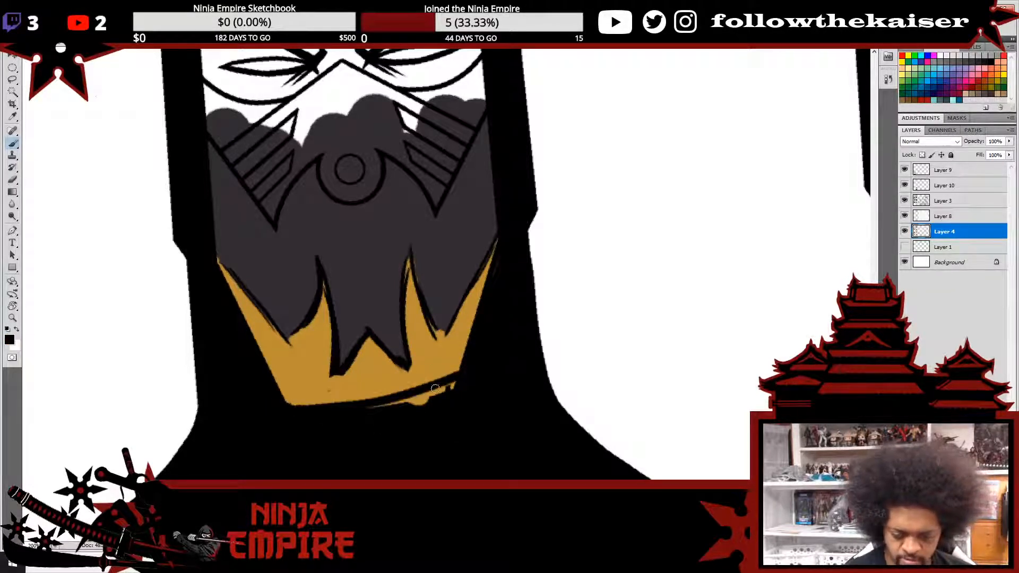
key(ctrl+z)
mouse_move(258, 399)
mouse_down()
mouse_move(335, 407)
mouse_move(454, 391)
mouse_move(460, 376)
mouse_move(273, 404)
mouse_move(327, 411)
mouse_up()
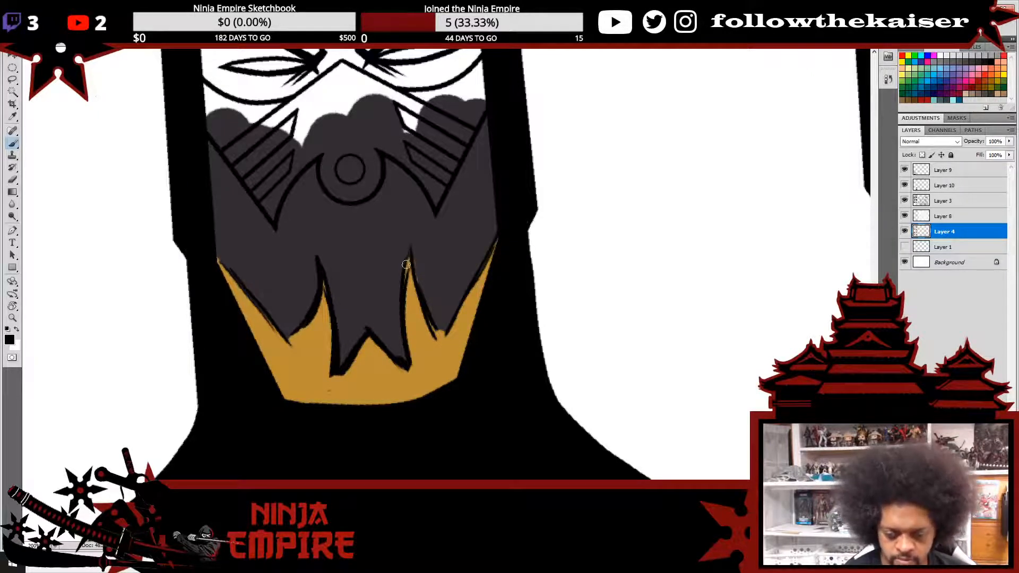
mouse_move(414, 272)
mouse_down()
mouse_move(439, 341)
mouse_move(495, 242)
mouse_up()
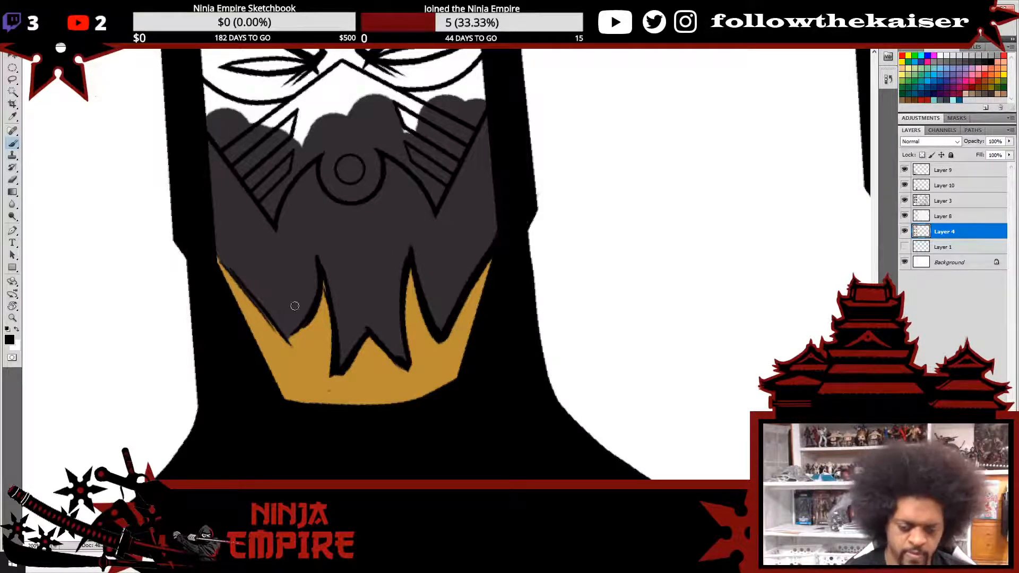
mouse_move(288, 341)
mouse_down()
mouse_move(321, 255)
mouse_move(324, 290)
mouse_move(306, 324)
mouse_move(258, 305)
mouse_move(215, 258)
mouse_move(290, 342)
mouse_up()
drag(249, 290, 283, 338)
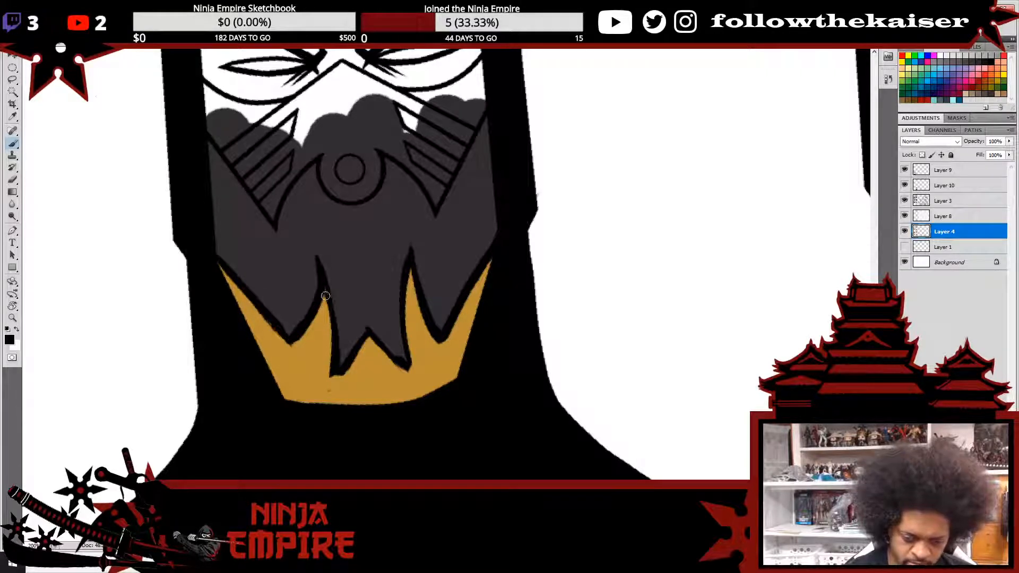
drag(321, 278, 330, 318)
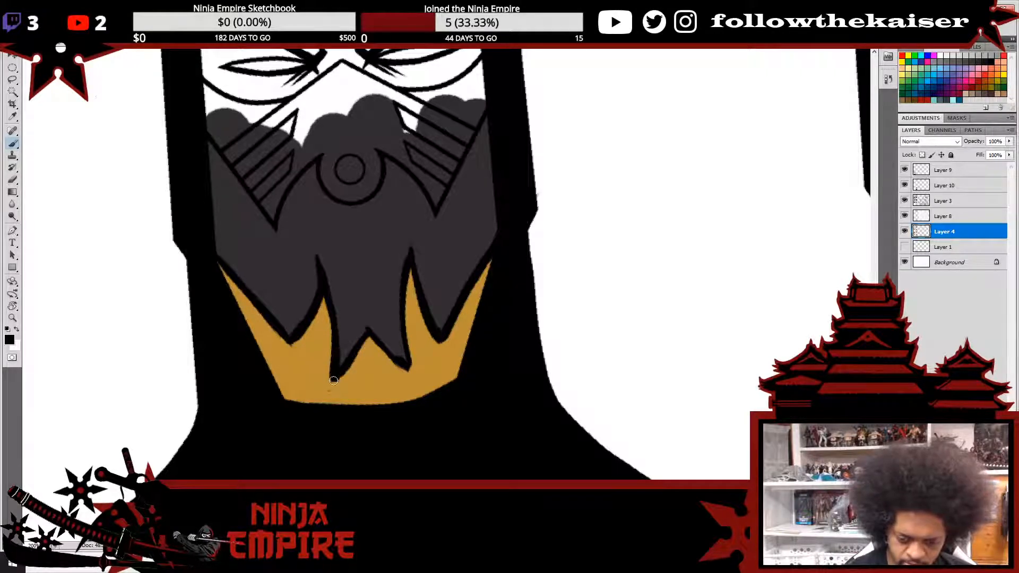
mouse_move(333, 381)
mouse_down()
mouse_move(375, 323)
mouse_move(405, 375)
mouse_up()
mouse_move(379, 339)
mouse_down()
mouse_move(393, 353)
mouse_move(365, 315)
mouse_move(391, 334)
mouse_up()
- Cover the stray black stroke above the central chin notch with dark grey sampled from the mask
key(e)
key(b)
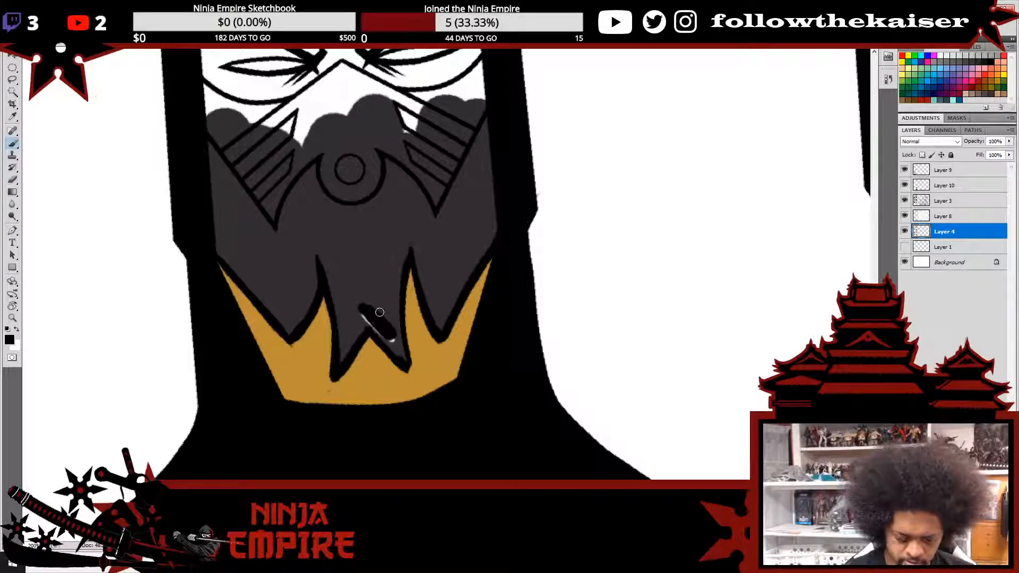
alt+click(382, 294)
drag(366, 303, 394, 338)
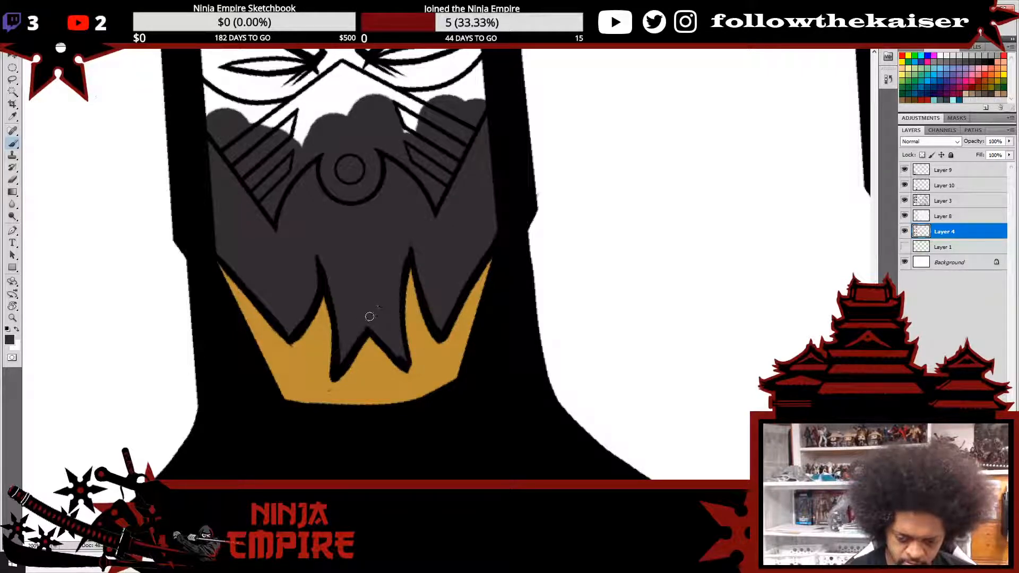
- Paint the nose guard, its side slats and the nose circle of the third-row first-column mask with gold sampled from the chin
scroll(542, 262, up, 3)
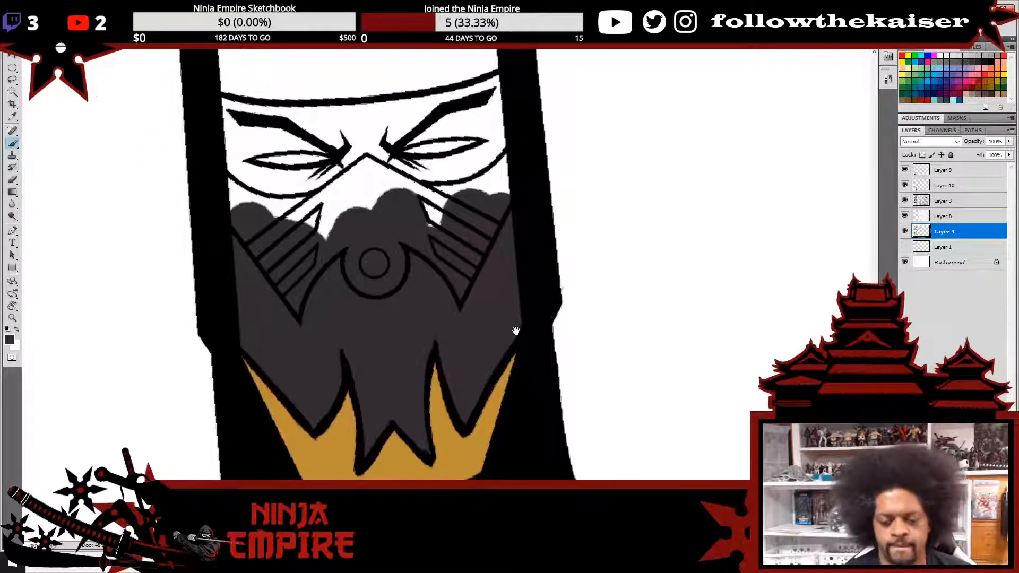
alt+click(444, 401)
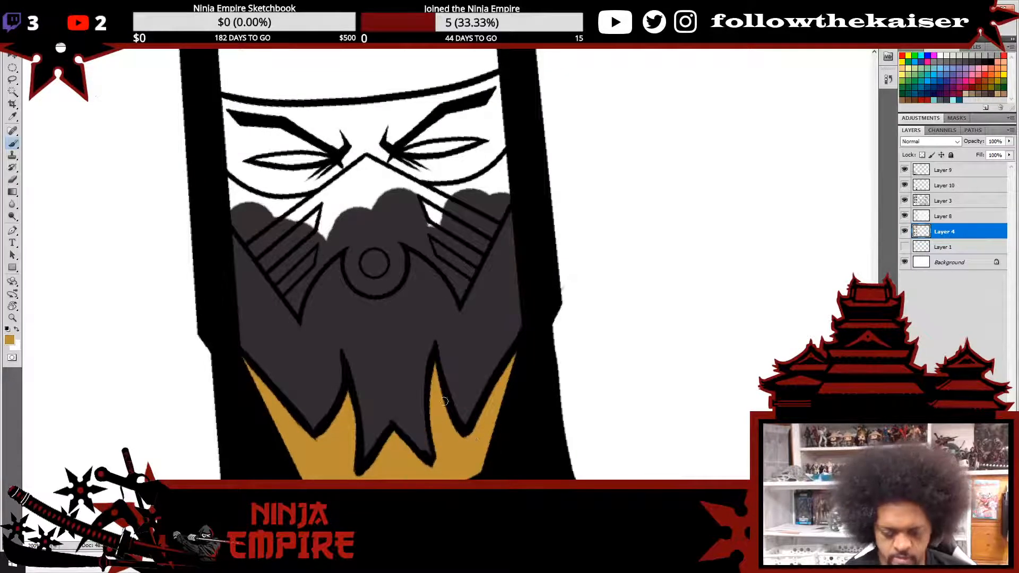
mouse_move(300, 304)
mouse_down()
mouse_move(290, 297)
mouse_move(314, 276)
mouse_move(298, 306)
mouse_move(339, 239)
mouse_move(374, 223)
mouse_move(355, 257)
mouse_move(361, 236)
mouse_move(372, 271)
mouse_move(350, 276)
mouse_move(329, 247)
mouse_move(362, 234)
mouse_move(361, 278)
mouse_move(376, 265)
mouse_up()
mouse_move(380, 283)
mouse_down()
mouse_move(394, 252)
mouse_move(438, 238)
mouse_move(421, 233)
mouse_move(398, 235)
mouse_move(441, 252)
mouse_move(419, 241)
mouse_move(447, 260)
mouse_move(461, 293)
mouse_move(485, 231)
mouse_move(465, 274)
mouse_move(442, 215)
mouse_move(425, 232)
mouse_move(387, 190)
mouse_move(371, 262)
mouse_move(336, 192)
mouse_move(315, 258)
mouse_move(294, 271)
mouse_move(263, 240)
mouse_move(257, 249)
mouse_move(268, 266)
mouse_up()
mouse_move(313, 241)
mouse_down()
mouse_move(271, 245)
mouse_move(329, 186)
mouse_move(282, 225)
mouse_move(325, 196)
mouse_move(348, 198)
mouse_move(377, 157)
mouse_move(402, 193)
mouse_move(419, 183)
mouse_move(447, 218)
mouse_move(430, 194)
mouse_up()
mouse_move(480, 217)
mouse_down()
mouse_move(497, 209)
mouse_move(475, 263)
mouse_up()
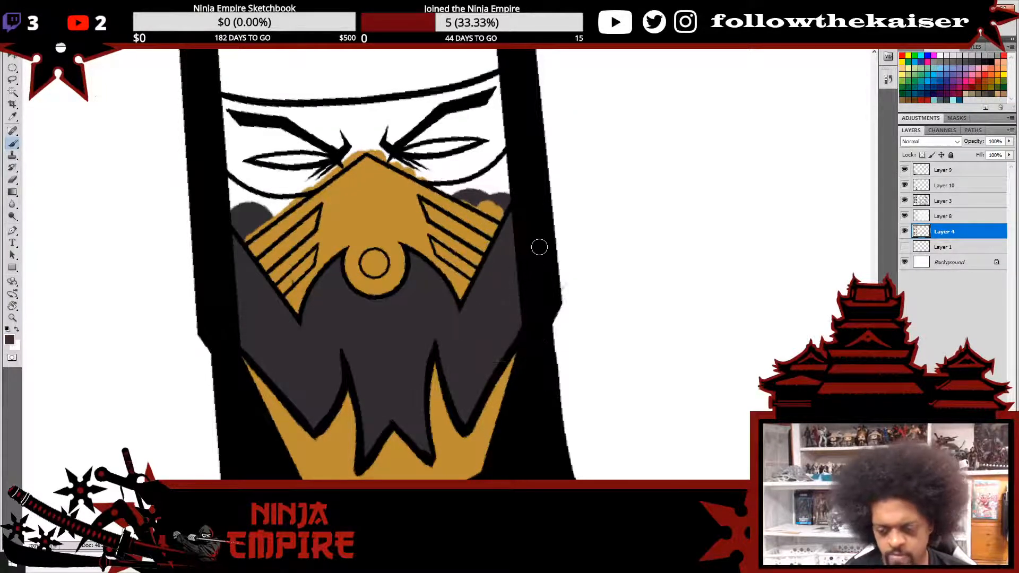
- Compare the gold and dark grey areas of the third-row first-column mask with the finished mask beside it
scroll(507, 330, down, 2)
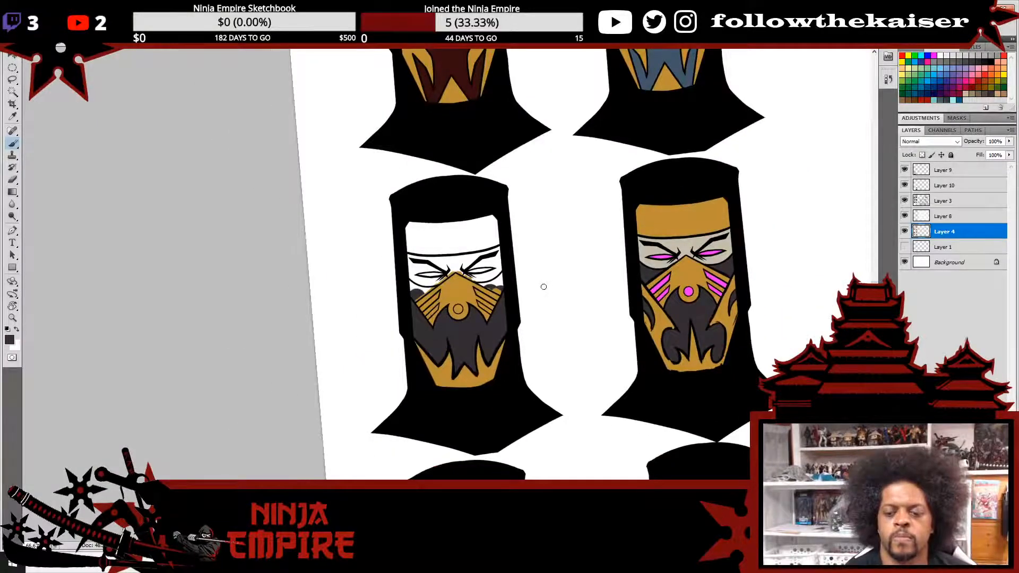
scroll(470, 315, up, 3)
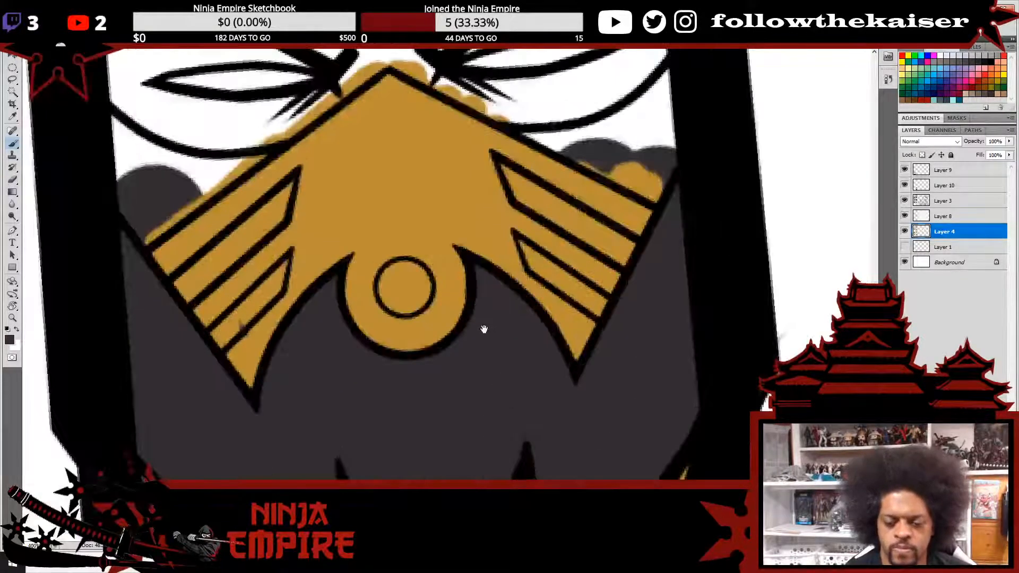
scroll(487, 352, down, 1)
scroll(485, 344, up, 2)
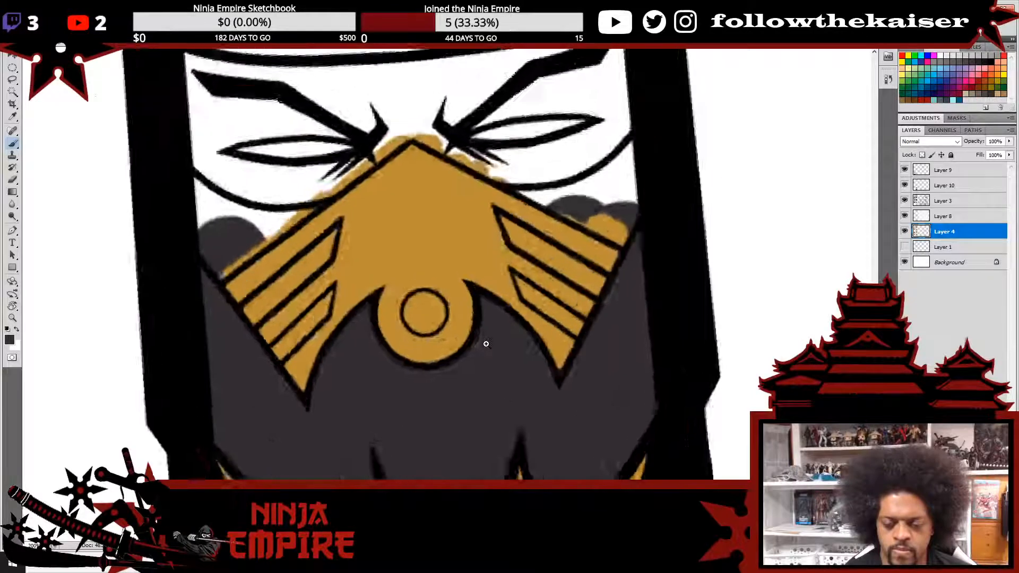
mouse_move(484, 339)
mouse_down()
mouse_move(606, 350)
mouse_move(606, 364)
mouse_up()
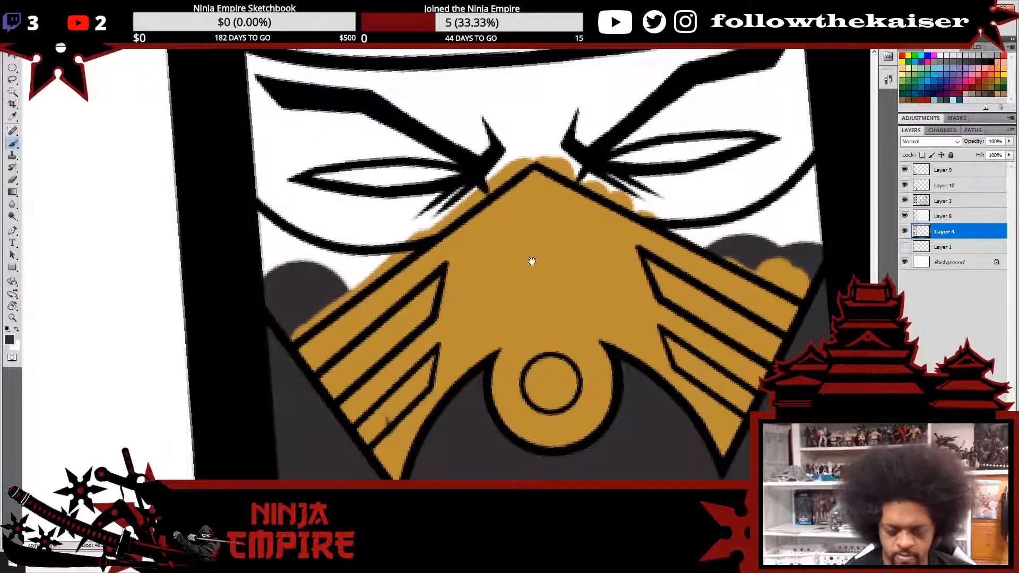
scroll(529, 261, down, 1)
scroll(560, 308, down, 5)
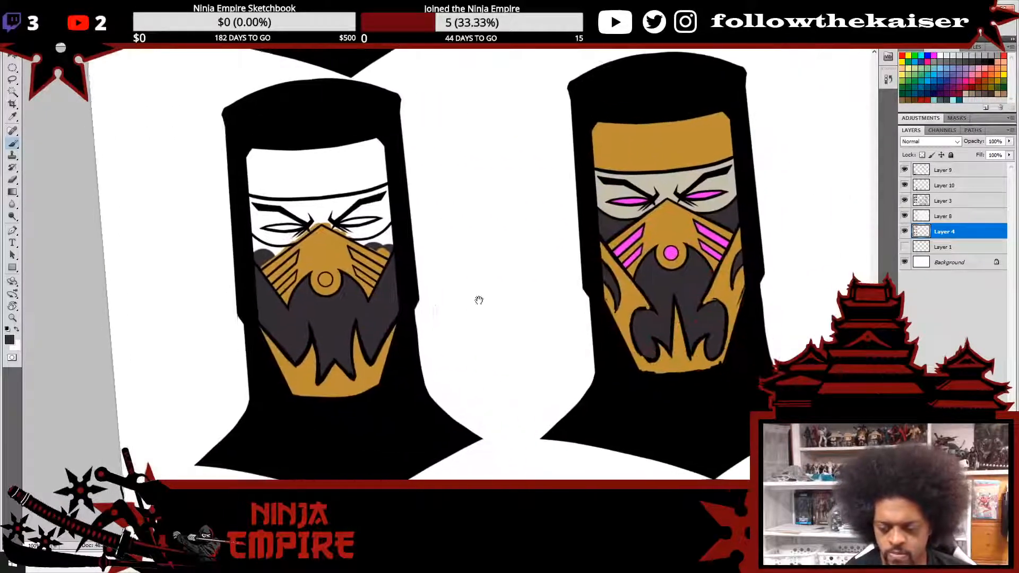
- Fill the inner nose circle of the third-row first-column mask with dark red sampled from another head
drag(630, 318, 630, 198)
drag(644, 396, 585, 216)
scroll(353, 173, up, 10)
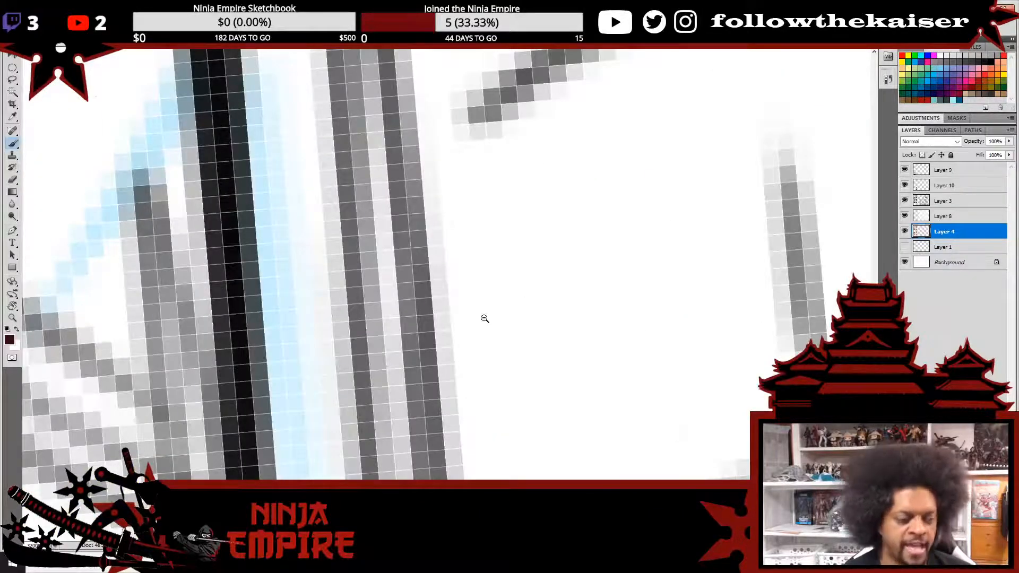
scroll(494, 313, down, 10)
scroll(503, 308, down, 5)
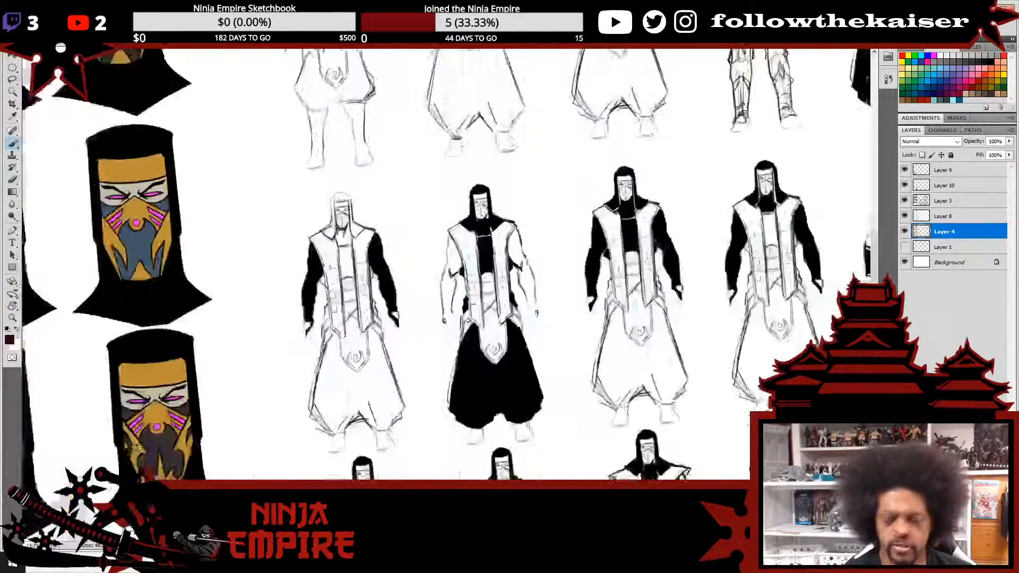
scroll(503, 297, left, 10)
scroll(504, 279, up, 6)
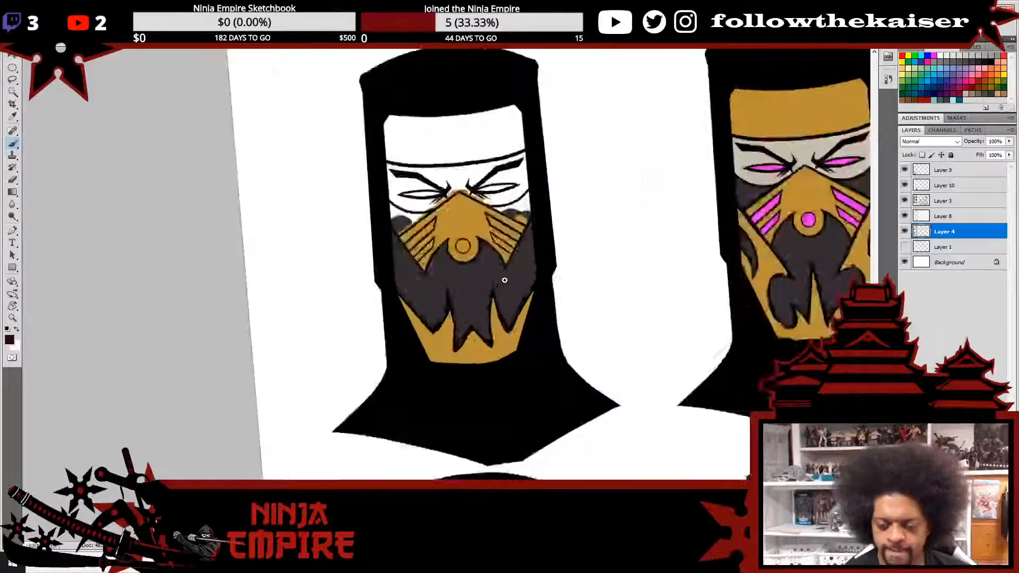
scroll(467, 281, down, 1)
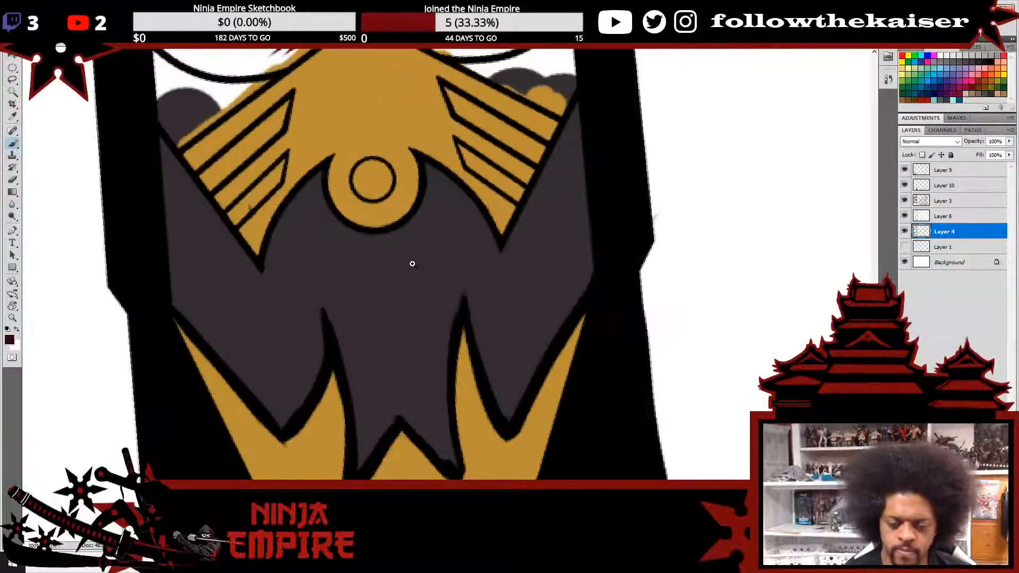
drag(412, 288, 461, 370)
click(422, 260)
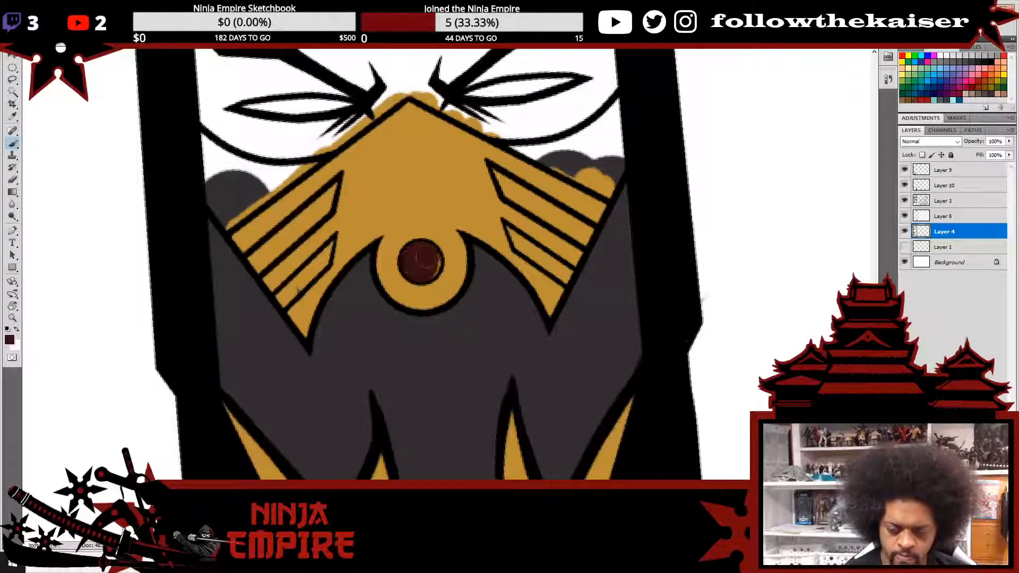
drag(422, 260, 572, 237)
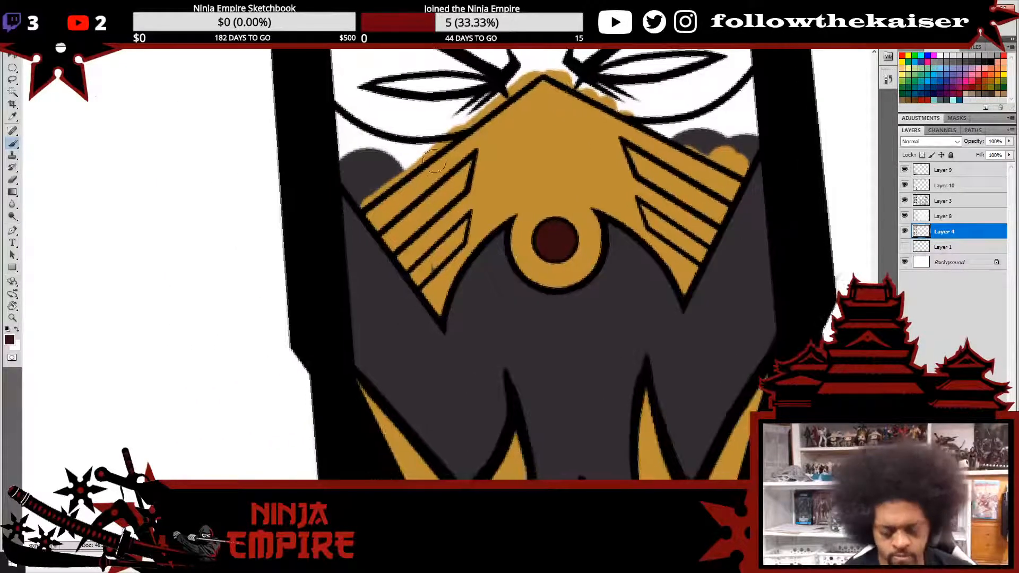
- Paint the two slanted vents on the left side of the gold nose guard dark red
drag(423, 269, 421, 280)
drag(449, 245, 454, 237)
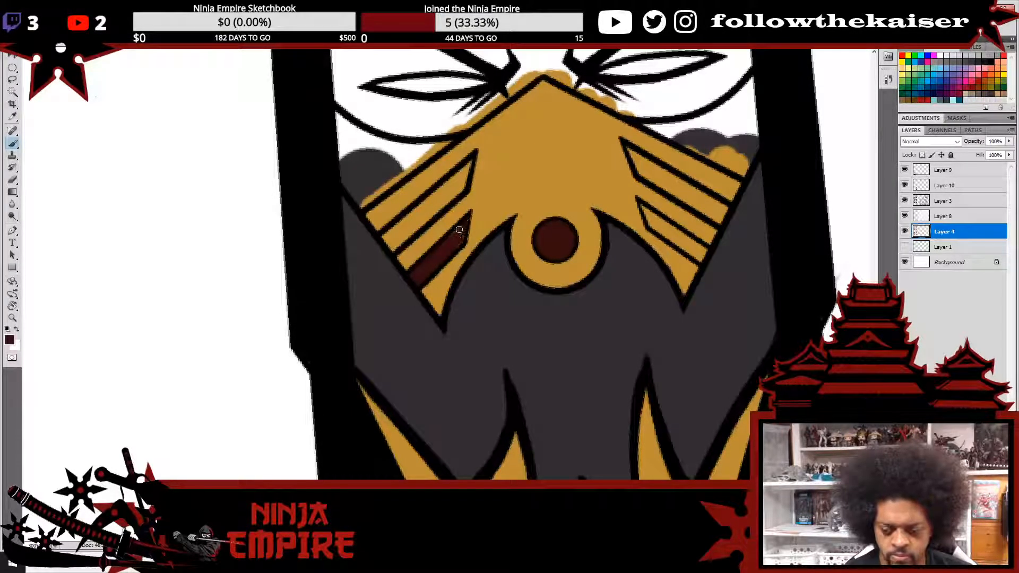
mouse_move(390, 245)
mouse_down()
mouse_move(408, 218)
mouse_move(431, 210)
mouse_move(388, 235)
mouse_up()
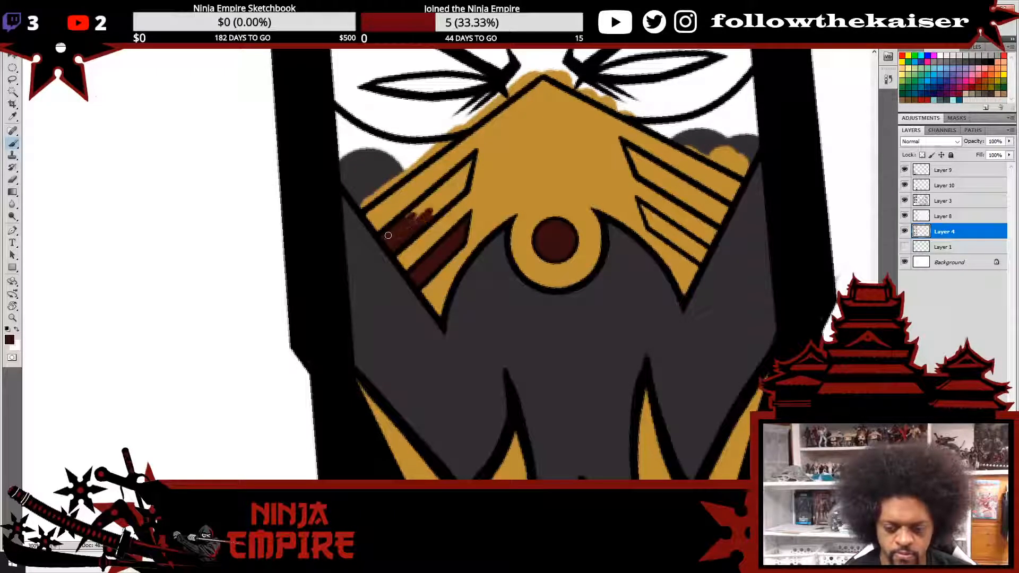
mouse_move(427, 204)
mouse_down()
mouse_move(445, 202)
mouse_move(451, 194)
mouse_move(428, 200)
mouse_move(459, 175)
mouse_up()
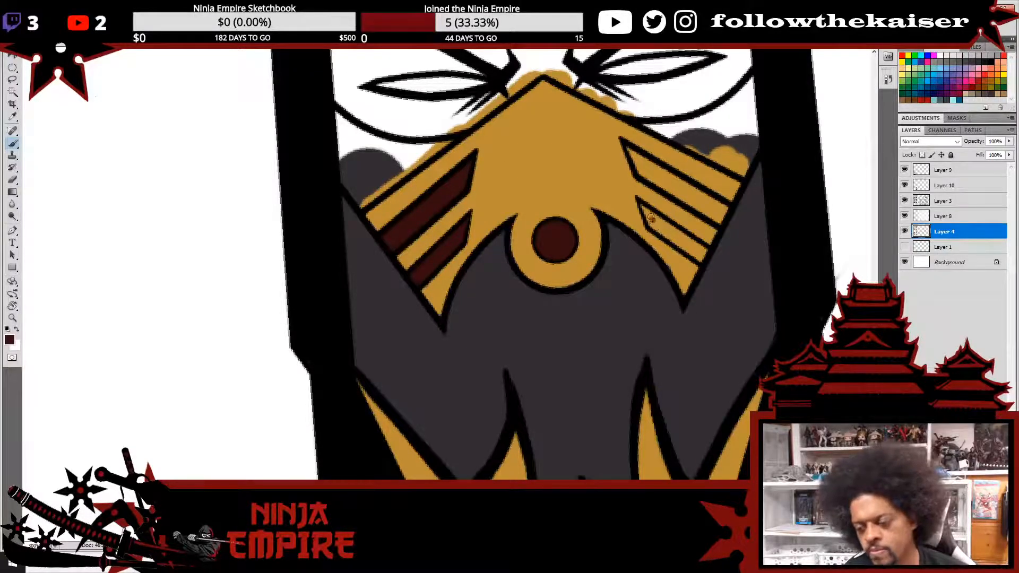
- Paint the two slanted vents on the right side of the gold nose guard dark red
drag(650, 218, 670, 226)
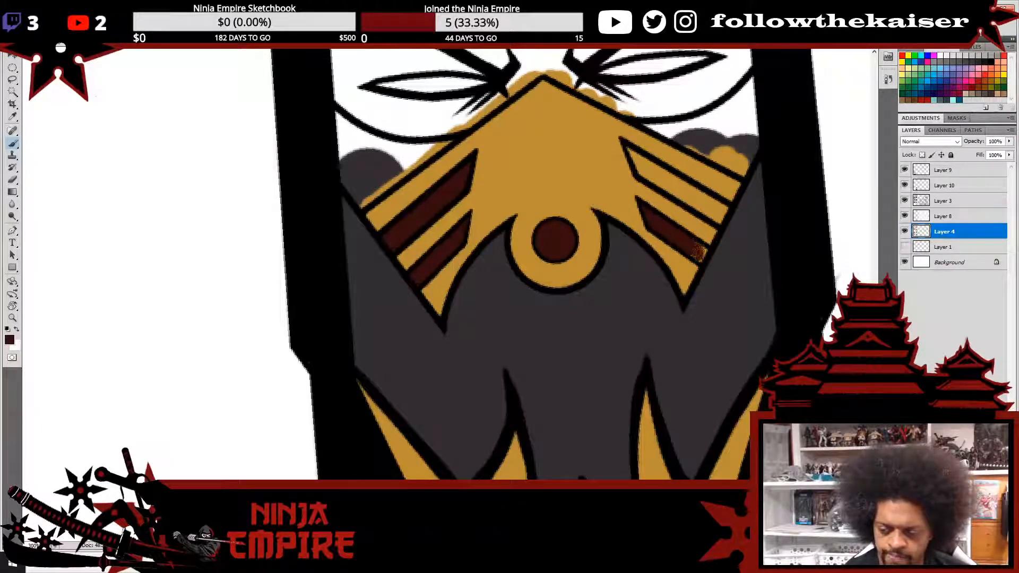
drag(698, 254, 704, 251)
mouse_move(704, 292)
mouse_down()
mouse_move(549, 344)
mouse_move(439, 186)
mouse_move(488, 235)
mouse_move(421, 196)
mouse_up()
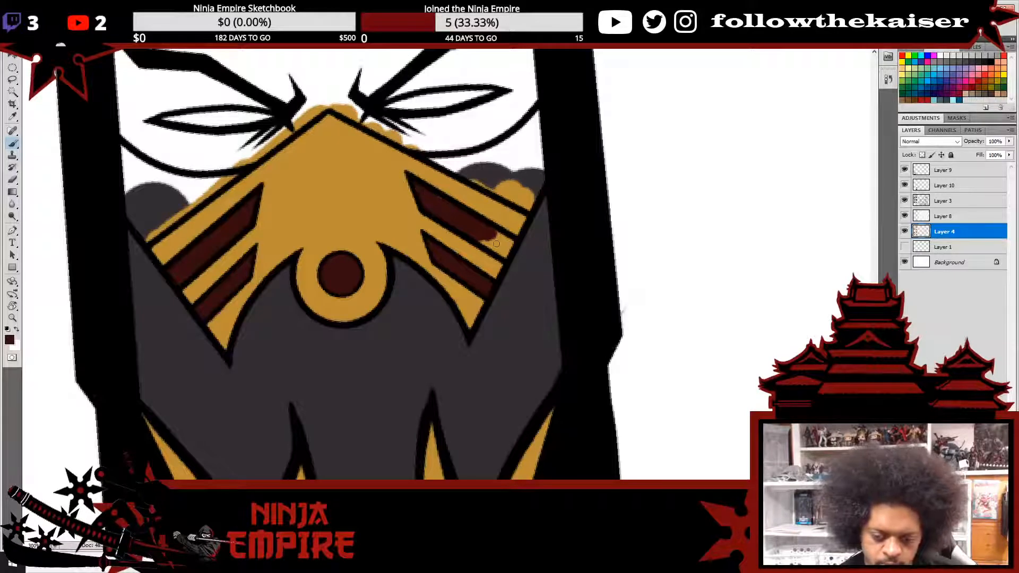
drag(496, 243, 491, 246)
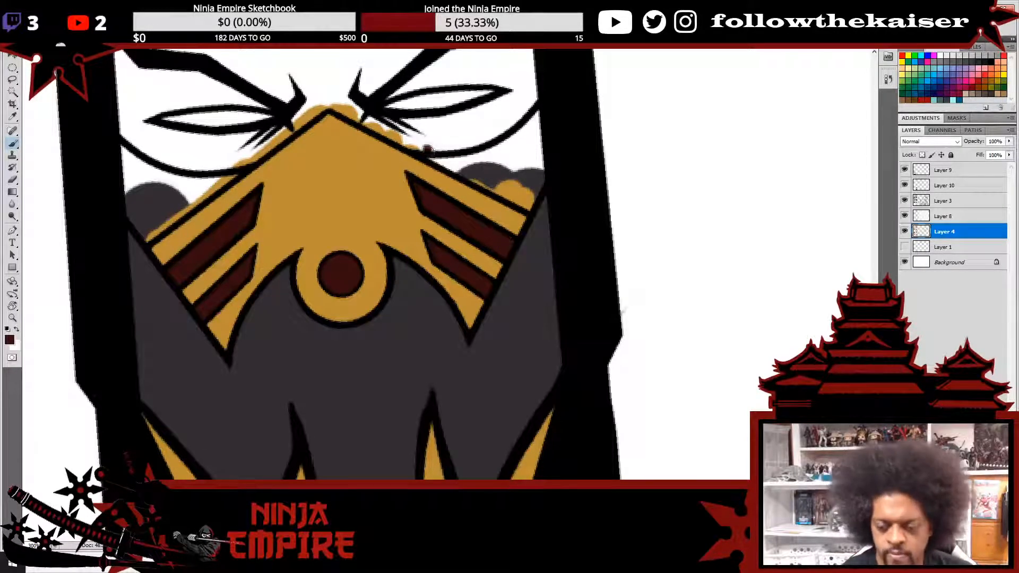
- Fill both cheek areas between the eye sockets and the gold nose guard with the same dark red
mouse_move(427, 150)
mouse_down()
mouse_move(449, 164)
mouse_move(441, 157)
mouse_move(476, 155)
mouse_move(451, 159)
mouse_move(546, 105)
mouse_move(512, 155)
mouse_move(467, 169)
mouse_move(526, 201)
mouse_move(549, 159)
mouse_move(543, 148)
mouse_move(501, 166)
mouse_move(535, 130)
mouse_up()
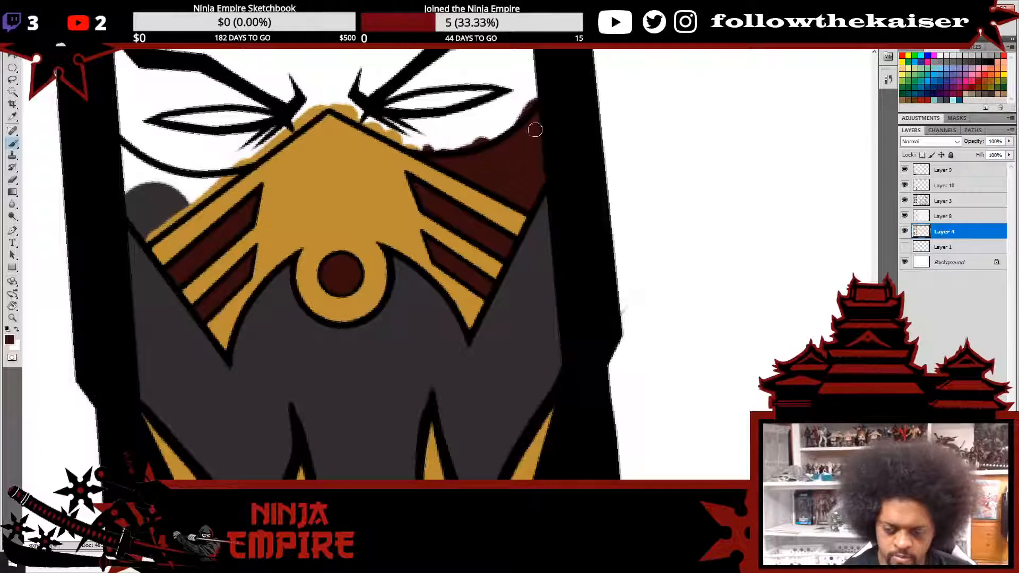
drag(314, 242, 572, 242)
mouse_move(377, 132)
mouse_down()
mouse_move(393, 164)
mouse_move(404, 173)
mouse_move(408, 163)
mouse_move(389, 215)
mouse_move(403, 236)
mouse_move(427, 202)
mouse_move(400, 234)
mouse_move(491, 166)
mouse_move(454, 200)
mouse_up()
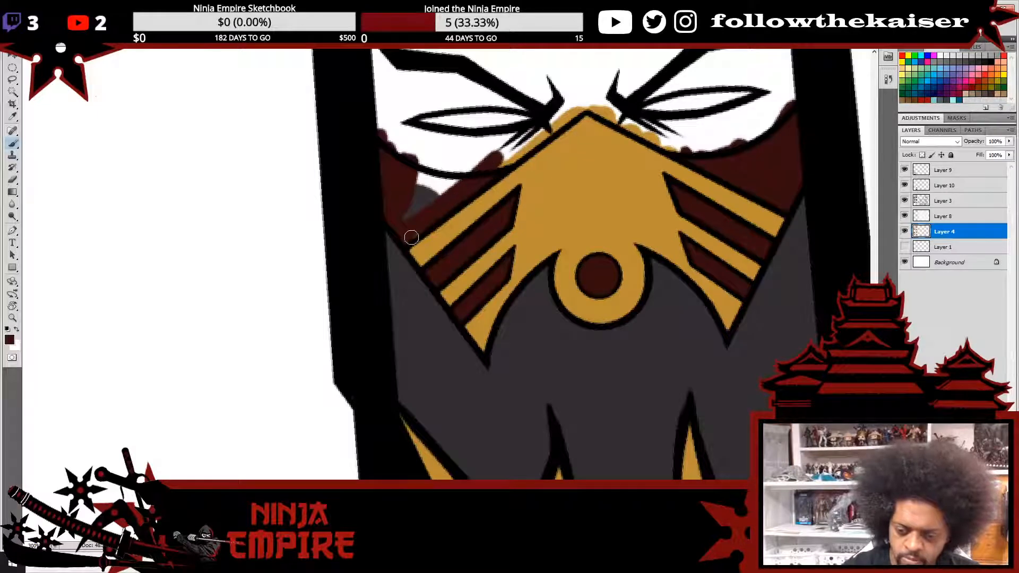
mouse_move(412, 237)
mouse_down()
mouse_move(477, 173)
mouse_move(420, 212)
mouse_move(419, 171)
mouse_move(449, 146)
mouse_up()
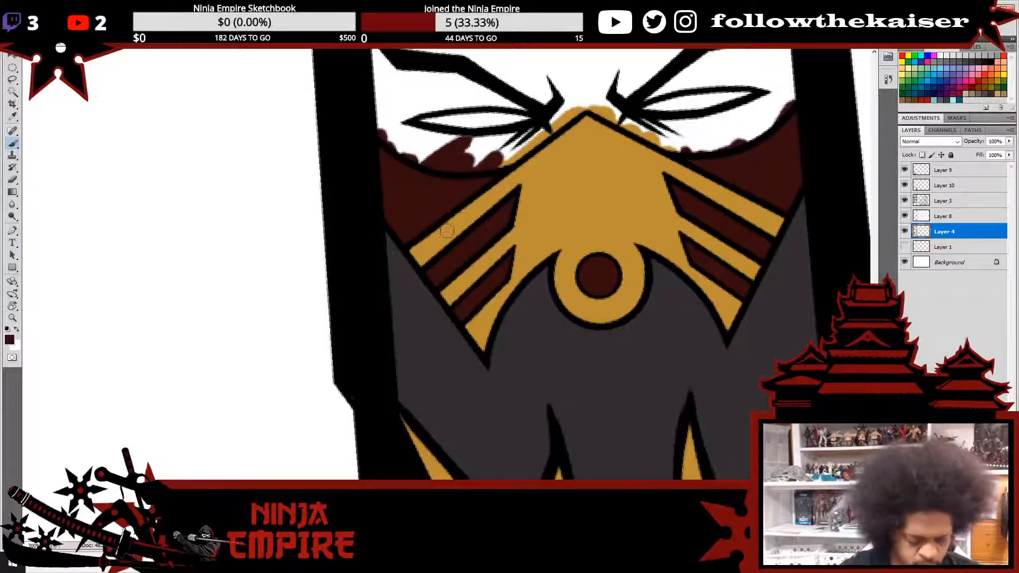
- Fill the skin area around the eyes of the third-row first-column head with beige sampled from the neighbouring head, keeping the cheeks dark red
alt+click(443, 234)
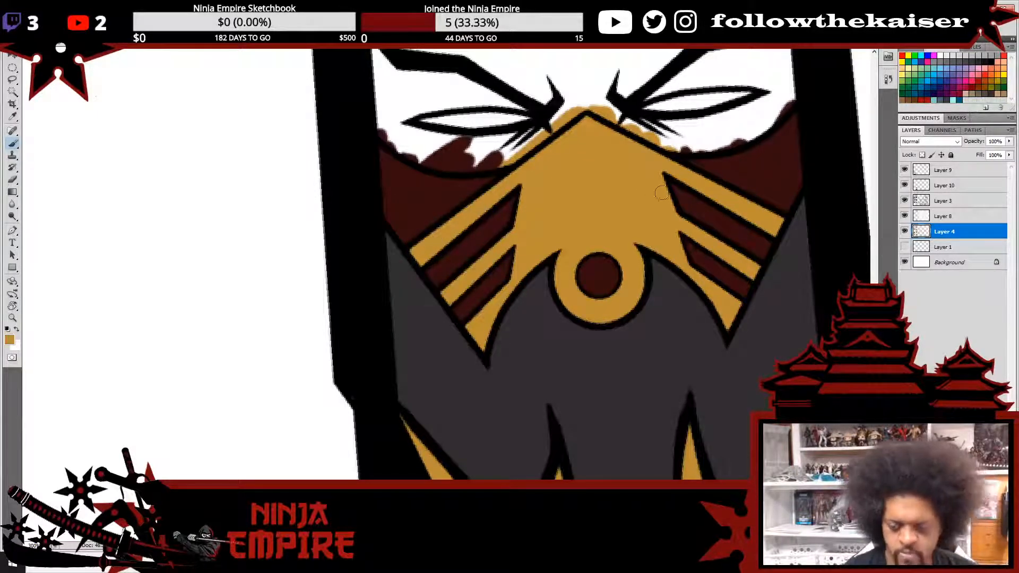
key(ctrl+1)
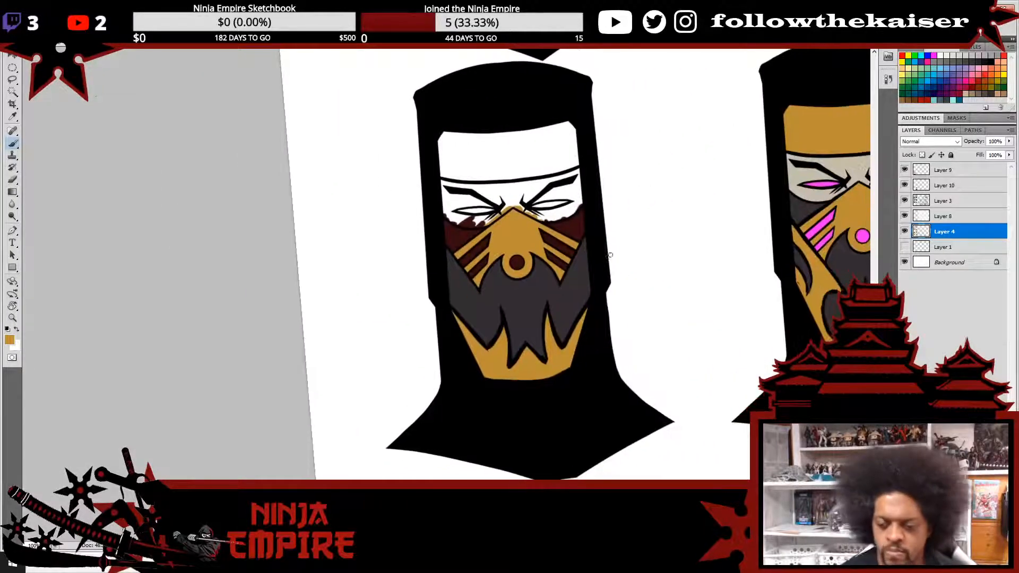
mouse_move(592, 272)
mouse_down()
mouse_move(578, 298)
mouse_move(589, 282)
mouse_move(581, 289)
mouse_up()
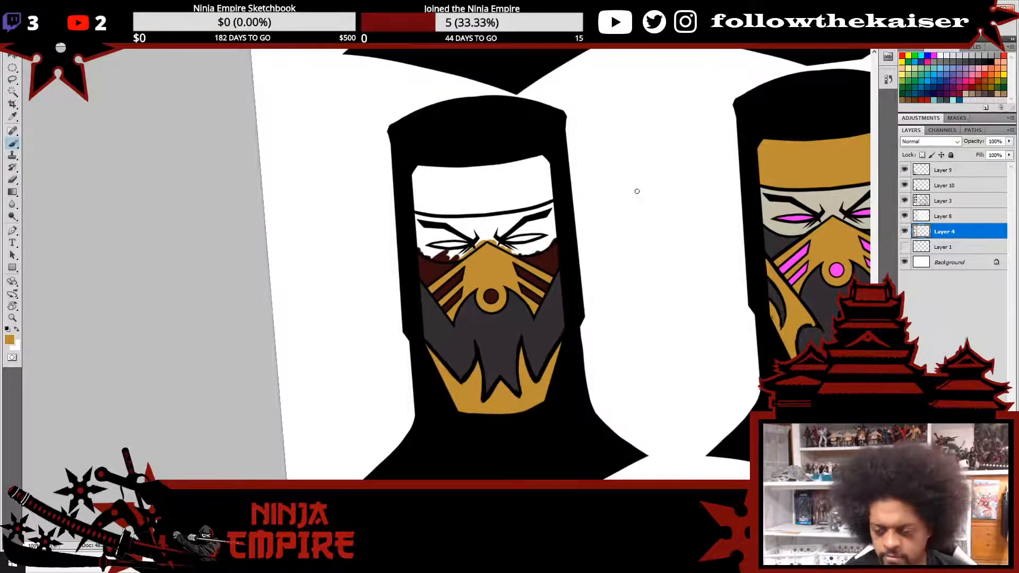
drag(776, 207, 757, 200)
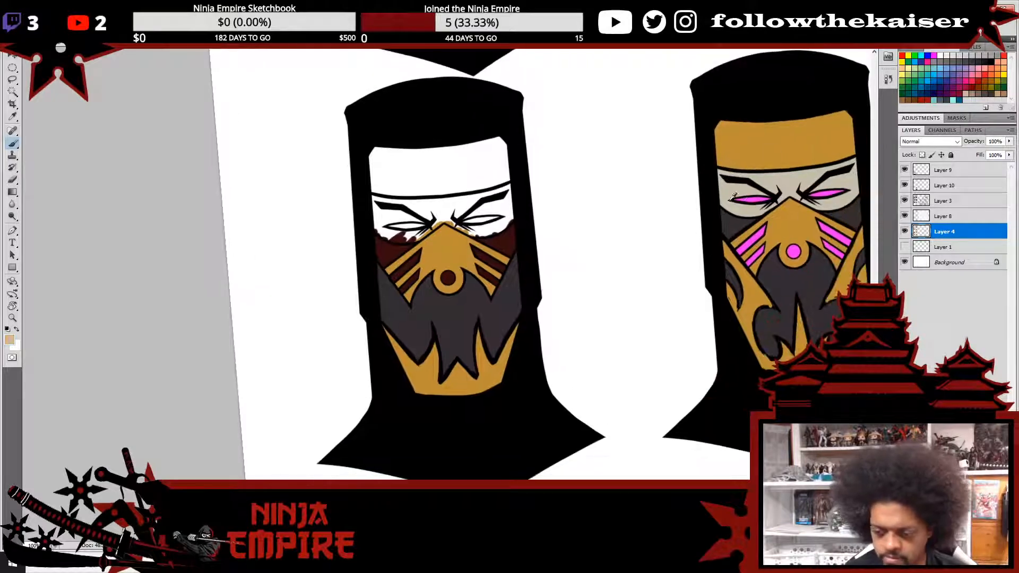
mouse_move(375, 205)
mouse_down()
mouse_move(380, 238)
mouse_move(379, 210)
mouse_up()
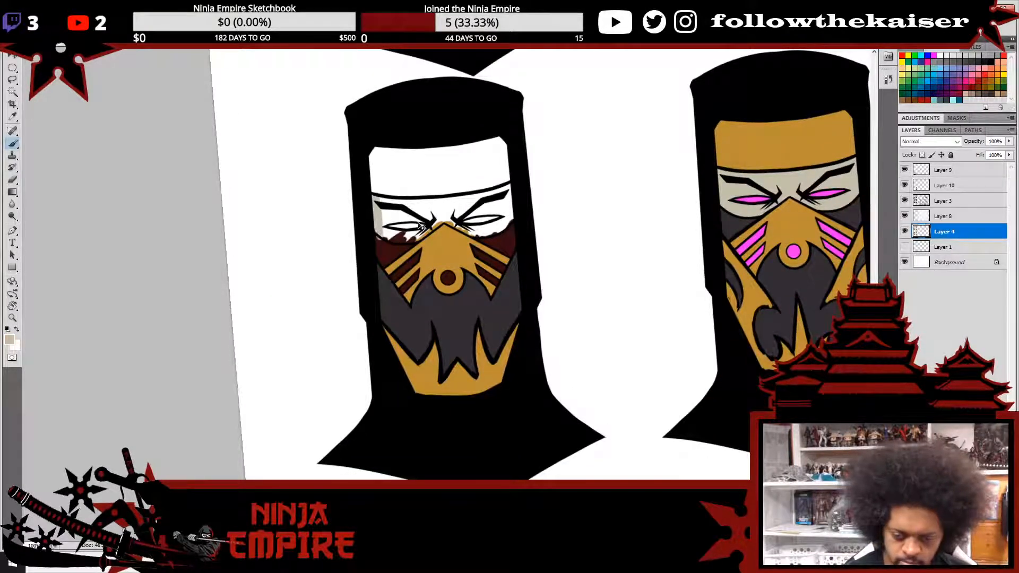
scroll(408, 208, up, 3)
mouse_move(321, 325)
mouse_down()
mouse_move(293, 307)
mouse_move(337, 336)
mouse_up()
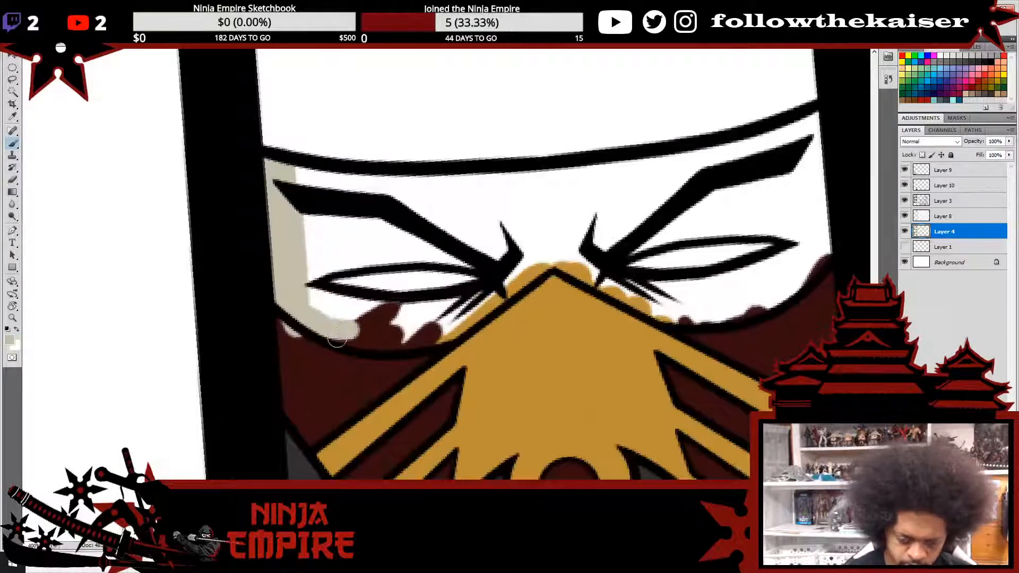
alt+click(319, 359)
mouse_move(274, 321)
mouse_down()
mouse_move(304, 314)
mouse_move(356, 340)
mouse_move(411, 342)
mouse_move(478, 297)
mouse_up()
alt+click(291, 293)
mouse_move(447, 329)
mouse_down()
mouse_move(570, 239)
mouse_move(505, 286)
mouse_move(362, 316)
mouse_move(382, 318)
mouse_move(285, 296)
mouse_move(416, 308)
mouse_move(281, 285)
mouse_move(425, 308)
mouse_move(374, 331)
mouse_move(453, 307)
mouse_up()
mouse_move(616, 263)
mouse_down()
mouse_move(579, 259)
mouse_move(584, 279)
mouse_move(635, 284)
mouse_move(693, 309)
mouse_move(677, 305)
mouse_move(683, 311)
mouse_move(728, 310)
mouse_move(781, 290)
mouse_move(757, 303)
mouse_move(842, 229)
mouse_move(761, 279)
mouse_move(717, 269)
mouse_move(701, 278)
mouse_move(835, 225)
mouse_move(837, 211)
mouse_move(776, 200)
mouse_move(671, 213)
mouse_move(683, 190)
mouse_move(664, 181)
mouse_move(694, 151)
mouse_move(600, 236)
mouse_move(613, 196)
mouse_move(672, 164)
mouse_move(578, 216)
mouse_move(681, 151)
mouse_move(550, 169)
mouse_move(502, 141)
mouse_move(452, 164)
mouse_move(352, 150)
mouse_move(302, 250)
mouse_move(356, 213)
mouse_move(467, 201)
mouse_move(465, 275)
mouse_up()
- Paint both eye slits dark red sampled from the cheek area
alt+click(779, 347)
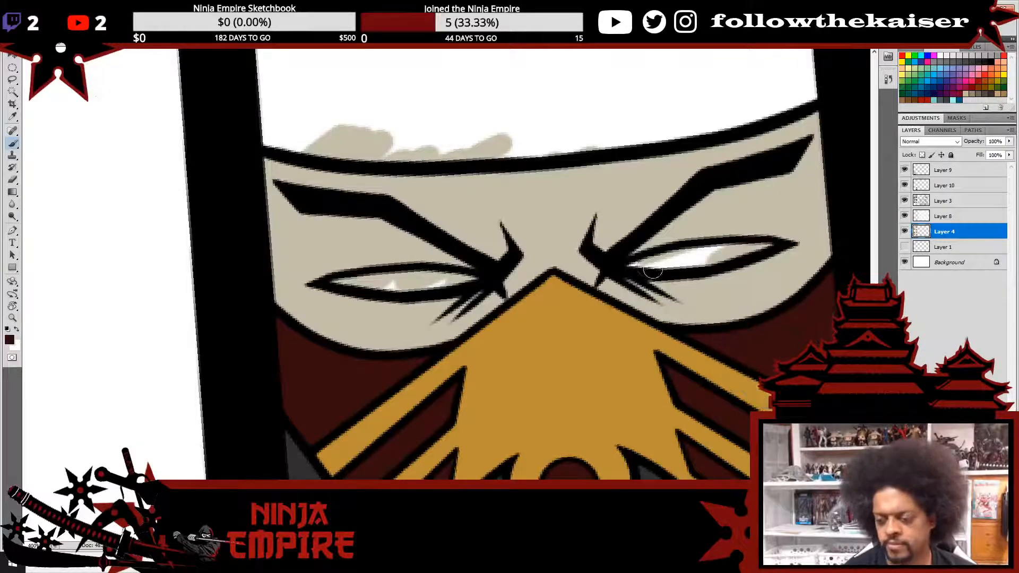
drag(626, 264, 775, 245)
mouse_move(334, 281)
mouse_down()
mouse_move(451, 278)
mouse_move(393, 273)
mouse_up()
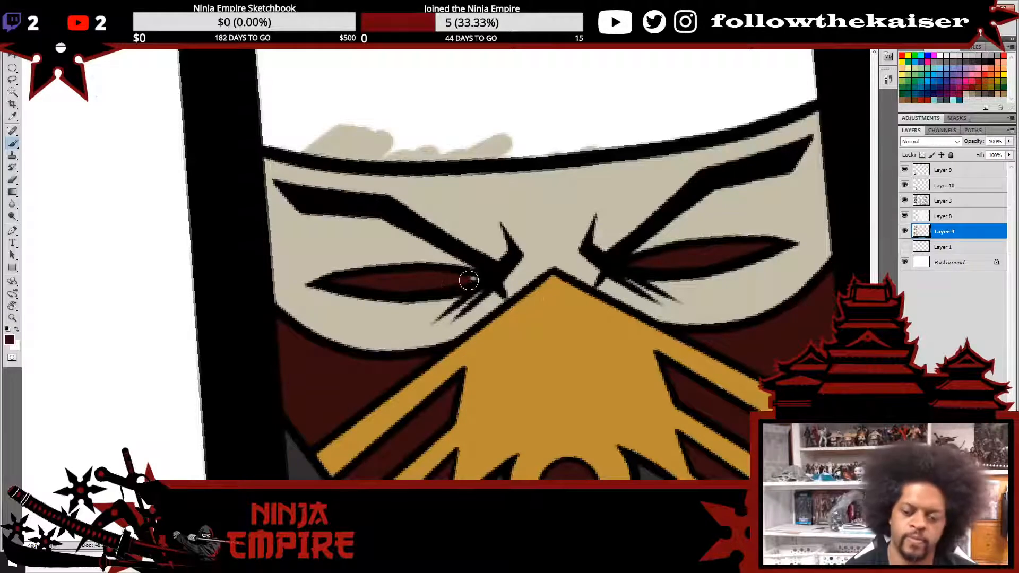
click(470, 280)
- Fill the white headband of the third-row first-column head with the same dark red
scroll(632, 330, down, 3)
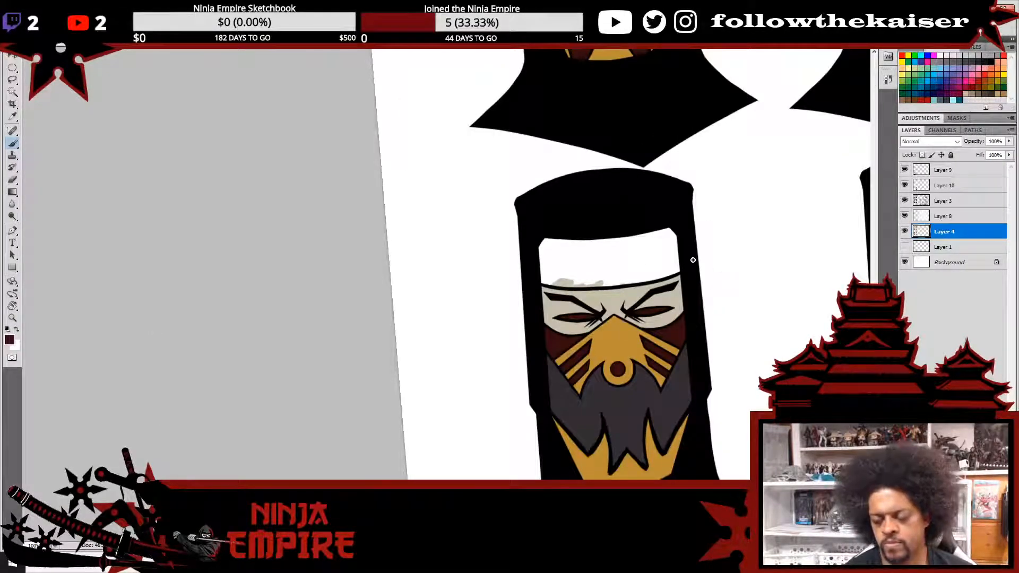
ctrl+click(626, 251)
mouse_move(506, 230)
mouse_down()
mouse_move(461, 244)
mouse_move(722, 208)
mouse_move(636, 243)
mouse_move(657, 241)
mouse_move(469, 255)
mouse_move(613, 263)
mouse_move(456, 276)
mouse_move(517, 282)
mouse_move(466, 293)
mouse_move(521, 298)
mouse_move(489, 298)
mouse_move(665, 276)
mouse_move(567, 282)
mouse_move(636, 290)
mouse_move(617, 282)
mouse_move(626, 297)
mouse_move(570, 299)
mouse_move(729, 264)
mouse_move(729, 251)
mouse_move(712, 276)
mouse_move(720, 268)
mouse_move(713, 273)
mouse_move(702, 248)
mouse_move(766, 279)
mouse_move(724, 273)
mouse_move(750, 259)
mouse_up()
key(bracketright)
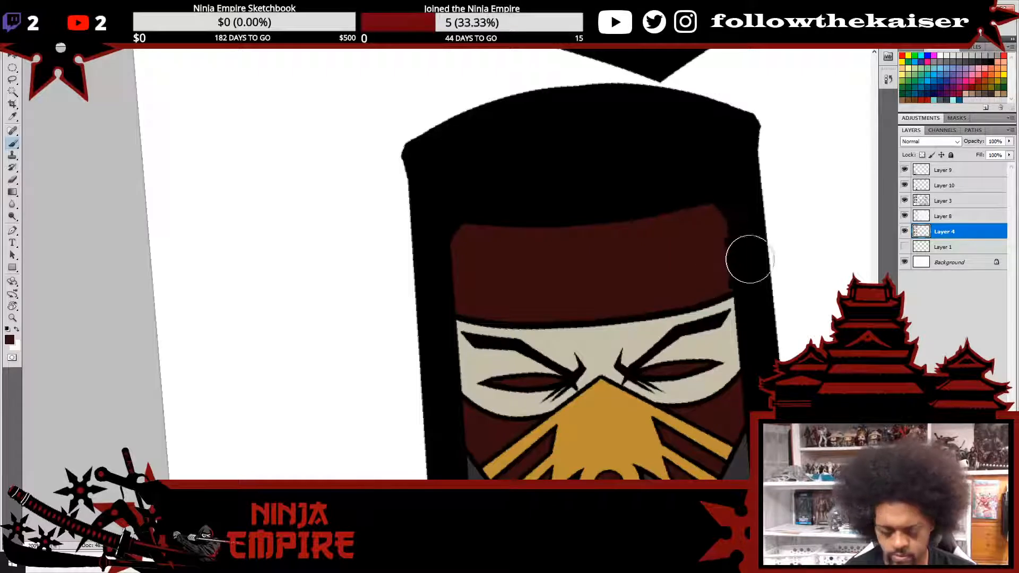
- Recolour both eye slits gold, sampled from the nose guard
key(p)
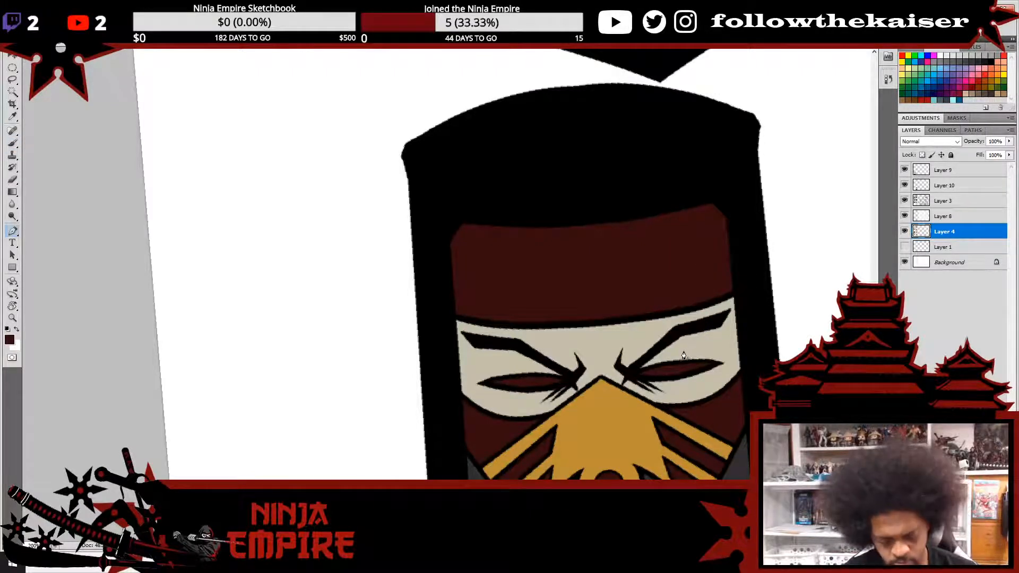
key(b)
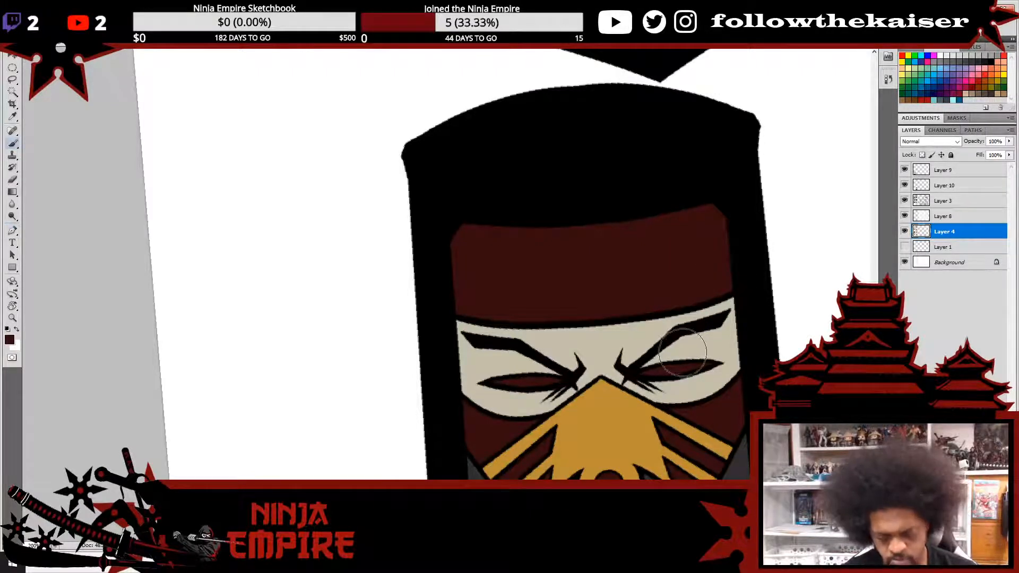
alt+click(631, 395)
drag(645, 374, 702, 364)
drag(501, 380, 556, 382)
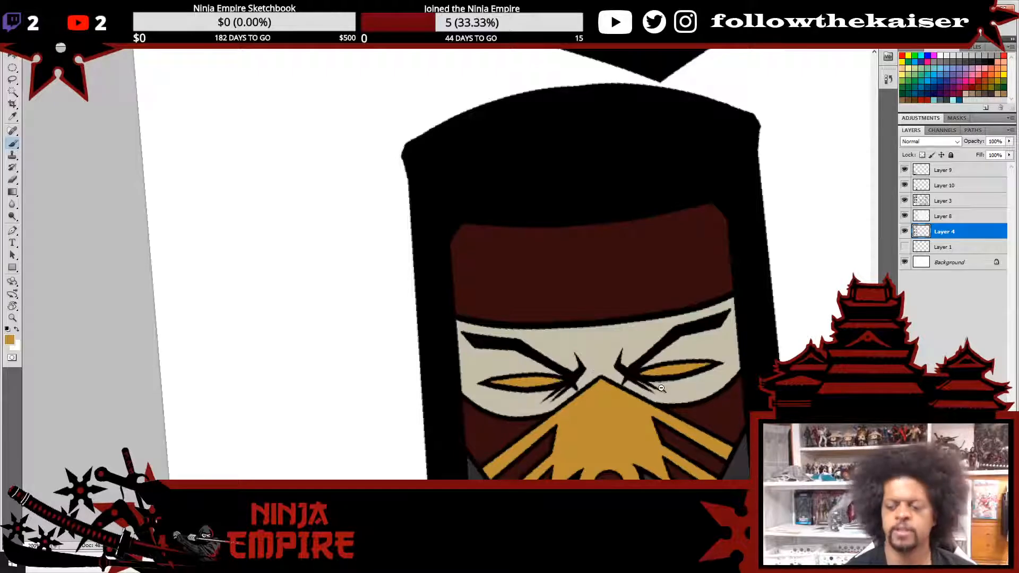
- Compare the coloured mask variants across the whole concept sheet and reset the canvas rotation to upright
scroll(660, 387, down, 5)
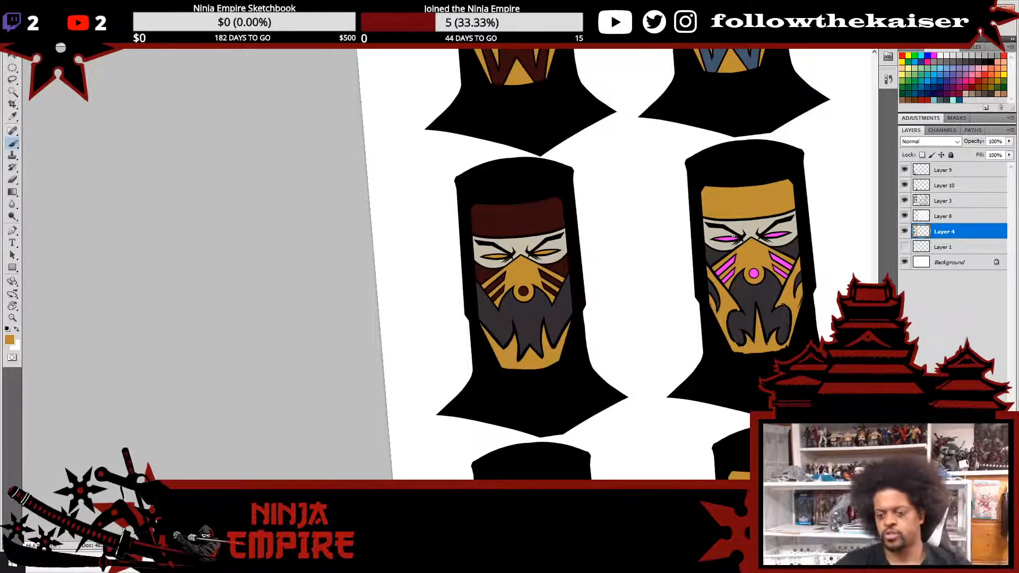
scroll(733, 311, down, 5)
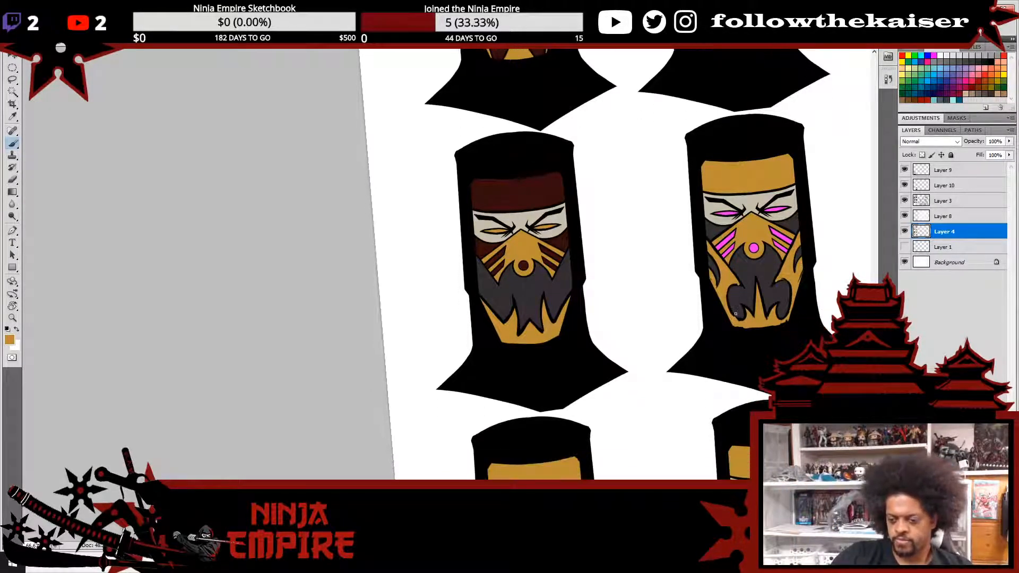
mouse_move(749, 314)
mouse_down()
mouse_move(639, 347)
mouse_move(612, 344)
mouse_up()
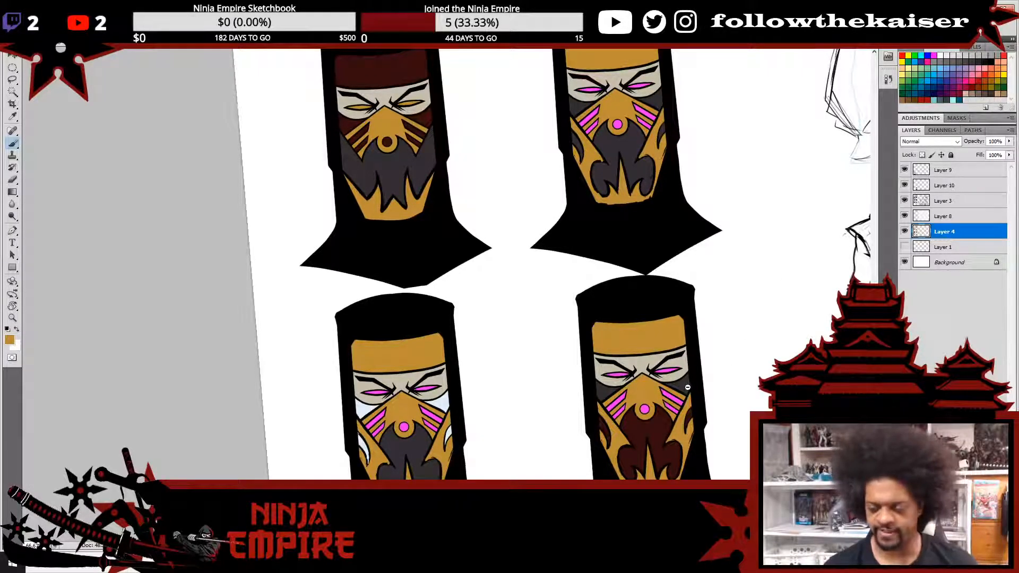
scroll(695, 390, down, 2)
drag(814, 383, 748, 366)
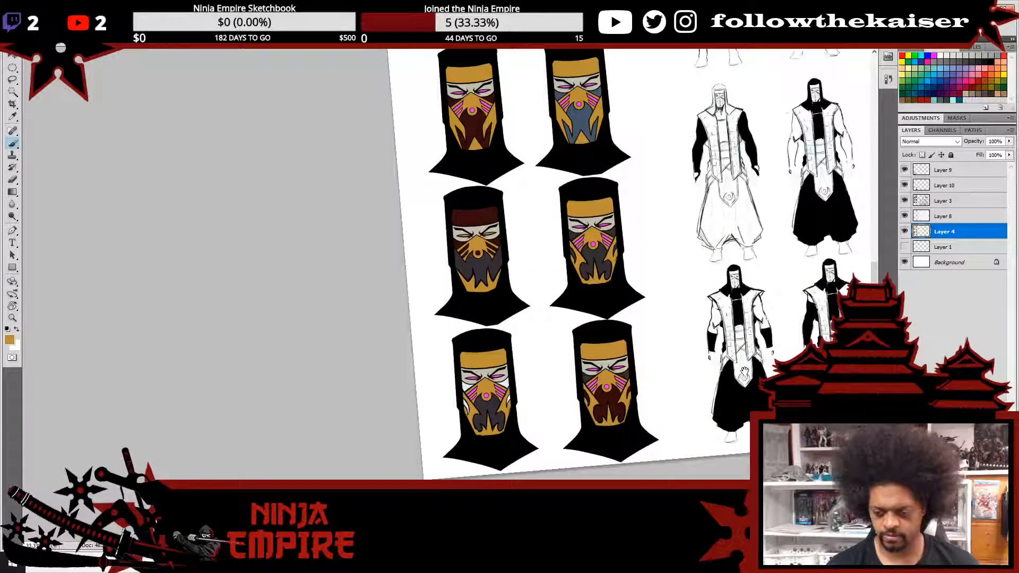
key(r)
drag(744, 370, 743, 388)
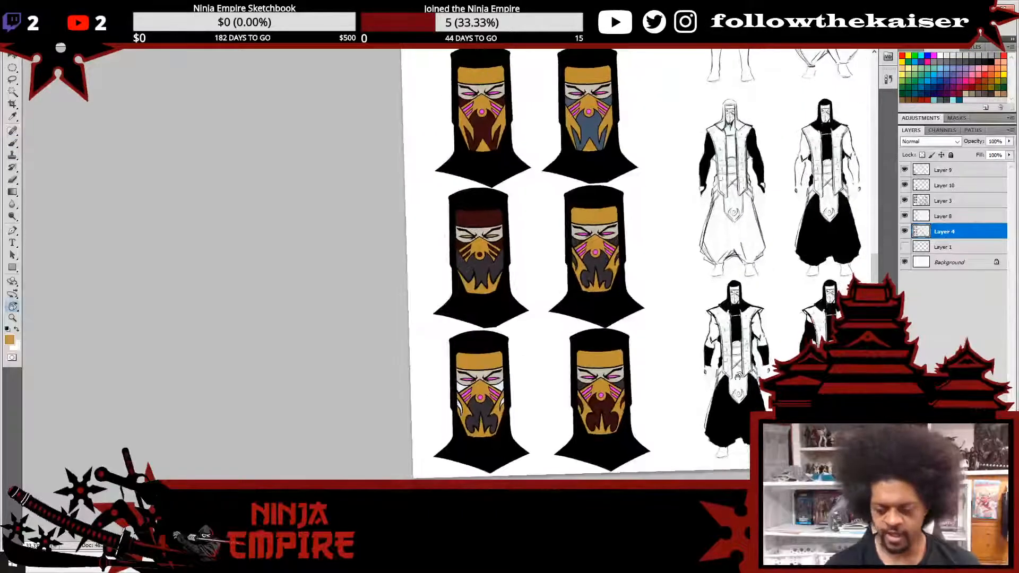
key(ctrl+minus)
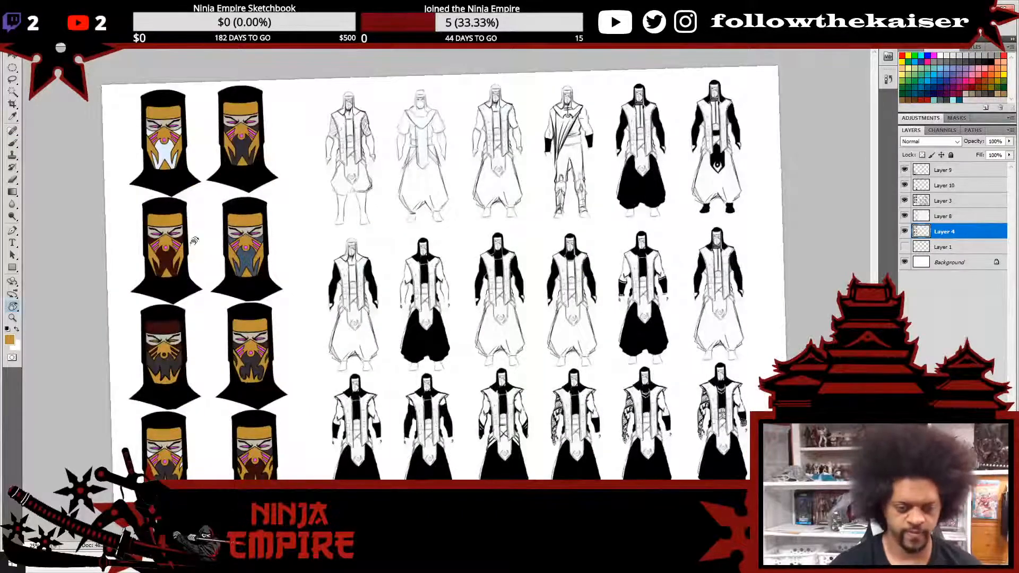
click(125, 26)
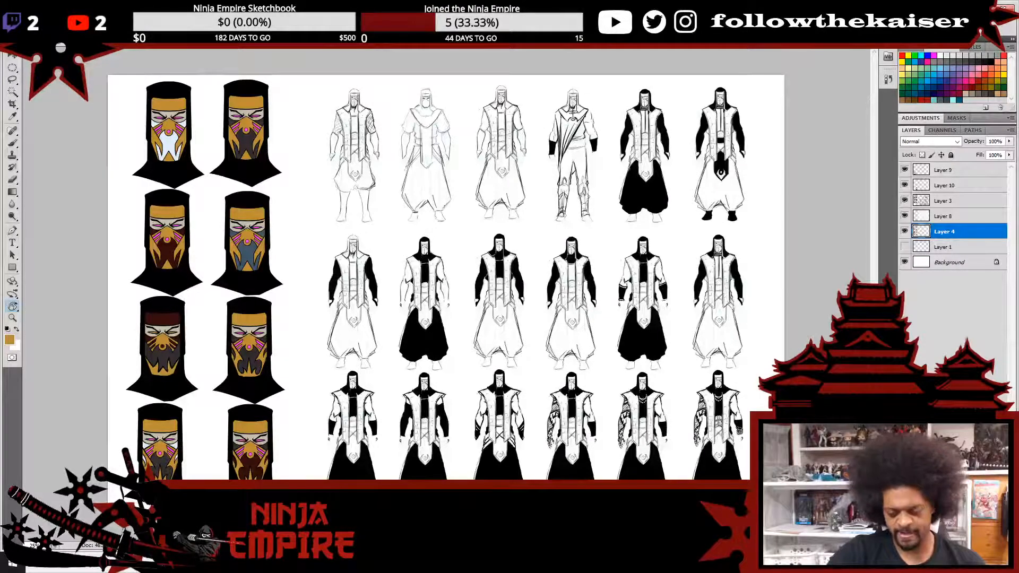
- Bring up the Banner 300.jpg artwork to view the original purple-eyed ninja, and minimise it again
mouse_move(351, 563)
click(392, 515)
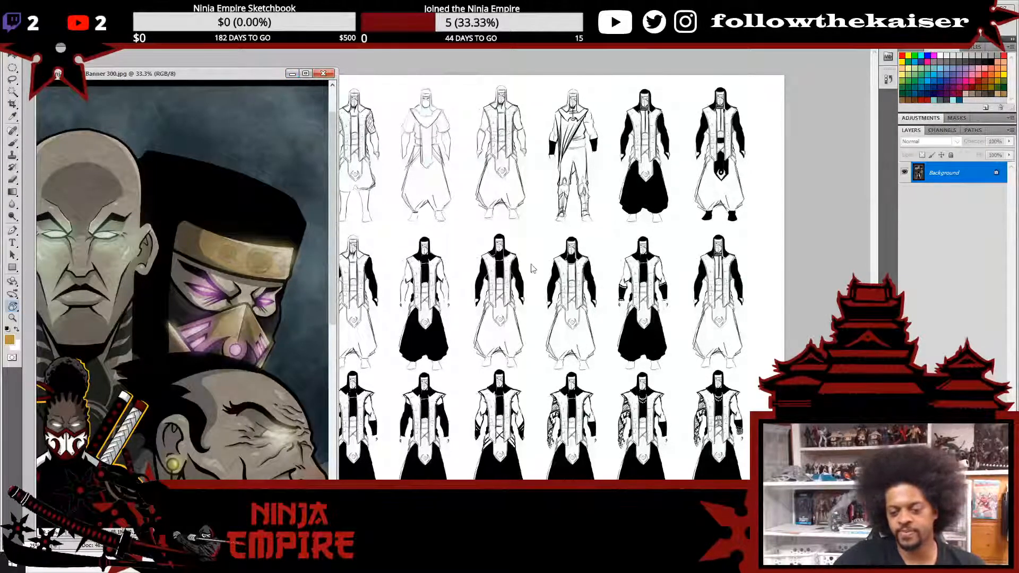
click(292, 74)
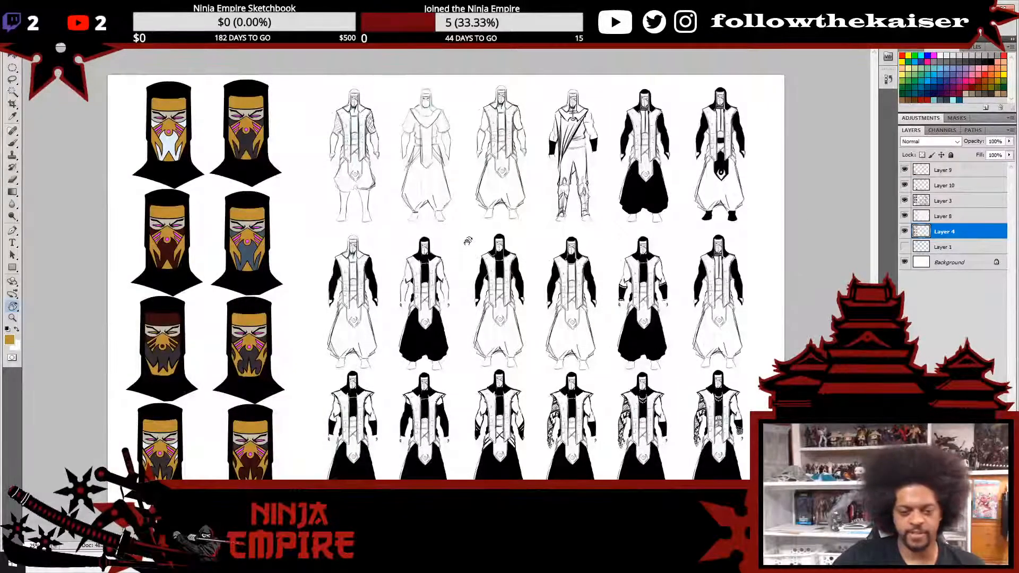
- Save the concept sheet to the Desktop as a layered Photoshop file named time-ninja-concepts
key(ctrl+s)
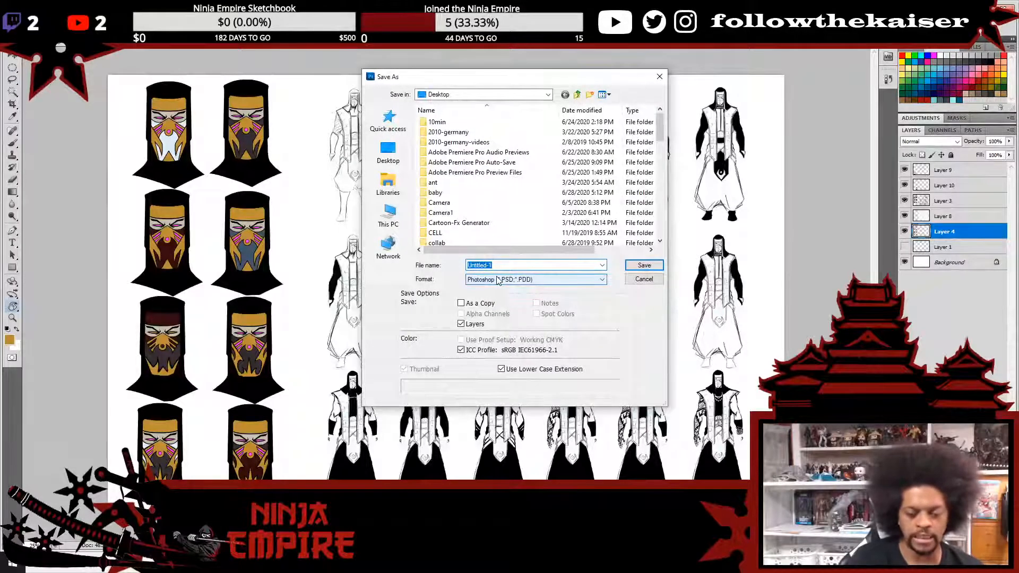
text(time-)
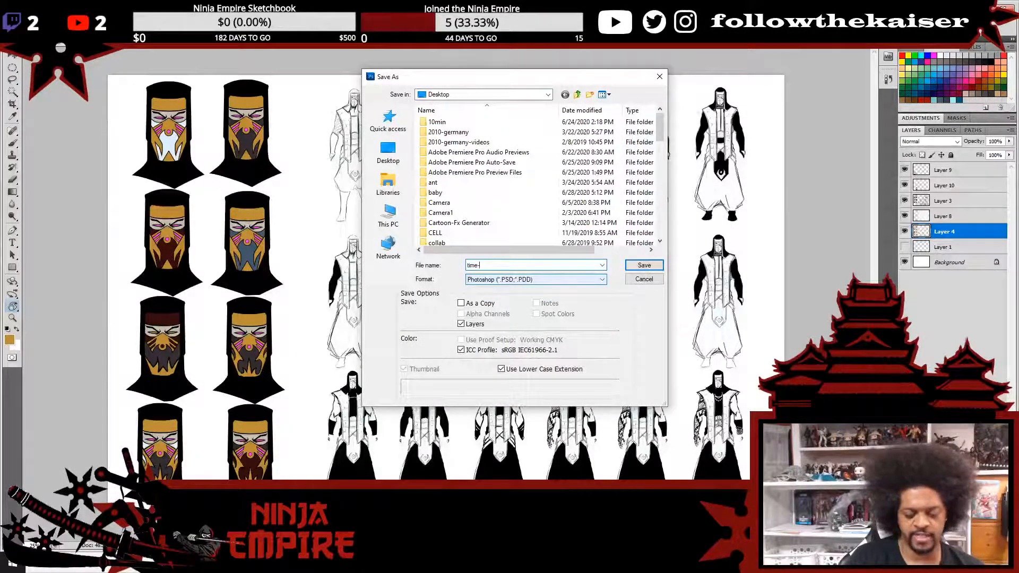
text(ninja-)
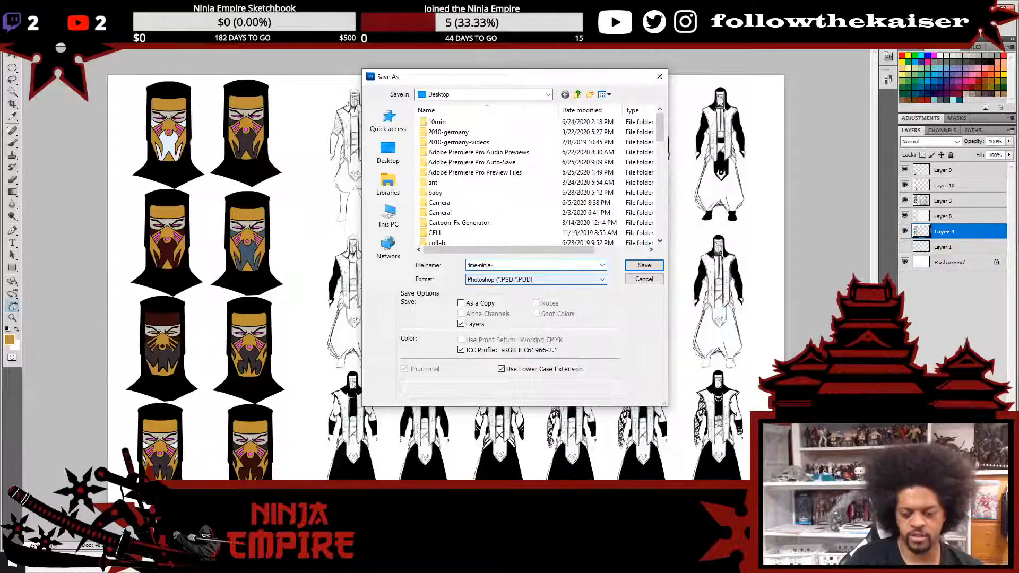
text(com)
key(BackSpace)
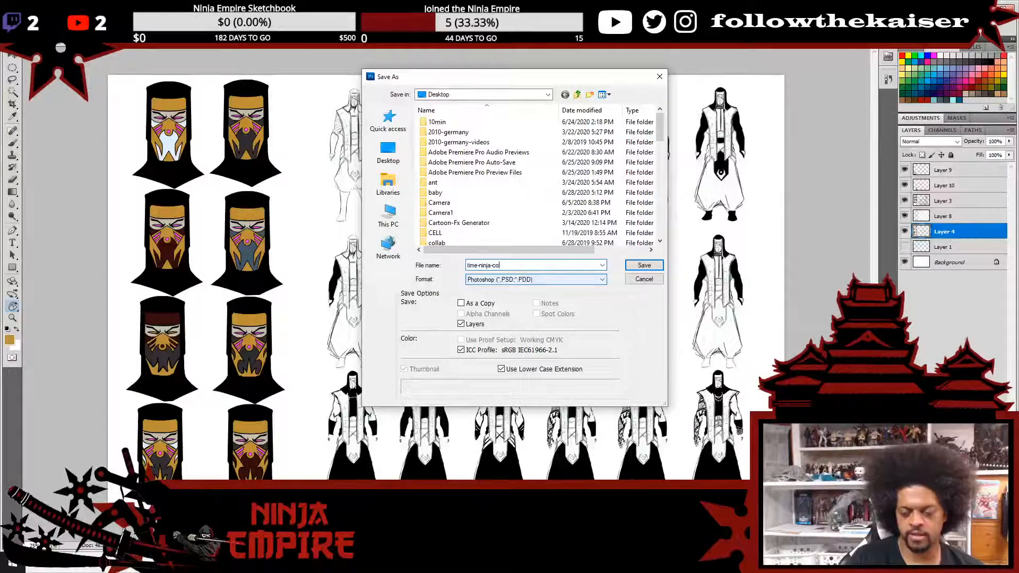
text(ncepts)
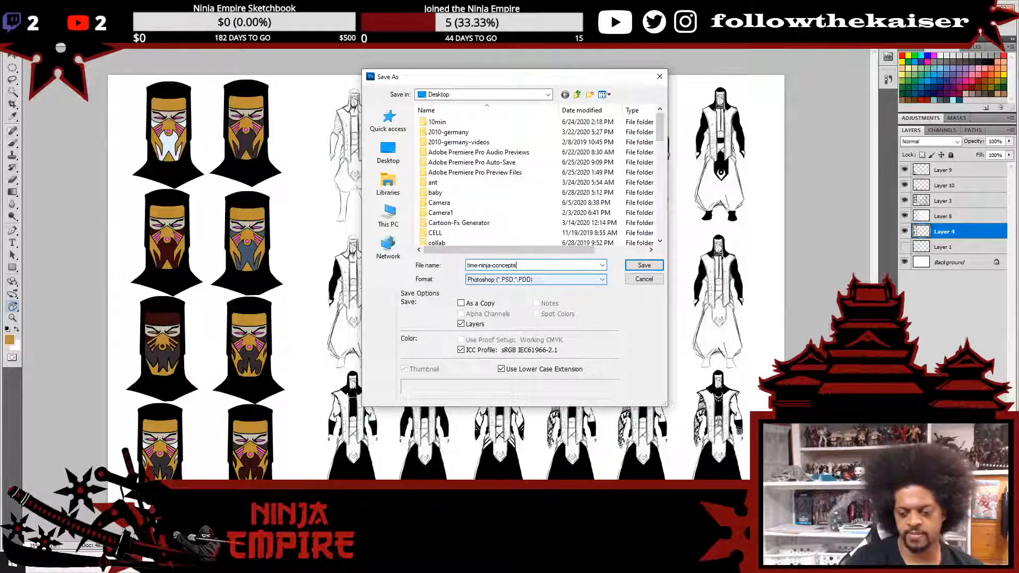
key(Return)
key(Return)
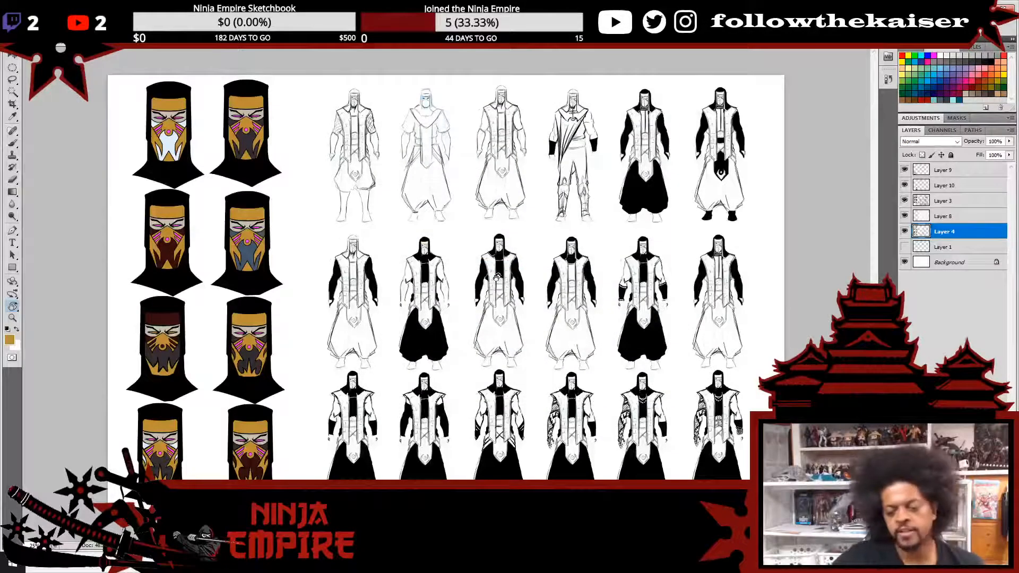